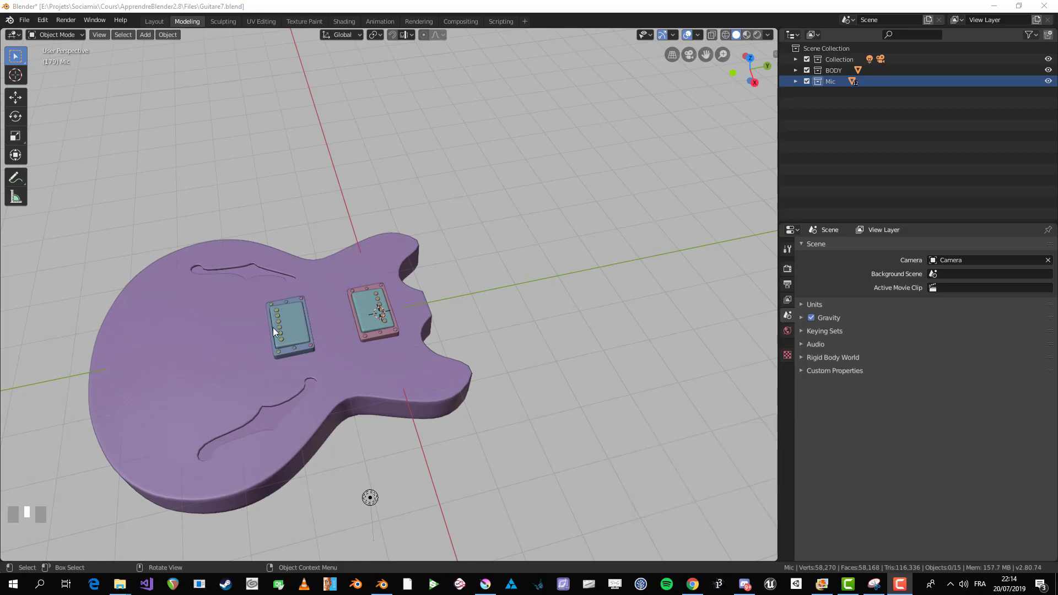
Step: Add a 2 m mesh plane at the world origin, alongside the guitar body
middle_drag(273, 331, 320, 338)
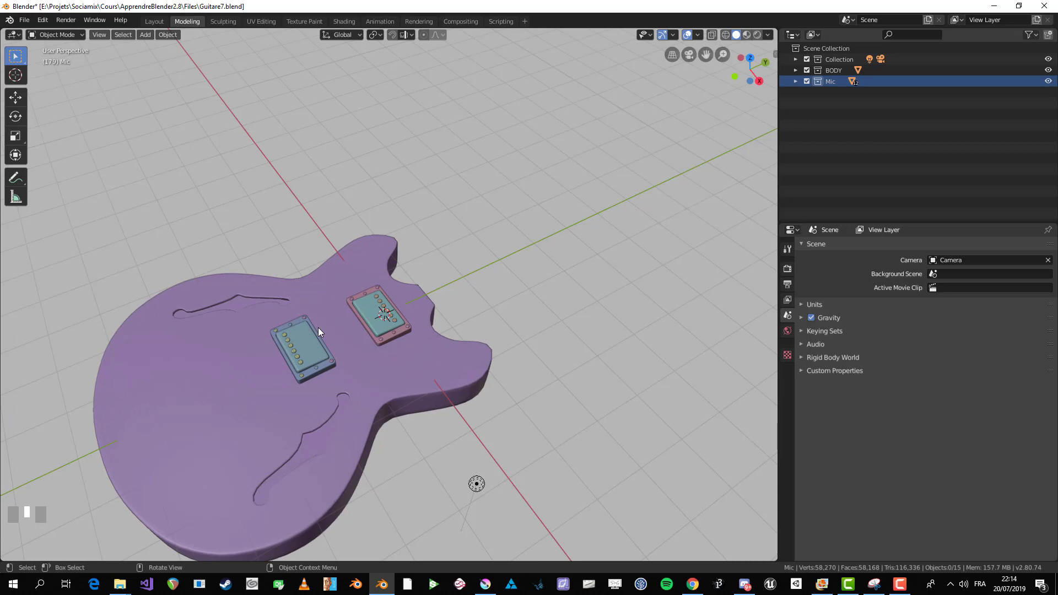
scroll(377, 353, up, 2)
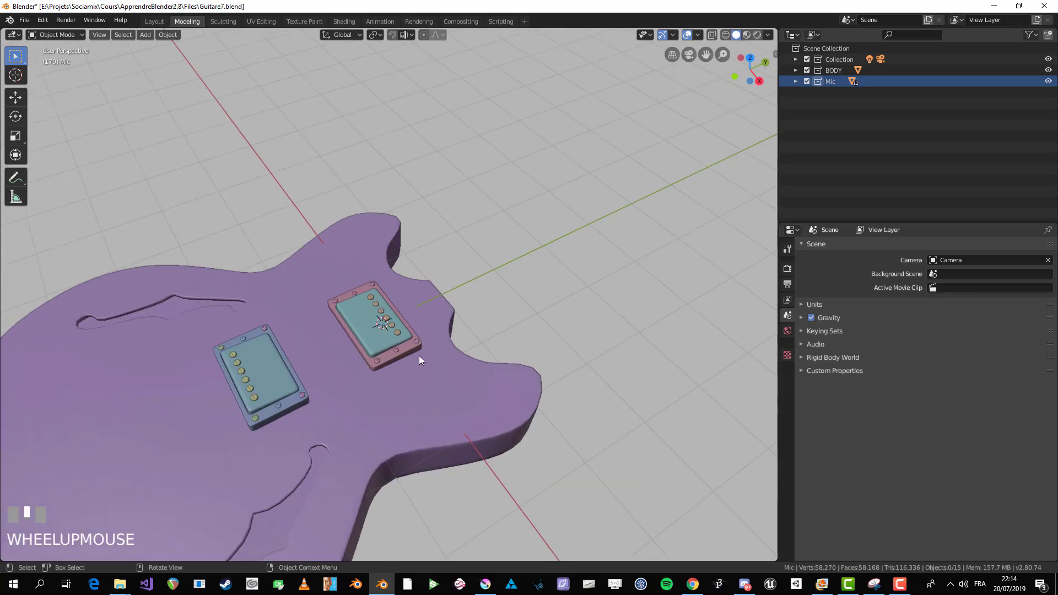
middle_drag(419, 356, 398, 339)
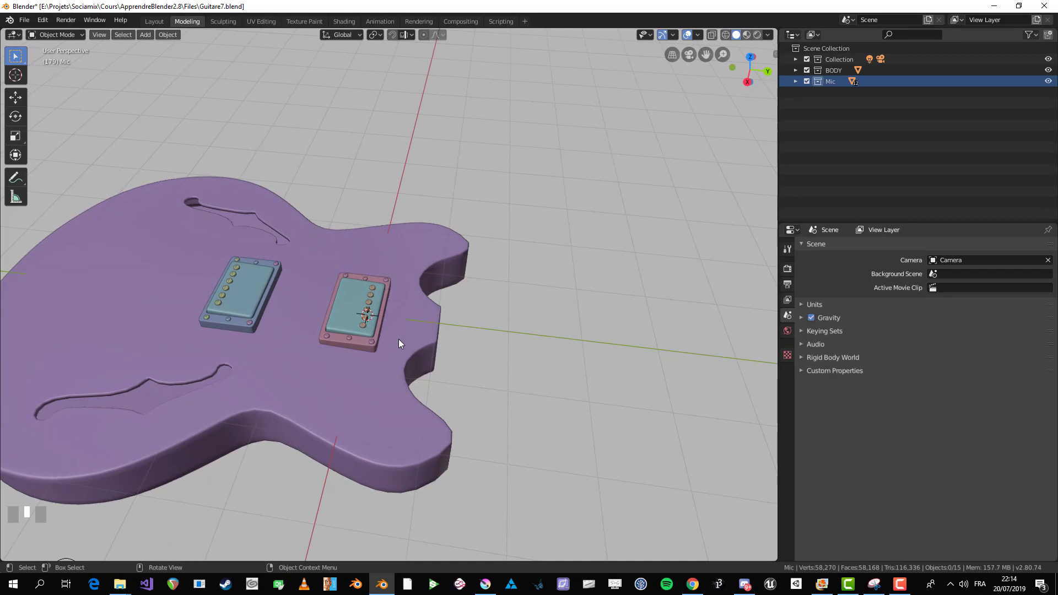
mouse_move(395, 330)
shift+middle_down()
mouse_move(389, 310)
mouse_move(399, 329)
mouse_move(448, 341)
mouse_move(399, 317)
shift+middle_up()
scroll(395, 313, down, 3)
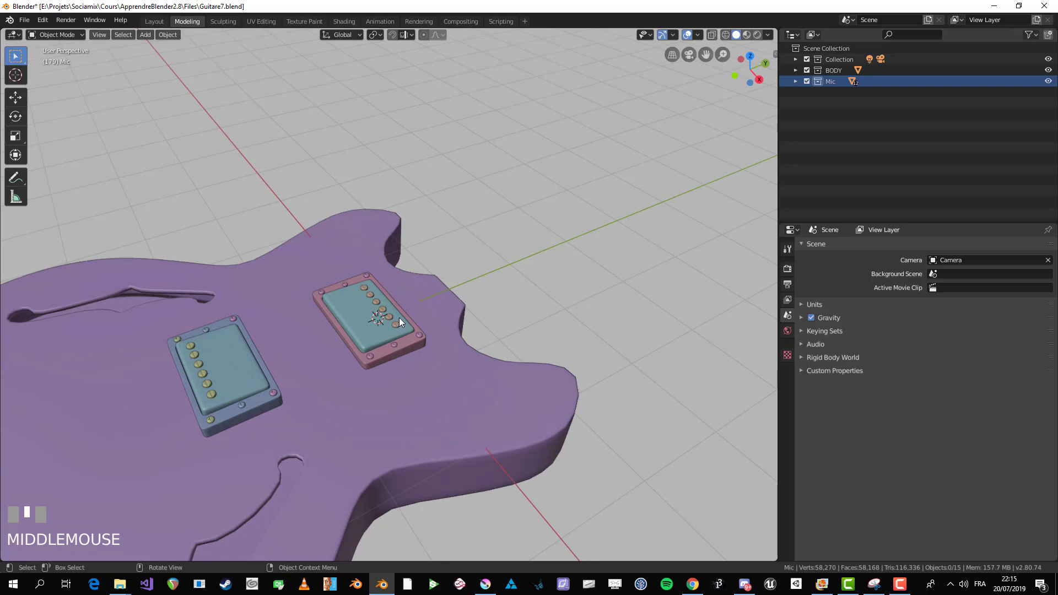
middle_drag(364, 287, 488, 334)
key(shift+a)
mouse_move(442, 299)
click(497, 297)
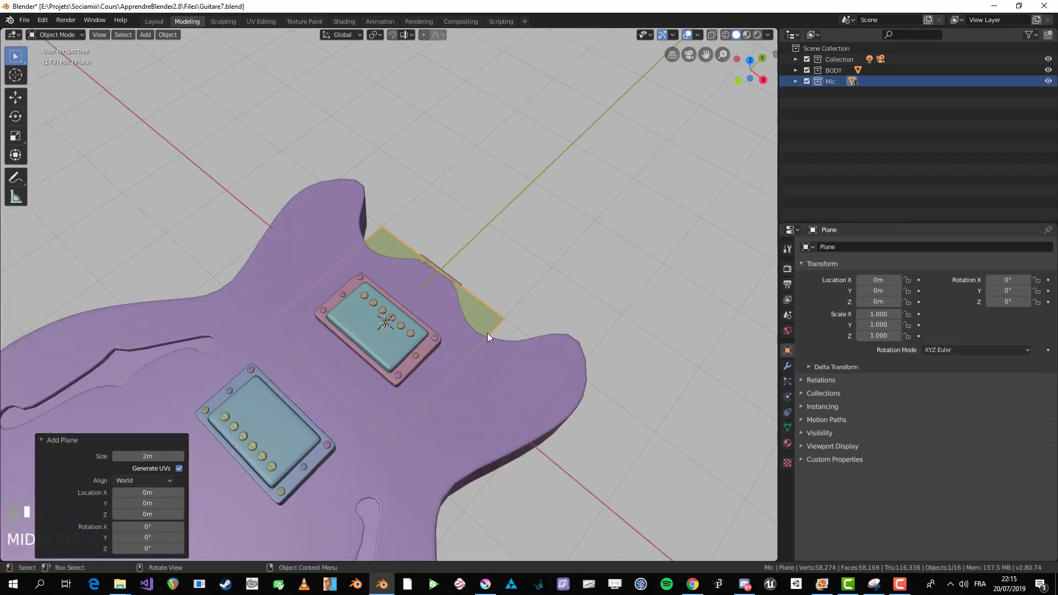
Step: Isolate the new plane in local view and look at it straight from above
key(KP_Divide)
scroll(438, 339, down, 2)
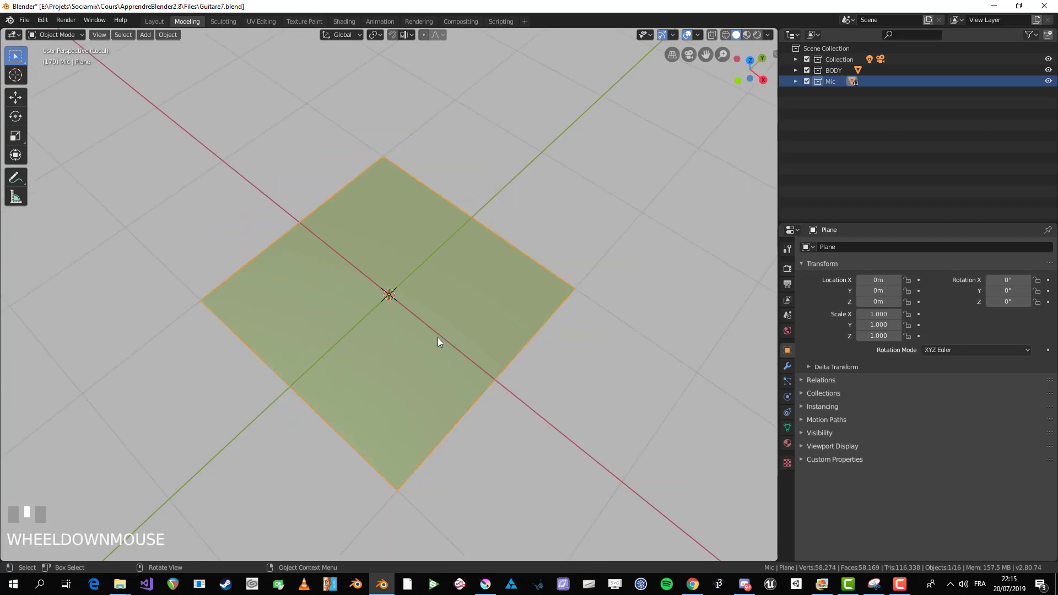
key(KP_7)
scroll(421, 333, down, 2)
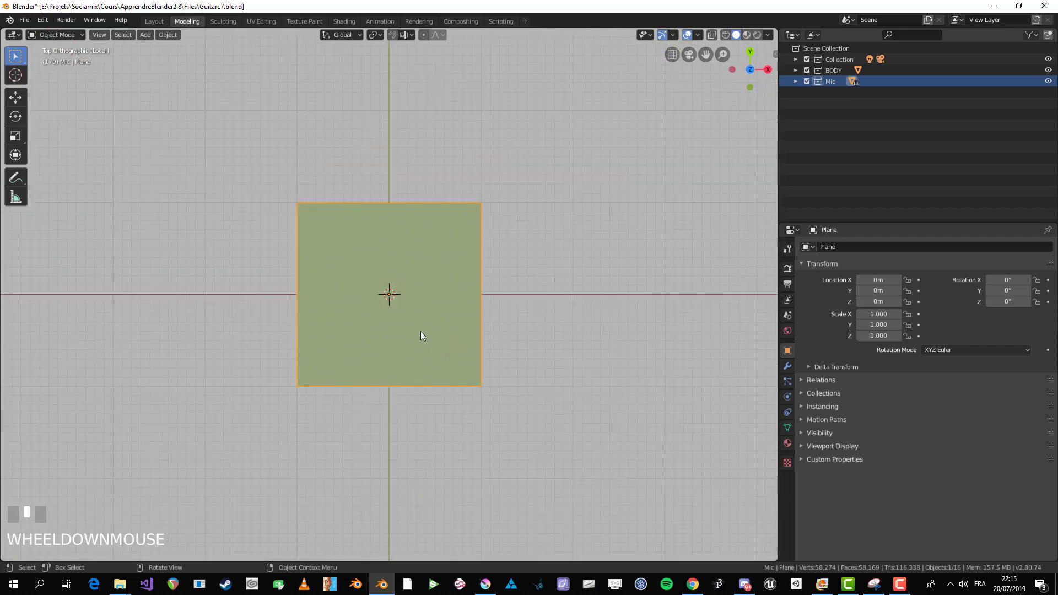
Step: Scale the plane's geometry along Y into a narrow strip about one sixth as deep as it is wide
key(Tab)
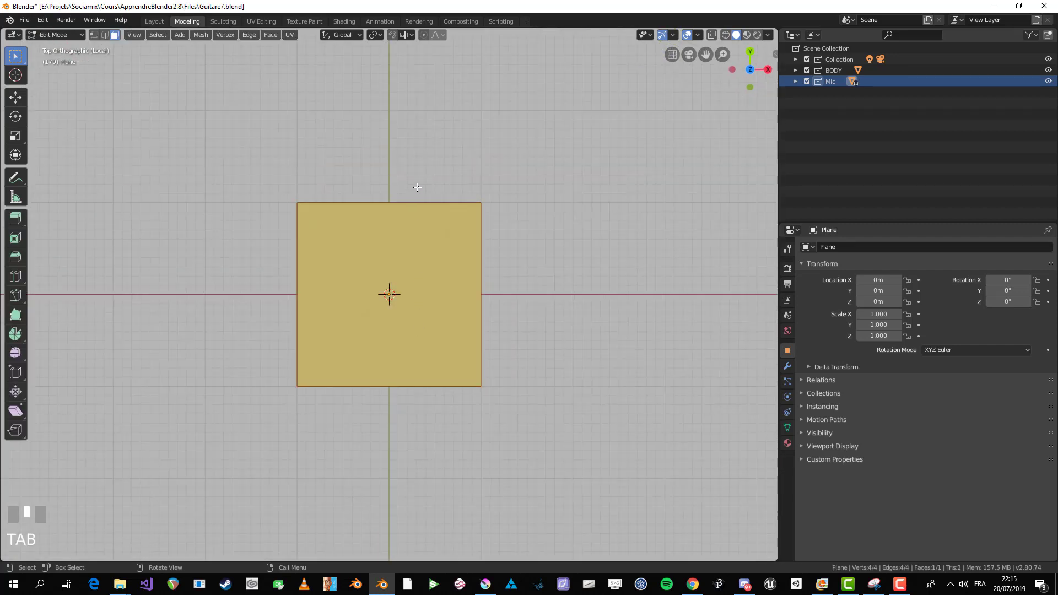
scroll(423, 144, up, 1)
key(s)
key(y)
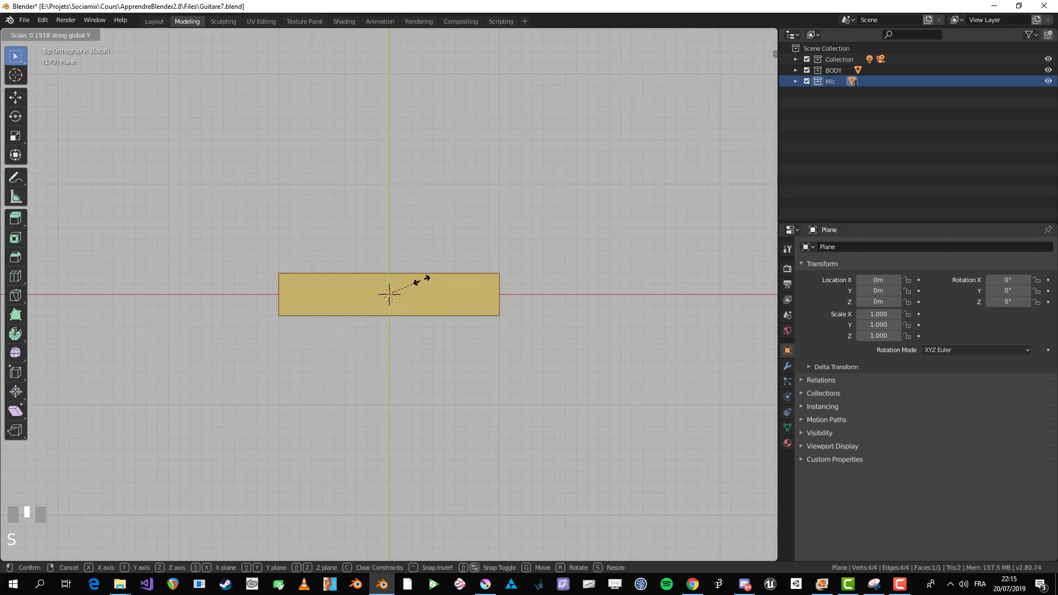
click(424, 283)
key(s)
key(y)
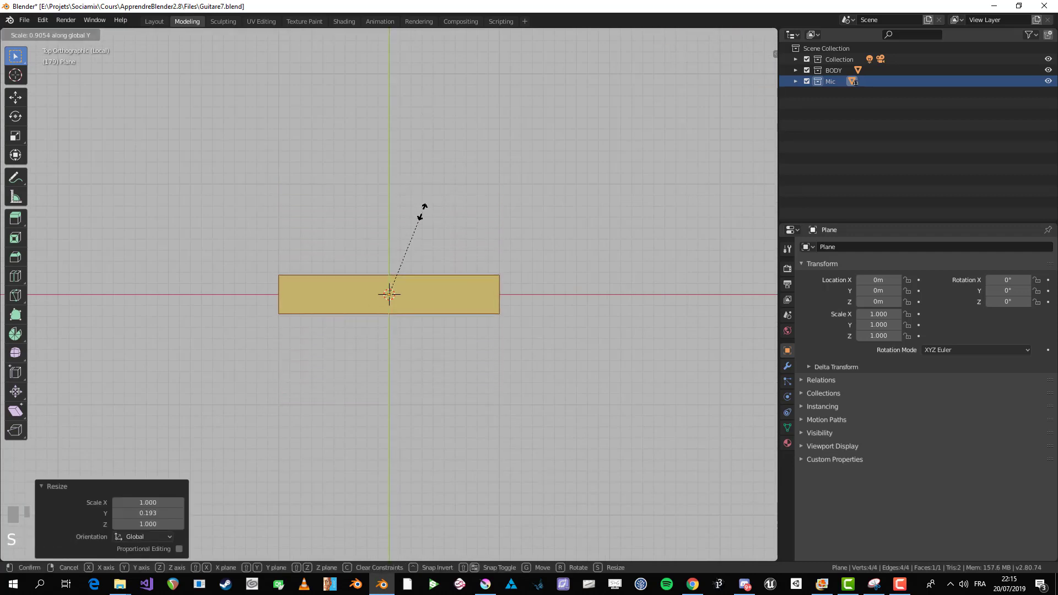
click(421, 213)
key(s)
key(y)
click(421, 216)
click(412, 232)
scroll(428, 271, up, 4)
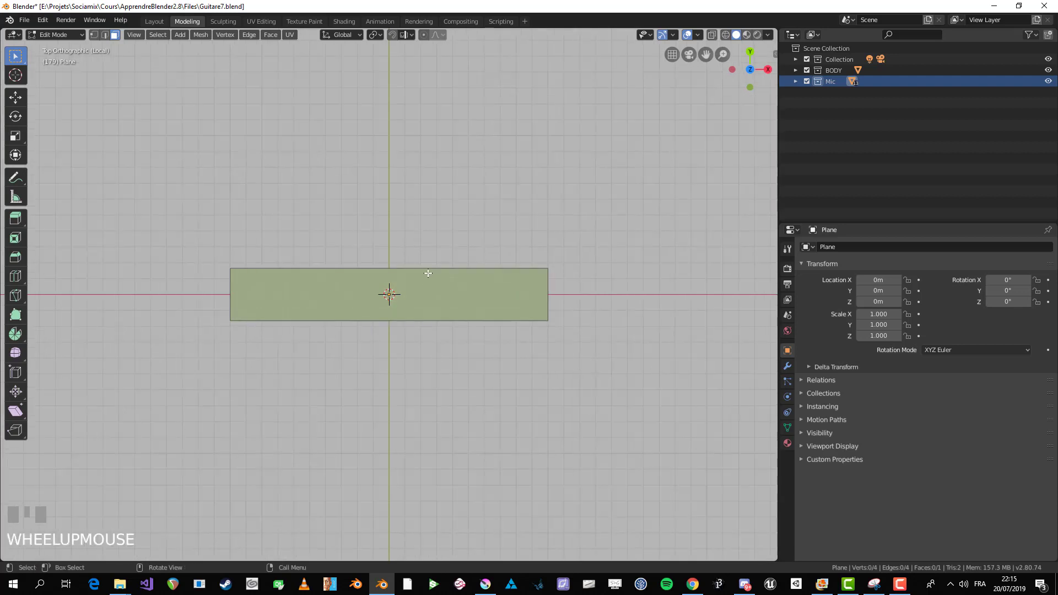
Step: Cut the strip crosswise with five evenly spaced loop cuts, leaving them unslid
key(ctrl+r)
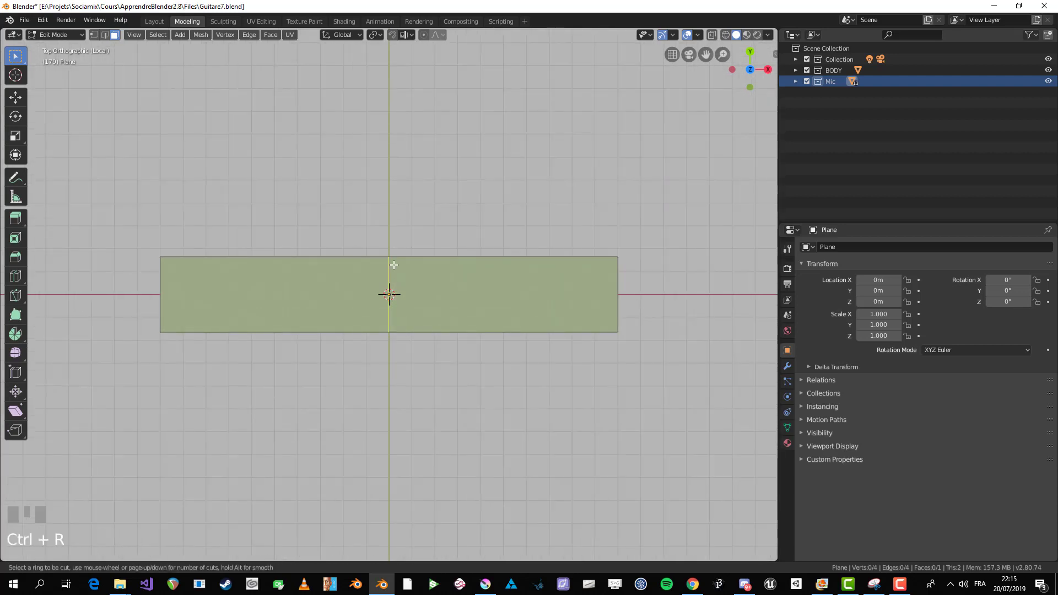
scroll(393, 264, up, 1)
scroll(392, 264, up, 2)
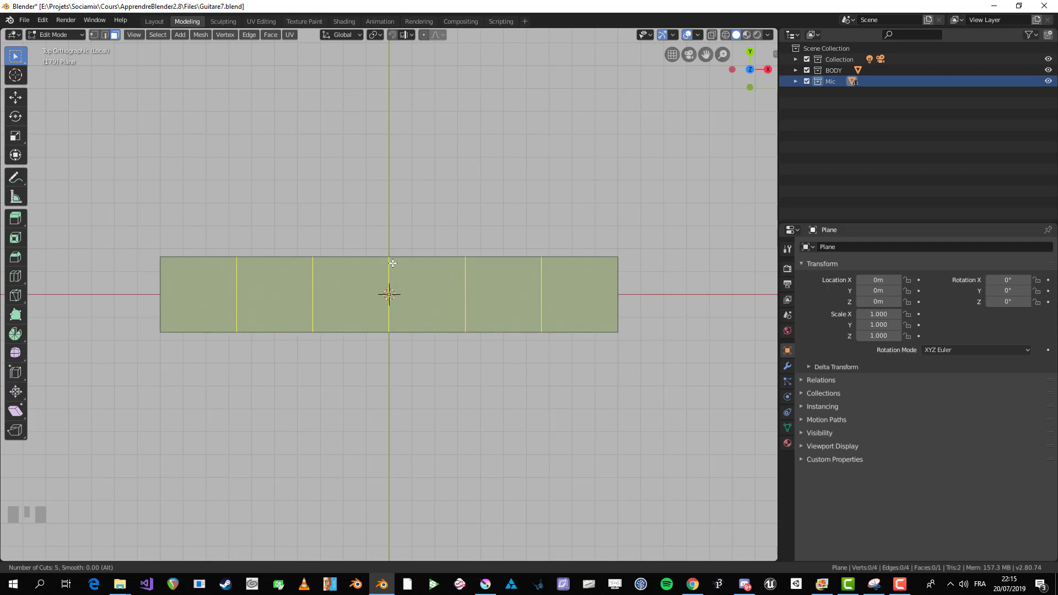
click(393, 263)
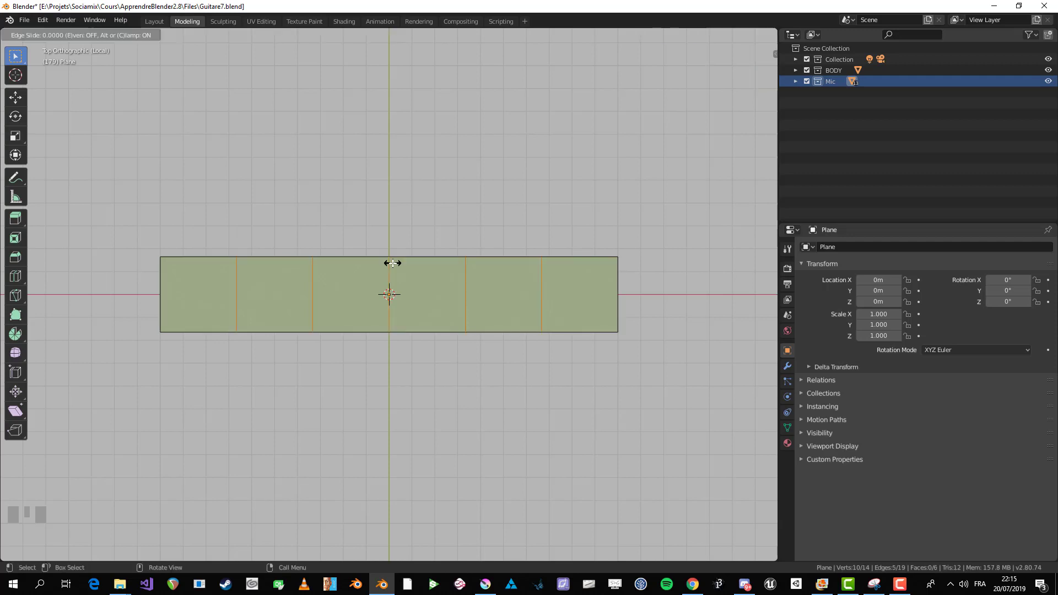
right_click(369, 282)
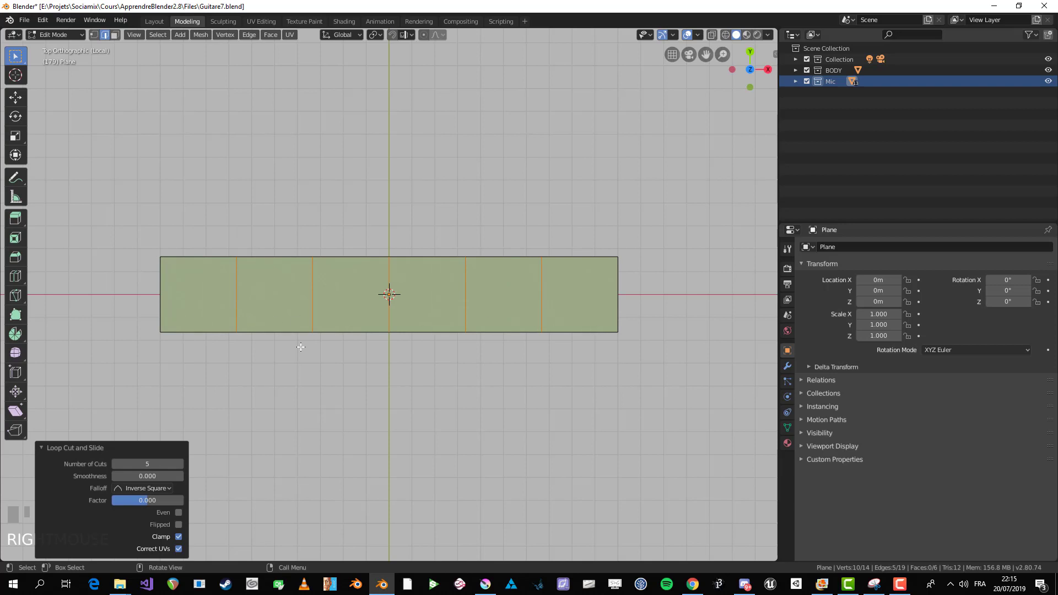
Step: Switch to face selection and pick each of the strip's six faces in turn
middle_drag(299, 348, 266, 312)
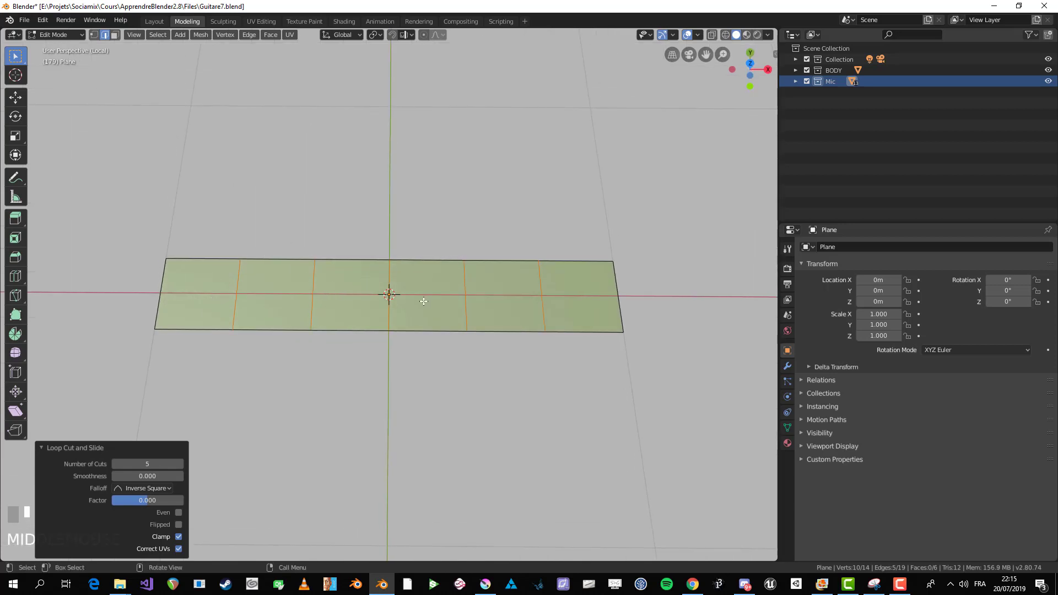
key(3)
click(208, 292)
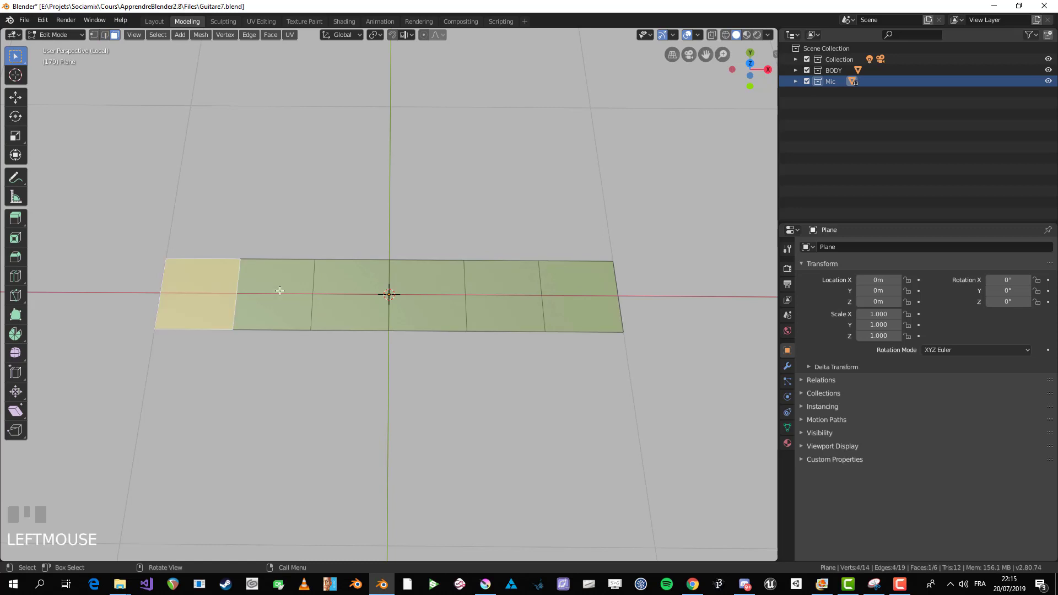
click(276, 295)
click(353, 296)
click(430, 297)
click(526, 306)
click(593, 312)
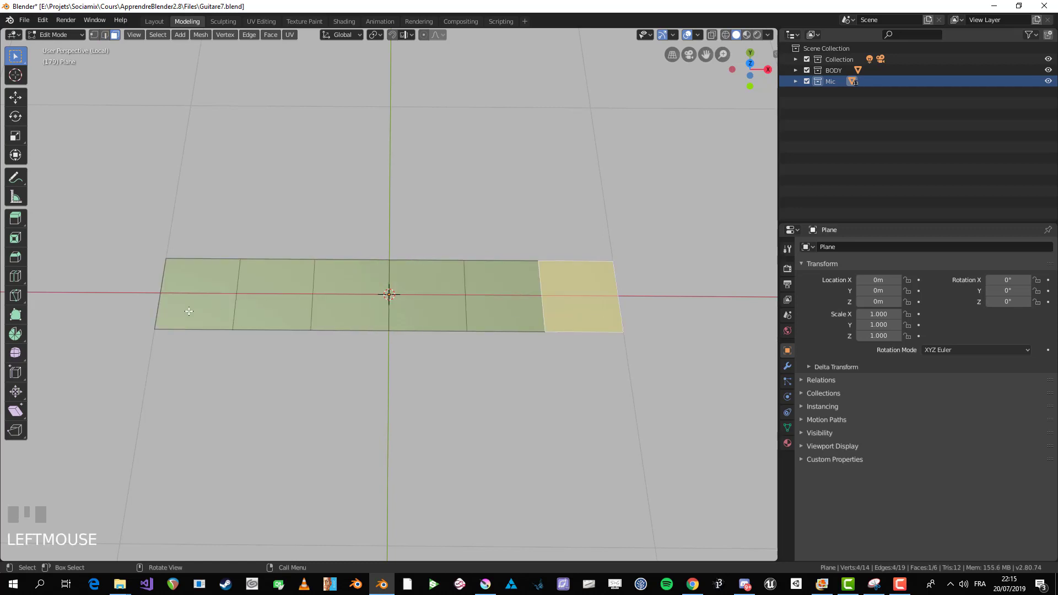
Step: Select all six faces of the strip and inset them individually with a thickness of about 0.026
key(b)
drag(190, 282, 590, 319)
middle_drag(590, 320, 528, 319)
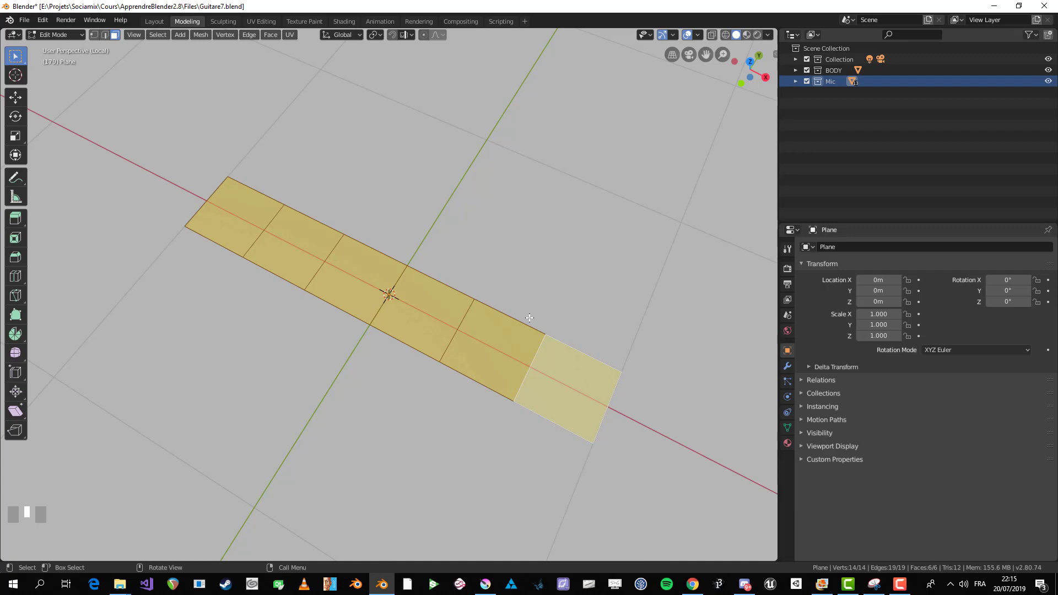
middle_drag(603, 372, 623, 364)
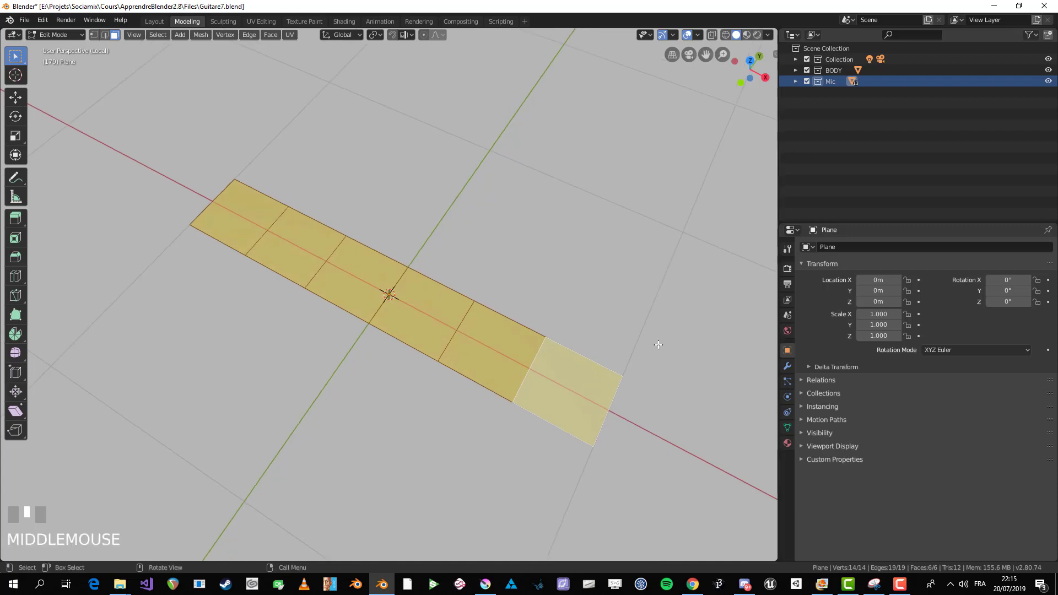
key(i)
mouse_move(676, 350)
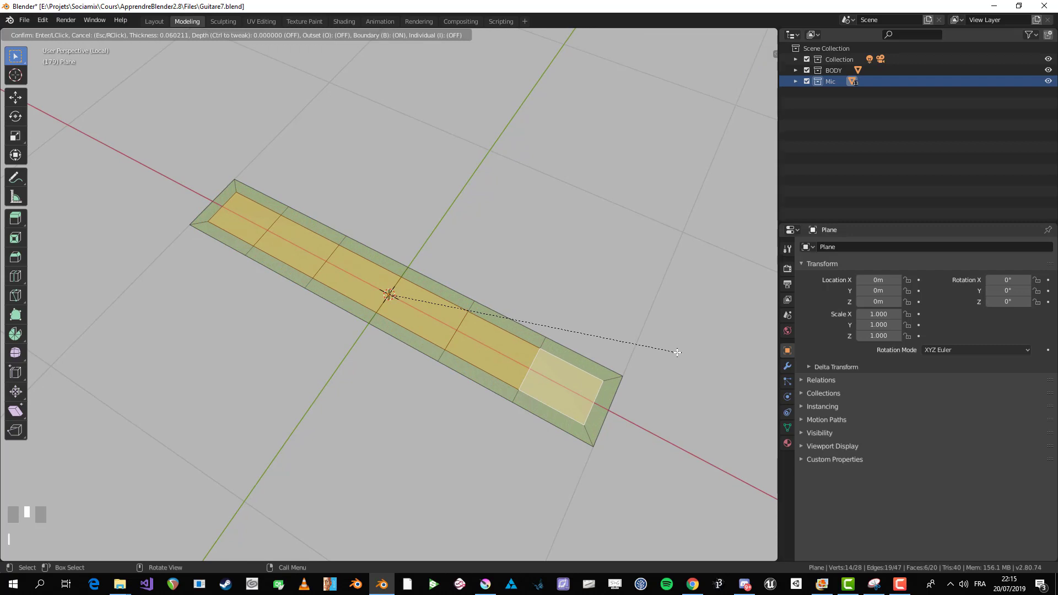
key(i)
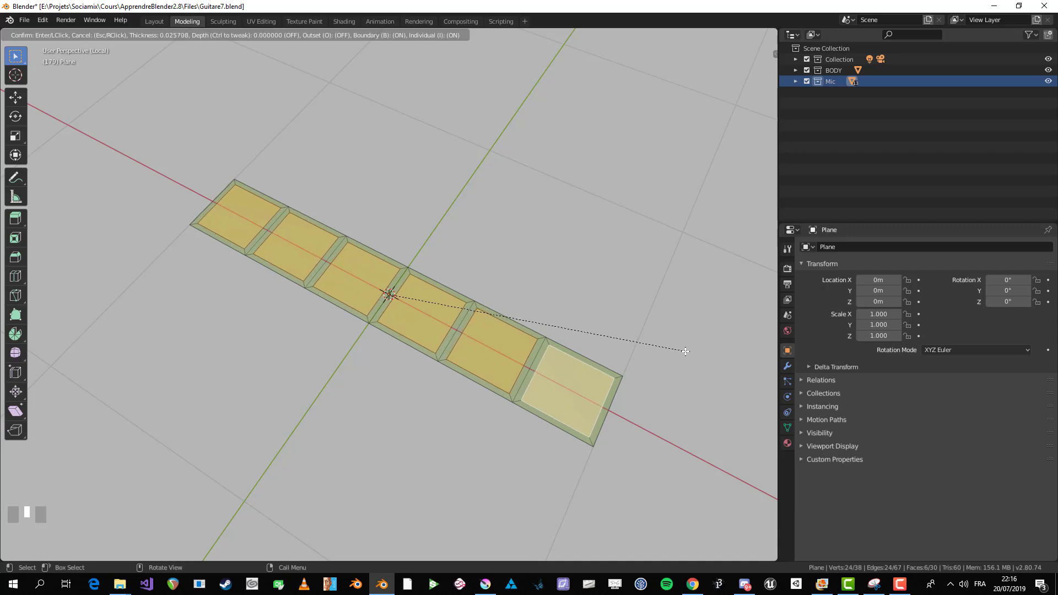
click(685, 351)
Step: Delete the six inset inner faces to leave an open frame
middle_drag(578, 331, 540, 300)
key(x)
click(540, 300)
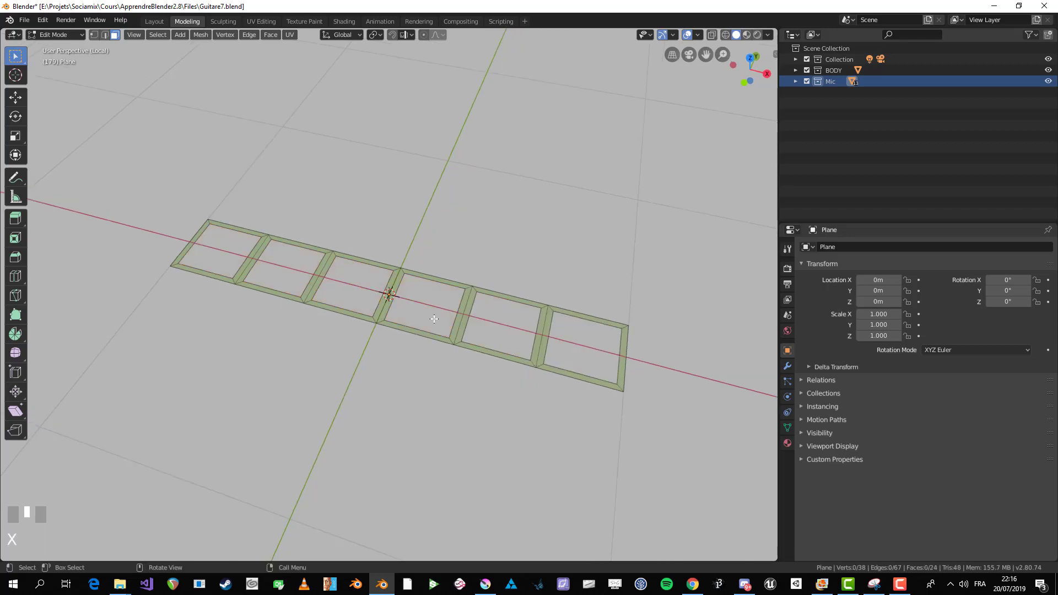
Step: Inspect the open frame in Object Mode, and return to Edit Mode with nothing selected
key(Tab)
scroll(329, 347, down, 2)
middle_drag(329, 348, 453, 284)
key(Tab)
key(Tab)
scroll(454, 284, up, 2)
key(Tab)
key(alt+a)
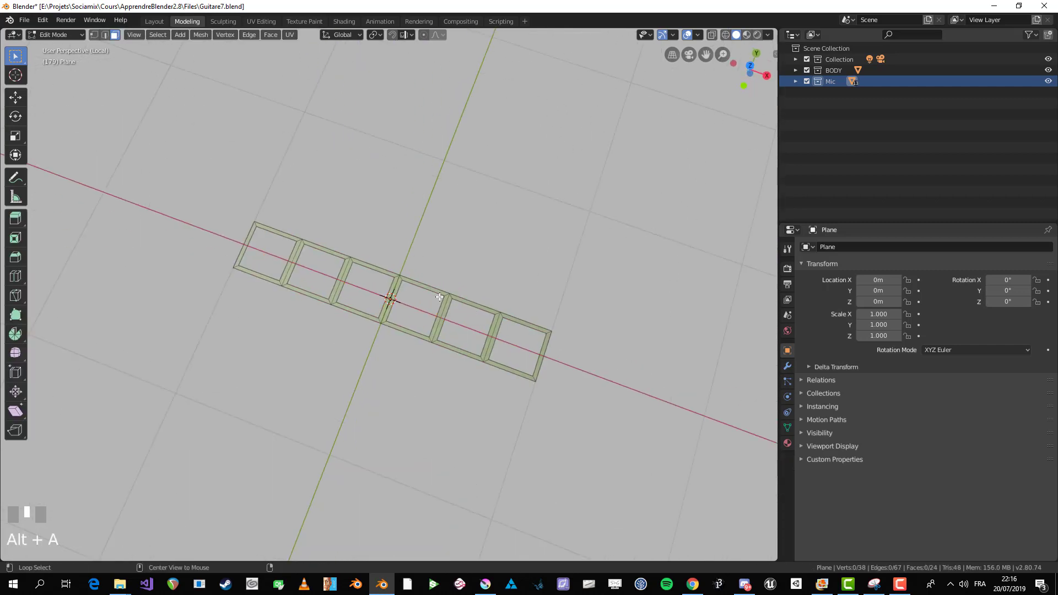
scroll(419, 286, up, 2)
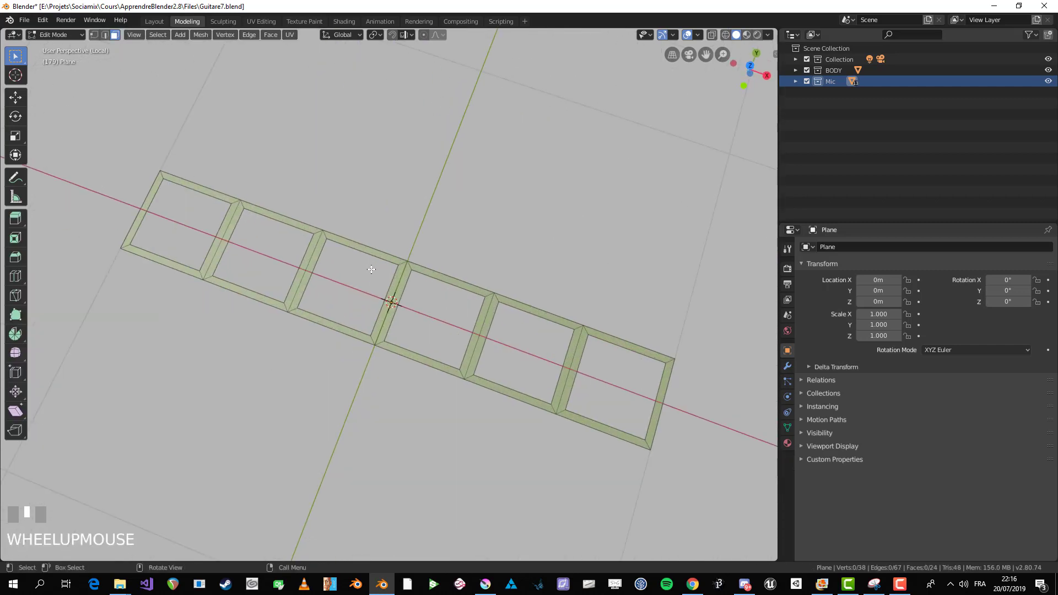
Step: Delete the vertices of the frame's negative X half in top view, keeping the centre-line vertices
key(KP_7)
key(1)
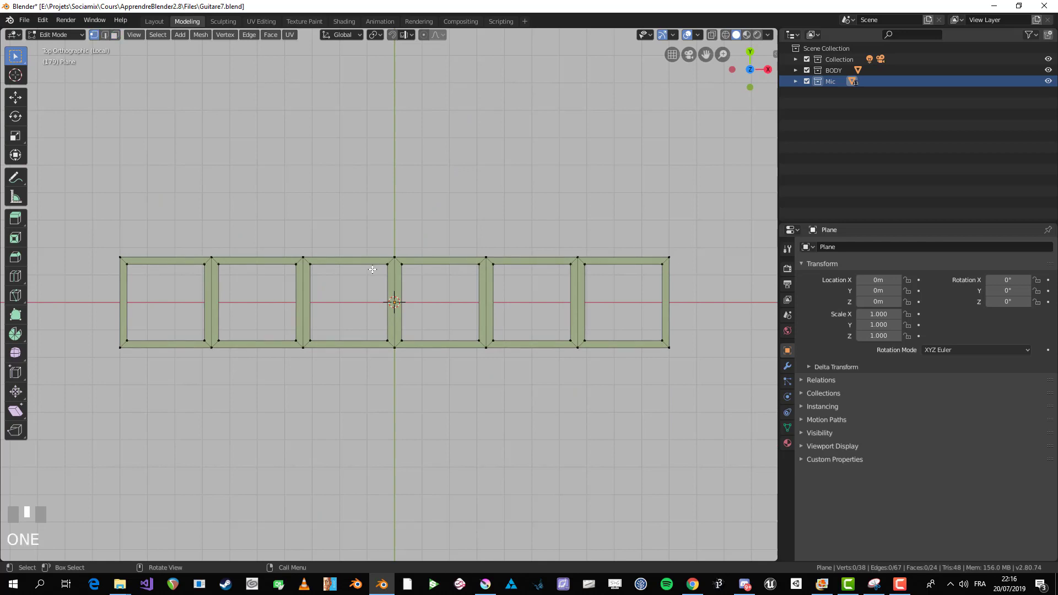
scroll(401, 263, up, 2)
scroll(400, 263, down, 2)
key(b)
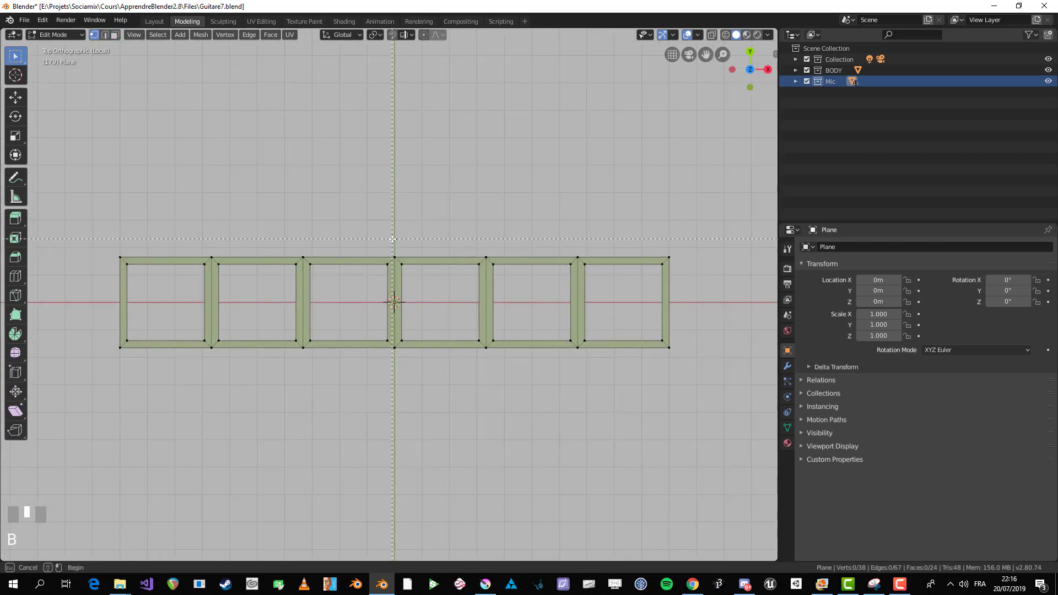
drag(393, 239, 94, 372)
key(x)
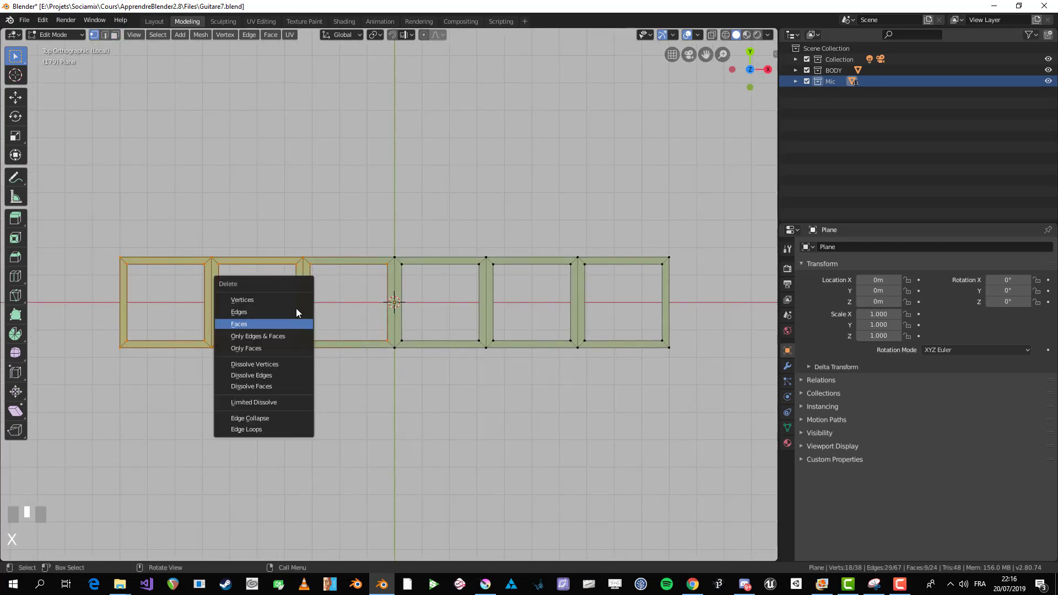
click(296, 299)
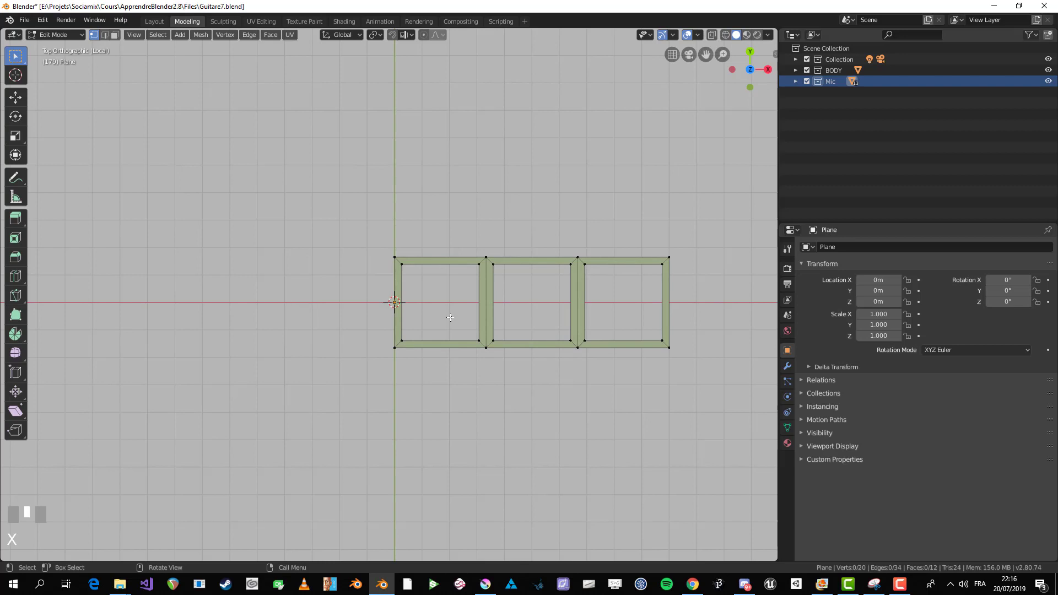
Step: Add a Mirror modifier on the X axis to the plane and enable Clipping
click(788, 366)
click(848, 247)
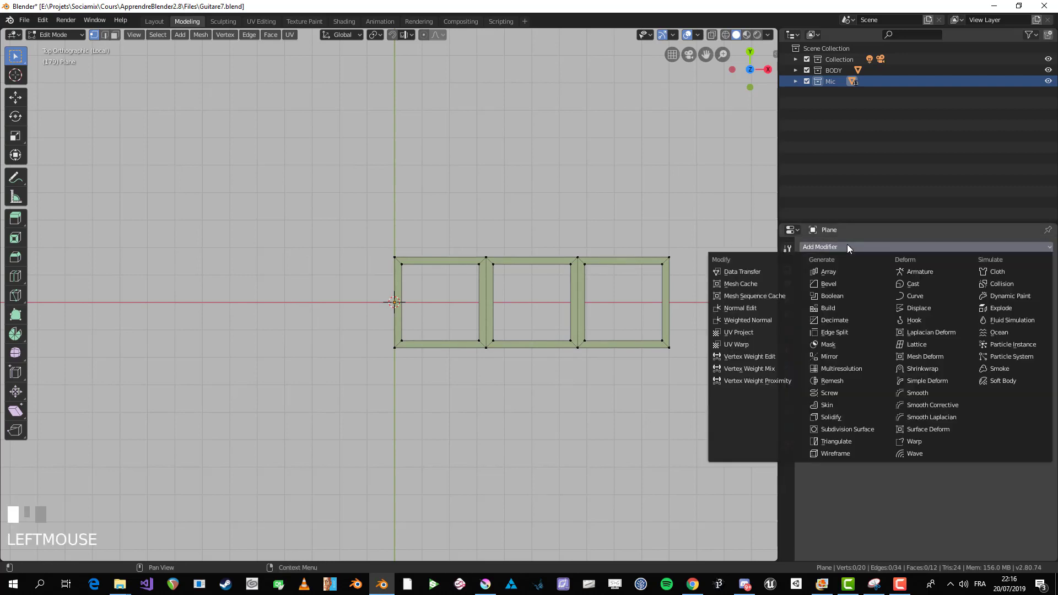
click(843, 357)
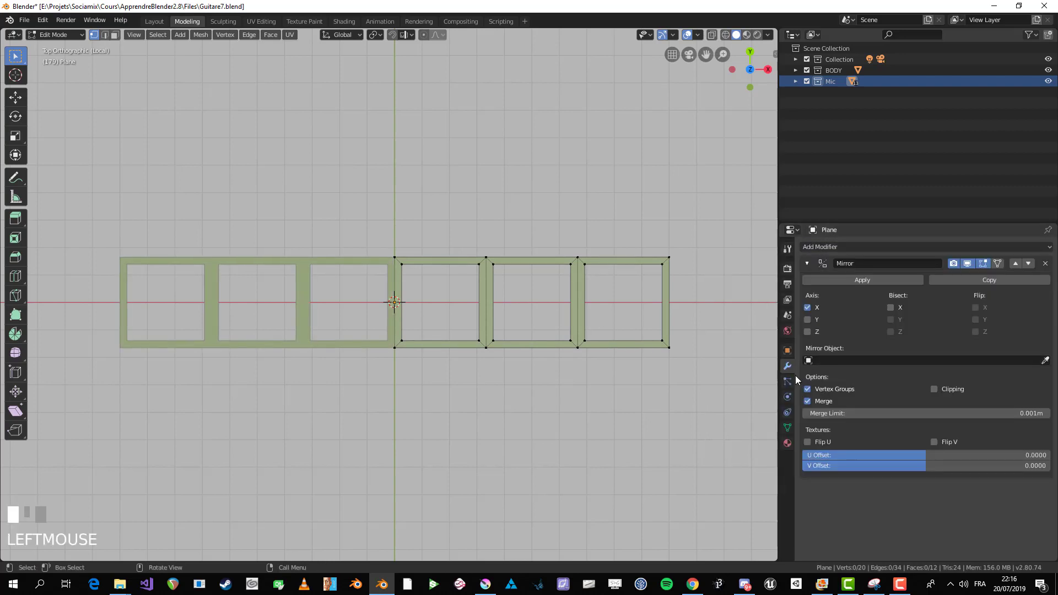
click(950, 389)
key(Tab)
key(Tab)
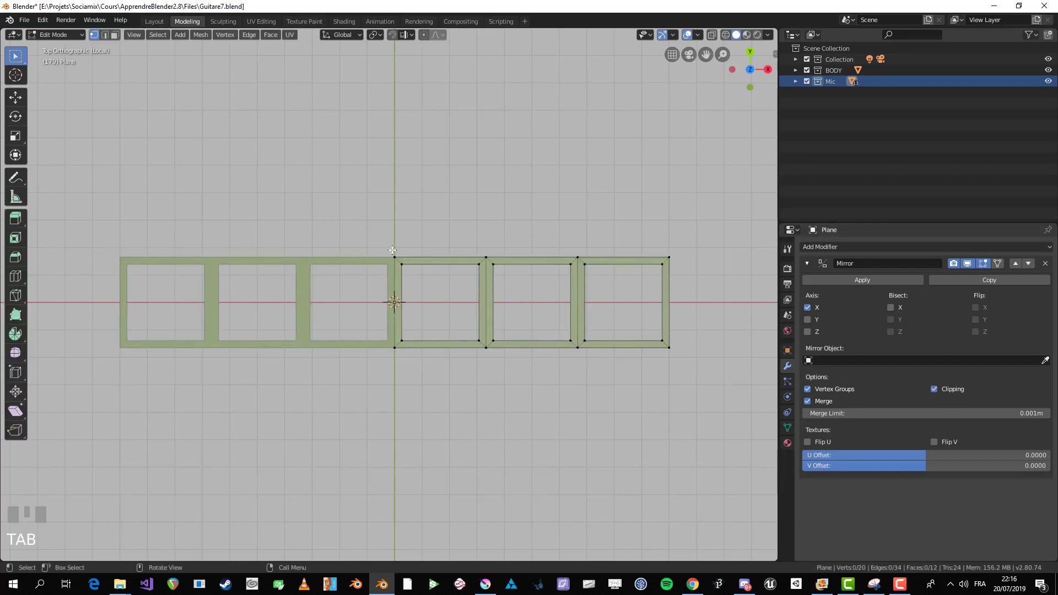
key(g)
right_click(610, 271)
key(a)
shift+middle_drag(690, 326, 463, 328)
click(609, 279)
shift+click(590, 339)
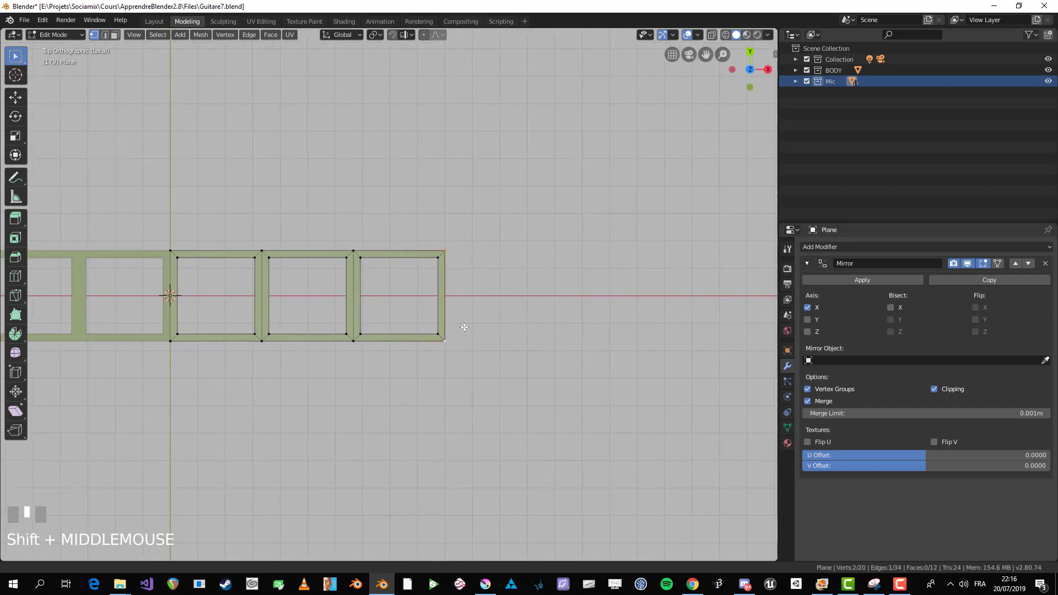
scroll(491, 279, up, 3)
scroll(489, 276, down, 2)
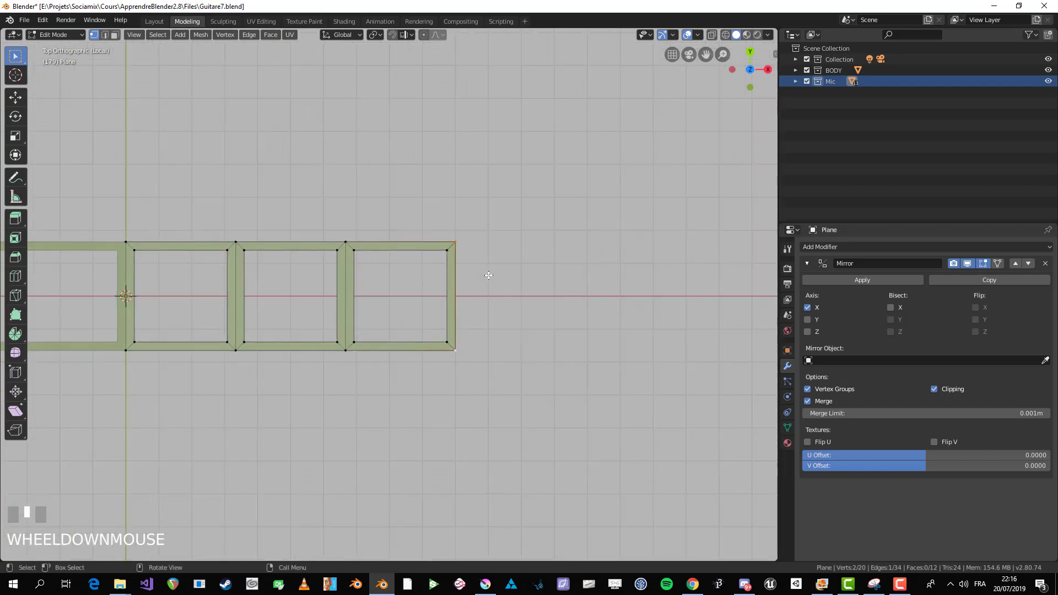
alt+shift+click(221, 351)
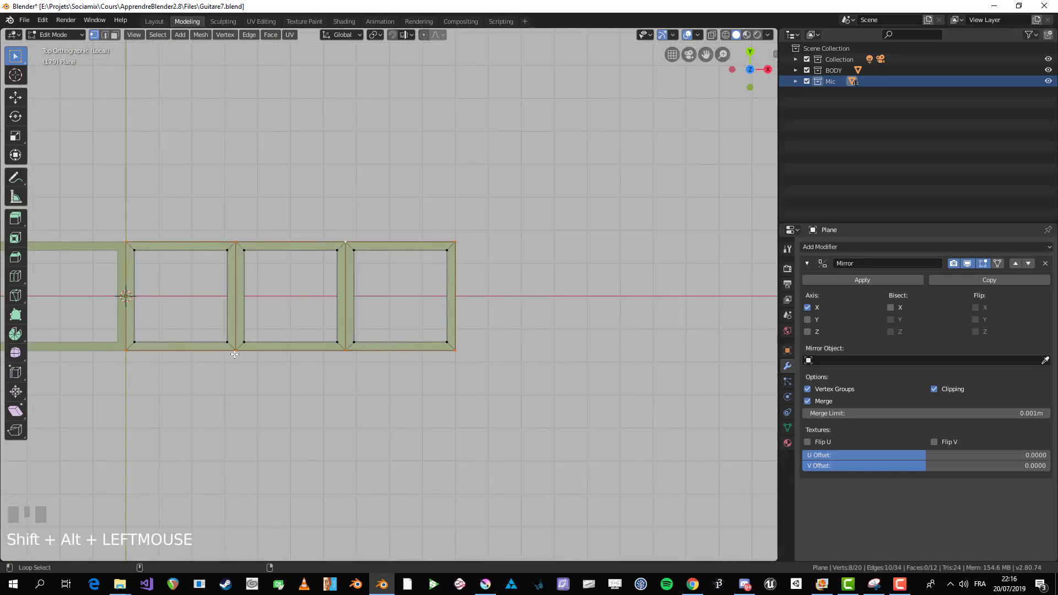
shift+middle_drag(366, 378, 478, 384)
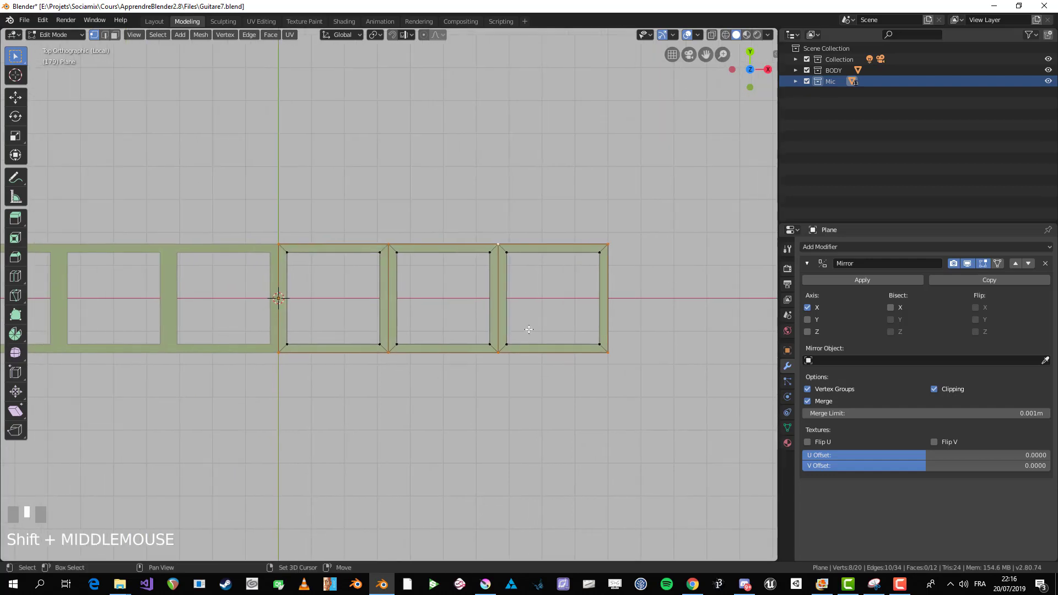
scroll(478, 384, down, 2)
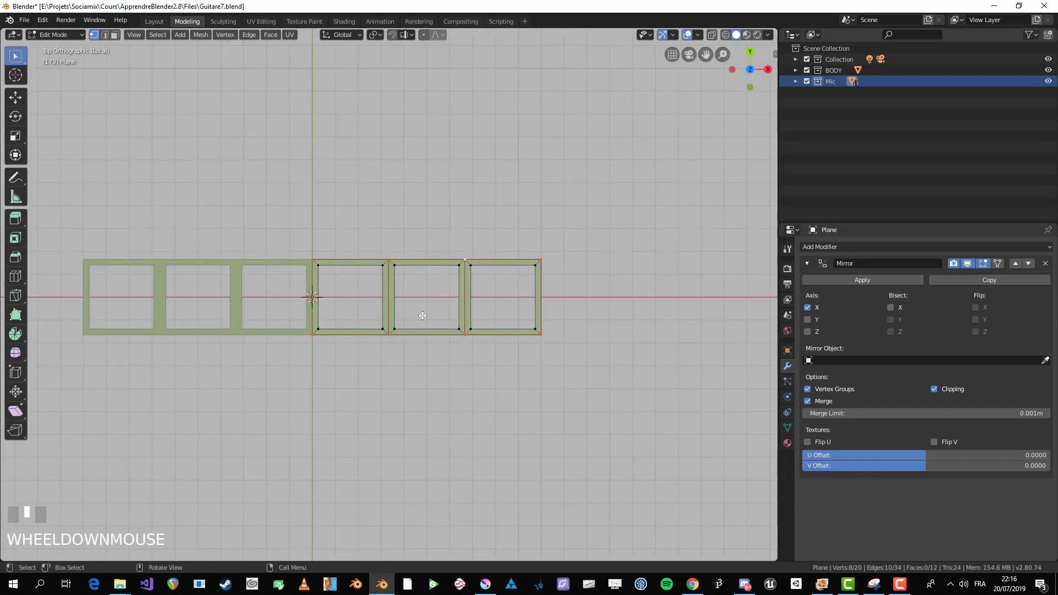
scroll(421, 312, up, 1)
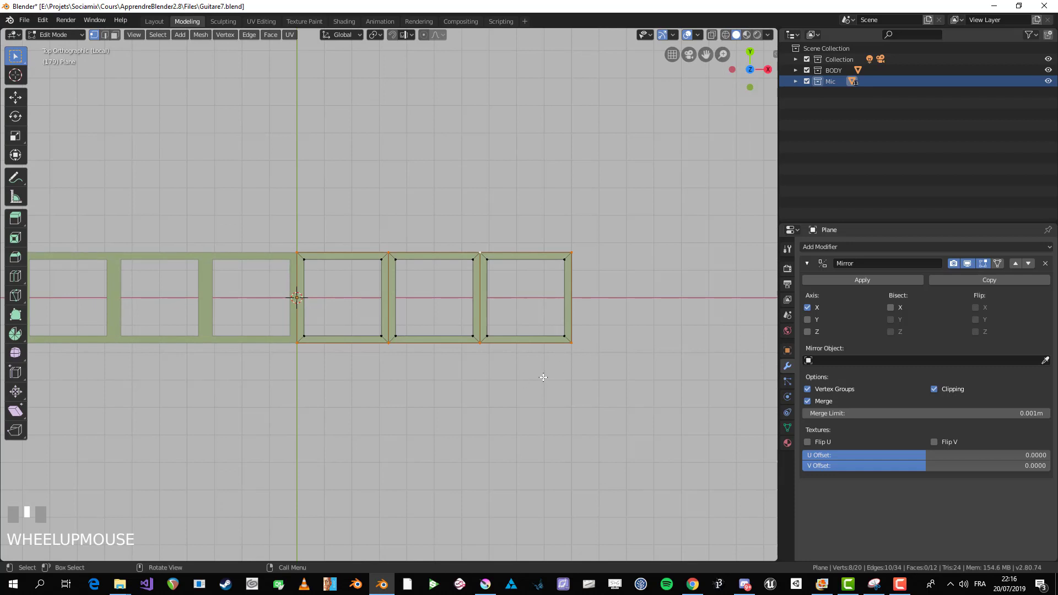
Step: In edge mode, select the half frame's upper, lower and outer end boundary edges, leaving out the centre-line edge
key(2)
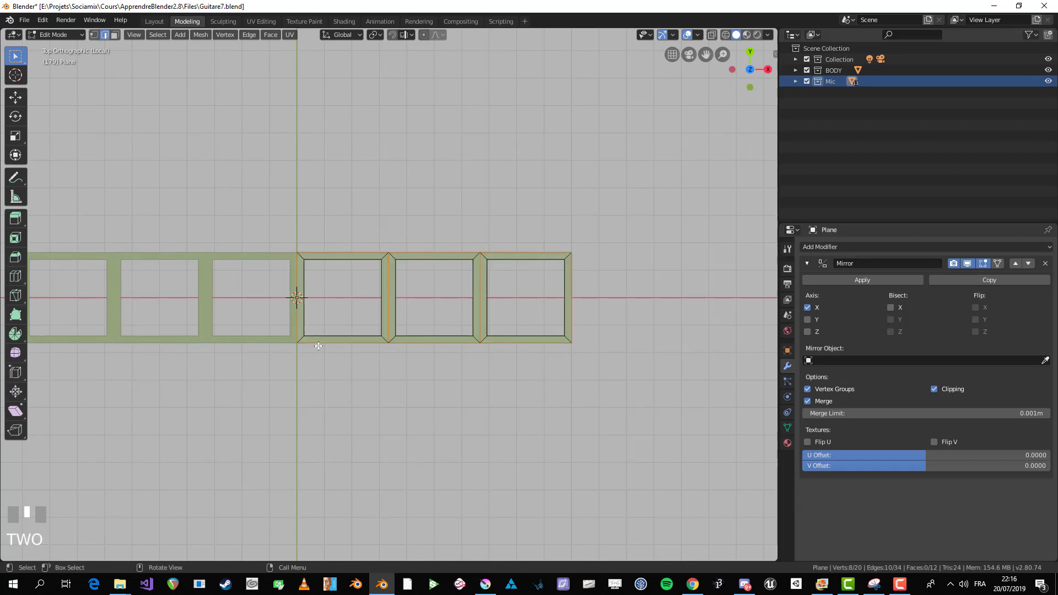
click(319, 343)
shift+click(405, 343)
shift+click(532, 343)
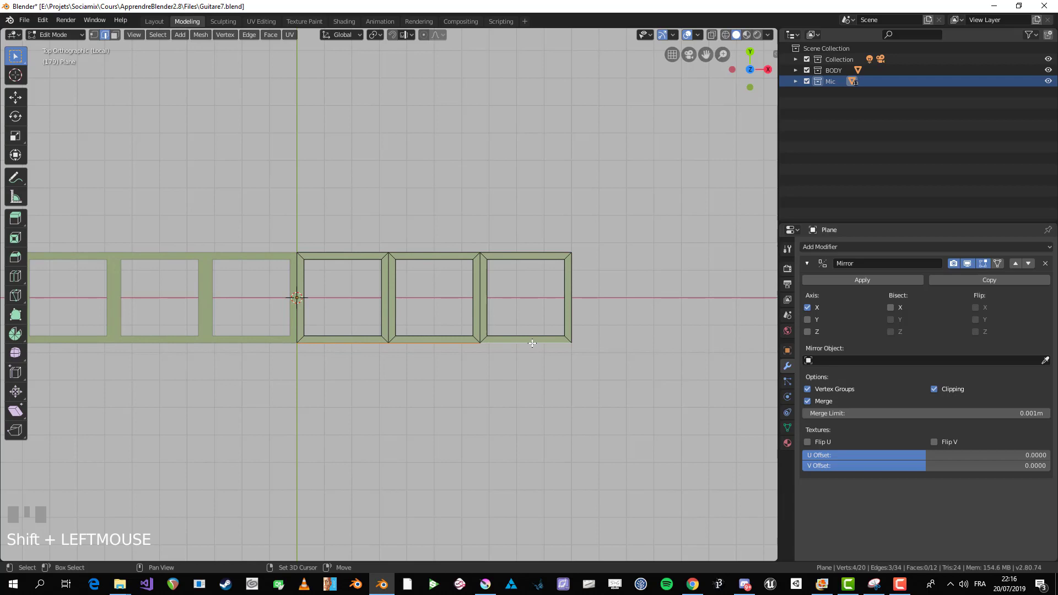
click(297, 312)
click(336, 253)
shift+click(433, 253)
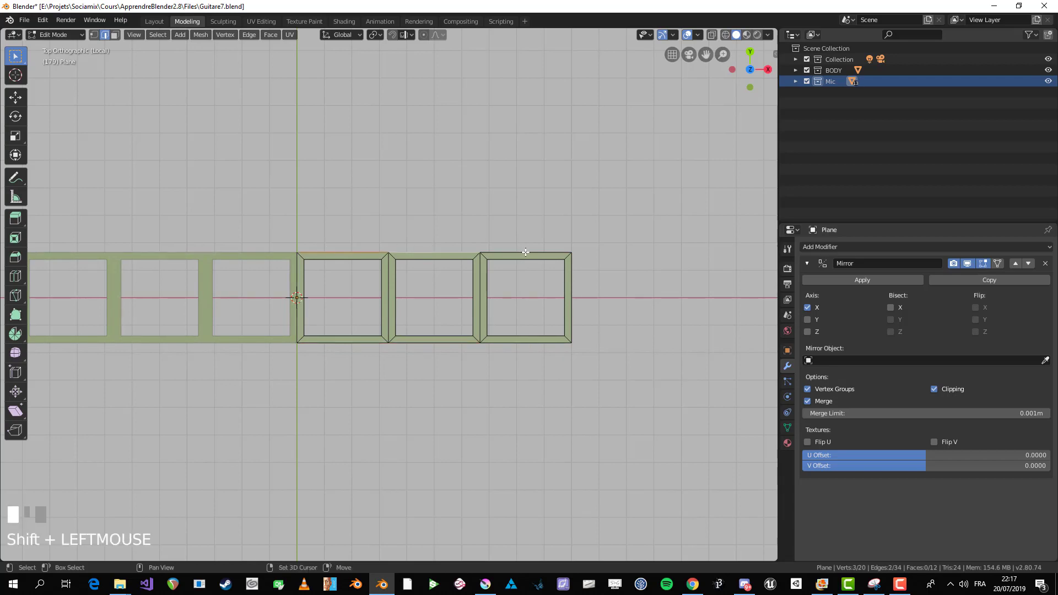
shift+click(526, 253)
alt+click(527, 344)
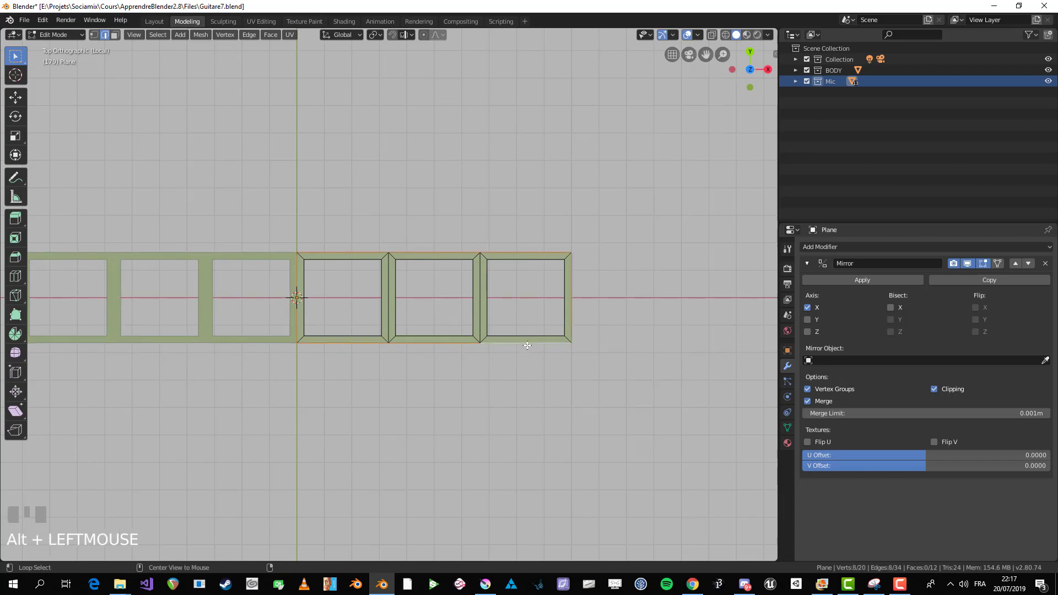
shift+click(298, 281)
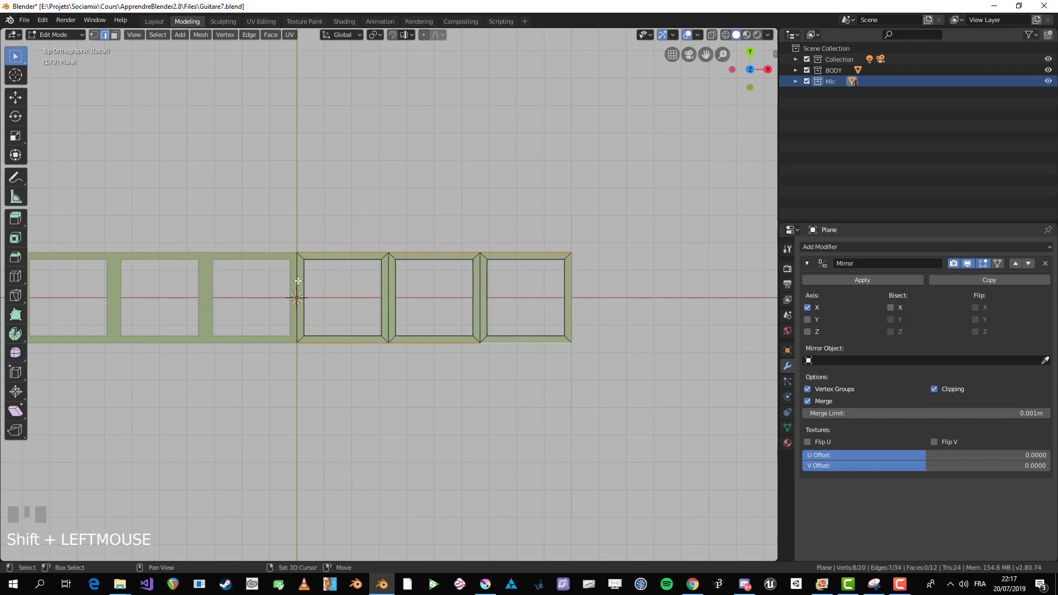
Step: Extrude the selected boundary edges in place and scale them by about 1.197 along Y
key(e)
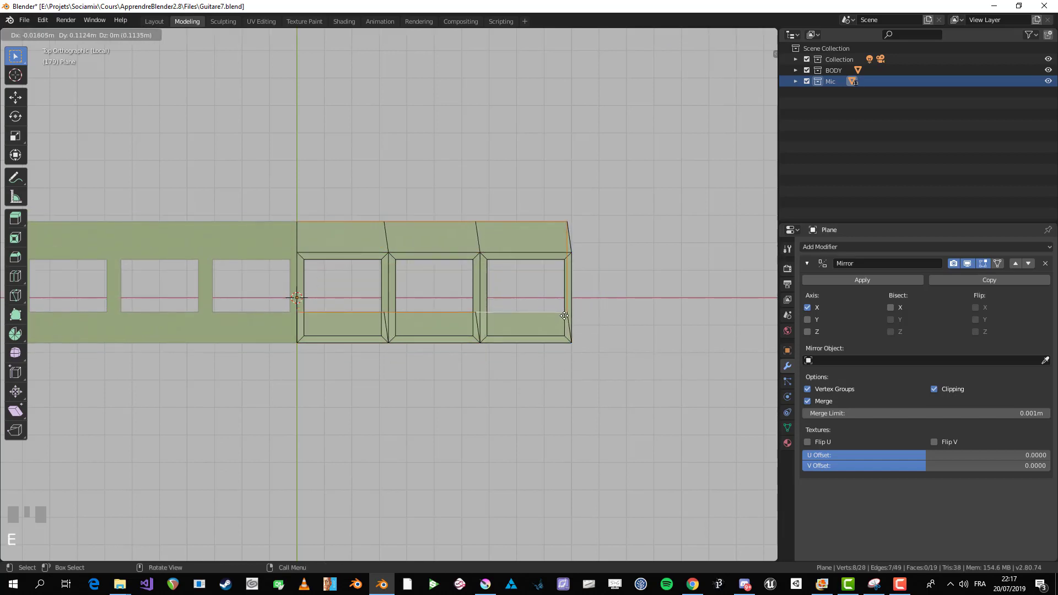
right_click(580, 290)
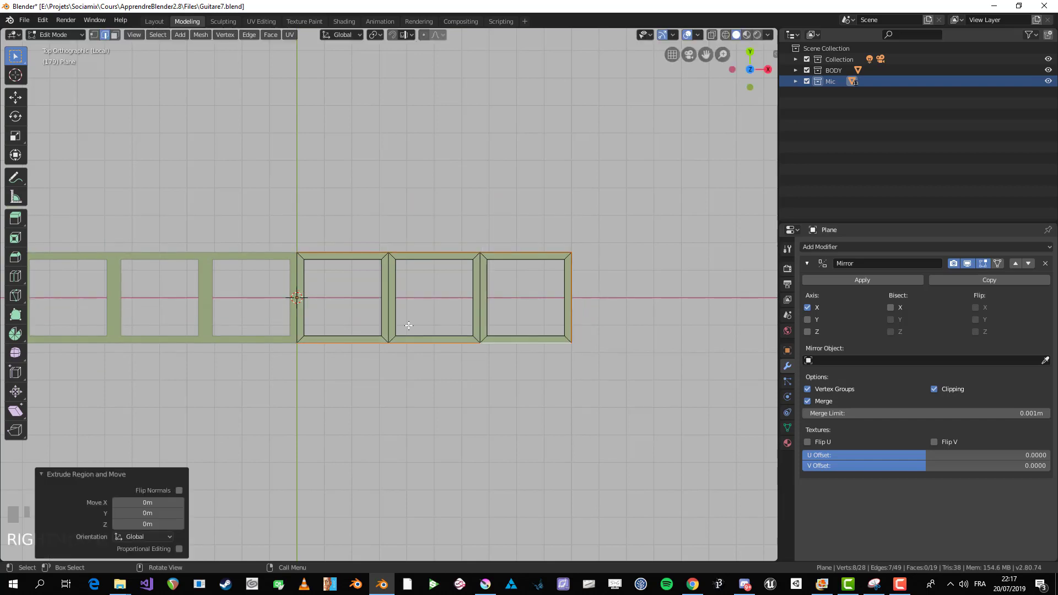
key(s)
right_click(459, 393)
key(s)
key(y)
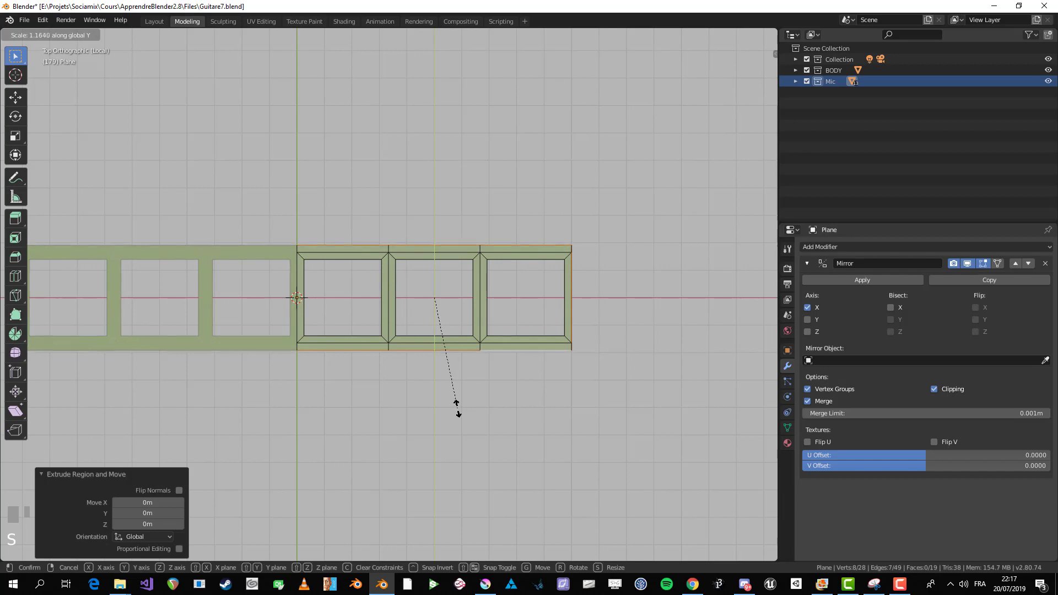
click(458, 410)
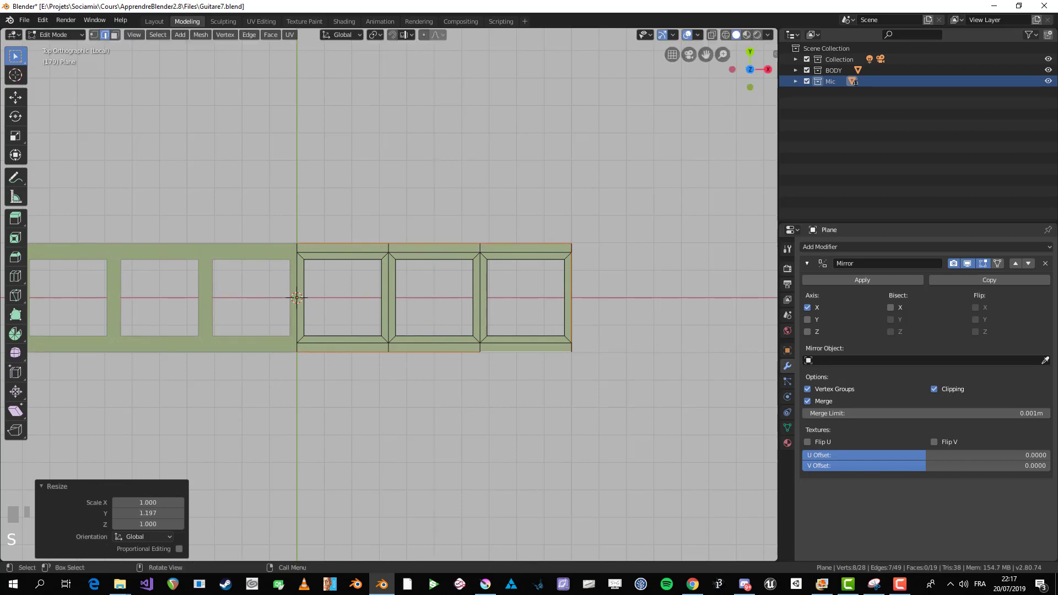
Step: Scale the extruded boundary by about 1.08 along X, deselect everything and check the widened frame in perspective
key(s)
key(x)
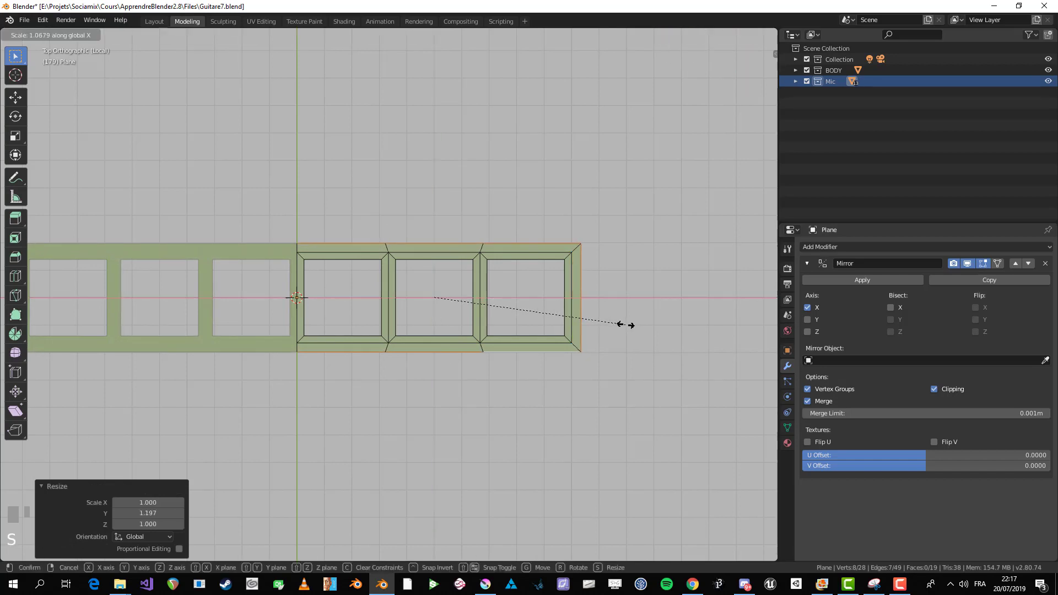
click(623, 326)
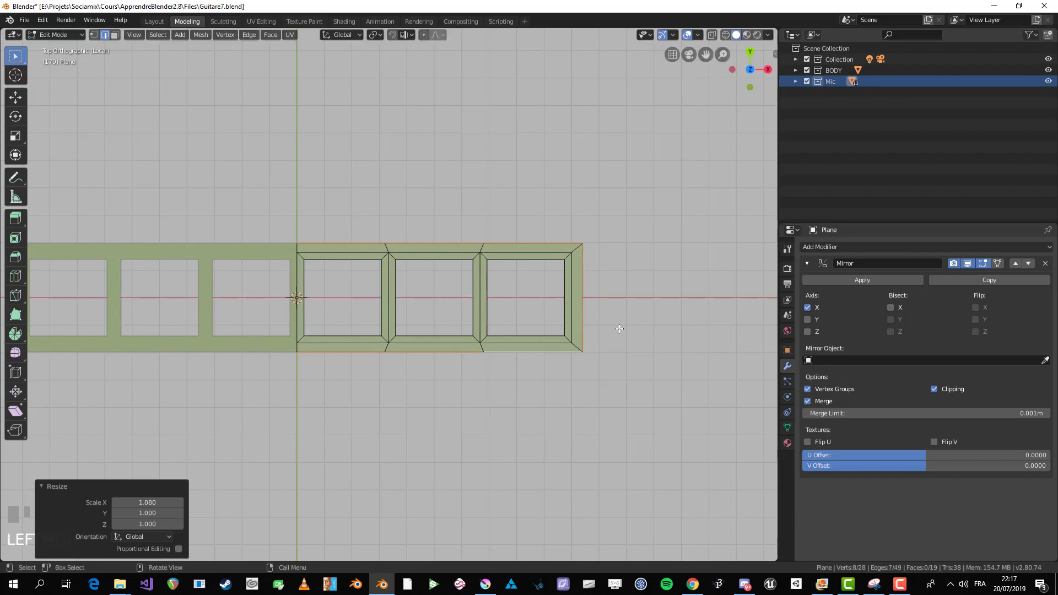
alt+click(577, 347)
key(alt+a)
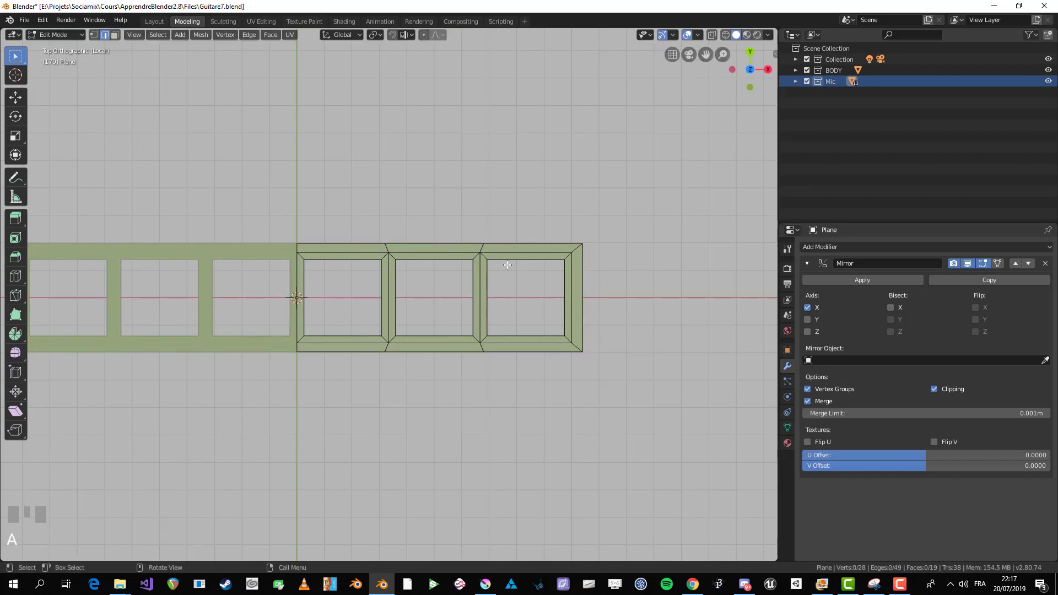
scroll(517, 376, down, 3)
middle_drag(517, 375, 460, 342)
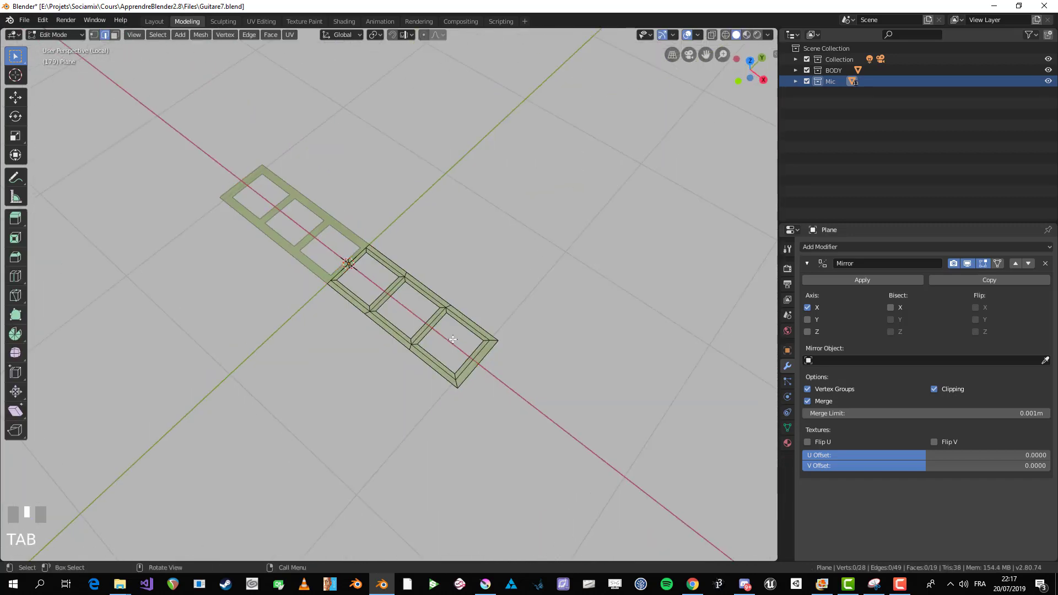
Step: In top view and vertex mode, reselect the widened frame's outer boundary vertices
key(KP_7)
scroll(453, 338, up, 3)
key(1)
shift+middle_drag(567, 304, 454, 299)
click(471, 265)
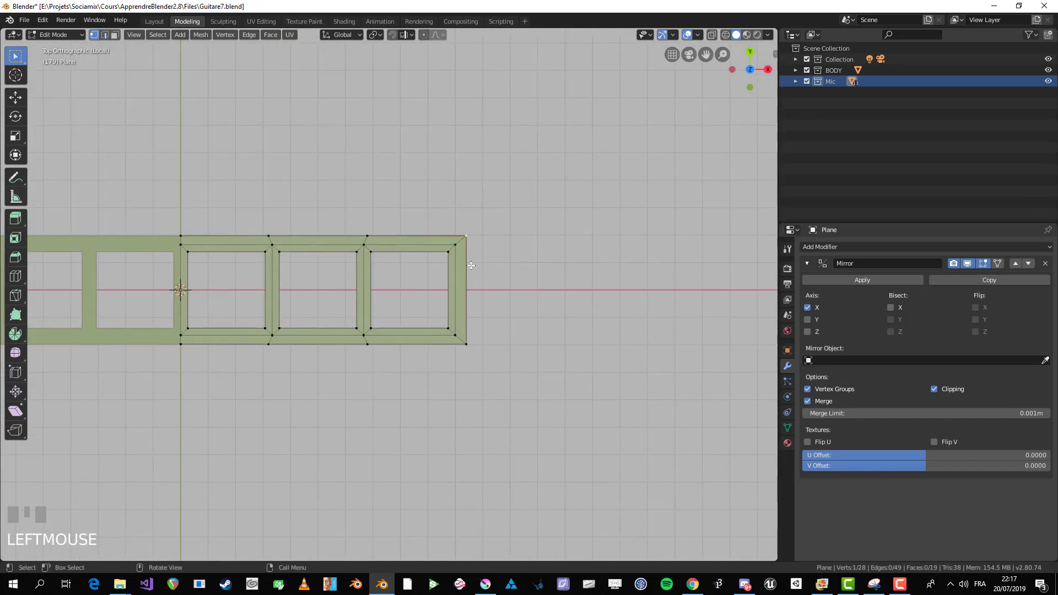
shift+click(467, 345)
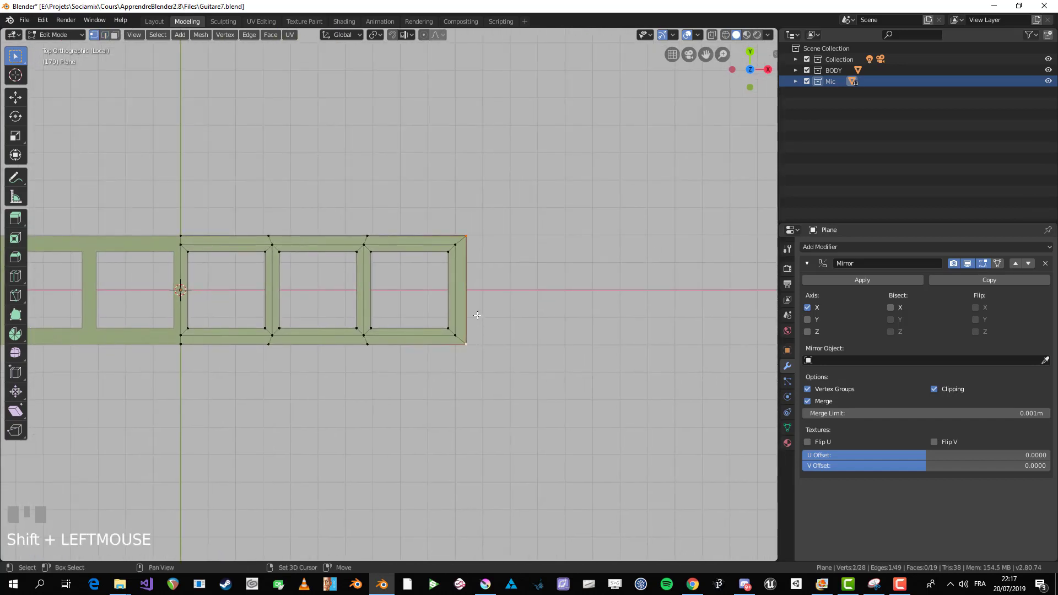
ctrl+alt+click(456, 239)
click(467, 236)
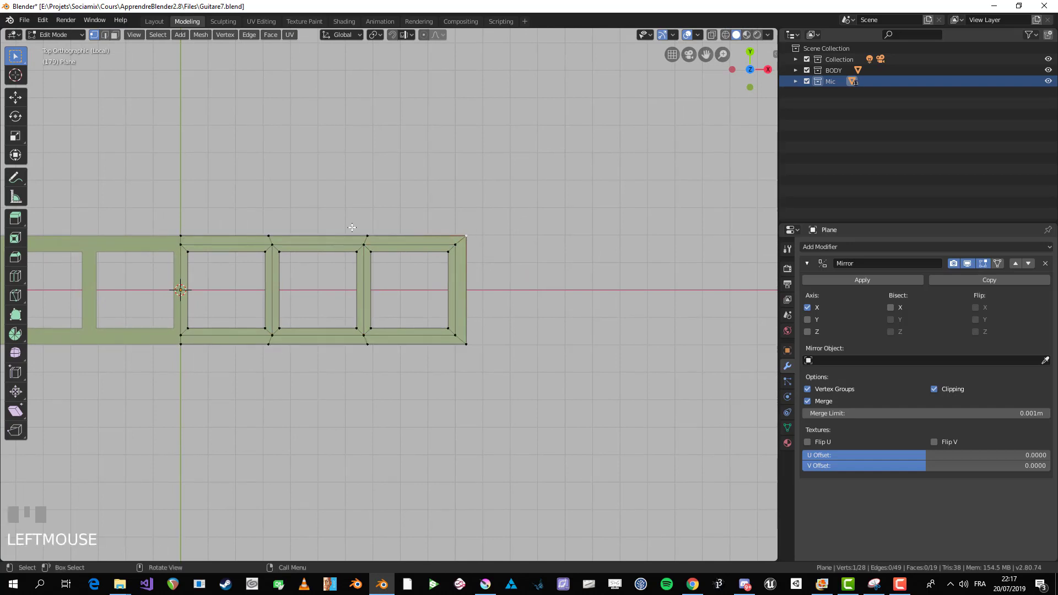
alt+shift+click(208, 238)
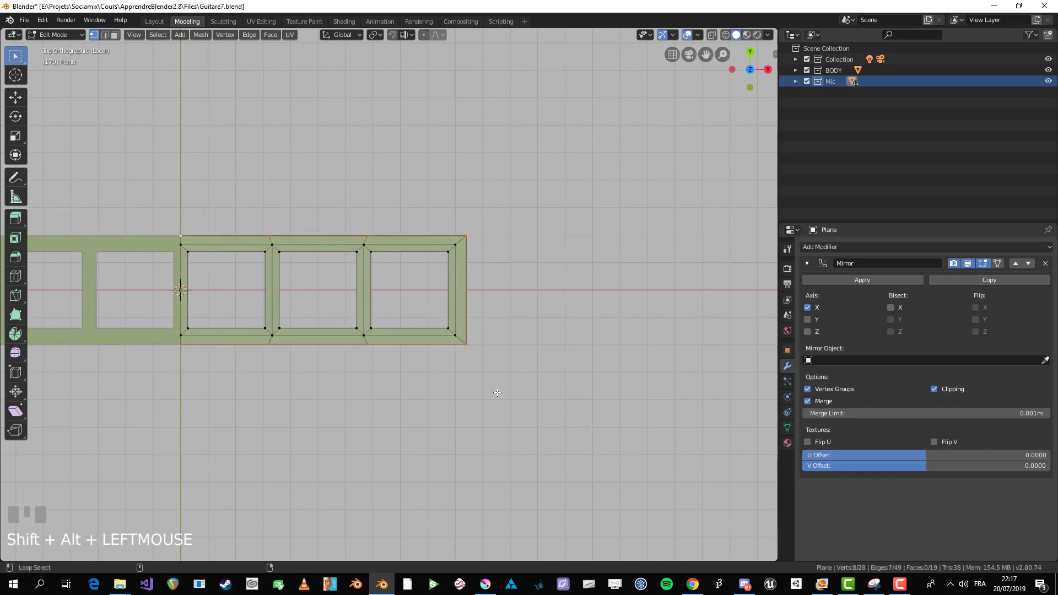
Step: Shrink the outer boundary by scaling it to about 0.946 along Y and about 0.97 along X
key(s)
key(z)
key(y)
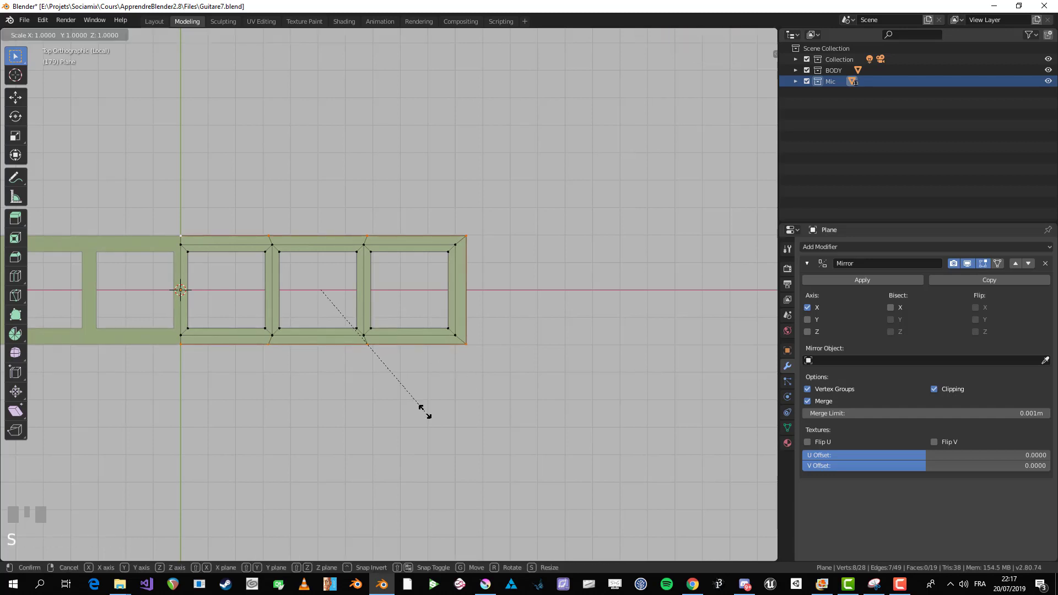
click(469, 366)
key(s)
key(x)
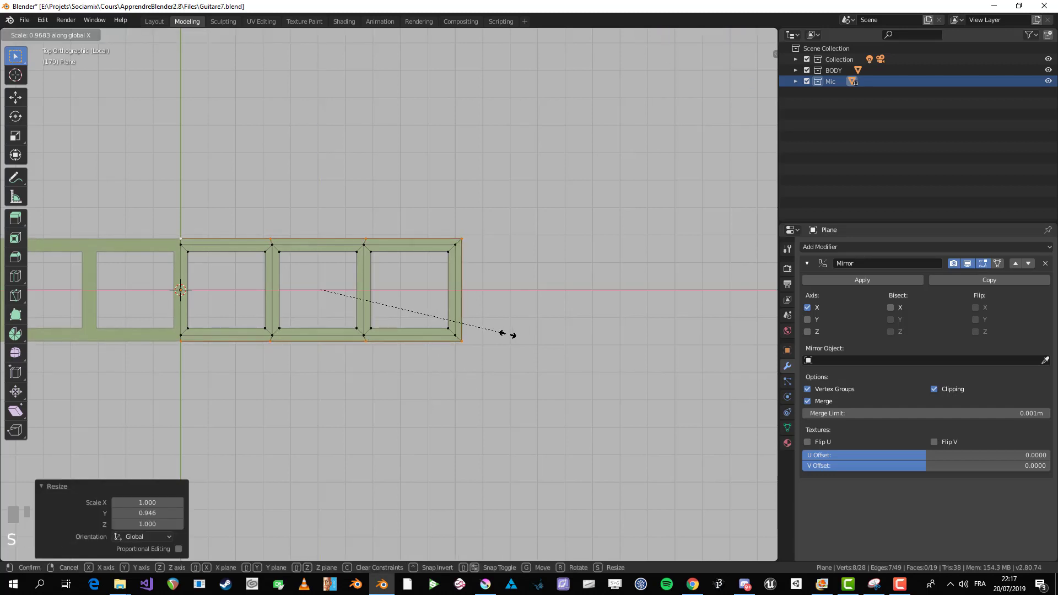
click(488, 278)
Step: Try extruding only the upper boundary vertices 0.1 m along Y, and undo it
click(183, 219)
drag(162, 224, 463, 243)
key(e)
click(458, 235)
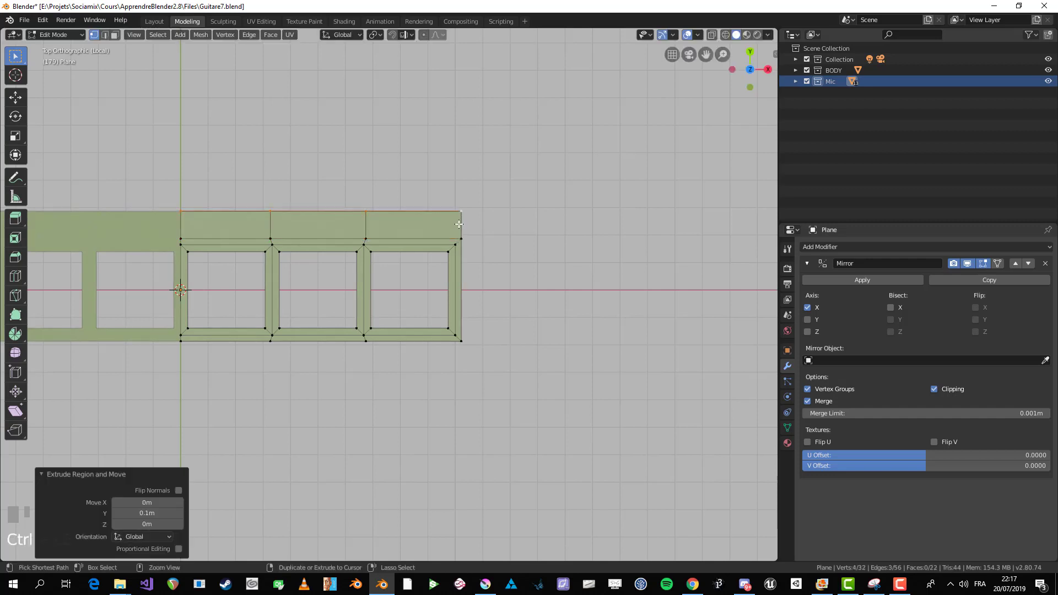
key(ctrl+z)
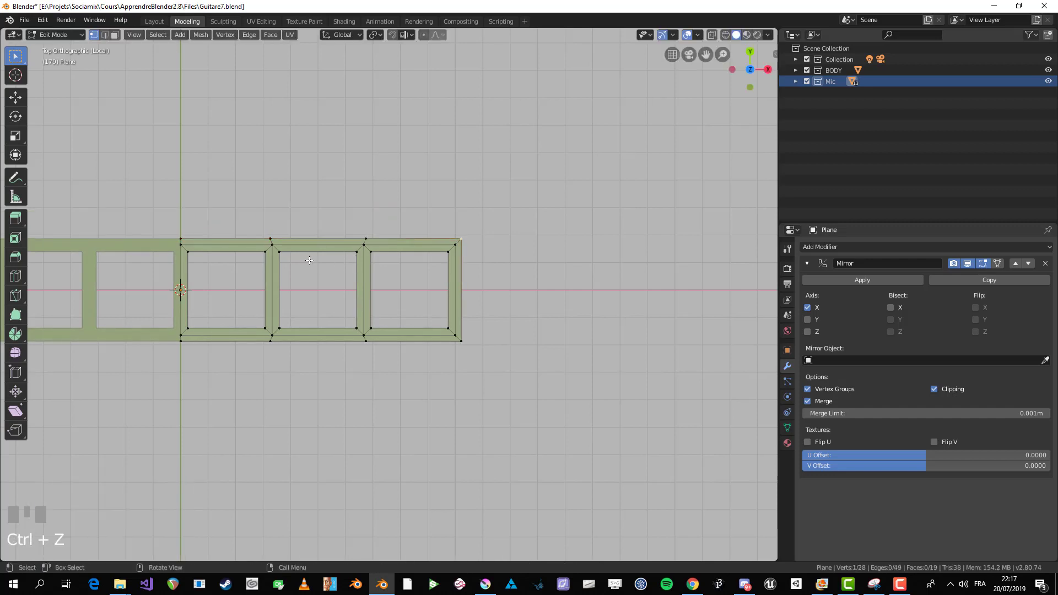
Step: In edge mode, select the three upper and three lower outer boundary edges of the half frame
click(256, 238)
key(2)
click(257, 237)
shift+click(314, 239)
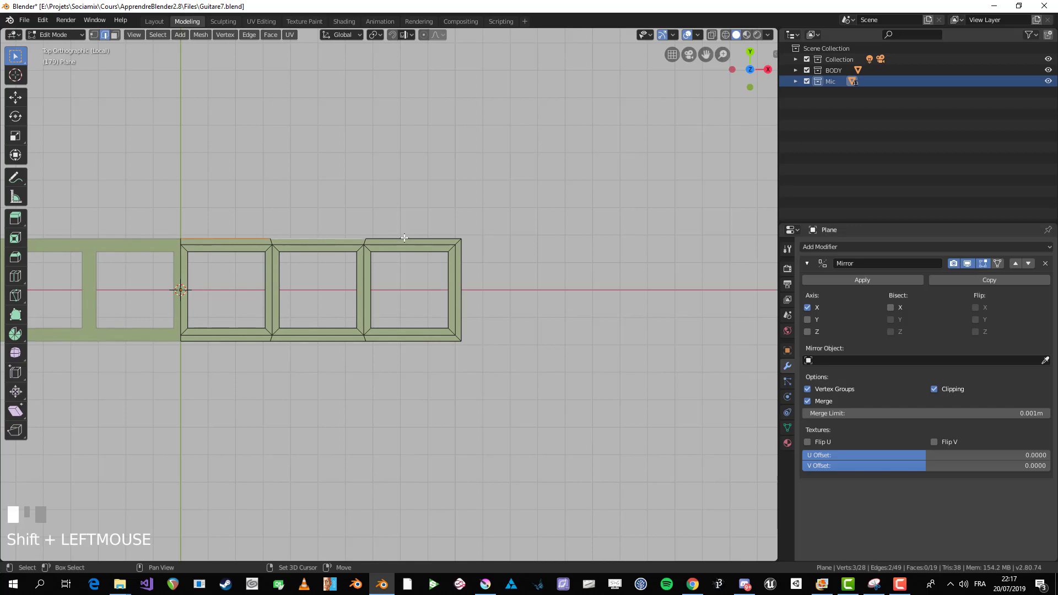
shift+click(403, 239)
shift+click(386, 341)
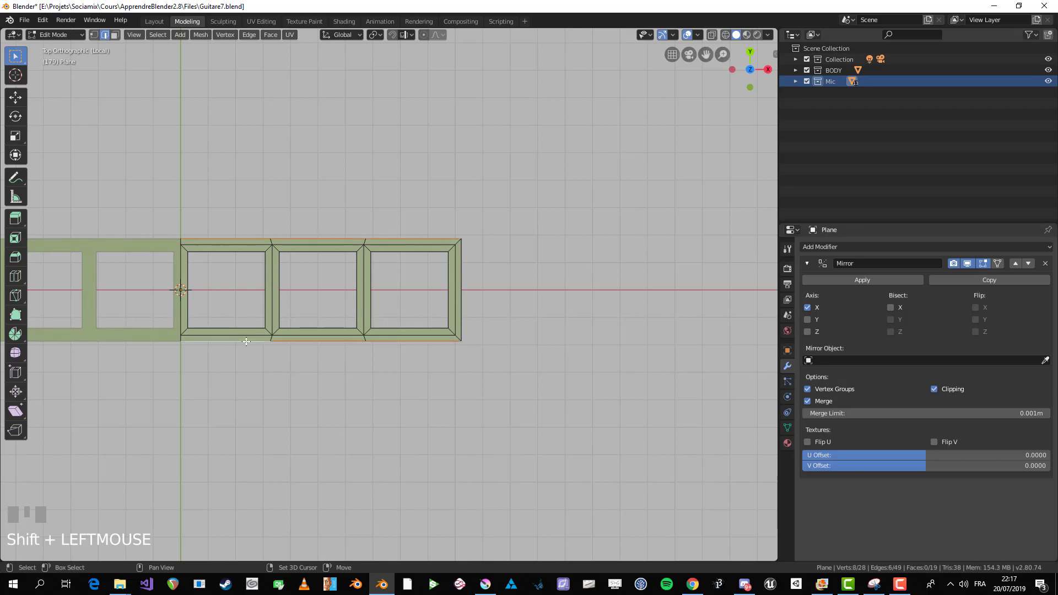
shift+middle_drag(246, 341, 333, 341)
scroll(633, 256, up, 2)
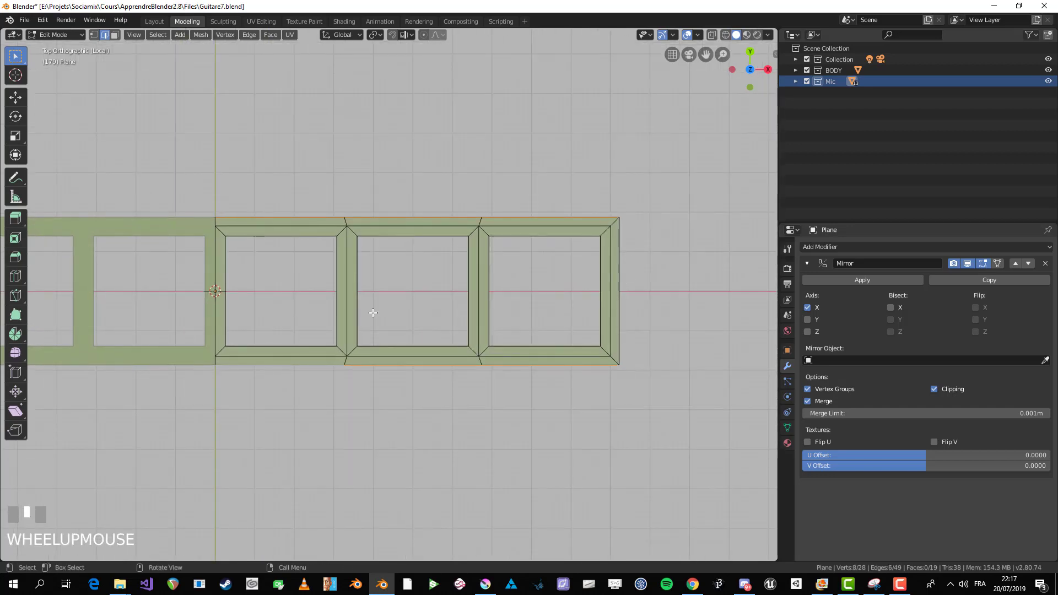
Step: Extrude the upper and lower edges in place, scale them by about 1.2 along Y, and deselect everything
key(e)
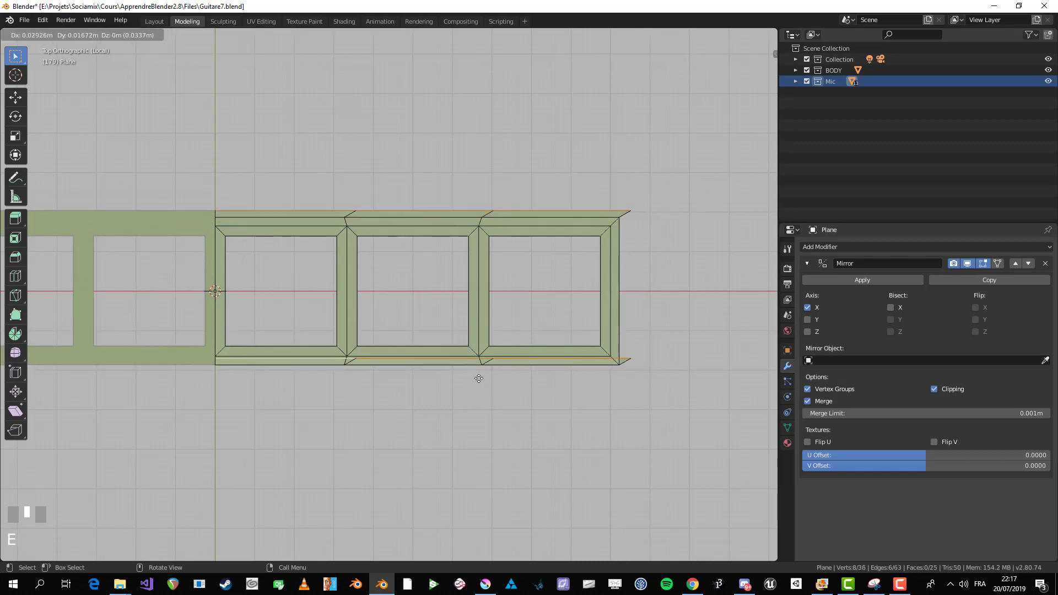
right_click(452, 376)
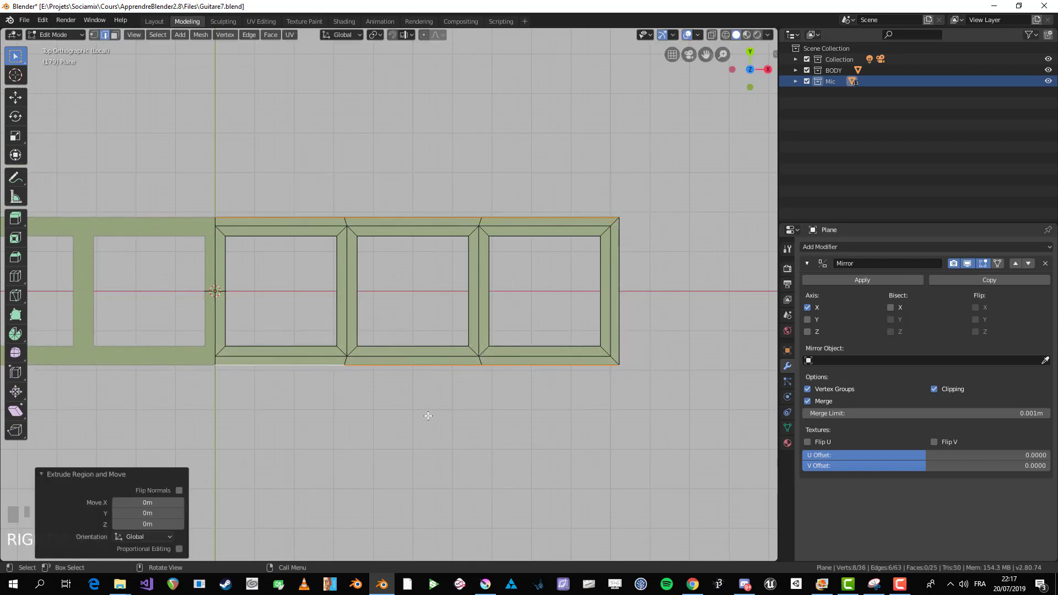
key(s)
key(y)
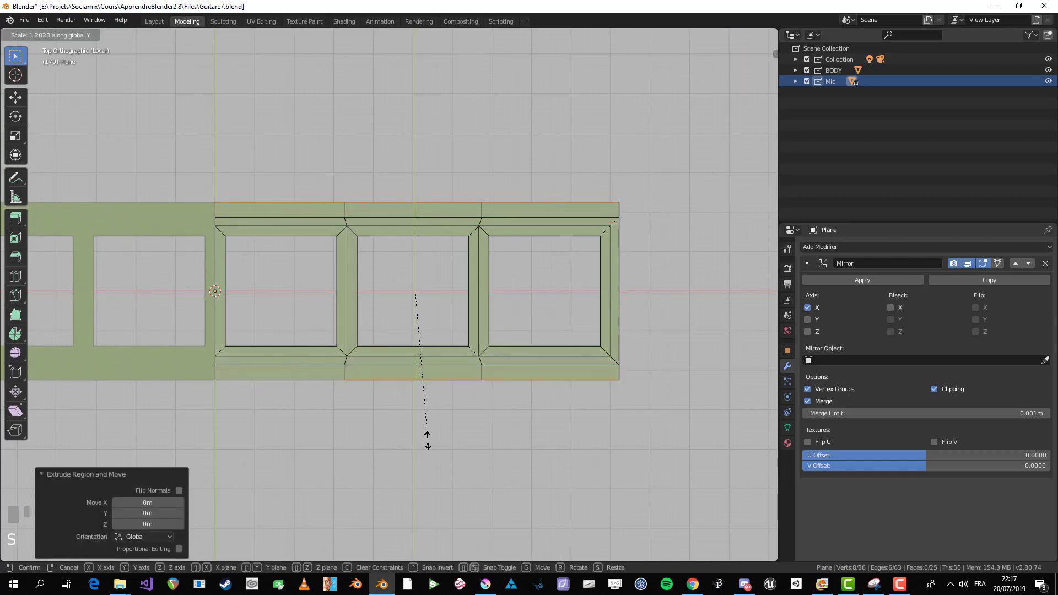
click(433, 435)
key(alt+a)
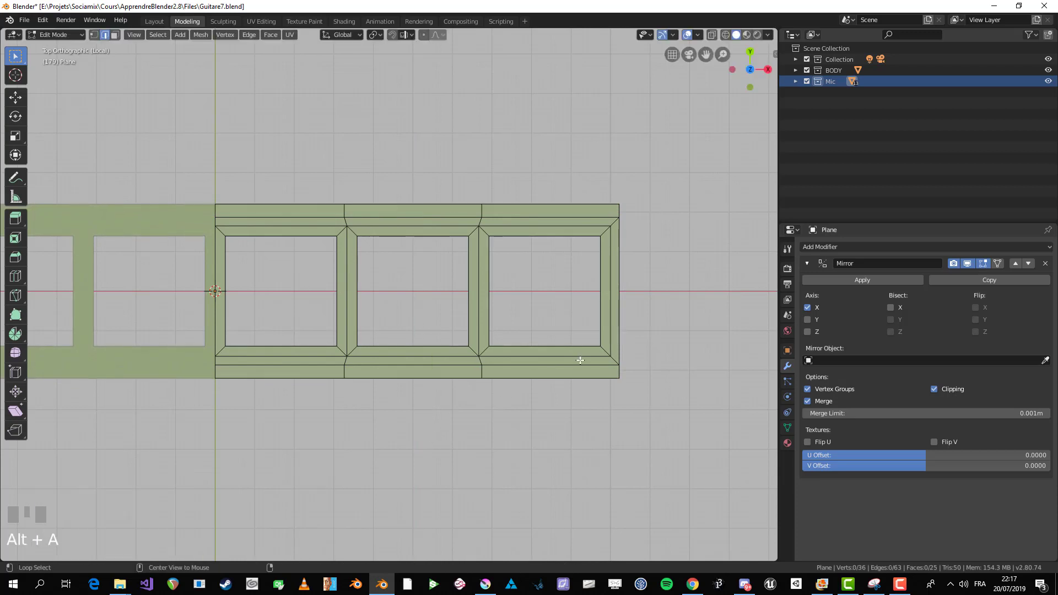
Step: Extrude the short end edge of the upper border by about 0.109 m and rotate it by about 24°
shift+middle_drag(538, 347, 384, 335)
click(417, 216)
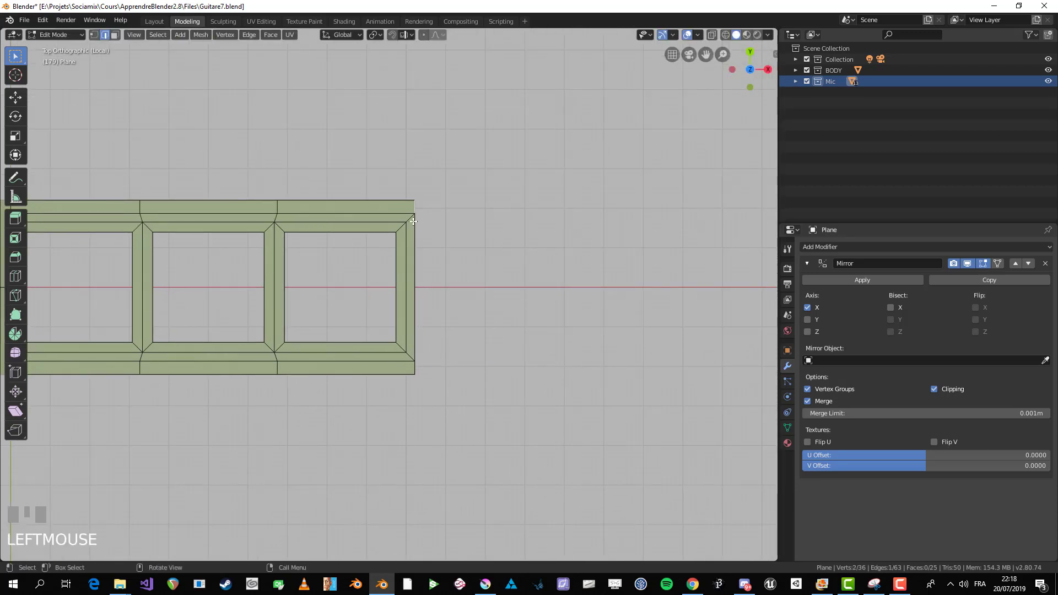
shift+middle_drag(418, 216, 438, 212)
key(e)
click(489, 218)
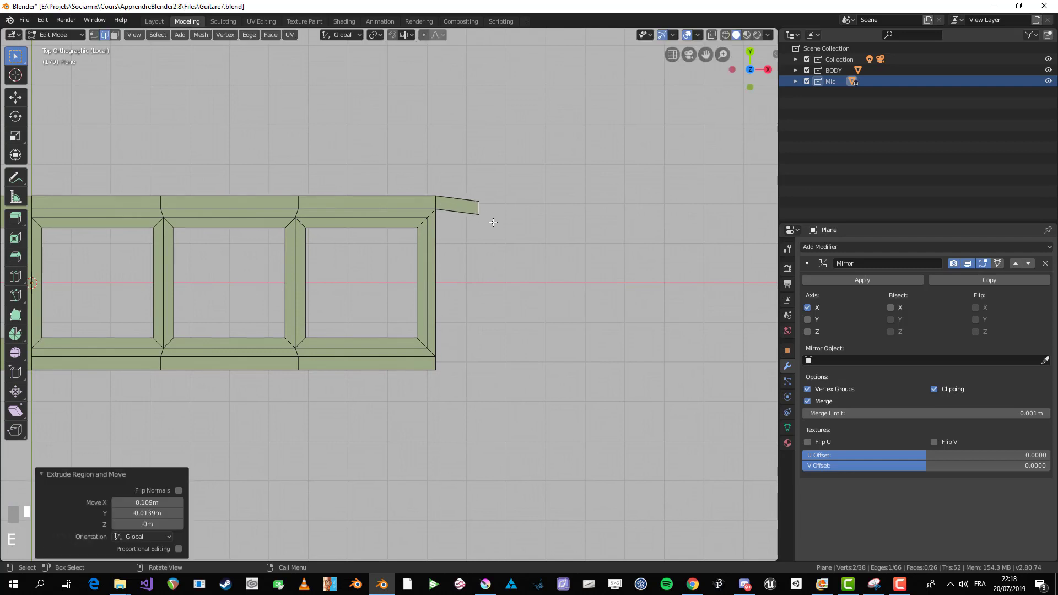
key(r)
click(483, 230)
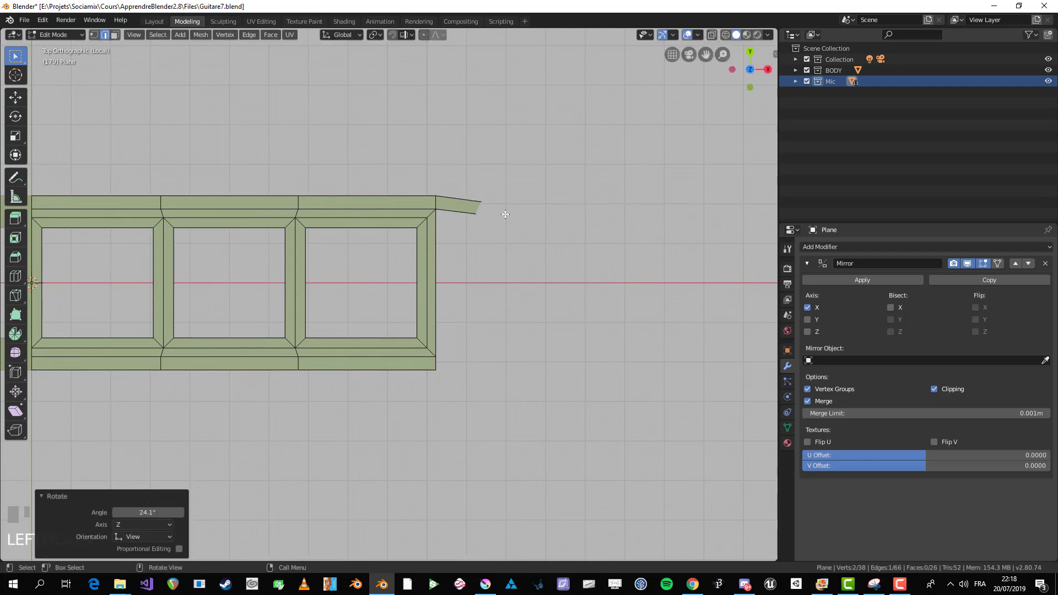
Step: Try extending the bent strip by two more segments, rotating the first by about 38°, and undo the whole strip
key(e)
click(537, 265)
key(r)
click(529, 290)
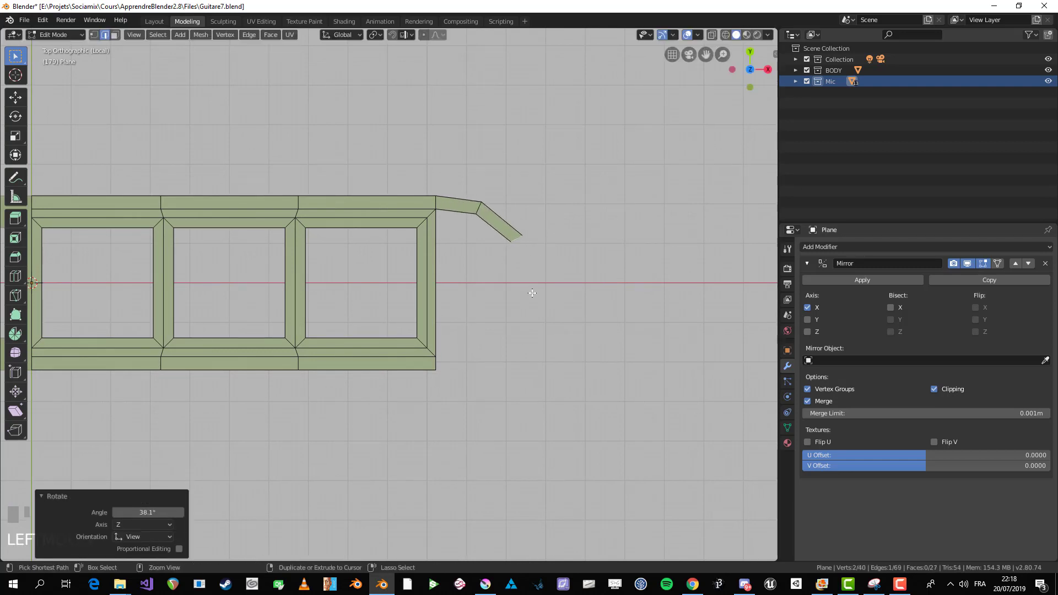
ctrl+right_click(539, 301)
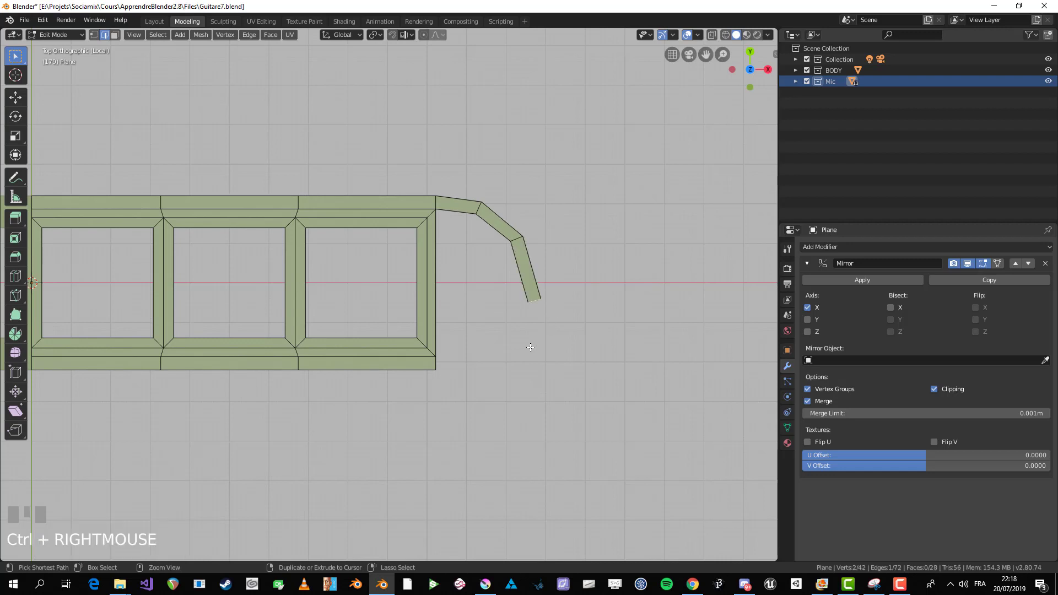
key(ctrl+z)
key(ctrl+z)
key(ctrl+z)
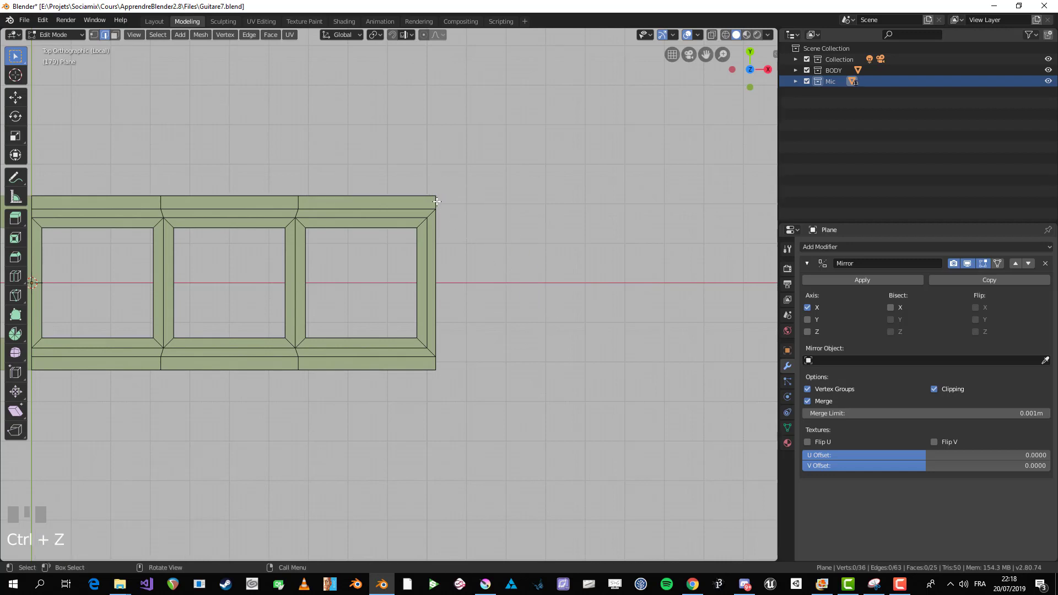
Step: Try extruding the upper border's end edge to the cursor in two curved segments, and undo them
click(440, 236)
ctrl+right_click(495, 214)
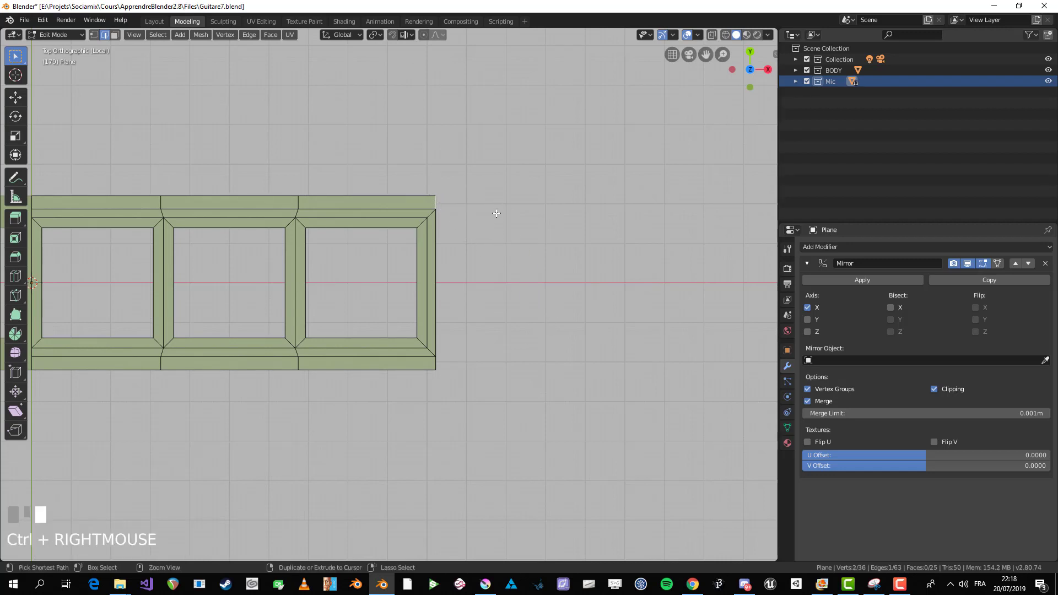
ctrl+right_click(522, 257)
key(ctrl+z)
key(ctrl+z)
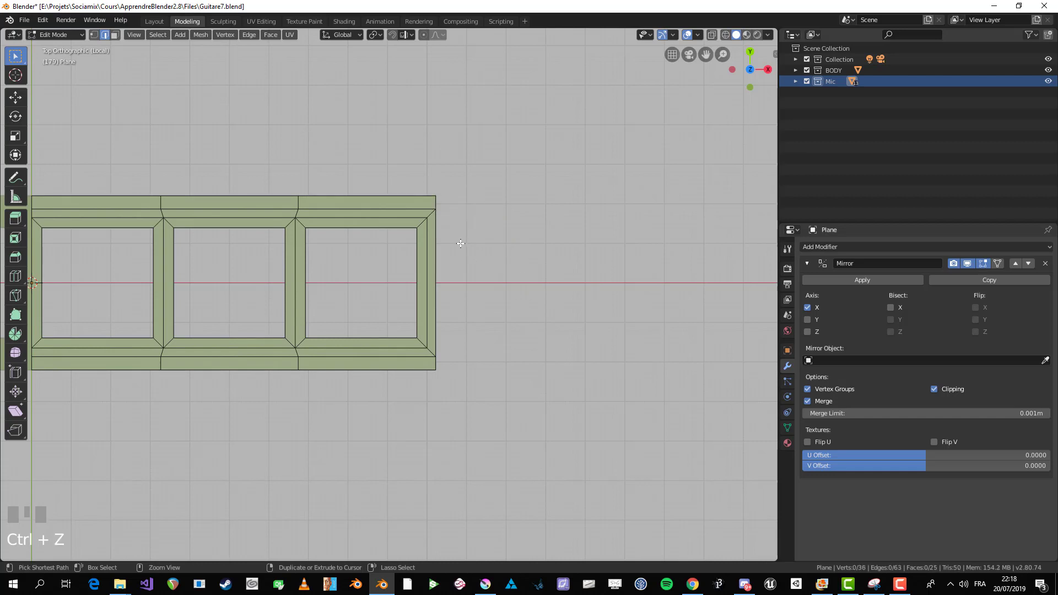
Step: Try extruding a single slanted segment to the cursor from the upper border's end edge, undoing each attempt
click(443, 198)
ctrl+right_click(468, 231)
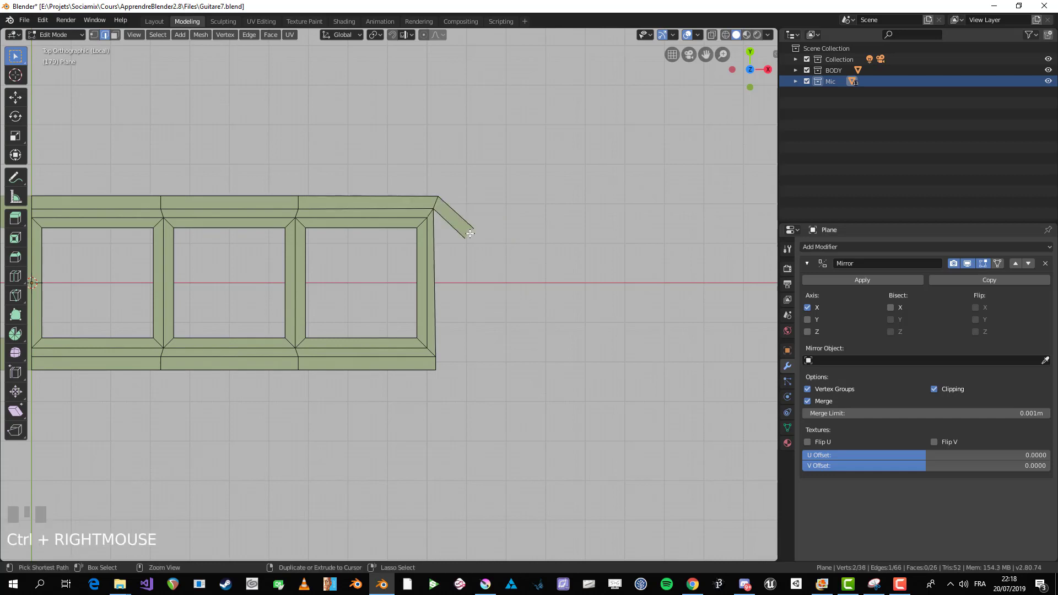
scroll(468, 232, up, 3)
shift+middle_drag(468, 232, 493, 254)
key(ctrl+z)
scroll(475, 229, up, 3)
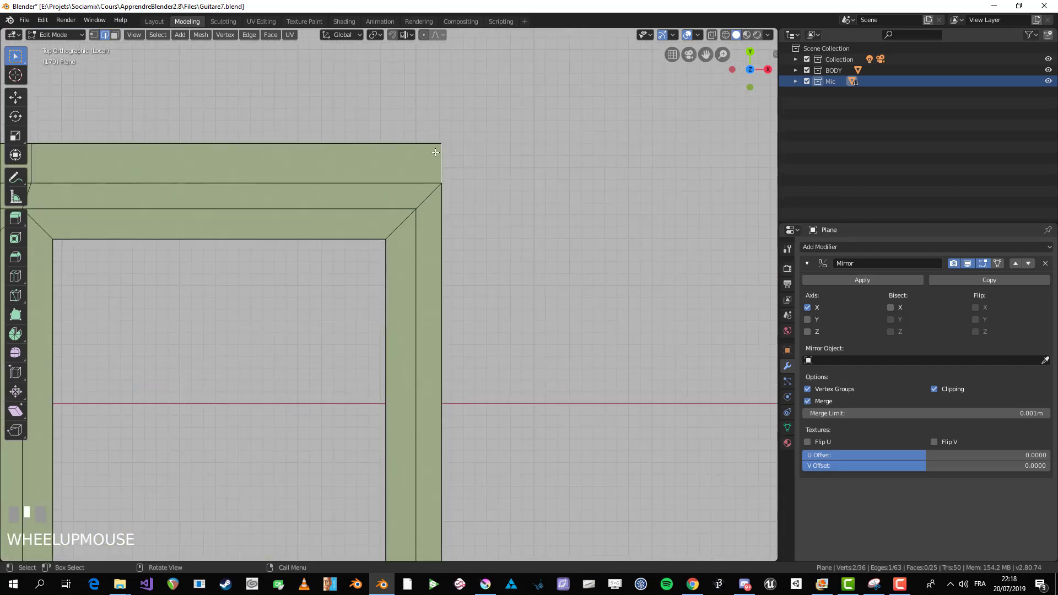
shift+middle_drag(430, 169, 409, 229)
scroll(425, 226, up, 1)
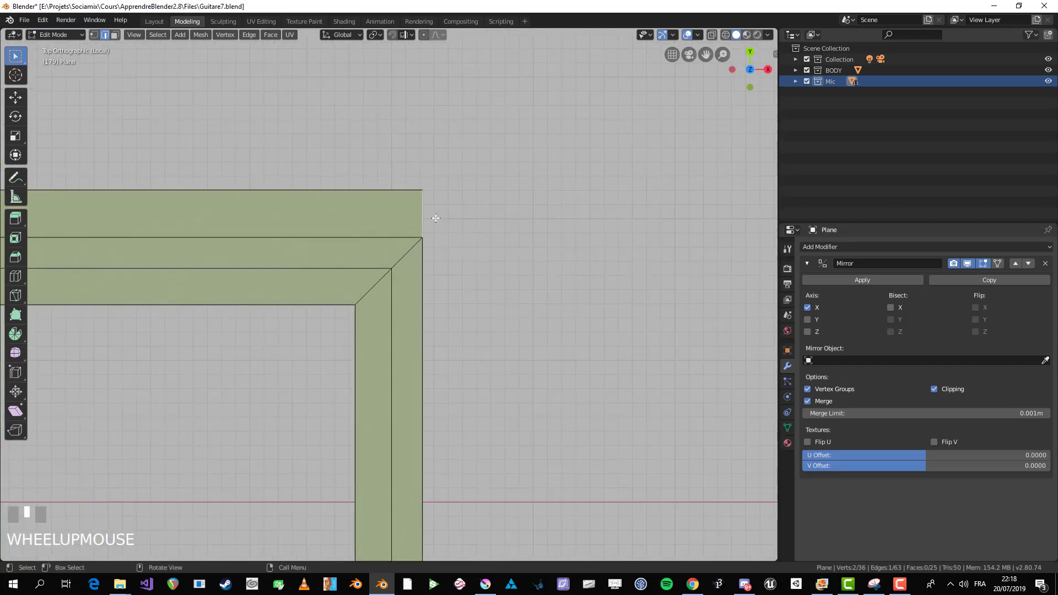
ctrl+right_click(510, 265)
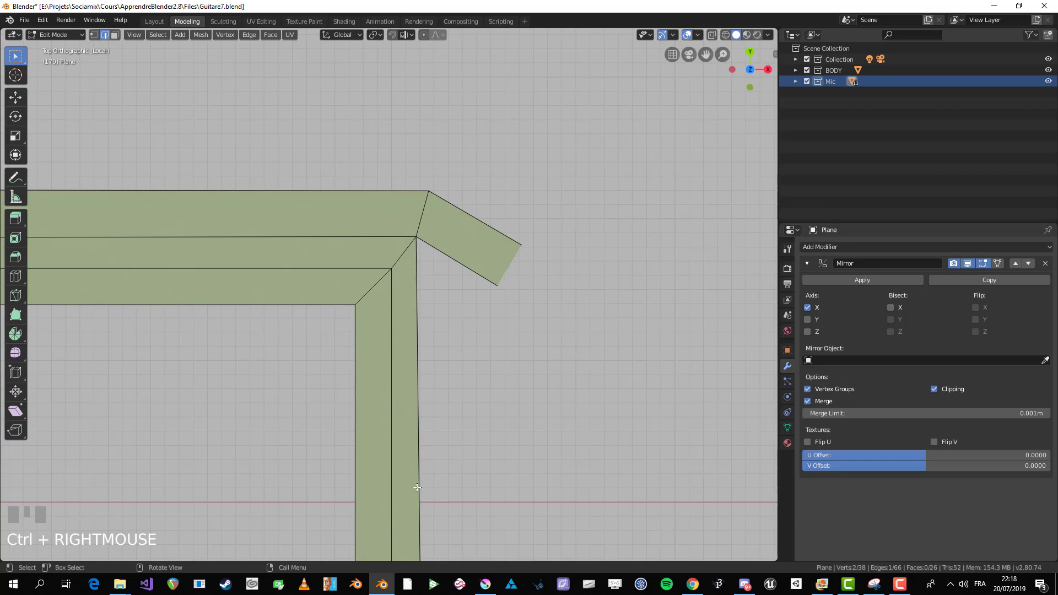
key(ctrl+z)
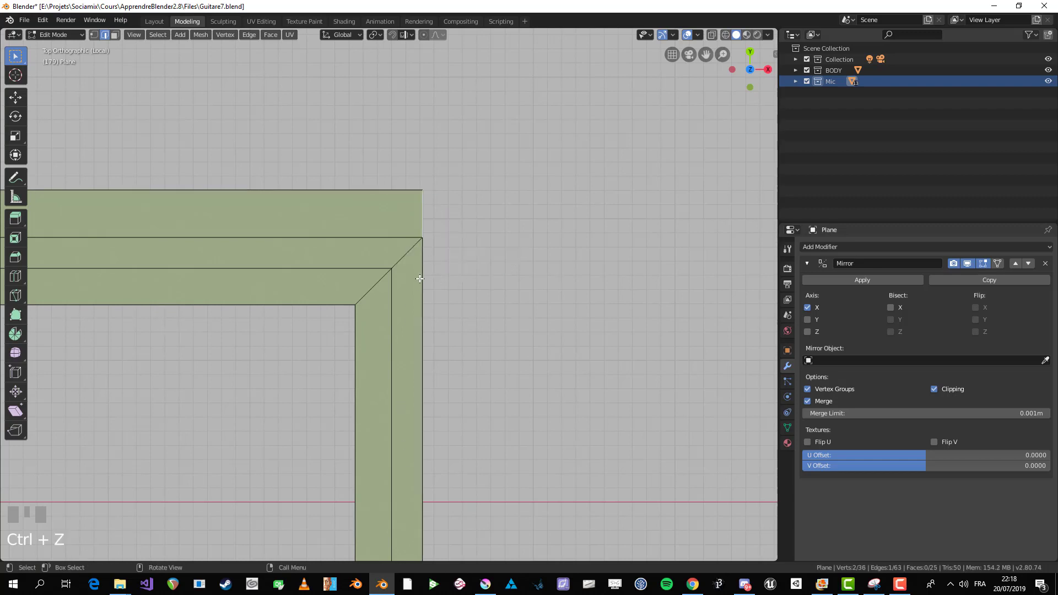
Step: Try extruding only the upper border's end edge outward by about 0.05 m, and undo it
right_click(423, 401)
click(427, 385)
scroll(433, 396, down, 1)
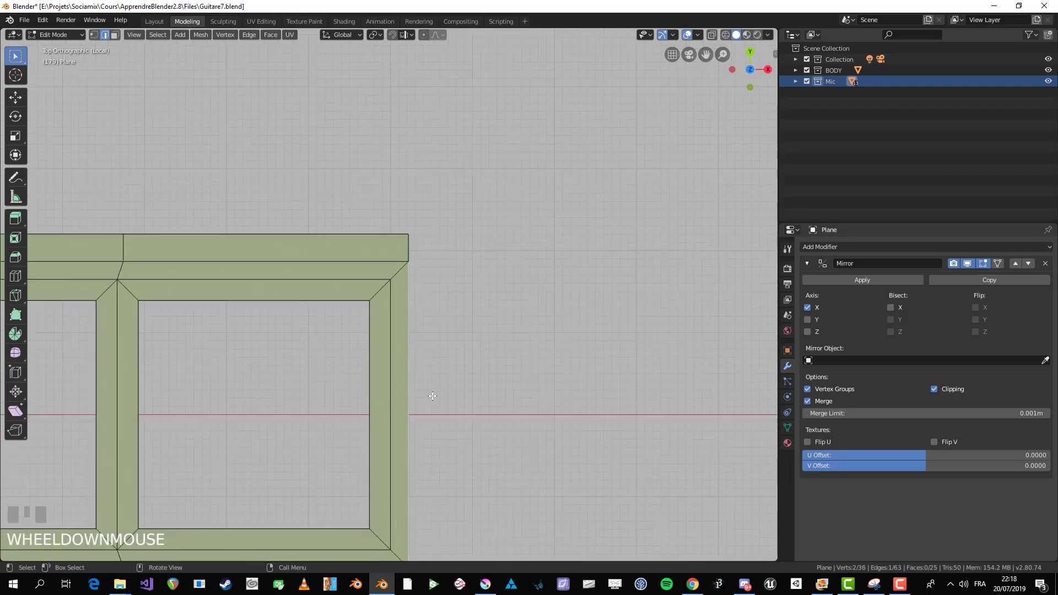
shift+middle_drag(433, 396, 440, 290)
click(421, 158)
key(e)
click(465, 164)
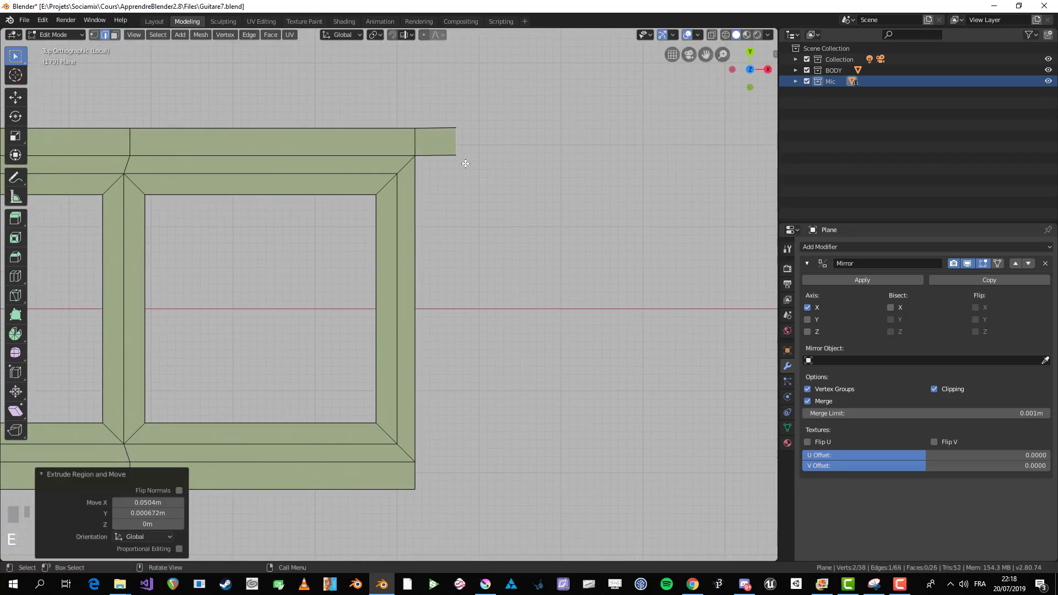
key(ctrl+z)
key(ctrl+z)
Step: Extrude the end edges of the upper and lower borders together by about 0.06 m along X
shift+click(448, 379)
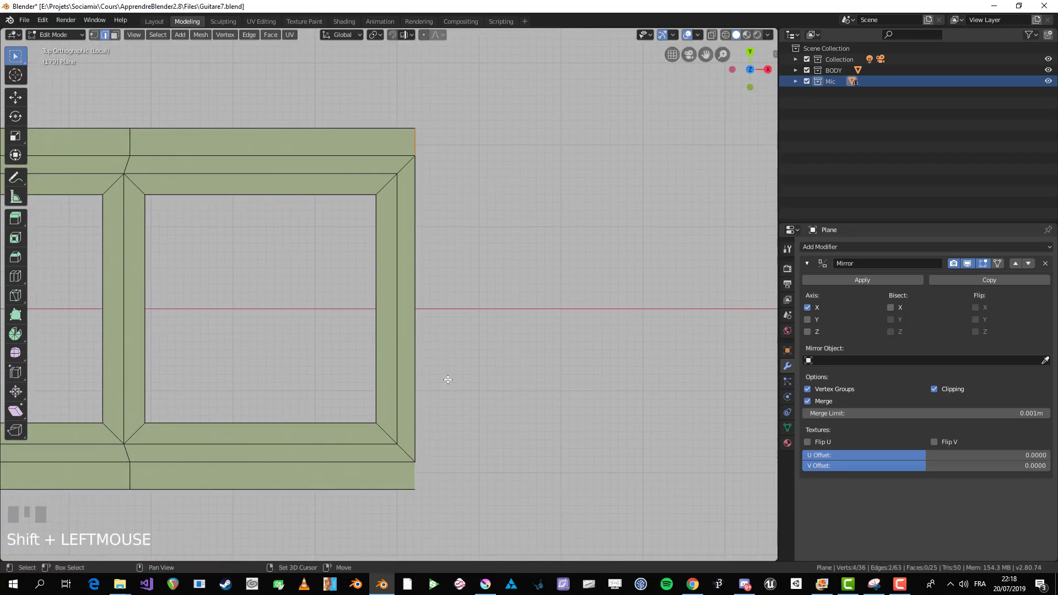
key(e)
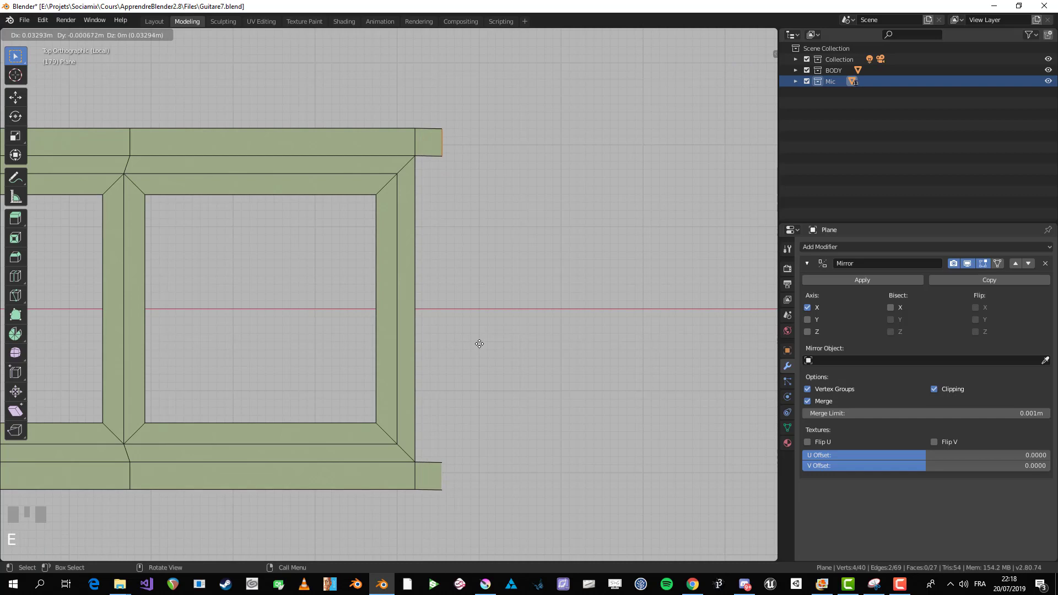
key(x)
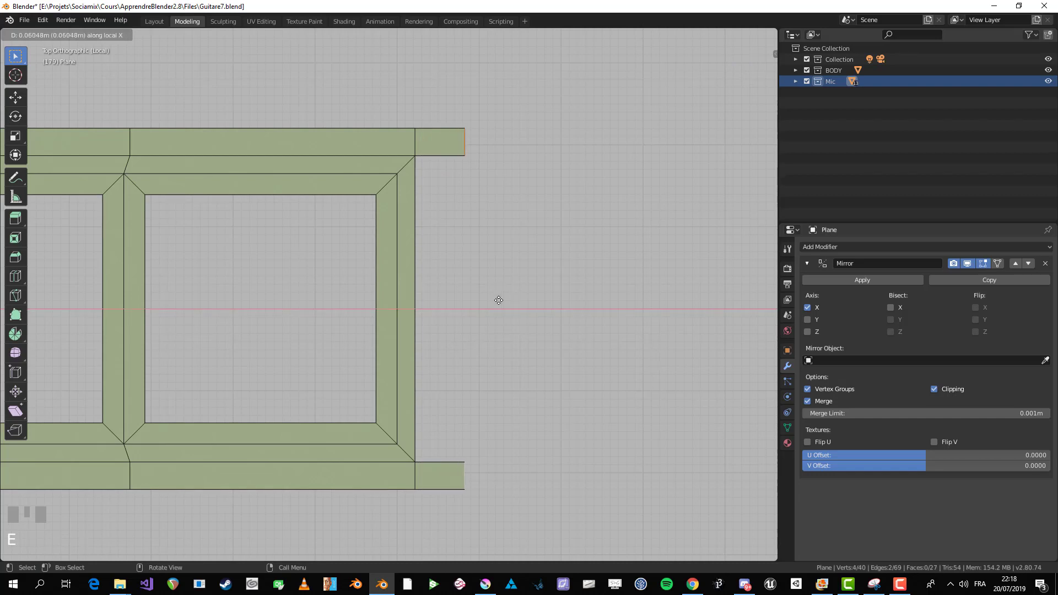
click(496, 319)
Step: Extrude the upper border around the end in four curved segments, and join it to the lower border with a face
click(468, 143)
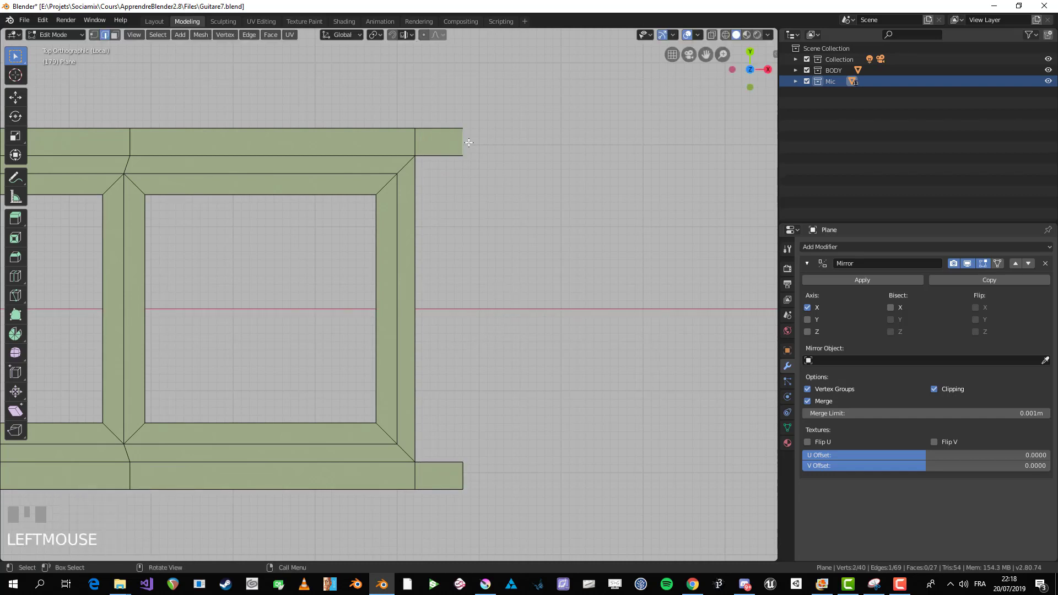
ctrl+right_click(594, 192)
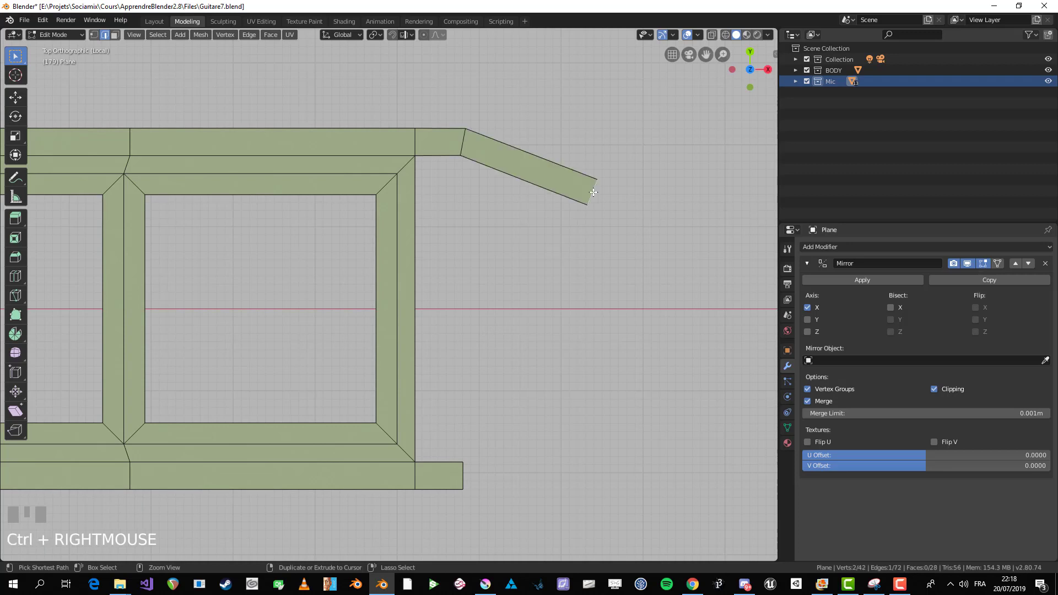
ctrl+right_click(625, 279)
ctrl+right_click(604, 389)
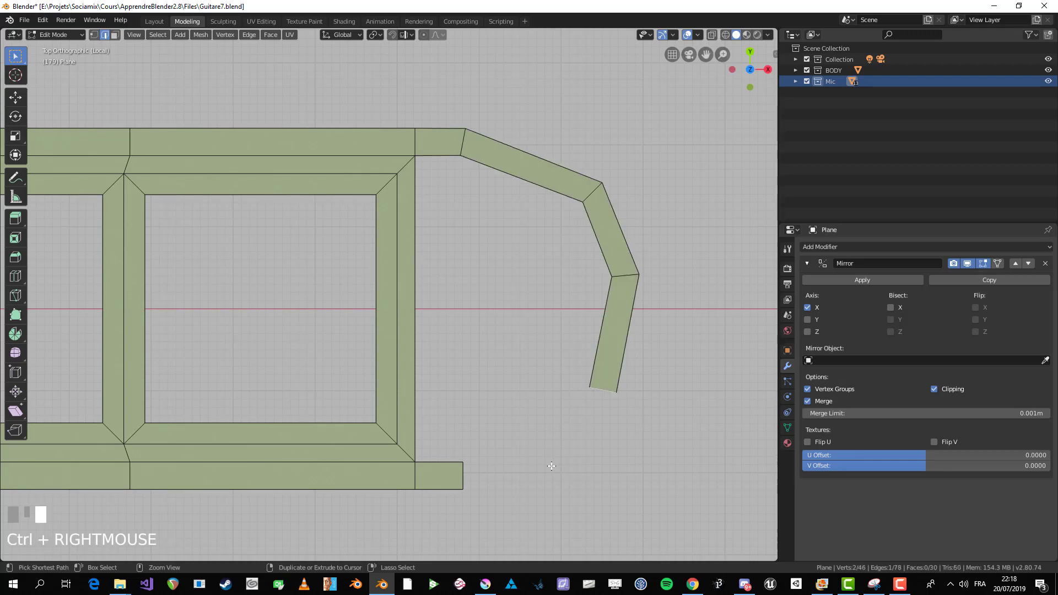
ctrl+right_click(552, 466)
shift+click(464, 475)
key(f)
key(a)
key(a)
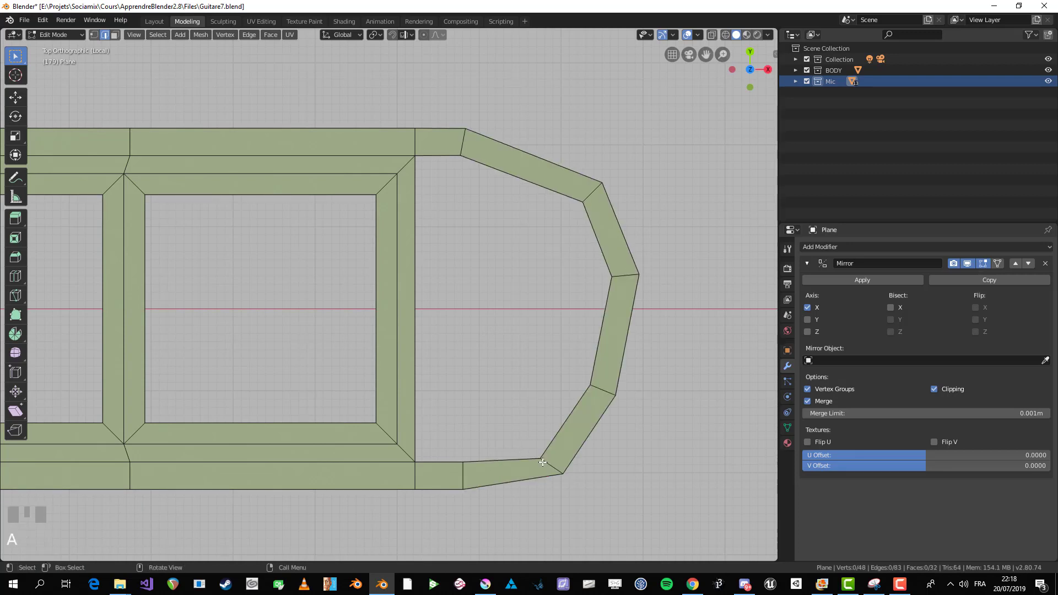
Step: Rotate and move the lowest cross edge of the curved end to even out the border's width
click(544, 463)
key(r)
click(640, 485)
key(g)
click(640, 477)
key(a)
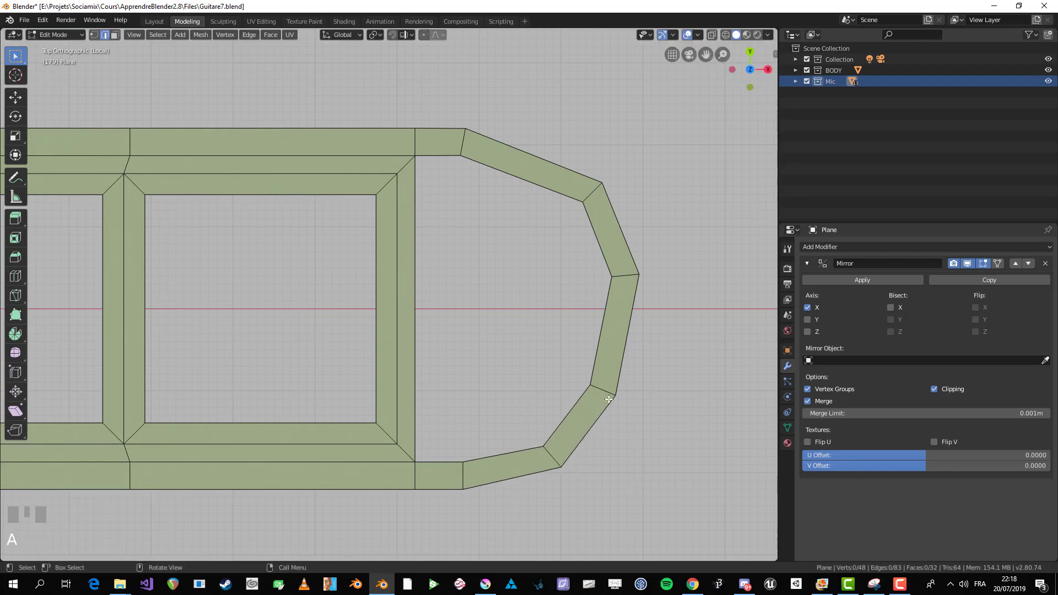
Step: Move the two upper cross edges of the curved end inward to make the curve more even
scroll(515, 315, up, 2)
click(553, 283)
key(g)
click(546, 281)
key(alt+a)
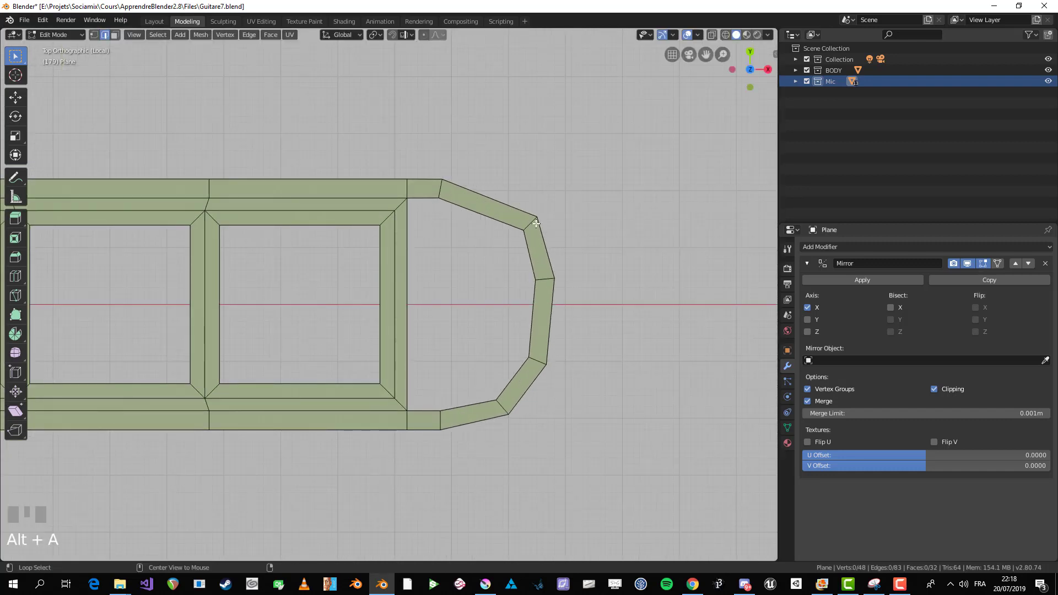
click(531, 221)
key(g)
click(533, 218)
key(a)
Step: Fill the opening inside the curved end with three faces spanning its upper and lower inner edges, and deselect everything
click(427, 411)
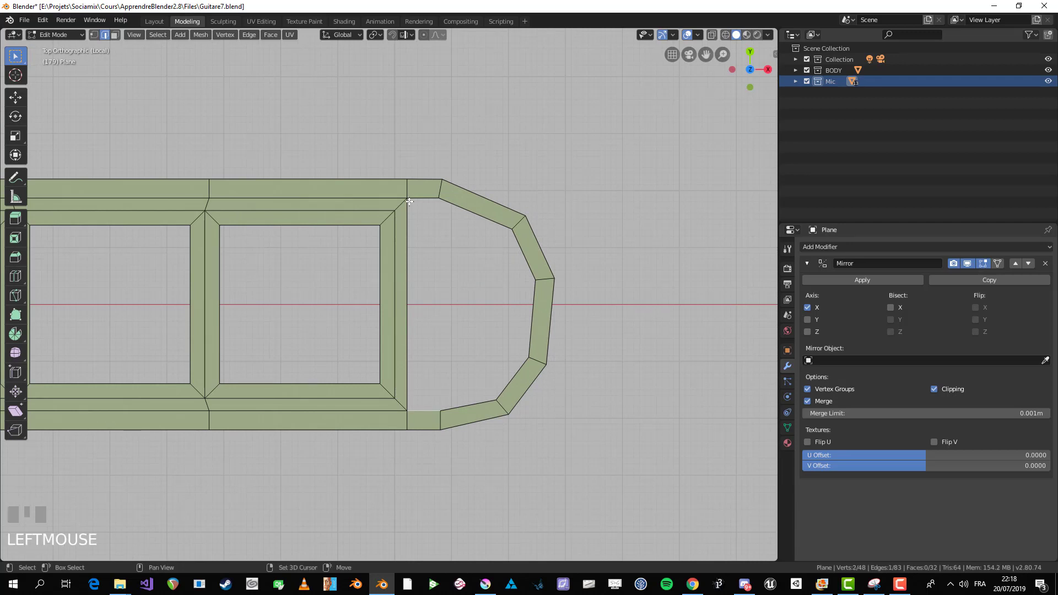
shift+click(422, 199)
key(f)
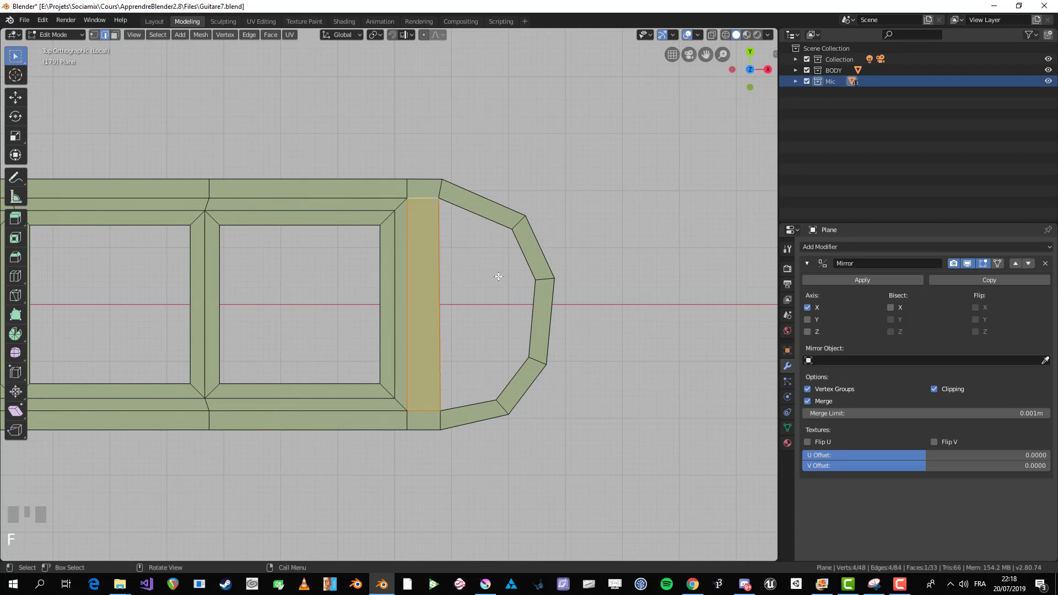
key(ctrl+z)
key(alt+a)
click(473, 254)
key(f)
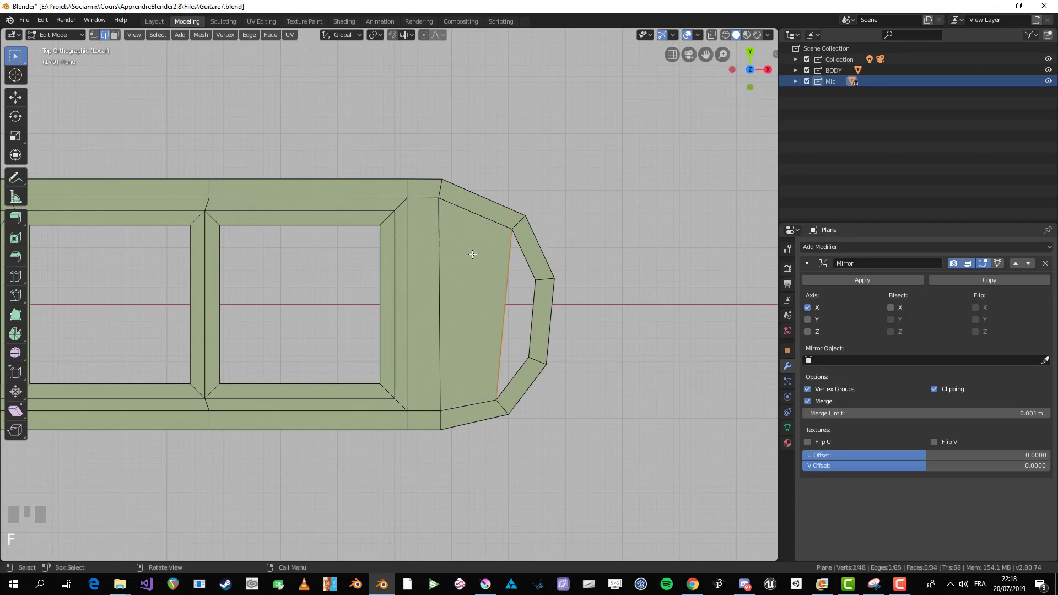
key(f)
key(alt+a)
Step: Straighten the cross line where the curved end begins by scaling its three edges to 0 along X
scroll(558, 295, down, 2)
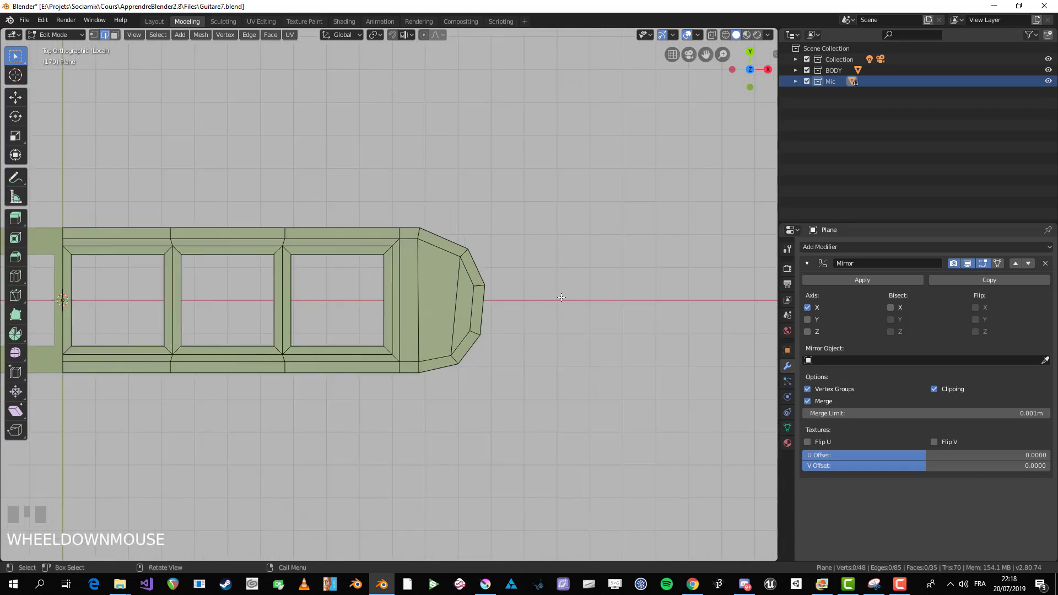
scroll(521, 292, up, 2)
scroll(496, 297, down, 4)
key(Tab)
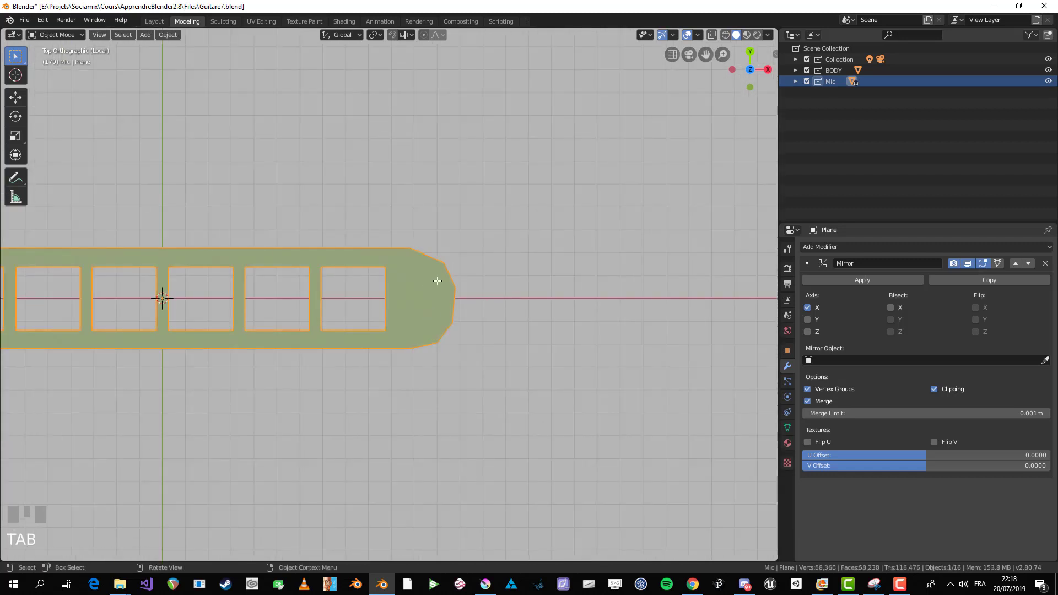
key(Tab)
scroll(438, 281, up, 7)
click(558, 295)
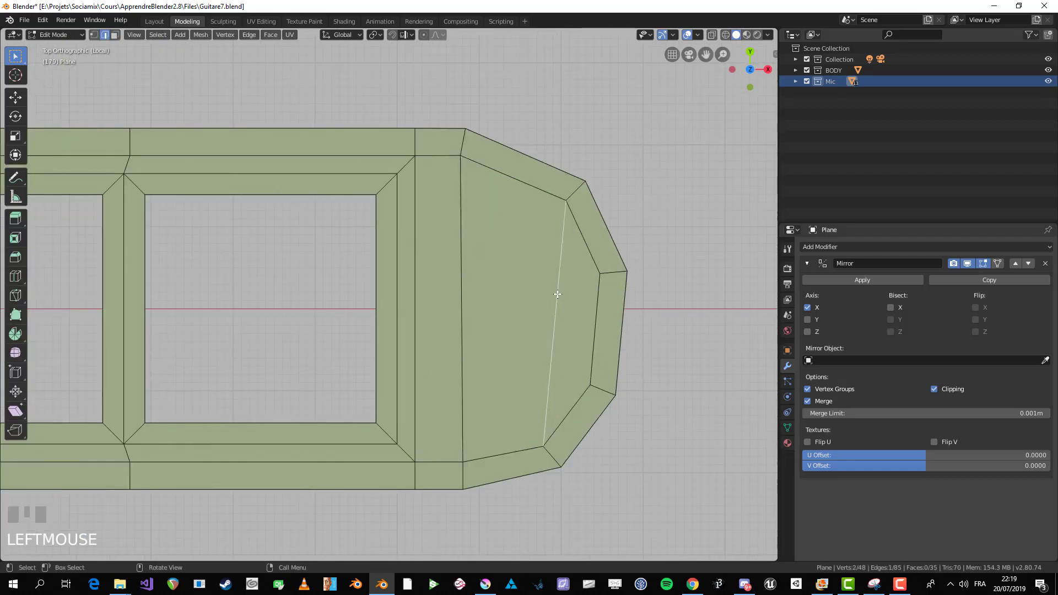
click(458, 337)
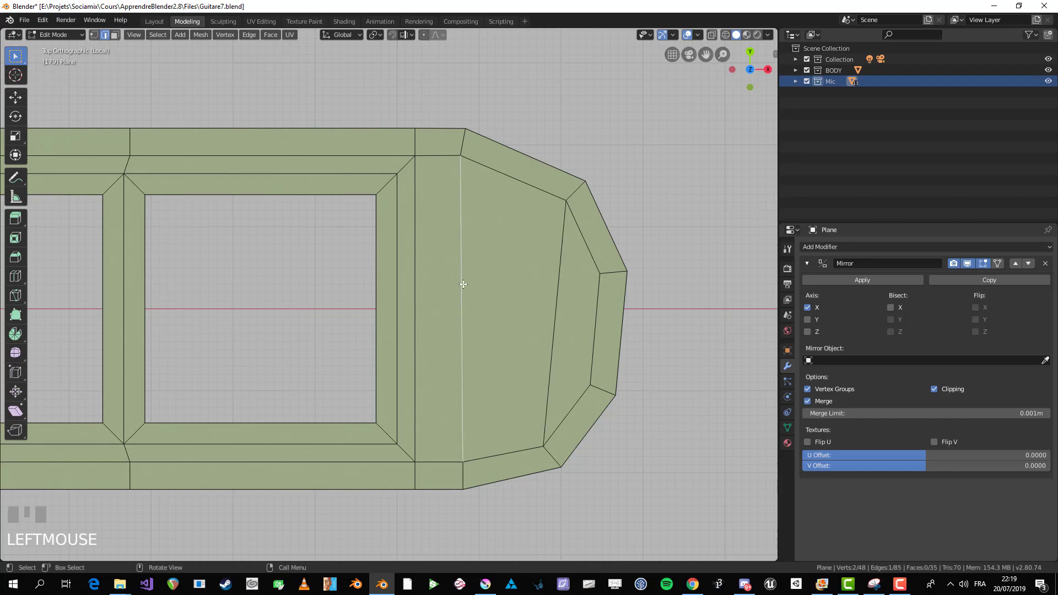
shift+click(459, 469)
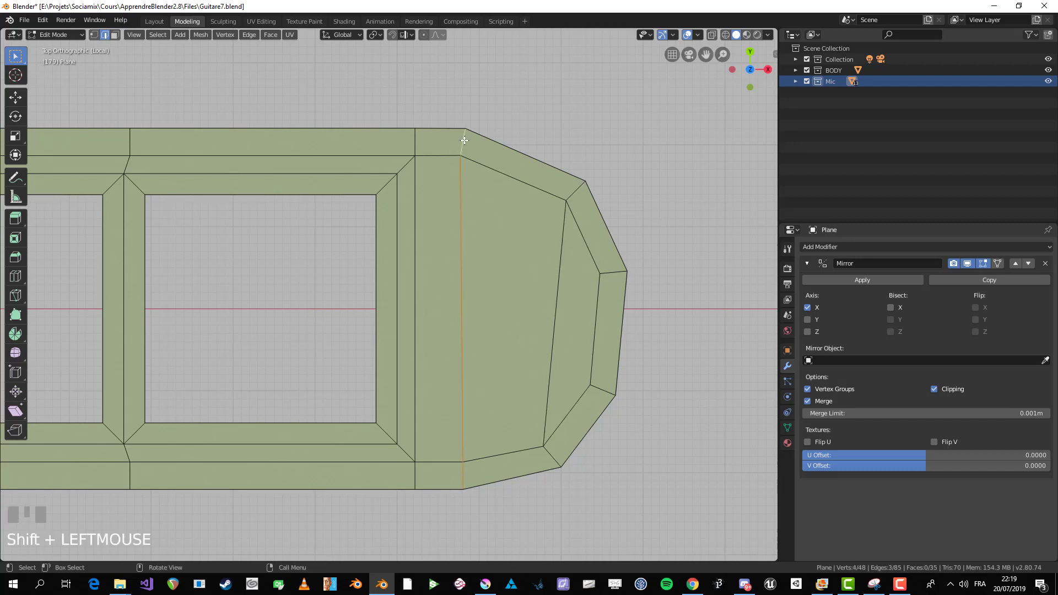
key(s)
key(x)
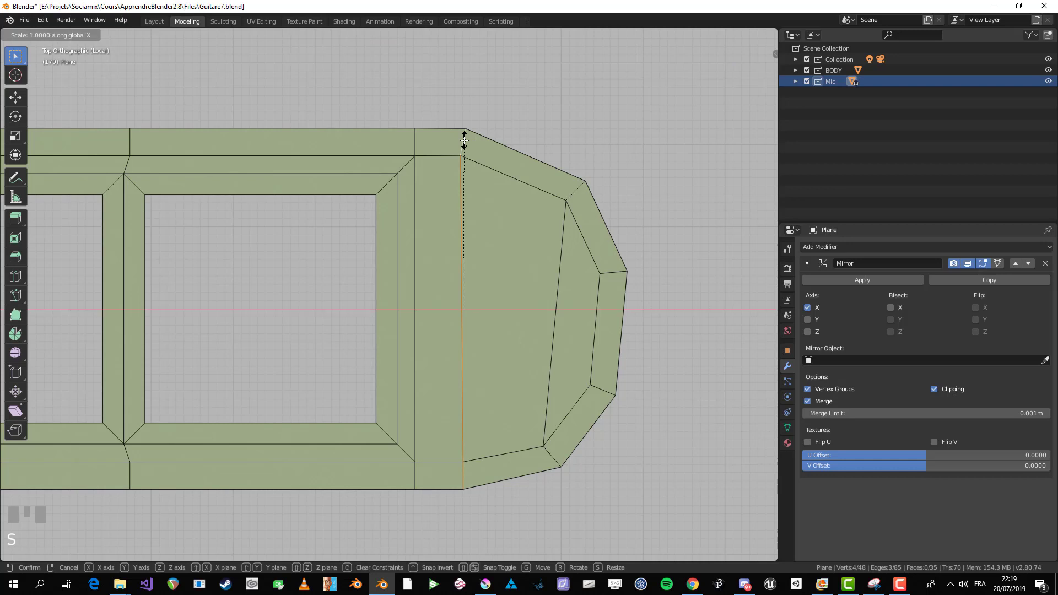
click(464, 141)
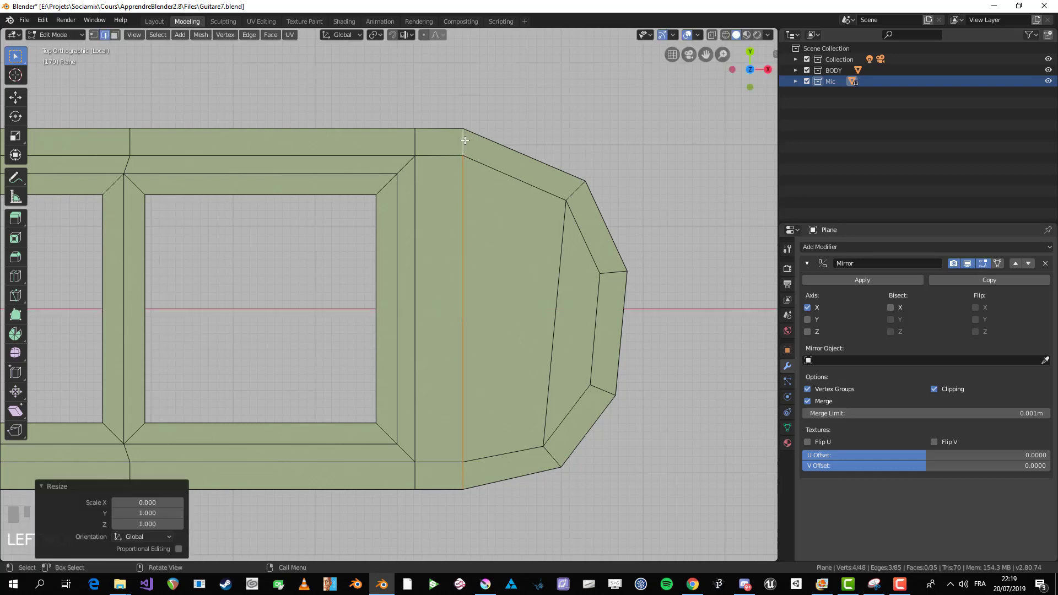
Step: Straighten the second cross line of the curved end by scaling its three edges to 0 along X
click(553, 462)
shift+click(556, 338)
shift+click(572, 191)
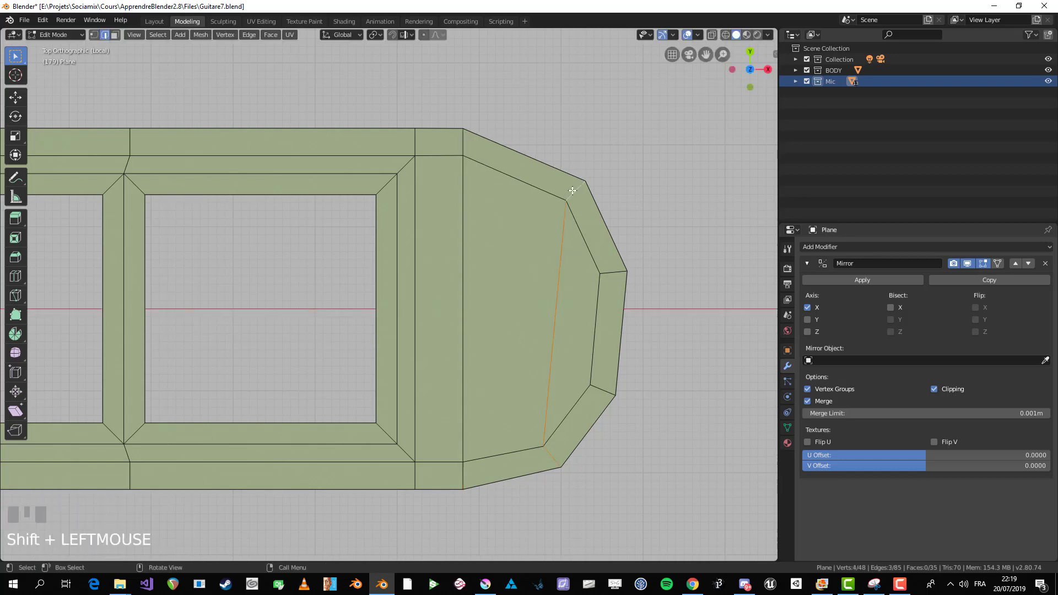
key(s)
key(x)
key(0)
click(572, 189)
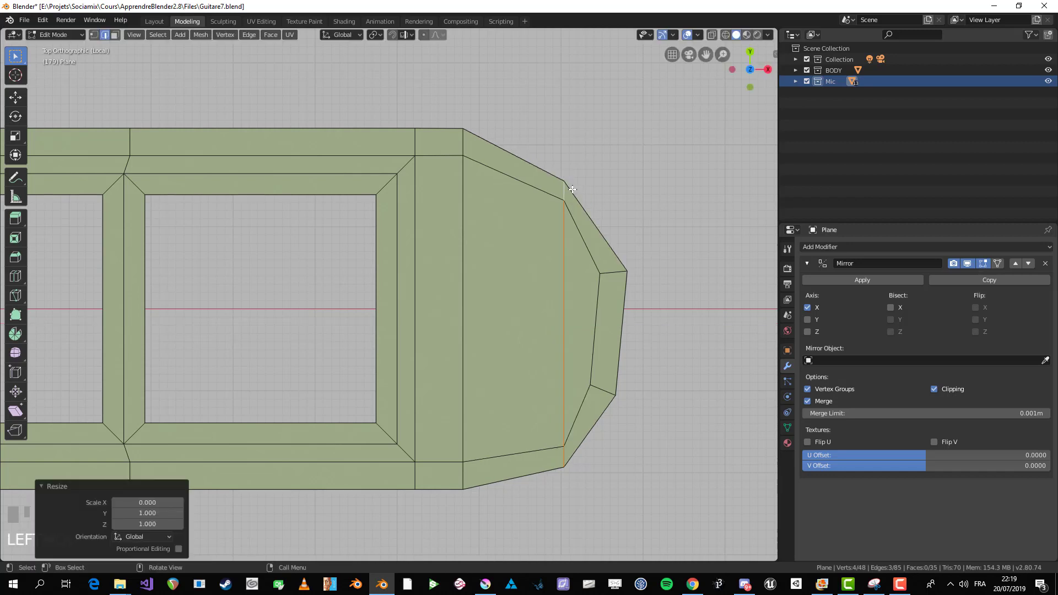
click(611, 266)
key(r)
click(652, 255)
key(ctrl+z)
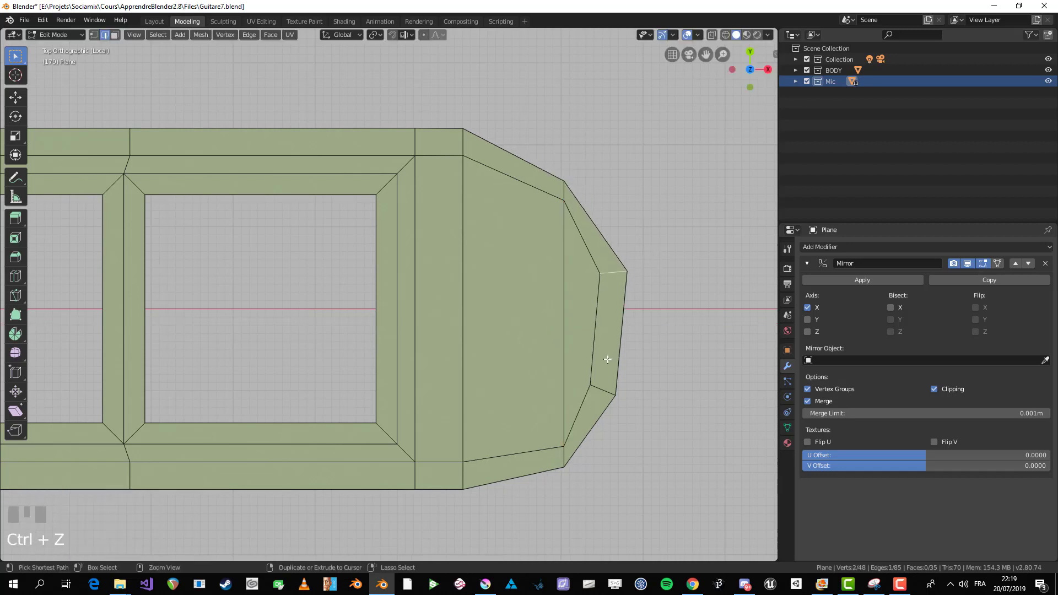
Step: Straighten the inner and outer edges at the curved end's tip by scaling each to 0 along X
click(601, 364)
key(s)
key(x)
key(0)
click(609, 359)
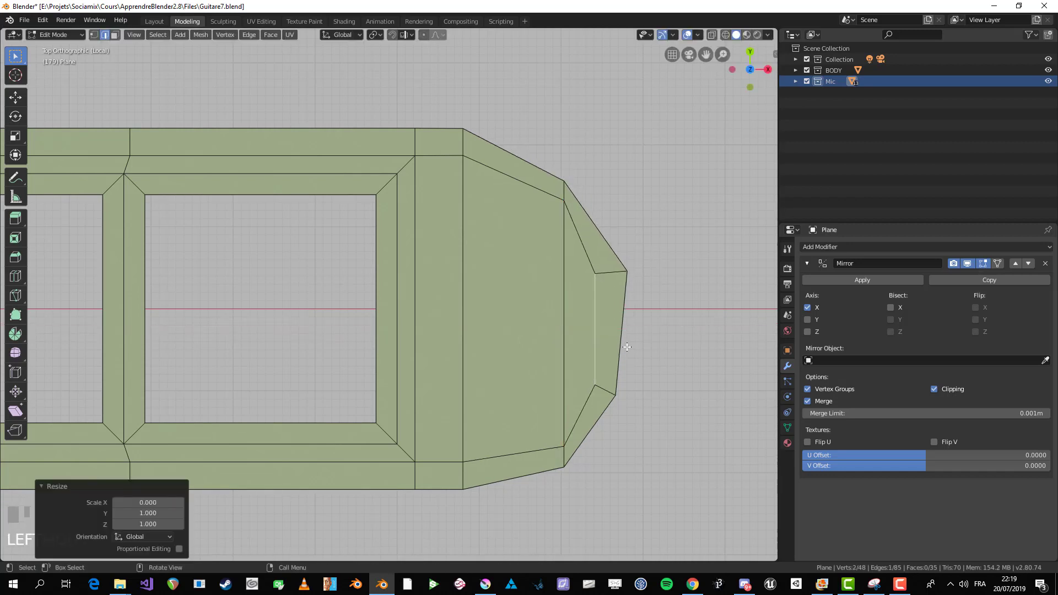
key(s)
key(x)
key(0)
click(628, 342)
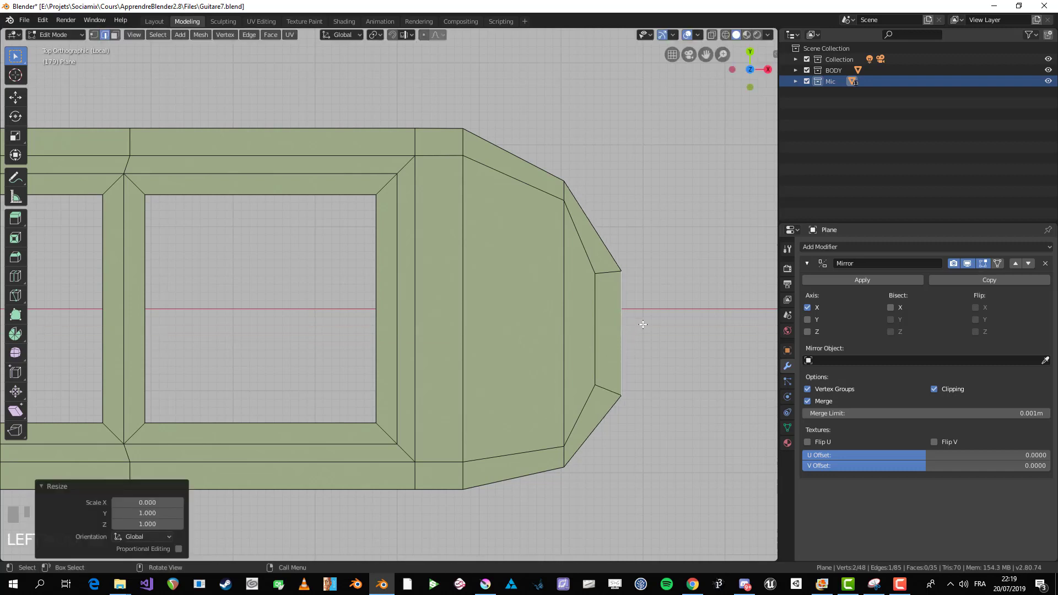
Step: Level the two short cross edges at the curved end's tip by scaling each to 0 along Y
click(608, 271)
key(s)
key(y)
key(0)
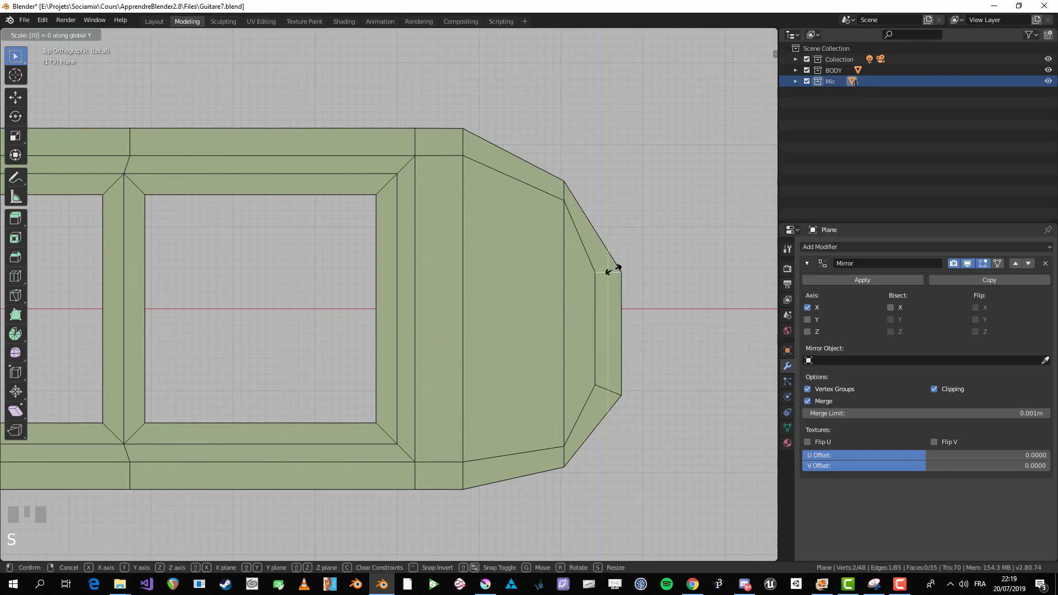
click(610, 270)
click(605, 388)
key(s)
key(y)
key(0)
click(605, 385)
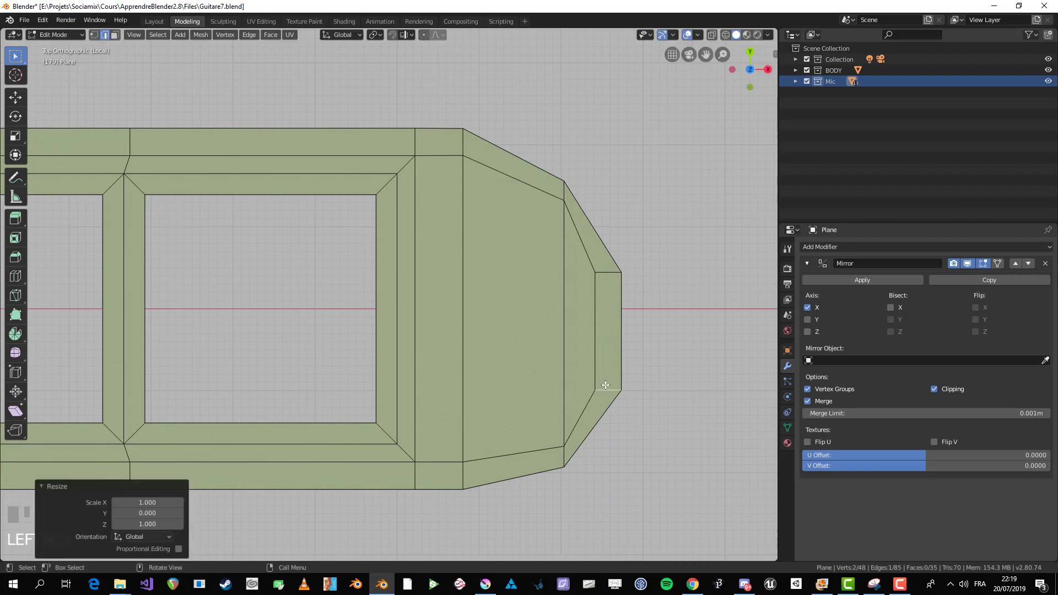
Step: Move the upper and lower outer vertices of the second cross line outward to even the border's width, and deselect everything
click(560, 449)
key(1)
click(564, 446)
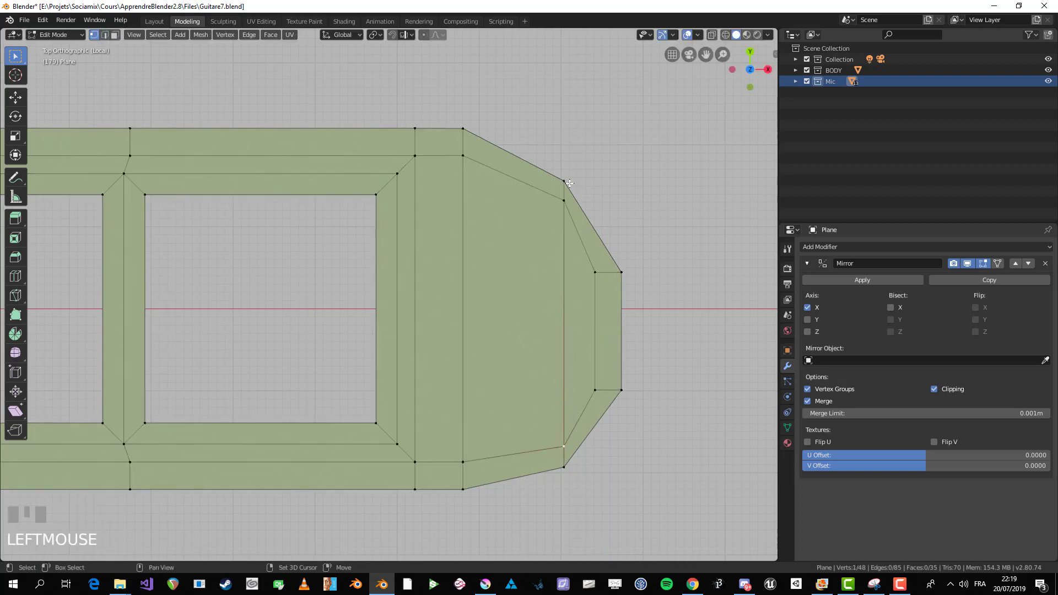
key(g)
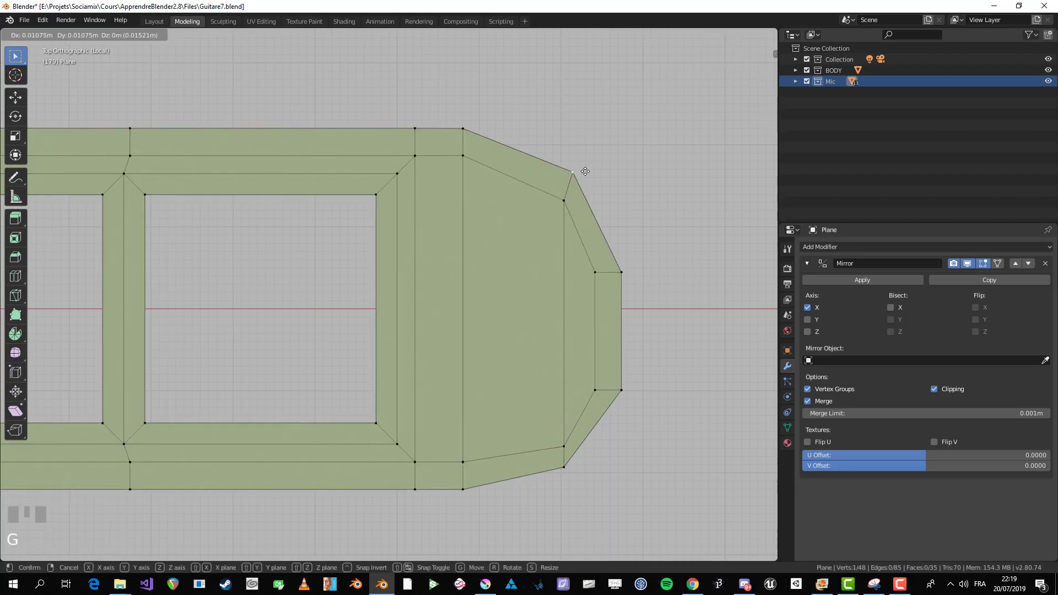
click(599, 182)
click(568, 466)
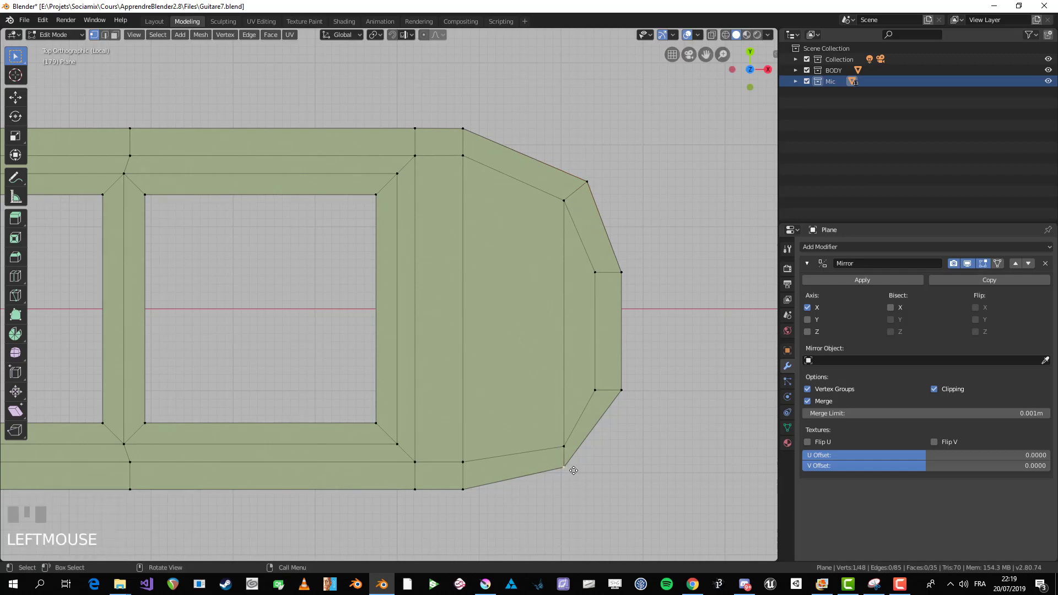
key(g)
click(585, 468)
key(alt+a)
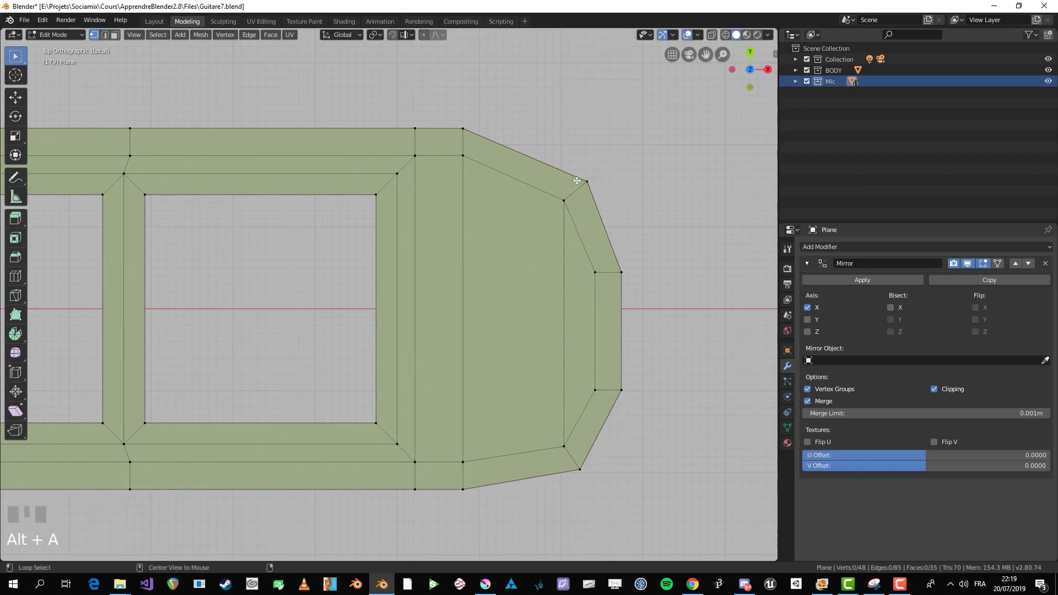
Step: Move the lower border face beside the curved end's tip up along Y to balance it with the upper one
ctrl+alt+click(576, 196)
scroll(607, 263, down, 4)
key(a)
scroll(519, 333, up, 2)
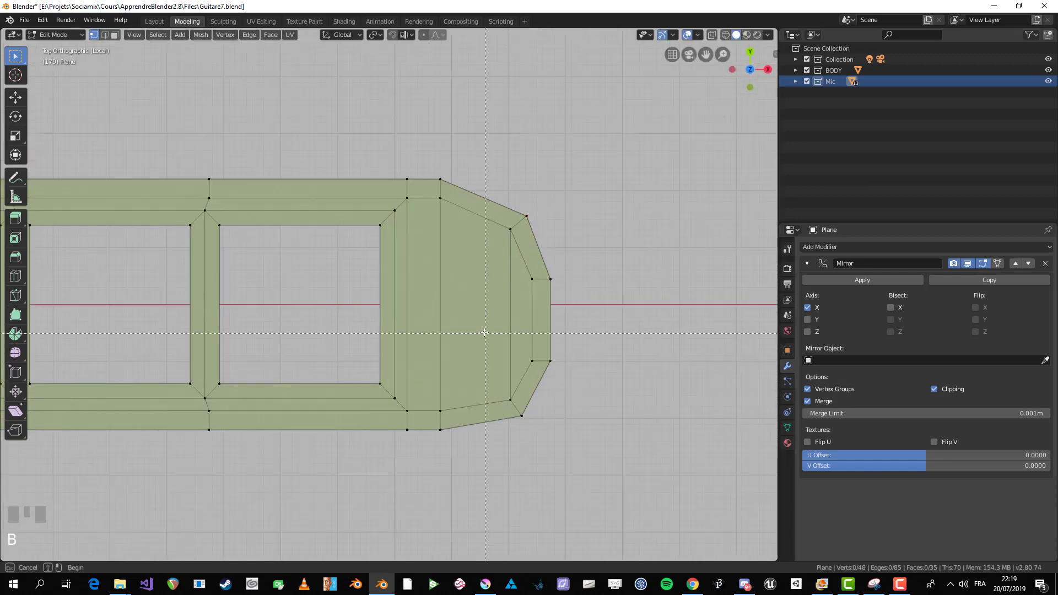
key(b)
drag(499, 347, 557, 424)
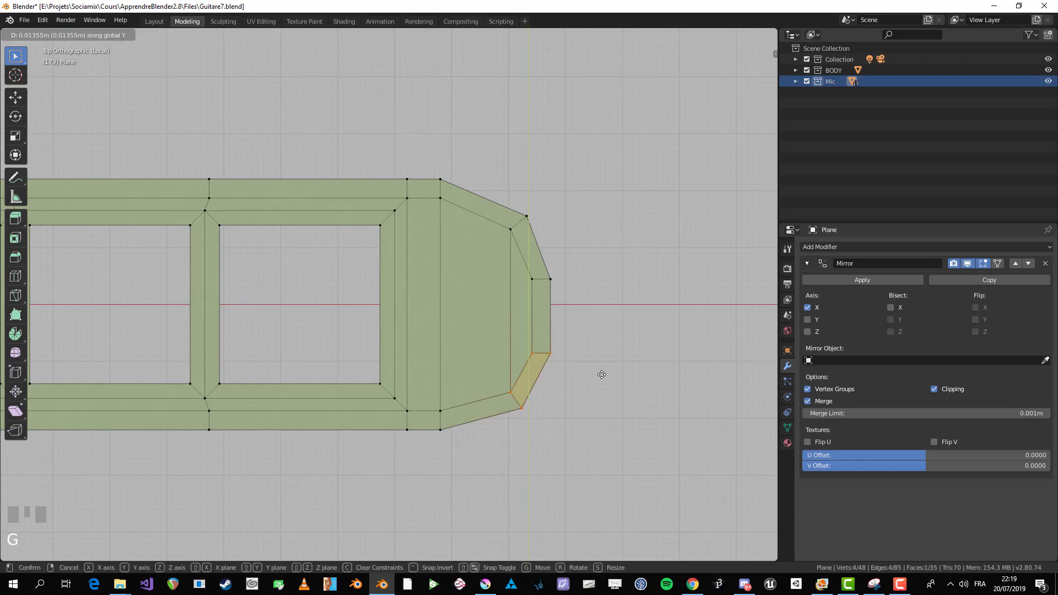
key(Tab)
scroll(584, 366, down, 5)
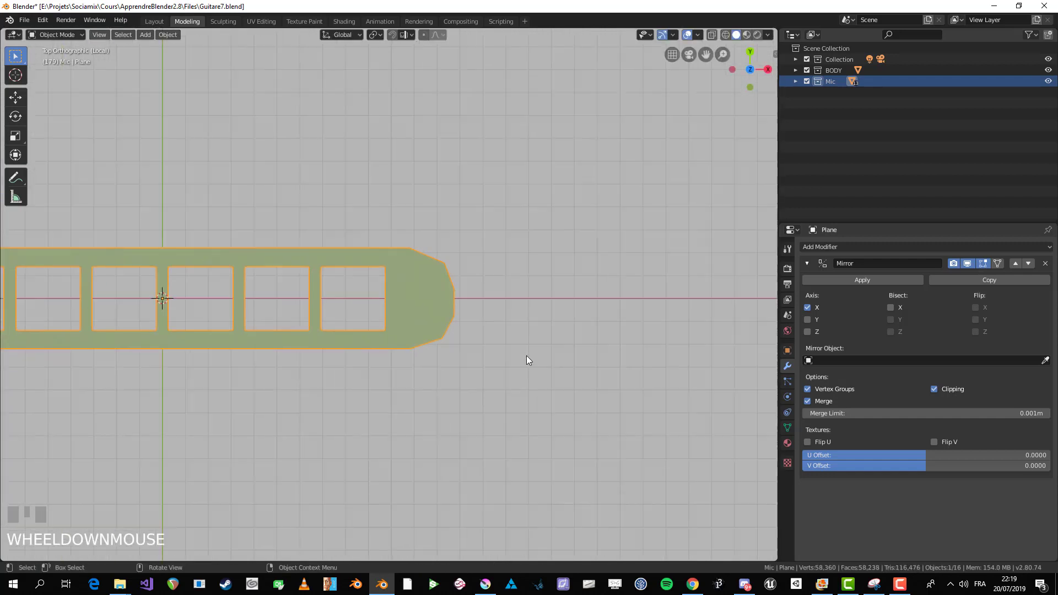
Step: Select all vertices of the curved end's tip and move them slightly to centre the tip on the strip
key(Tab)
scroll(527, 355, up, 5)
key(a)
key(b)
drag(463, 168, 557, 430)
key(g)
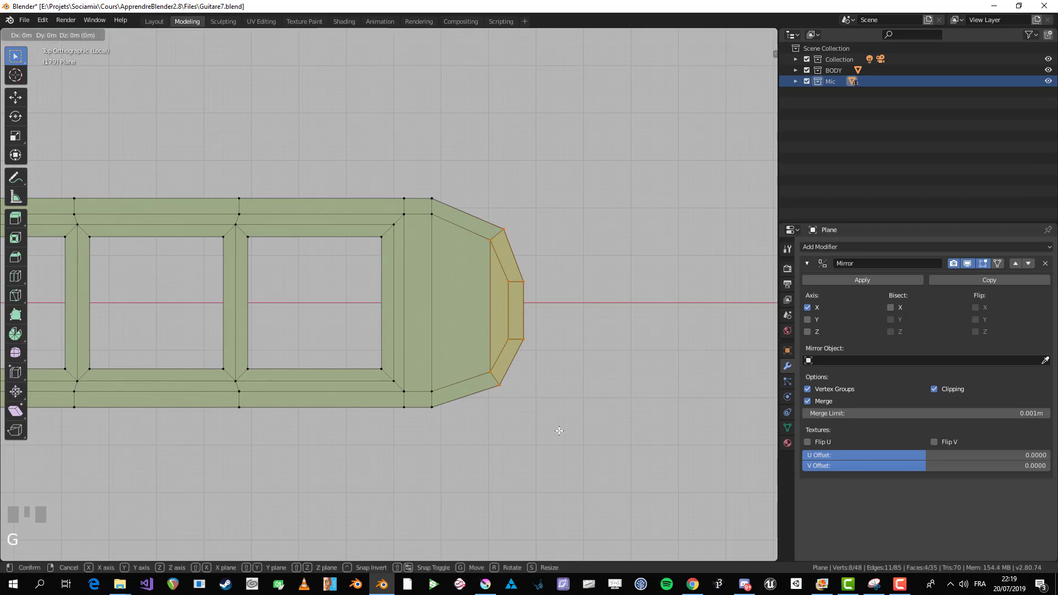
click(560, 426)
Step: Examine the mirrored strip and its rounded ends in perspective and from the top for an even shape
scroll(459, 491, down, 4)
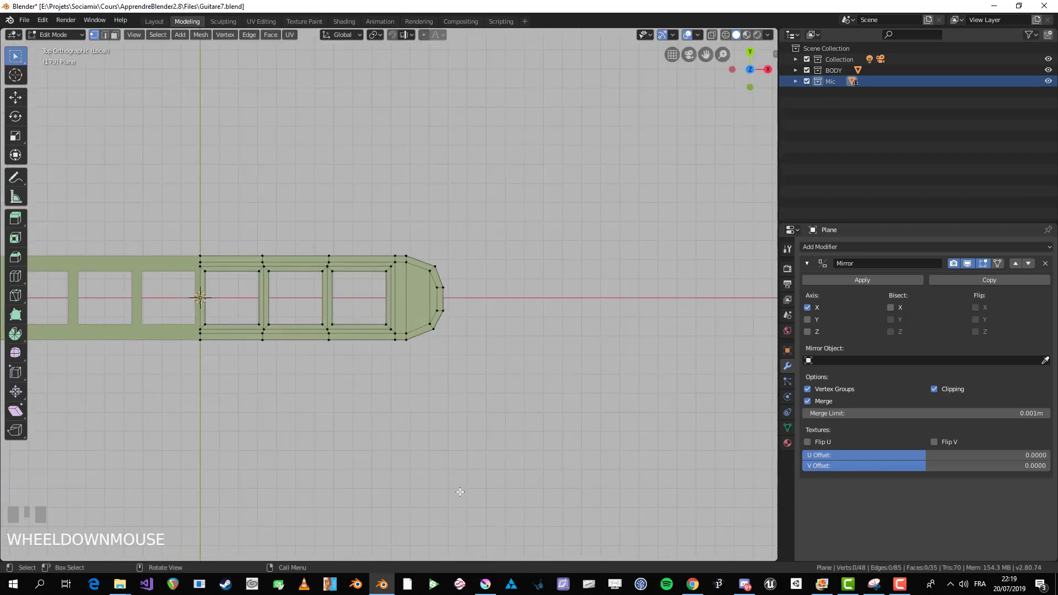
shift+middle_drag(458, 491, 279, 290)
key(Tab)
scroll(345, 298, up, 2)
key(Tab)
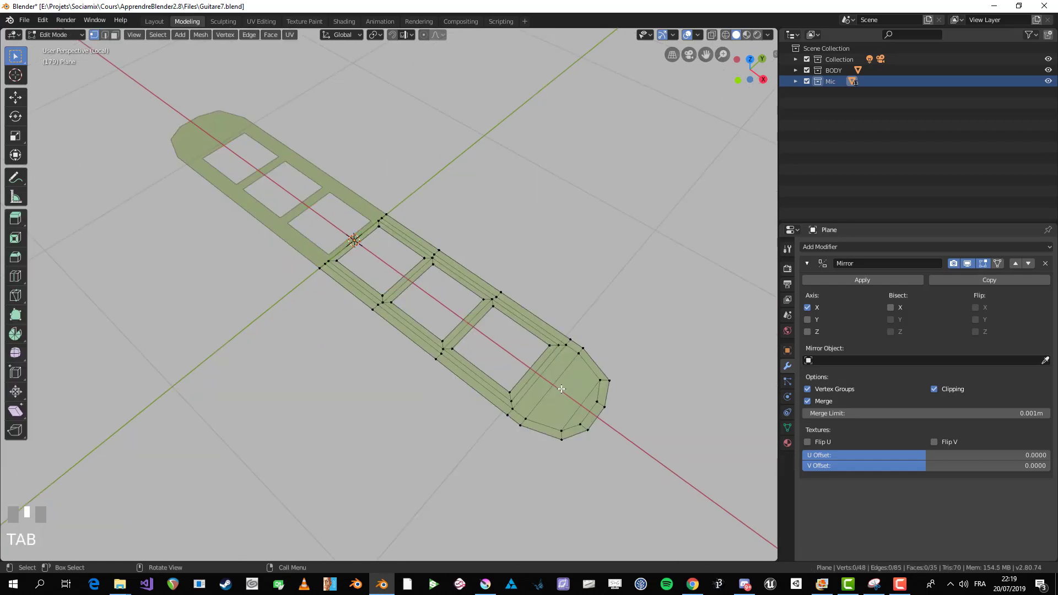
key(alt+a)
key(KP_7)
scroll(562, 388, up, 4)
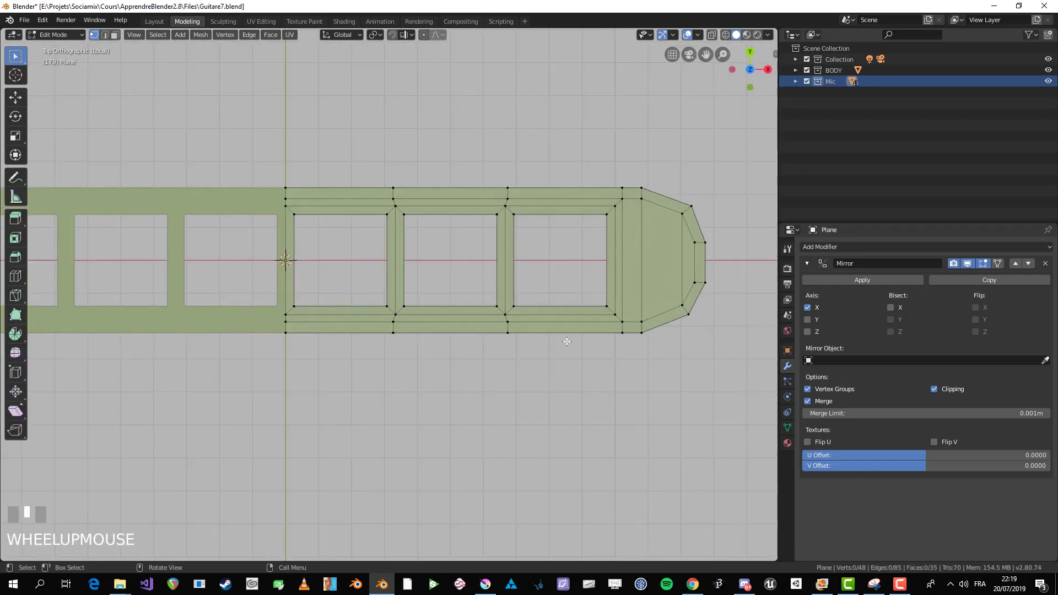
shift+middle_drag(562, 342, 305, 286)
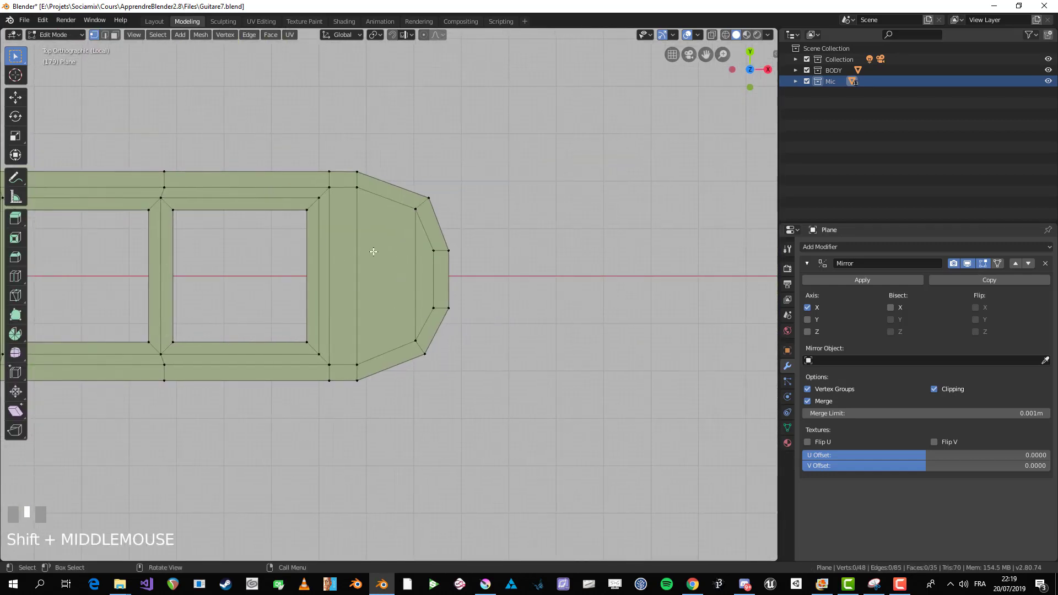
shift+middle_drag(373, 252, 426, 312)
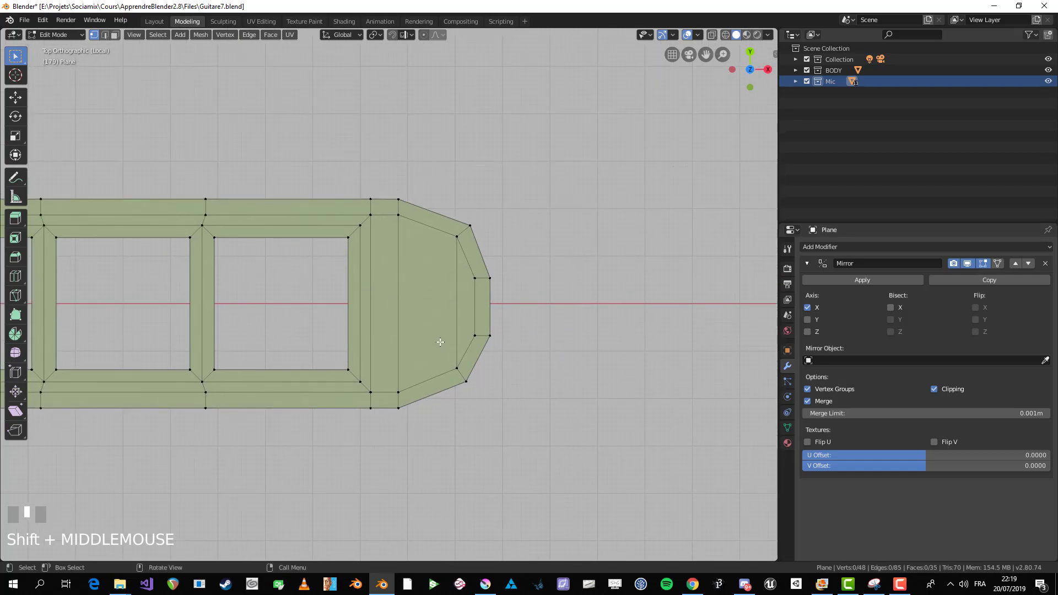
Step: Inset the three inner faces of the curved end as one region by 0.02492 m and scale them to 0.452
scroll(439, 338, up, 2)
key(3)
click(395, 336)
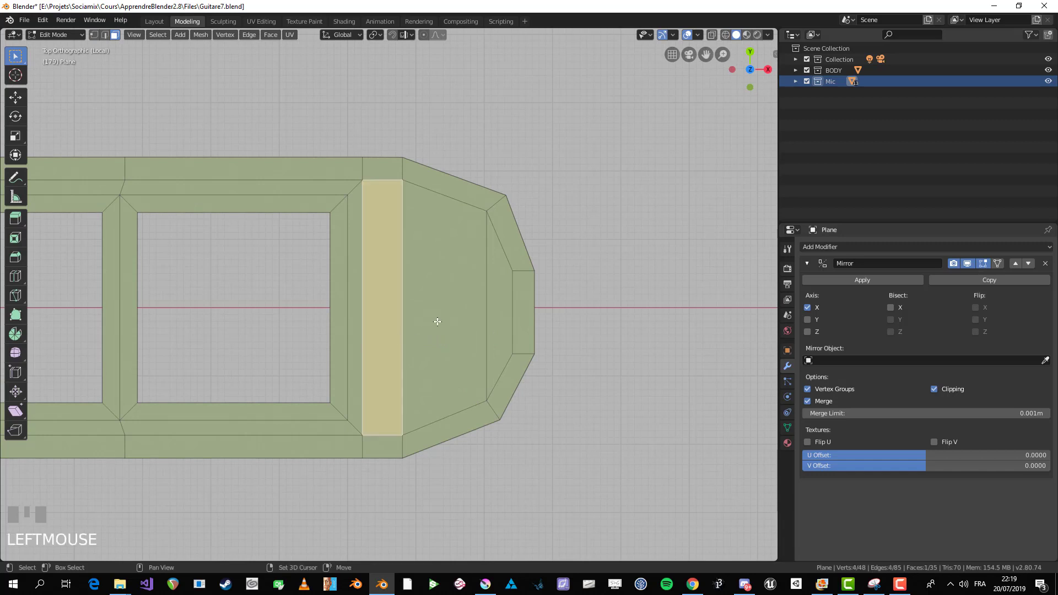
shift+click(437, 322)
shift+click(496, 310)
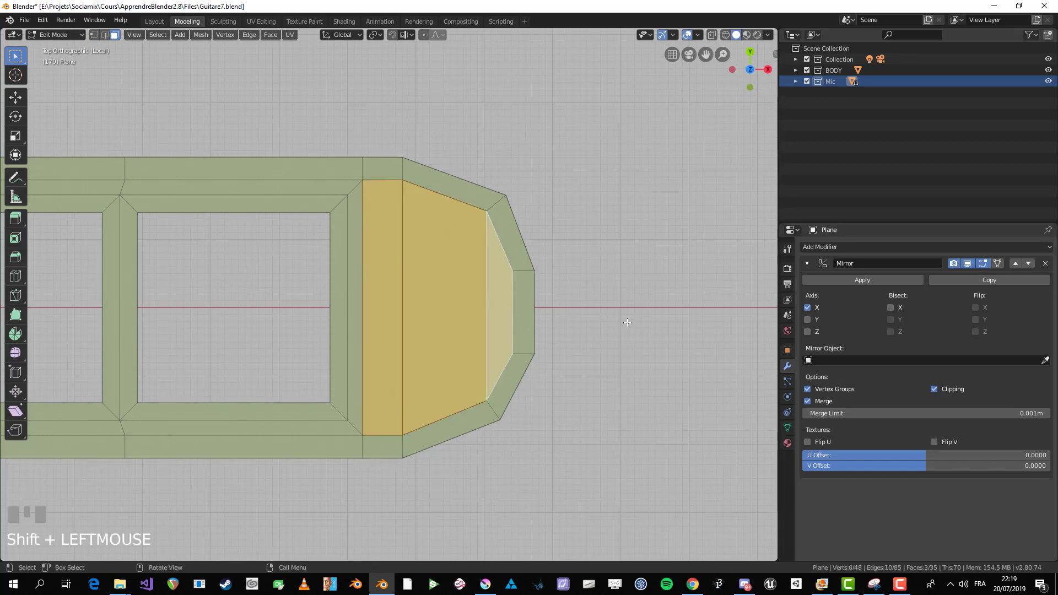
key(i)
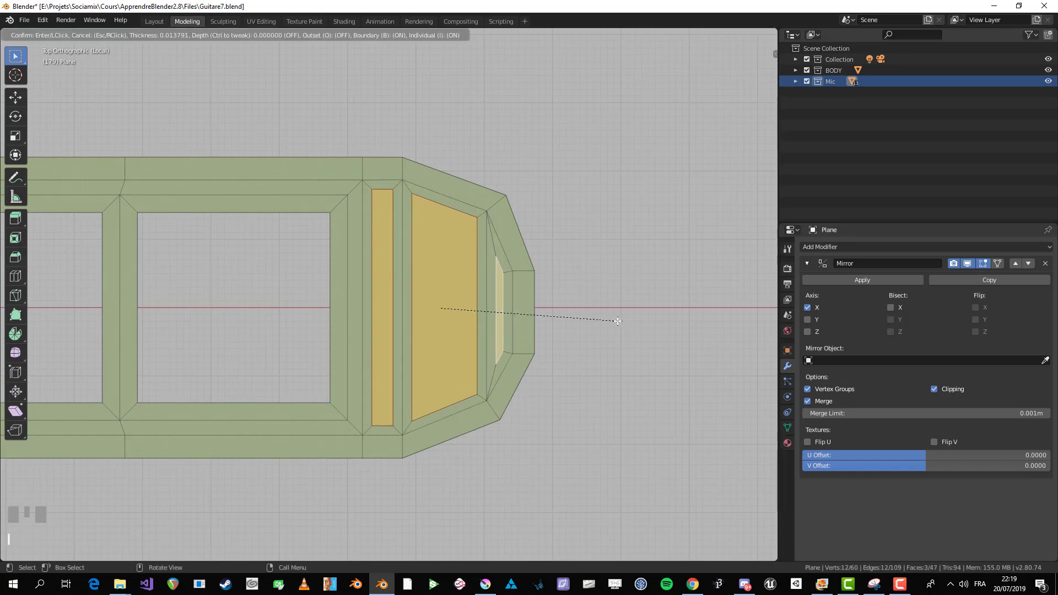
key(i)
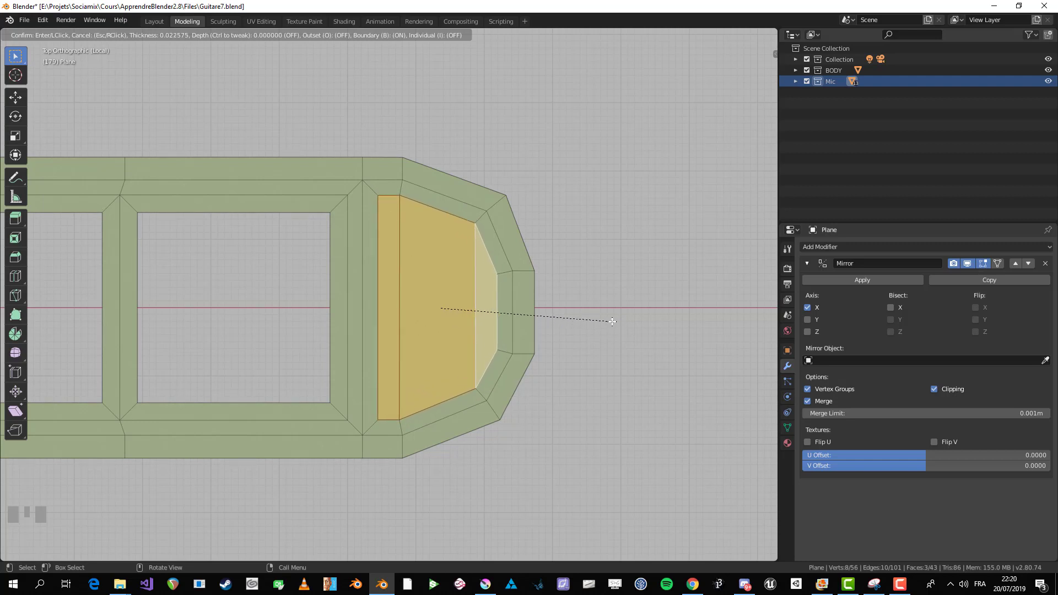
click(611, 321)
key(s)
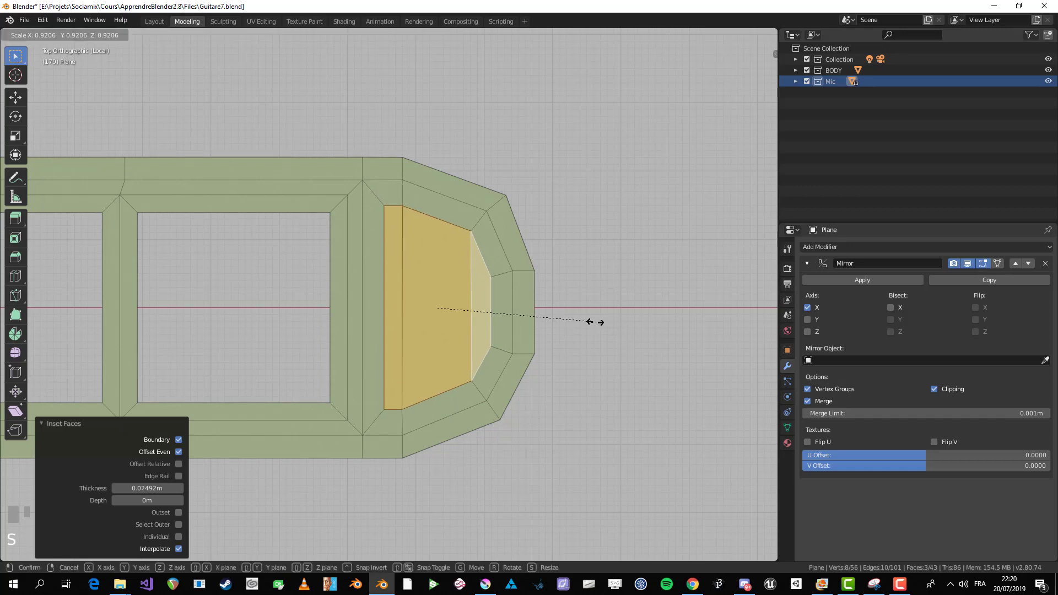
click(515, 317)
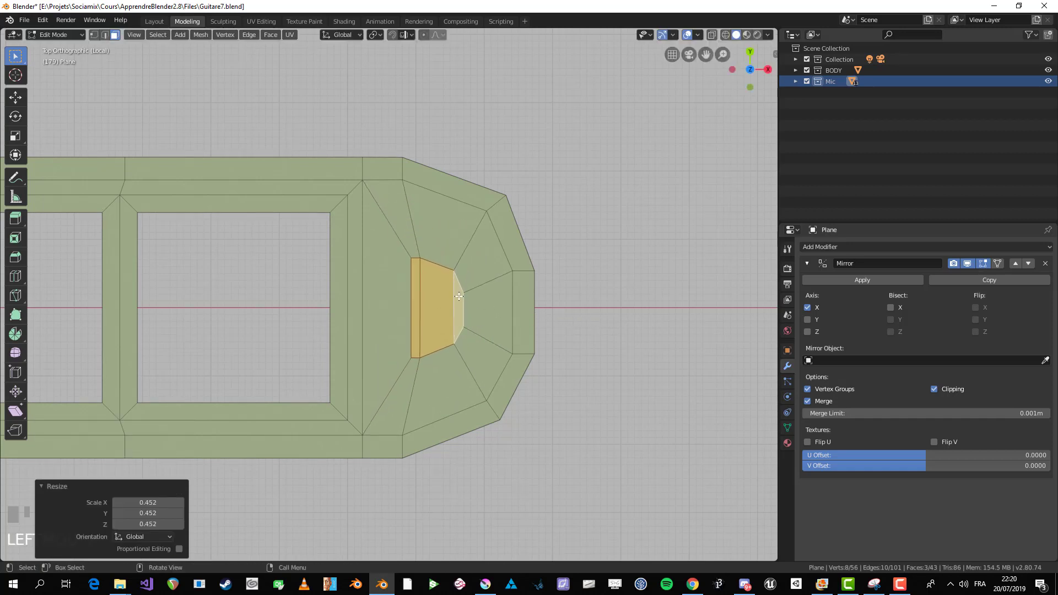
Step: Add a loop cut around the inset faces, midway to the border, and deselect everything
right_click(459, 295)
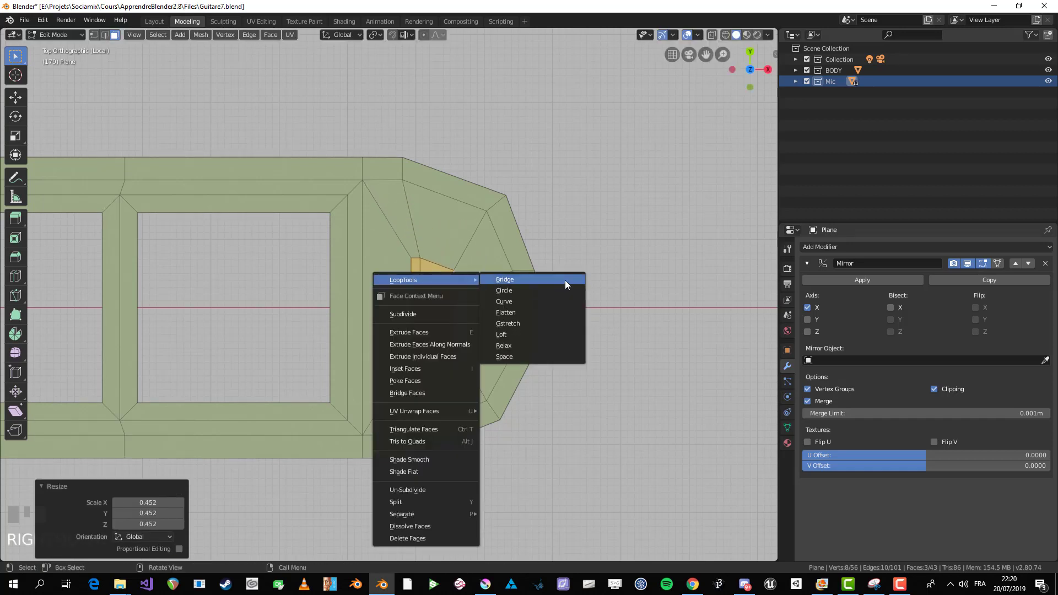
key(ctrl+r)
click(392, 218)
key(alt+a)
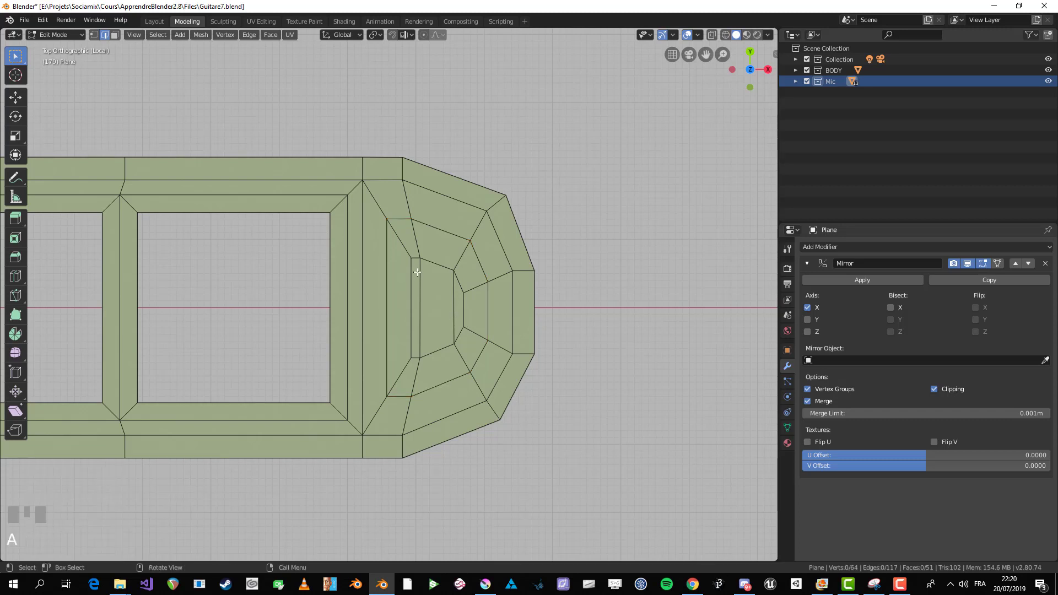
Step: Shape the innermost faces into a circle with LoopTools and rotate it by -4.41° to level its edges
key(1)
drag(406, 252, 464, 353)
right_click(456, 309)
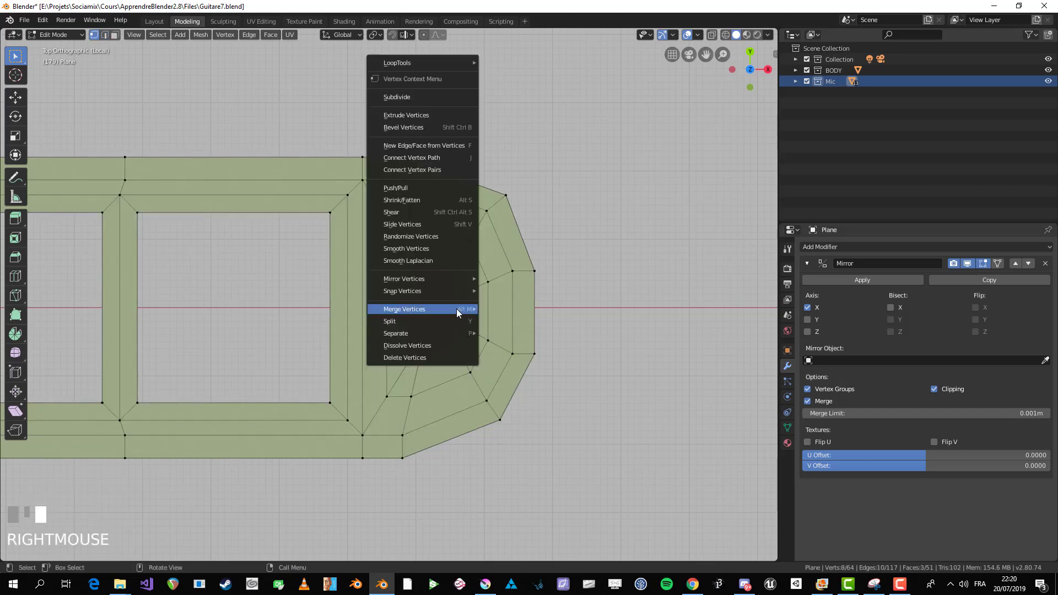
mouse_move(435, 64)
click(510, 73)
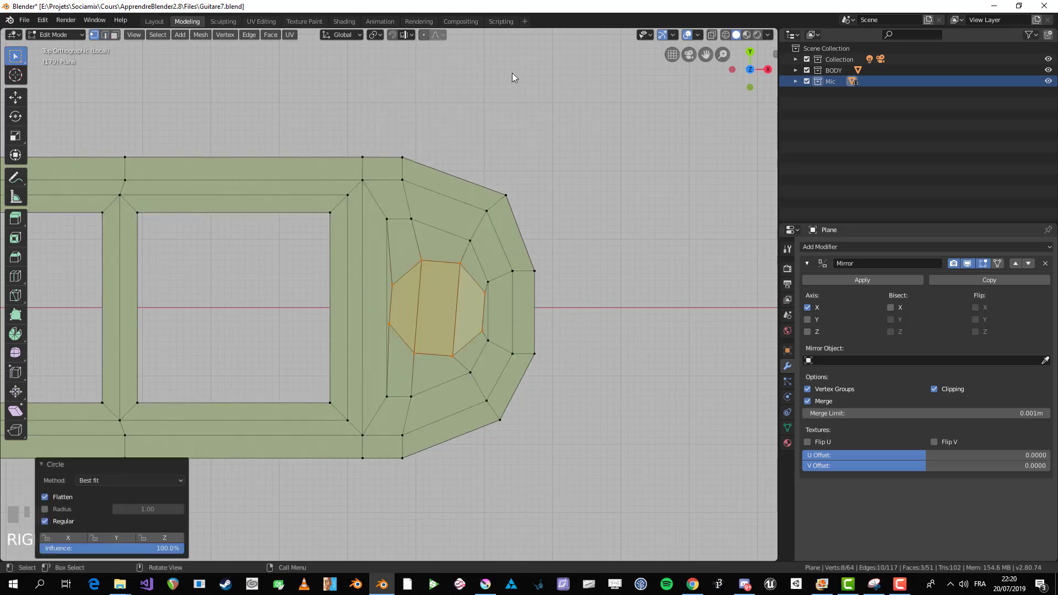
key(r)
click(550, 276)
Step: Scale the circle to 0.625 and delete its faces to open a screw hole in the curved end
key(s)
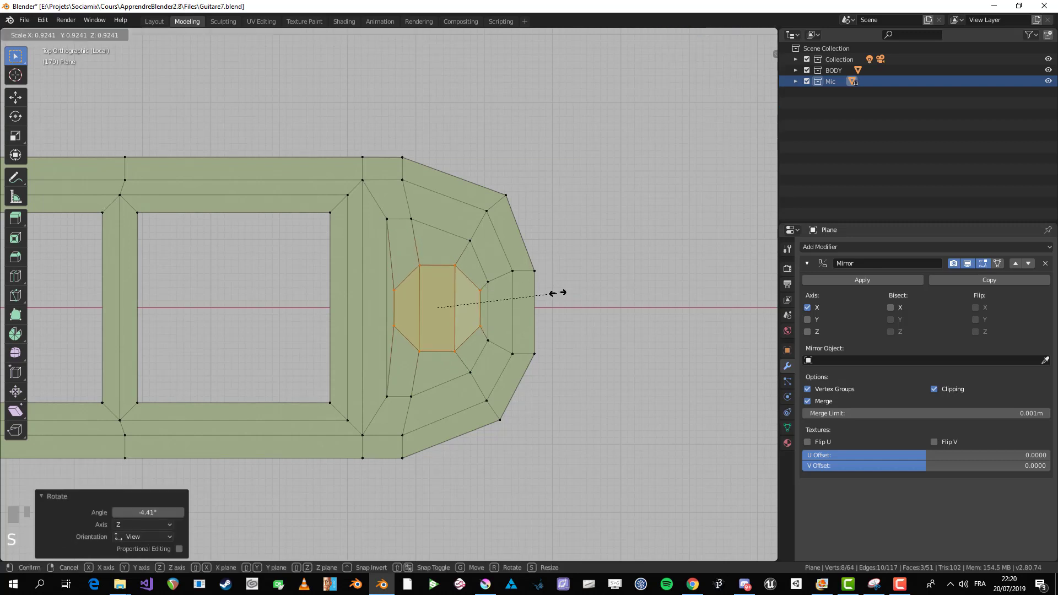
click(520, 302)
key(x)
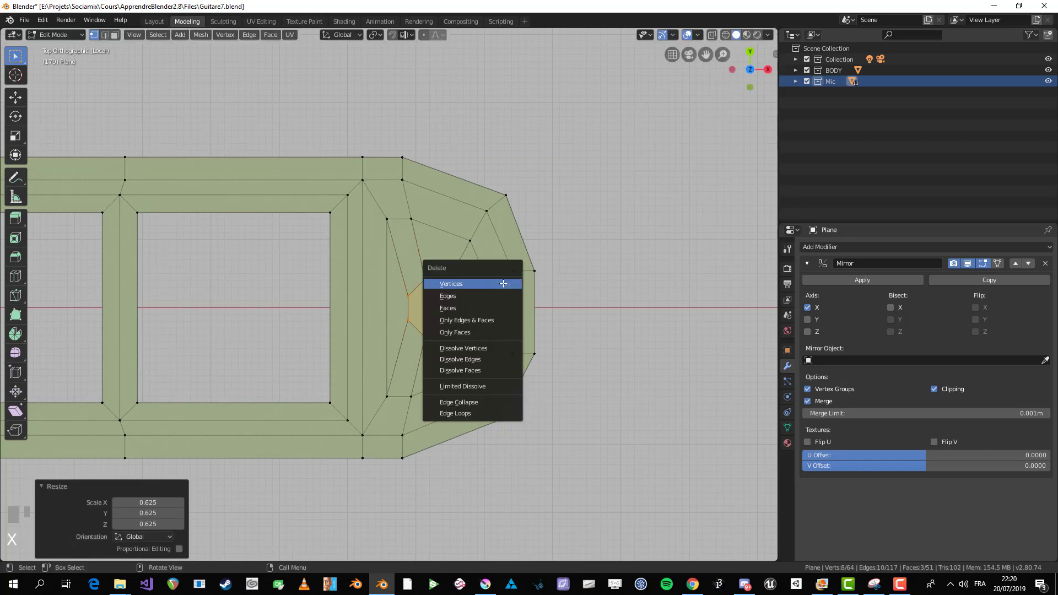
scroll(514, 370, down, 3)
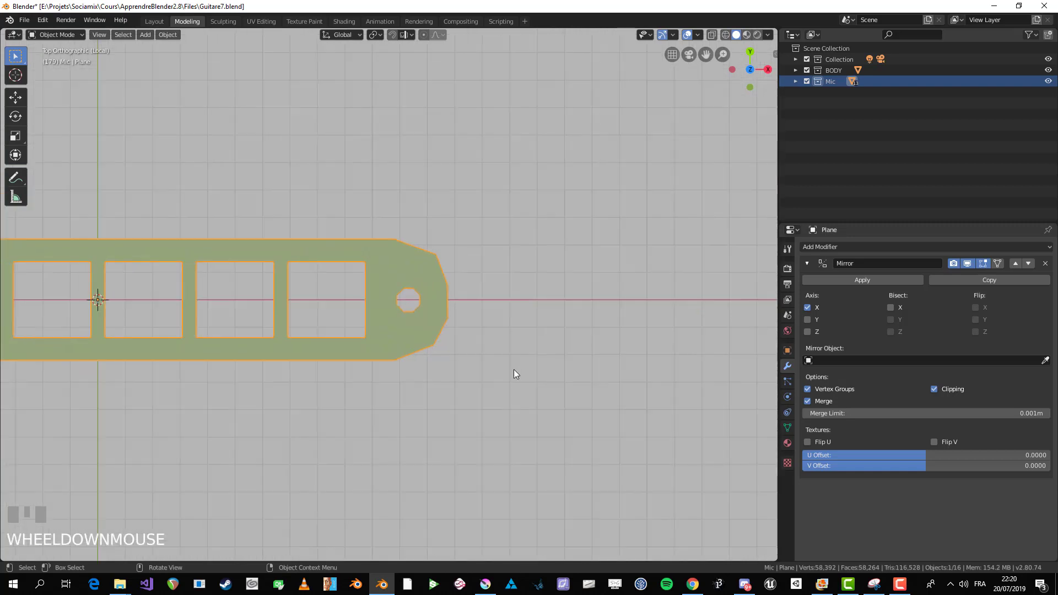
Step: Reposition the two loop vertices between the screw hole and the last square frame to make the surrounding ring more even
scroll(500, 359, up, 5)
click(392, 187)
drag(392, 186, 379, 233)
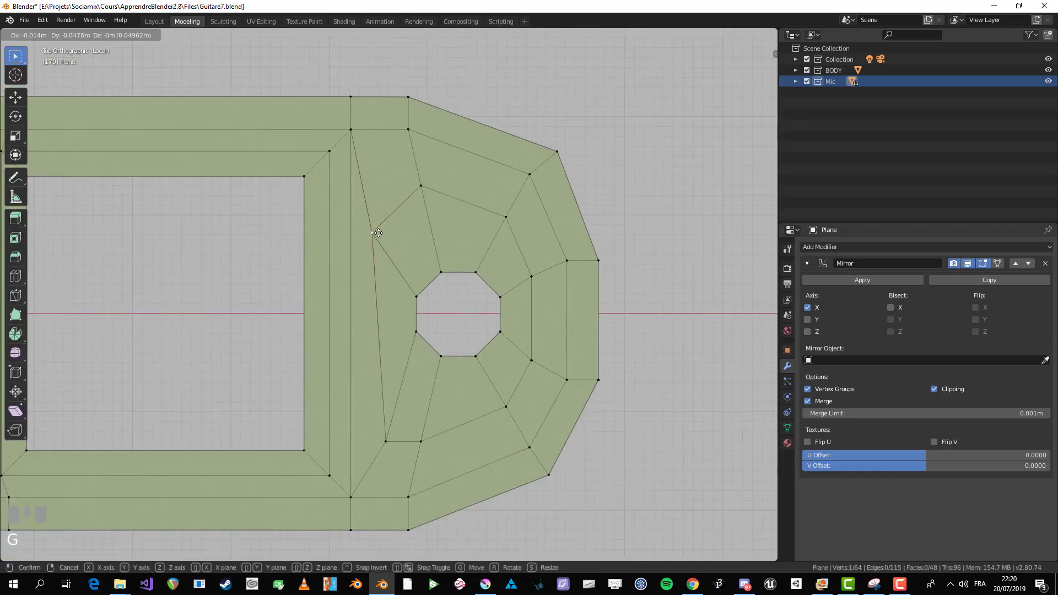
key(g)
click(388, 434)
click(388, 437)
key(g)
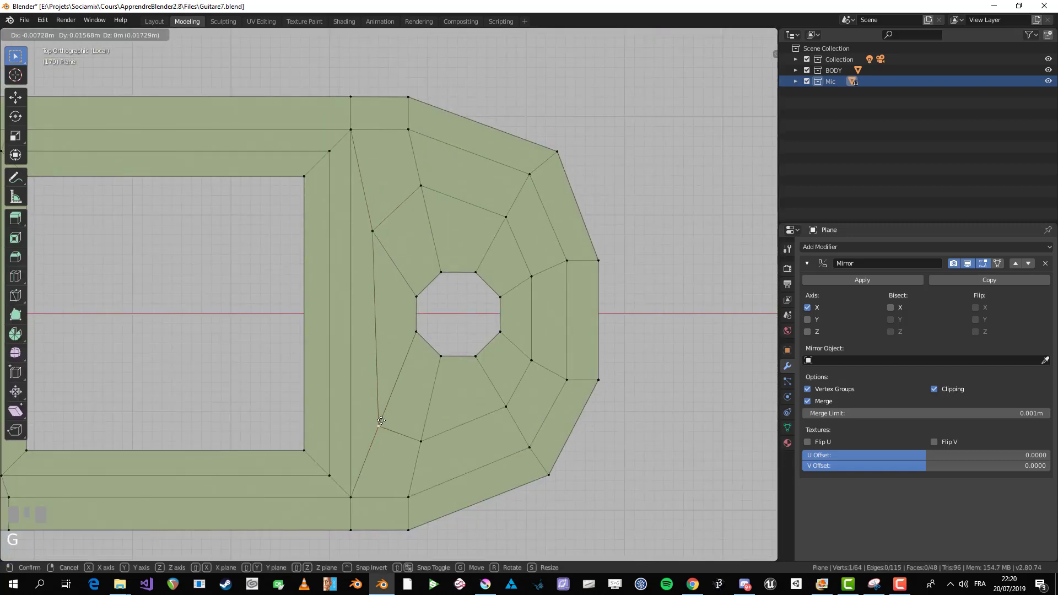
click(380, 423)
click(377, 236)
key(g)
click(384, 221)
Step: Move the two upper vertices of the ring around the screw hole to round out its shape
click(423, 188)
key(g)
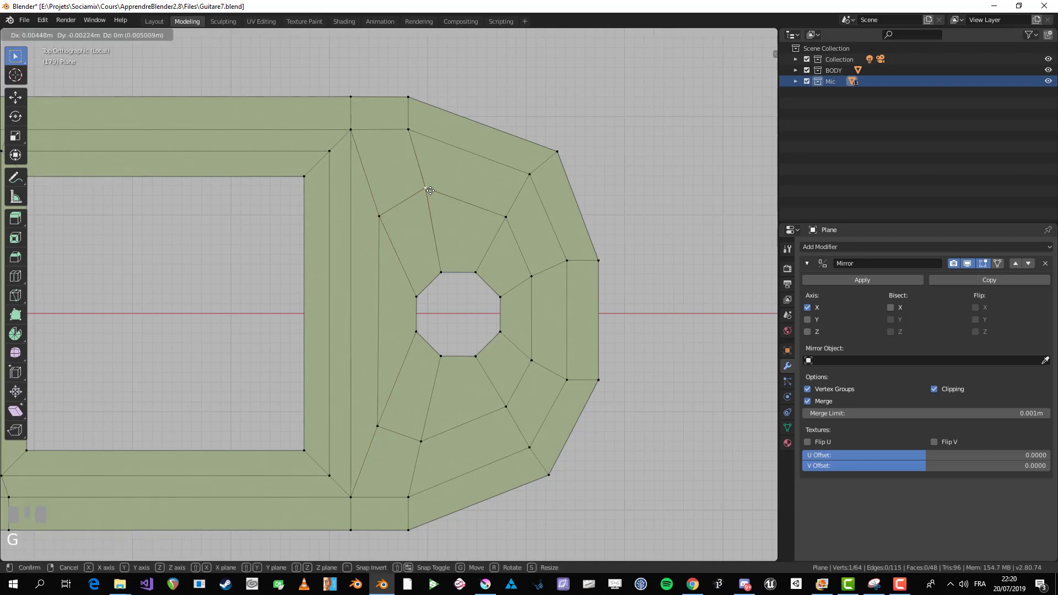
click(438, 201)
click(501, 209)
key(g)
click(508, 212)
Step: Edge-slide the ring edge facing the strip's rounded tip by a factor of -0.130
click(531, 277)
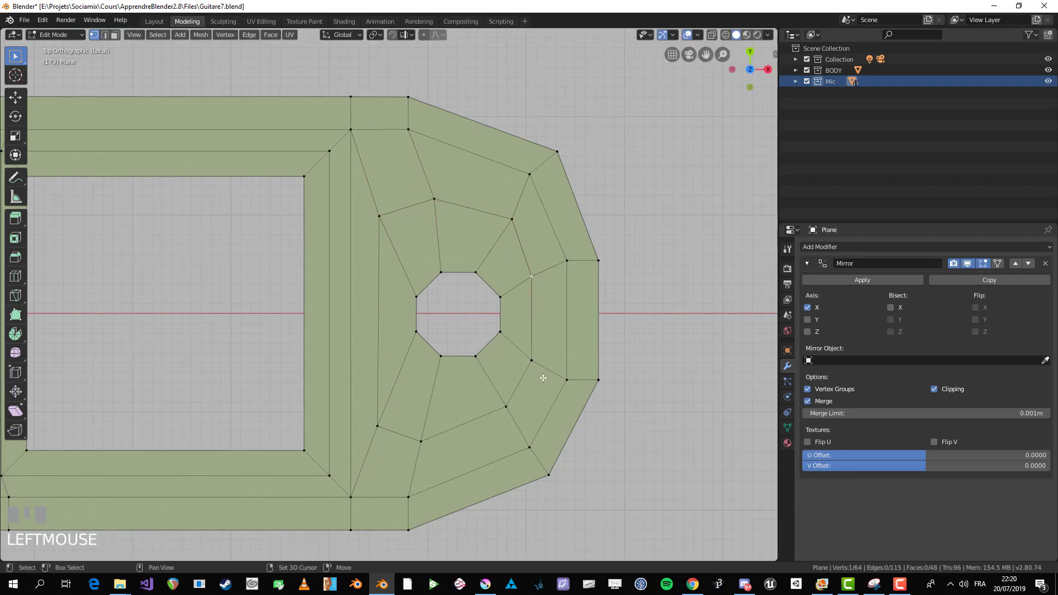
shift+click(532, 361)
key(g)
key(g)
click(530, 319)
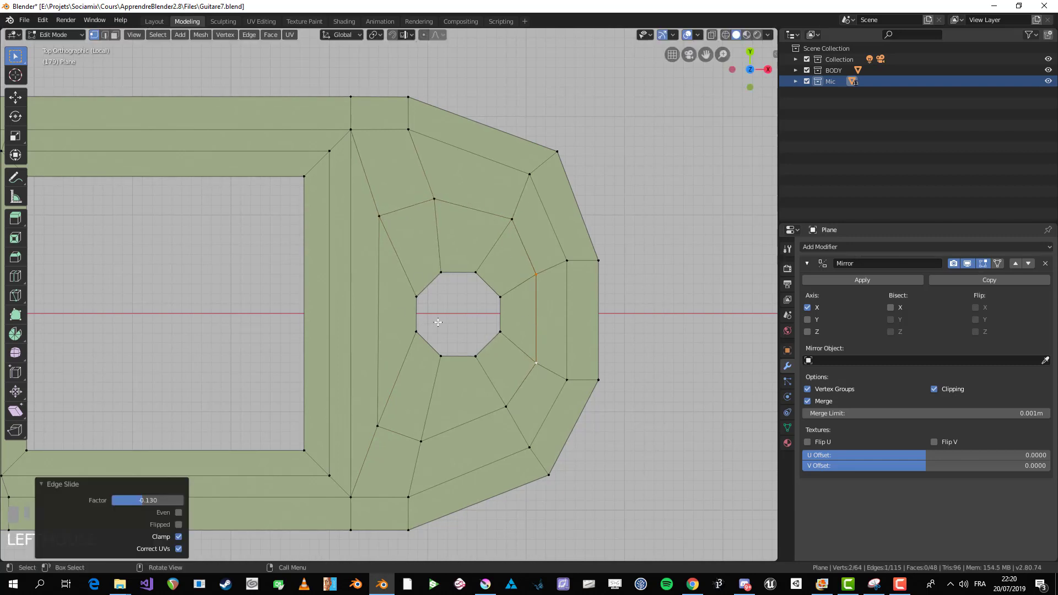
Step: Collapse the Mirror modifier's settings and extrude the whole strip downward by about 0.21 m
scroll(400, 332, down, 6)
middle_drag(468, 350, 480, 319)
key(Tab)
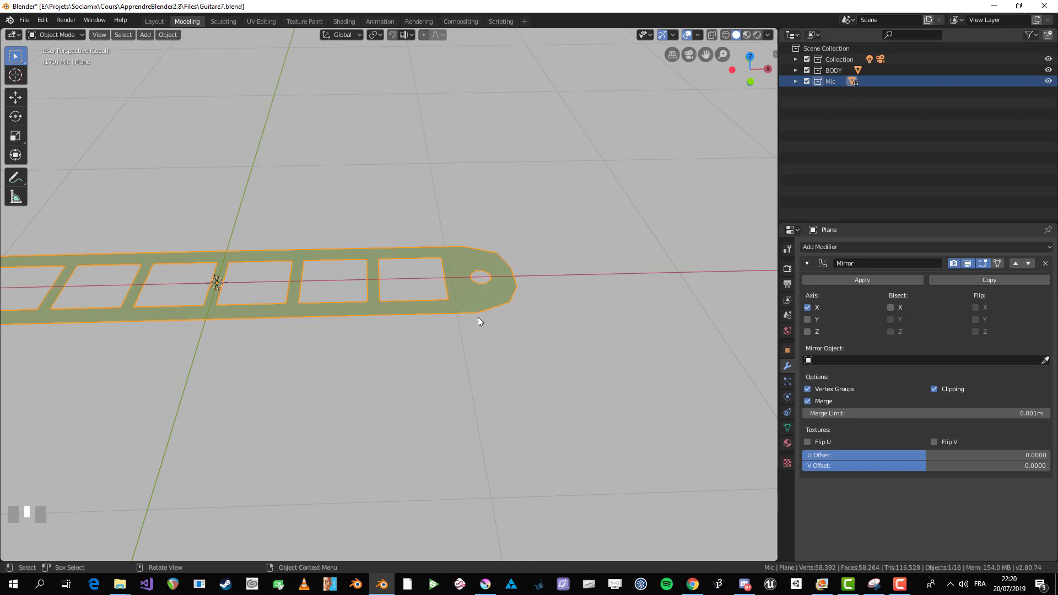
key(Tab)
key(Tab)
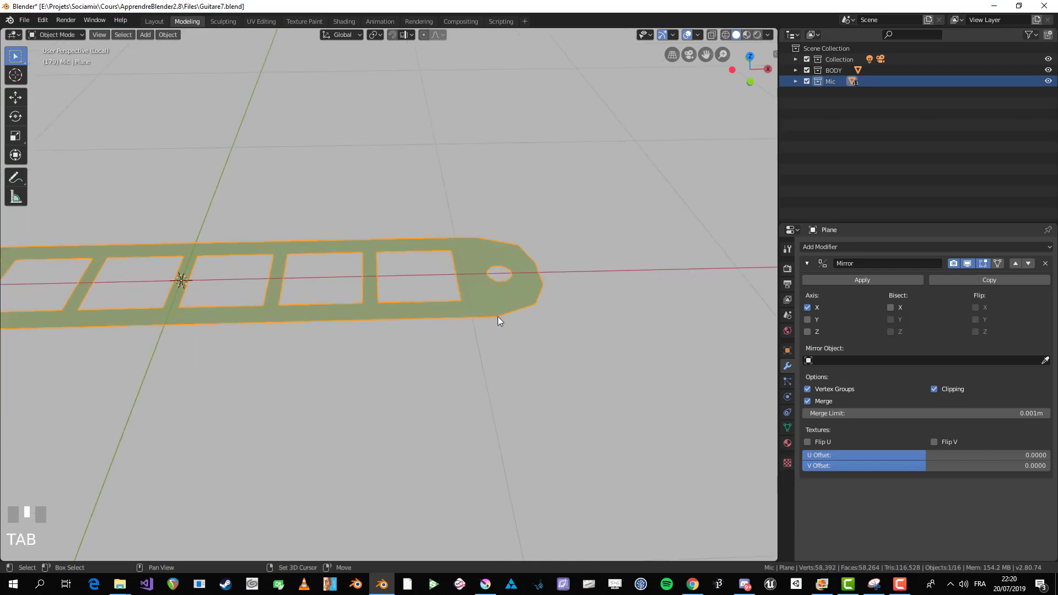
shift+middle_drag(498, 316, 556, 309)
click(808, 264)
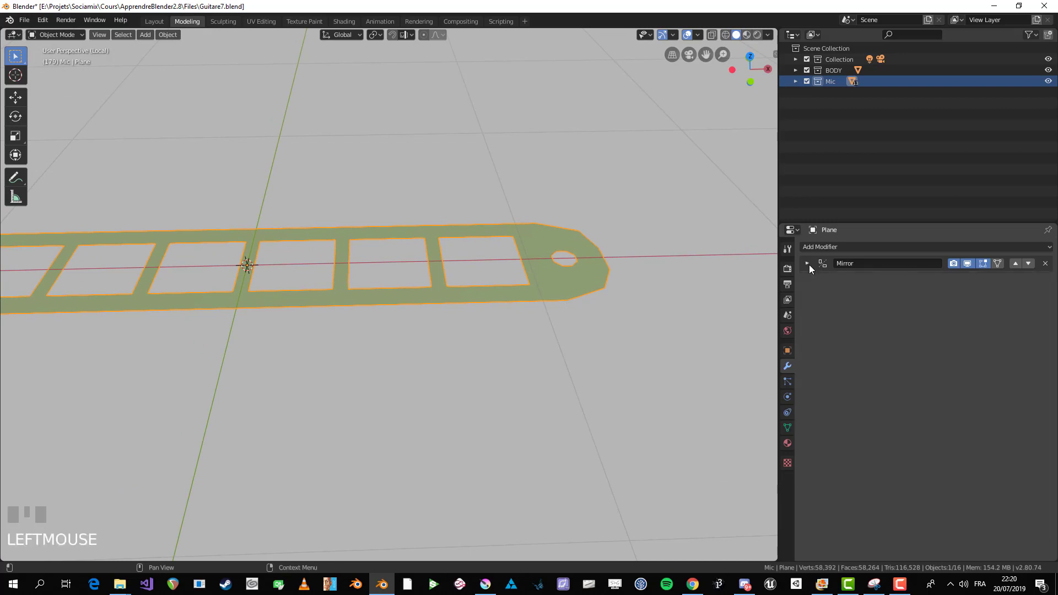
key(Tab)
middle_drag(426, 278, 444, 246)
key(a)
key(e)
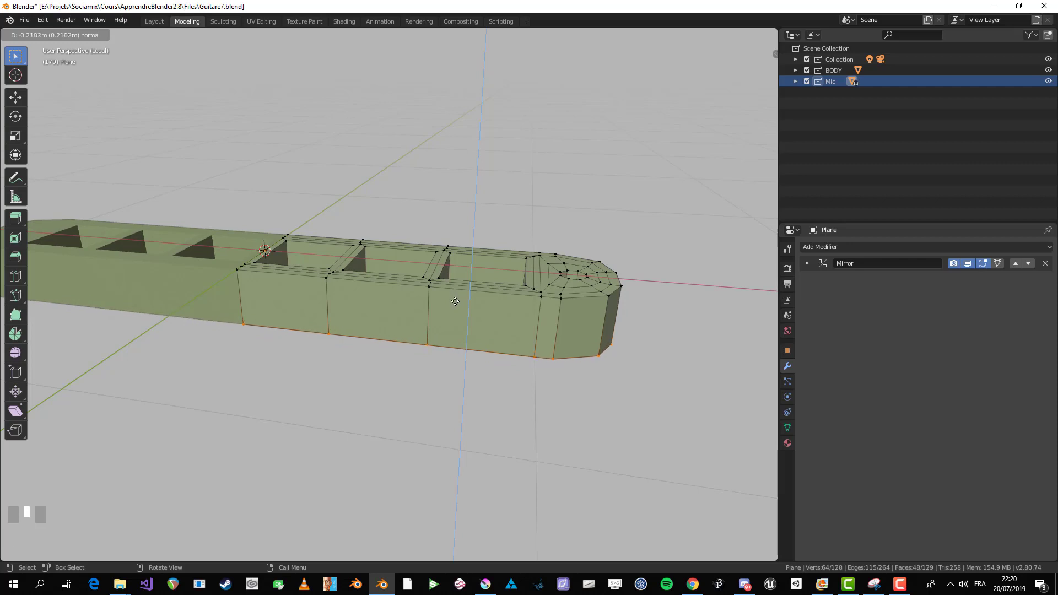
click(455, 298)
Step: Add a Subdivision Surface modifier to the strip with render and viewport levels both set to 2
key(Tab)
middle_drag(456, 297, 513, 331)
scroll(477, 330, up, 2)
click(521, 342)
click(473, 360)
click(844, 246)
click(840, 430)
scroll(511, 325, down, 3)
scroll(413, 307, up, 4)
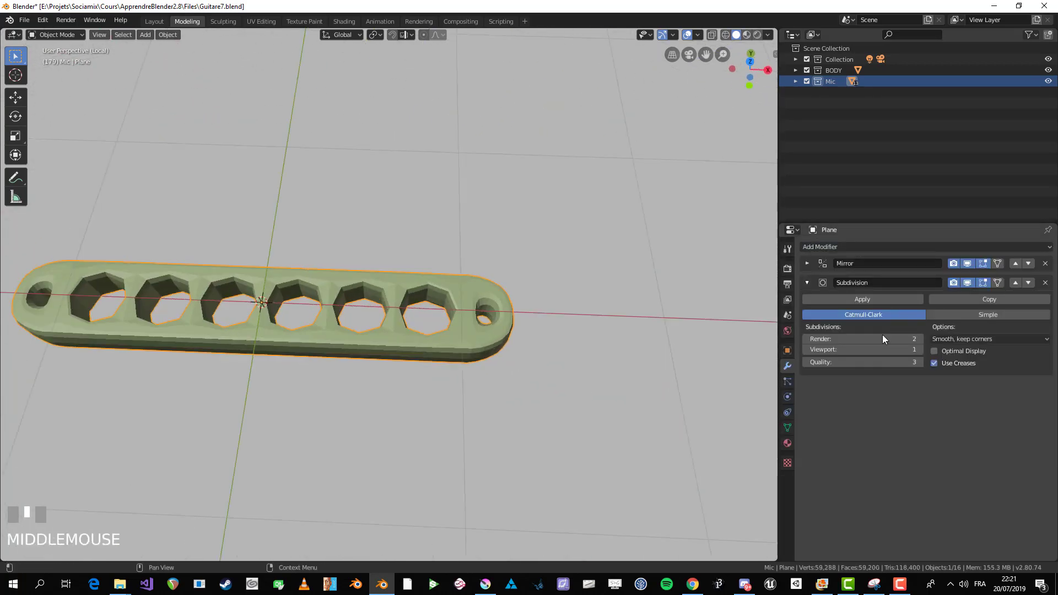
click(920, 339)
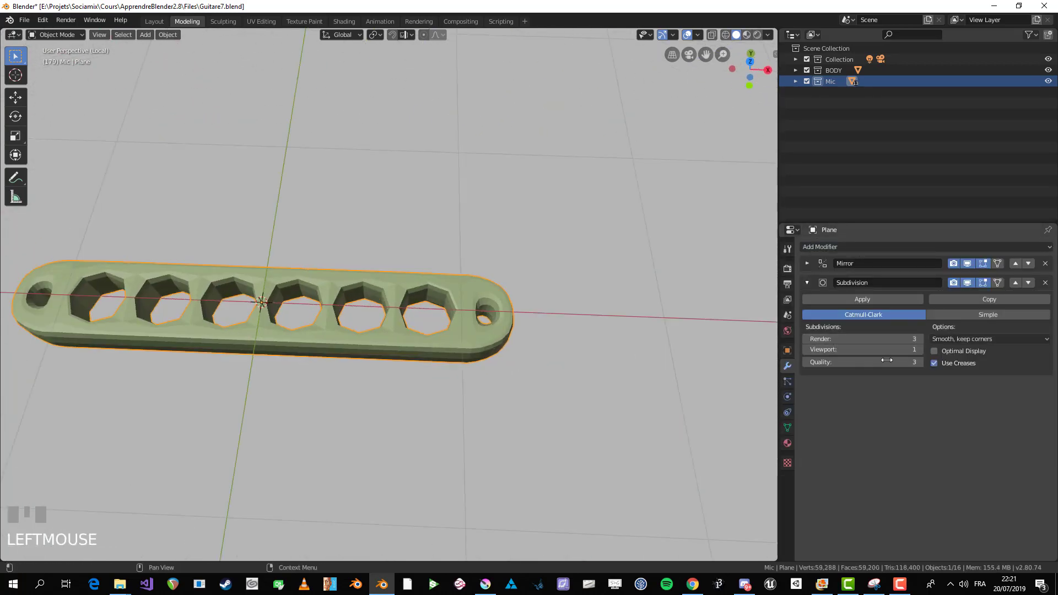
click(806, 339)
click(920, 350)
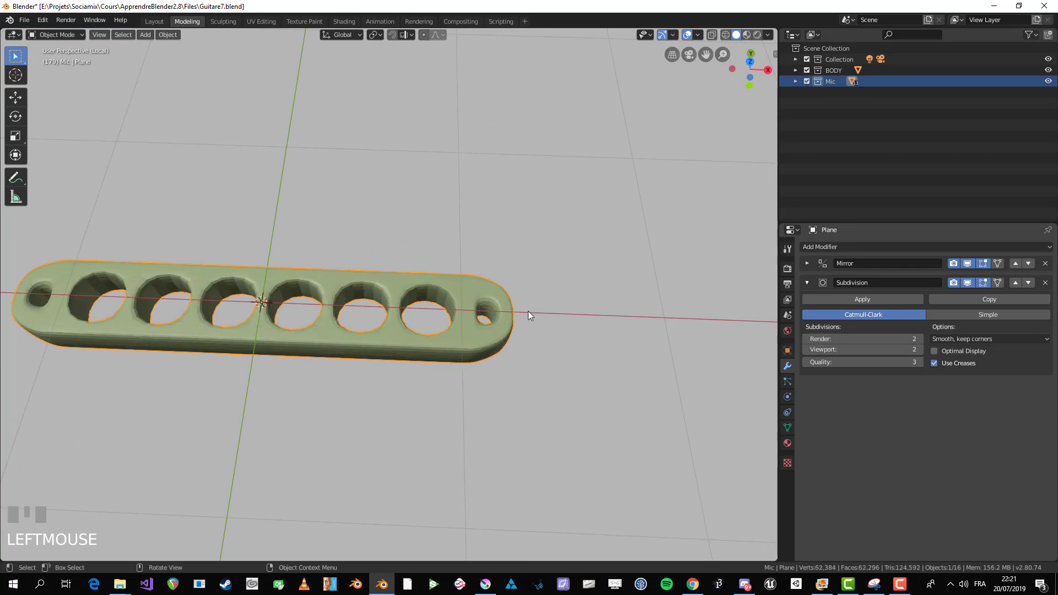
Step: Add two loop cuts across the upper side of the first frame, close to its two corners, to sharpen them
key(Tab)
middle_drag(528, 312, 393, 356)
scroll(479, 352, up, 3)
scroll(418, 355, down, 2)
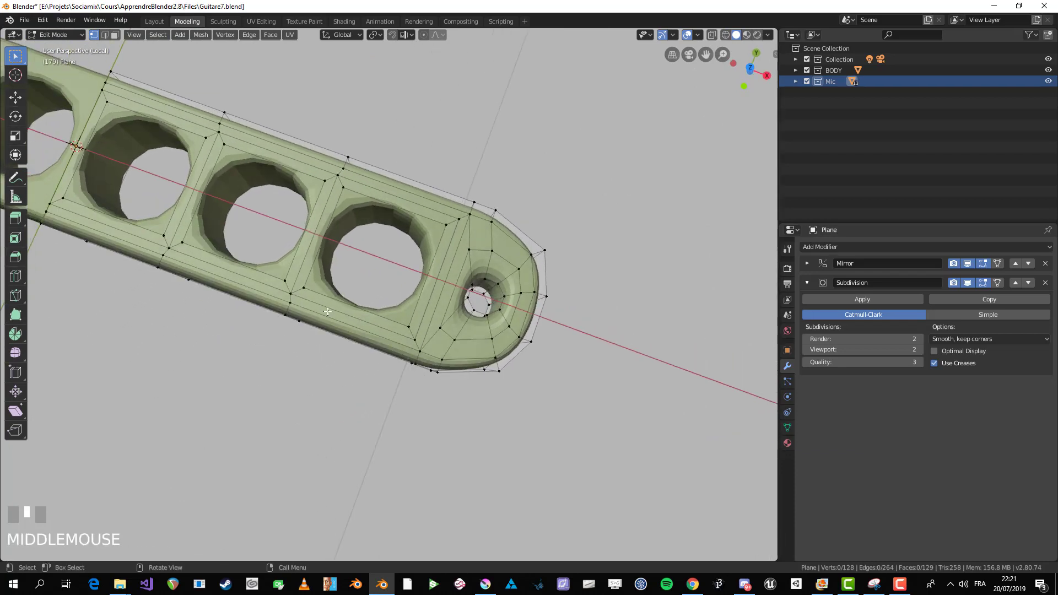
key(KP_7)
shift+middle_drag(335, 298, 514, 296)
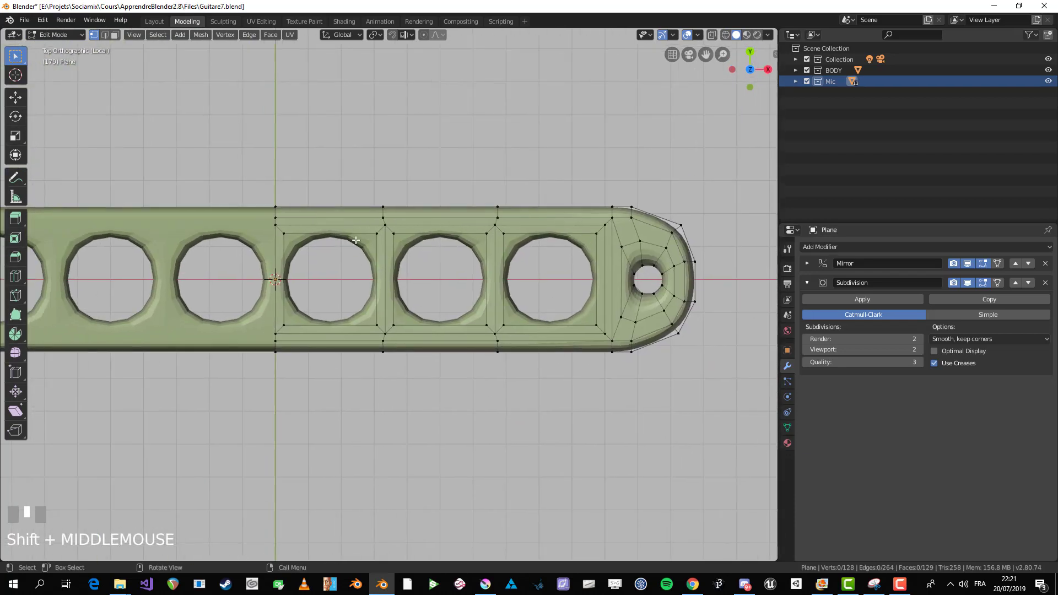
key(ctrl+r)
click(331, 227)
click(294, 226)
key(ctrl+r)
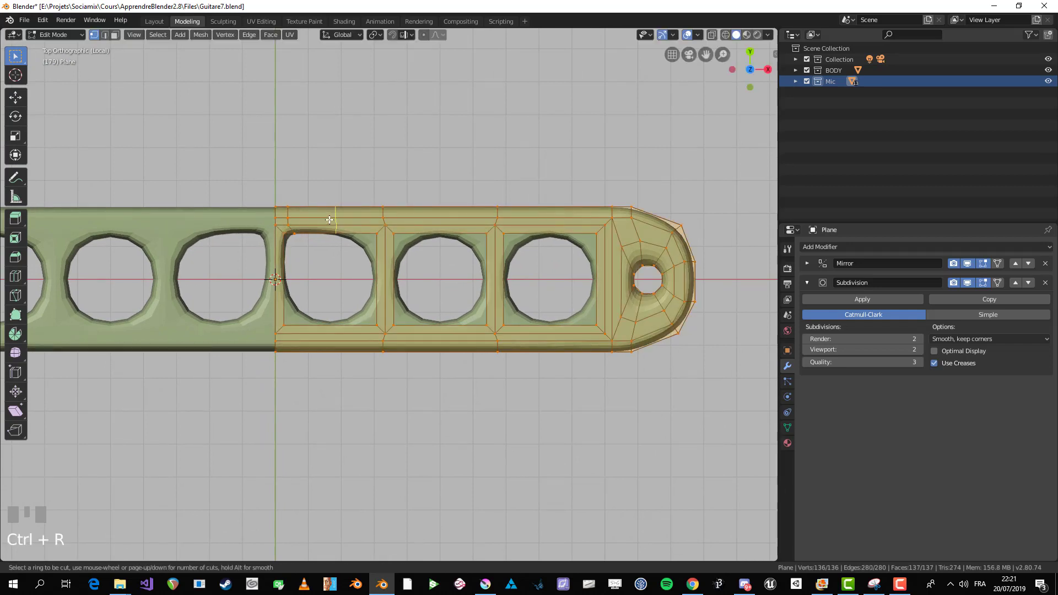
click(353, 223)
click(369, 221)
Step: Add loop cuts near both lower corners of the first frame and one across the divider to the second frame
key(ctrl+r)
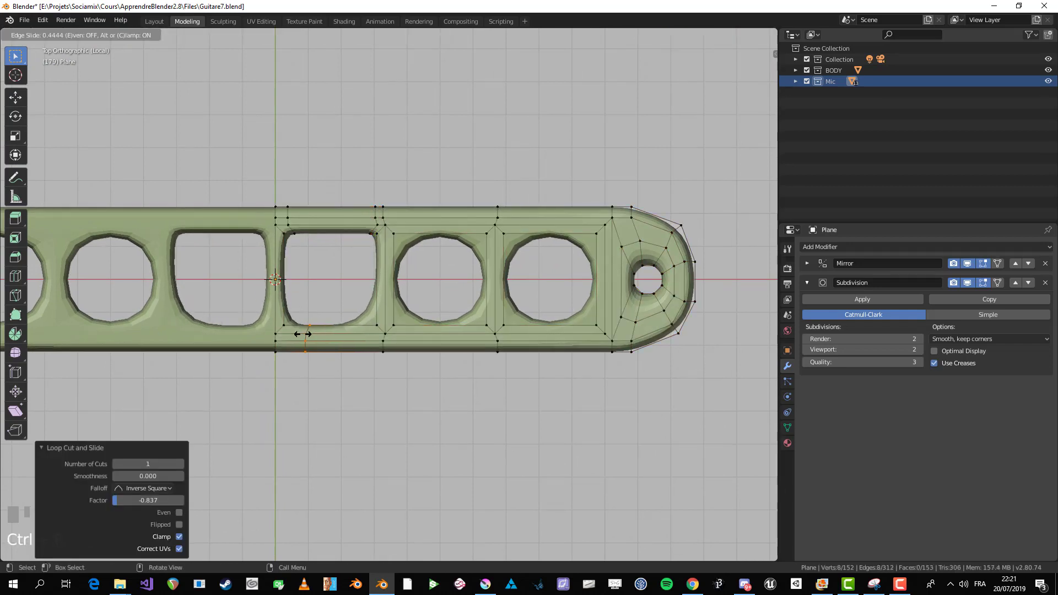
click(282, 333)
click(316, 335)
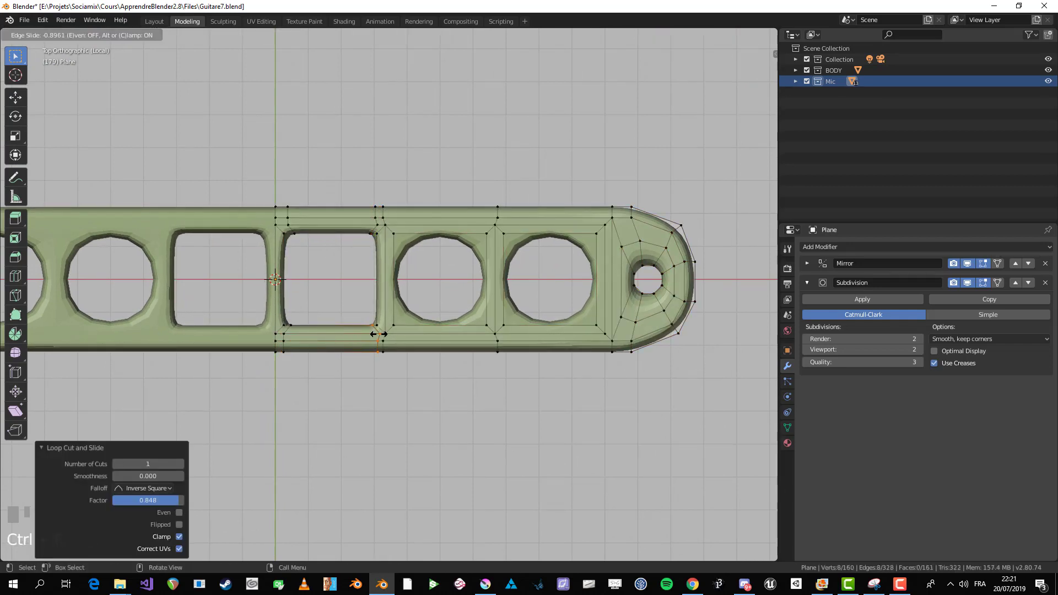
key(ctrl+r)
click(393, 287)
click(396, 288)
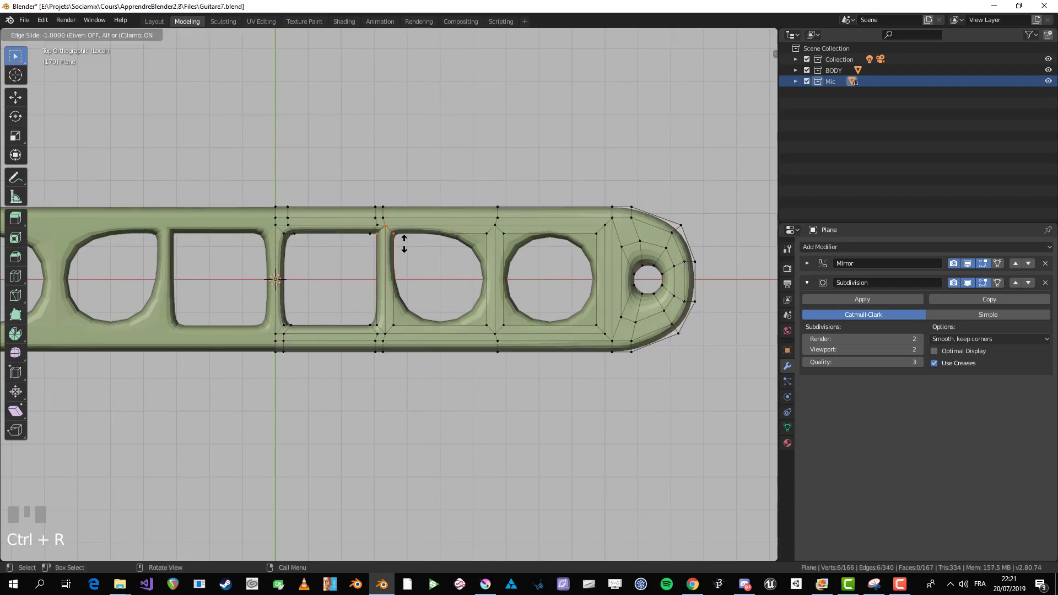
click(404, 244)
key(Tab)
scroll(403, 340, down, 4)
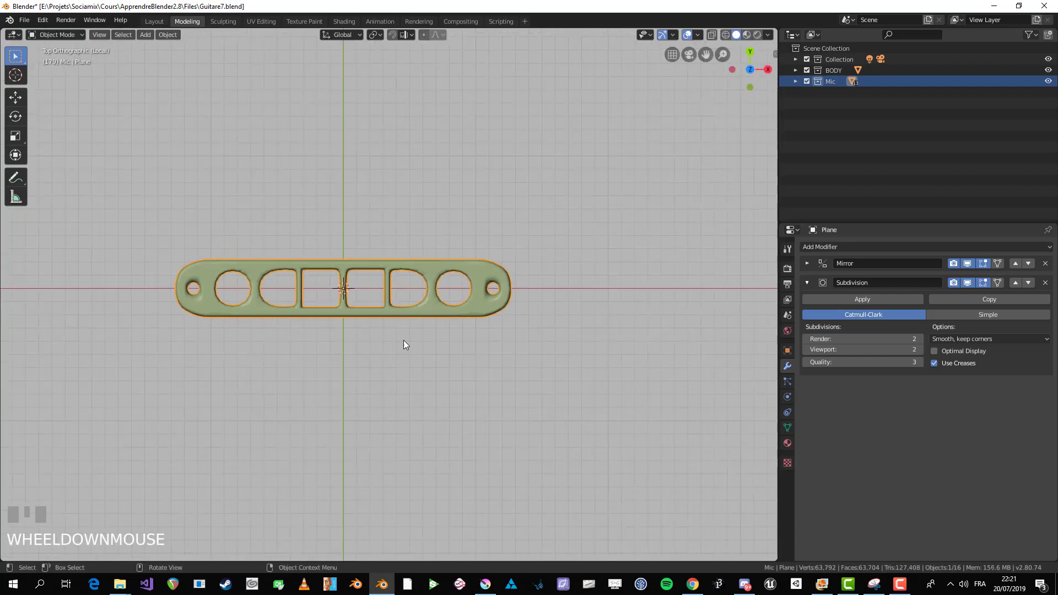
scroll(429, 289, up, 2)
middle_drag(403, 340, 444, 293)
key(Tab)
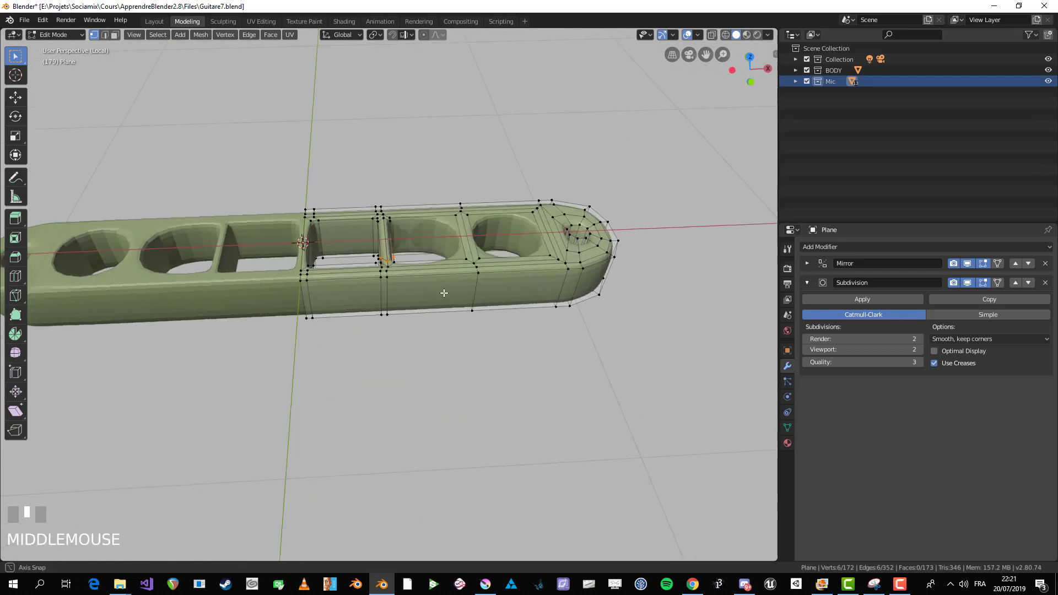
Step: Undo all the loop cuts added around the first frame and divider
key(Tab)
key(ctrl+z)
key(ctrl+z)
key(ctrl+z)
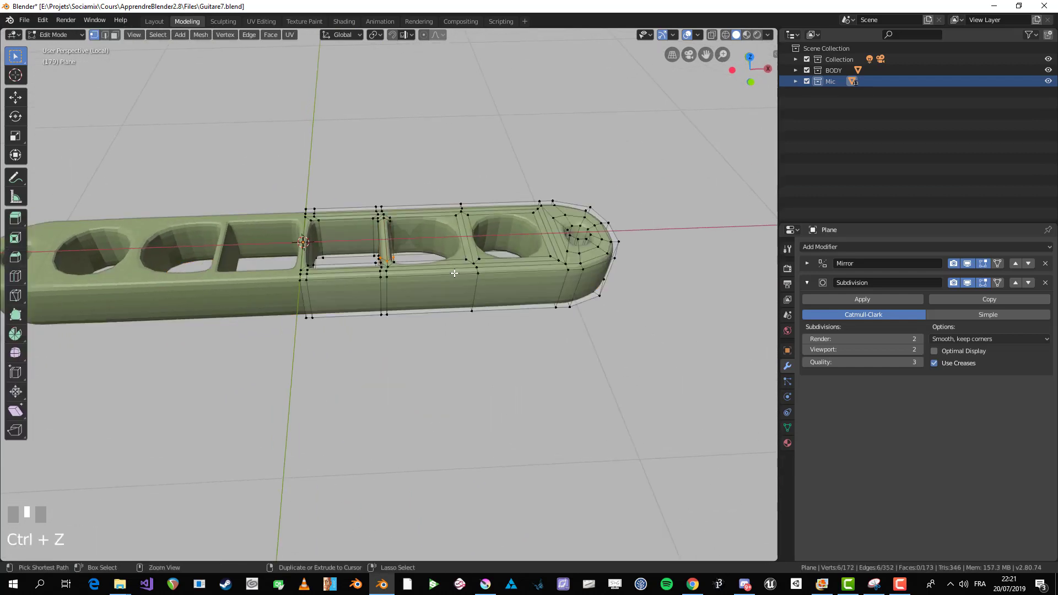
key(ctrl+z)
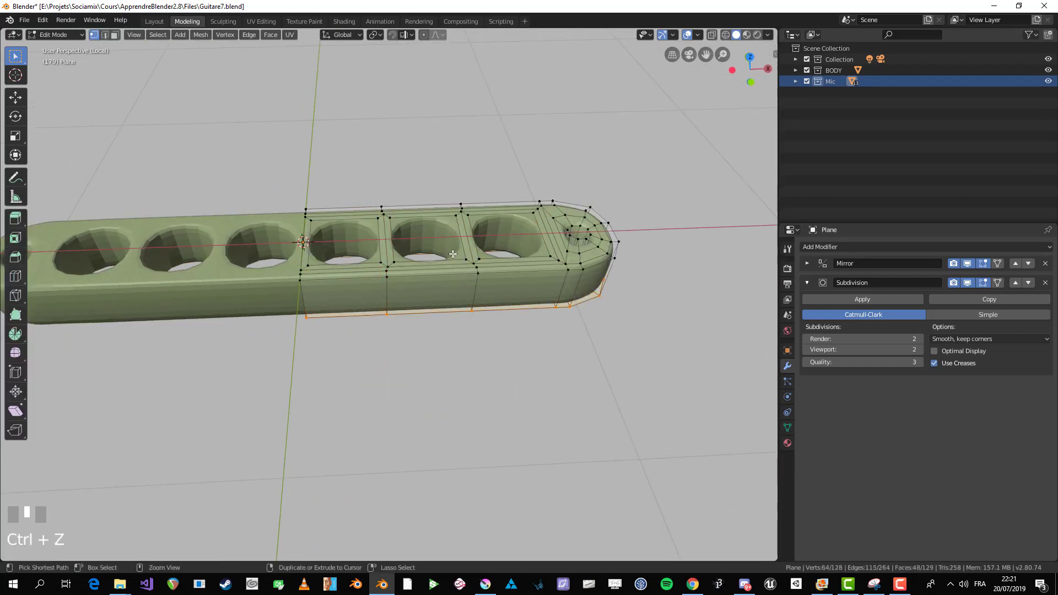
key(ctrl+z)
Step: Remove the Subdivision modifier from the strip
key(Tab)
key(Tab)
shift+middle_drag(452, 254, 548, 320)
click(547, 320)
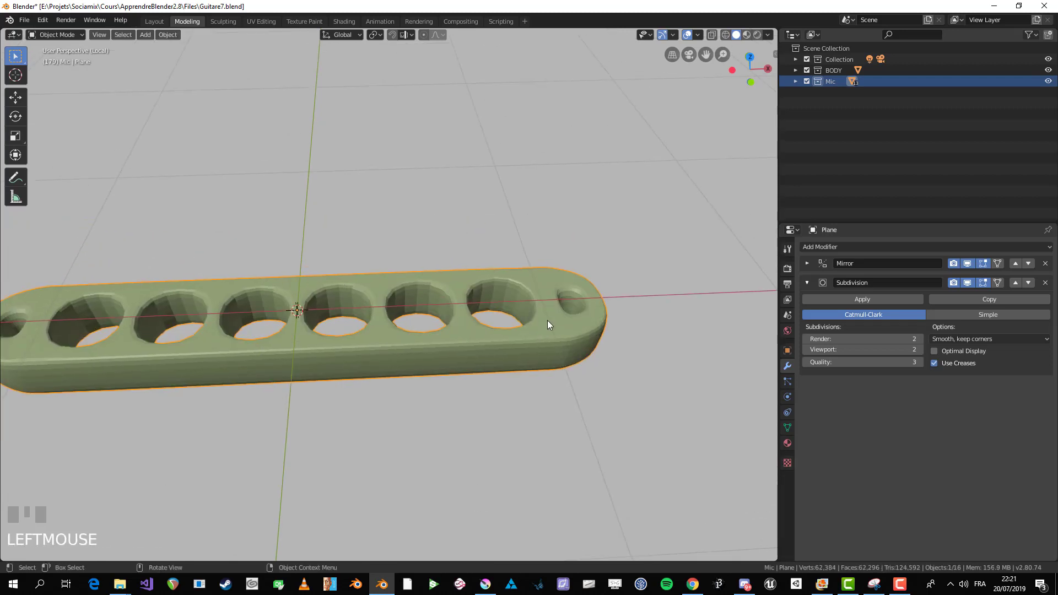
click(1045, 283)
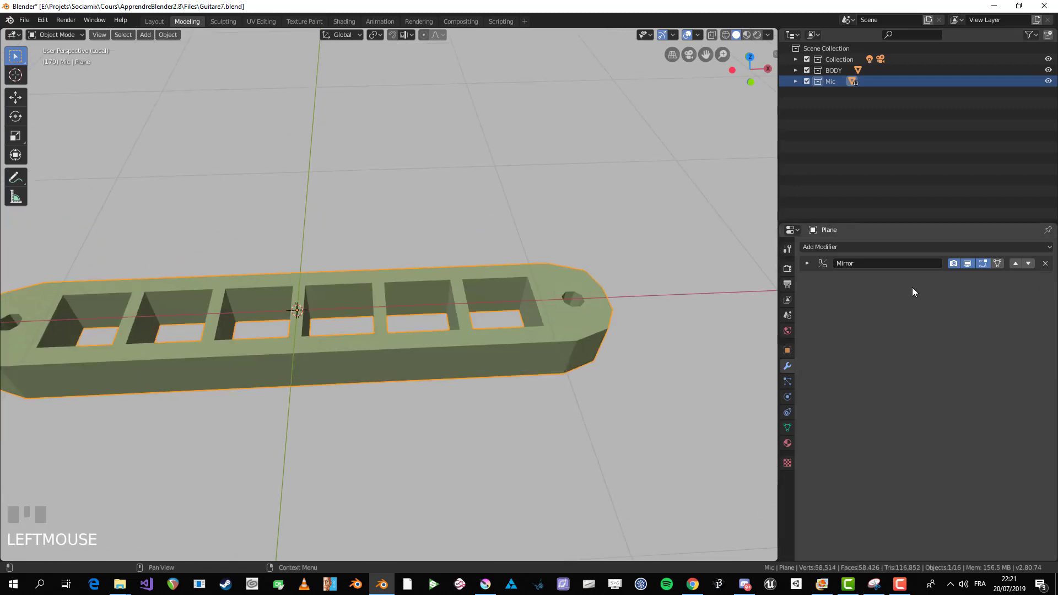
Step: Add a Bevel modifier to the strip with 2 segments and a width of about 0.61 m
click(875, 246)
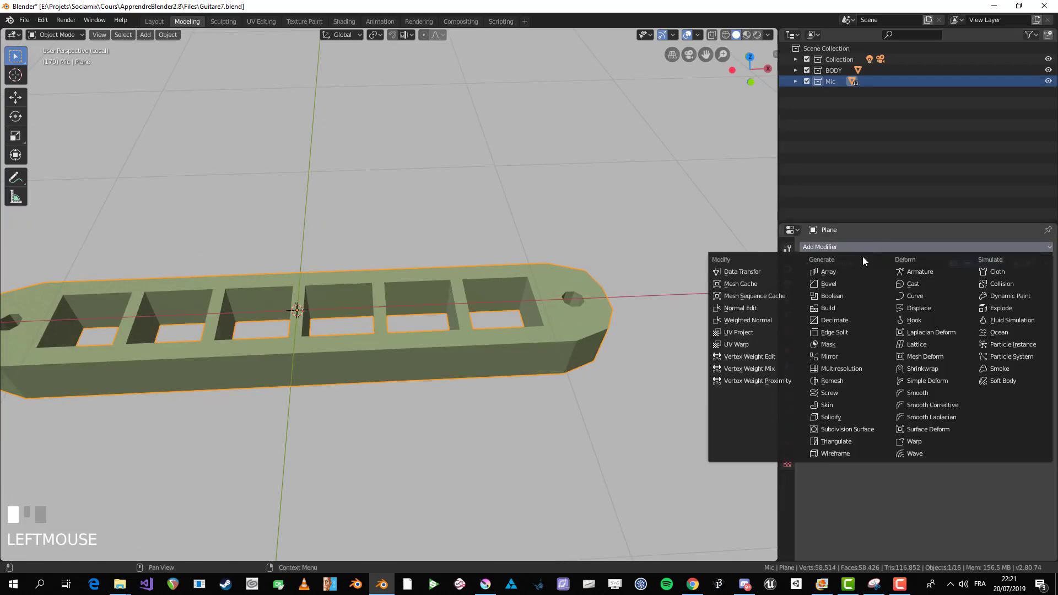
click(850, 286)
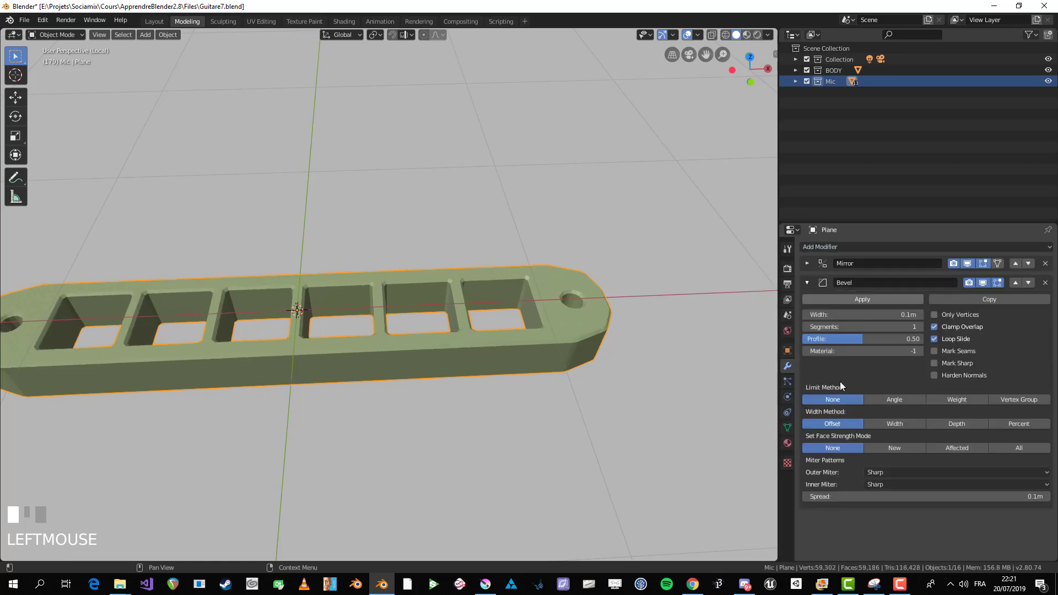
drag(863, 314, 882, 314)
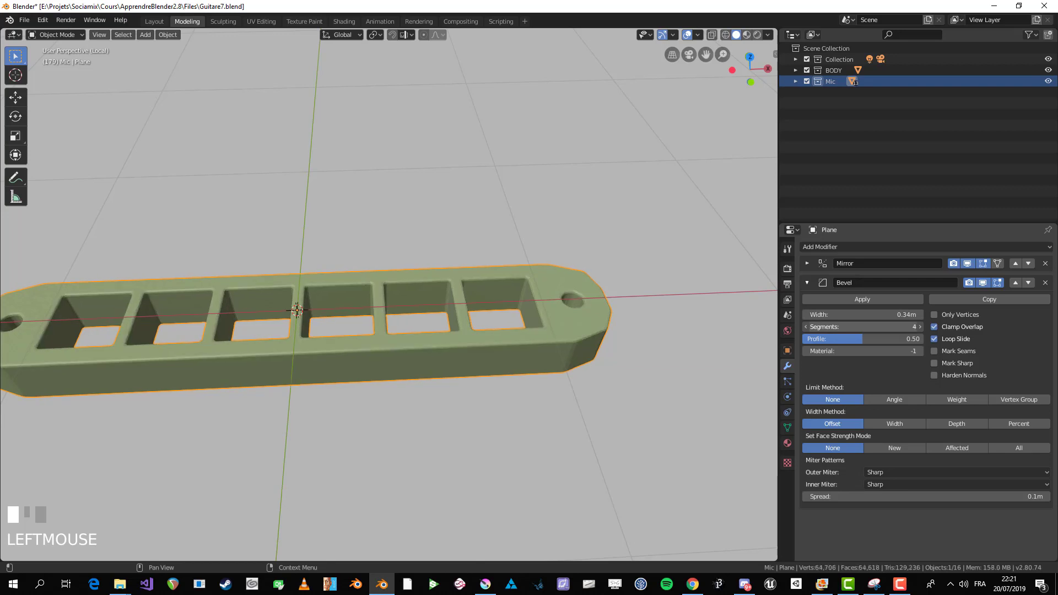
click(919, 328)
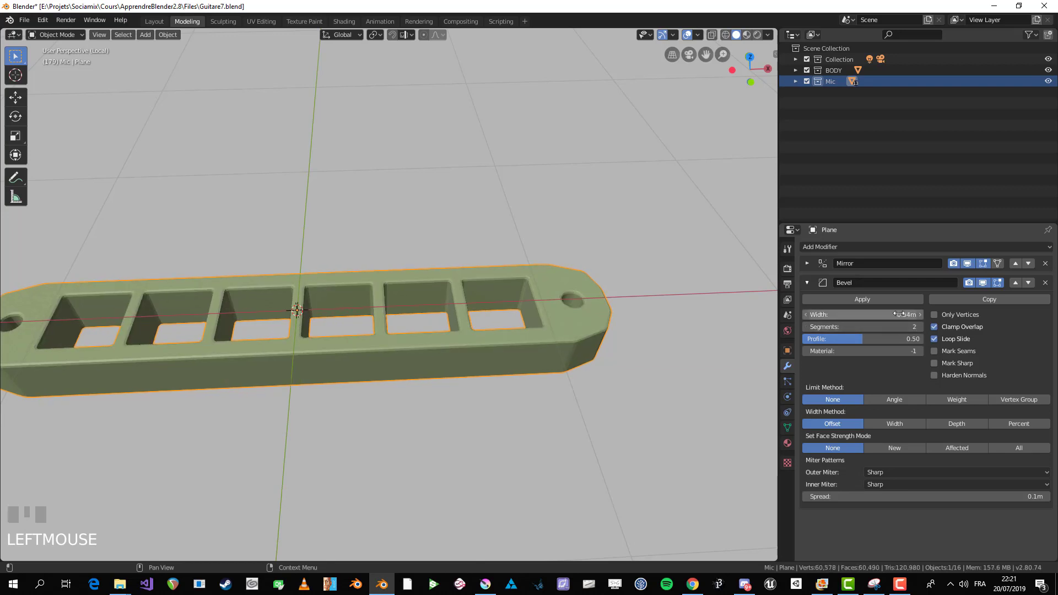
drag(896, 315, 911, 315)
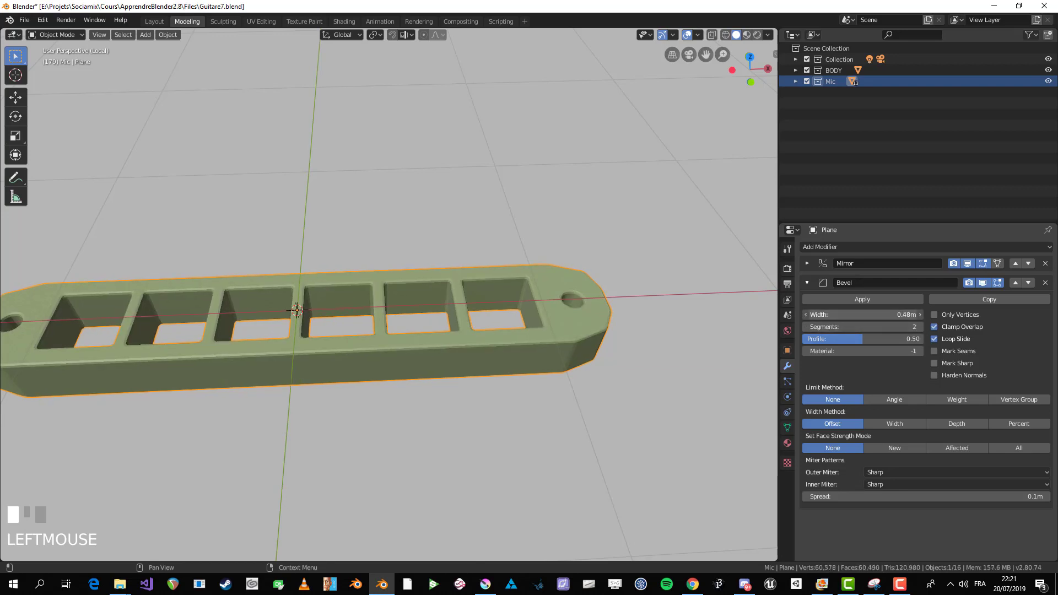
Step: Fine-tune the bevel width to 0.605 m and set its segments to 4
scroll(640, 372, up, 4)
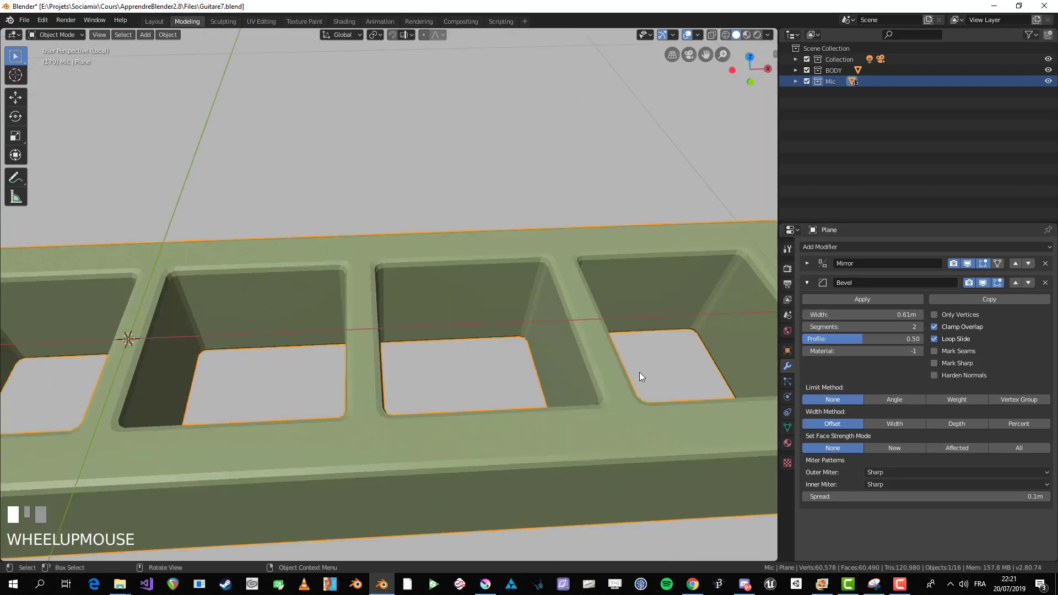
shift+middle_drag(639, 372, 545, 363)
scroll(597, 356, up, 2)
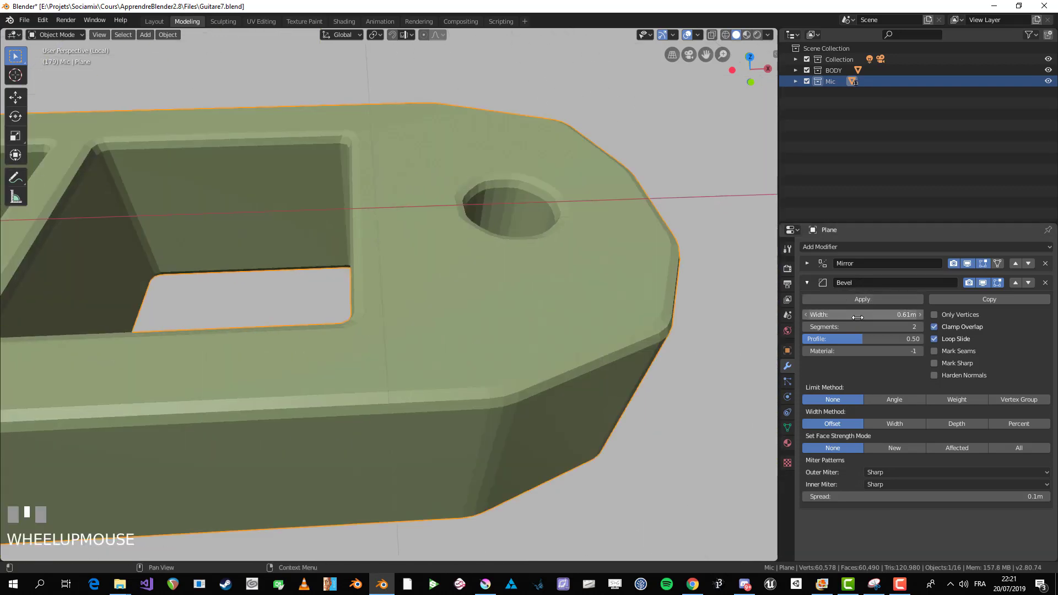
drag(860, 315, 805, 315)
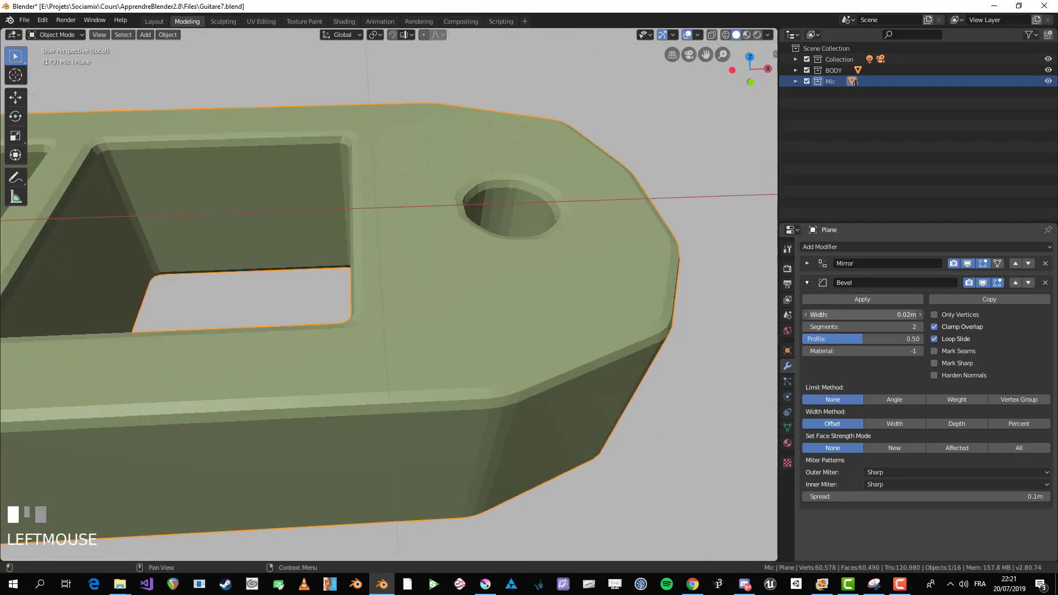
click(922, 329)
click(922, 329)
scroll(553, 323, down, 4)
scroll(553, 324, down, 2)
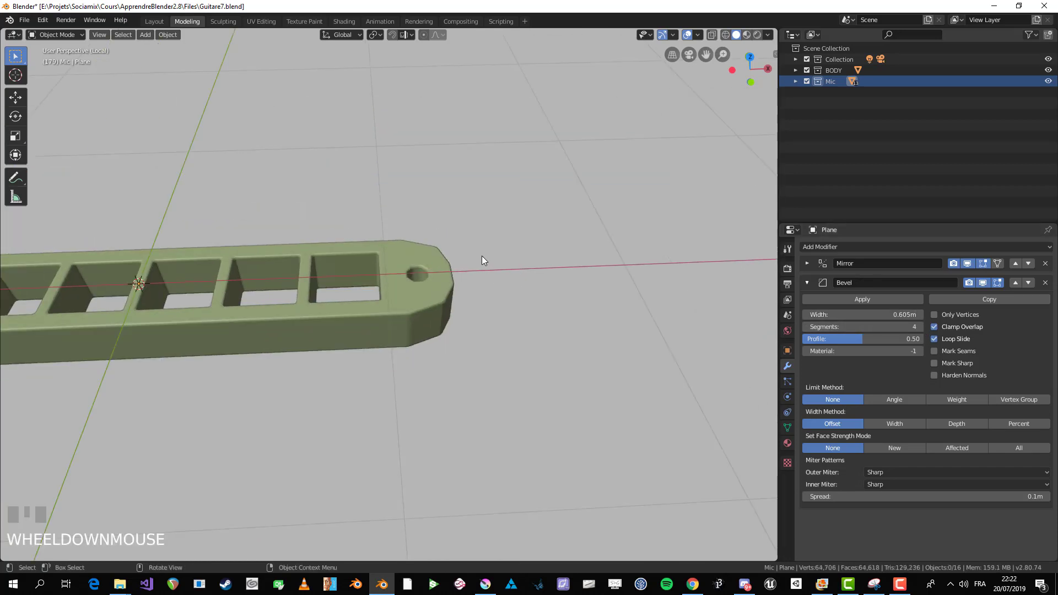
Step: Select the bevelled strip and examine its mesh around the rounded end in Edit Mode
middle_drag(481, 256, 413, 313)
scroll(388, 336, up, 4)
click(386, 333)
key(Tab)
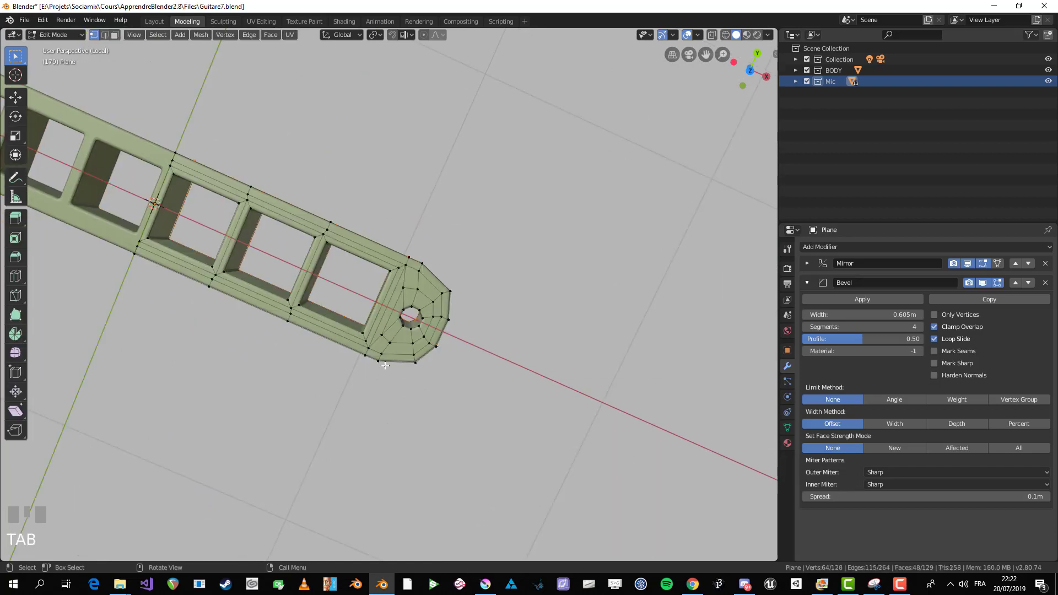
key(Tab)
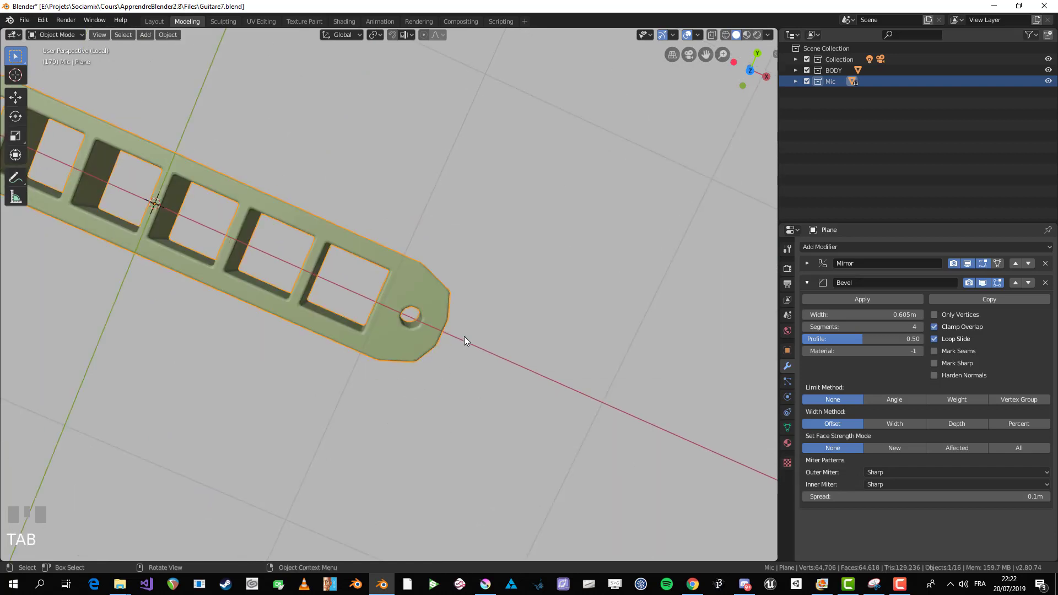
Step: Replace the strip's Bevel modifier with a Subdivision Surface modifier and check the mesh in Edit Mode
click(1045, 283)
click(883, 247)
click(855, 431)
scroll(420, 369, down, 2)
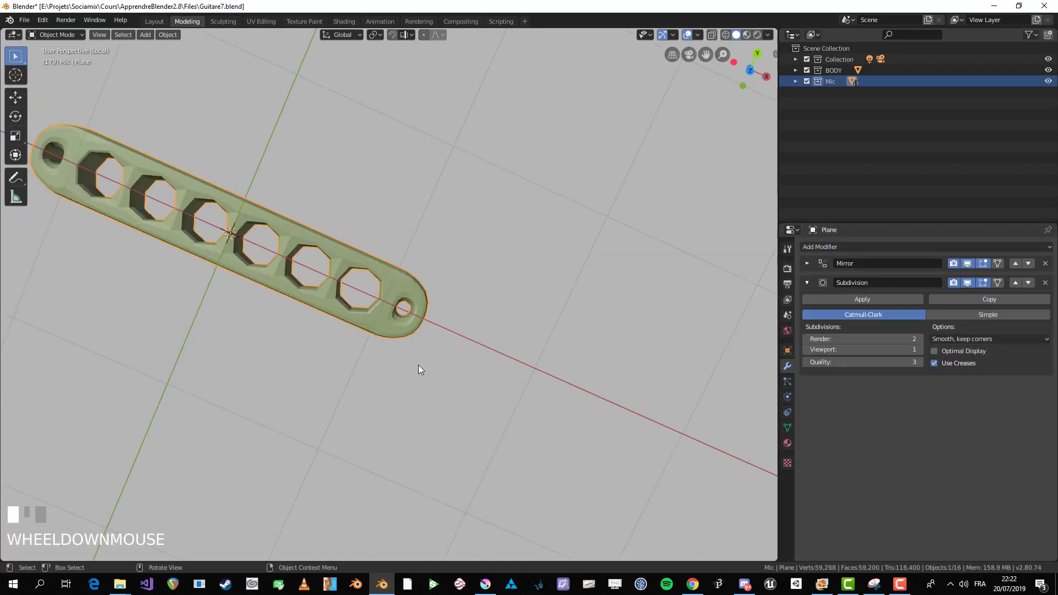
key(Tab)
key(Tab)
Step: Delete the lower layer of the strip's vertices in front view, keeping only the flat top surface
key(KP_1)
key(KP_7)
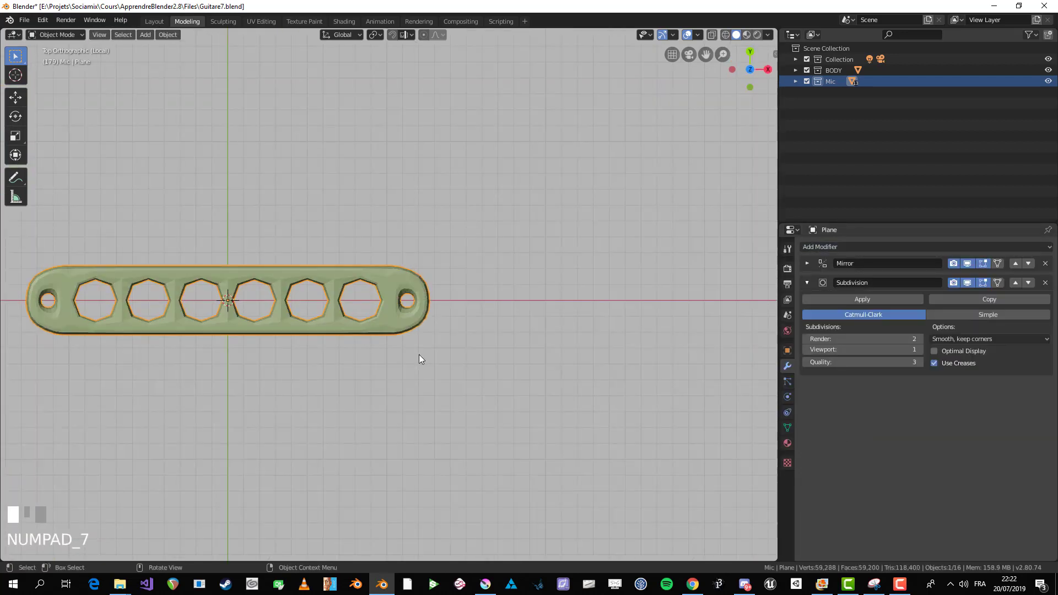
key(KP_1)
key(Tab)
key(alt+a)
key(alt+z)
key(b)
drag(212, 289, 485, 326)
key(x)
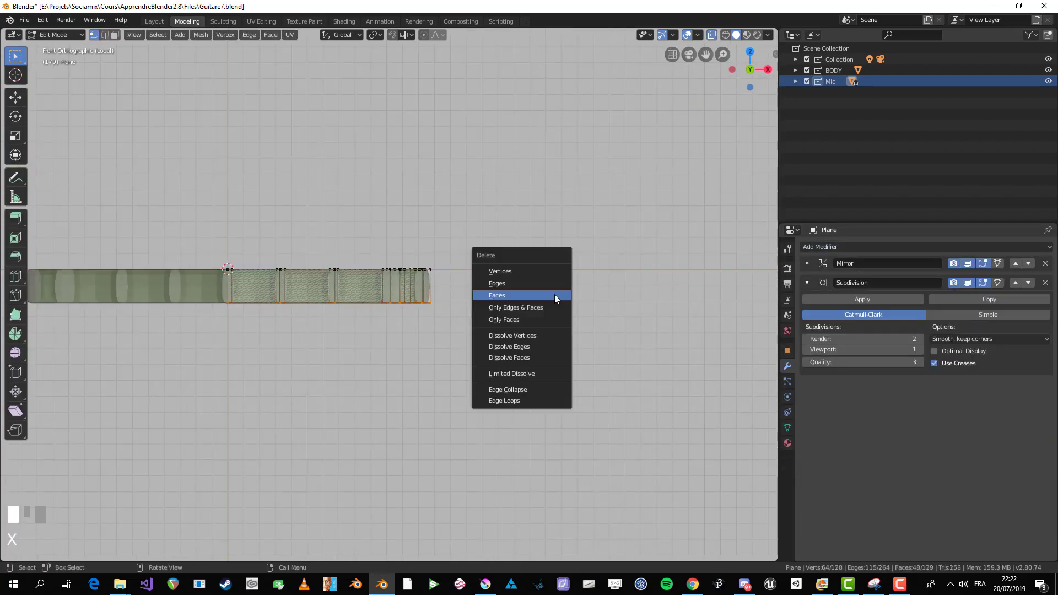
click(500, 271)
shift+middle_drag(401, 317, 504, 343)
Step: Add two loop cuts across the upper border of the opening nearest the mirror axis and spread them along X toward its corners
key(KP_7)
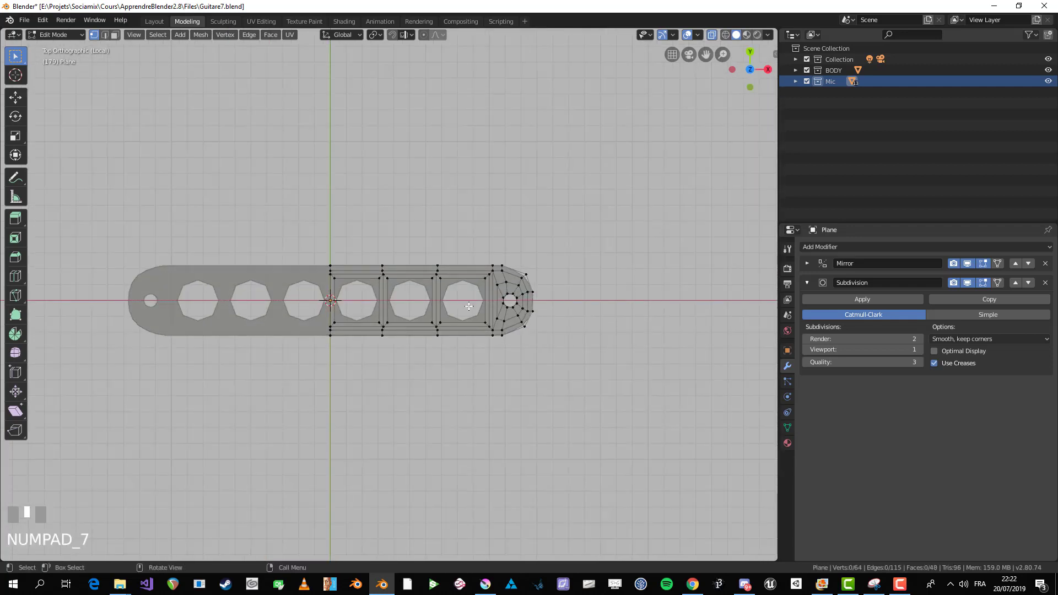
scroll(469, 307, up, 4)
key(alt+z)
scroll(461, 304, up, 3)
shift+middle_drag(322, 295, 438, 297)
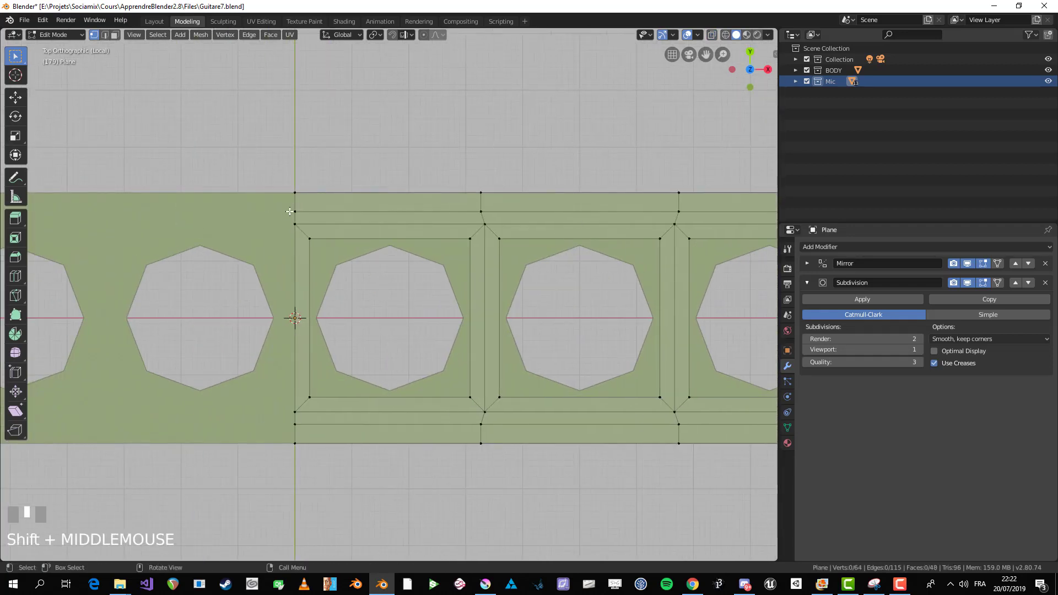
scroll(367, 287, down, 3)
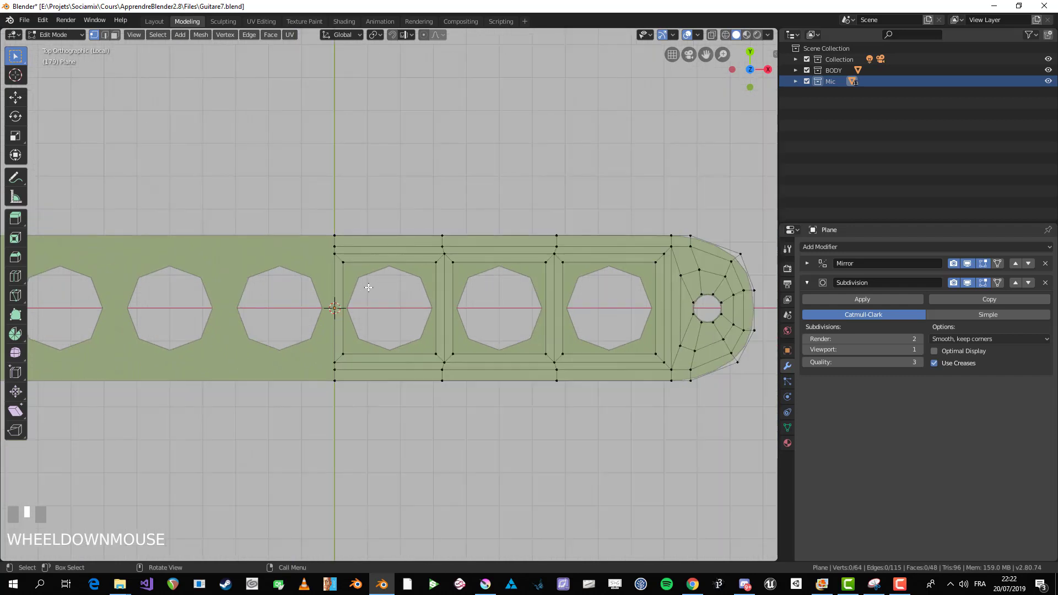
key(ctrl+r)
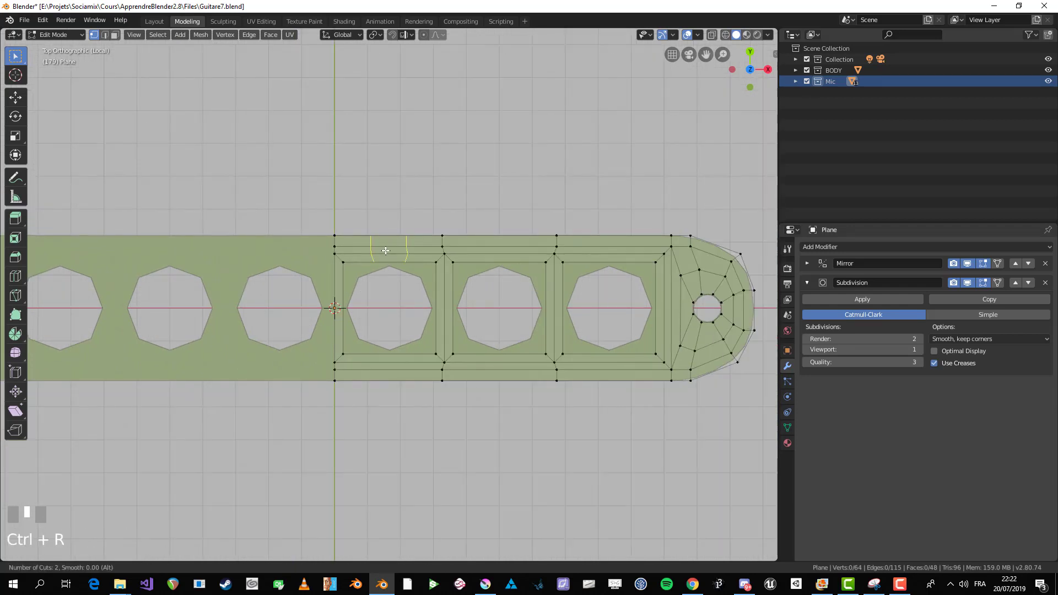
click(386, 250)
right_click(386, 250)
key(s)
key(x)
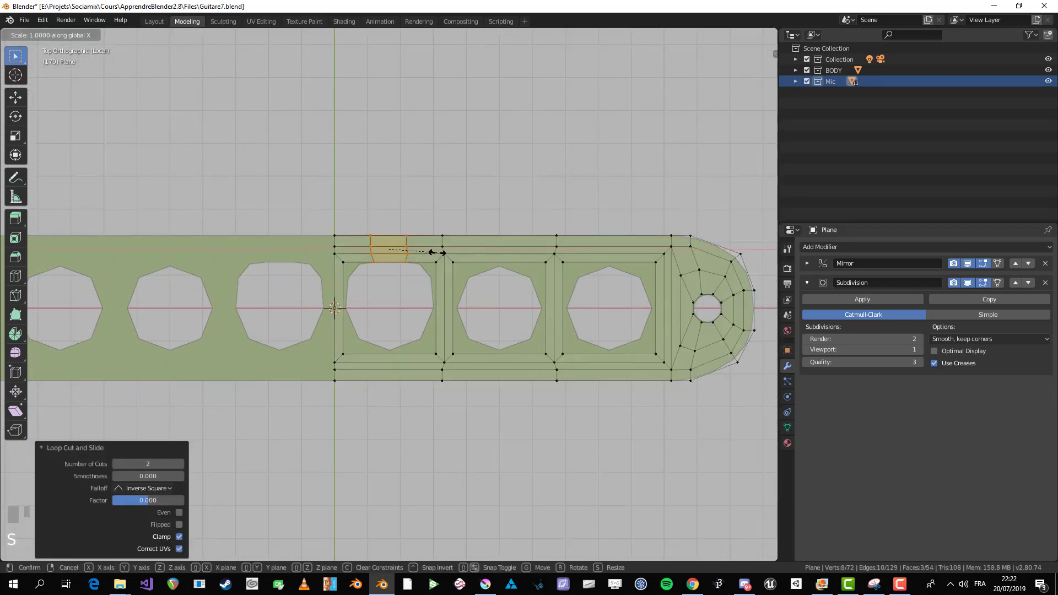
click(517, 250)
key(alt+a)
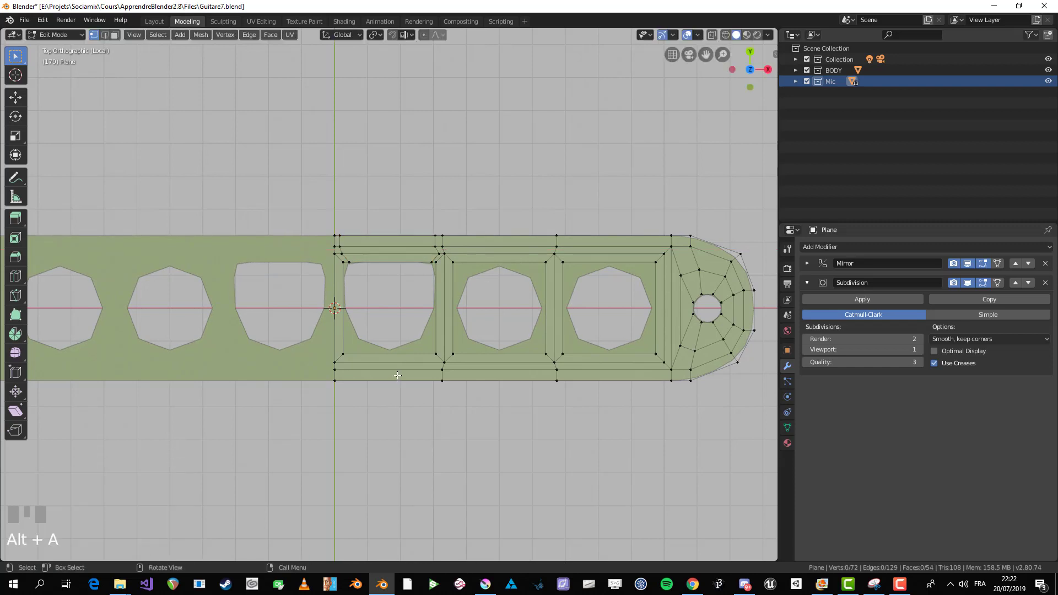
Step: Add two loop cuts across the first opening's lower border and scale them about 2.67 along X
key(ctrl+r)
click(397, 368)
right_click(397, 368)
key(s)
key(x)
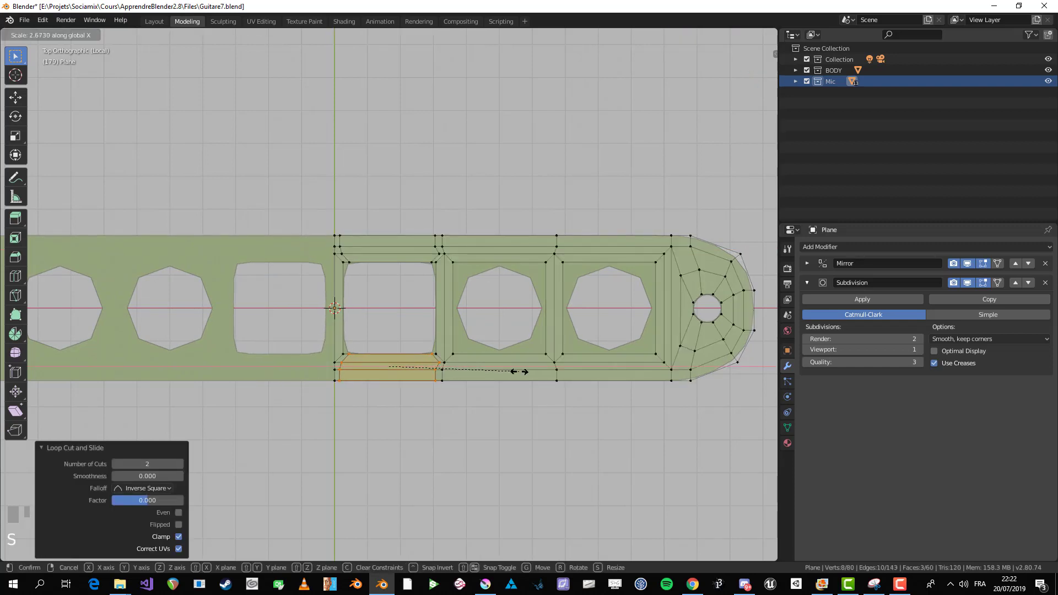
click(518, 372)
key(alt+a)
Step: Add two loop cuts across the second opening's lower border and scale them about 2.69 along X
key(ctrl+r)
click(507, 368)
right_click(507, 368)
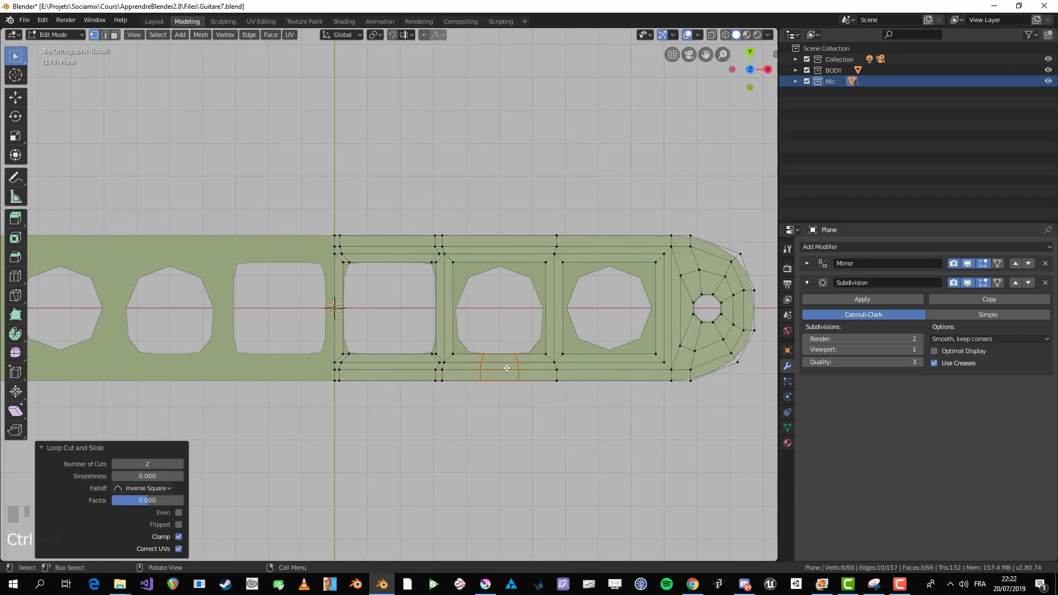
key(s)
key(x)
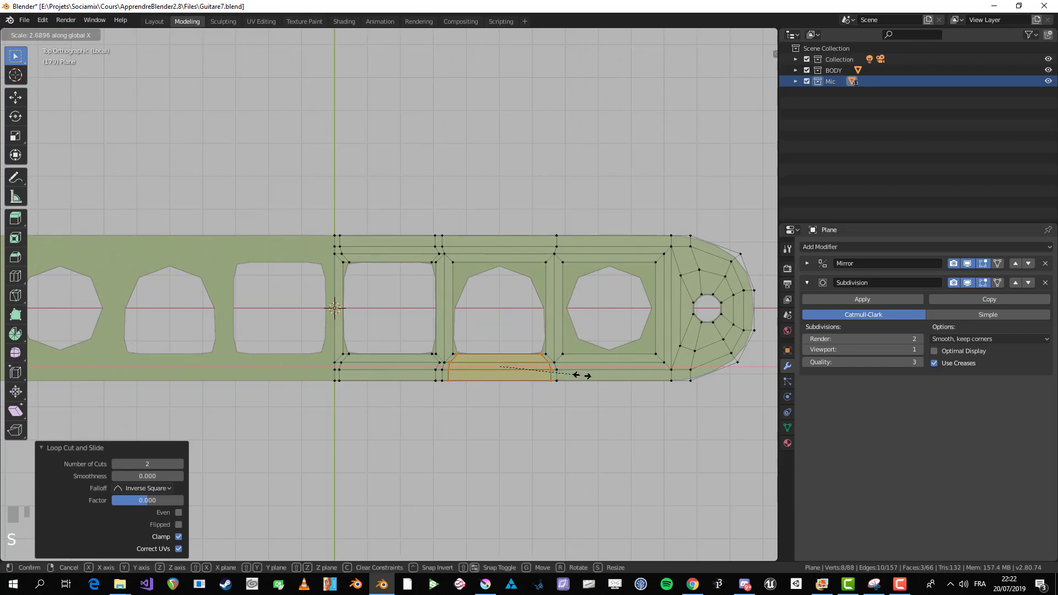
click(582, 375)
key(alt+a)
Step: Add two loop cuts across the second opening's upper border and spread them along X toward its corners
key(ctrl+r)
click(504, 245)
right_click(504, 246)
key(s)
key(x)
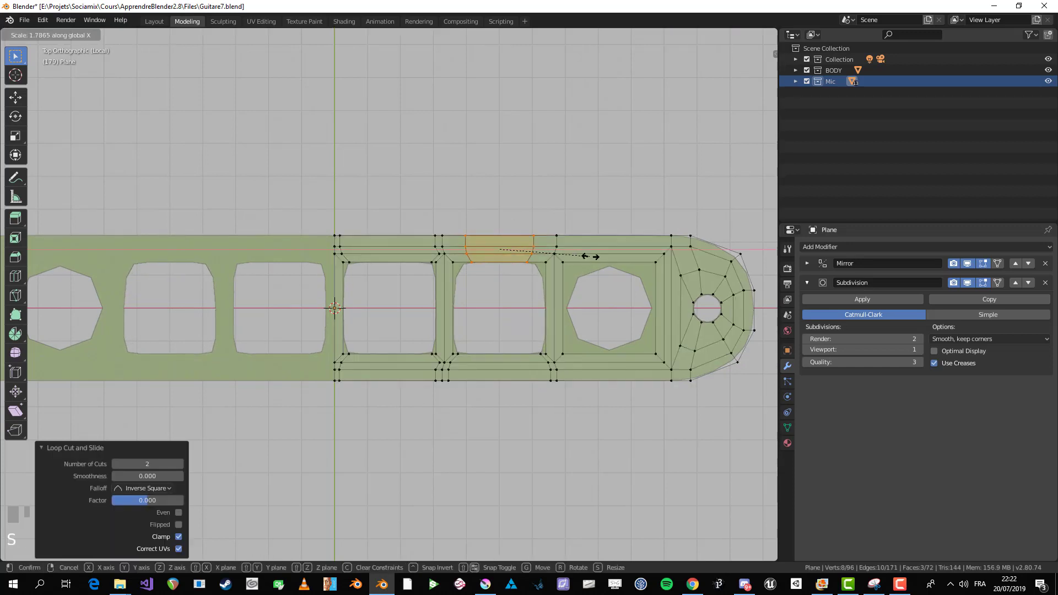
click(628, 263)
key(alt+a)
Step: Add two loop cuts across the third opening's upper border and scale them 2.542 along X
key(ctrl+r)
click(615, 245)
right_click(615, 245)
key(s)
key(x)
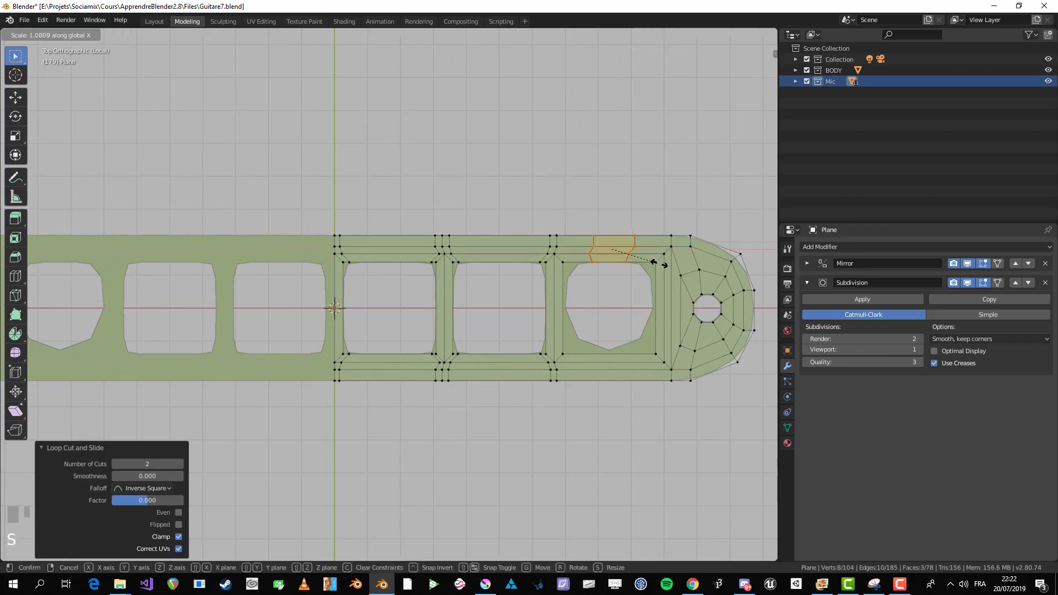
click(726, 273)
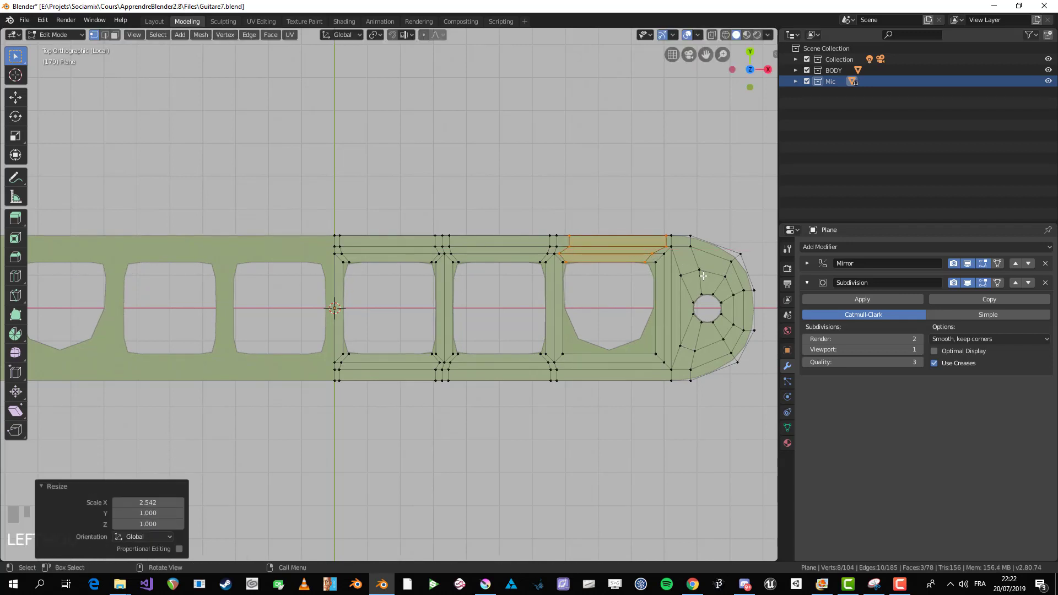
key(alt+a)
Step: Add two loop cuts across the third opening's lower border and scale them about 2.45 along X
key(Tab)
key(Tab)
key(ctrl+r)
click(613, 364)
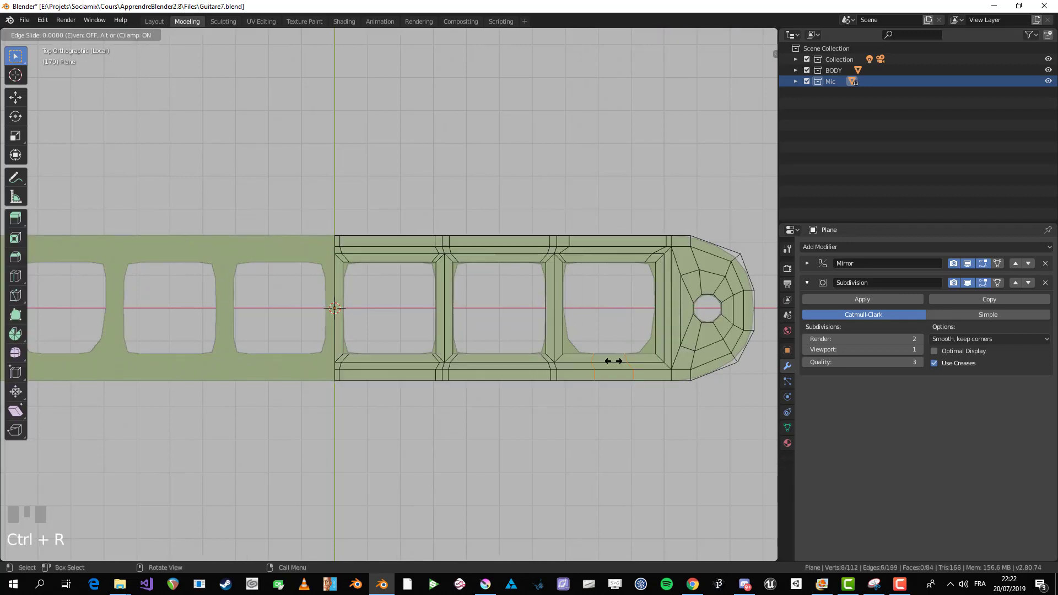
right_click(613, 361)
key(s)
key(x)
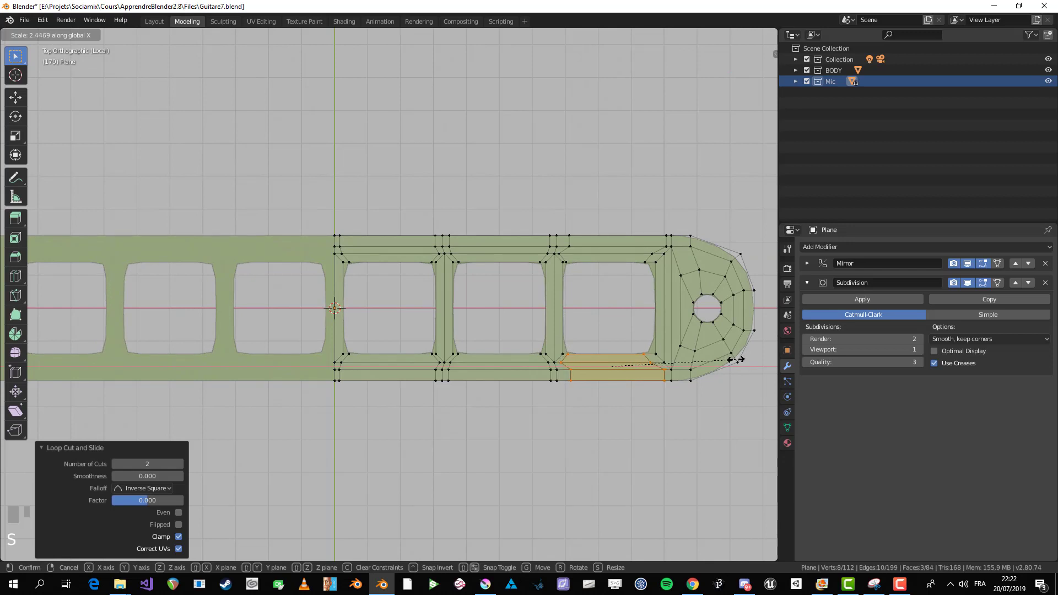
click(736, 359)
key(alt+a)
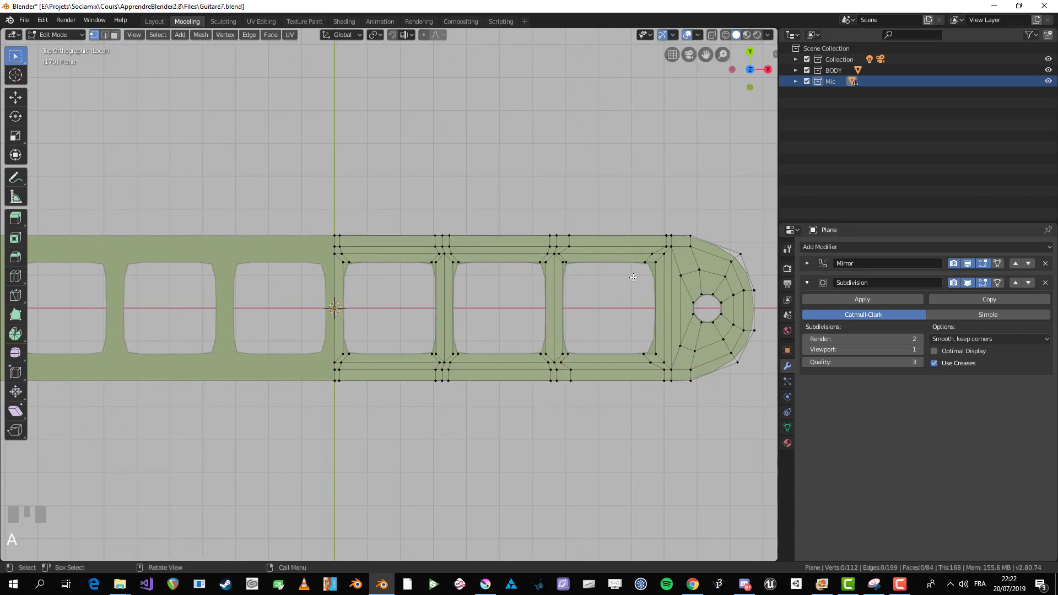
Step: Add two loop cuts across the divider between the first and second openings and spread them along Y toward the corners
key(ctrl+r)
click(449, 275)
key(s)
key(y)
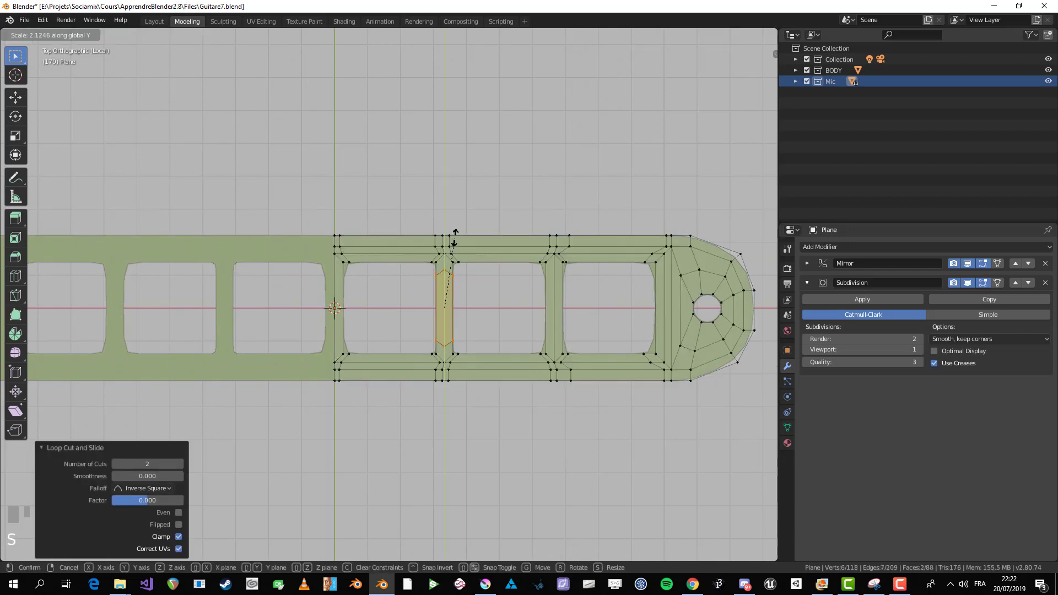
click(455, 221)
key(alt+a)
Step: Add two loop cuts across the central divider at the mirror axis and scale them about 2.61 along Y
key(ctrl+r)
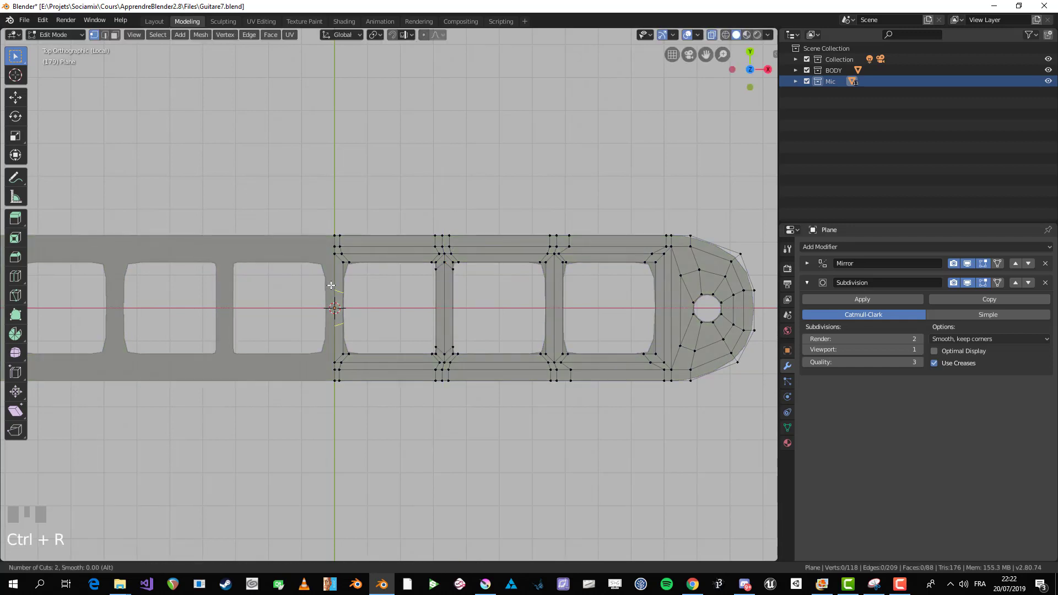
click(333, 292)
key(s)
key(y)
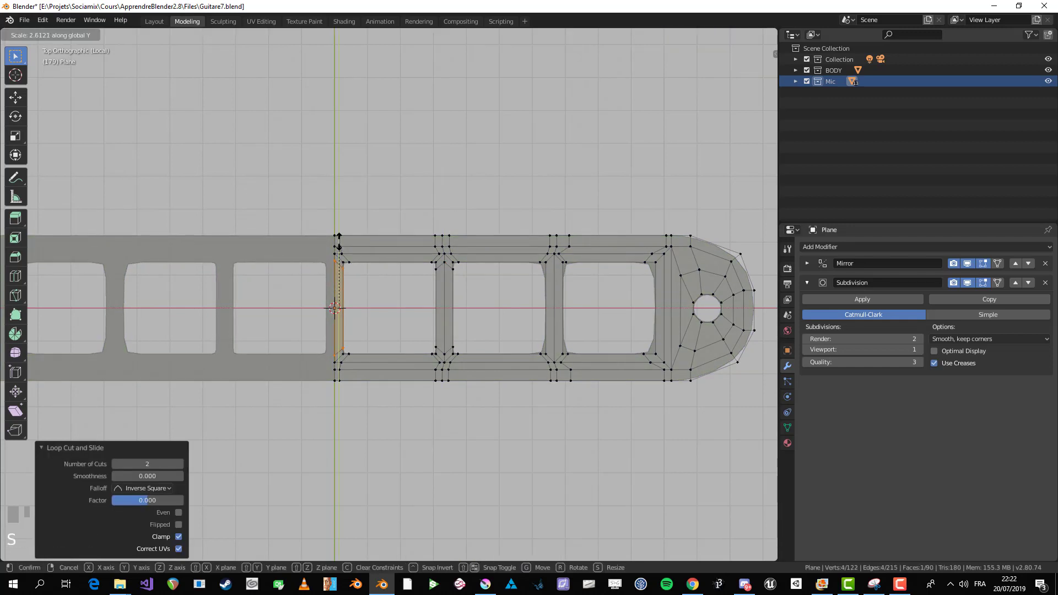
click(339, 242)
key(alt+a)
Step: Add two loop cuts across the divider between the second and third openings and scale them 2.598 along Y
key(ctrl+r)
click(557, 286)
key(s)
key(y)
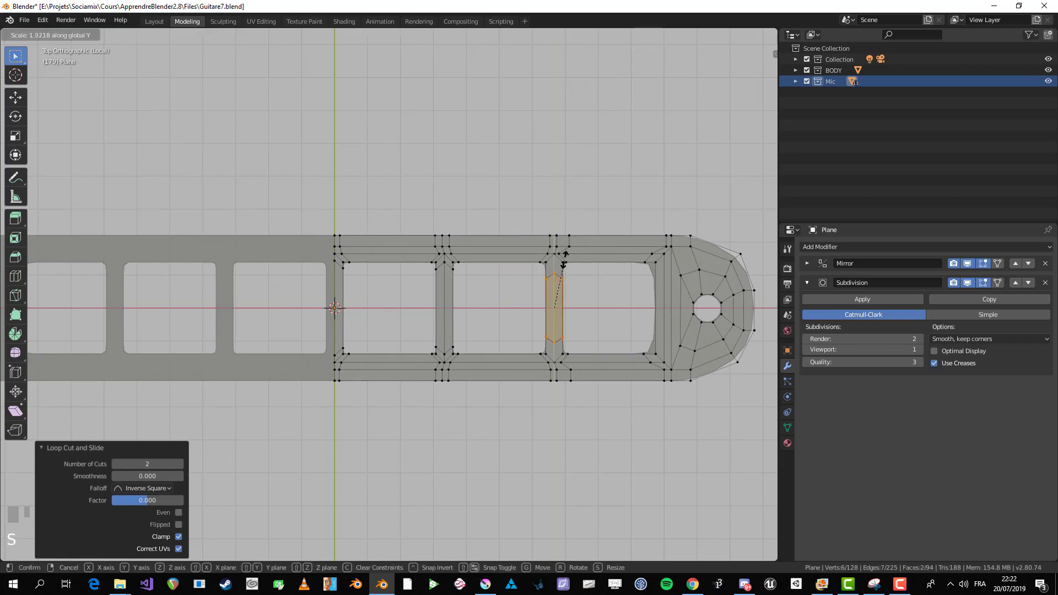
click(567, 237)
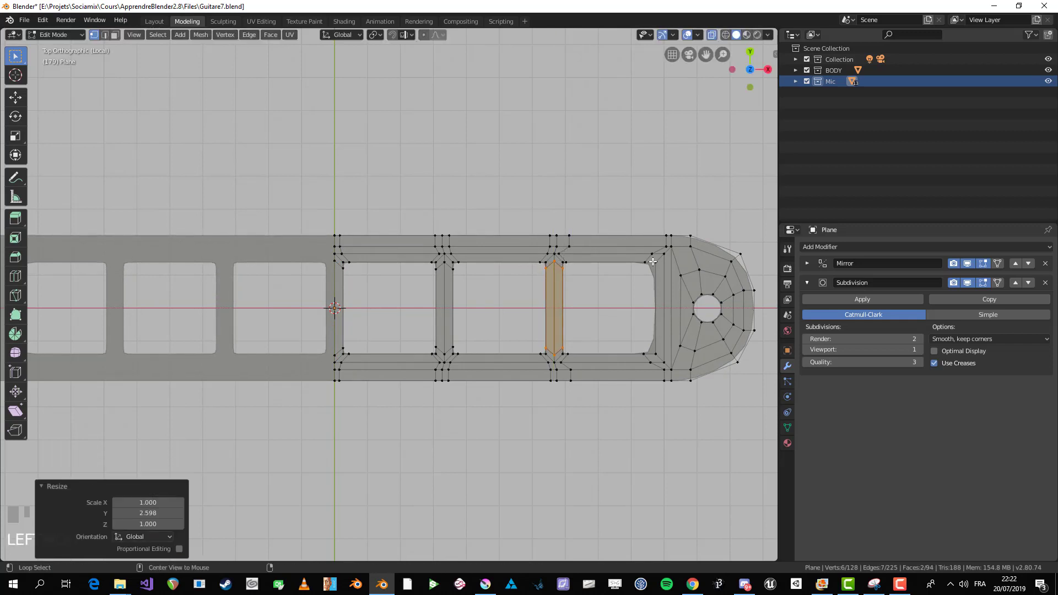
key(alt+a)
Step: Try to add loop cuts across the divider between the third opening and the drilled end
shift+middle_drag(717, 297, 597, 296)
scroll(597, 297, up, 2)
scroll(597, 297, down, 1)
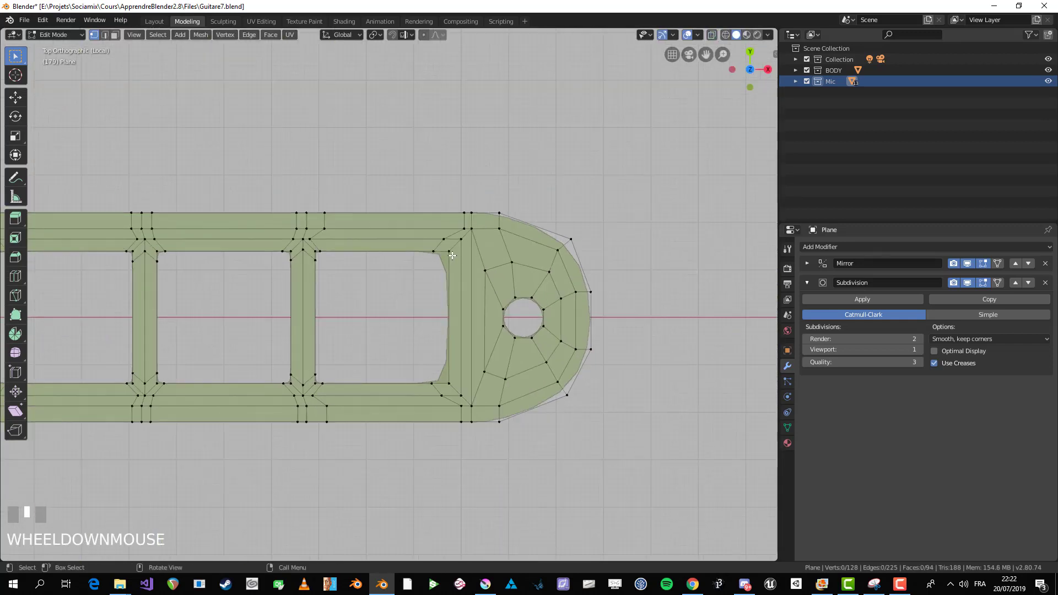
key(ctrl+r)
click(461, 253)
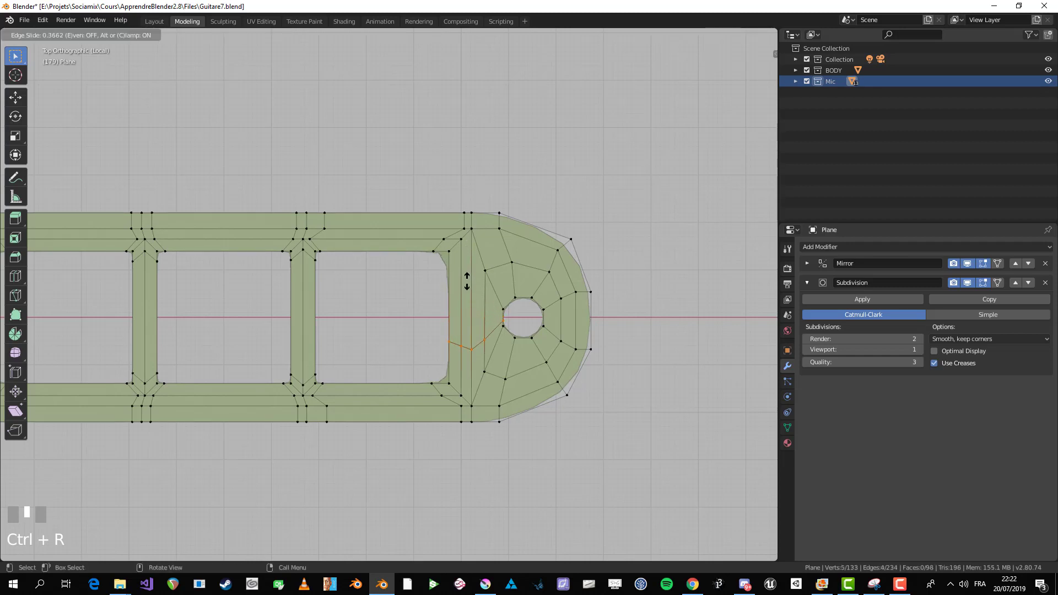
click(464, 312)
key(ctrl+z)
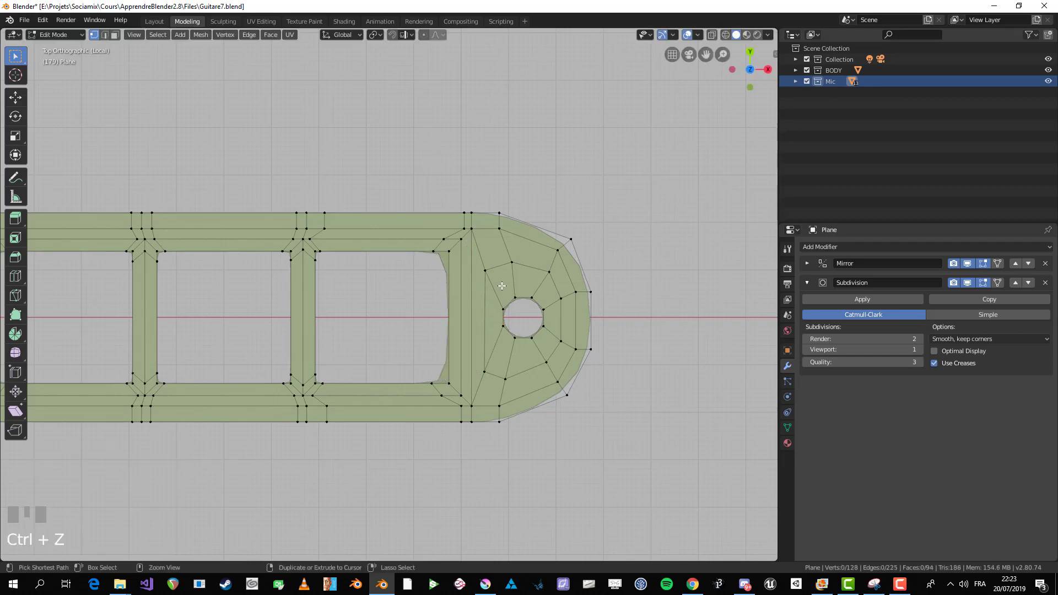
Step: Delete the vertices forming the drilled hole and its surrounding ring in the rounded end
key(b)
drag(560, 375, 560, 375)
key(x)
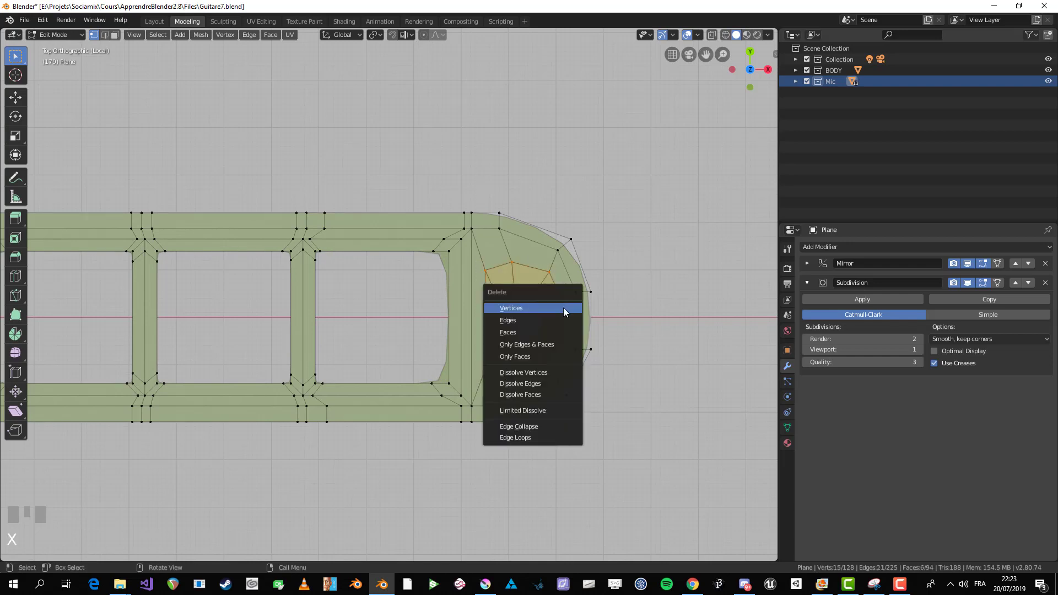
click(565, 312)
click(511, 376)
key(x)
click(511, 375)
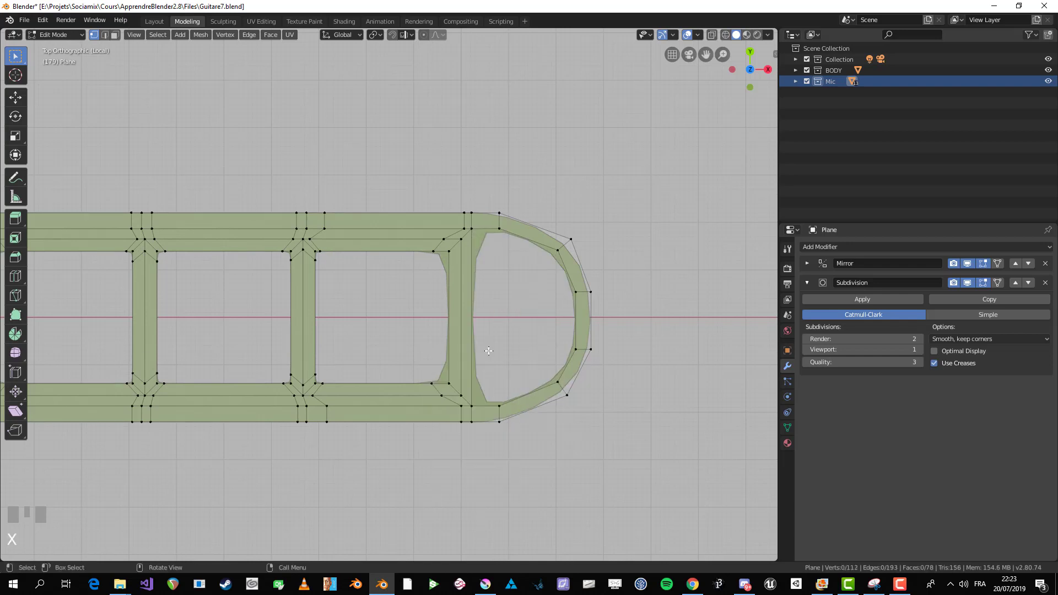
Step: Add two loop cuts across the divider beside the rounded end and spread them along Y toward the third opening's corners
key(ctrl+r)
scroll(452, 290, up, 1)
click(453, 290)
click(453, 289)
key(s)
key(y)
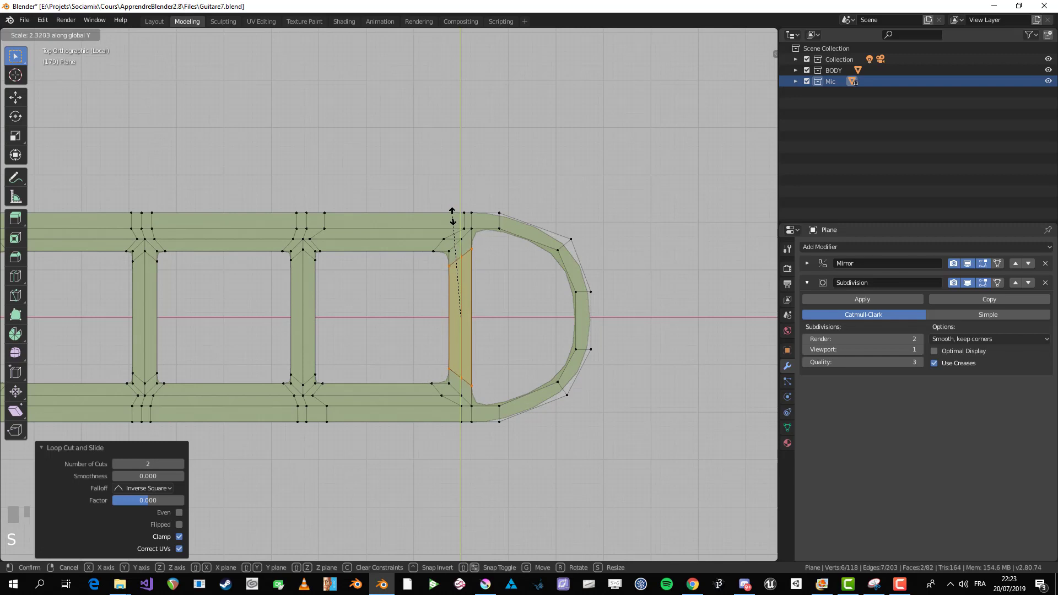
click(454, 207)
key(alt+a)
Step: Select the edge loop around the open rounded end and close it with Grid Fill
alt+click(473, 279)
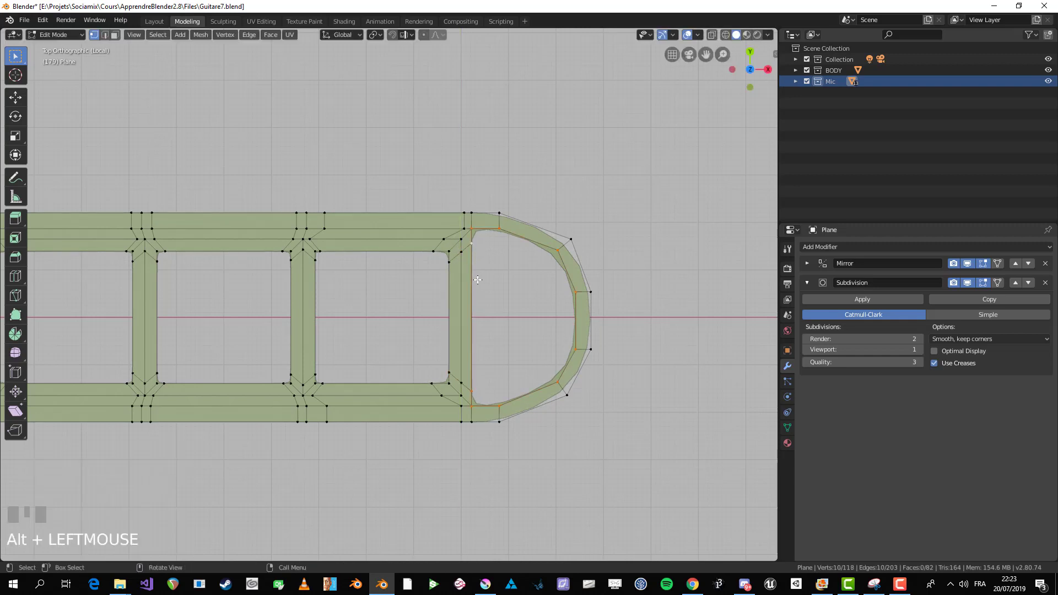
scroll(474, 279, up, 1)
shift+middle_drag(529, 292, 484, 291)
scroll(507, 278, up, 1)
key(ctrl+f)
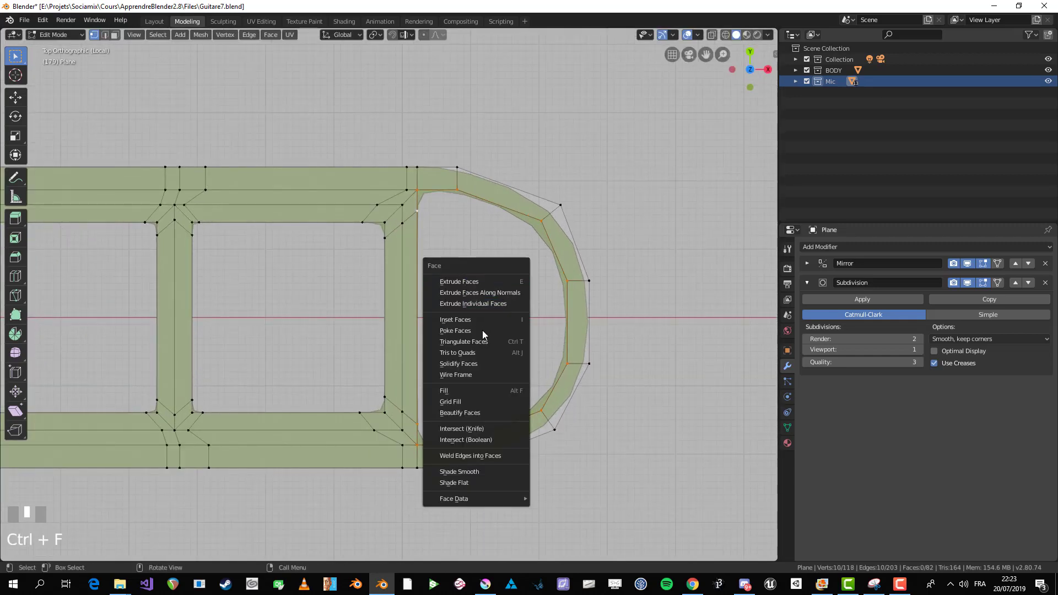
click(471, 402)
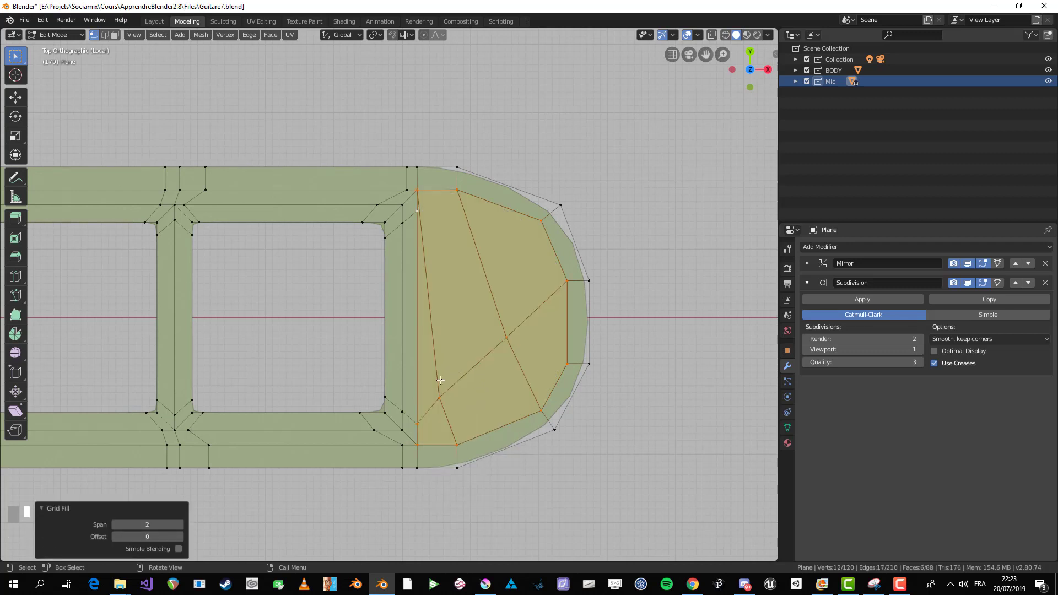
Step: Adjust the rounded end's Grid Fill to a span of 2 and an offset of 2
click(179, 537)
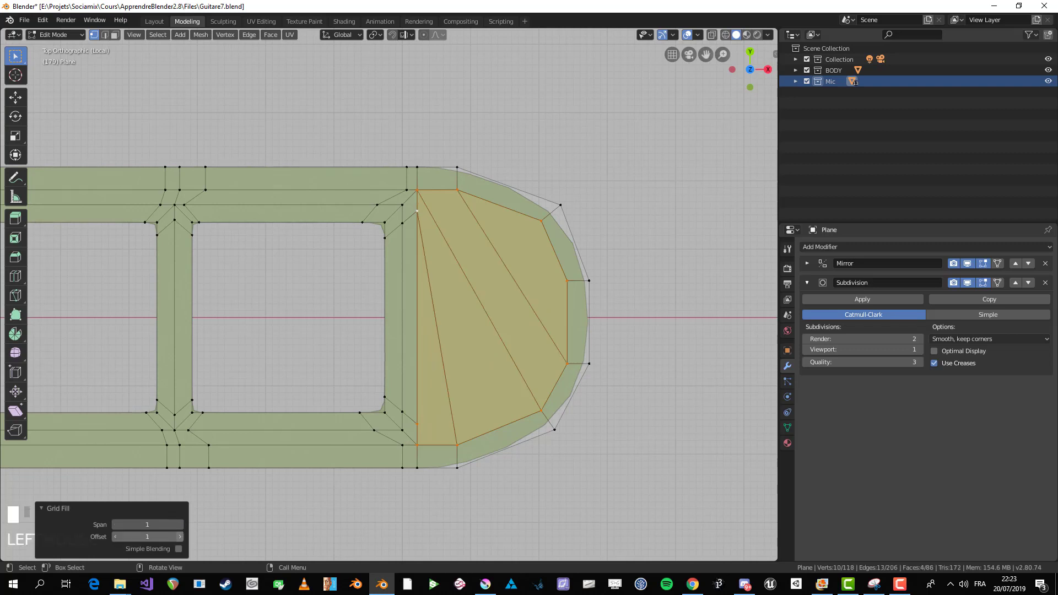
click(180, 537)
click(180, 537)
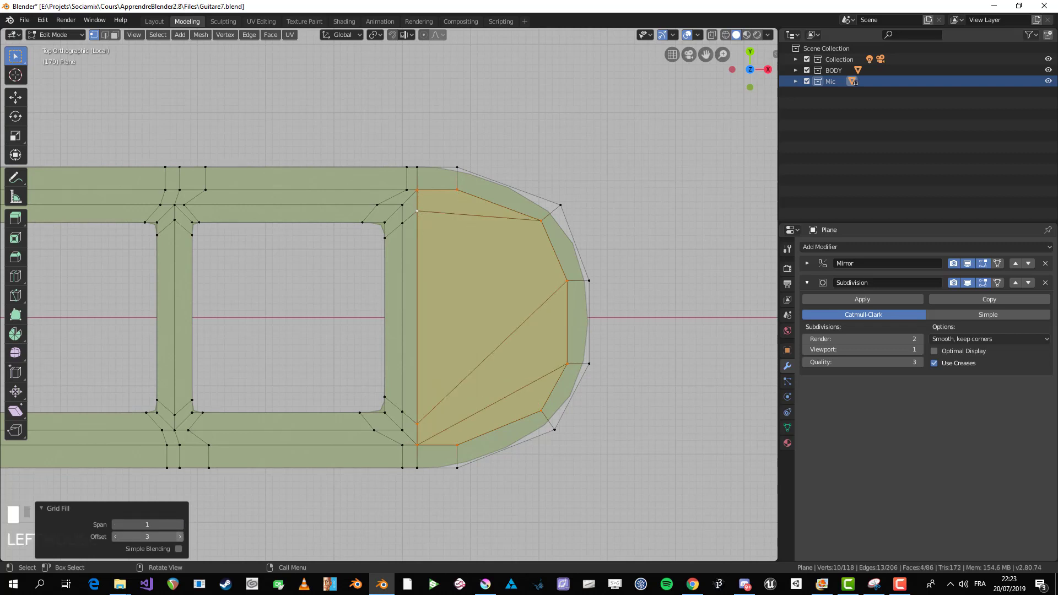
click(115, 537)
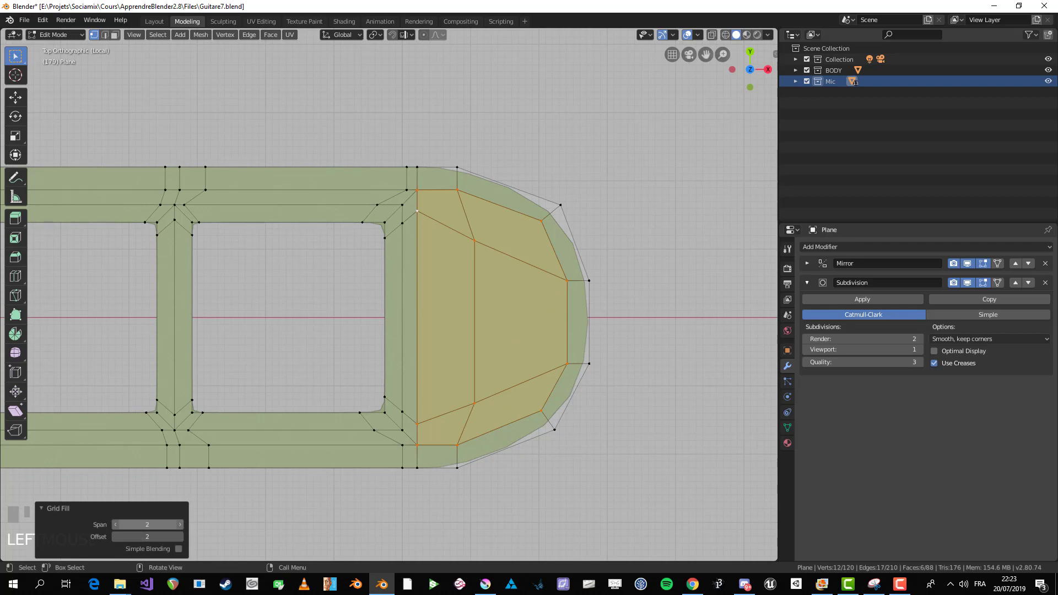
Step: Examine the rounded end's Grid Fill result in Edit Mode and in Object Mode
drag(147, 524, 165, 524)
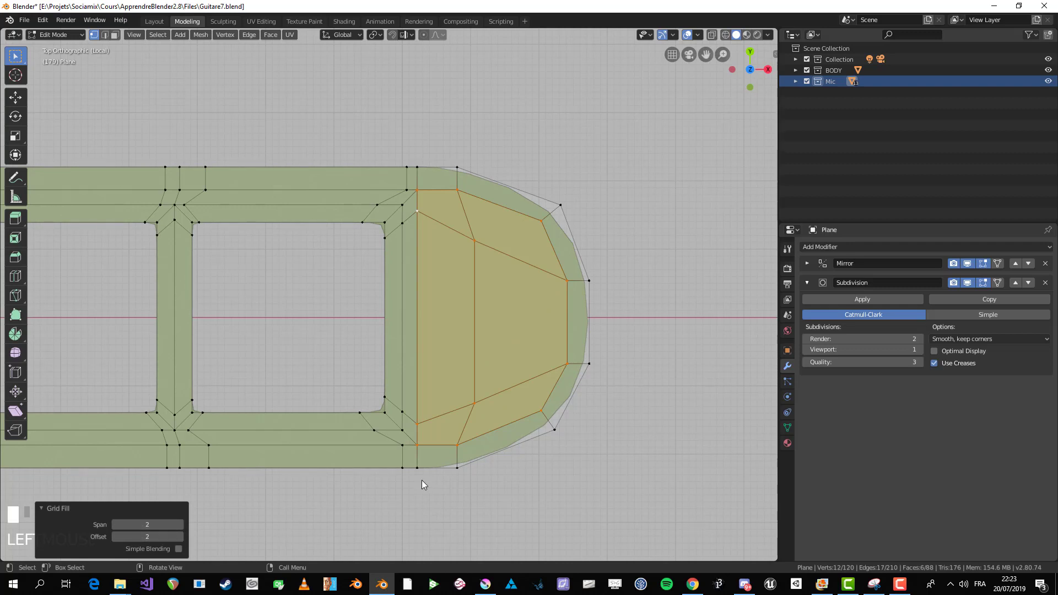
click(435, 286)
scroll(435, 295, down, 2)
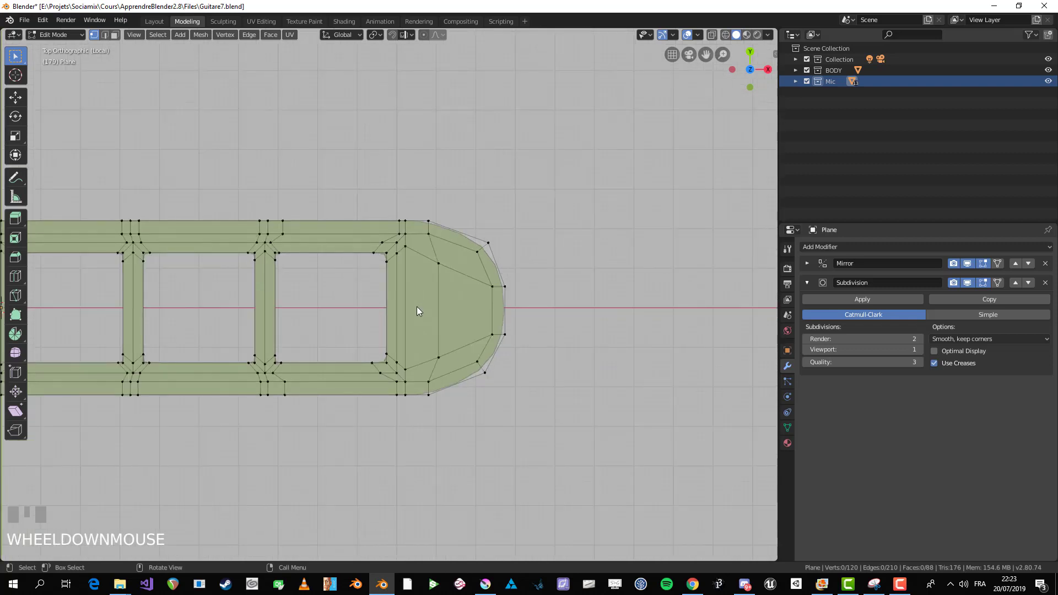
scroll(425, 305, up, 1)
key(alt+a)
key(Tab)
scroll(418, 286, down, 3)
key(Tab)
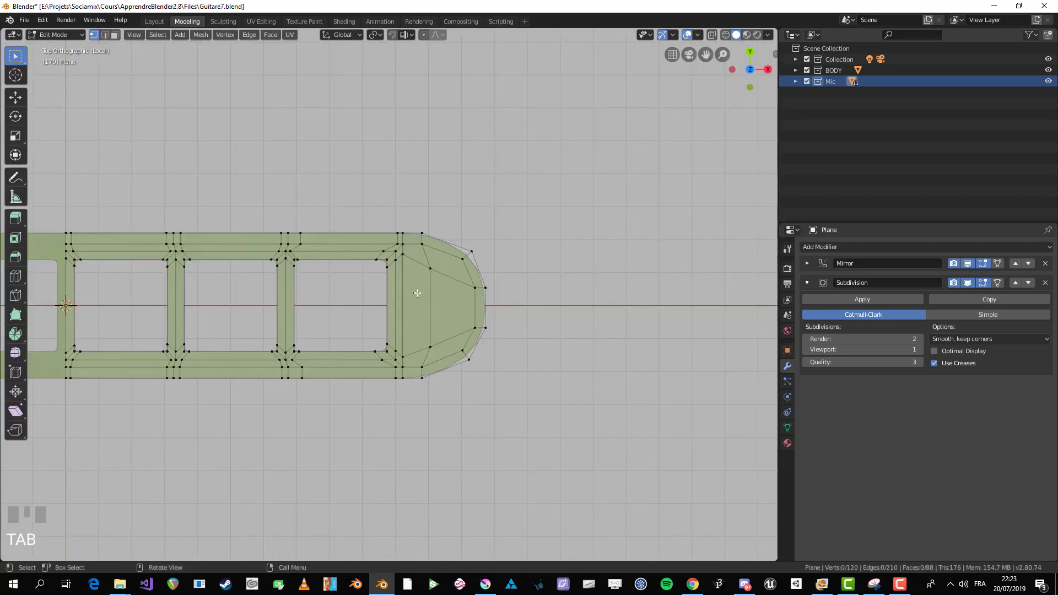
Step: Scale the two Grid Fill vertices beside the third opening closer together along Y, roughly level with the opening's corners
scroll(418, 290, up, 3)
click(412, 223)
shift+click(413, 393)
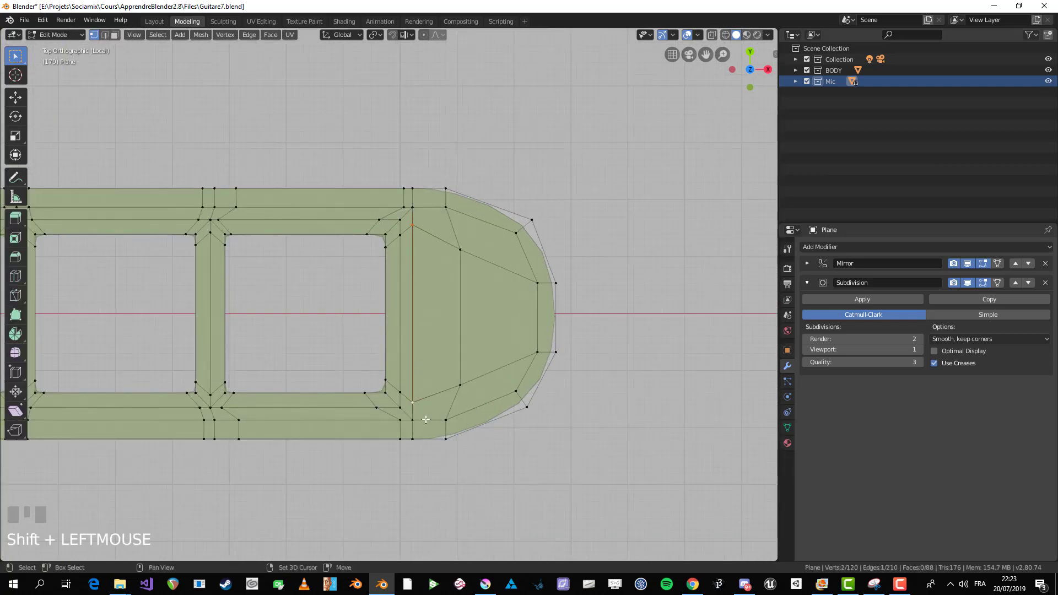
key(s)
key(y)
click(430, 410)
key(alt+a)
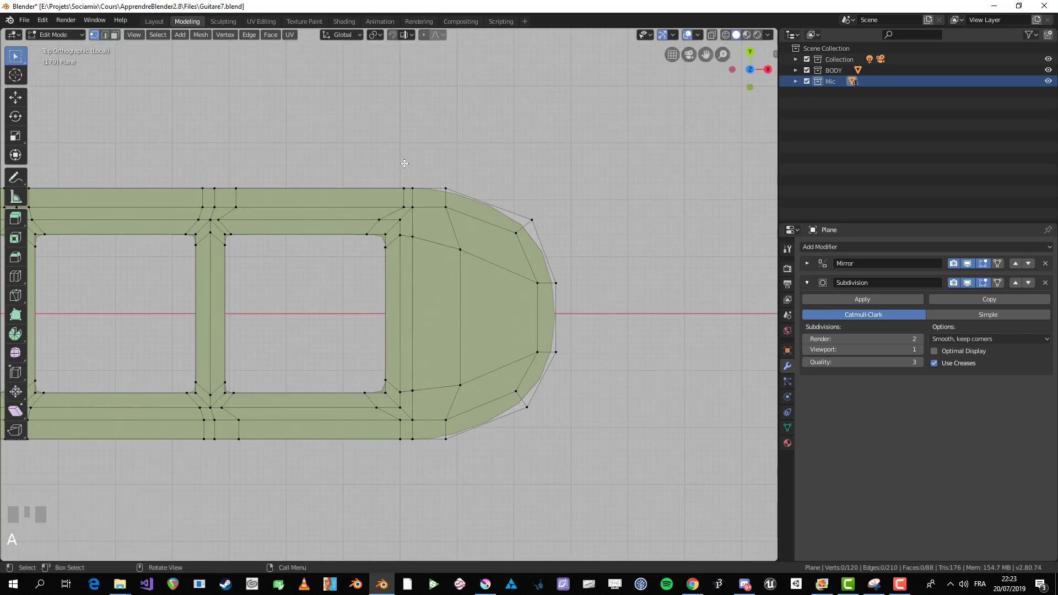
scroll(410, 145, up, 3)
shift+middle_drag(411, 145, 490, 236)
click(489, 235)
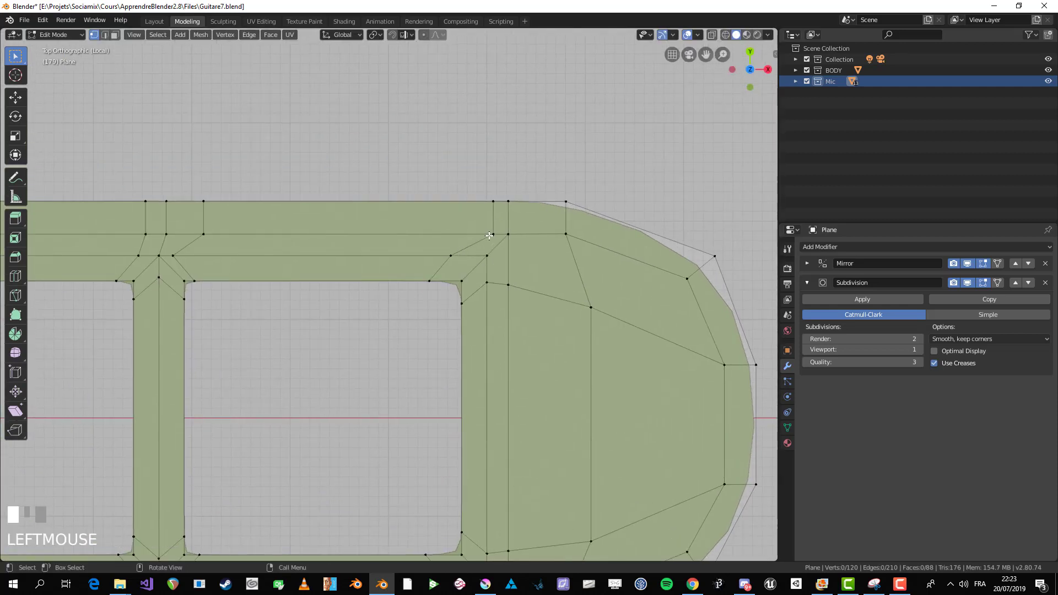
alt+click(443, 261)
scroll(467, 271, down, 2)
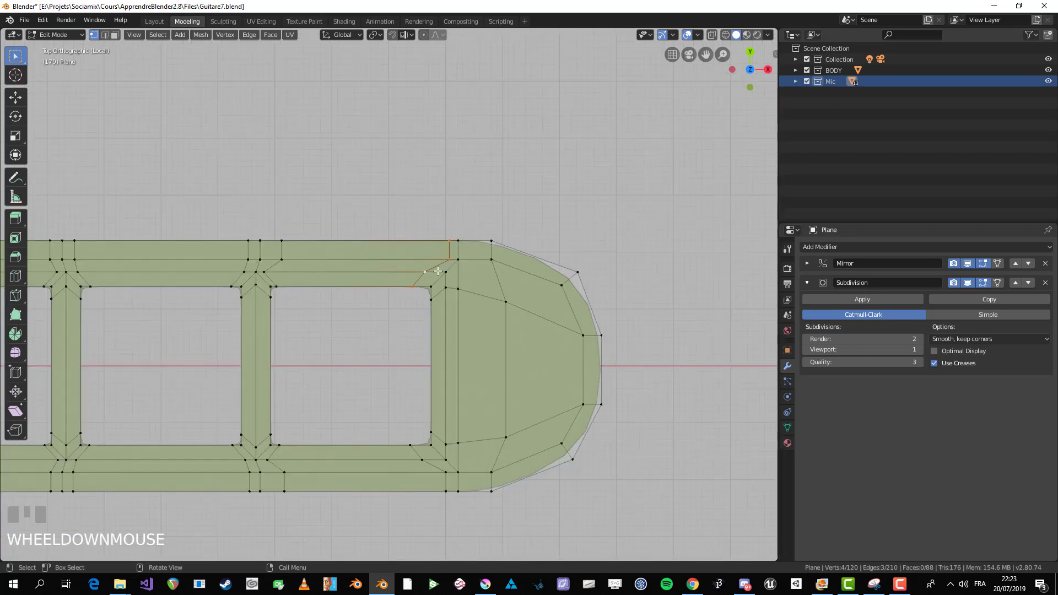
scroll(439, 270, up, 1)
click(439, 262)
shift+click(475, 241)
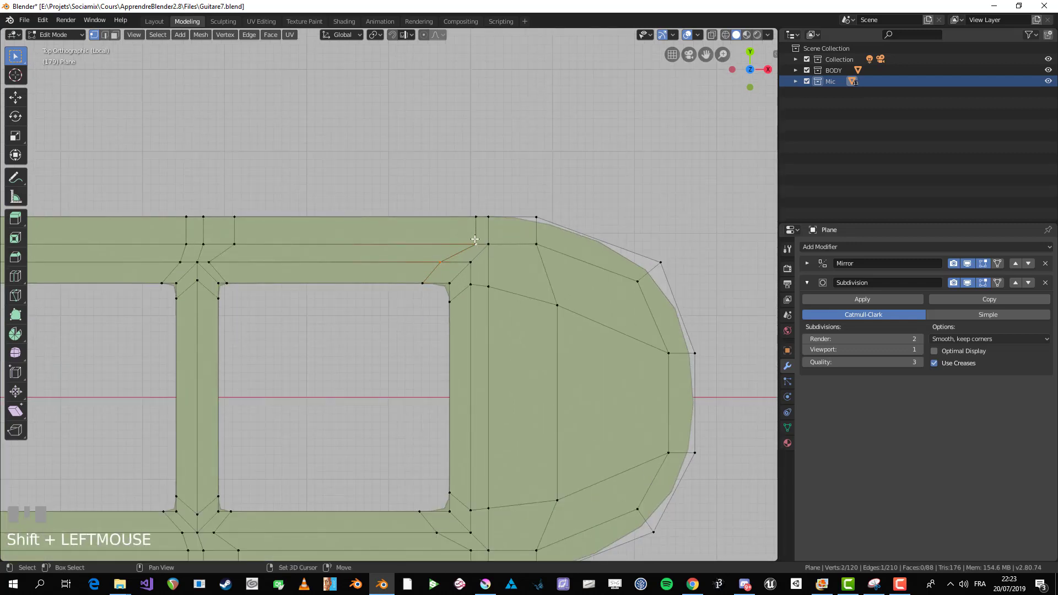
Step: Straighten the upper rail's edge loop on the third-opening side of the second divider by scaling it to 0 along X
click(208, 261)
shift+middle_drag(208, 261, 412, 273)
key(alt+a)
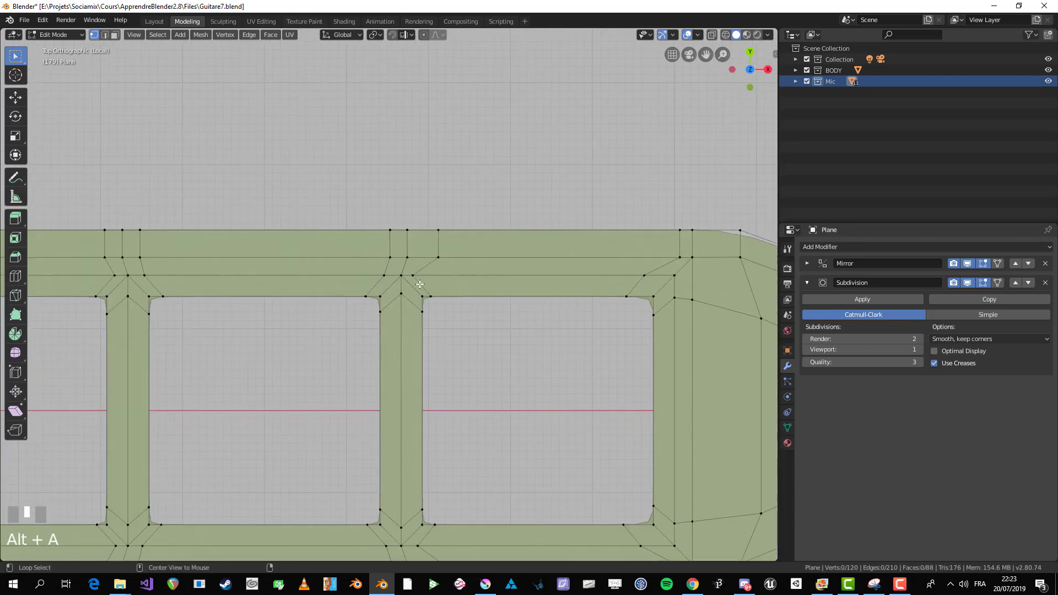
alt+click(432, 282)
key(s)
key(x)
key(0)
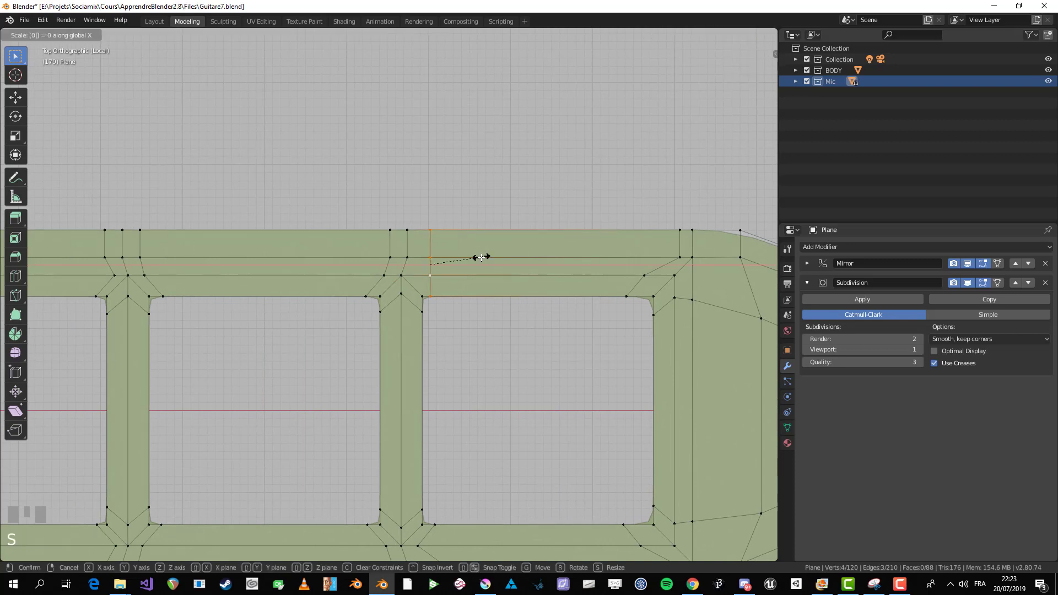
click(481, 256)
Step: Flatten the upper rail's loop on the second-opening side of that divider with X scale 0 and shift it along X away from the divider
key(a)
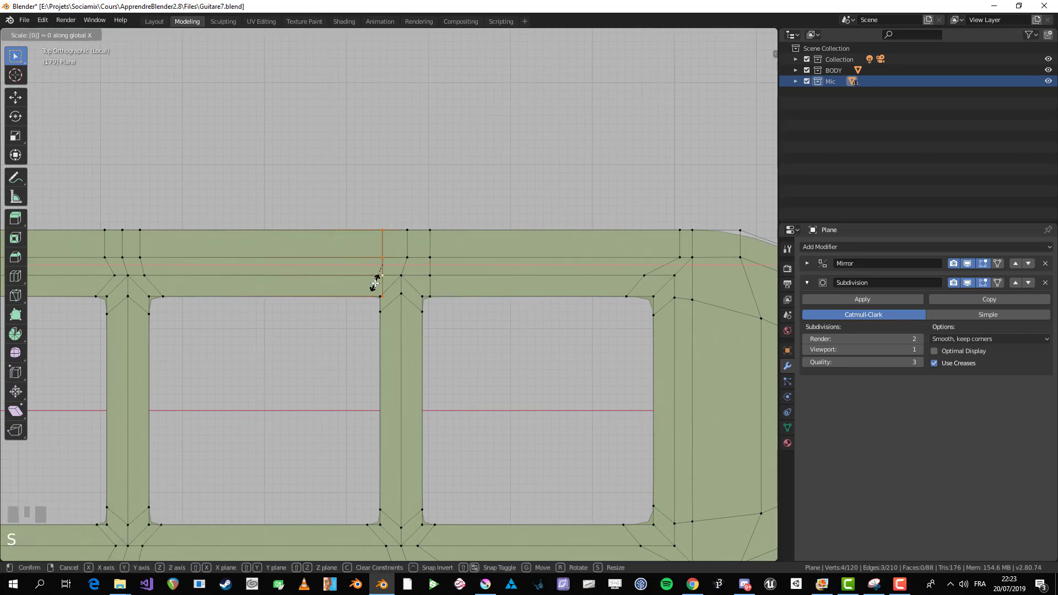
click(418, 272)
key(g)
key(x)
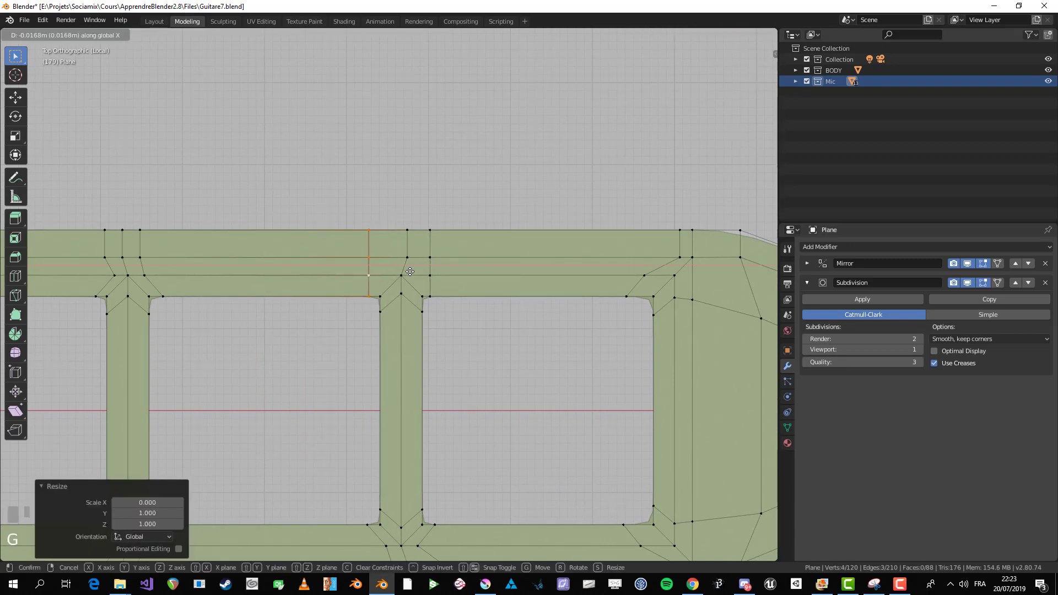
click(413, 272)
shift+middle_drag(466, 278, 395, 289)
key(alt+a)
key(b)
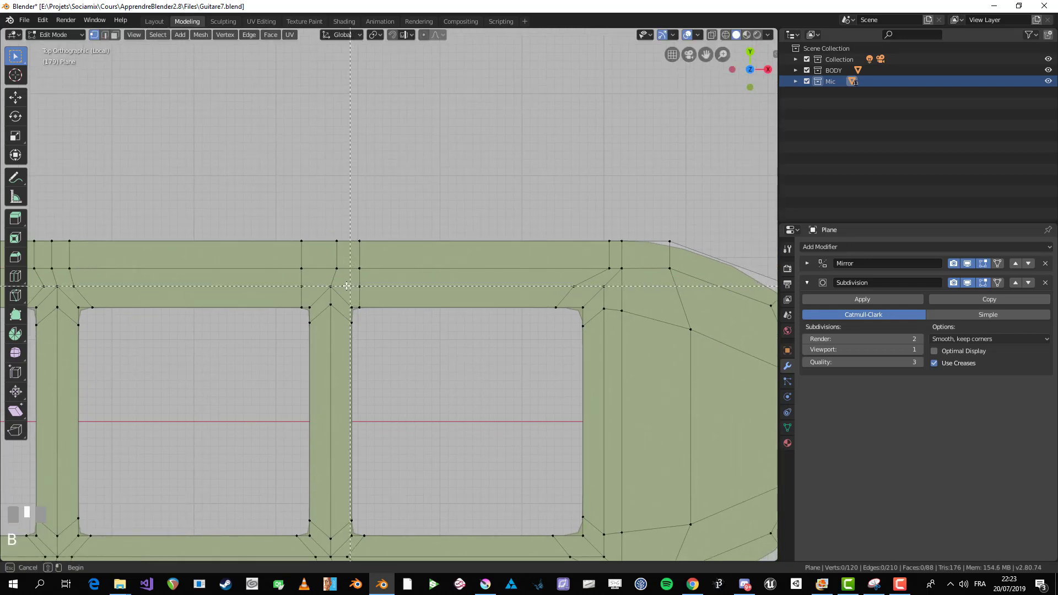
drag(311, 219, 319, 227)
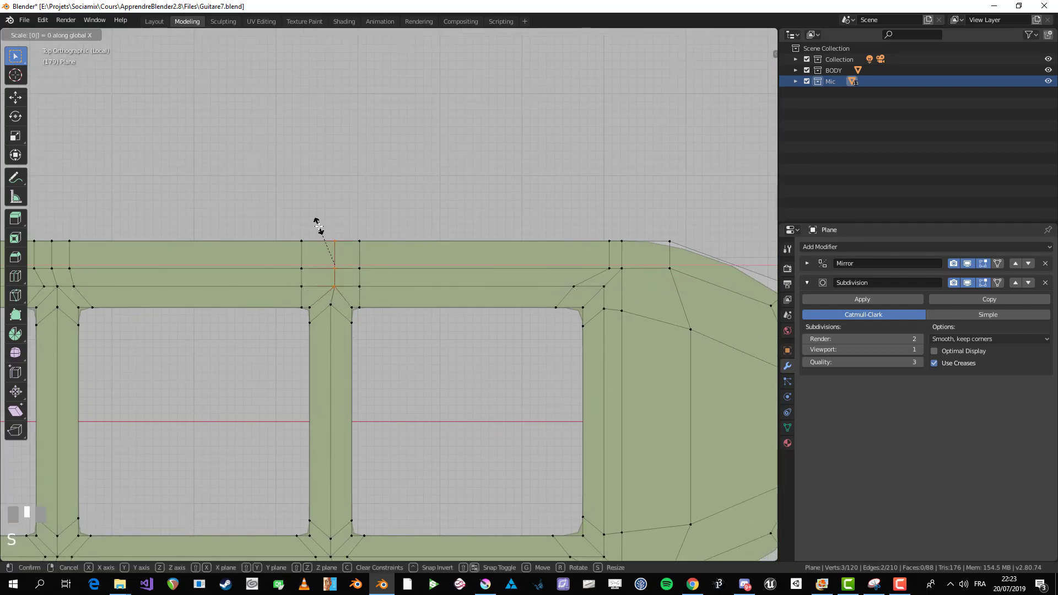
right_click(319, 226)
Step: Align the divider's whole centre line through both rails with X scale 0 and move it along X to the divider's middle
scroll(323, 364, down, 2)
shift+middle_drag(341, 450, 364, 382)
scroll(365, 383, up, 2)
alt+click(365, 384)
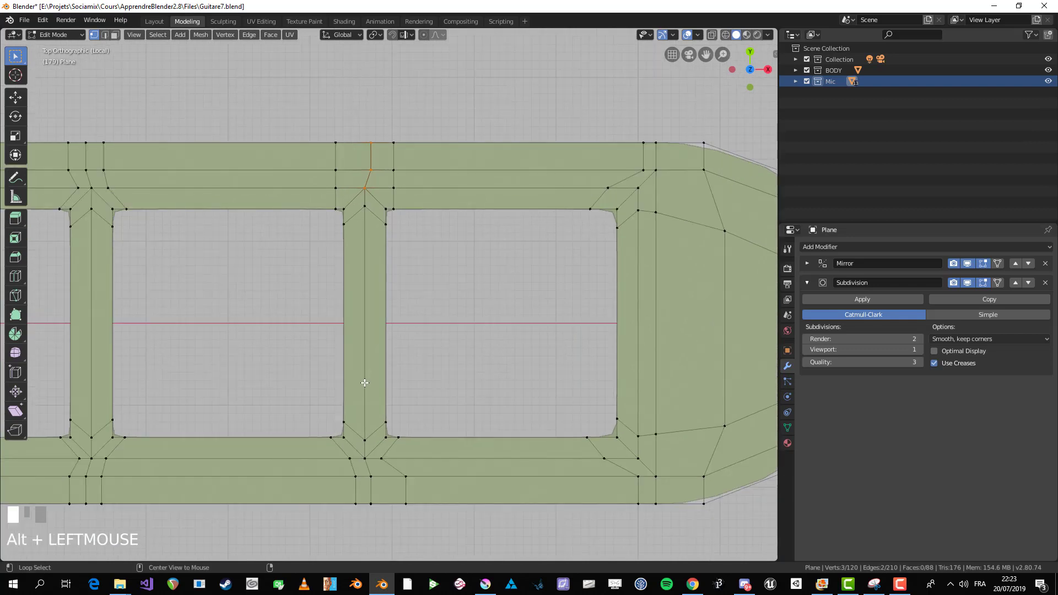
alt+shift+click(370, 486)
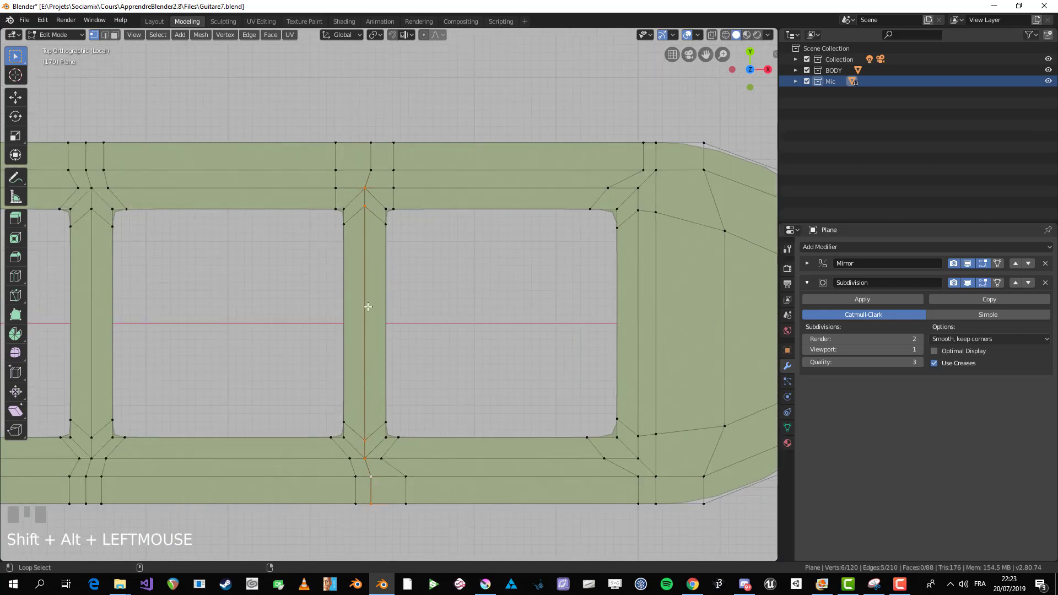
key(s)
key(x)
key(0)
click(373, 173)
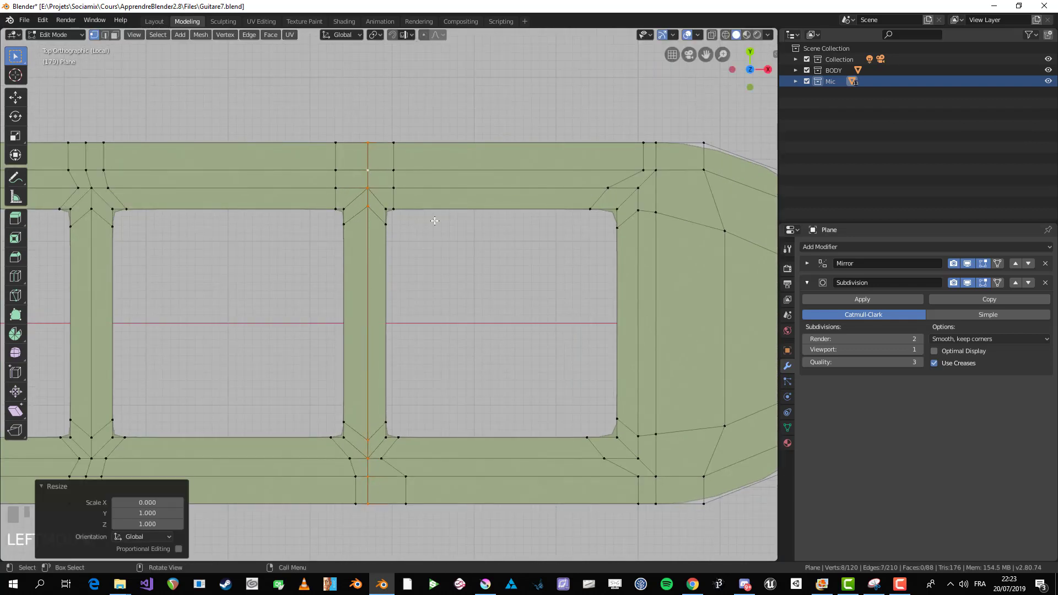
key(g)
click(451, 234)
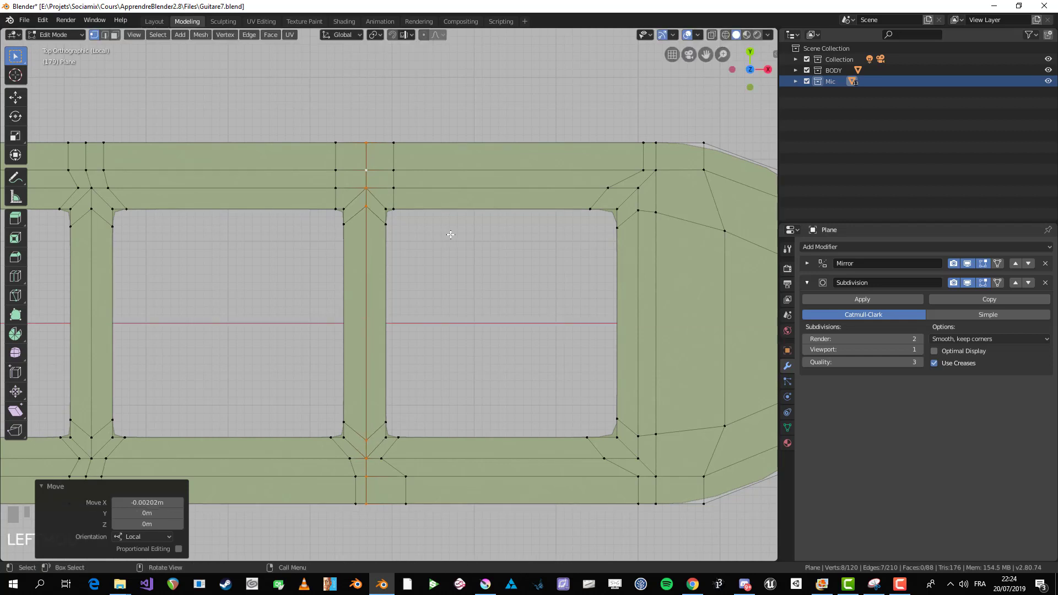
click(365, 207)
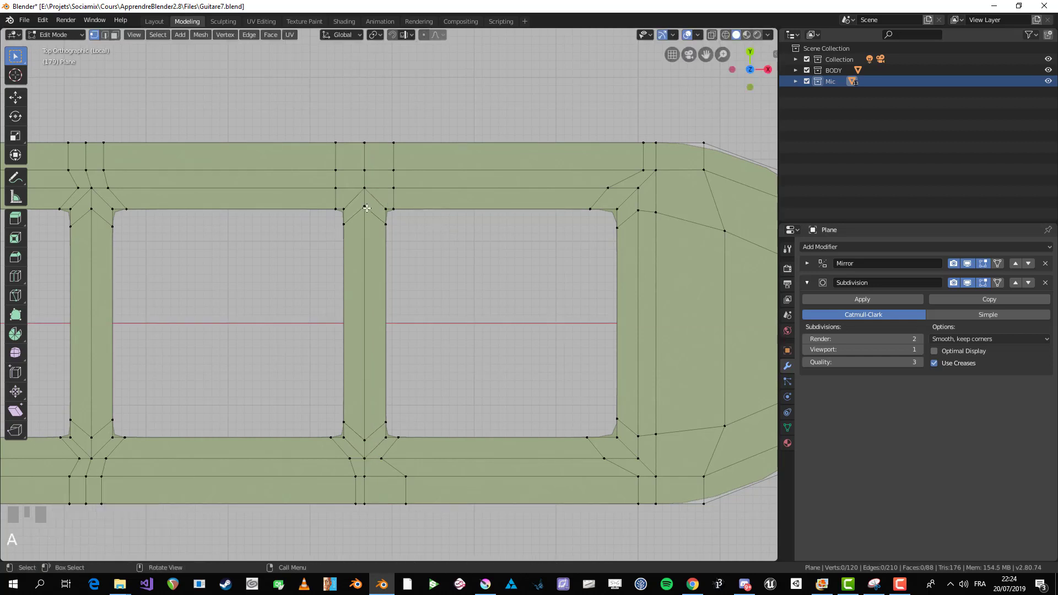
Step: Level the cross edges at the divider's upper end with Y scale 0 and check the smoothed shape in Object Mode
alt+click(376, 215)
key(s)
key(y)
key(0)
key(Return)
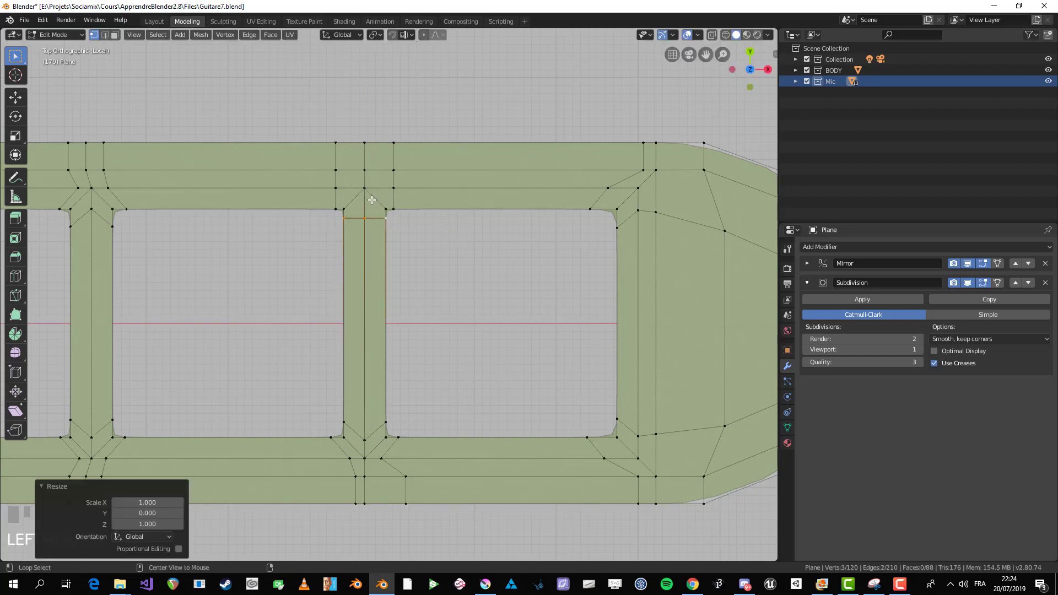
click(372, 200)
key(Tab)
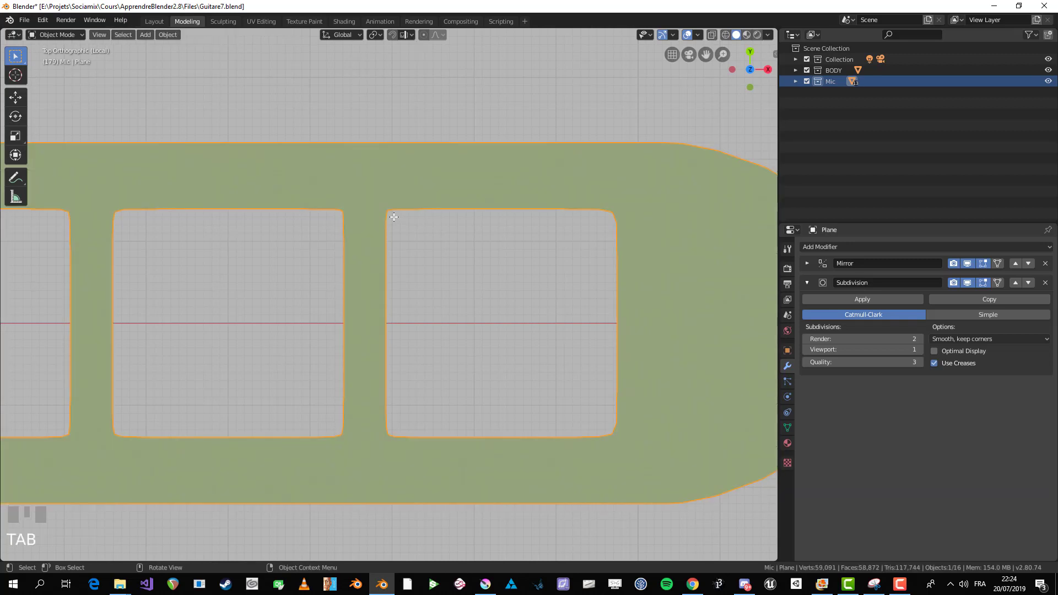
key(Tab)
Step: Flatten the lower rail's loop on the second-opening side of the divider with X scale 0 and move it along X away from the divider
shift+middle_drag(316, 475, 332, 413)
alt+click(372, 425)
key(s)
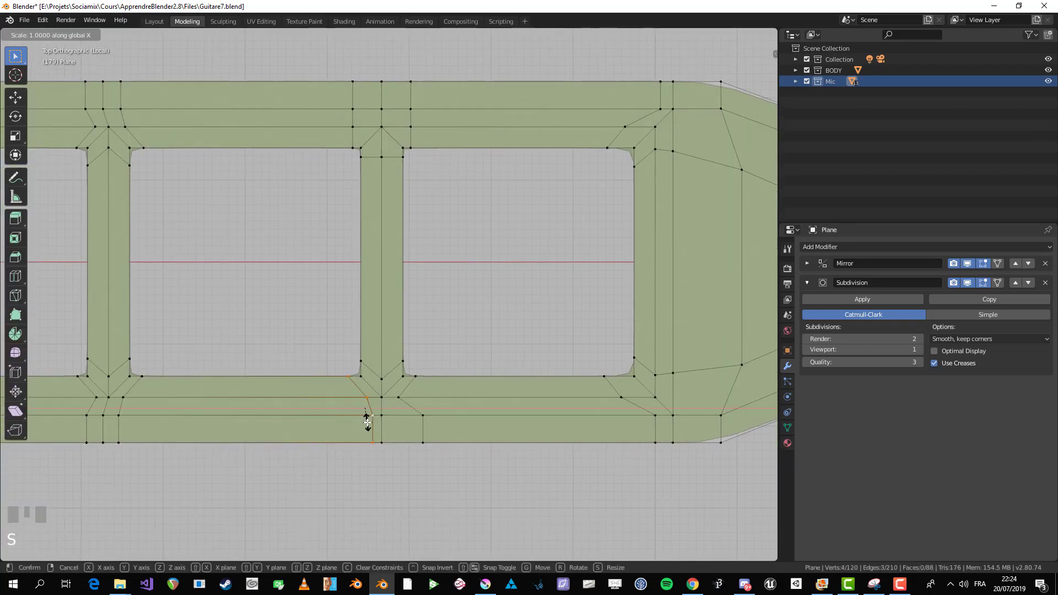
key(x)
key(0)
key(Return)
key(g)
key(x)
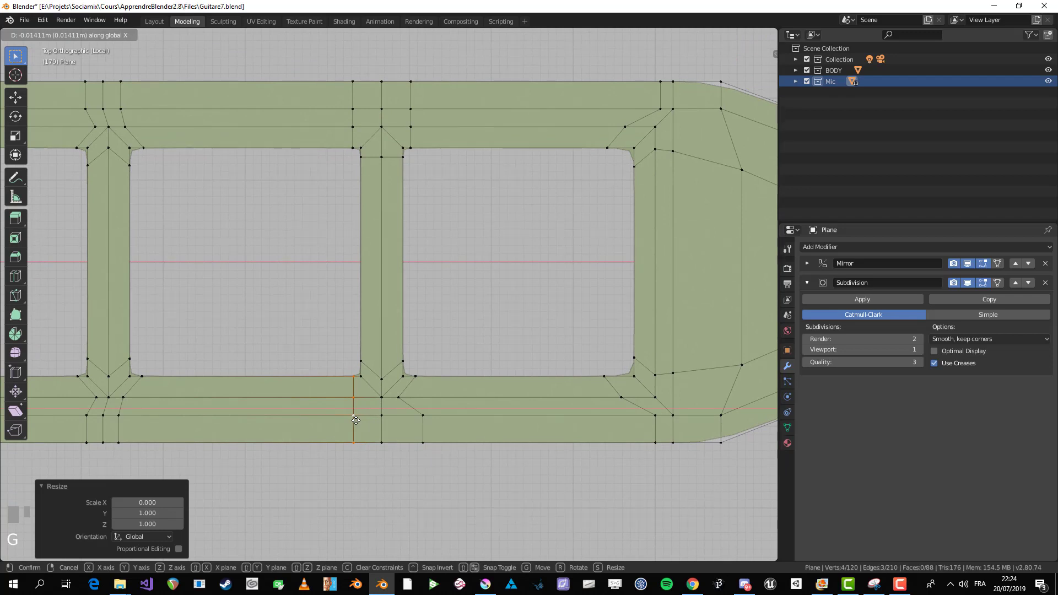
click(356, 421)
Step: Straighten the lower rail's edge loop on the third-opening side of the divider by scaling it to 0 along X
key(alt+a)
alt+click(406, 415)
key(g)
right_click(408, 412)
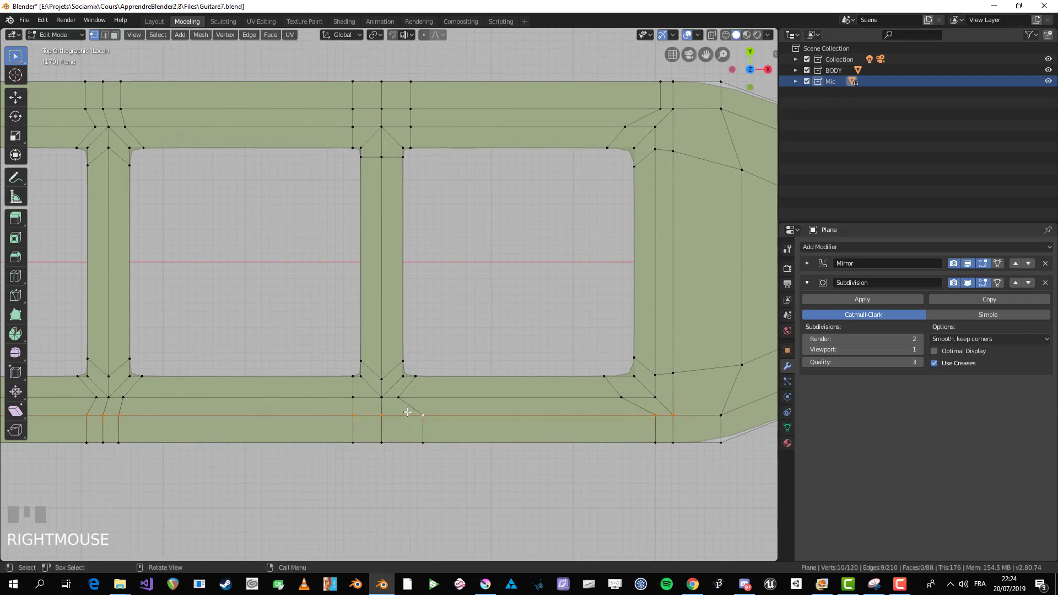
alt+click(412, 406)
key(s)
key(x)
key(0)
click(496, 430)
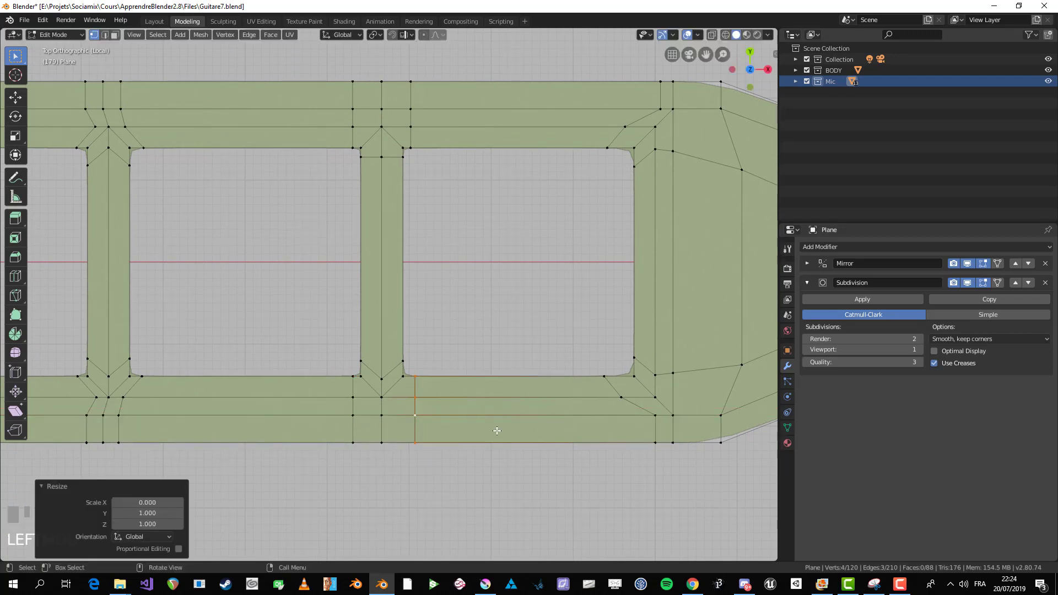
Step: Try to edge-slide the straightened lower loop toward the divider
key(g)
key(g)
click(487, 433)
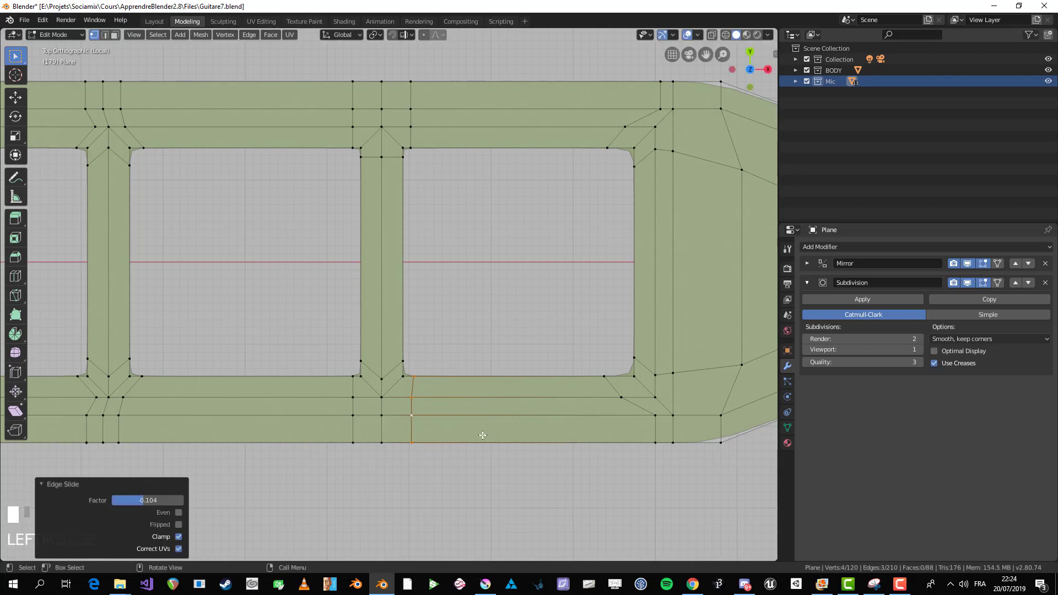
Step: Nudge the straightened lower loop along X toward the divider and check the smoothed strip in Object Mode
key(g)
key(x)
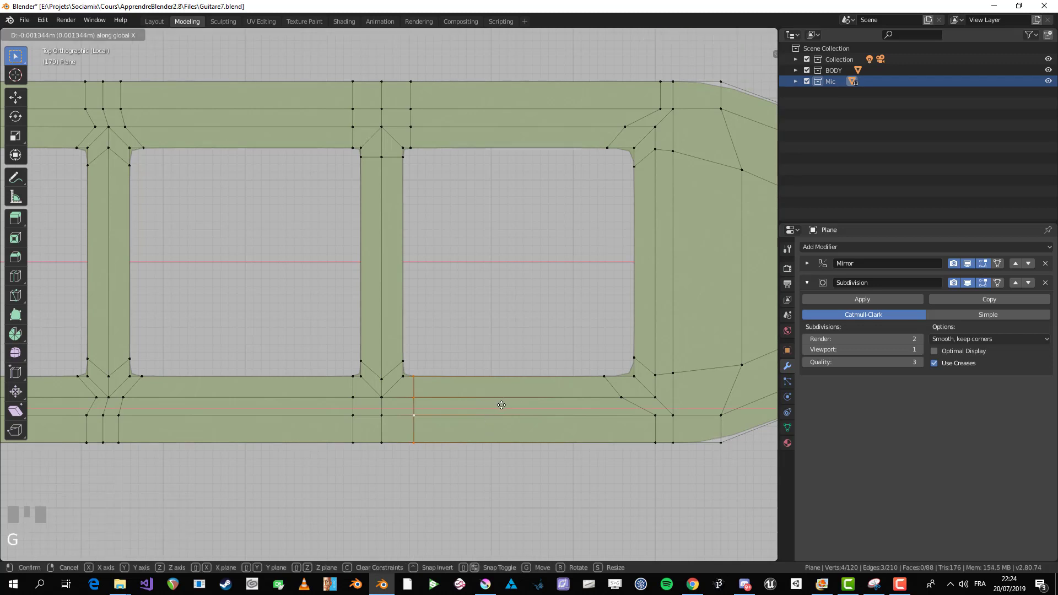
click(500, 406)
key(Tab)
key(Tab)
scroll(357, 354, down, 2)
key(alt+a)
scroll(289, 361, down, 3)
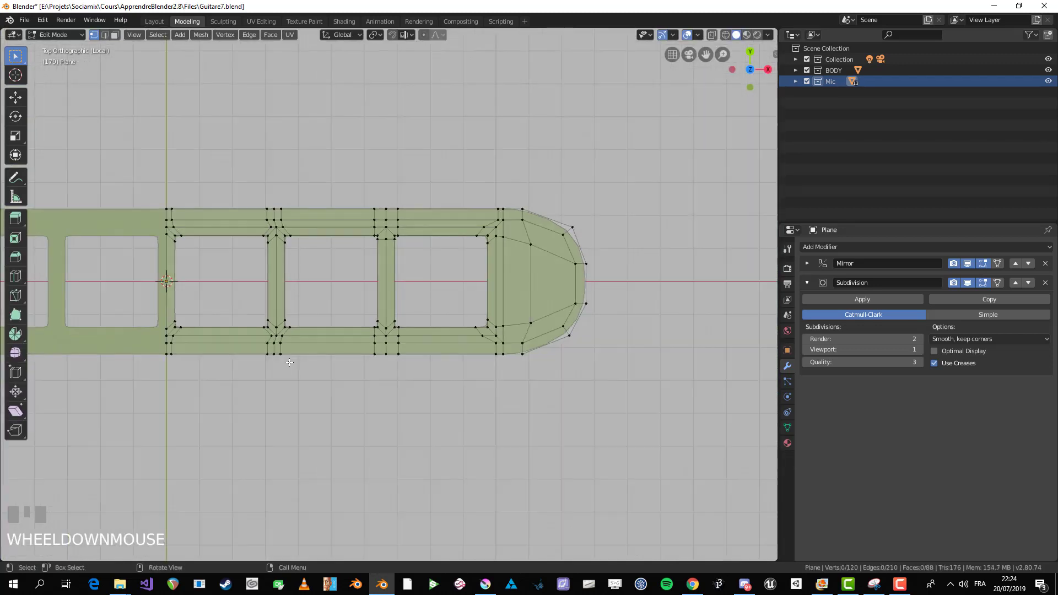
Step: Delete the strip's vertices from the mirror axis up to the cleaned divider beside the third opening
shift+middle_drag(288, 361, 448, 376)
scroll(475, 364, up, 2)
key(b)
drag(513, 427, 259, 159)
key(x)
click(393, 228)
key(alt+a)
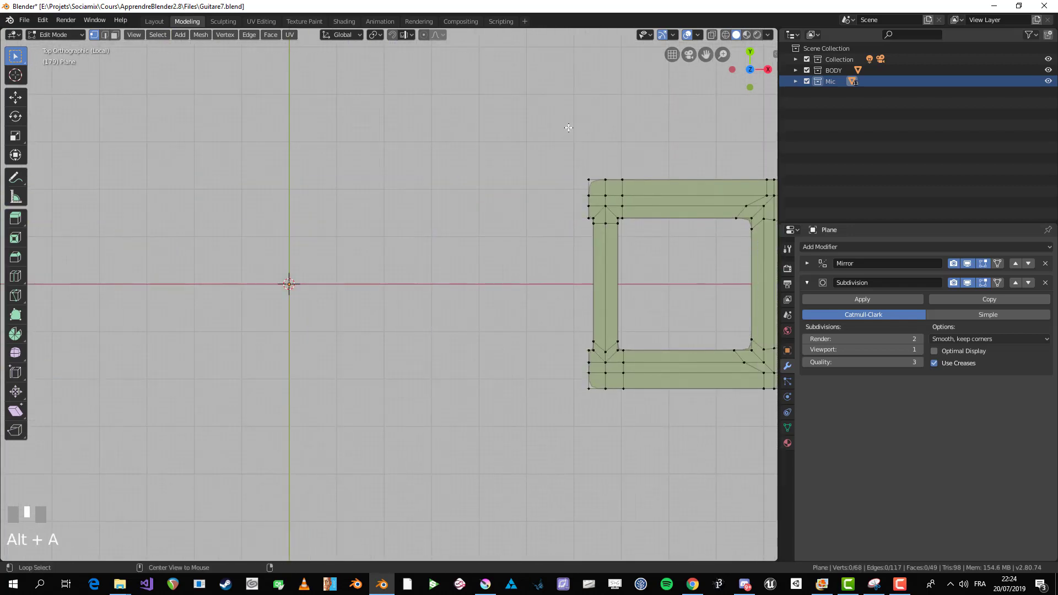
Step: Duplicate the cleaned divider with its rail sections and move the copy -0.359 m along X
key(b)
drag(540, 127, 712, 518)
scroll(671, 315, up, 1)
shift+middle_drag(671, 314, 554, 324)
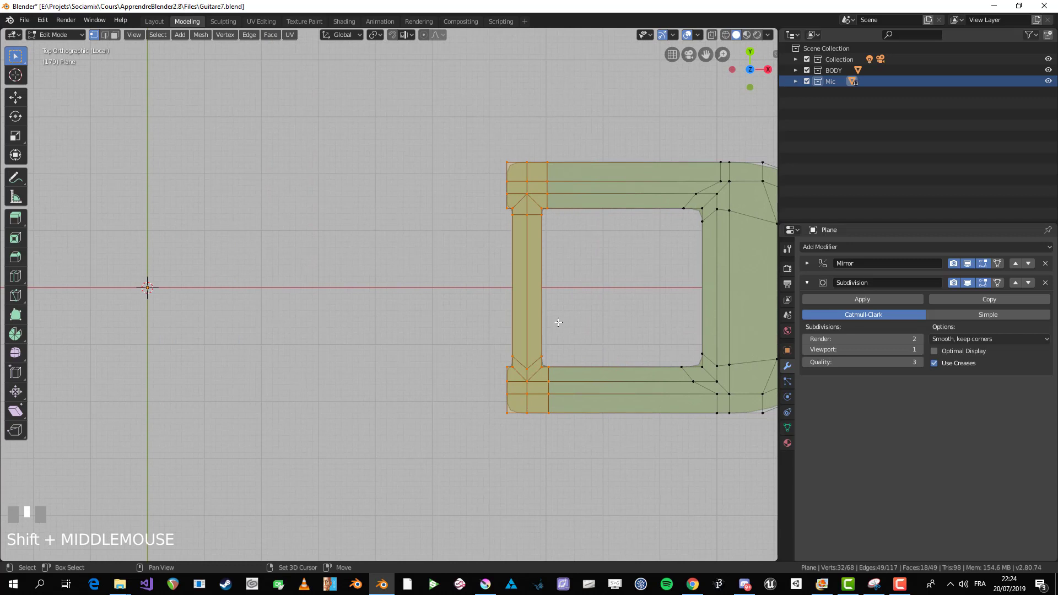
key(shift+d)
click(558, 323)
key(g)
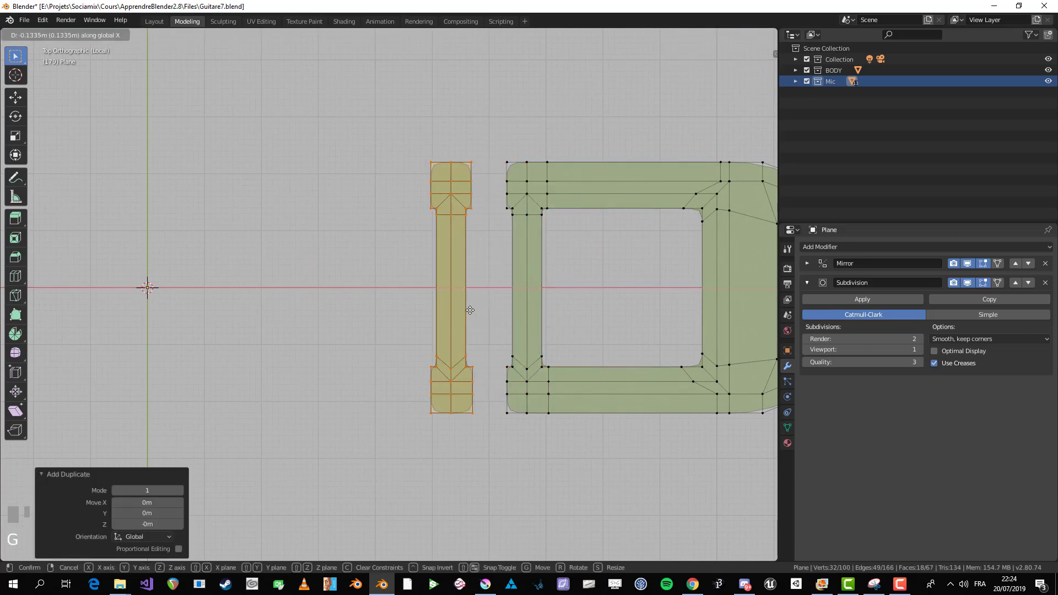
click(354, 308)
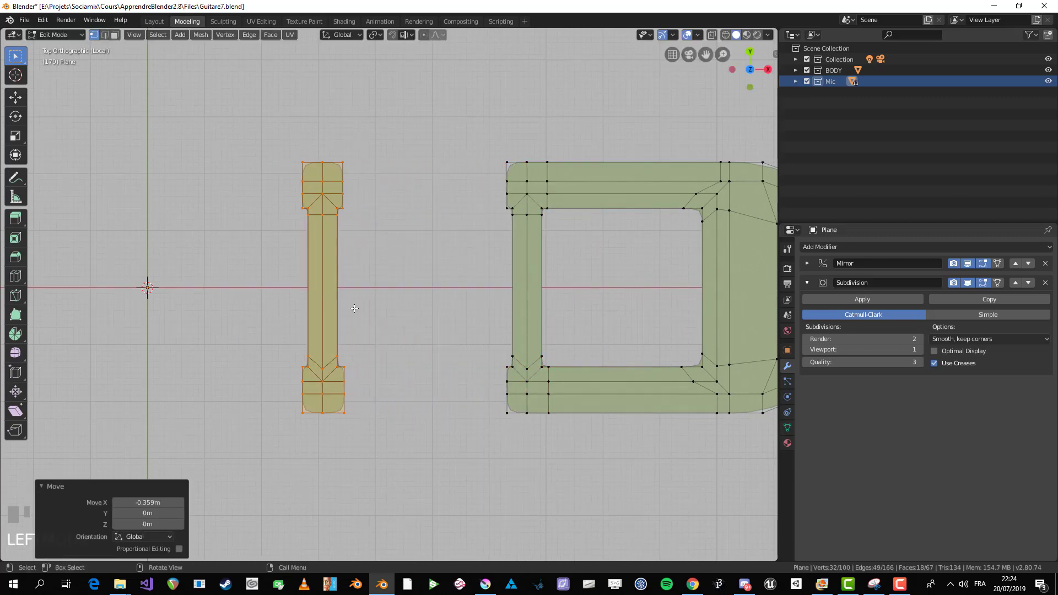
Step: Duplicate the outer half of the copied divider and move it along X onto the mirror axis
shift+middle_drag(354, 308, 484, 328)
scroll(456, 246, down, 4)
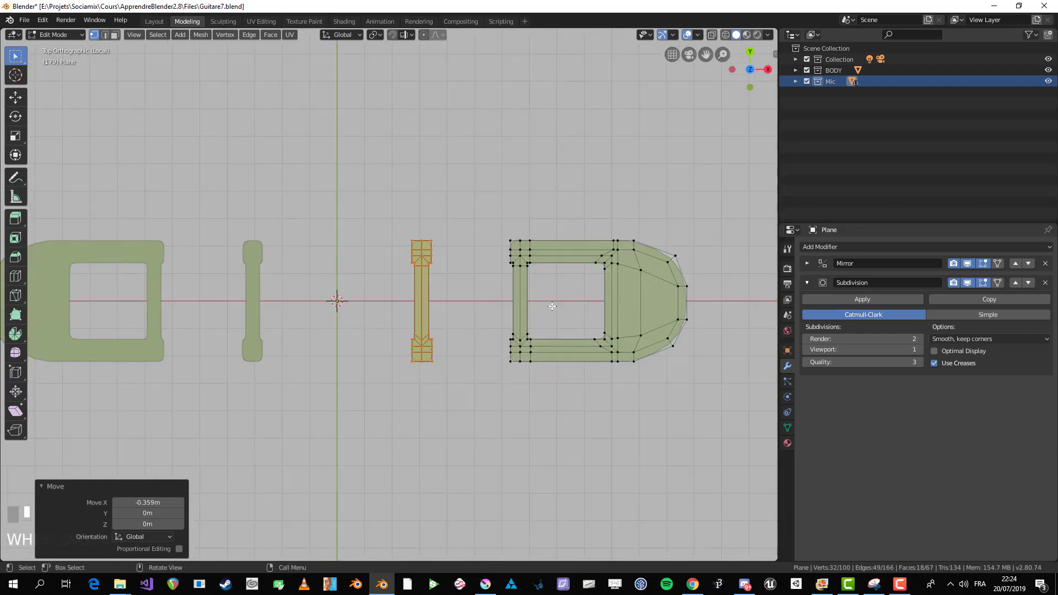
scroll(553, 306, up, 2)
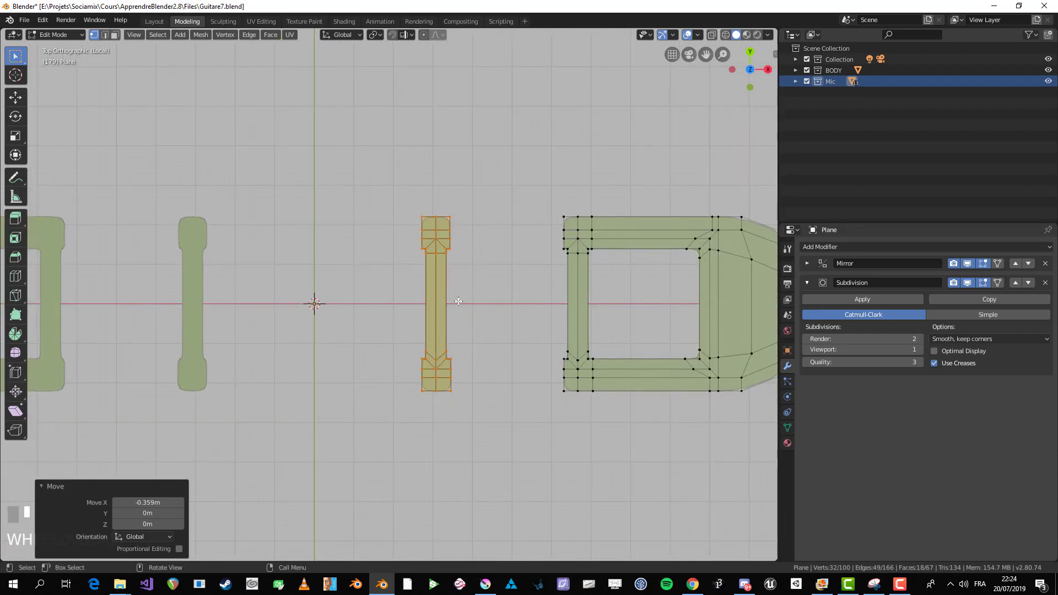
scroll(459, 302, up, 1)
key(alt+a)
key(b)
drag(439, 183, 501, 478)
scroll(511, 348, up, 1)
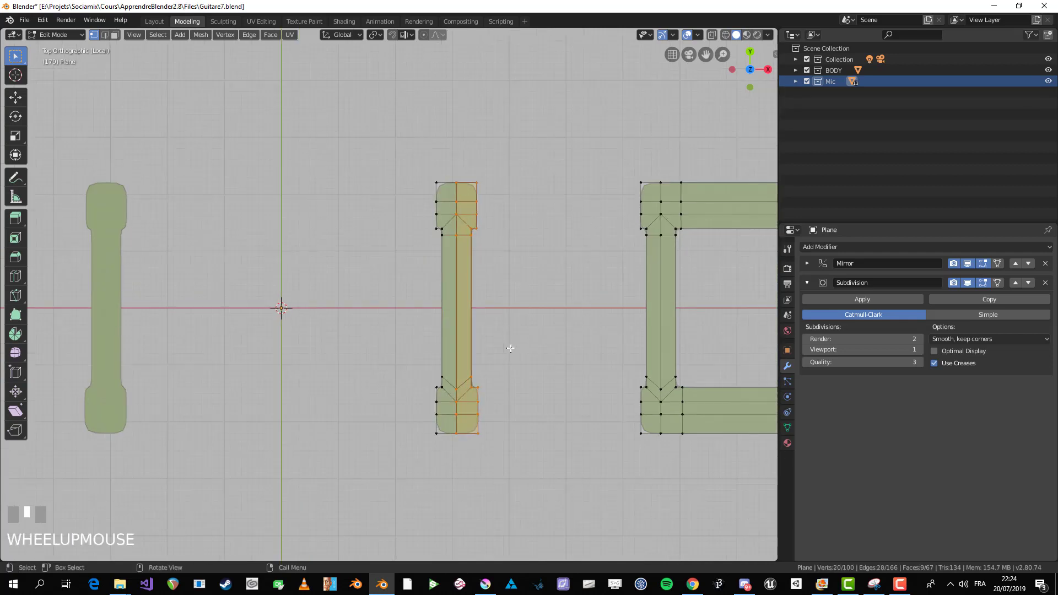
key(shift+d)
key(Escape)
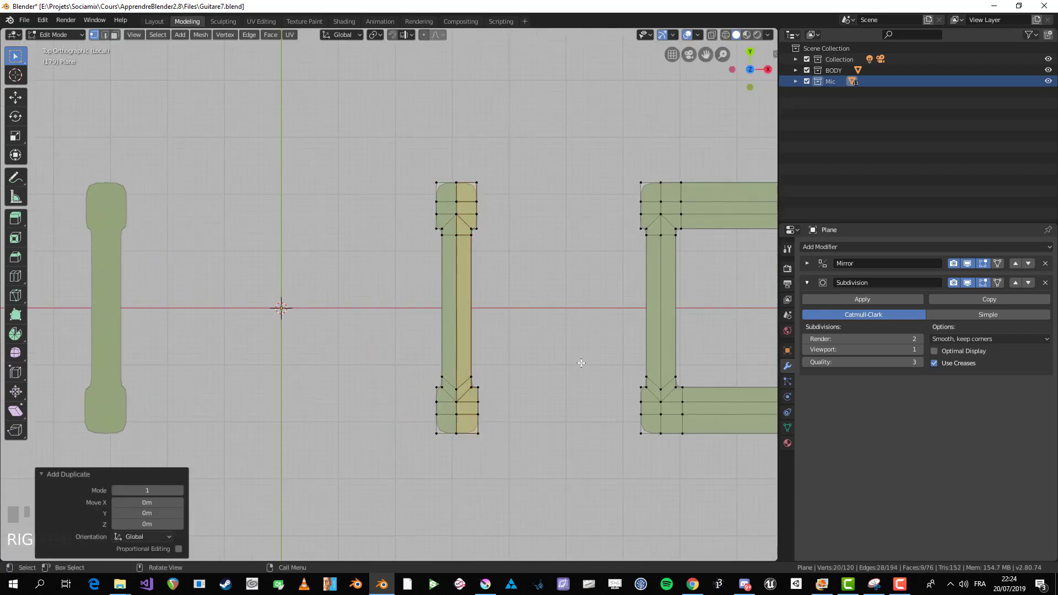
key(g)
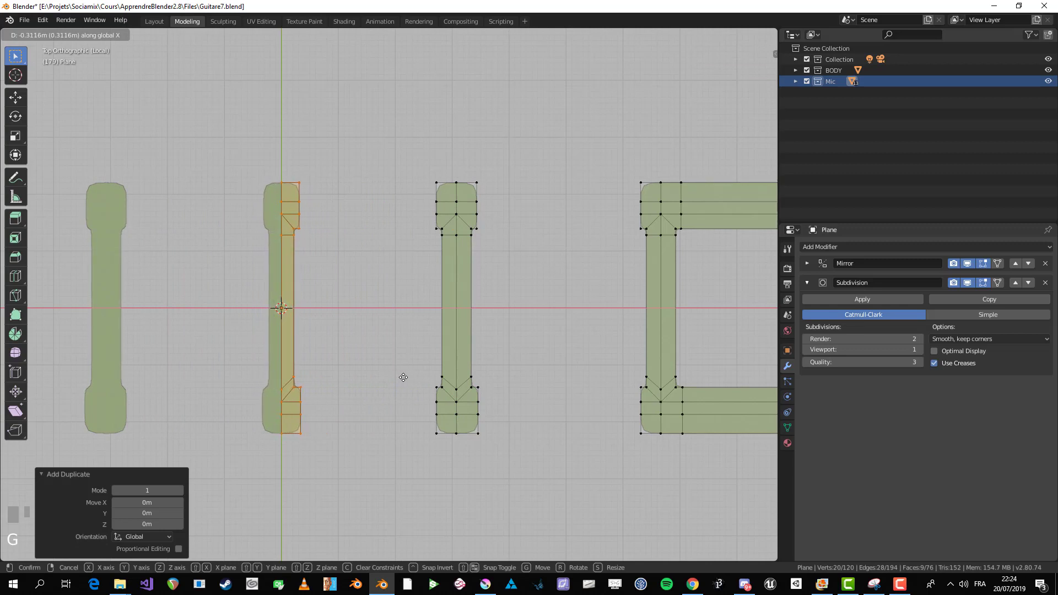
click(403, 375)
Step: Bridge the facing lower rail end edges between the half divider on the mirror axis and the next divider
key(alt+a)
key(b)
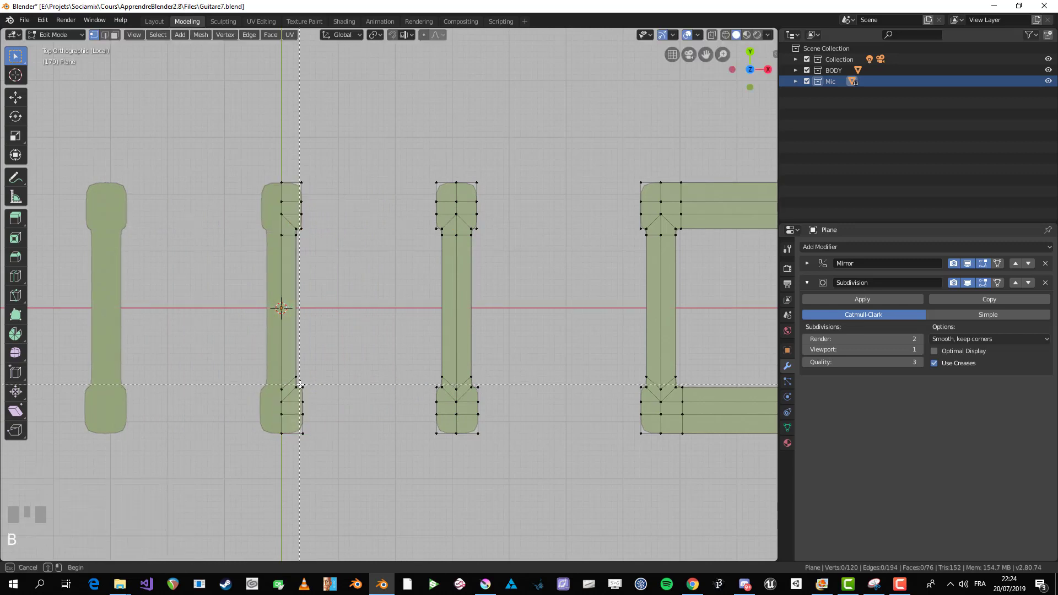
drag(439, 518, 439, 518)
shift+middle_drag(437, 504, 458, 413)
scroll(469, 373, up, 1)
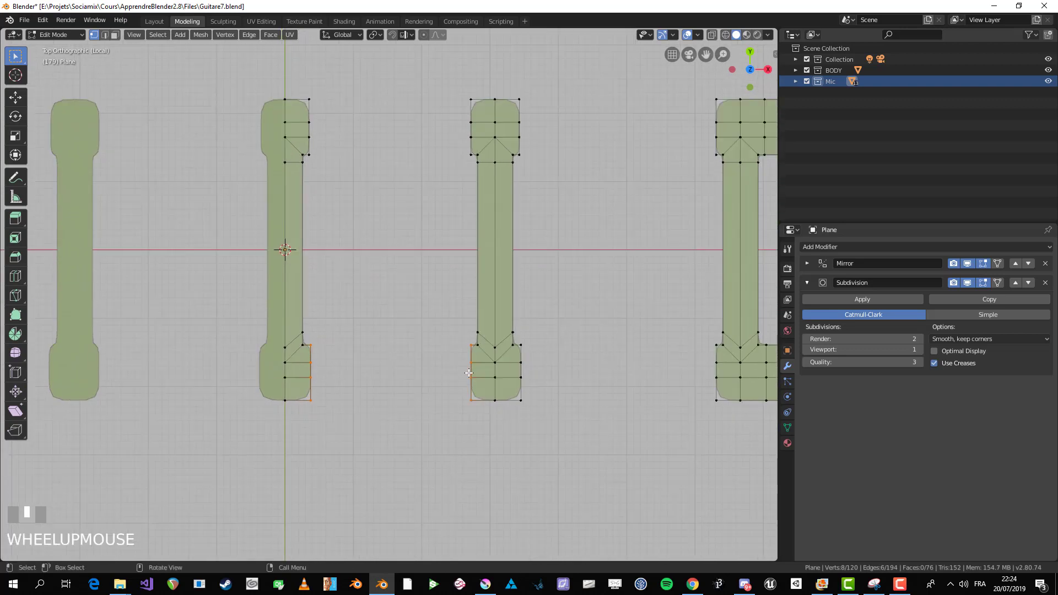
right_click(465, 373)
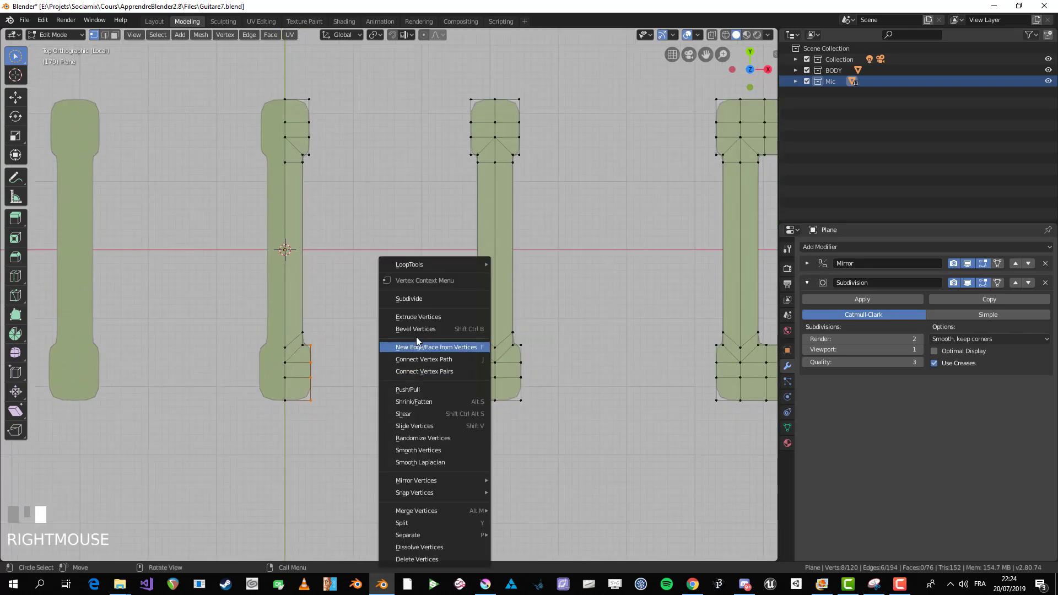
key(Escape)
key(2)
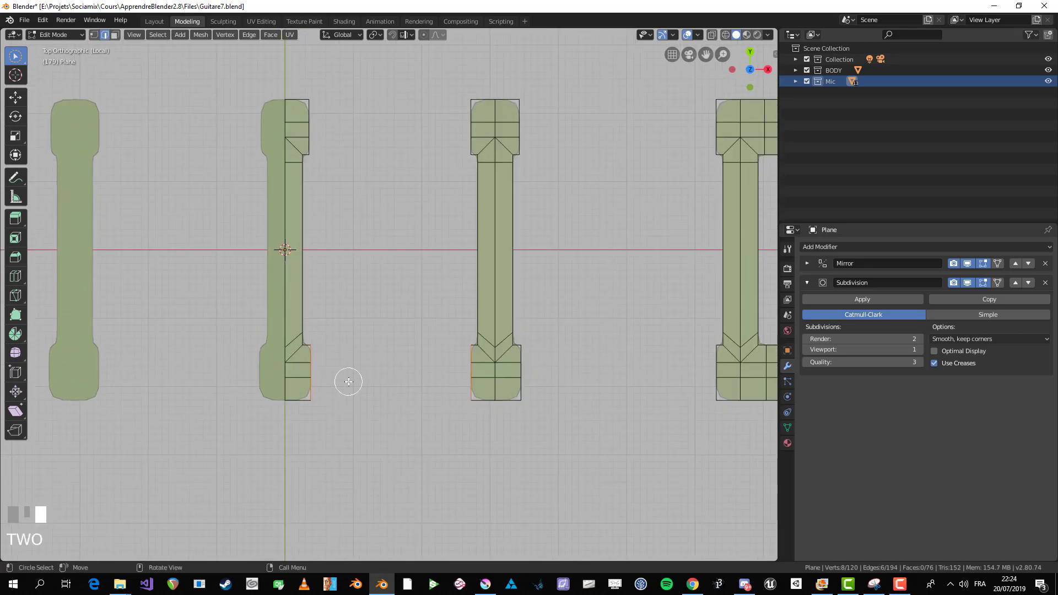
right_click(377, 359)
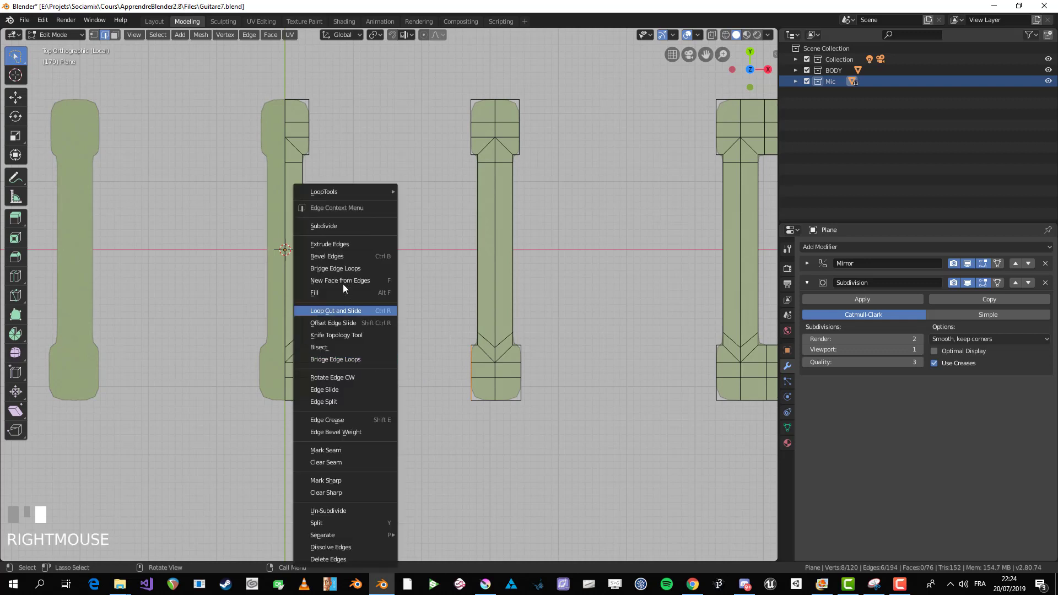
click(343, 268)
Step: Bridge the facing upper rail end edges between the half divider and the next divider to close the first opening
key(alt+a)
click(308, 146)
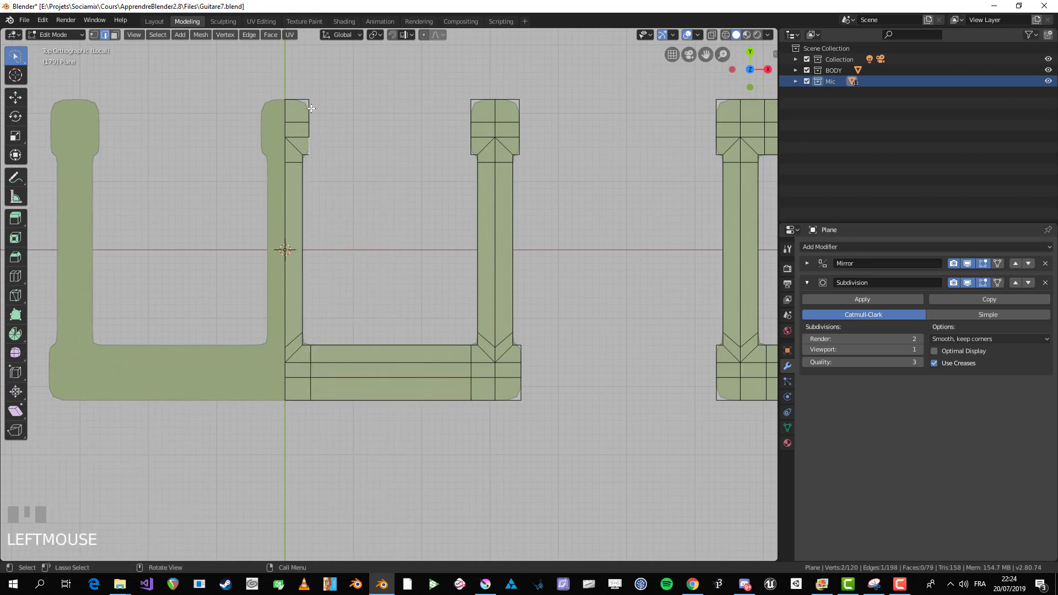
shift+click(311, 103)
key(b)
drag(317, 134, 303, 117)
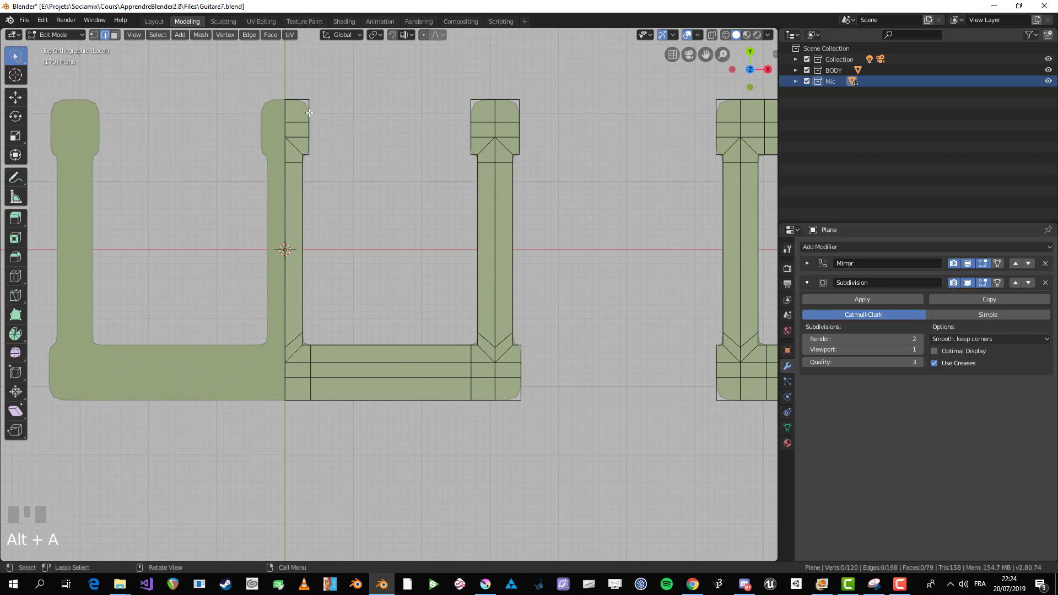
click(310, 112)
shift+click(309, 144)
alt+click(309, 128)
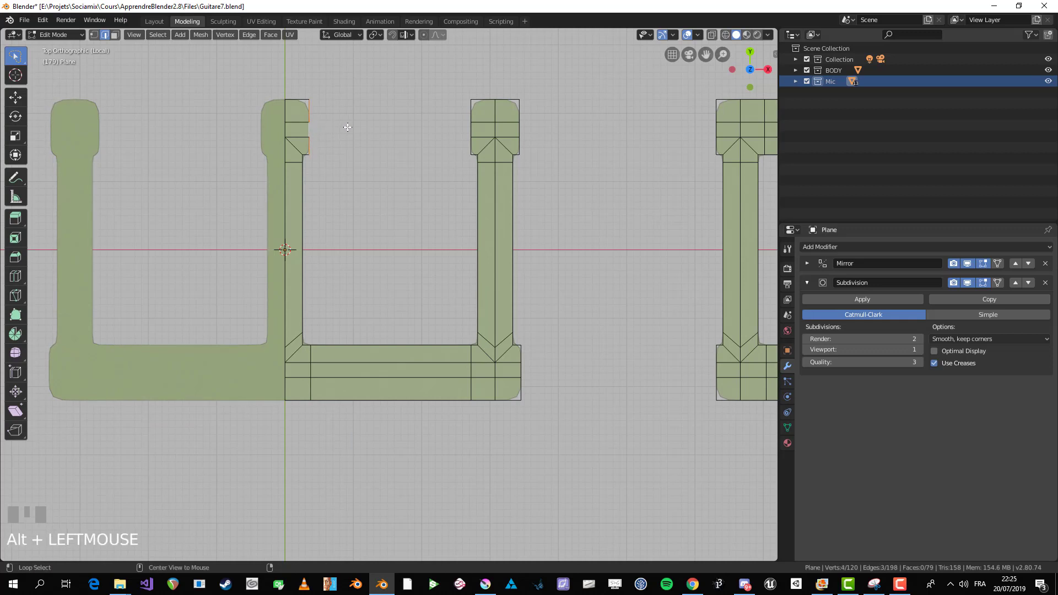
alt+shift+click(461, 133)
key(w)
right_click(419, 128)
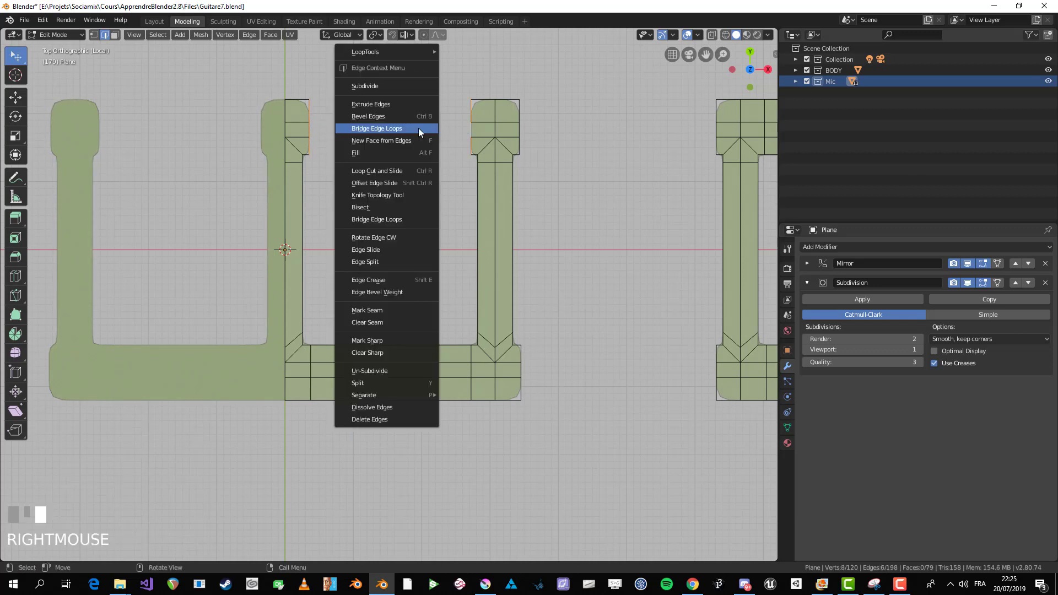
click(419, 128)
Step: Bridge the facing upper rail end edges across the gap between the middle and outer dividers
key(alt+a)
scroll(476, 179, down, 2)
shift+middle_drag(476, 180, 485, 276)
scroll(390, 158, up, 1)
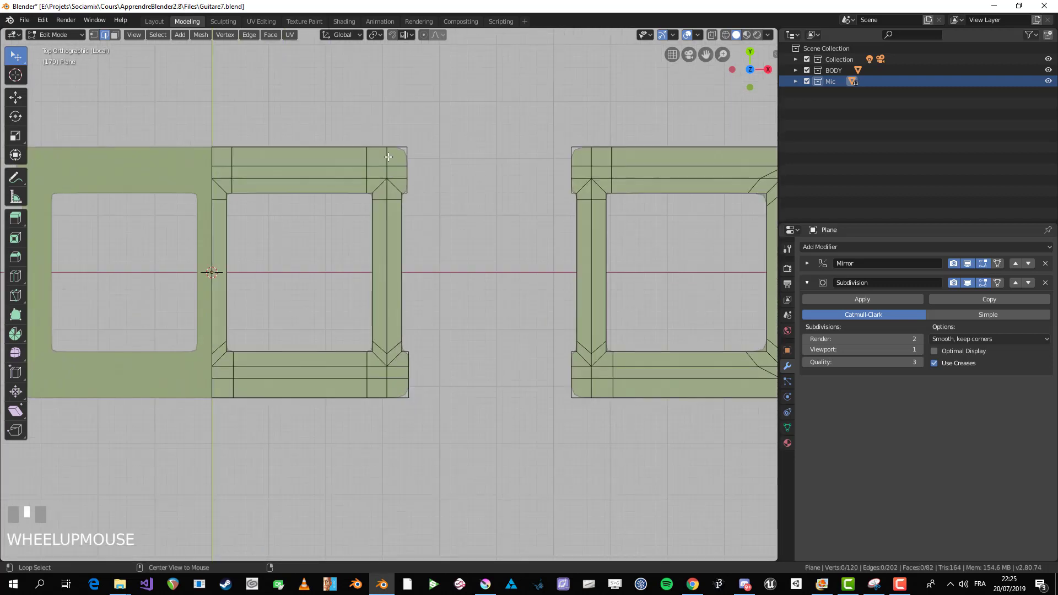
alt+click(408, 163)
alt+shift+click(574, 180)
right_click(539, 179)
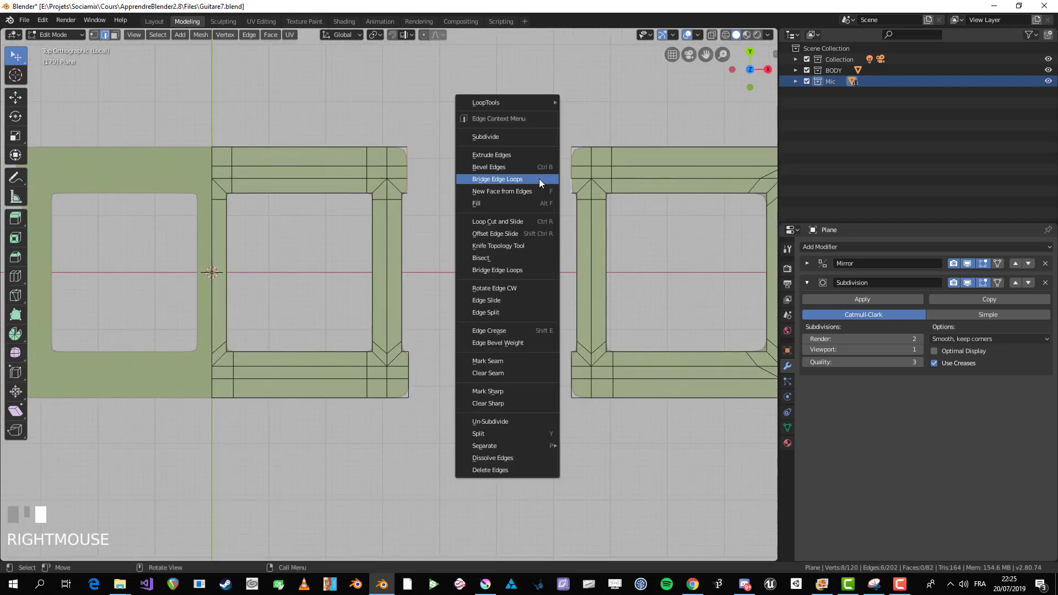
click(539, 178)
Step: Bridge the facing lower rail end edges of the second opening and check the whole strip in Object Mode
key(alt+a)
alt+shift+click(411, 376)
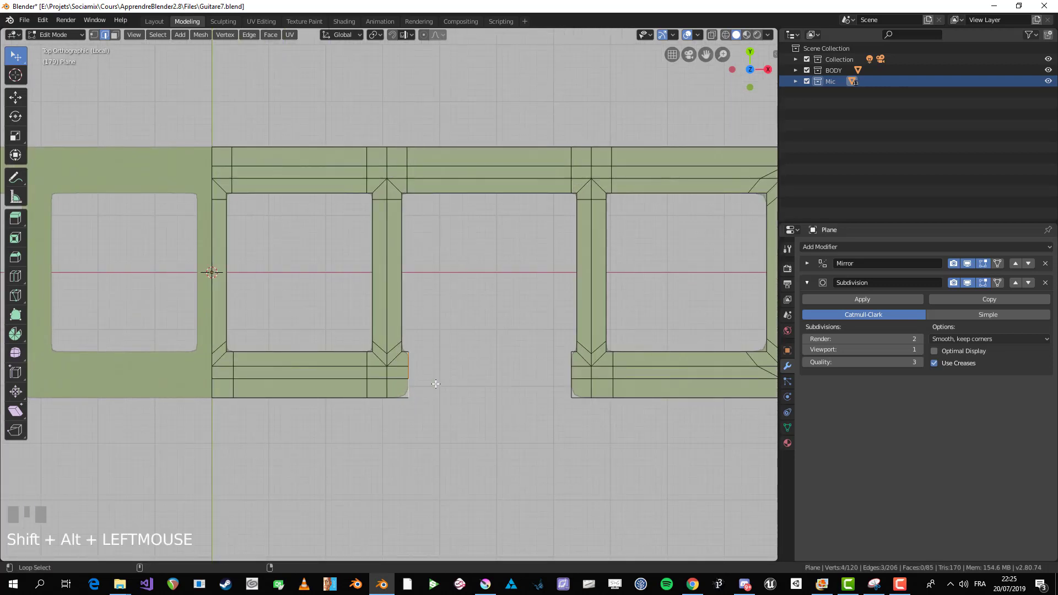
right_click(558, 389)
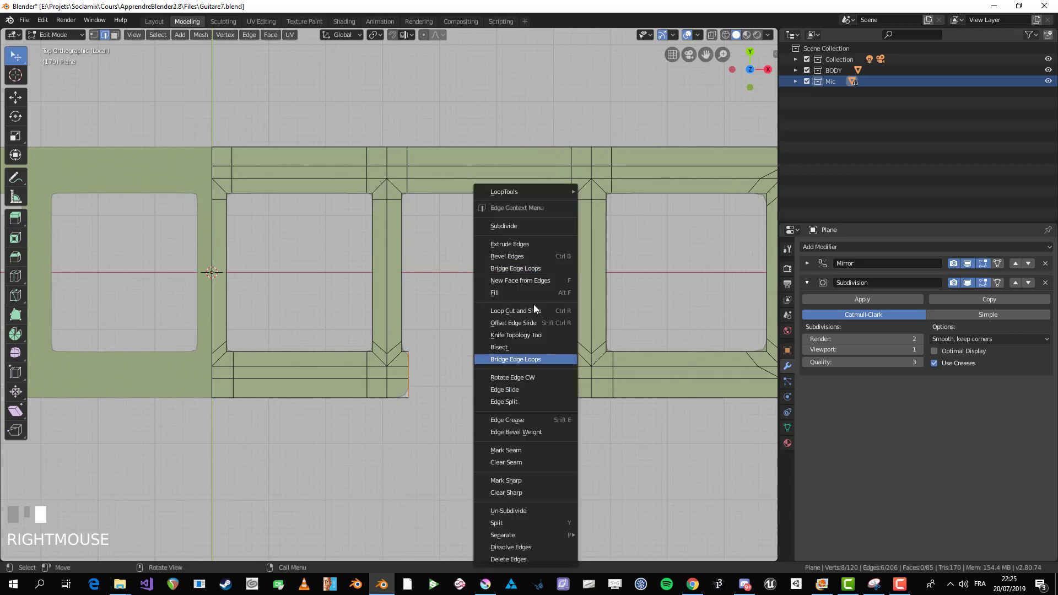
click(529, 274)
key(Tab)
scroll(494, 396, down, 7)
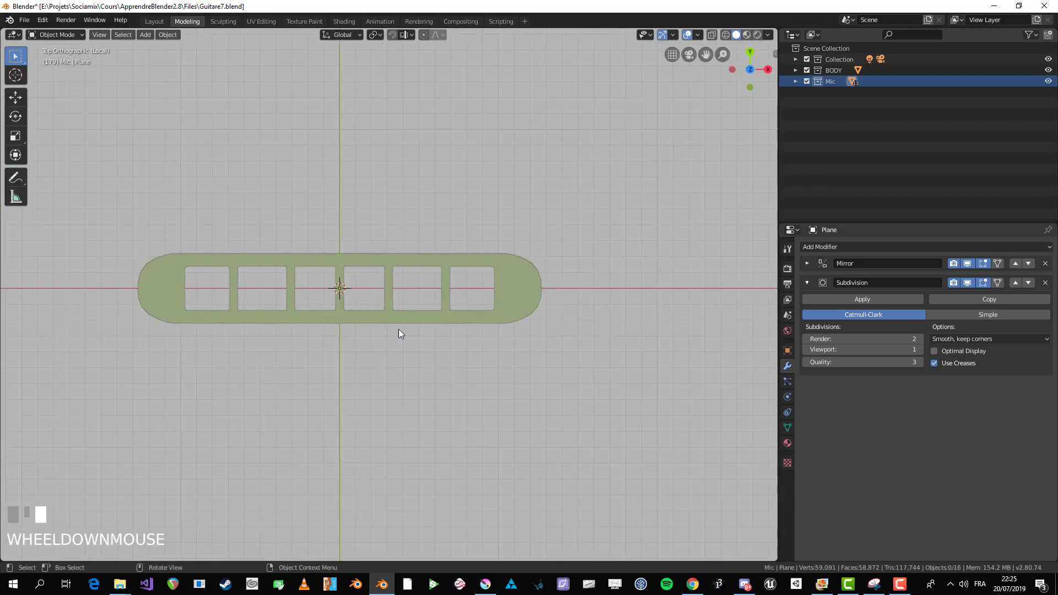
scroll(417, 333, up, 3)
Step: Move the divider between the first and second openings along X, slightly away from the mirror axis
key(Tab)
key(alt+a)
scroll(418, 304, up, 1)
key(1)
drag(361, 193, 452, 402)
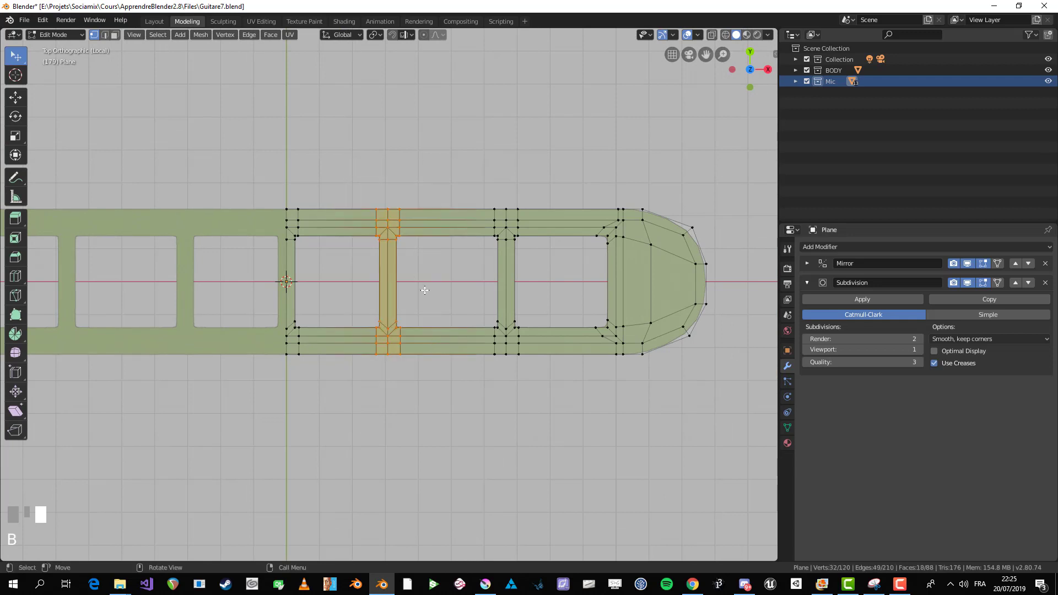
key(g)
right_click(431, 290)
key(Tab)
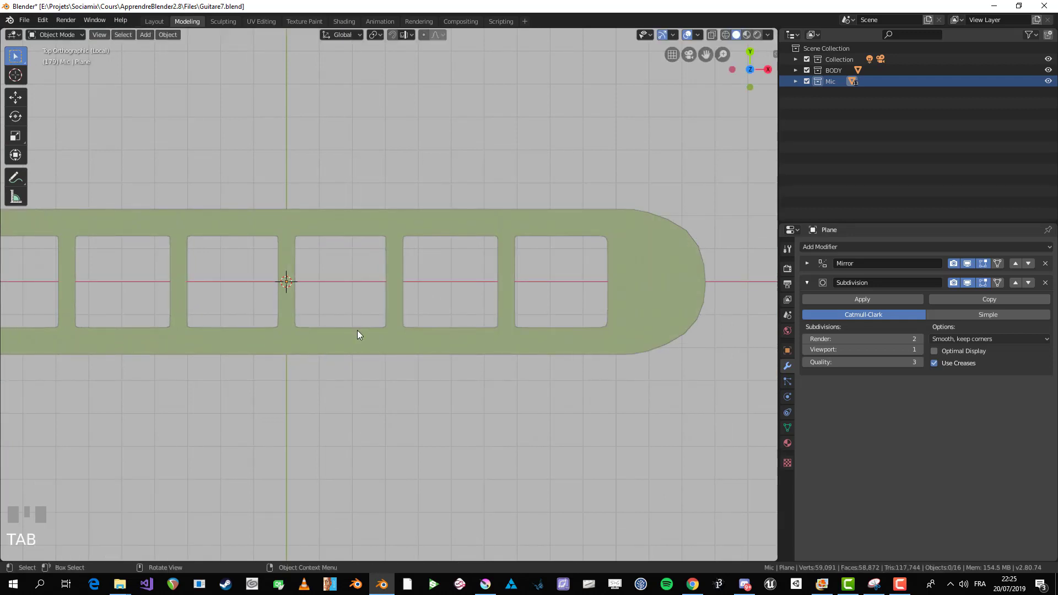
Step: Nudge the divider between the second and third openings along X toward the mirror axis to even out the openings
scroll(456, 304, down, 3)
scroll(458, 303, up, 3)
key(Tab)
key(alt+a)
drag(466, 180, 580, 402)
key(g)
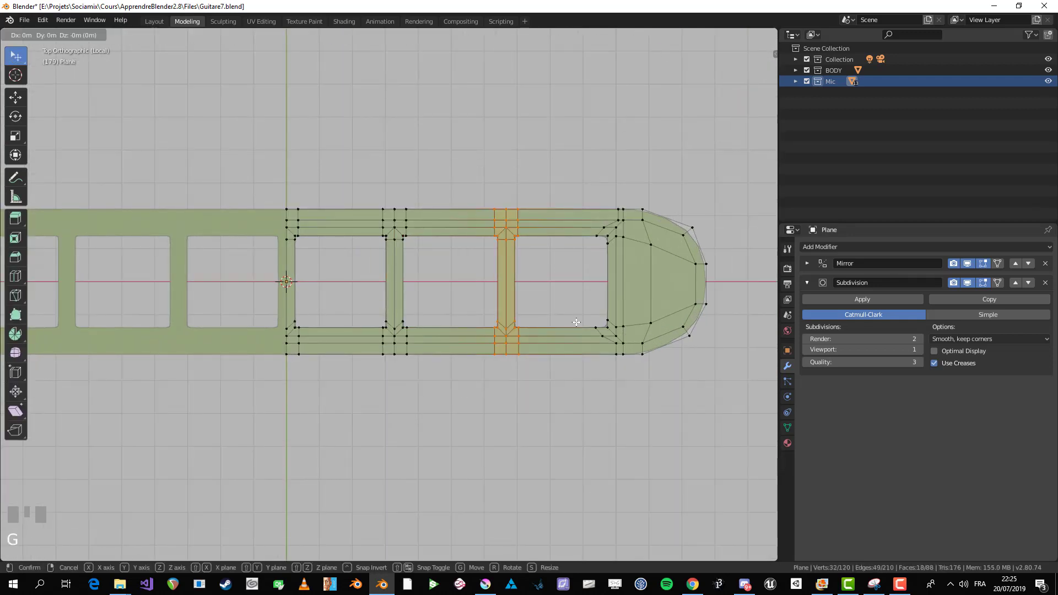
click(574, 320)
key(Tab)
scroll(414, 380, down, 4)
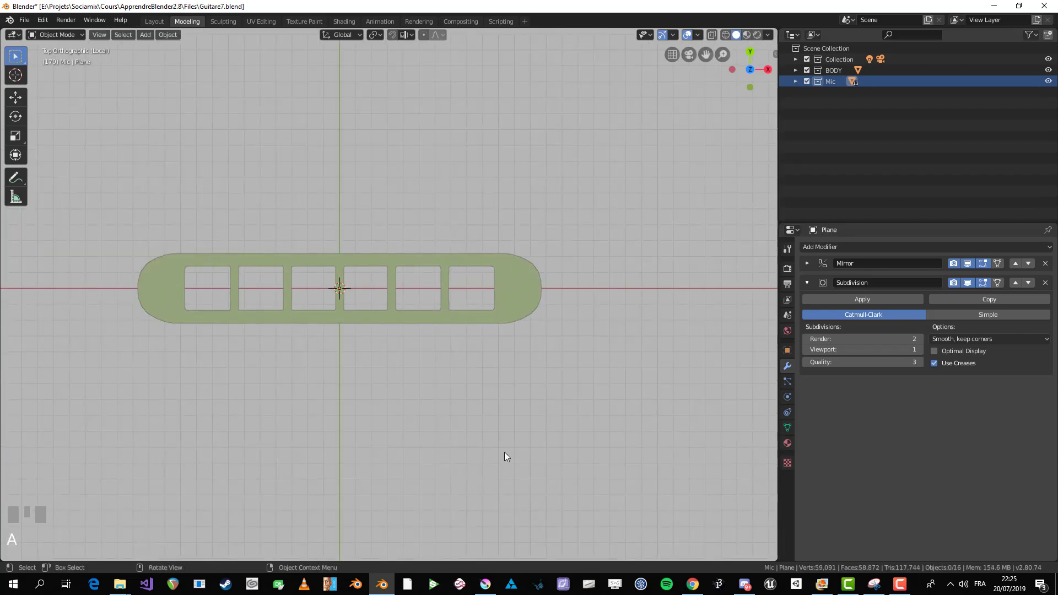
Step: Align the three centre-line vertices at the lower ends of the dividers by scaling them to 0 along Y
key(Tab)
middle_drag(505, 457, 562, 385)
scroll(477, 388, up, 2)
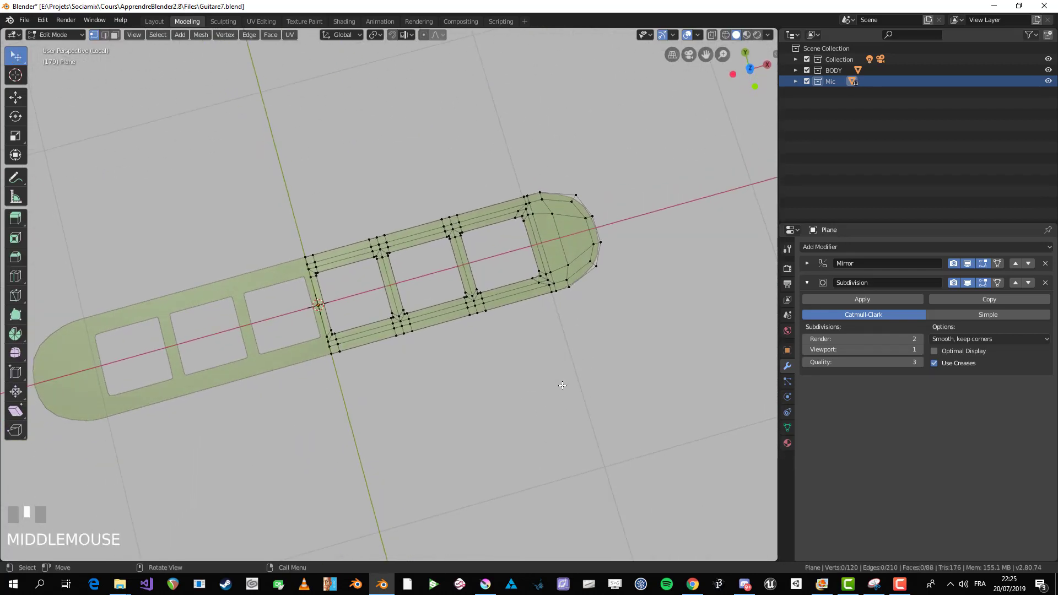
key(KP_1)
key(KP_7)
scroll(341, 243, up, 3)
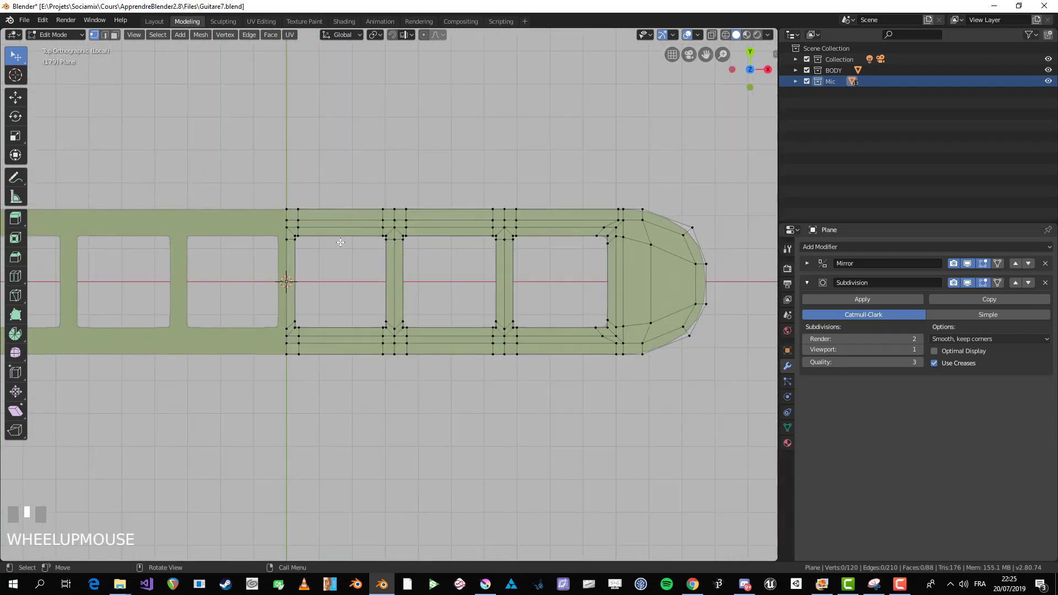
scroll(435, 278, up, 2)
shift+middle_drag(394, 347, 391, 287)
scroll(375, 253, up, 2)
click(384, 195)
scroll(389, 300, down, 2)
shift+click(383, 273)
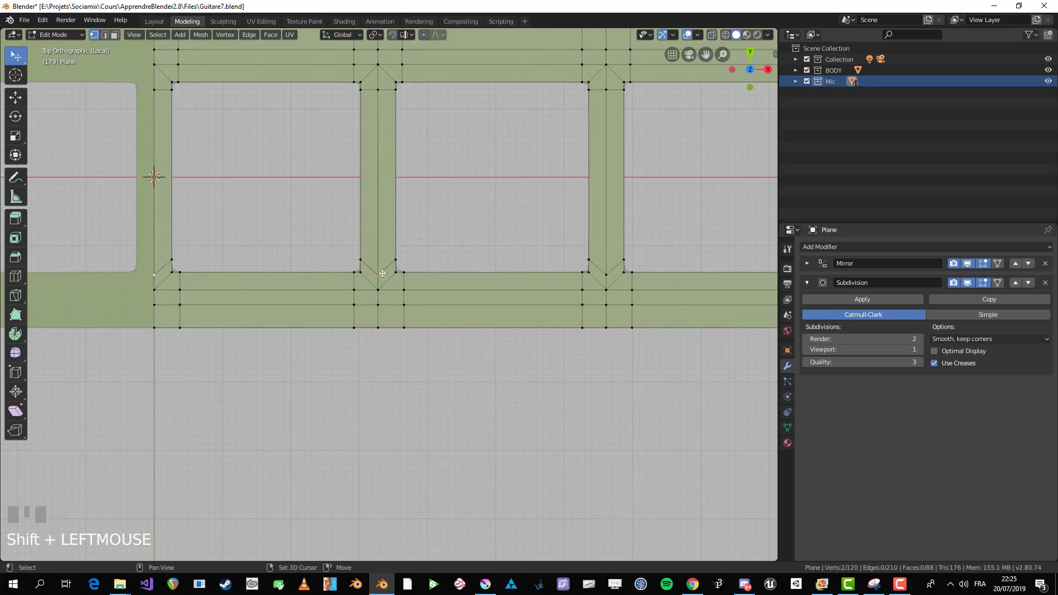
shift+click(610, 268)
scroll(612, 270, down, 2)
shift+middle_drag(621, 271, 610, 278)
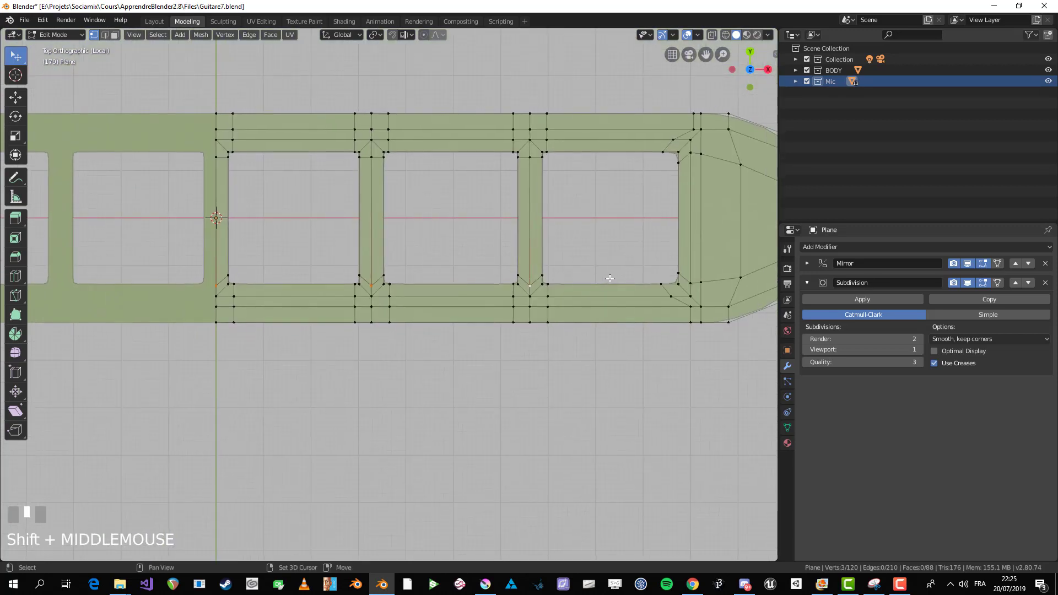
key(s)
key(y)
key(0)
click(527, 279)
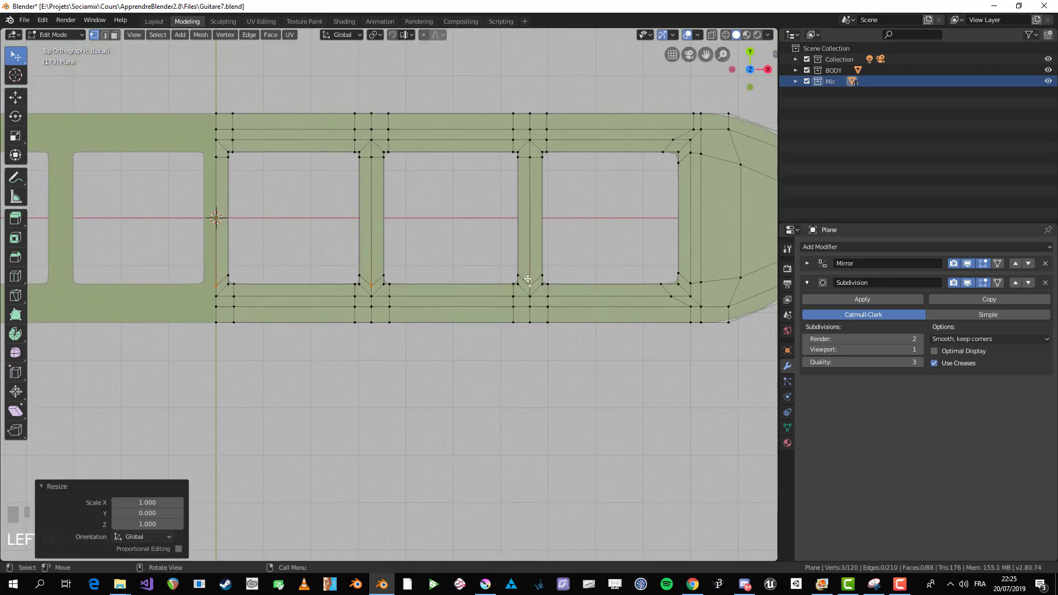
Step: Move the three aligned vertices about 0.02 m up along Y, level with the neighbouring divider vertices
key(g)
key(y)
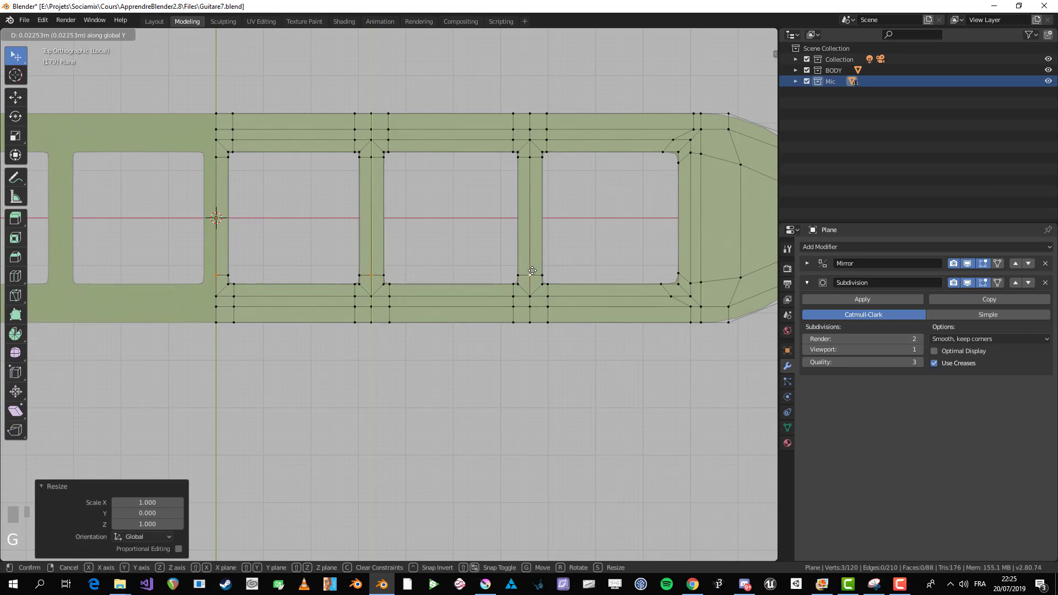
click(535, 272)
key(a)
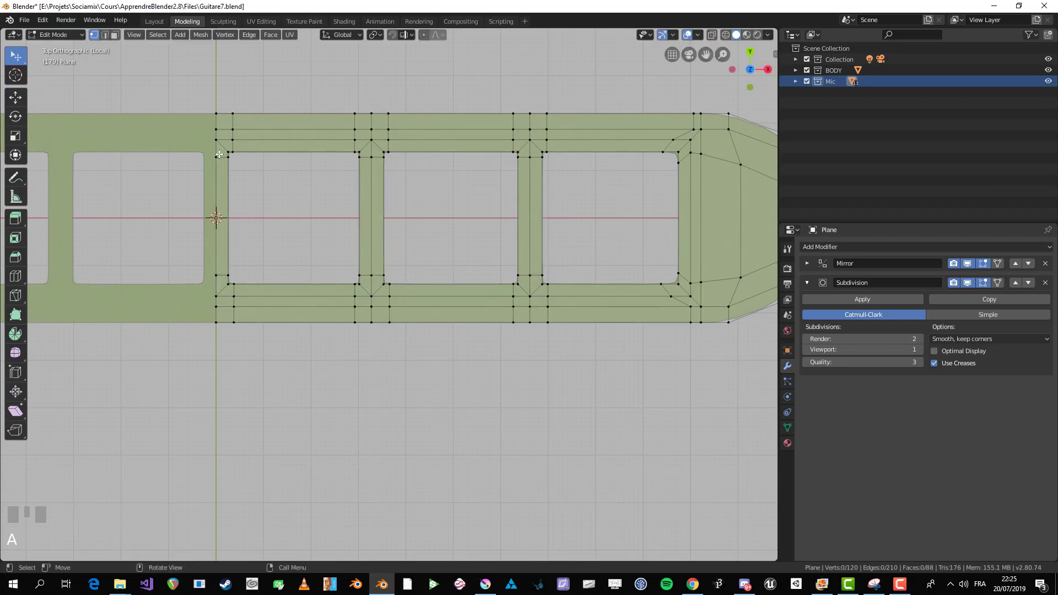
Step: Flatten the whole row of vertices at the lower ends of the dividers by scaling it
click(216, 142)
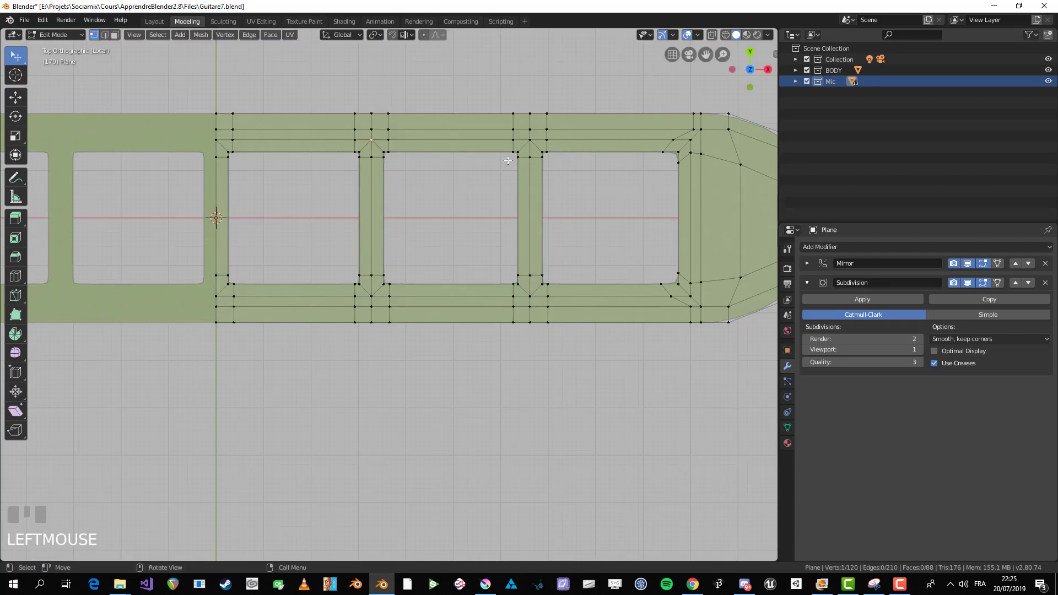
scroll(508, 161, down, 1)
key(a)
key(b)
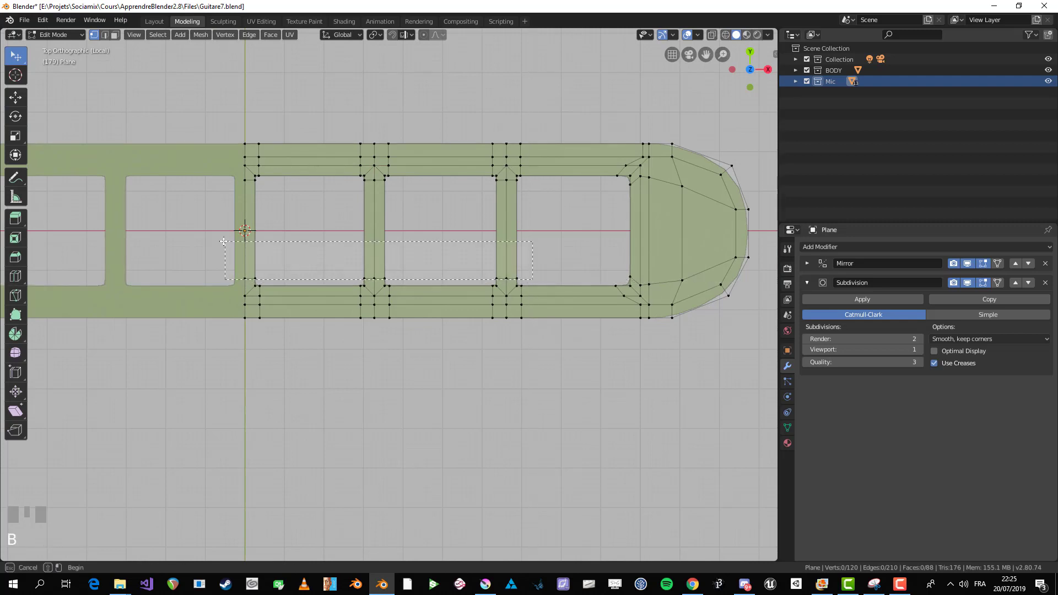
drag(224, 242, 237, 241)
key(s)
click(442, 259)
scroll(468, 261, down, 1)
key(a)
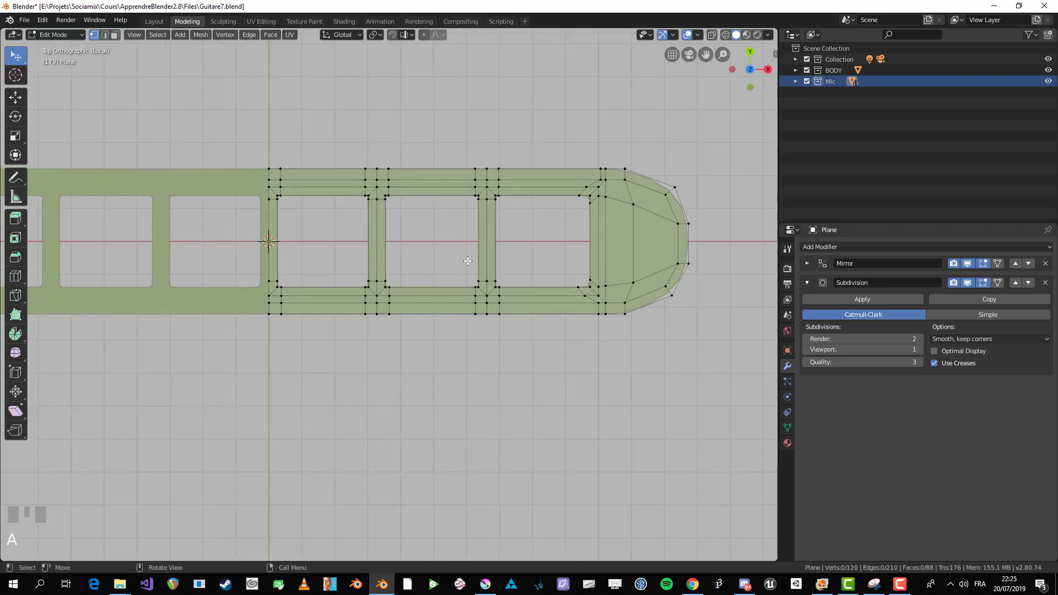
Step: Move the three vertices of the slanted edge near the third opening's lower outer corner about 0.02 m along X toward the mirror axis
scroll(467, 261, down, 1)
scroll(567, 331, up, 5)
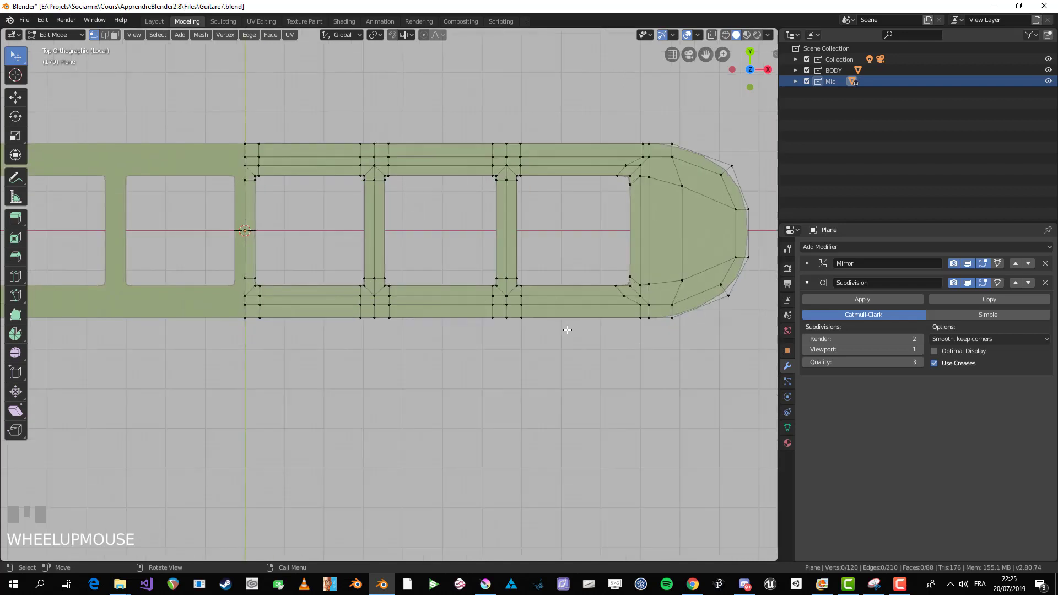
shift+middle_drag(711, 310, 571, 308)
click(610, 307)
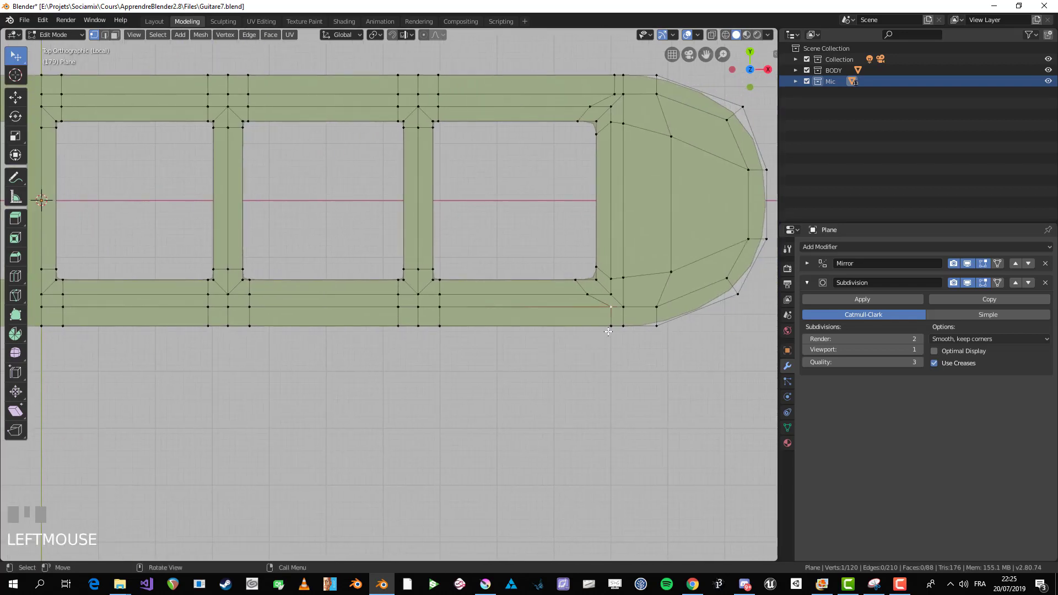
shift+click(599, 307)
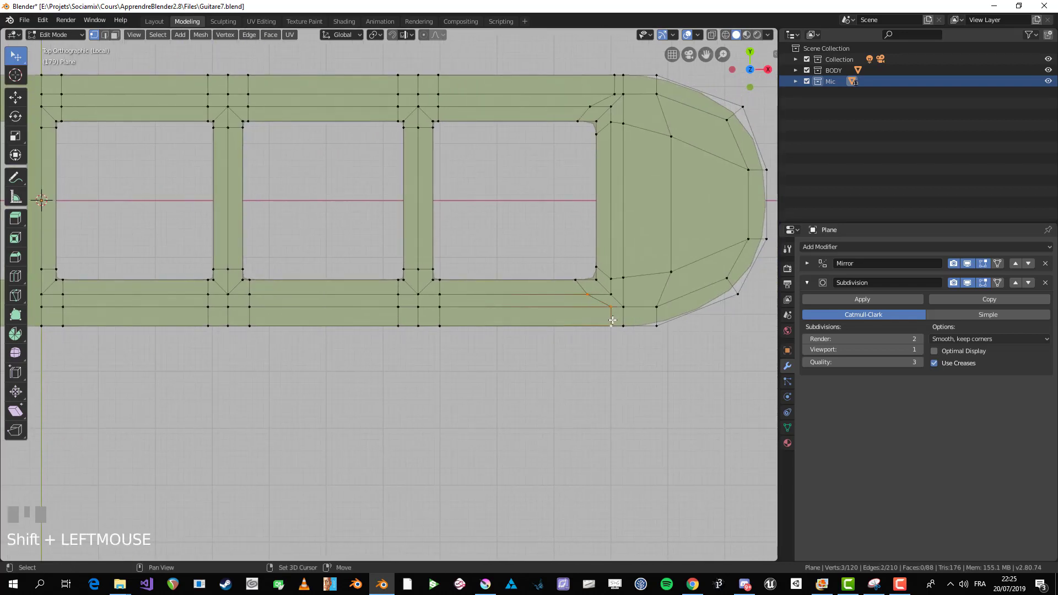
key(g)
key(x)
key(x)
click(610, 315)
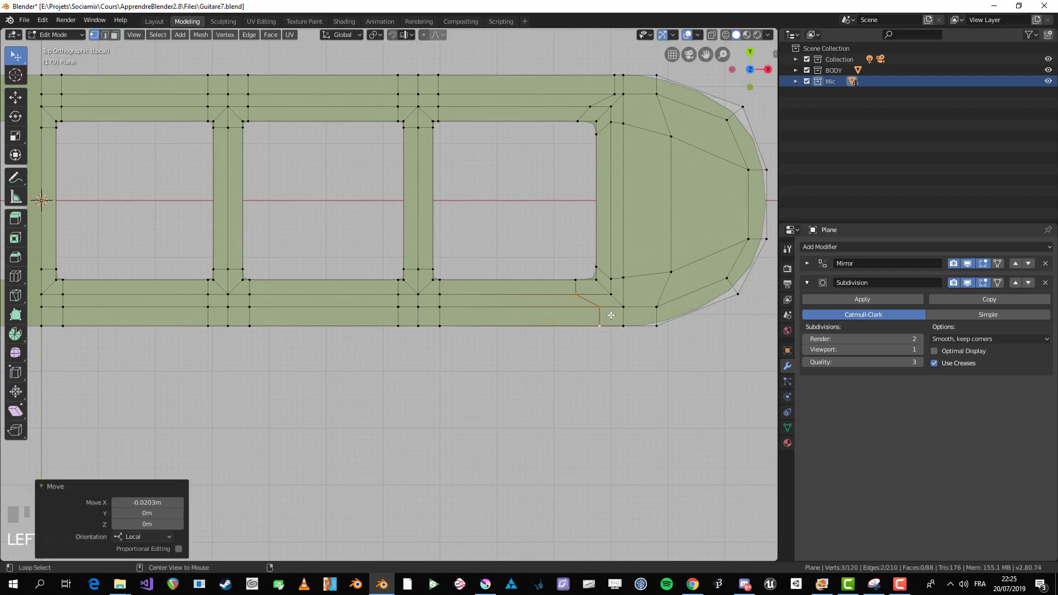
Step: Move the two outermost vertices of that lower edge about 0.042 m along X toward the mirror axis, straightening the edge column
drag(590, 301, 603, 332)
key(g)
key(x)
click(582, 334)
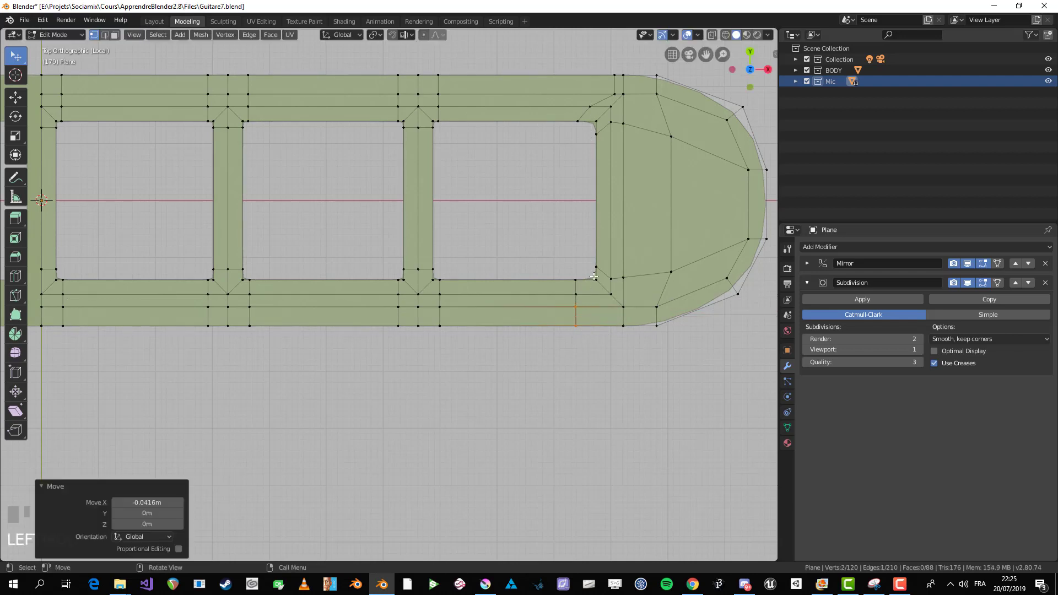
Step: Move the three vertices of the slanted edge above the third opening's outer corner about 0.023 m along X toward the mirror axis
click(594, 112)
key(b)
drag(614, 100, 605, 71)
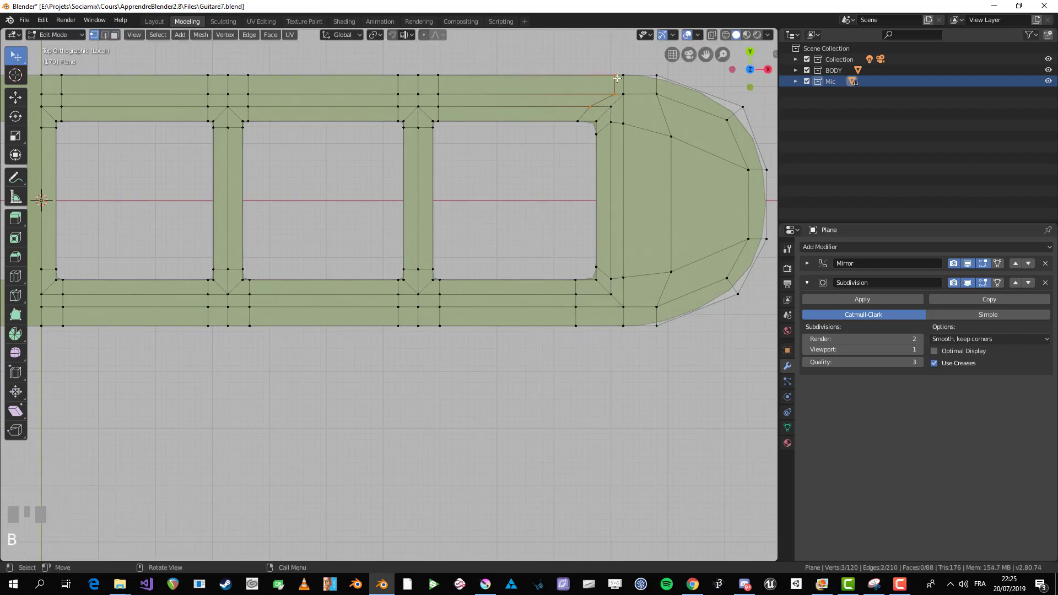
key(g)
key(x)
key(x)
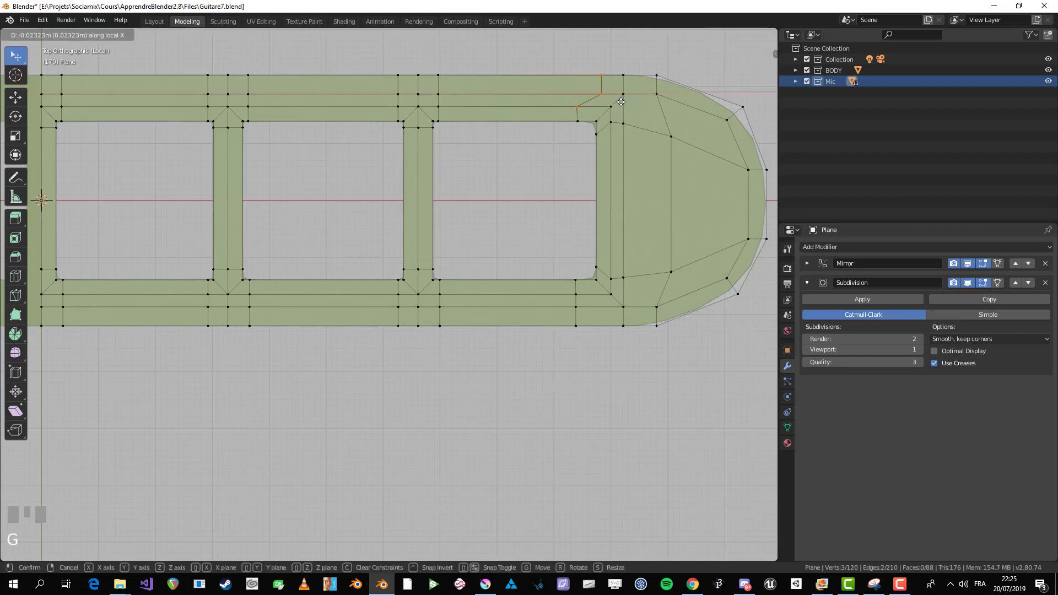
click(622, 102)
Step: Move the two outermost vertices of that upper edge about 0.045 m along local X toward the mirror axis
key(a)
click(604, 94)
shift+click(605, 78)
key(g)
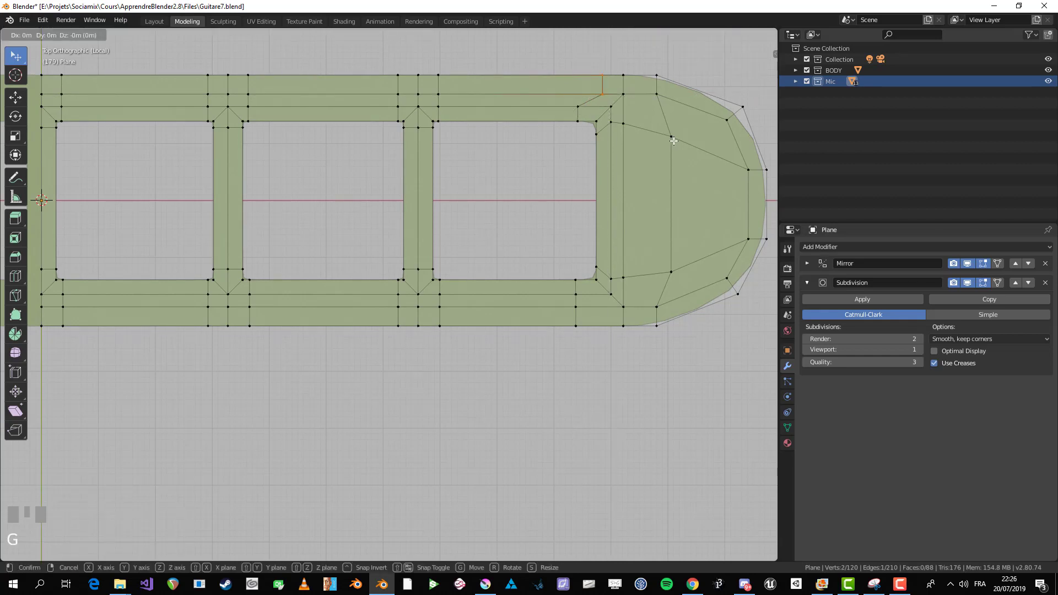
key(x)
key(x)
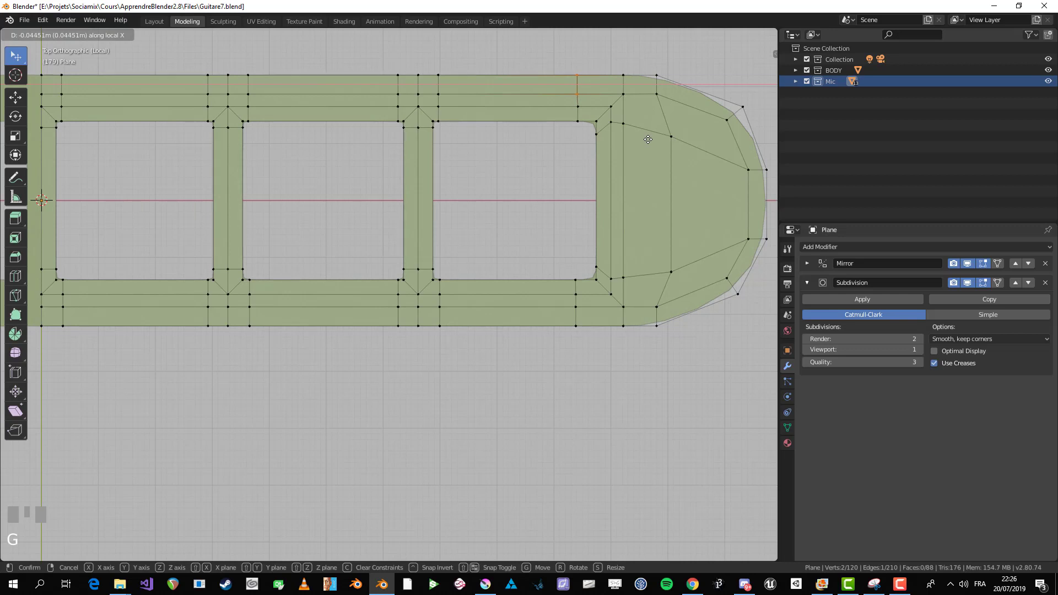
click(648, 139)
Step: Scale the upper and lower vertex columns near the third opening's outer corners together along X to align them
key(a)
key(b)
drag(585, 61, 570, 361)
key(s)
key(x)
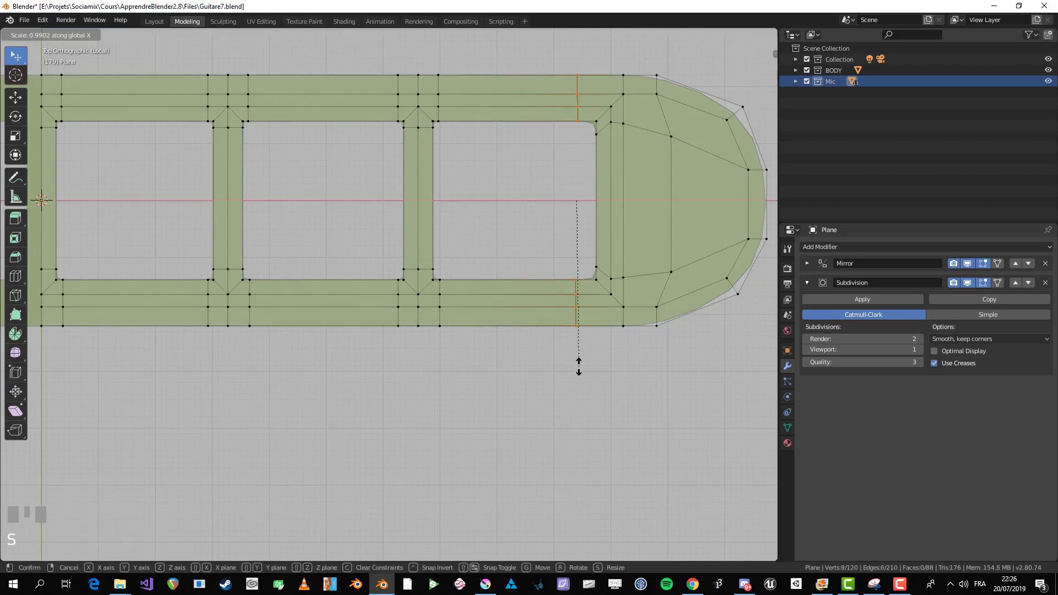
click(579, 366)
key(alt+a)
Step: Move the two vertices beside the third opening's lower outer corner about 0.02 m up along Y
scroll(583, 355, down, 3)
shift+middle_drag(584, 299, 567, 314)
scroll(568, 315, up, 2)
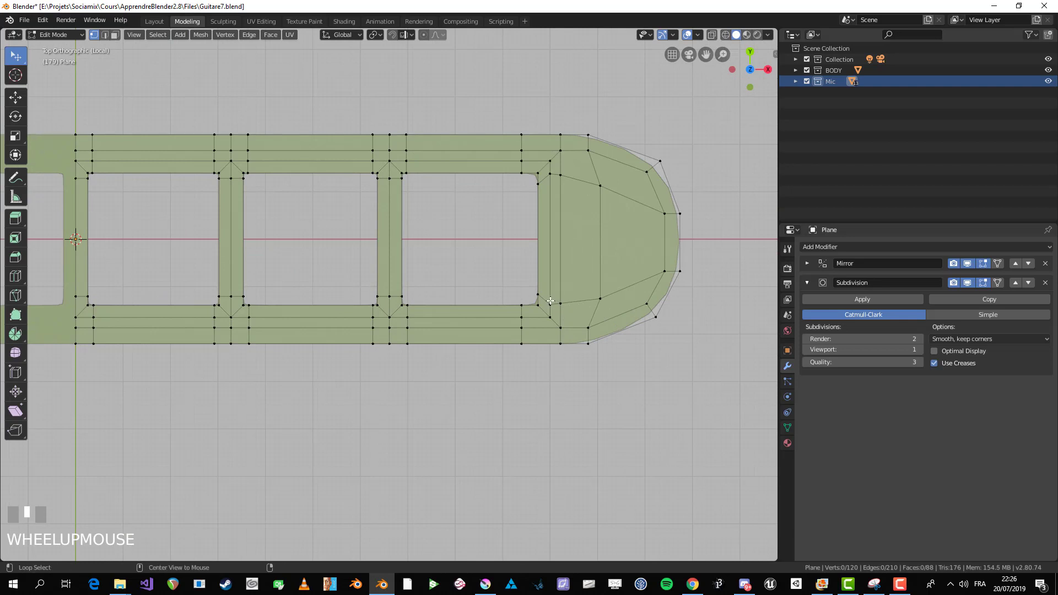
shift+click(556, 306)
shift+click(552, 306)
scroll(588, 318, up, 1)
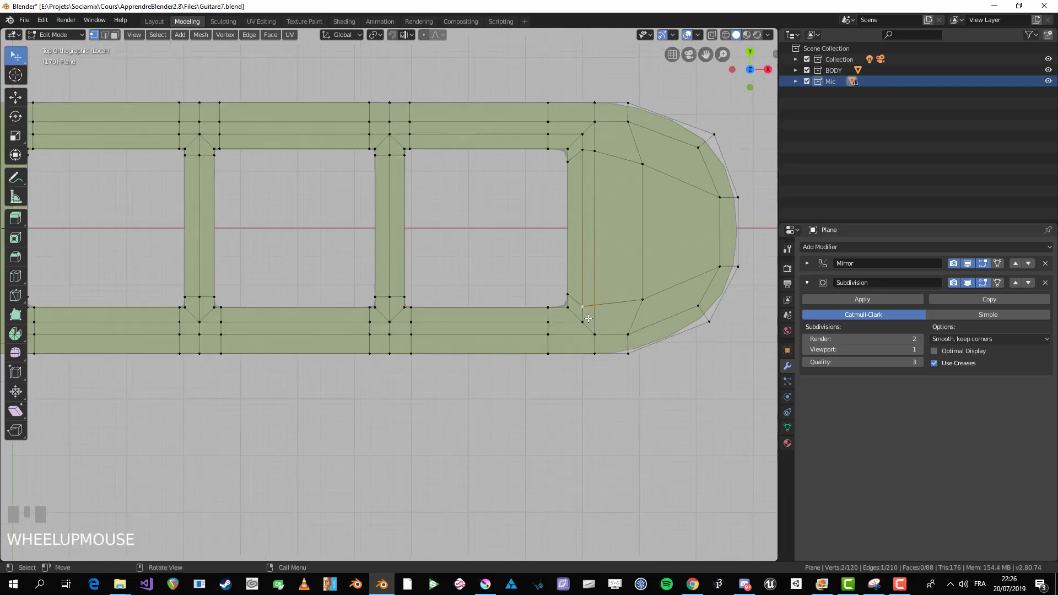
key(g)
key(y)
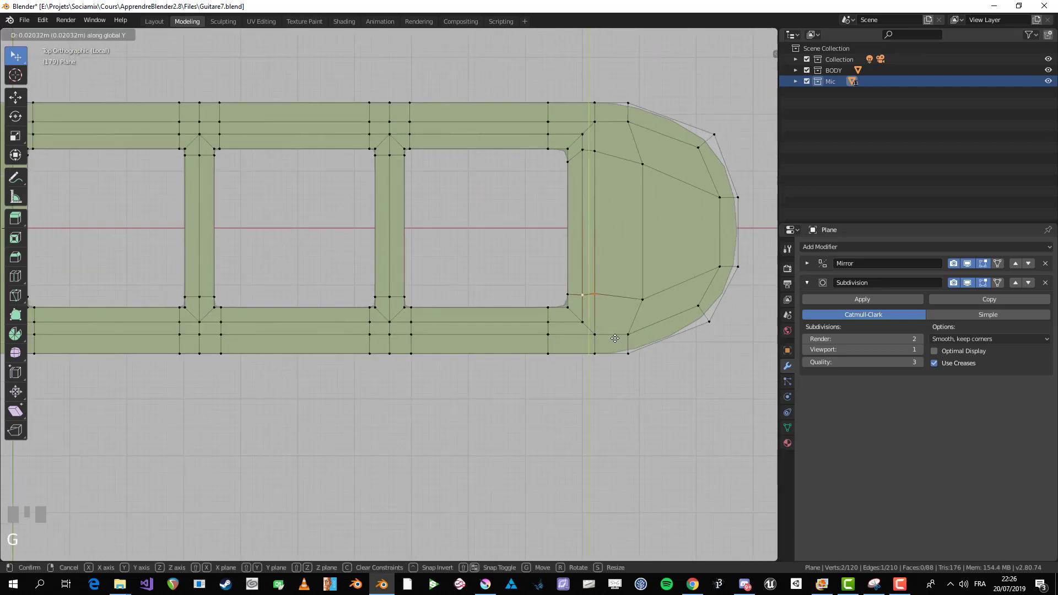
click(615, 338)
Step: Align the opening's edge vertex with those two vertices by scaling all three to 0 along Y
key(b)
drag(565, 290, 562, 289)
key(s)
key(y)
key(0)
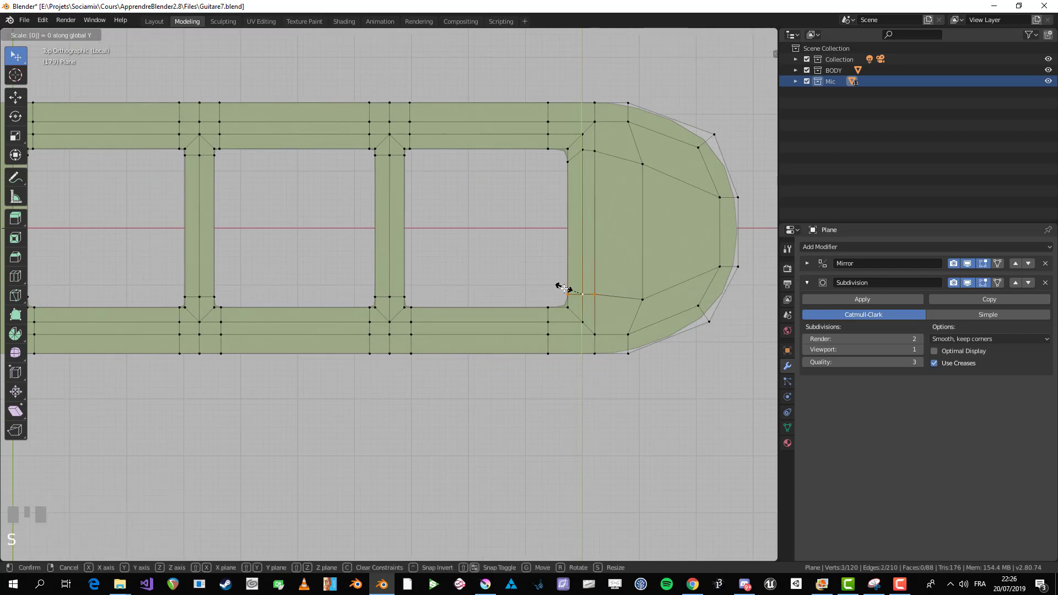
click(563, 288)
Step: Move the neighbouring lower vertex inside the rounded end about 0.009 m up along Y, level with the aligned row
click(644, 302)
key(g)
key(y)
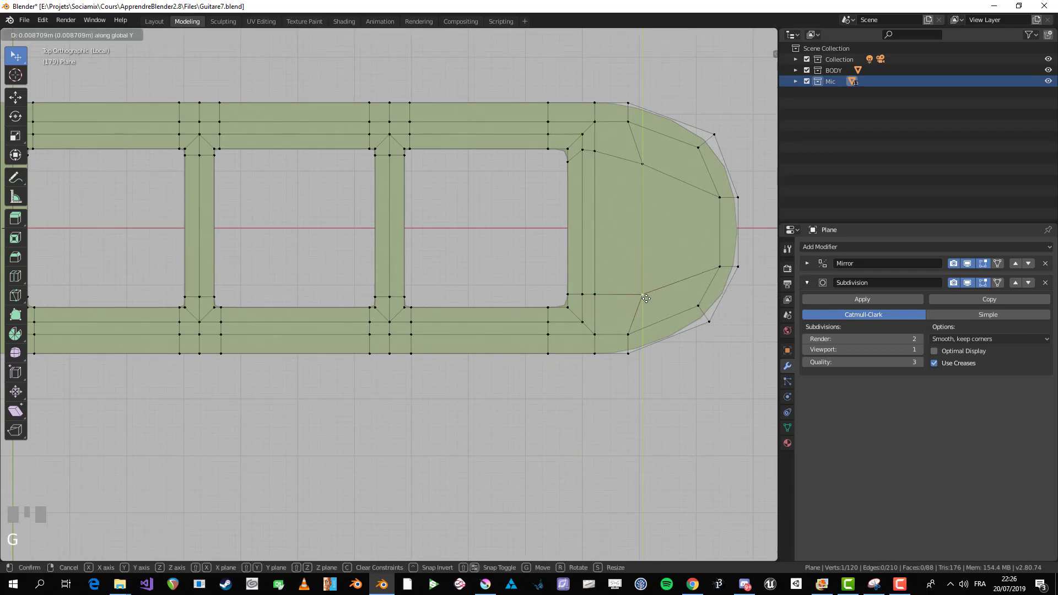
click(647, 299)
key(alt+a)
Step: Lower the three vertices beside the third opening's upper outer corner about 0.023 m along Y, and raise the outermost about 0.012 m
key(b)
drag(579, 144, 647, 179)
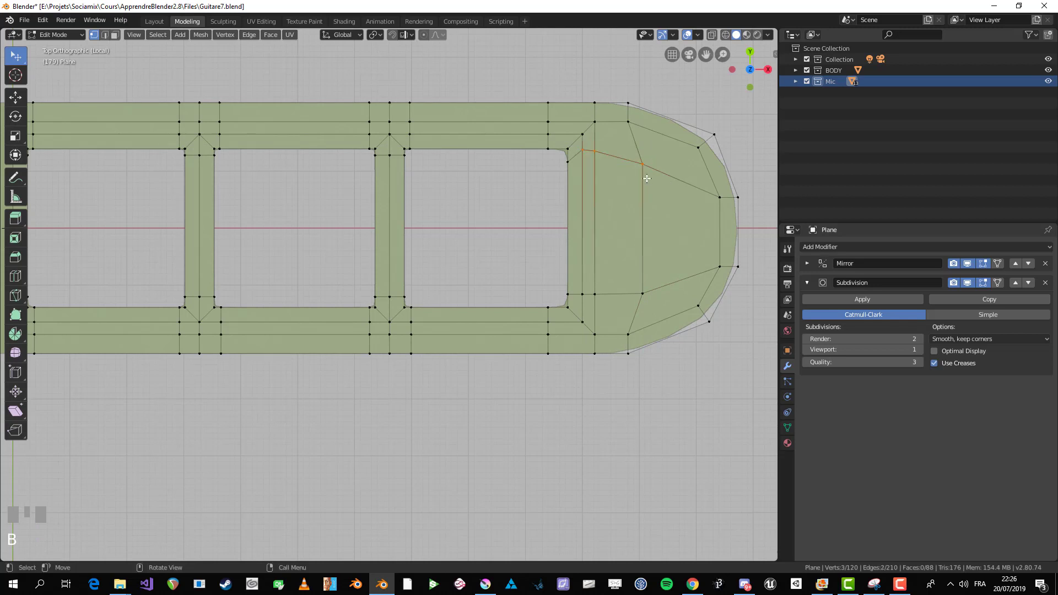
key(g)
key(y)
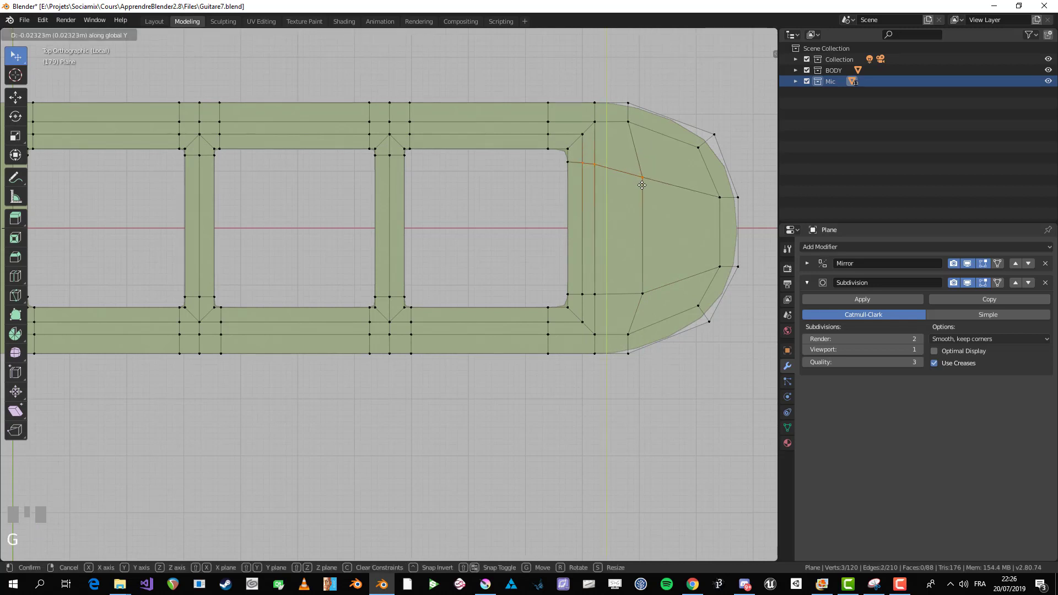
click(643, 177)
click(664, 196)
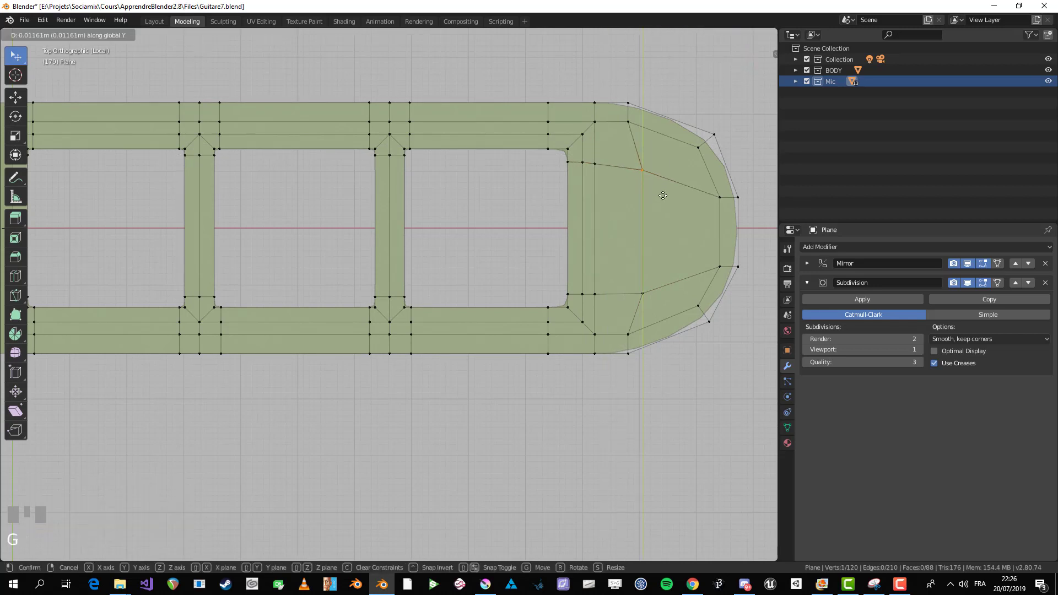
Step: Examine the whole mirrored strip in Object Mode and the topology around the third opening and rounded end
scroll(664, 196, down, 4)
key(Tab)
scroll(640, 287, down, 4)
key(Tab)
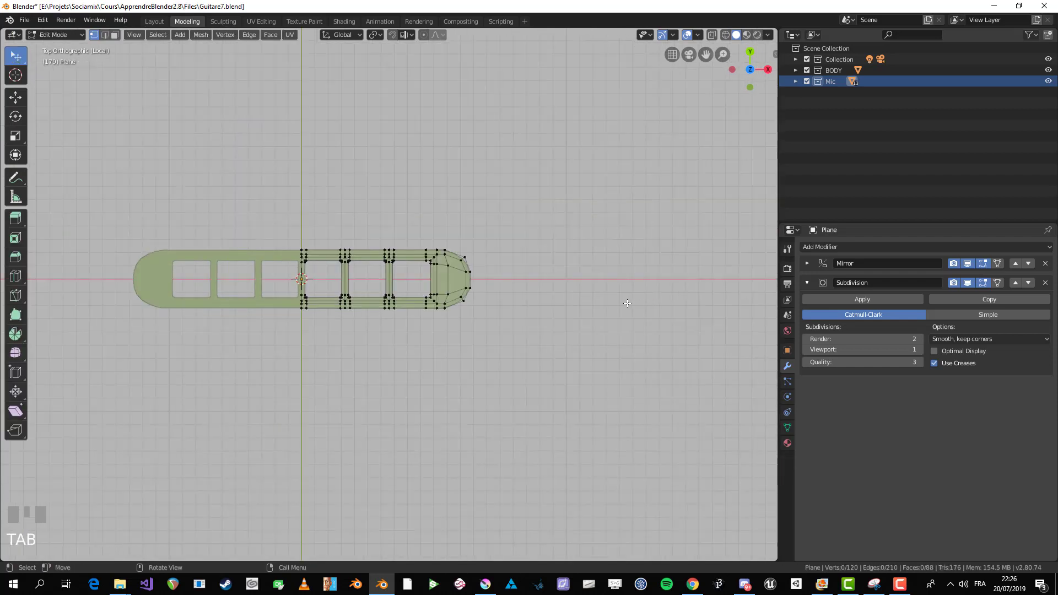
scroll(418, 325, up, 2)
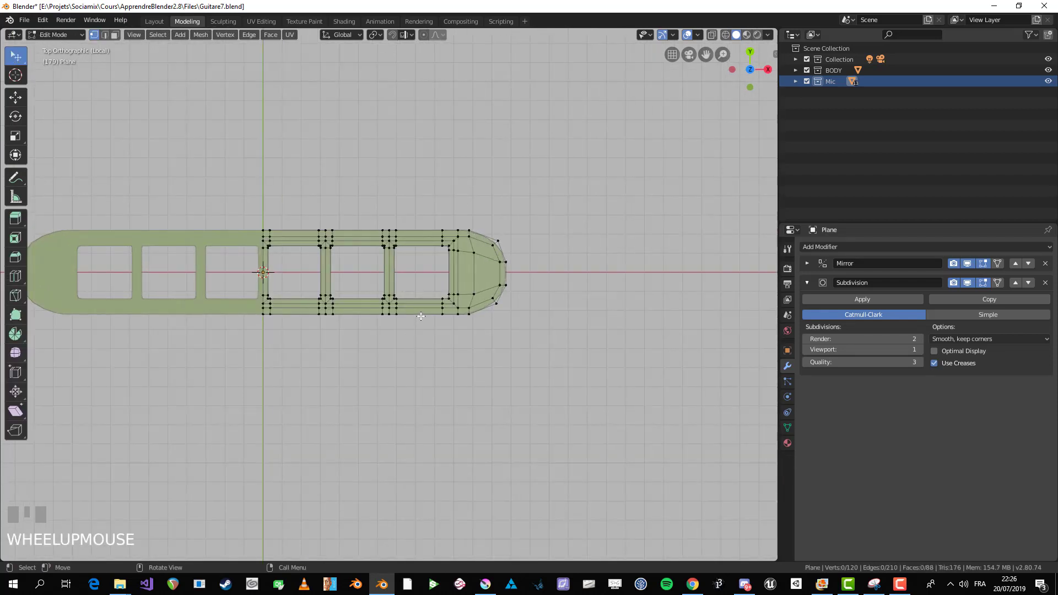
scroll(421, 317, up, 2)
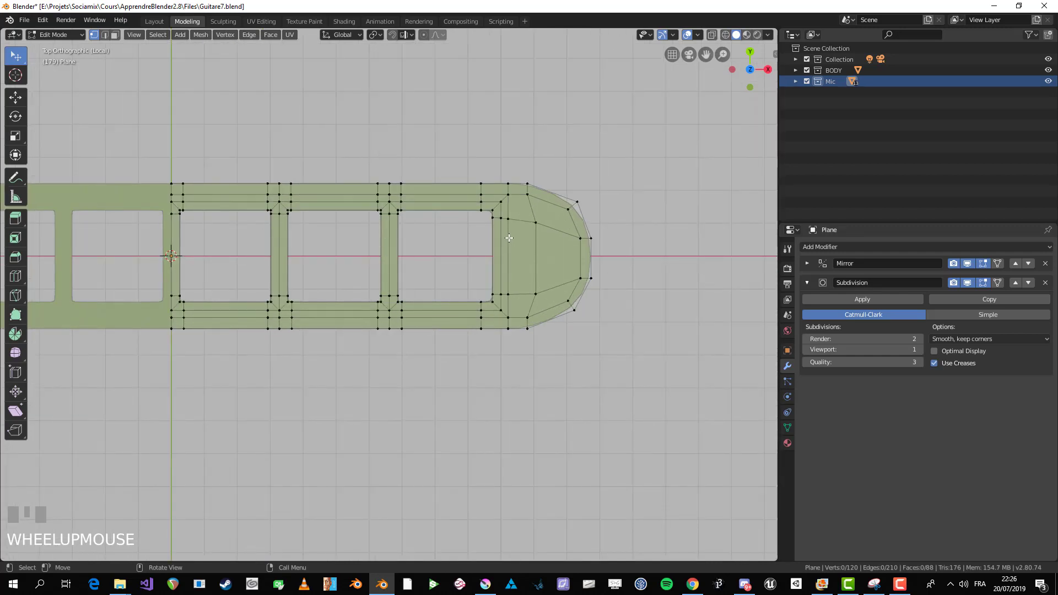
scroll(509, 239, up, 6)
scroll(527, 332, down, 2)
shift+middle_drag(541, 355, 540, 355)
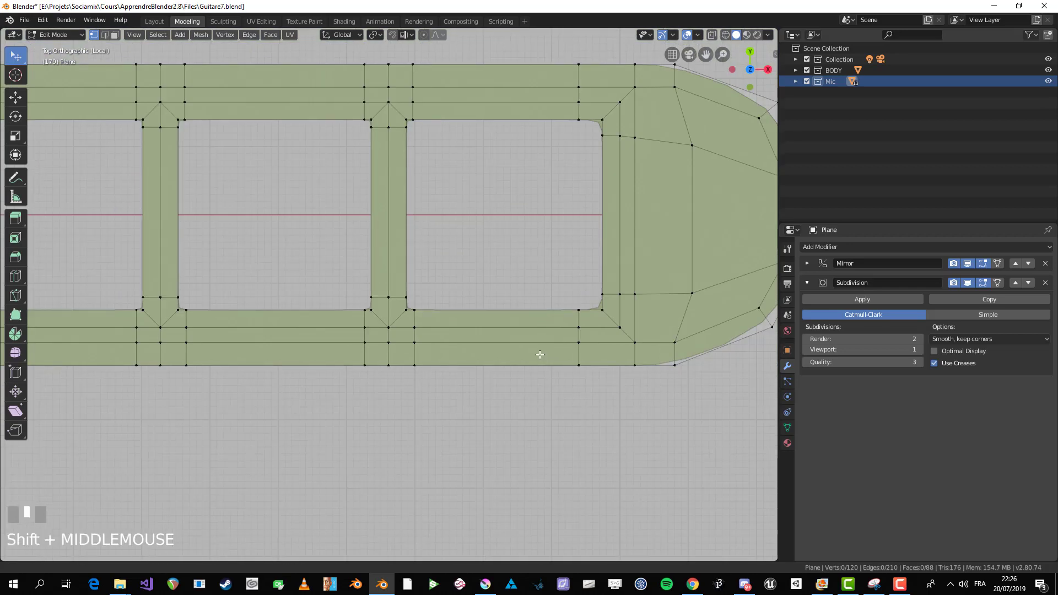
Step: Move the edge column below the third opening's outer corner about 0.023 m along X toward the rounded end
scroll(556, 339, up, 2)
alt+click(495, 287)
scroll(491, 290, down, 2)
shift+middle_drag(489, 293, 468, 328)
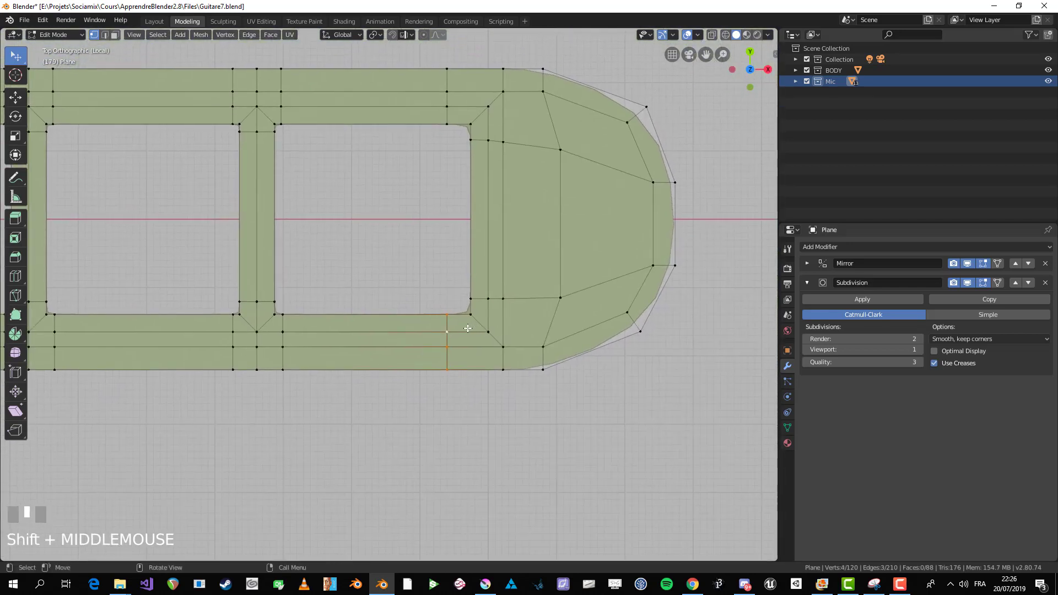
key(g)
click(483, 332)
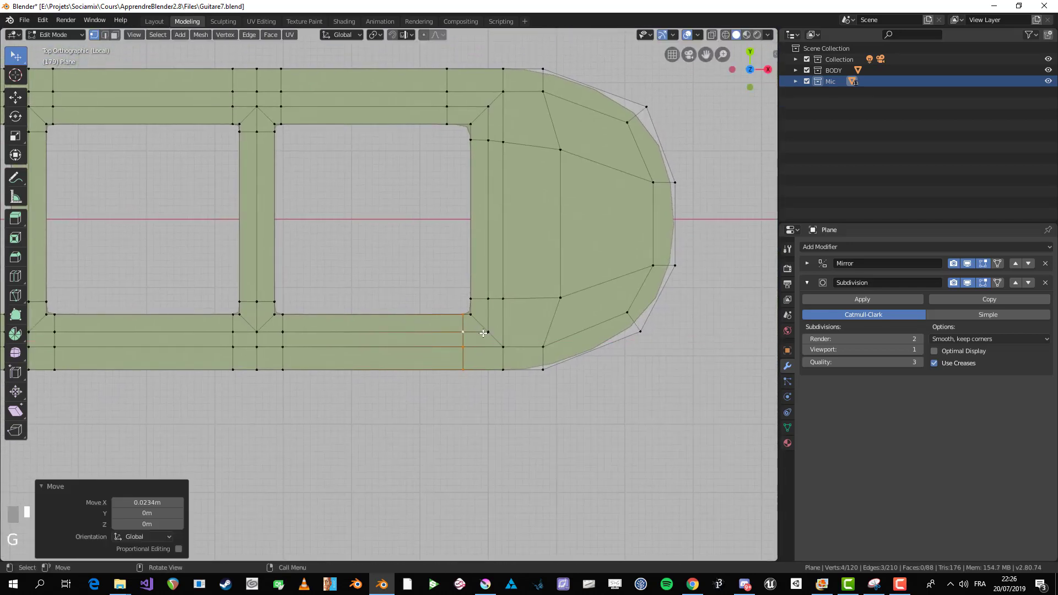
Step: Move the four-vertex row at the lower end of the outer divider down along Y, closer to the opening's lower edge
alt+click(482, 298)
key(b)
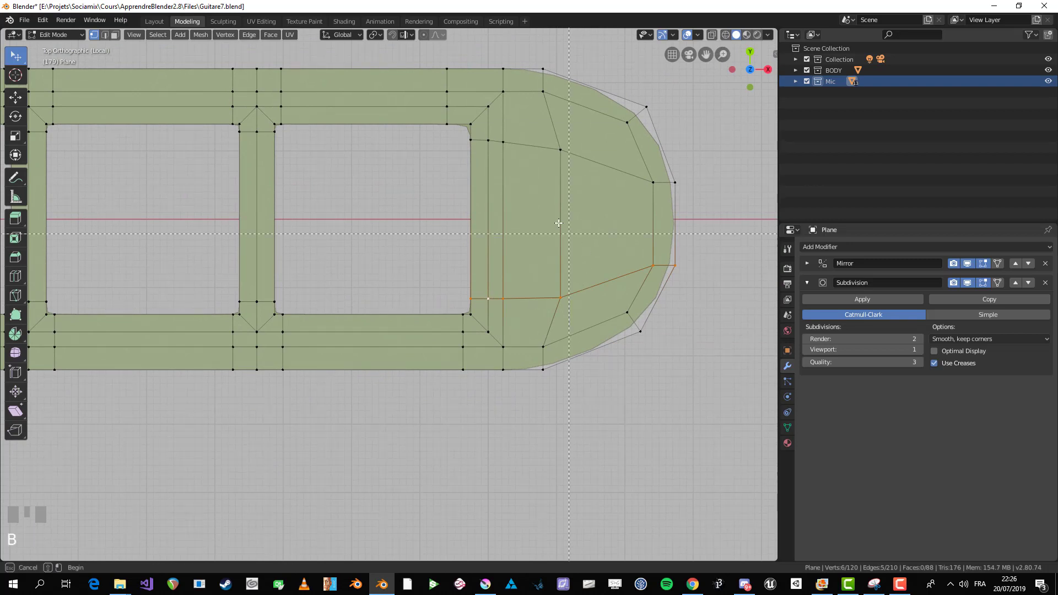
middle_drag(558, 222, 737, 339)
shift+click(560, 299)
key(g)
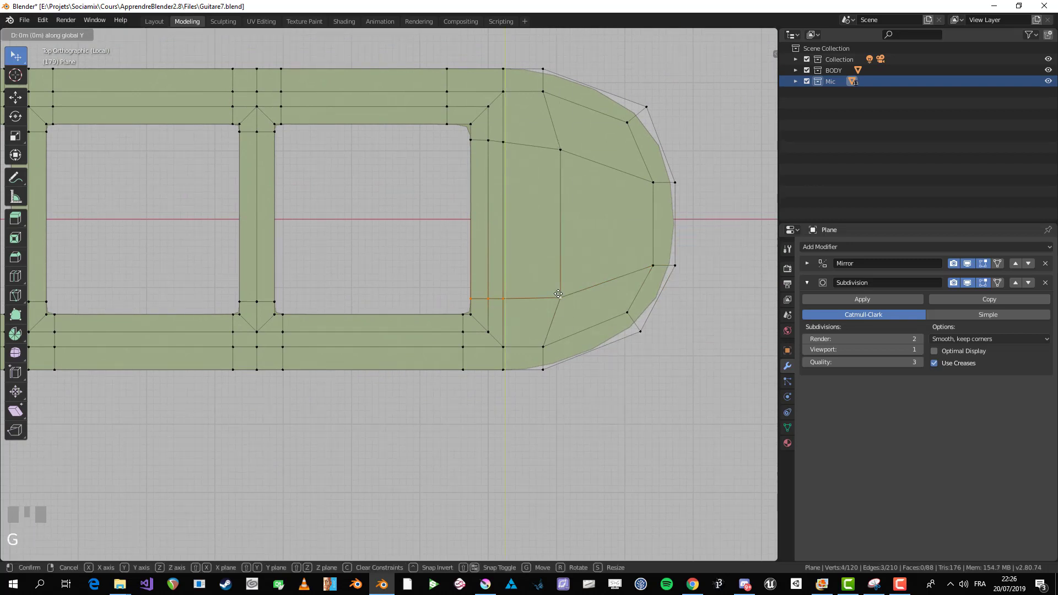
click(558, 302)
Step: Flatten the four-vertex row at the upper end of the outer divider by scaling it to 0 along Y
key(b)
drag(444, 132, 567, 182)
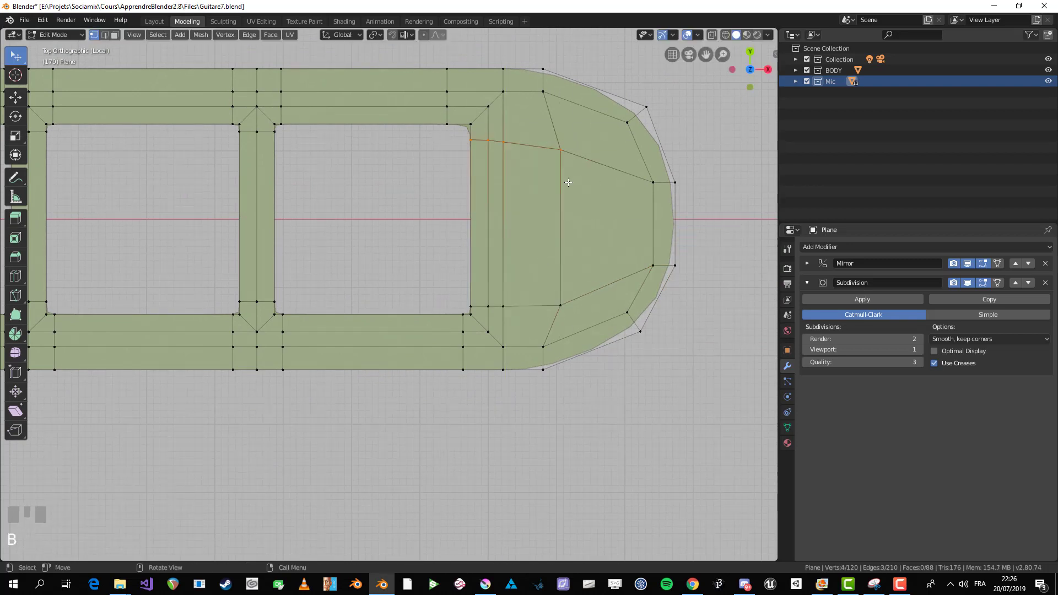
key(s)
key(y)
click(555, 173)
key(s)
key(y)
key(0)
key(Return)
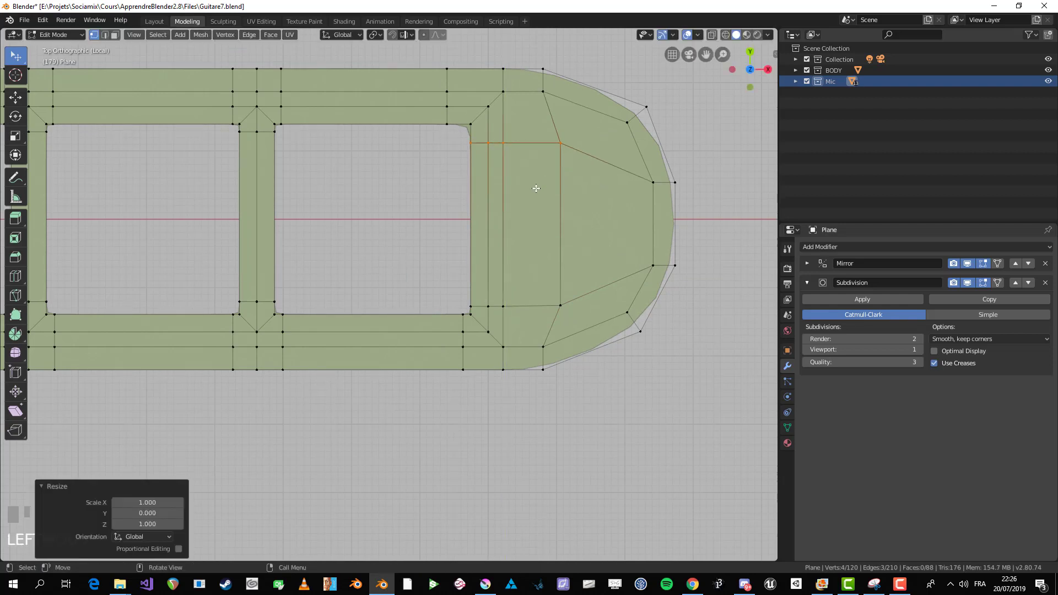
Step: Move the flattened upper row up along Y, closer to the third opening's upper edge
key(g)
key(y)
click(538, 181)
key(a)
Step: Move the edge column above the third opening's outer corner along X toward the rounded end
alt+click(448, 102)
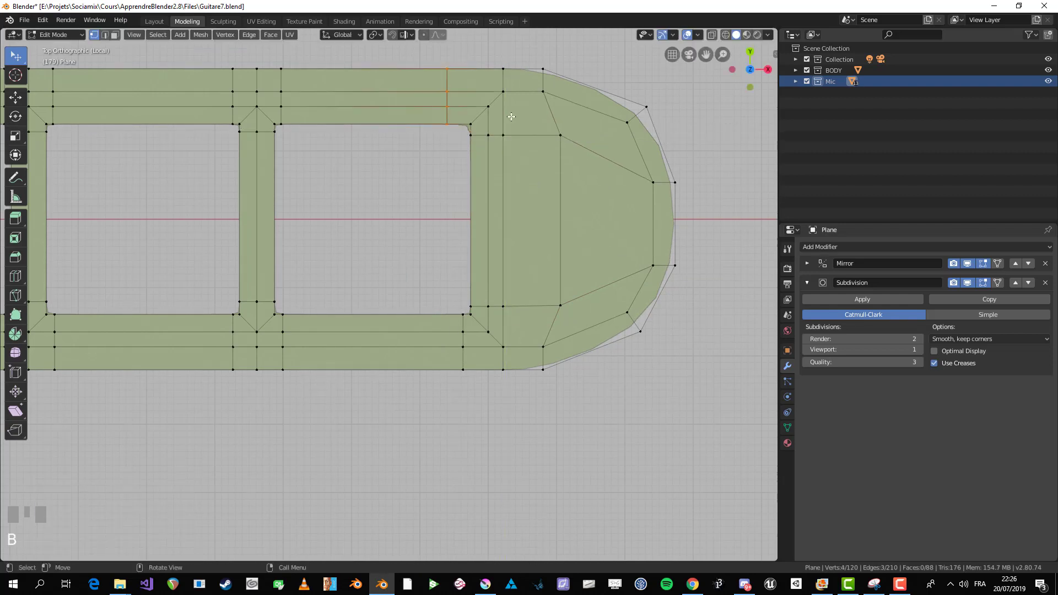
key(g)
key(x)
key(x)
click(525, 120)
key(alt+a)
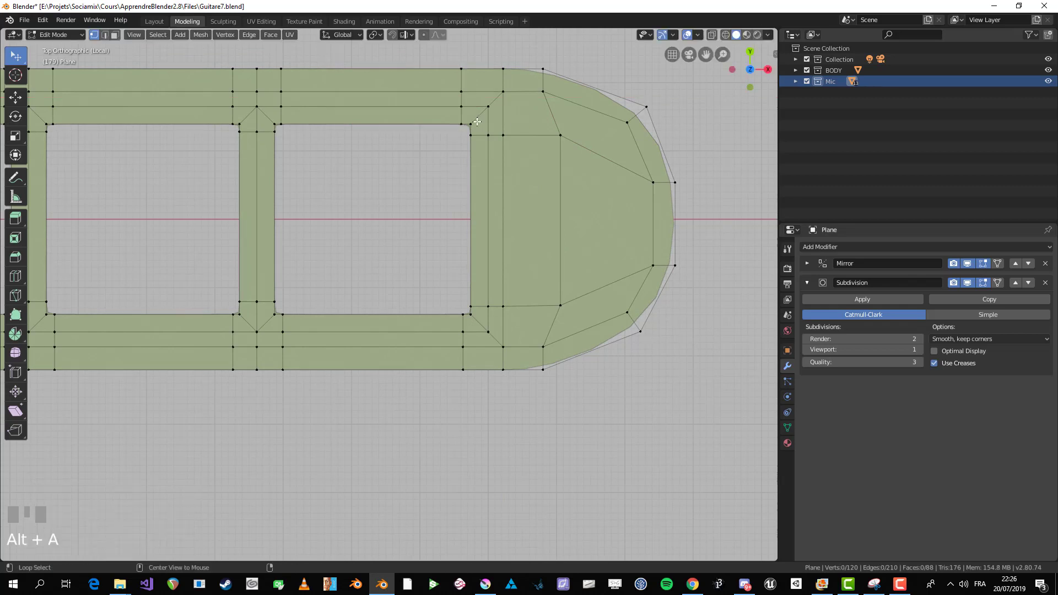
key(b)
drag(271, 120, 279, 140)
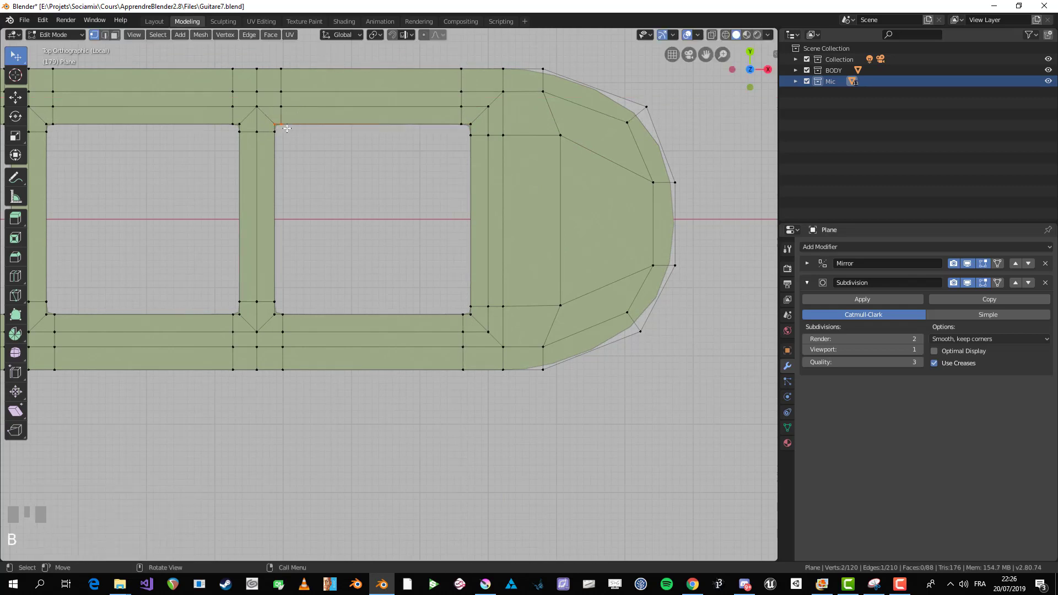
key(Escape)
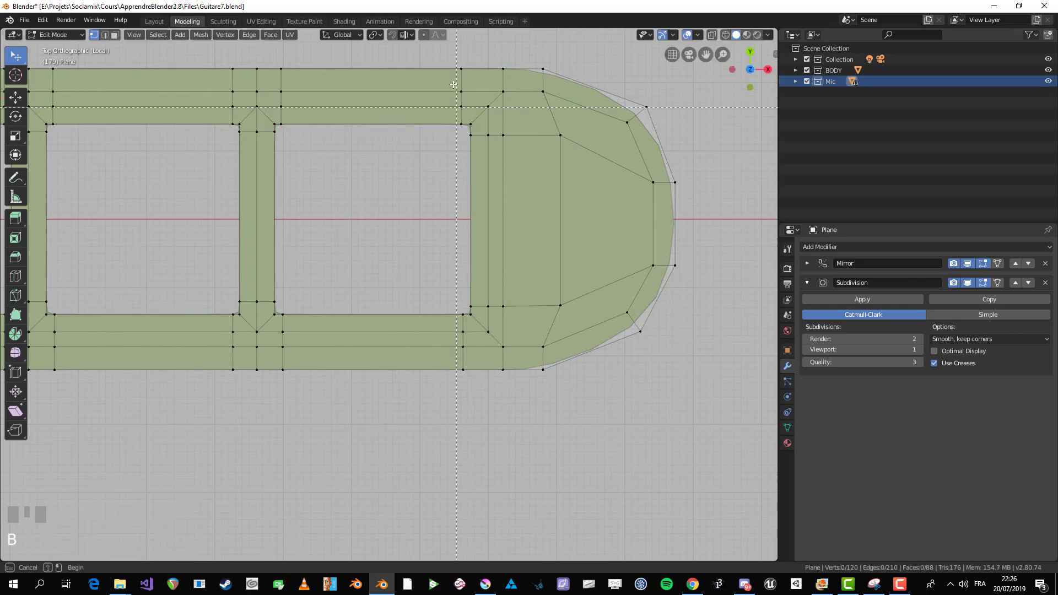
Step: Nudge the upper edge column about 0.0024 m along X, in line with the lower edge column
alt+click(462, 99)
key(g)
key(g)
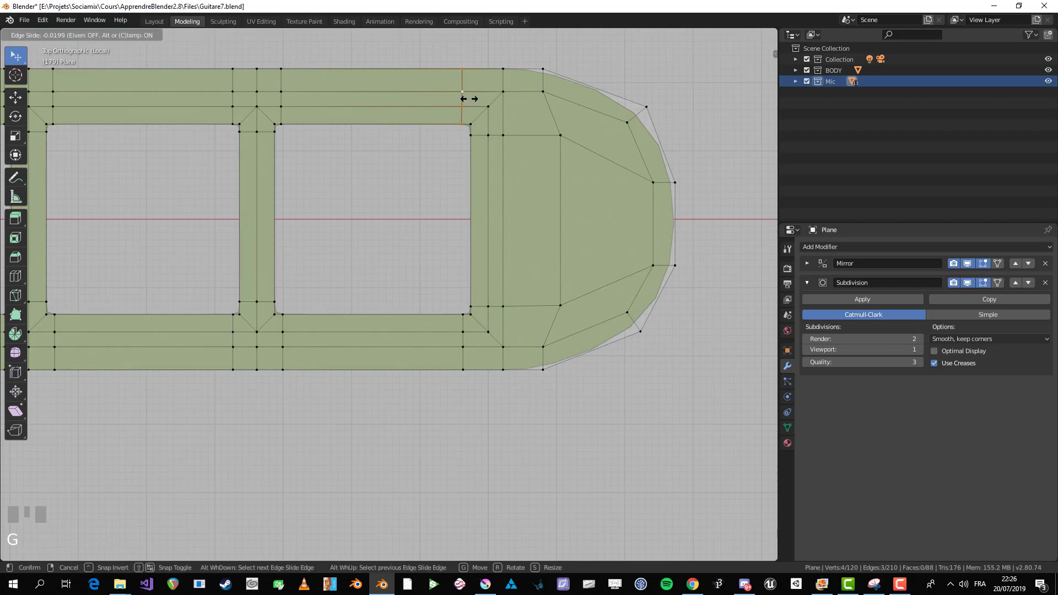
right_click(469, 99)
key(g)
click(477, 102)
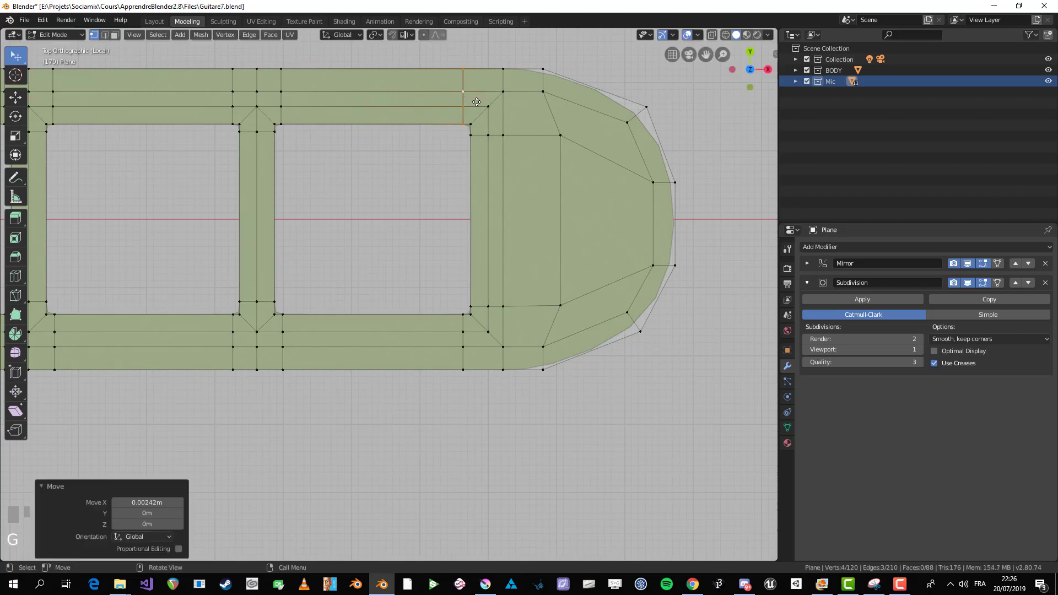
alt+click(523, 135)
key(g)
middle_click(619, 180)
right_click(619, 178)
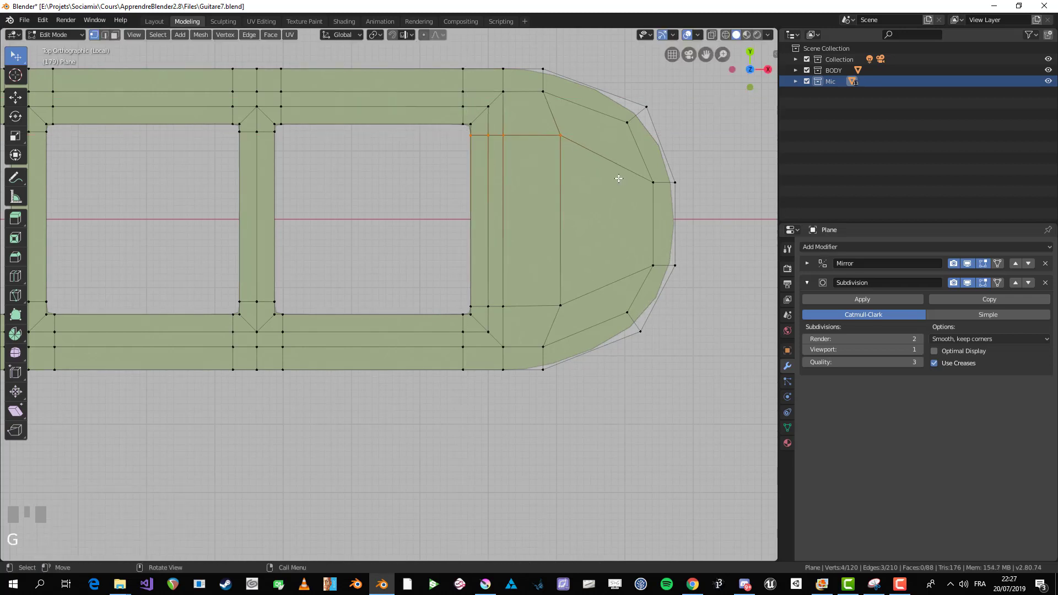
key(alt+a)
Step: Leave mesh editing and view the strip in Object Mode
key(Tab)
scroll(567, 225, down, 4)
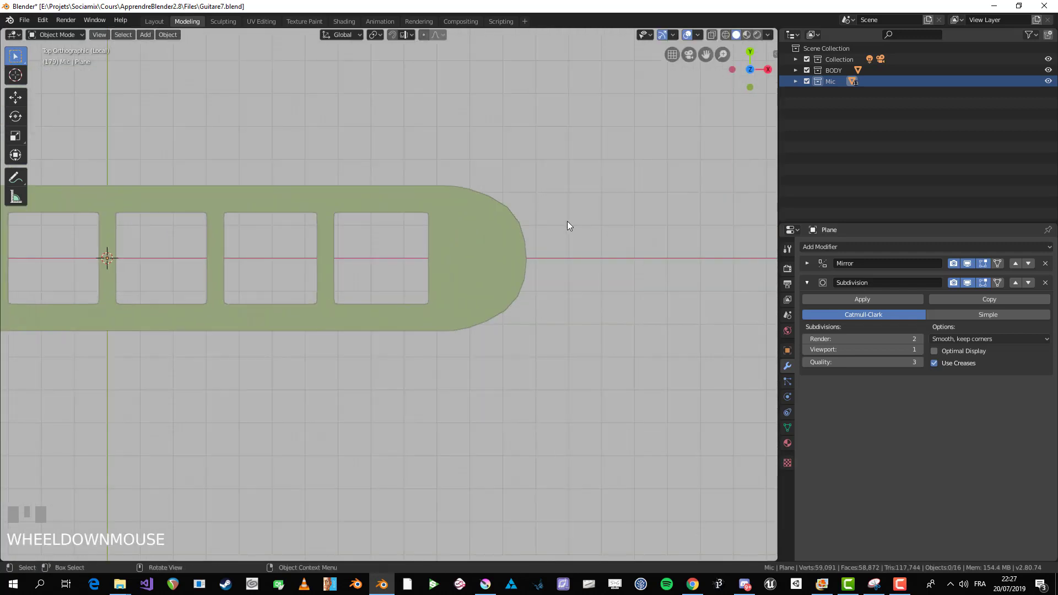
Step: Scale the two inner vertices inside the pickup frame's rounded end slightly closer together
scroll(567, 225, down, 4)
shift+middle_drag(461, 293, 605, 300)
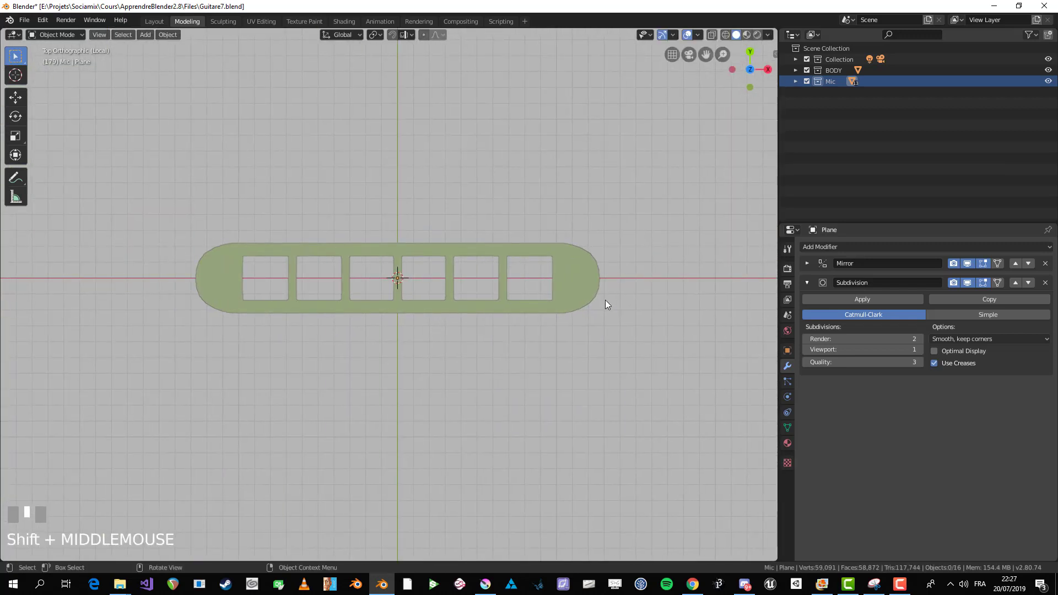
key(Tab)
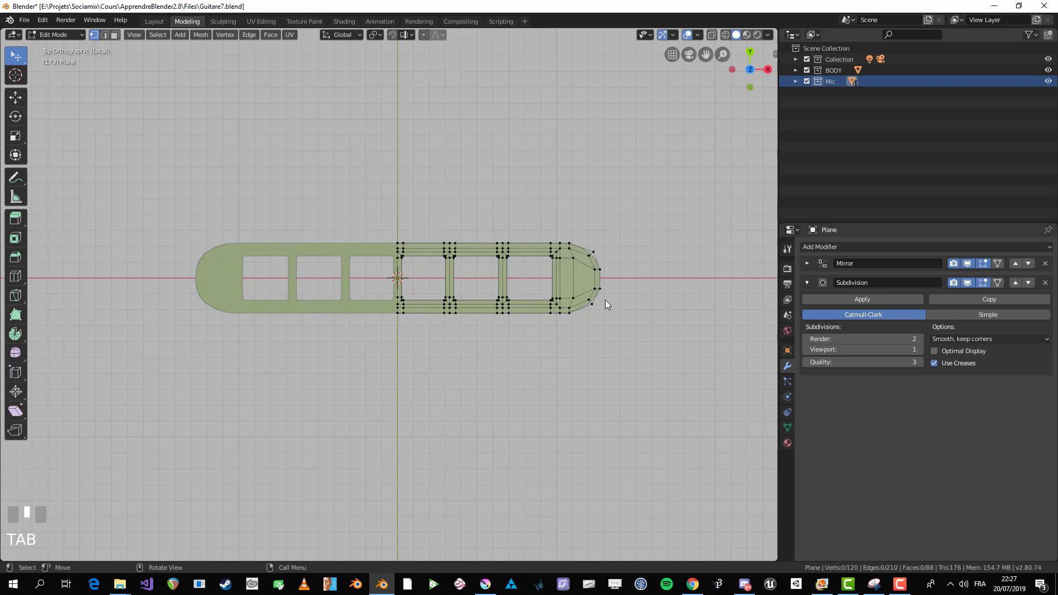
key(Tab)
scroll(606, 300, up, 4)
shift+middle_drag(604, 300, 320, 289)
key(Tab)
scroll(586, 274, up, 3)
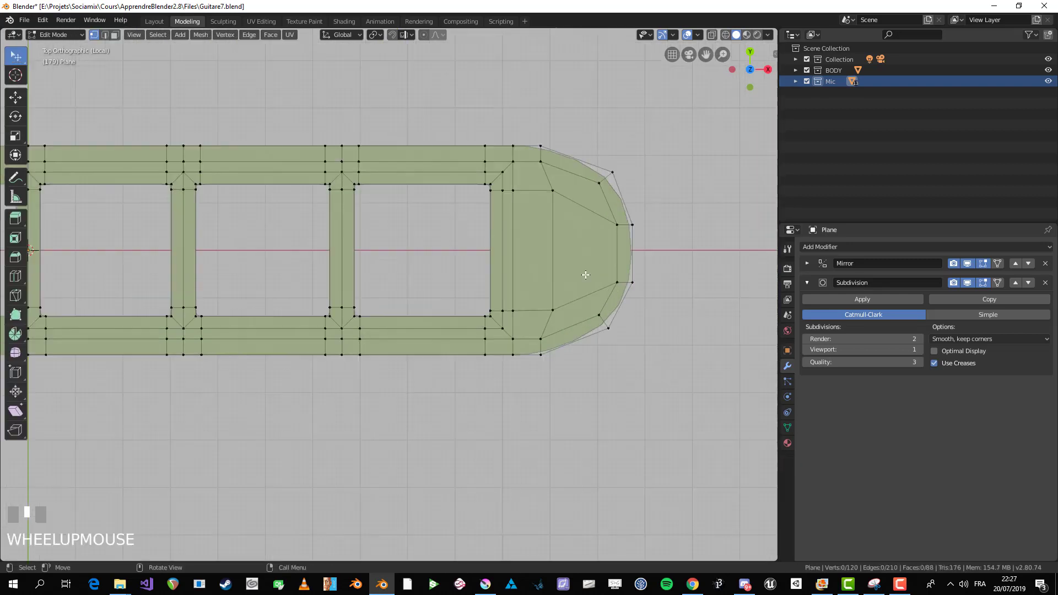
shift+middle_drag(586, 273, 519, 295)
click(516, 190)
shift+click(519, 330)
key(s)
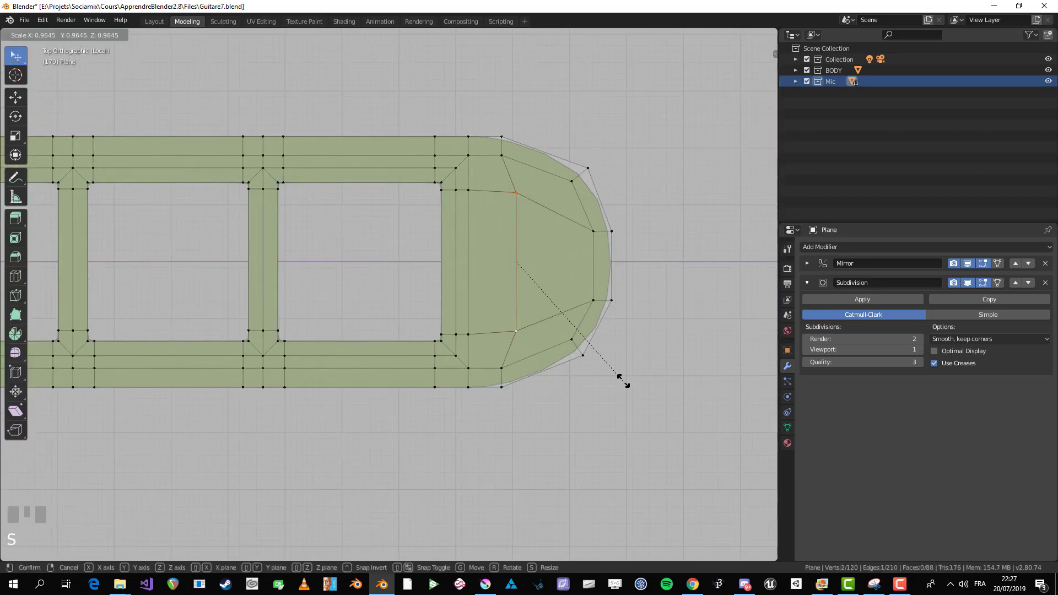
click(616, 369)
Step: Extrude the six inner faces of the rounded end in place and scale them down to 0.522
key(3)
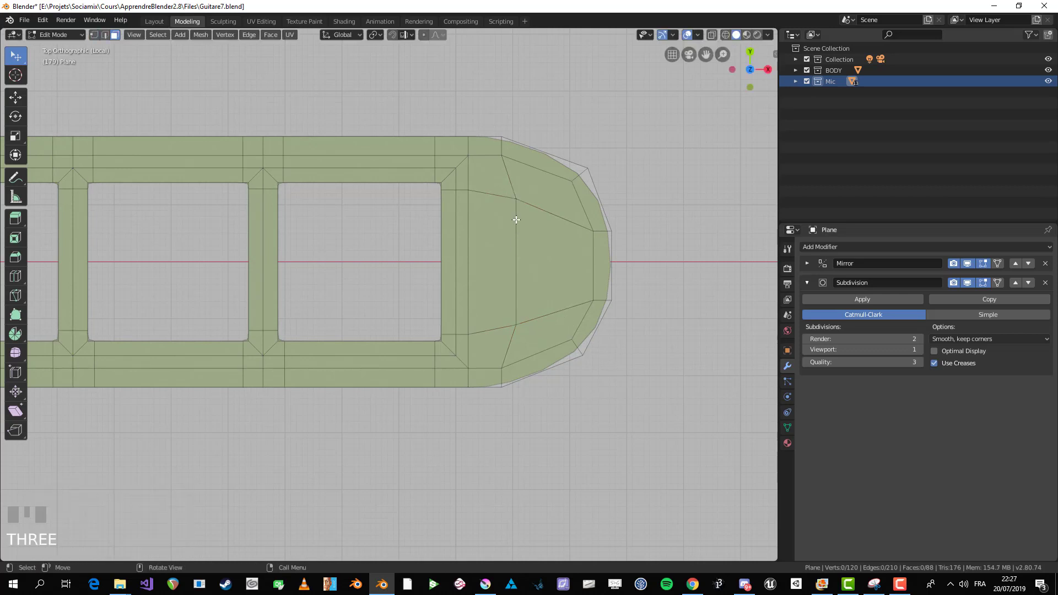
key(b)
drag(472, 161, 550, 331)
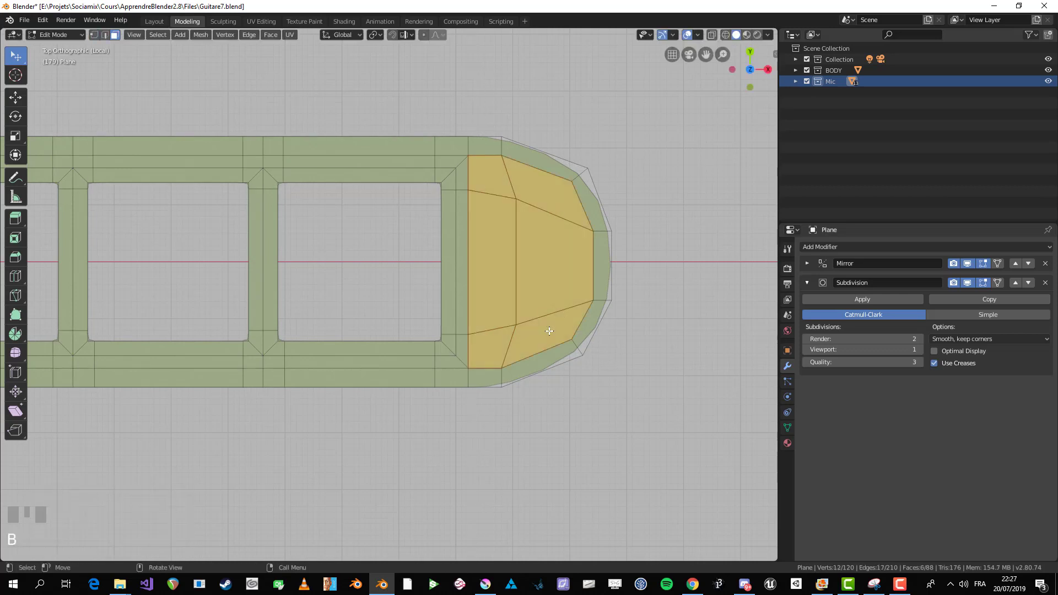
key(e)
click(693, 324)
key(s)
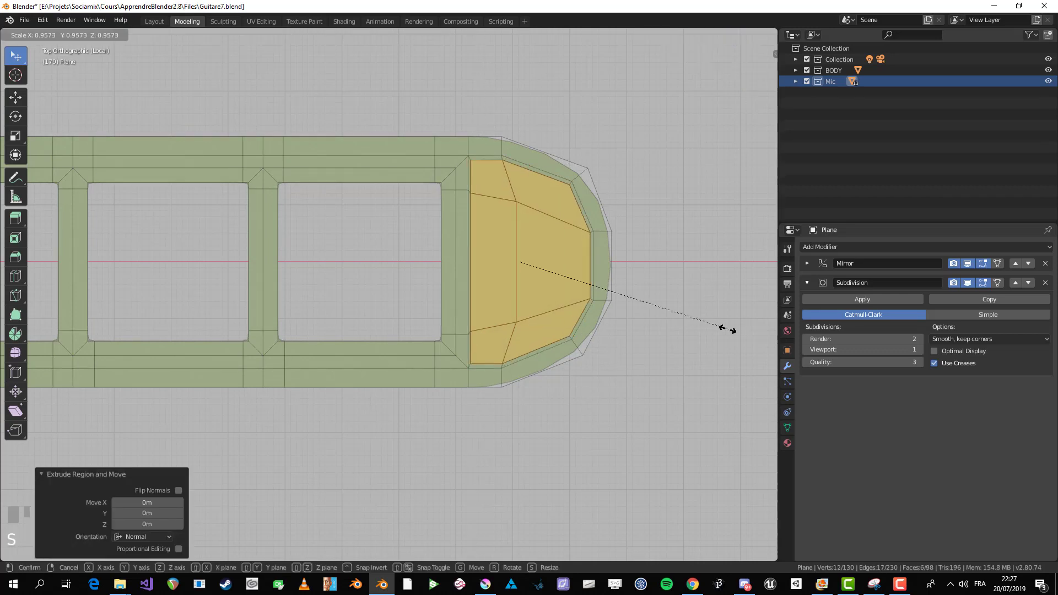
click(629, 303)
Step: Shape the inset faces of the rounded end into a regular circle with LoopTools
scroll(610, 323, down, 3)
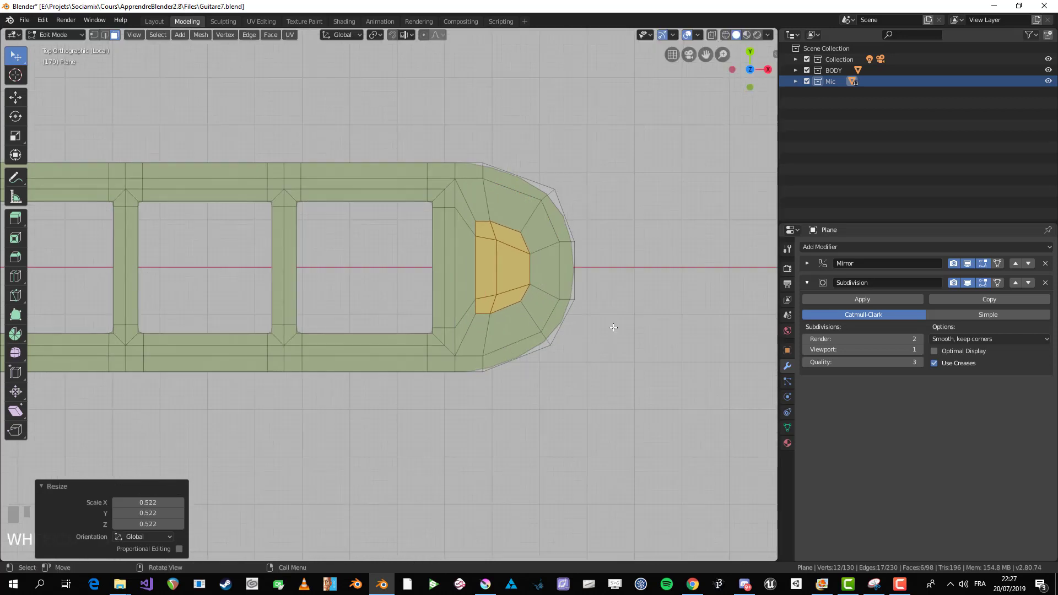
scroll(529, 363, up, 2)
right_click(513, 263)
mouse_move(518, 252)
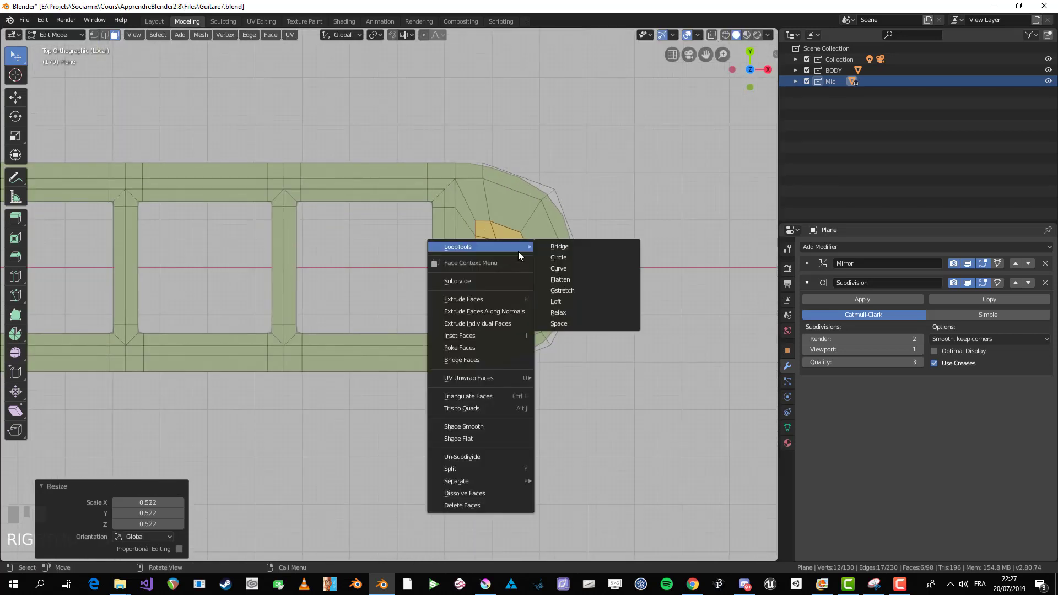
click(569, 261)
Step: Scale the circular faces to about 0.7 and shift them slightly towards the rounded tip
key(s)
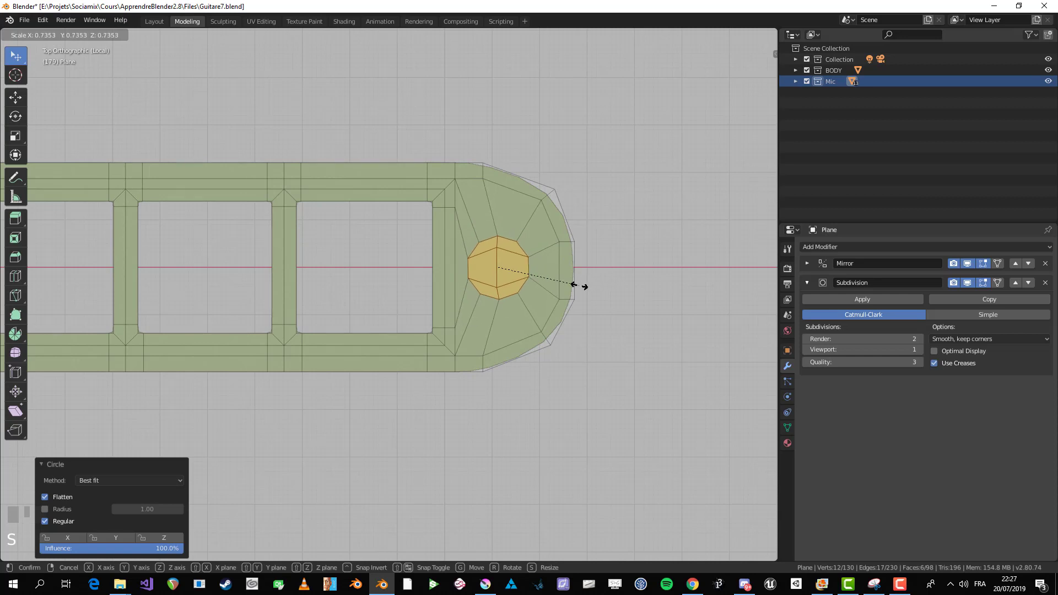
click(580, 288)
key(g)
click(588, 284)
key(alt+a)
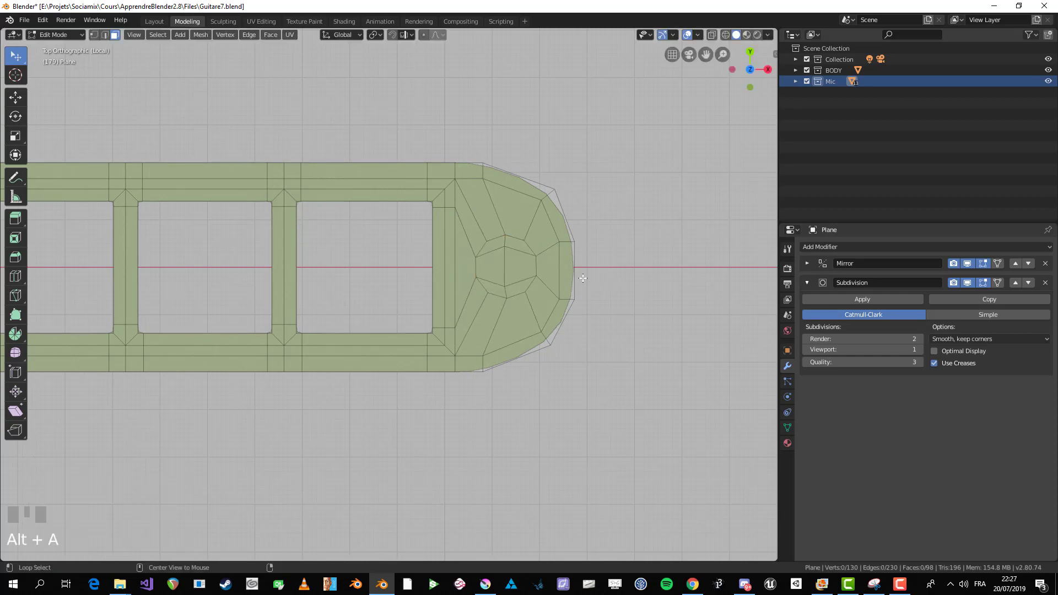
key(ctrl+z)
Step: Delete the circular faces to open a round screw hole in the frame's end
scroll(573, 283, down, 2)
scroll(574, 284, up, 2)
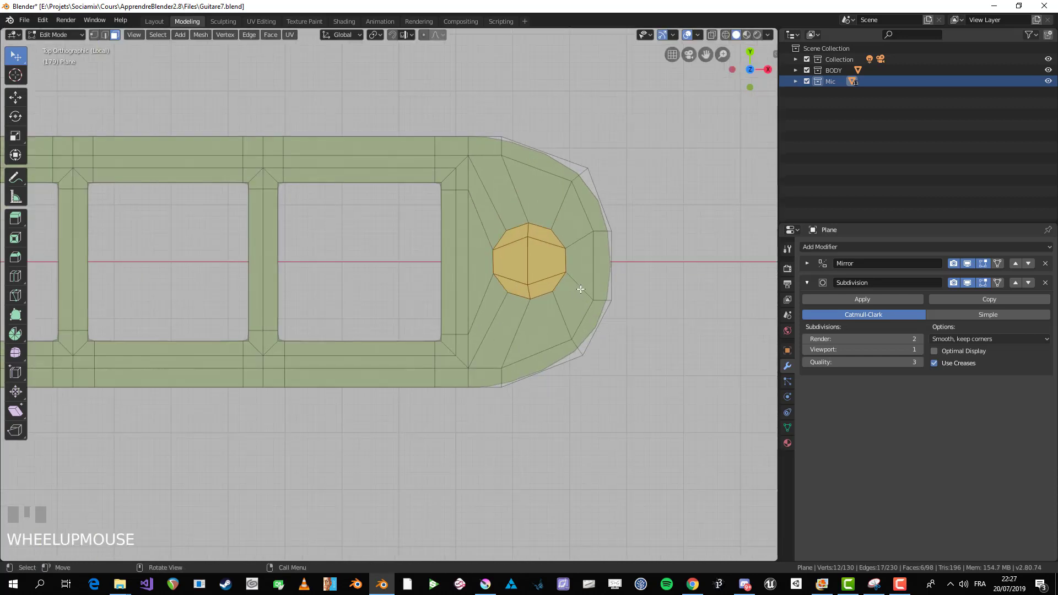
middle_drag(575, 286, 482, 349)
scroll(584, 297, down, 1)
key(x)
click(587, 320)
scroll(567, 325, down, 1)
scroll(568, 329, down, 3)
key(KP_7)
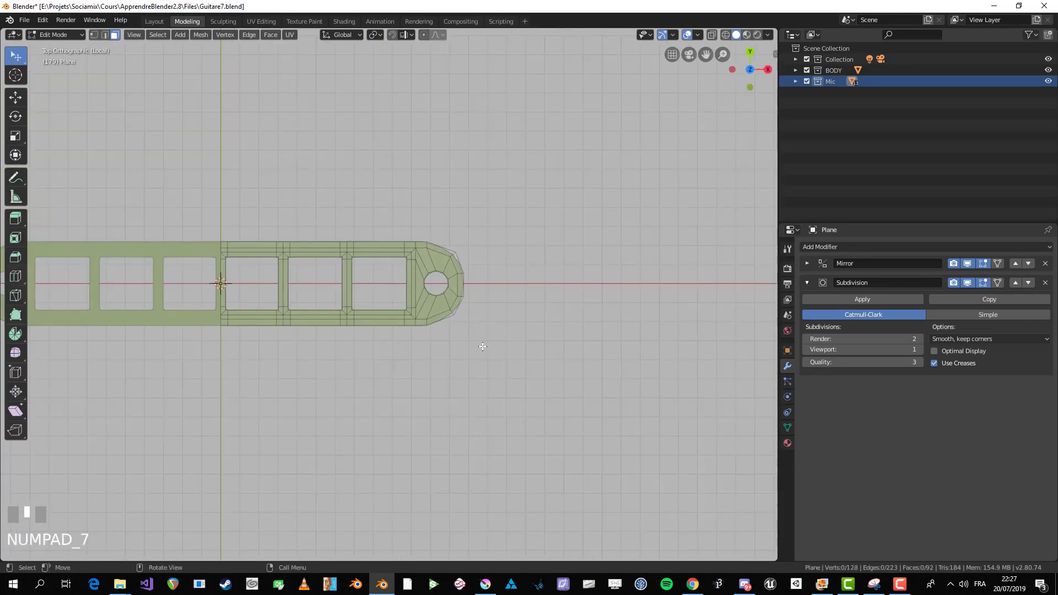
Step: Shorten the cross edge nearest the round hole by scaling it down to about half
scroll(496, 309, up, 8)
key(2)
click(525, 238)
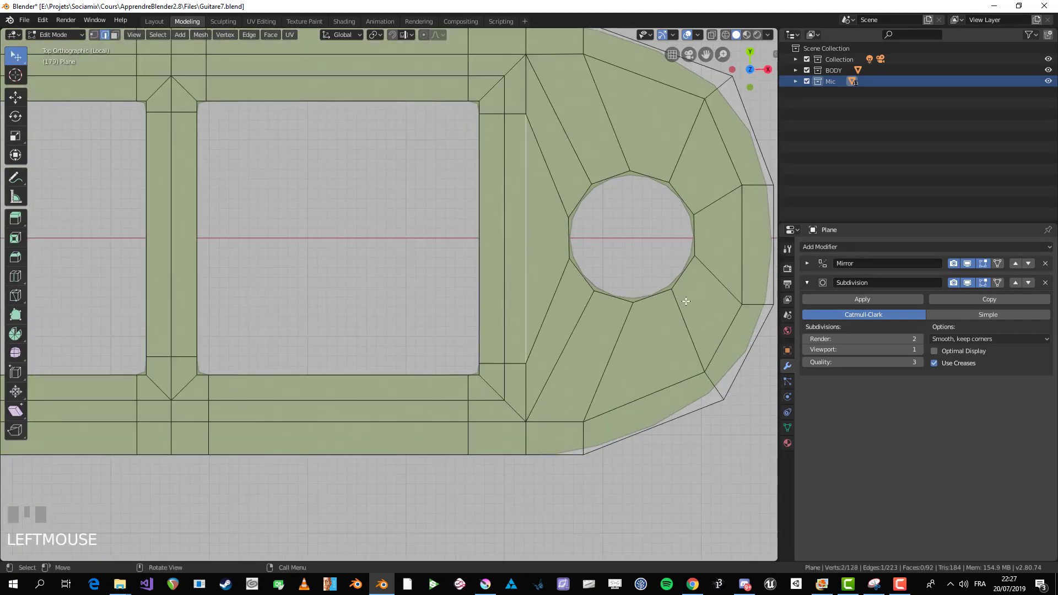
key(s)
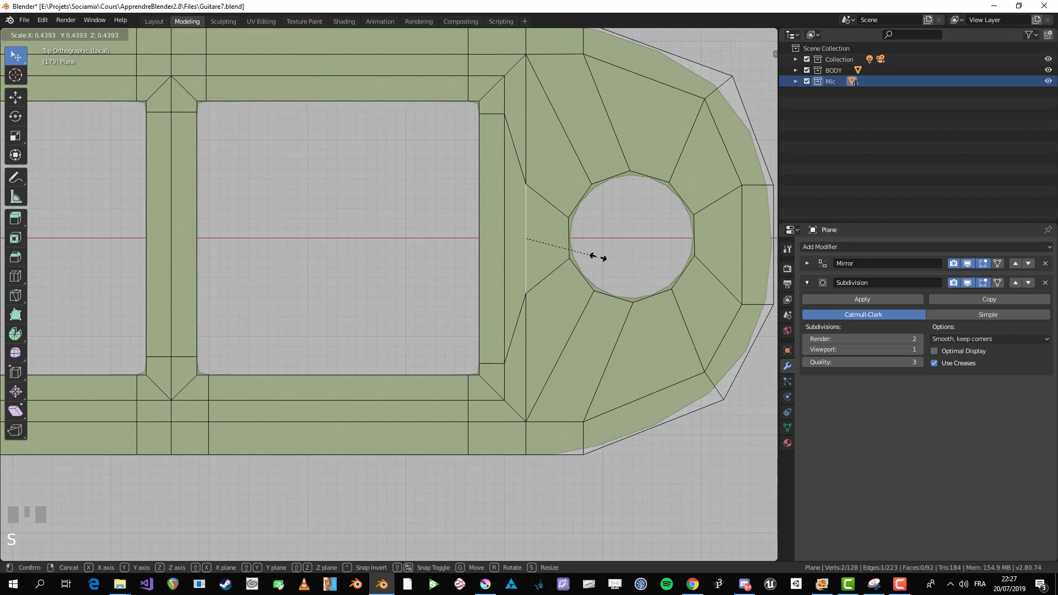
click(576, 248)
Step: Scale down the neighbouring cross edge between the last square window and the edge just shortened
click(506, 223)
key(s)
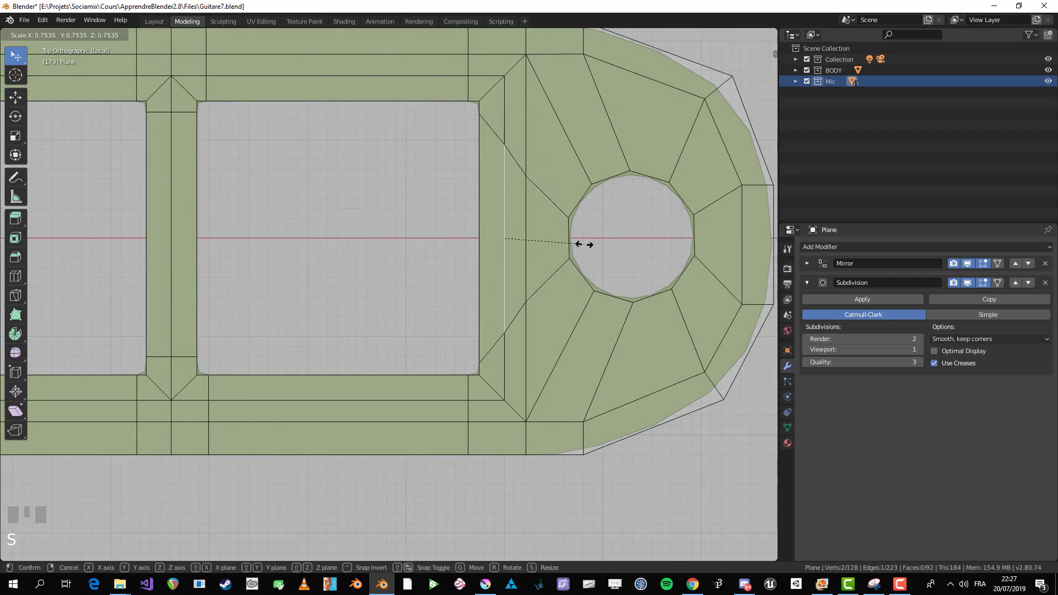
click(581, 243)
key(Tab)
scroll(563, 227, down, 4)
key(Tab)
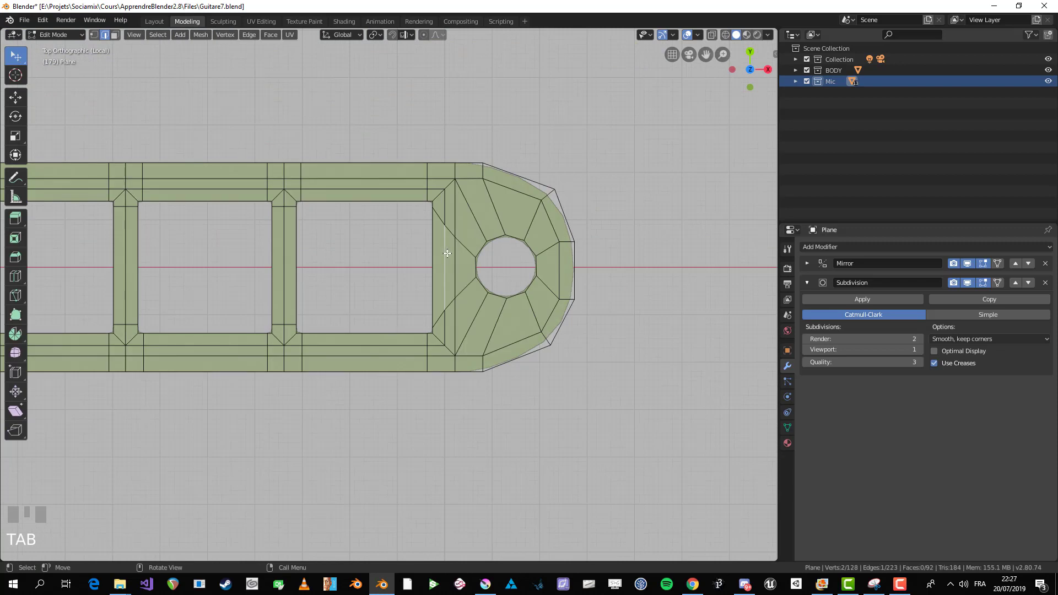
key(alt+a)
key(Tab)
key(Tab)
scroll(508, 267, up, 2)
key(ctrl+r)
click(498, 228)
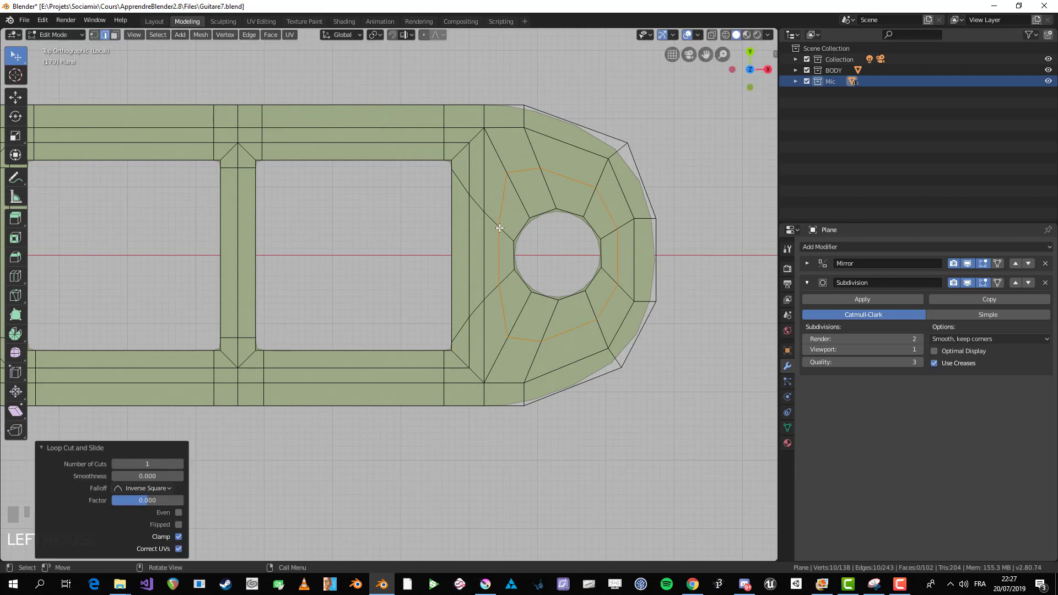
key(ctrl+z)
Step: Add one loop cut around the round hole, slid fully to its rim with factor -1, and scale the loop to 1.374
key(ctrl+r)
click(499, 230)
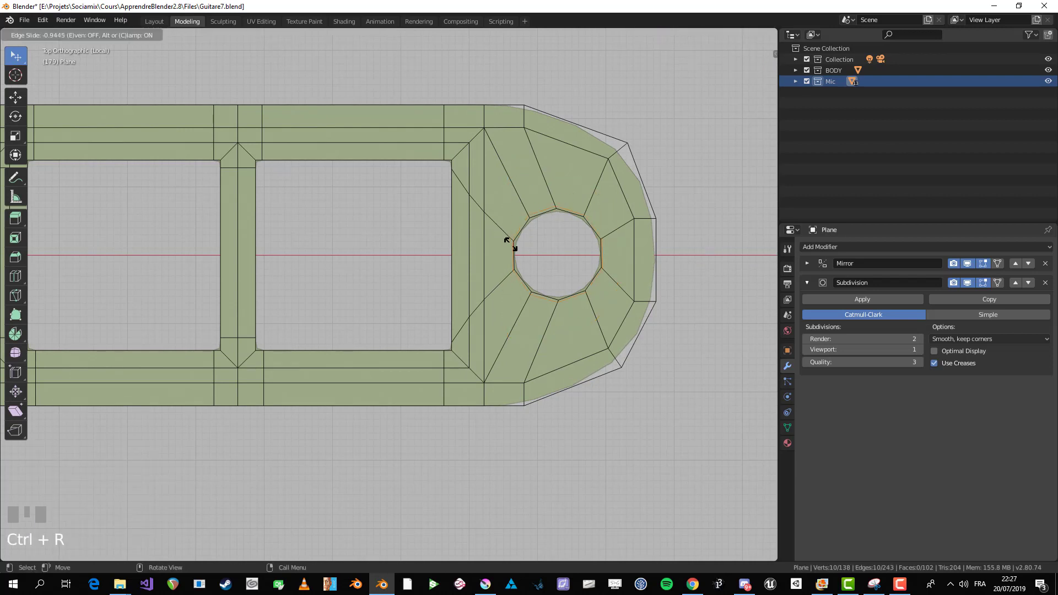
key(e)
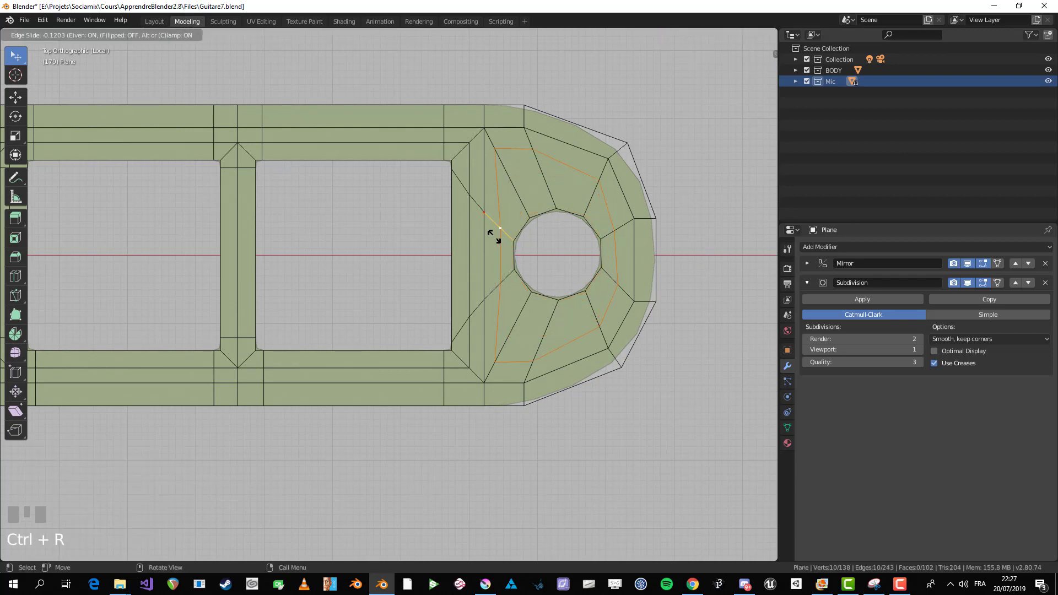
key(e)
key(e)
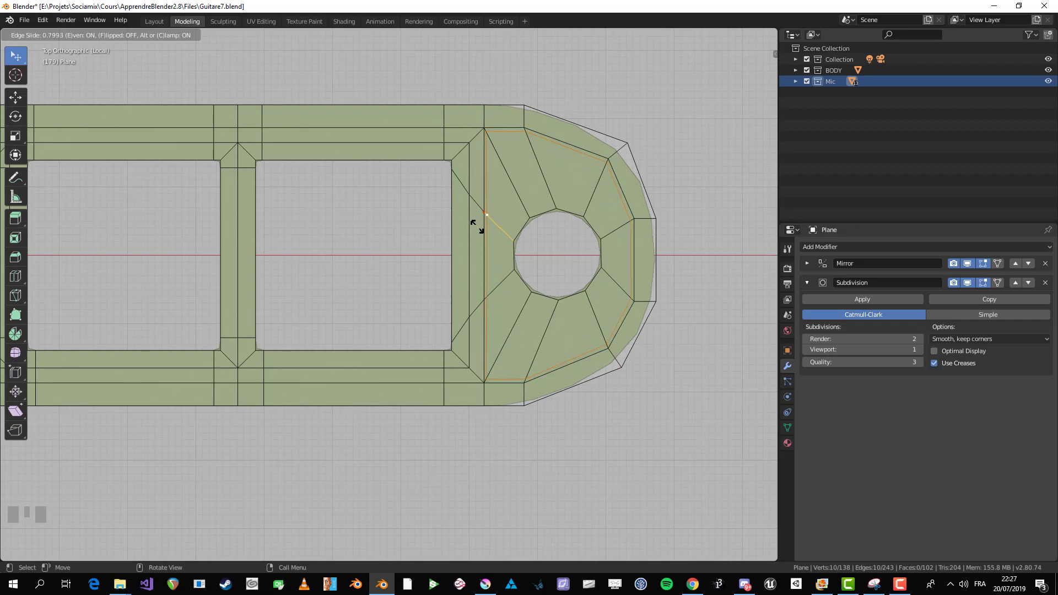
key(e)
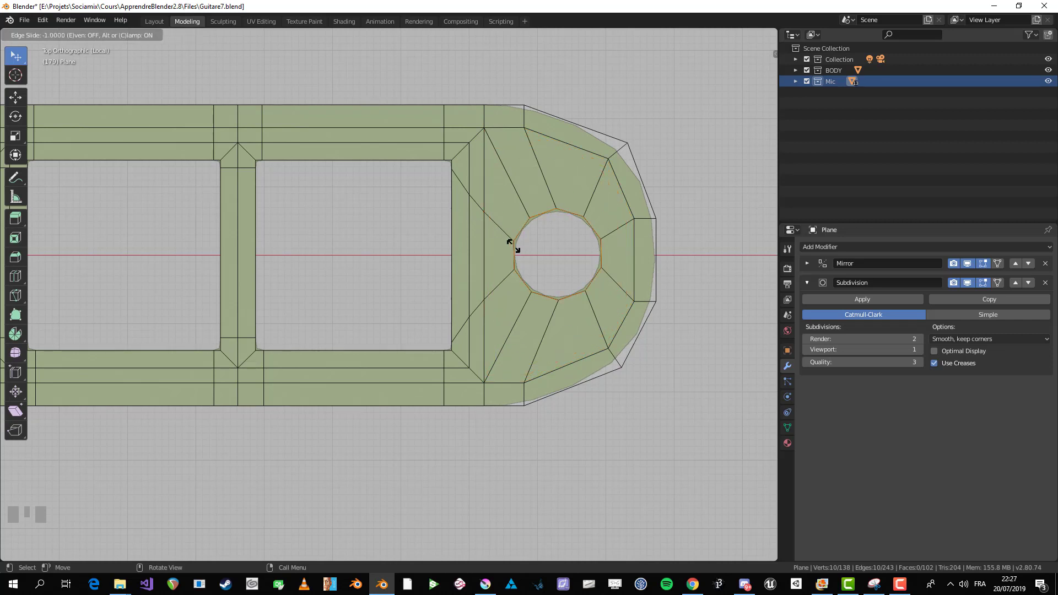
click(513, 246)
key(s)
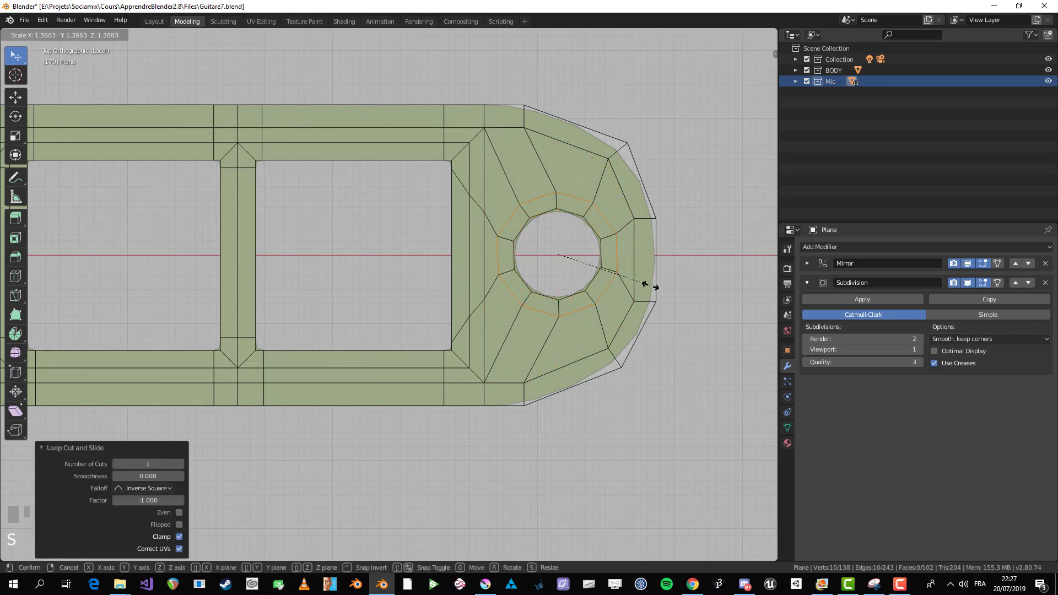
click(651, 285)
scroll(610, 289, down, 2)
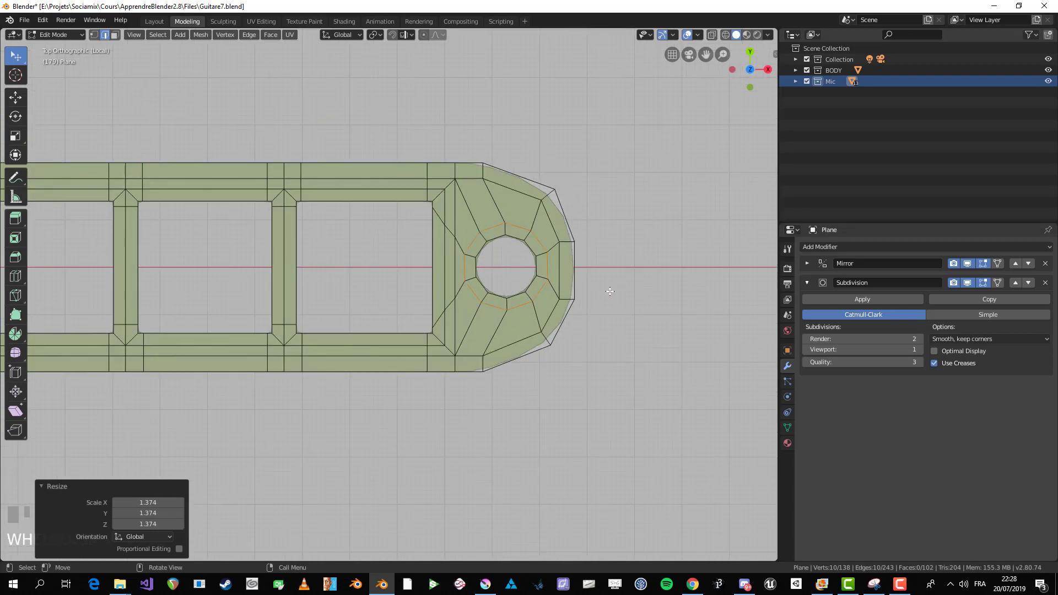
Step: Scale the cross edge beside the hole's new edge loop to 0.855
scroll(507, 220, up, 3)
key(alt+a)
click(504, 223)
key(s)
click(615, 231)
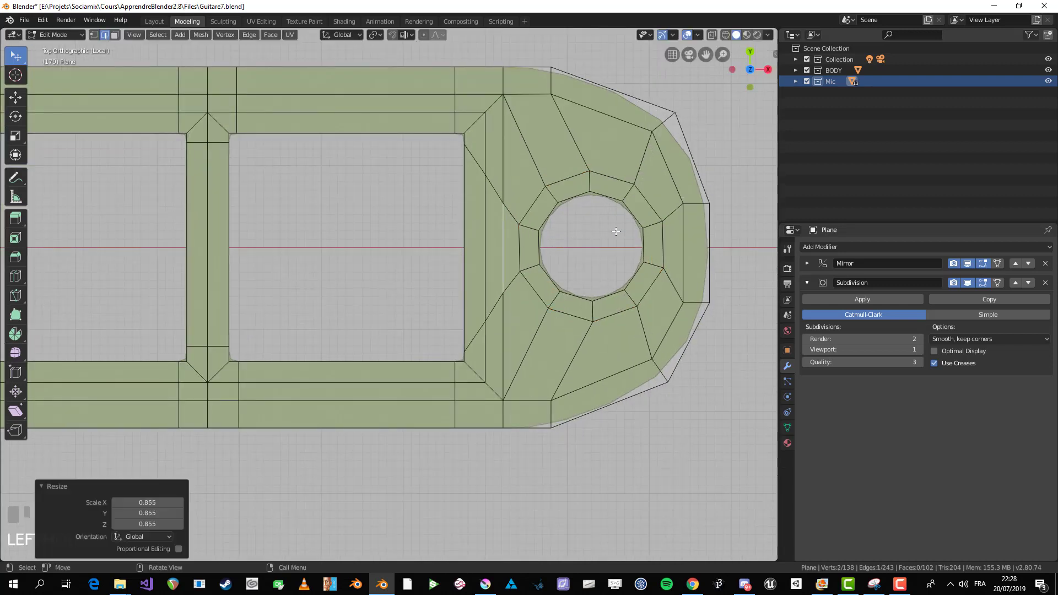
key(Tab)
key(Tab)
scroll(541, 265, down, 4)
key(alt+a)
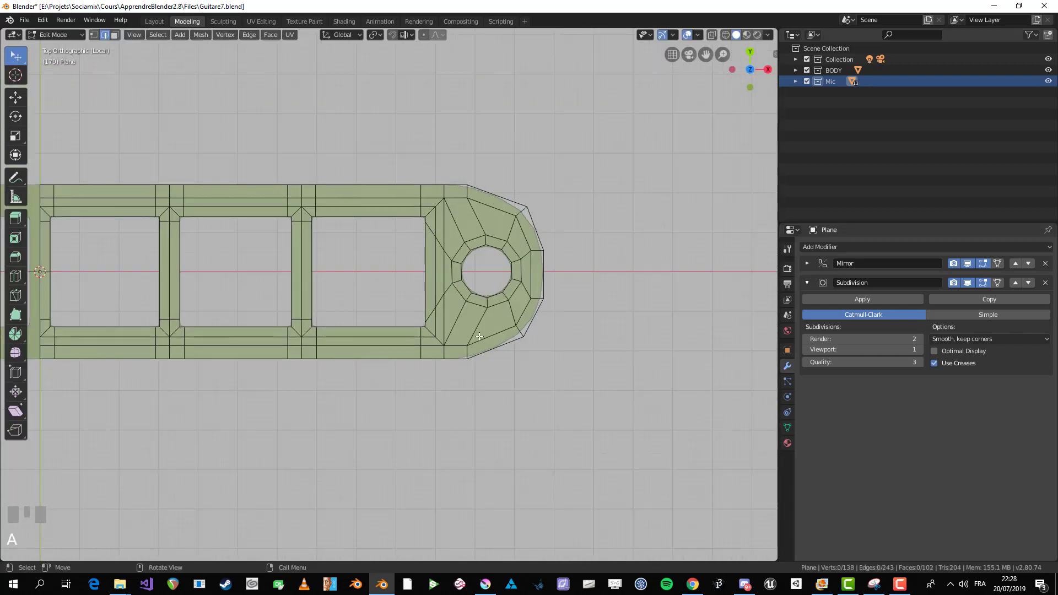
Step: Extrude the whole flat pickup mesh downward along its normal to give it thickness
middle_drag(506, 309, 481, 286)
scroll(457, 300, up, 2)
key(Tab)
key(Tab)
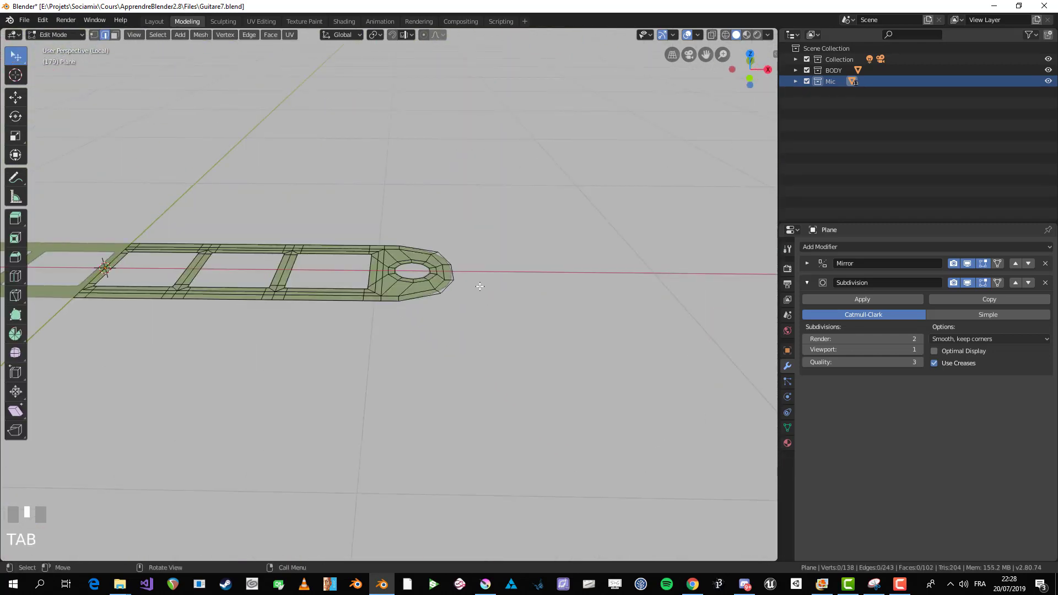
key(a)
shift+middle_drag(397, 331, 540, 271)
scroll(557, 272, up, 2)
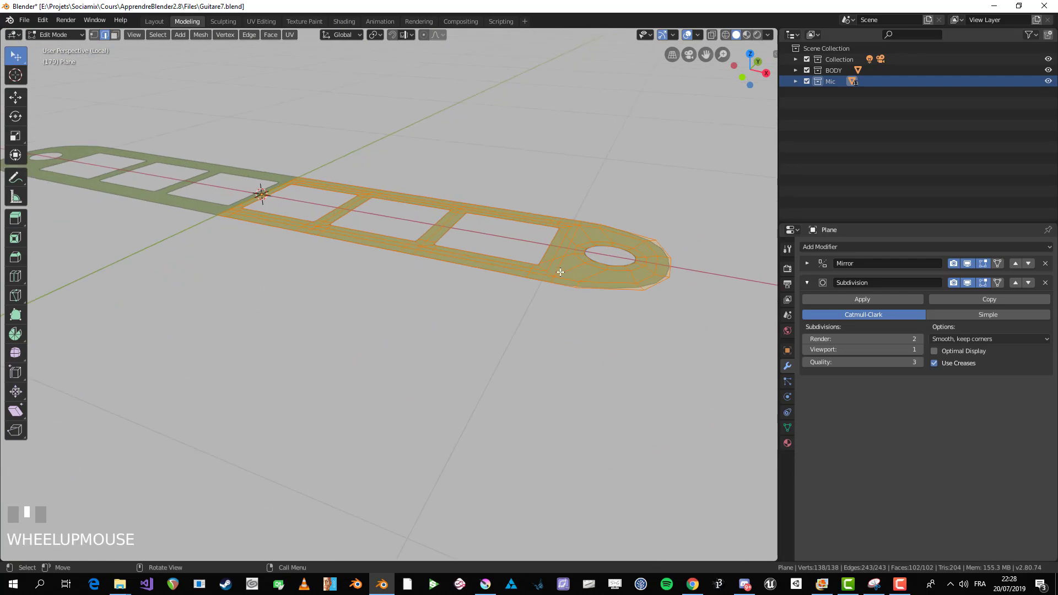
key(e)
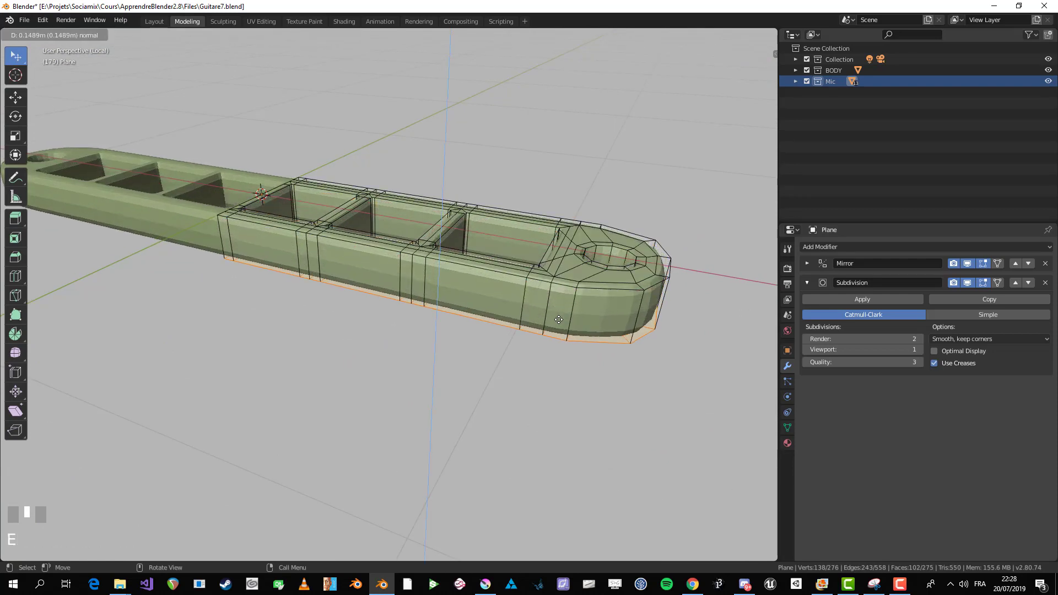
click(558, 334)
Step: Examine the smoothed, extruded pickup in Object Mode, in perspective and from the top
key(Tab)
scroll(557, 333, down, 1)
middle_drag(557, 333, 542, 273)
scroll(482, 356, up, 2)
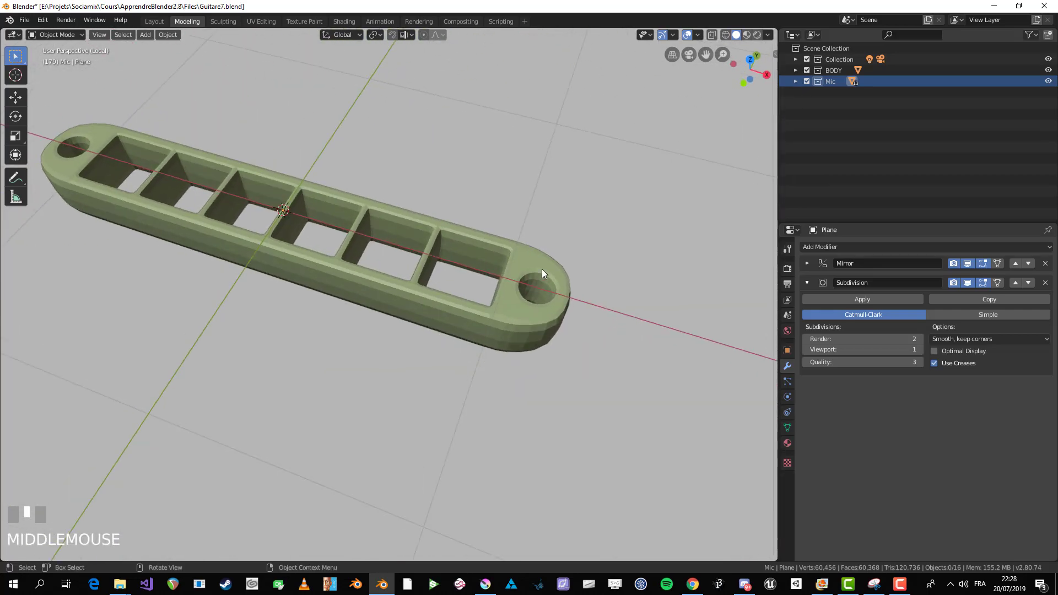
key(KP_7)
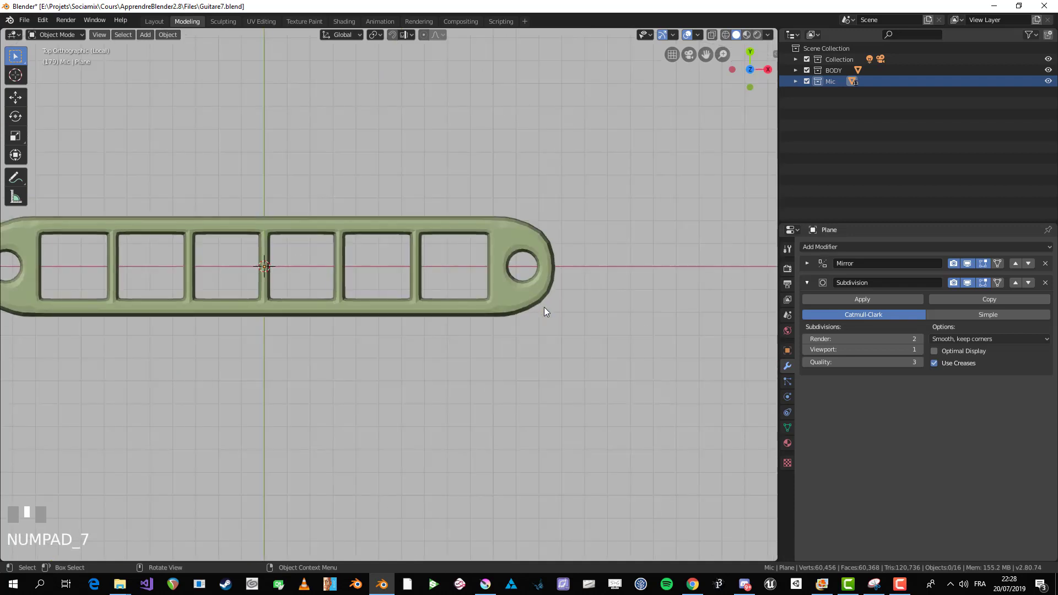
scroll(545, 304, up, 2)
scroll(566, 329, down, 4)
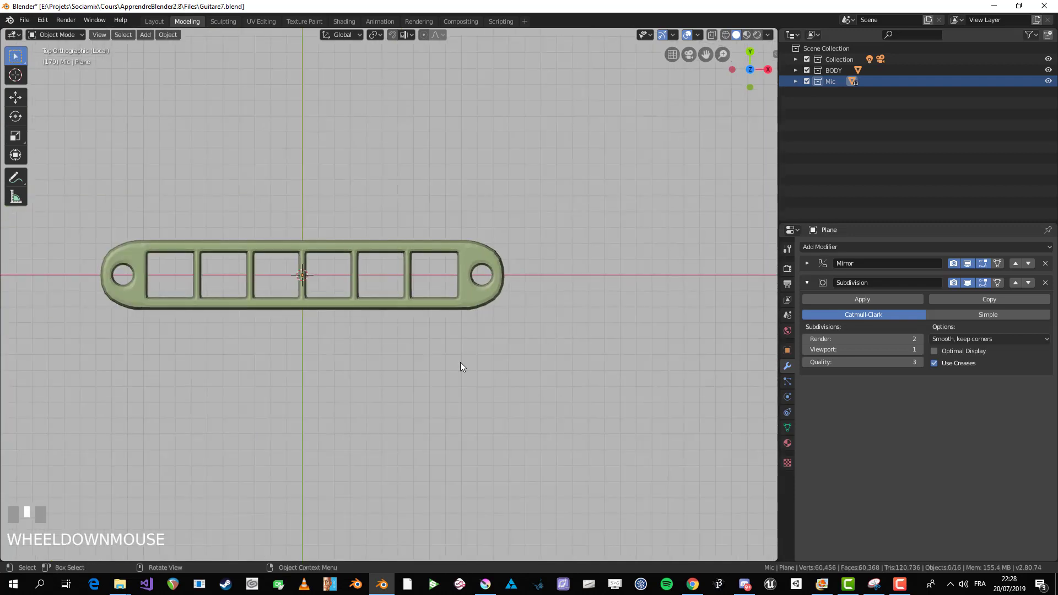
scroll(586, 315, up, 4)
Step: Turn off the subdivision display in Edit Mode and select the upper and lower edge loops of the round screw hole
key(Tab)
shift+middle_drag(586, 314, 442, 287)
key(a)
scroll(442, 287, up, 5)
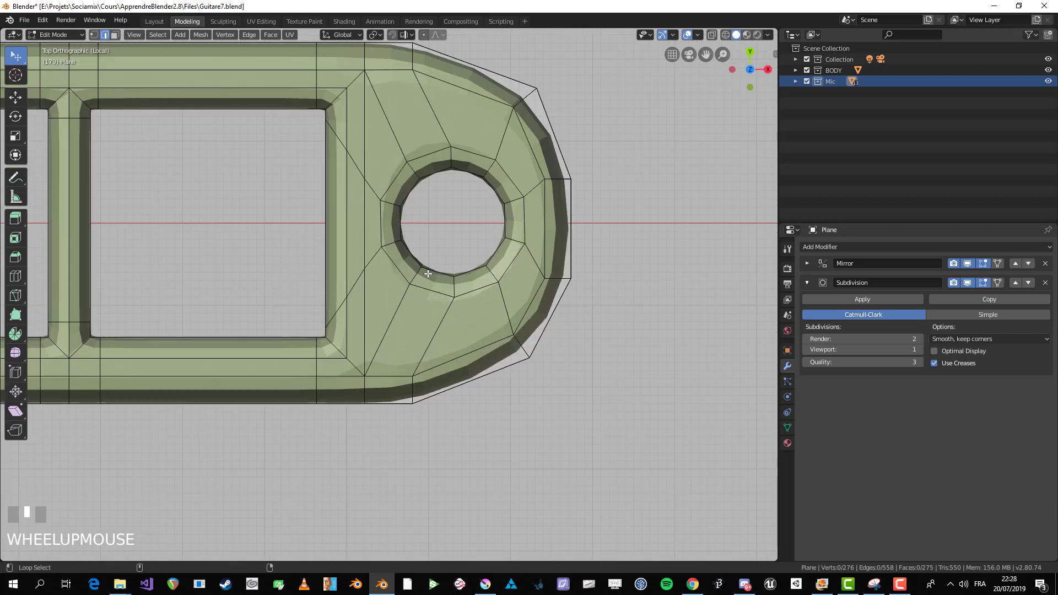
key(1)
alt+shift+click(433, 271)
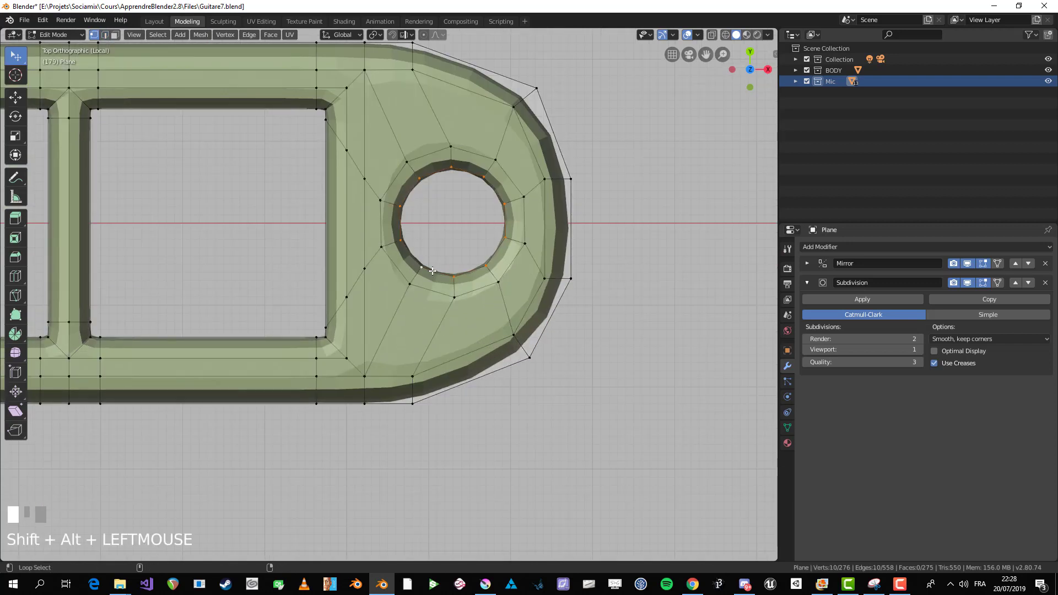
middle_drag(439, 286, 451, 224)
alt+shift+click(477, 204)
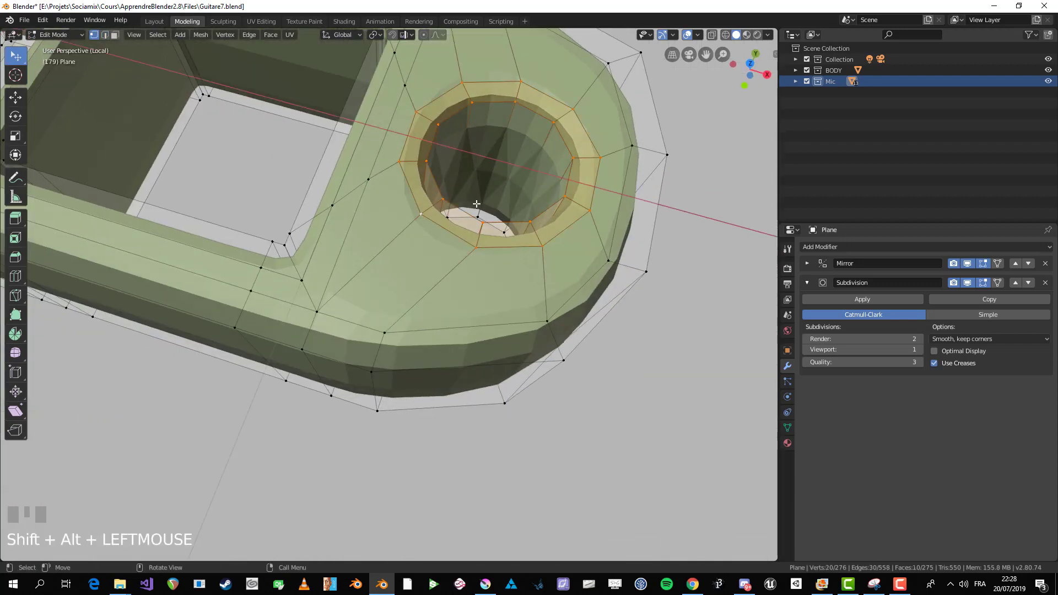
click(984, 283)
middle_drag(469, 165, 449, 193)
scroll(508, 285, down, 2)
alt+shift+click(447, 219)
Step: Try to scale the selected hole loops uniformly to 0.857, and undo the scaling
key(s)
click(555, 393)
key(s)
right_click(501, 209)
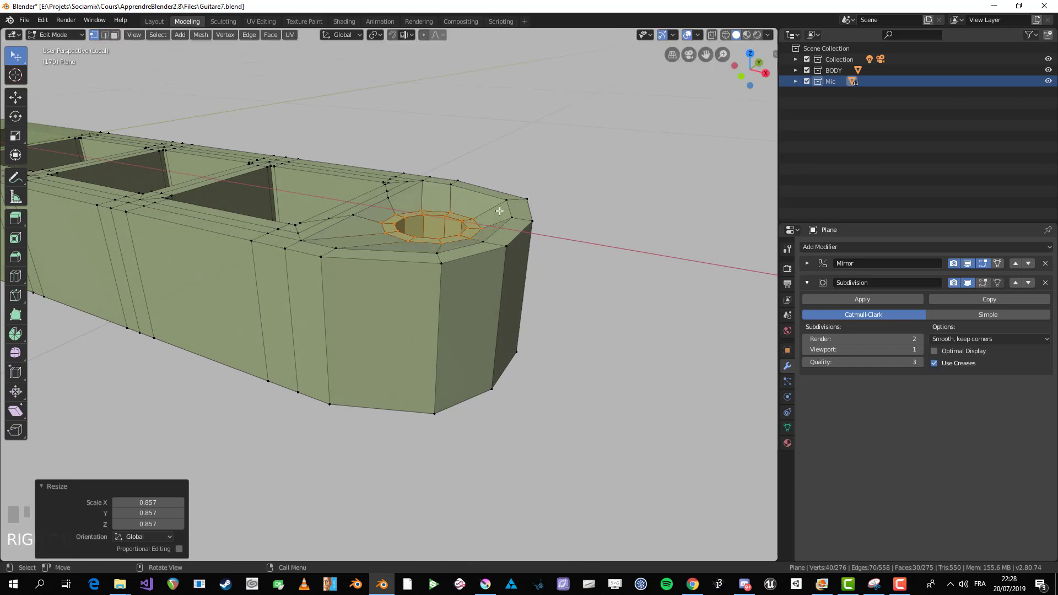
key(ctrl+z)
Step: Shrink the selected hole loops with scaling locked along global Z, and check the smoothed pickup in Object Mode
key(s)
key(shift+z)
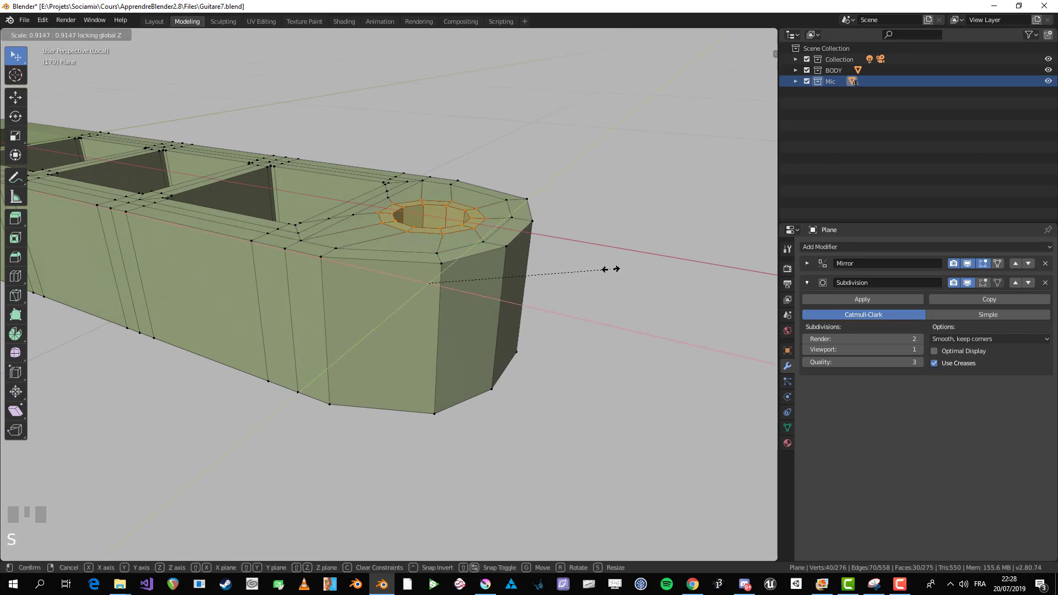
click(586, 276)
middle_drag(586, 275, 503, 383)
key(s)
right_click(510, 330)
key(Tab)
scroll(495, 337, down, 5)
key(alt+a)
scroll(487, 321, down, 3)
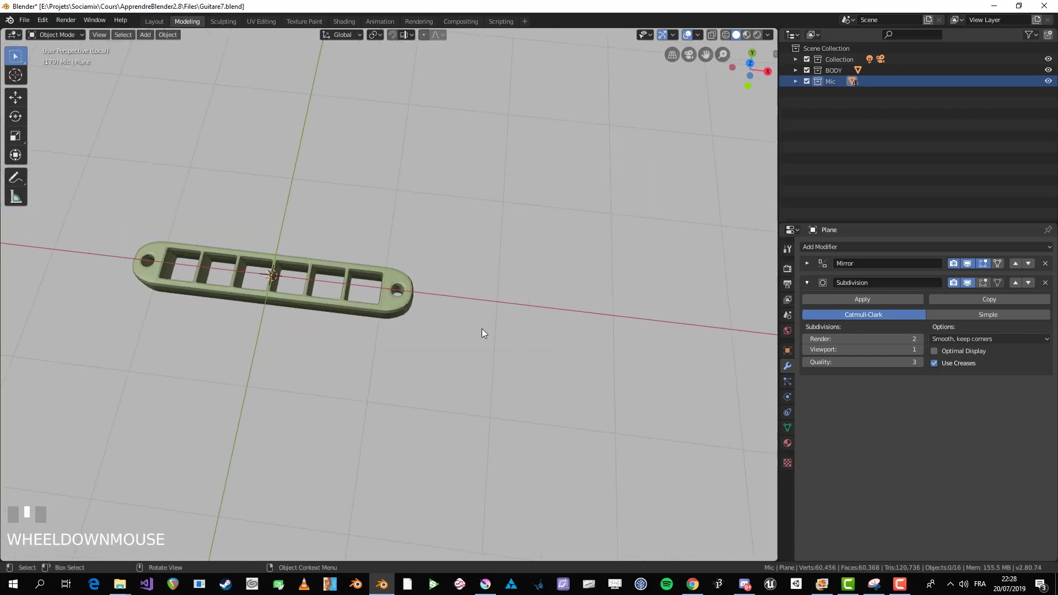
Step: Add two horizontal loop cuts around the frame's outer wall, one near the top edge and one near the bottom edge at factor -0.726
key(KP_1)
key(Tab)
scroll(482, 329, up, 4)
key(alt+a)
shift+middle_drag(470, 260, 496, 284)
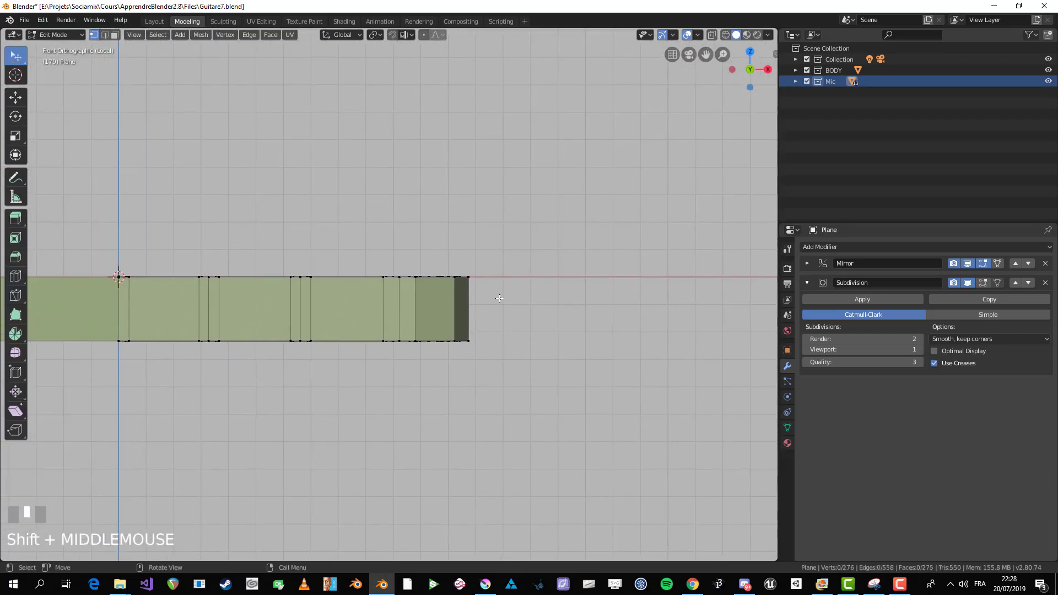
scroll(436, 304, up, 2)
key(ctrl+r)
click(448, 311)
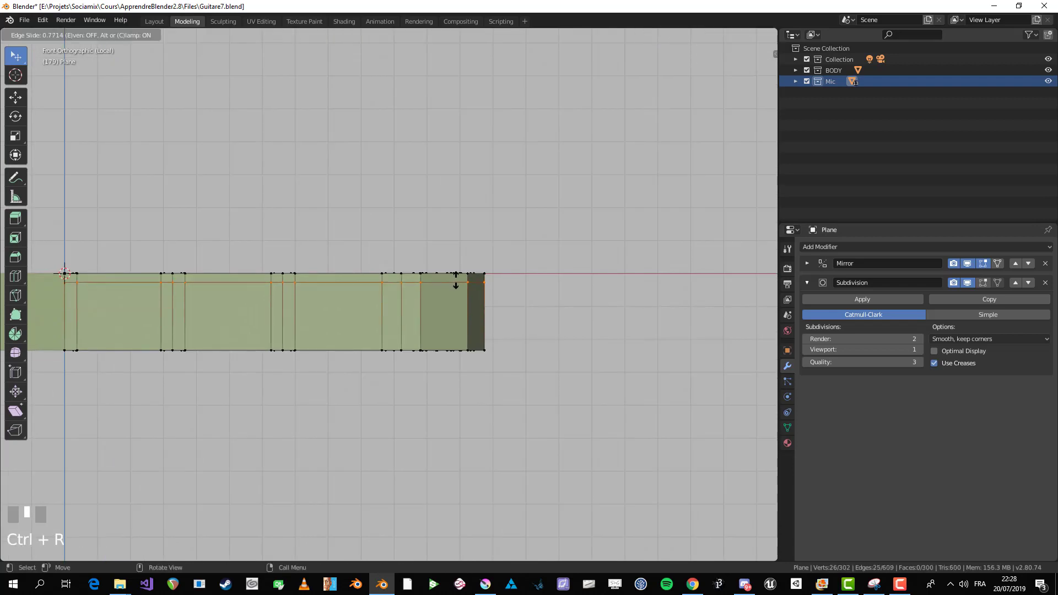
click(457, 284)
click(472, 338)
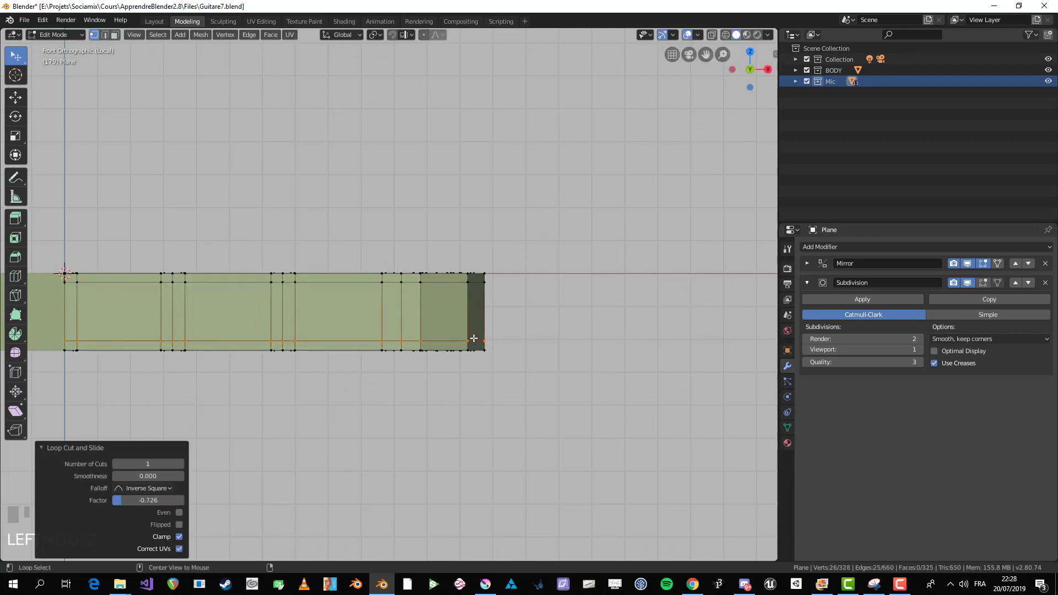
Step: Try to add a loop cut inside the round hole, and undo it together with the outer wall's loop cuts
middle_drag(473, 338, 453, 365)
scroll(496, 303, up, 4)
middle_drag(518, 298, 468, 305)
key(ctrl+r)
click(470, 293)
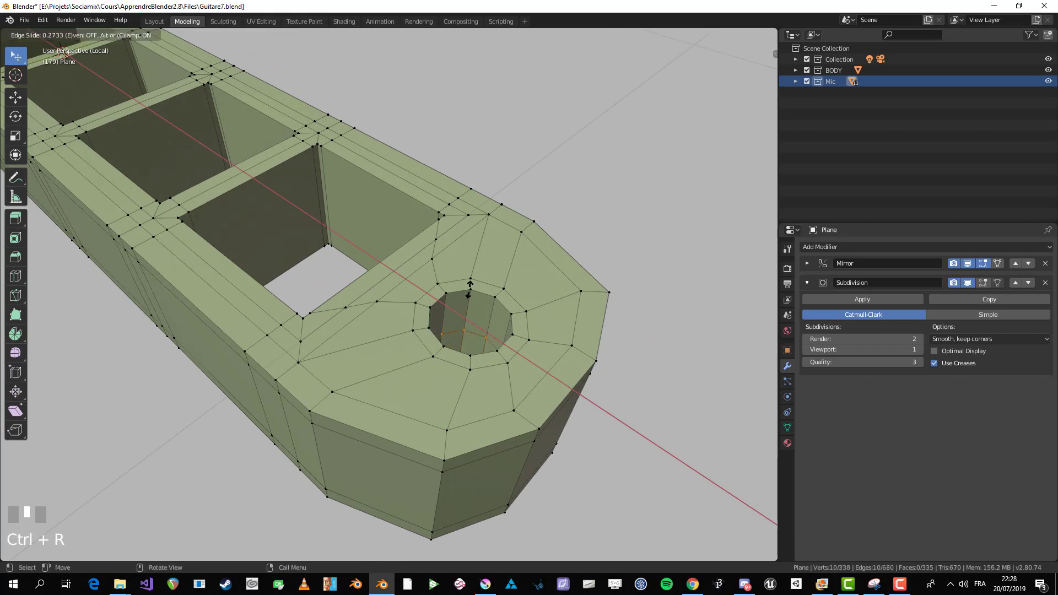
click(474, 257)
key(ctrl+z)
middle_drag(475, 267, 465, 364)
scroll(465, 363, up, 3)
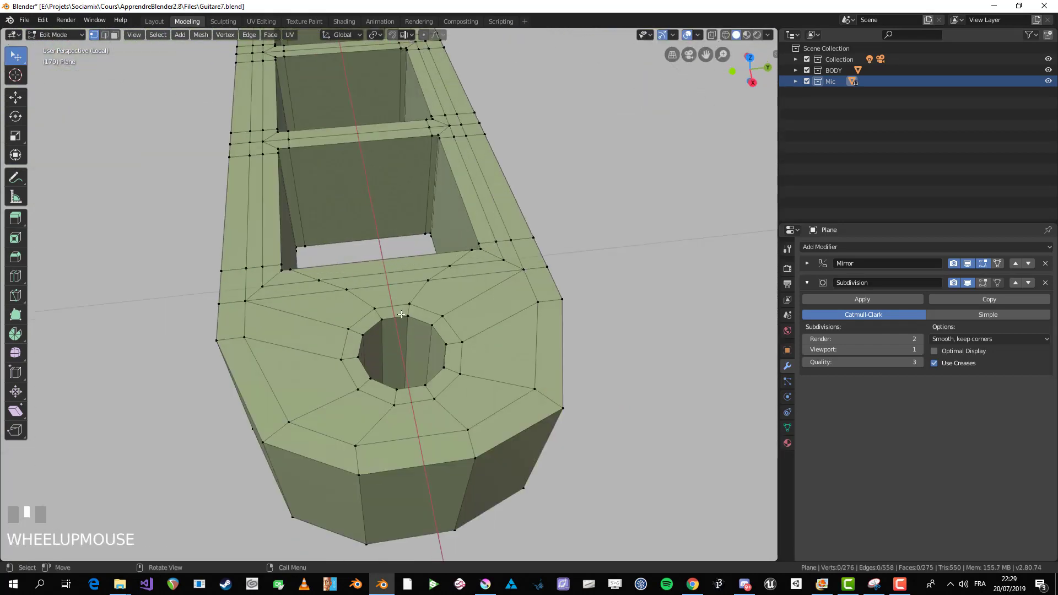
Step: Add two loop cuts to the inner wall of the round hole, with factors 0.763 and 0.015
key(ctrl+r)
click(408, 352)
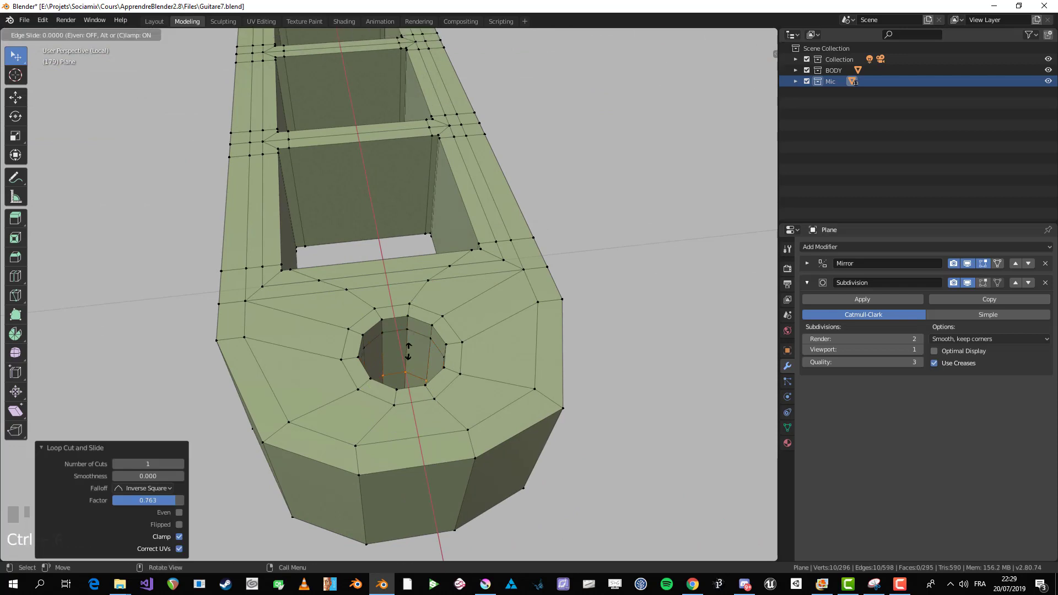
click(408, 353)
middle_drag(402, 366, 427, 345)
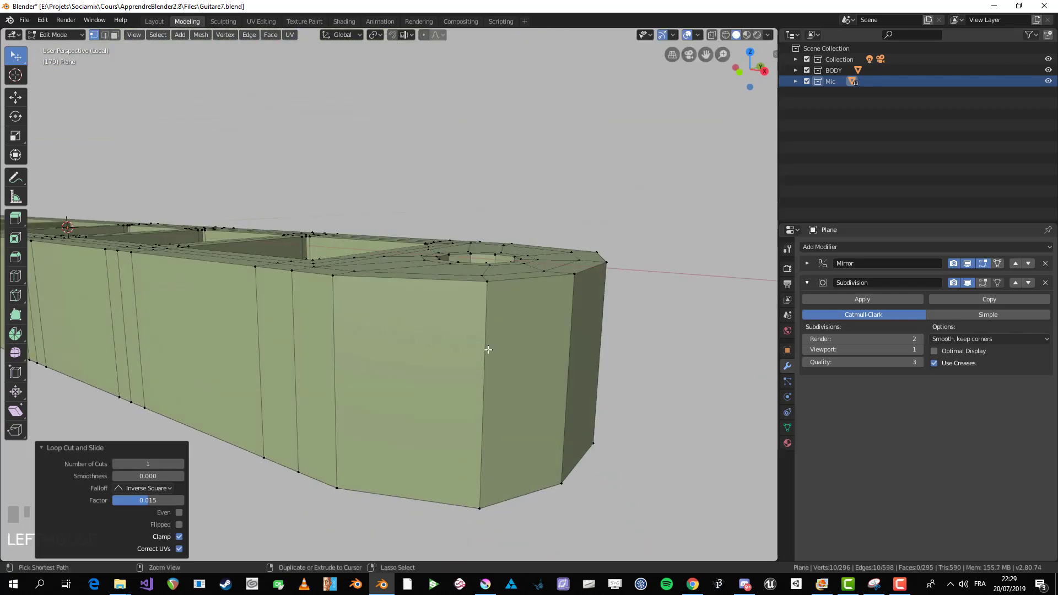
Step: Add one loop cut around the frame's outer wall near the top edge, with factor 0.808
key(ctrl+r)
click(489, 349)
click(502, 204)
key(KP_1)
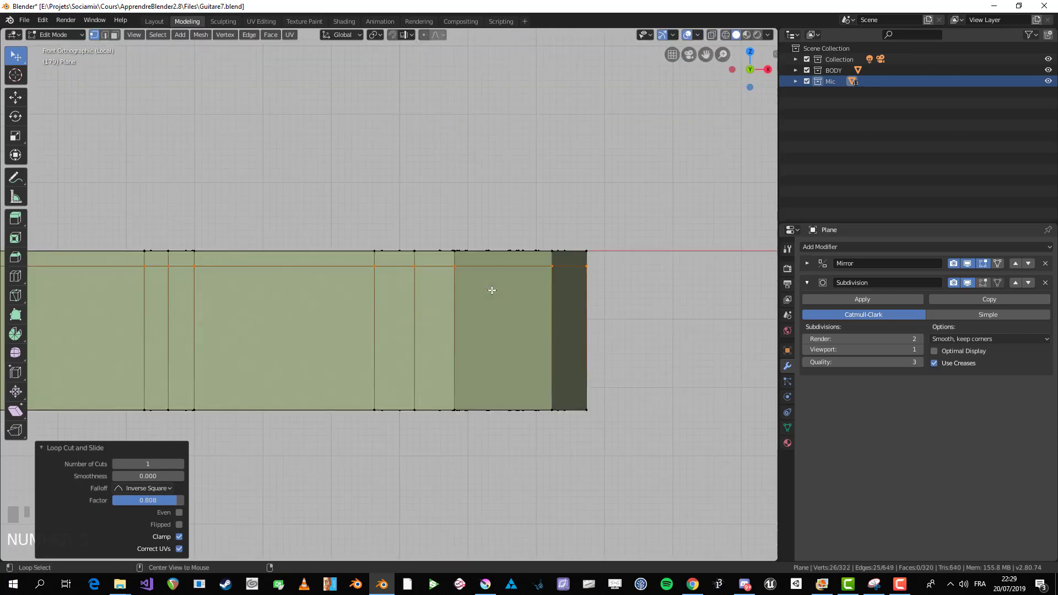
Step: Try to align the upper edge loops of the hole and outer wall by scaling to 0 along Z, and undo this and the cuts
key(alt+a)
scroll(499, 280, down, 1)
key(b)
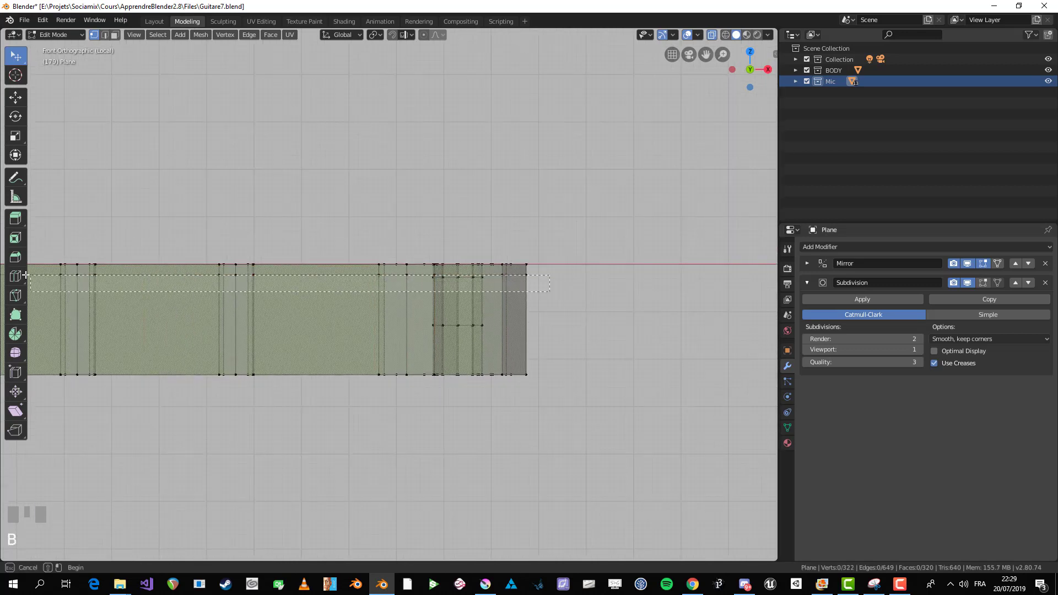
drag(26, 275, 27, 276)
shift+middle_drag(194, 287, 274, 286)
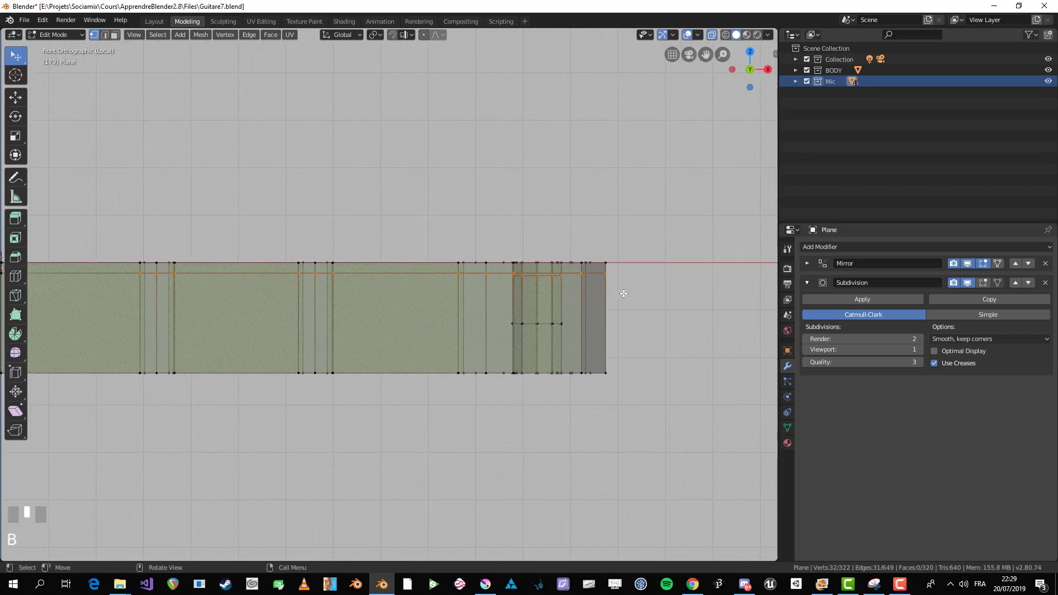
key(s)
key(z)
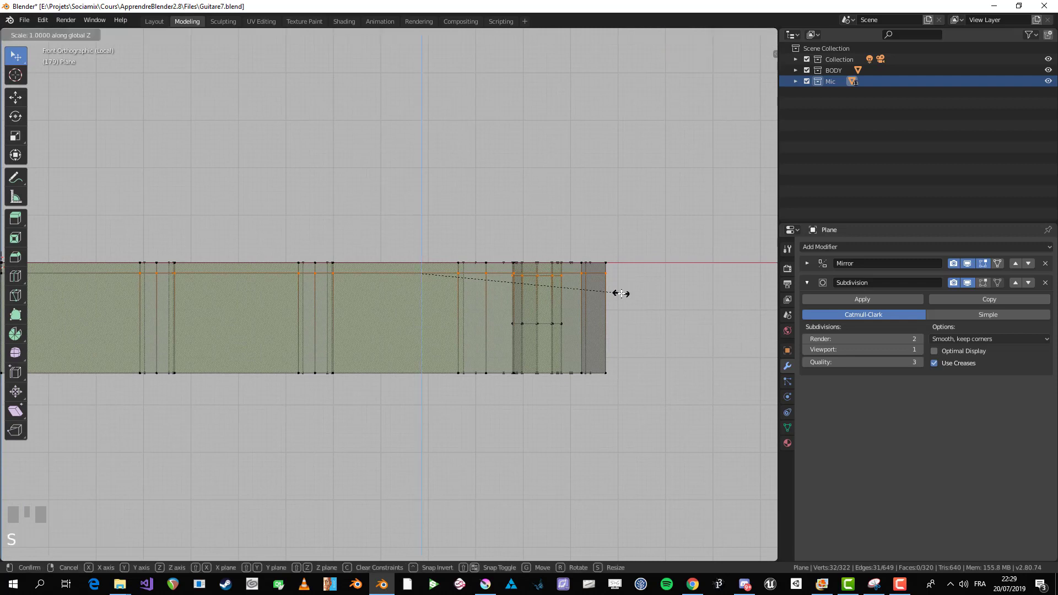
click(621, 294)
middle_drag(614, 293, 557, 283)
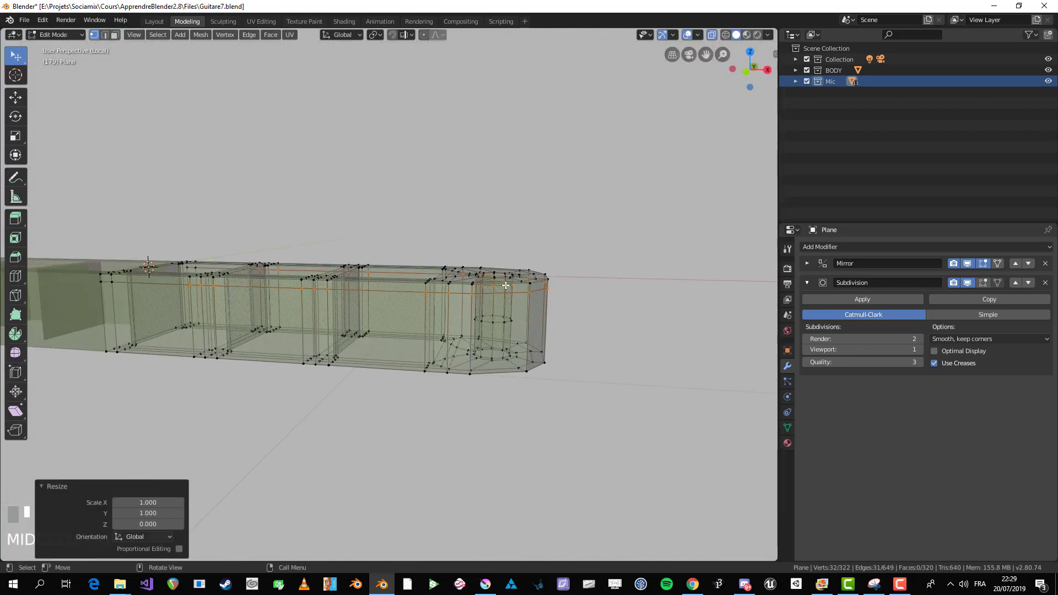
key(ctrl+z)
key(ctrl+z)
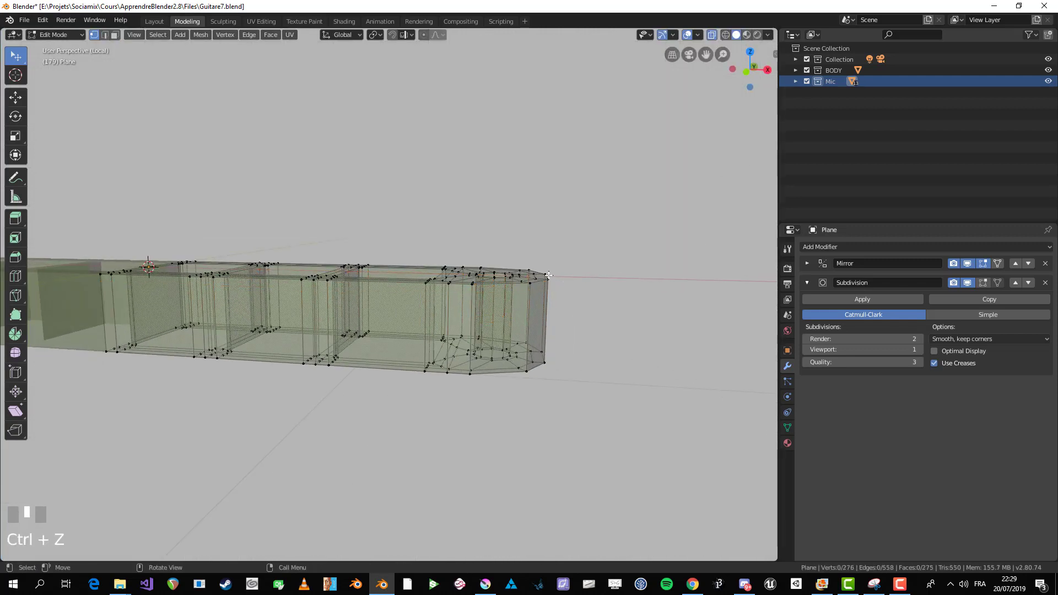
Step: Try a freehand Knife cut along the frame's front side just below the top edge, and undo it
key(KP_1)
shift+middle_drag(539, 277, 569, 270)
key(alt+z)
scroll(569, 270, up, 1)
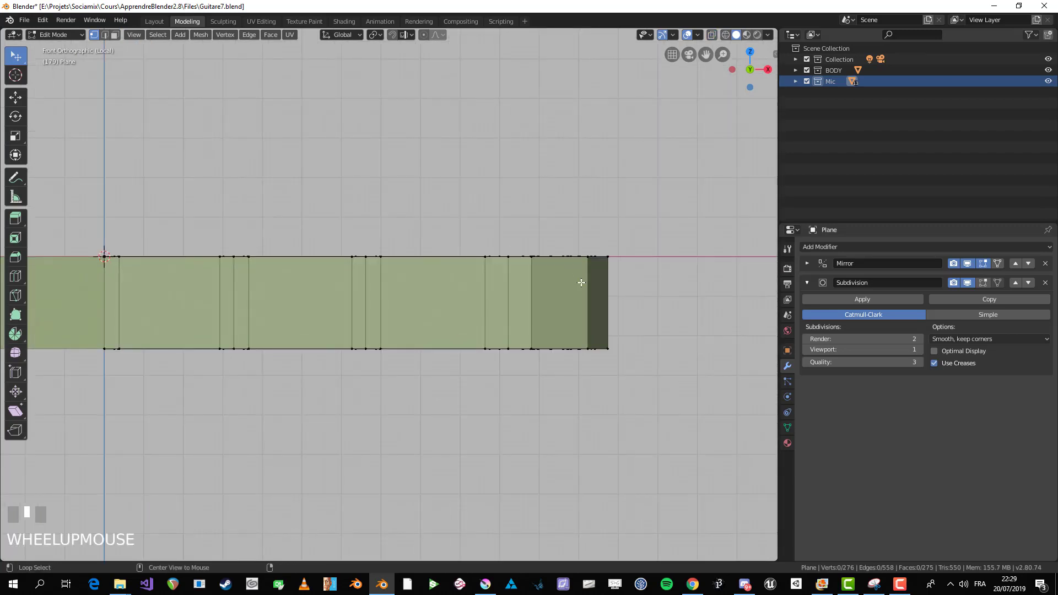
key(alt+z)
key(k)
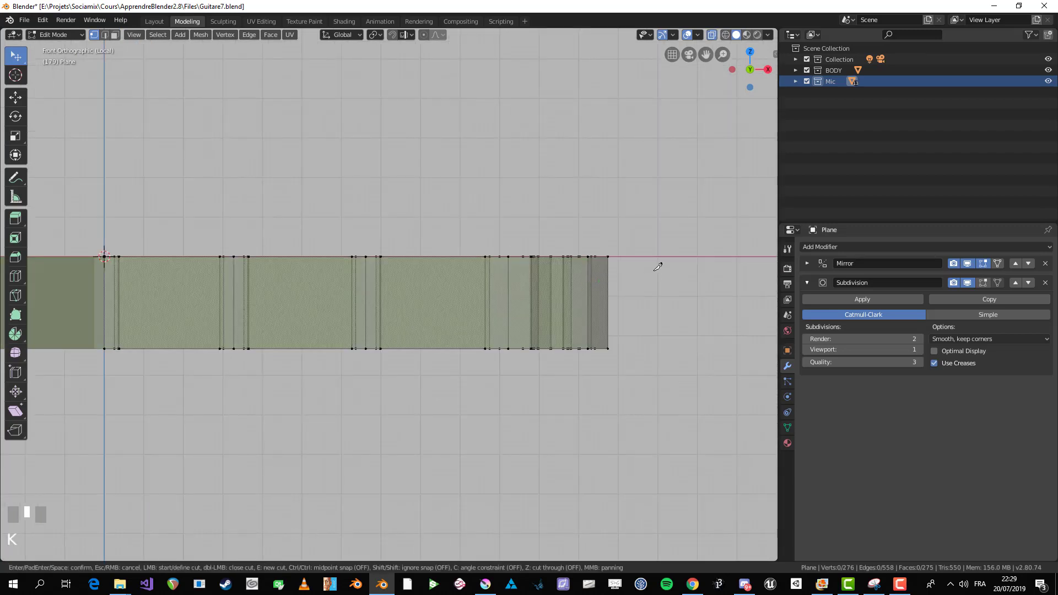
drag(607, 274, 163, 271)
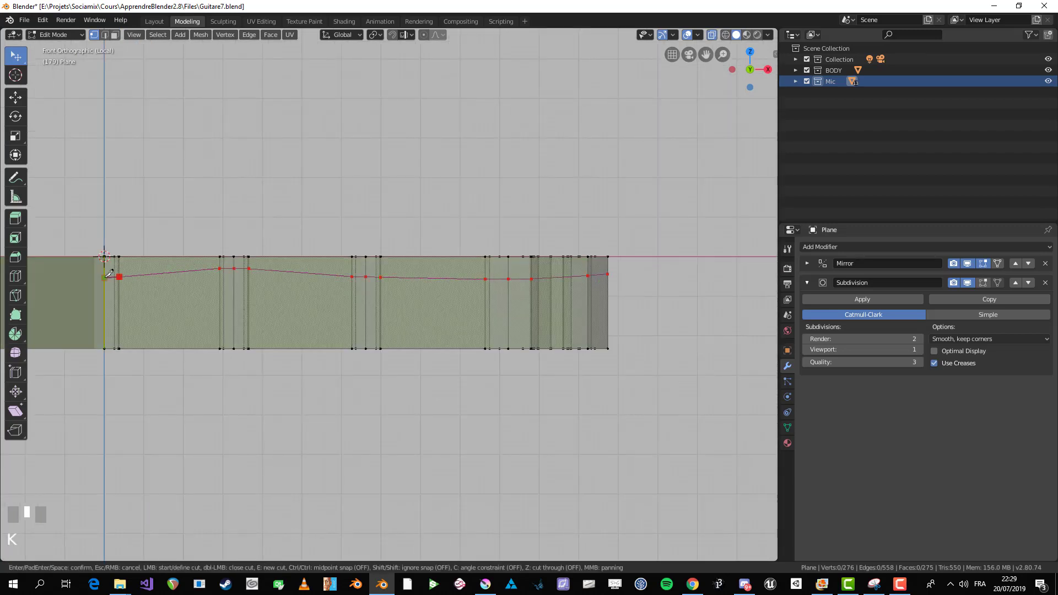
key(Return)
middle_drag(643, 279, 529, 286)
key(alt+z)
key(ctrl+z)
key(KP_1)
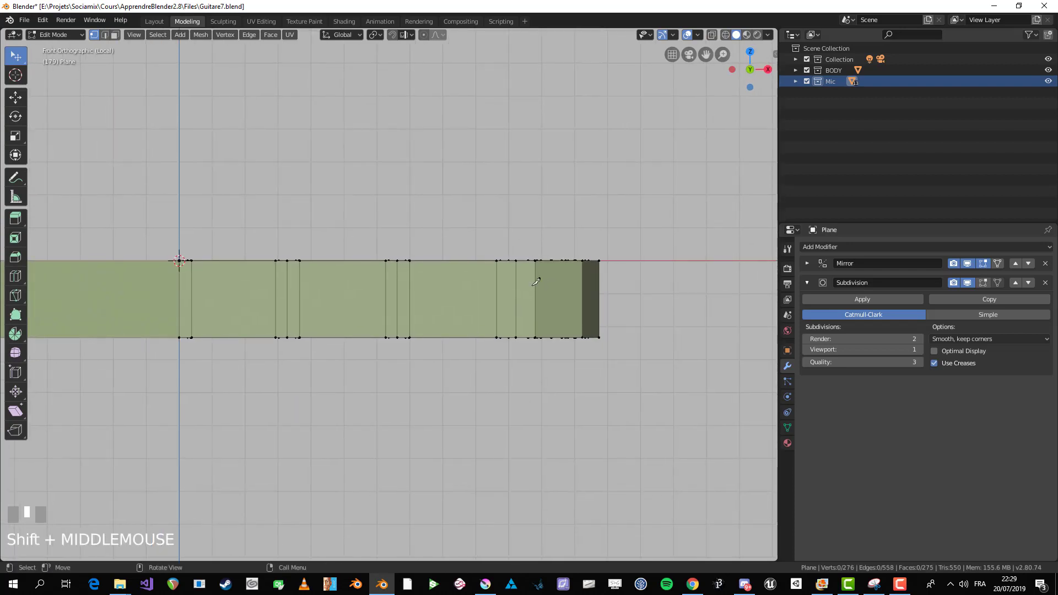
key(k)
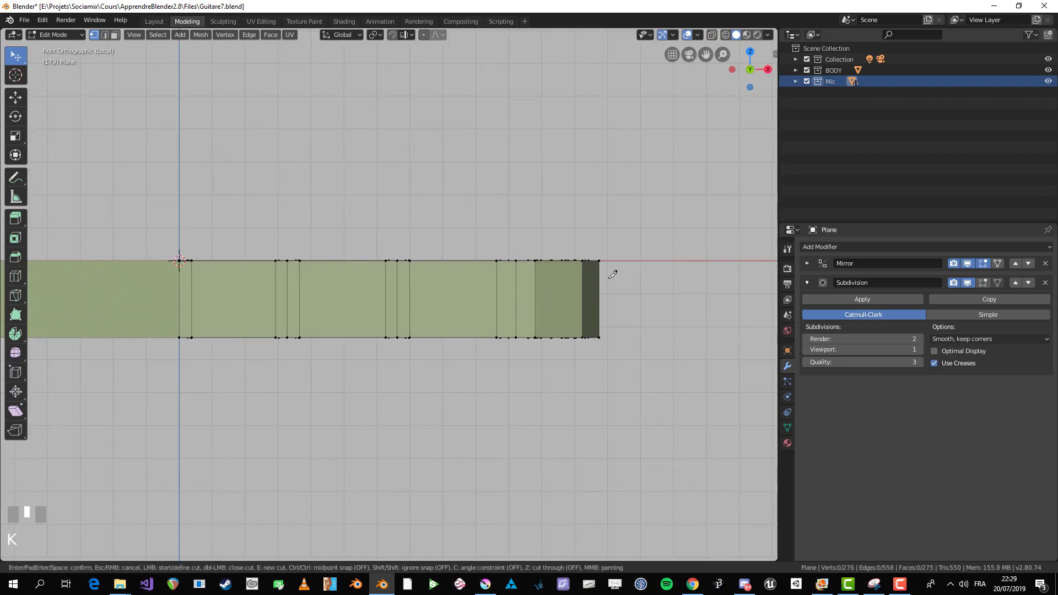
key(c)
click(614, 274)
click(409, 273)
click(397, 260)
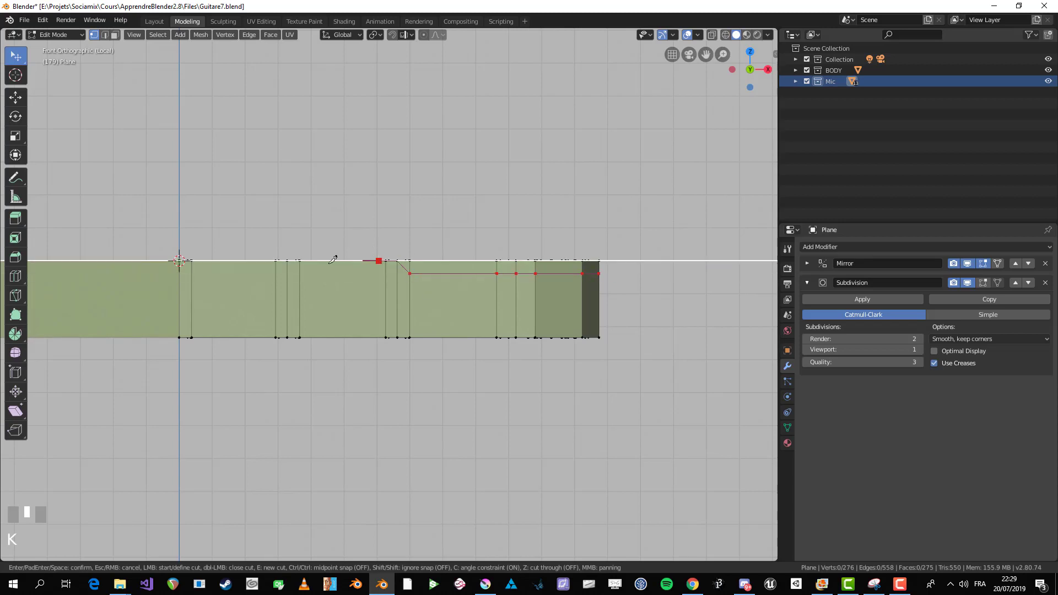
click(192, 261)
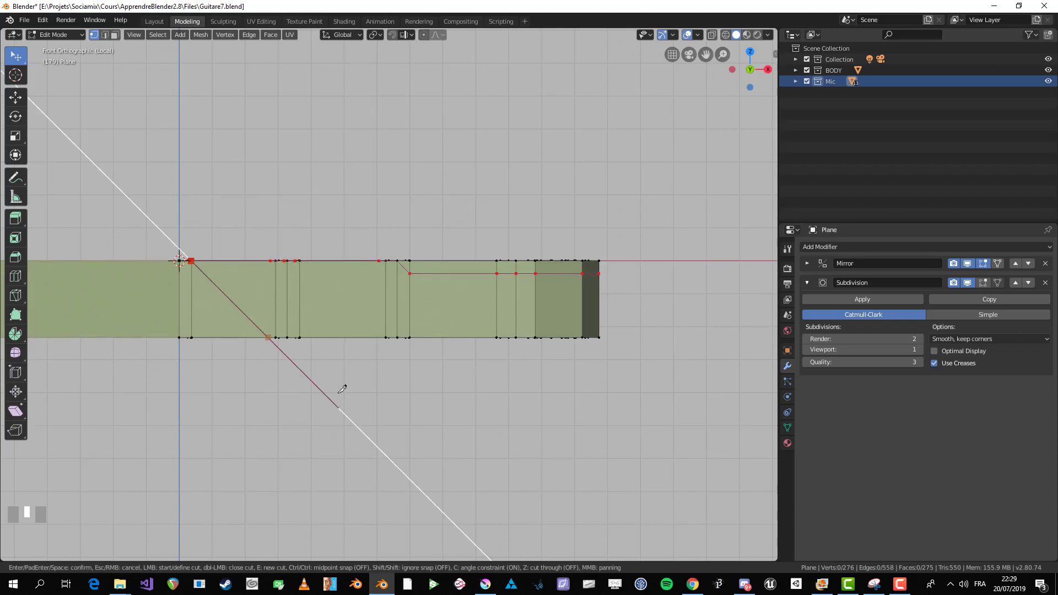
key(Escape)
Step: Knife a horizontal line through the whole frame just below its top edge, with angle constraint and cut through enabled
key(k)
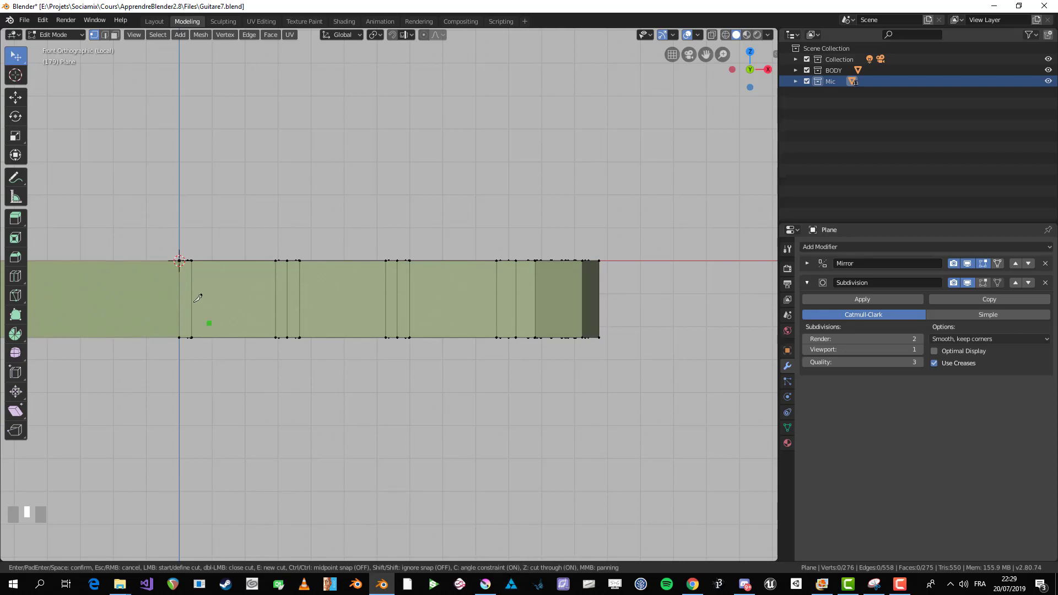
click(184, 274)
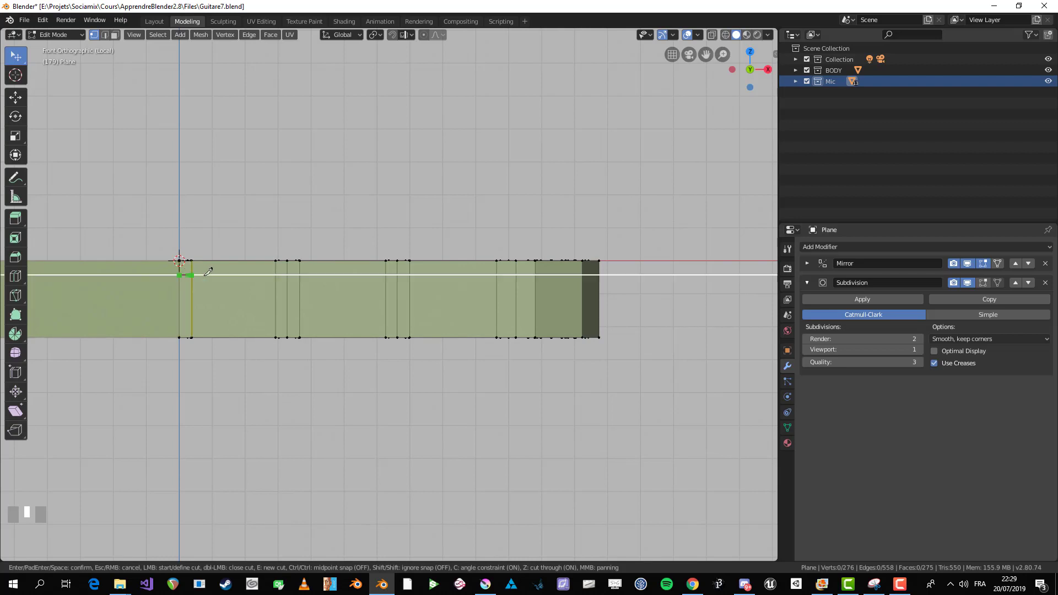
click(632, 275)
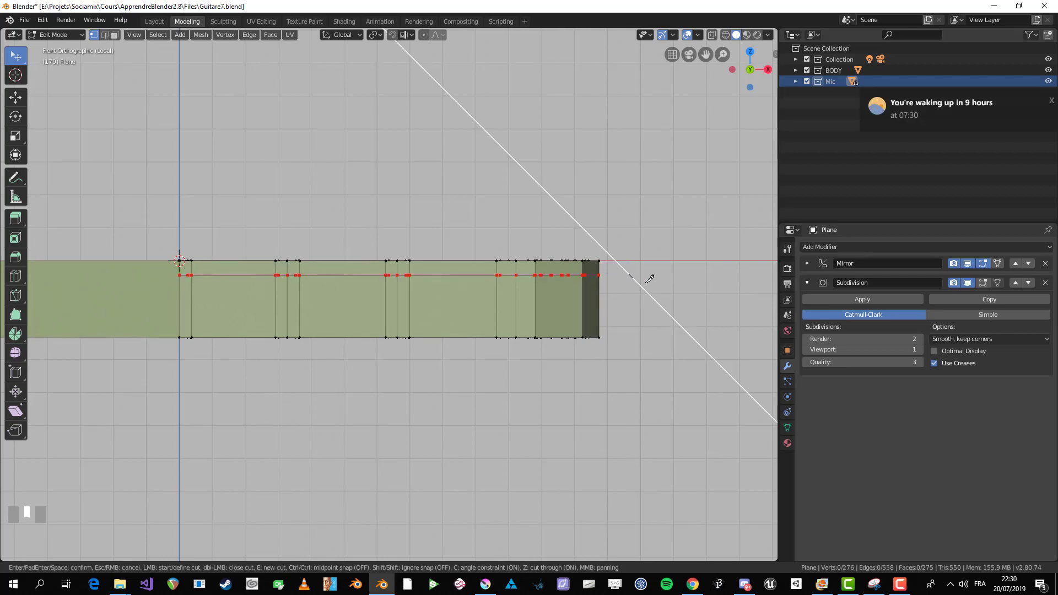
key(e)
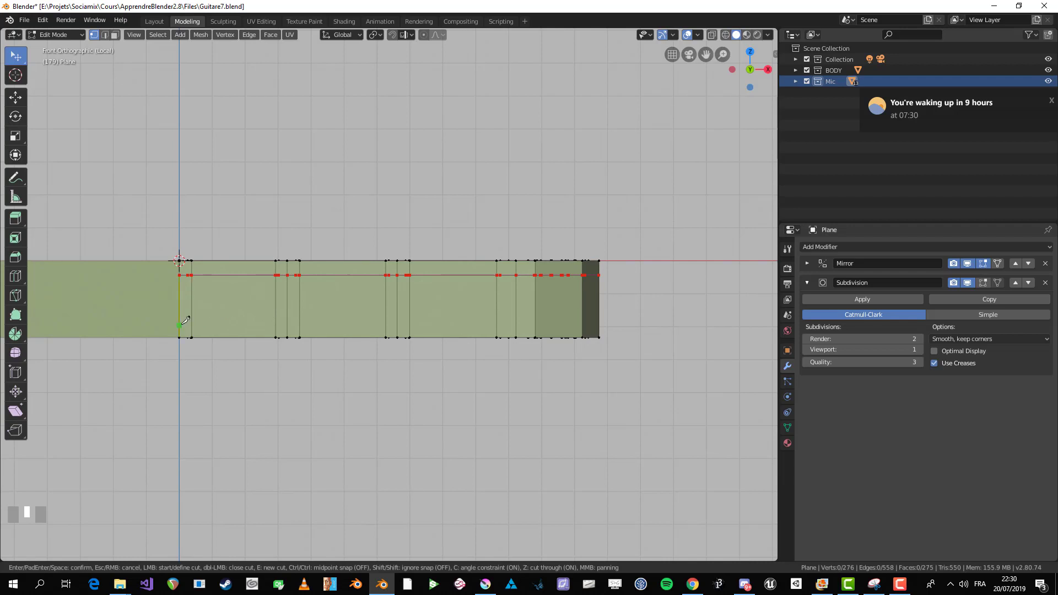
click(180, 324)
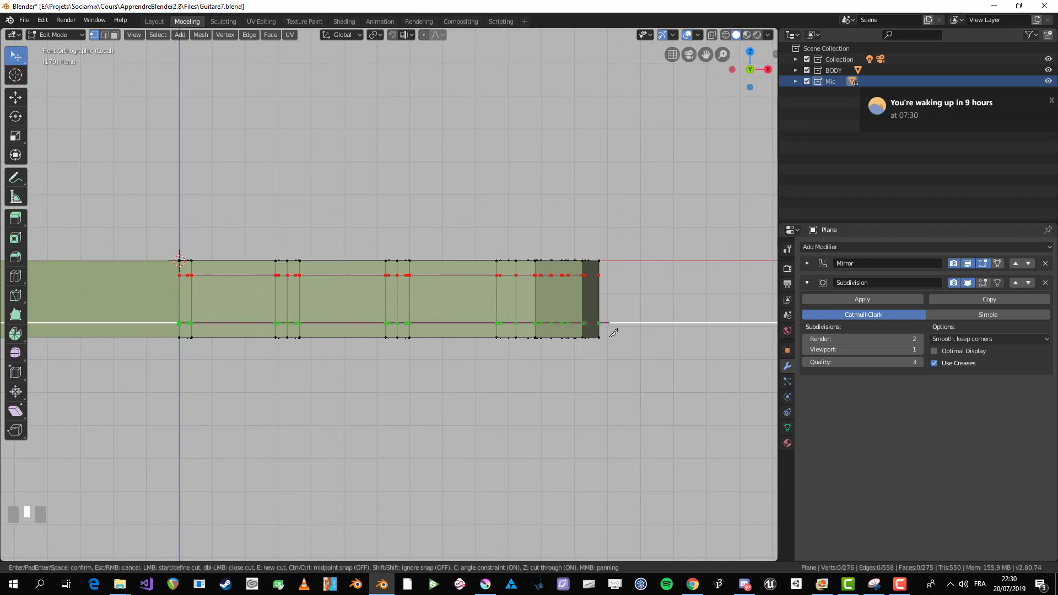
key(Return)
scroll(608, 334, down, 2)
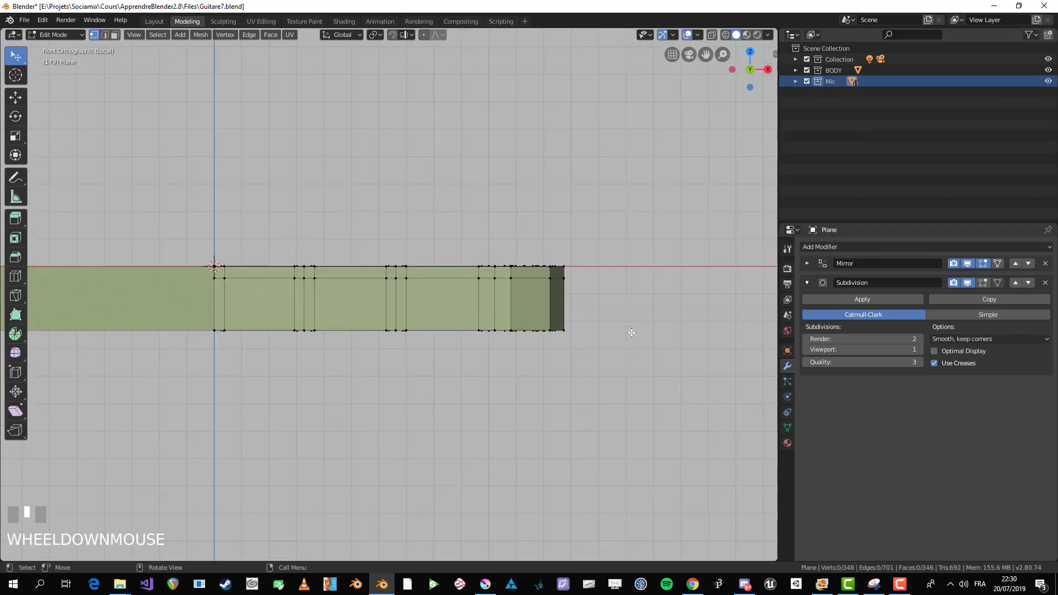
middle_drag(632, 330, 466, 396)
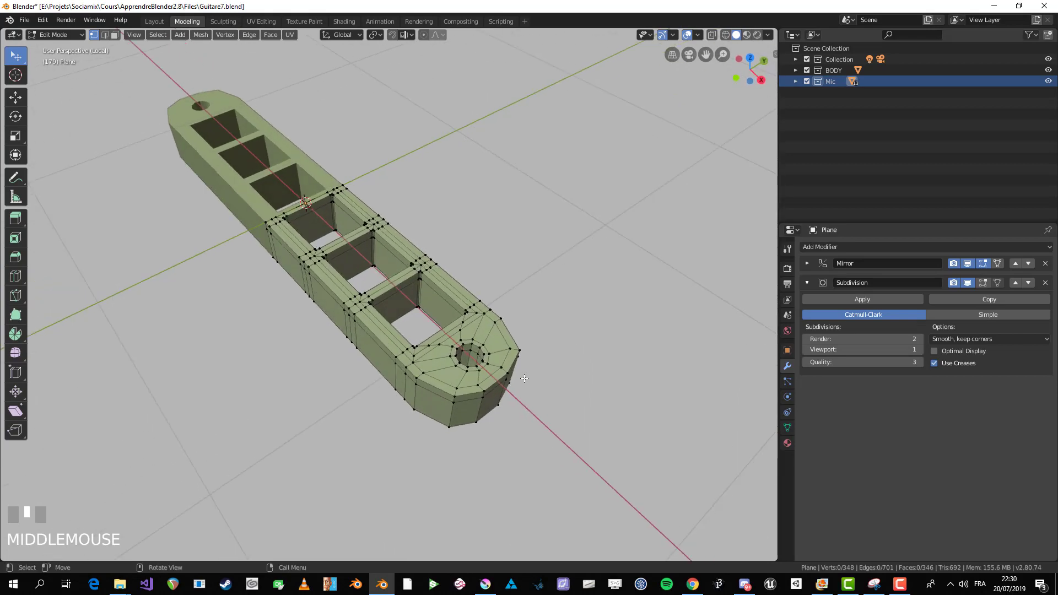
scroll(466, 395, up, 3)
shift+middle_drag(574, 419, 560, 359)
Step: Knife a horizontal line through the whole frame just above its bottom edge, with angle constraint and cut through enabled
key(KP_1)
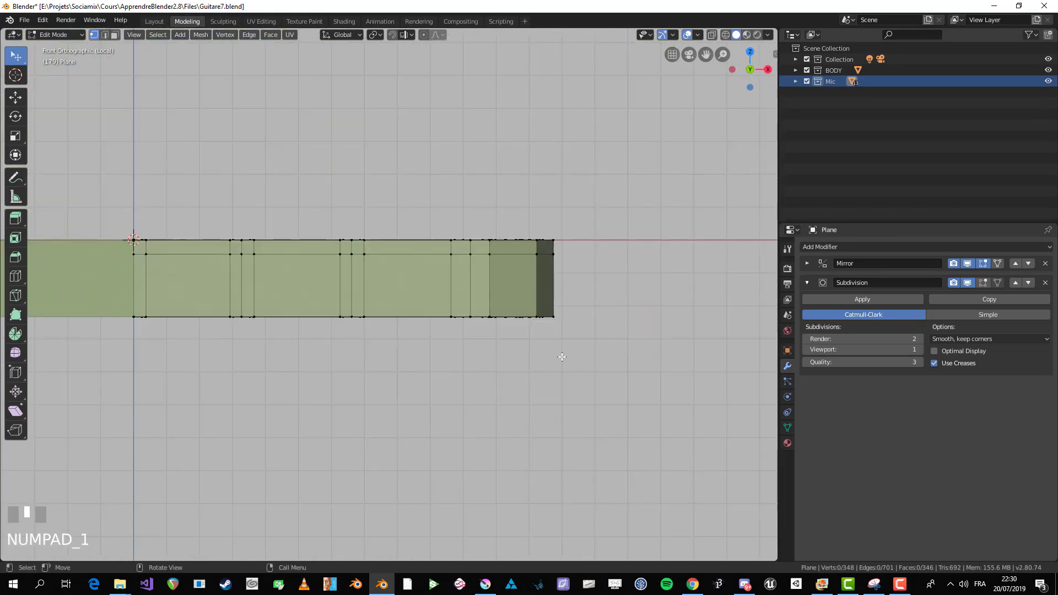
key(k)
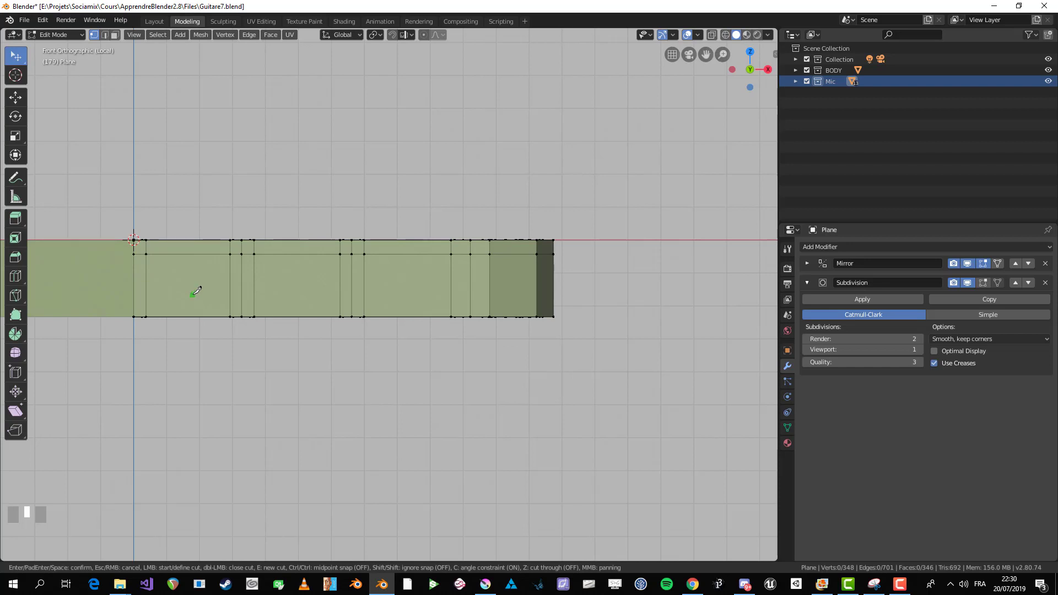
click(134, 304)
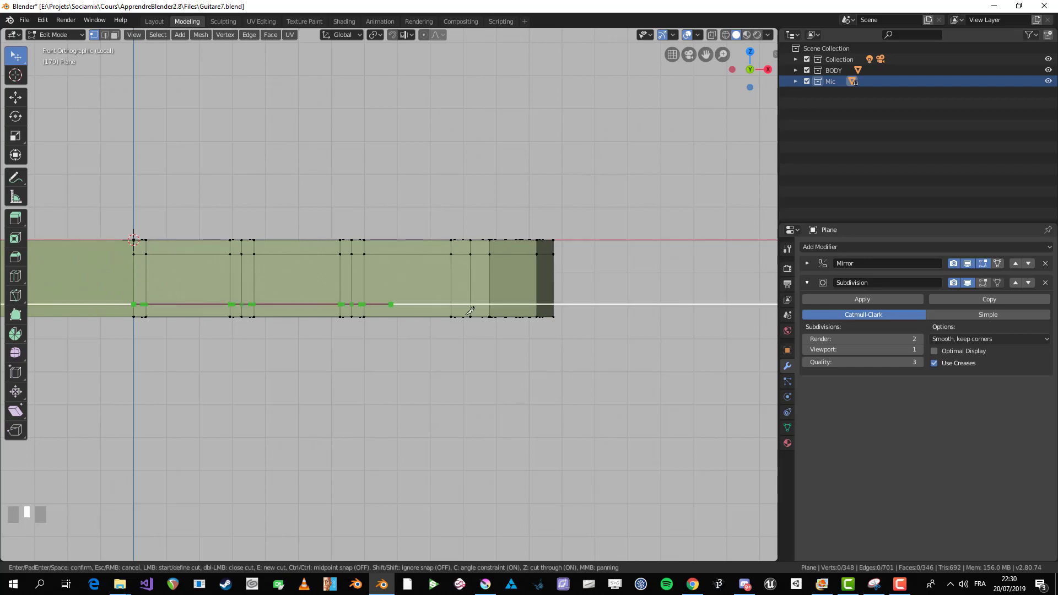
key(Return)
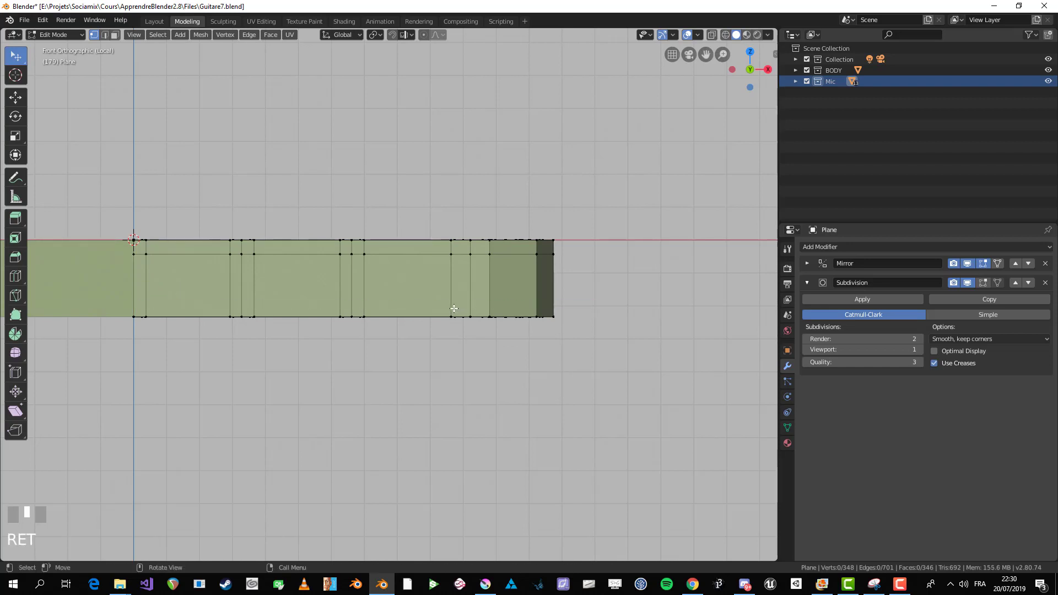
key(k)
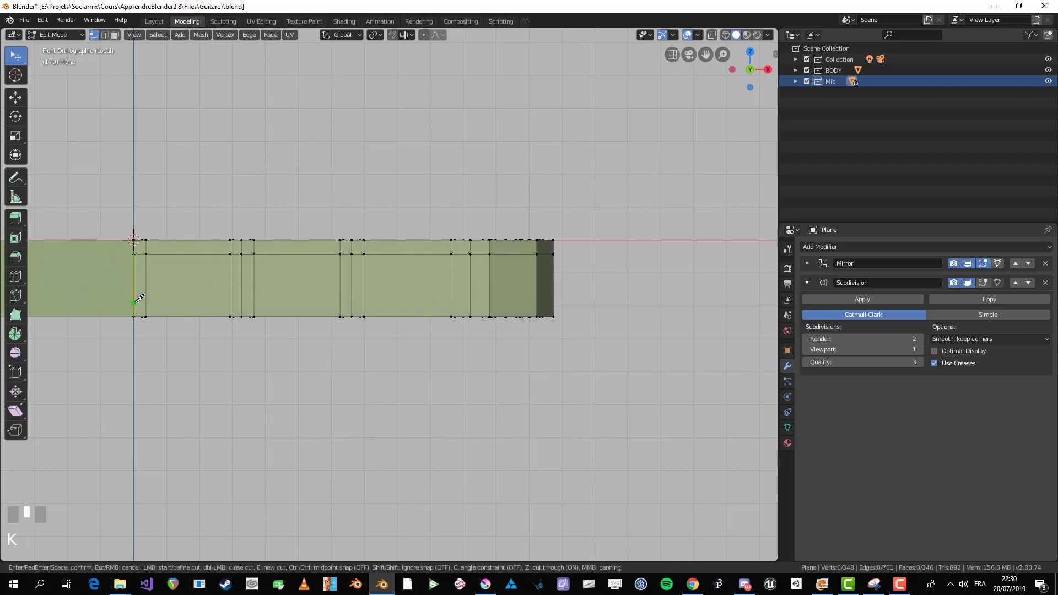
key(c)
click(135, 303)
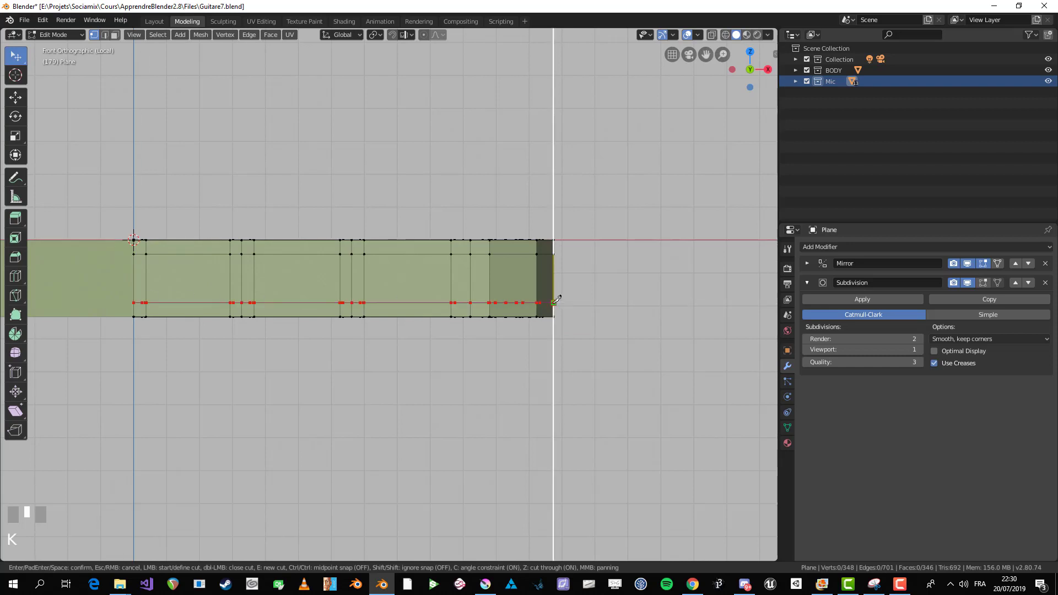
key(Return)
middle_drag(600, 299, 422, 315)
scroll(285, 215, up, 3)
scroll(303, 218, down, 5)
key(Tab)
scroll(421, 315, up, 4)
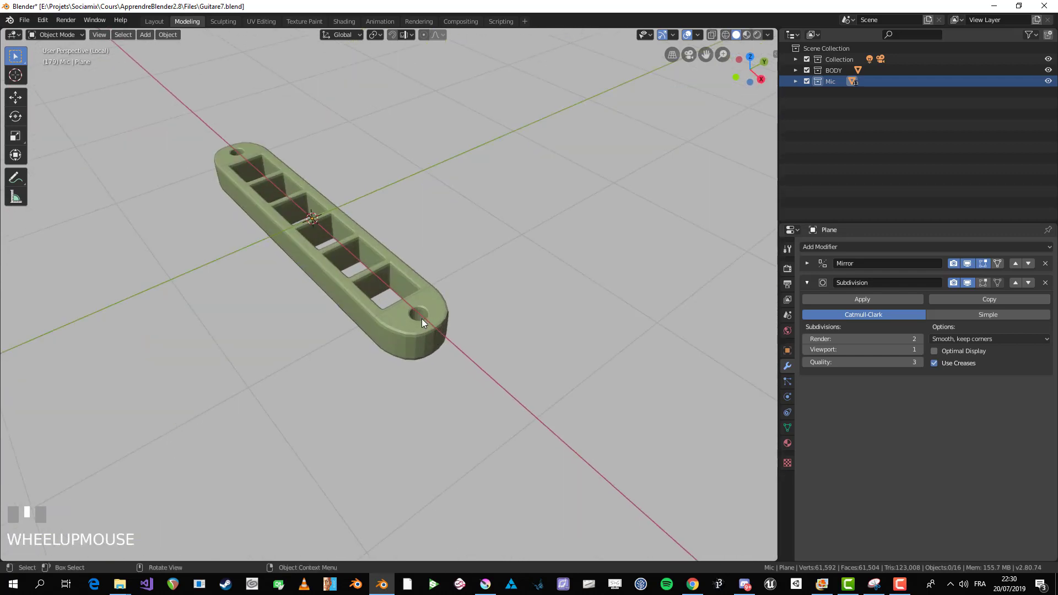
scroll(350, 309, up, 3)
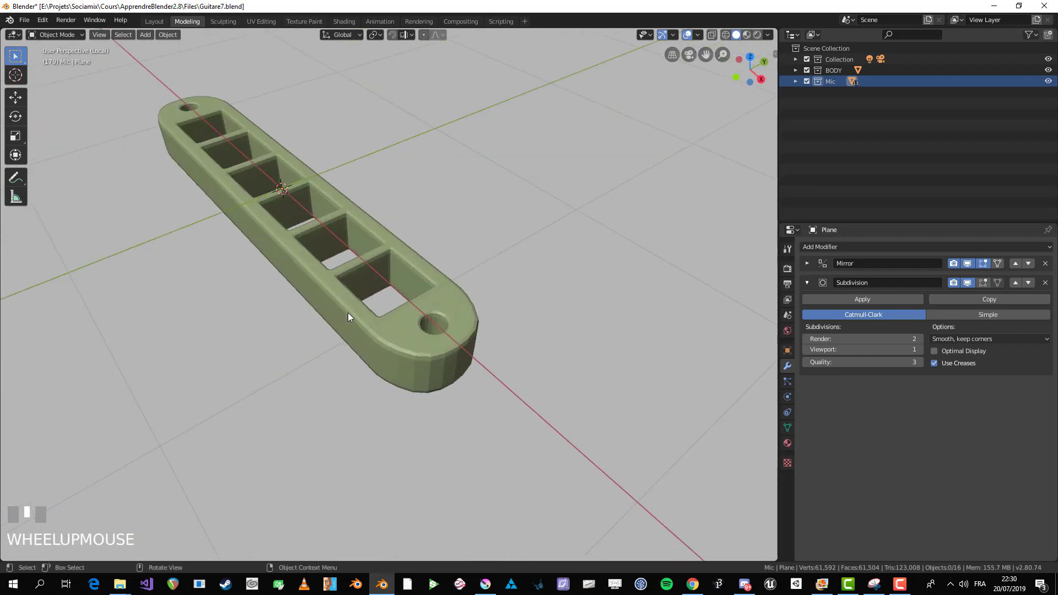
Step: Bevel the frame's outer top and bottom edge loops together with the screw hole's rims, about 0.009 m wide
key(Tab)
key(alt+a)
middle_drag(353, 320, 489, 325)
scroll(441, 358, up, 3)
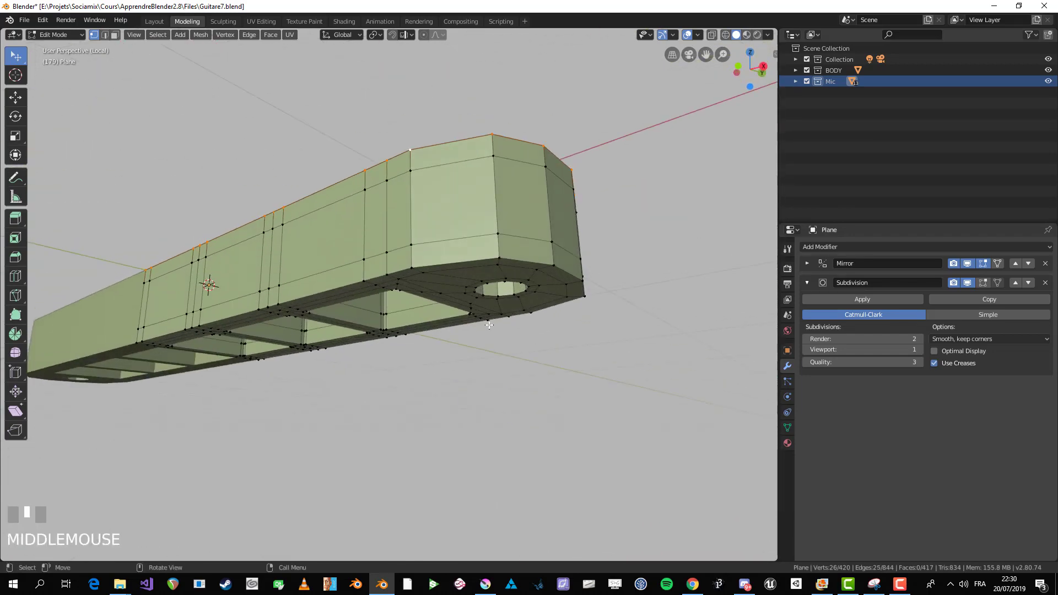
middle_drag(443, 269, 341, 367)
scroll(449, 136, up, 3)
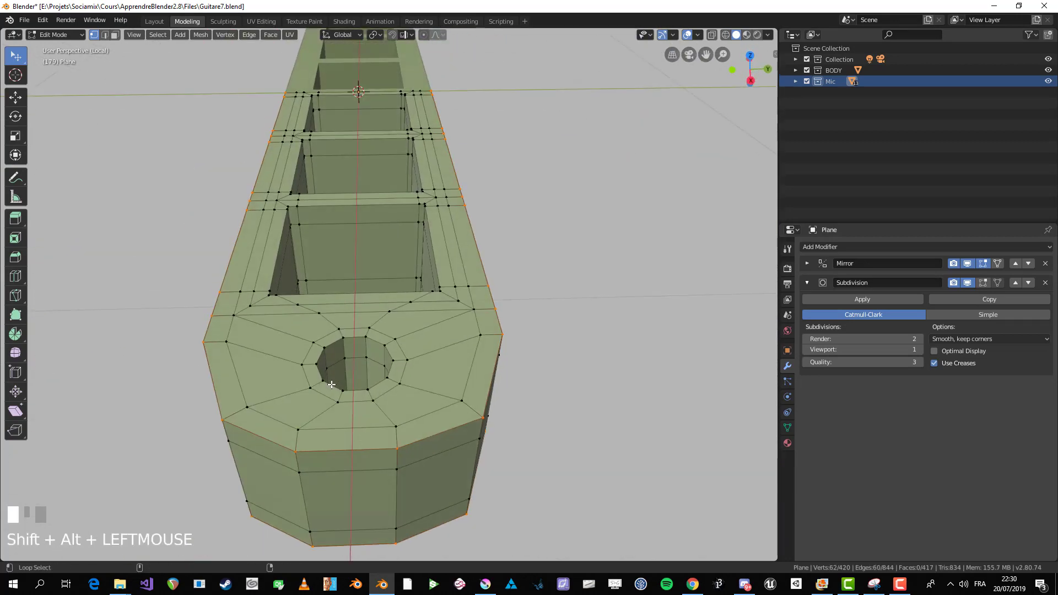
scroll(329, 440, down, 3)
middle_drag(330, 440, 619, 307)
scroll(560, 309, up, 1)
scroll(609, 310, down, 1)
scroll(619, 307, up, 2)
key(ctrl+b)
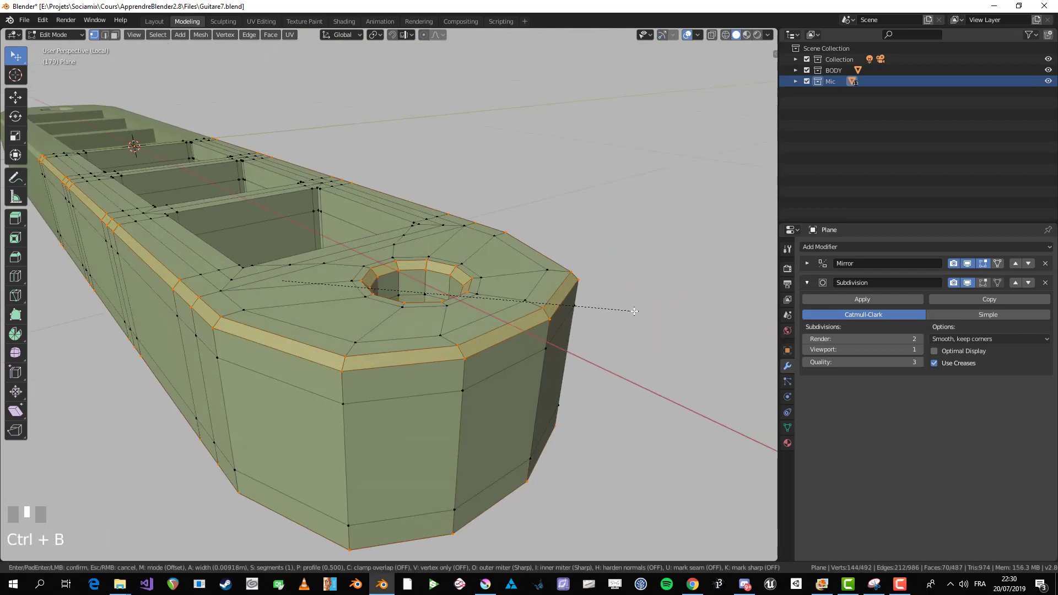
click(634, 310)
key(Tab)
scroll(614, 324, down, 4)
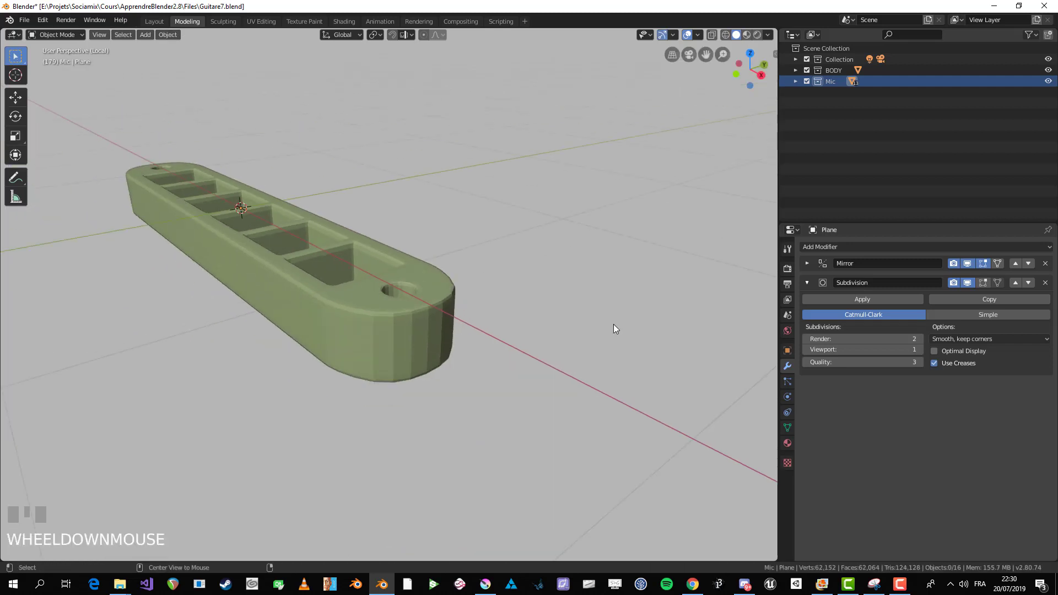
Step: Examine the smoothed frame in Object Mode around the screw hole, windows and beveled outer edges
middle_drag(614, 324, 513, 375)
click(384, 289)
scroll(428, 310, up, 3)
shift+middle_drag(429, 309, 364, 353)
right_click(471, 306)
click(470, 306)
key(alt+a)
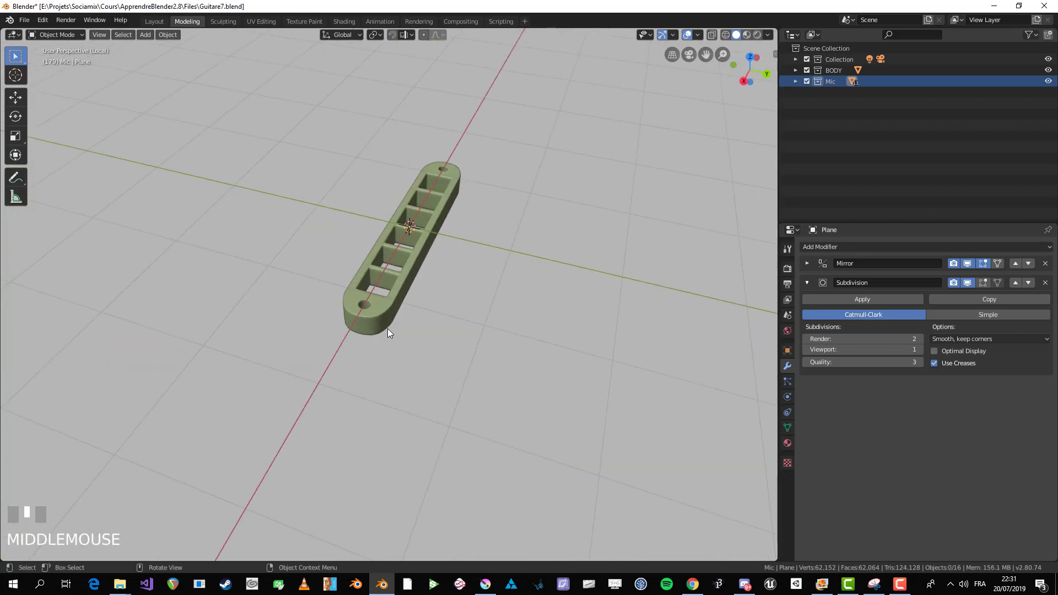
middle_drag(395, 318, 334, 358)
scroll(462, 303, up, 4)
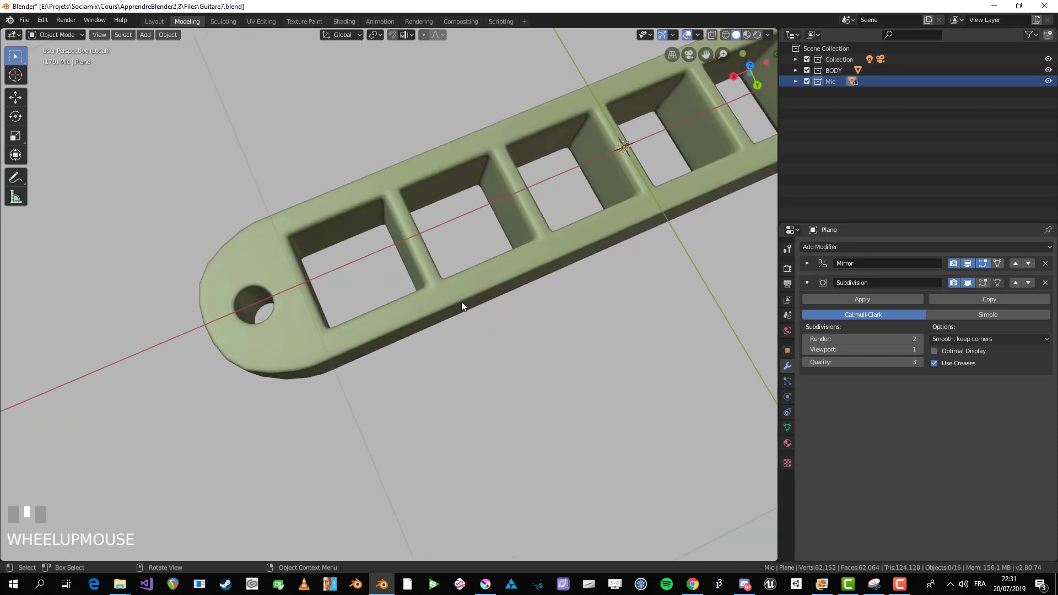
middle_drag(462, 302, 366, 266)
Step: Examine the beveled mesh topology from above, from the front and from below, comparing it with the smoothed frame
key(Tab)
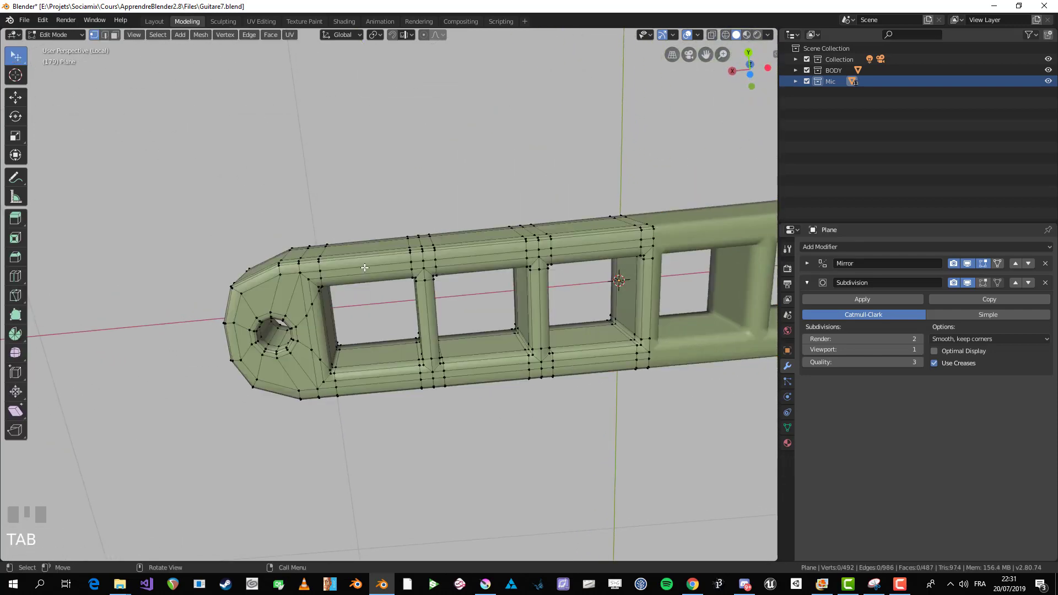
scroll(366, 271, up, 2)
scroll(361, 307, down, 2)
middle_drag(361, 307, 372, 410)
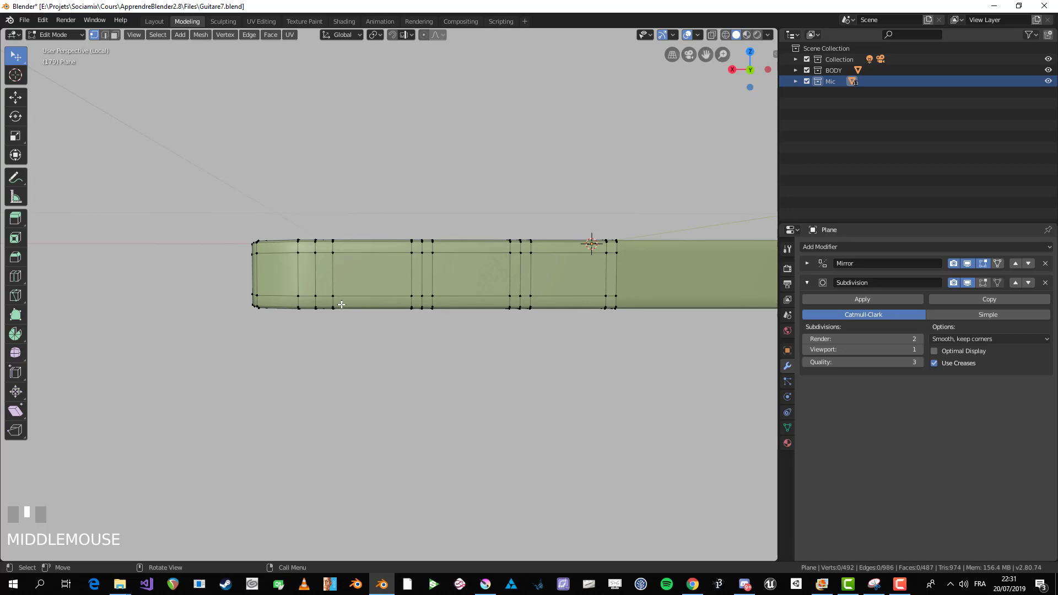
middle_drag(346, 246, 430, 332)
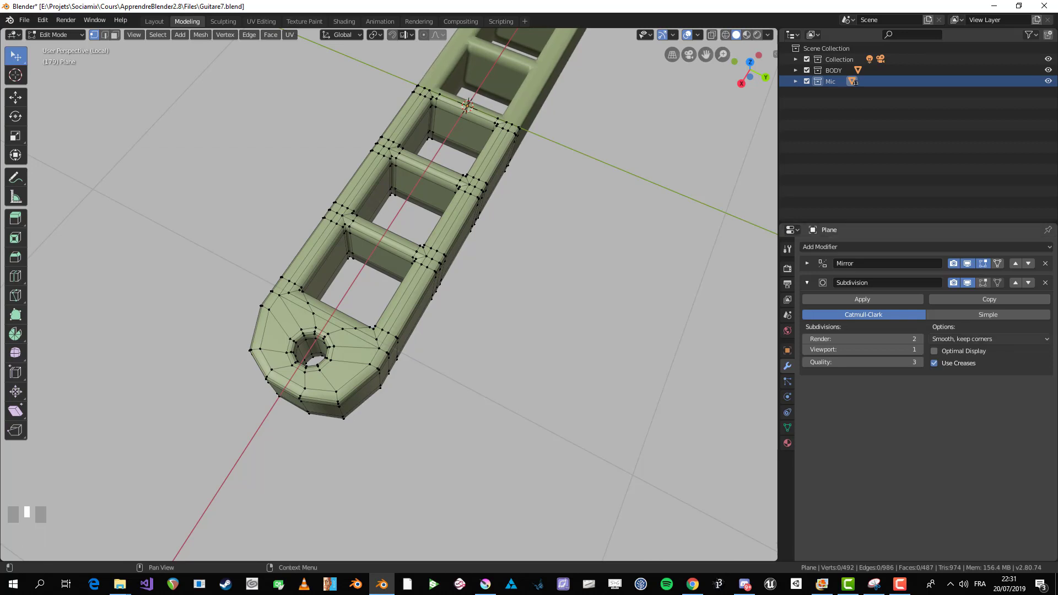
middle_drag(491, 288, 579, 266)
scroll(575, 262, down, 3)
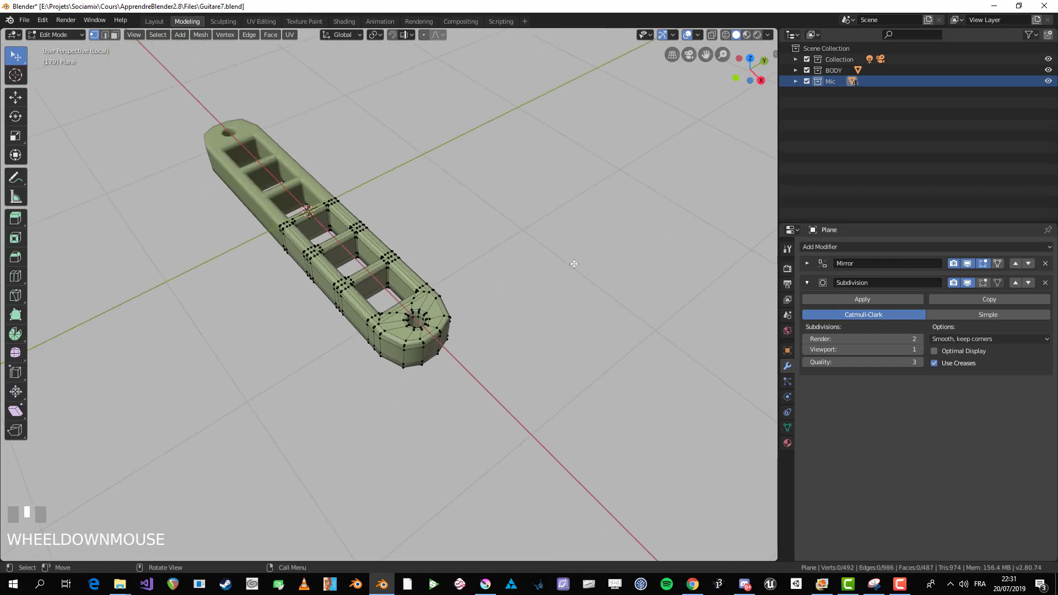
key(KP_1)
key(Tab)
shift+middle_drag(508, 259, 586, 221)
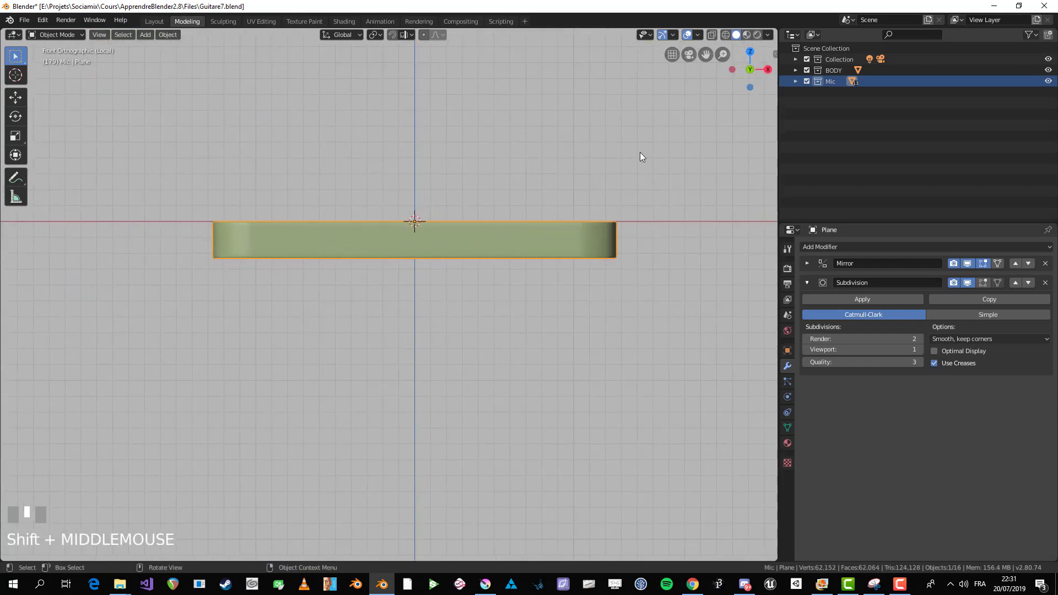
scroll(640, 152, up, 2)
key(Tab)
shift+middle_drag(571, 319, 607, 190)
scroll(477, 288, up, 3)
scroll(617, 186, down, 2)
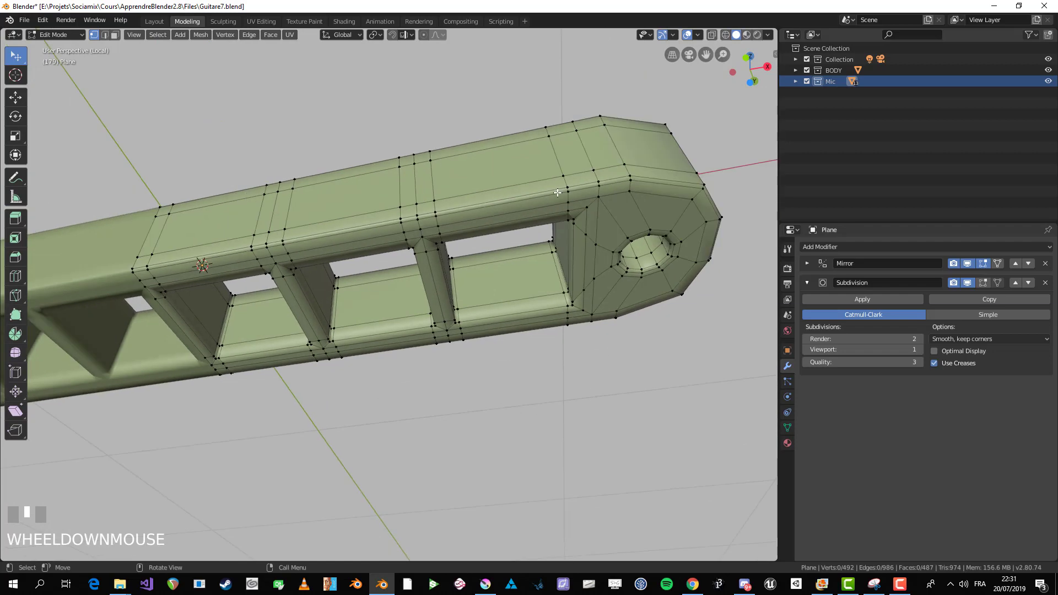
Step: Undo the bevel on the frame's outer edges and the screw hole's rims
key(ctrl+z)
key(ctrl+z)
key(ctrl+z)
key(ctrl+z)
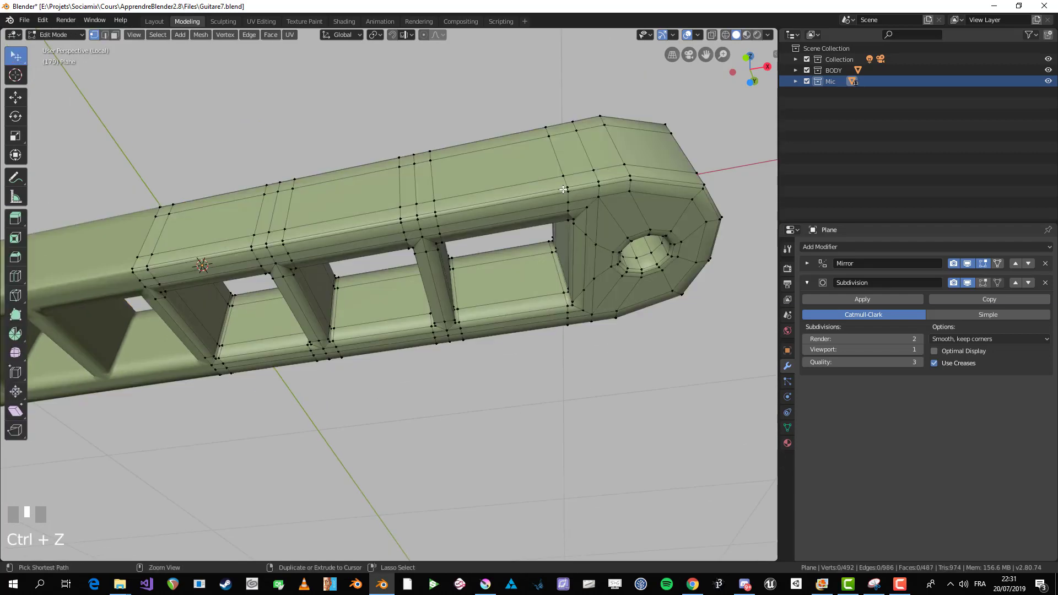
key(ctrl+z)
key(ctrl+z)
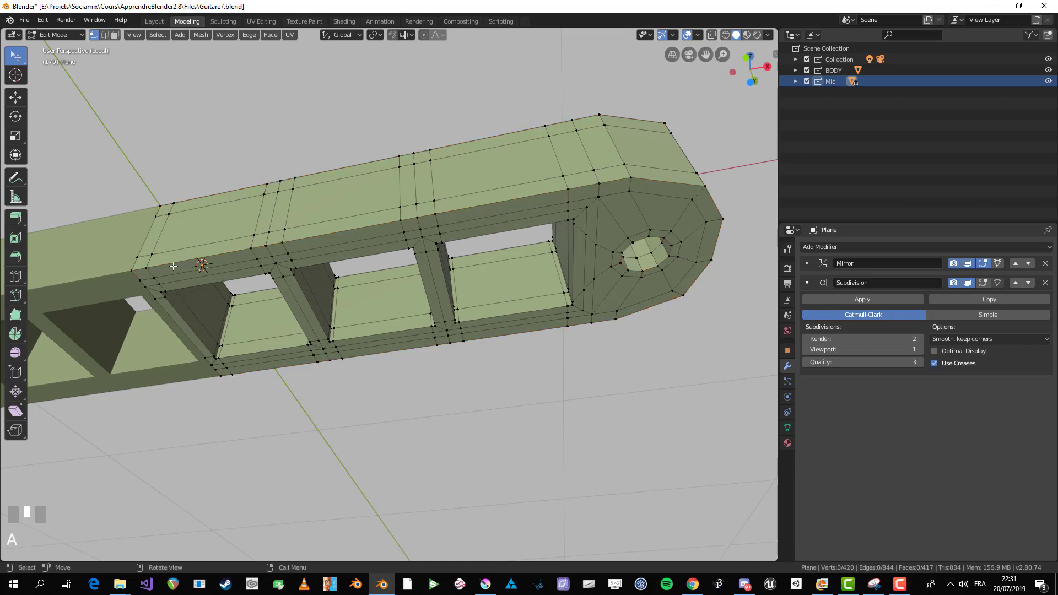
Step: Extrude the strip of underside faces running along one long side of the windows downward to form a ledge
shift+middle_drag(209, 264, 207, 204)
scroll(216, 234, up, 1)
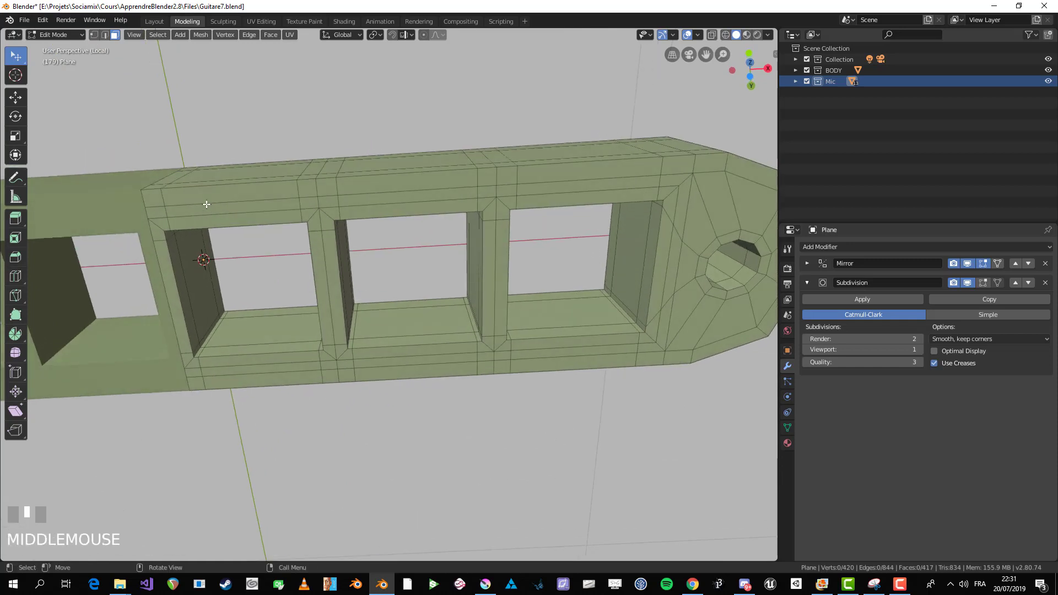
drag(668, 171, 445, 186)
key(alt+a)
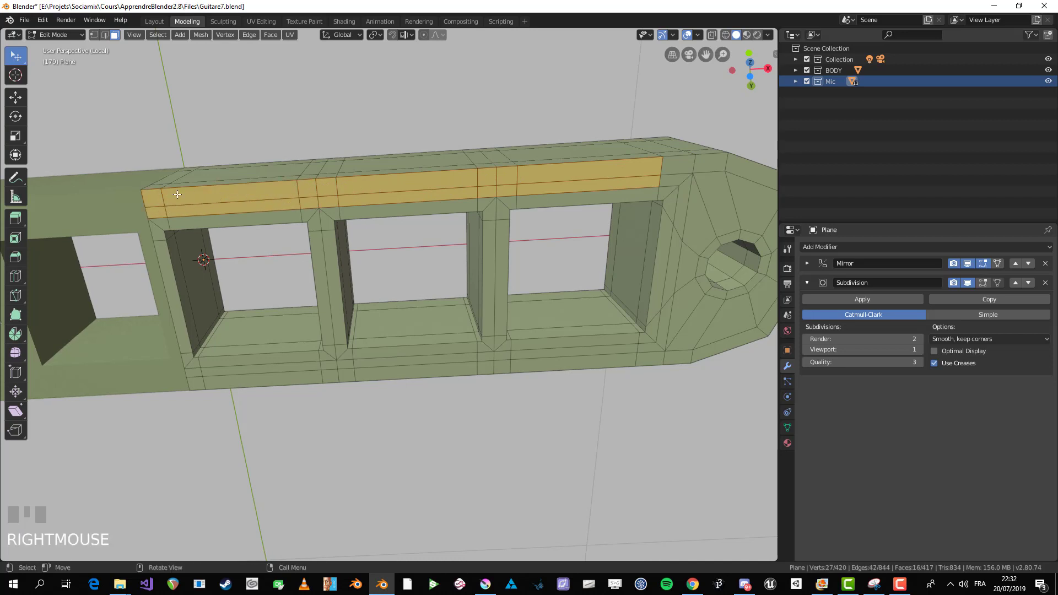
middle_drag(178, 194, 390, 325)
scroll(619, 324, up, 5)
key(e)
click(619, 354)
key(Tab)
scroll(590, 337, down, 5)
key(Tab)
scroll(473, 321, up, 3)
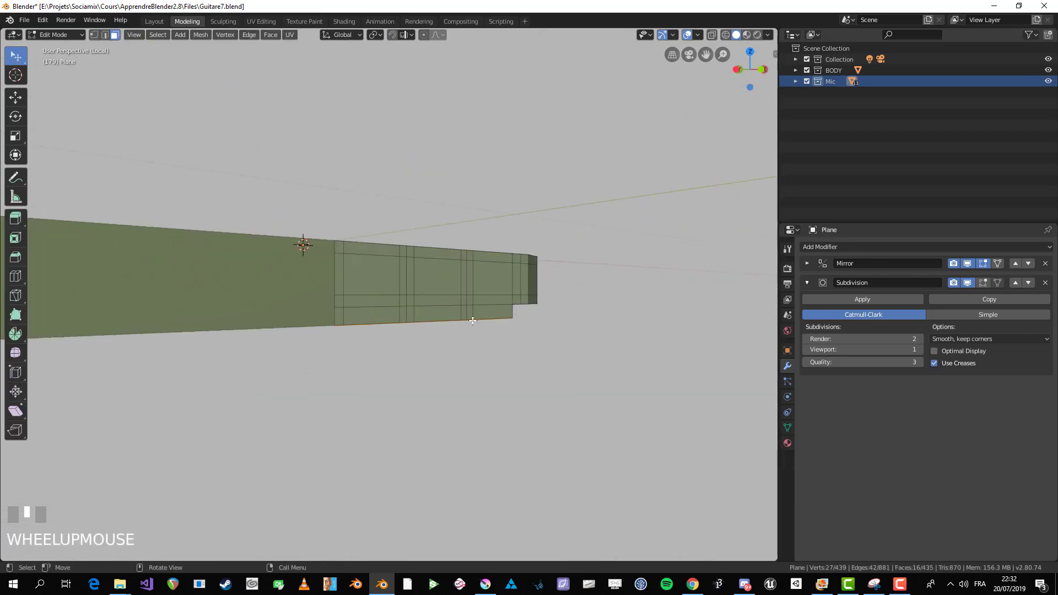
middle_drag(473, 321, 382, 254)
key(alt+a)
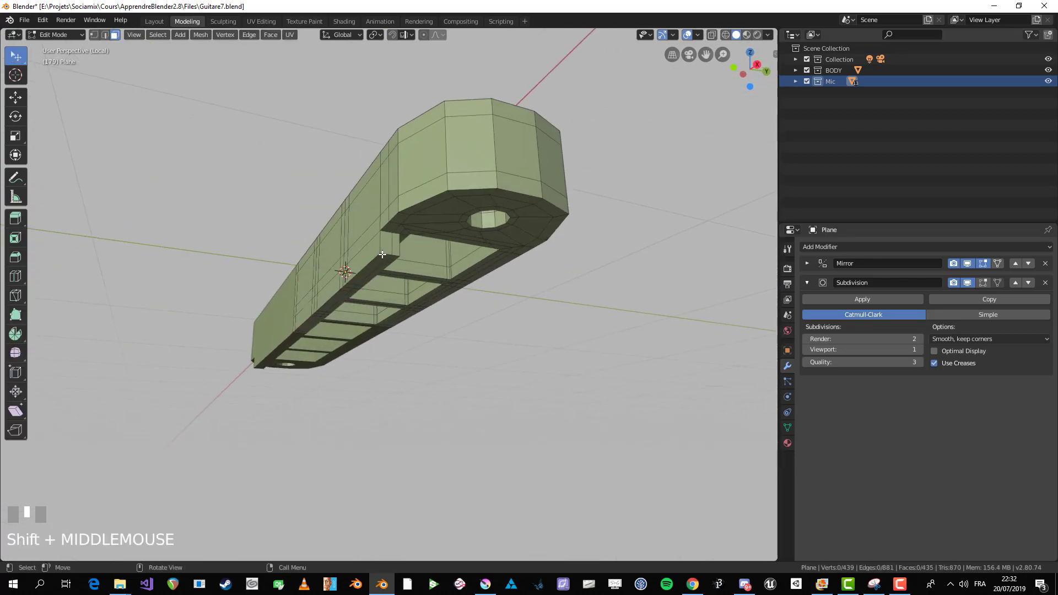
Step: Bevel the lower corner edge at the end of the extruded strip, about 0.027 m wide with two segments
key(KP_1)
key(Tab)
scroll(476, 309, up, 2)
key(Tab)
middle_drag(614, 374, 487, 351)
scroll(408, 216, up, 2)
middle_drag(385, 216, 440, 359)
click(207, 240)
key(2)
click(229, 241)
key(ctrl+b)
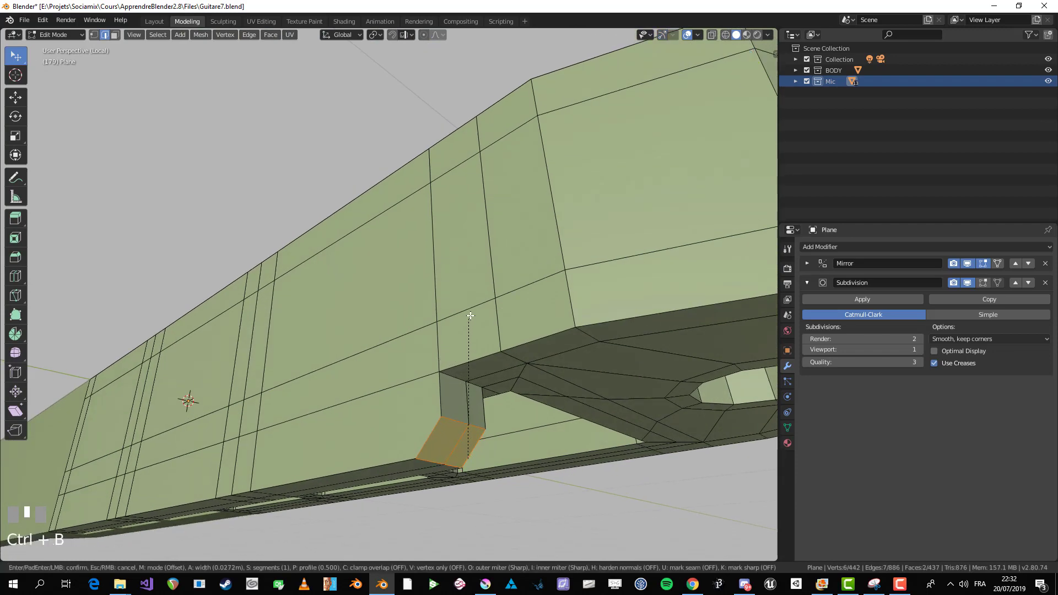
click(471, 314)
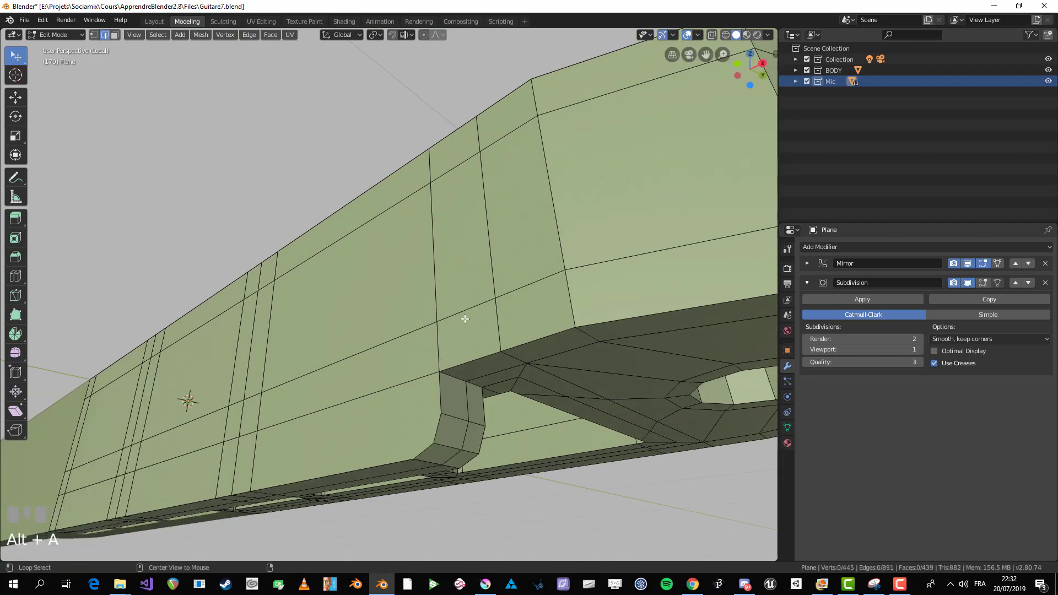
Step: Add a loop cut along the extruded strip's outer side and join its end to the beveled corner's middle vertex
shift+middle_drag(466, 319, 499, 295)
key(ctrl+r)
click(351, 320)
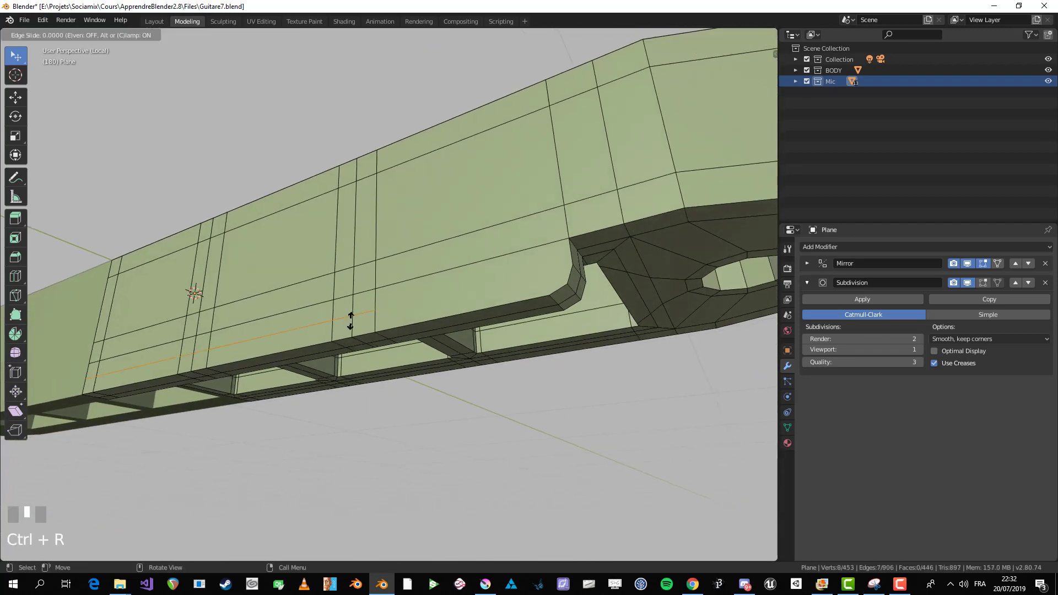
click(351, 325)
key(1)
shift+middle_drag(500, 329, 441, 305)
scroll(337, 281, up, 2)
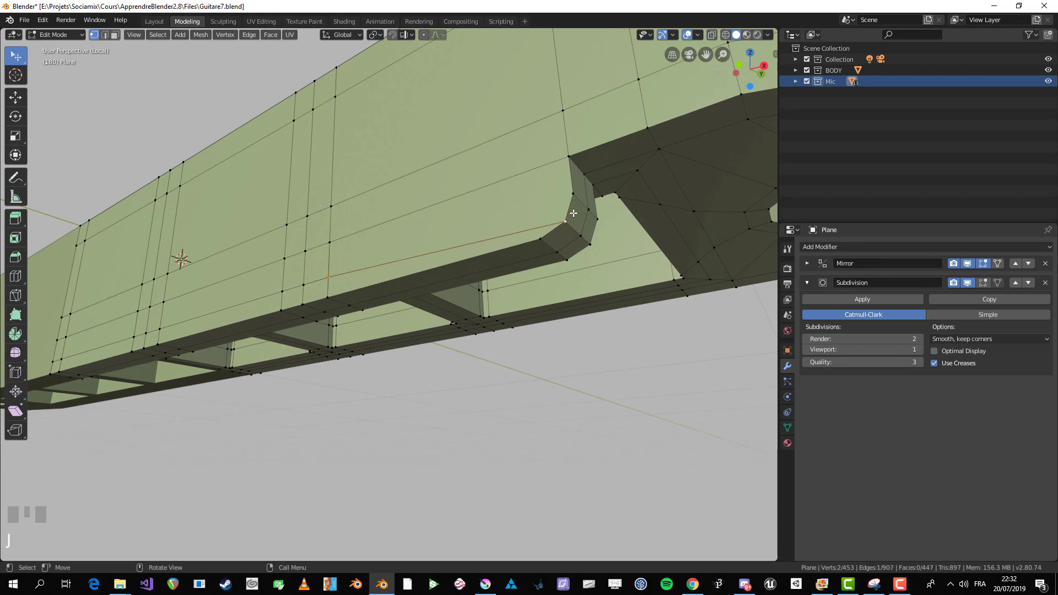
Step: Add a second loop cut above the first on the strip's outer side and join its end to the bevel's upper vertex
click(330, 256)
key(alt+a)
scroll(557, 237, down, 5)
middle_drag(558, 236, 607, 237)
key(Tab)
key(Tab)
scroll(669, 215, up, 3)
Step: Add two matching loop cuts along the strip's inner side and join their ends to the beveled corner's vertices
middle_drag(669, 215, 513, 233)
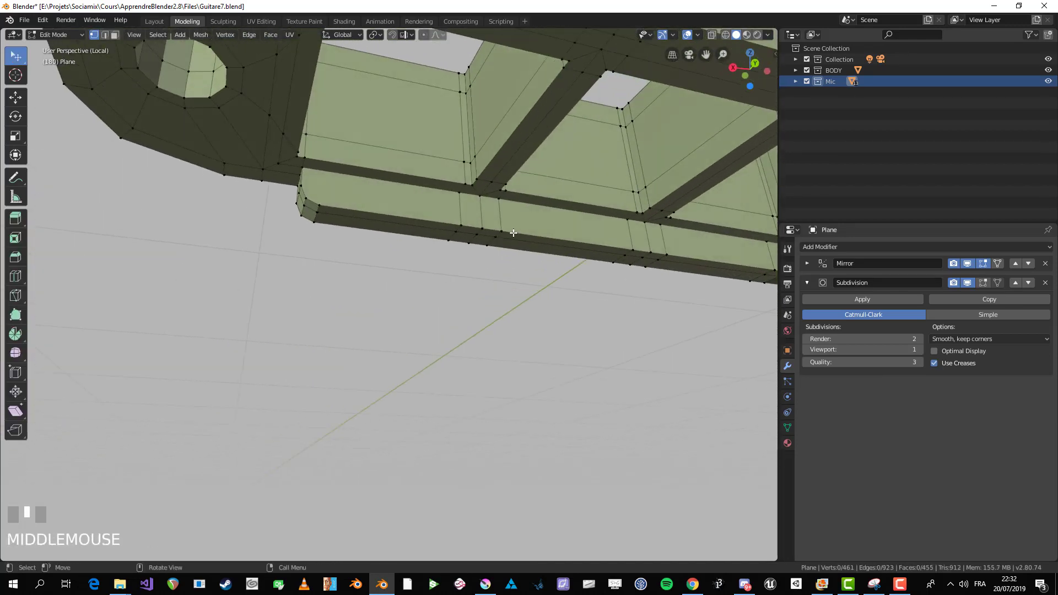
click(480, 214)
key(alt+a)
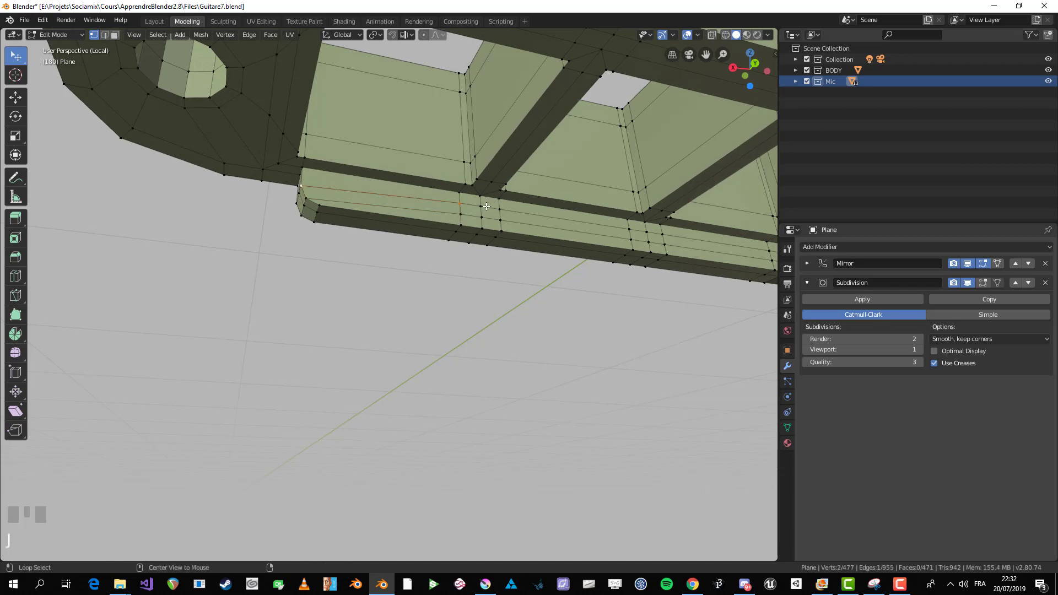
key(alt+a)
scroll(480, 232, down, 5)
middle_drag(475, 246, 555, 272)
key(Tab)
key(Tab)
Step: Flatten the lower of the two ledge side loops into a level line by scaling it to 0 along Z
key(KP_1)
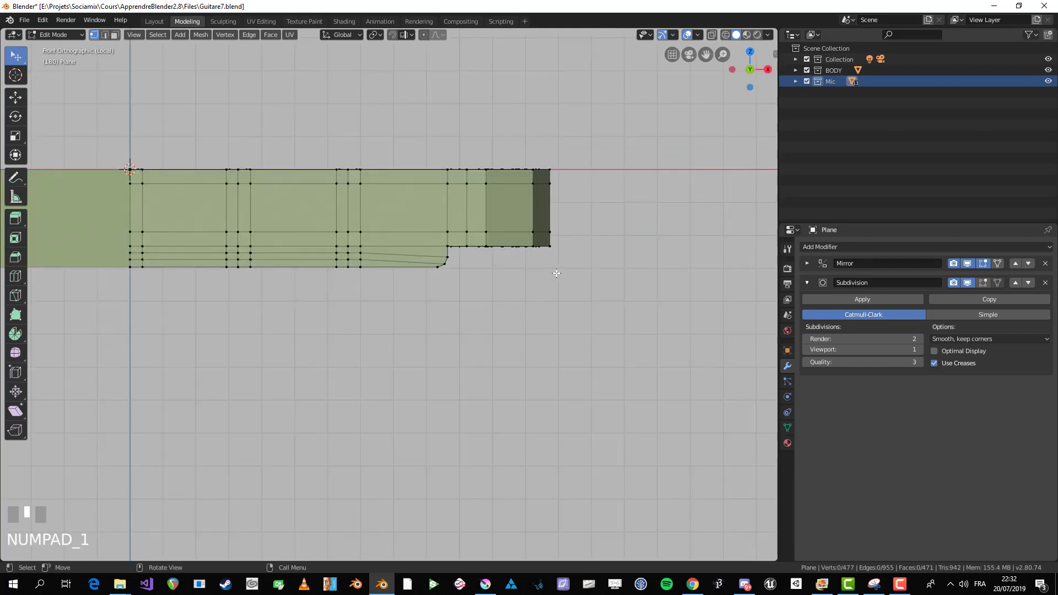
scroll(437, 237, up, 3)
alt+click(407, 238)
shift+middle_drag(407, 239, 575, 245)
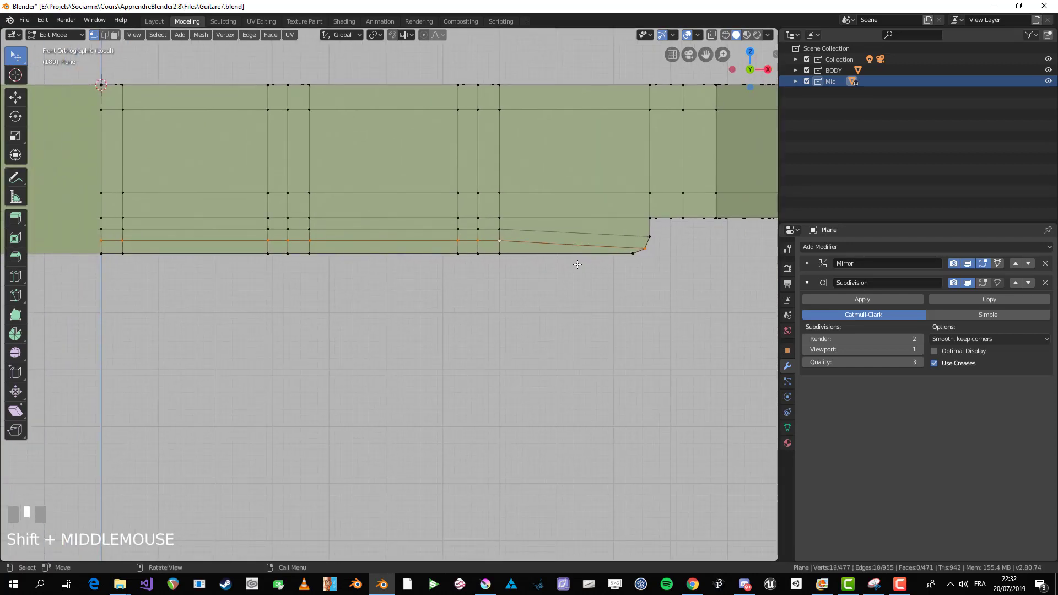
scroll(616, 254, up, 1)
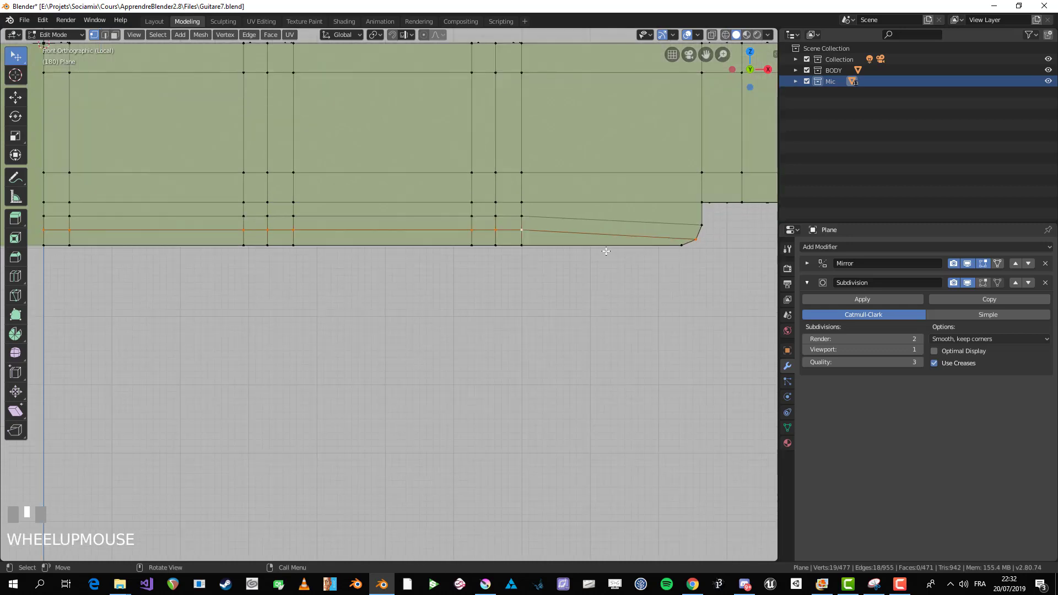
key(s)
key(y)
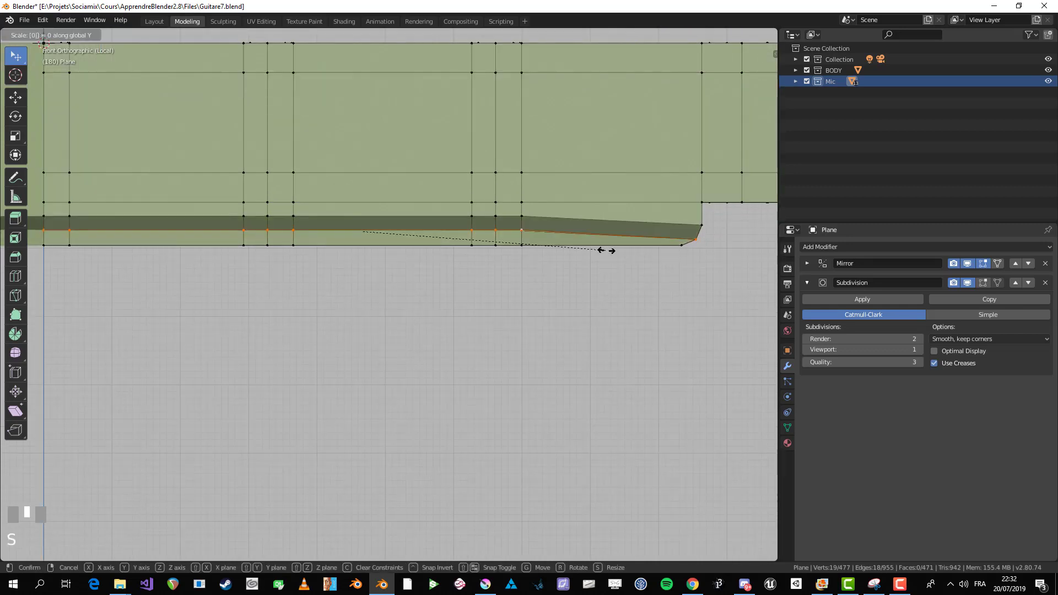
key(z)
click(618, 243)
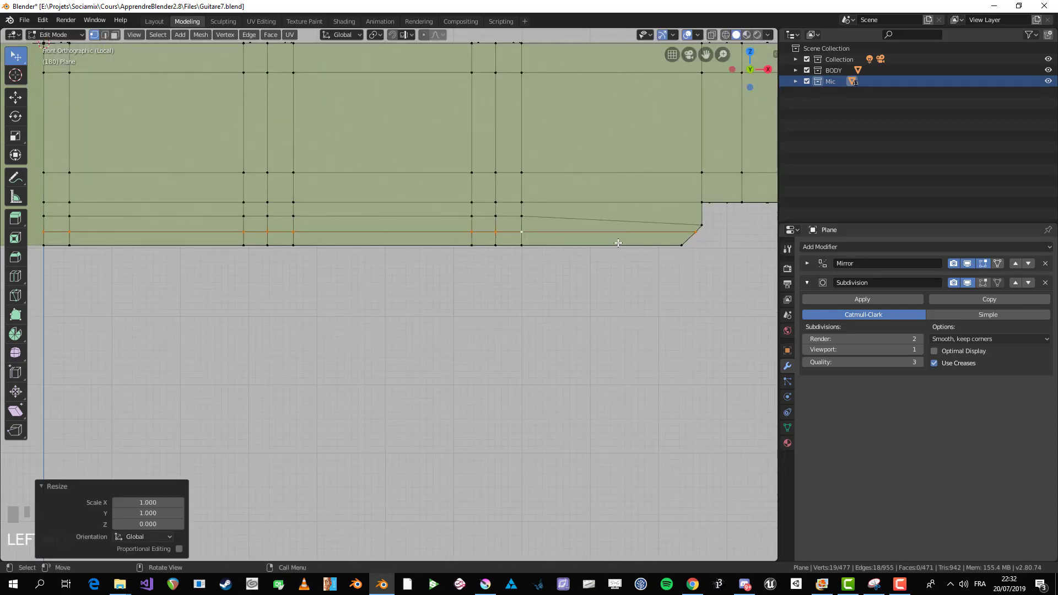
Step: Level the upper ledge side loop by scaling it to 0 along Z
key(alt+a)
key(s)
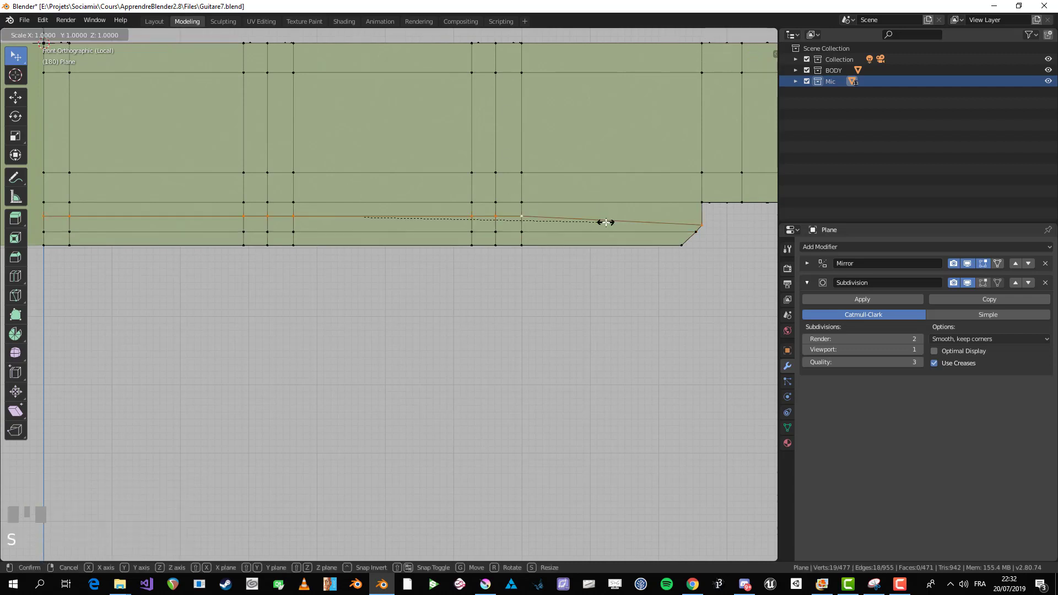
click(606, 222)
key(alt+a)
shift+middle_drag(604, 225, 389, 294)
scroll(571, 269, up, 1)
scroll(483, 258, up, 1)
key(b)
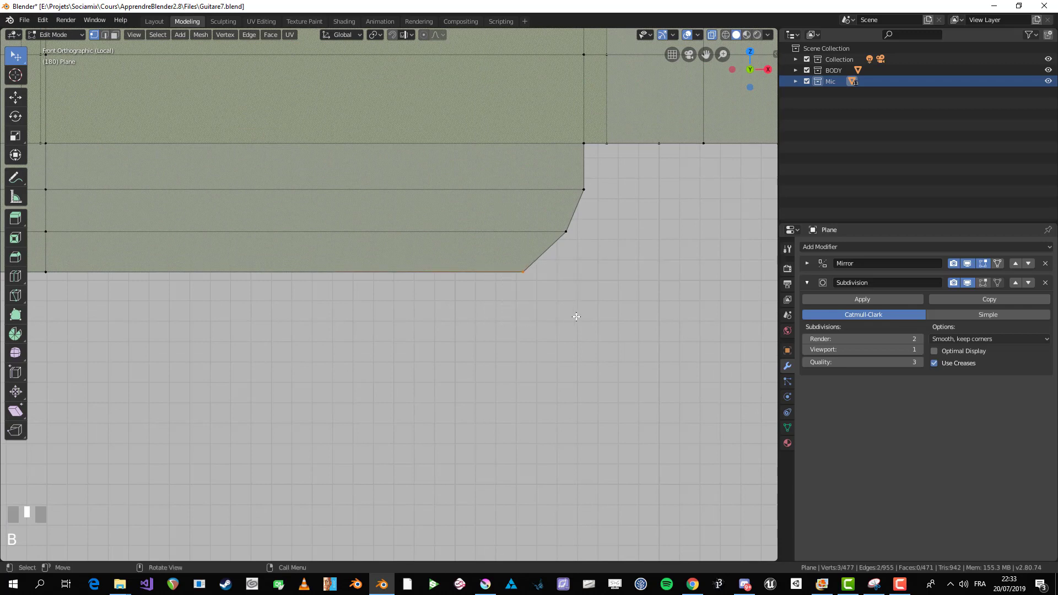
key(g)
right_click(574, 308)
scroll(522, 243, down, 2)
alt+click(389, 252)
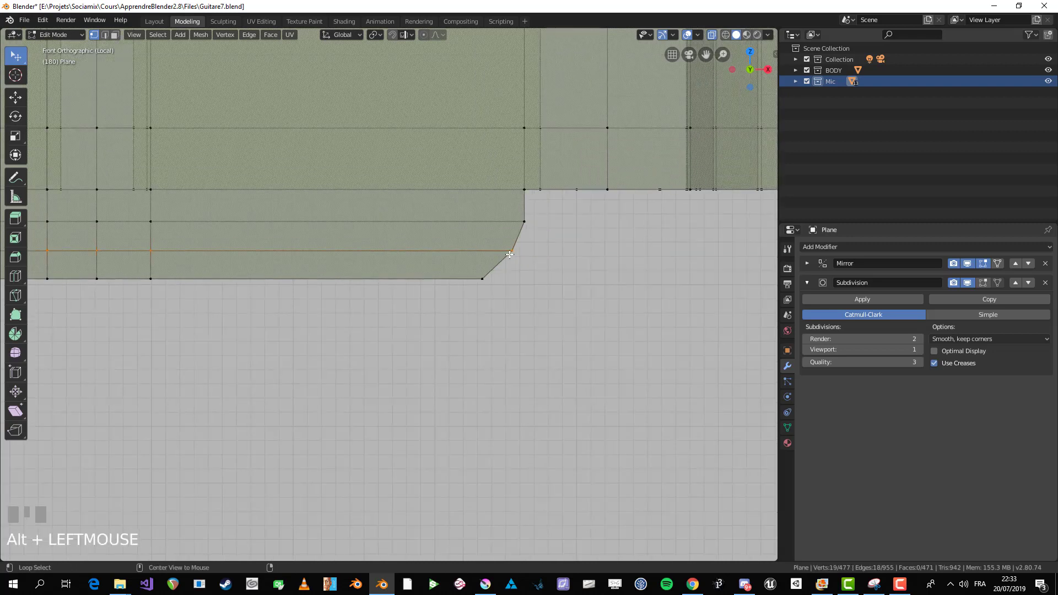
scroll(510, 254, down, 2)
shift+middle_drag(468, 281, 489, 276)
Step: Examine the smoothed shape of the ledge's rounded end, comparing the subdivided result with the edit mesh
key(Tab)
scroll(552, 279, down, 1)
key(alt+z)
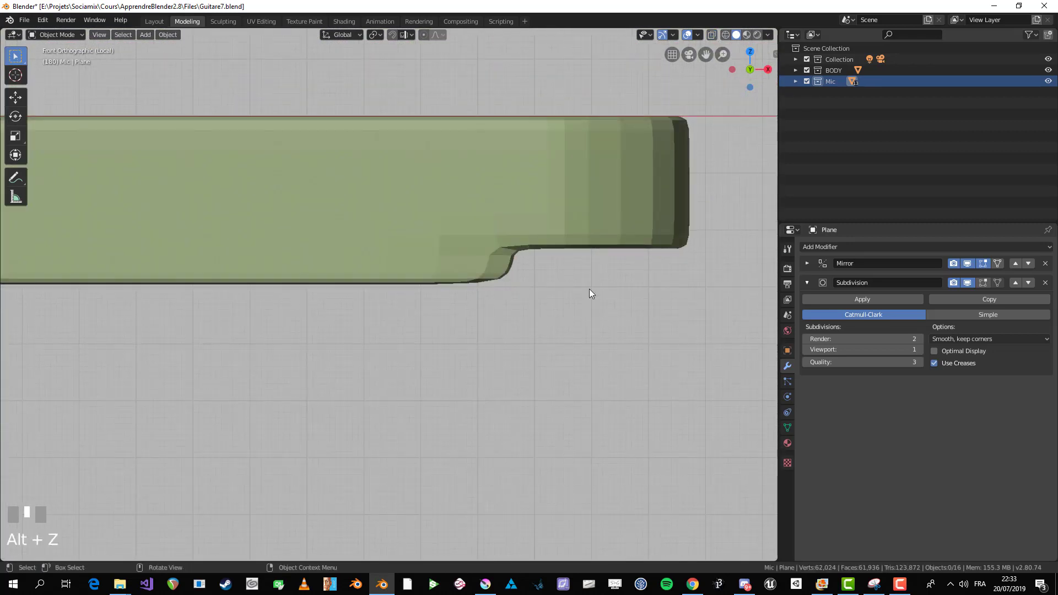
middle_drag(590, 293, 420, 185)
key(Tab)
key(alt+a)
scroll(513, 250, up, 2)
key(Tab)
scroll(513, 250, down, 1)
key(Tab)
scroll(350, 255, down, 2)
key(Tab)
scroll(543, 307, up, 4)
key(Tab)
scroll(517, 144, up, 2)
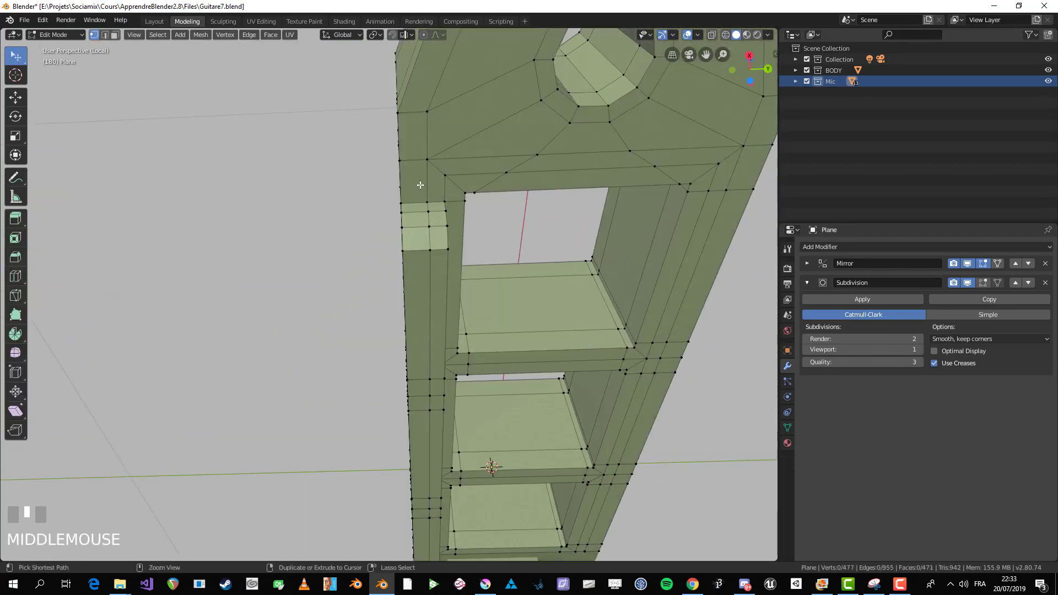
Step: Add a loop cut along the frame's underside, slid close to the ledge's outer edge
click(416, 205)
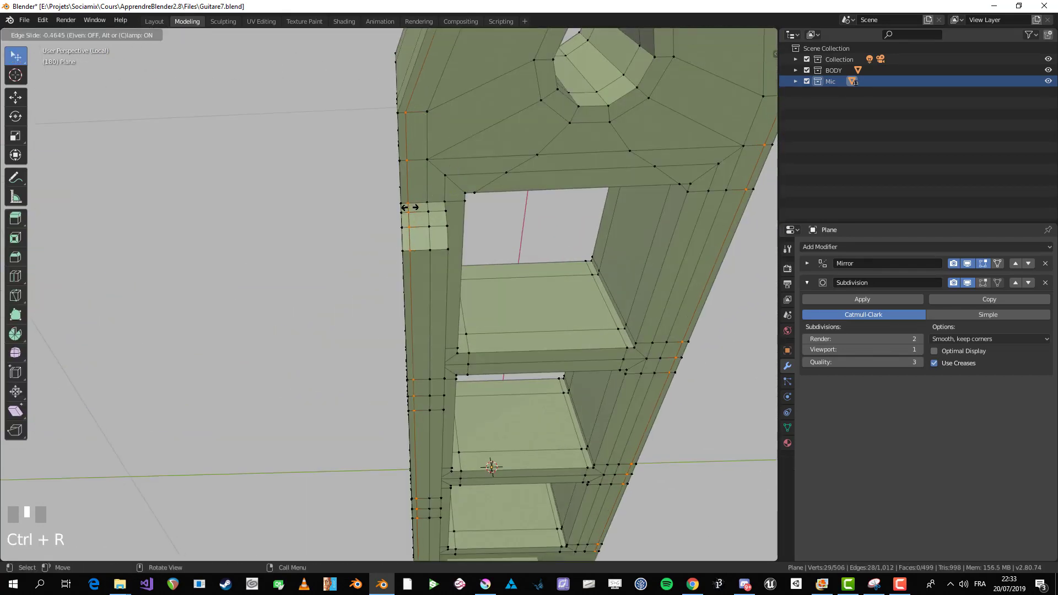
click(408, 207)
key(Tab)
scroll(410, 206, down, 5)
key(Tab)
Step: Add another underside loop cut around the windows, slid towards the ledge's inner edge with a factor of 0.154
middle_drag(410, 207, 418, 237)
scroll(476, 259, up, 3)
scroll(422, 310, up, 2)
scroll(418, 237, up, 2)
key(ctrl+r)
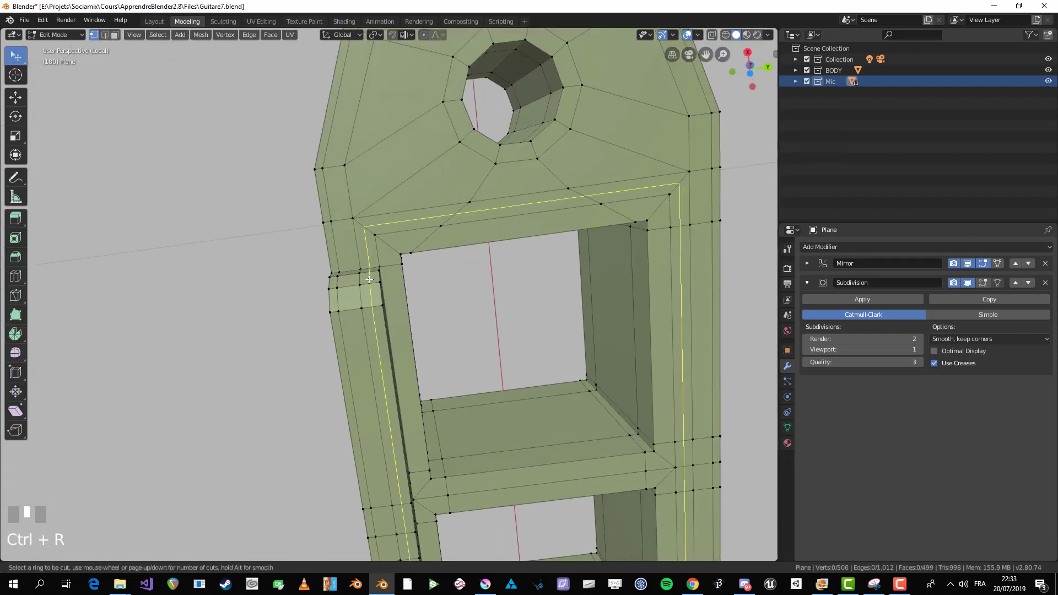
click(370, 280)
click(369, 279)
scroll(374, 287, down, 5)
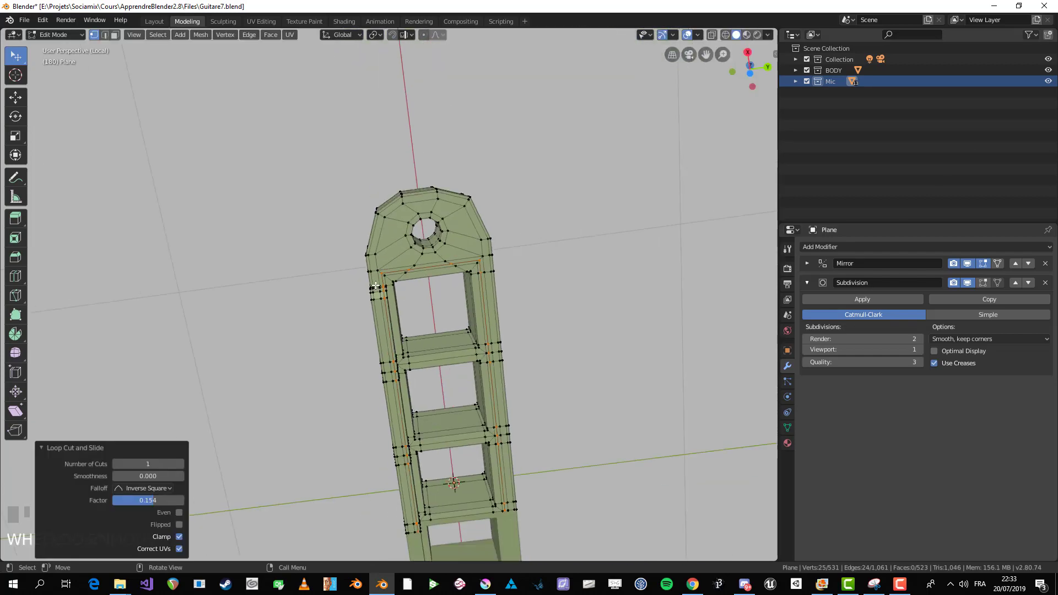
Step: Add a vertical loop cut across the frame's long side, slid close to the rounded end of the ledge
middle_drag(375, 287, 379, 320)
scroll(387, 336, up, 3)
key(Tab)
key(Tab)
key(ctrl+r)
click(379, 319)
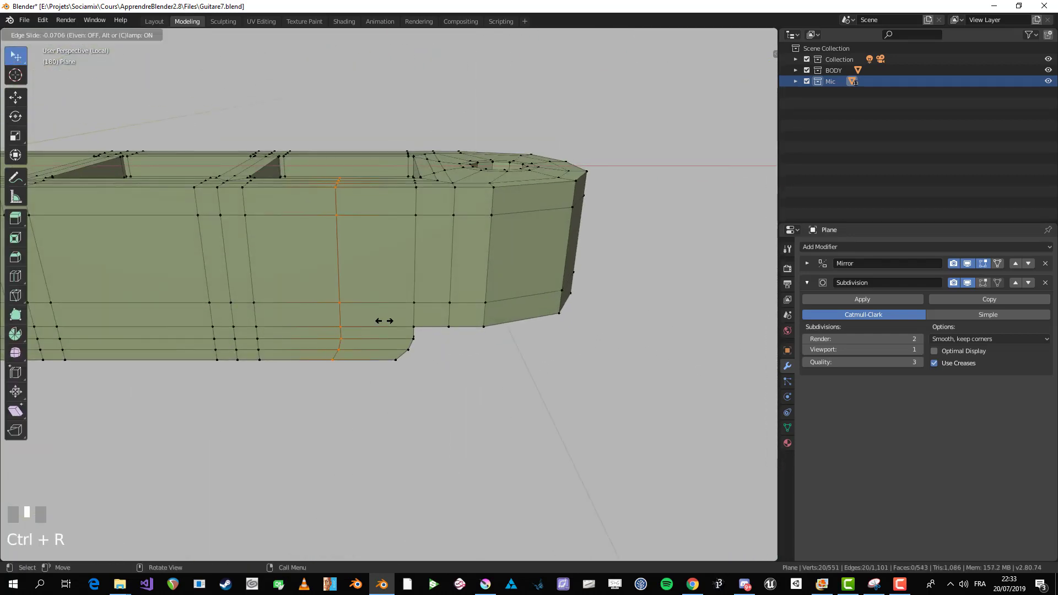
click(437, 332)
key(Tab)
scroll(459, 330, down, 3)
middle_drag(460, 330, 457, 306)
key(Tab)
key(alt+a)
key(Tab)
scroll(438, 281, down, 4)
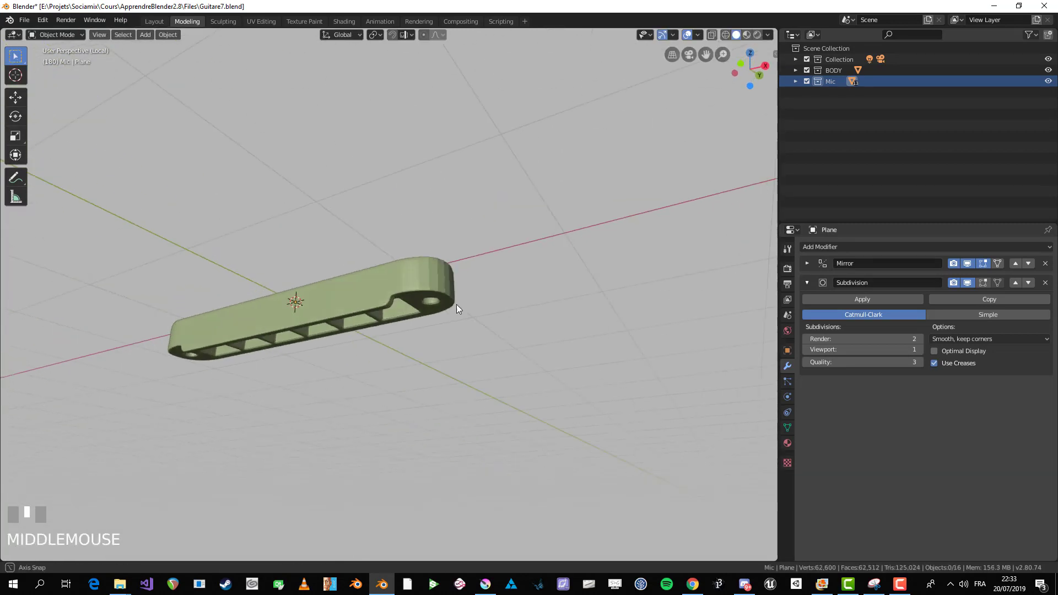
Step: Examine the support loops around the rounded end of the ledge on the frame's underside
key(Tab)
middle_drag(573, 286, 309, 260)
scroll(414, 307, up, 3)
scroll(414, 307, up, 4)
middle_drag(415, 307, 368, 264)
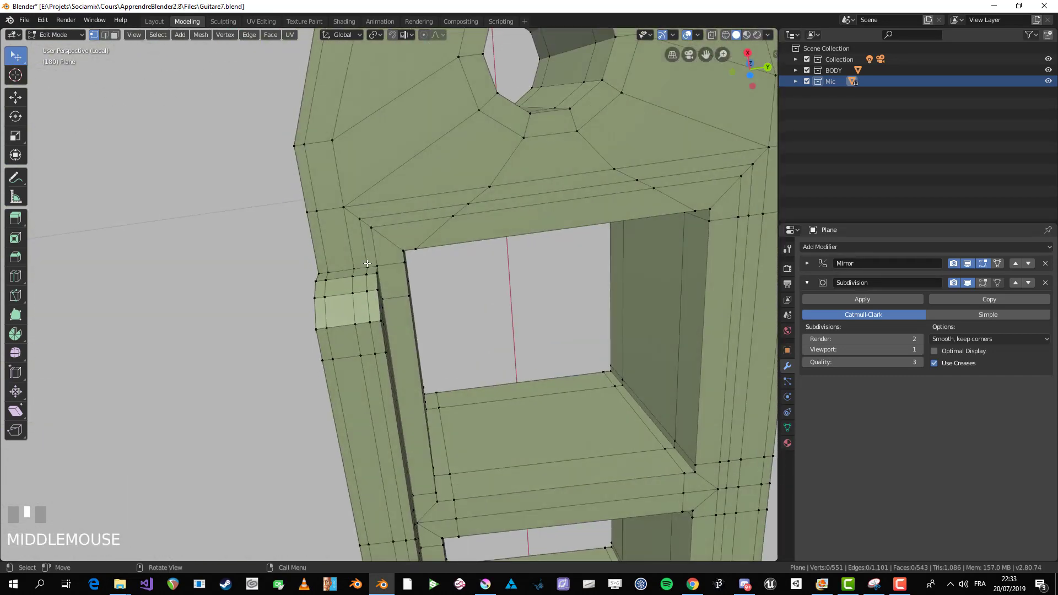
scroll(364, 251, down, 3)
shift+middle_drag(474, 322, 479, 291)
scroll(478, 290, up, 3)
middle_drag(425, 256, 431, 297)
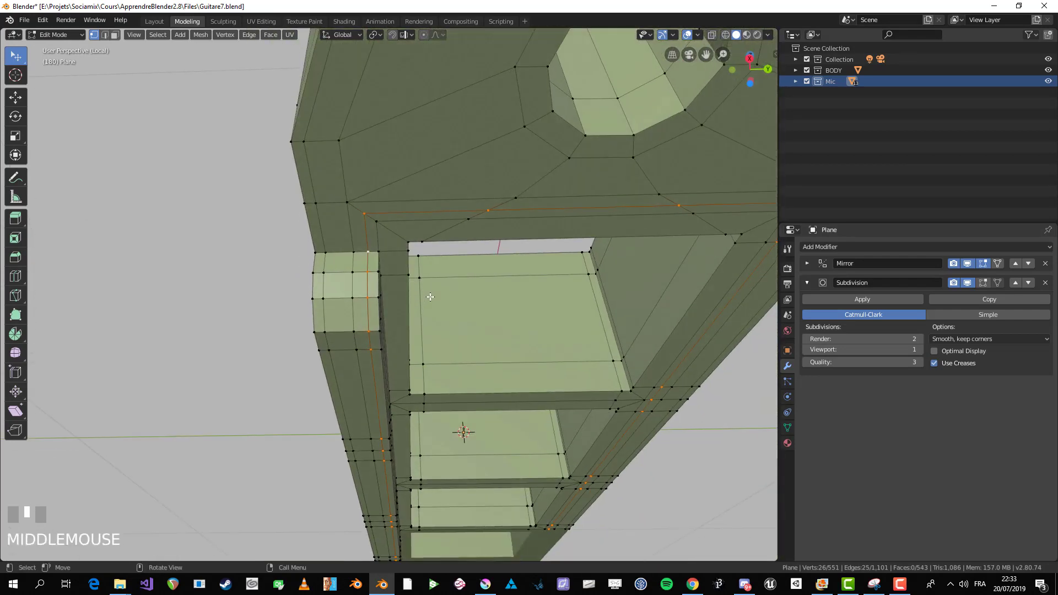
scroll(353, 291, down, 3)
middle_drag(354, 292, 389, 406)
key(Tab)
scroll(438, 320, down, 4)
Step: Inspect the smoothed pickup frame as a whole from below and above
click(408, 288)
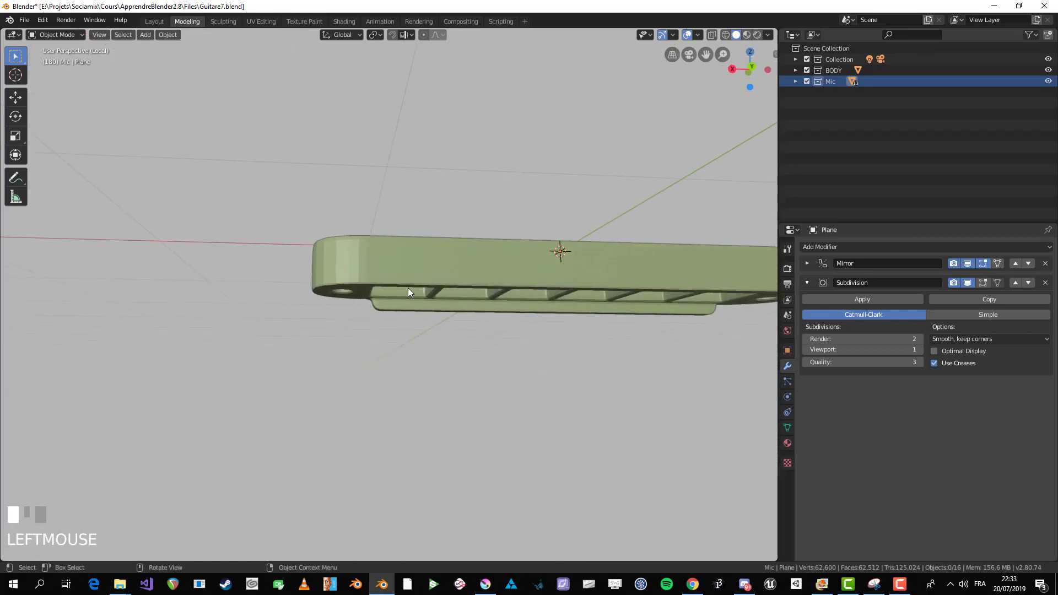
right_click(477, 282)
click(360, 316)
scroll(360, 317, down, 3)
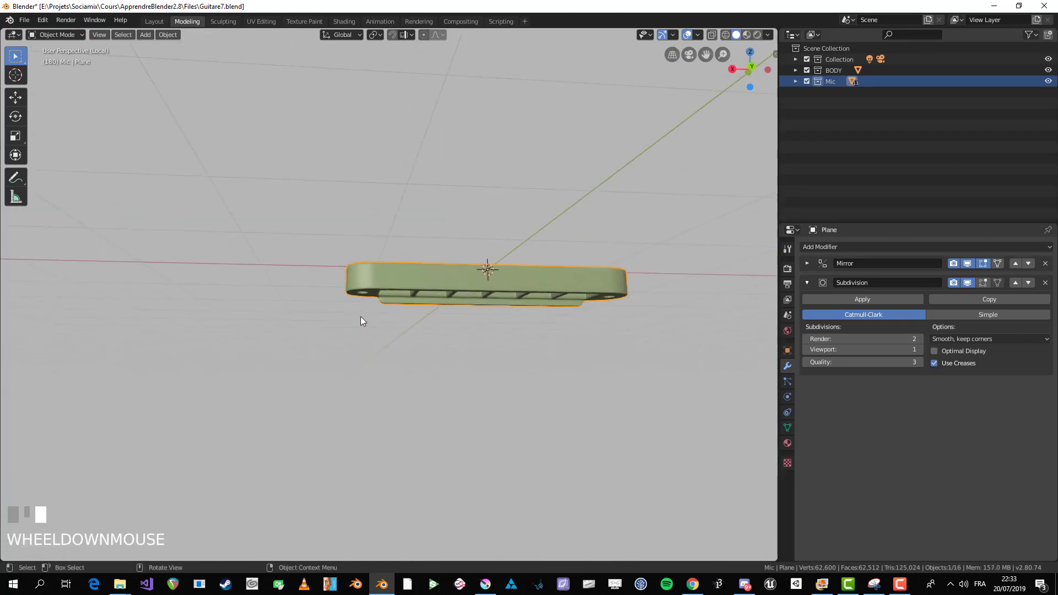
middle_drag(360, 316, 496, 359)
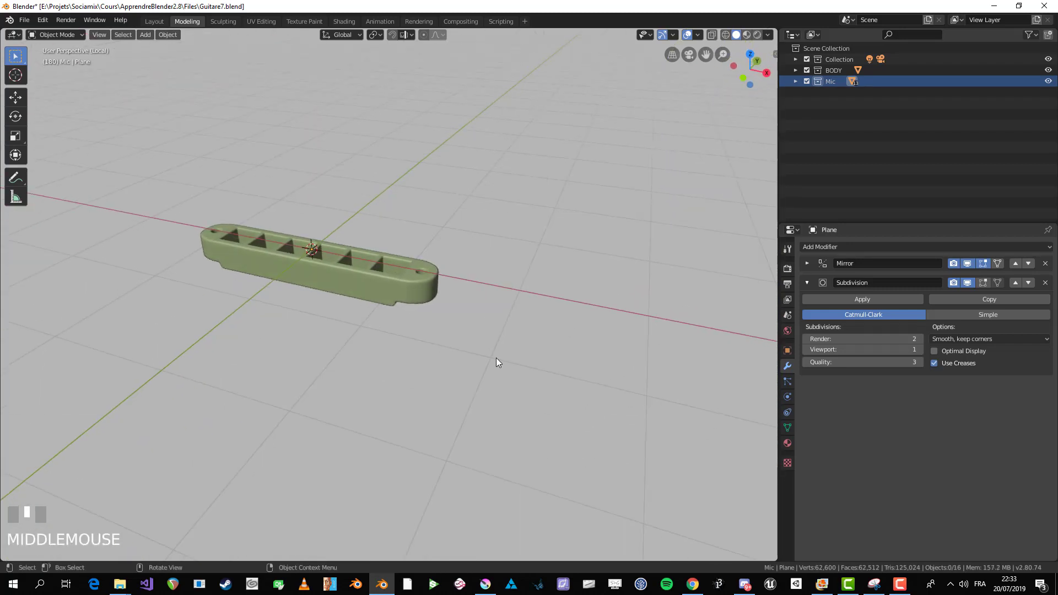
scroll(420, 293, up, 4)
shift+middle_drag(406, 274, 437, 335)
click(444, 334)
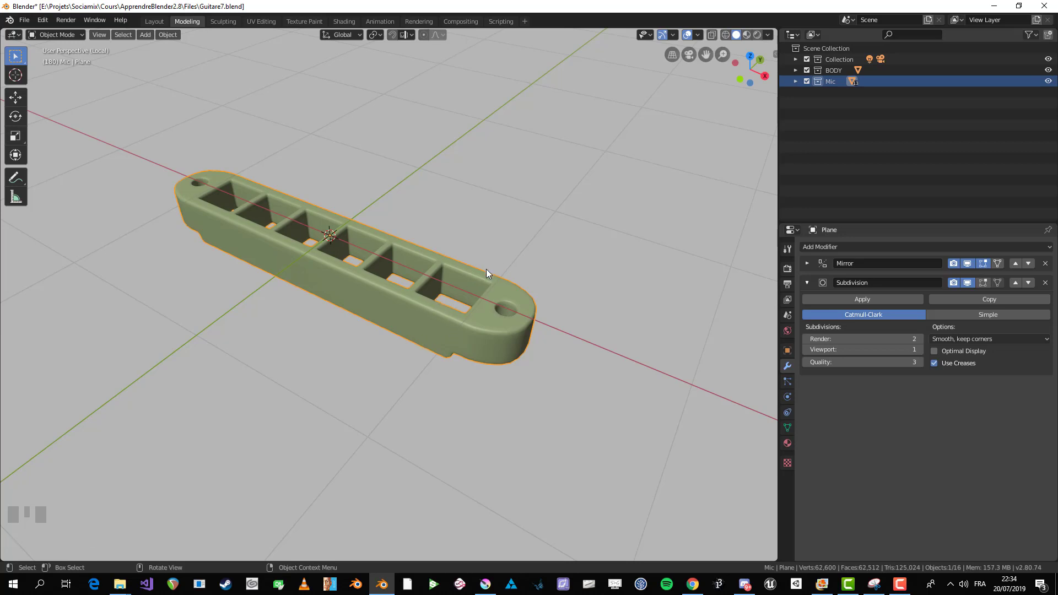
middle_drag(486, 274, 505, 359)
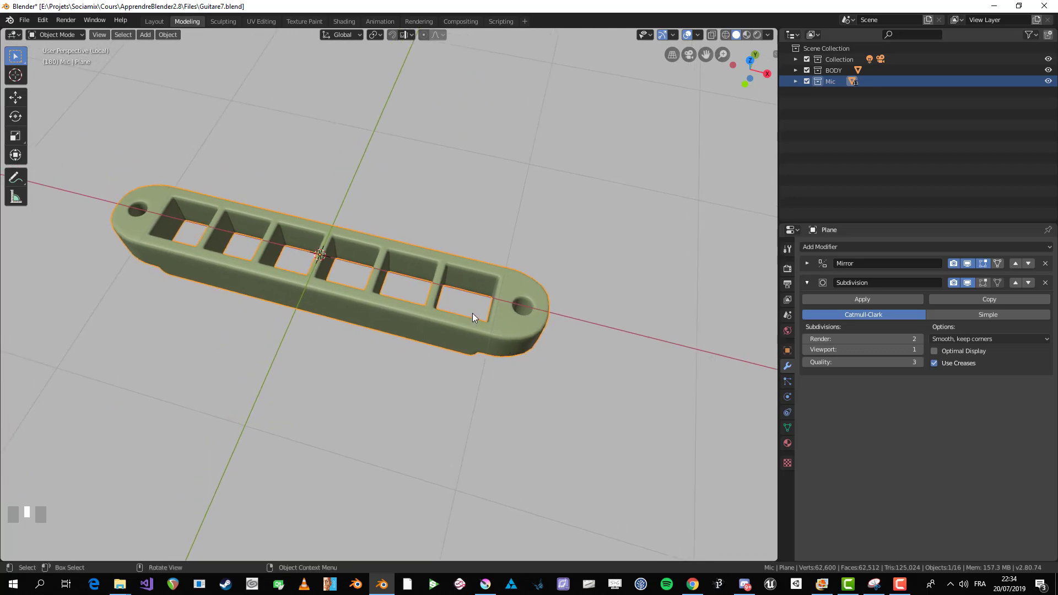
Step: Place the 3D cursor just above the frame in front view and add a cylinder mesh there
key(KP_1)
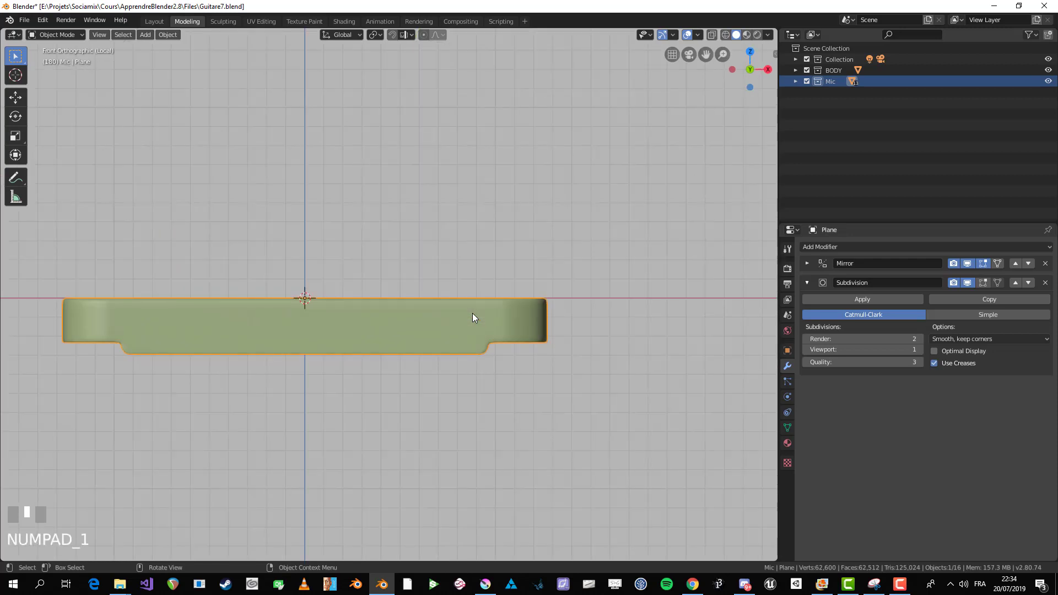
scroll(428, 315, up, 2)
shift+middle_drag(428, 318, 508, 264)
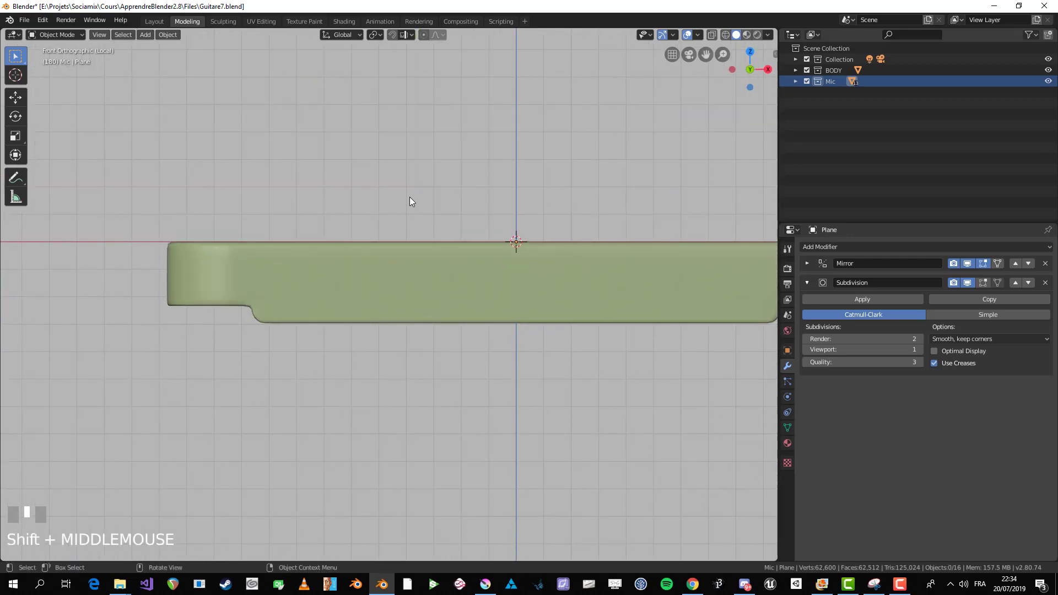
click(386, 155)
shift+right_click(416, 181)
key(shift+a)
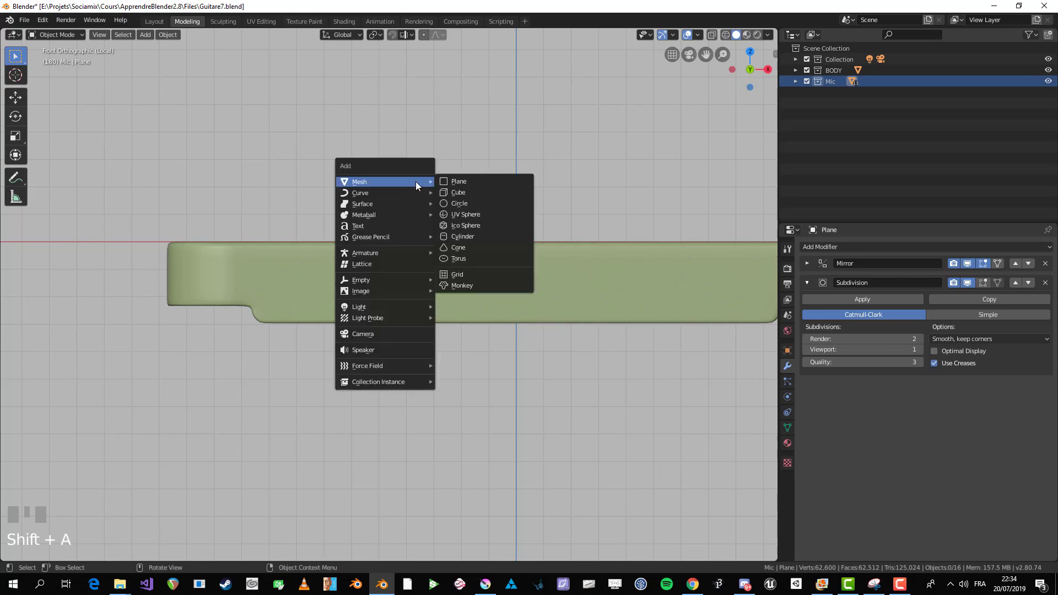
click(471, 236)
scroll(574, 210, down, 4)
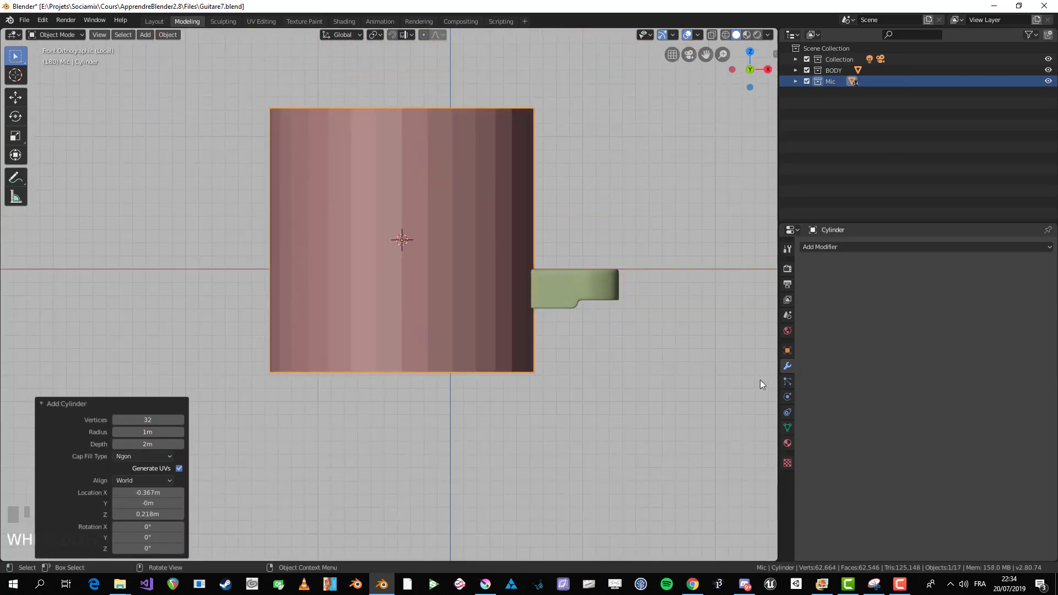
Step: Try vertex counts of 16 and 8 for the cylinder
click(155, 420)
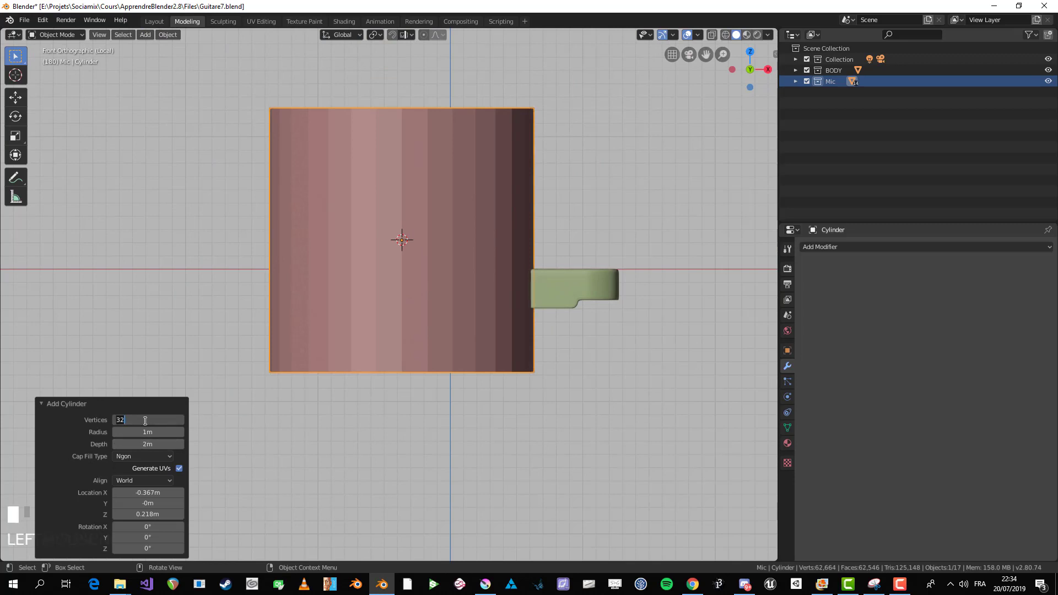
key(Return)
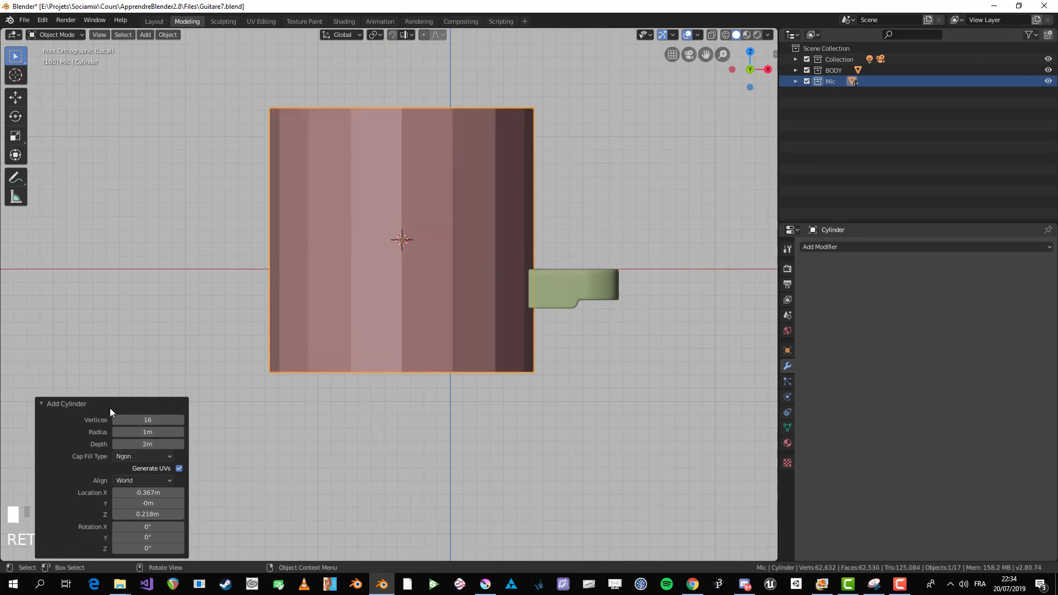
middle_drag(268, 360, 375, 199)
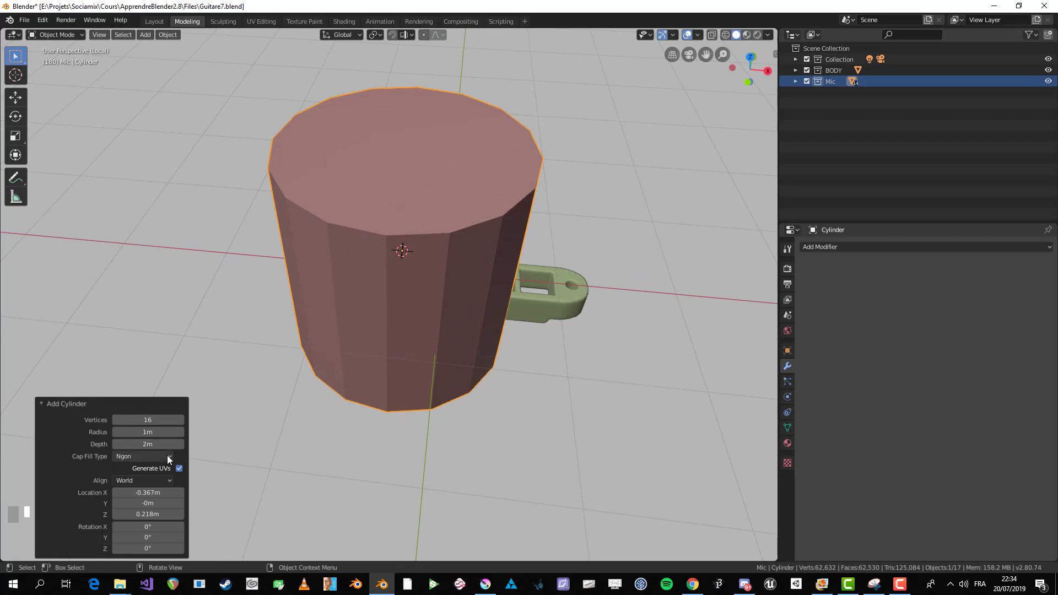
click(150, 419)
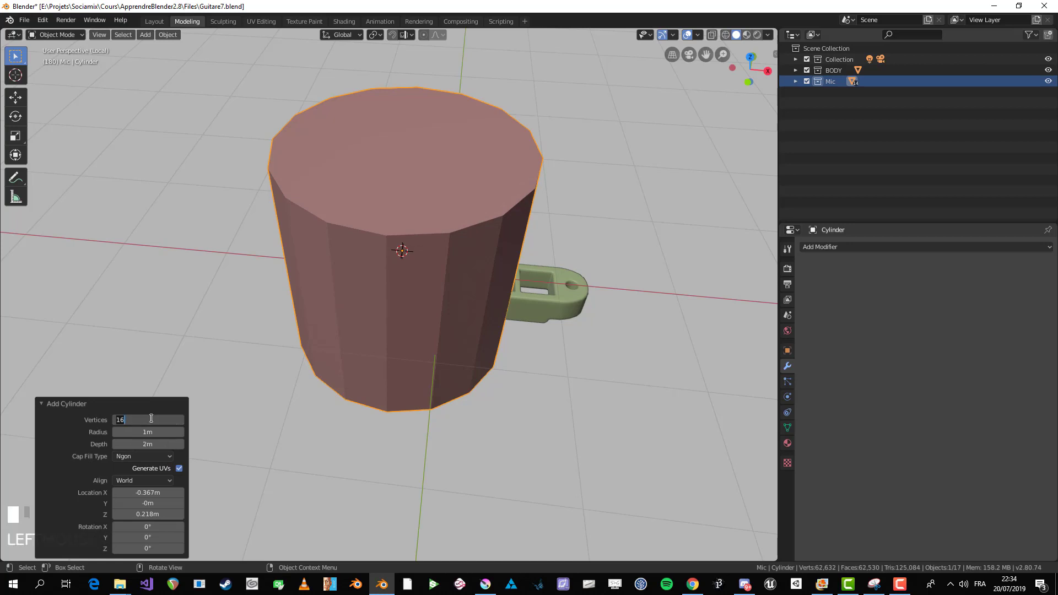
key(Return)
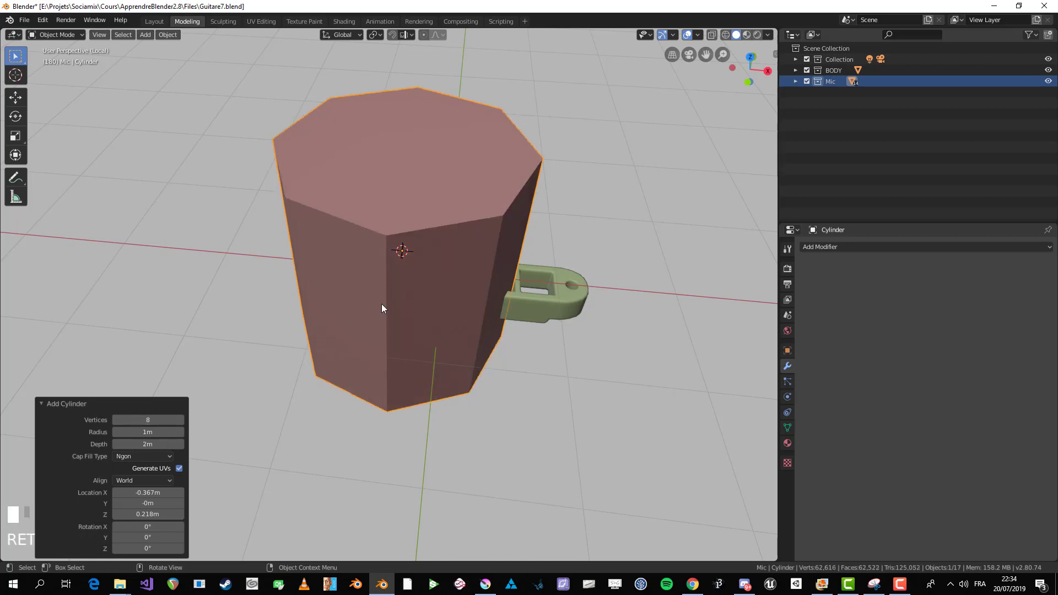
Step: Set the cylinder's vertex count to 12
click(158, 418)
text(12)
key(Return)
middle_drag(368, 230, 408, 229)
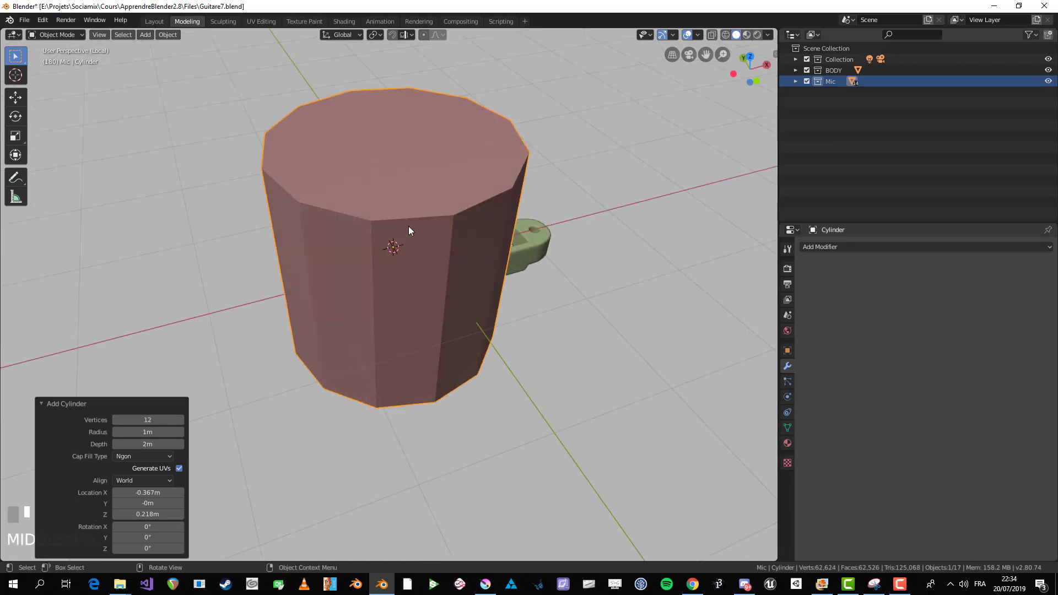
Step: Flatten the cylinder's mesh along Z and shrink it uniformly to a scale of about 0.19 in Edit Mode
key(KP_1)
scroll(415, 205, up, 1)
key(Tab)
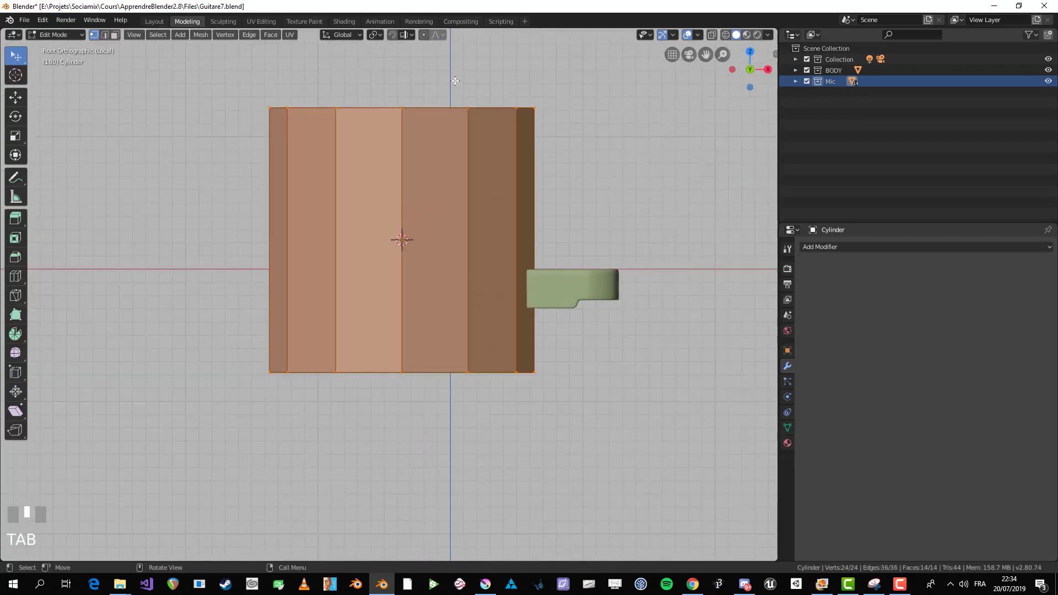
key(s)
key(z)
click(437, 193)
key(s)
click(439, 243)
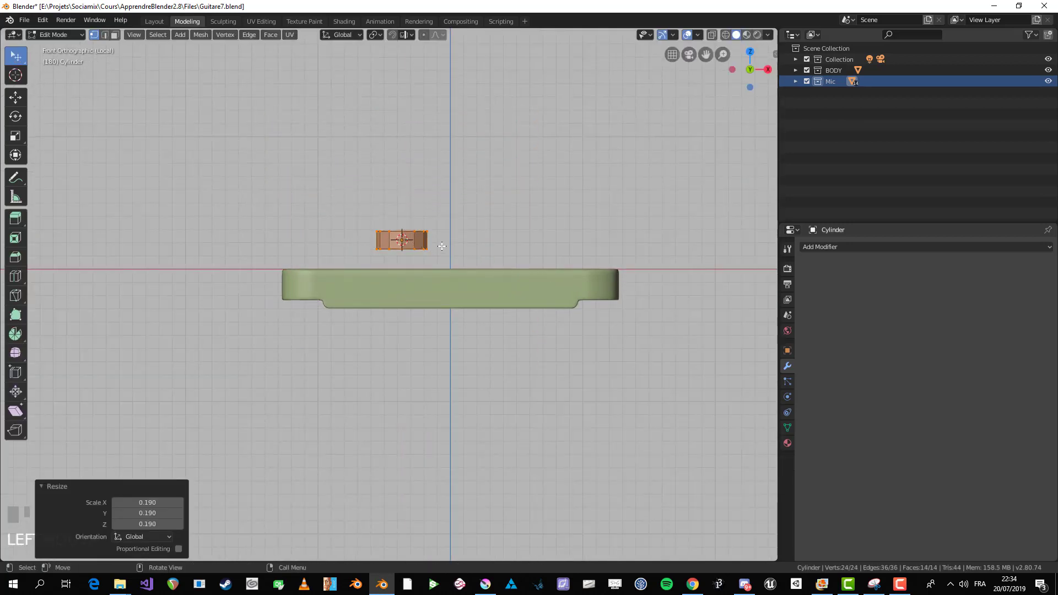
Step: In top view, connect the lowest vertex of the cylinder's top face to the vertex just left of its highest one
key(Tab)
shift+middle_drag(475, 216, 454, 267)
key(KP_7)
key(Tab)
scroll(454, 270, up, 3)
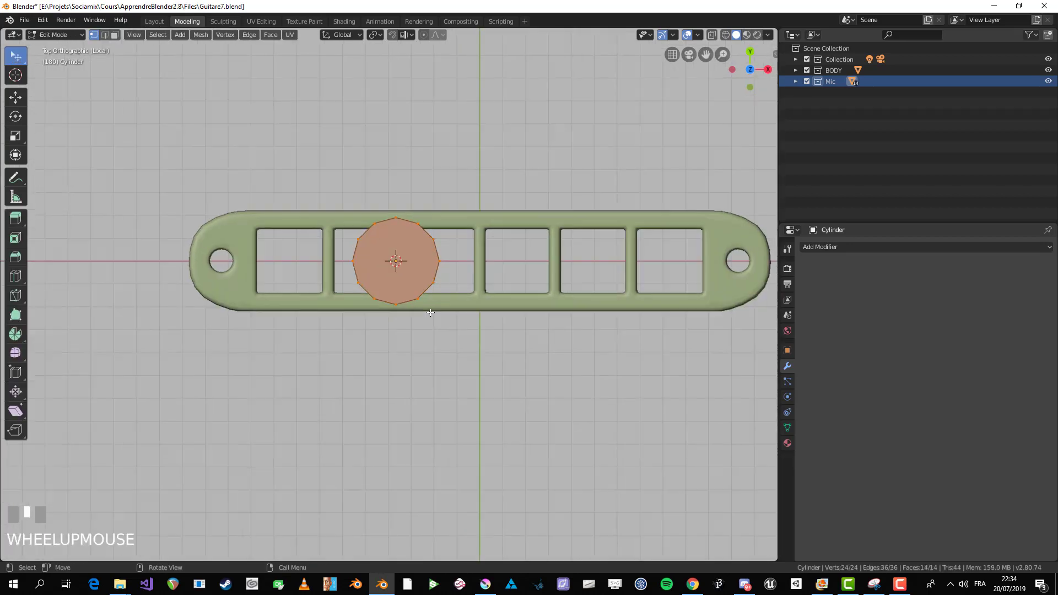
key(a)
click(401, 311)
shift+click(364, 177)
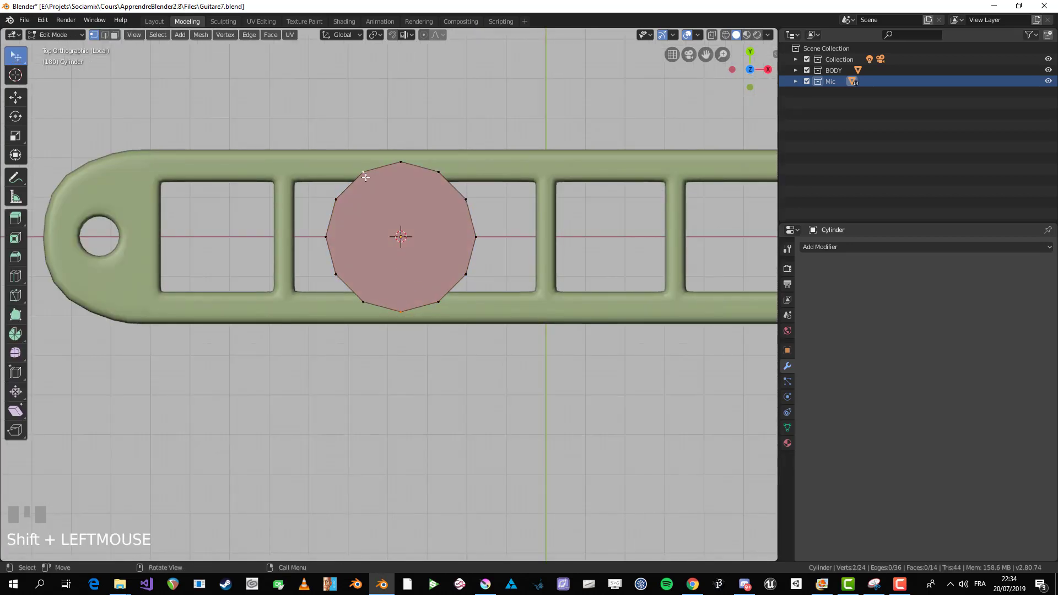
key(j)
Step: Connect the highest vertex of the top face to the one right of its lowest, parallel to the first cut
shift+click(430, 292)
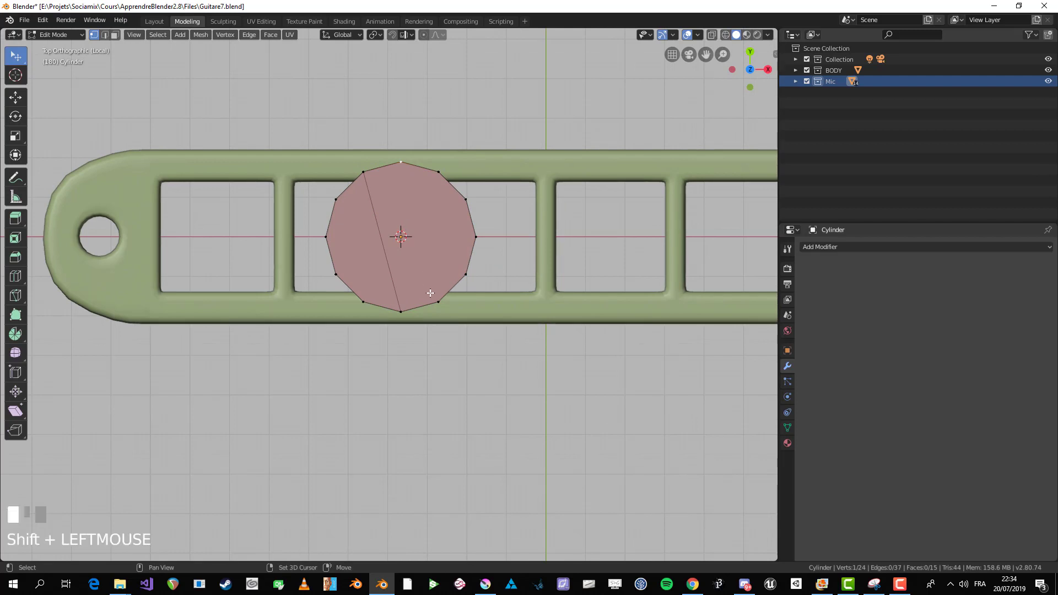
key(j)
mouse_move(472, 295)
middle_down()
mouse_move(461, 240)
mouse_move(462, 295)
middle_up()
key(ctrl+z)
scroll(462, 295, up, 2)
key(alt+a)
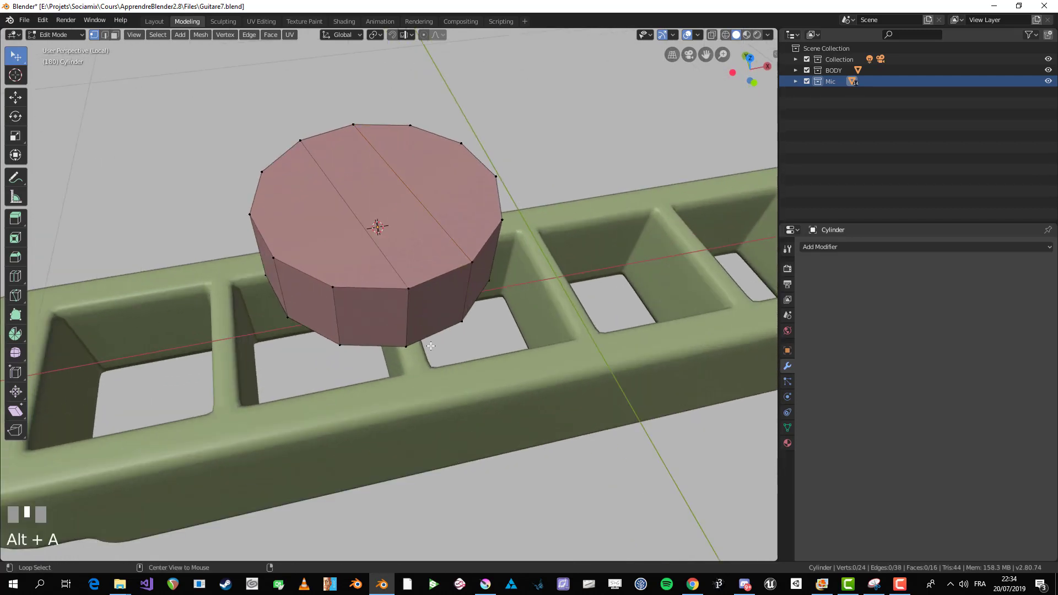
Step: Delete the cylinder's lower ring of vertices using X-ray selection, keeping only the cut top disc
middle_drag(427, 345, 382, 281)
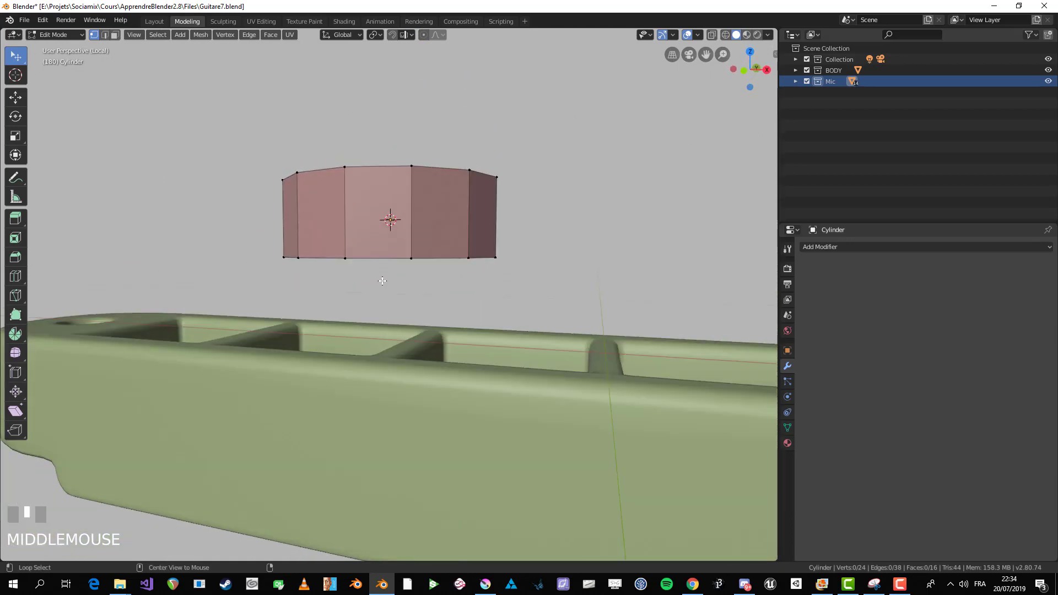
key(alt+z)
key(b)
drag(267, 240, 510, 275)
key(x)
click(408, 172)
middle_drag(389, 220, 390, 224)
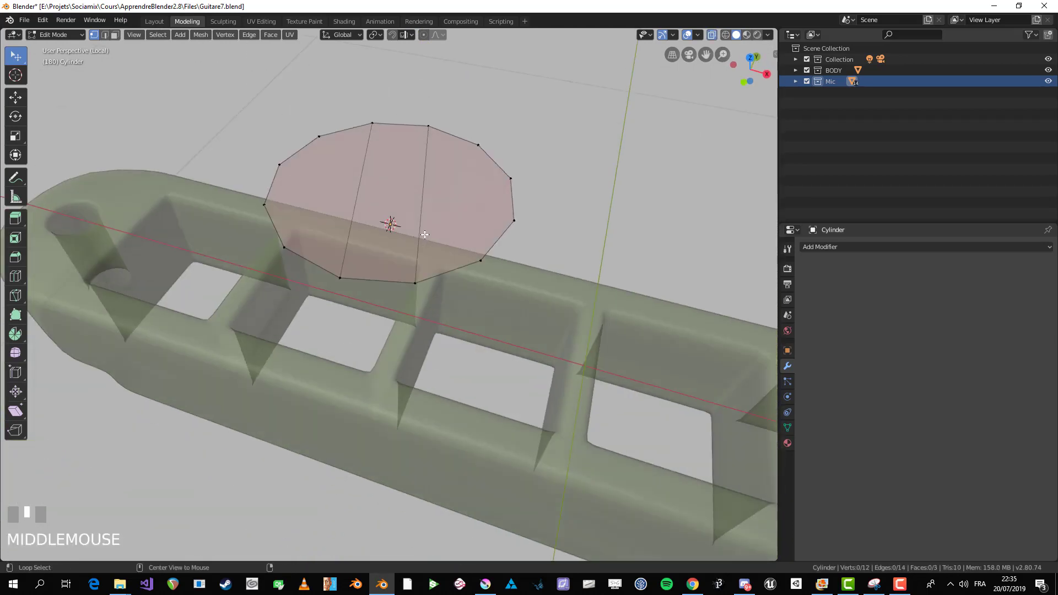
key(KP_7)
key(alt+z)
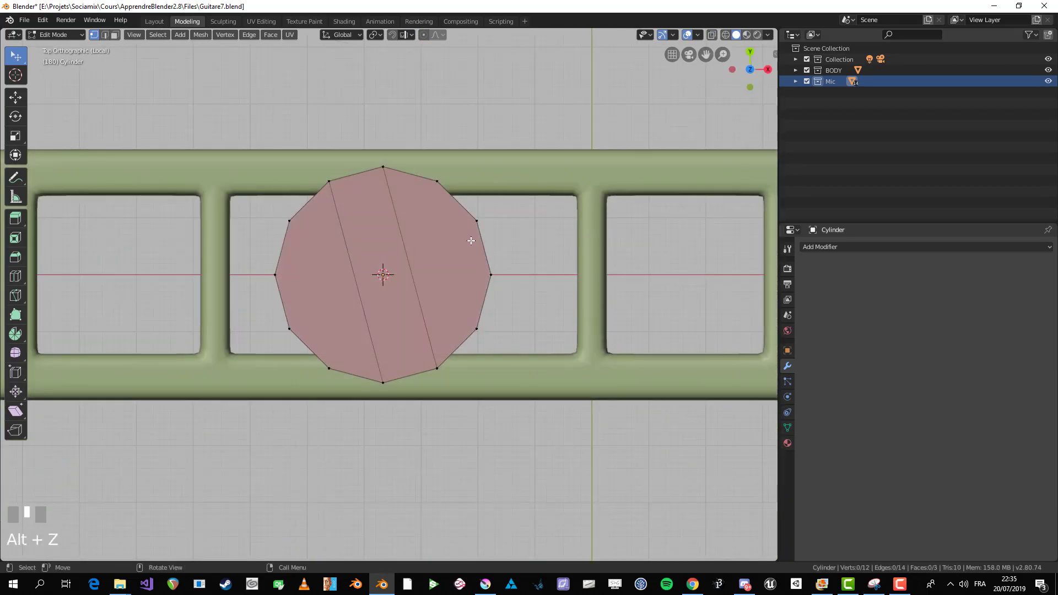
Step: Rotate the whole disc 15° about Z in top view so its two cuts run parallel to the Y axis
key(a)
key(r)
click(557, 287)
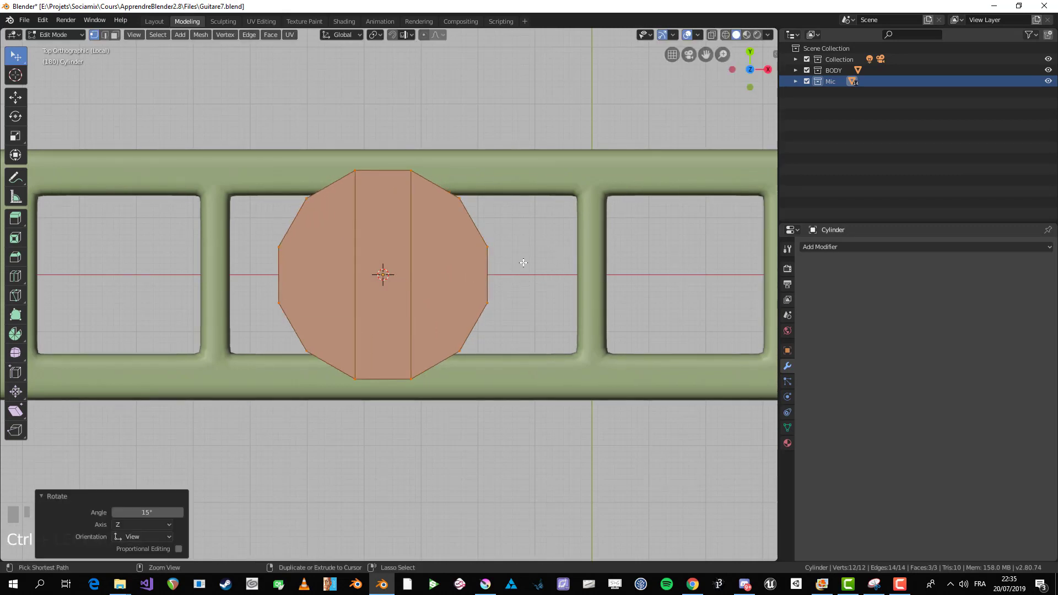
key(r)
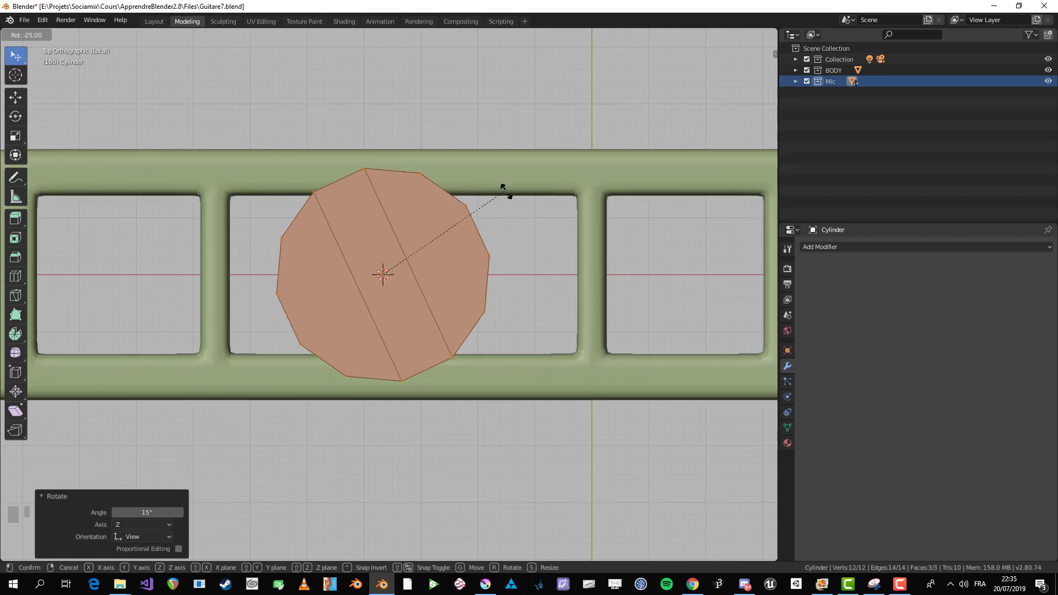
click(504, 255)
key(alt+a)
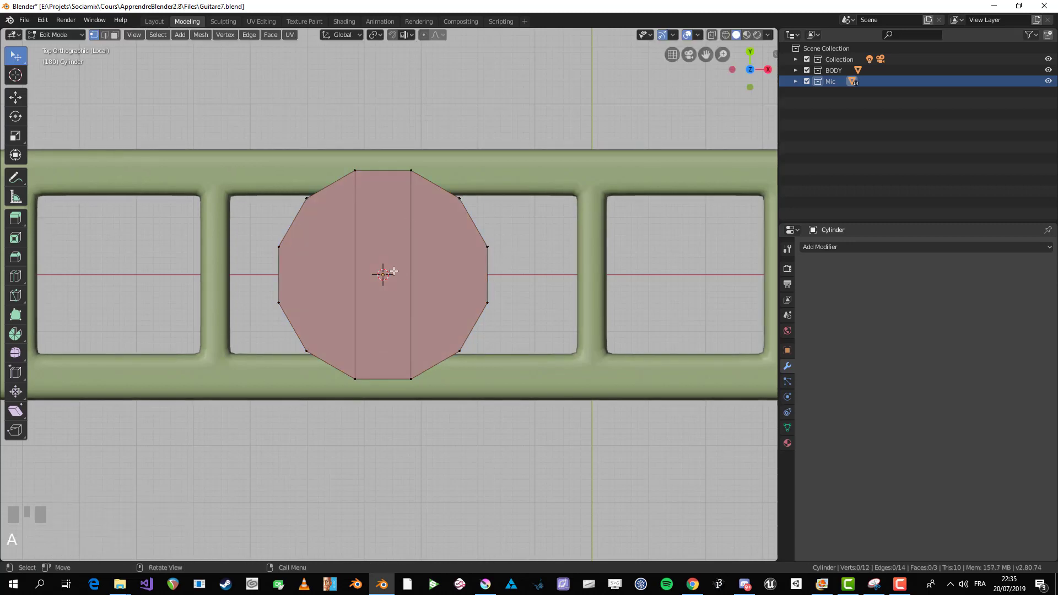
Step: Connect the upper vertices on the disc's left and right sides with a cut parallel to the X axis
scroll(365, 219, up, 1)
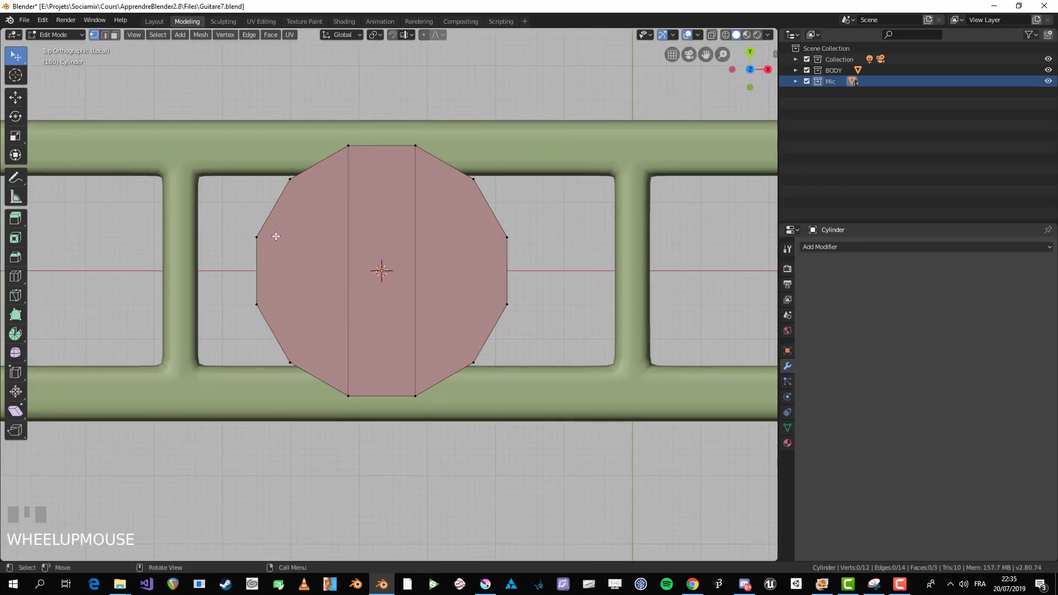
click(494, 245)
shift+click(270, 234)
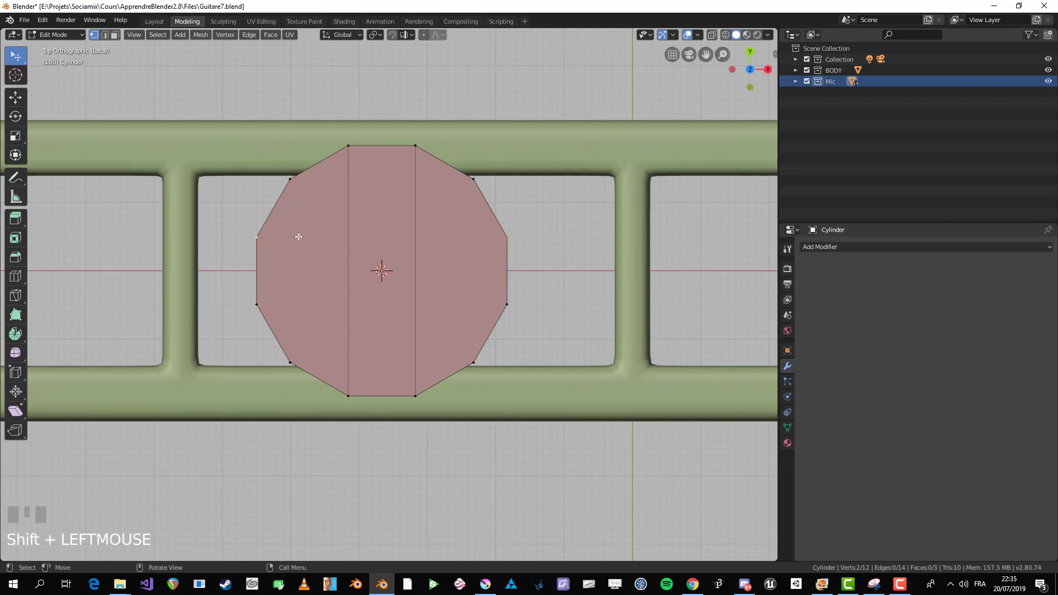
key(j)
click(349, 237)
shift+click(415, 237)
key(g)
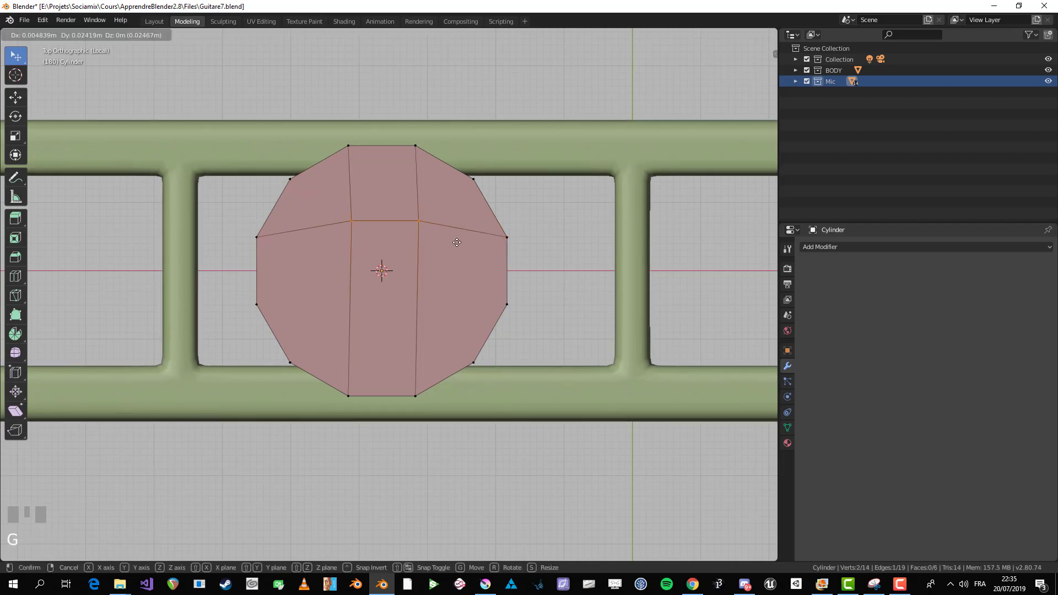
right_click(435, 248)
Step: Connect the lower vertices on the disc's left and right sides to complete a three-by-three face grid
key(alt+a)
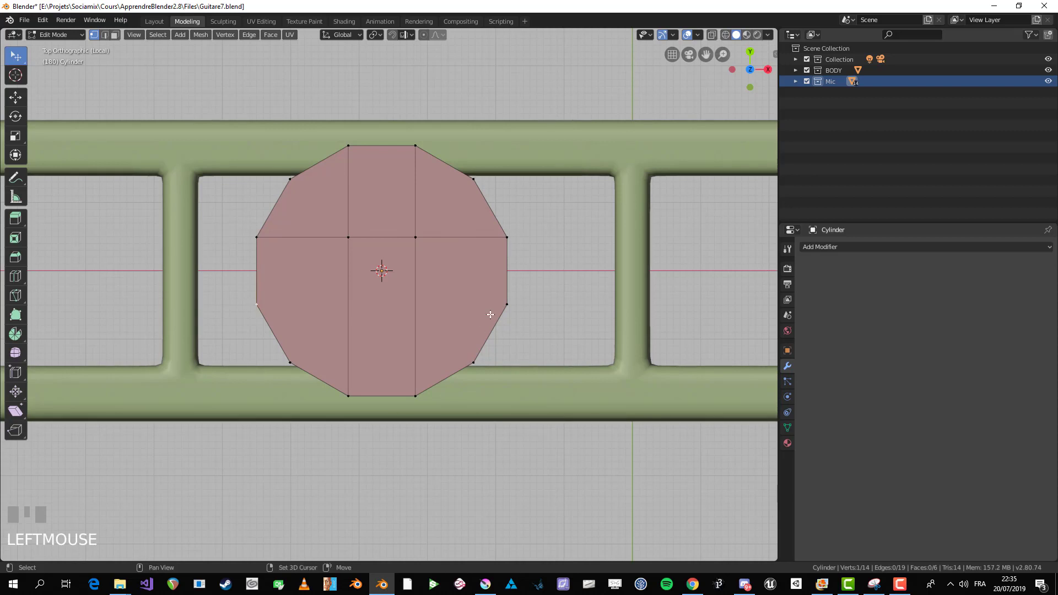
shift+click(508, 301)
key(j)
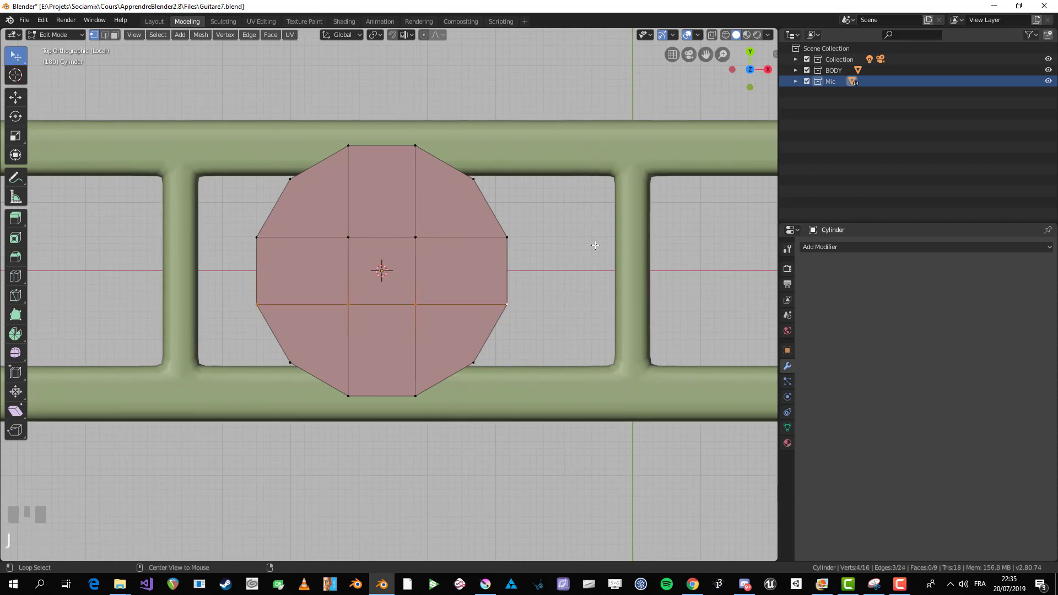
Step: Inspect the disc's nine faces in face selection mode to check that each one is a quad
key(3)
click(331, 319)
click(432, 354)
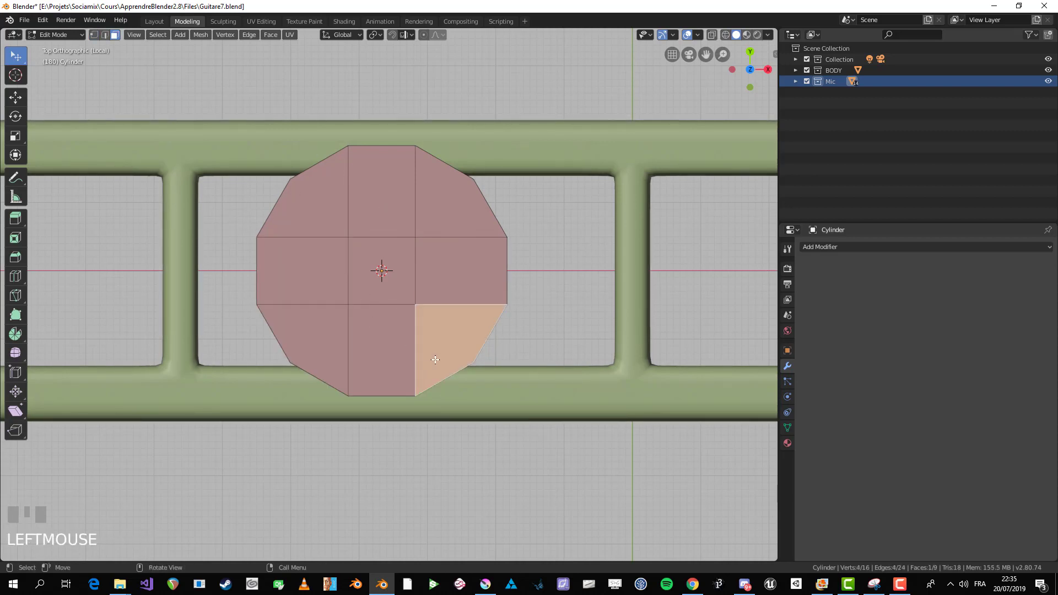
click(392, 331)
click(442, 278)
click(432, 226)
click(368, 205)
click(322, 220)
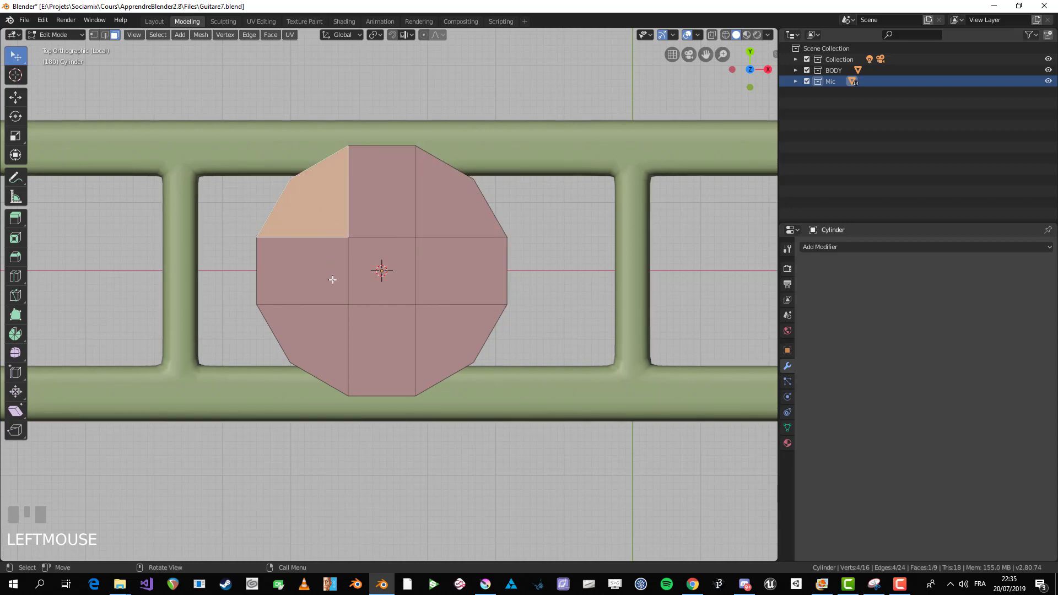
click(330, 279)
click(326, 331)
click(371, 349)
scroll(313, 301, down, 3)
shift+middle_drag(347, 265, 319, 242)
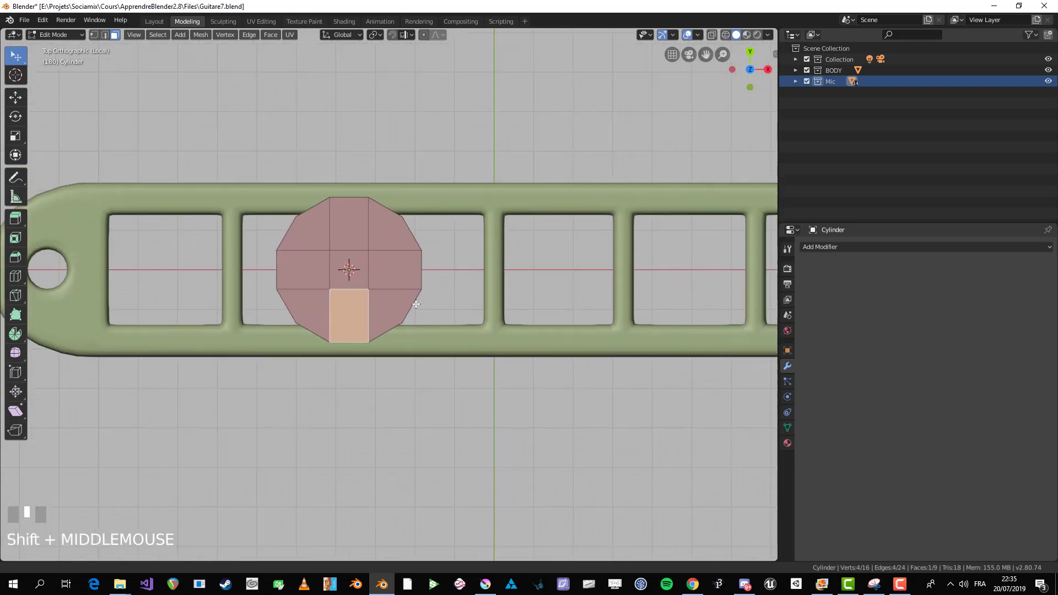
scroll(316, 210, up, 2)
key(alt+a)
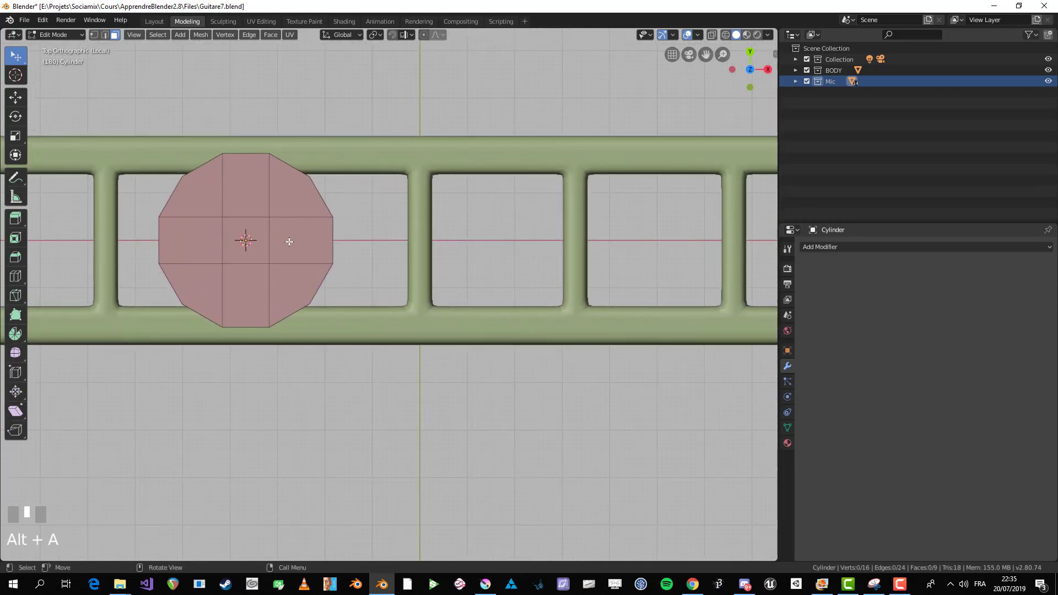
click(253, 209)
click(246, 240)
click(190, 240)
click(481, 249)
Step: Add a plane beside the disc in Object Mode and shrink its mesh to roughly the width of the frame
key(Tab)
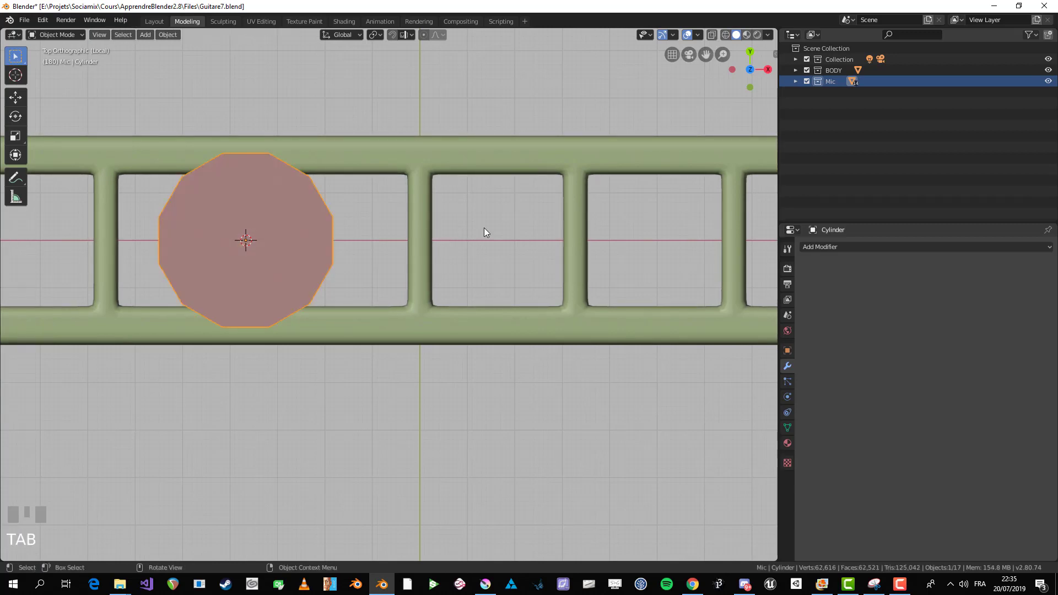
click(484, 228)
shift+right_click(483, 228)
key(shift+a)
click(574, 238)
key(Tab)
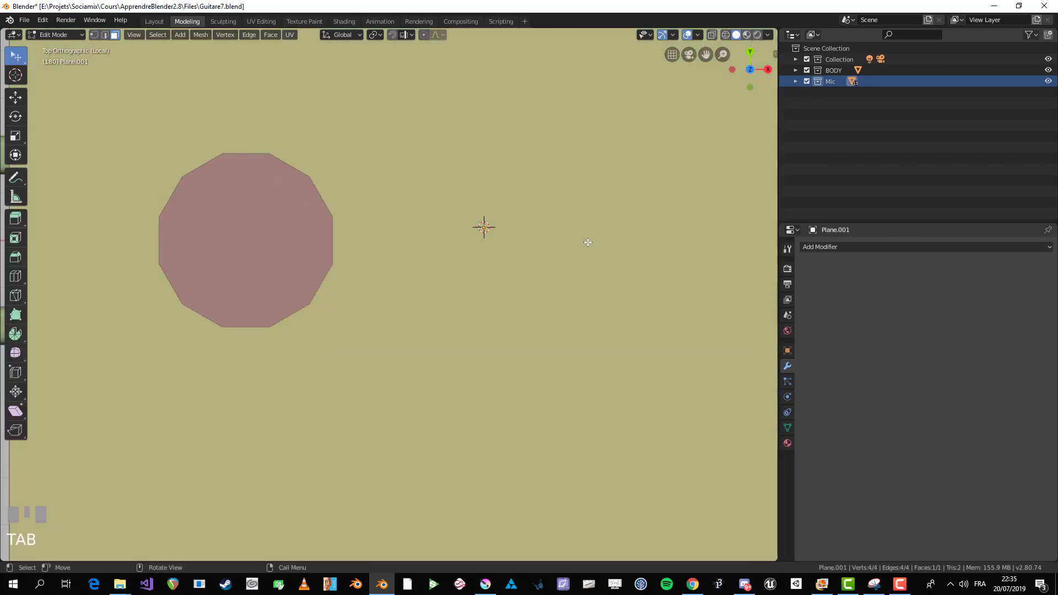
scroll(588, 242, down, 5)
key(s)
click(501, 285)
scroll(499, 278, up, 3)
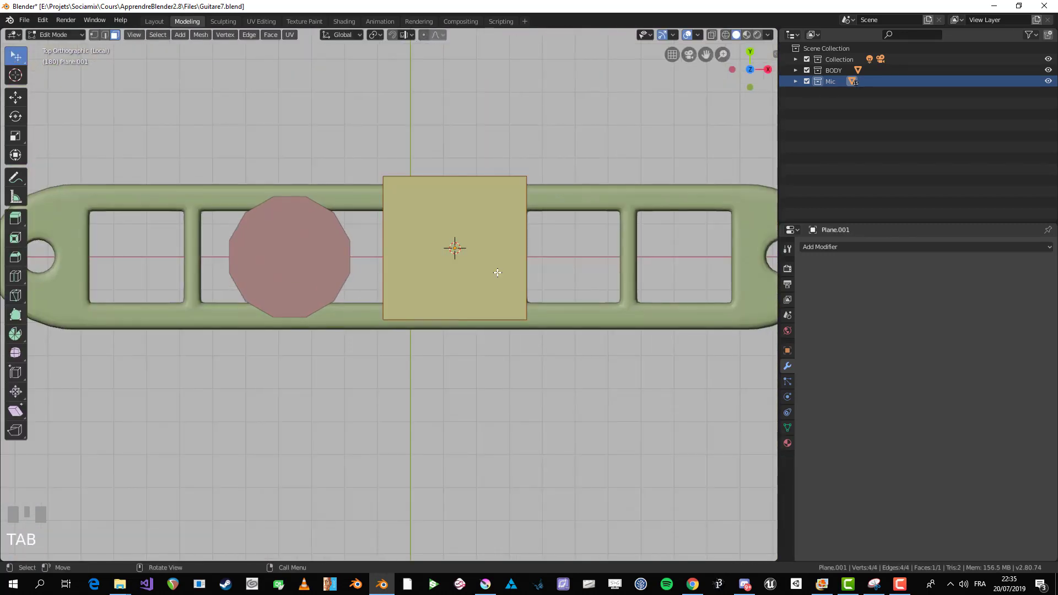
Step: Try subdividing the plane twice with one cut each, and undo the subdivisions
right_click(496, 272)
click(481, 309)
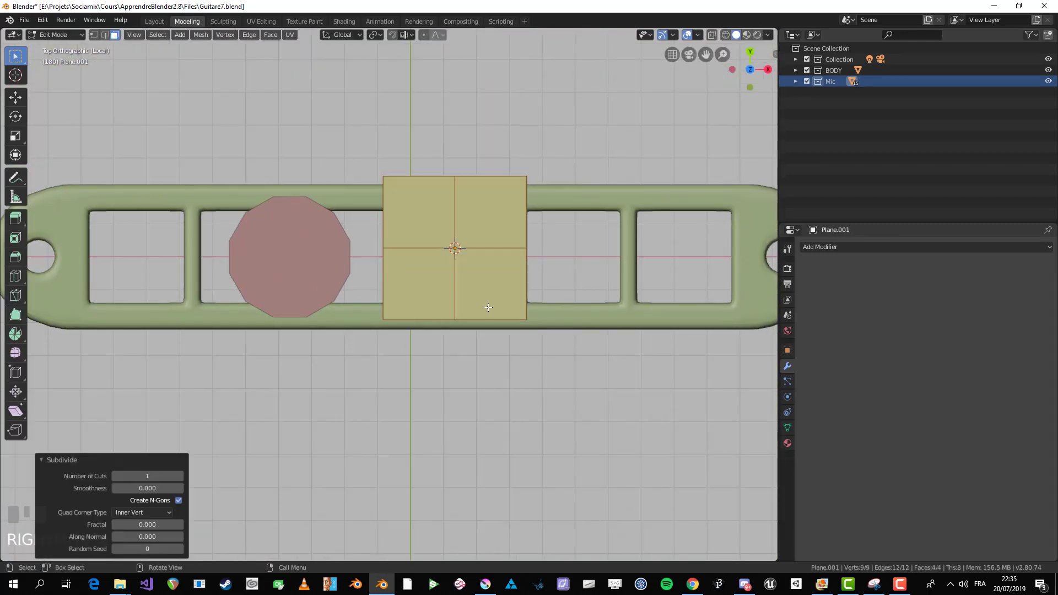
scroll(543, 278, up, 1)
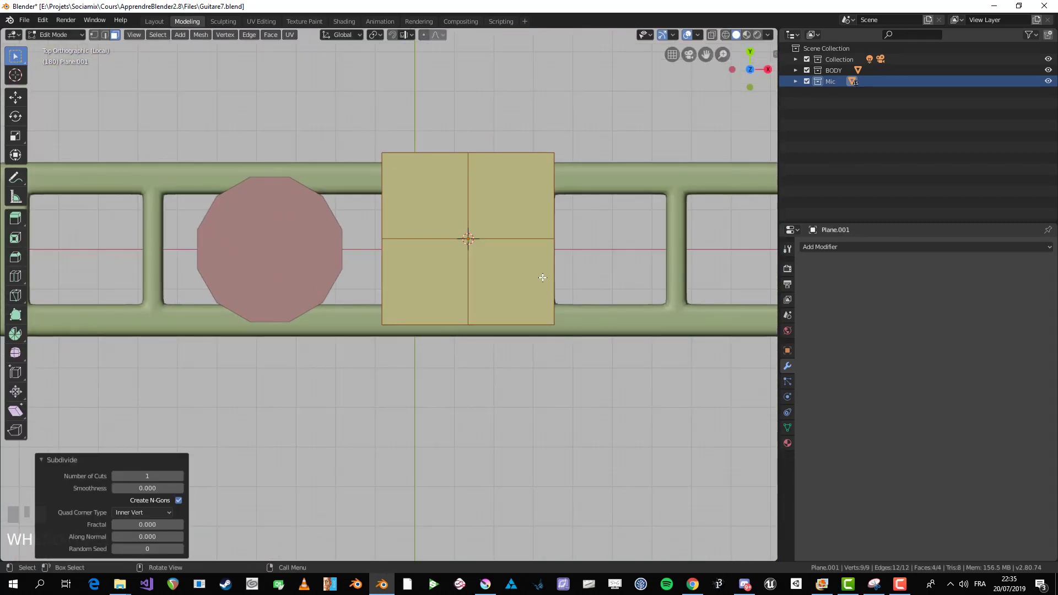
right_click(487, 272)
click(487, 273)
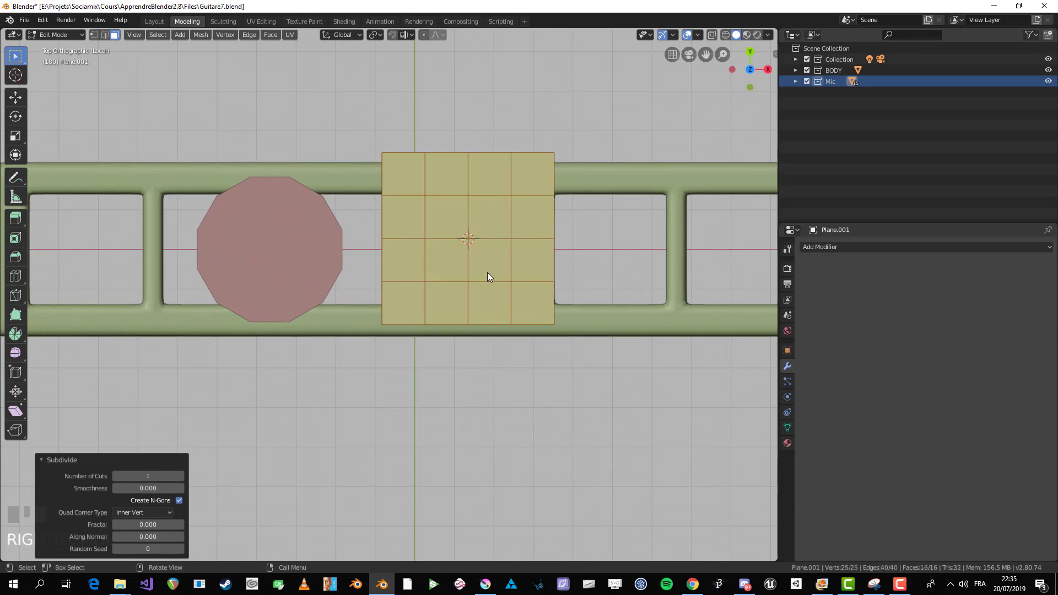
key(ctrl+z)
key(Tab)
right_click(215, 256)
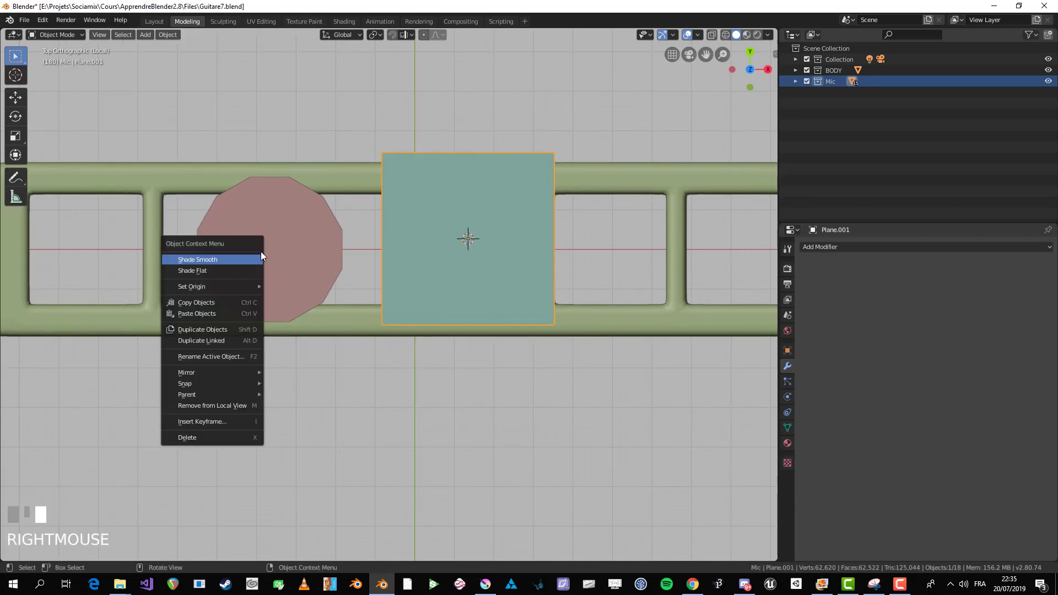
click(311, 259)
key(Tab)
key(Tab)
click(518, 267)
key(Tab)
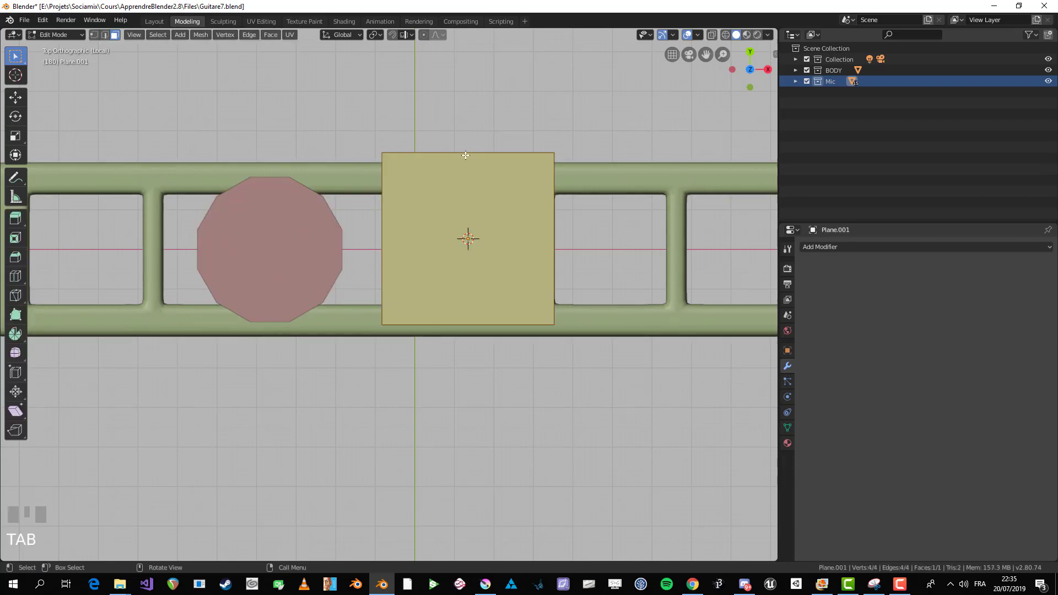
Step: Add two centred loop cuts to the plane in each direction to form a three-by-three grid
key(ctrl+r)
scroll(466, 156, up, 1)
click(465, 156)
right_click(465, 156)
key(ctrl+r)
scroll(499, 224, up, 1)
click(499, 224)
right_click(499, 226)
Step: Round the whole gridded plane into a circle with LoopTools Circle
key(a)
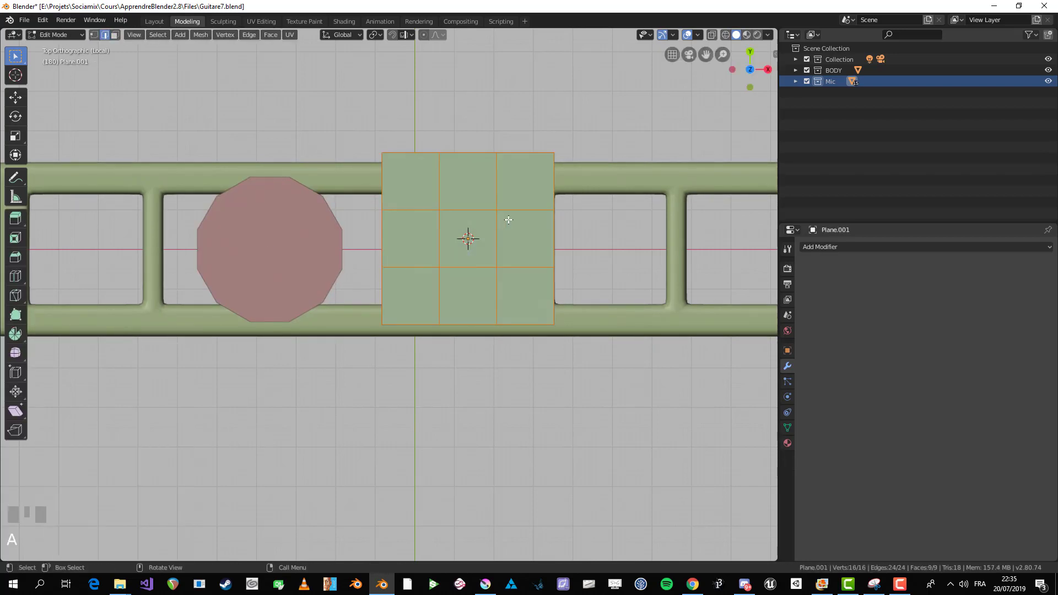
right_click(508, 219)
mouse_move(507, 187)
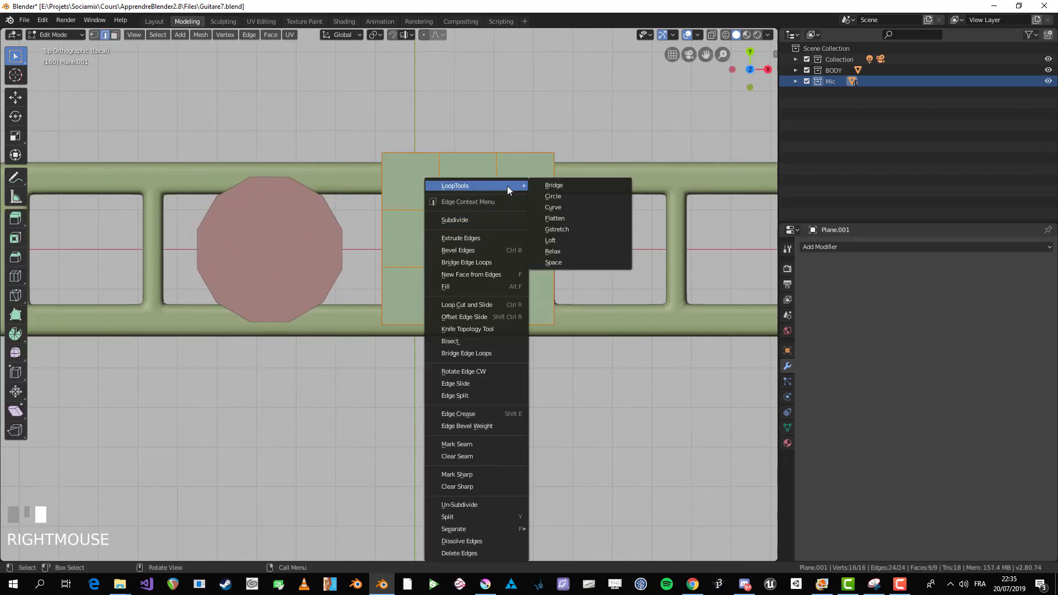
click(576, 194)
key(Tab)
key(Tab)
key(alt+a)
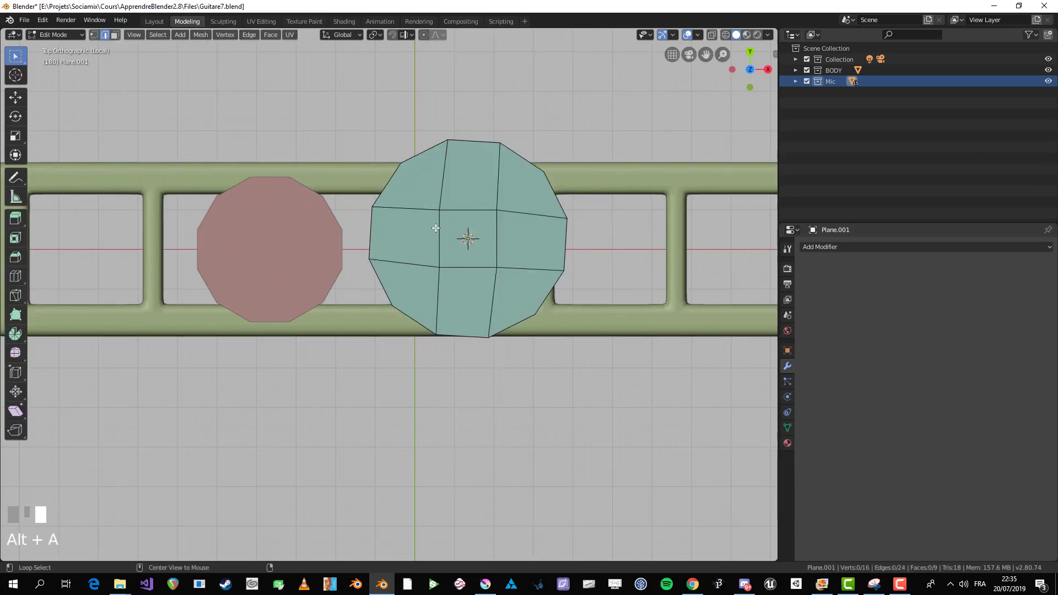
Step: Try straightening the rounded plane's two inner lengthwise edge loops by scaling them to 0 on X, and undo it
alt+click(440, 229)
key(s)
key(x)
key(0)
click(467, 235)
alt+click(496, 231)
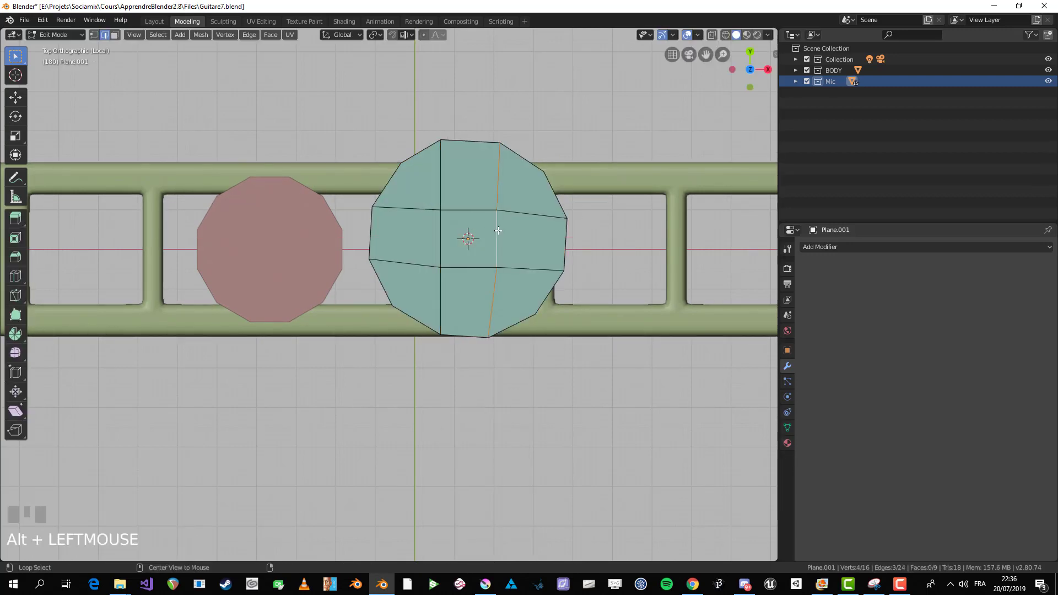
key(s)
key(x)
key(0)
key(Escape)
key(ctrl+z)
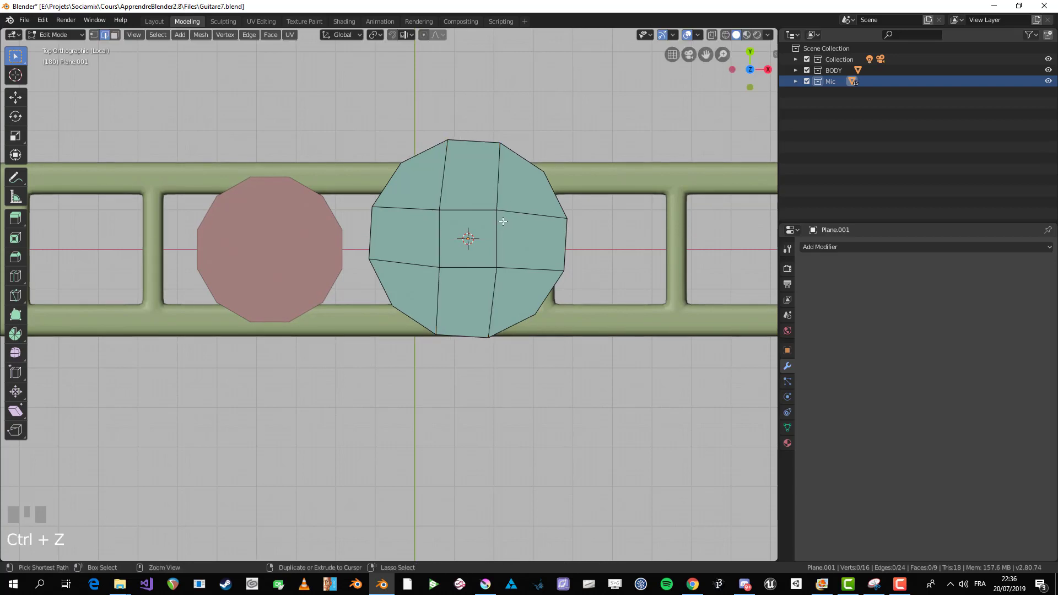
Step: Delete the rounded plane and reopen the original 12-sided disc in Edit Mode
key(Tab)
key(Delete)
click(267, 243)
key(Tab)
shift+middle_drag(293, 245, 446, 241)
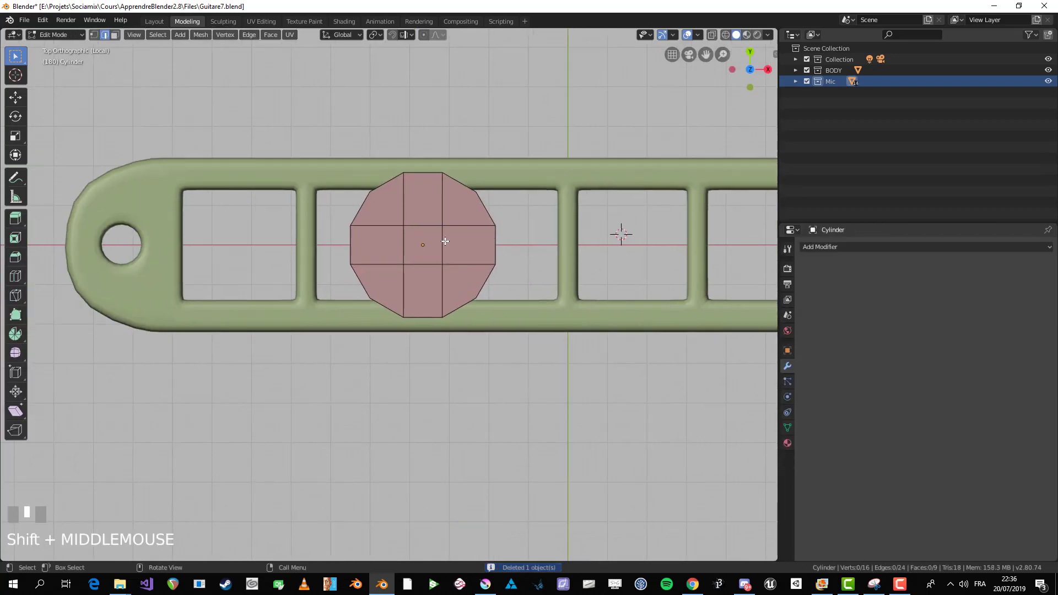
scroll(407, 225, up, 3)
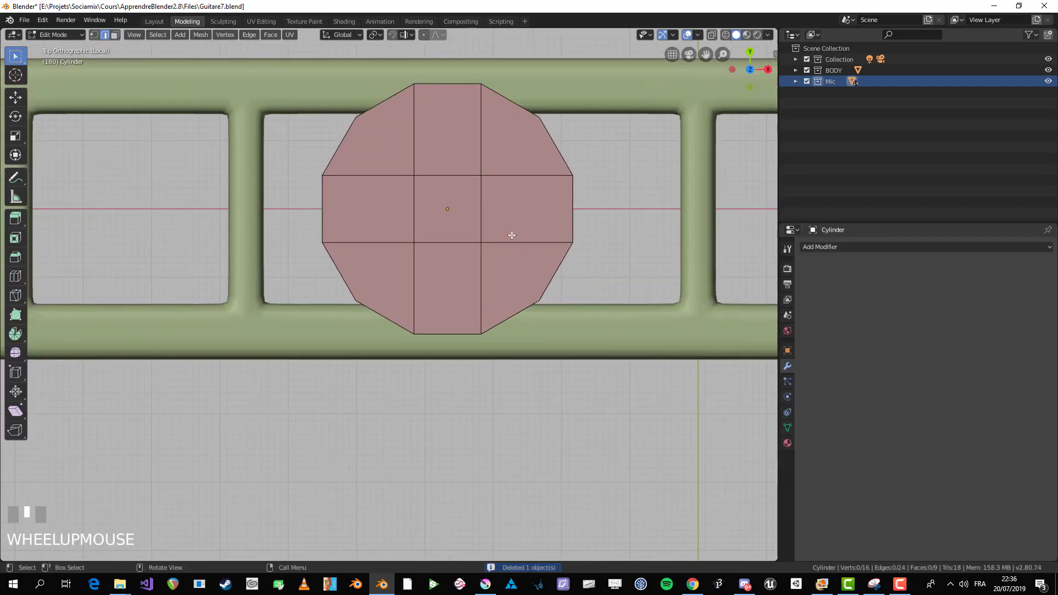
Step: Select the disc's entire outer boundary edge loop
key(3)
click(453, 168)
key(alt+a)
middle_drag(471, 368, 478, 328)
key(3)
scroll(464, 289, down, 1)
alt+shift+click(446, 284)
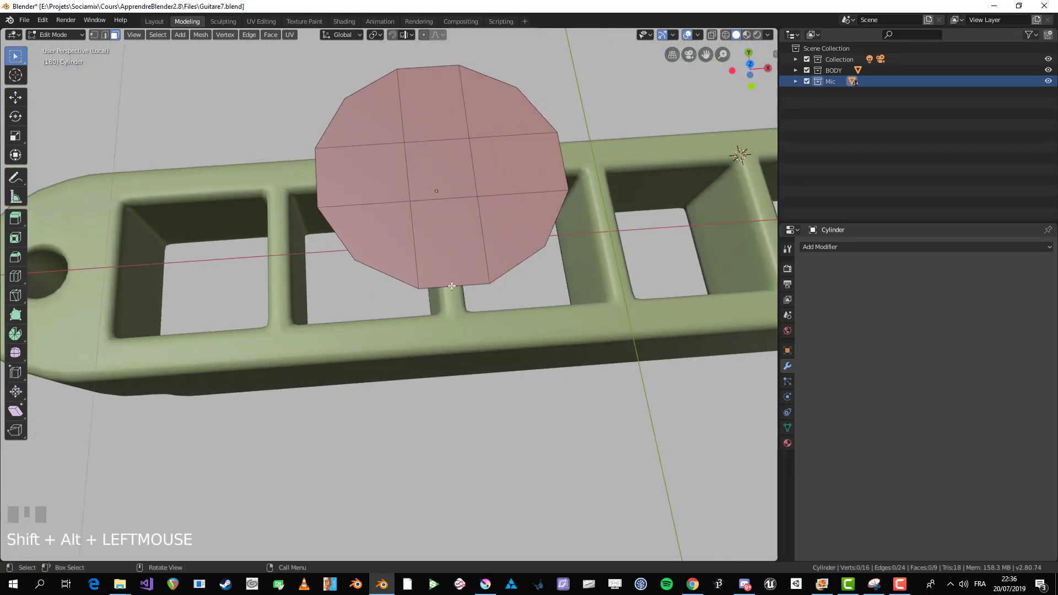
key(2)
alt+shift+click(349, 250)
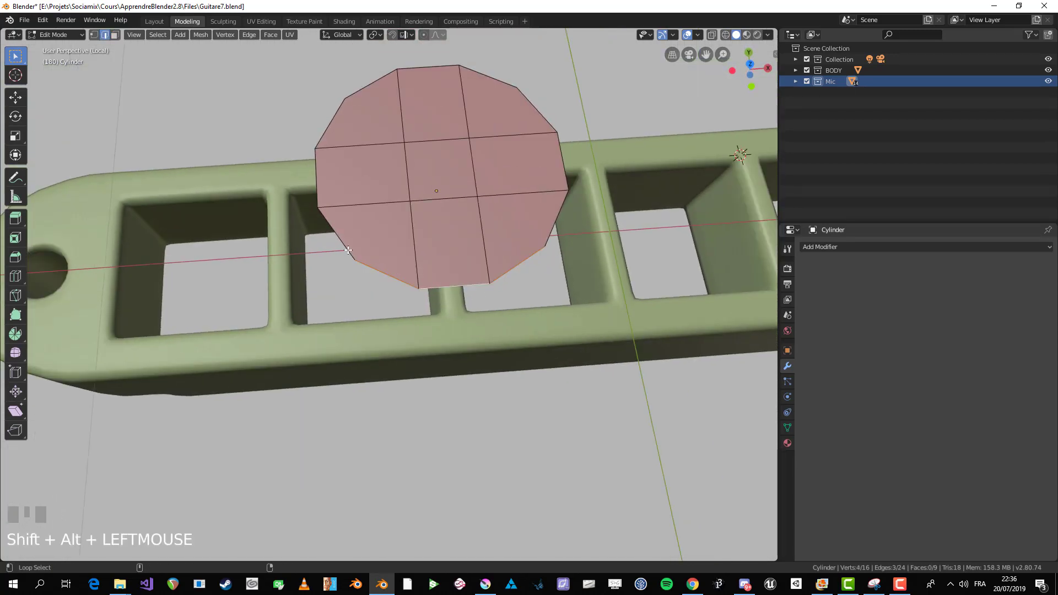
alt+shift+click(447, 66)
alt+shift+click(563, 157)
scroll(441, 220, down, 2)
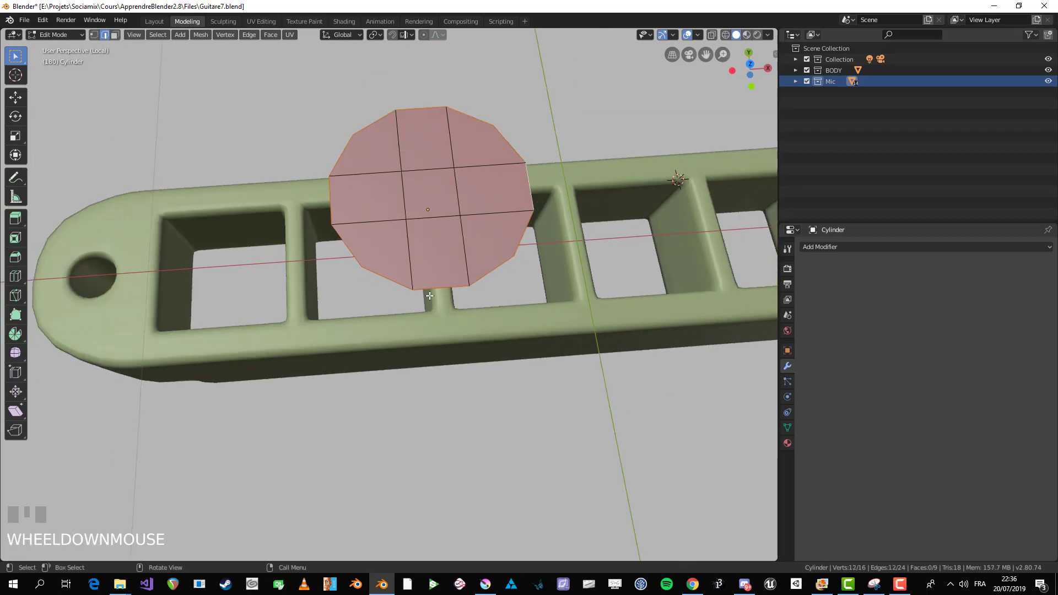
Step: Select all of the disc's faces and extrude them downward by about 0.08 m
middle_drag(435, 253, 430, 270)
key(KP_1)
scroll(476, 224, up, 2)
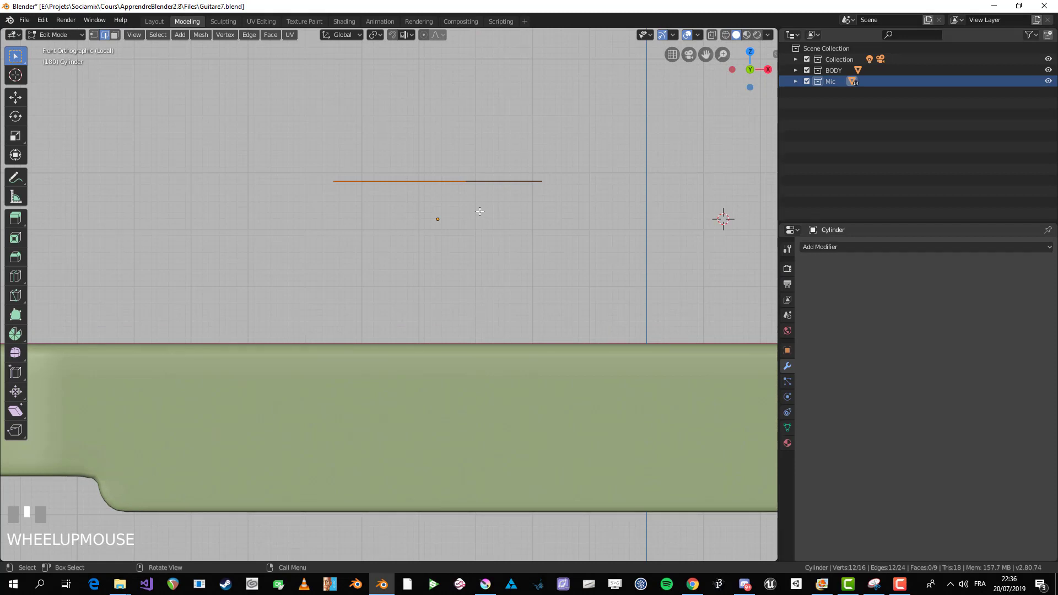
middle_drag(480, 211, 465, 233)
key(a)
key(3)
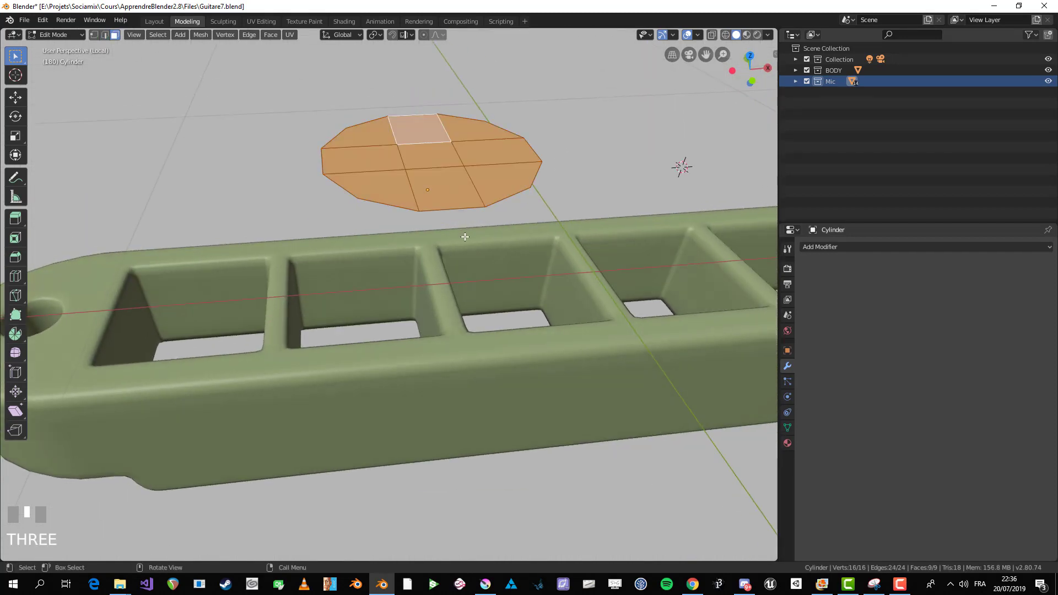
key(e)
click(467, 264)
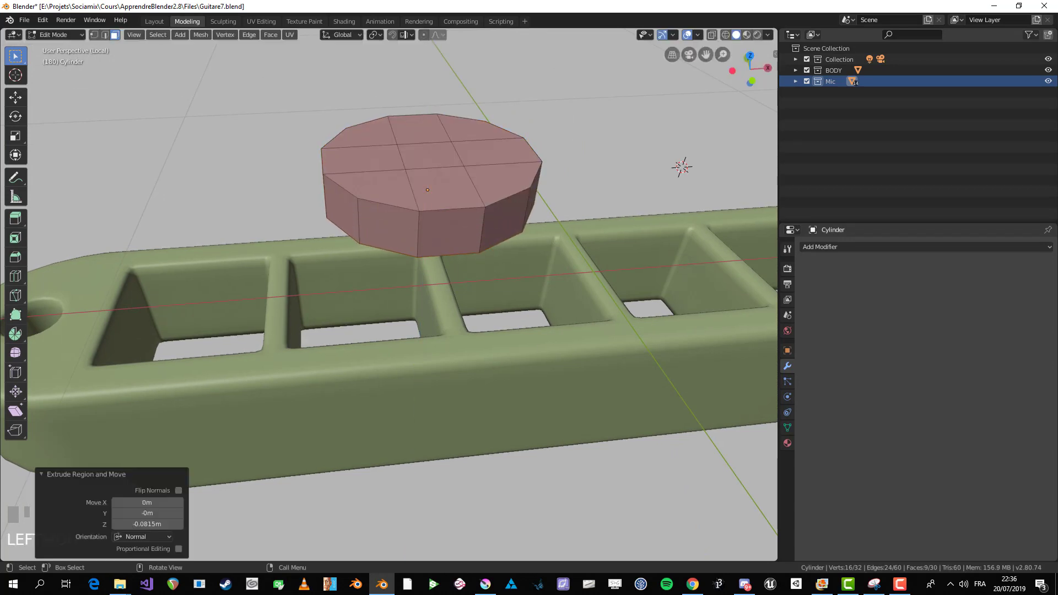
Step: Scale the extruded bottom faces up to about 1.23 and raise them about 0.017 m along Z to form a sloped rim
key(s)
click(525, 255)
key(g)
key(z)
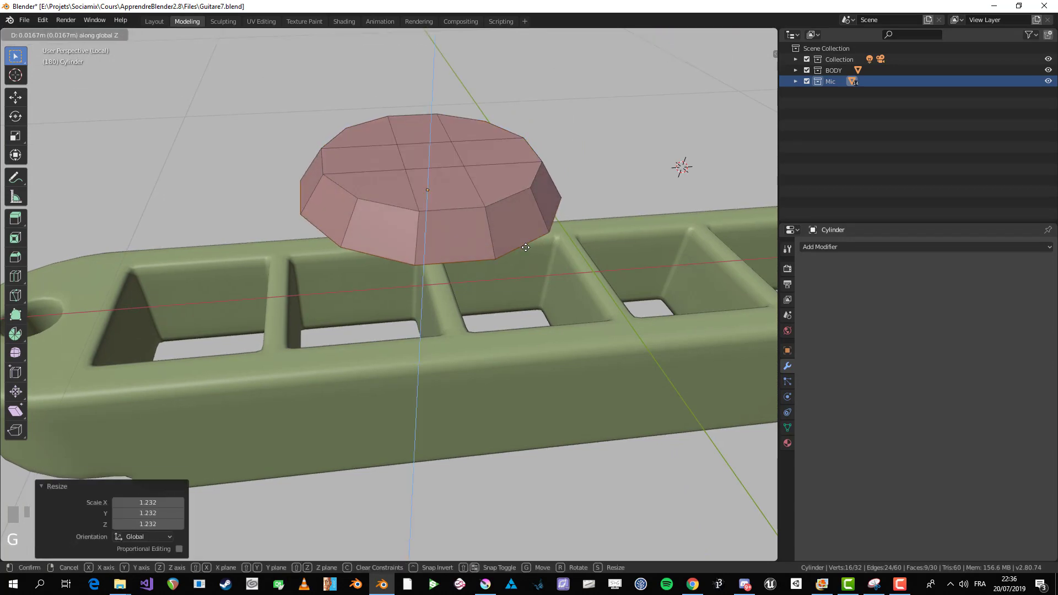
click(525, 248)
Step: Extrude the bottom faces downward again to form straight side walls under the sloped rim, and clear the selection
key(e)
click(525, 306)
middle_drag(526, 306, 612, 248)
key(Tab)
key(Tab)
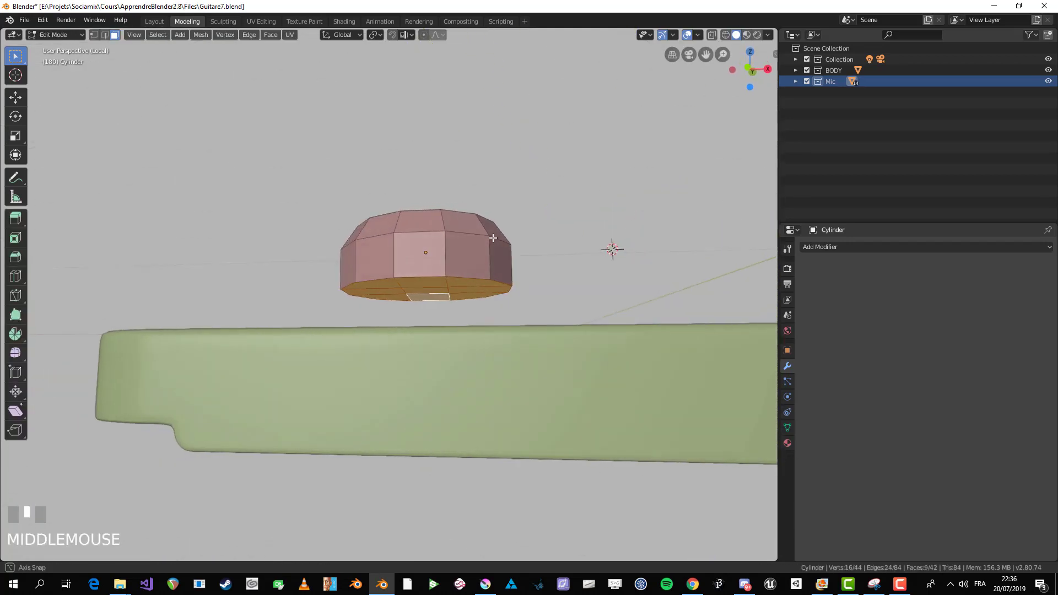
scroll(612, 248, up, 3)
middle_drag(755, 220, 416, 284)
key(alt+a)
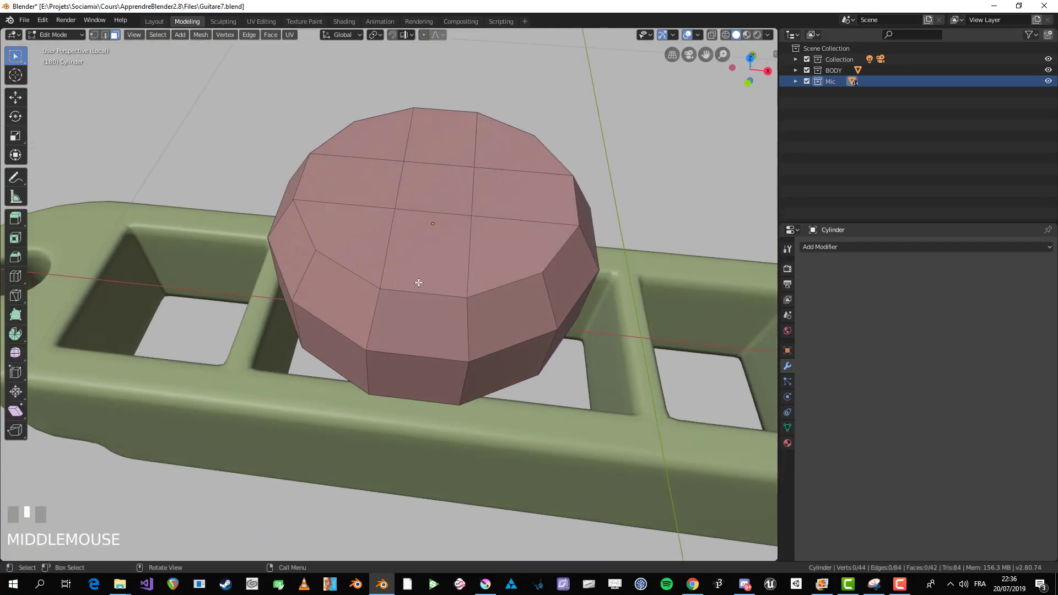
Step: Select the sloped rim face beside the top grid's middle column, and pick one of its upper corner vertices
click(414, 336)
middle_drag(414, 336, 432, 302)
key(alt+a)
alt+click(364, 268)
middle_drag(432, 303, 494, 279)
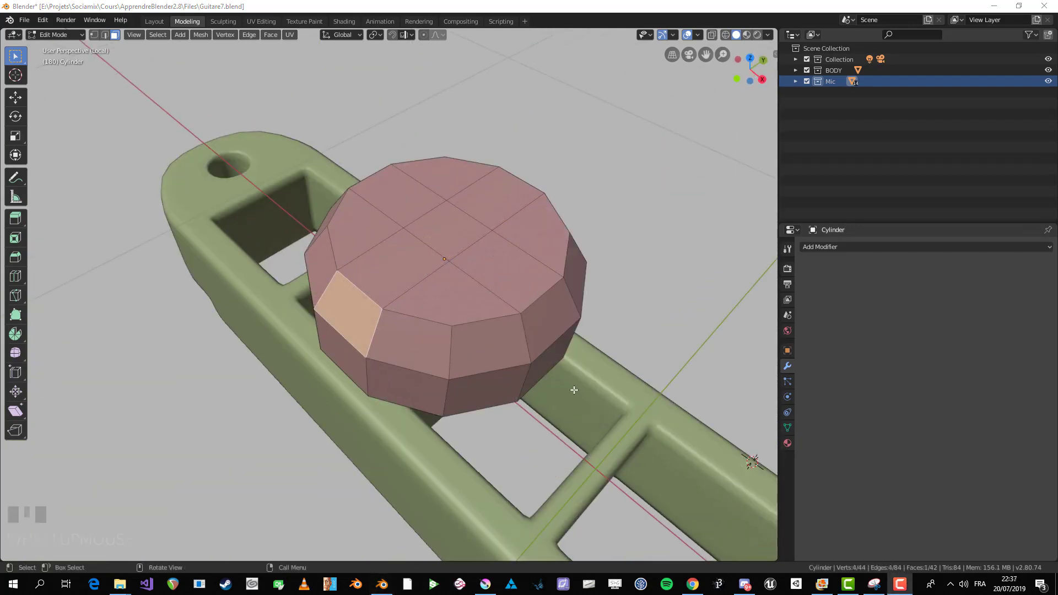
mouse_move(574, 390)
middle_down()
mouse_move(589, 383)
mouse_move(581, 371)
middle_up()
scroll(513, 356, down, 2)
click(513, 356)
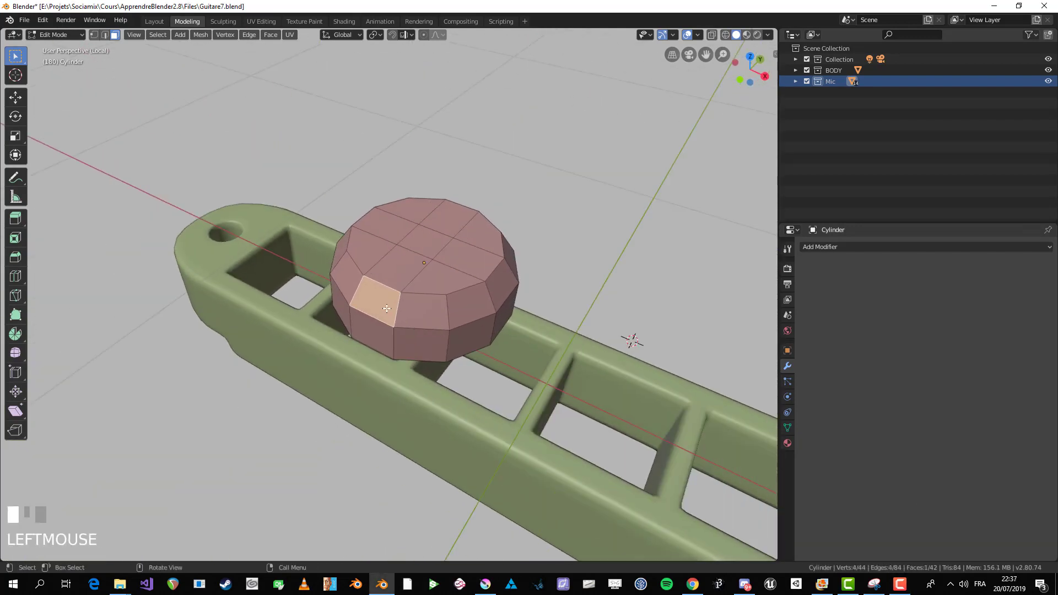
scroll(403, 311, up, 2)
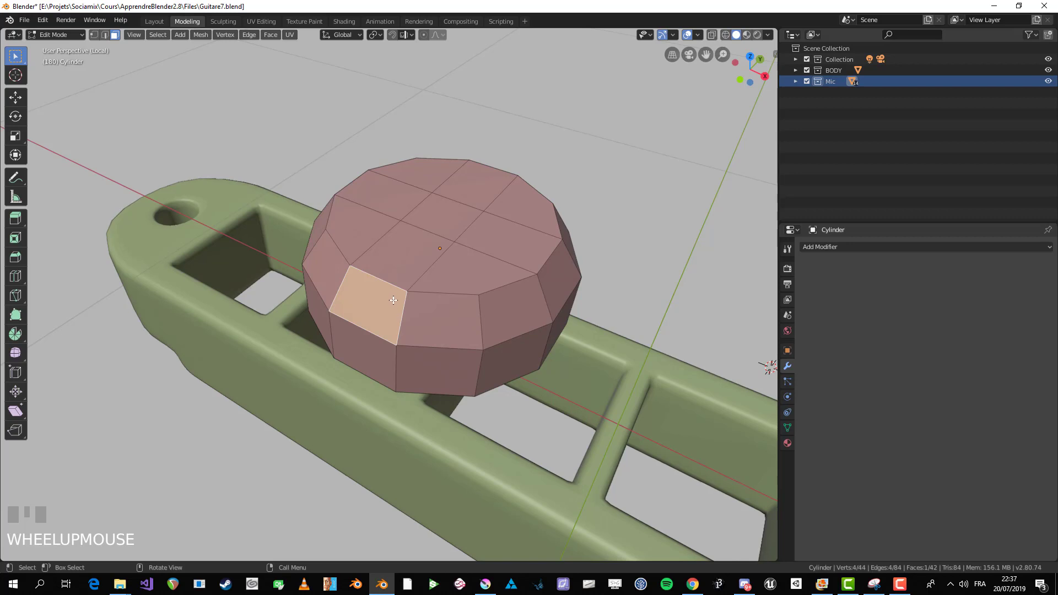
key(1)
click(410, 292)
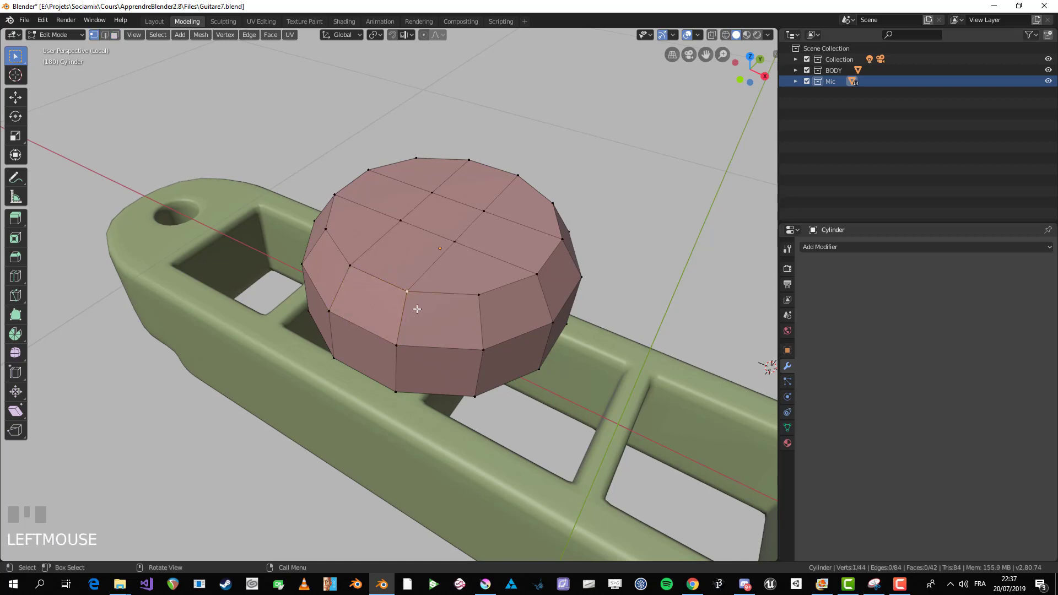
Step: Select the shortest path of faces from the middle sloped face across the disc's top to the opposite sloped face
key(3)
click(392, 305)
middle_drag(391, 305, 484, 260)
ctrl+click(500, 318)
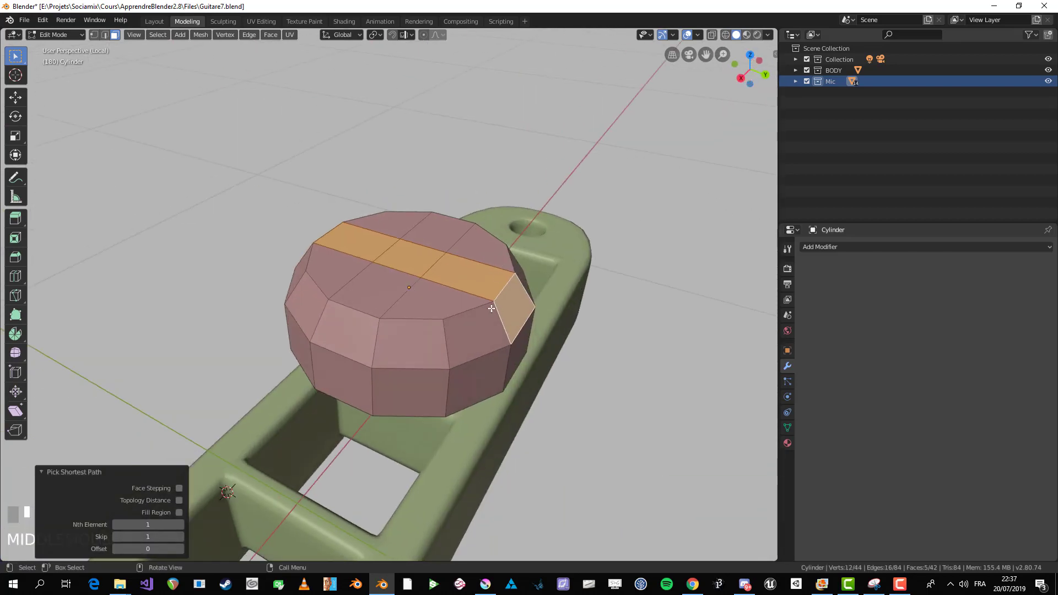
middle_drag(525, 315, 440, 281)
Step: Select a shortest path of five faces around the sloped rim, and clear the selection
click(351, 293)
middle_drag(350, 293, 386, 331)
scroll(446, 312, up, 2)
ctrl+click(457, 314)
middle_drag(507, 274, 357, 310)
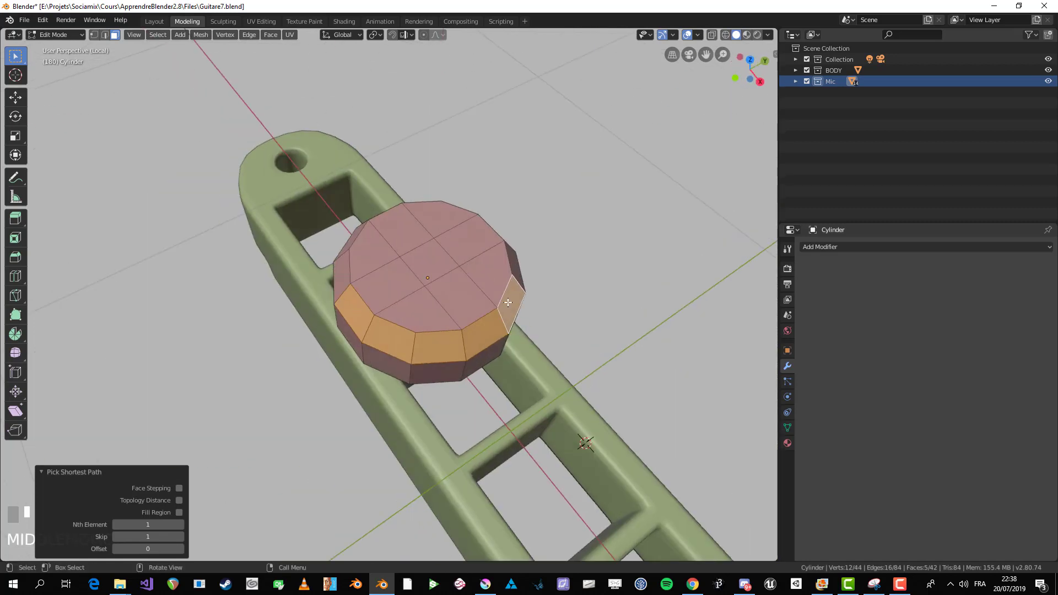
click(127, 471)
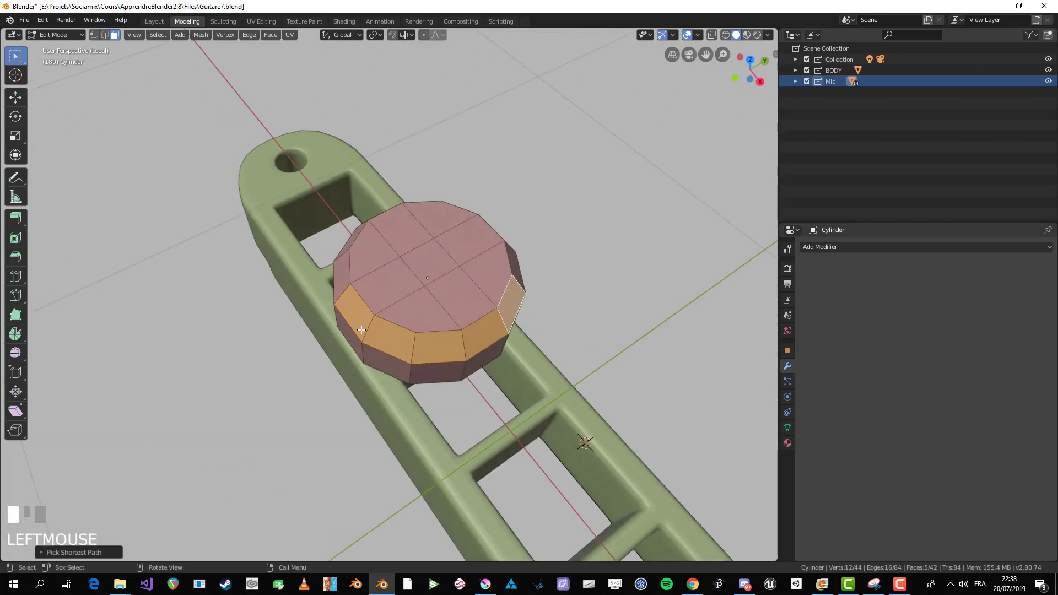
key(alt+a)
Step: Reselect the five-face strip running across the disc's top, including the sloped rim face at each end
middle_drag(361, 330, 519, 314)
click(374, 308)
ctrl+click(430, 287)
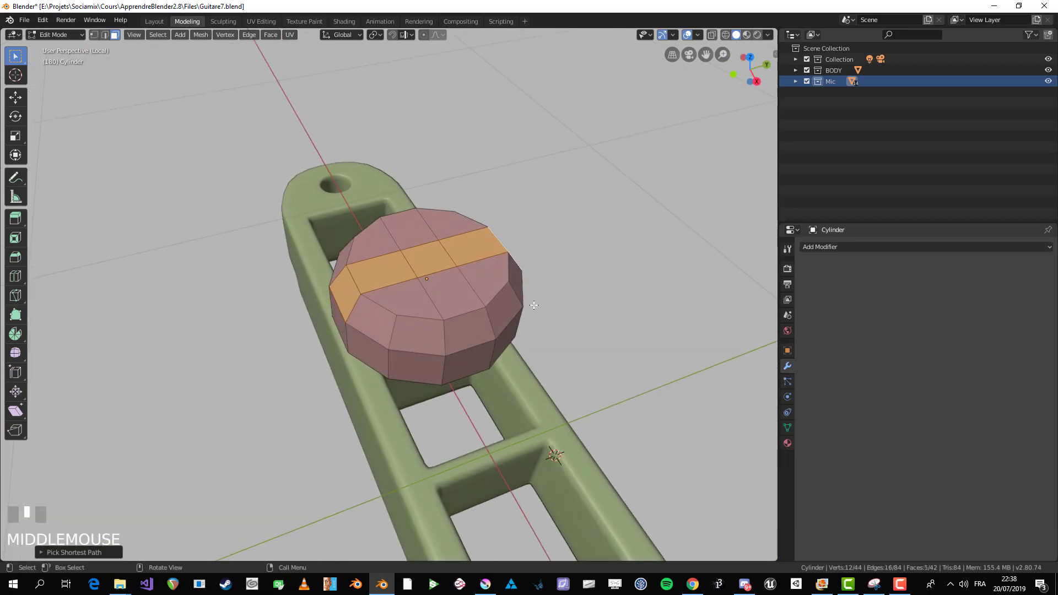
middle_drag(546, 274, 573, 269)
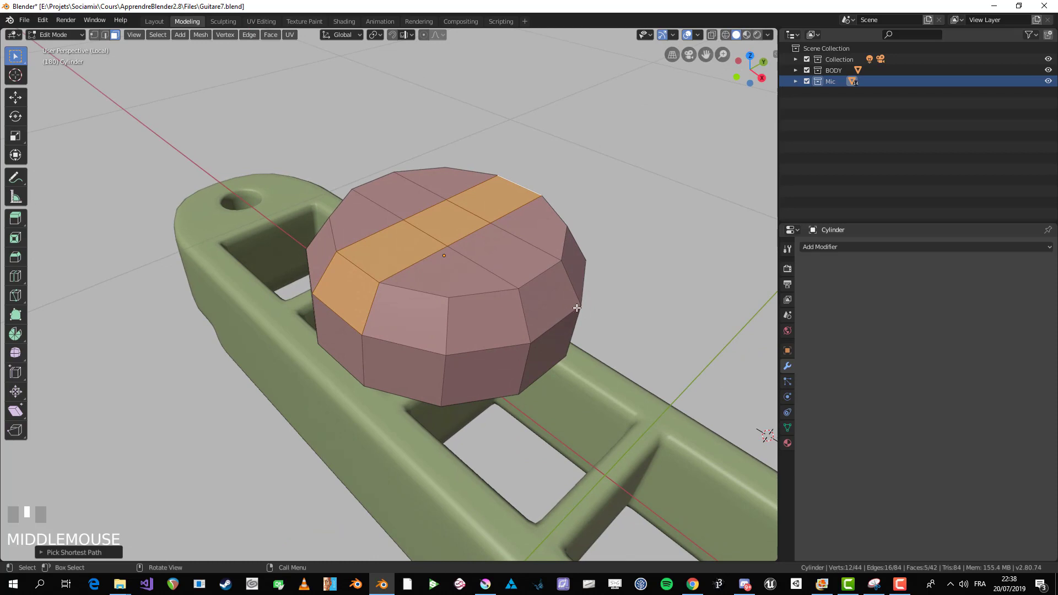
scroll(559, 292, up, 1)
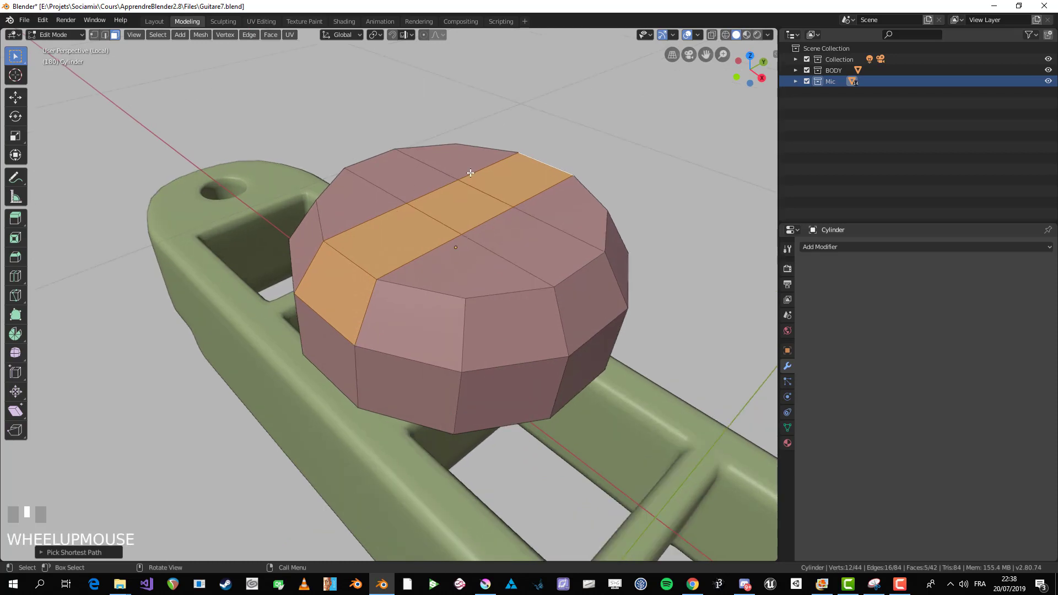
middle_drag(559, 292, 615, 263)
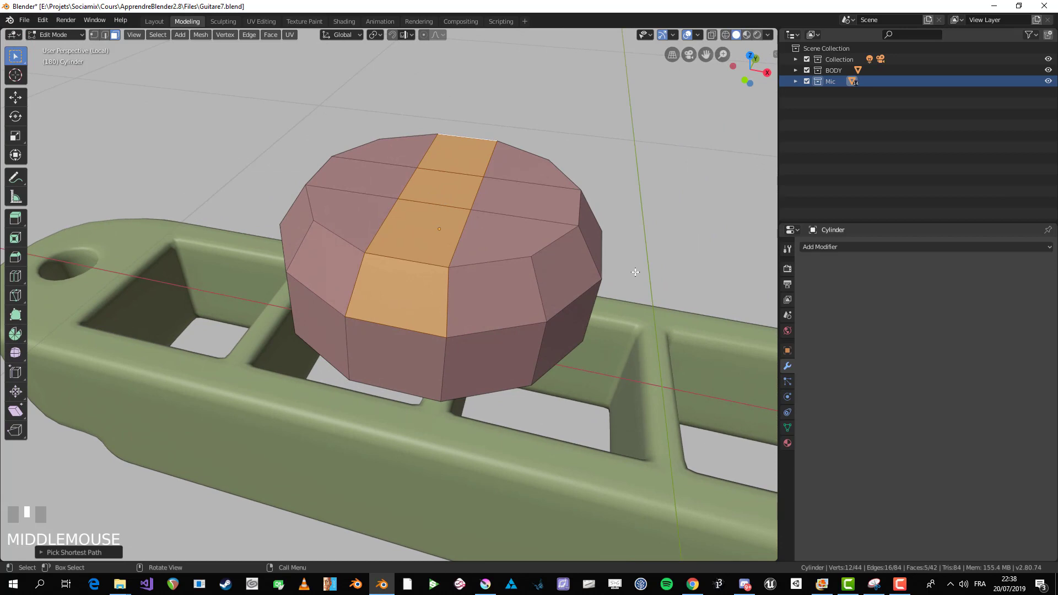
Step: Inset the selected strip slightly and extrude it into the disc to cut a screwdriver slot
key(i)
click(627, 272)
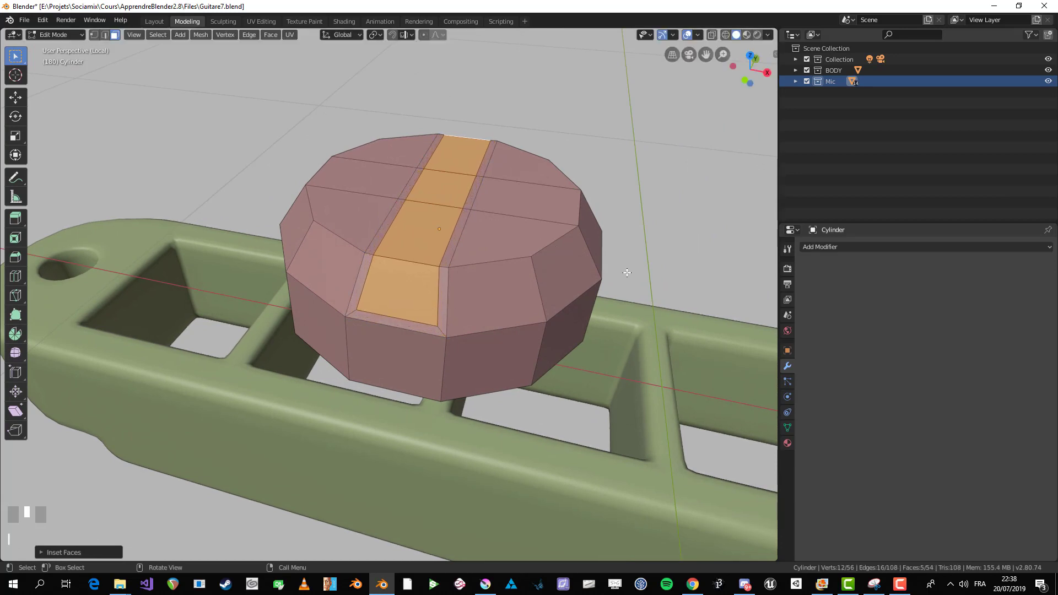
middle_drag(418, 243, 463, 236)
key(e)
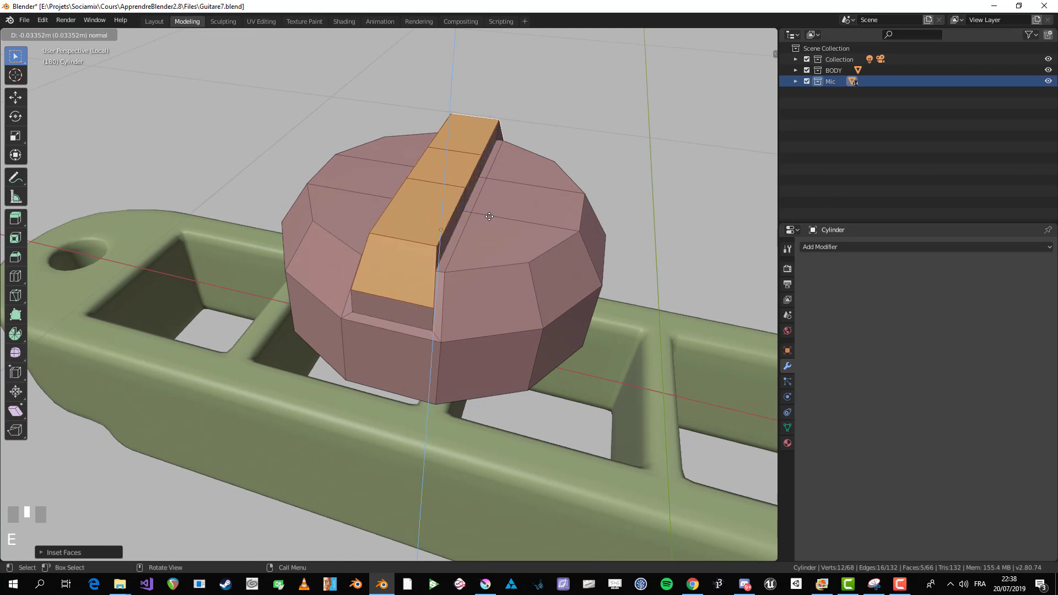
click(490, 262)
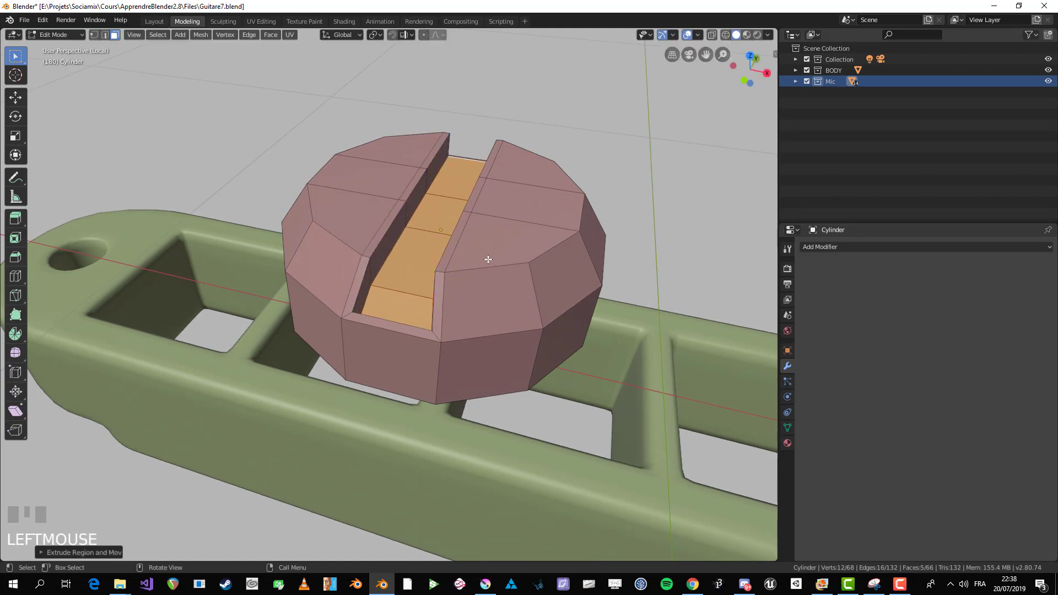
Step: Scale the slot's floor faces down slightly
key(s)
click(482, 272)
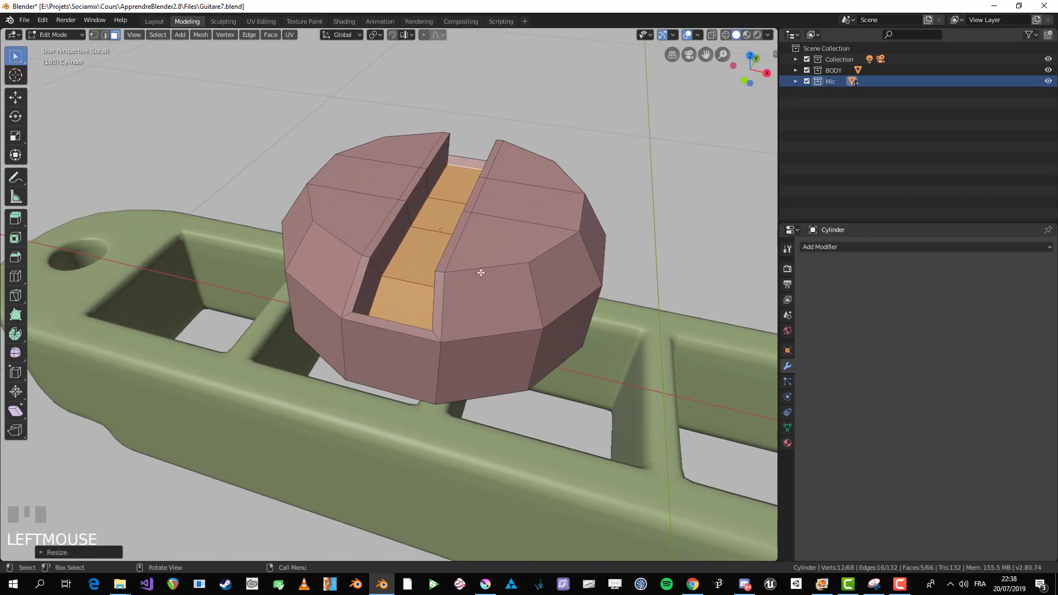
middle_drag(481, 272, 484, 316)
key(s)
click(498, 266)
Step: Check the slot from above with X-ray on and widen its floor along X by a factor of about 1.10
key(KP_7)
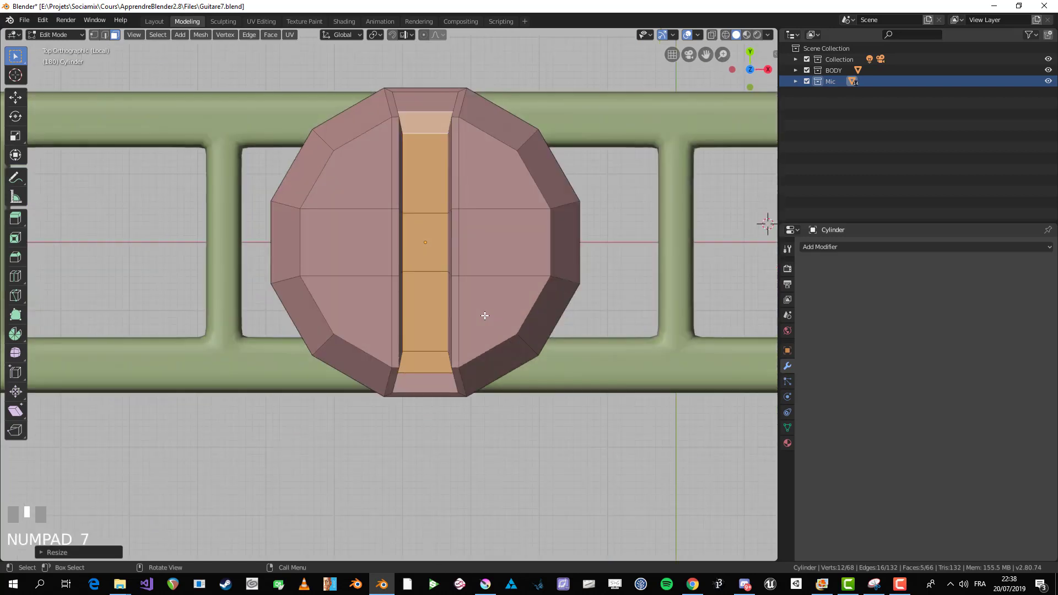
key(alt+z)
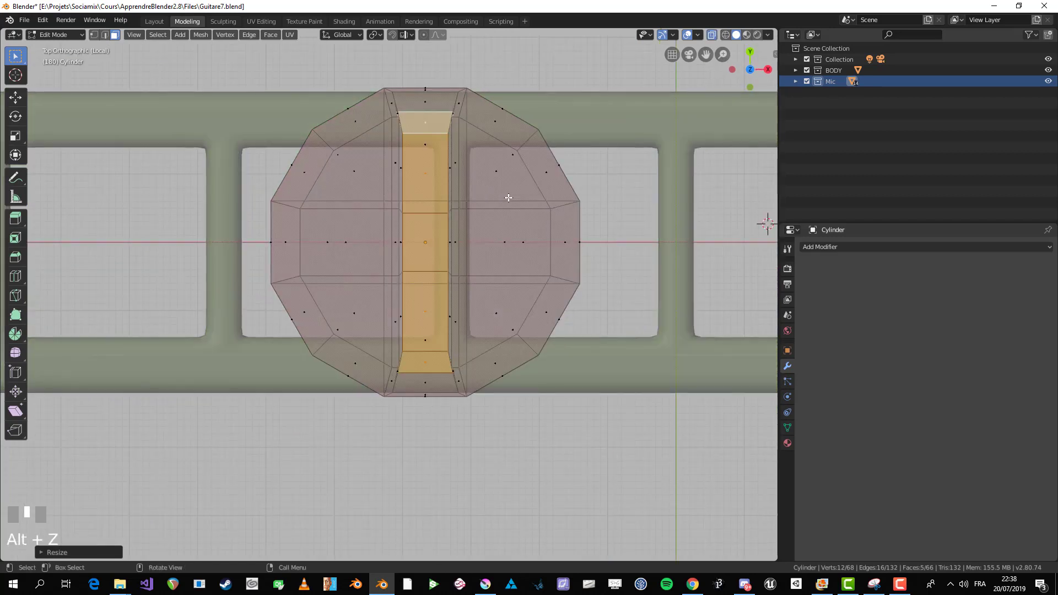
key(s)
right_click(515, 205)
key(s)
key(x)
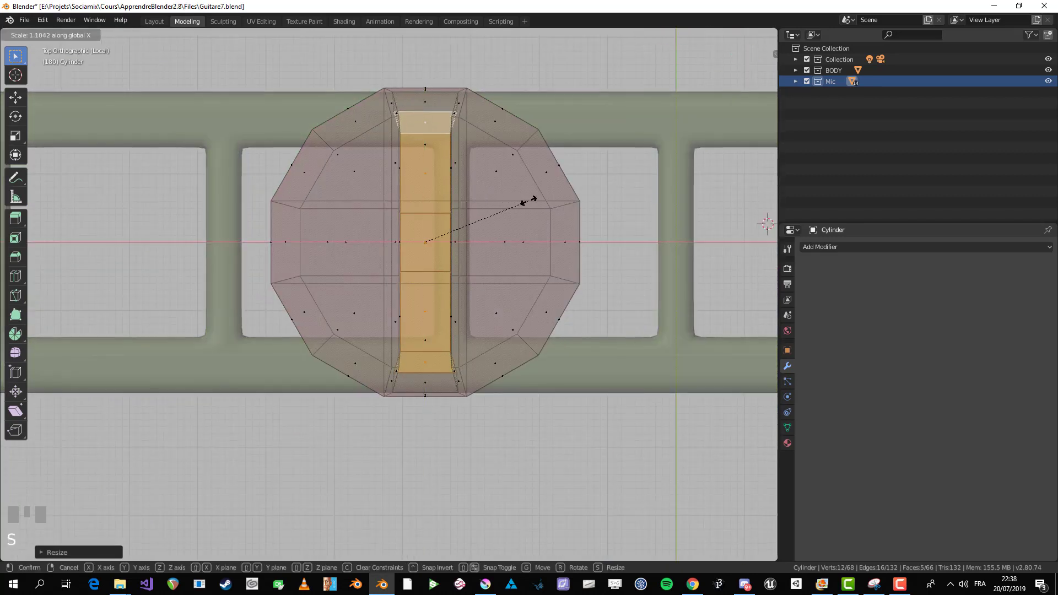
click(529, 200)
Step: Select all the faces of one slot side wall and flatten them with LoopTools Flatten
scroll(652, 243, down, 3)
middle_drag(652, 243, 364, 253)
scroll(502, 253, up, 3)
key(alt+a)
click(328, 300)
ctrl+click(603, 276)
middle_drag(602, 276, 468, 292)
right_click(468, 292)
mouse_move(468, 293)
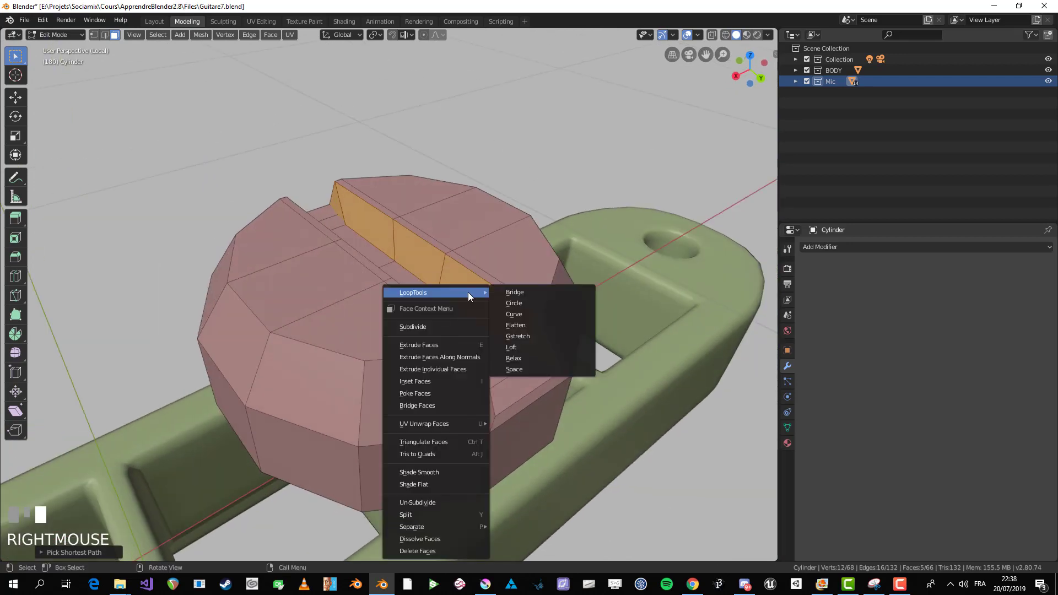
click(541, 326)
Step: Flatten the faces of the slot's opposite side wall with LoopTools Flatten, and clear the selection
middle_drag(541, 325, 232, 355)
key(alt+a)
ctrl+click(351, 182)
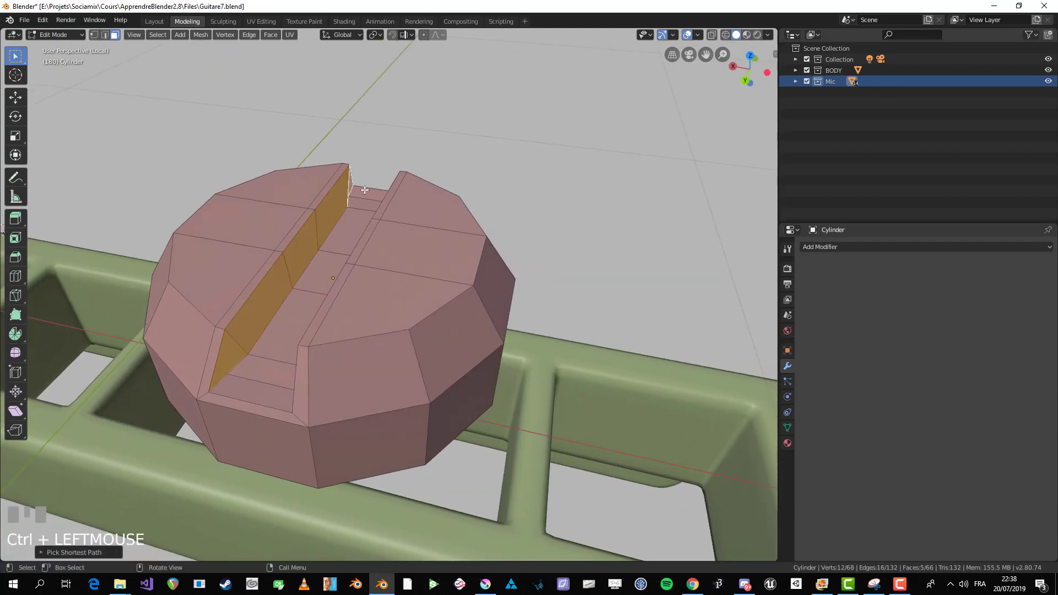
middle_drag(351, 182, 354, 196)
right_click(355, 197)
mouse_move(355, 197)
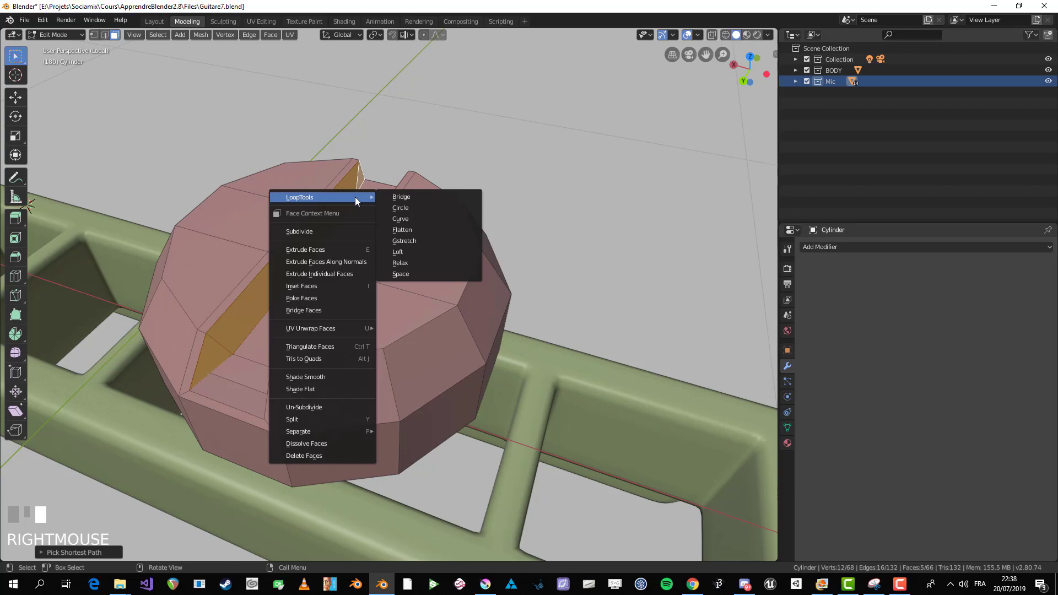
click(424, 229)
scroll(423, 235, down, 2)
key(alt+a)
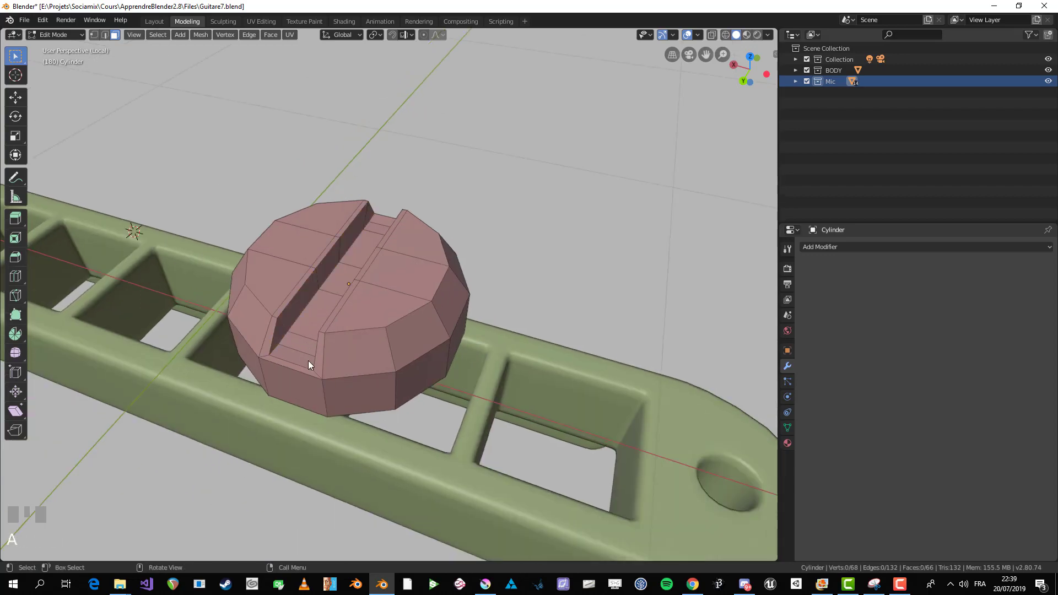
Step: Add a loop cut around the straight side wall, slid by about 0.84 to sit just below the sloped rim
key(Tab)
scroll(319, 380, down, 2)
middle_drag(324, 395, 381, 320)
key(Tab)
scroll(368, 299, up, 4)
key(ctrl+r)
click(369, 299)
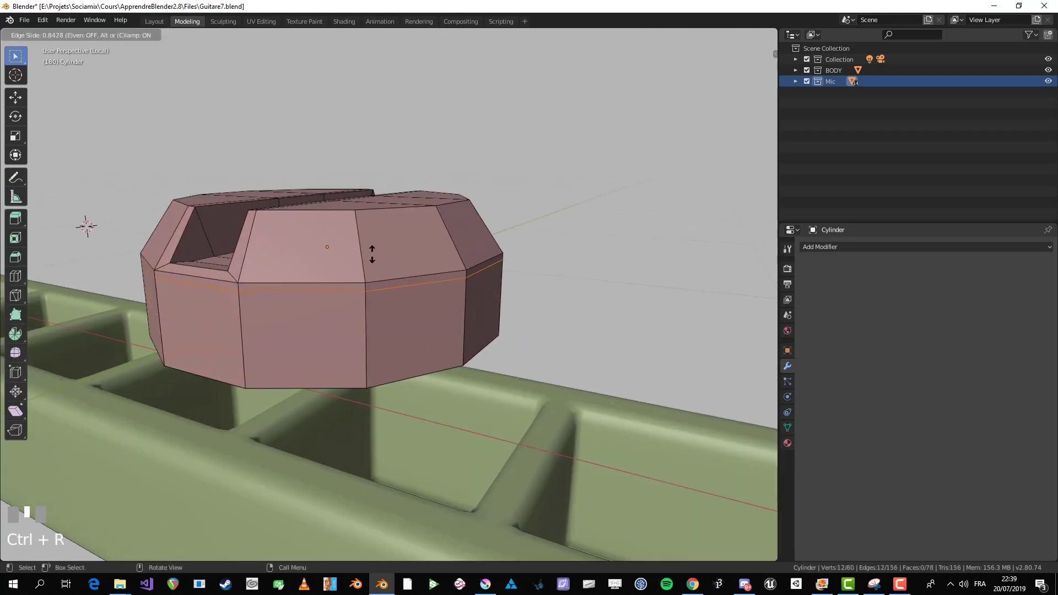
click(372, 254)
key(Tab)
scroll(371, 260, down, 3)
middle_drag(371, 259, 371, 312)
key(Tab)
scroll(369, 305, up, 4)
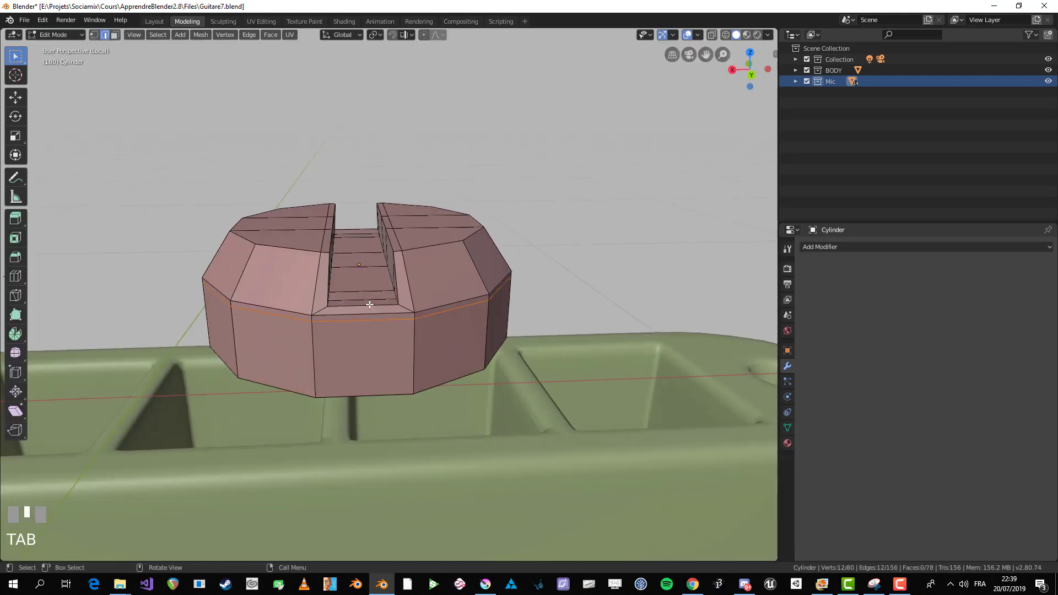
Step: Try adding a loop cut around the sloped rim just above its lower edge, and undo it
middle_drag(322, 285, 342, 304)
key(ctrl+r)
click(297, 276)
click(296, 293)
key(alt+a)
scroll(340, 349, down, 3)
middle_drag(340, 349, 319, 371)
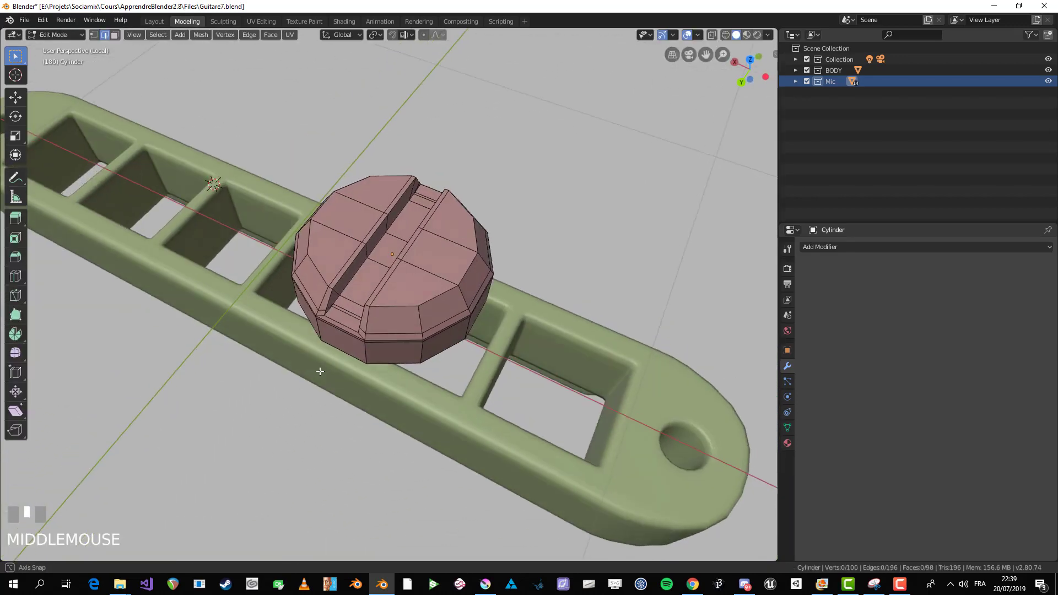
scroll(314, 373, up, 6)
scroll(261, 398, down, 1)
scroll(260, 398, down, 2)
shift+middle_drag(261, 398, 231, 255)
key(ctrl+z)
Step: Select all seven faces of the slot's floor, including the small end faces, and delete them
key(3)
click(222, 259)
shift+click(241, 256)
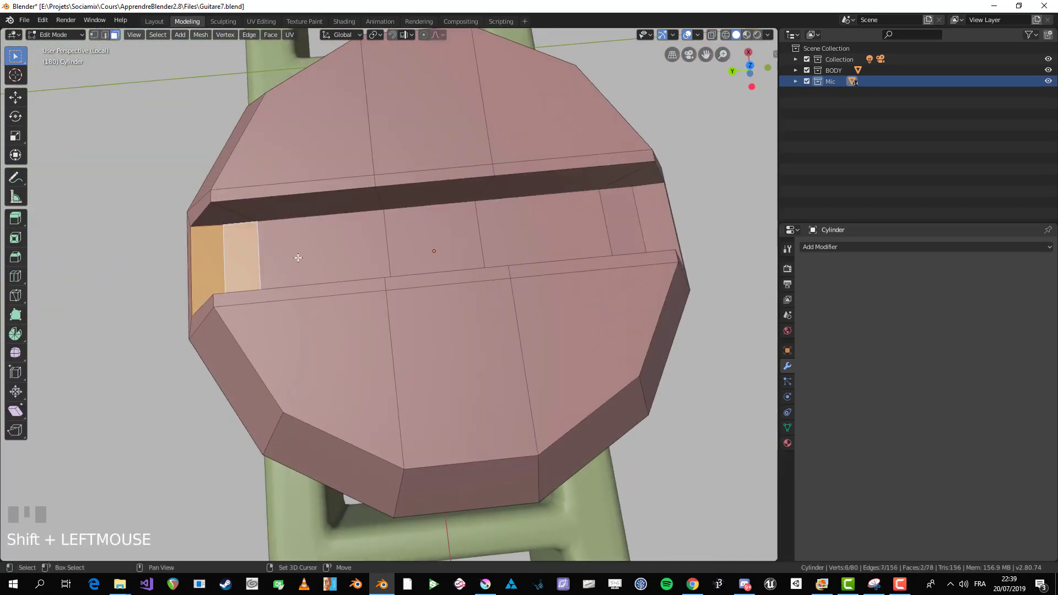
shift+click(300, 255)
shift+click(435, 238)
shift+click(581, 236)
shift+click(635, 231)
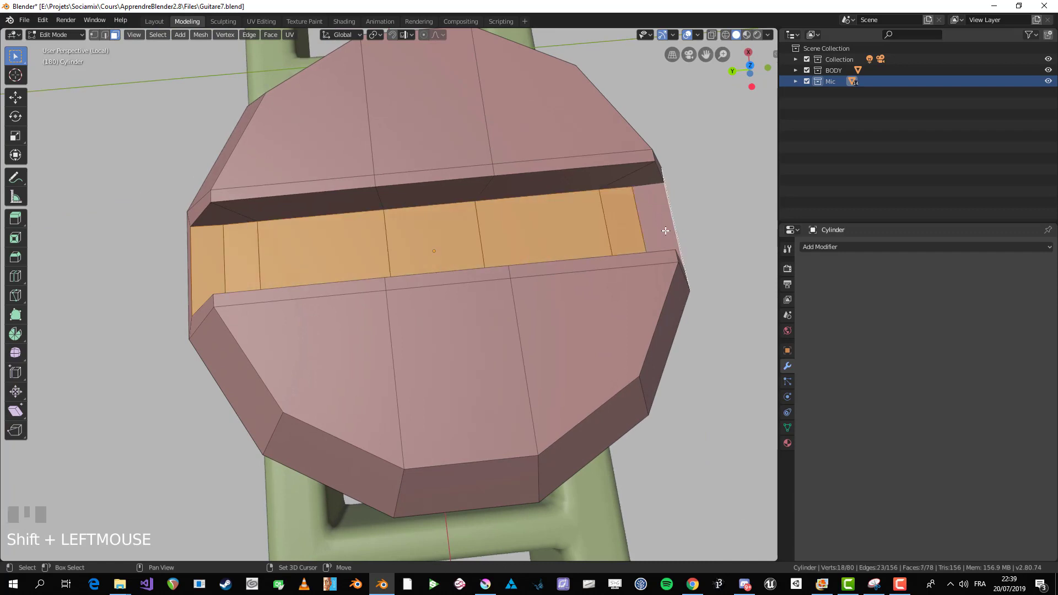
middle_drag(665, 231, 591, 294)
key(x)
click(590, 320)
Step: Select the five faces of one slot side wall and delete them
click(586, 273)
middle_drag(529, 256, 530, 268)
shift+click(513, 232)
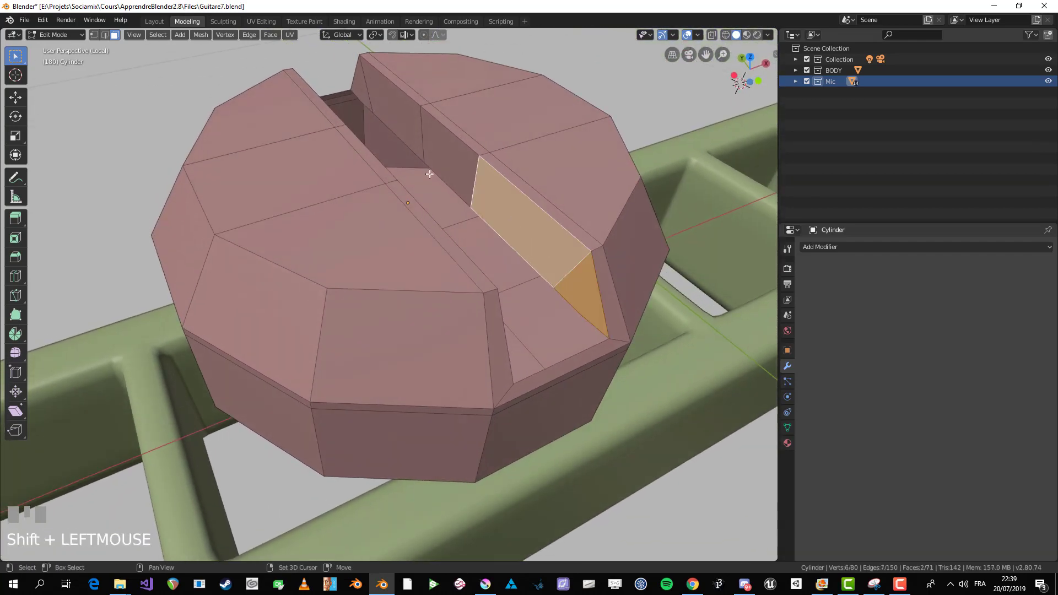
shift+click(420, 159)
key(ctrl+z)
shift+click(456, 151)
shift+click(396, 111)
middle_drag(352, 102, 242, 133)
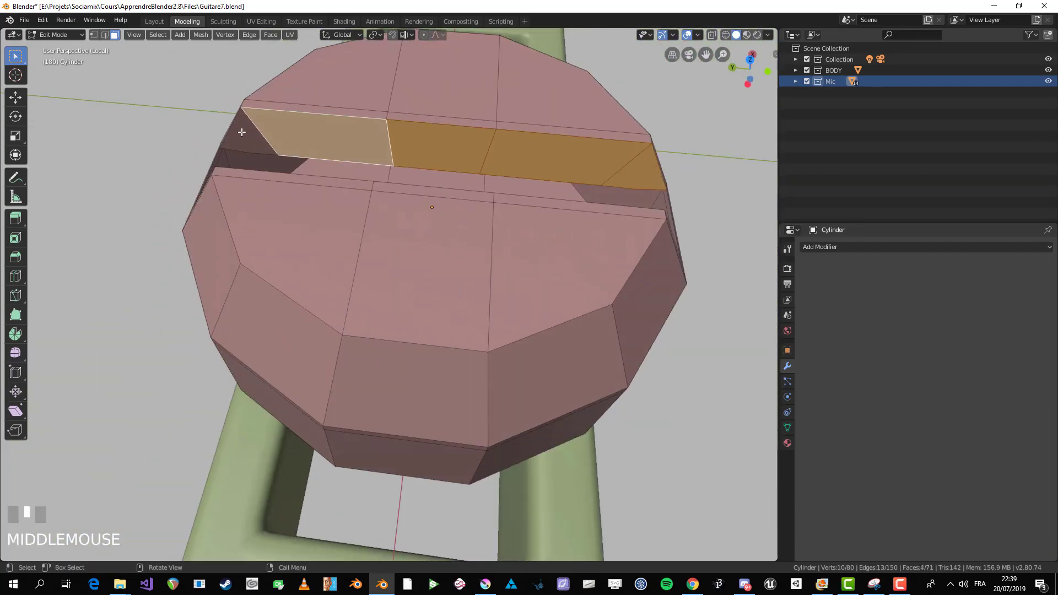
shift+click(253, 157)
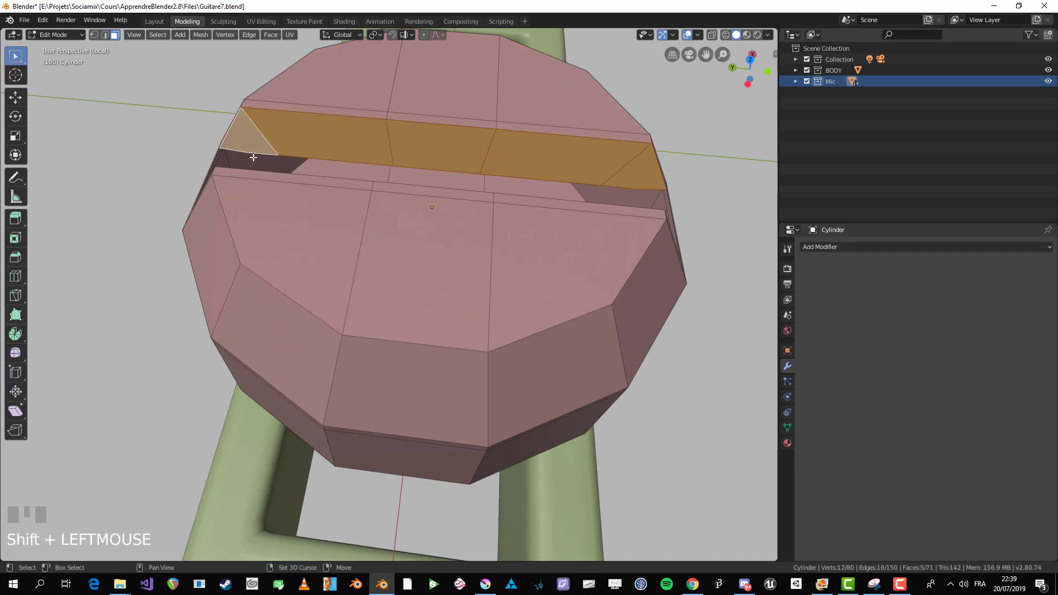
key(x)
click(232, 159)
Step: Select the five faces of the slot's remaining side wall and delete them
middle_drag(221, 199, 551, 303)
click(545, 192)
ctrl+click(209, 185)
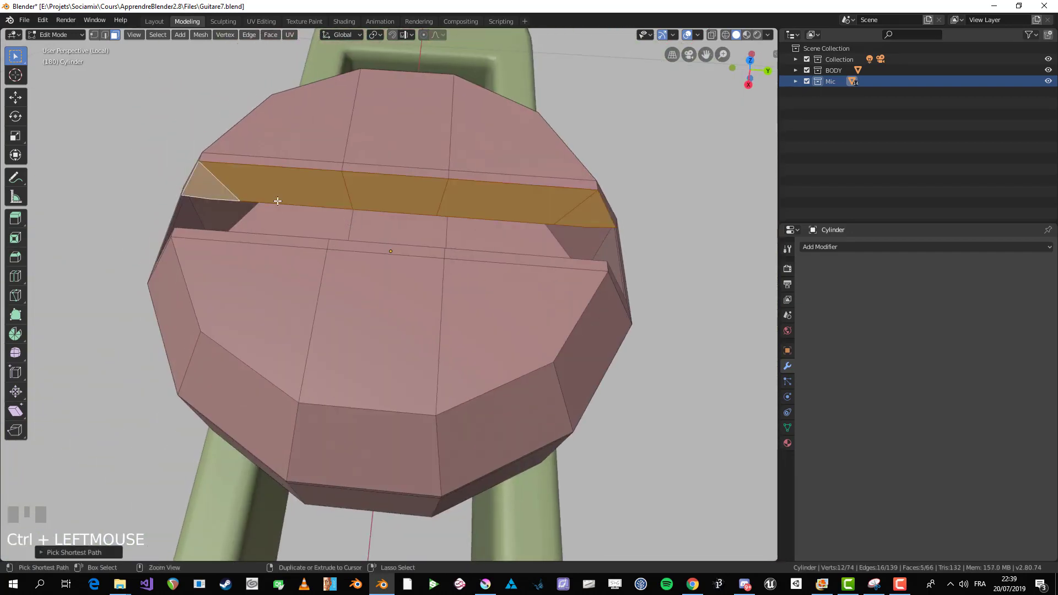
key(x)
click(374, 217)
Step: Fill the slot's floor with a single face spanning its four end corner vertices
middle_drag(375, 218, 211, 400)
key(1)
shift+click(278, 450)
middle_drag(278, 450, 476, 224)
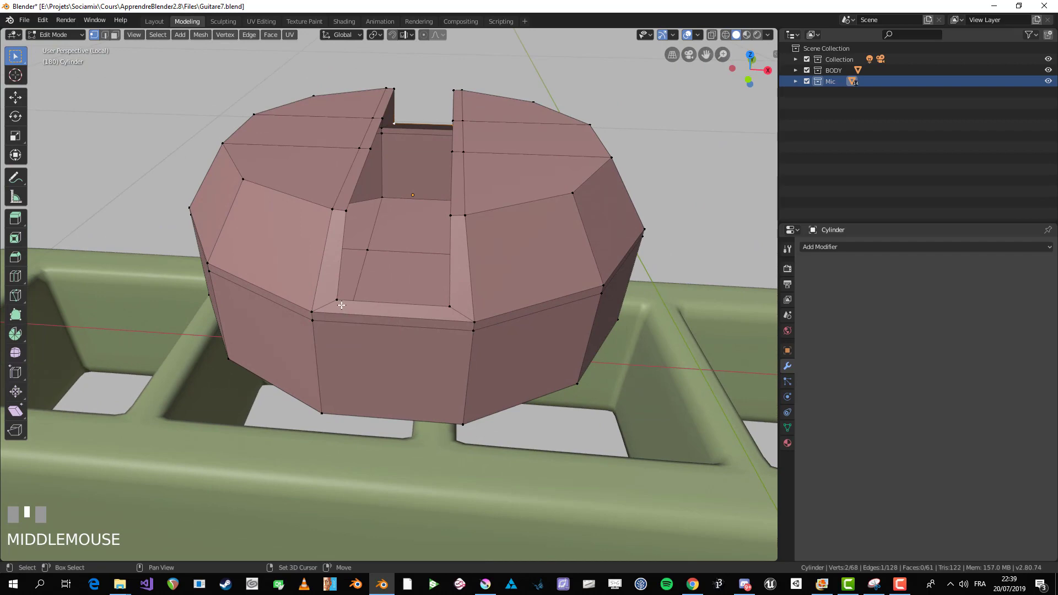
key(f)
middle_drag(449, 309, 433, 133)
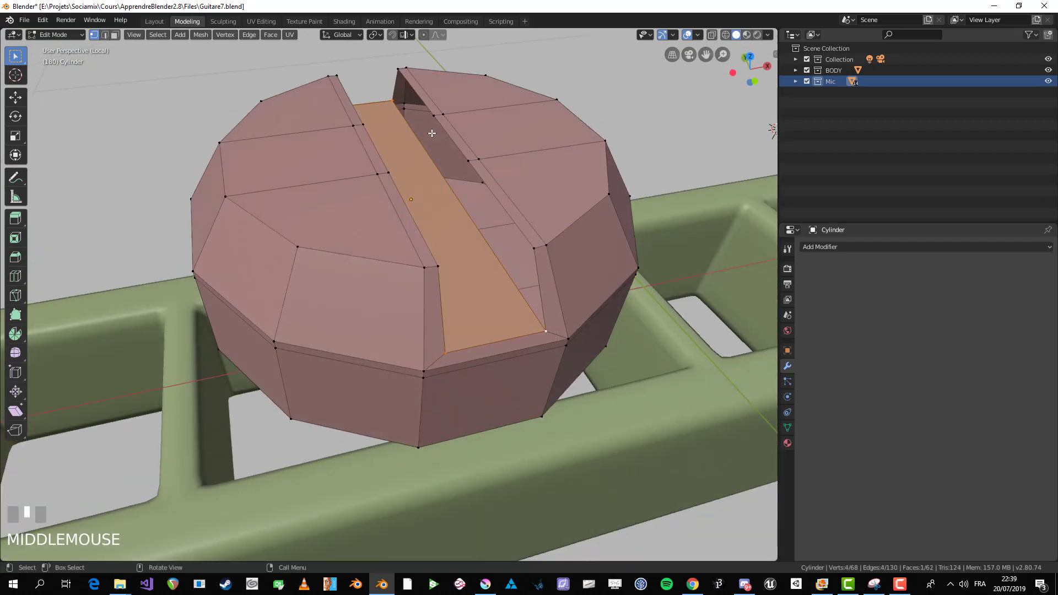
Step: Add two loop cuts across the slot floor, scale them closer together along Y, and clear the selection
middle_drag(526, 305, 355, 196)
key(ctrl+r)
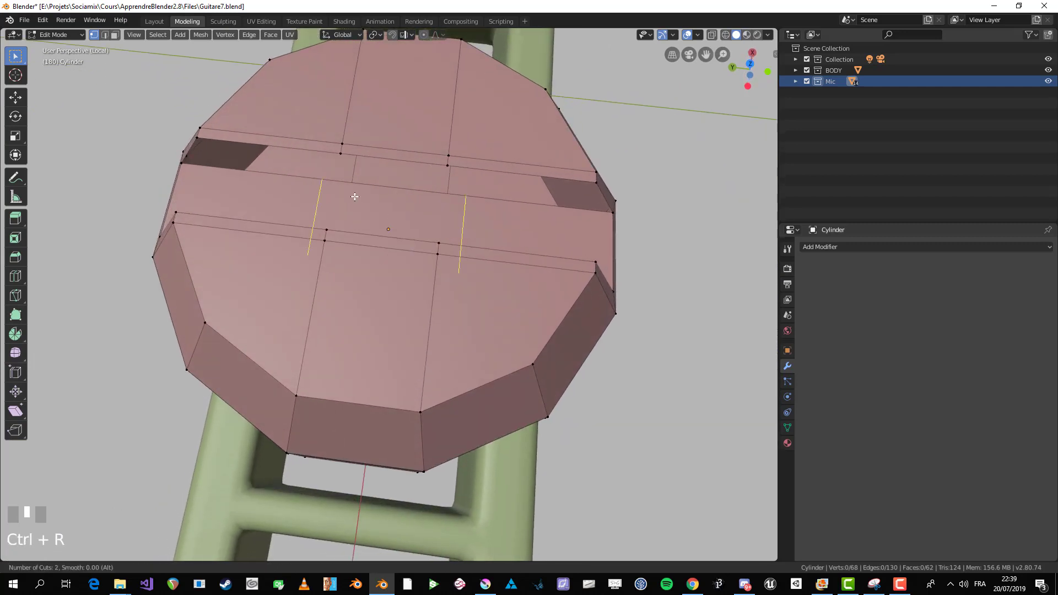
key(s)
right_click(586, 225)
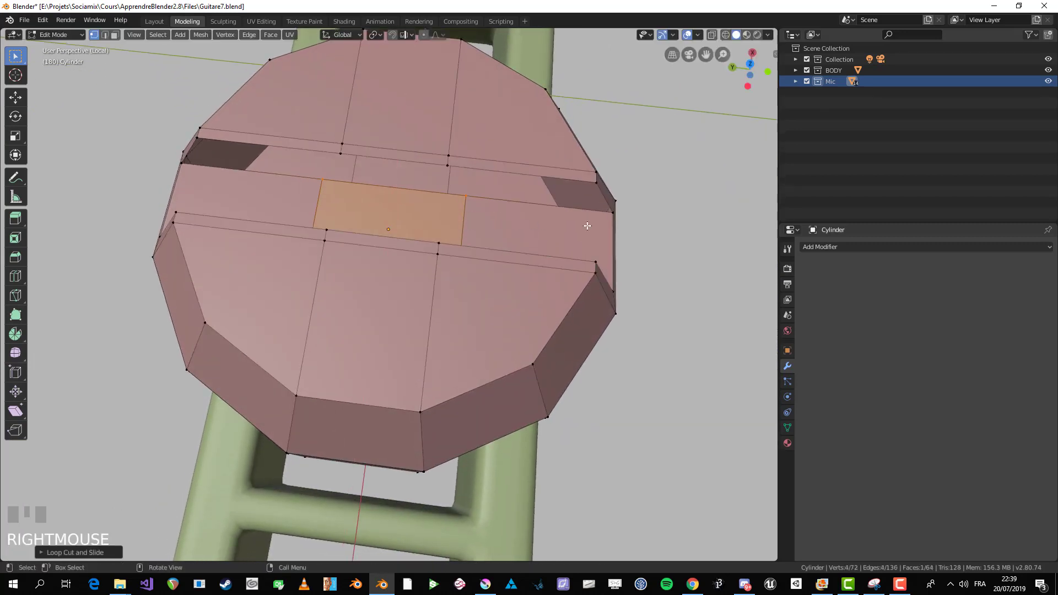
key(s)
key(y)
click(530, 225)
key(alt+a)
Step: Rebuild one slot side wall by filling it with three faces between the floor and the top edges
middle_drag(553, 236, 506, 206)
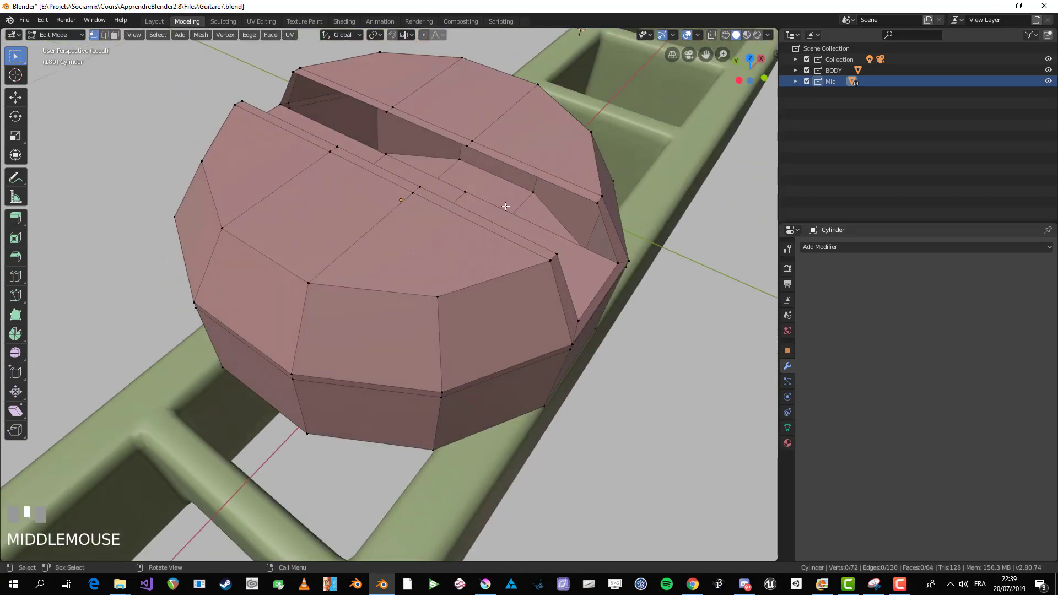
click(507, 204)
key(2)
click(516, 206)
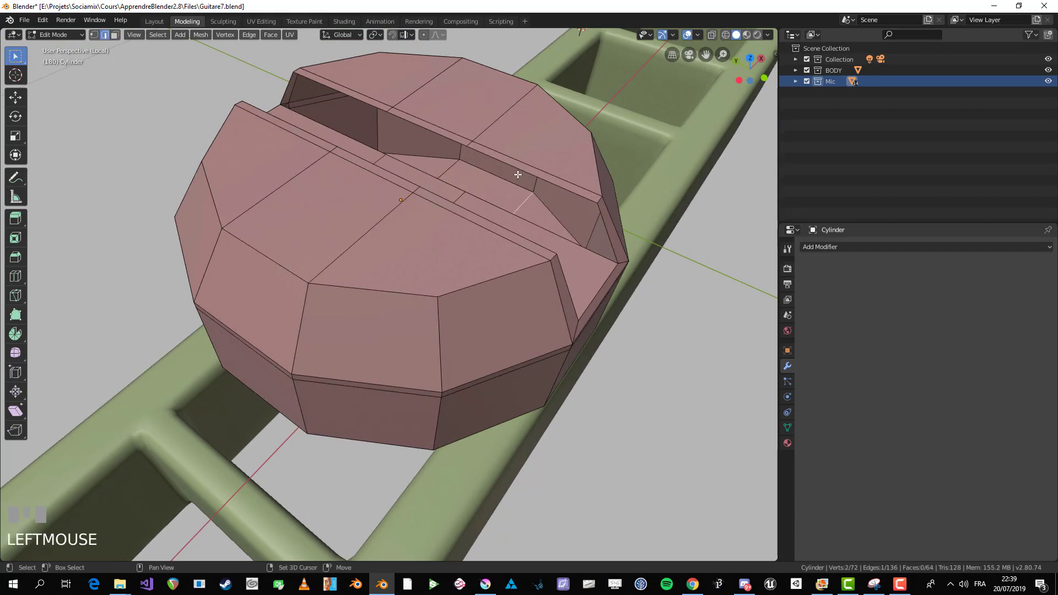
middle_drag(524, 221, 485, 204)
key(f)
key(f)
key(f)
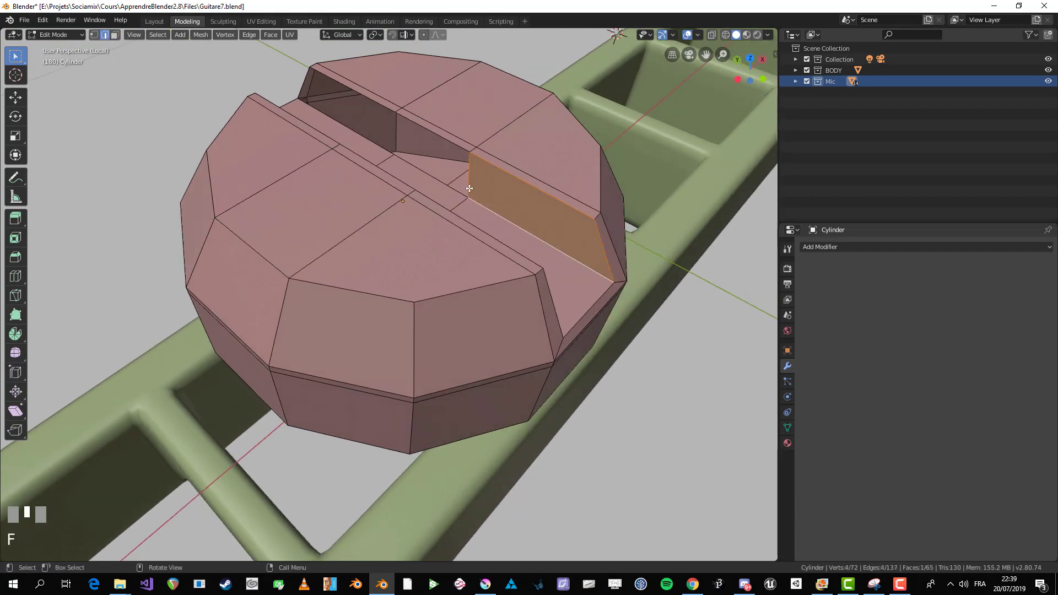
Step: Fill the slot's opposite open side wall with three faces in the same way
middle_drag(421, 174, 212, 254)
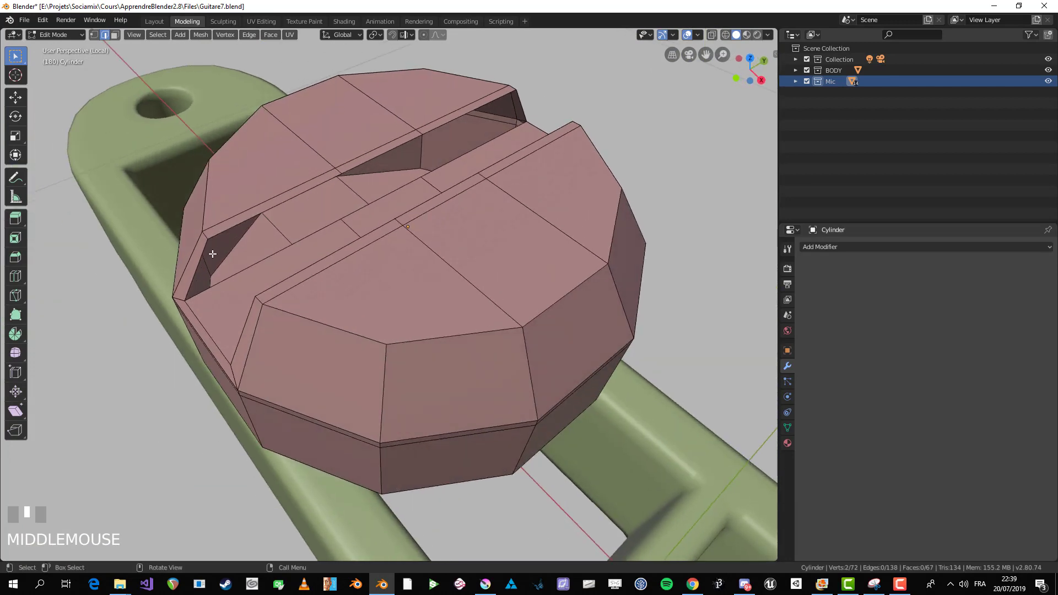
key(f)
key(f)
key(f)
scroll(287, 270, down, 3)
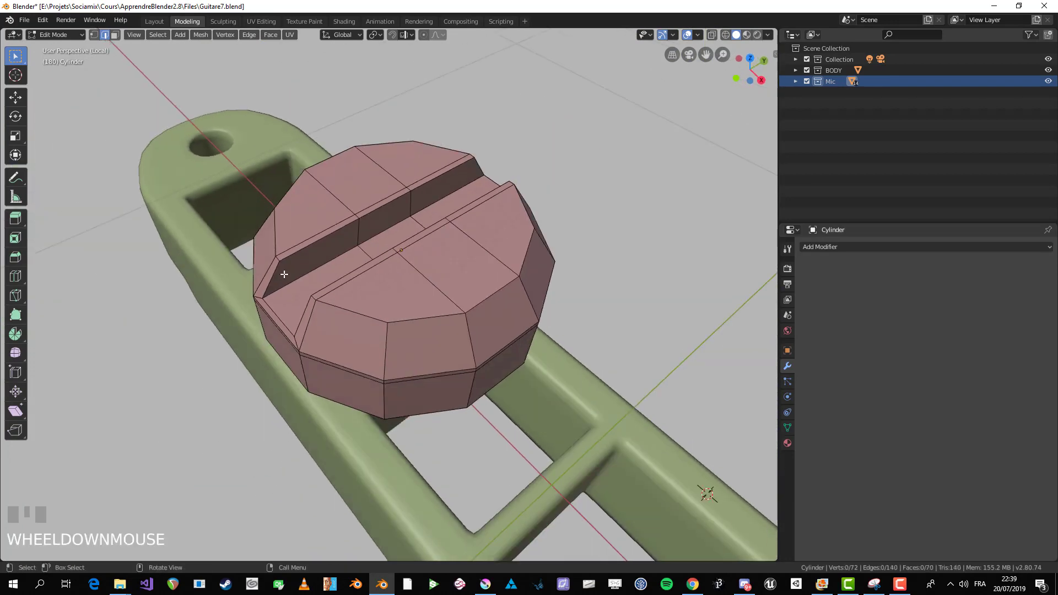
Step: Add a Subdivision Surface modifier to the screw head and return to editing its mesh
key(Tab)
middle_drag(284, 276, 453, 291)
click(445, 309)
click(893, 248)
click(866, 430)
key(Tab)
scroll(454, 291, up, 2)
key(Tab)
key(Tab)
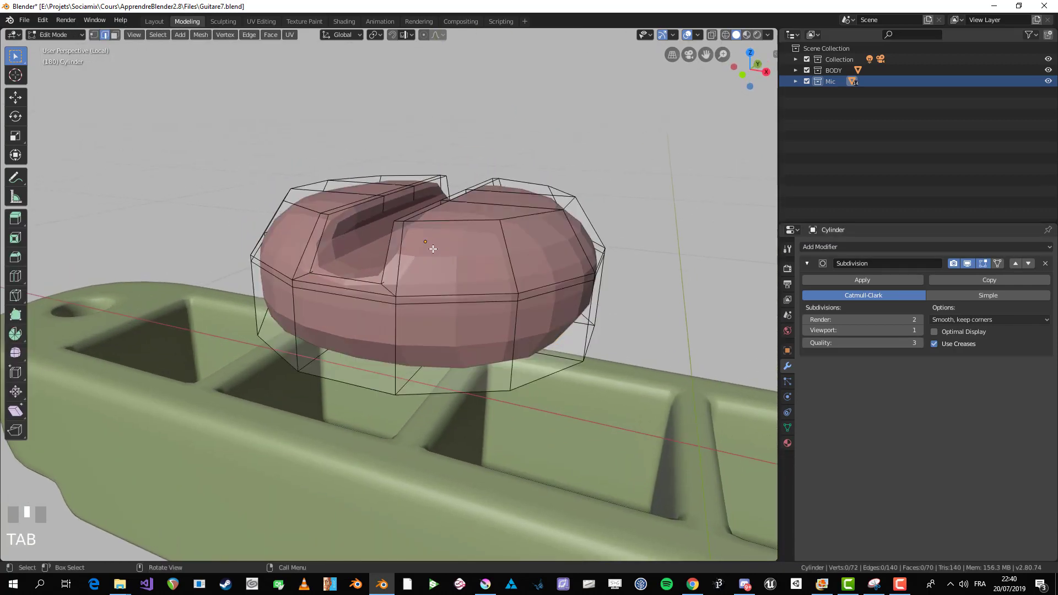
Step: Add a loop cut around the sloped rim of each half, slid close to its upper edge
key(ctrl+r)
click(403, 238)
click(410, 212)
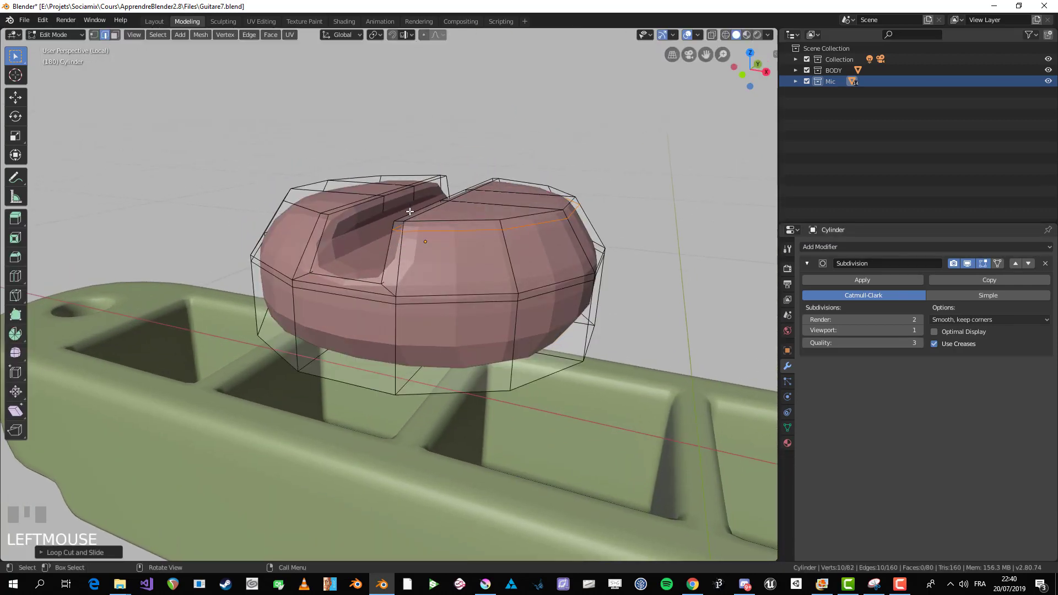
click(325, 230)
click(335, 210)
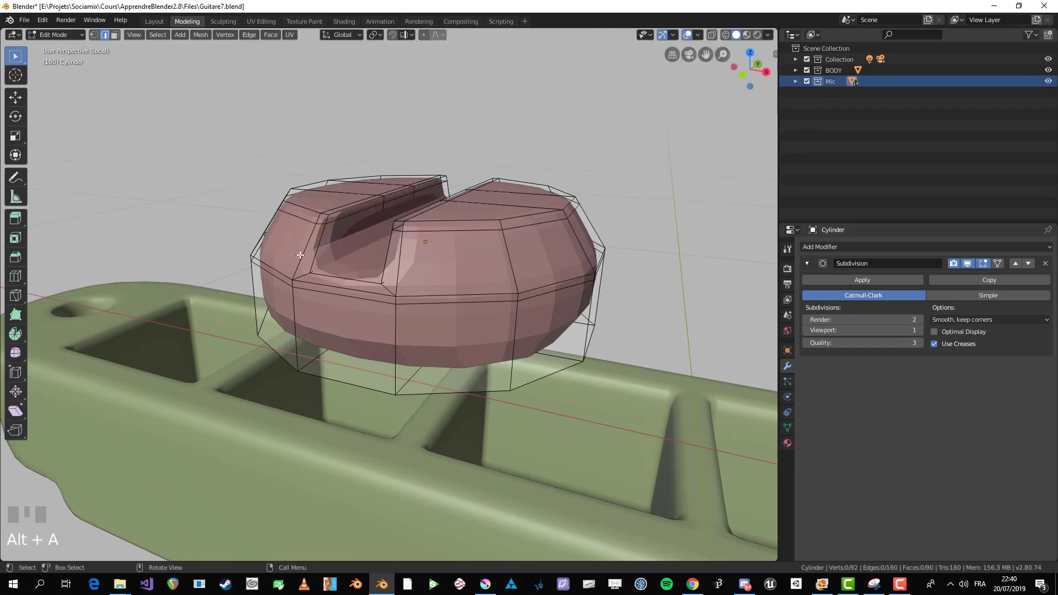
Step: Add a loop cut around the sloped rim of each half, slid close to its lower edge, and clear the selection
key(ctrl+r)
click(310, 252)
click(303, 272)
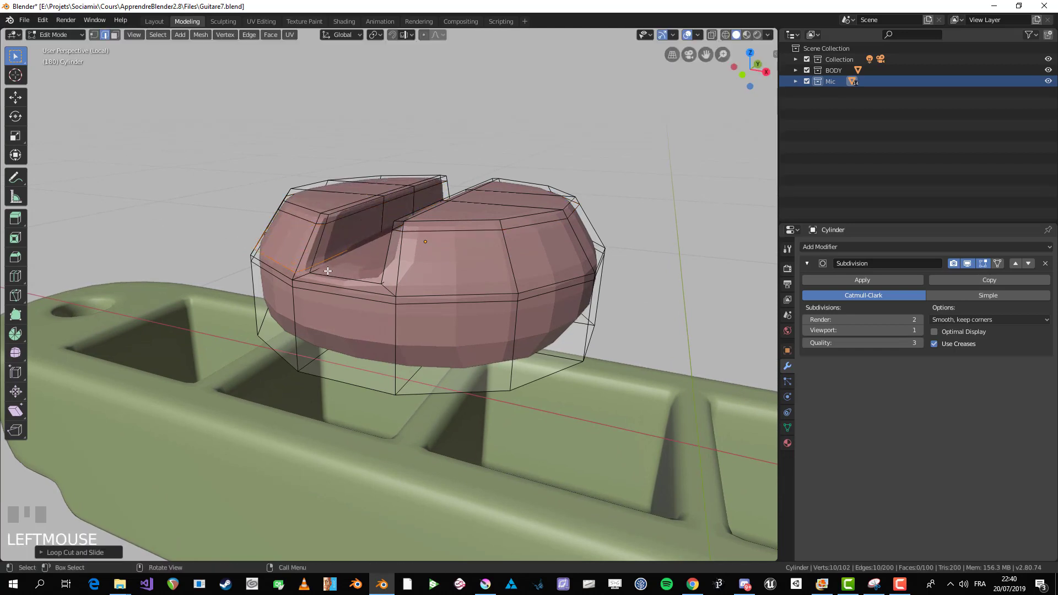
click(403, 271)
click(402, 297)
key(alt+a)
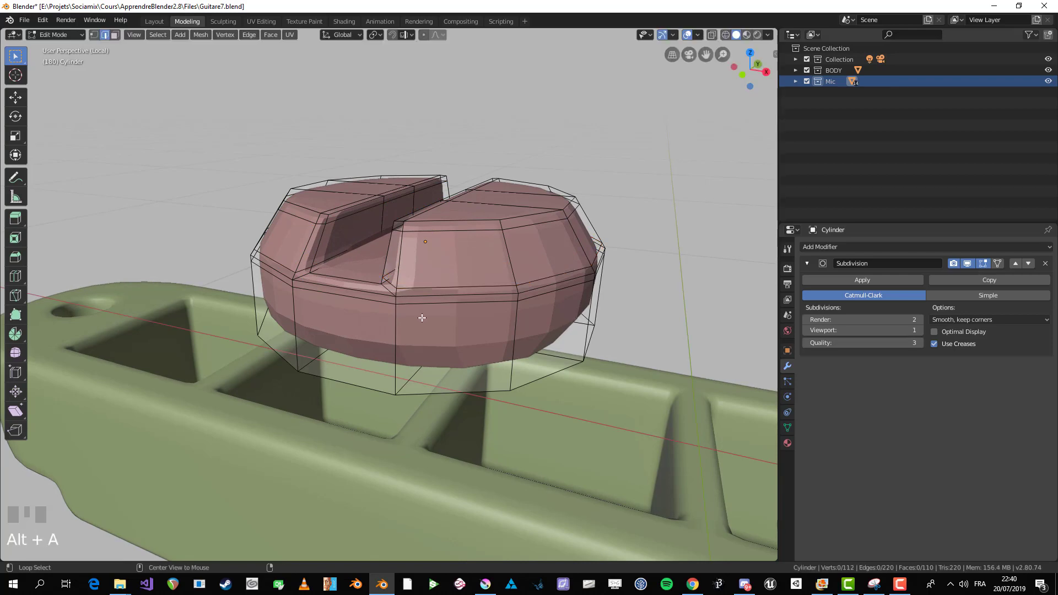
Step: Examine the subdivided screw head from several angles in Object Mode and Edit Mode
key(Tab)
scroll(414, 312, down, 7)
middle_drag(407, 307, 463, 368)
scroll(379, 374, up, 6)
key(Tab)
middle_drag(379, 375, 364, 337)
scroll(365, 313, up, 3)
key(Tab)
key(Tab)
Step: Select all the top faces of both halves, including the narrow strips along the slot
key(3)
click(374, 376)
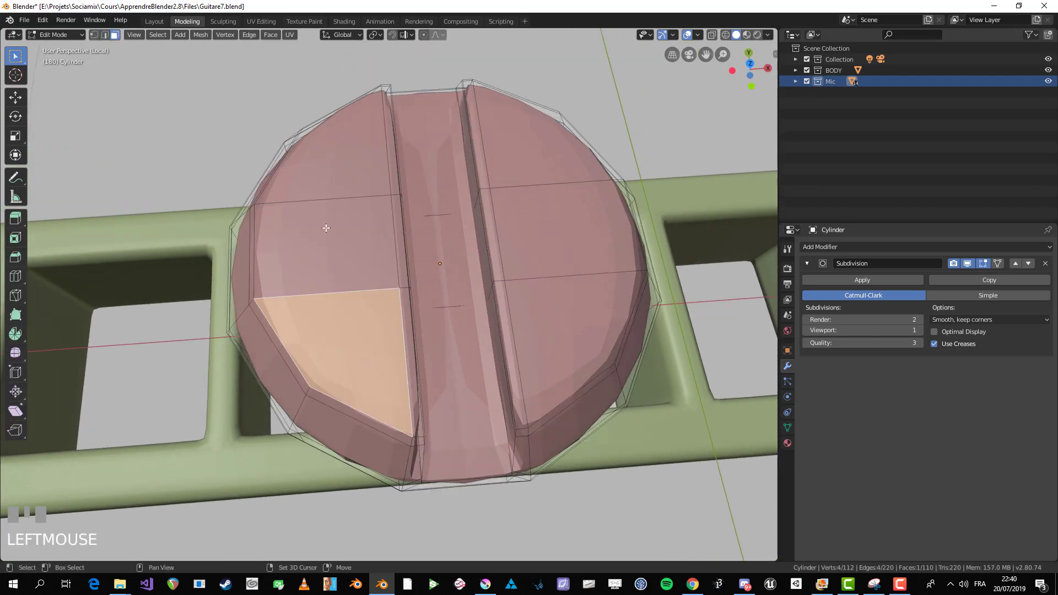
shift+click(341, 163)
shift+click(326, 248)
shift+click(514, 158)
shift+click(556, 231)
shift+click(567, 324)
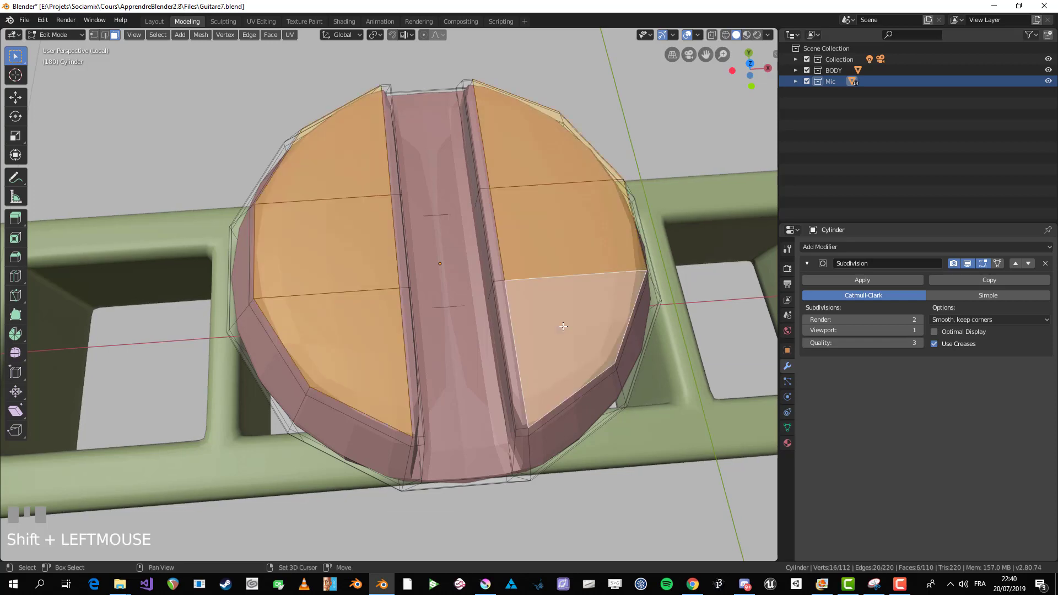
middle_drag(567, 324, 534, 312)
shift+click(384, 306)
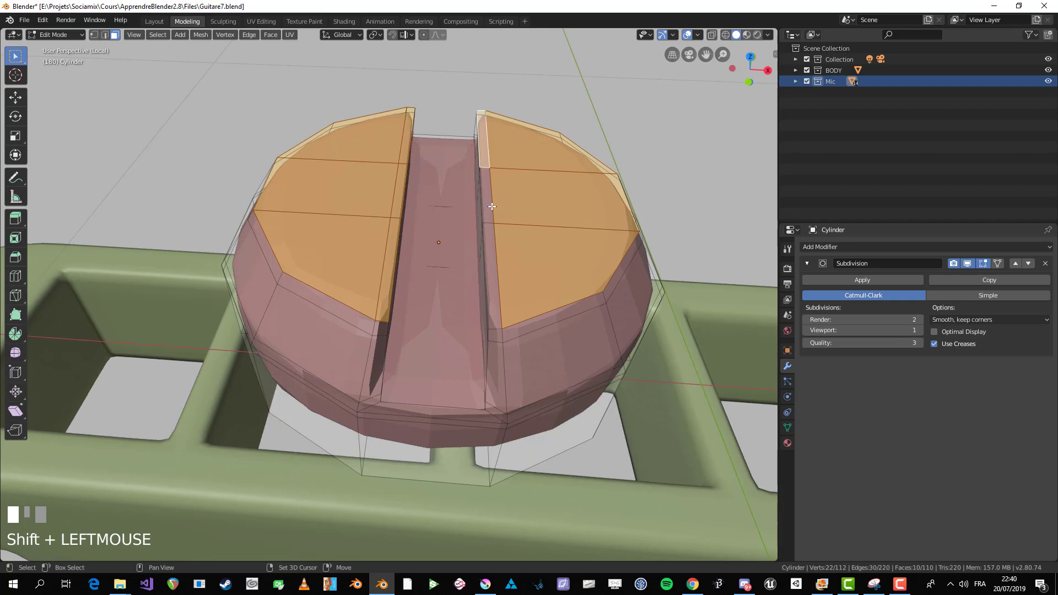
Step: Try a slight inset of the selected top faces, undo it, and clear the selection
key(i)
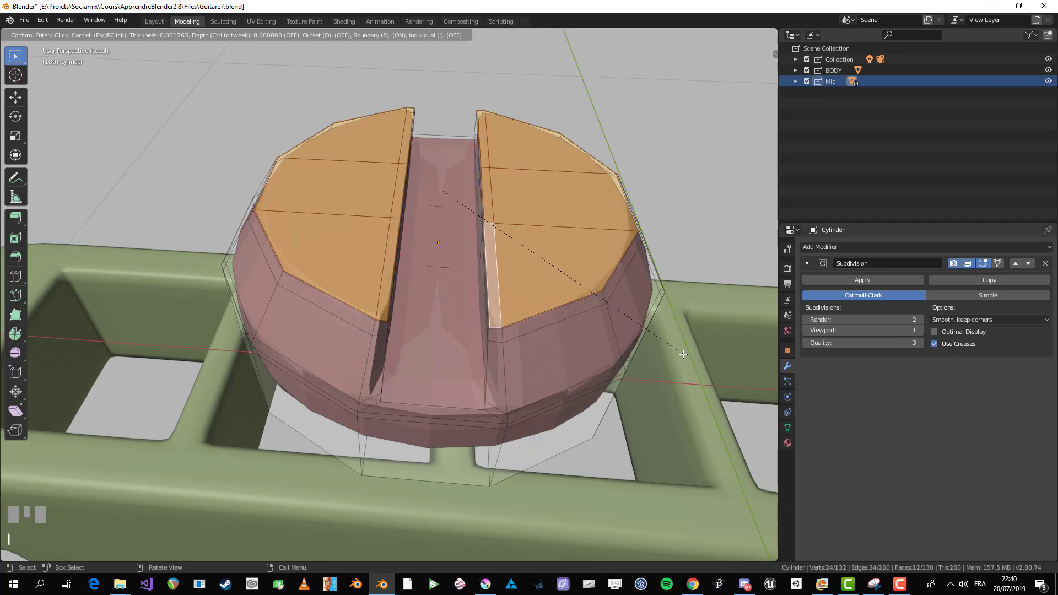
click(681, 350)
key(Tab)
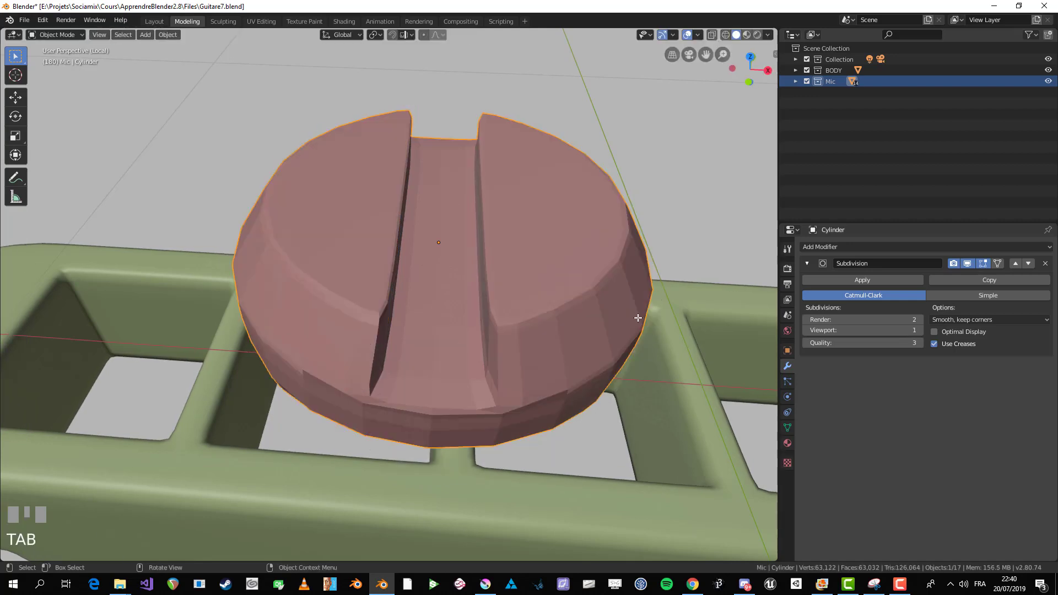
middle_drag(637, 314, 539, 292)
key(Tab)
key(ctrl+z)
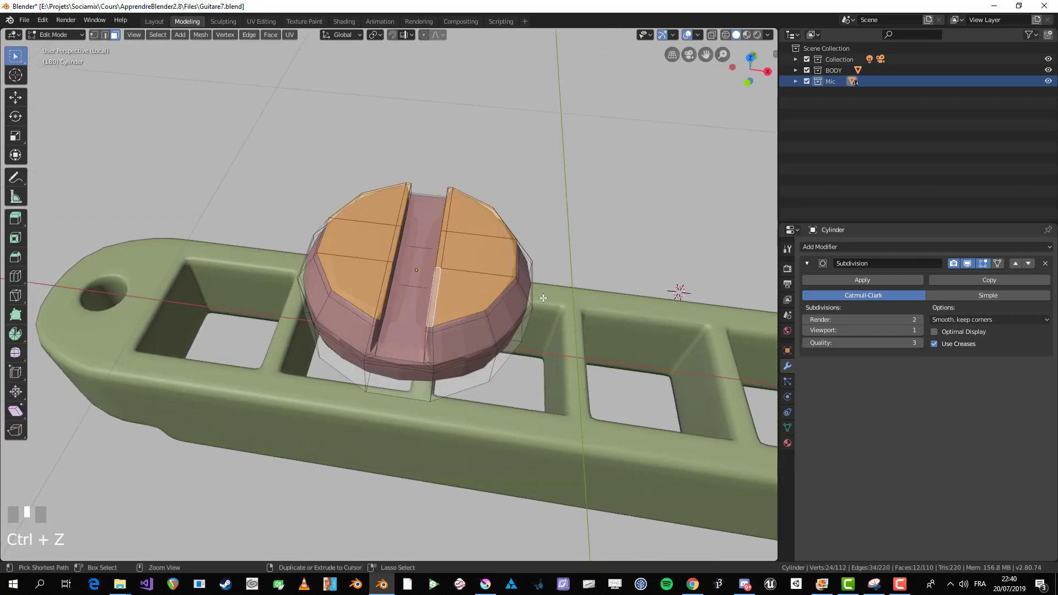
scroll(499, 289, up, 3)
key(alt+a)
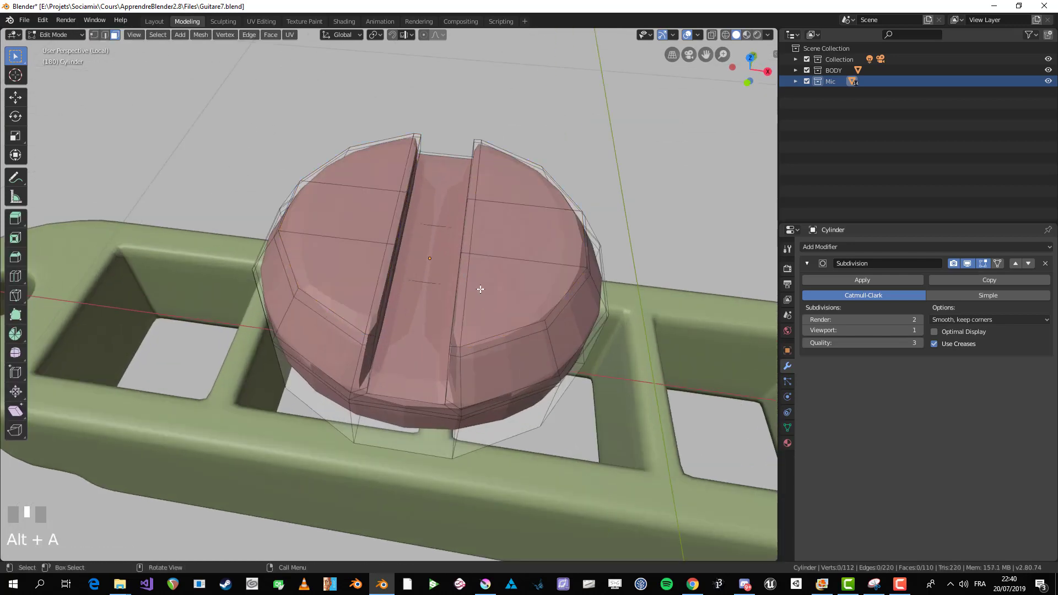
Step: Set the Subdivision modifier's viewport level to 2
click(460, 335)
key(Tab)
key(Tab)
middle_drag(465, 354, 507, 314)
key(Tab)
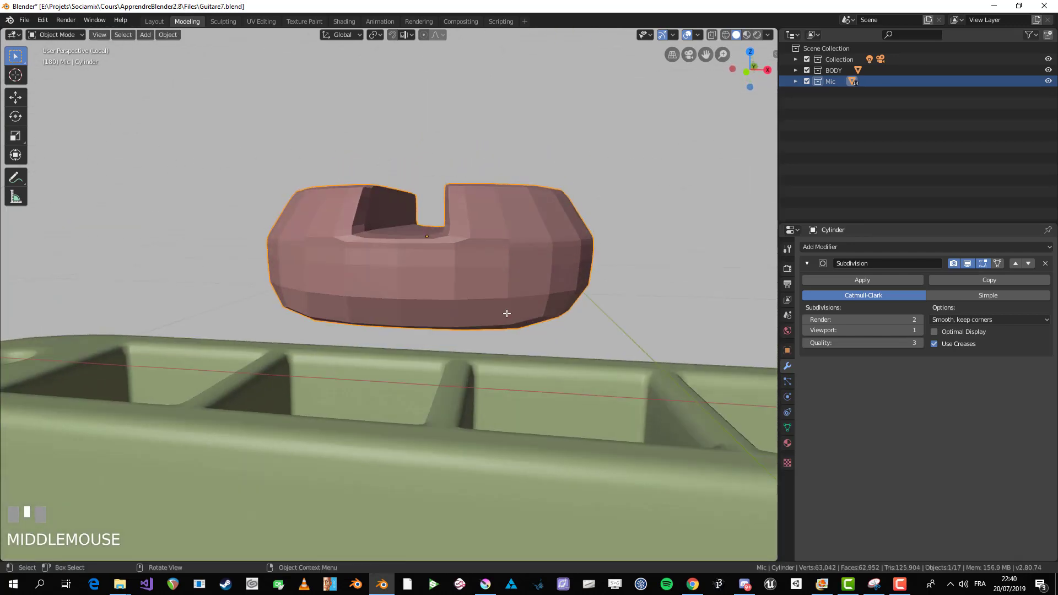
scroll(507, 314, down, 4)
click(922, 332)
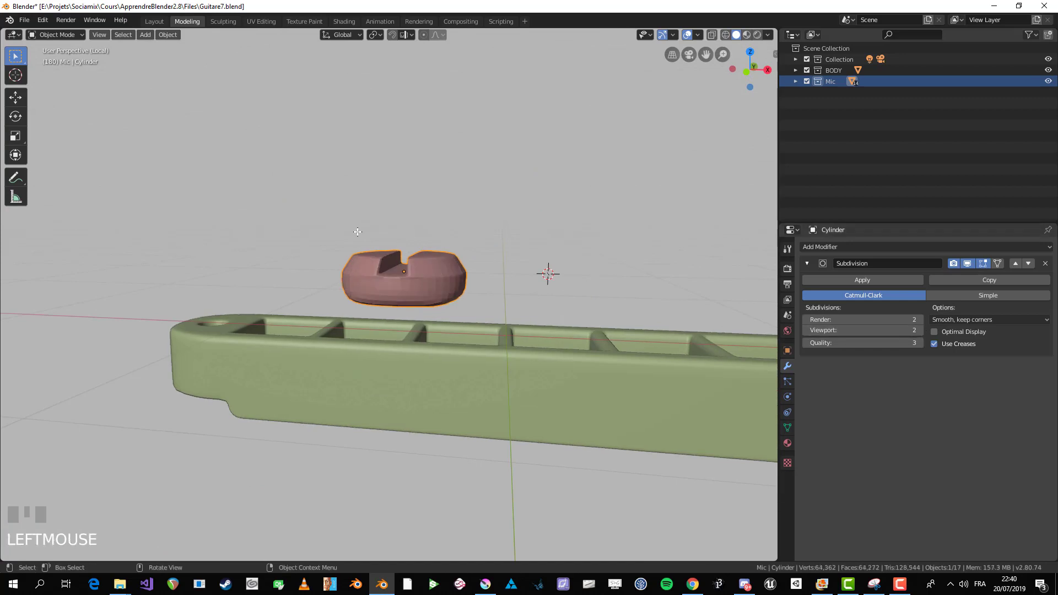
Step: Select the lower edge loop on one half's sloped rim and slide it slightly upward
key(alt+a)
middle_drag(357, 235, 416, 231)
scroll(502, 267, up, 5)
key(Tab)
scroll(503, 267, up, 1)
key(alt+a)
scroll(506, 263, up, 1)
alt+click(416, 231)
key(alt+a)
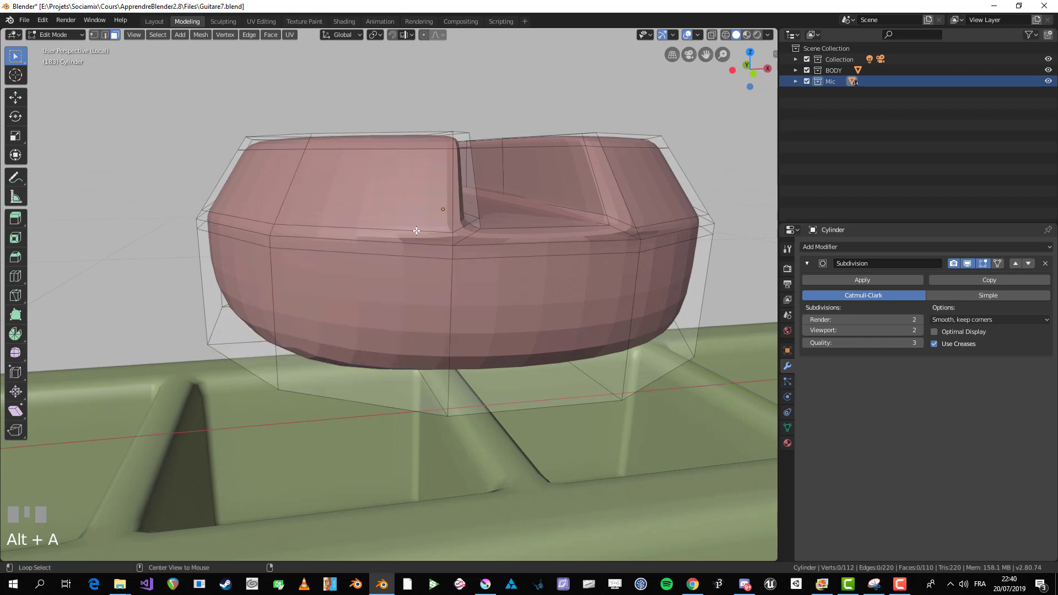
alt+click(424, 231)
key(2)
alt+click(433, 230)
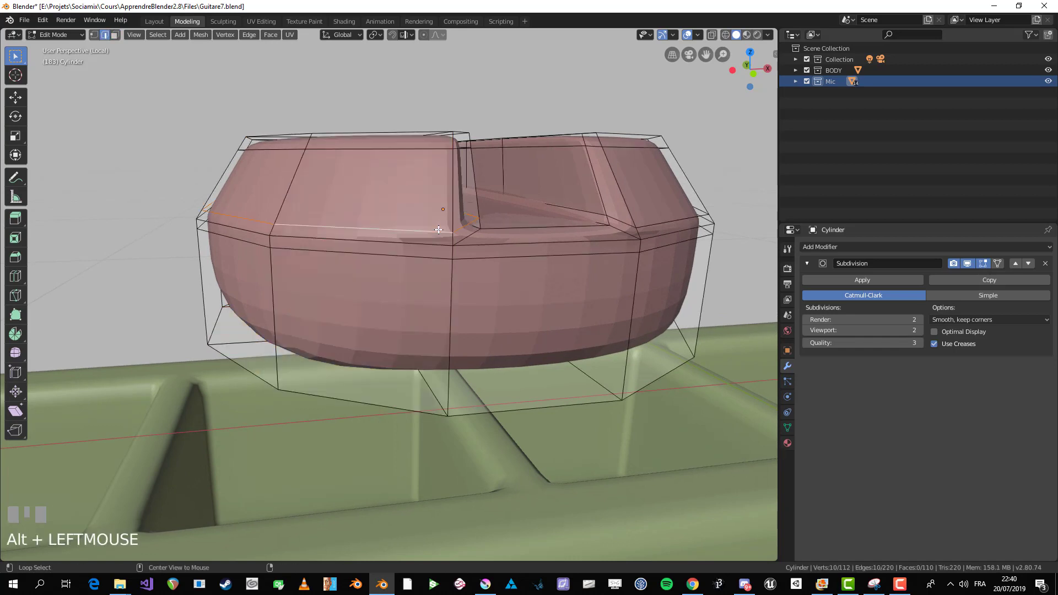
key(g)
key(g)
click(443, 216)
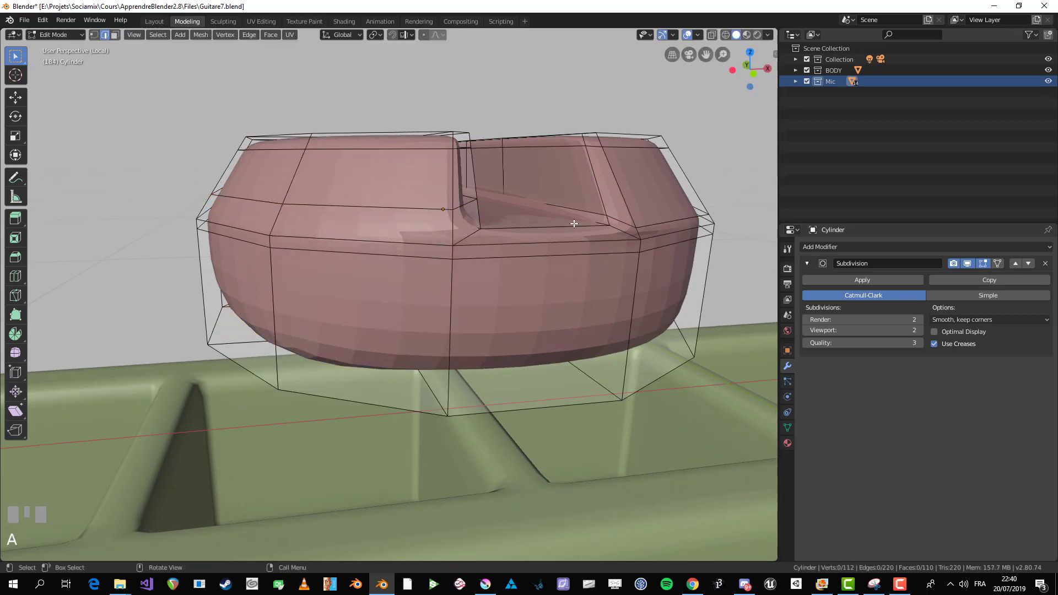
Step: Slide the matching lower edge loop on the other half's sloped rim upward to a similar height
middle_drag(574, 224, 529, 235)
alt+click(538, 226)
key(g)
key(g)
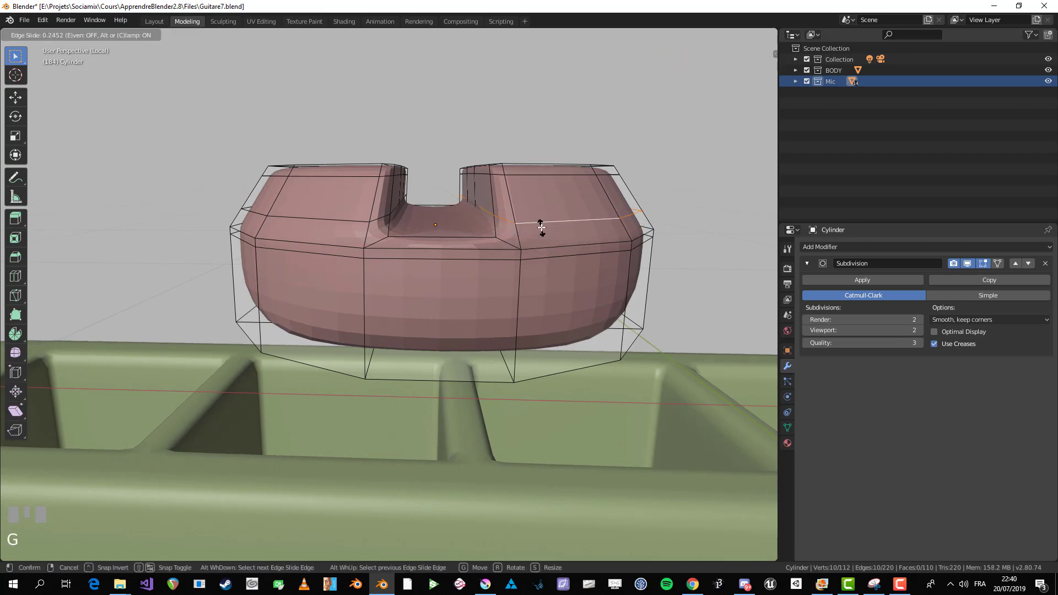
click(542, 223)
key(Tab)
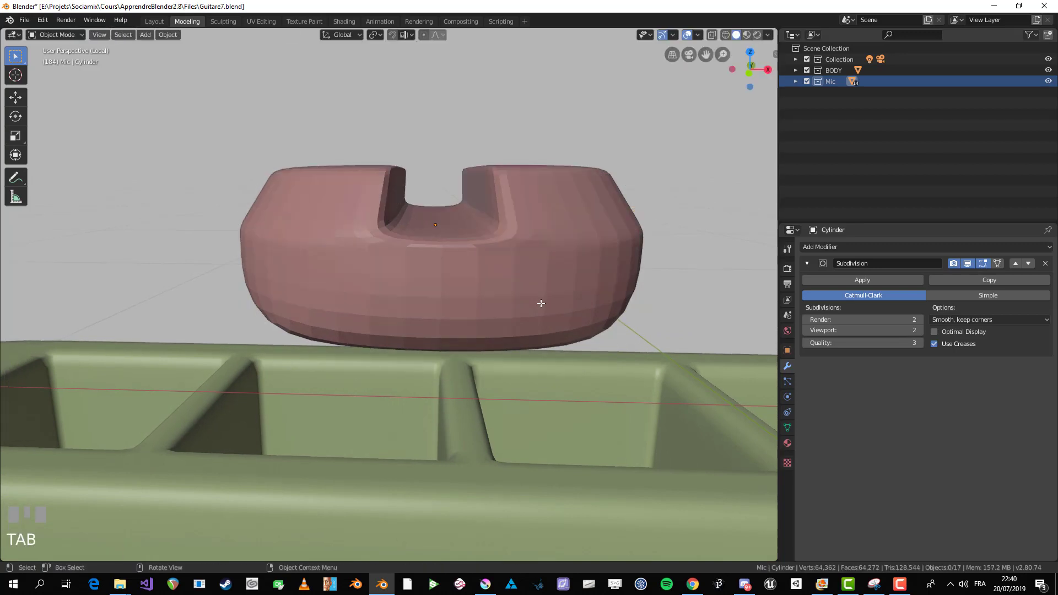
Step: Add a centred edge loop running lengthwise along the slot floor of the screw head
scroll(660, 253, down, 3)
key(Tab)
scroll(432, 278, up, 4)
key(ctrl+r)
click(430, 280)
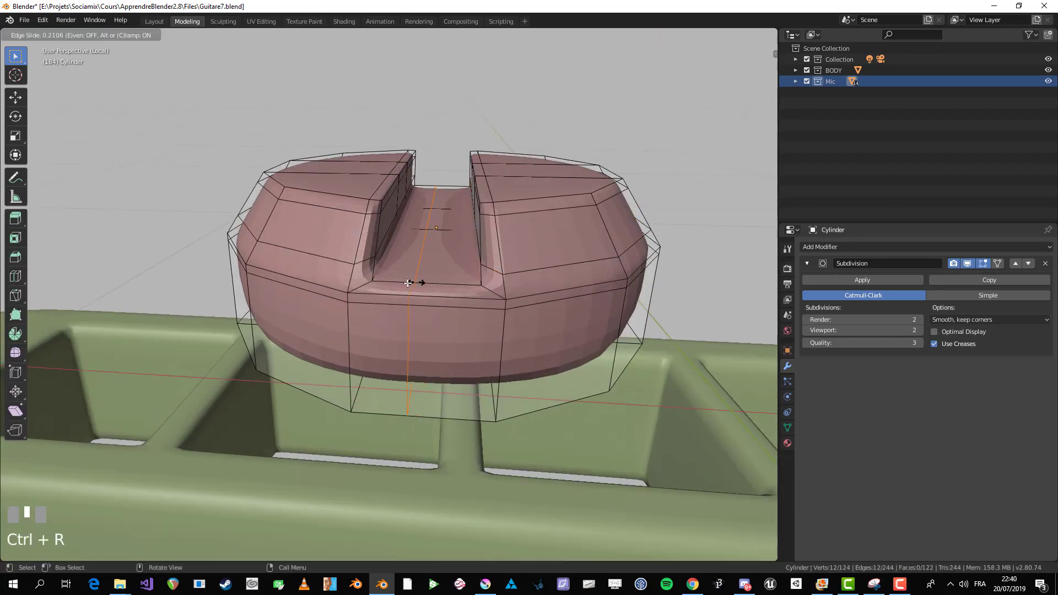
right_click(424, 284)
key(Tab)
Step: Examine the smoothed screw head from several angles to check the slot's shading
scroll(621, 265, down, 4)
middle_drag(621, 264, 500, 411)
scroll(449, 377, down, 2)
scroll(396, 282, up, 4)
right_click(451, 269)
key(Tab)
key(Tab)
key(KP_0)
scroll(425, 267, up, 5)
Step: Select all bottom vertices of the screw head in front view and extrude them slightly downward
key(KP_1)
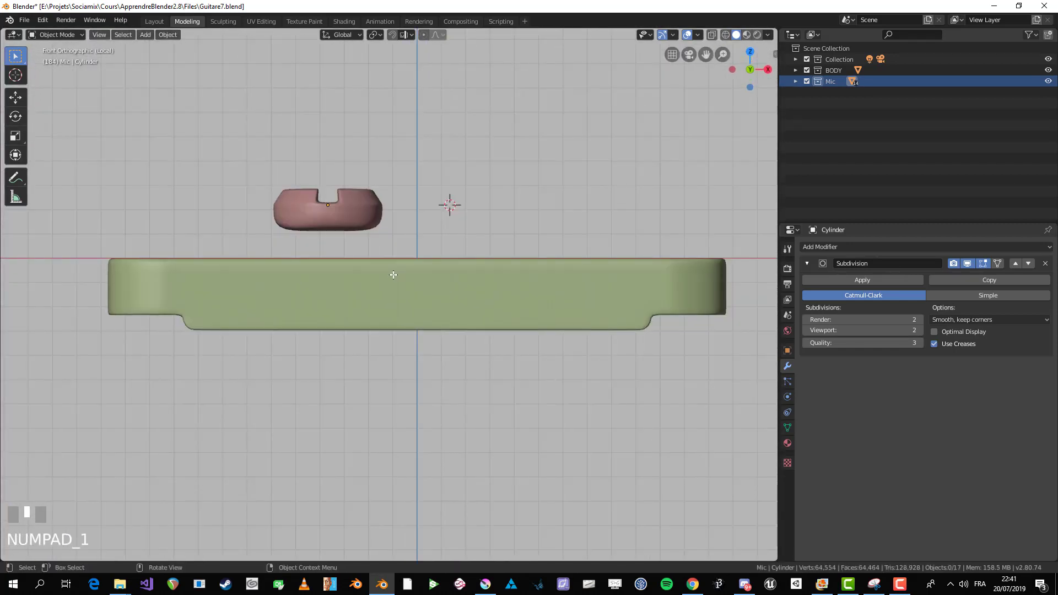
key(Tab)
scroll(394, 281, up, 3)
shift+middle_drag(378, 218, 472, 272)
key(1)
key(alt+z)
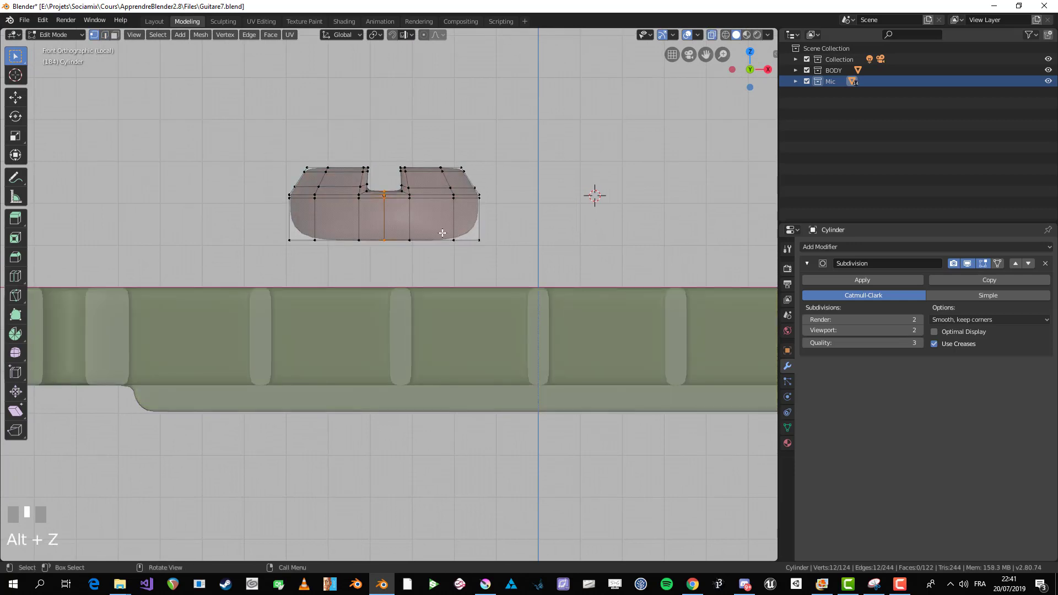
shift+middle_drag(441, 232, 457, 250)
scroll(452, 245, up, 1)
key(b)
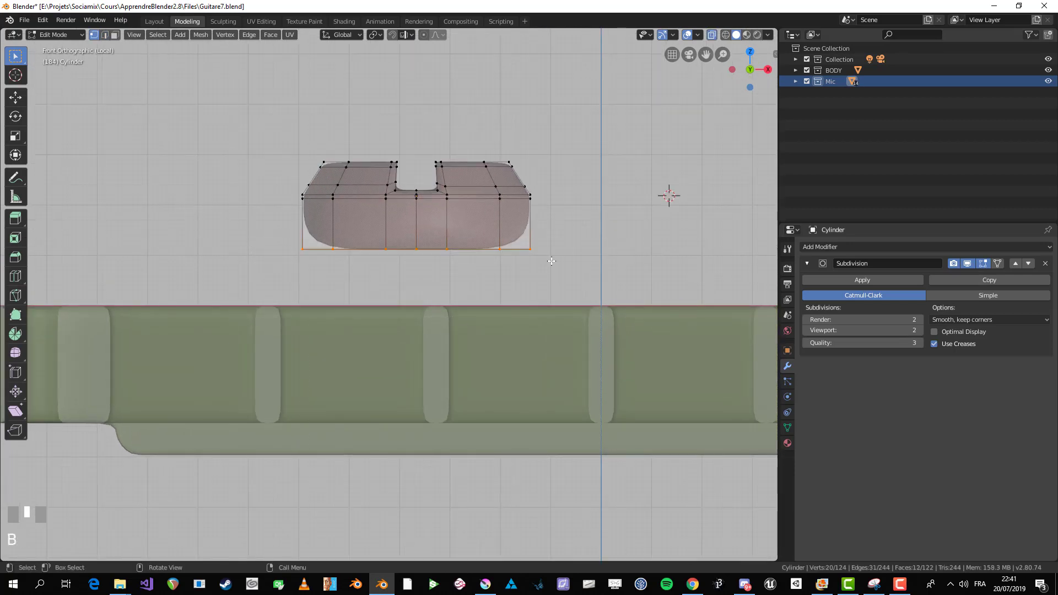
key(e)
click(551, 264)
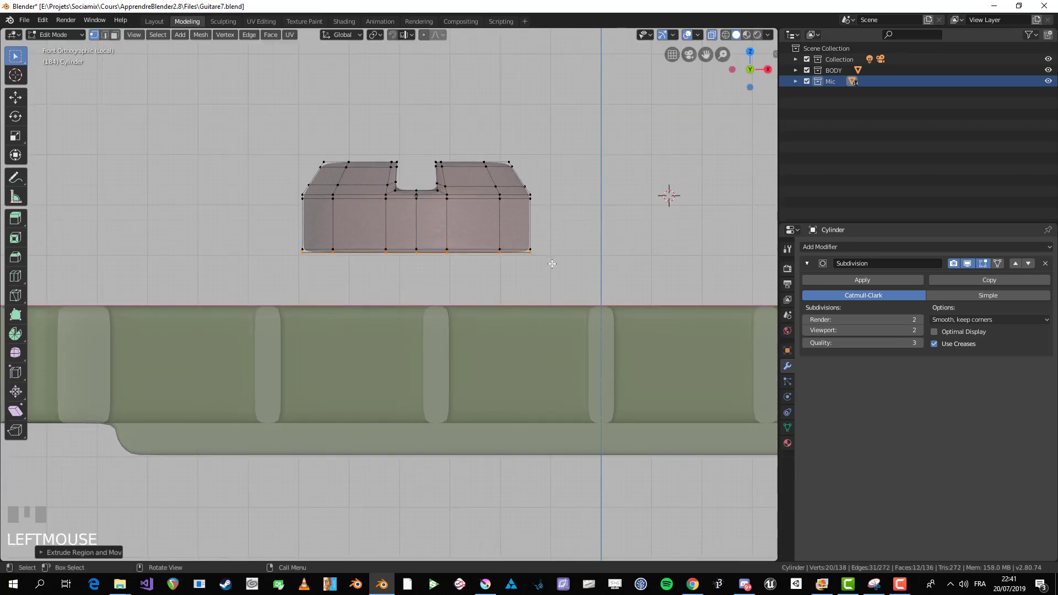
Step: Extrude the bottom face again in place and scale it inward to form a smaller central disc
key(e)
click(586, 270)
key(s)
click(500, 265)
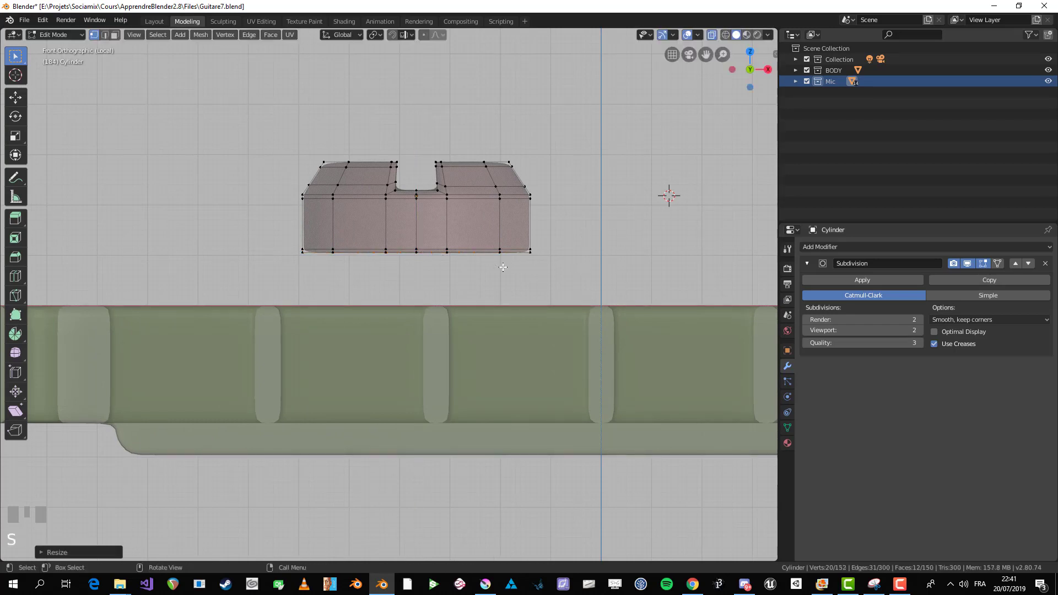
mouse_move(500, 265)
middle_down()
mouse_move(488, 305)
mouse_move(475, 300)
middle_up()
key(z)
right_click(475, 298)
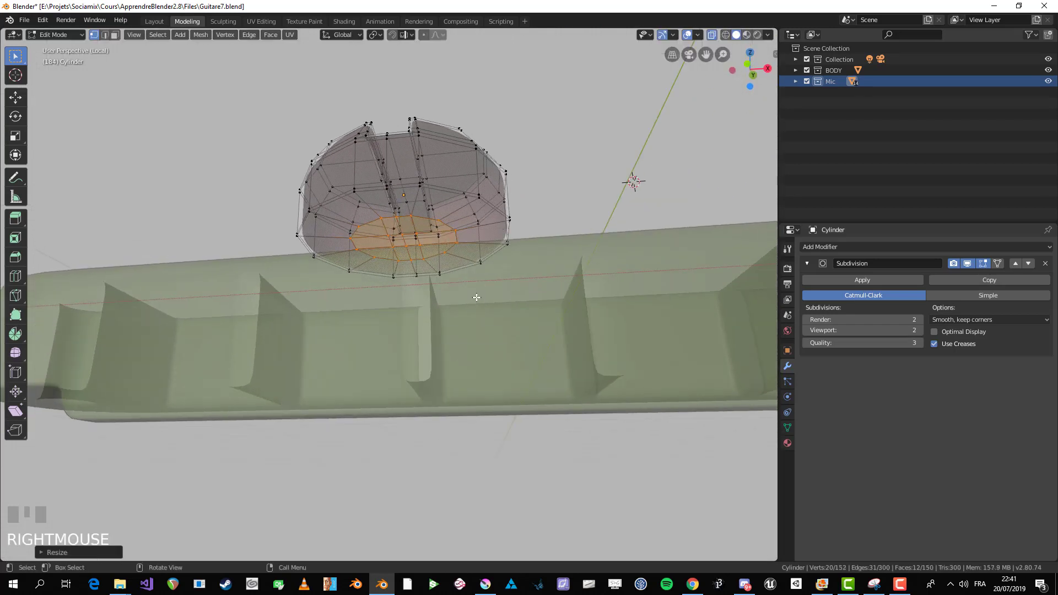
Step: Scale down the whole screw head and rotate it a quarter turn in side view so its slot faces away from the frame
key(Tab)
scroll(479, 284, down, 2)
key(alt+z)
scroll(479, 285, down, 2)
click(431, 231)
key(KP_3)
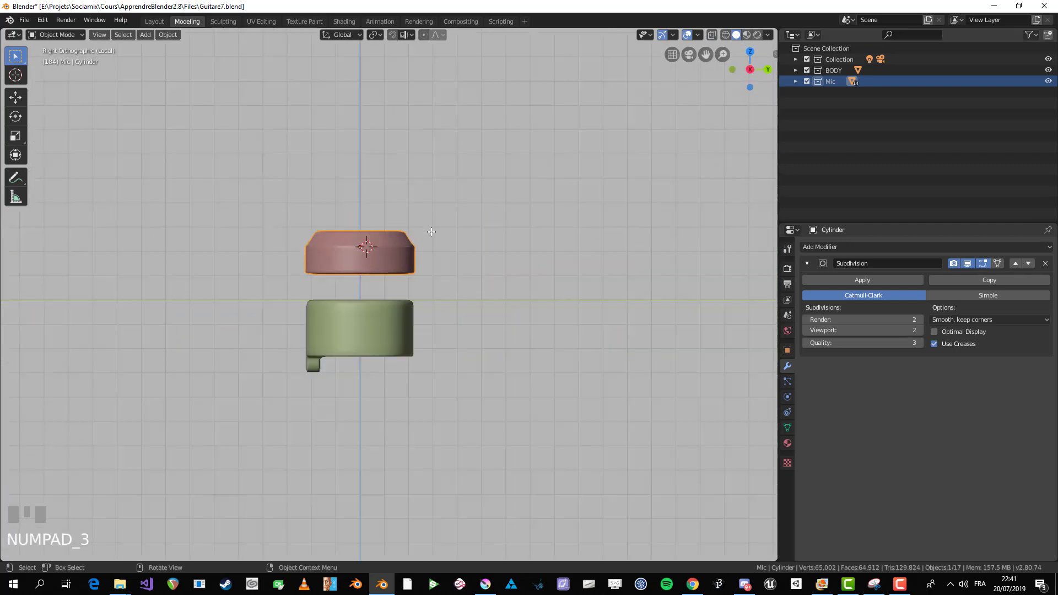
scroll(447, 339, up, 2)
key(s)
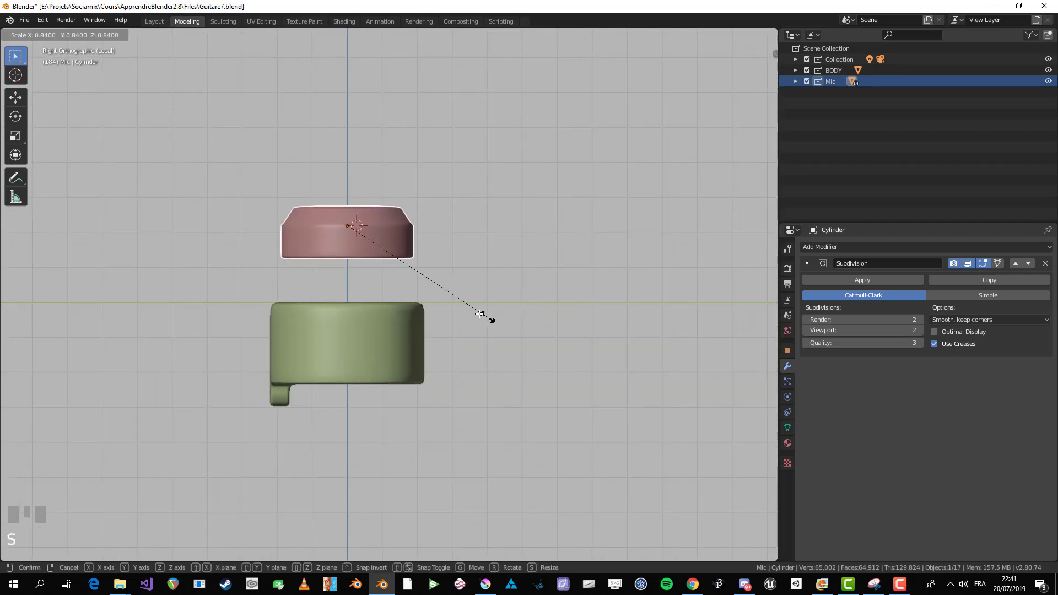
click(449, 298)
key(r)
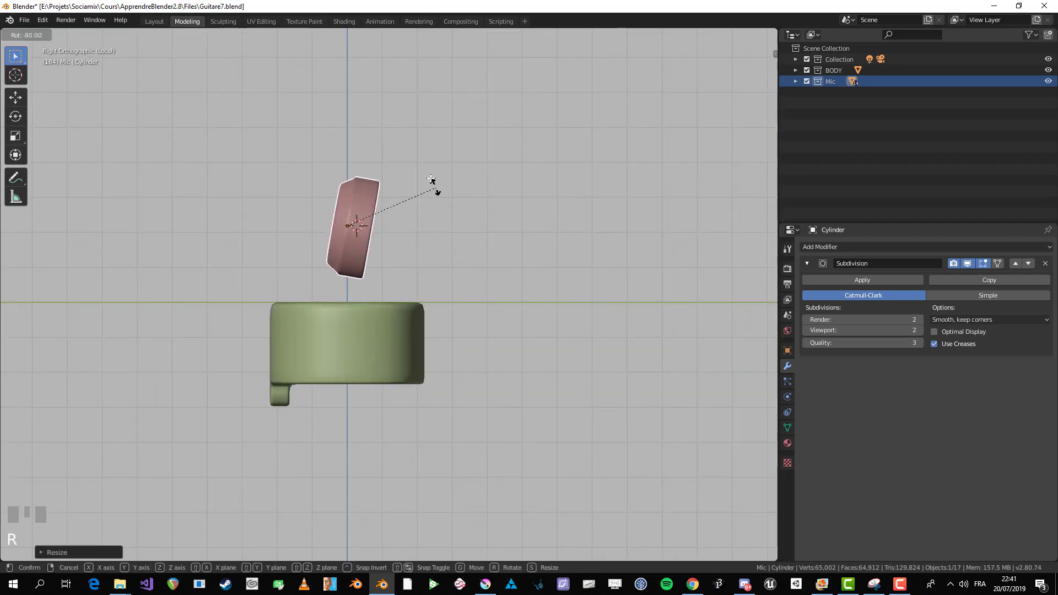
click(426, 169)
Step: Move the screw head next to the frame's side wall, shrink it further, and raise it level with the wall
scroll(411, 229, up, 2)
shift+middle_drag(411, 229, 529, 229)
key(g)
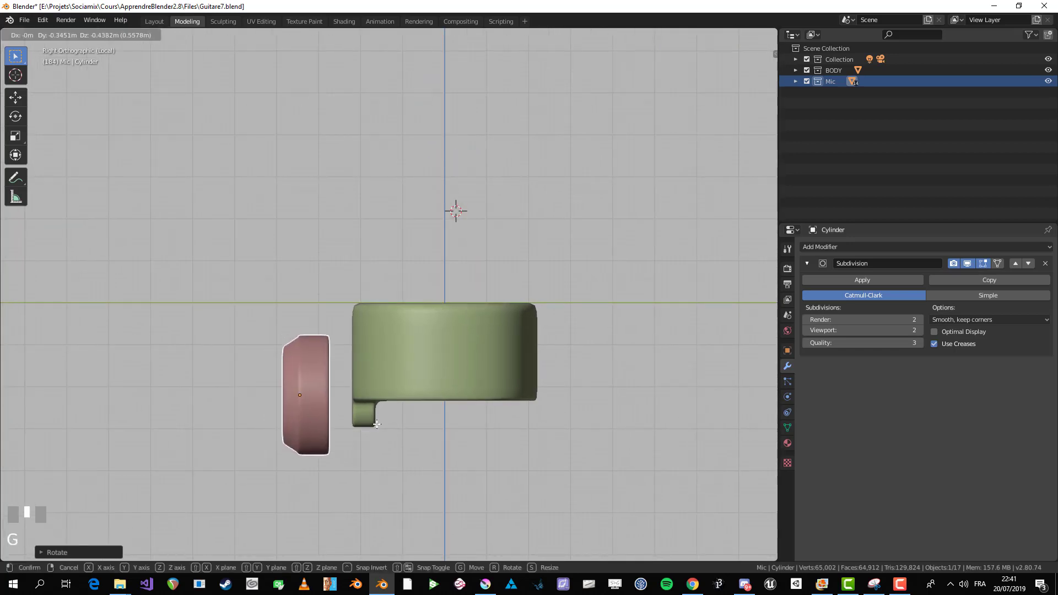
key(s)
click(449, 407)
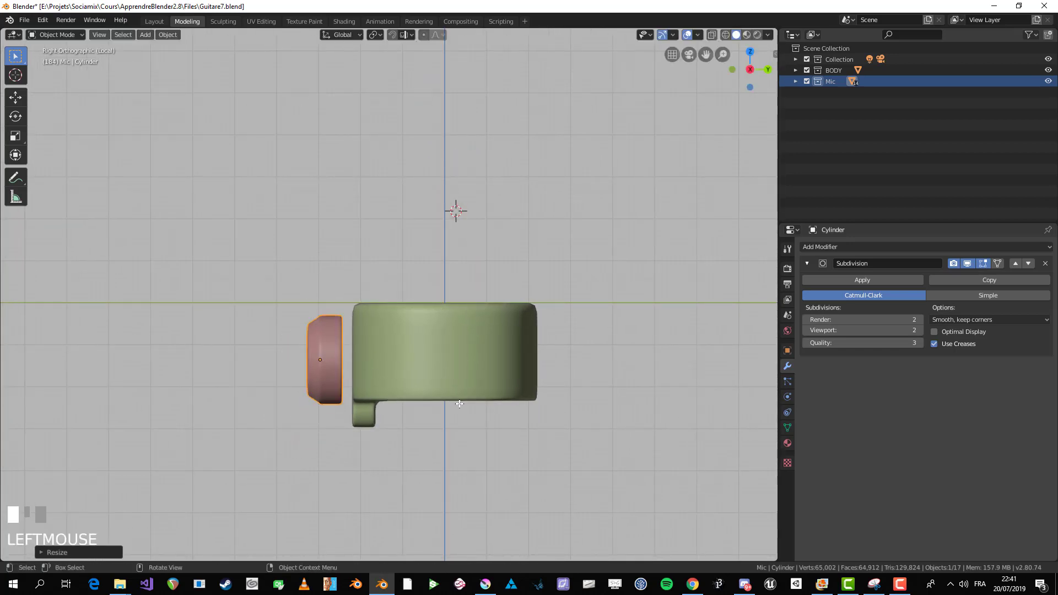
key(g)
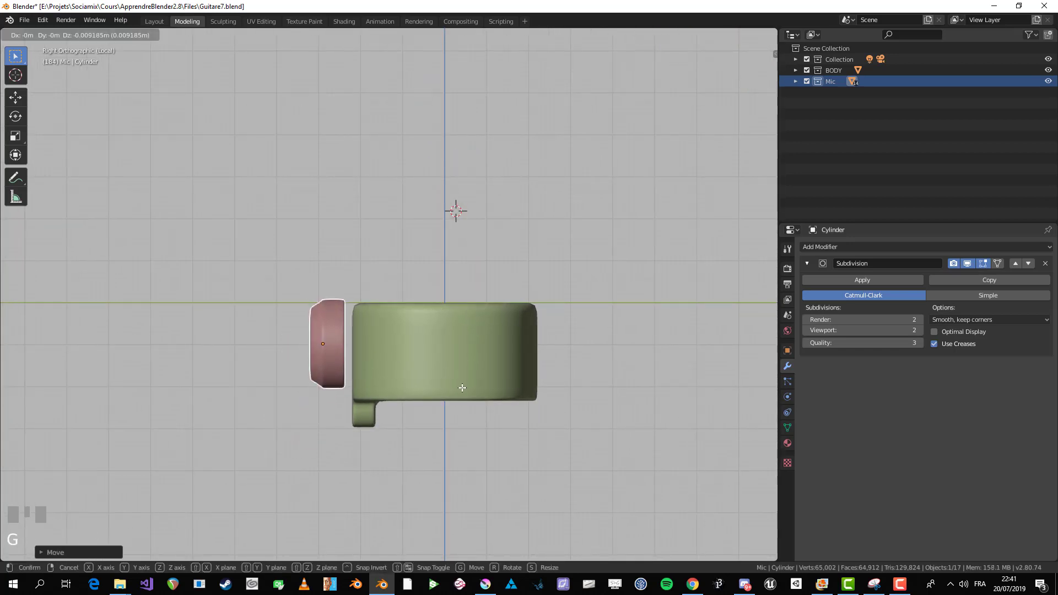
click(462, 384)
Step: Move the screw head about 0.47 m along the frame in top view, in line with the end window
key(KP_7)
shift+middle_drag(477, 347, 695, 336)
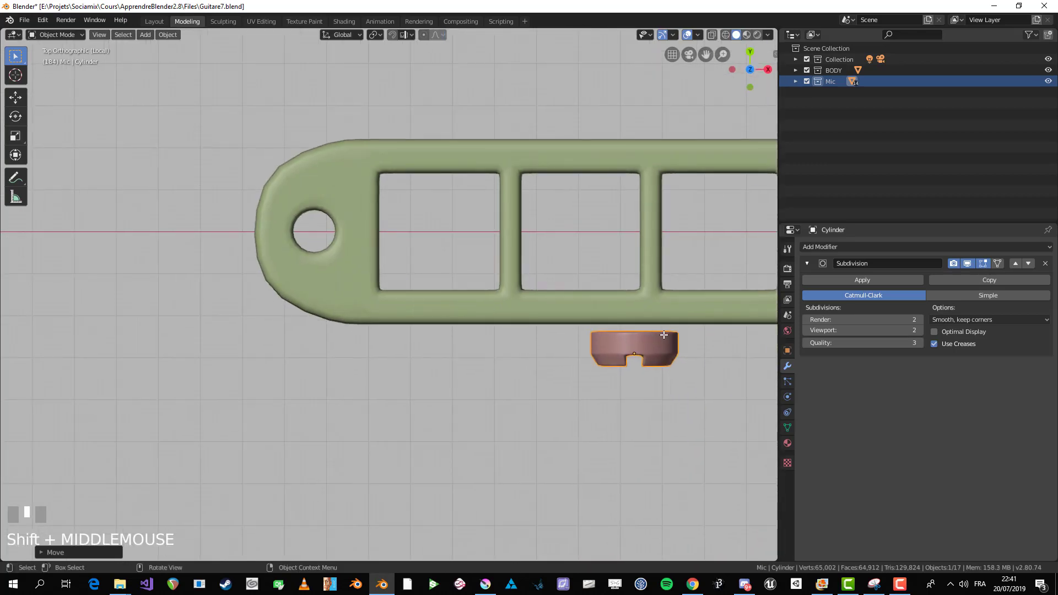
scroll(667, 336, down, 5)
scroll(626, 372, up, 1)
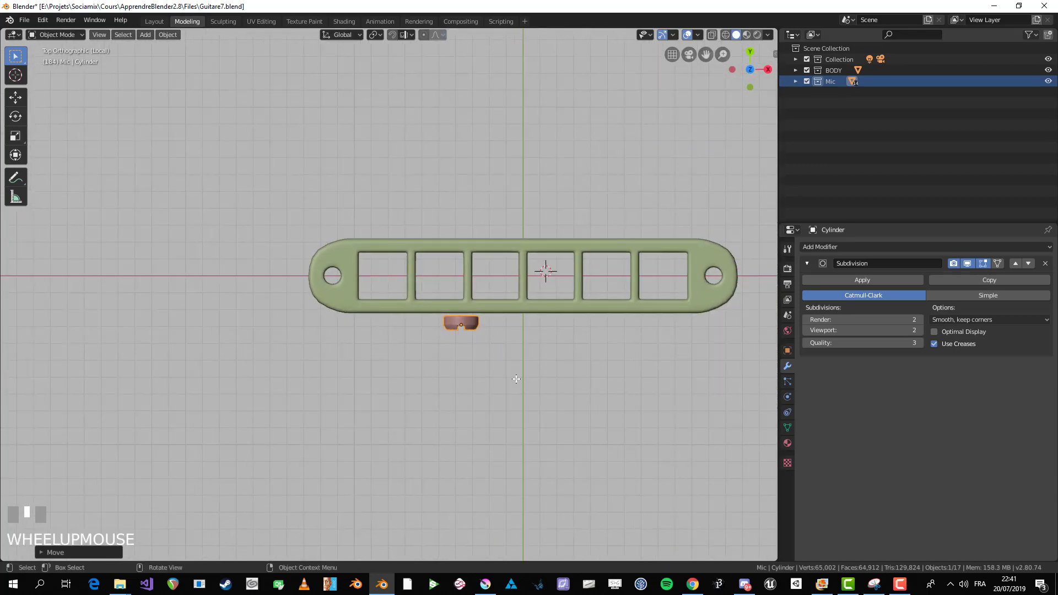
middle_drag(516, 378, 487, 286)
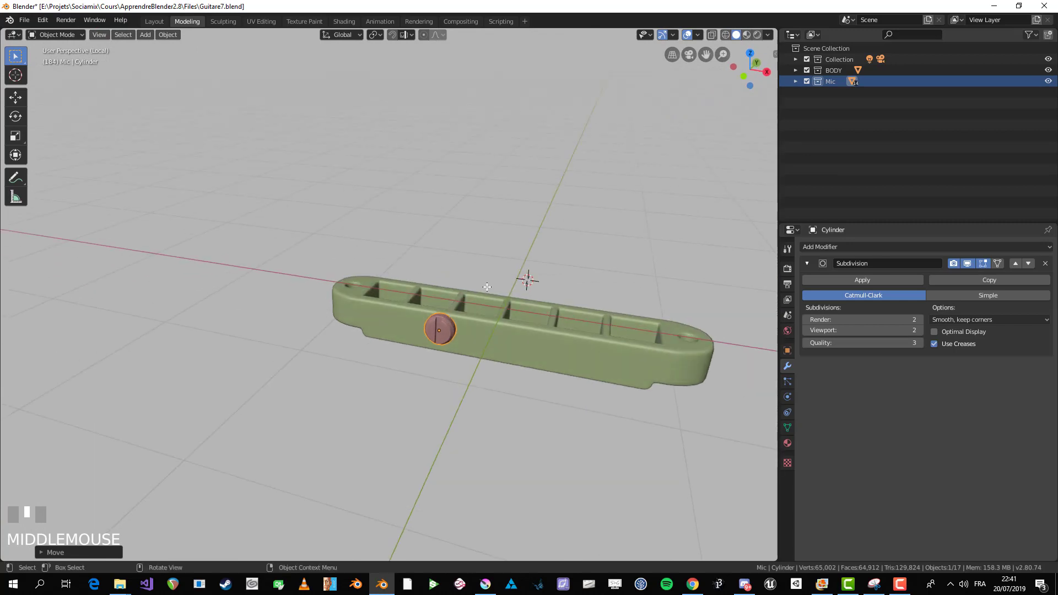
key(KP_7)
scroll(513, 331, up, 5)
key(g)
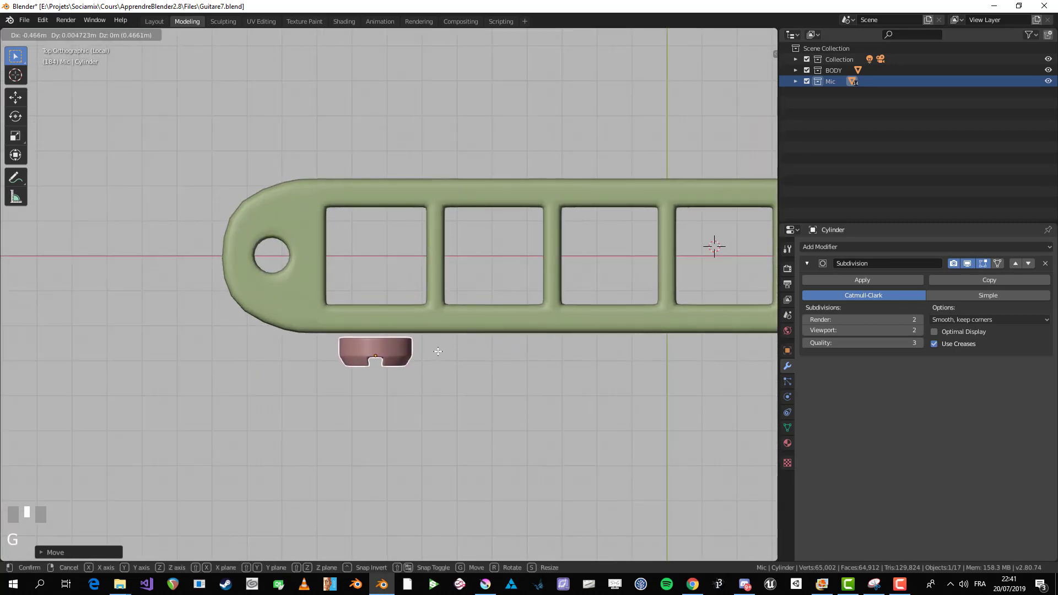
click(438, 351)
Step: Extrude the head's inner disc slightly, again about 0.1 m through the frame wall, and once more by a short amount
key(Tab)
scroll(444, 364, up, 3)
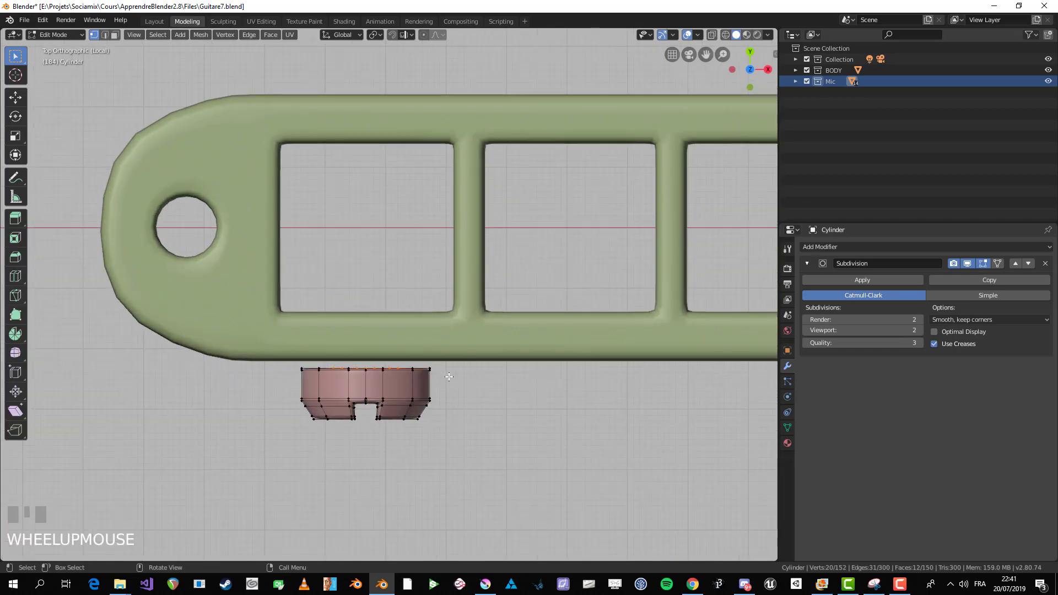
key(e)
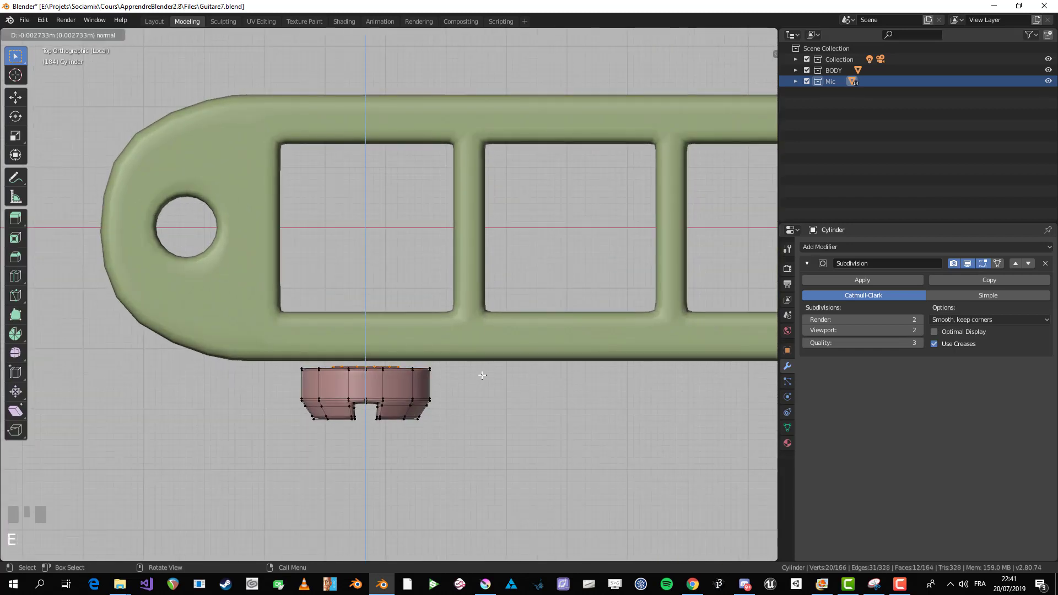
click(481, 371)
key(e)
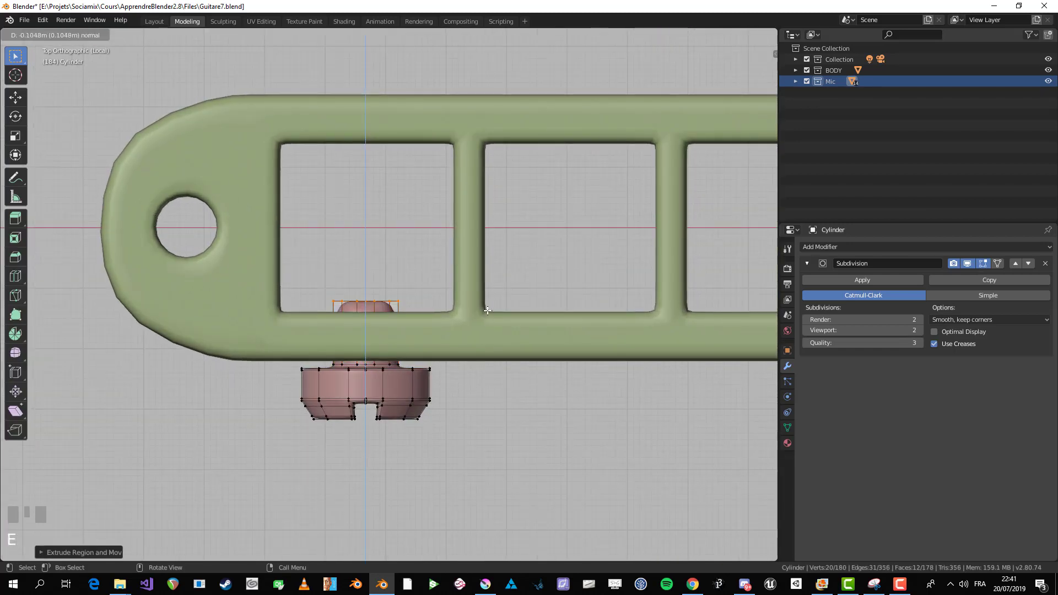
click(488, 319)
key(e)
click(486, 315)
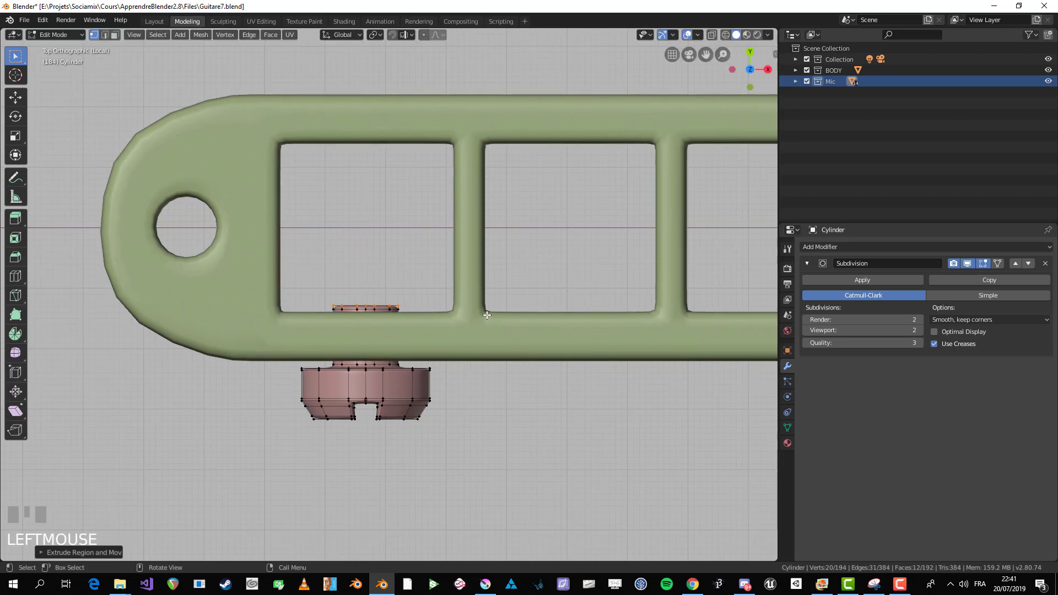
Step: Scale down the collar's end face and extrude it about 0.36 m across the window through the opposite wall
key(s)
click(446, 317)
key(e)
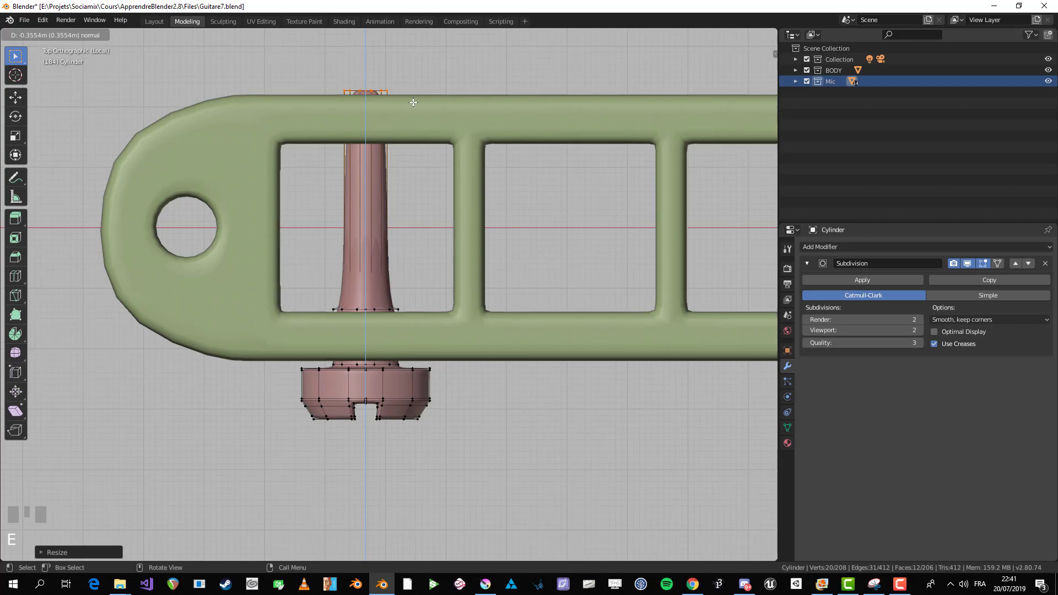
click(415, 102)
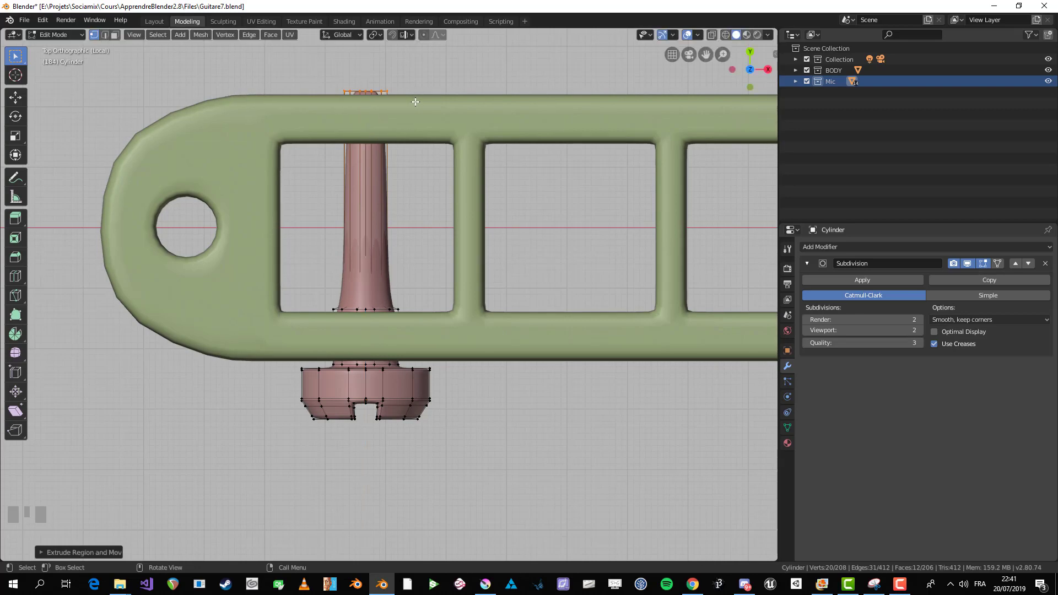
scroll(615, 255, down, 4)
key(Tab)
key(Tab)
Step: Add a supporting edge loop on the shaft, slid close to its tip outside the frame wall
middle_drag(614, 255, 551, 187)
scroll(551, 188, up, 3)
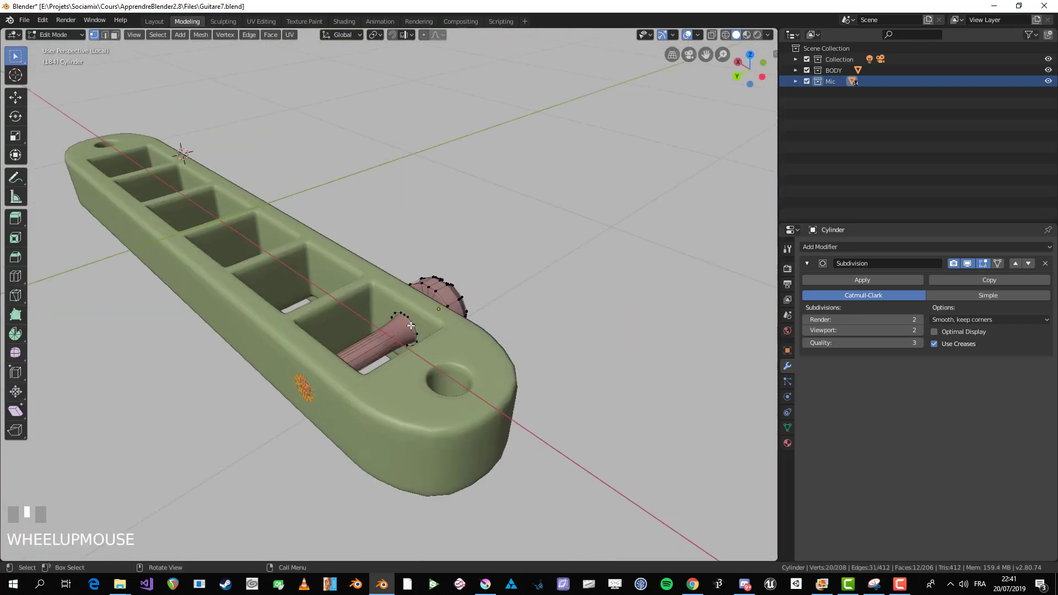
key(Tab)
shift+middle_drag(404, 385, 449, 349)
key(Tab)
scroll(448, 349, up, 4)
middle_drag(353, 396, 482, 241)
key(alt+a)
key(Tab)
key(Tab)
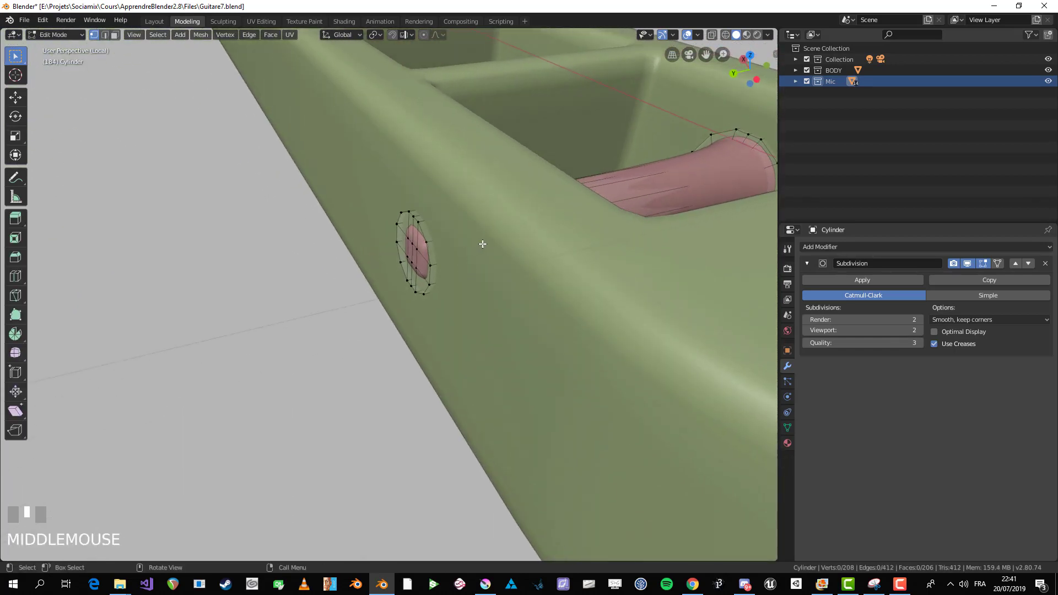
key(ctrl+r)
click(465, 246)
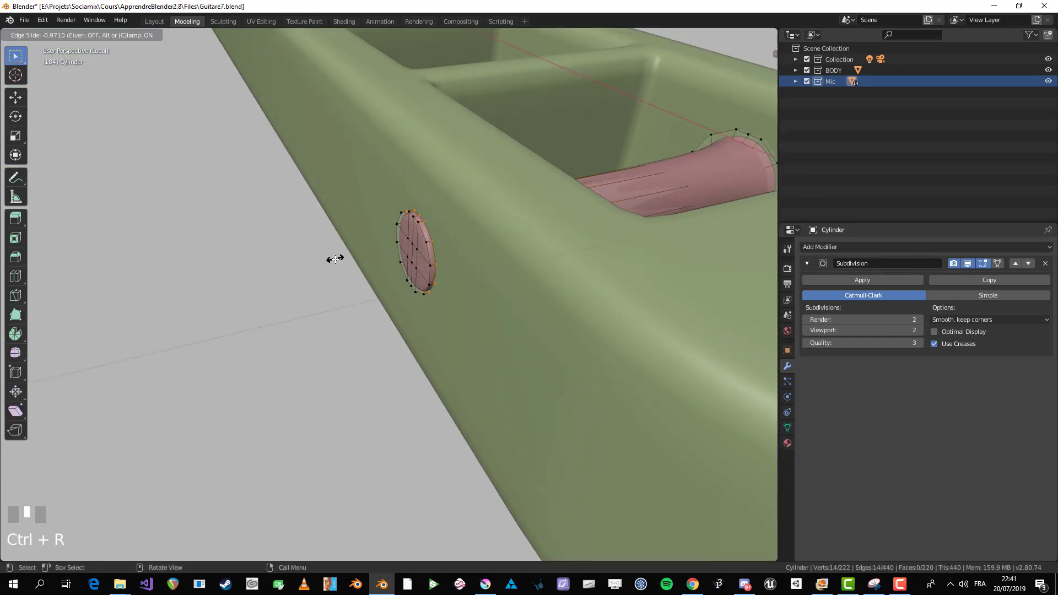
click(336, 259)
key(Tab)
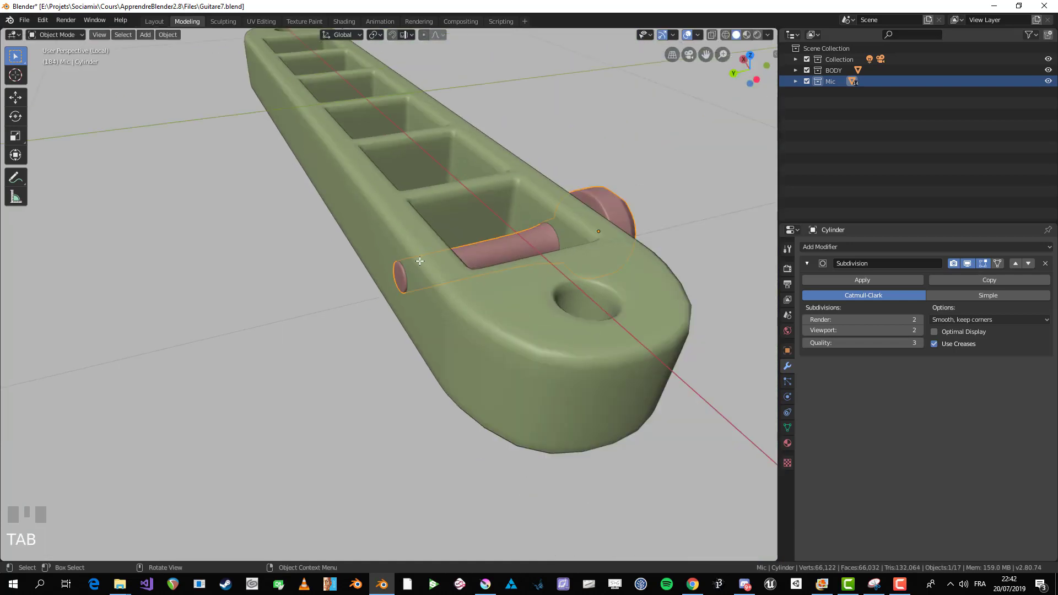
Step: Add an edge loop on the thin shaft with X-ray on, slid close to the collar
middle_drag(425, 259, 415, 307)
key(Tab)
scroll(463, 294, up, 3)
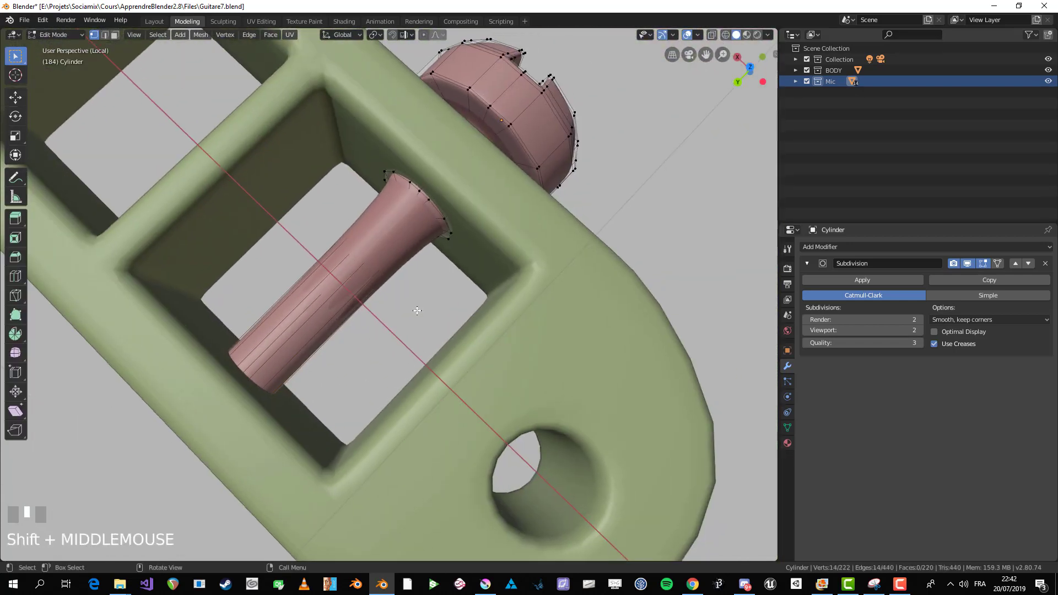
key(alt+z)
key(ctrl+r)
click(444, 218)
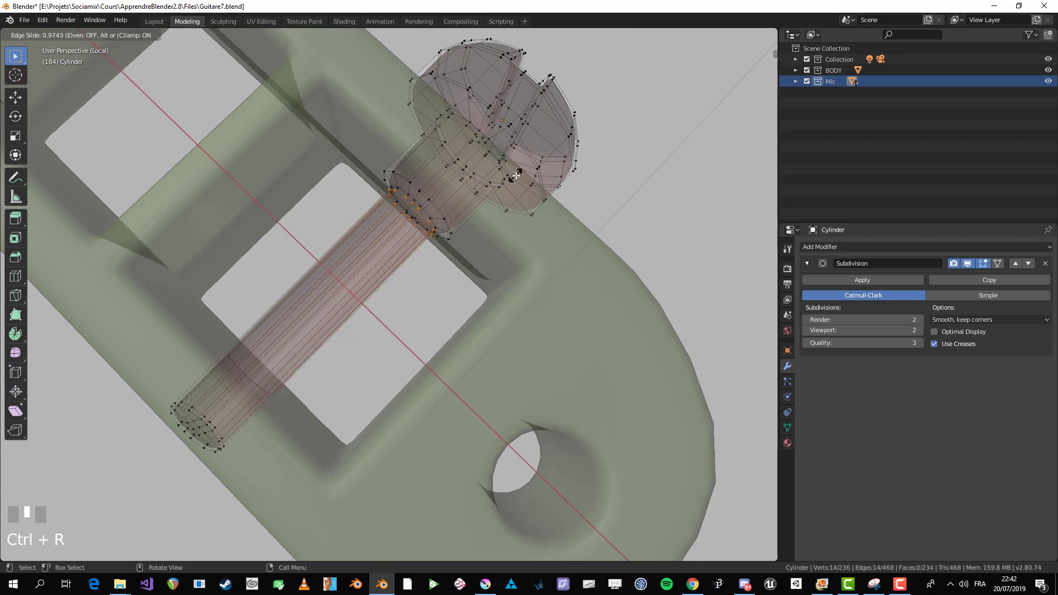
click(516, 175)
Step: Add an edge loop around the thick collar, slid close to its rim inside the window
shift+middle_drag(515, 175, 496, 226)
scroll(432, 272, up, 3)
middle_drag(432, 272, 329, 164)
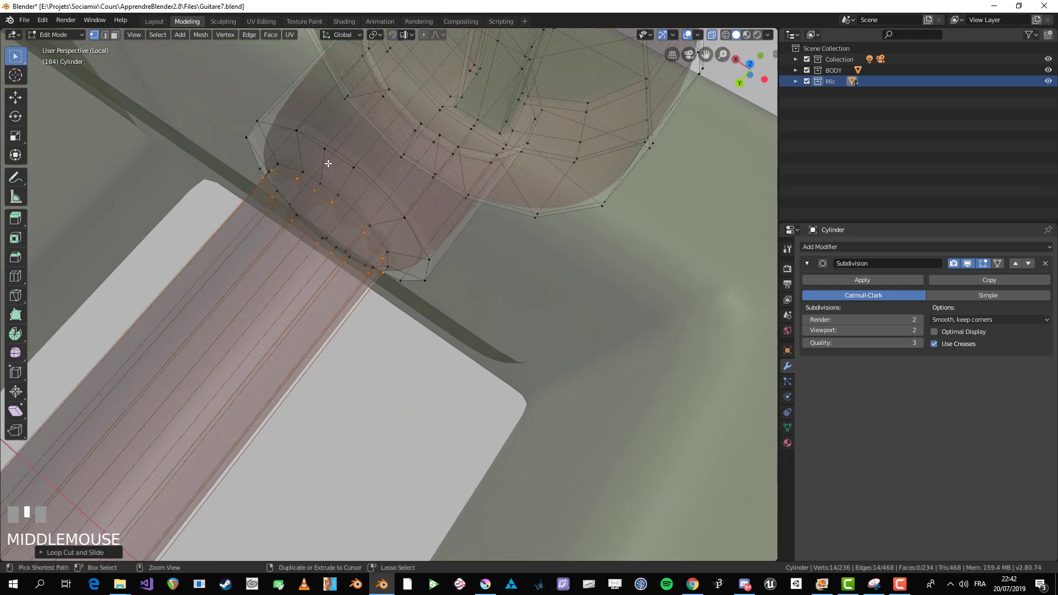
key(ctrl+r)
click(326, 166)
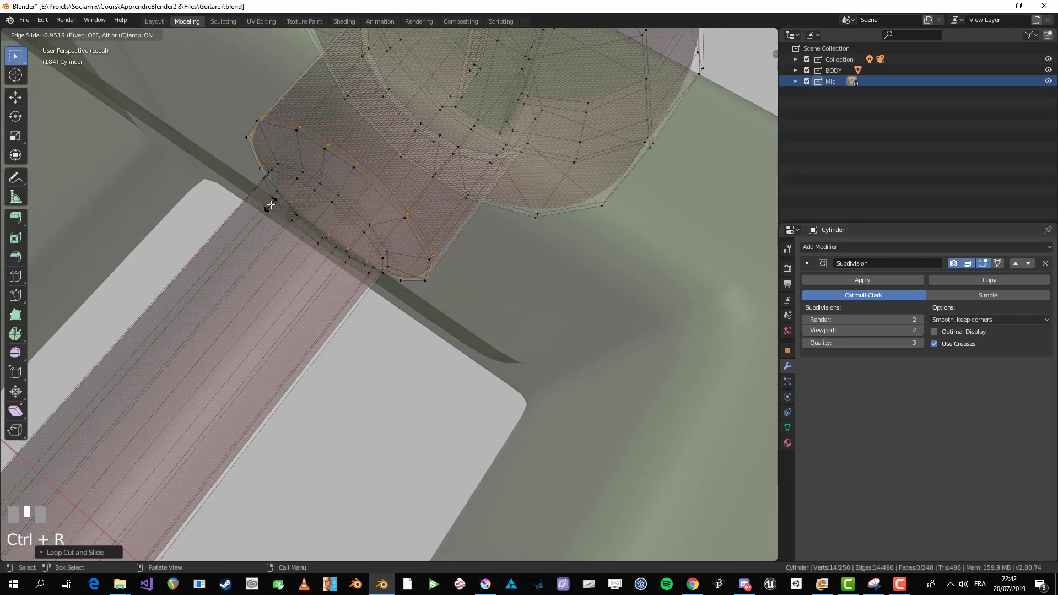
click(270, 205)
Step: Add two edge loops on the collar's end, one near the shaft and one near the outer rim
key(ctrl+r)
click(302, 162)
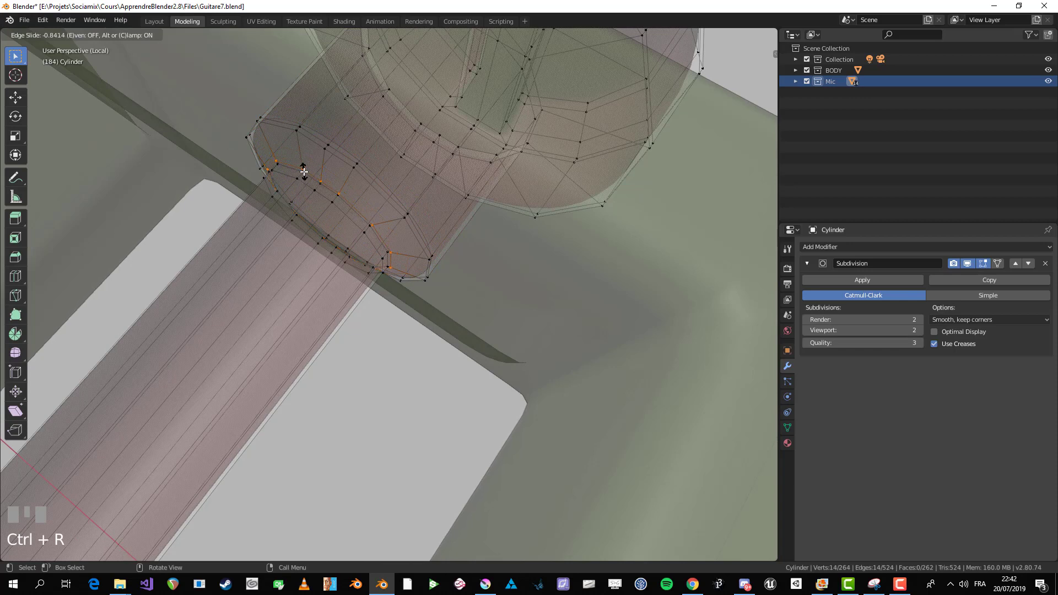
click(303, 168)
key(ctrl+r)
click(302, 166)
click(304, 135)
key(Tab)
key(alt+z)
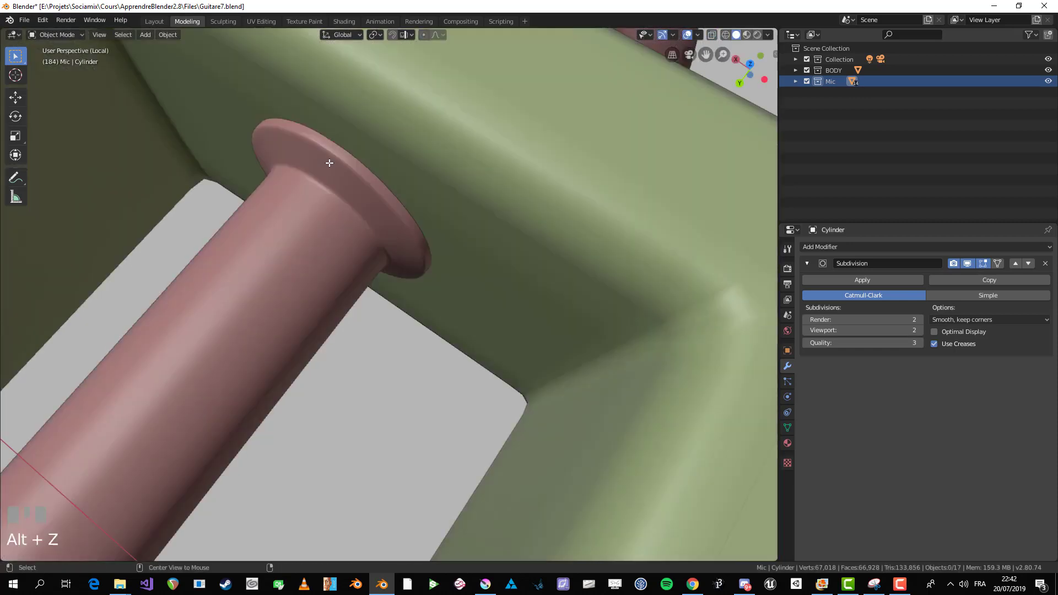
Step: In top view, move the thin shaft and the collar's inner end about 0.01 m along Y, away from the screw head
scroll(329, 163, down, 5)
key(alt+a)
middle_drag(419, 232, 459, 274)
click(459, 274)
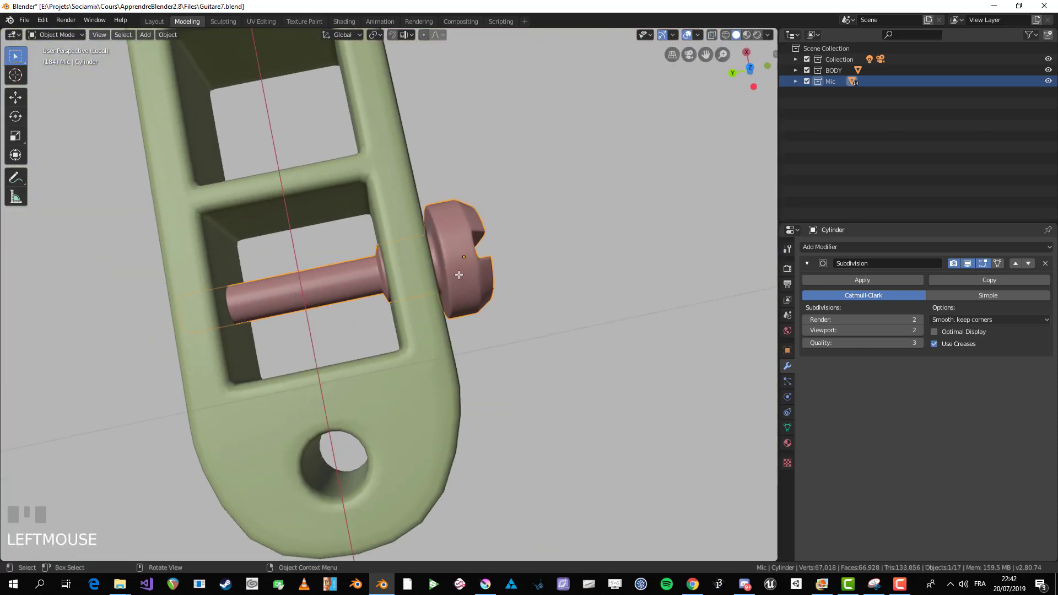
key(KP_7)
key(Tab)
scroll(463, 278, up, 3)
scroll(471, 289, up, 3)
key(alt+z)
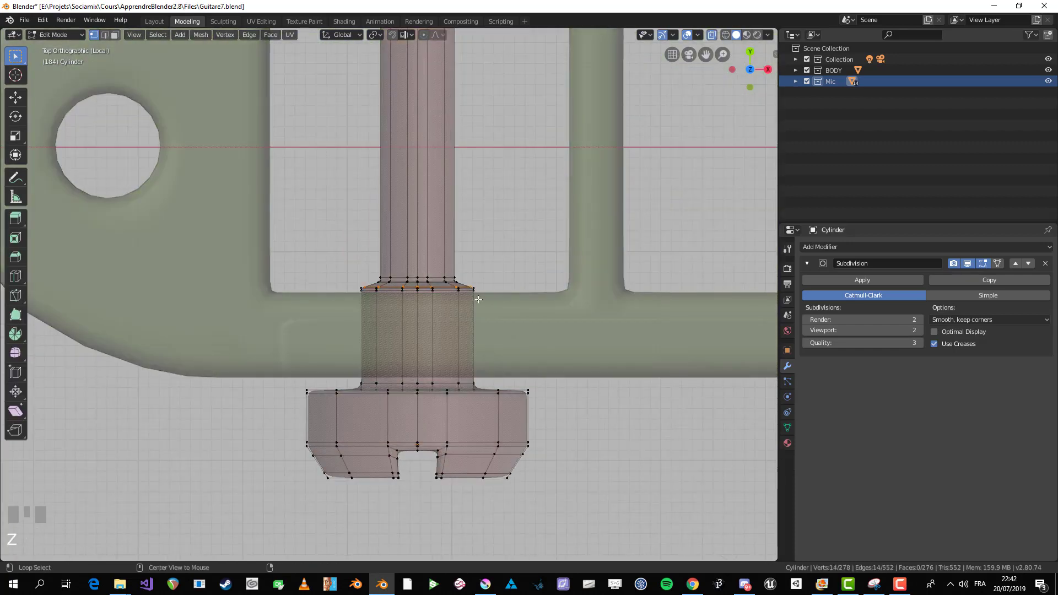
key(b)
drag(478, 299, 267, 237)
key(g)
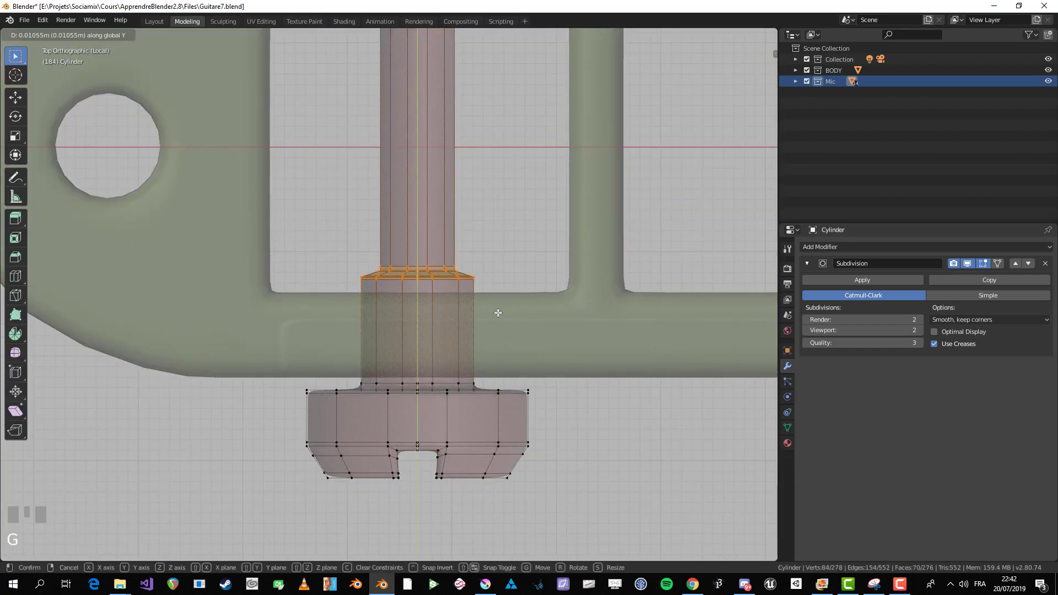
click(498, 310)
key(Tab)
key(alt+z)
scroll(490, 309, down, 5)
mouse_move(463, 332)
middle_down()
mouse_move(437, 361)
mouse_move(448, 321)
middle_up()
Step: Add 12 evenly spaced edge loops along the screw's thin shaft with X-ray on
click(423, 299)
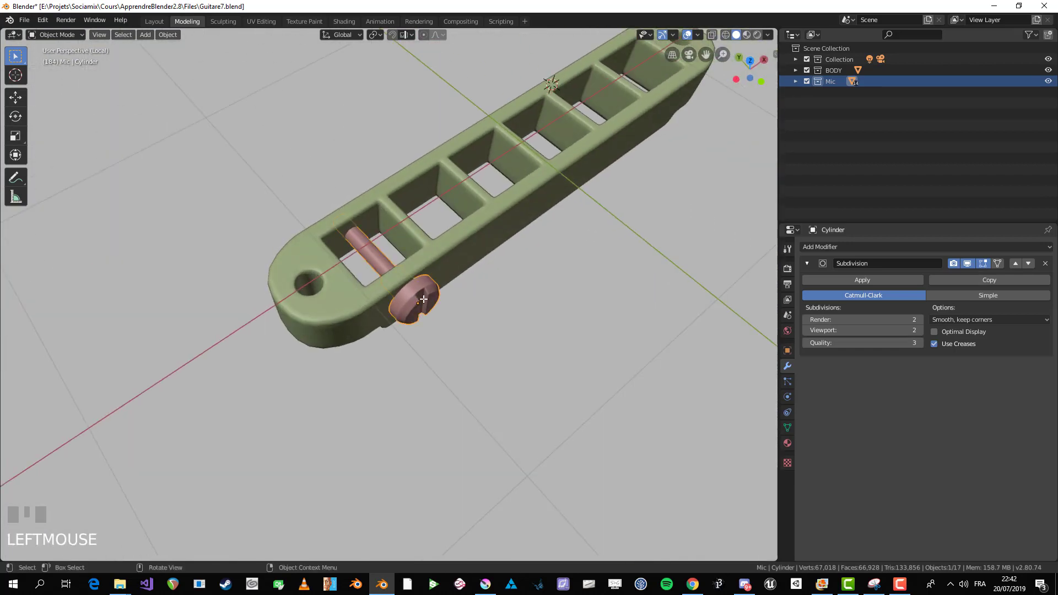
key(KP_7)
key(Tab)
key(alt+z)
scroll(421, 295, up, 4)
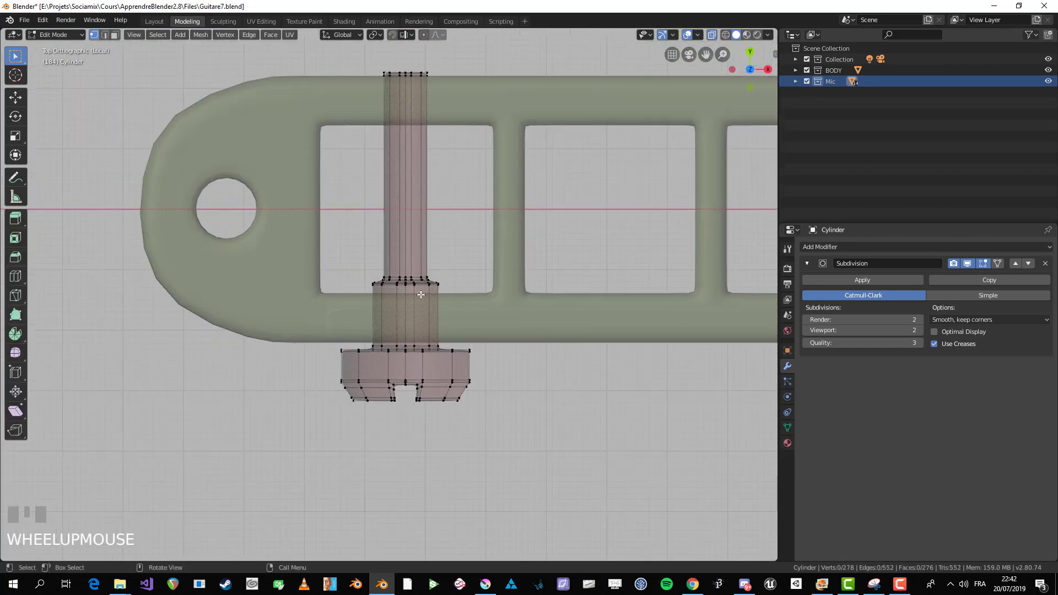
scroll(421, 295, up, 1)
shift+middle_drag(401, 218, 383, 327)
key(ctrl+r)
scroll(405, 315, up, 7)
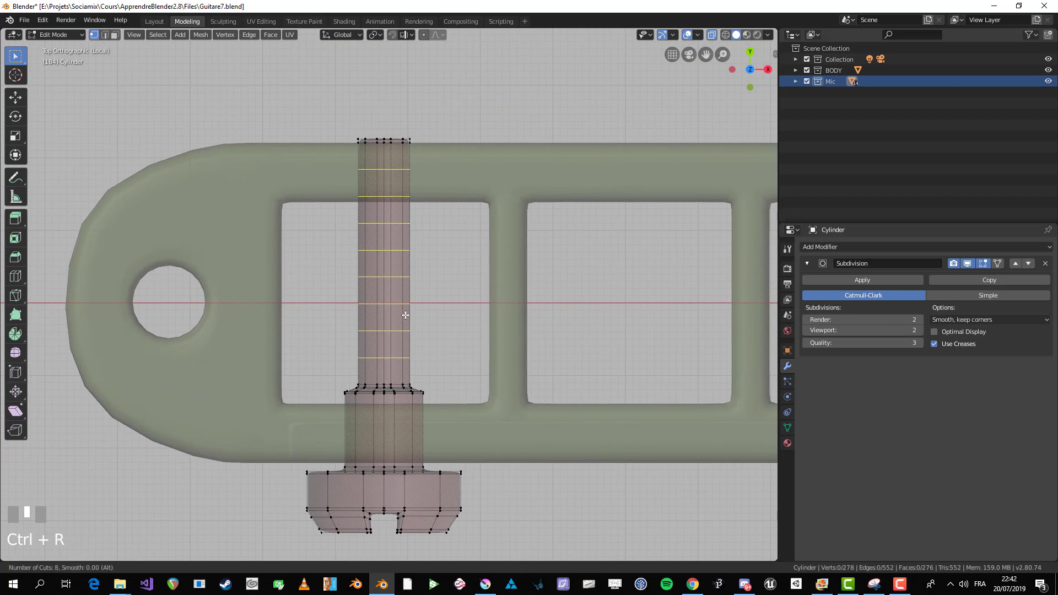
scroll(405, 315, up, 4)
click(405, 315)
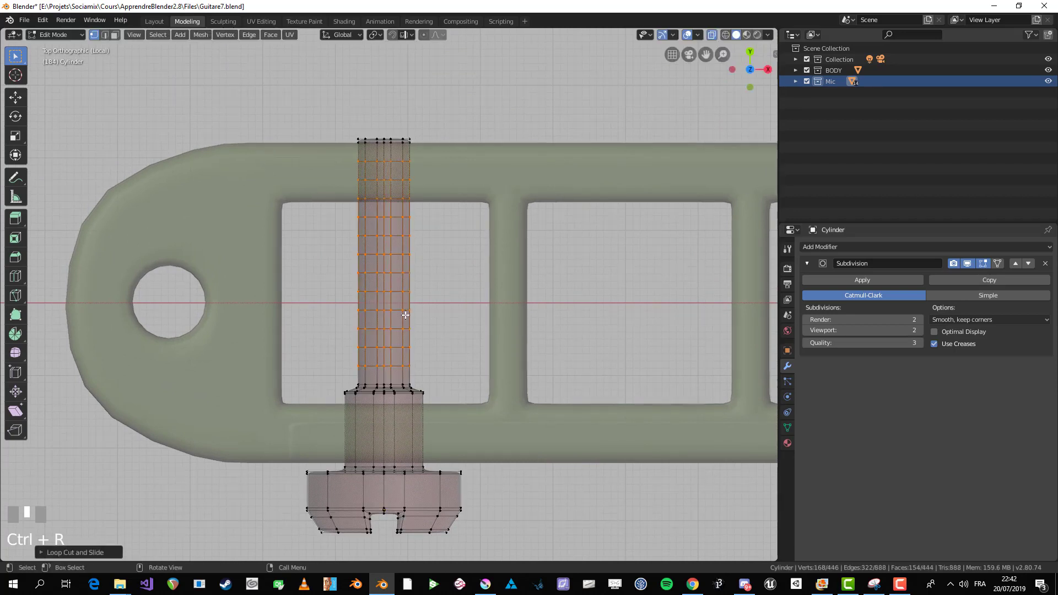
Step: Select five alternate face rings on the shaft inside the window, starting beside the collar, and inset them by about 0.01
key(alt+a)
key(3)
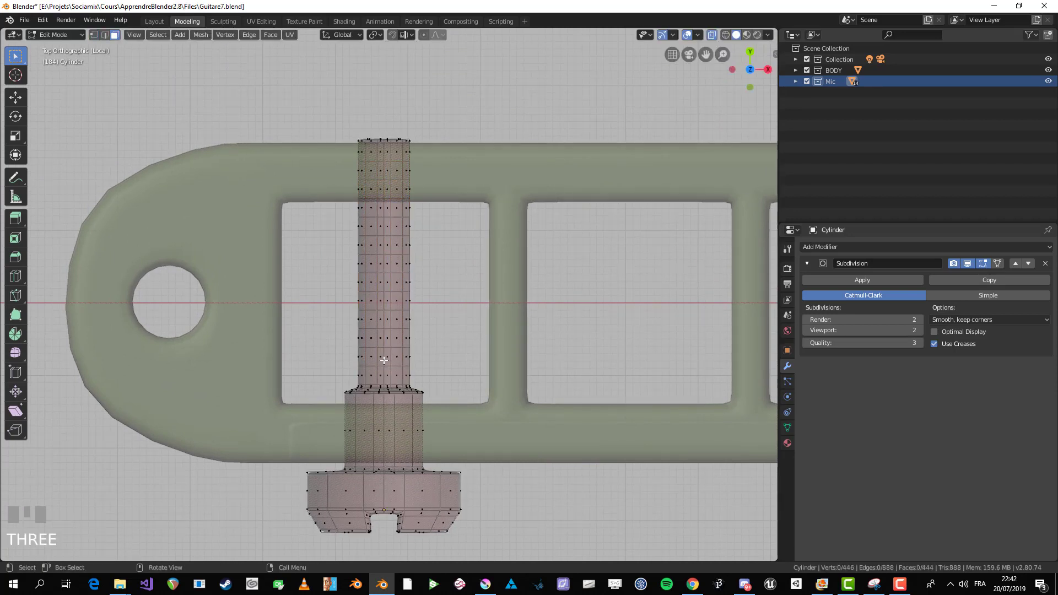
alt+shift+click(382, 377)
alt+shift+click(382, 355)
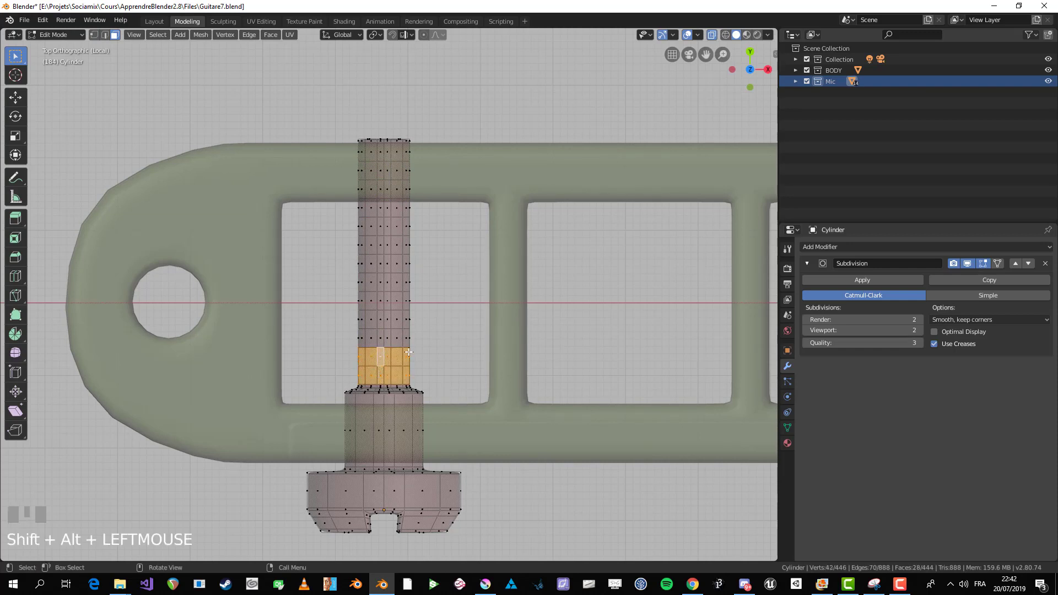
key(ctrl+z)
alt+shift+click(381, 338)
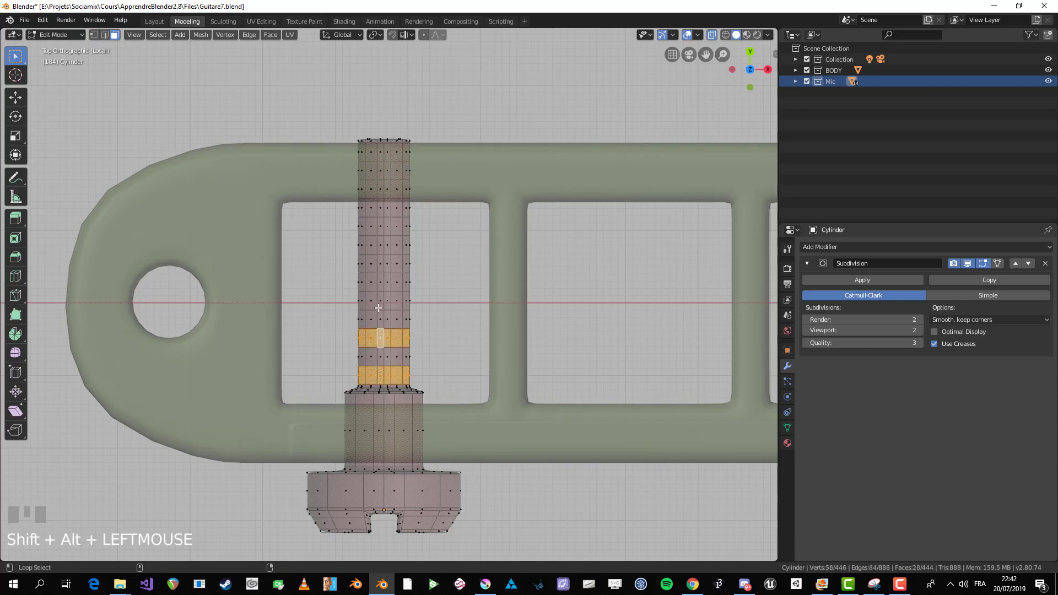
alt+shift+click(378, 301)
alt+shift+click(378, 263)
alt+shift+click(378, 225)
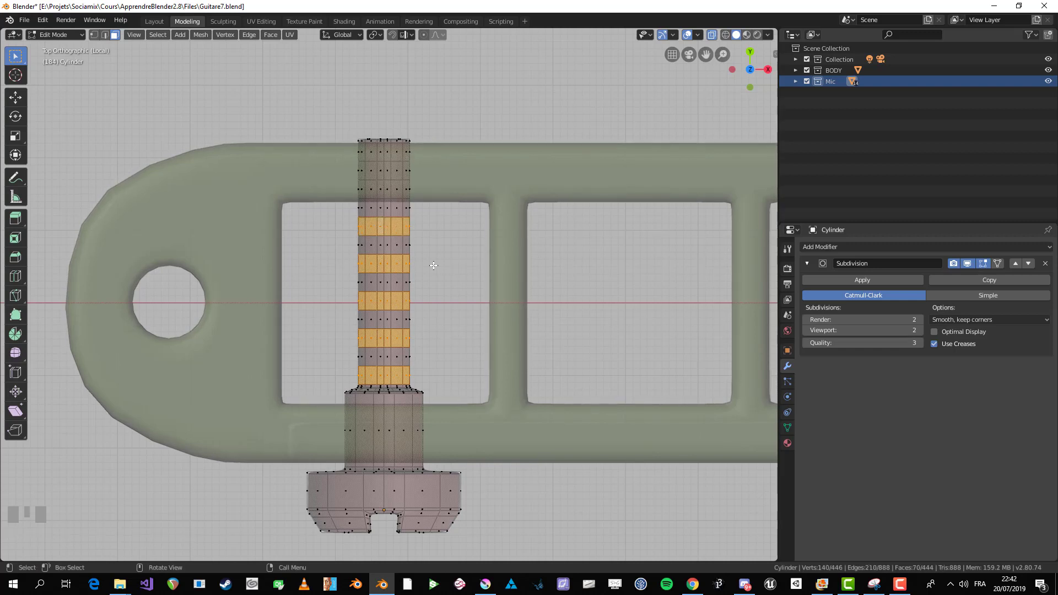
scroll(483, 280, up, 1)
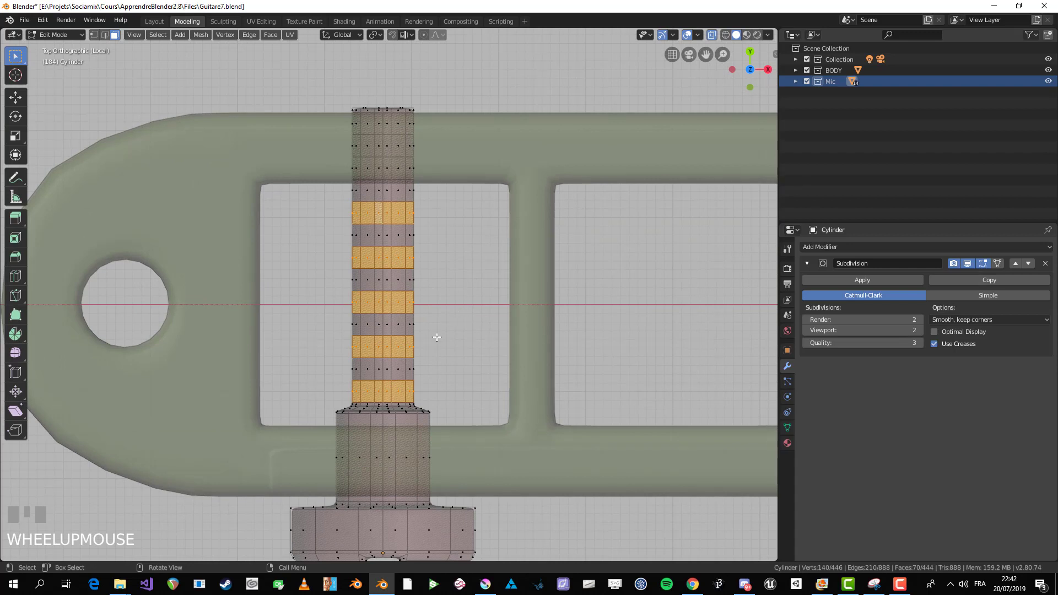
key(i)
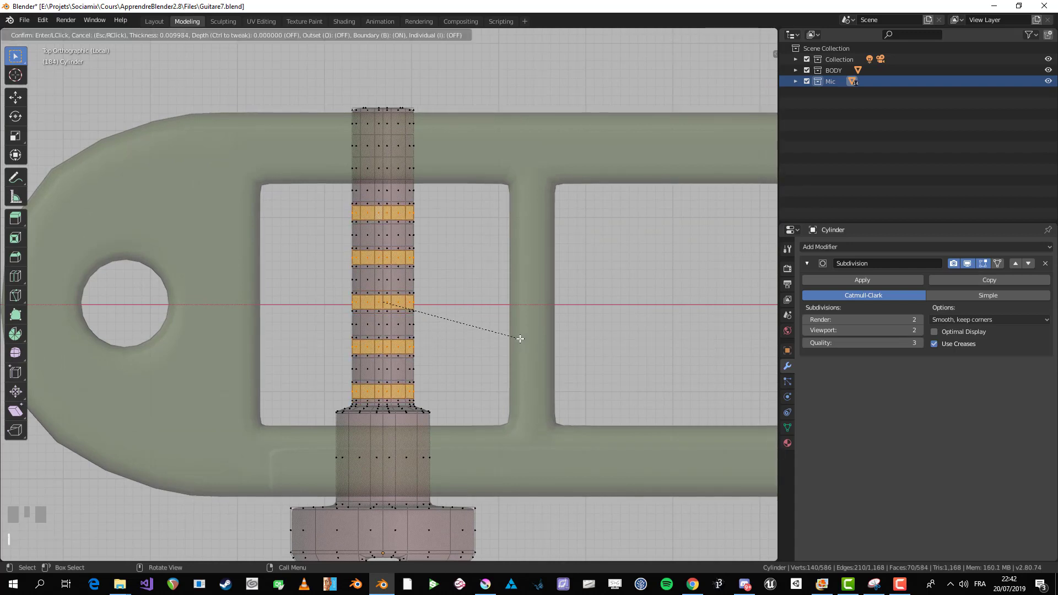
click(520, 339)
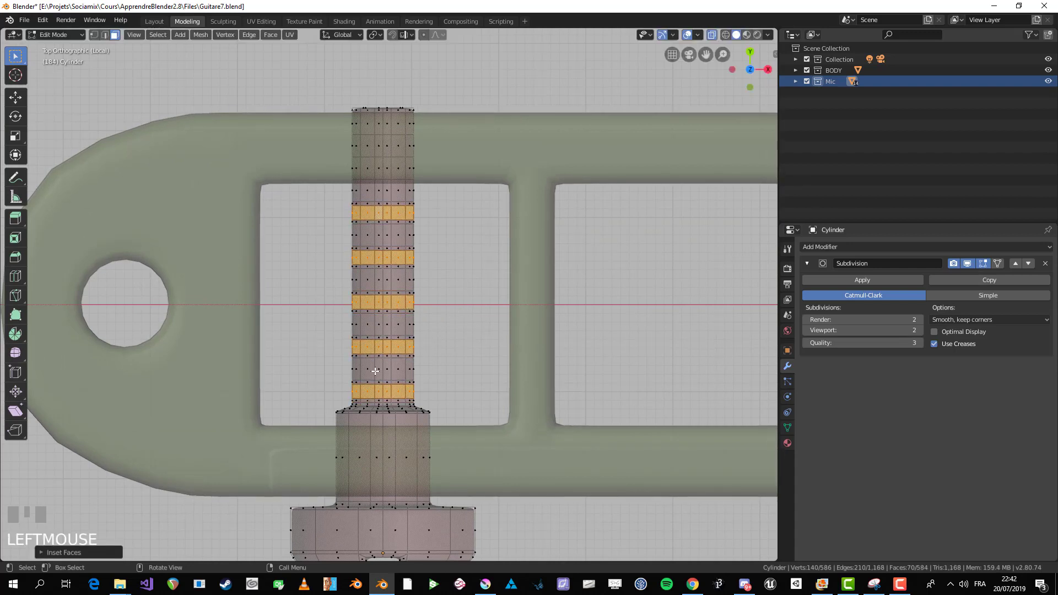
Step: Select the five face rings lying between the inset ones inside the window and inset them by a similar thickness
alt+click(377, 355)
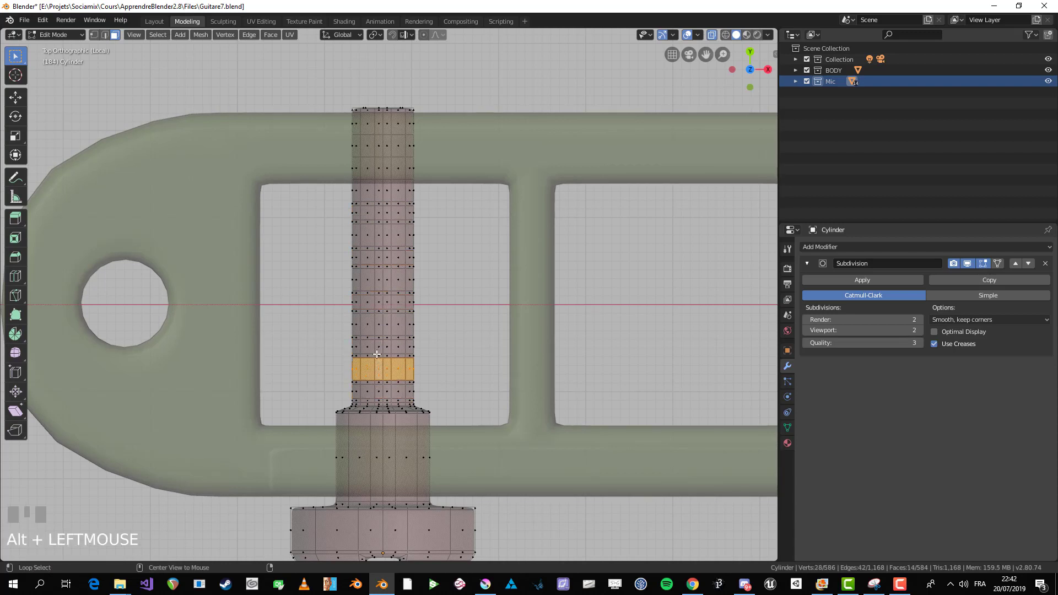
alt+shift+click(375, 324)
alt+shift+click(368, 278)
alt+shift+click(368, 234)
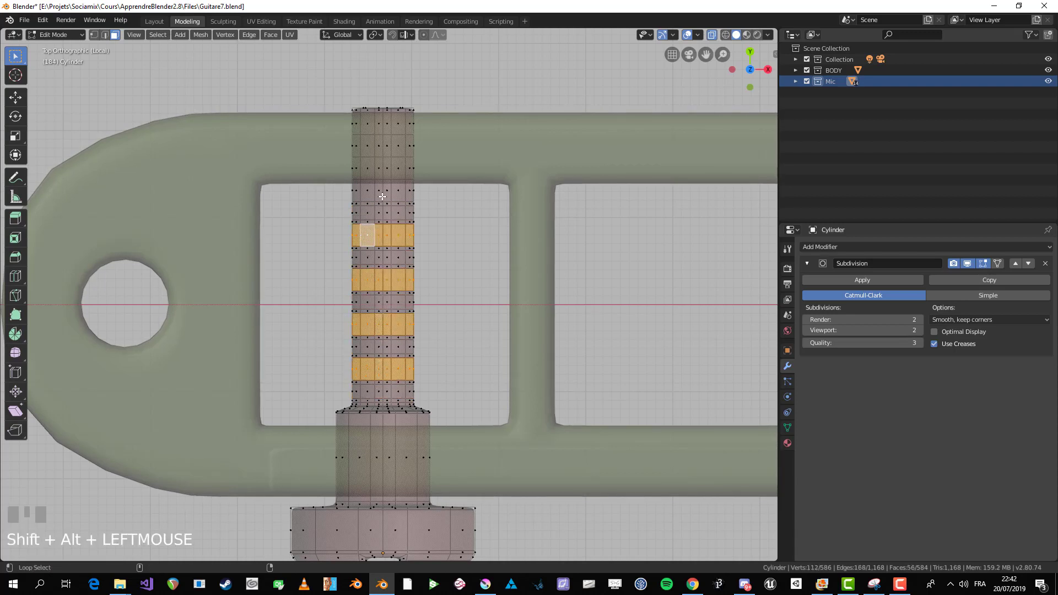
alt+shift+click(372, 190)
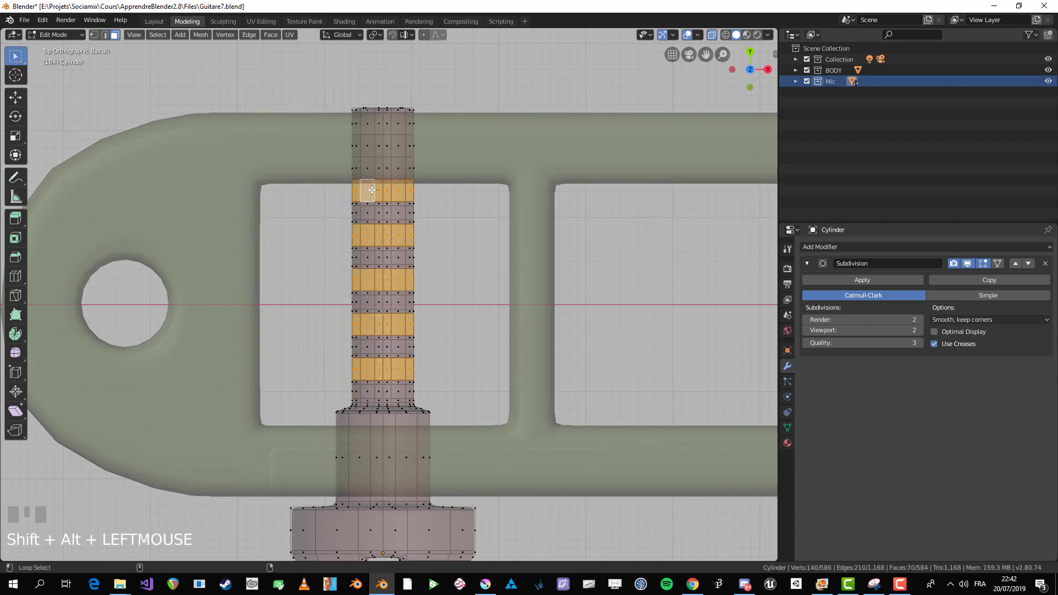
key(i)
click(523, 253)
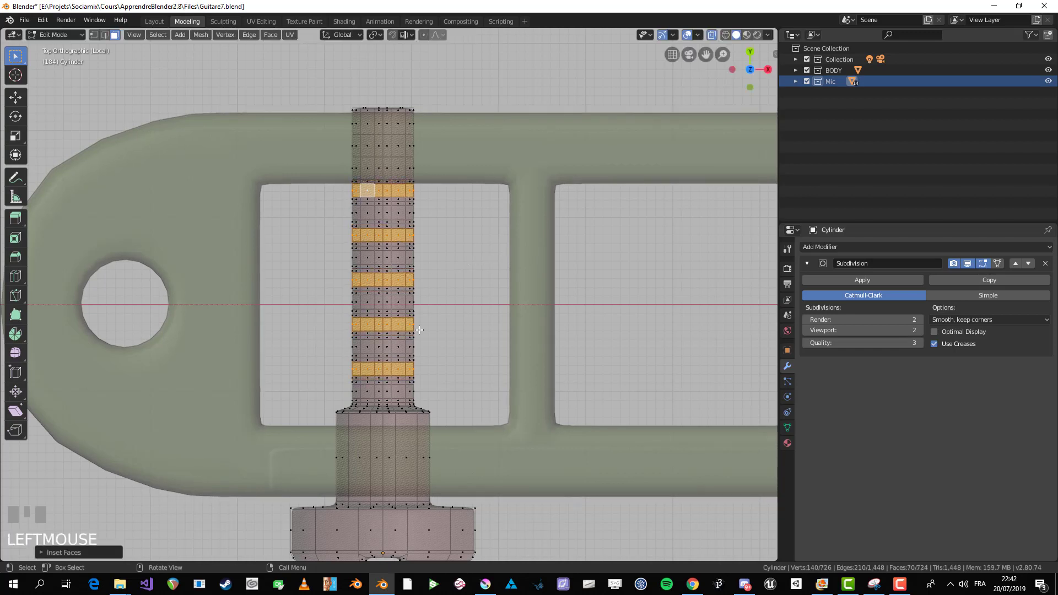
Step: Add the other five inset rings to the selection and extrude all ten rings in place
alt+shift+click(375, 392)
alt+shift+click(375, 347)
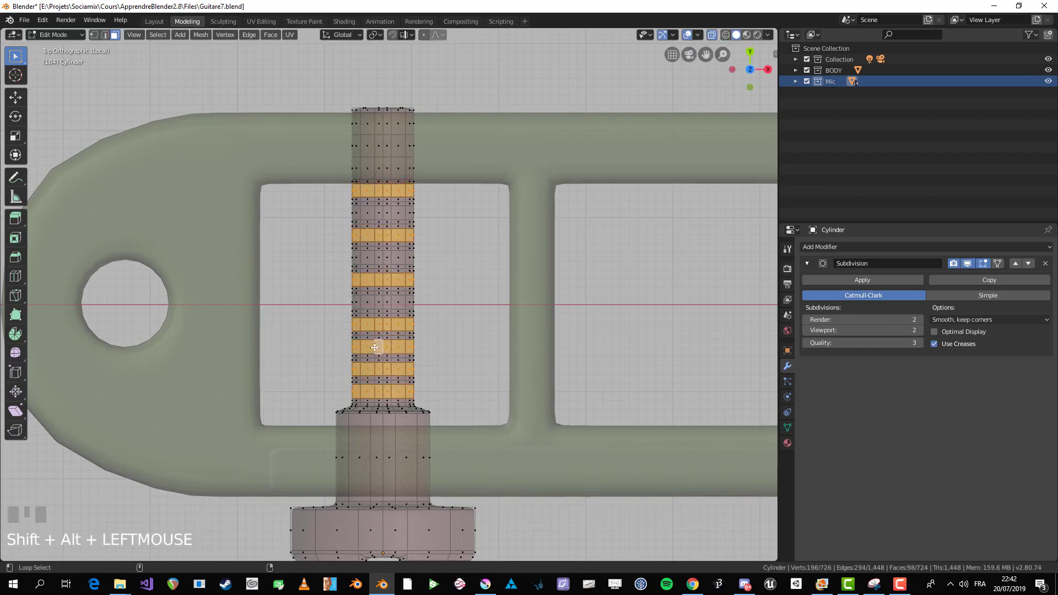
alt+shift+click(374, 302)
alt+shift+click(374, 257)
alt+shift+click(375, 214)
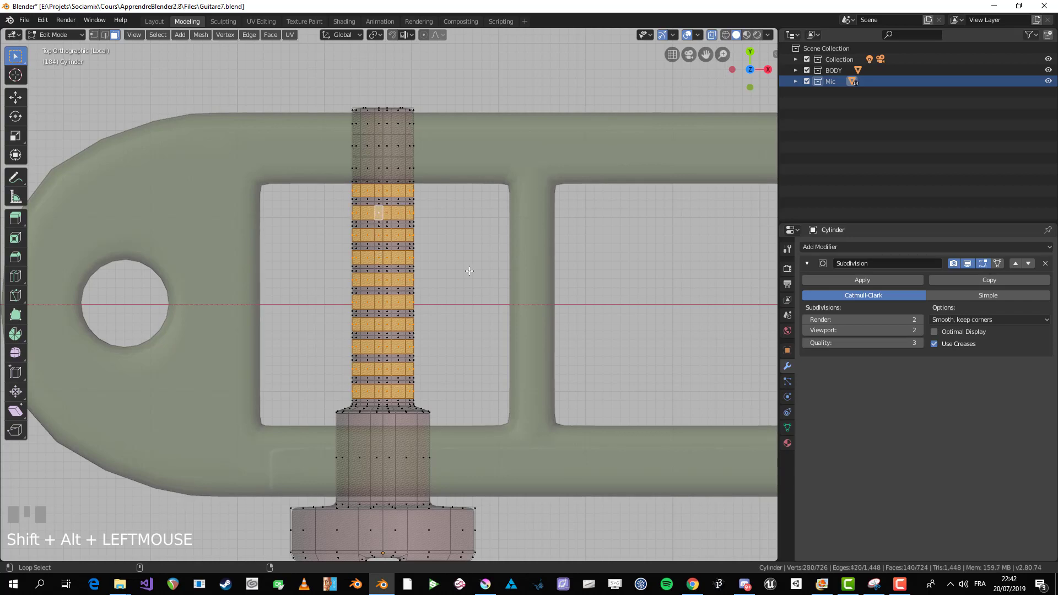
middle_drag(374, 214, 441, 244)
key(alt+z)
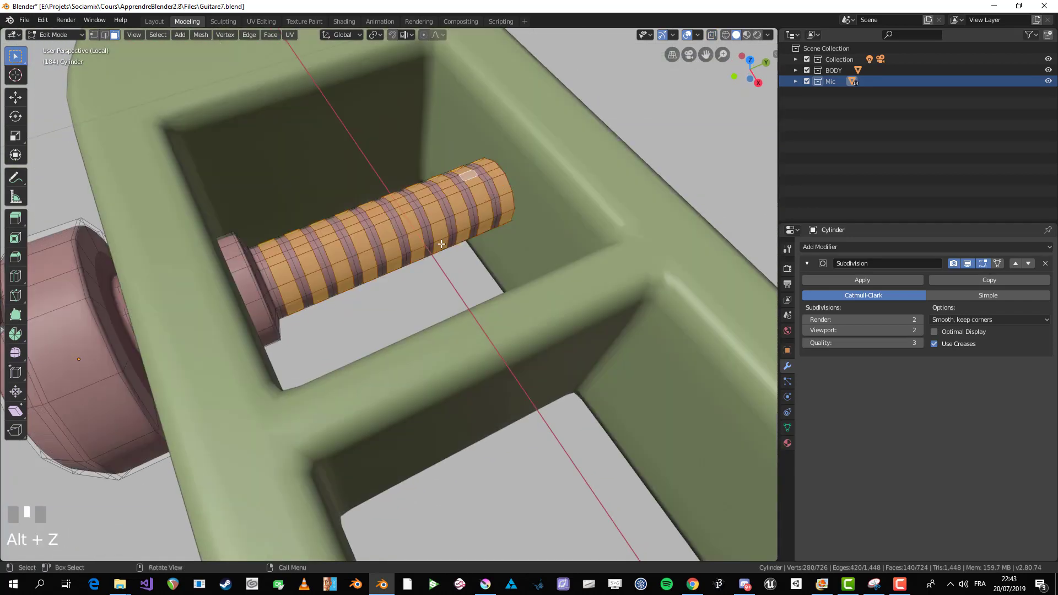
key(e)
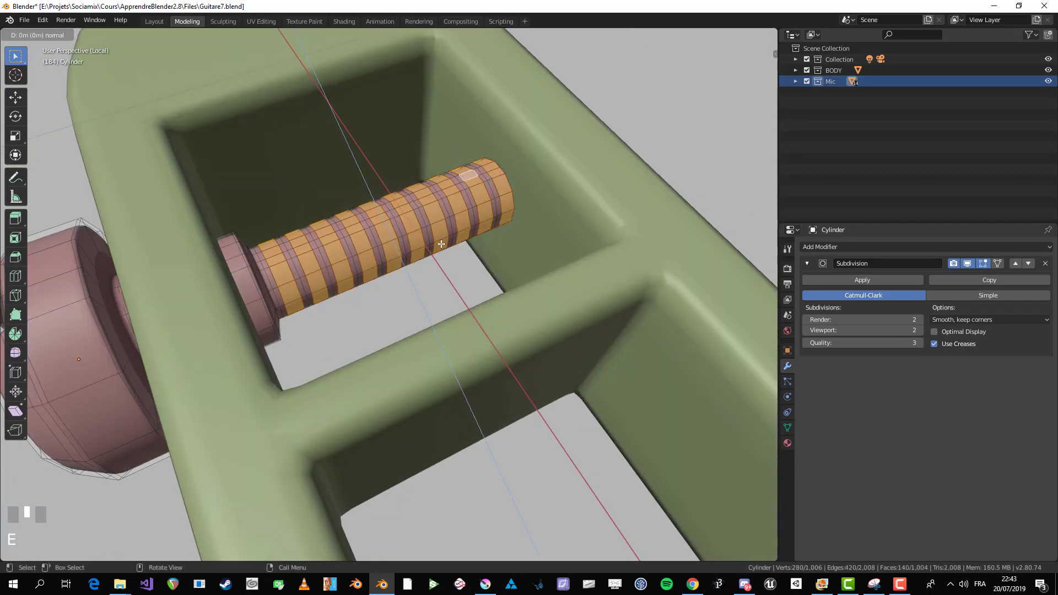
click(442, 244)
Step: Fatten the extruded rings outward along their normals by about 0.02 to form the screw's thread ridges
middle_drag(476, 273, 469, 364)
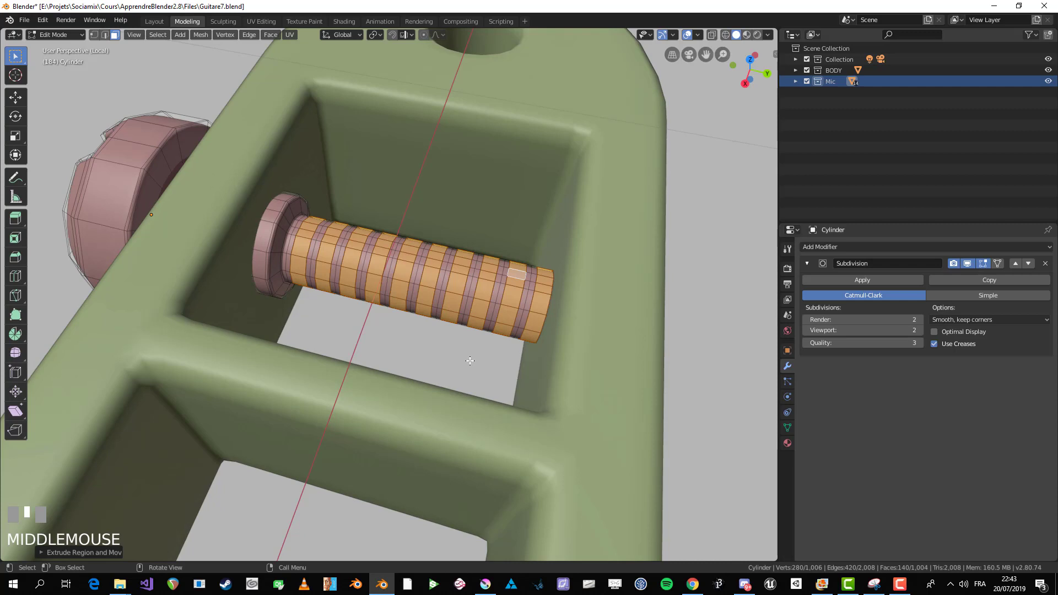
key(s)
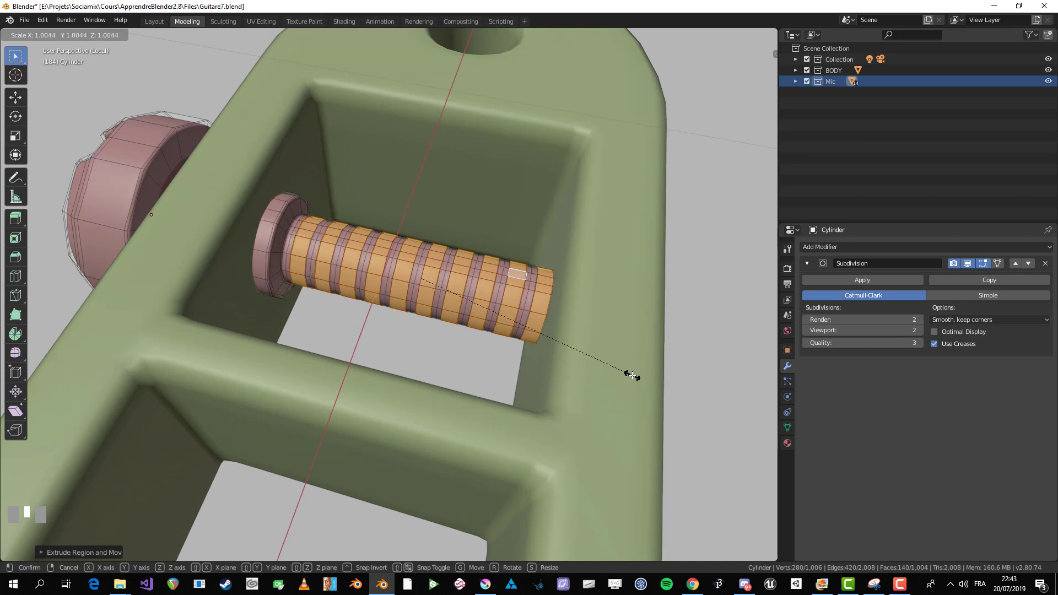
right_click(639, 402)
key(alt+s)
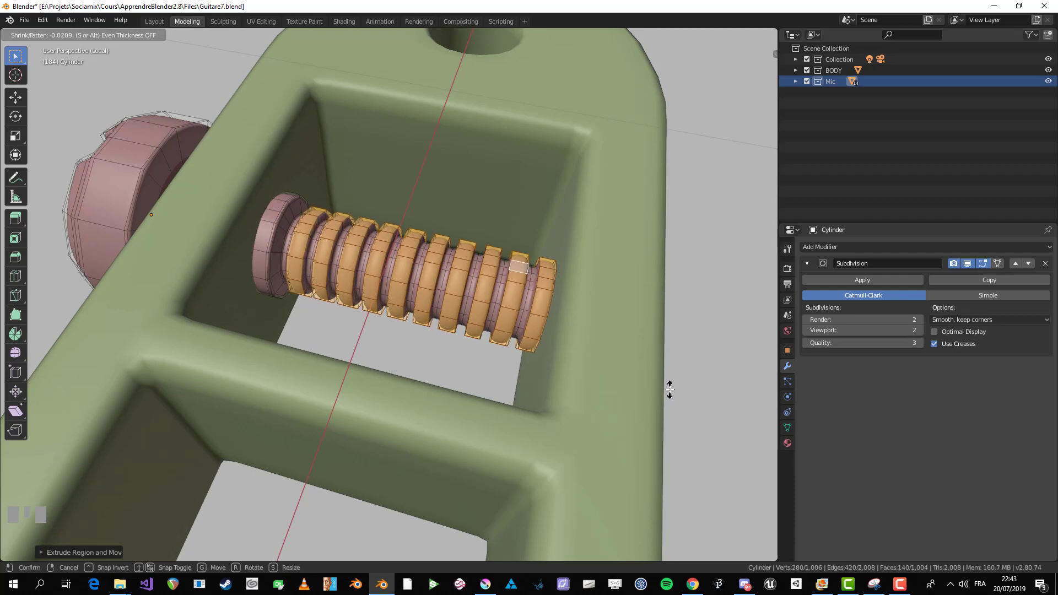
click(670, 387)
key(Tab)
scroll(421, 449, down, 4)
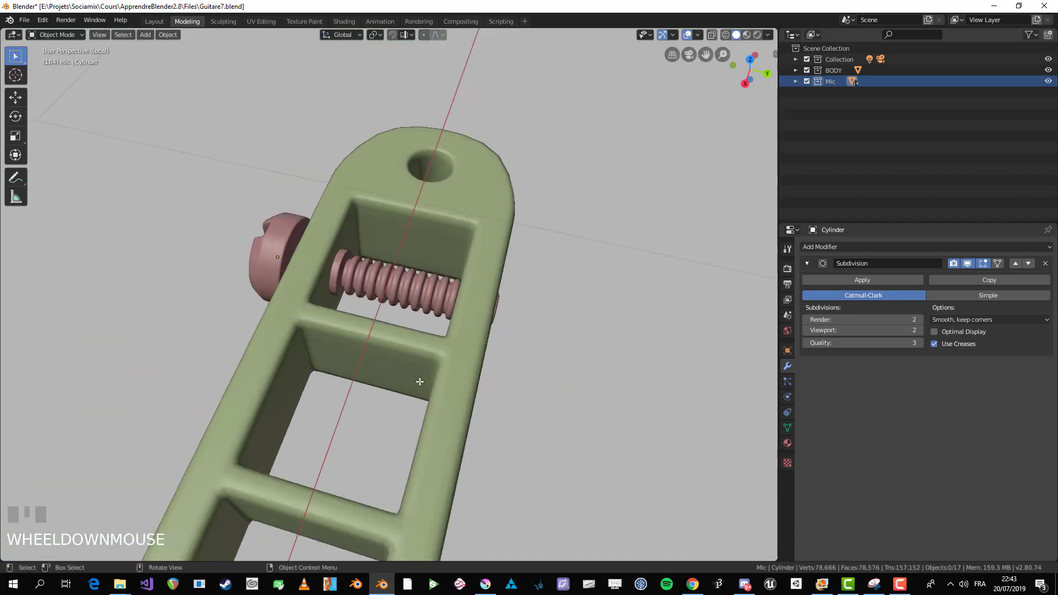
Step: Delete the middle ring of shaft faces hidden inside the far frame wall and switch to vertex selection
middle_drag(420, 448, 413, 323)
scroll(359, 375, up, 6)
click(413, 324)
key(KP_7)
key(Tab)
key(alt+z)
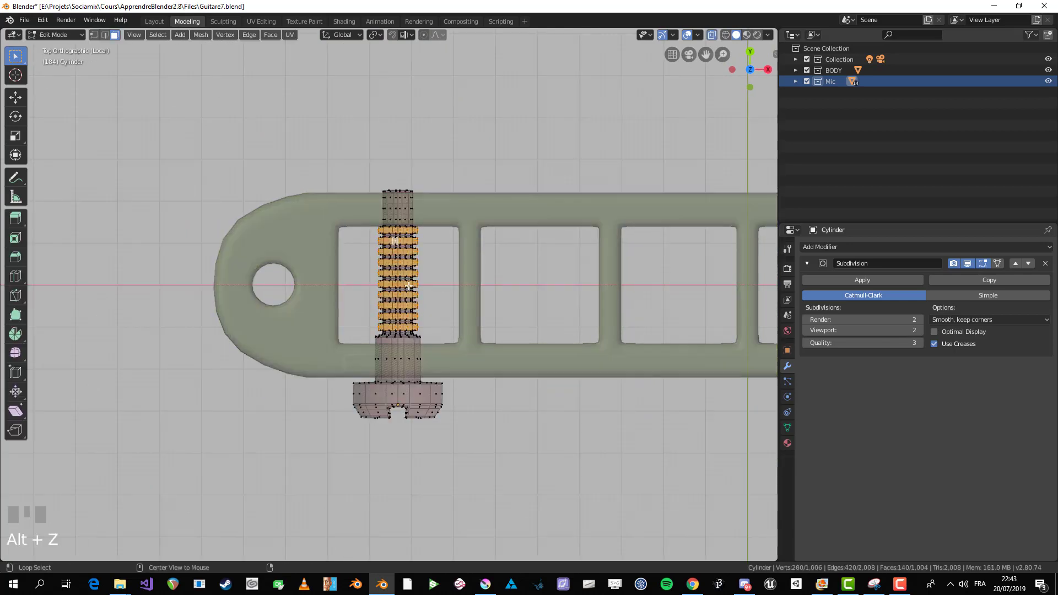
scroll(451, 134, up, 4)
scroll(404, 300, down, 3)
key(alt+a)
scroll(338, 296, up, 2)
key(3)
alt+click(333, 288)
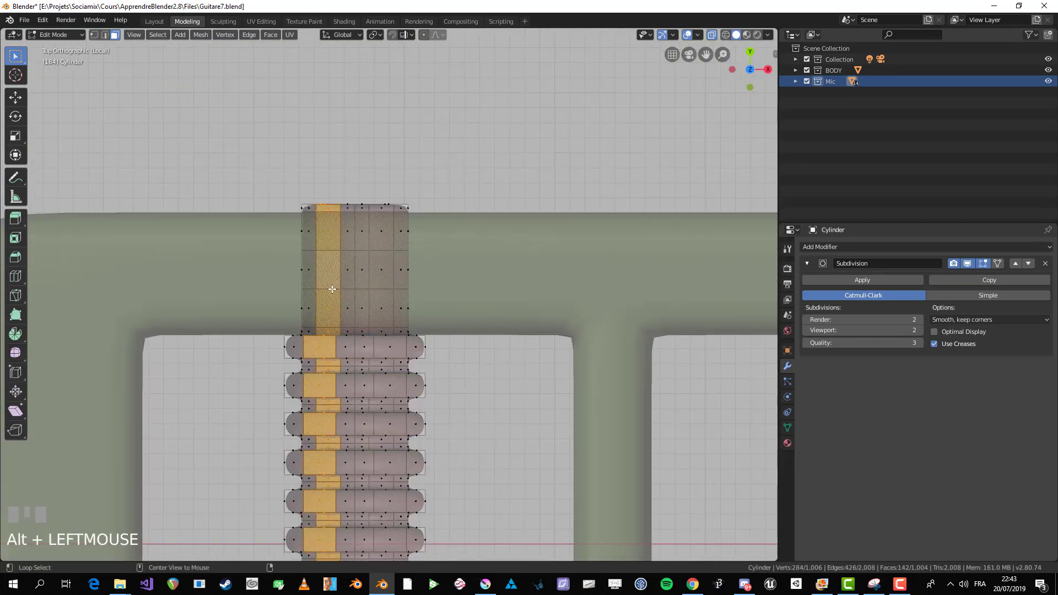
key(alt+a)
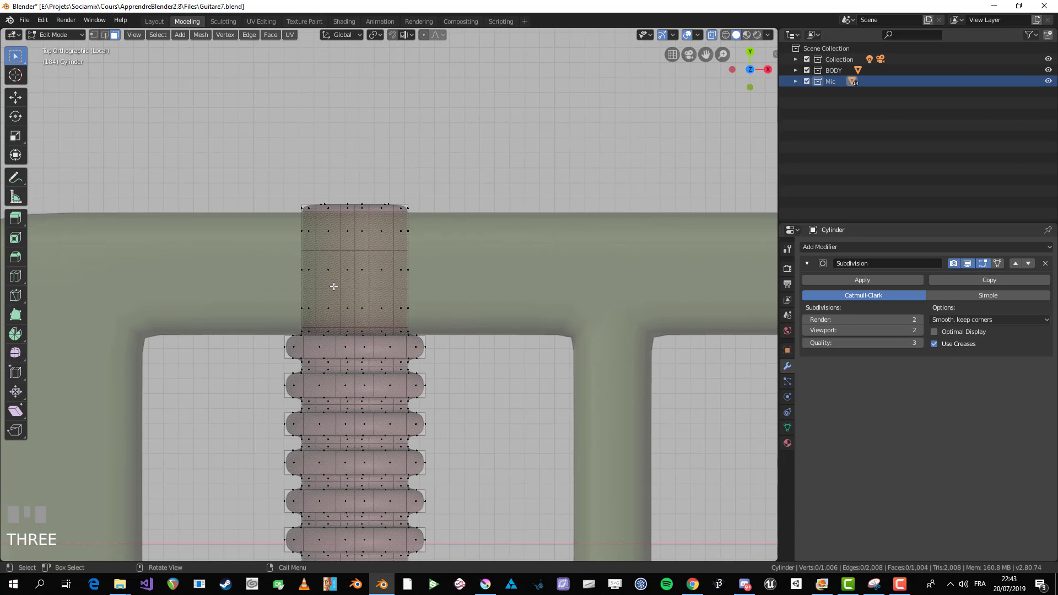
alt+click(334, 286)
key(alt+a)
alt+click(344, 273)
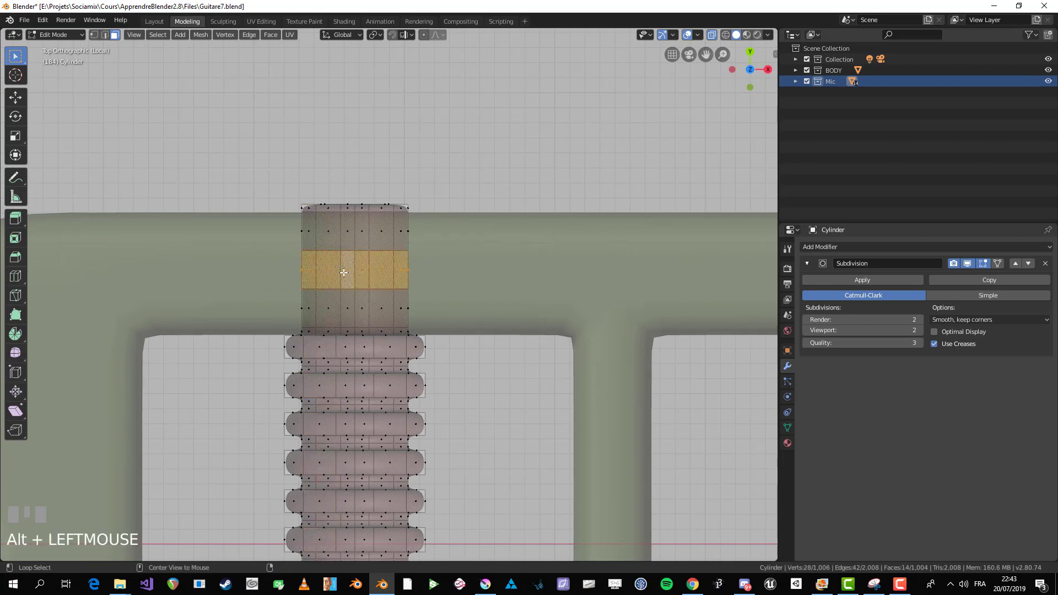
key(x)
click(354, 304)
key(1)
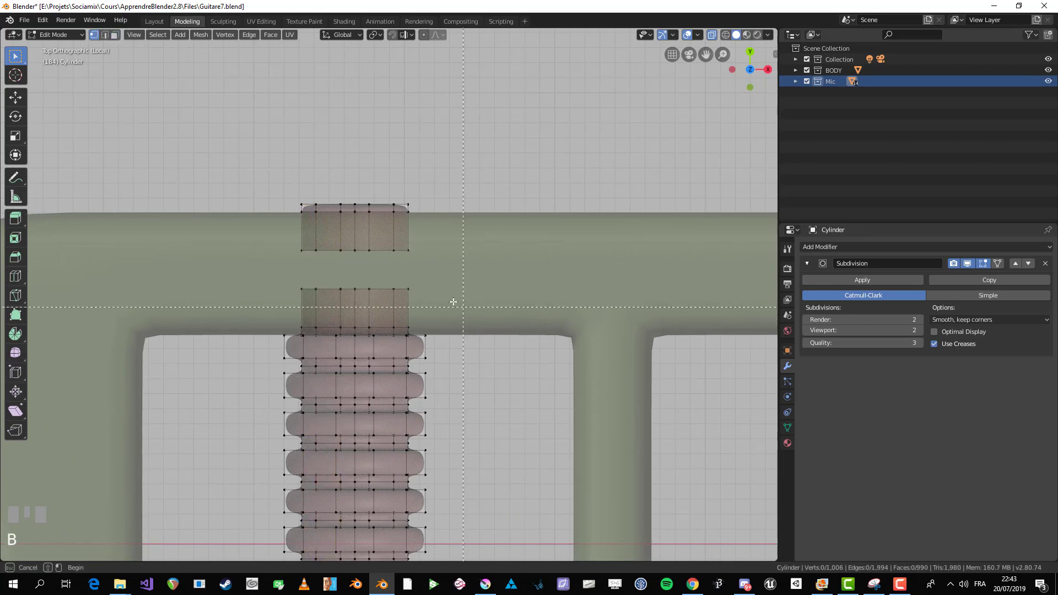
Step: Try to delete the vertices along both open edges of the gap in the shaft
key(b)
key(x)
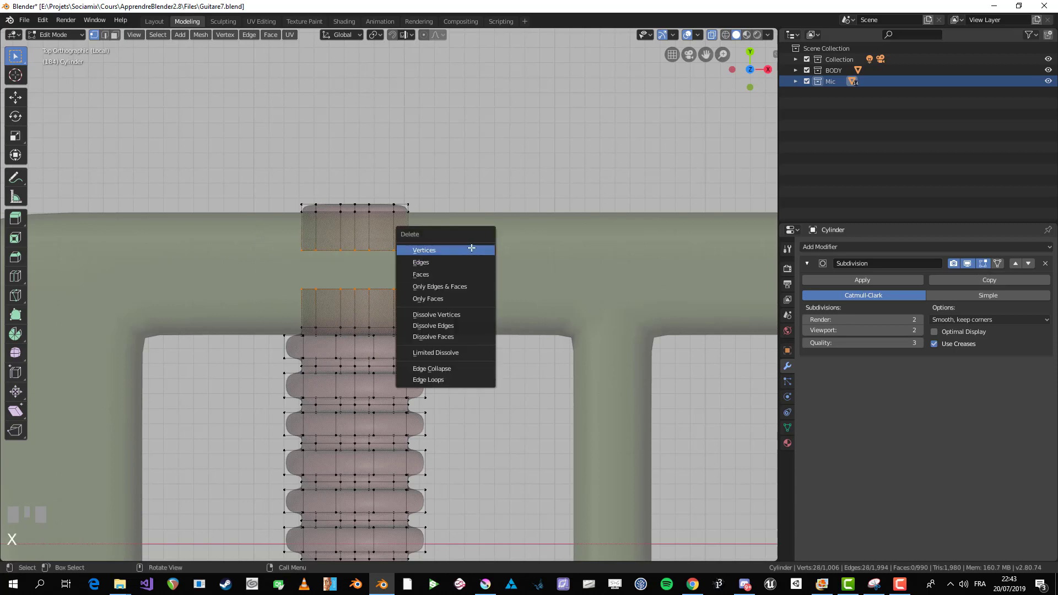
click(470, 252)
key(ctrl+z)
Step: Delete the vertices of the gap's open edge on the threaded side of the shaft
key(b)
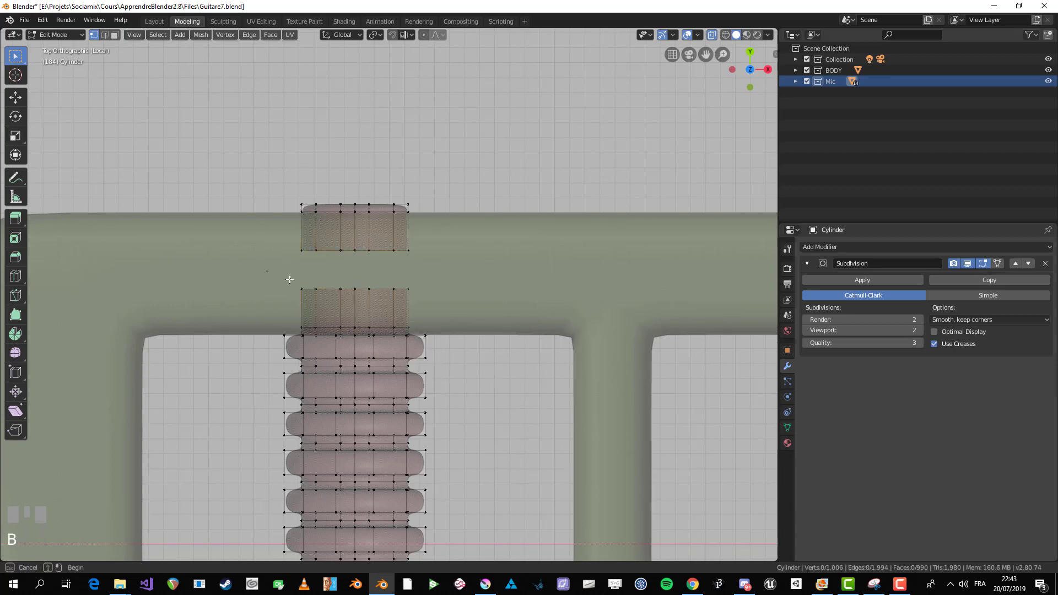
drag(289, 278, 477, 304)
key(x)
click(476, 303)
Step: Move the open edge of the shaft's tip piece along Y toward the tip, just inside the frame's outer surface, and deselect the screw
key(b)
drag(189, 225, 438, 265)
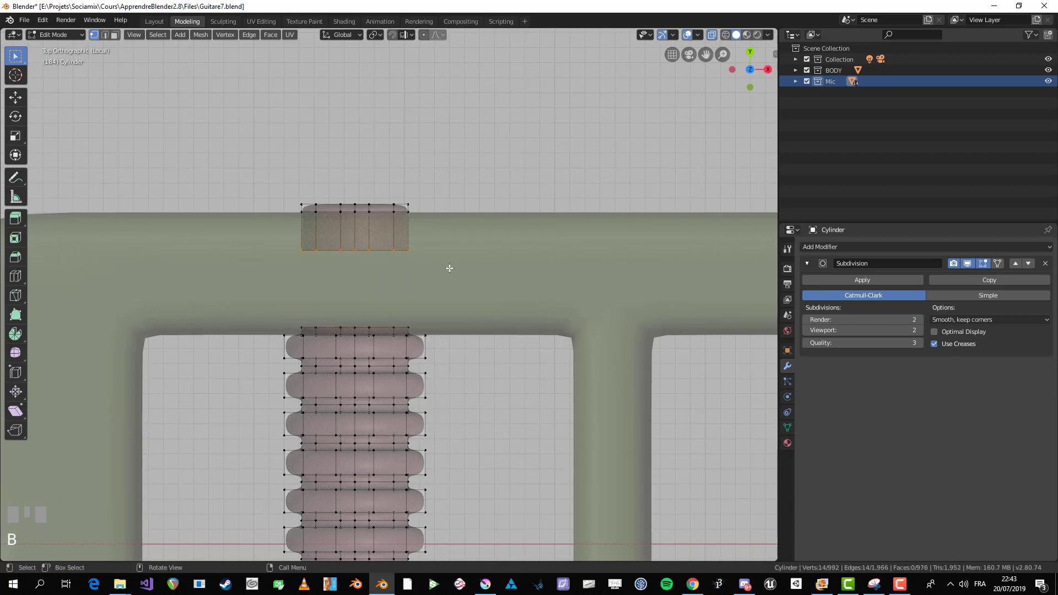
key(g)
key(y)
click(451, 245)
key(Tab)
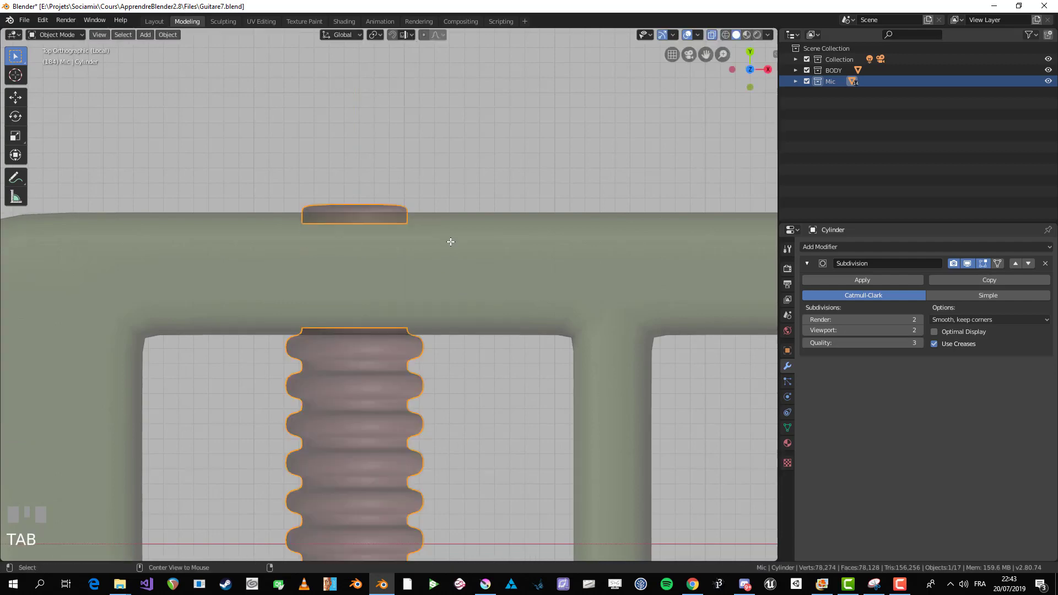
key(alt+z)
scroll(434, 280, down, 5)
scroll(435, 280, down, 3)
middle_drag(435, 280, 317, 378)
click(317, 377)
key(alt+a)
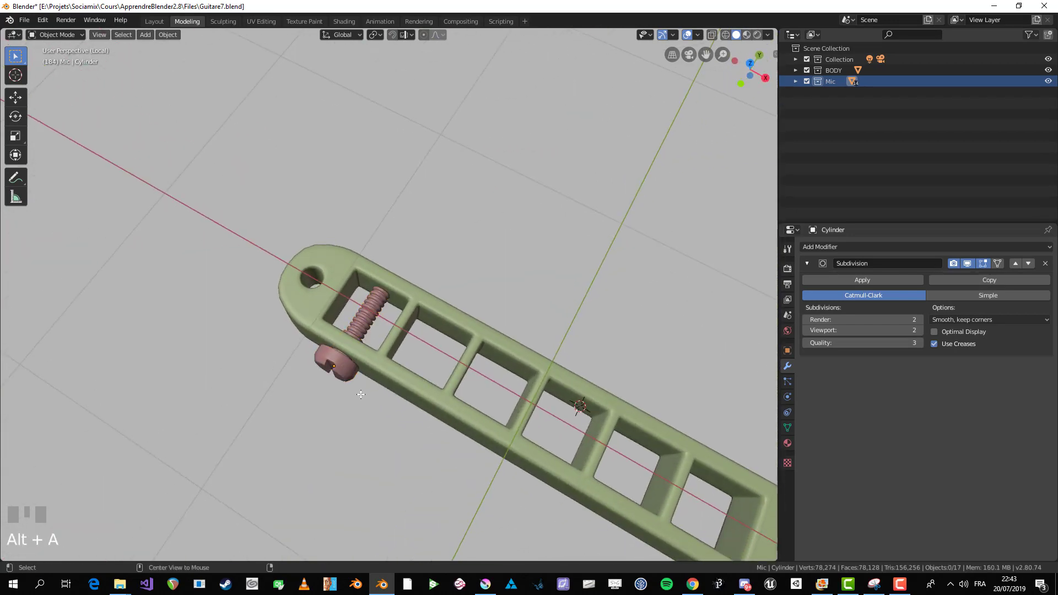
scroll(354, 396, down, 2)
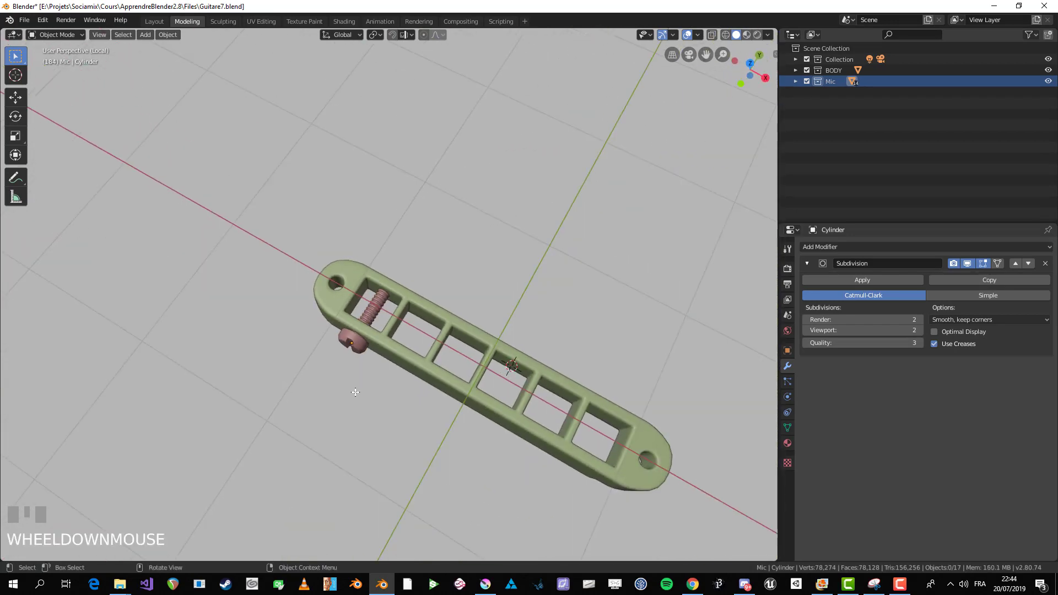
Step: Add a cube at the 3D cursor above the pickup frame
middle_drag(355, 392, 414, 391)
scroll(401, 416, up, 3)
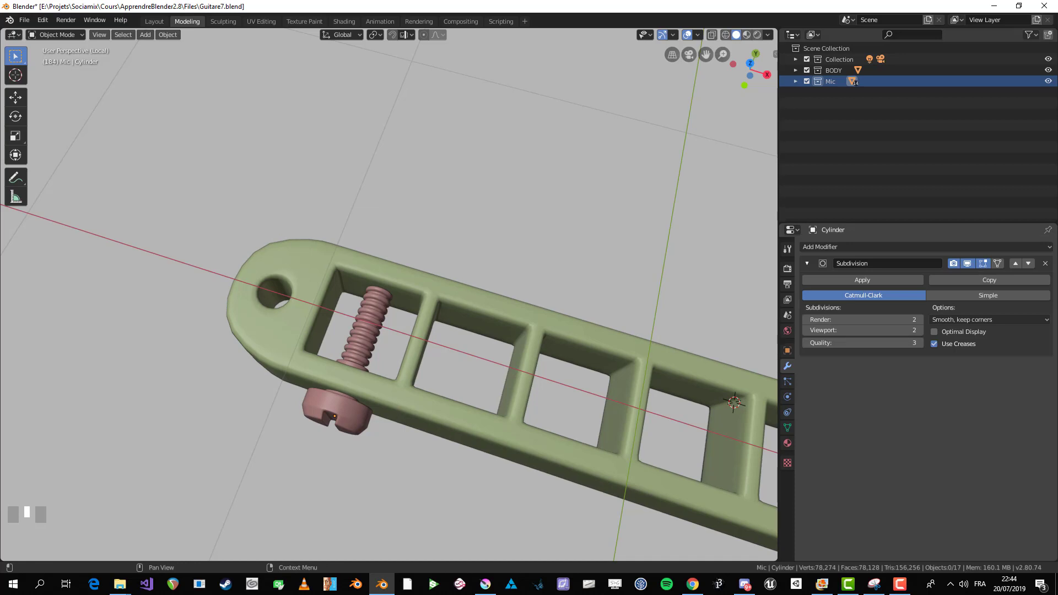
middle_drag(579, 386, 603, 393)
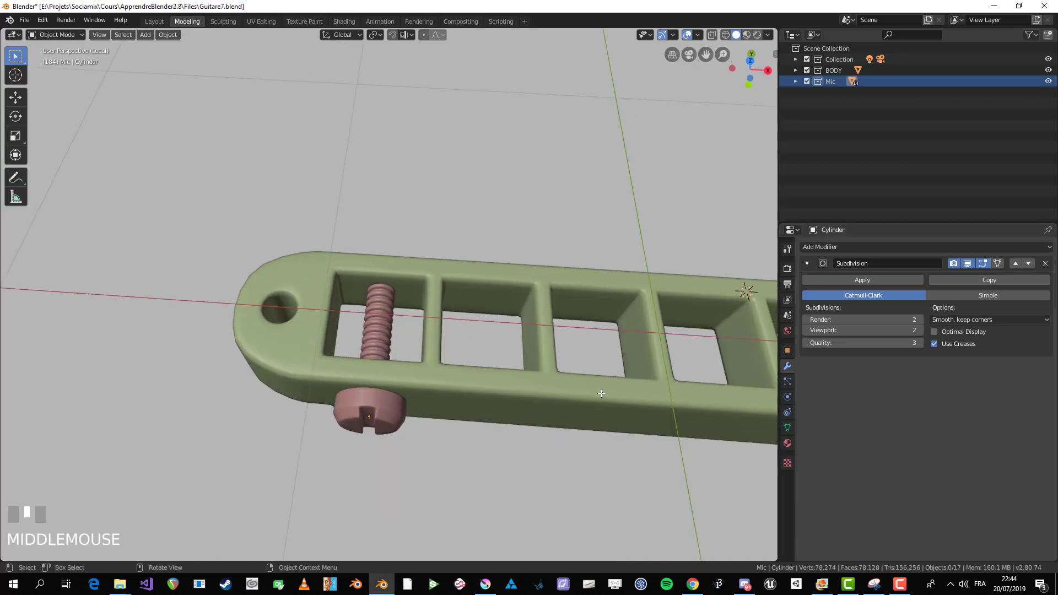
key(KP_1)
key(KP_3)
key(alt+z)
scroll(330, 130, up, 2)
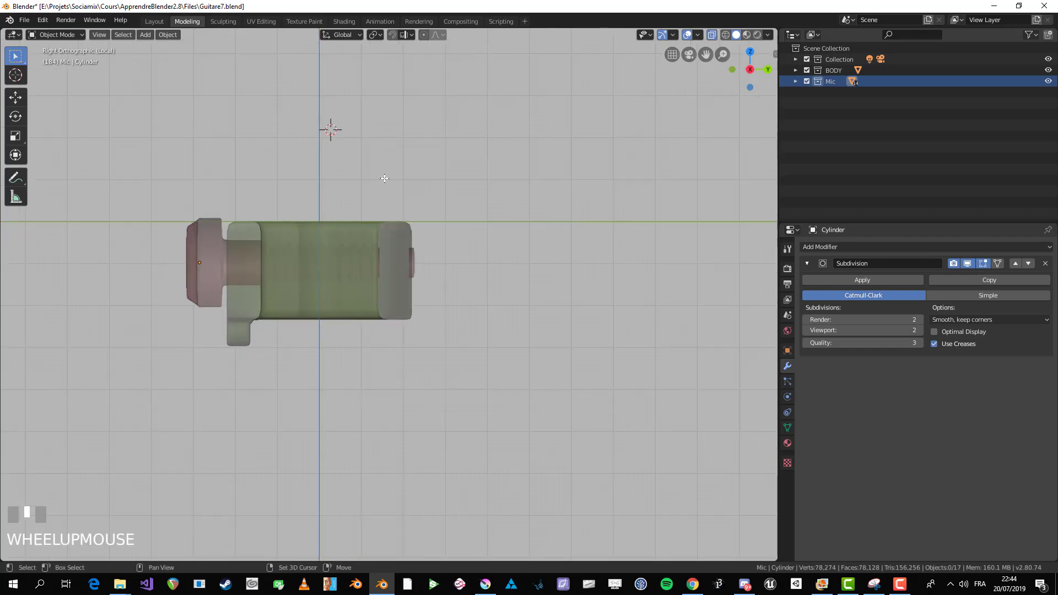
key(alt+z)
key(shift+a)
mouse_move(343, 197)
click(438, 207)
Step: Scale the new cube down uniformly to about 0.28 m per side
key(s)
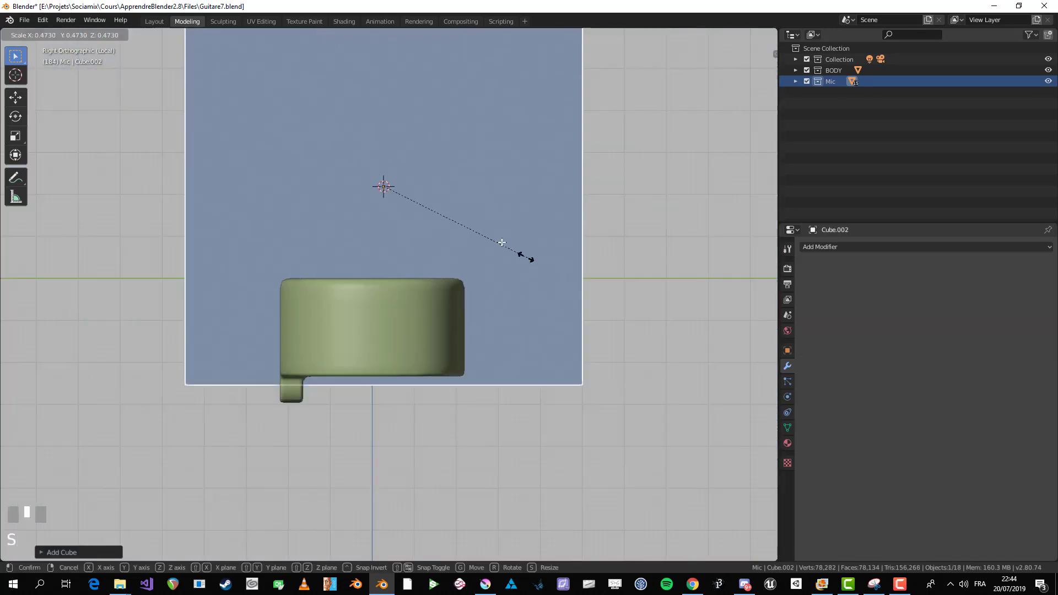
click(430, 215)
shift+middle_drag(430, 215, 501, 228)
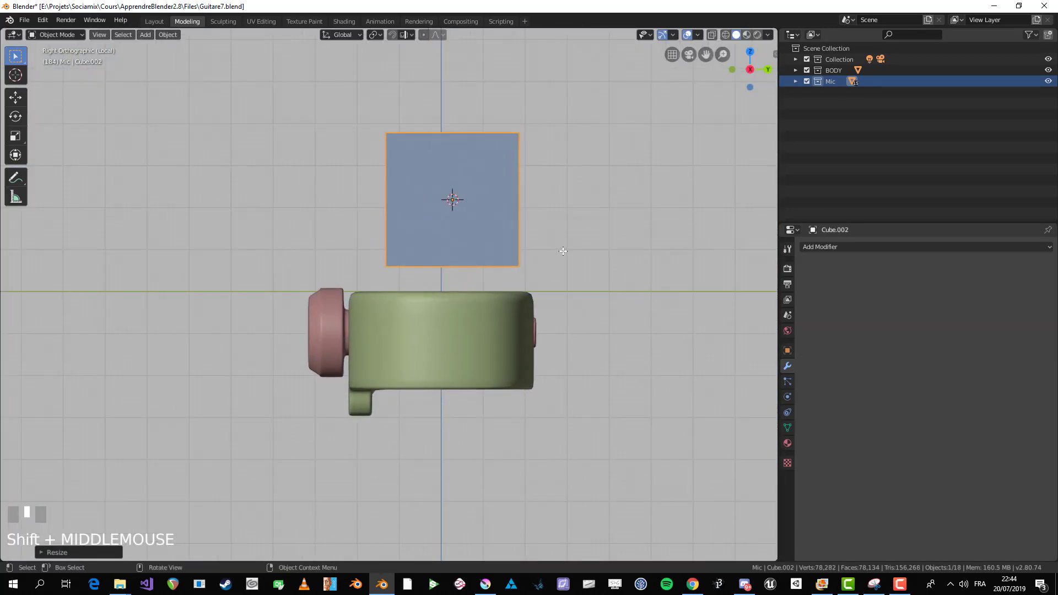
key(s)
click(594, 255)
Step: Display the cube's transform values and apply its scale
key(ctrl+a)
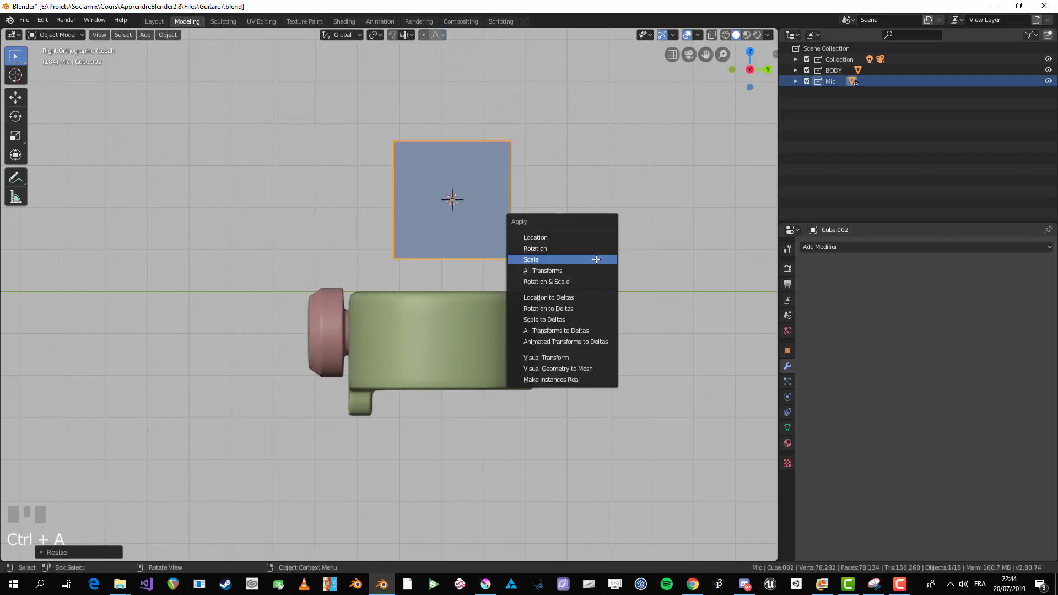
key(n)
click(771, 56)
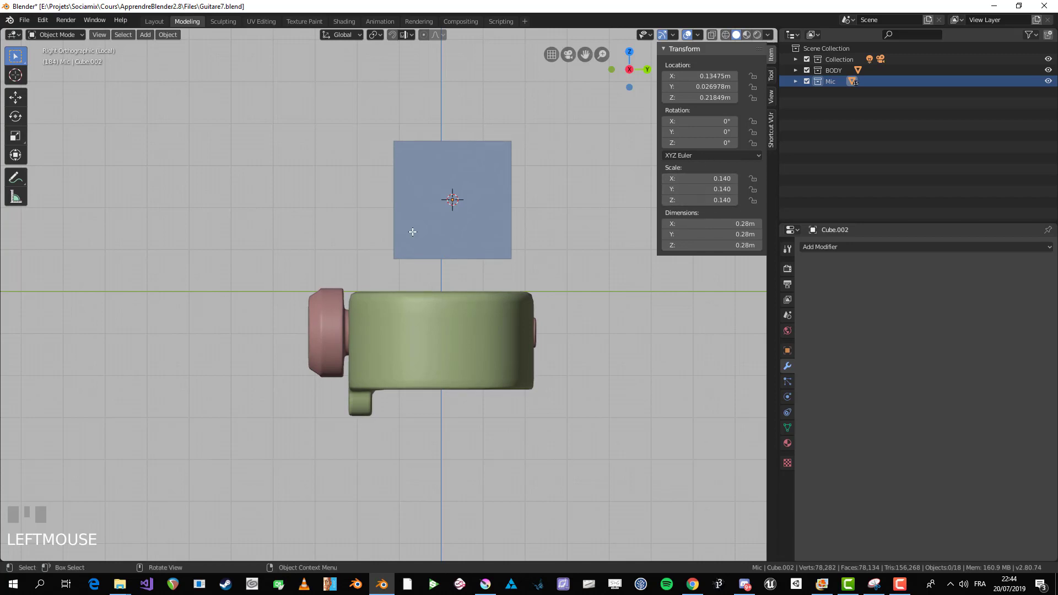
middle_drag(413, 229, 463, 236)
scroll(462, 231, down, 4)
click(432, 238)
key(KP_1)
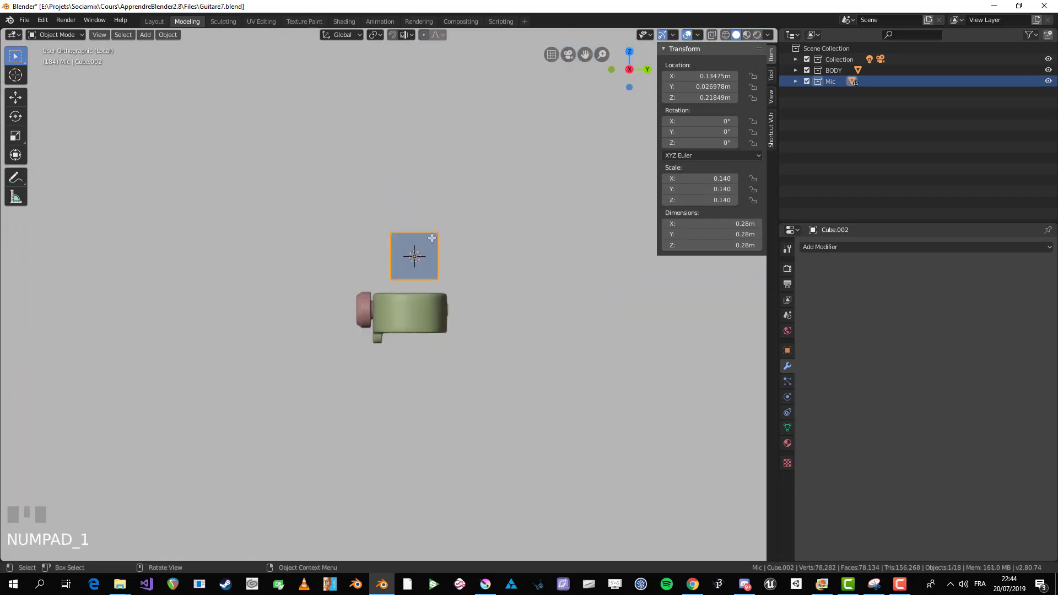
key(KP_5)
key(KP_3)
key(ctrl+a)
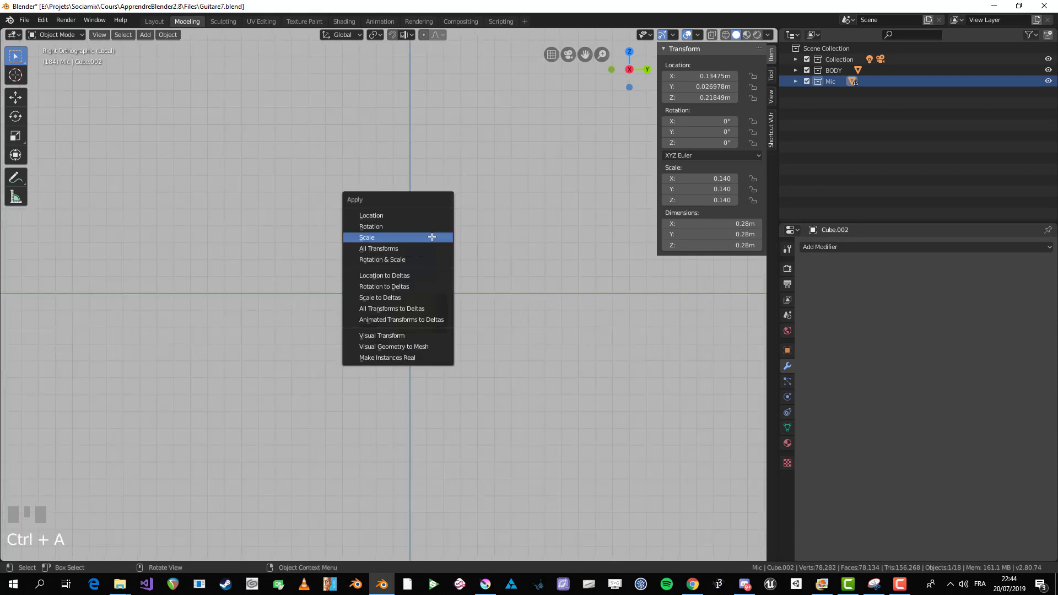
click(432, 236)
scroll(428, 237, up, 3)
Step: Reapply the cube's scale and hide the transform values
key(ctrl+a)
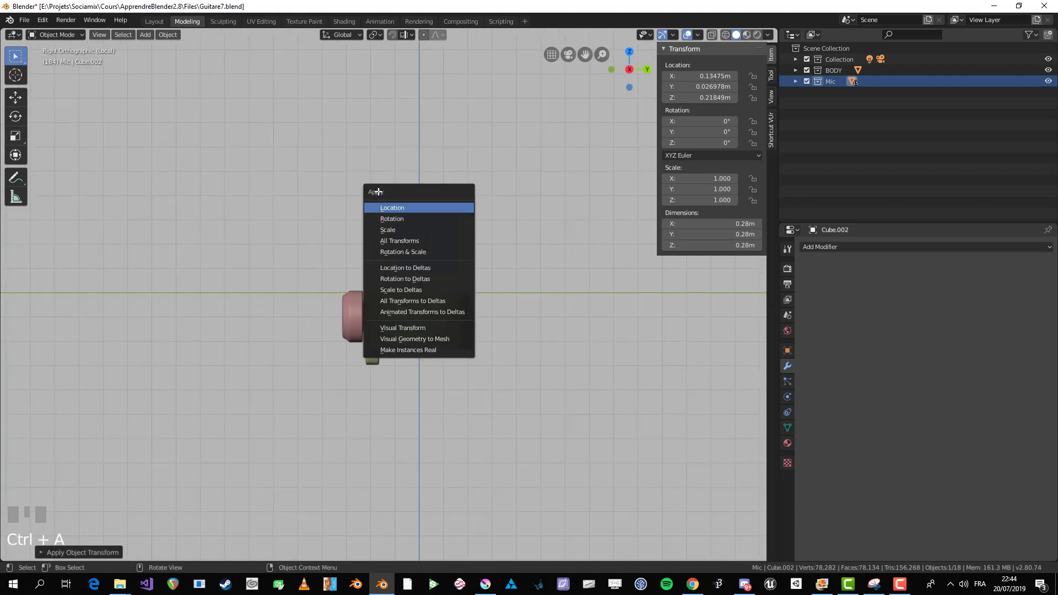
click(450, 231)
key(b)
key(Escape)
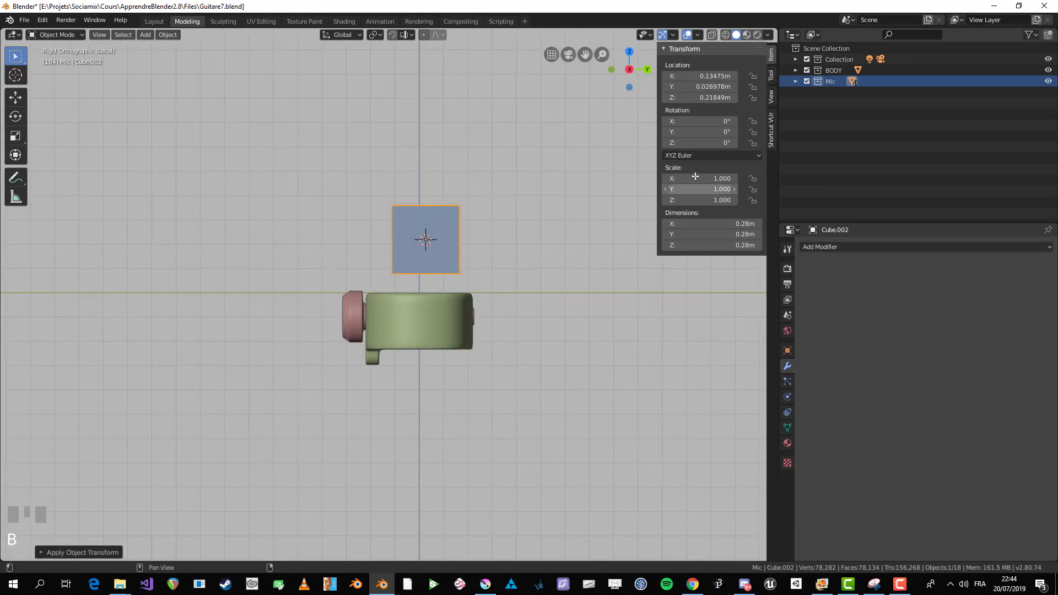
key(n)
Step: Lower the cube's top vertices along Z until the block is slightly over half its original height
scroll(492, 252, up, 1)
scroll(493, 253, up, 1)
key(Tab)
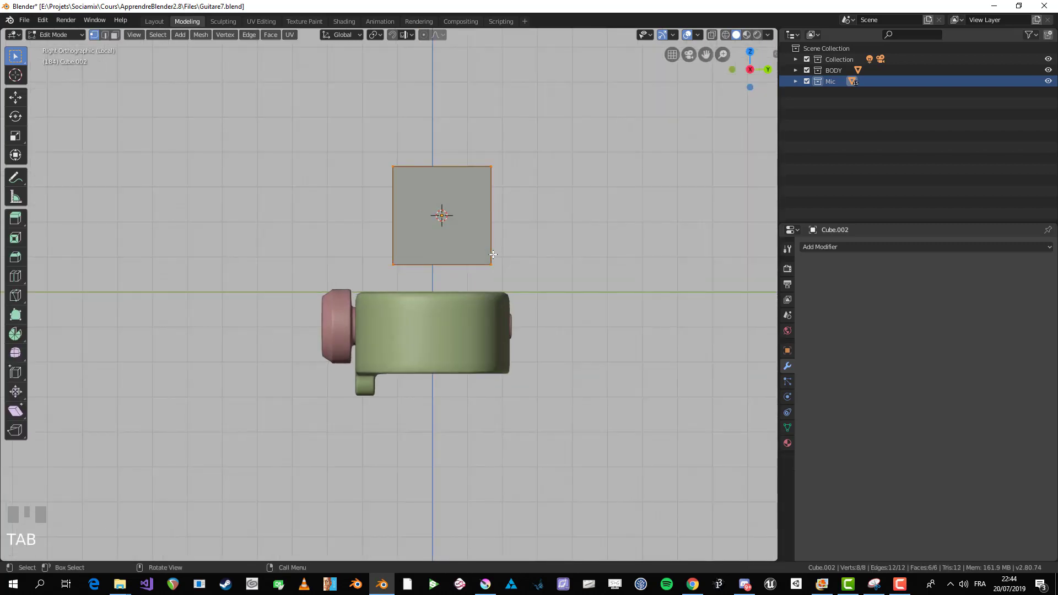
key(alt+a)
key(alt+z)
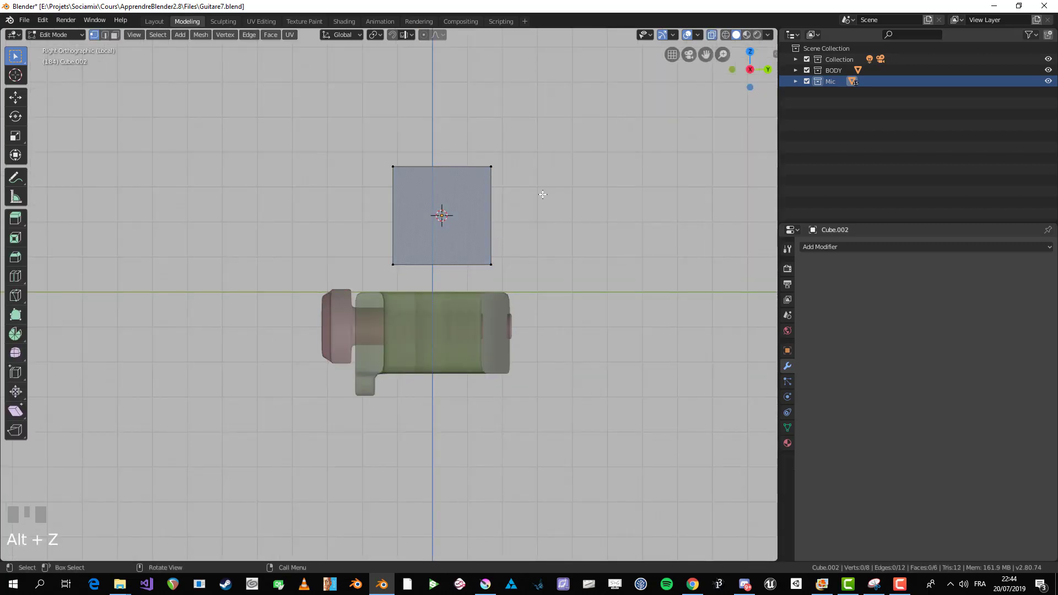
key(b)
drag(369, 146, 557, 189)
key(g)
key(z)
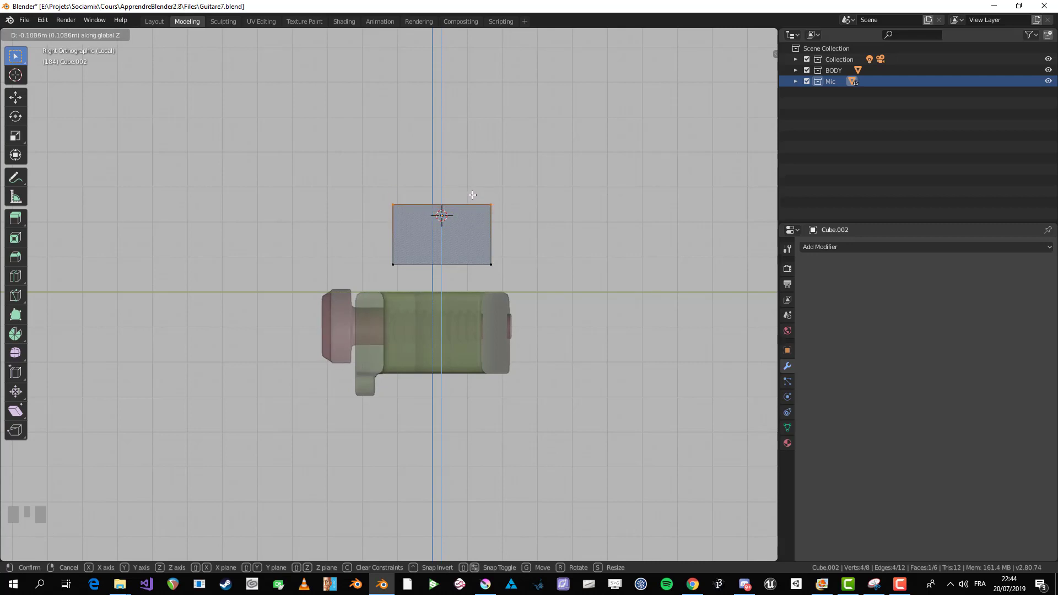
click(470, 199)
Step: Raise the block's top edge on the screw-head side by about 0.14 m along Z, giving the top a slope
key(alt+a)
key(b)
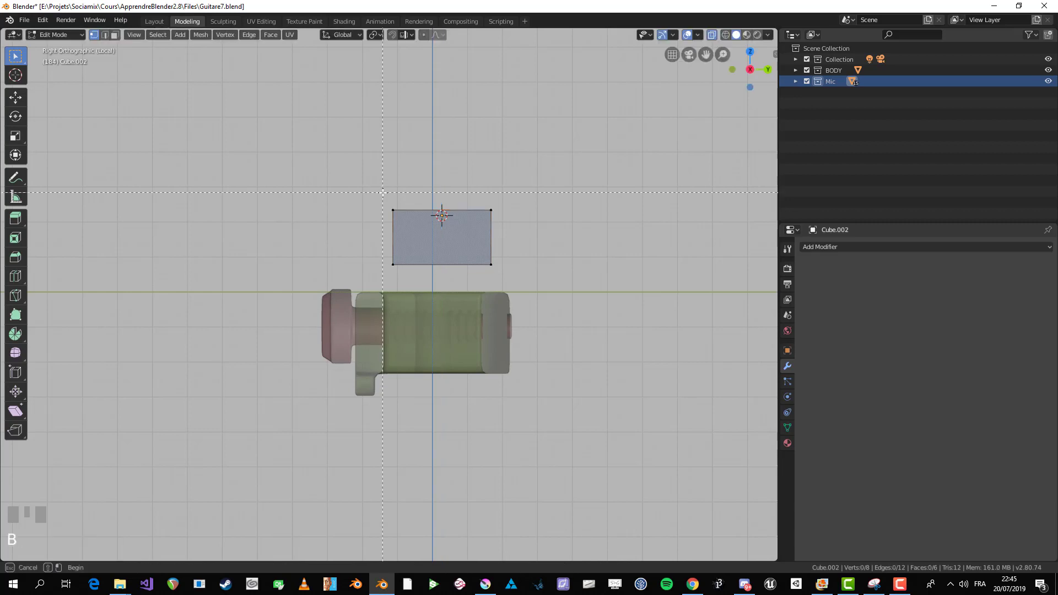
drag(414, 224, 383, 193)
key(g)
key(z)
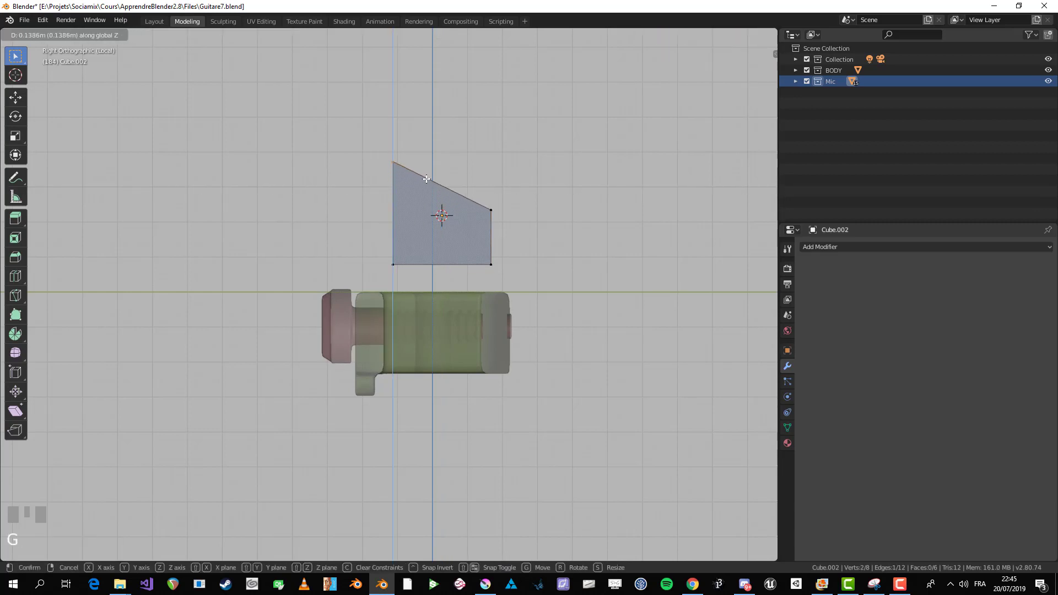
click(426, 178)
key(alt+a)
shift+middle_drag(442, 213, 449, 204)
scroll(447, 204, up, 2)
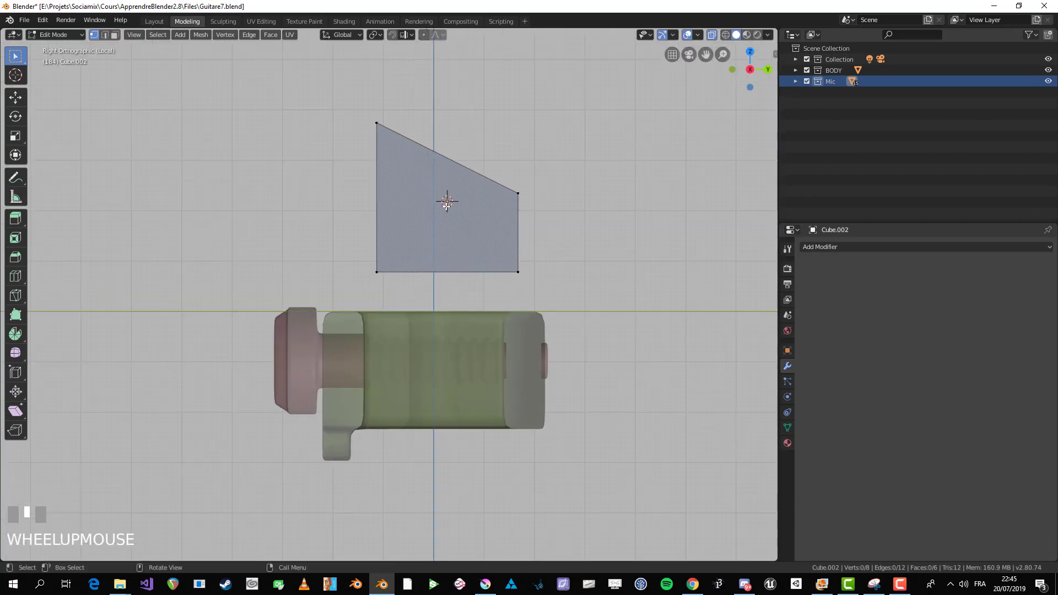
key(Tab)
key(alt+z)
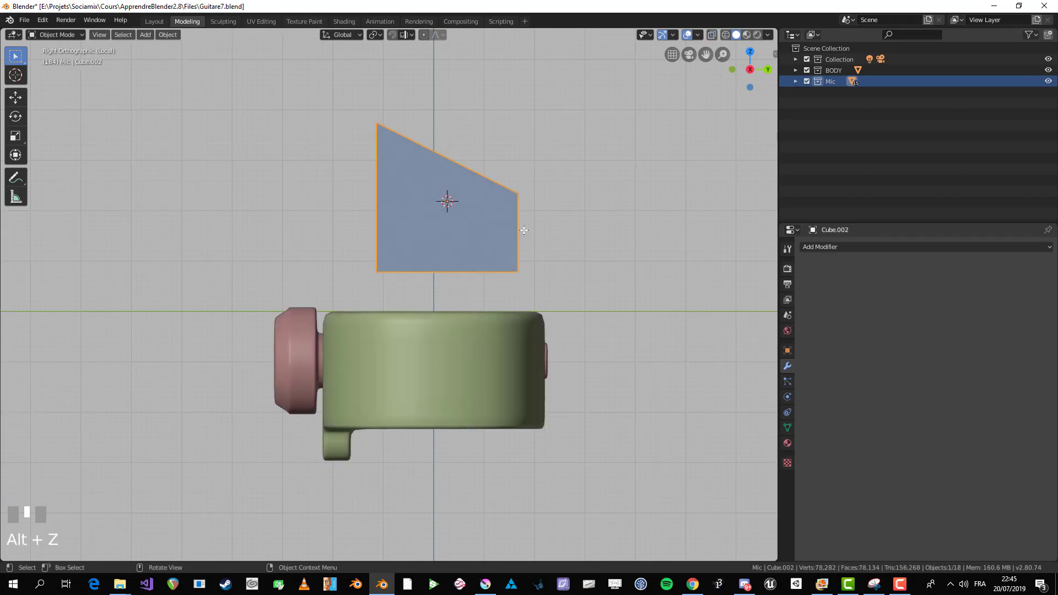
Step: Add a Bevel modifier to the sloped block with a width of 0.011 m and 4 segments
middle_drag(516, 244, 509, 244)
scroll(509, 245, down, 2)
click(843, 247)
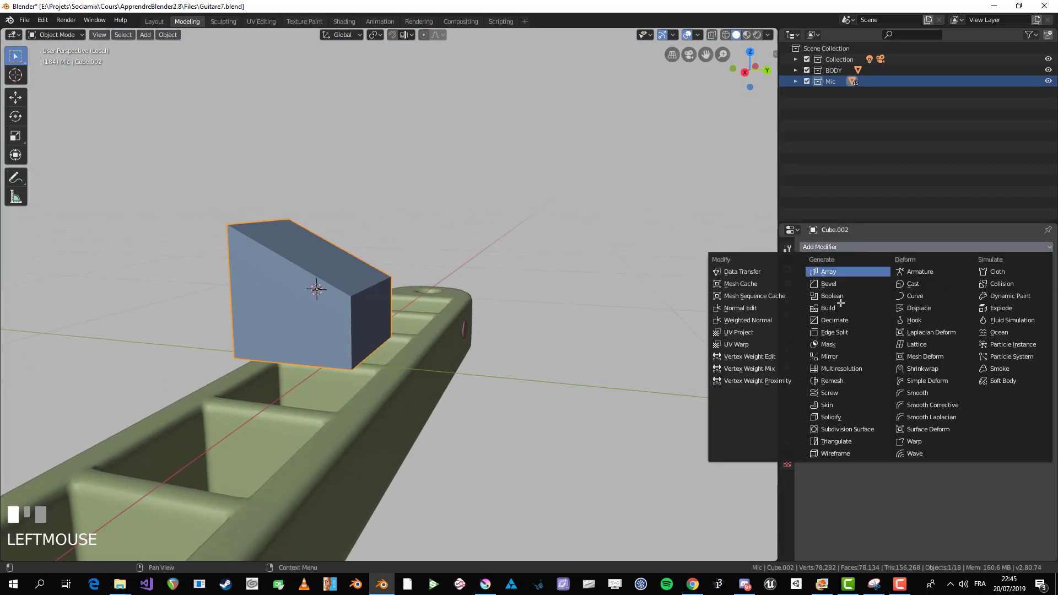
click(850, 280)
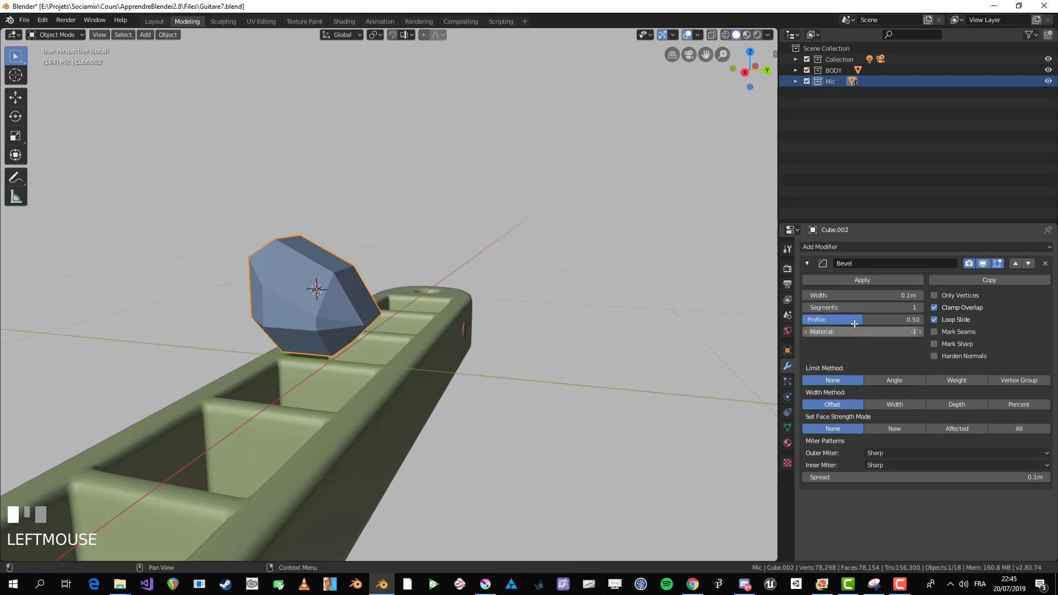
drag(868, 298, 819, 301)
click(921, 308)
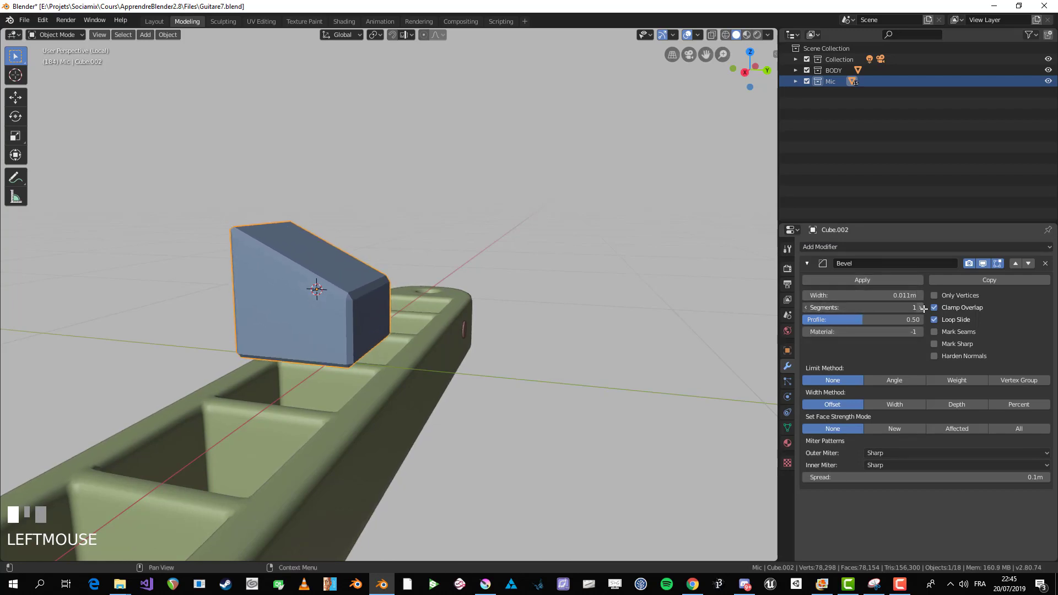
click(922, 308)
Step: Inspect the bevelled block's edges and its size against the frame openings from several angles
middle_drag(336, 289, 425, 283)
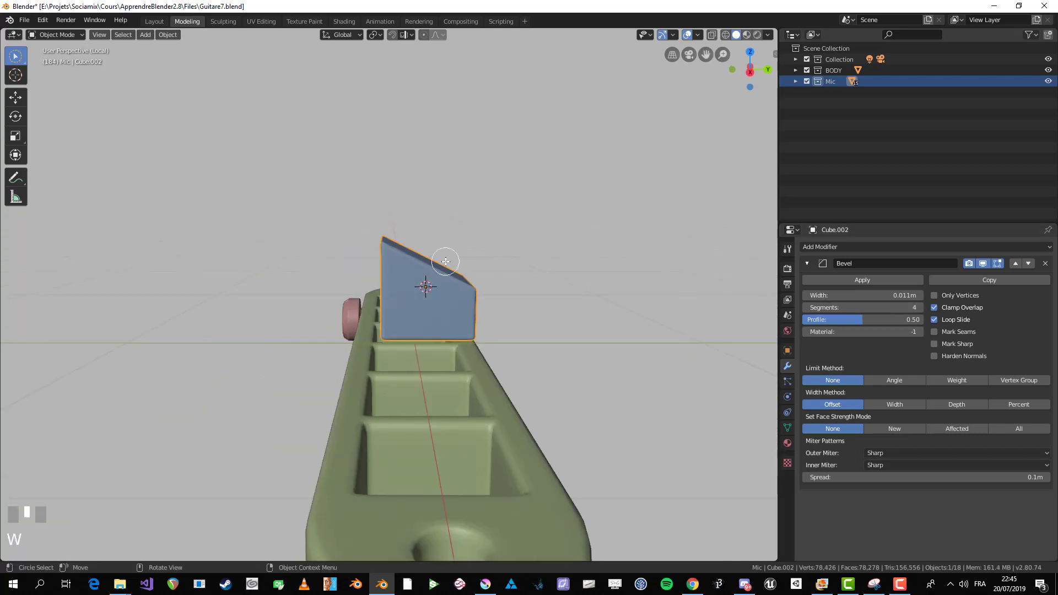
right_click(444, 260)
key(alt+a)
middle_drag(508, 263, 499, 302)
click(610, 295)
scroll(666, 307, up, 5)
shift+scroll(666, 307, down, 2)
key(w)
click(514, 299)
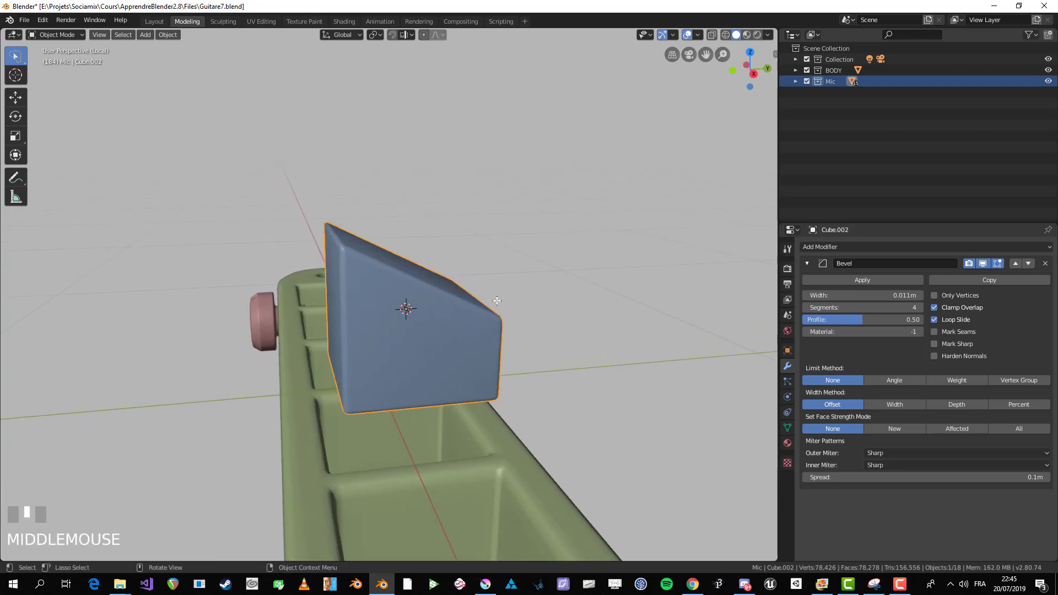
key(KP_7)
scroll(693, 349, up, 1)
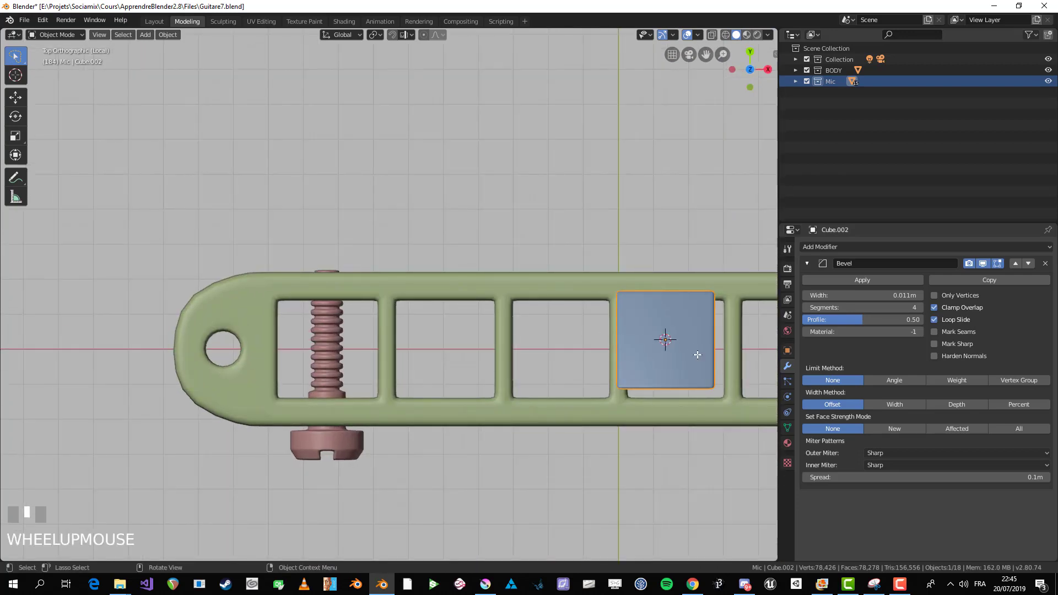
Step: Move the vertices on the block's low side inward along Y to make the block narrower
key(KP_3)
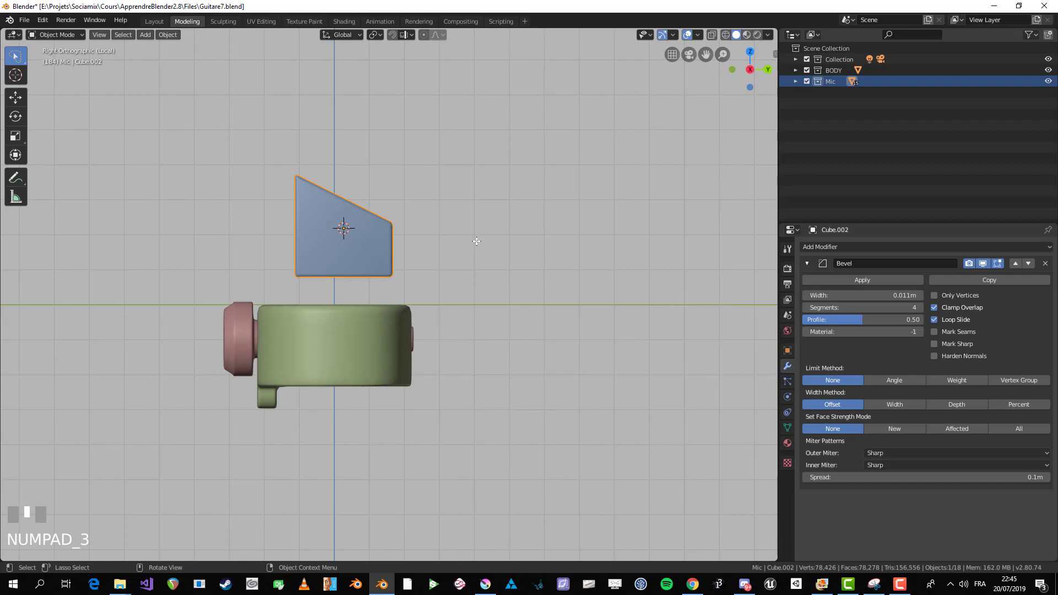
scroll(477, 241, up, 1)
key(Tab)
shift+middle_drag(343, 168, 419, 206)
key(alt+z)
scroll(402, 201, up, 1)
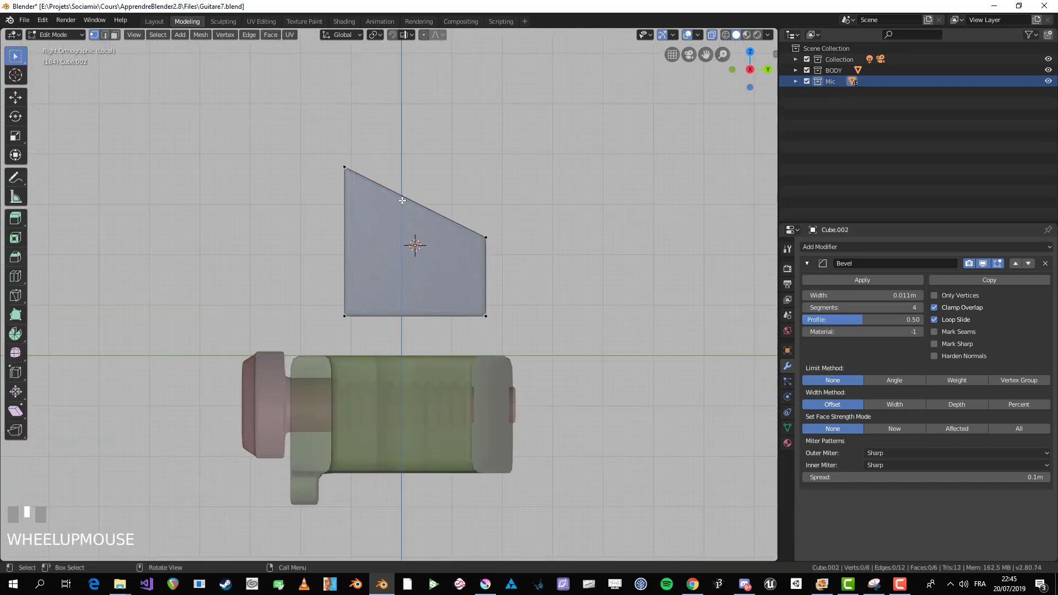
drag(451, 210, 547, 364)
key(g)
right_click(491, 249)
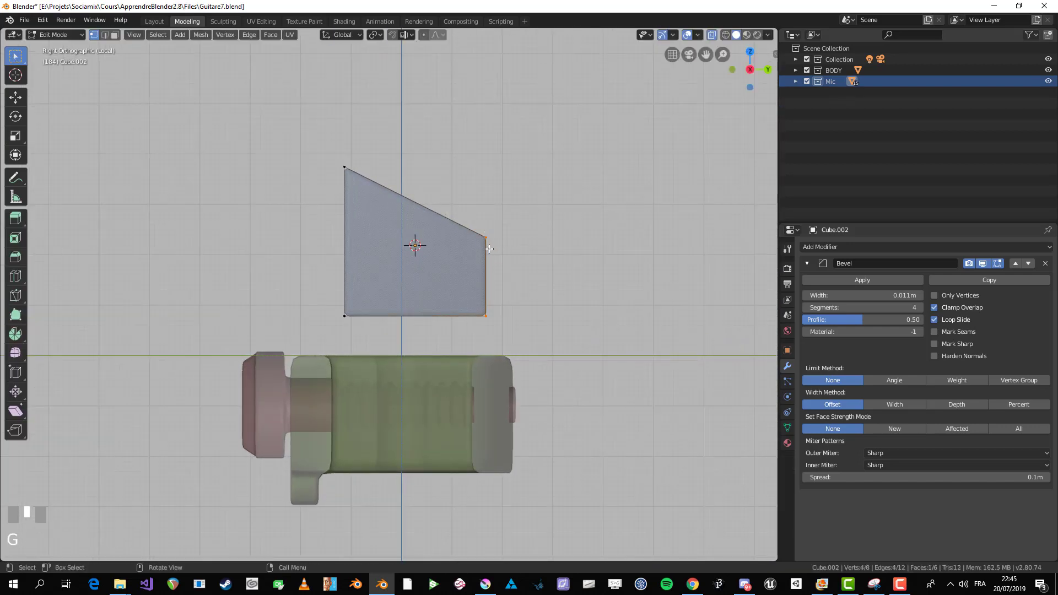
key(g)
click(446, 222)
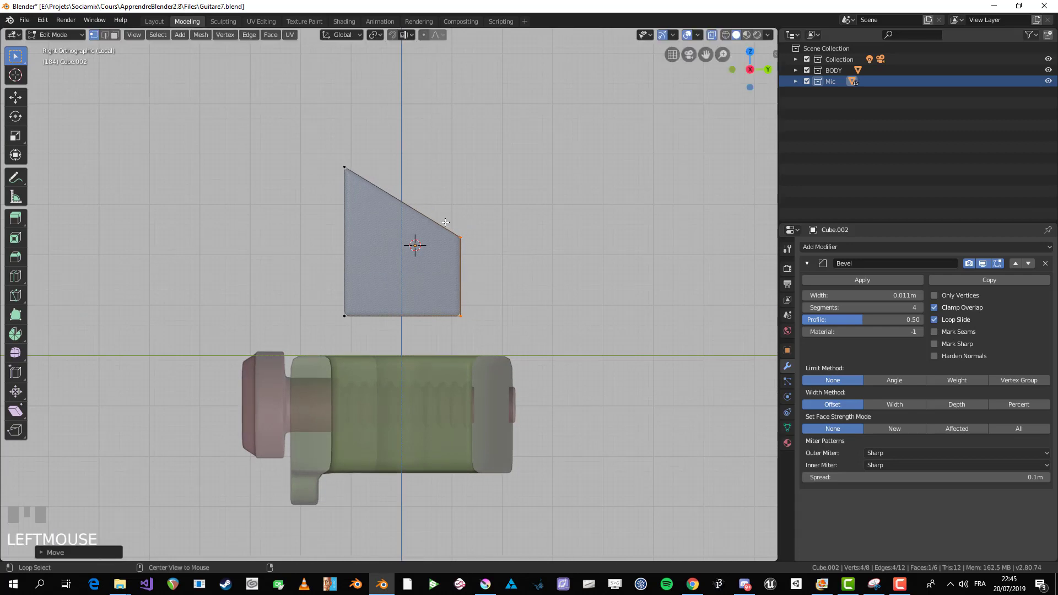
Step: Scale the block's whole mesh along Z to about 0.74 of its height
key(b)
drag(445, 222, 495, 267)
key(a)
key(s)
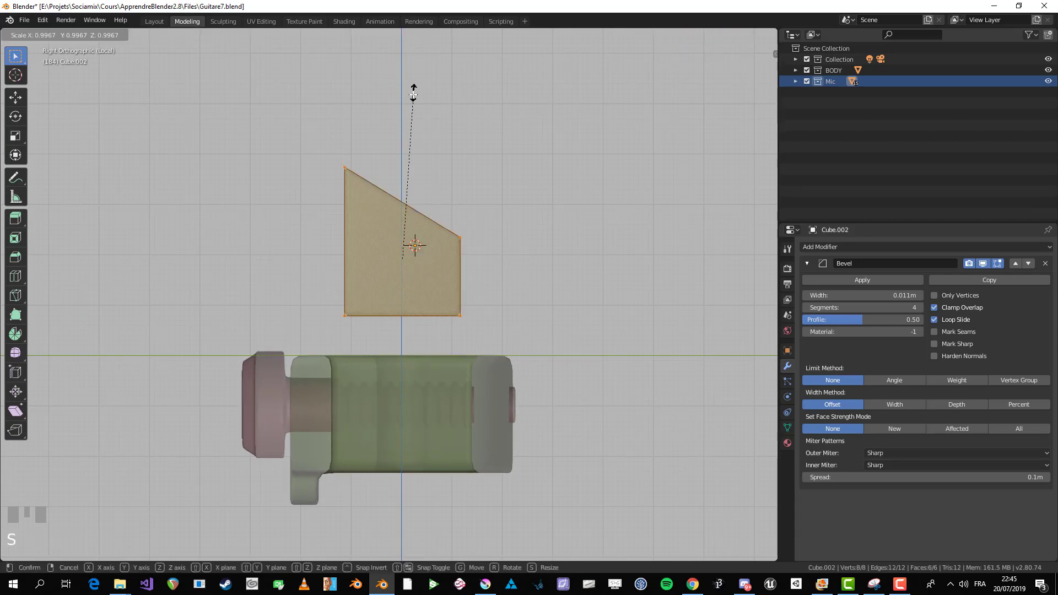
key(z)
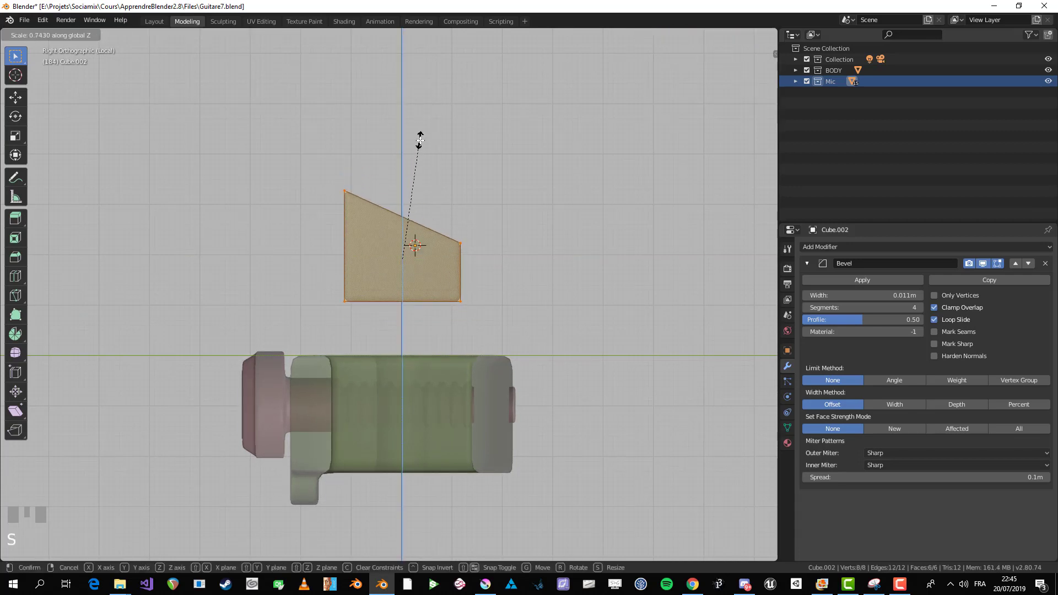
click(420, 139)
key(Tab)
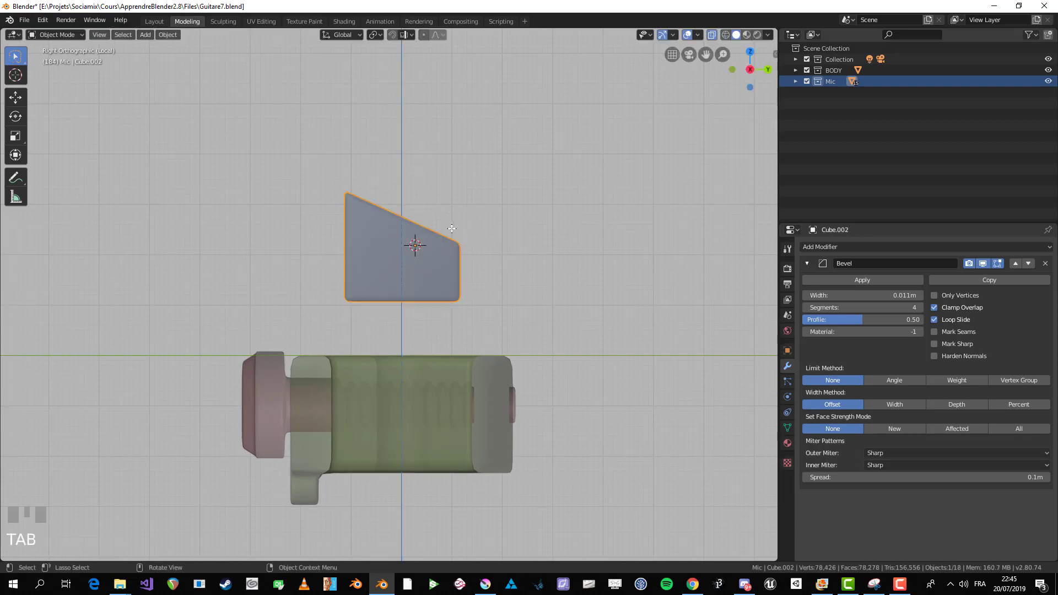
Step: Lower the block into the pickup frame and move it along X into the end opening that holds the screw
key(alt+z)
drag(458, 242, 454, 395)
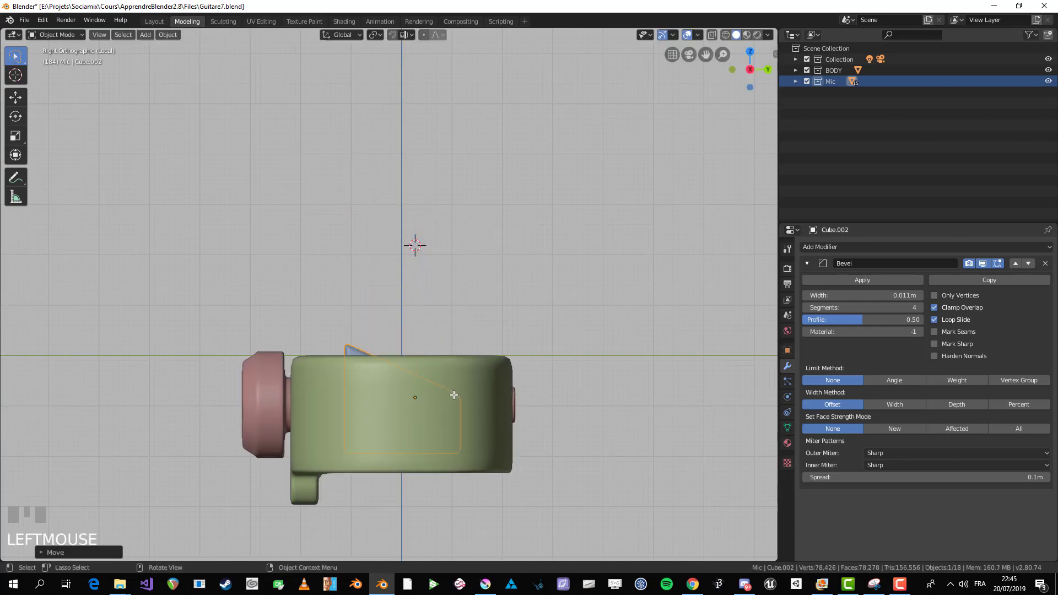
key(KP_7)
key(g)
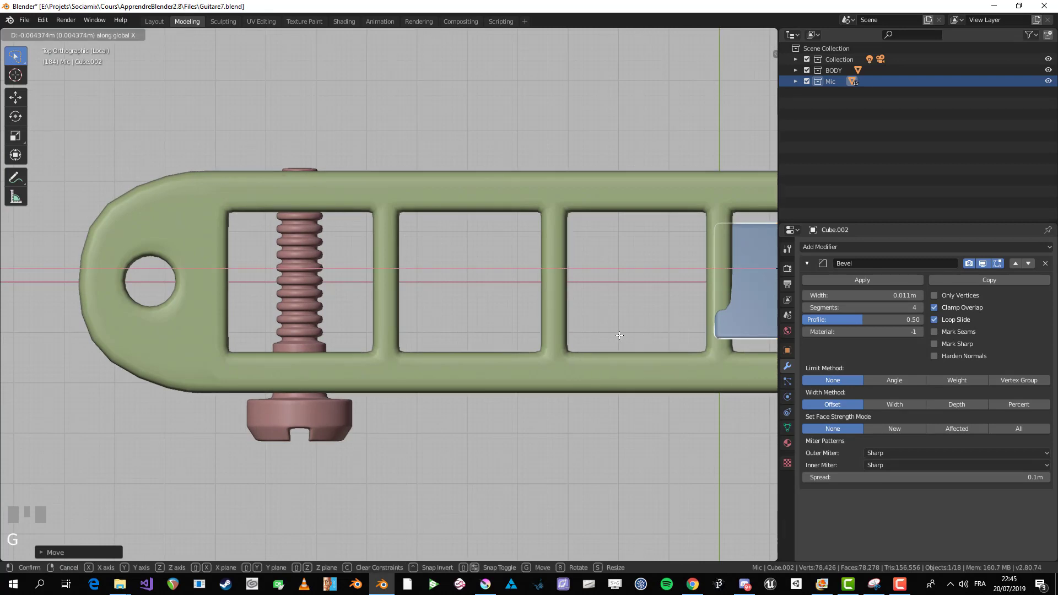
click(170, 334)
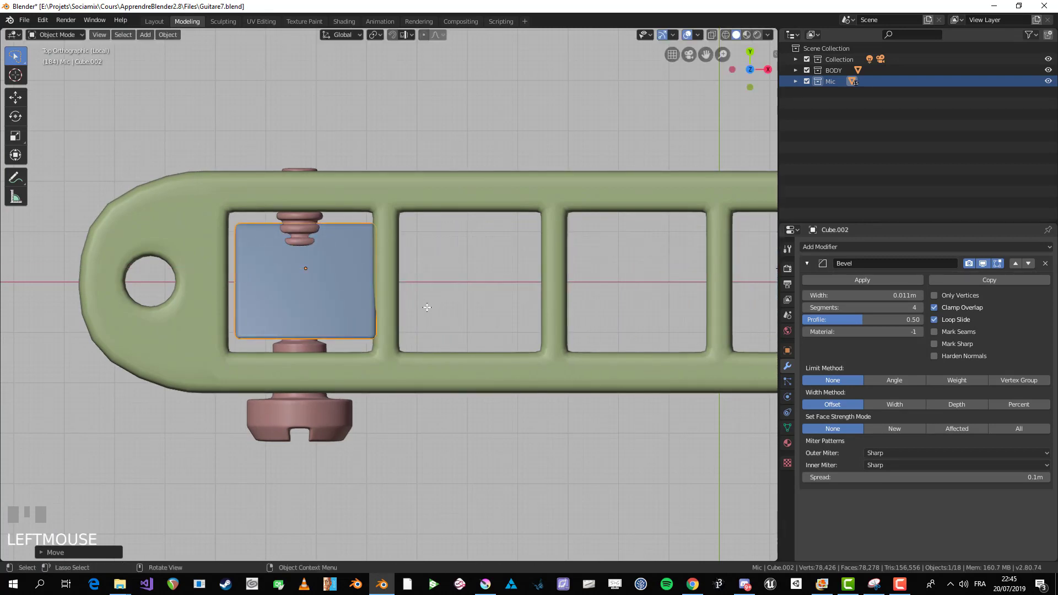
key(KP_3)
key(alt+z)
scroll(393, 88, up, 2)
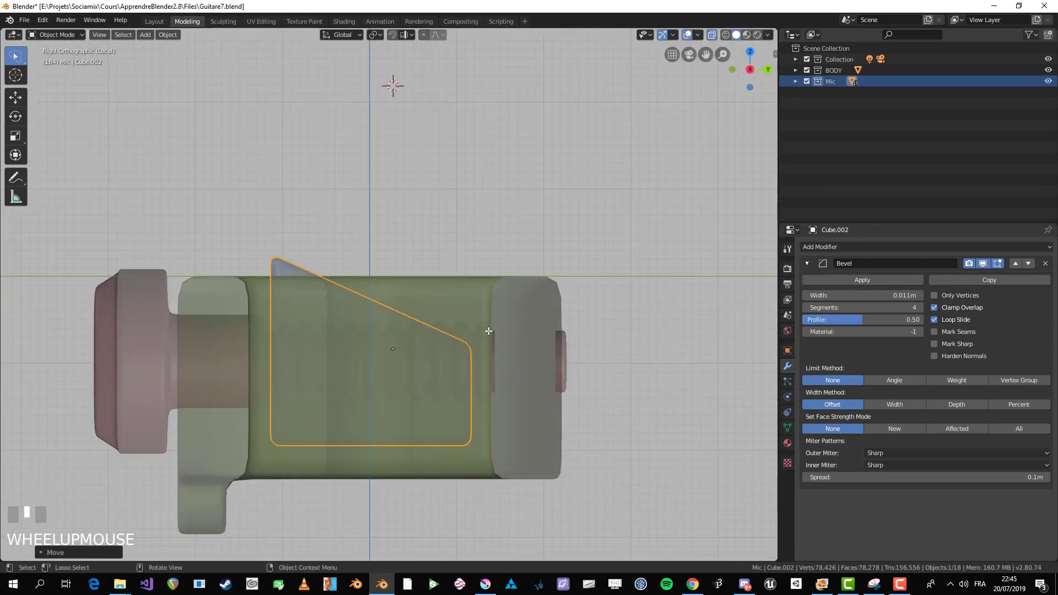
Step: Raise the sloped block along Z in the frame opening and scale it up slightly
key(g)
key(z)
click(487, 301)
key(s)
click(500, 305)
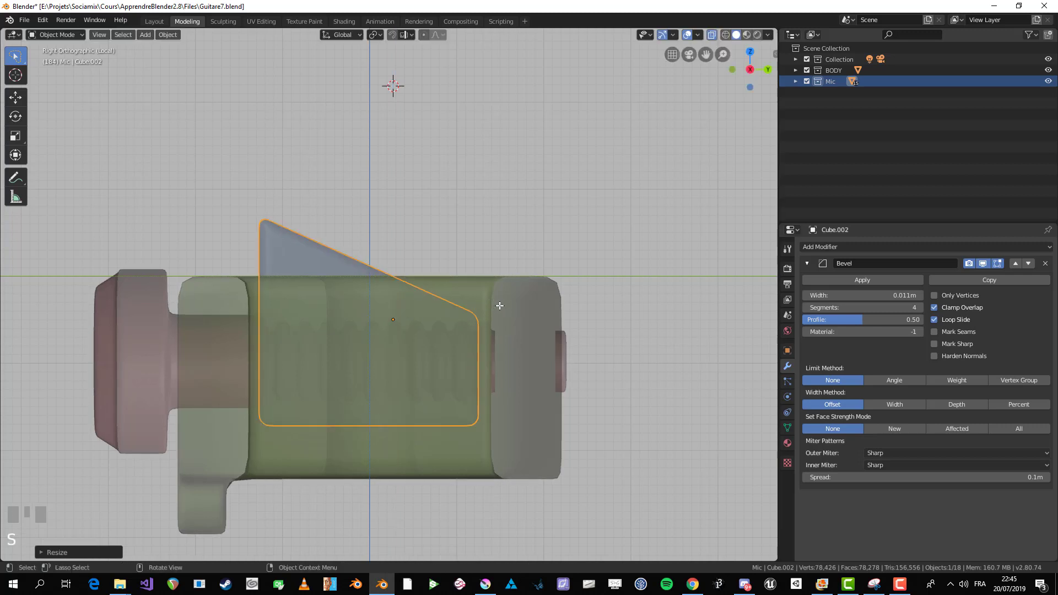
key(Tab)
key(Tab)
key(Tab)
key(Tab)
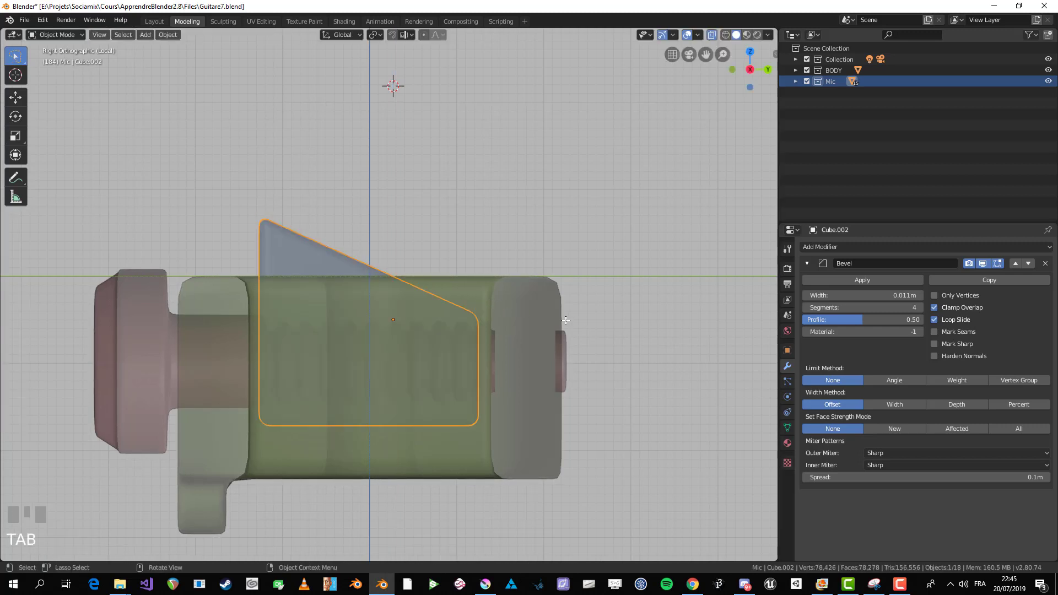
Step: Narrow the block along Y and shift it slightly away from the screw head
key(s)
right_click(549, 331)
key(s)
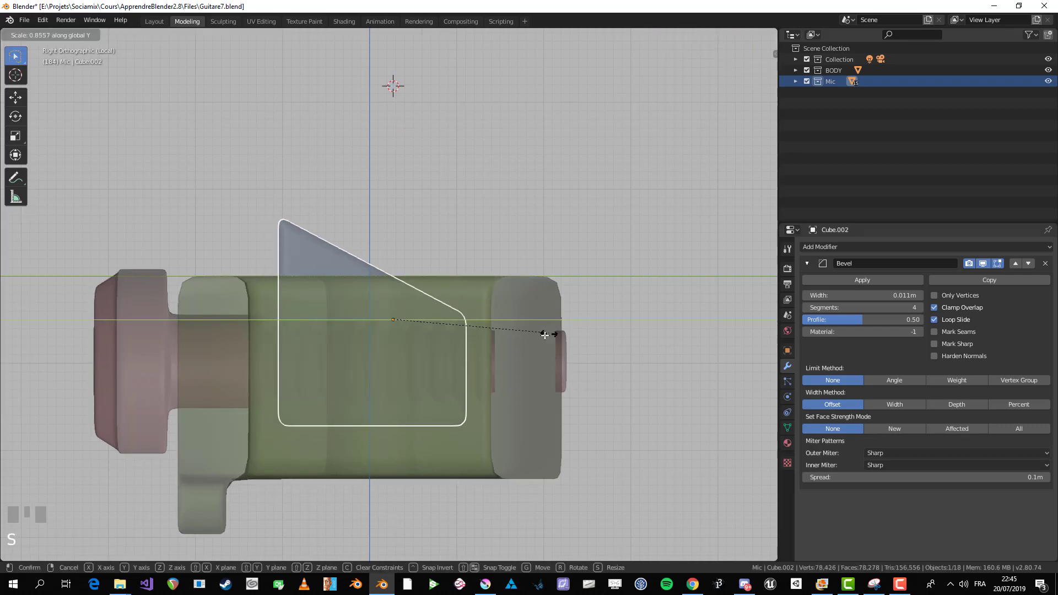
click(546, 334)
key(g)
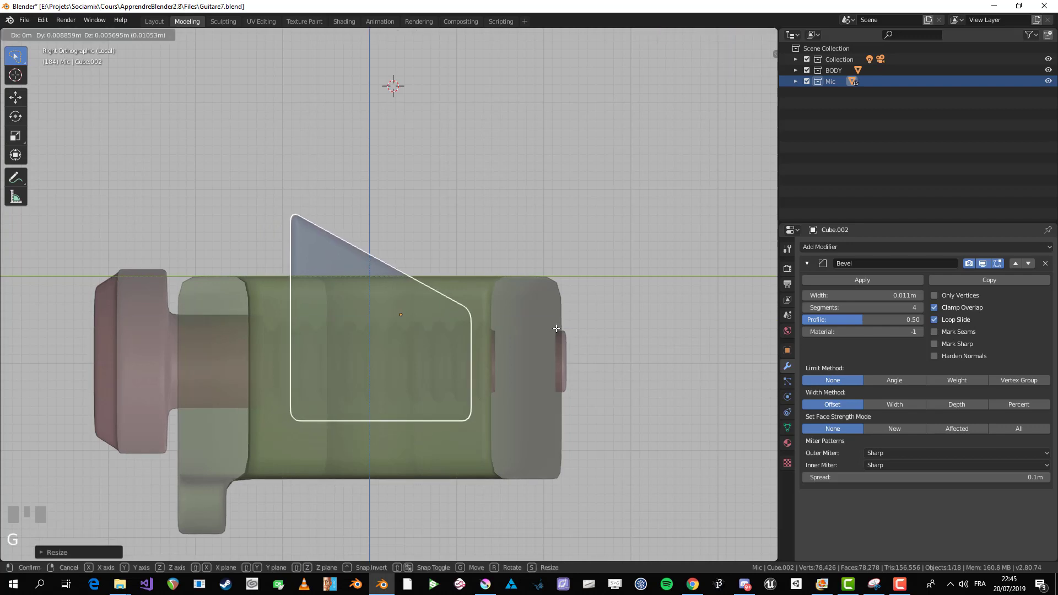
click(554, 329)
Step: Stretch the block slightly along Z, enlarge it a little and nudge it upward in side view
key(s)
key(z)
click(389, 153)
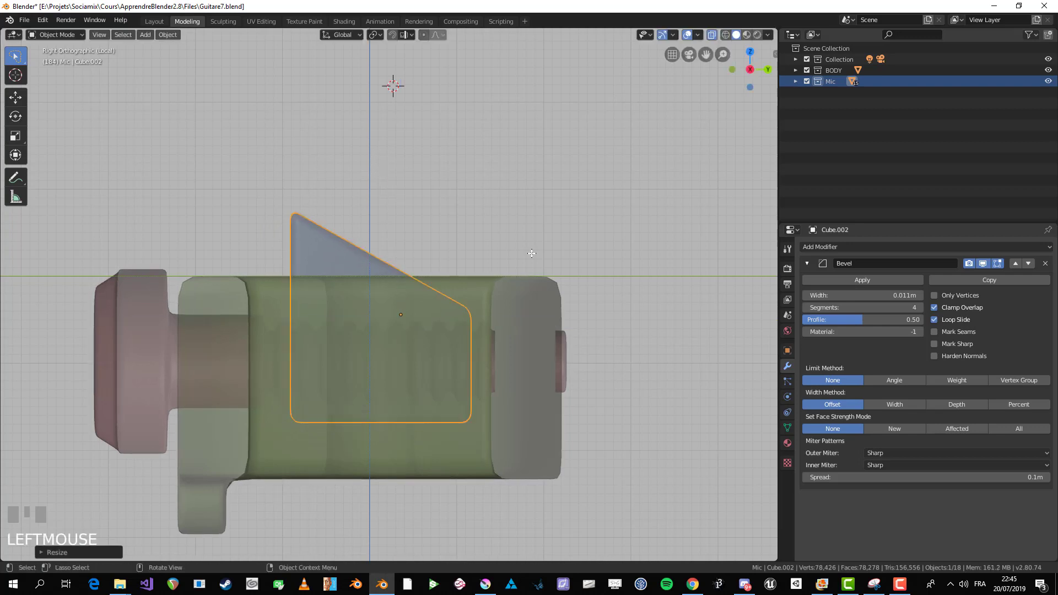
key(s)
click(547, 258)
key(g)
click(549, 253)
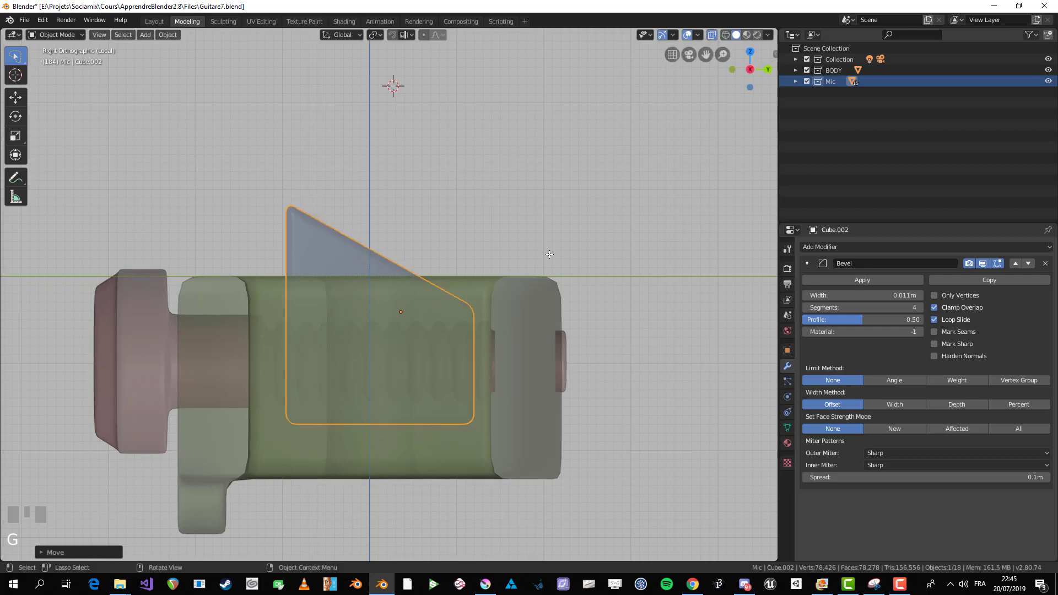
Step: Scale the block down uniformly and shift it along Y away from the screw head
key(s)
click(553, 275)
key(g)
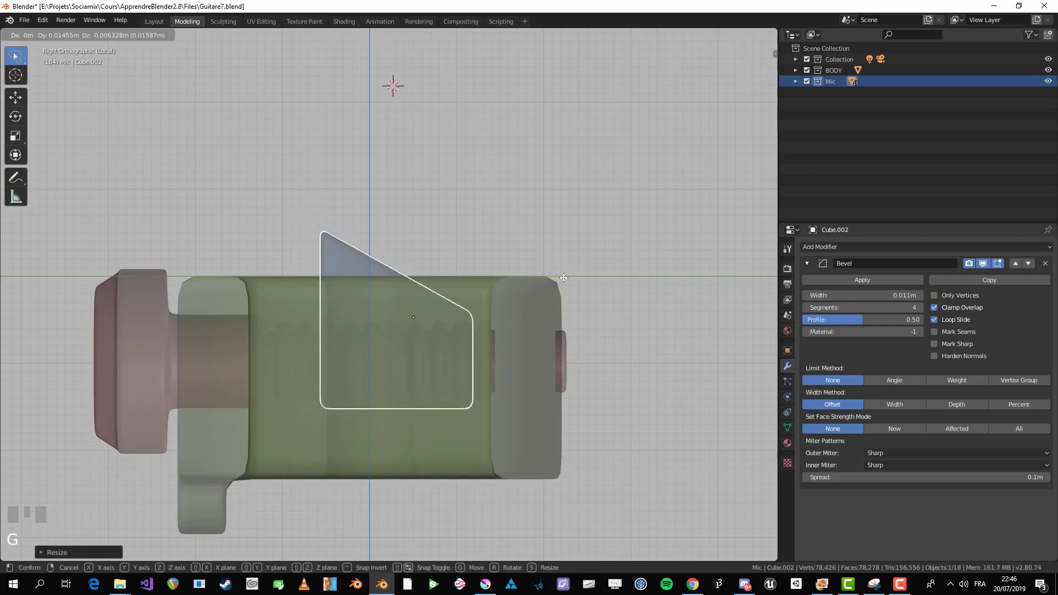
click(557, 276)
Step: Centre the block across the end opening in top view and shift the screw along X by about 0.004 m to line up
middle_drag(557, 276, 403, 346)
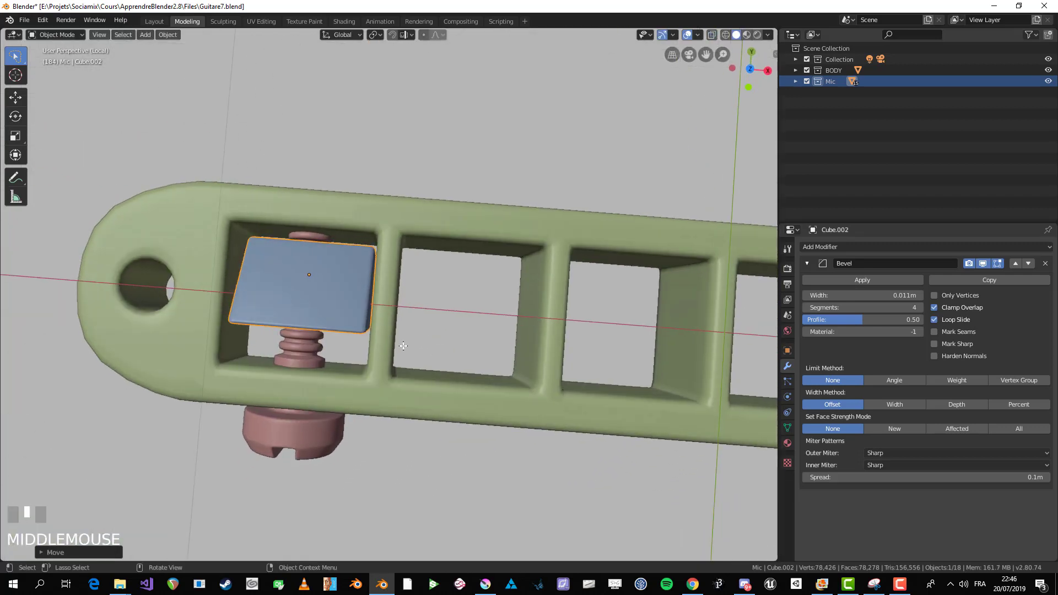
key(KP_7)
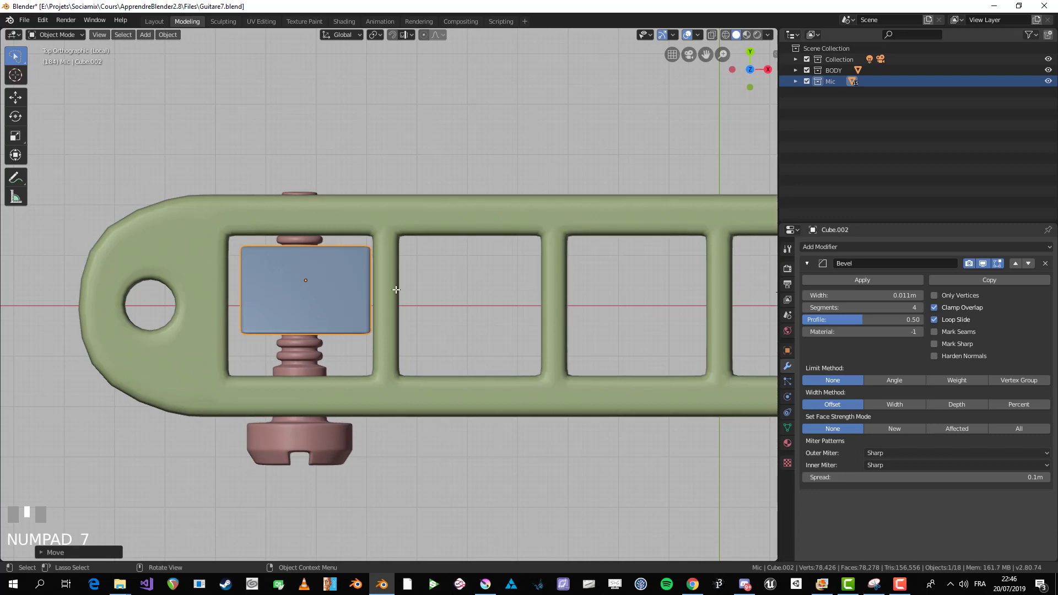
key(g)
click(379, 306)
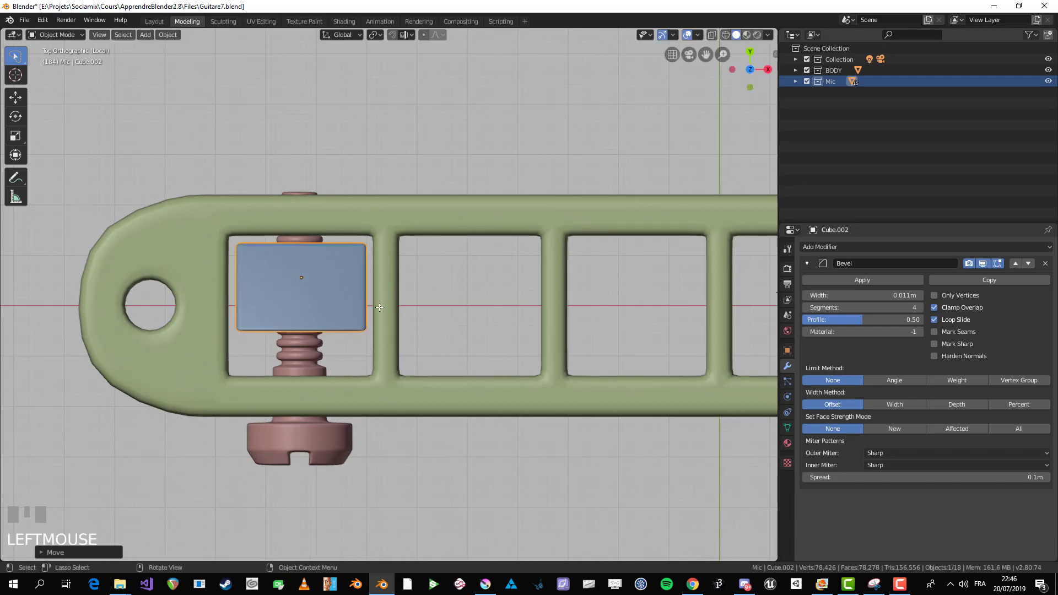
click(291, 458)
drag(291, 458, 293, 458)
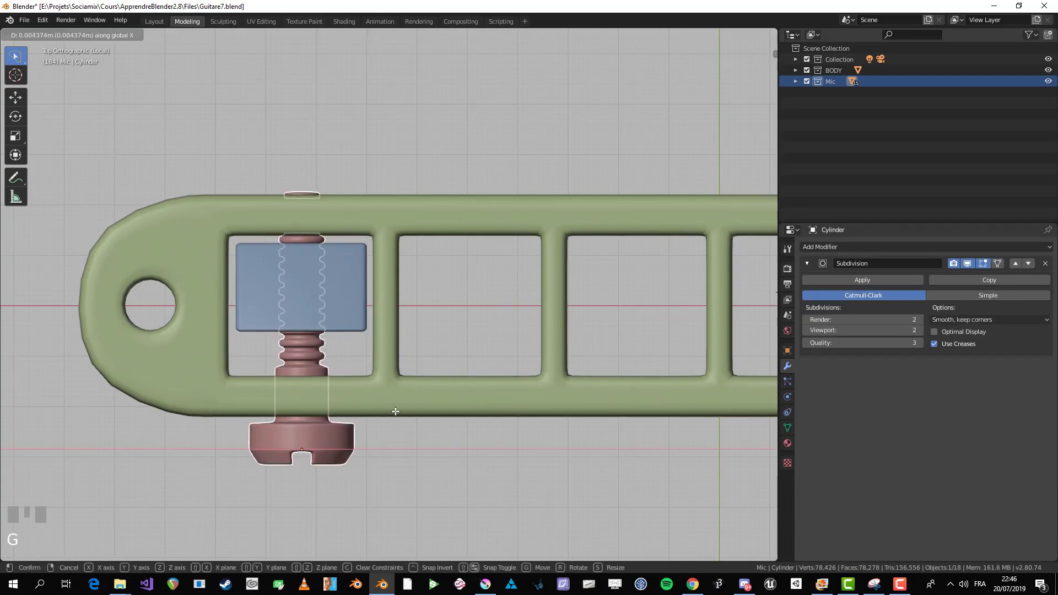
Step: Select the block and apply its object transform
click(349, 319)
key(ctrl+a)
click(348, 316)
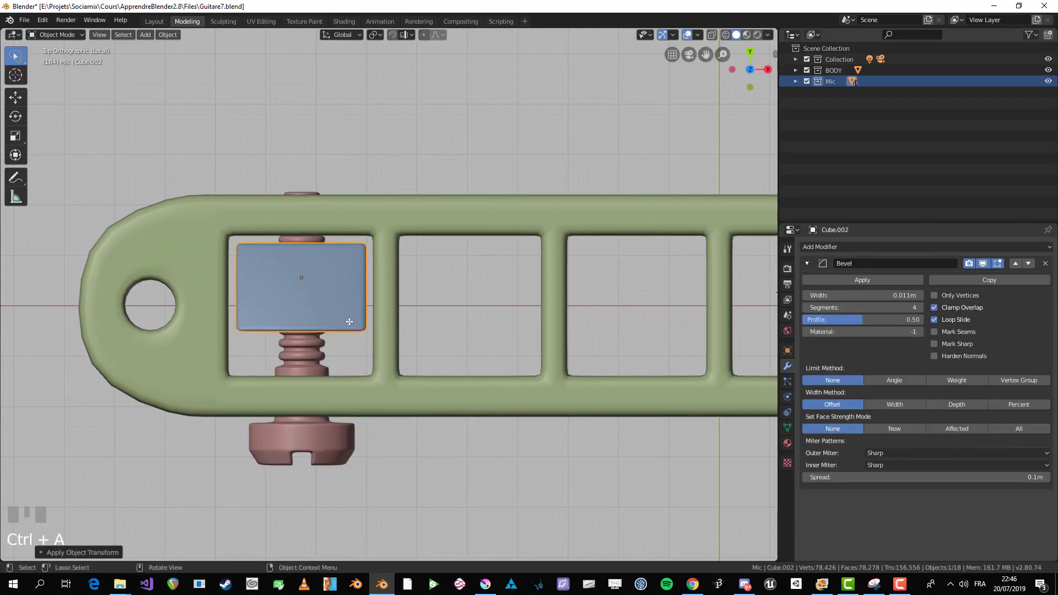
Step: Examine how the block and screw fit in the end opening from several angles
scroll(367, 349, down, 4)
middle_drag(367, 349, 350, 298)
key(Tab)
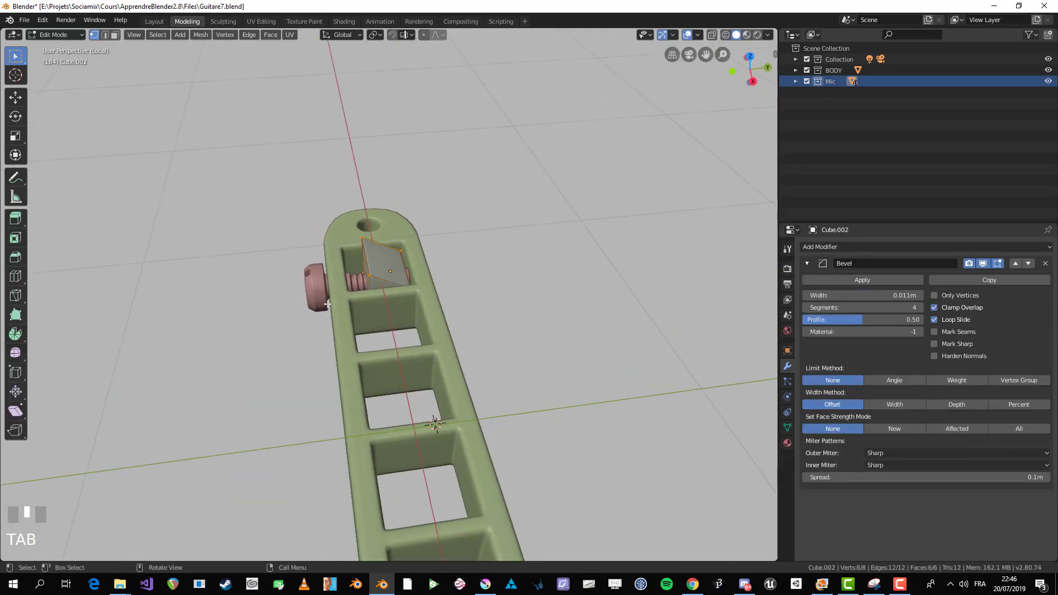
key(Tab)
click(317, 336)
middle_drag(318, 336, 491, 355)
scroll(317, 355, down, 2)
scroll(453, 324, up, 3)
Step: Make a linked duplicate of the block and screw and place it about 0.336 m along X in the neighbouring opening
click(484, 300)
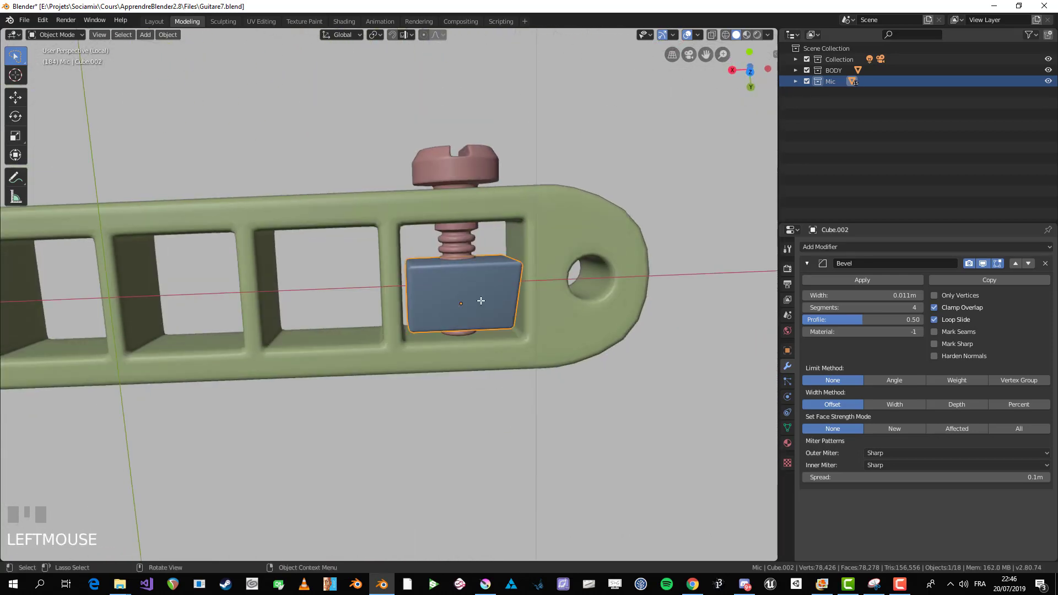
scroll(481, 301, down, 1)
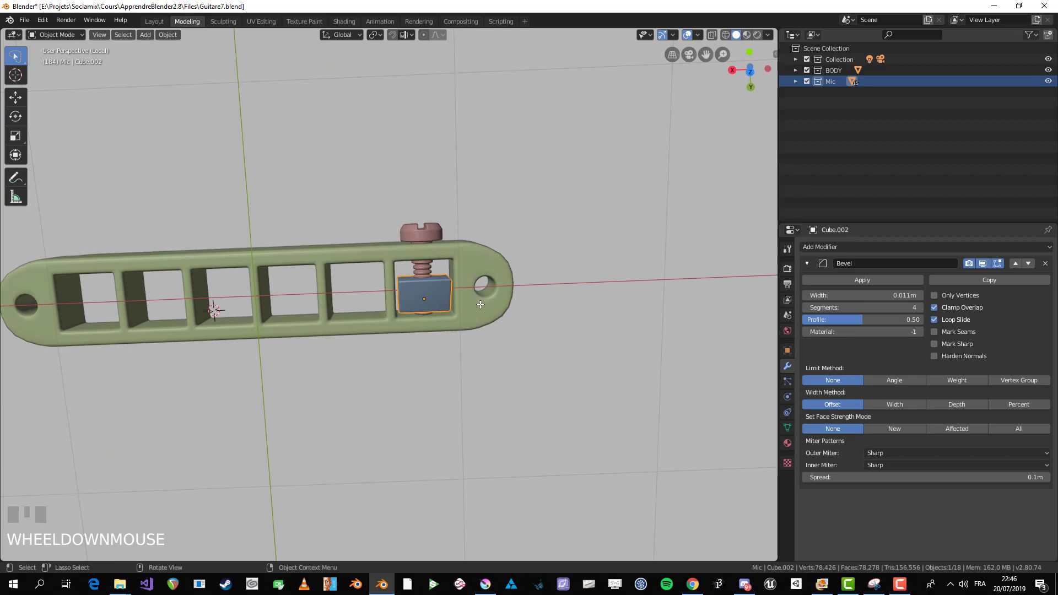
key(KP_7)
scroll(481, 304, up, 2)
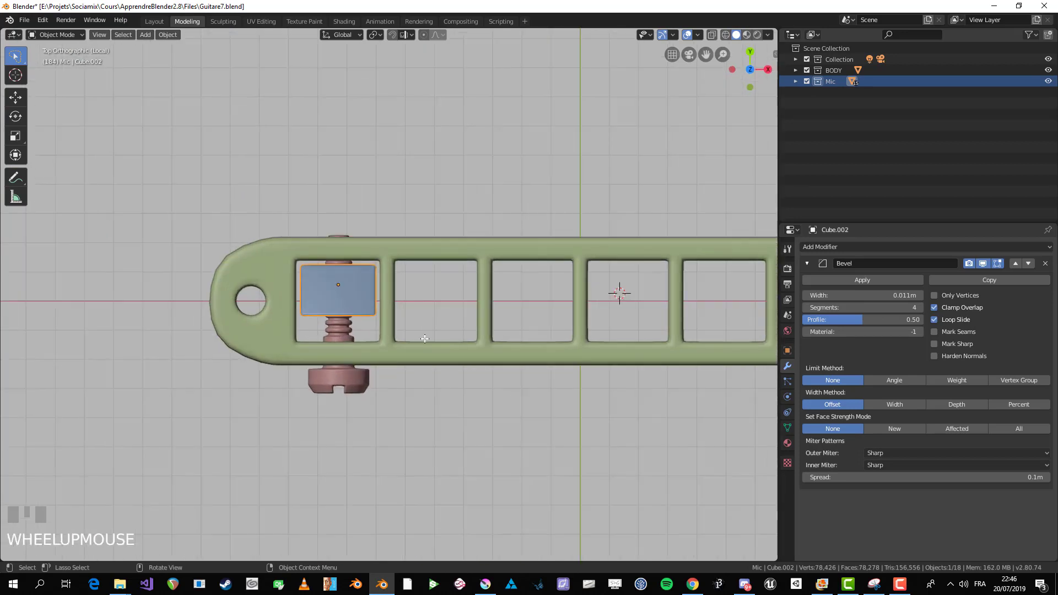
shift+click(331, 383)
scroll(331, 383, down, 1)
shift+middle_drag(443, 340, 301, 340)
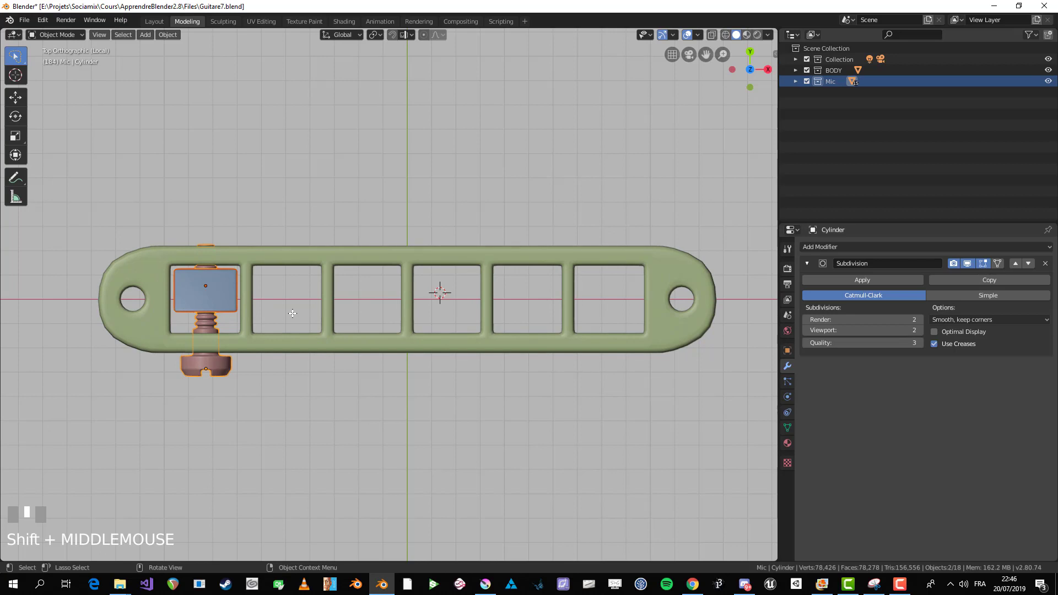
key(alt+d)
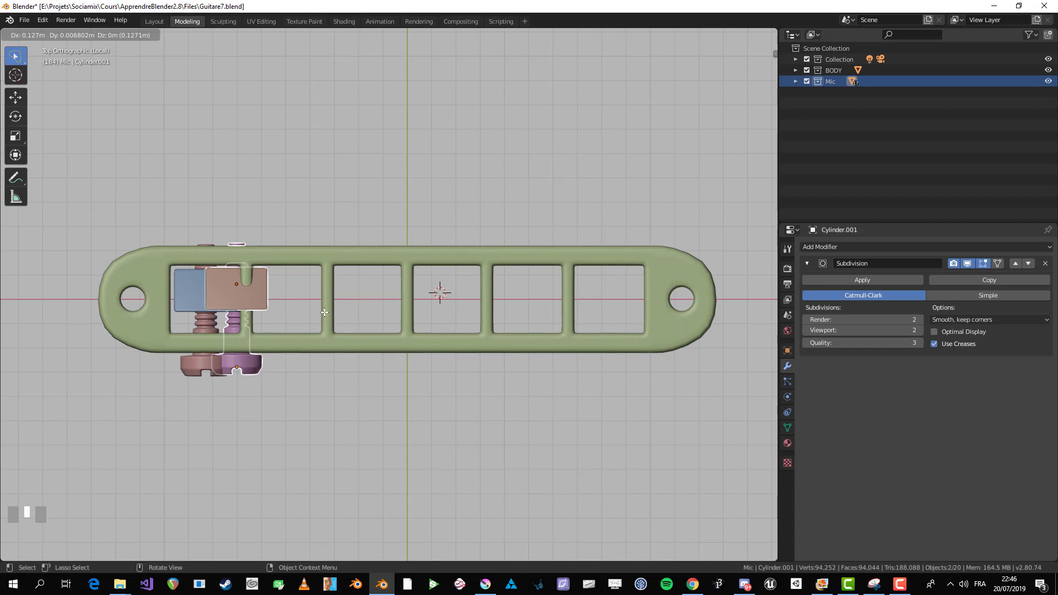
key(x)
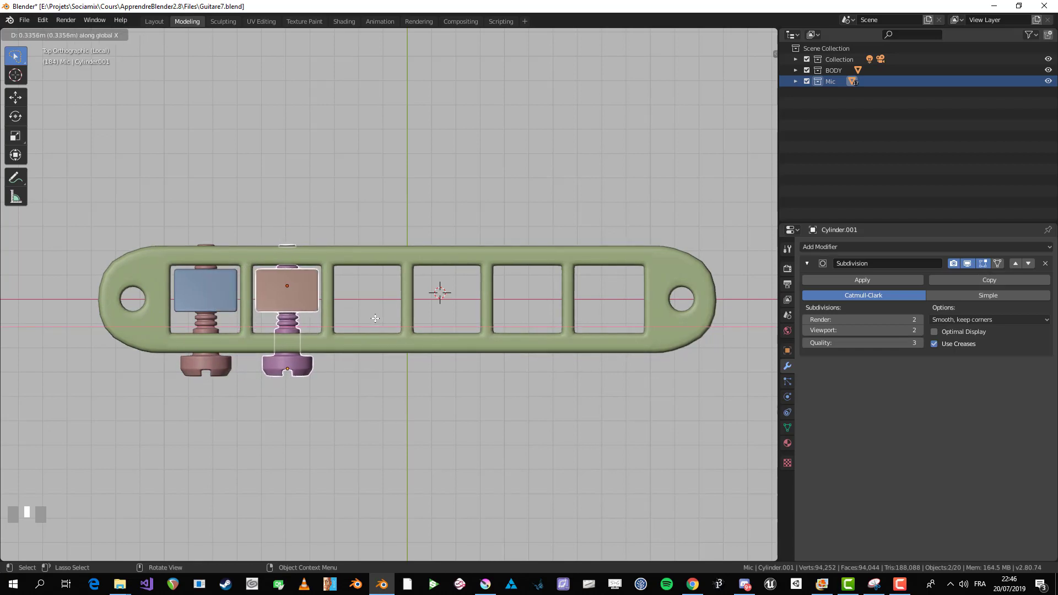
click(375, 318)
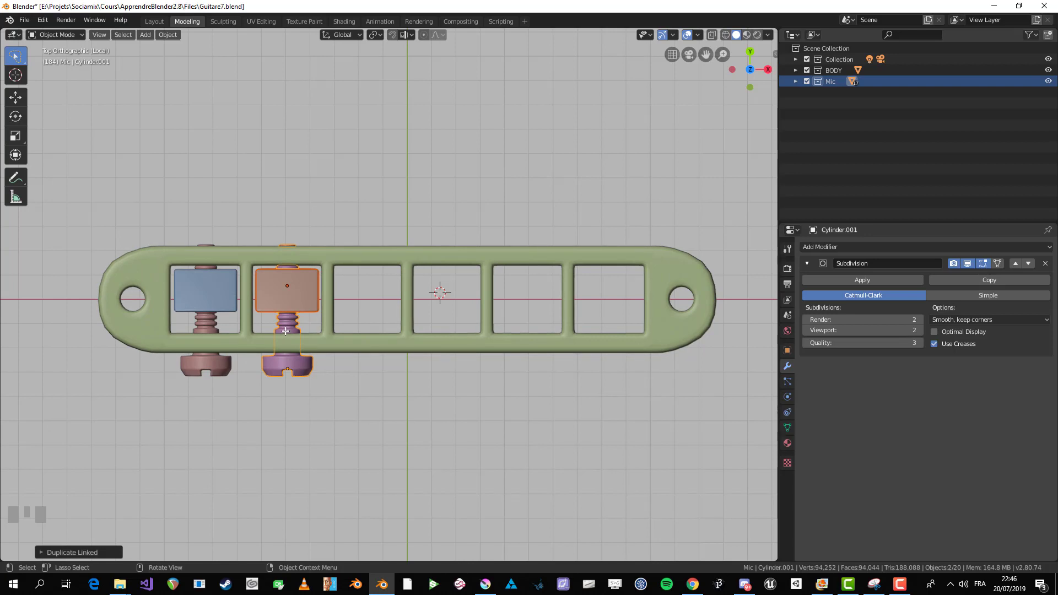
Step: Repeat the linked duplication four times to fill the remaining openings with blocks and screws
key(shift+r)
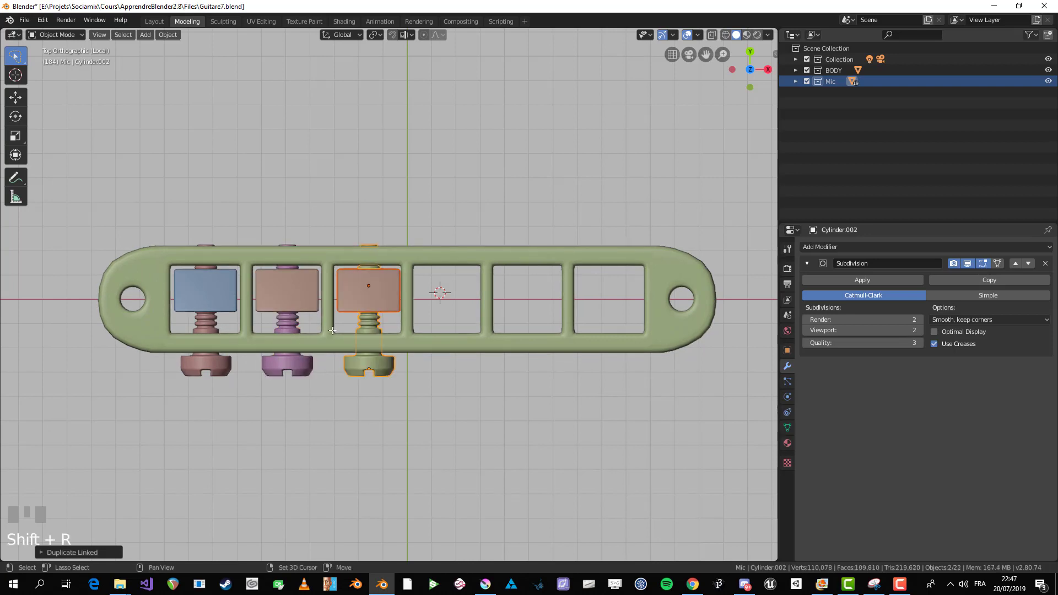
key(shift+r)
key(shift+r)
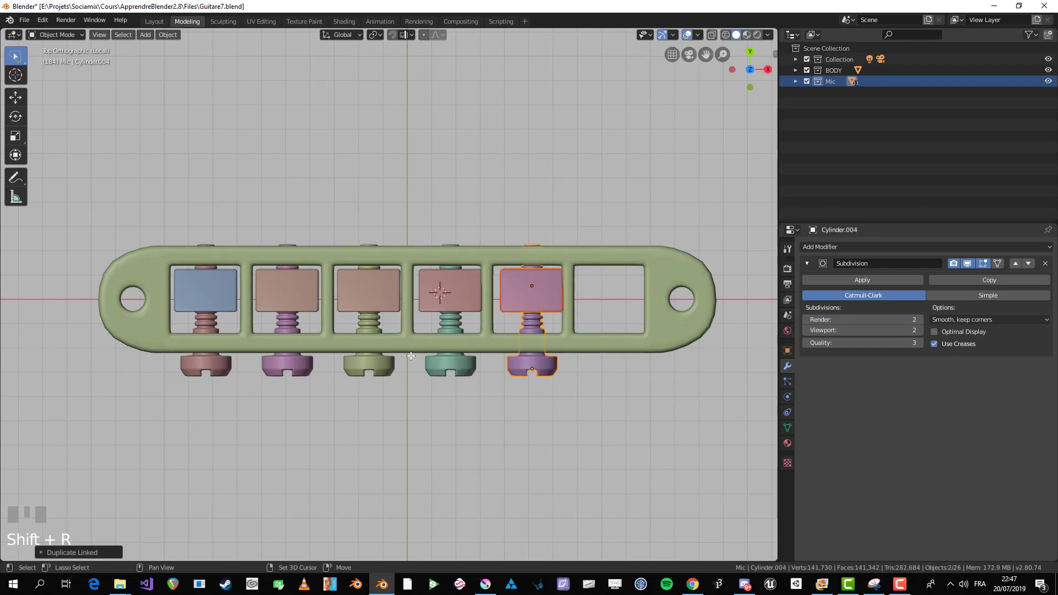
key(shift+r)
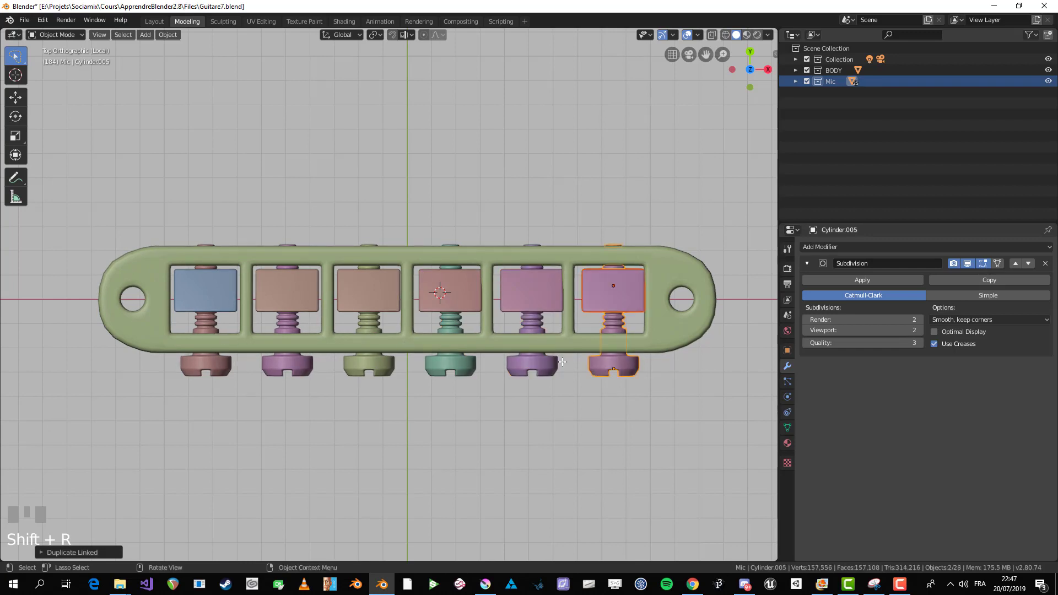
scroll(562, 362, down, 1)
middle_drag(437, 359, 447, 344)
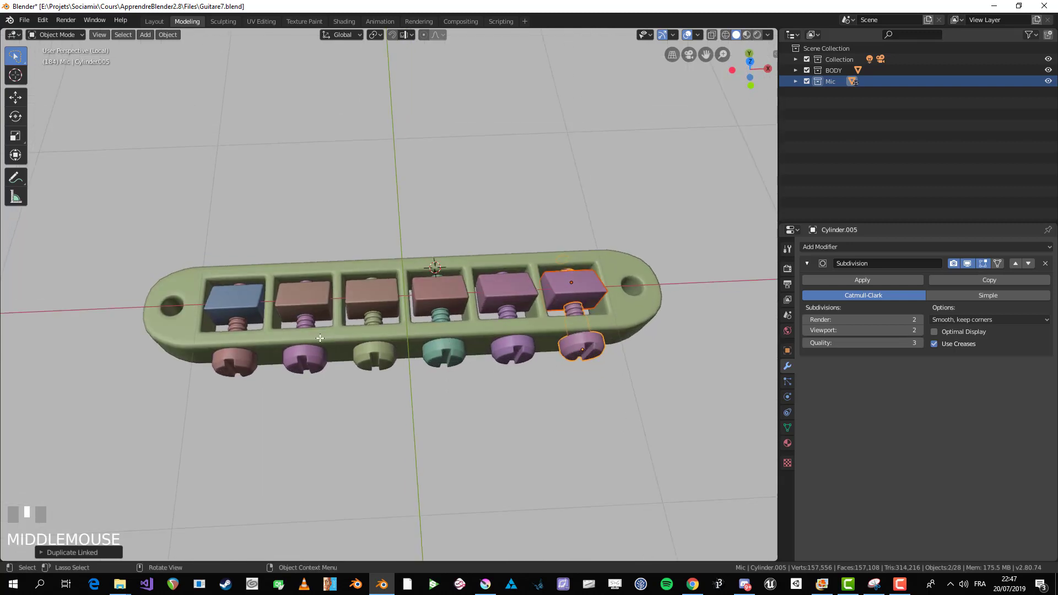
middle_drag(320, 338, 380, 282)
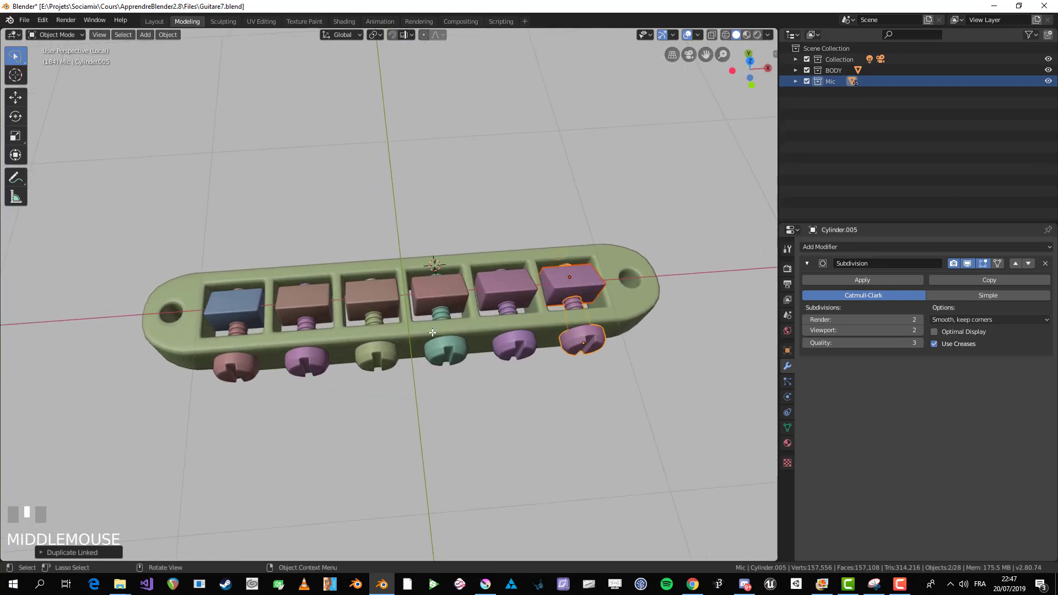
Step: Enter mesh editing on the green frame in top view with X-ray display on
key(KP_7)
scroll(434, 327, up, 1)
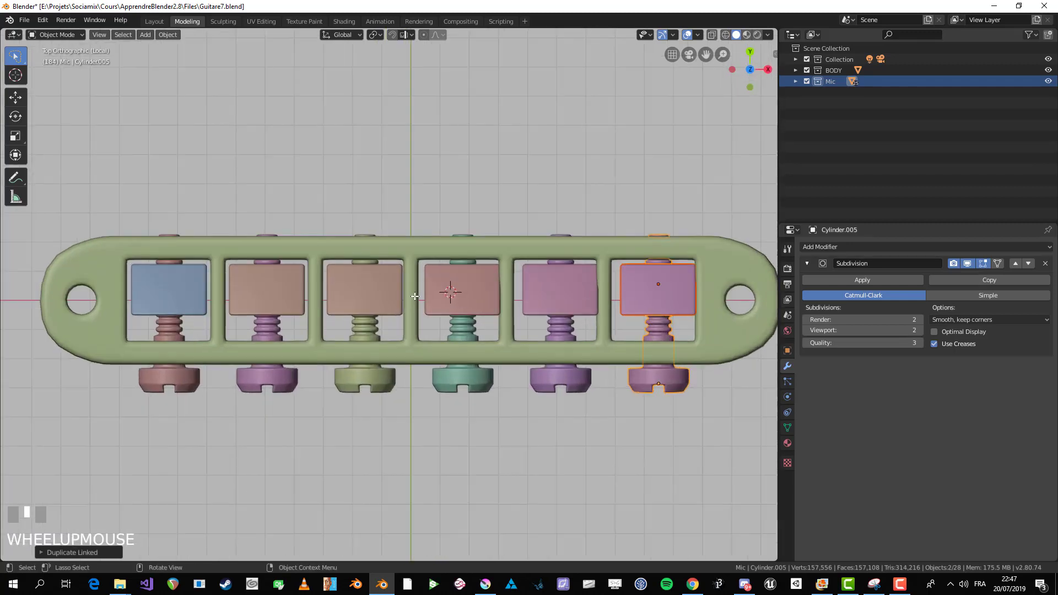
click(414, 315)
key(Tab)
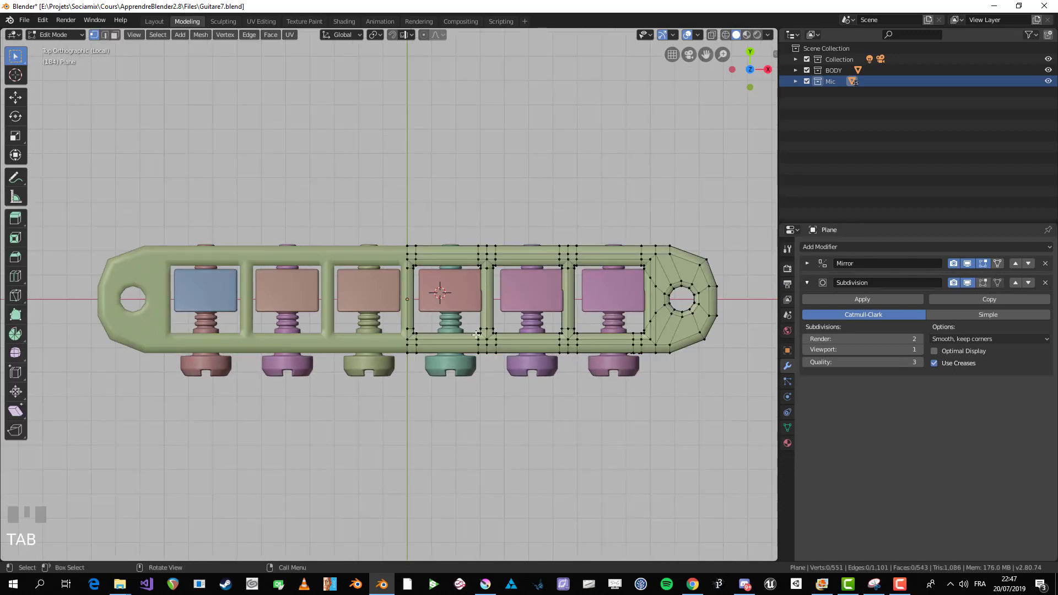
key(alt+z)
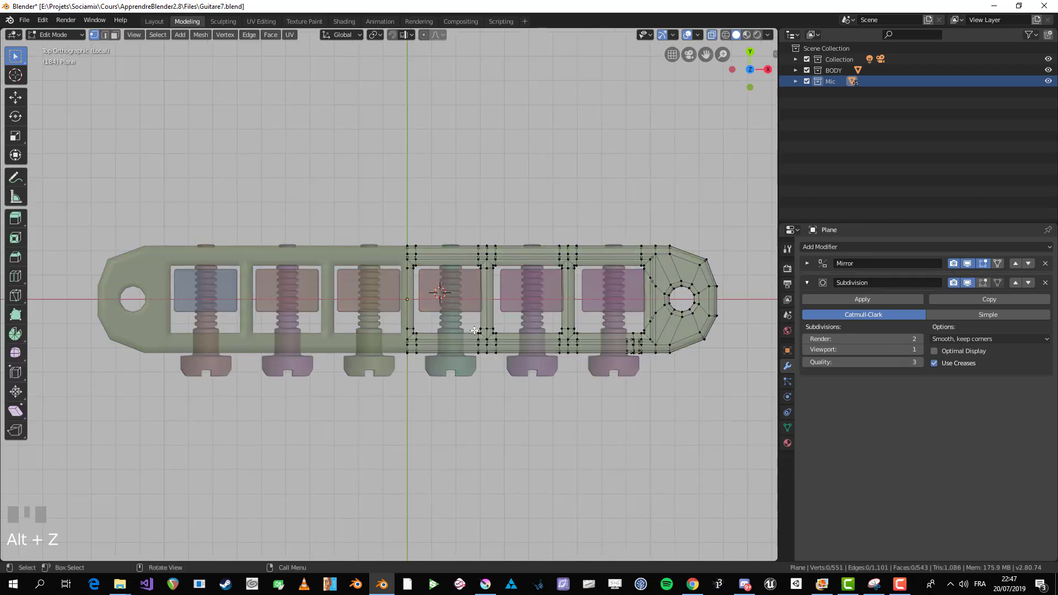
Step: Move all vertices of the frame's editable half beyond the centre bar slightly outward along X
key(b)
drag(391, 215, 420, 357)
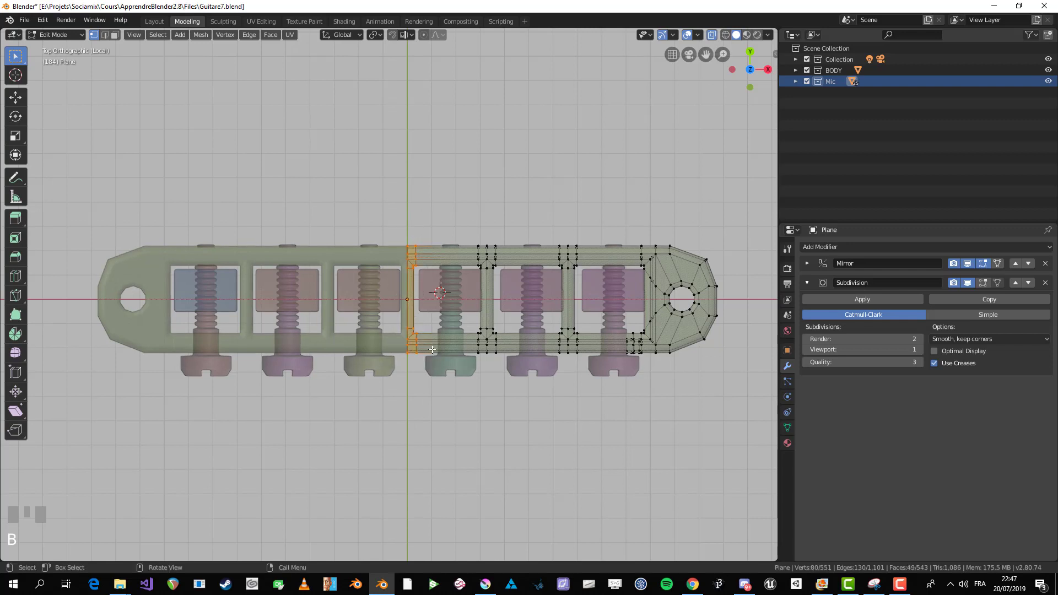
scroll(465, 301, up, 2)
scroll(466, 301, down, 2)
shift+middle_drag(481, 279, 454, 279)
drag(415, 207, 717, 419)
key(g)
key(x)
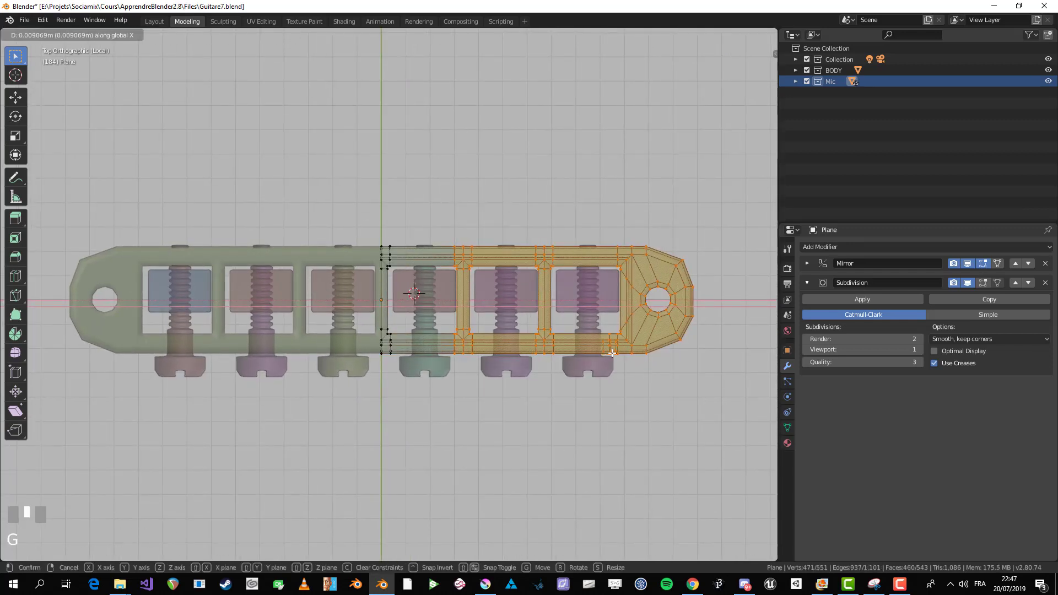
click(611, 354)
Step: Move the vertices of the frame's outer bar and rounded end about 0.011 m outward along X
key(alt+a)
key(b)
drag(498, 205, 703, 366)
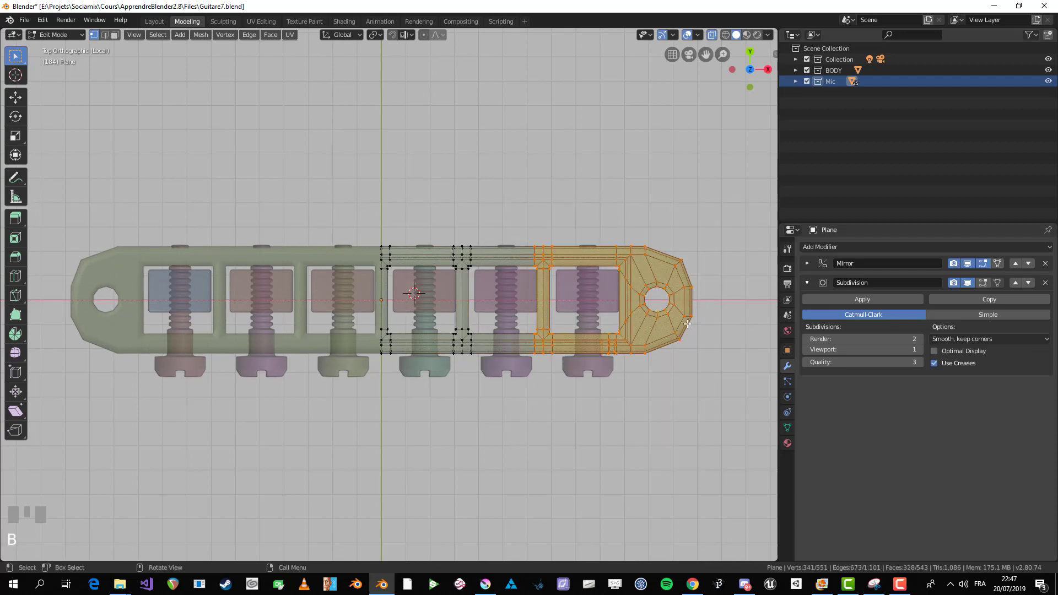
key(g)
key(x)
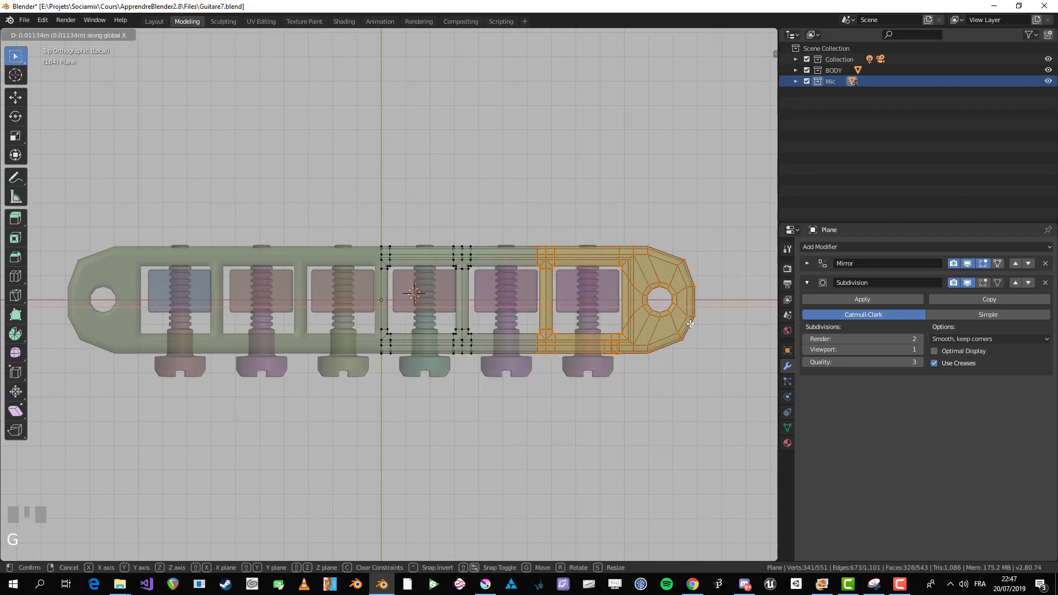
click(690, 324)
Step: Try scaling the whole frame object down slightly, undo it and return to mesh editing
key(Tab)
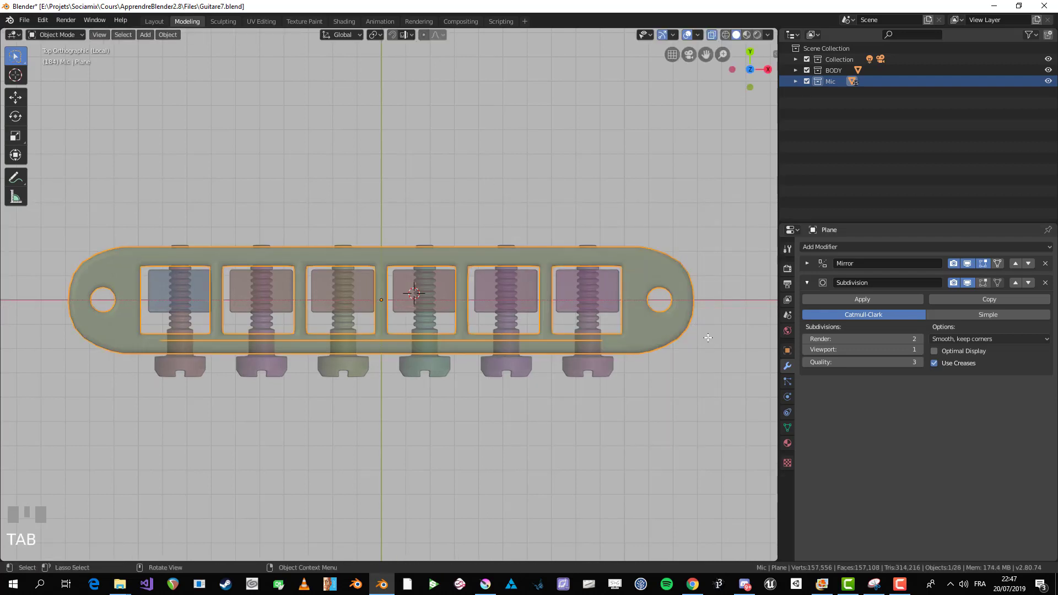
key(s)
click(709, 340)
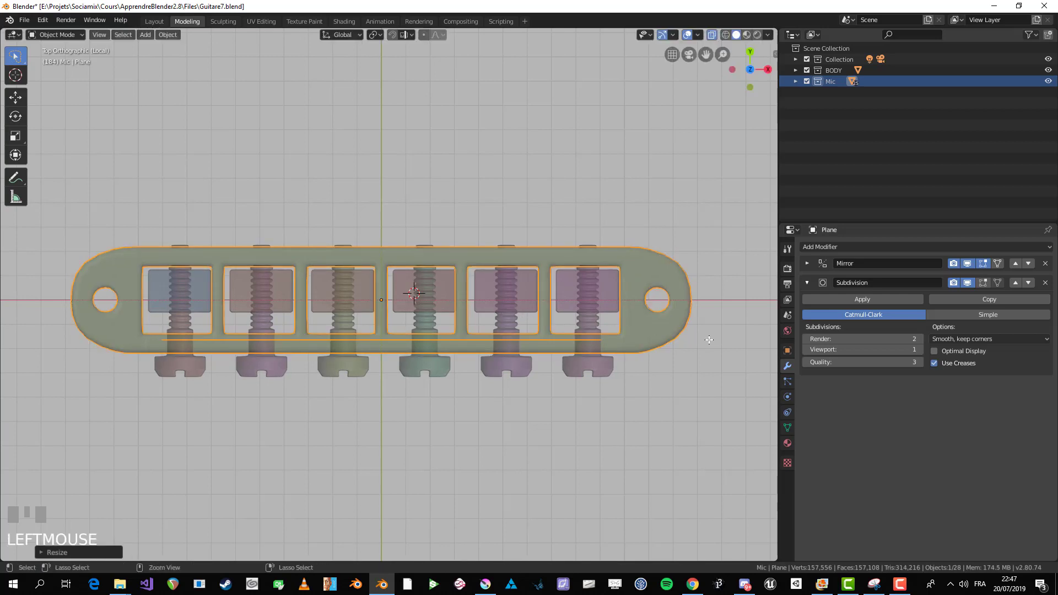
key(ctrl+z)
key(Tab)
key(alt+a)
scroll(338, 193, up, 1)
key(b)
drag(340, 191, 423, 408)
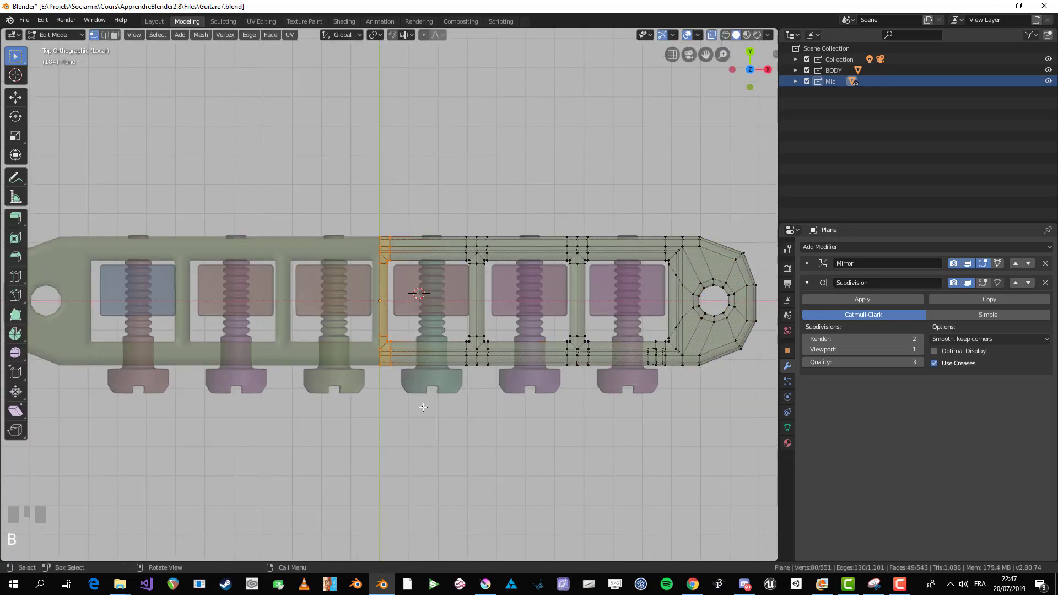
key(Tab)
Step: Move all six blocks and screws together, without the frame, about 0.007 m in the negative X direction
click(425, 301)
key(alt+z)
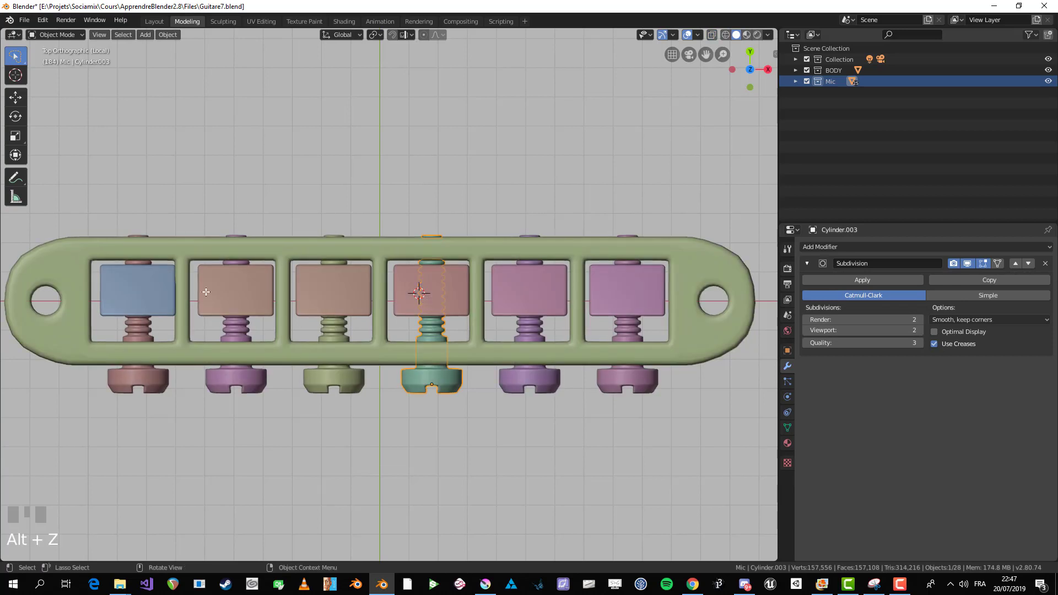
key(a)
scroll(726, 377, down, 1)
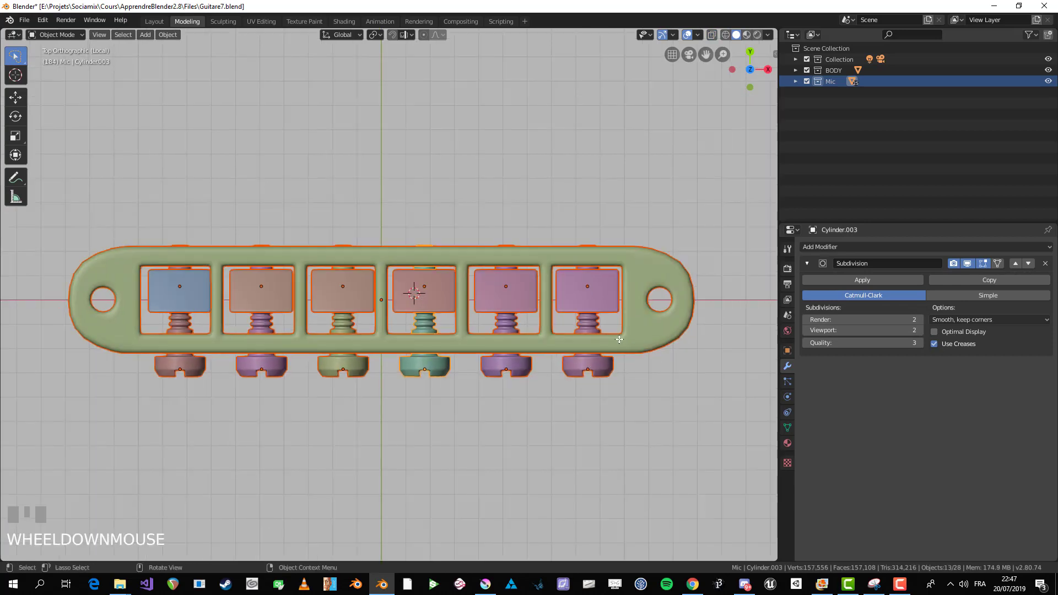
key(b)
middle_drag(676, 237, 726, 377)
key(g)
key(x)
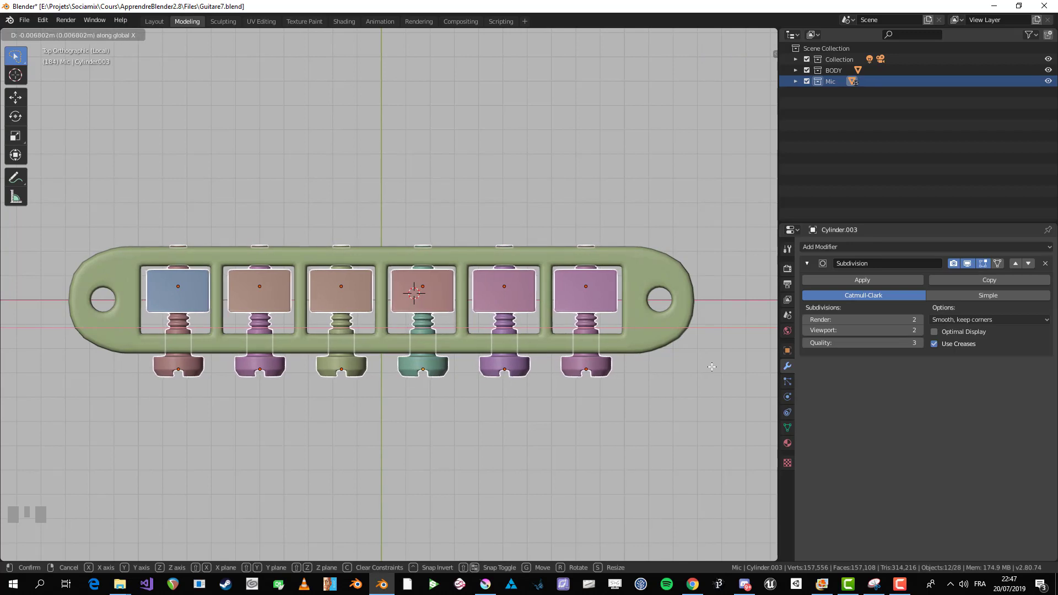
click(710, 367)
key(a)
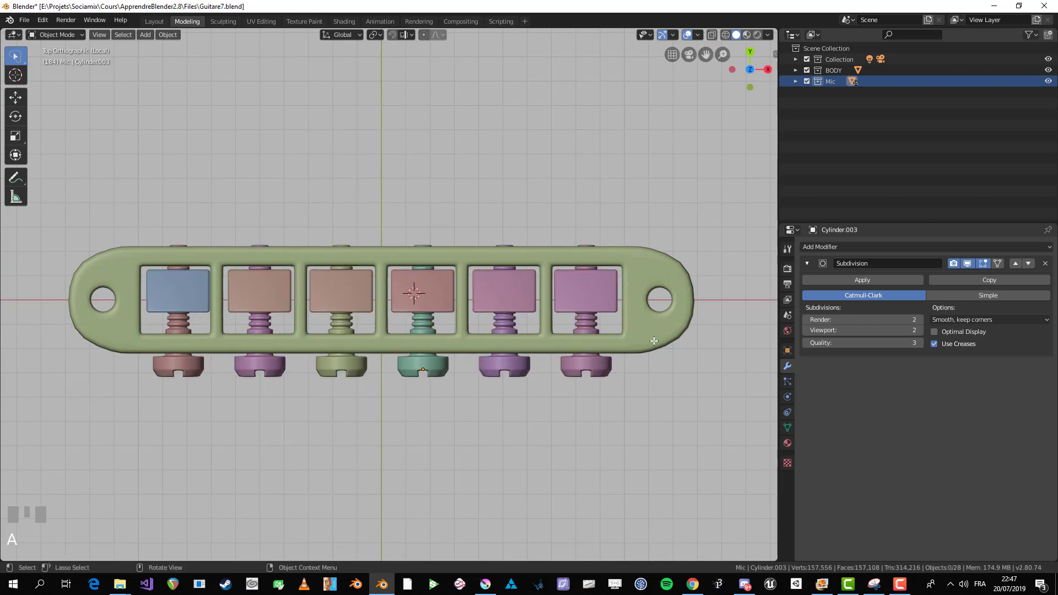
Step: Move the vertices of the frame's outer bar and rounded end about 0.0045 m inward along X
click(531, 341)
key(Tab)
key(alt+a)
key(alt+z)
key(b)
drag(529, 235, 712, 364)
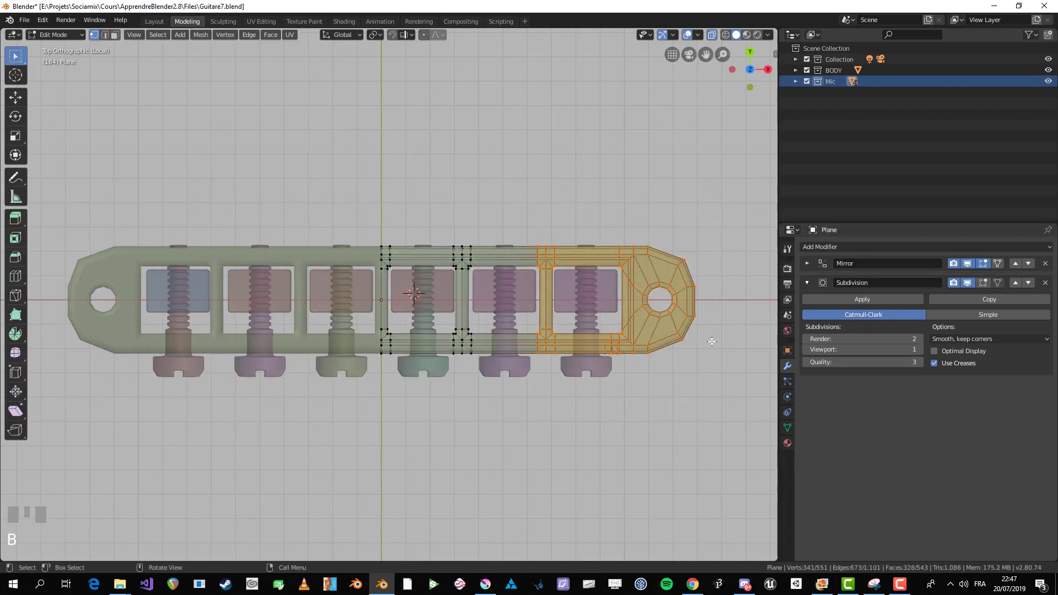
key(g)
key(x)
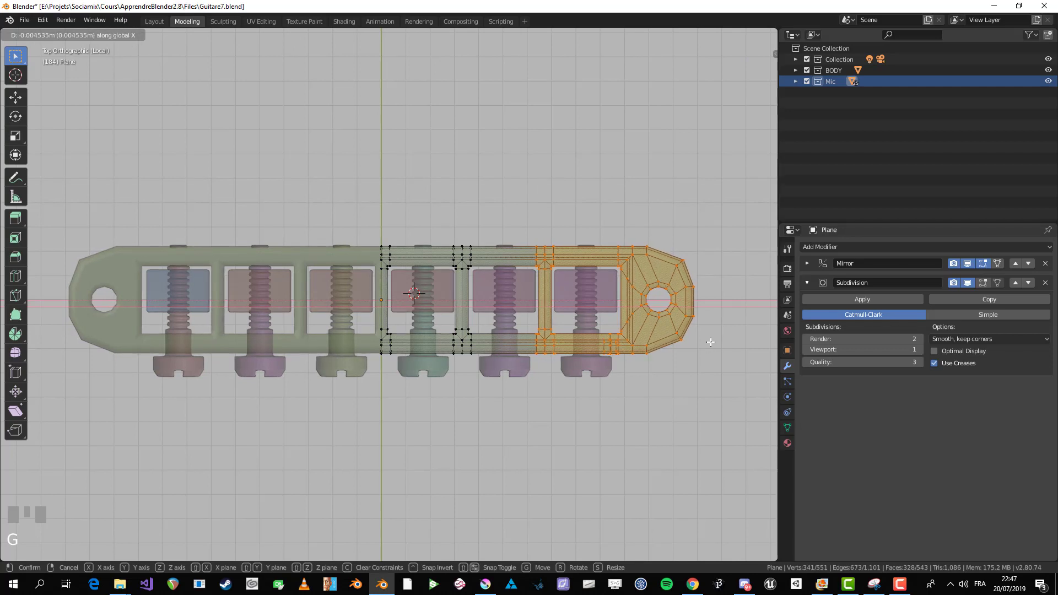
shift+click(709, 343)
key(Tab)
key(Tab)
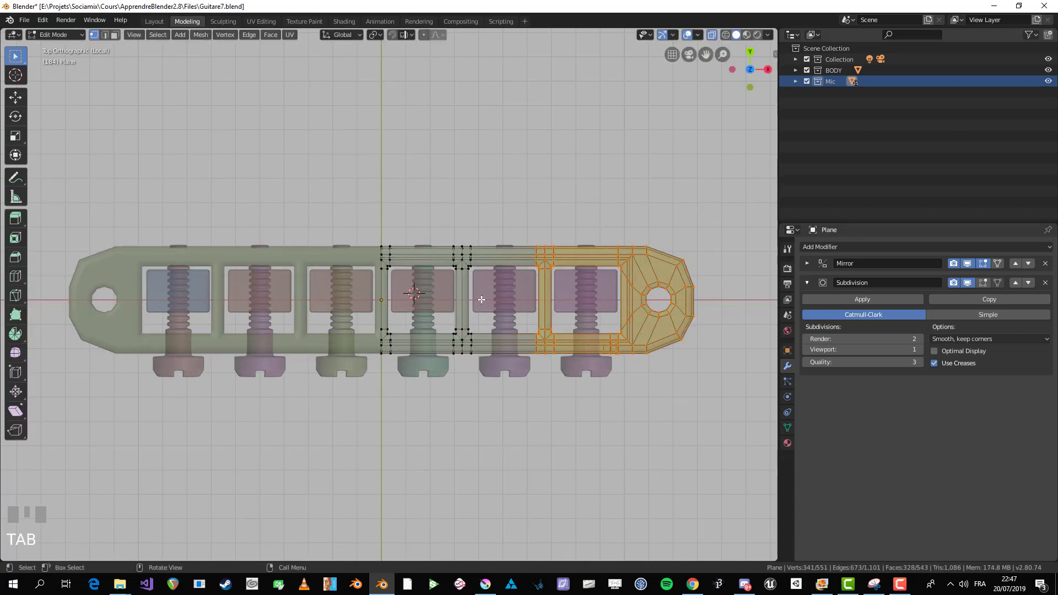
Step: Move the frame's bar between the fourth and fifth openings about 0.004 m outward along X
key(a)
scroll(480, 300, up, 2)
key(b)
drag(441, 172, 546, 458)
scroll(563, 274, up, 2)
shift+middle_drag(578, 291, 541, 290)
key(g)
key(x)
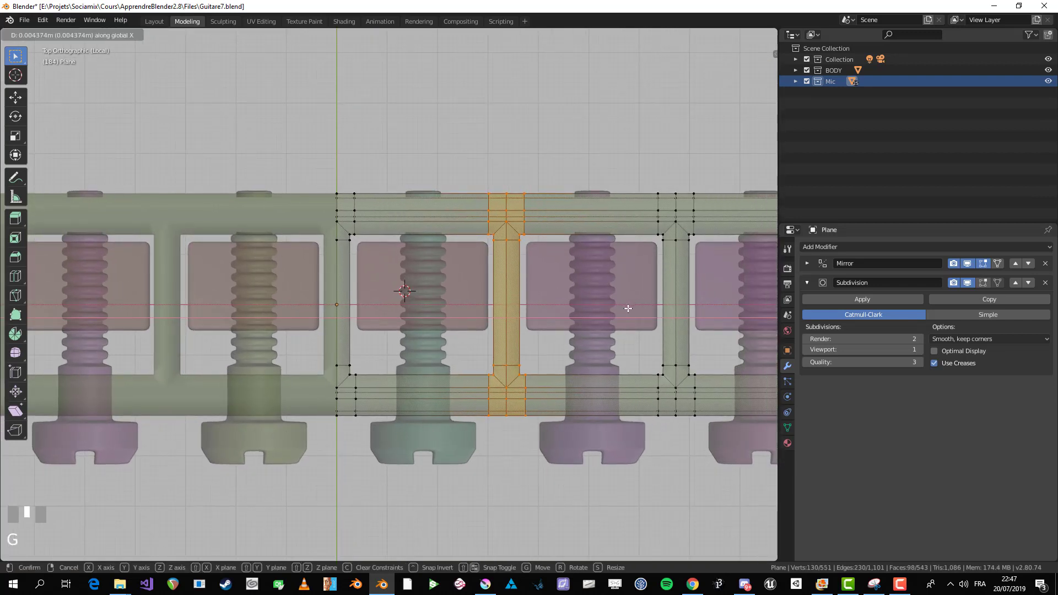
click(628, 309)
key(Tab)
scroll(601, 320, down, 2)
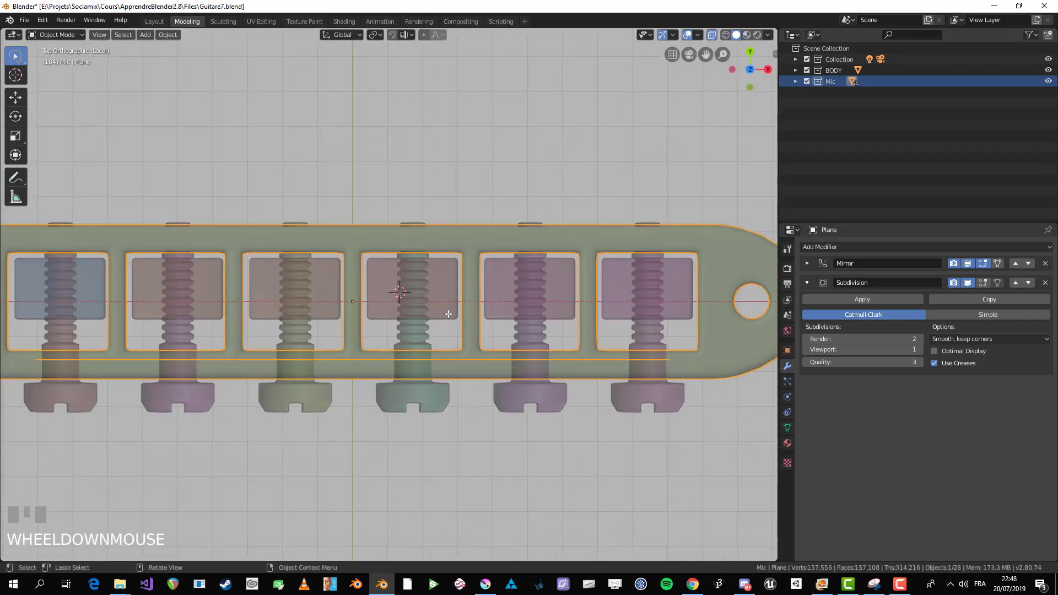
key(Tab)
key(g)
key(x)
right_click(607, 342)
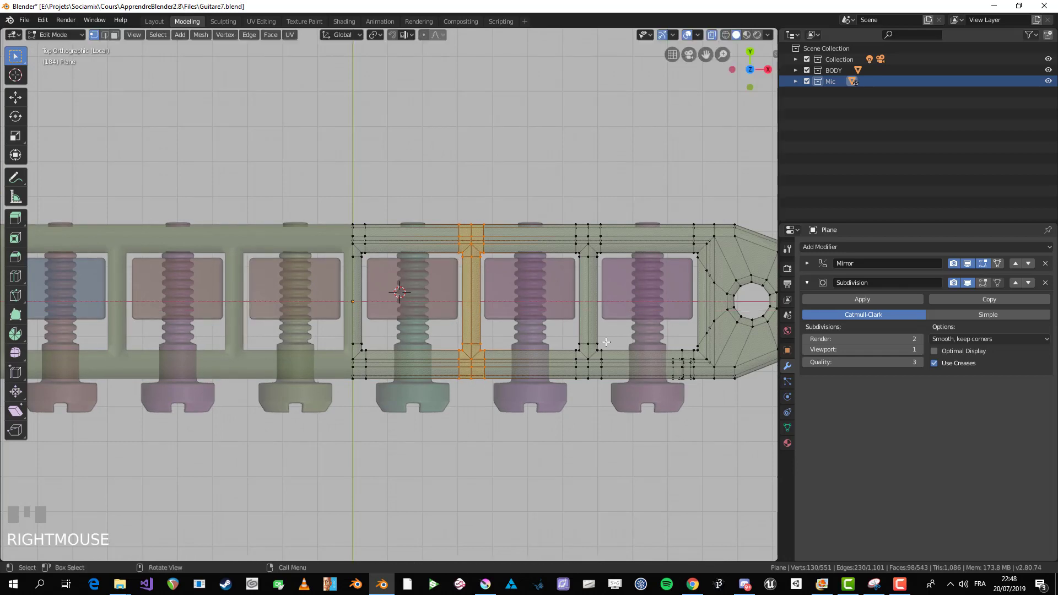
key(Tab)
Step: Turn off X-ray display and check the whole piece from an angle
scroll(402, 316, down, 3)
key(alt+z)
scroll(468, 433, down, 3)
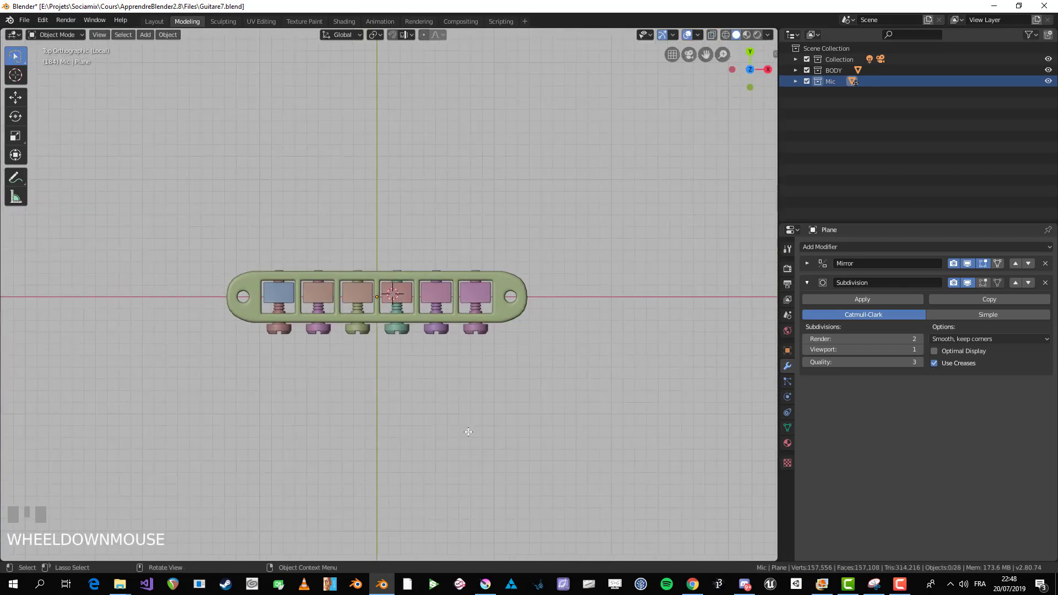
middle_drag(468, 432, 498, 425)
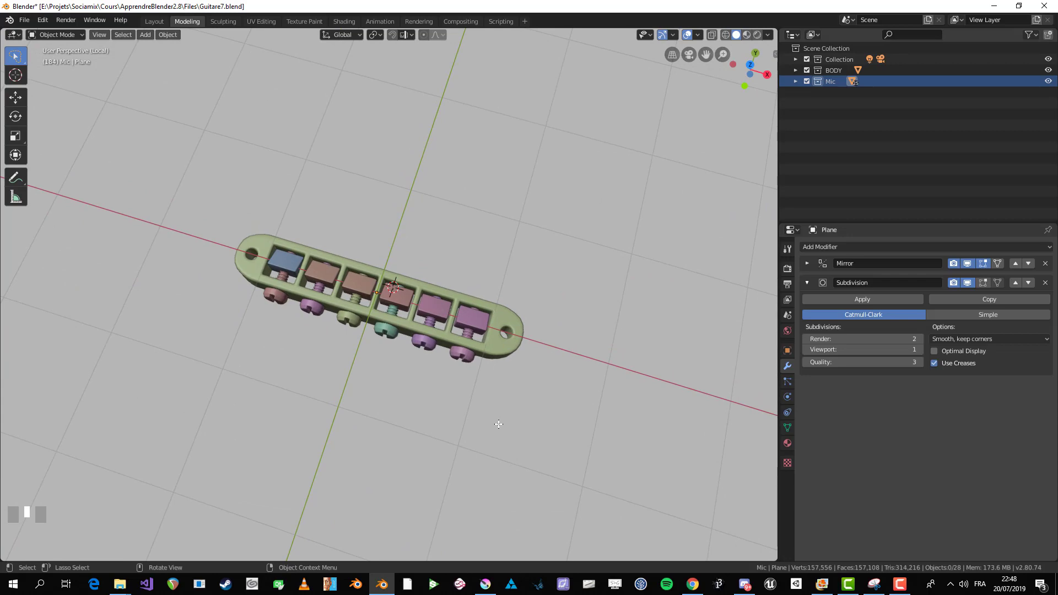
Step: In top view, slide the second and third blocks along Y toward their screw heads, the third slightly farther
key(KP_7)
scroll(399, 313, up, 6)
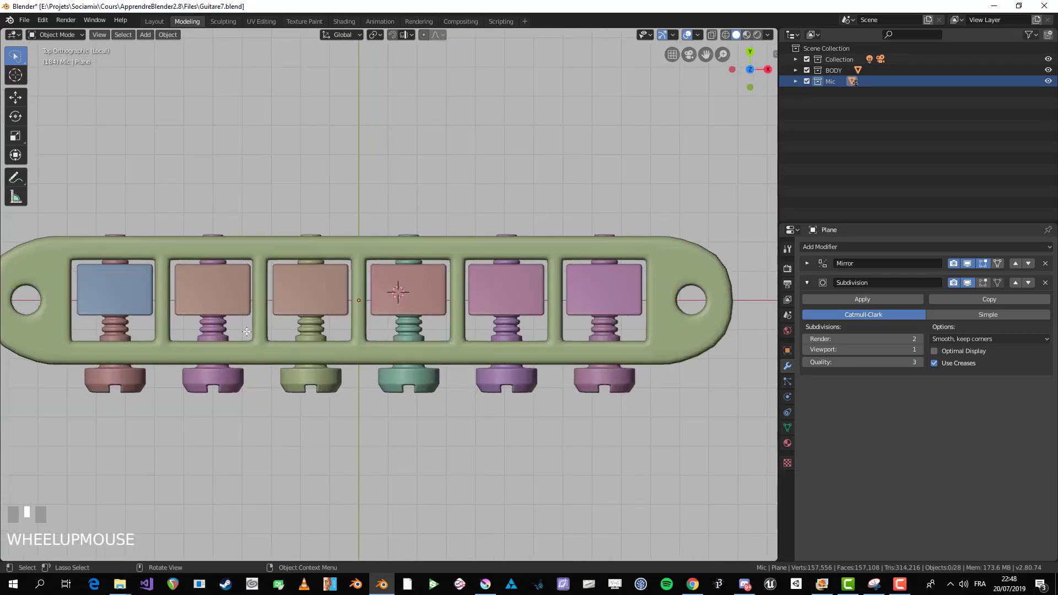
shift+middle_drag(166, 304, 327, 282)
click(327, 282)
scroll(310, 296, down, 2)
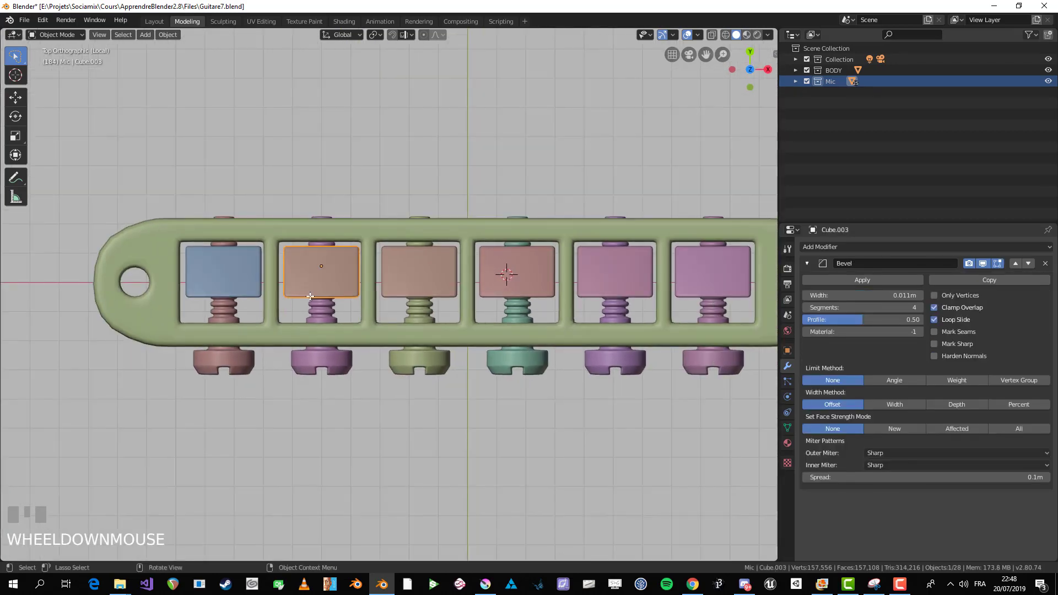
key(g)
right_click(347, 289)
key(g)
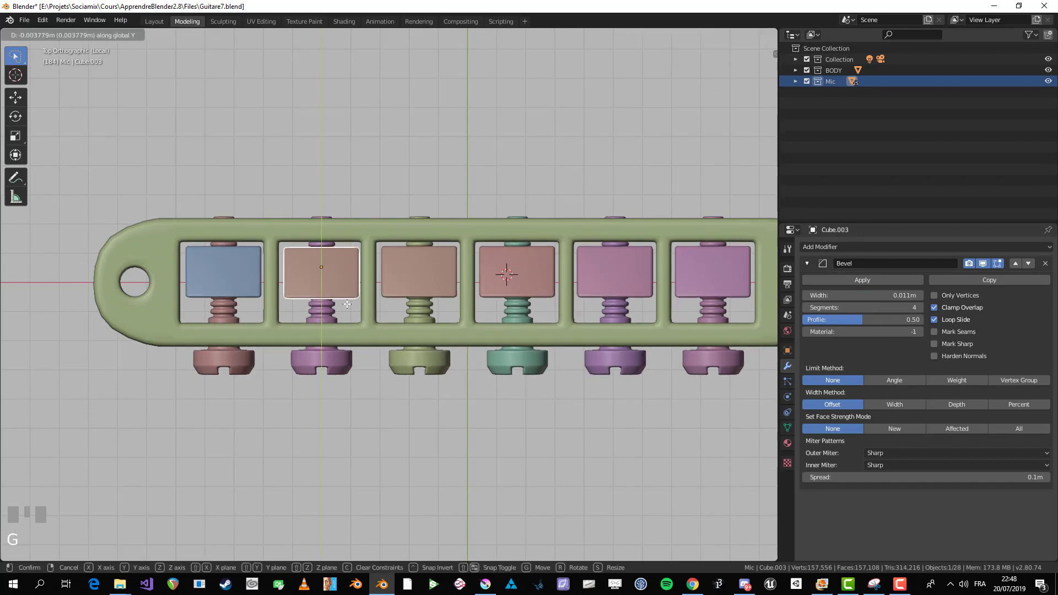
click(351, 312)
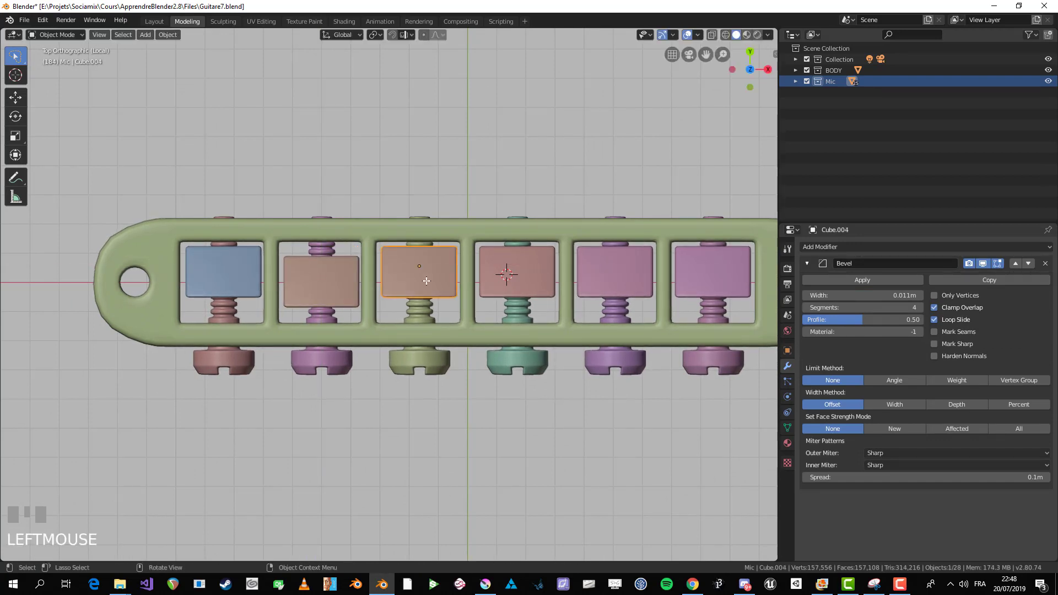
key(g)
click(443, 294)
Step: Rotate the fourth block 180° and slide it along Y level with the second block
click(529, 287)
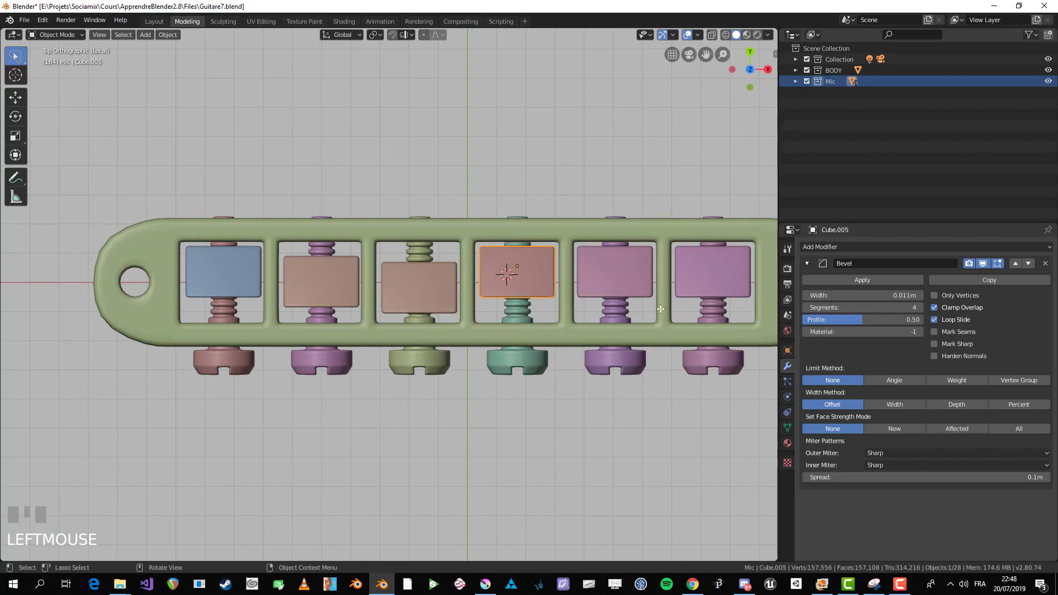
key(r)
ctrl+click(477, 247)
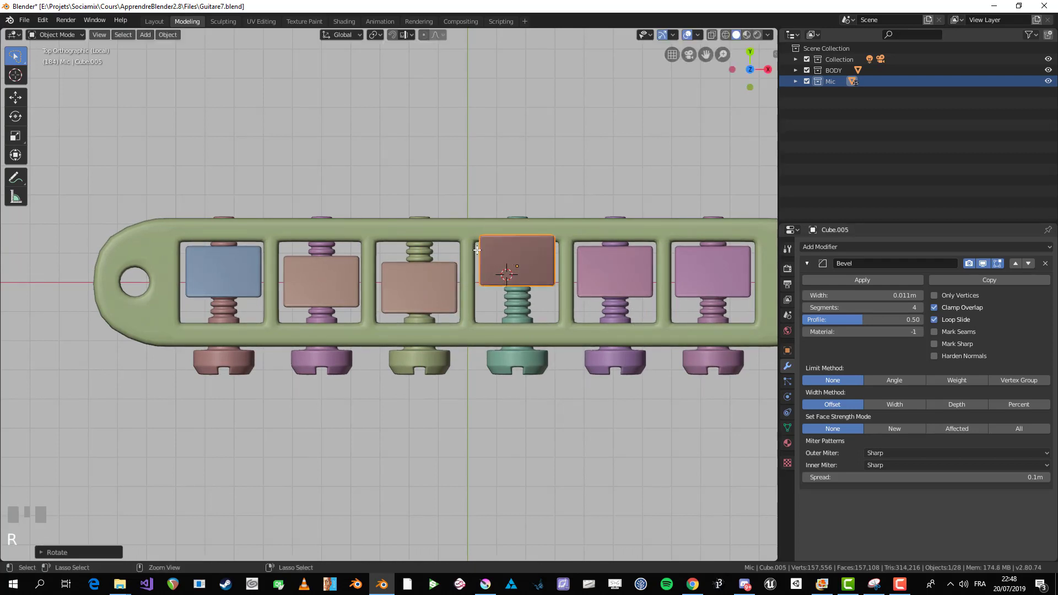
key(g)
click(538, 293)
Step: Rotate the fifth block 180° and move it about 0.083 m along Y toward its screw head
click(630, 289)
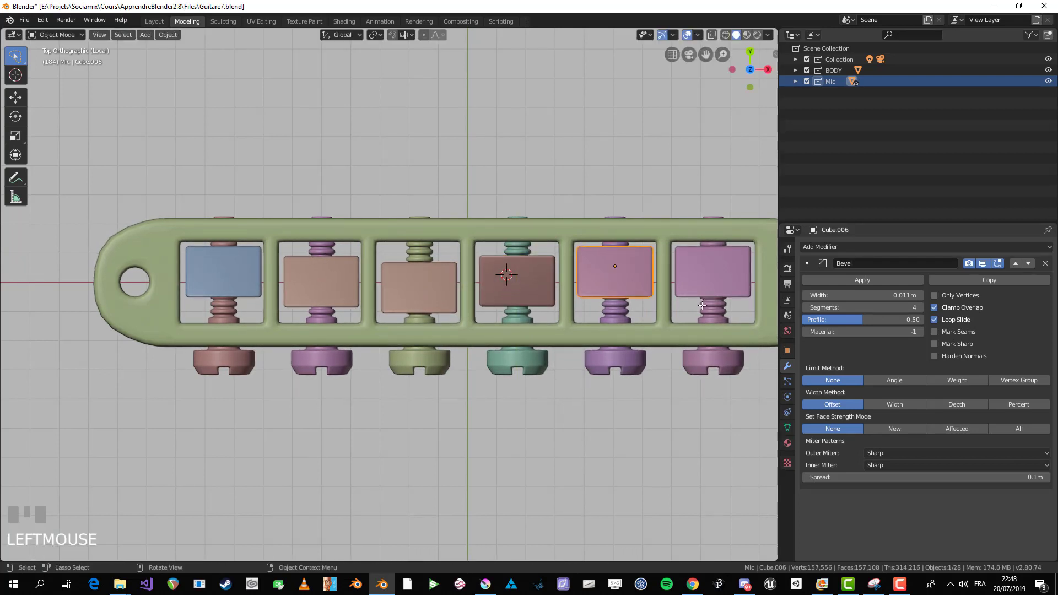
key(r)
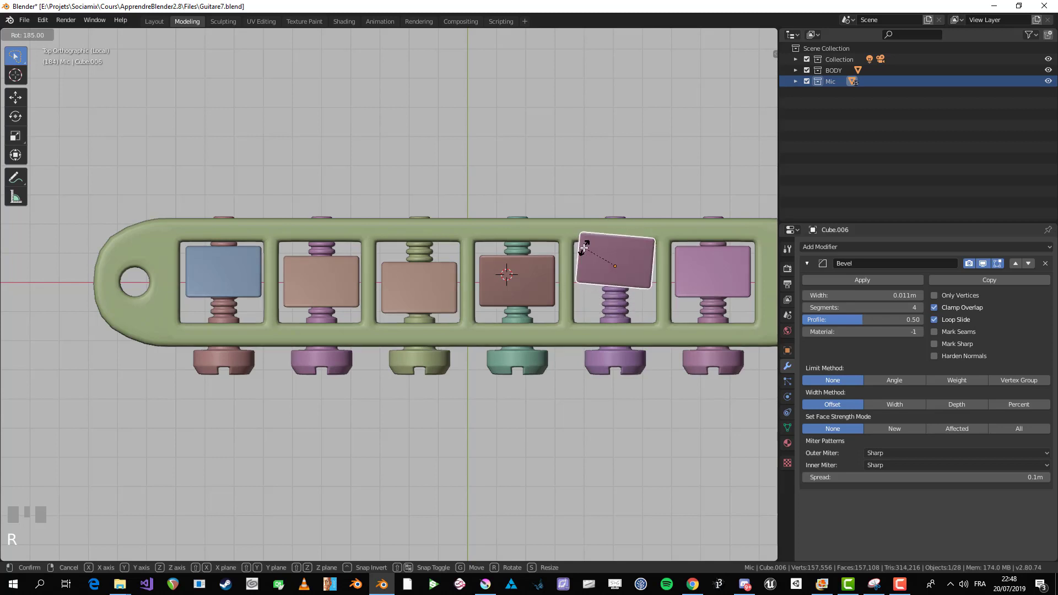
ctrl+click(583, 250)
key(g)
key(y)
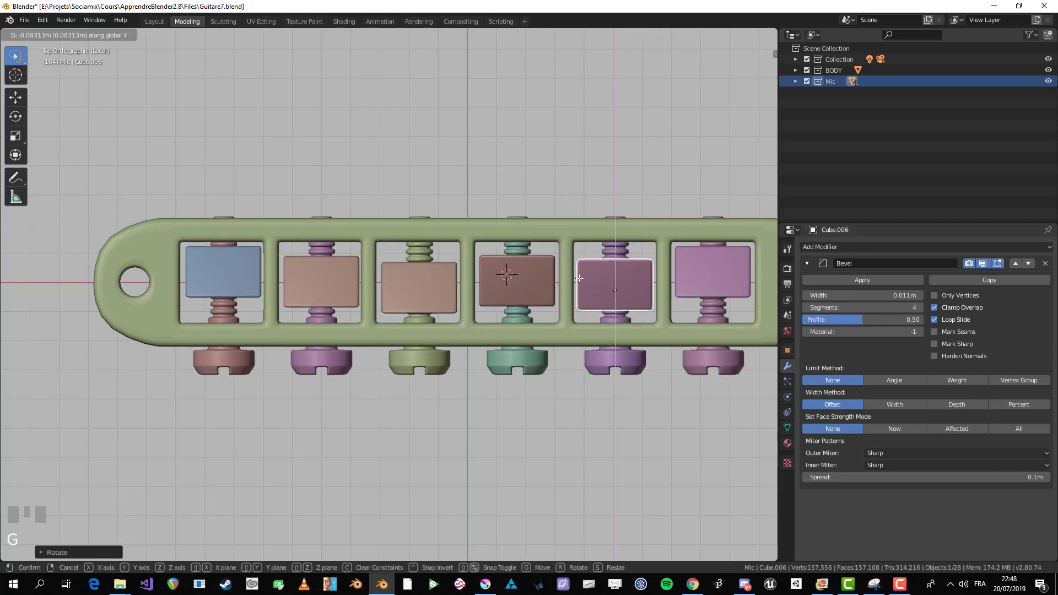
click(700, 273)
Step: Slide the sixth block slightly along Y toward its screw head
click(684, 280)
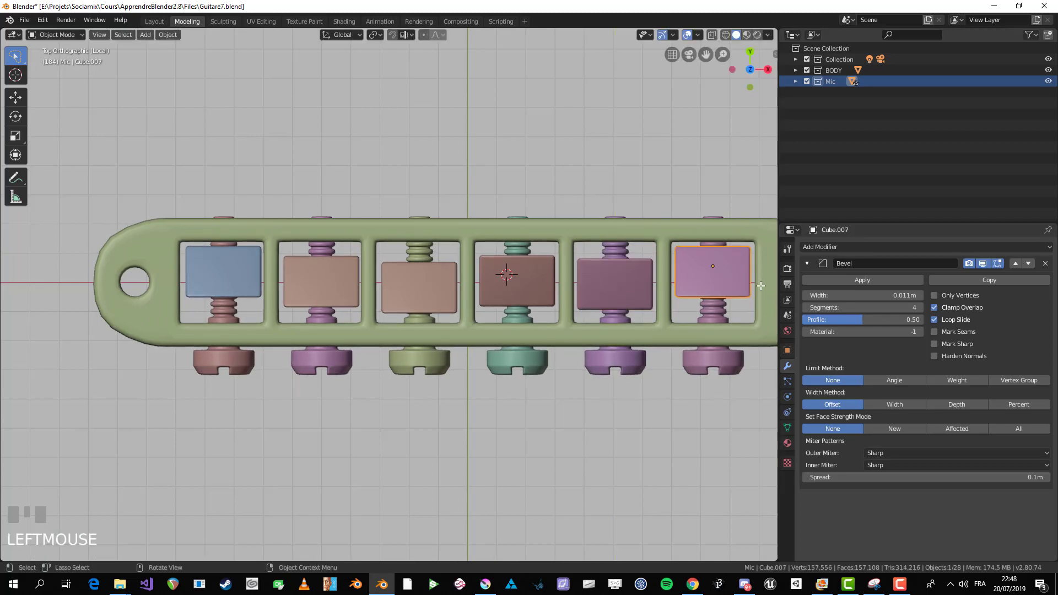
click(732, 304)
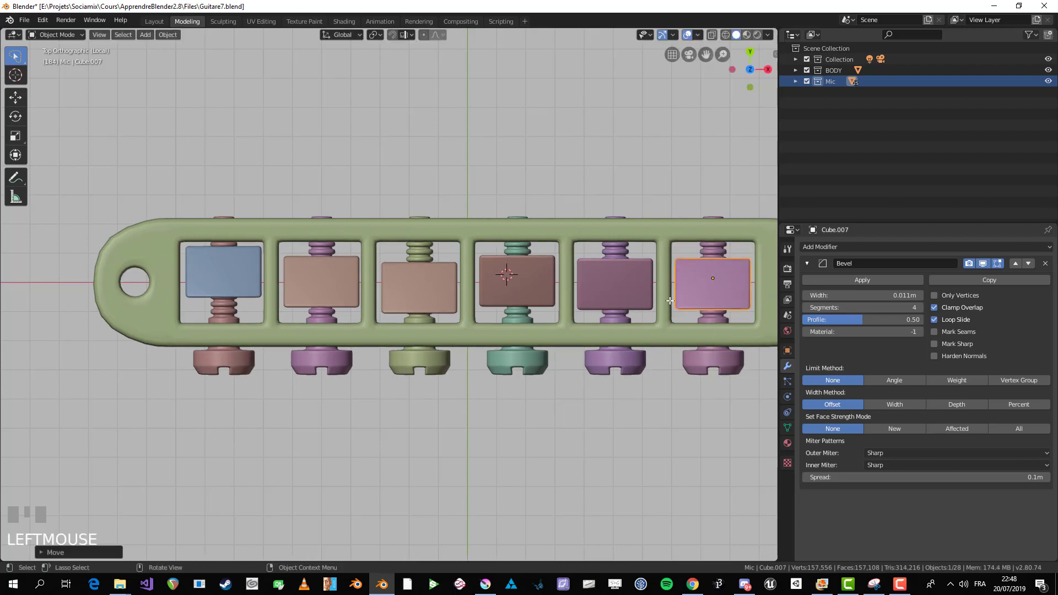
scroll(732, 304, down, 3)
Step: In front view, rotate the fifth, third and fourth screws to differing slot angles, the fourth by about 23°
click(523, 335)
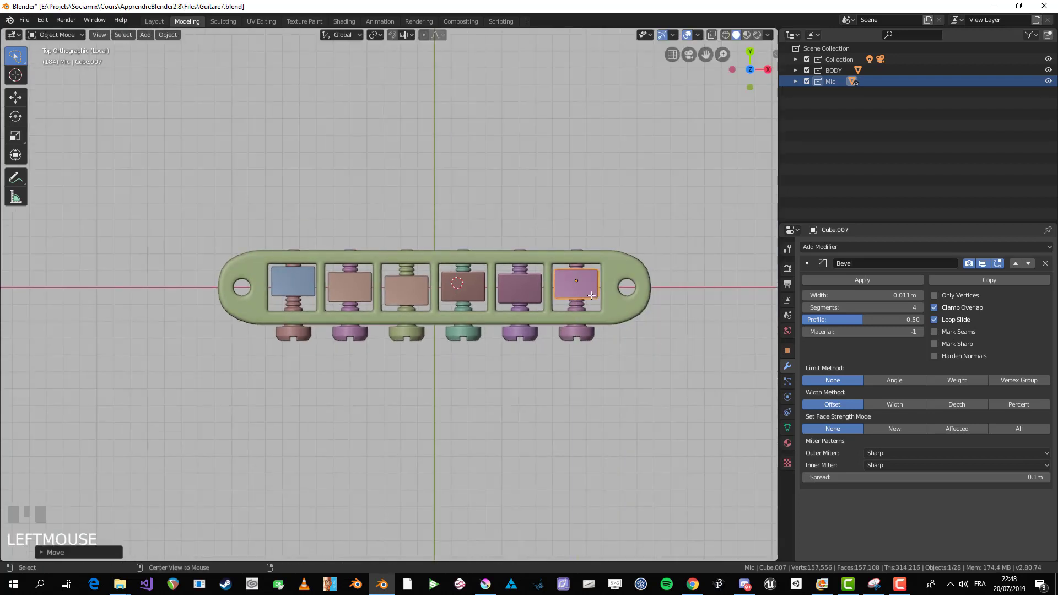
scroll(525, 338, up, 2)
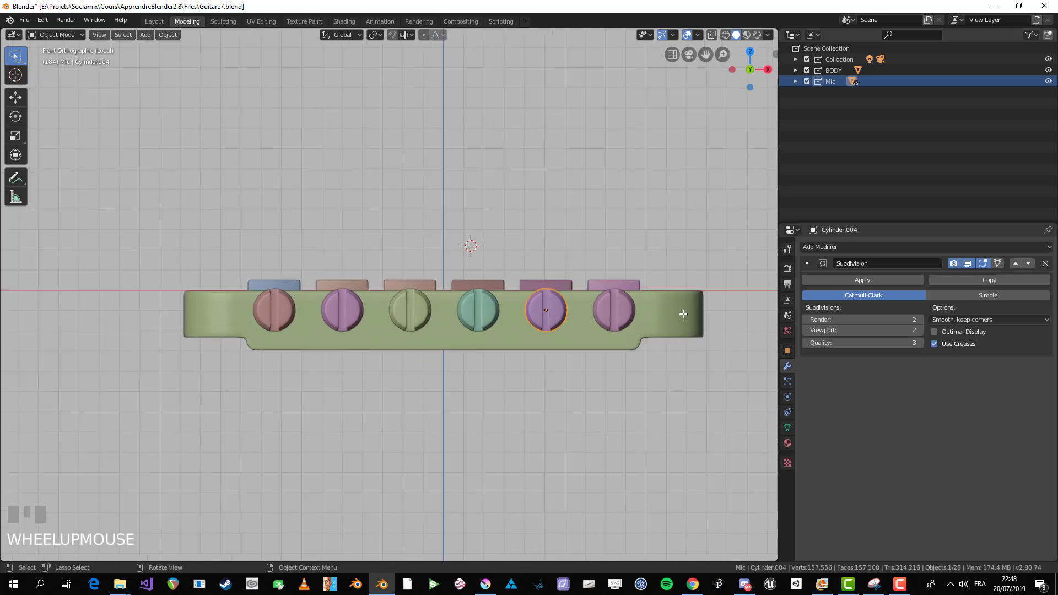
shift+middle_drag(671, 354, 553, 319)
key(r)
click(539, 274)
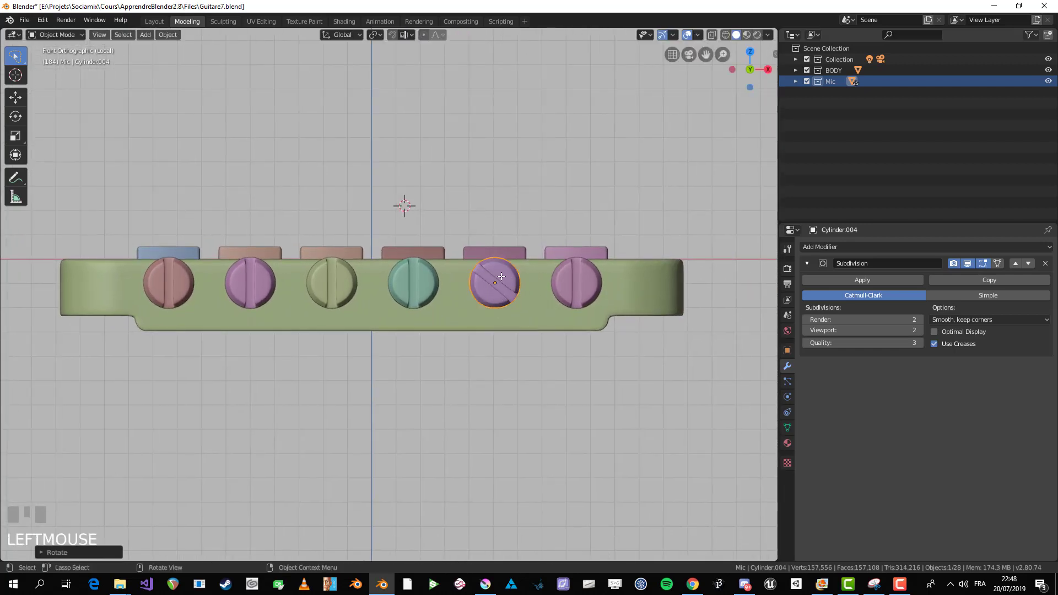
click(354, 275)
key(r)
click(371, 347)
click(429, 285)
key(r)
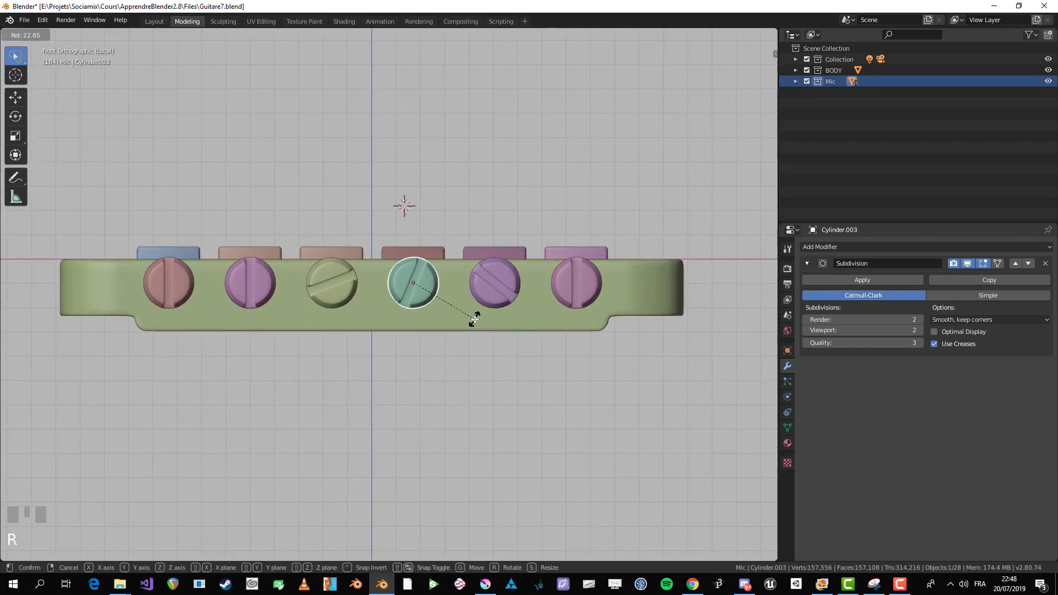
click(472, 319)
Step: Rotate the sixth and second screws so their slots point at different angles
click(591, 298)
key(r)
click(563, 345)
click(265, 271)
key(r)
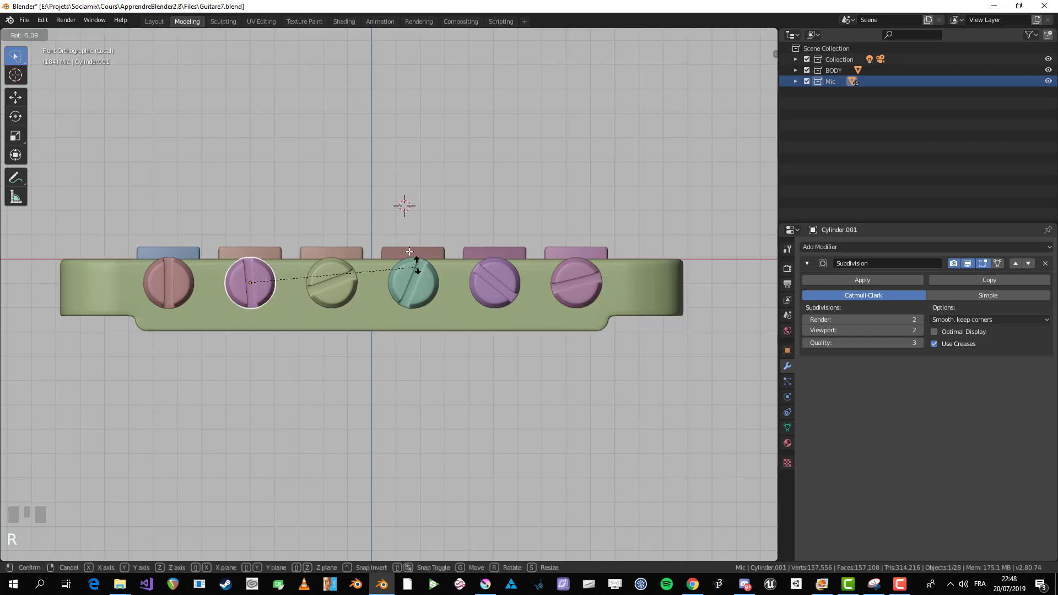
click(415, 263)
Step: Clear the selection and examine the whole piece from the front and from an angled view
key(alt+a)
scroll(413, 254, down, 6)
key(Tab)
key(Tab)
scroll(423, 254, up, 1)
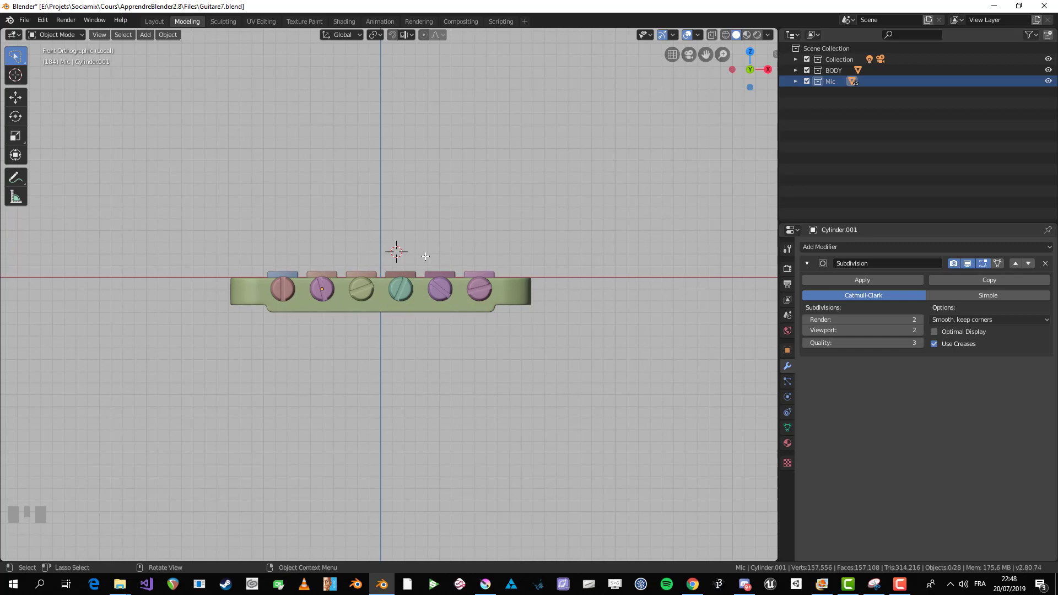
scroll(428, 254, down, 4)
middle_drag(428, 254, 554, 360)
scroll(386, 287, up, 3)
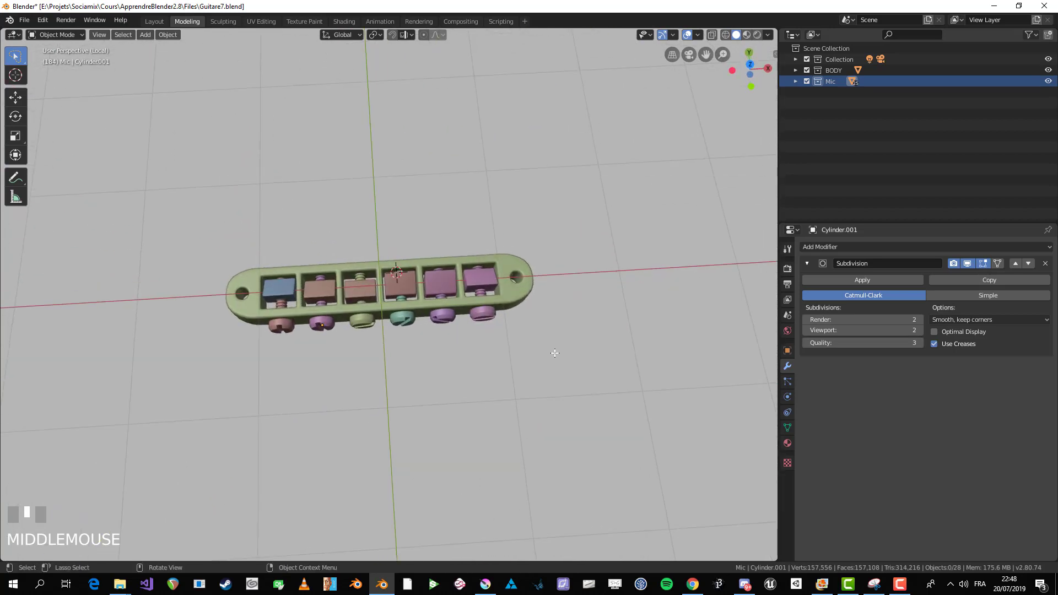
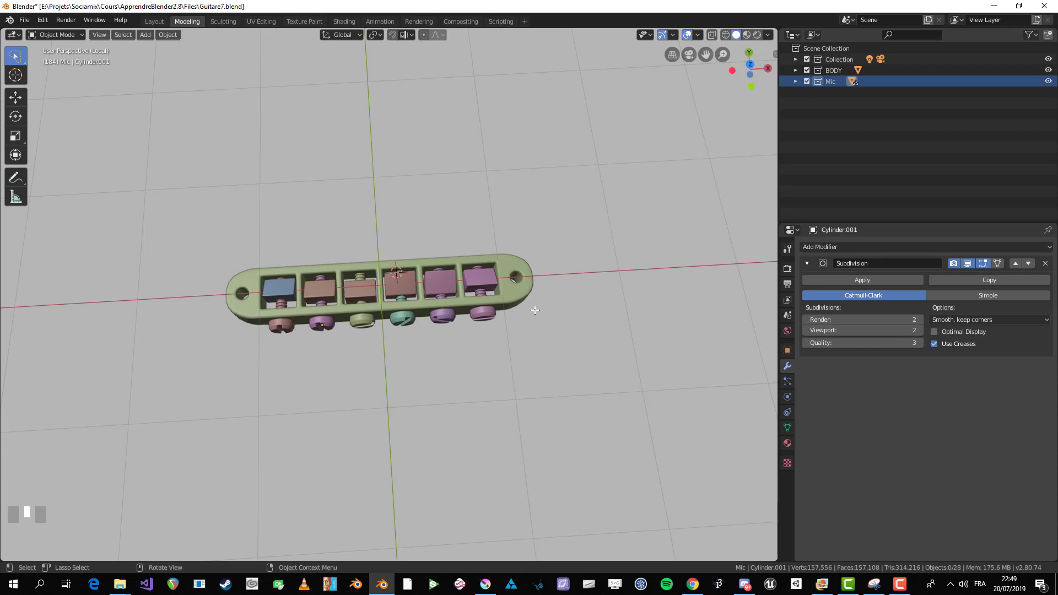
Step: Clear the selection and place the 3D cursor just above the frame's right-hand end, near its mounting hole, in front view
key(KP_7)
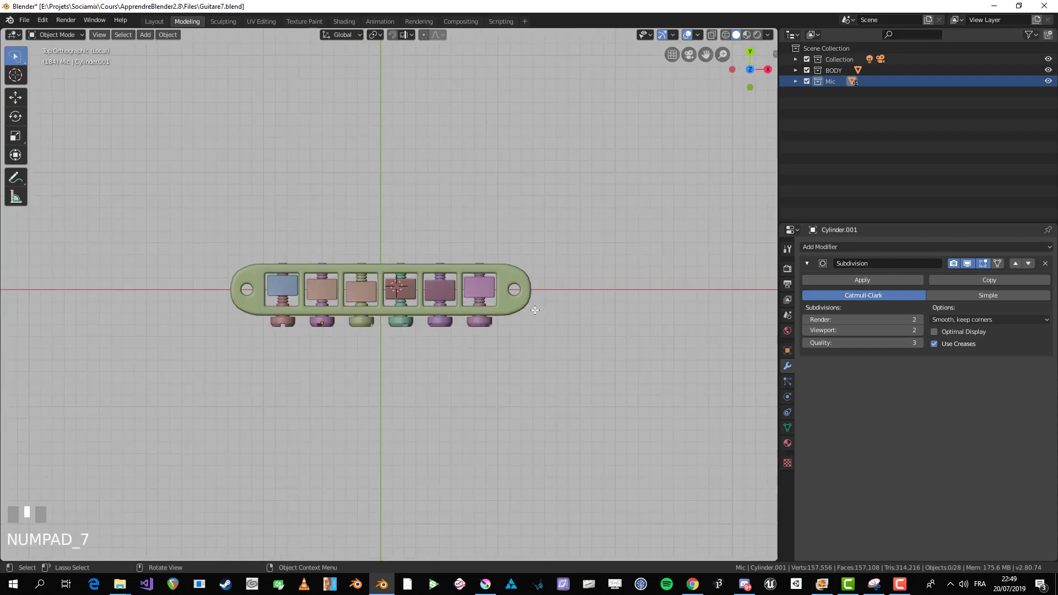
click(539, 299)
key(alt+a)
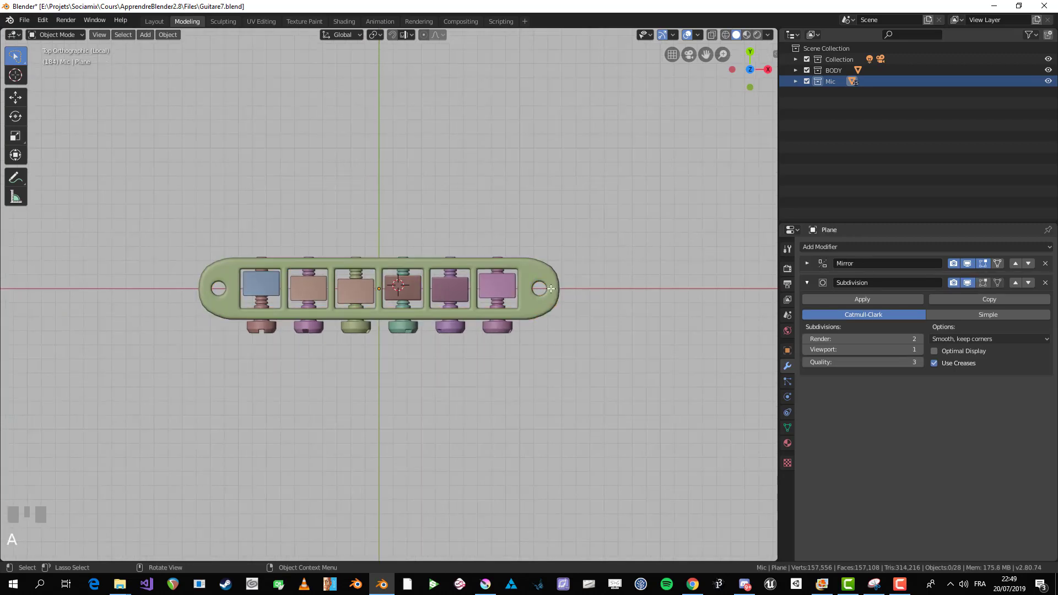
scroll(545, 286, up, 3)
shift+middle_drag(717, 260, 497, 240)
scroll(496, 240, up, 2)
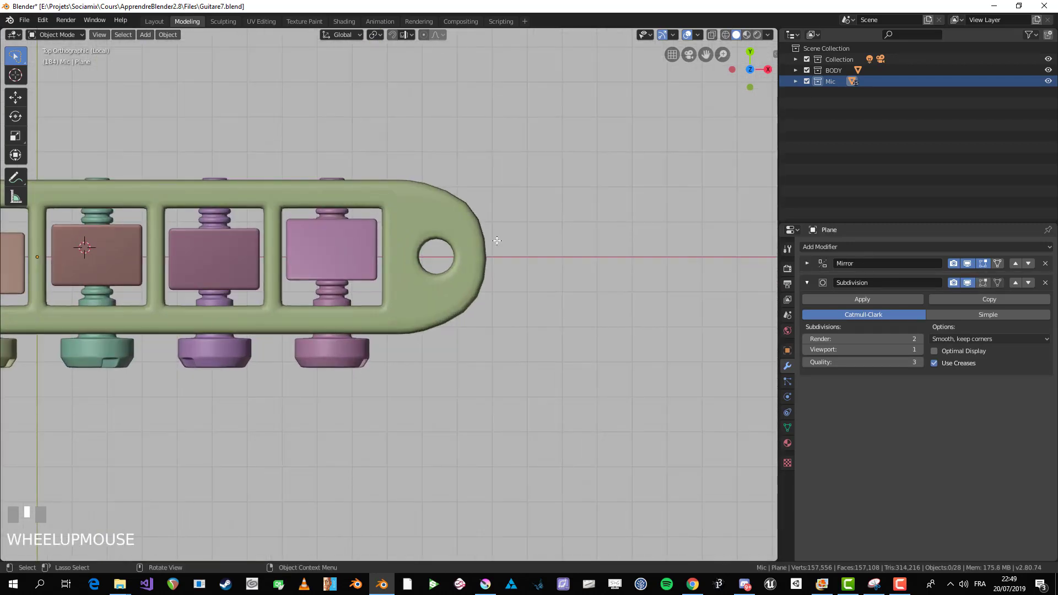
key(KP_1)
shift+right_click(458, 207)
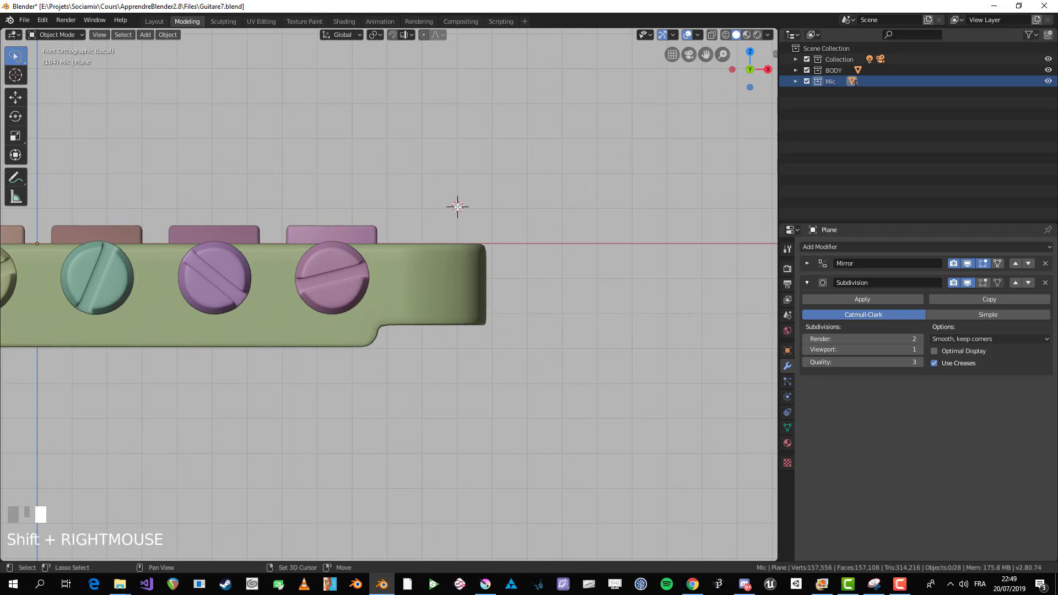
Step: Add a 12-vertex mesh cylinder at the 3D cursor and scale it down to just under a tenth of its default size
key(shift+a)
mouse_move(458, 205)
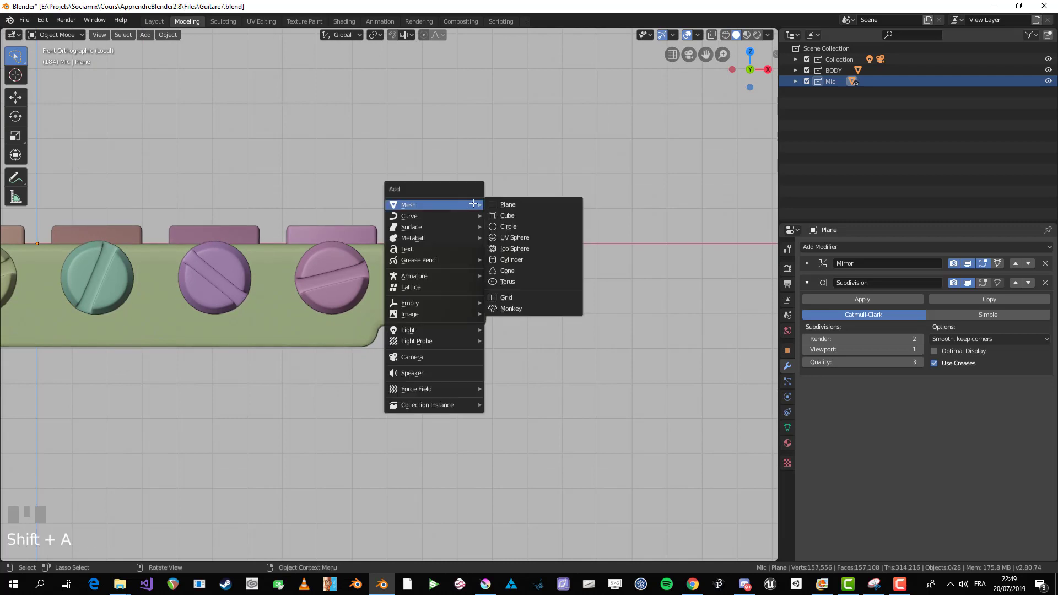
click(536, 259)
scroll(543, 260, down, 3)
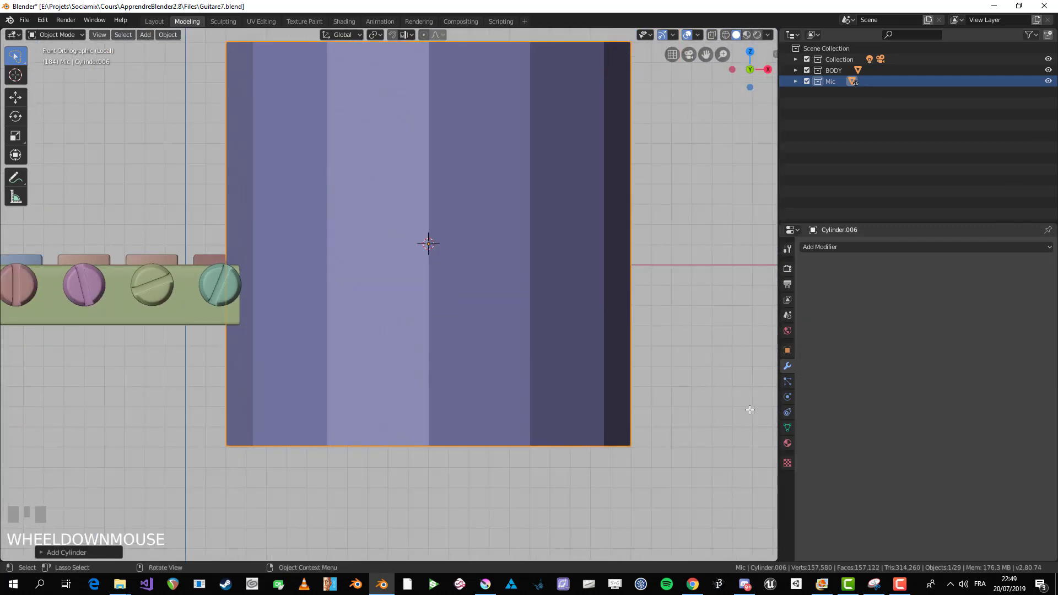
click(96, 548)
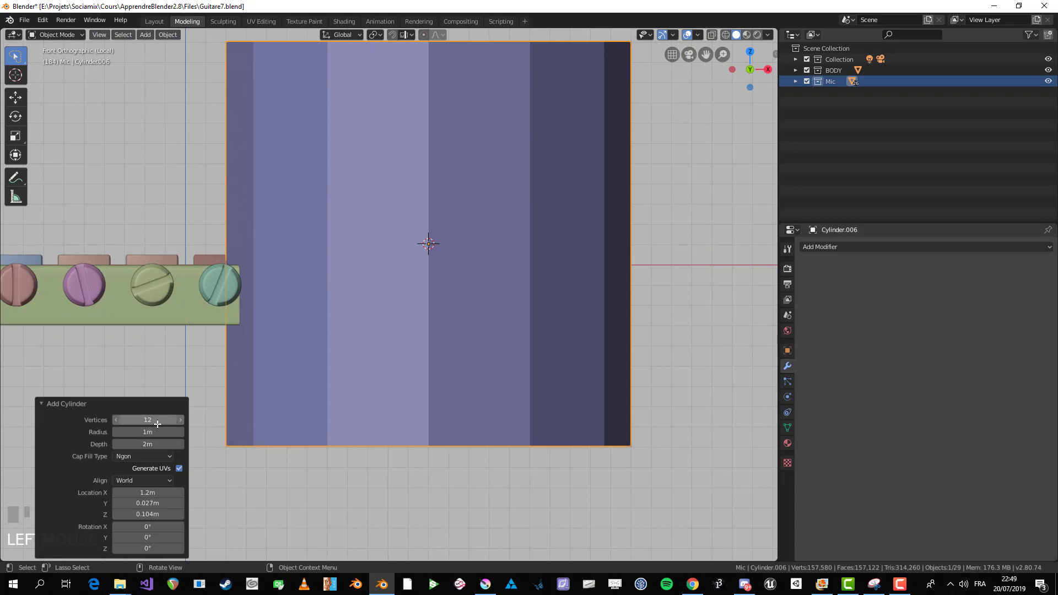
key(s)
click(448, 263)
scroll(385, 298, up, 3)
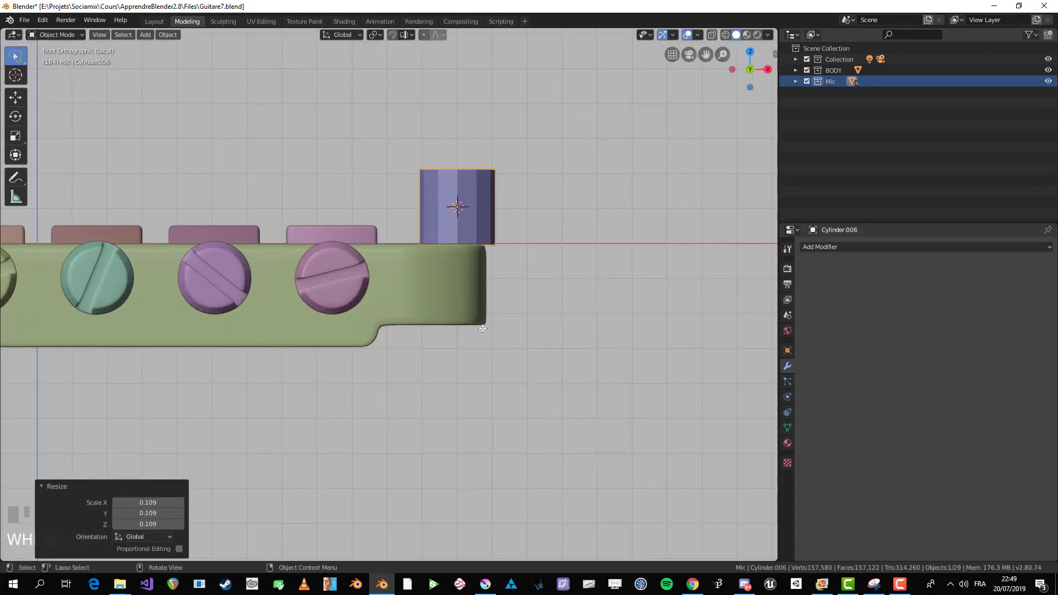
key(s)
click(557, 305)
Step: Try to flatten the small cylinder by raising its bottom vertices about 0.13 m along Z
key(Tab)
key(alt+a)
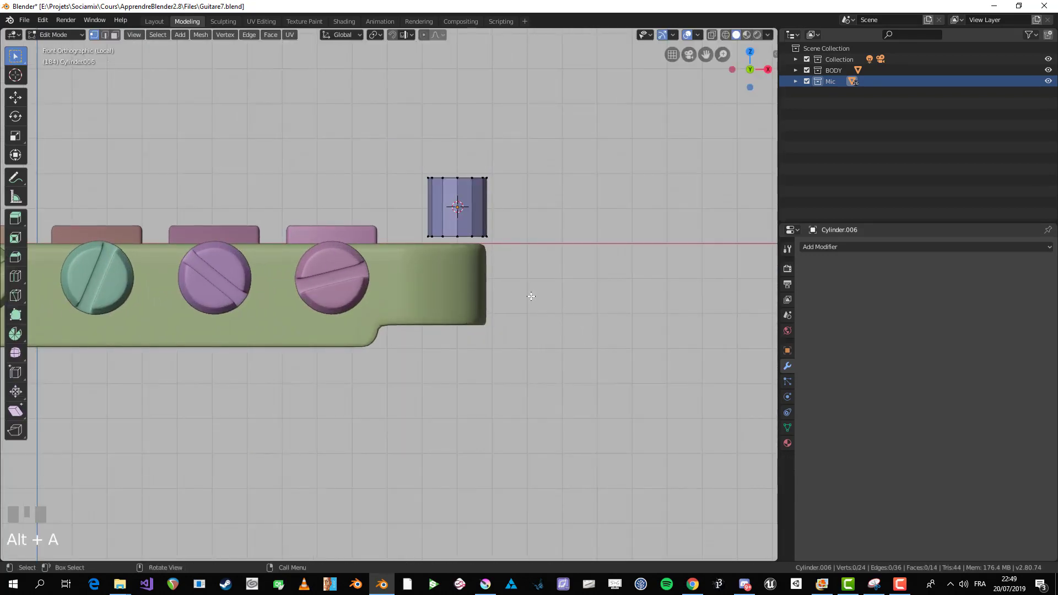
key(alt+z)
drag(423, 223, 523, 263)
key(g)
key(z)
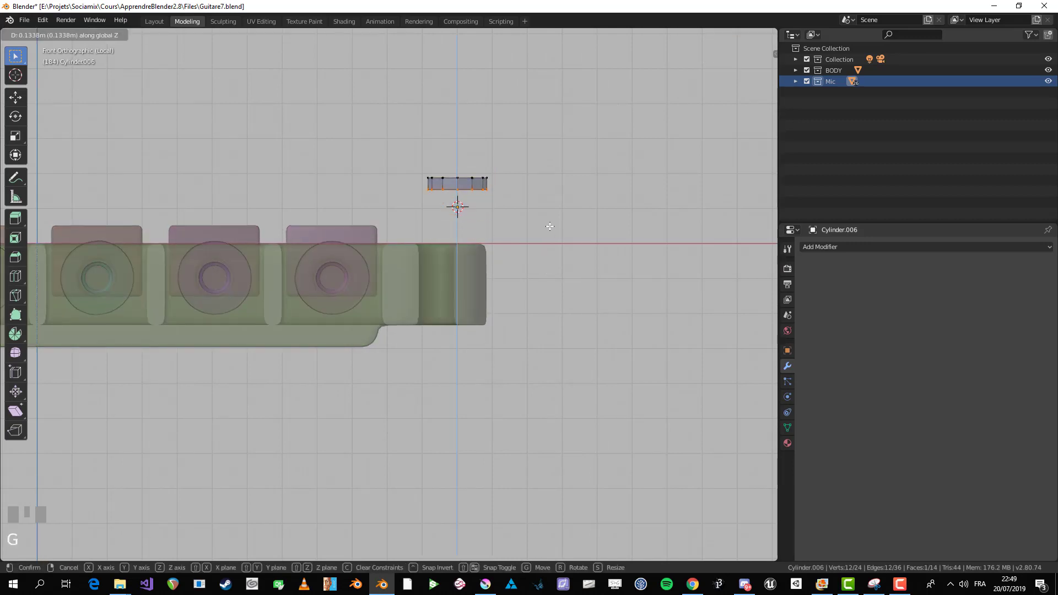
click(548, 226)
key(Tab)
shift+middle_drag(509, 208, 499, 209)
key(Tab)
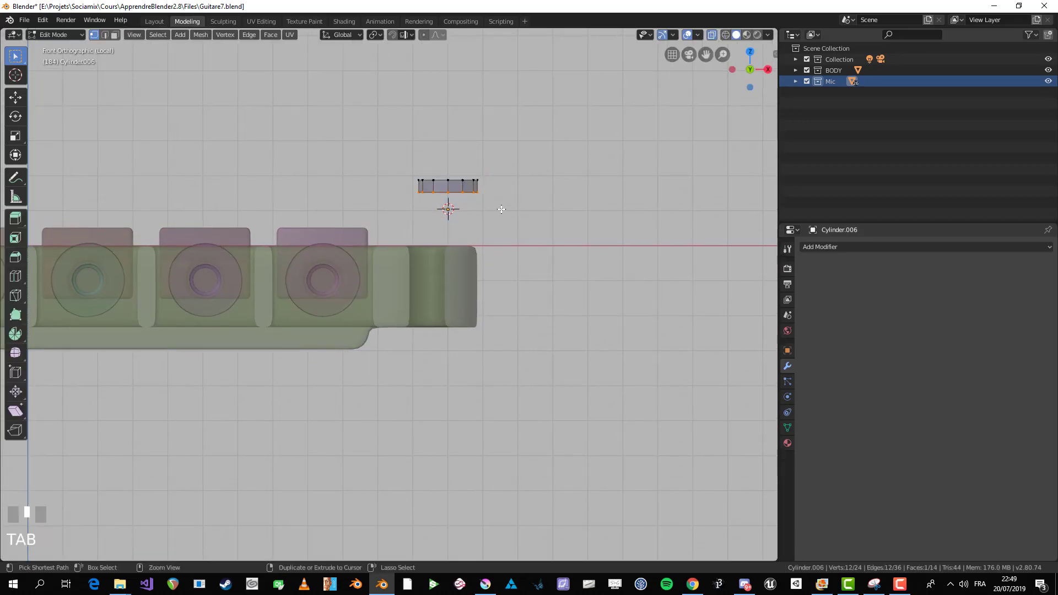
key(ctrl+z)
key(Tab)
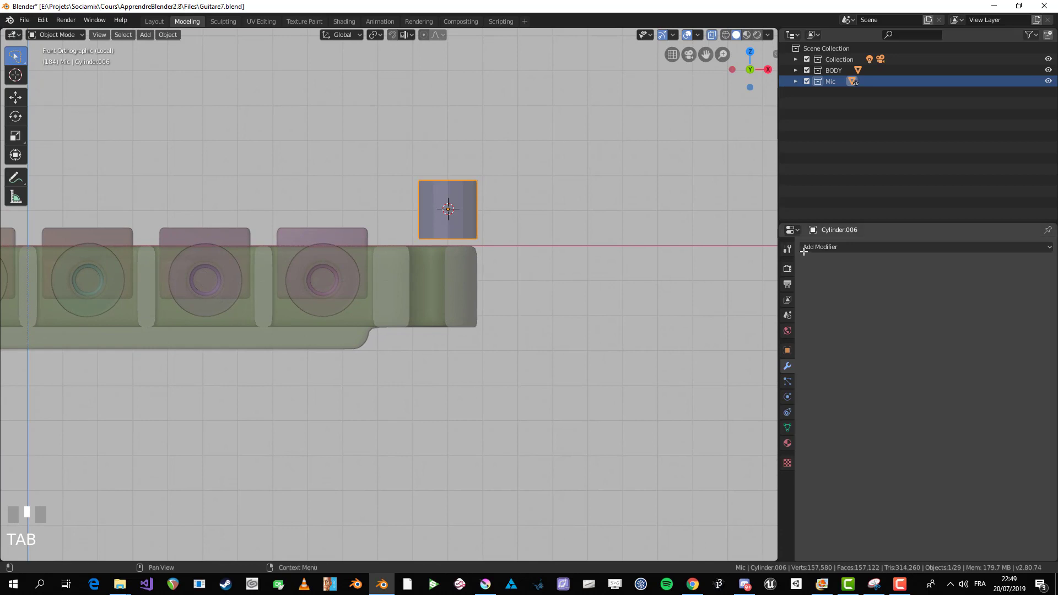
Step: Add an Array modifier to the cylinder with relative offsets of 0 in X and Y and -1 in Z
click(822, 247)
click(829, 272)
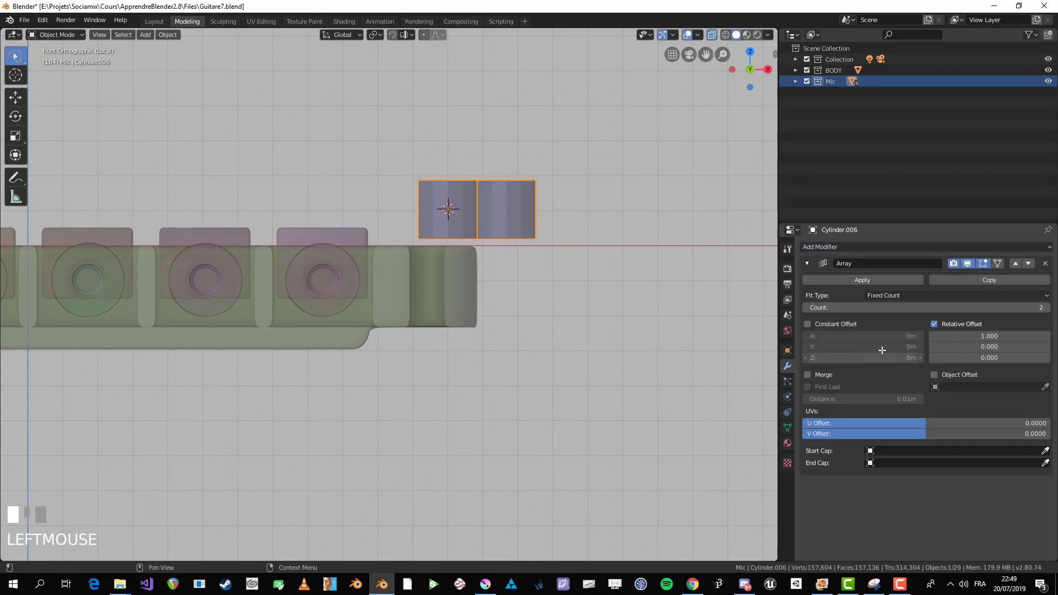
drag(984, 336, 1001, 336)
click(984, 335)
key(KP_Enter)
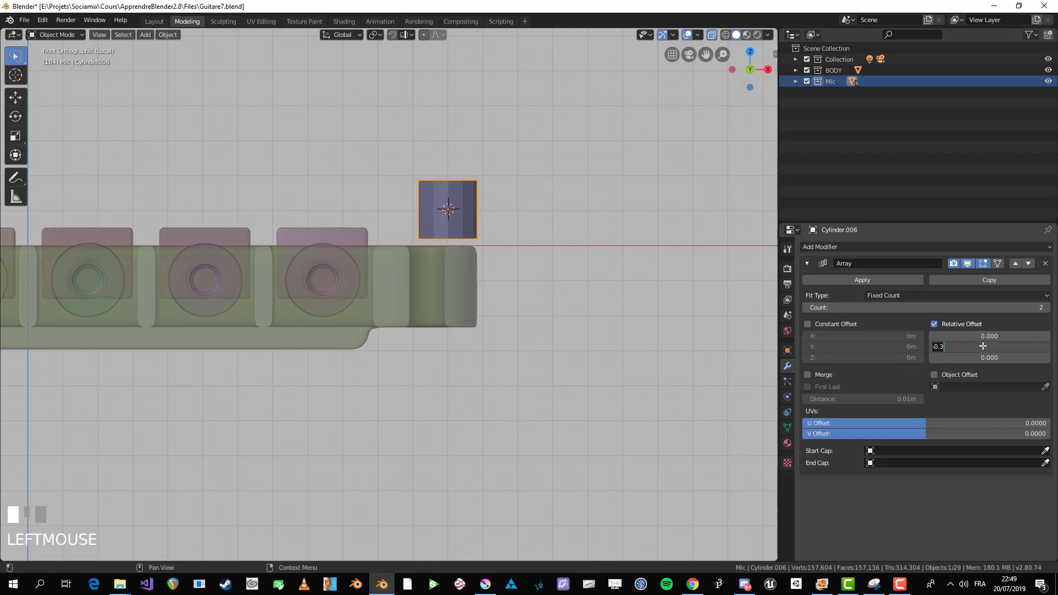
click(983, 346)
text(-0.3)
key(KP_Enter)
mouse_move(978, 357)
mouse_down()
mouse_move(1009, 358)
mouse_move(981, 371)
mouse_up()
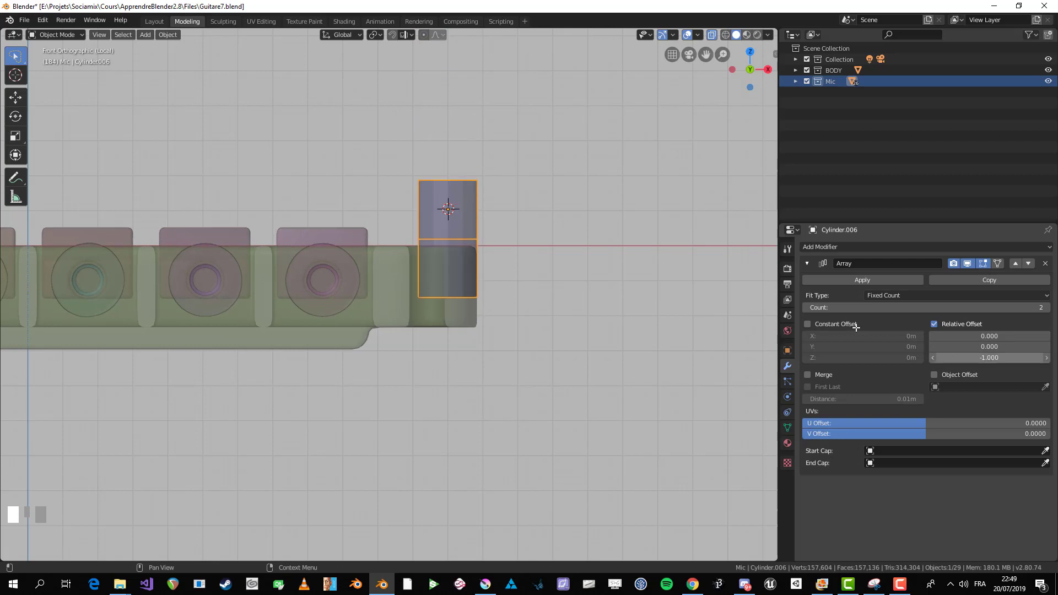
Step: Flatten the cylinder's whole mesh along Z to roughly a quarter of its height
key(Tab)
scroll(430, 264, up, 1)
key(alt+a)
shift+middle_drag(456, 302, 397, 345)
key(b)
drag(341, 243, 440, 282)
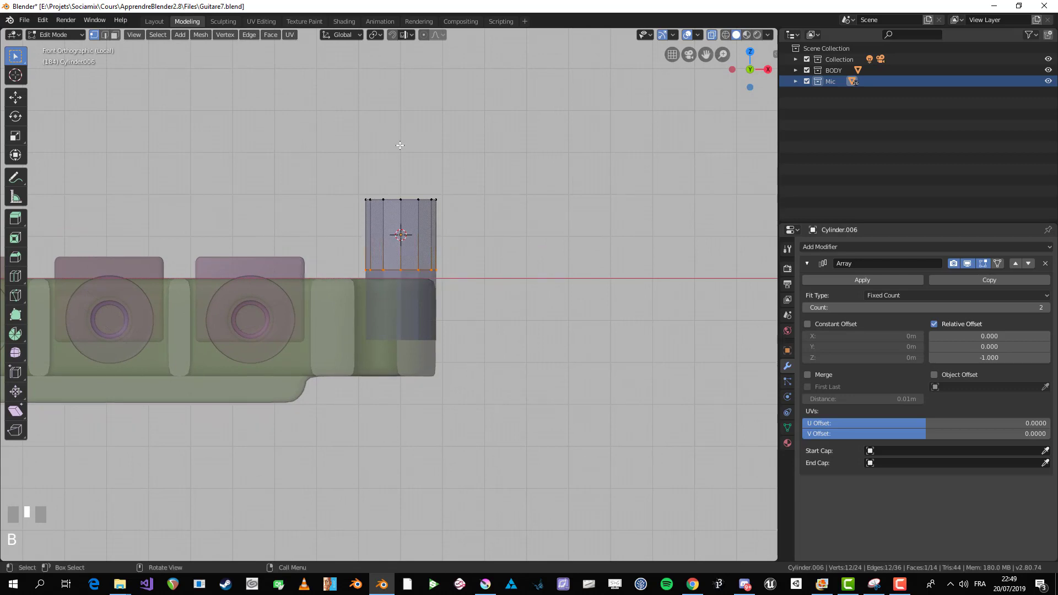
key(a)
key(s)
key(z)
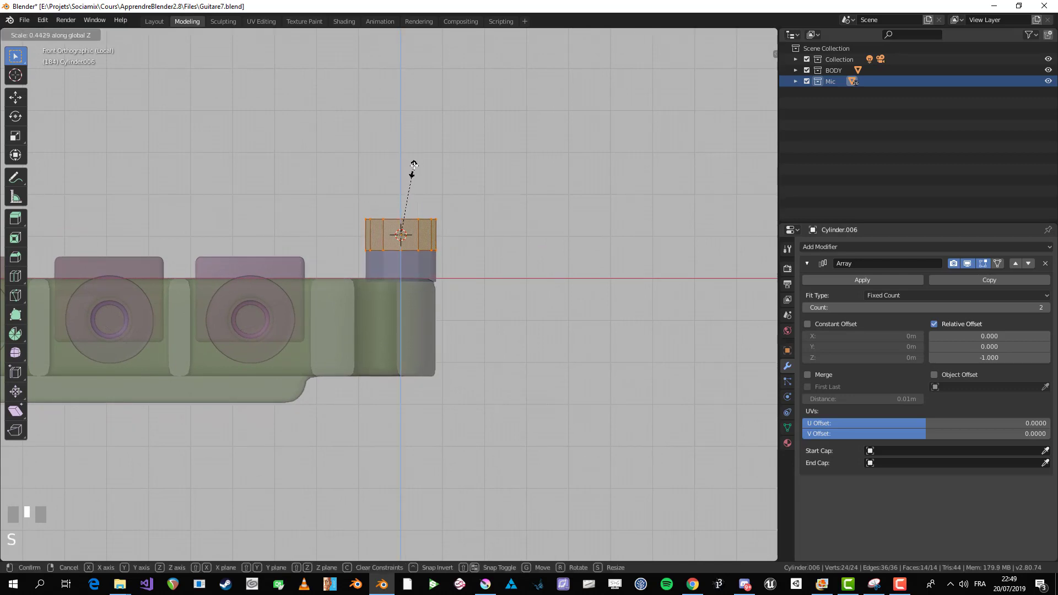
click(415, 202)
key(alt+a)
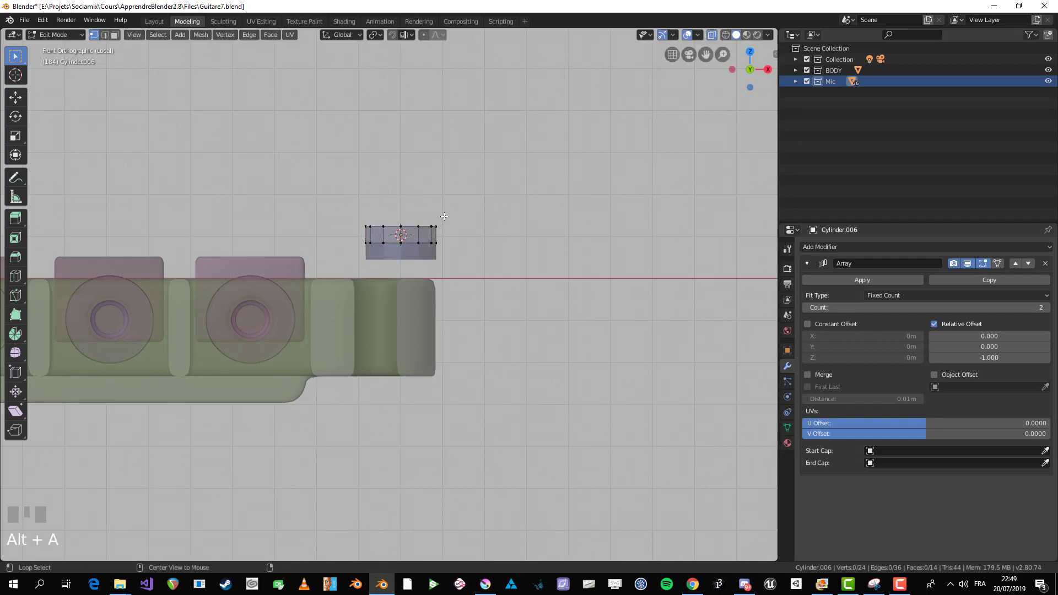
Step: Cut one horizontal edge loop around the middle of the flattened cylinder
scroll(463, 204, up, 3)
shift+middle_drag(463, 204, 458, 241)
scroll(417, 203, up, 1)
key(ctrl+r)
click(418, 202)
right_click(417, 203)
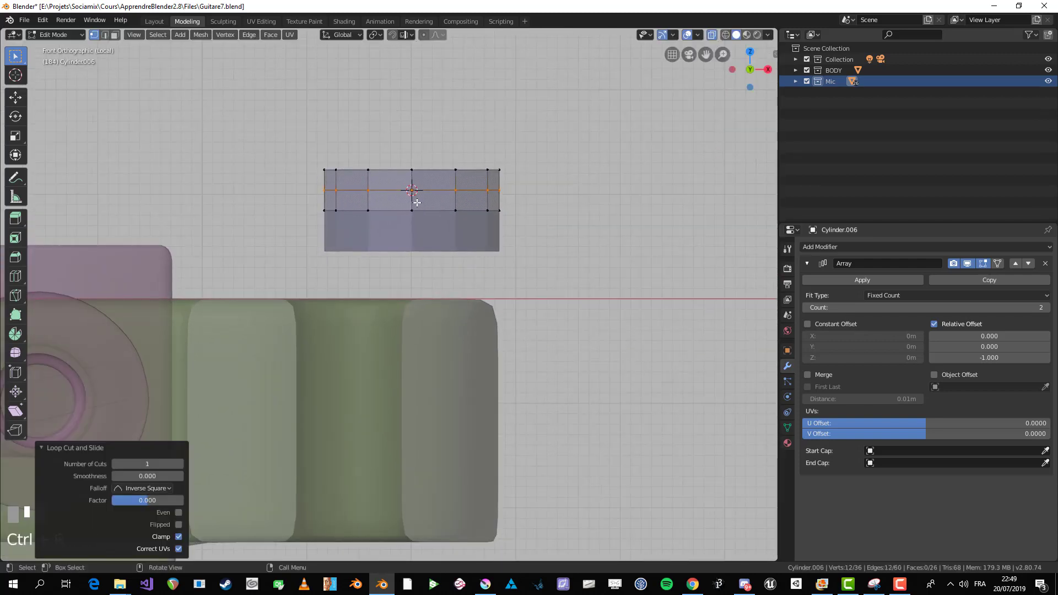
Step: Extrude the cylinder's lower half in place and fatten it outward into a wider band
key(alt+a)
drag(310, 181, 553, 237)
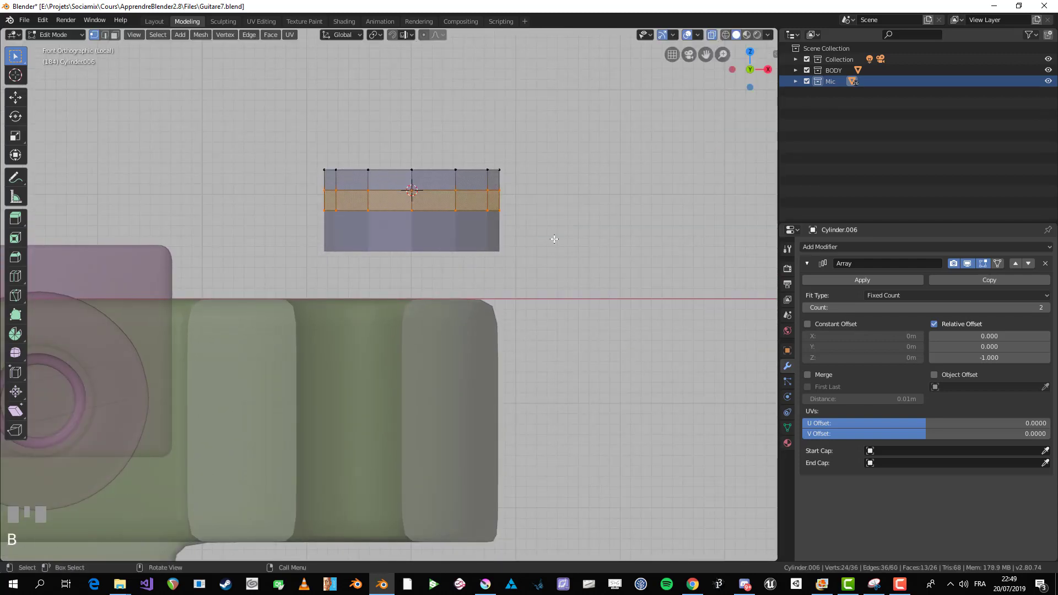
scroll(553, 237, up, 1)
key(e)
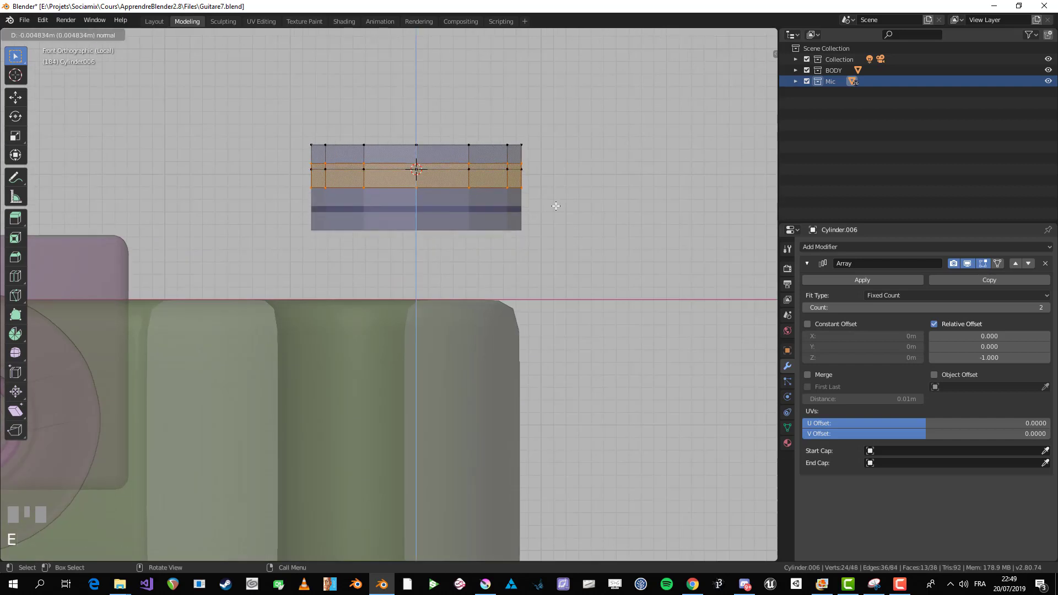
right_click(551, 222)
scroll(551, 222, down, 3)
middle_drag(557, 204, 534, 236)
scroll(505, 264, up, 3)
key(alt+s)
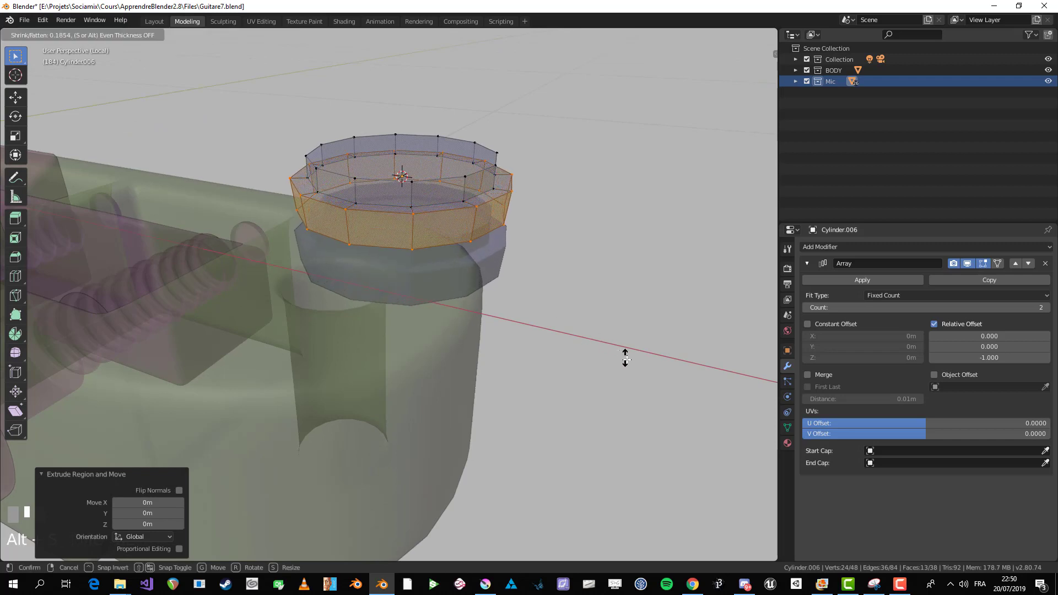
click(643, 368)
Step: Scale the wide band's bottom edge loop up slightly, by about 1.02, so the band's side is vertical
key(Tab)
scroll(467, 282, down, 2)
key(alt+z)
middle_drag(468, 282, 443, 235)
key(Tab)
key(alt+a)
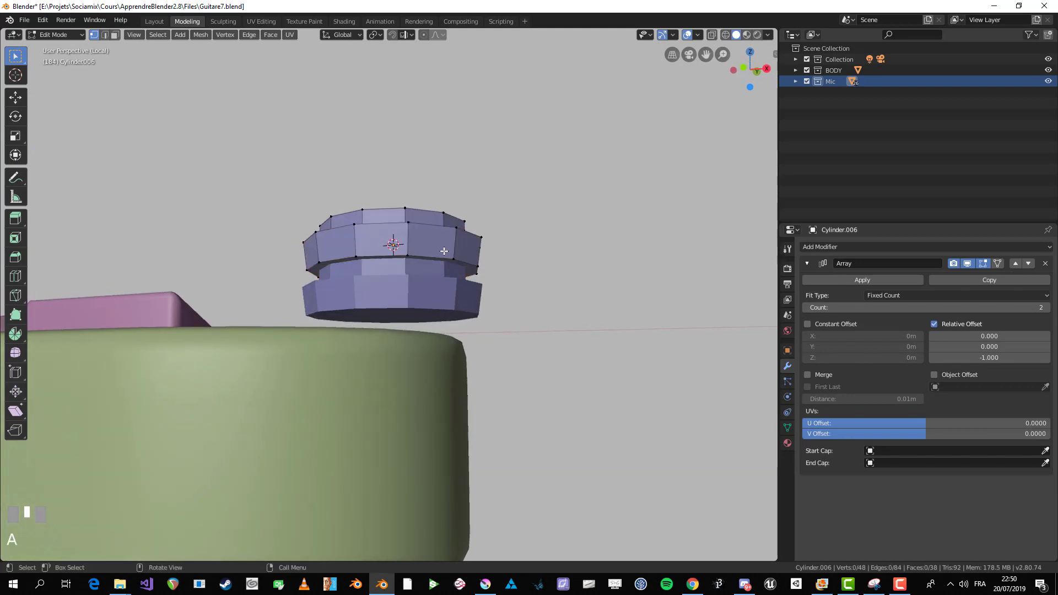
key(KP_1)
key(alt+z)
alt+click(415, 254)
key(s)
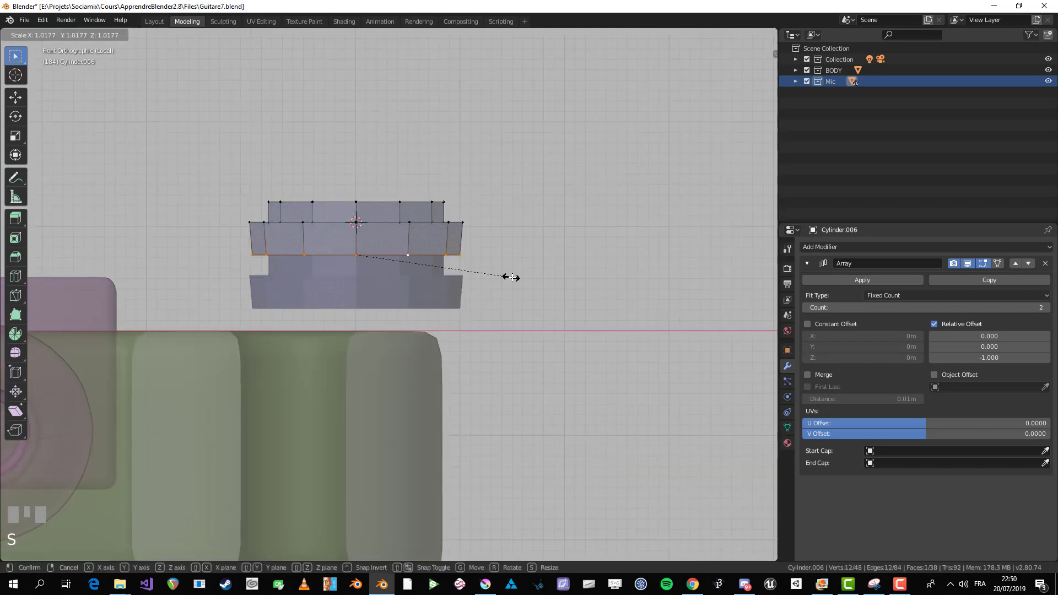
click(515, 278)
key(alt+a)
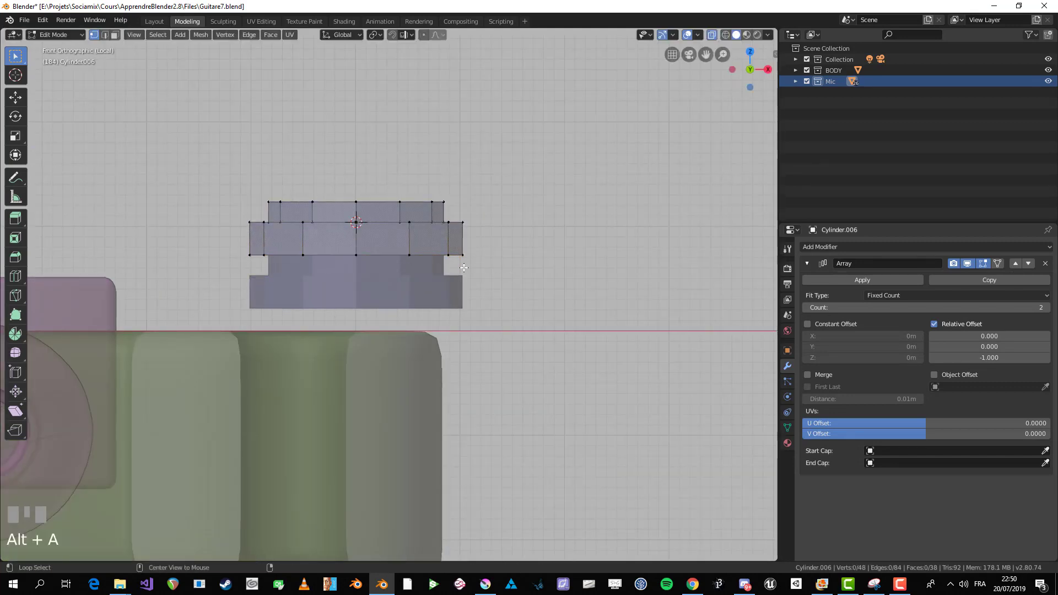
Step: Examine the stepped ring and its arrayed copy from the front and from below, in both object and edit mode
scroll(463, 265, down, 3)
key(alt+z)
key(Tab)
scroll(464, 279, up, 4)
key(Tab)
key(Tab)
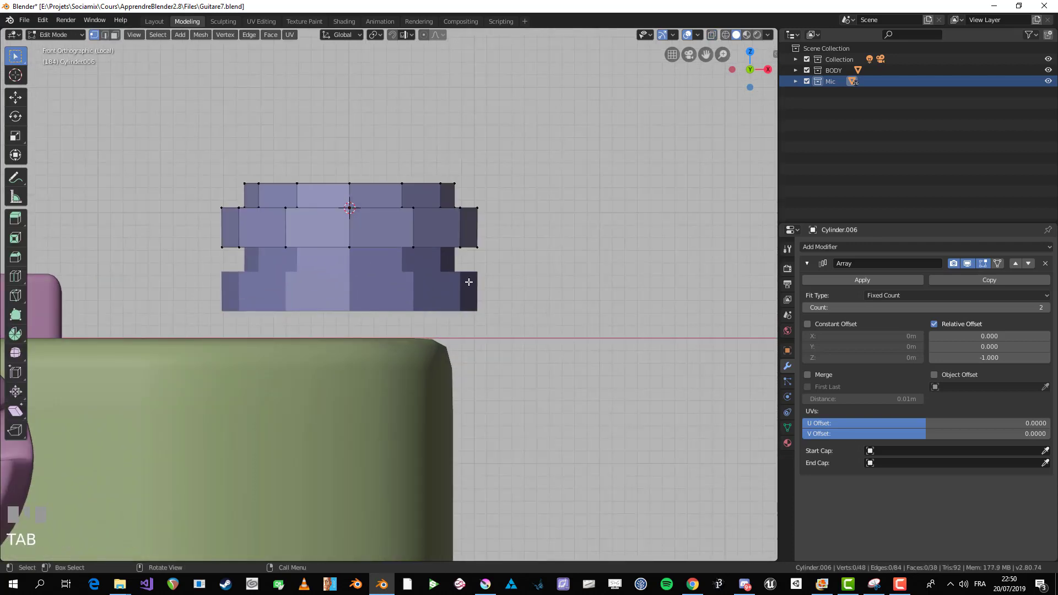
middle_drag(467, 281, 422, 246)
key(Tab)
key(Tab)
key(Tab)
key(Tab)
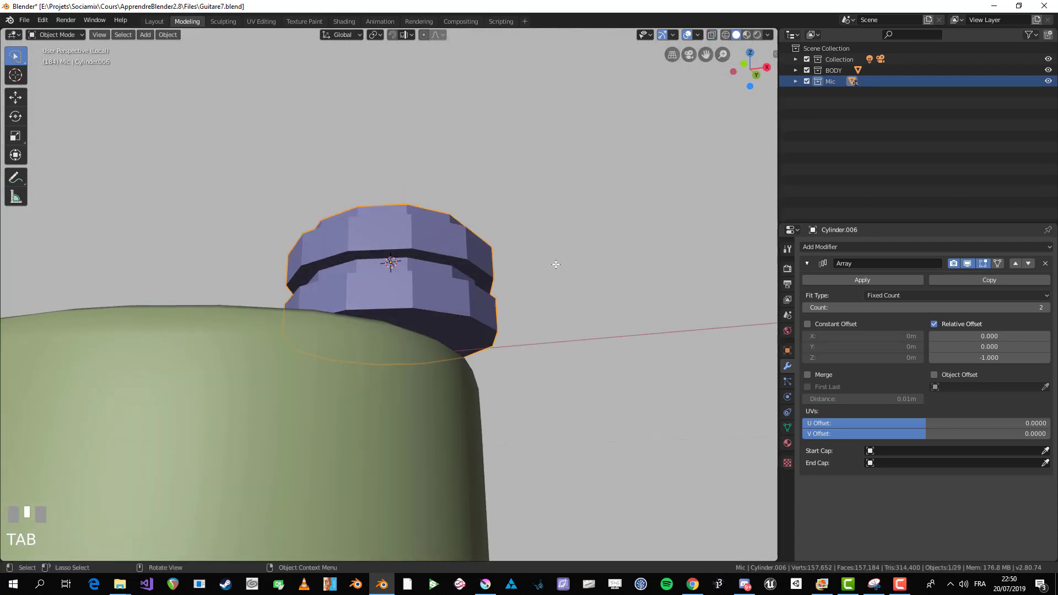
Step: Turn off the Array modifier's viewport display and delete the bottom cap face of the wide band
click(983, 263)
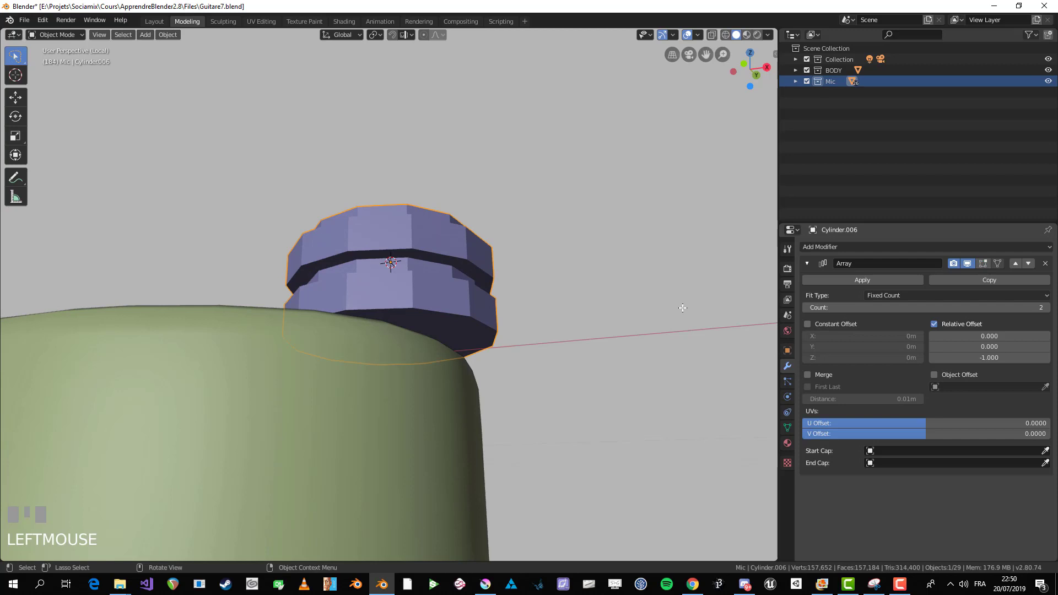
click(967, 264)
key(Tab)
middle_drag(391, 265, 470, 286)
key(alt+a)
key(3)
click(457, 289)
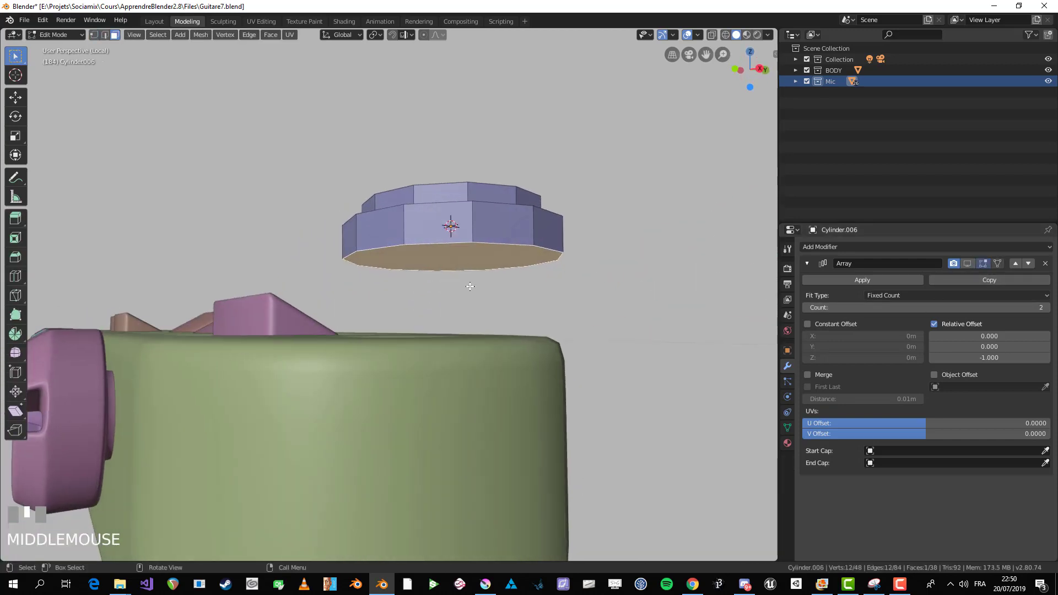
key(KP_7)
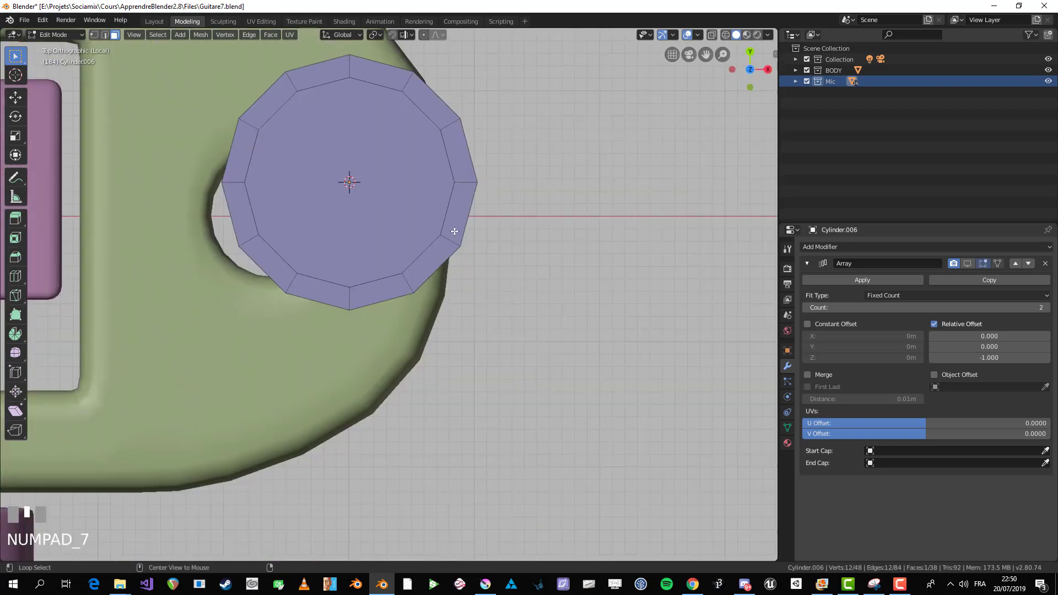
middle_drag(453, 260, 452, 287)
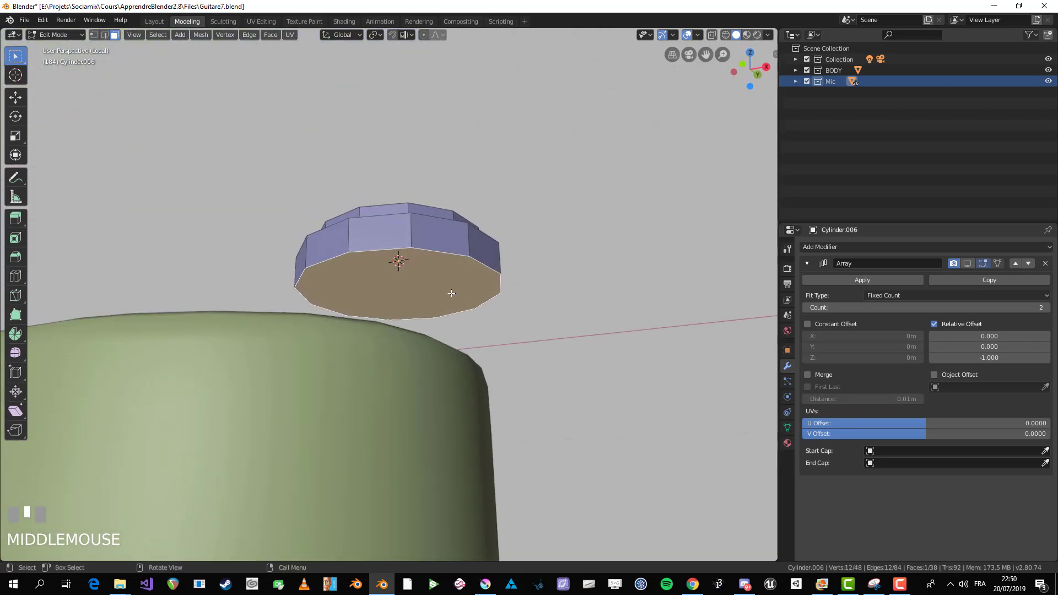
key(x)
click(447, 313)
key(Tab)
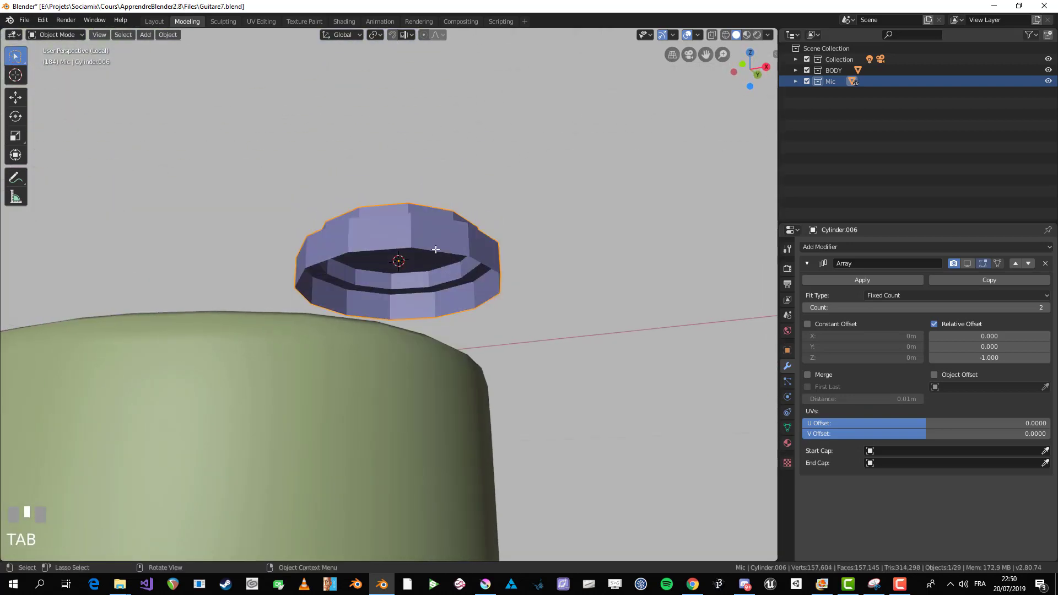
Step: Duplicate the ring's top cap face and move the copy about 0.052 m down along Z to the wide band's bottom edge
middle_drag(437, 248, 440, 353)
key(Tab)
click(384, 179)
key(KP_7)
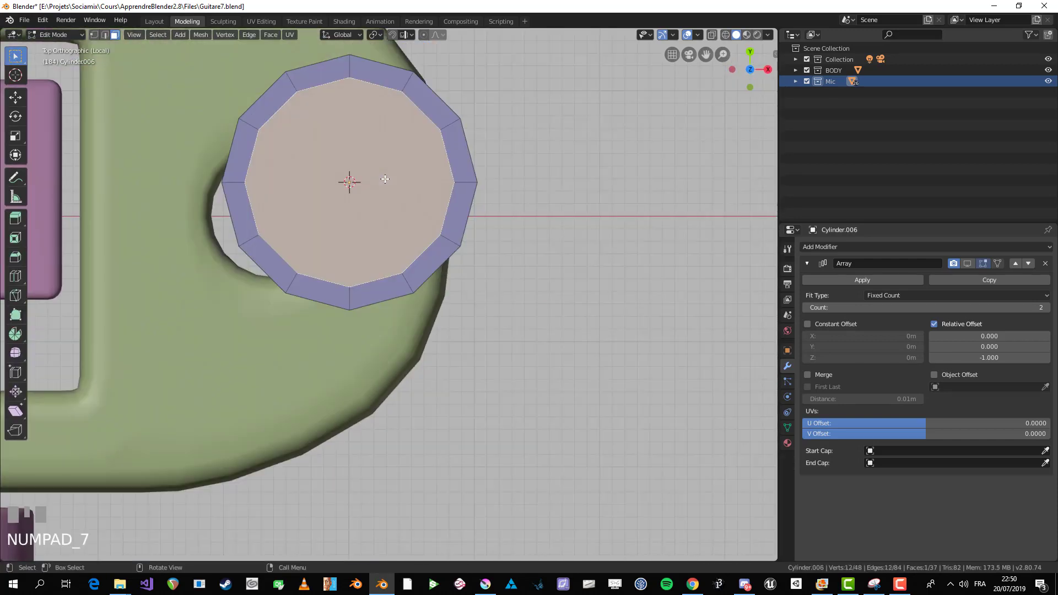
key(KP_1)
key(shift+d)
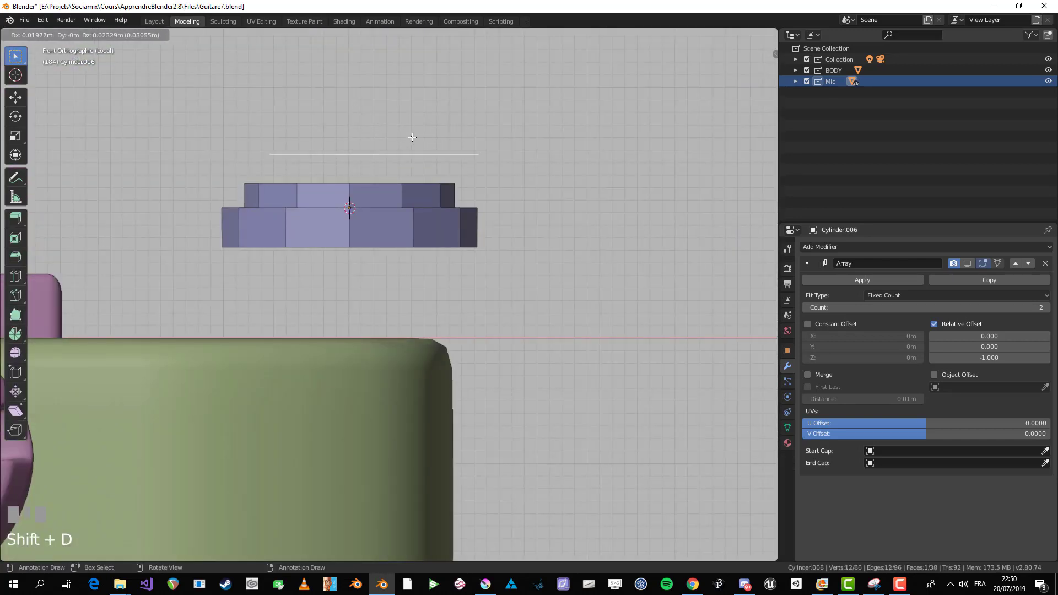
right_click(420, 106)
key(g)
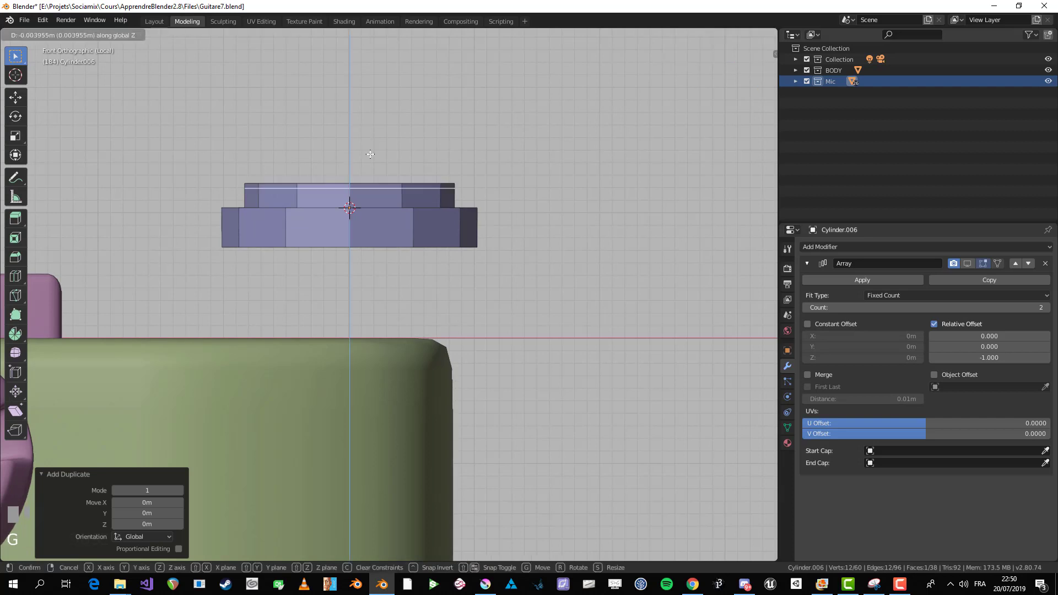
key(z)
click(368, 210)
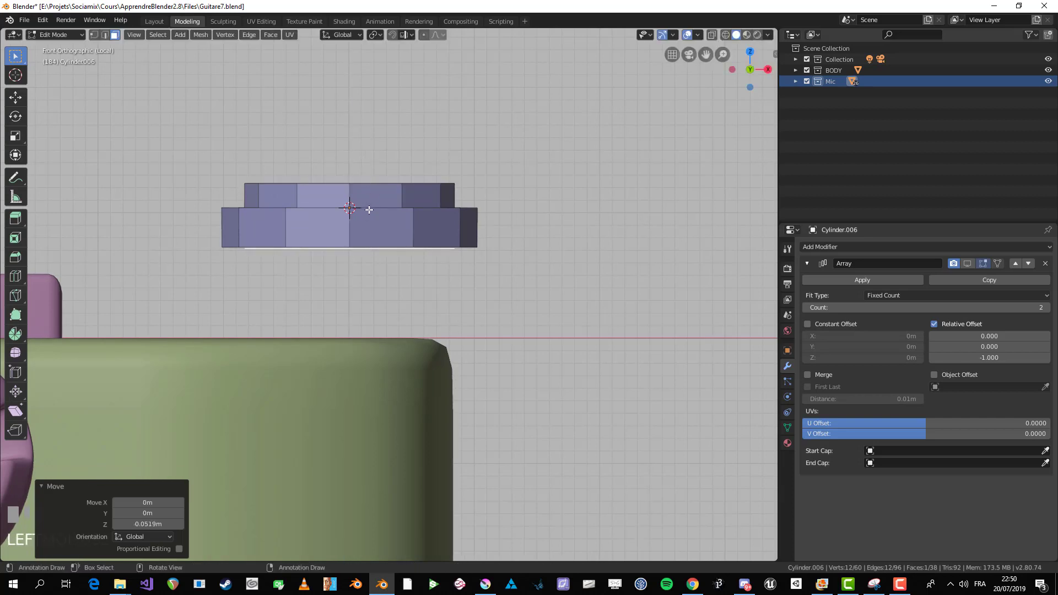
Step: Flatten the band's bottom edge loop and the duplicated disc onto one level by scaling their vertices to 0 along Z
key(1)
key(alt+z)
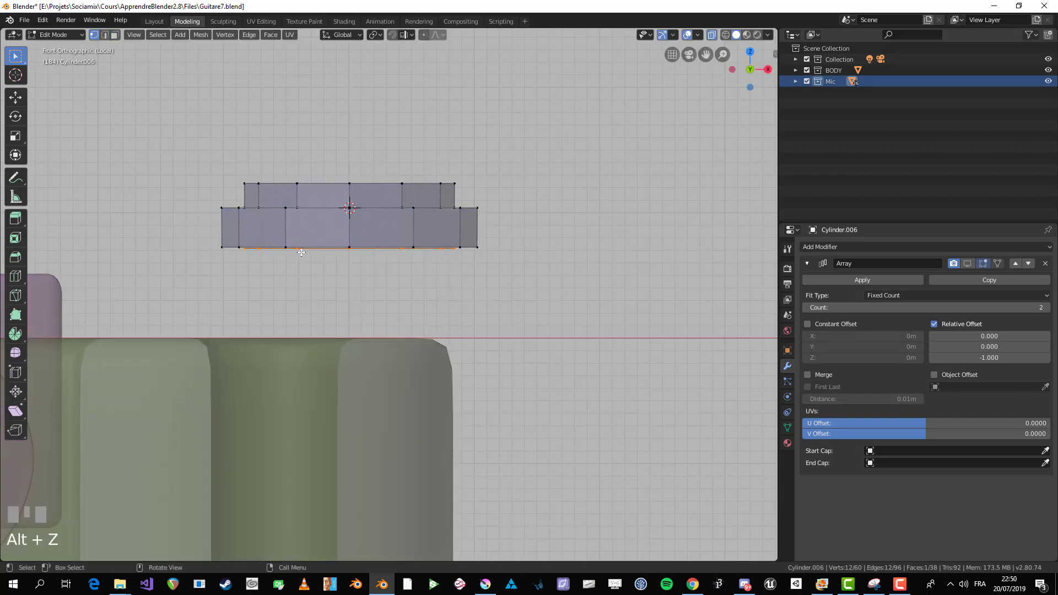
key(b)
middle_drag(91, 227, 309, 296)
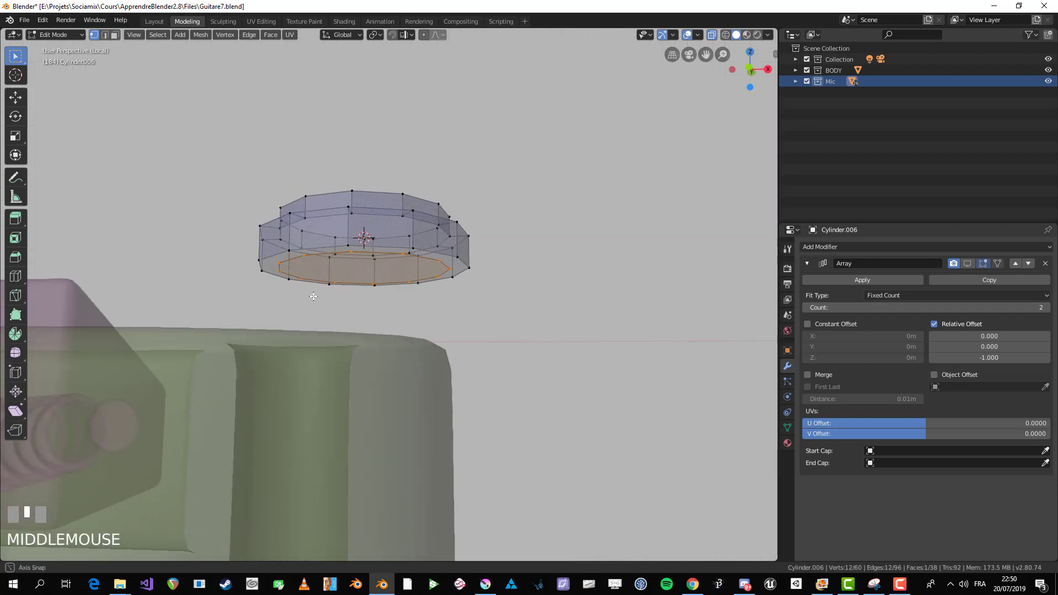
key(alt+z)
middle_drag(359, 272, 288, 106)
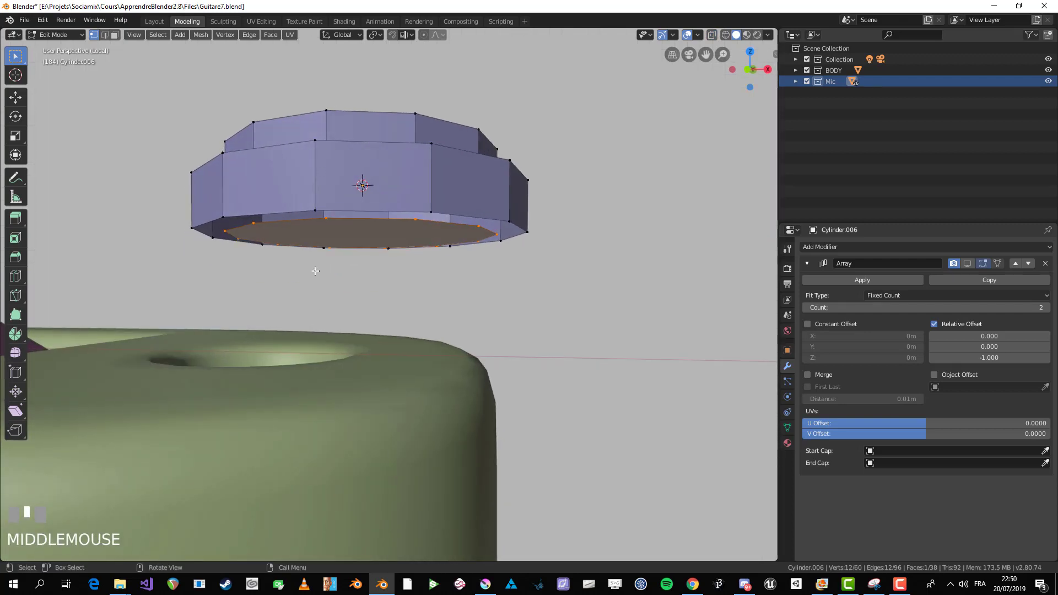
key(KP_1)
key(alt+z)
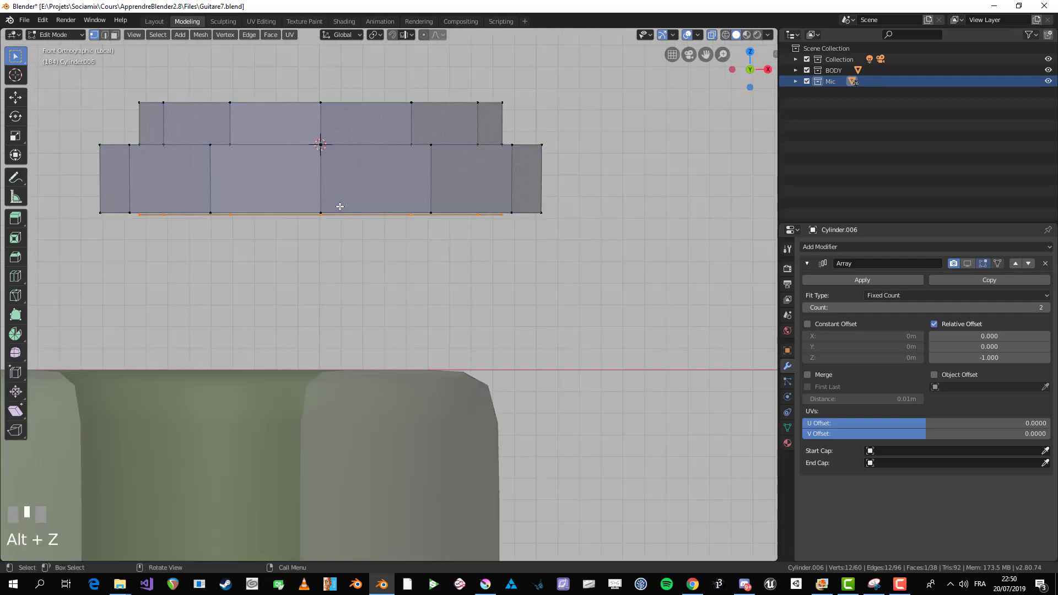
scroll(338, 207, down, 2)
key(b)
drag(605, 247, 607, 248)
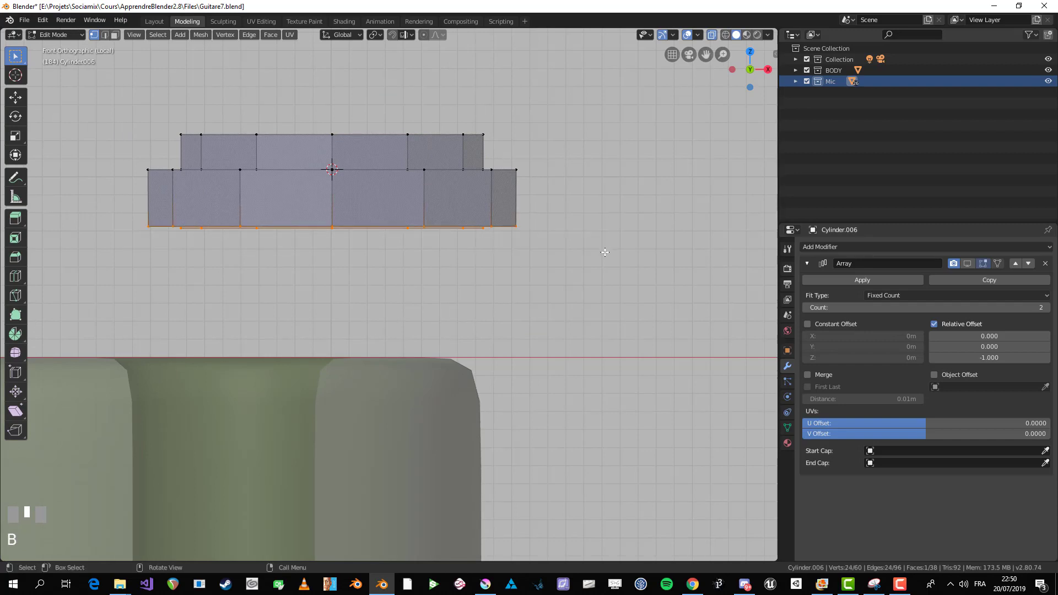
middle_drag(606, 248, 481, 241)
key(alt+z)
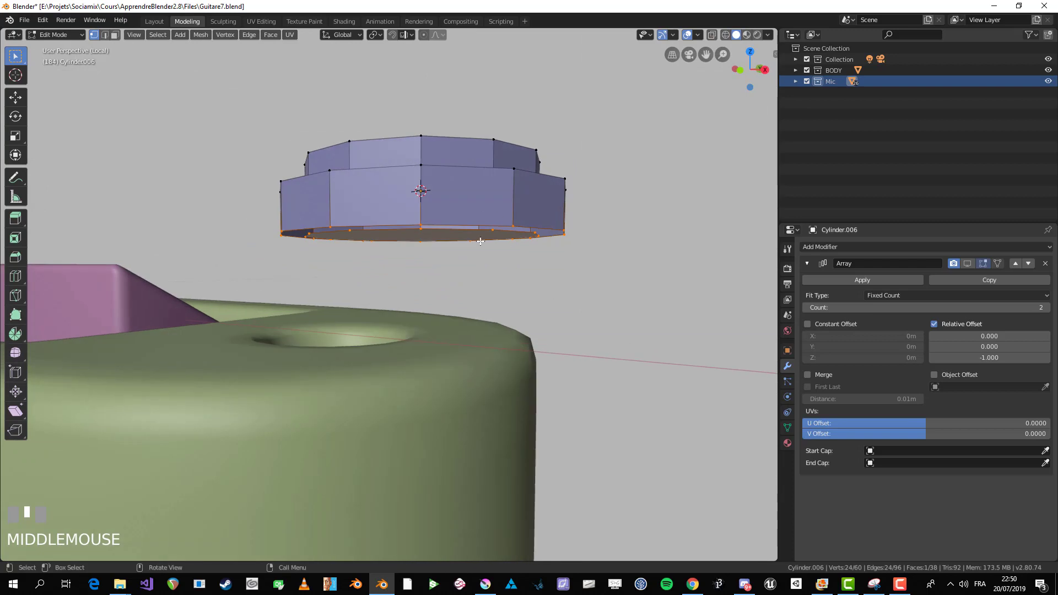
key(s)
key(z)
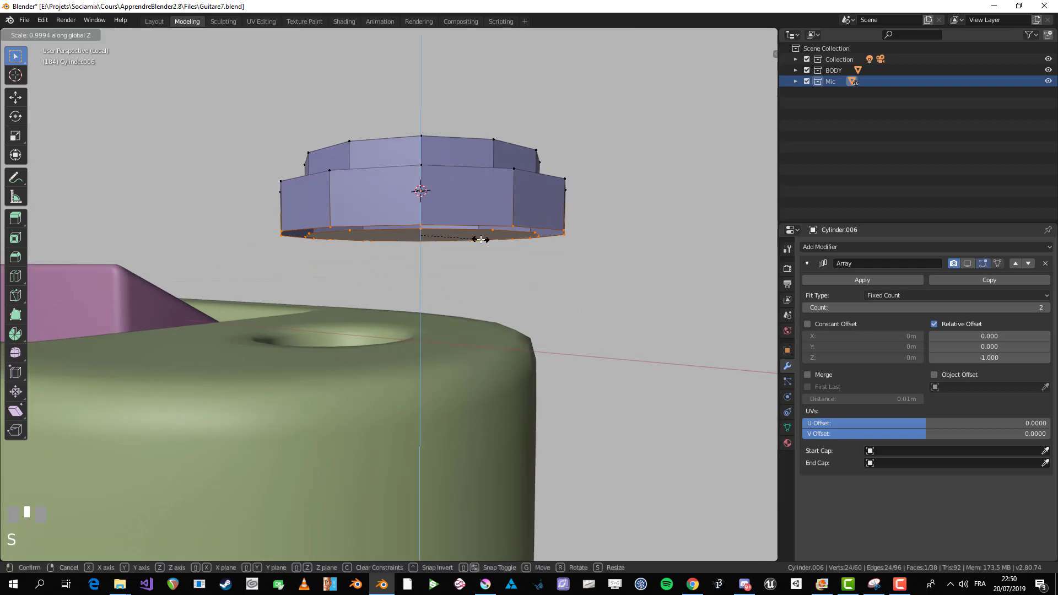
key(0)
click(481, 240)
key(alt+a)
Step: Fill the gap between the disc and the wide band's bottom edge with faces all the way around
middle_drag(482, 241, 454, 253)
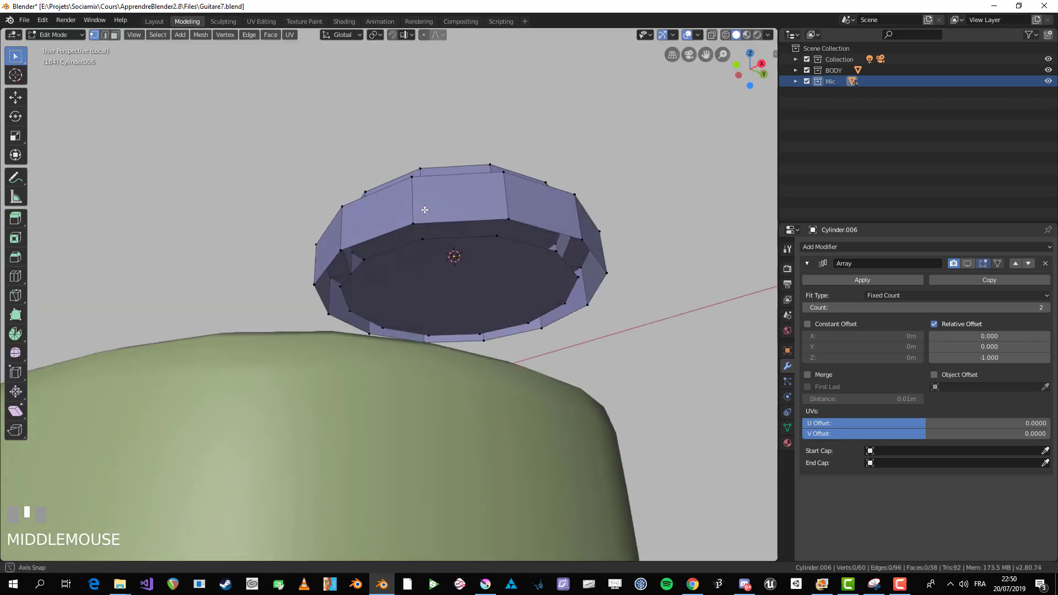
alt+shift+click(439, 240)
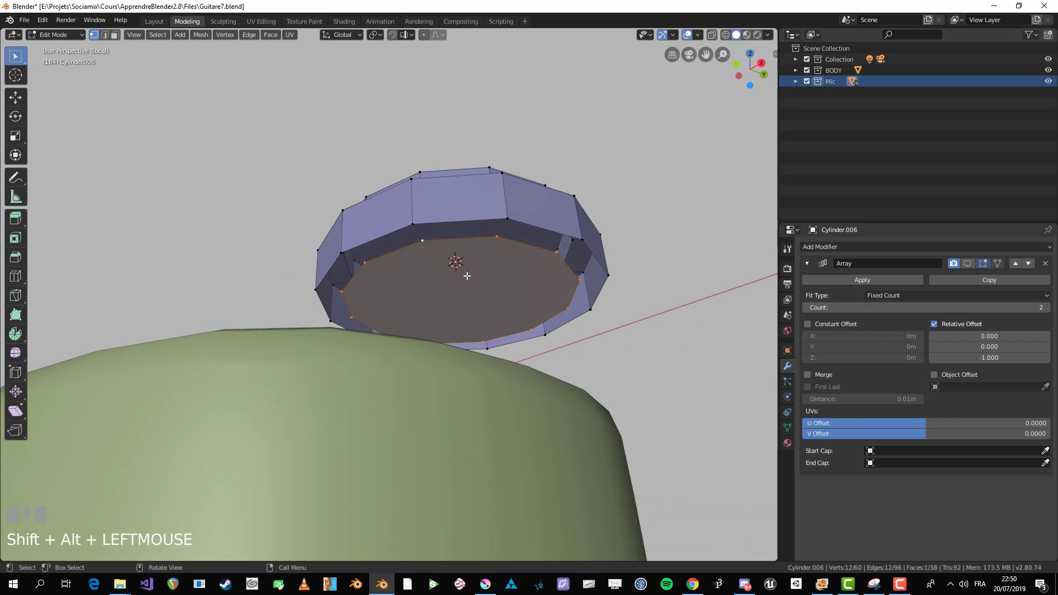
key(alt+a)
shift+click(423, 240)
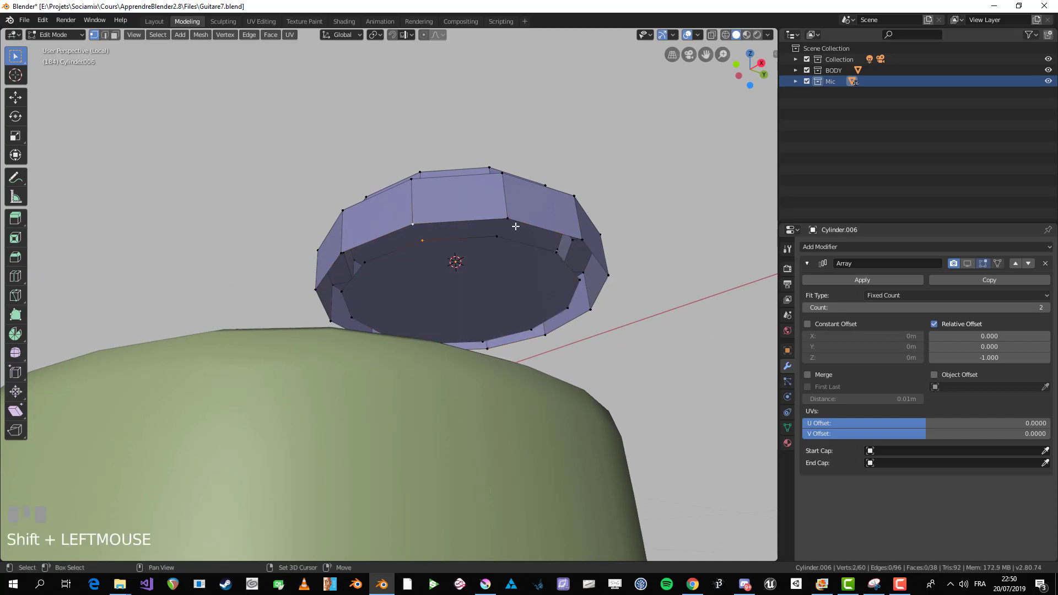
key(f)
key(a)
key(a)
click(499, 236)
shift+click(508, 216)
key(f)
key(f)
key(f)
key(f)
key(f)
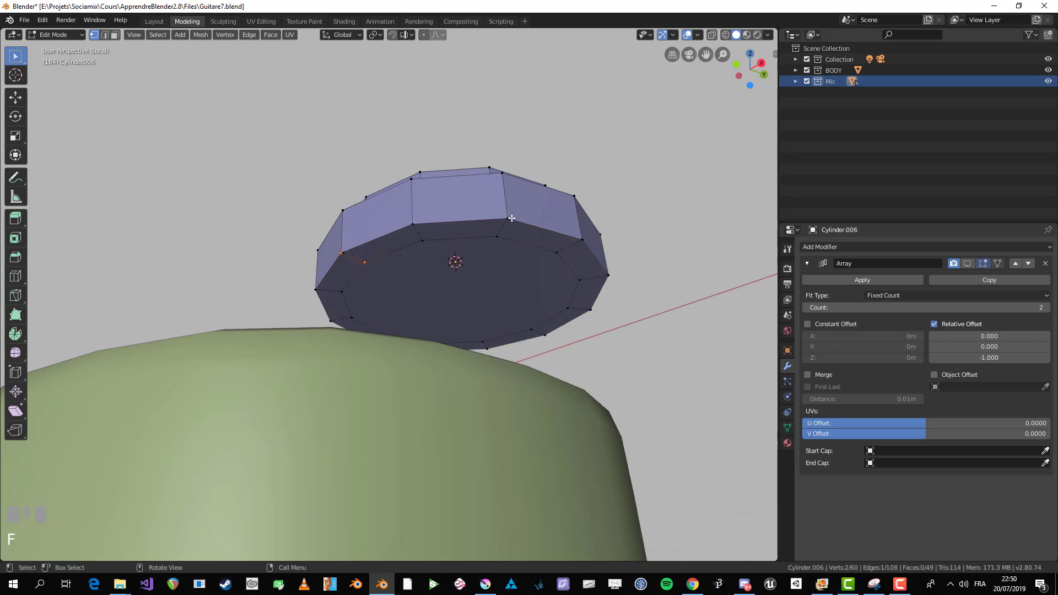
Step: Try extruding the central disc face on the ring's underside downward by about 0.0156 m
middle_drag(446, 264, 487, 295)
key(3)
click(477, 284)
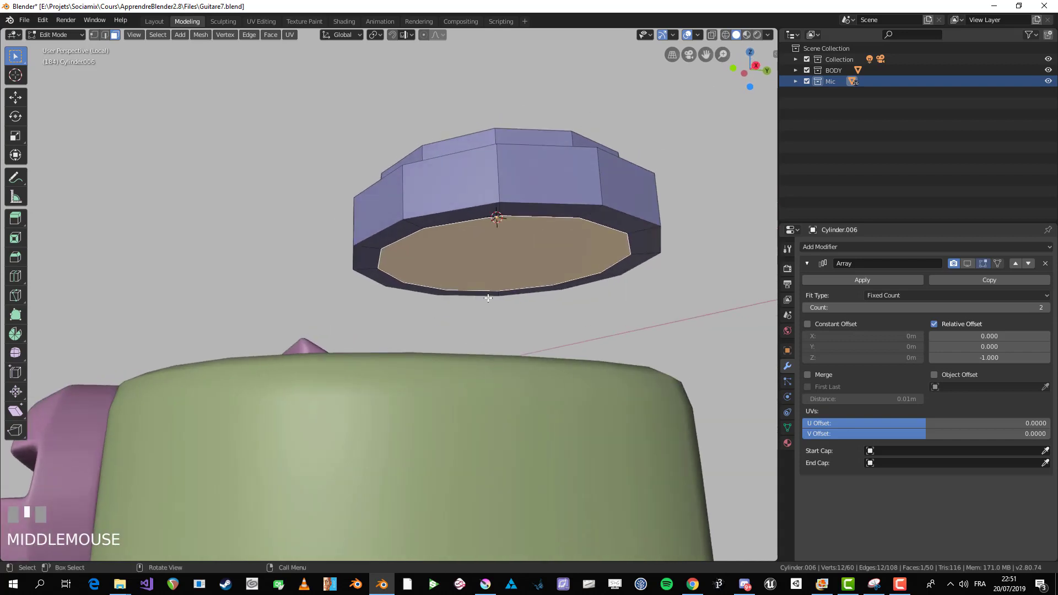
key(KP_1)
key(e)
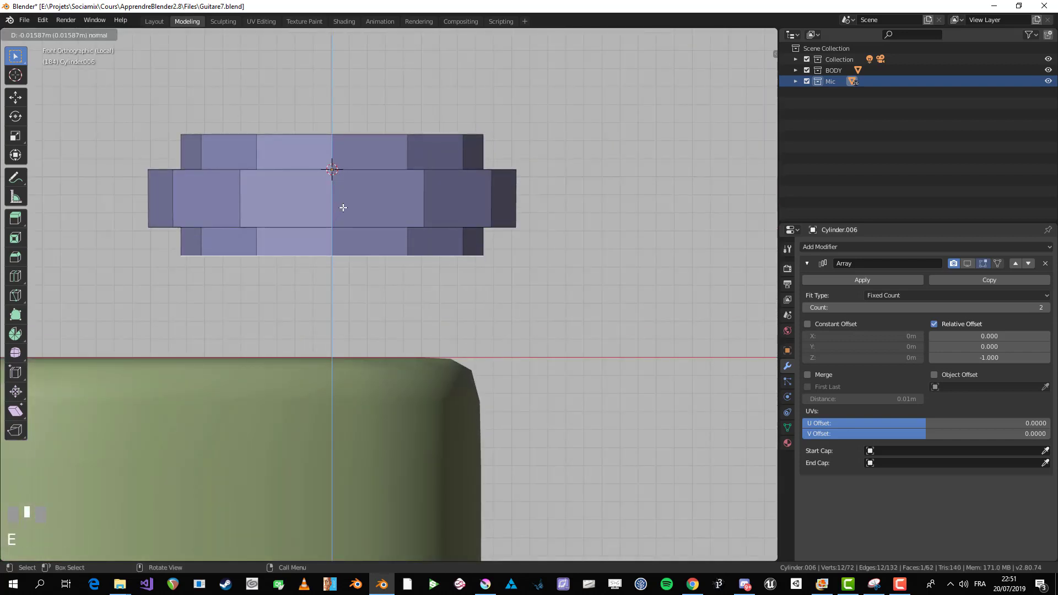
click(342, 206)
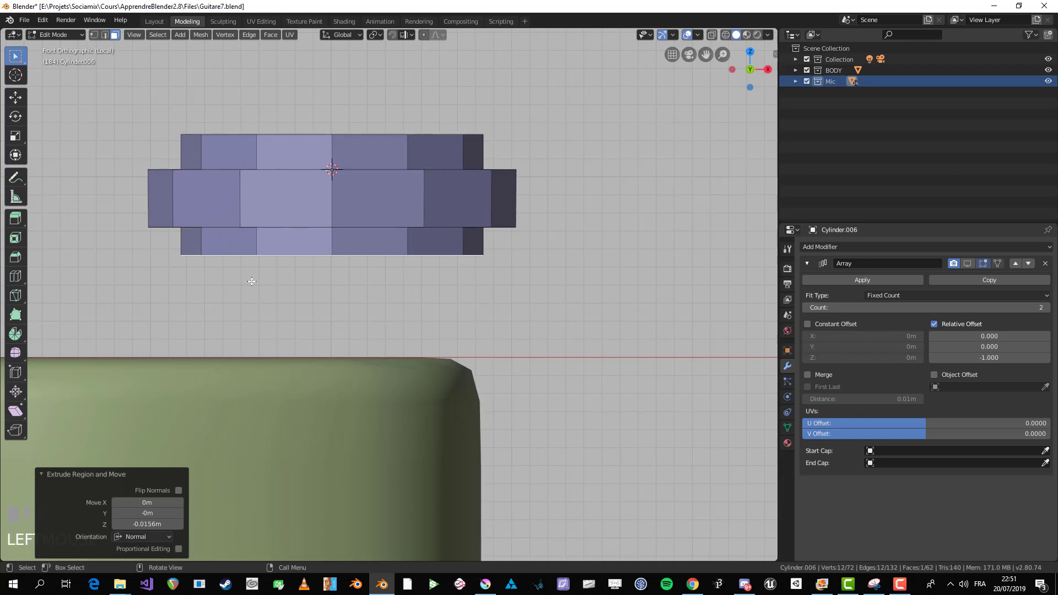
key(ctrl+z)
Step: Delete the central disc face on the underside, keeping the surrounding rim faces
middle_drag(383, 279, 451, 274)
scroll(471, 285, up, 2)
key(x)
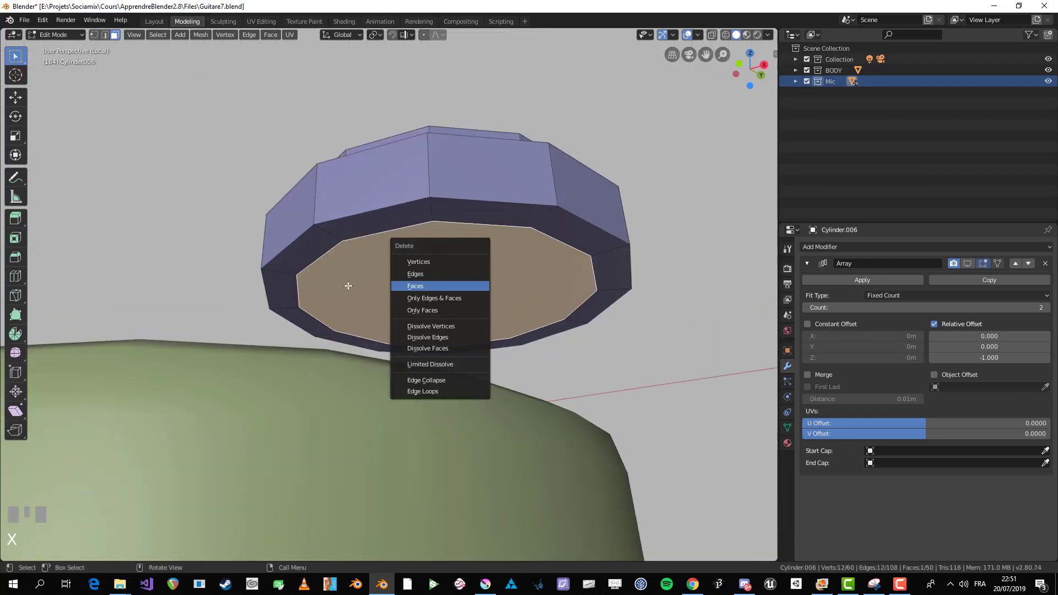
key(x)
click(407, 288)
scroll(408, 284, down, 2)
Step: Delete the cap face on top of the stepped ring so it is open at both ends
key(Tab)
middle_drag(416, 267, 437, 134)
key(Tab)
click(438, 134)
key(x)
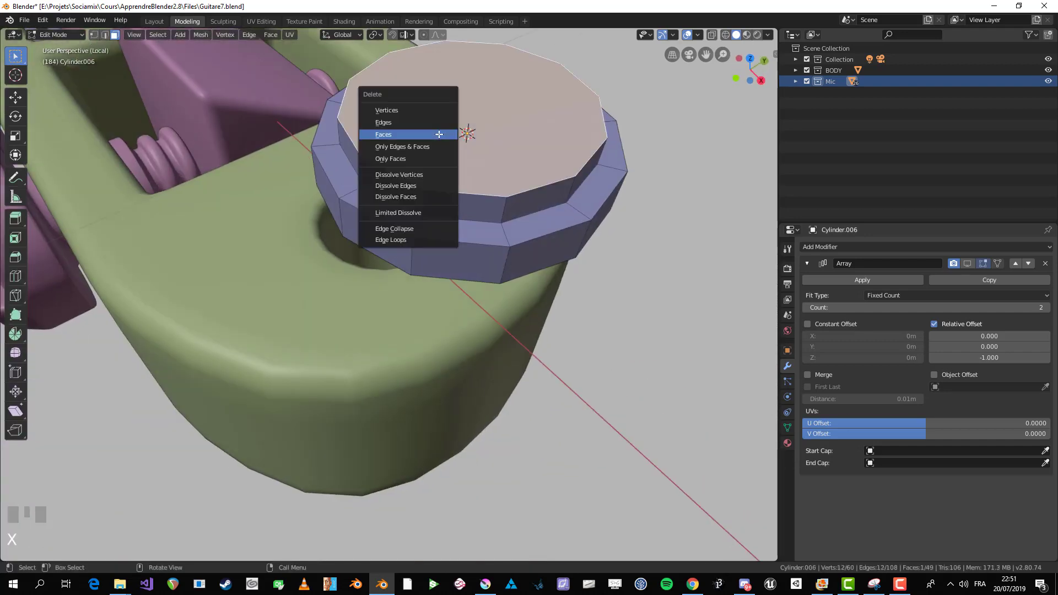
click(439, 135)
key(Tab)
Step: Move the ring about 0.281 m along X, clear of the frame, and turn the Array modifier's viewport display back on
scroll(440, 134, down, 3)
key(KP_1)
shift+middle_drag(428, 217, 348, 227)
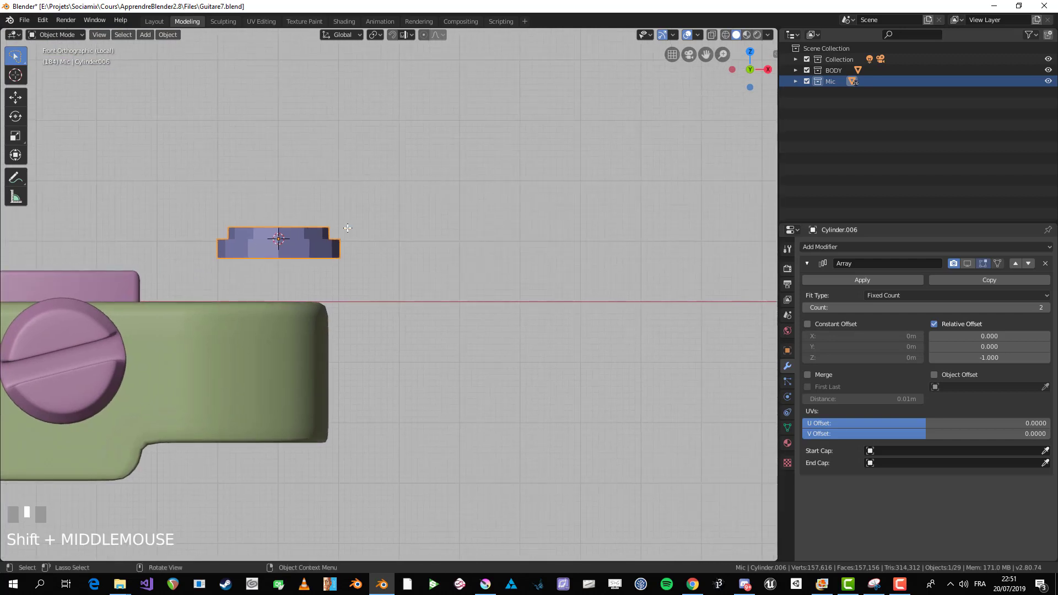
key(g)
click(515, 230)
scroll(544, 251, up, 3)
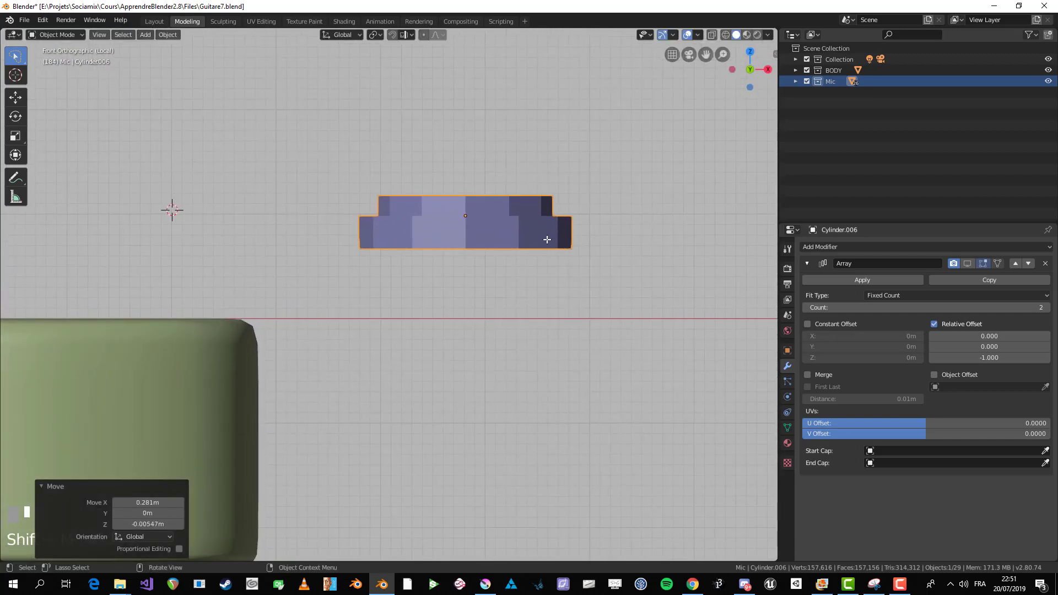
click(967, 263)
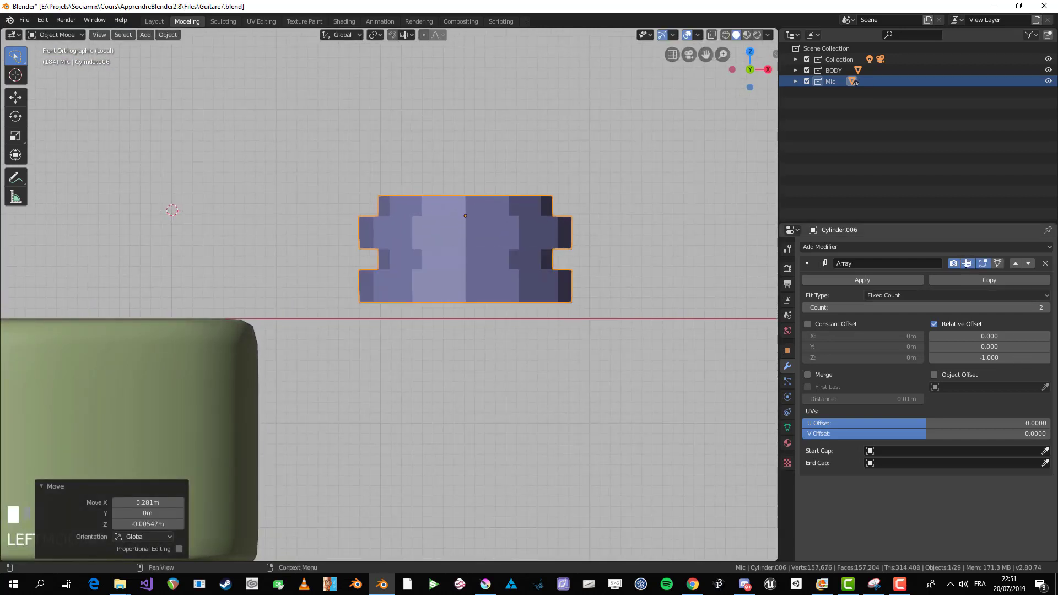
Step: Examine the joint between the ring and its arrayed copy from above and below, in edit and object mode
scroll(532, 213, up, 2)
middle_drag(496, 184, 359, 117)
key(Tab)
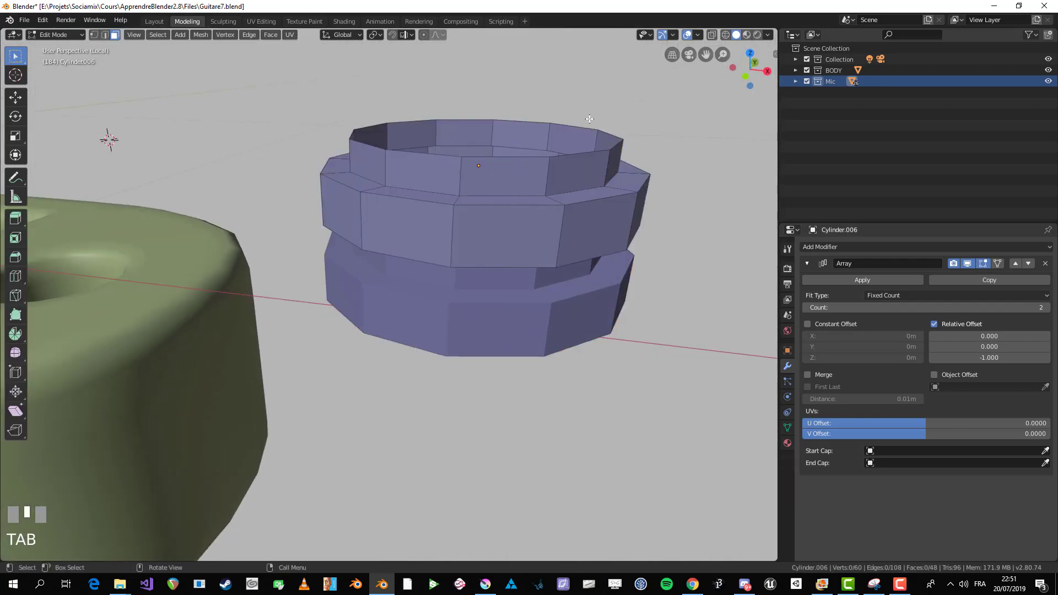
key(2)
alt+click(552, 127)
middle_drag(550, 251, 546, 195)
scroll(546, 195, up, 5)
scroll(425, 261, down, 3)
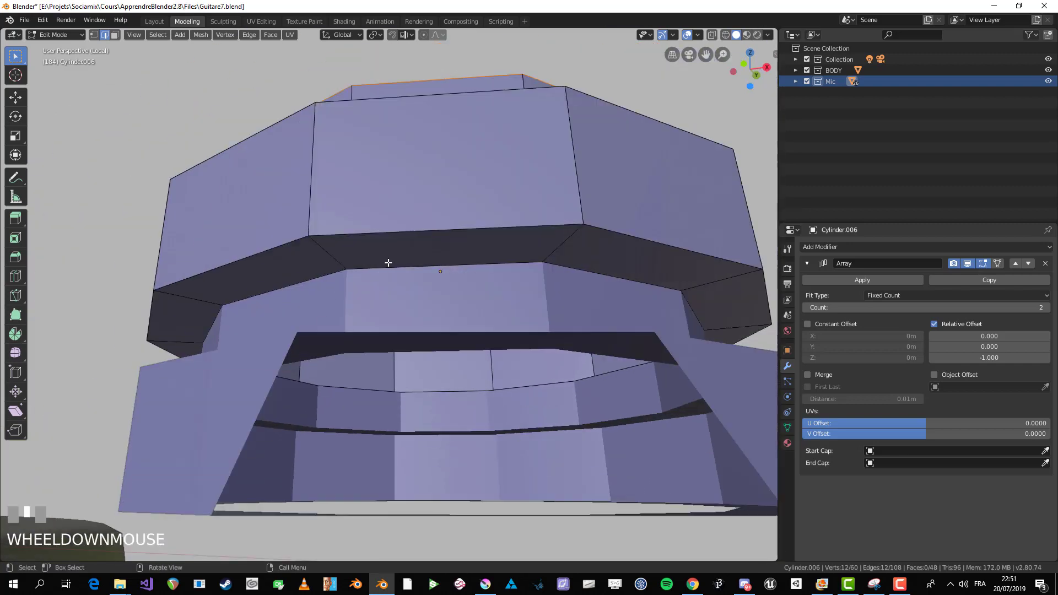
scroll(355, 281, down, 2)
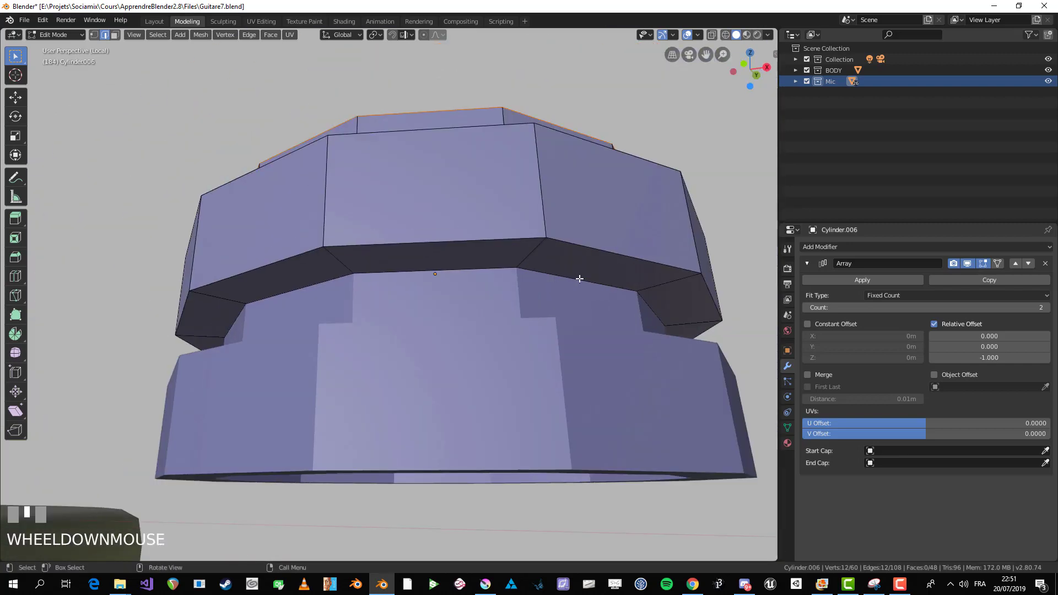
key(Tab)
scroll(579, 279, down, 4)
middle_drag(490, 279, 491, 309)
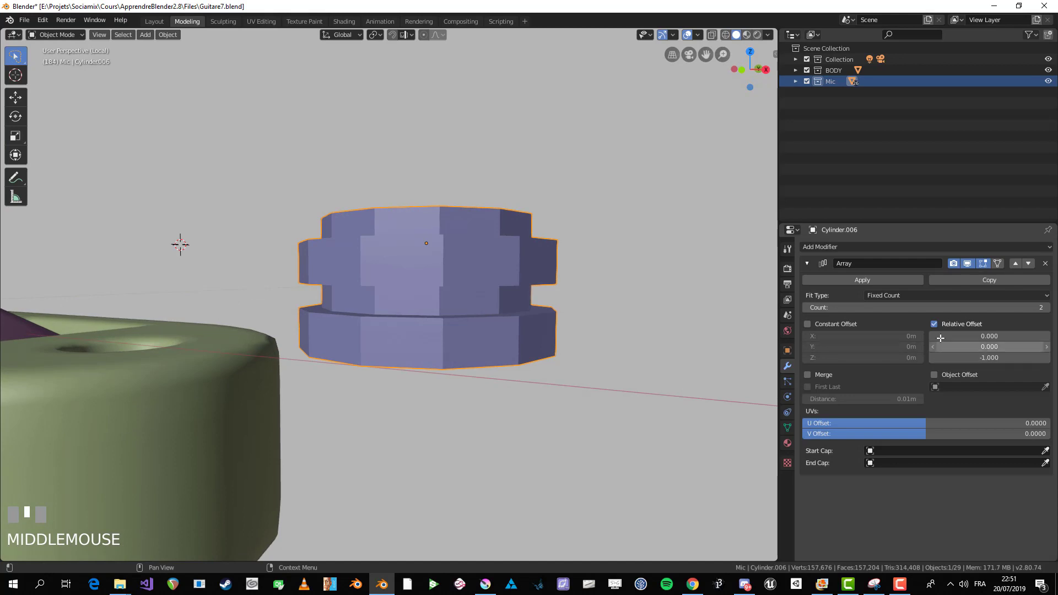
Step: Enable the Array modifier's Merge option to weld the stacked rings together, and inspect the part from several angles
click(808, 375)
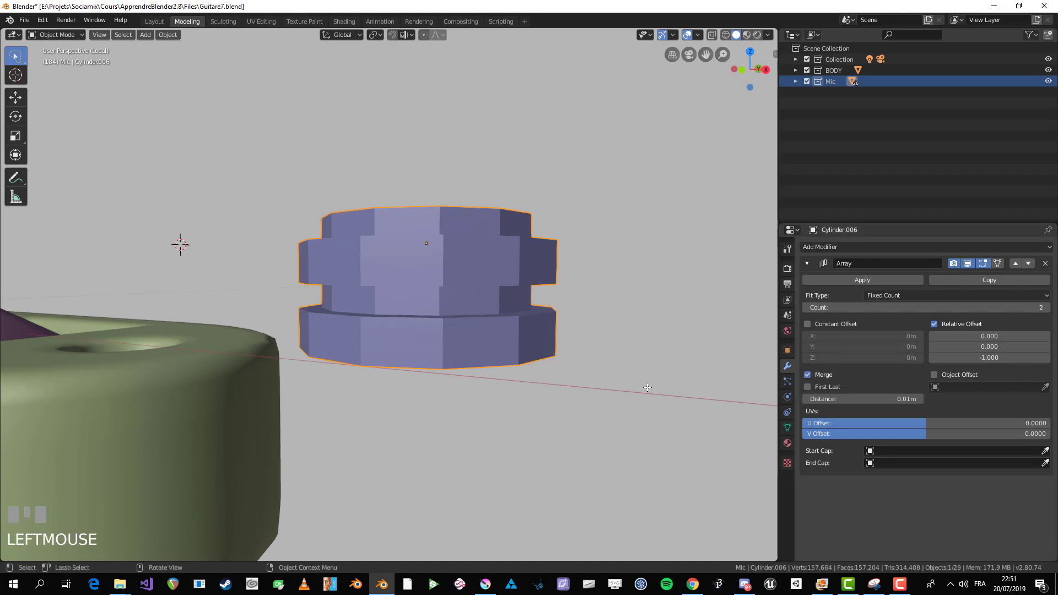
scroll(567, 319, down, 2)
middle_drag(567, 297, 567, 320)
scroll(567, 319, up, 2)
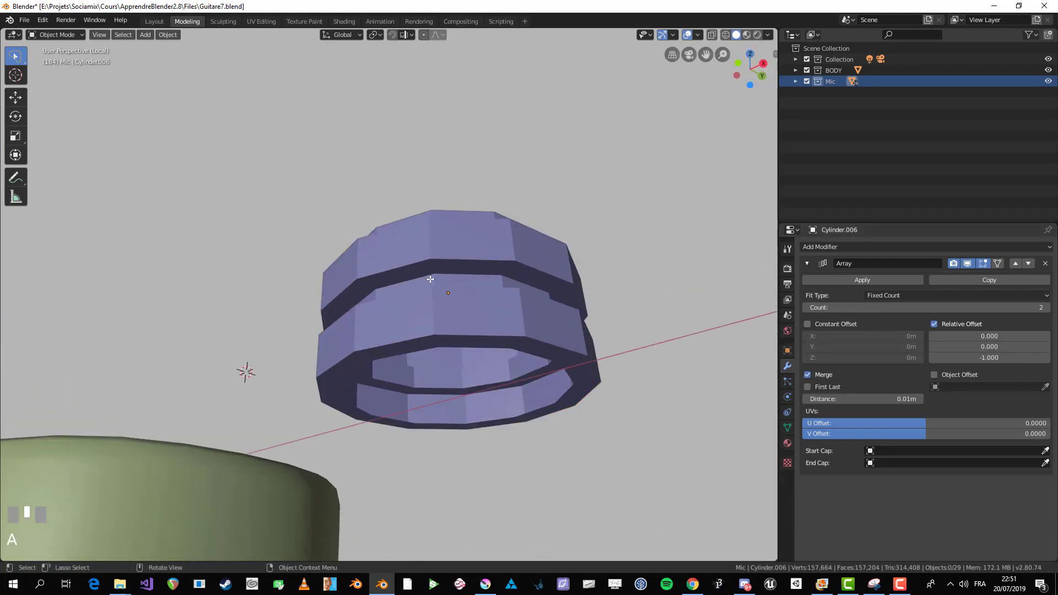
middle_drag(430, 283, 465, 327)
scroll(495, 302, down, 2)
scroll(495, 300, up, 3)
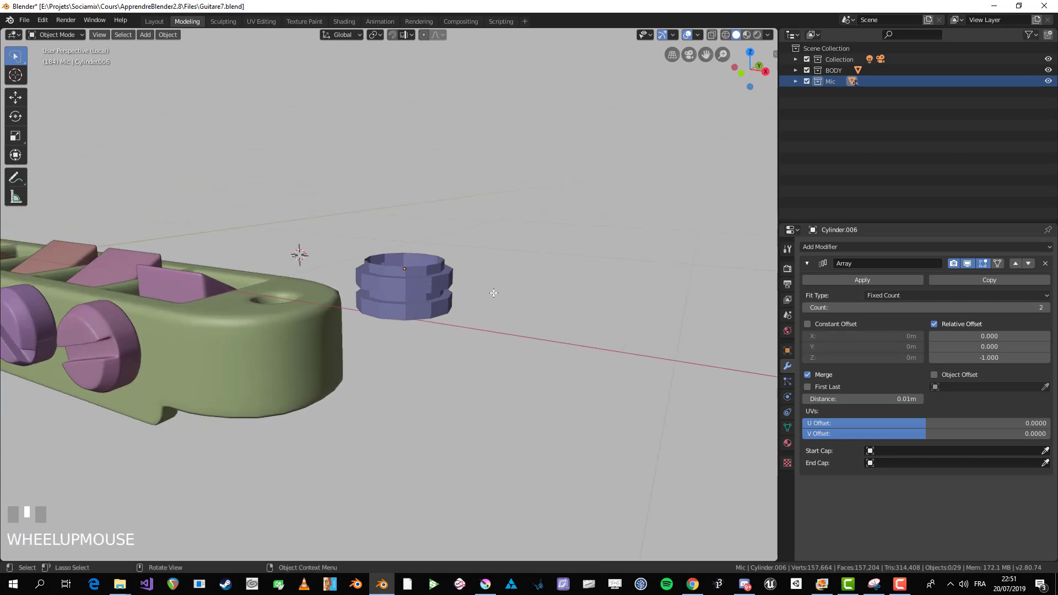
Step: Set the Array modifier's count to 8 on the stepped ring
click(426, 294)
middle_drag(426, 294, 494, 305)
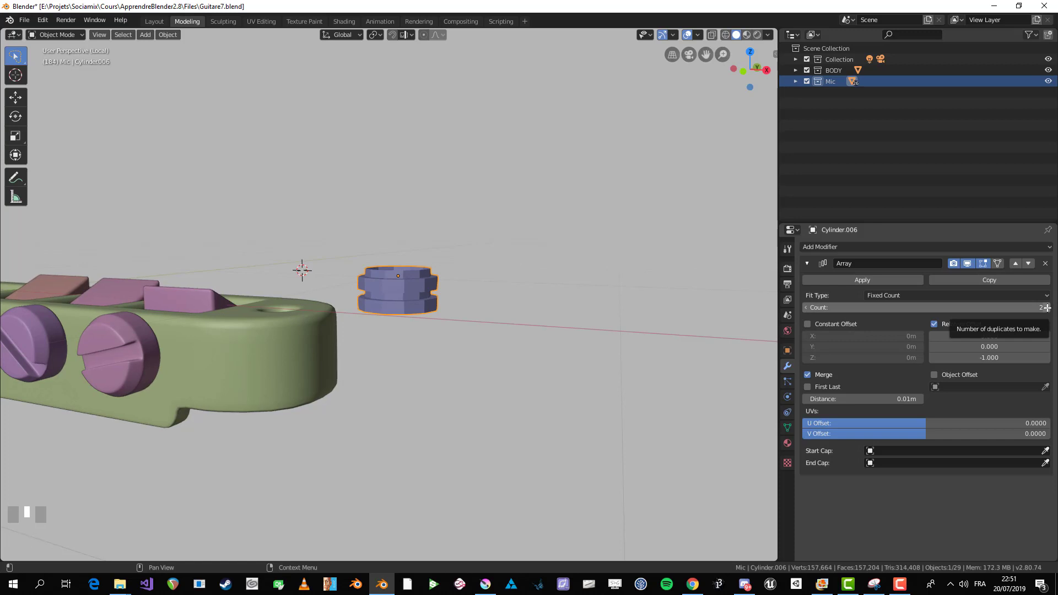
drag(1046, 307, 1057, 308)
scroll(467, 334, down, 2)
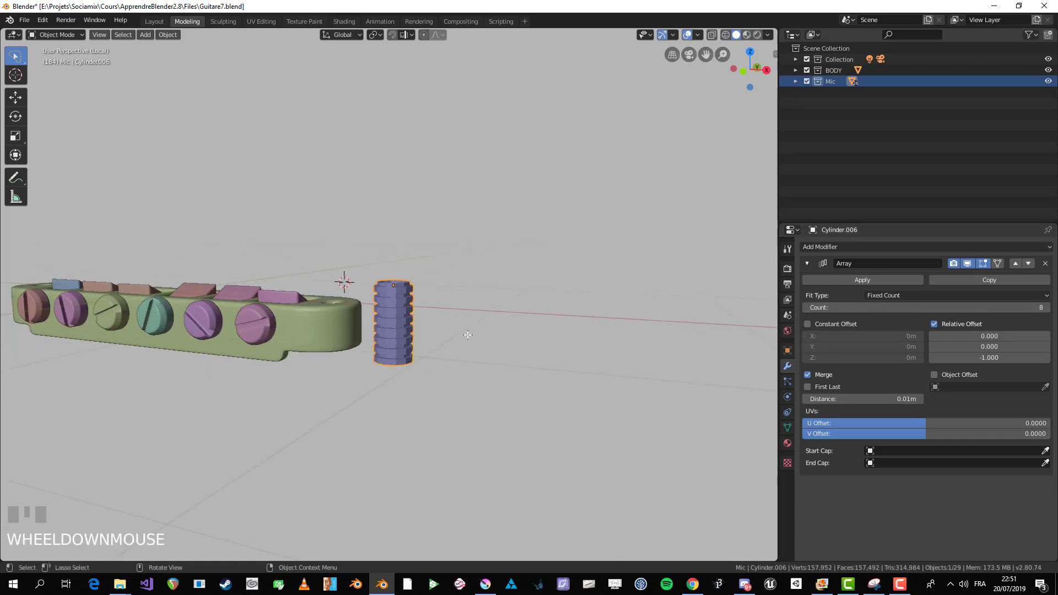
Step: Examine the arrayed cylinder beside the frame in perspective and from the front
middle_drag(468, 335, 1047, 474)
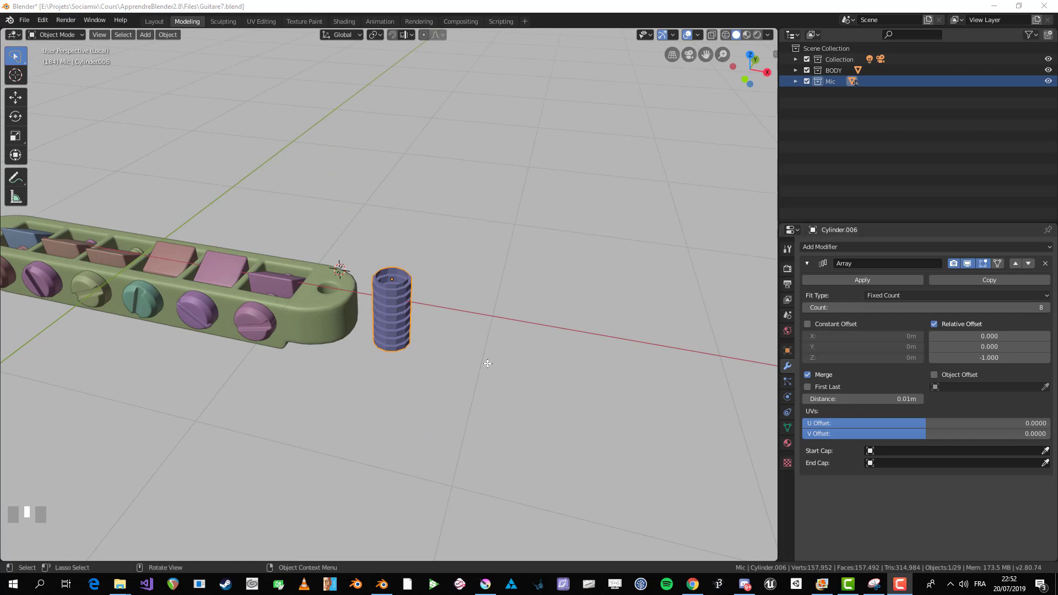
middle_drag(484, 366, 673, 319)
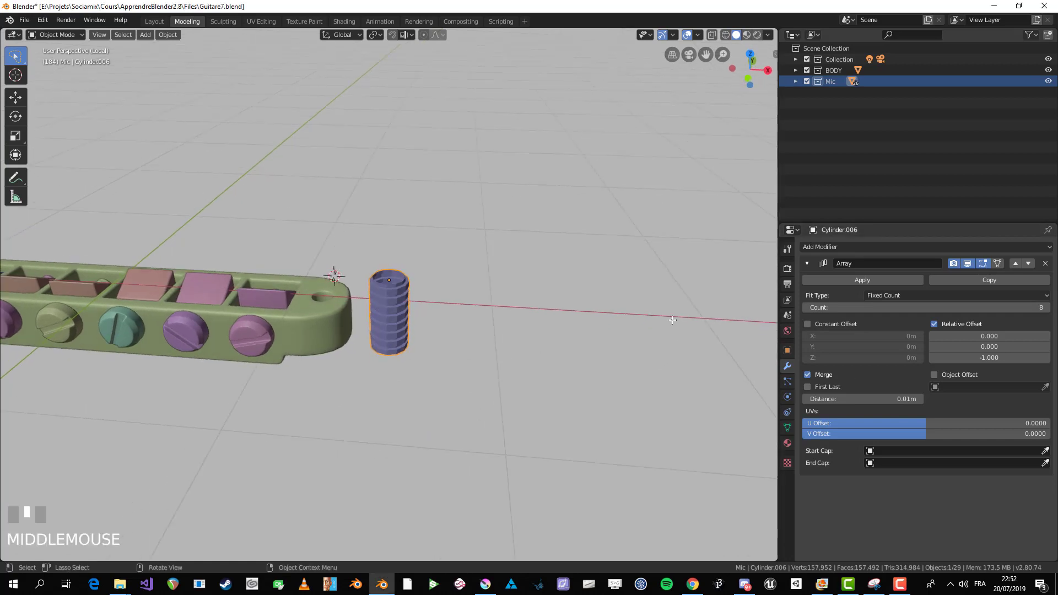
click(325, 237)
key(KP_1)
click(386, 288)
scroll(385, 288, up, 3)
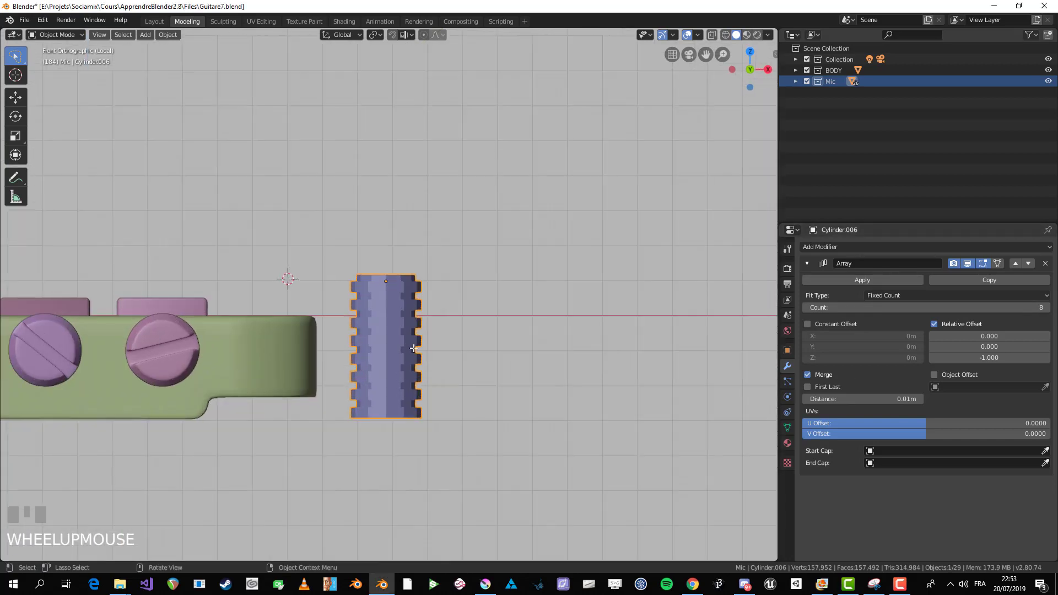
Step: Scale the ribbed cylinder to about 0.65 and move it into the rounded end of the frame in front view
shift+middle_drag(402, 349, 553, 285)
key(s)
click(600, 287)
key(g)
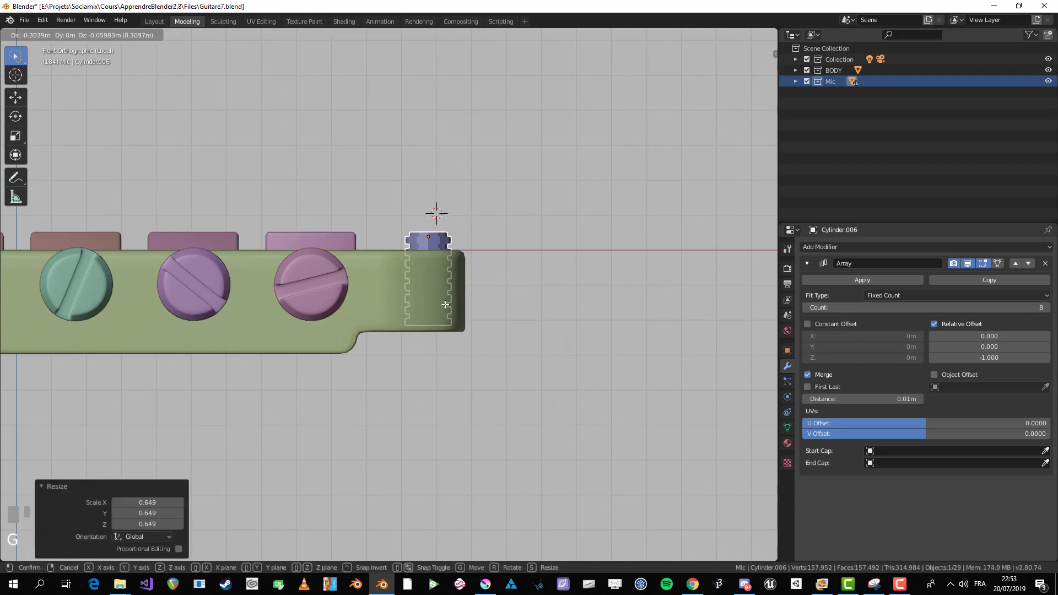
click(444, 303)
Step: Center the ribbed cylinder on the frame's end hole in top view and scale it to match the hole
key(KP_7)
key(g)
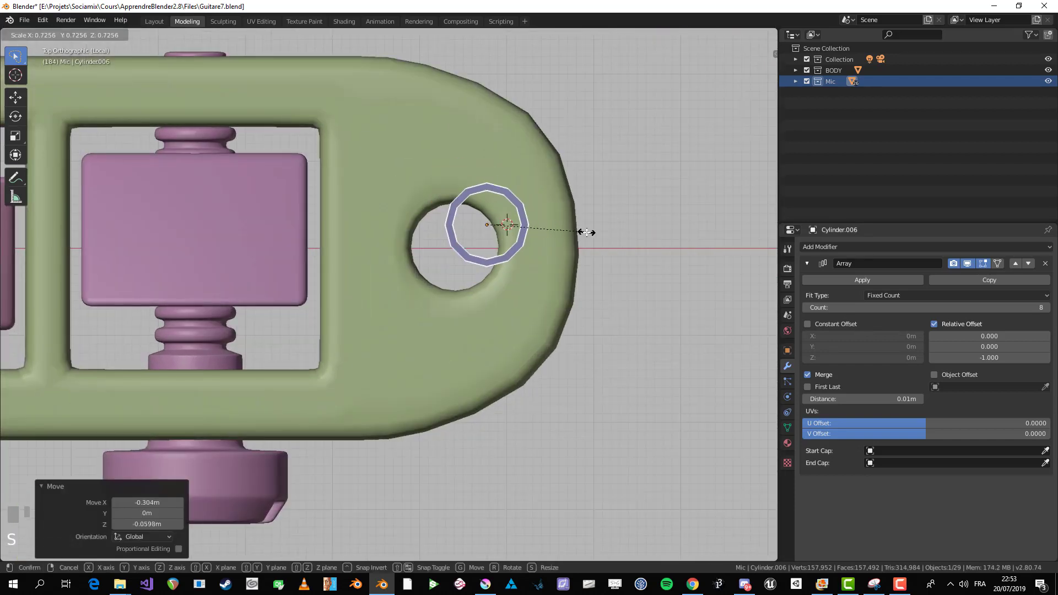
click(576, 253)
key(s)
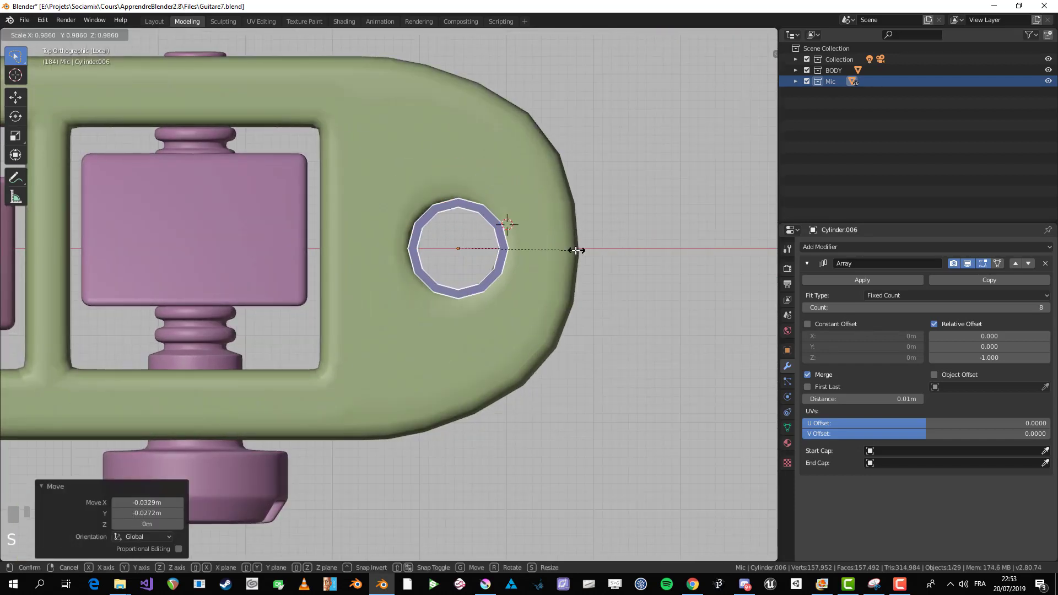
click(573, 251)
key(g)
click(558, 252)
Step: Set the Array modifier's count to 18 so the ribbed cylinder extends well below the frame
key(KP_2)
key(KP_2)
key(KP_2)
key(KP_1)
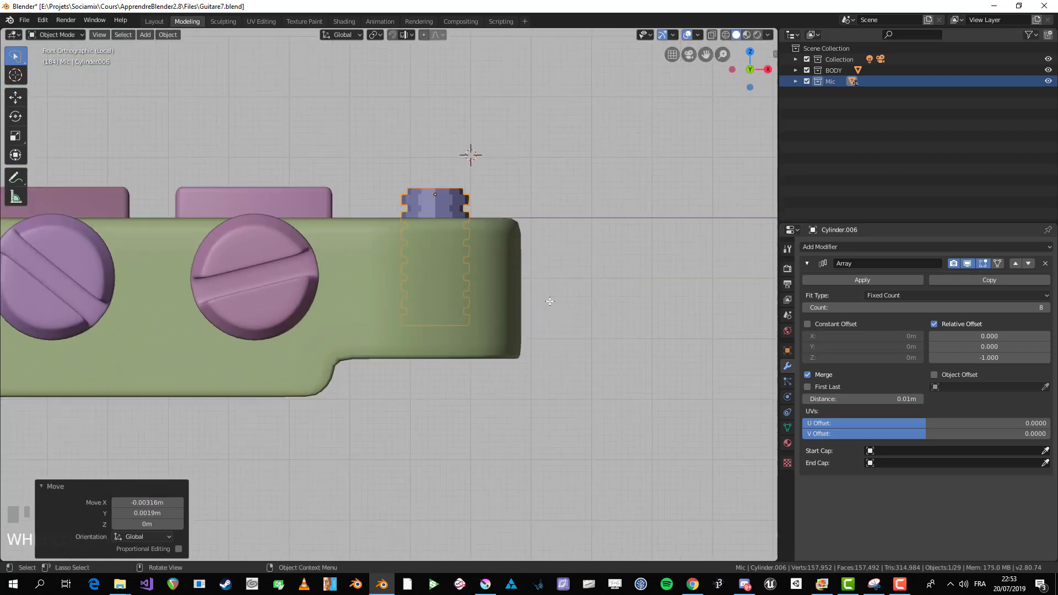
scroll(550, 300, down, 1)
click(1046, 308)
click(1047, 308)
click(1047, 308)
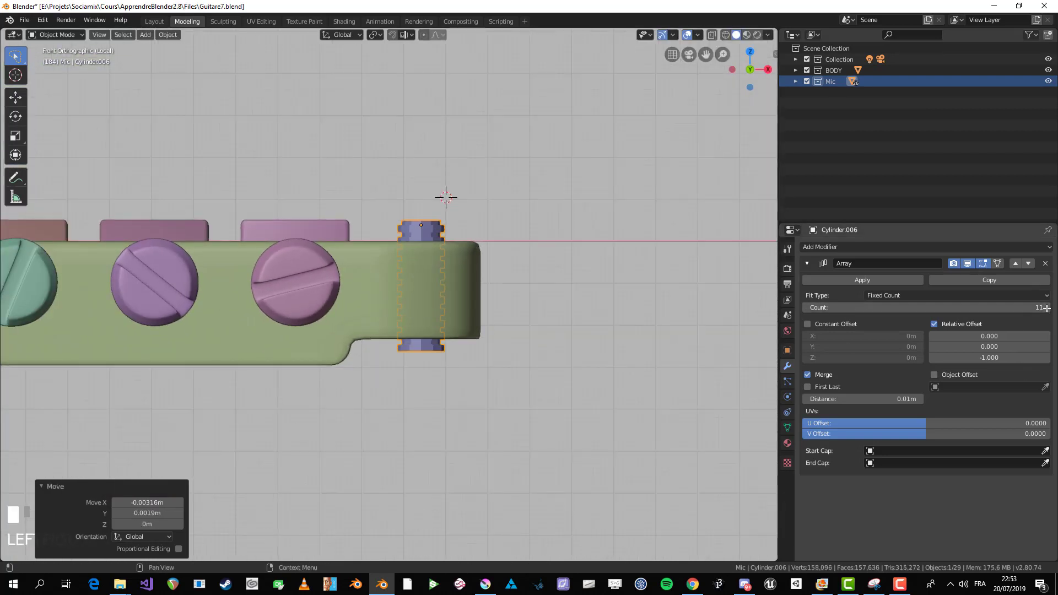
click(1047, 308)
click(1046, 308)
click(1046, 308)
click(1047, 309)
click(1047, 308)
click(1047, 309)
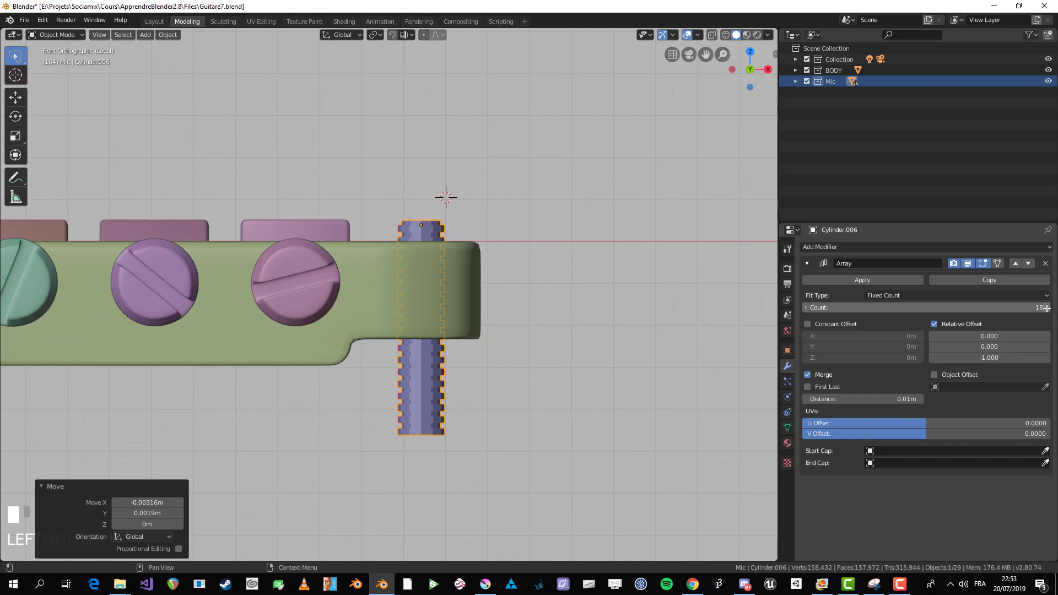
click(809, 307)
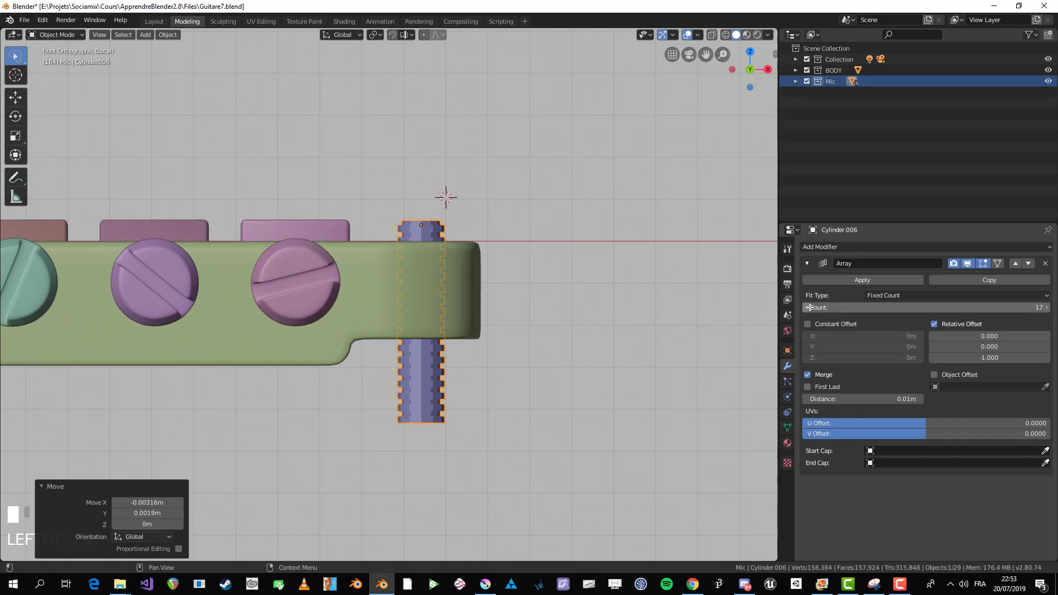
click(1046, 307)
scroll(520, 331, down, 2)
scroll(491, 338, up, 2)
alt+scroll(491, 338, up, 1)
middle_drag(491, 338, 613, 297)
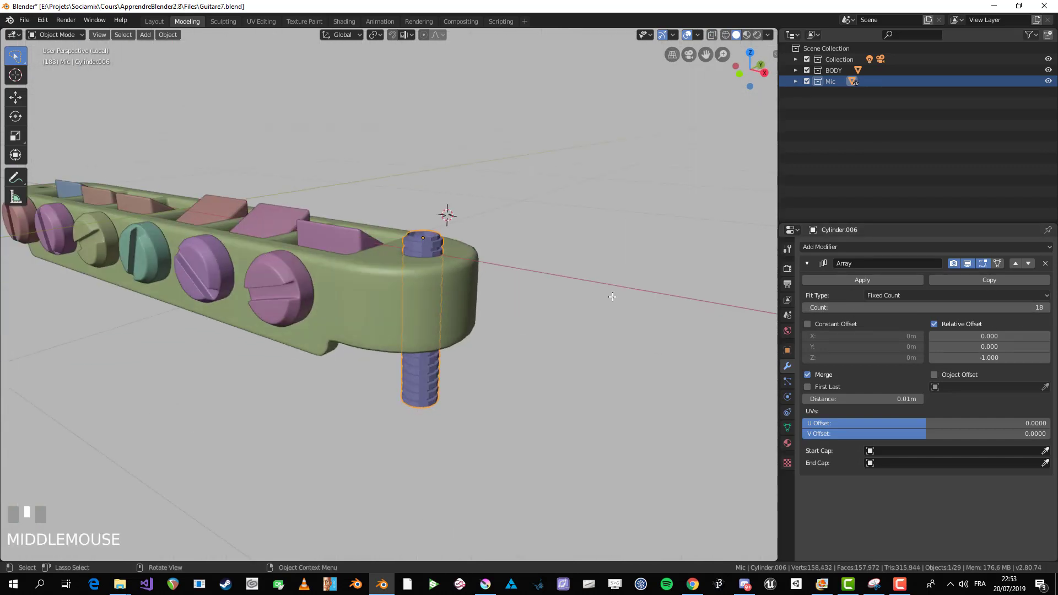
Step: Add a Subdivision Surface modifier to the ribbed cylinder and shade it smooth
click(868, 250)
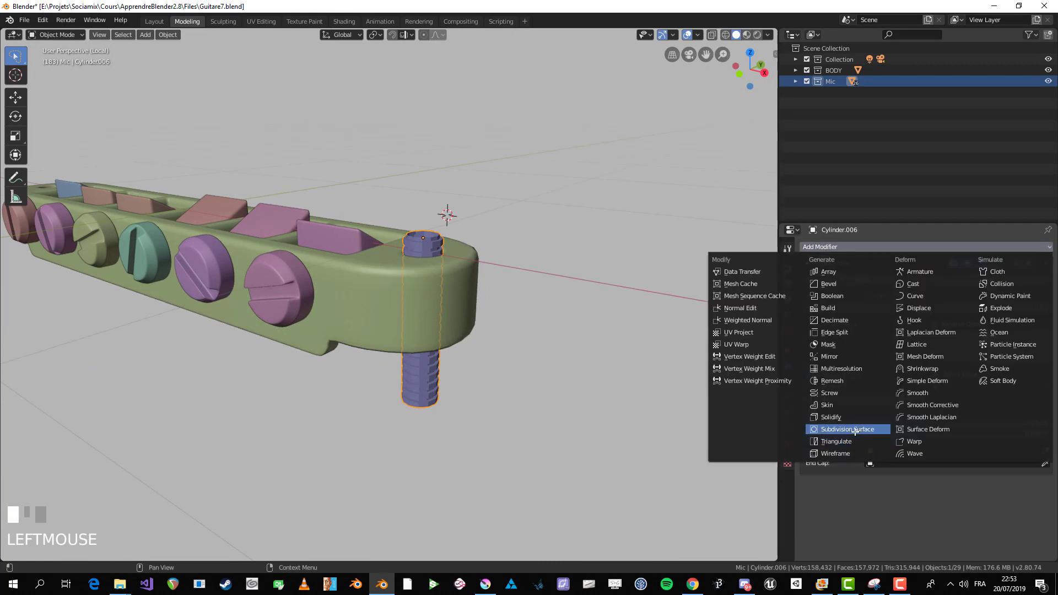
click(855, 429)
middle_drag(452, 352, 420, 245)
scroll(456, 418, up, 4)
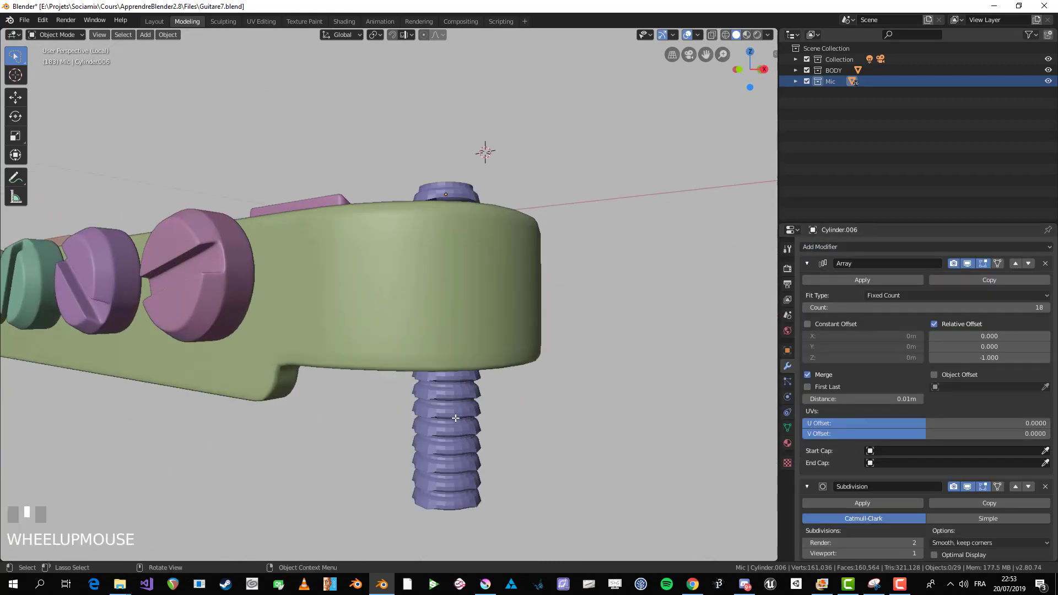
middle_drag(466, 412, 425, 366)
scroll(463, 392, up, 3)
right_click(472, 348)
click(472, 348)
Step: Examine the smoothed cylinder's inner walls and ring joints in edit and object mode, from above and from the front
scroll(472, 348, down, 2)
scroll(468, 353, up, 3)
key(Tab)
key(Tab)
scroll(468, 330, down, 5)
scroll(503, 210, up, 5)
shift+middle_drag(503, 211, 449, 371)
scroll(449, 371, up, 2)
key(Tab)
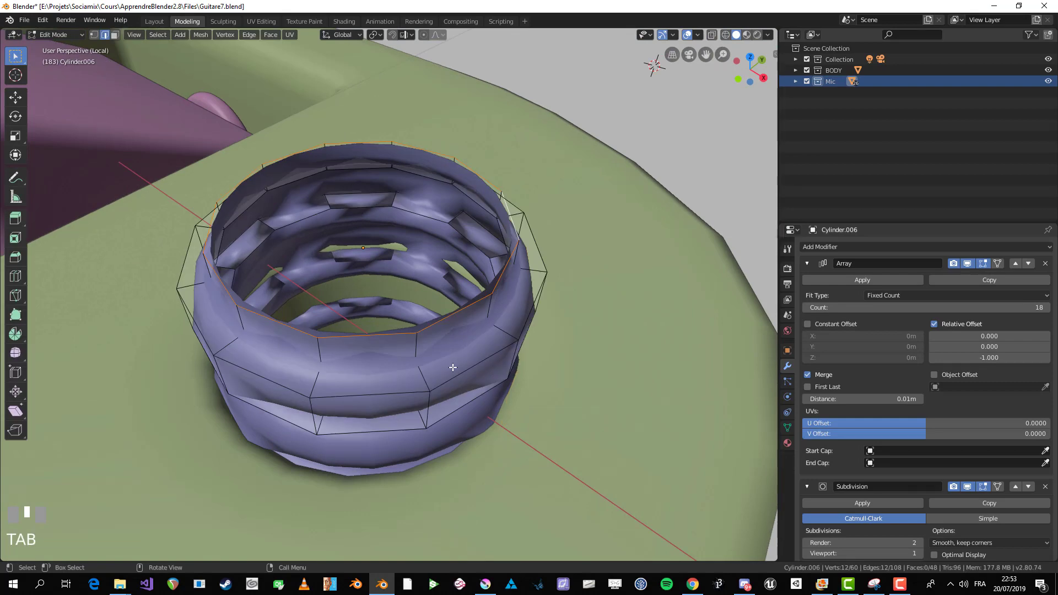
key(KP_1)
shift+middle_drag(465, 310, 477, 359)
scroll(477, 358, down, 2)
scroll(520, 184, up, 6)
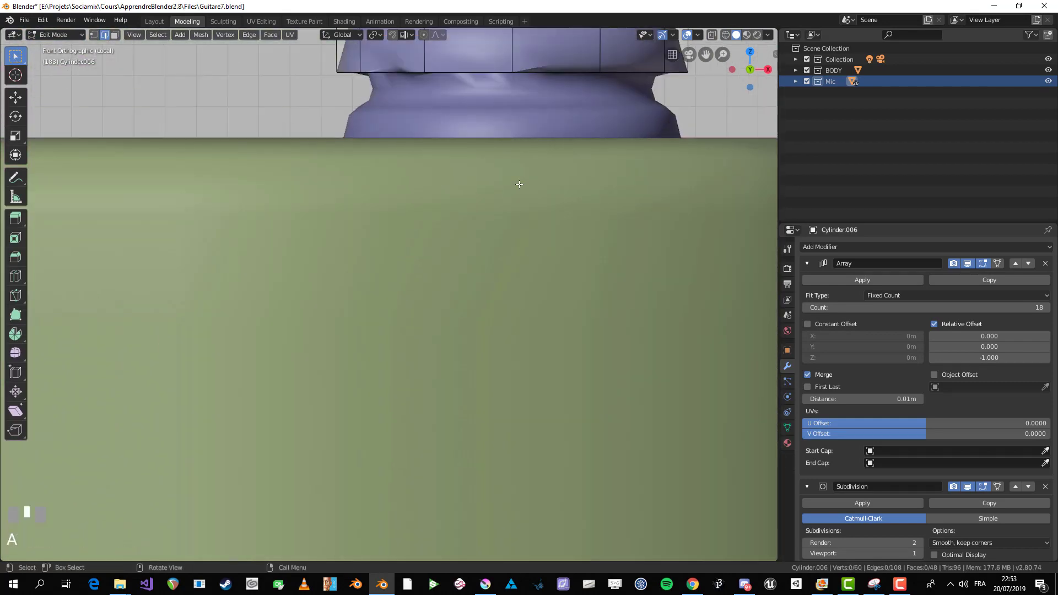
shift+middle_drag(519, 184, 408, 332)
right_click(413, 306)
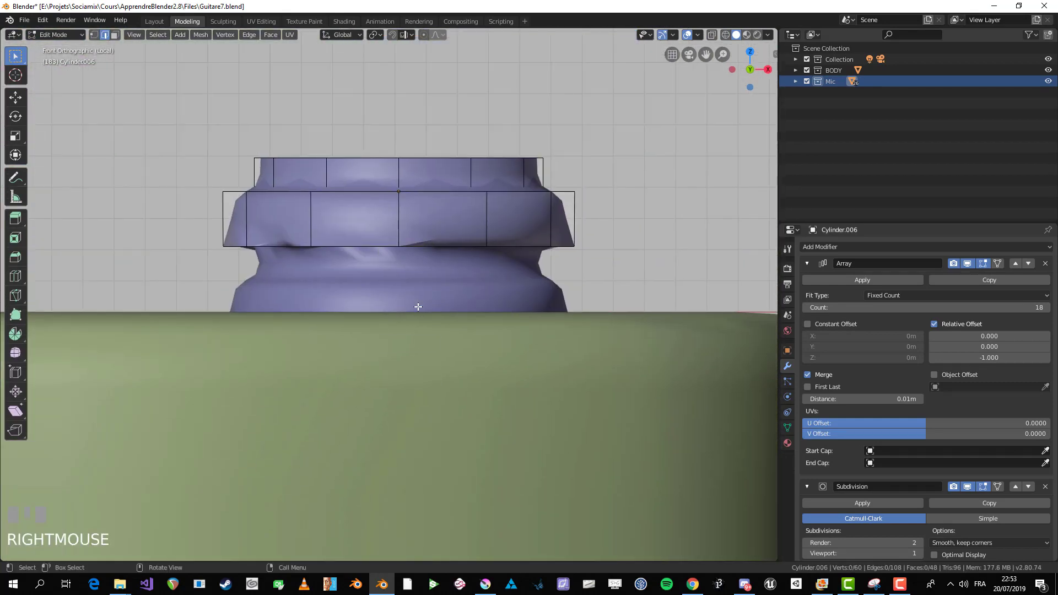
key(Tab)
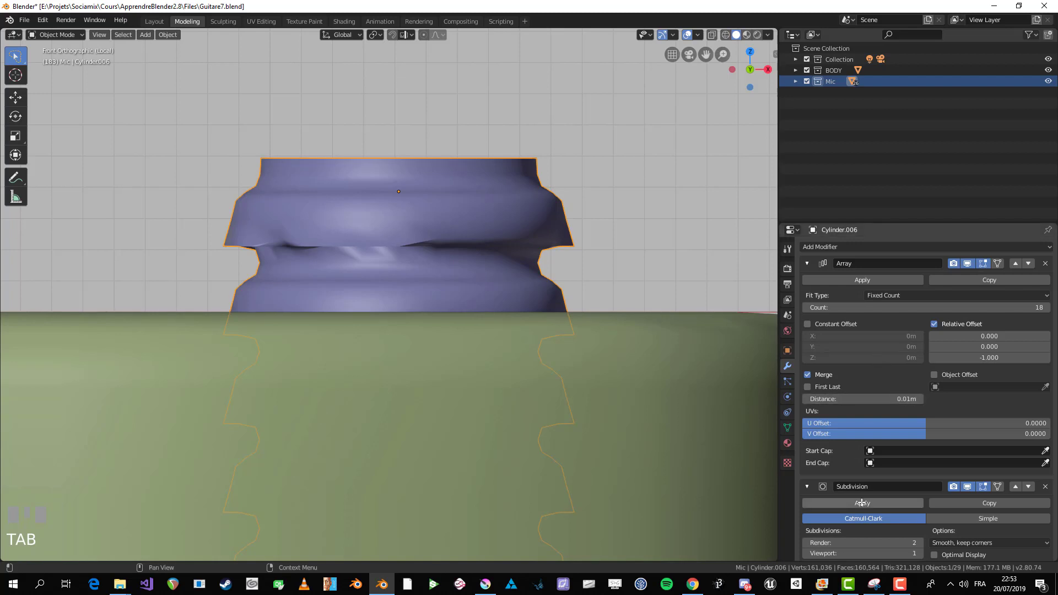
Step: Collapse the Subdivision modifier's settings and set the Array modifier's merge distance to 0 m
click(808, 486)
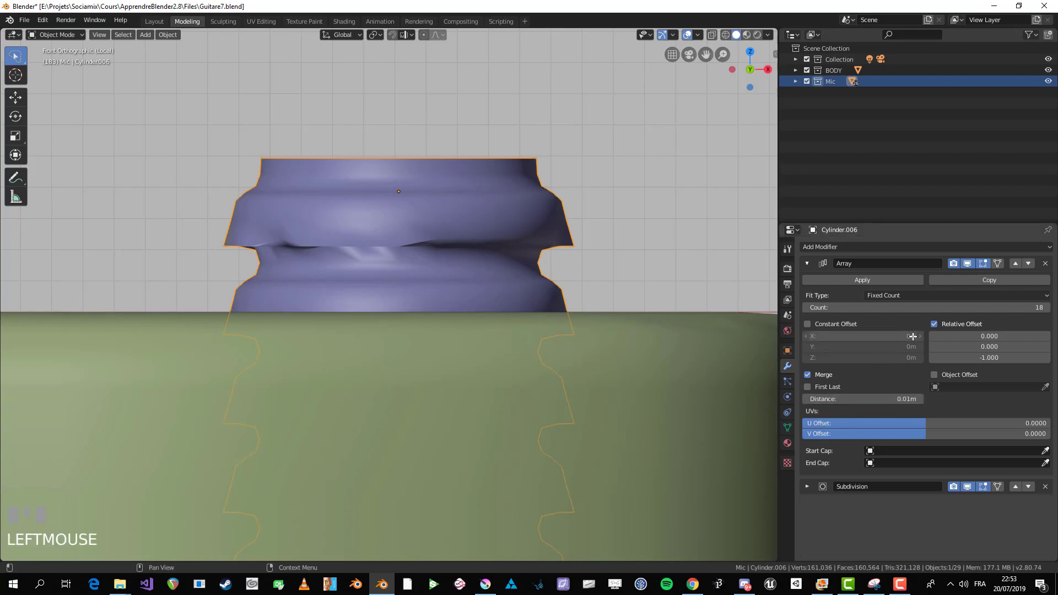
shift+click(866, 398)
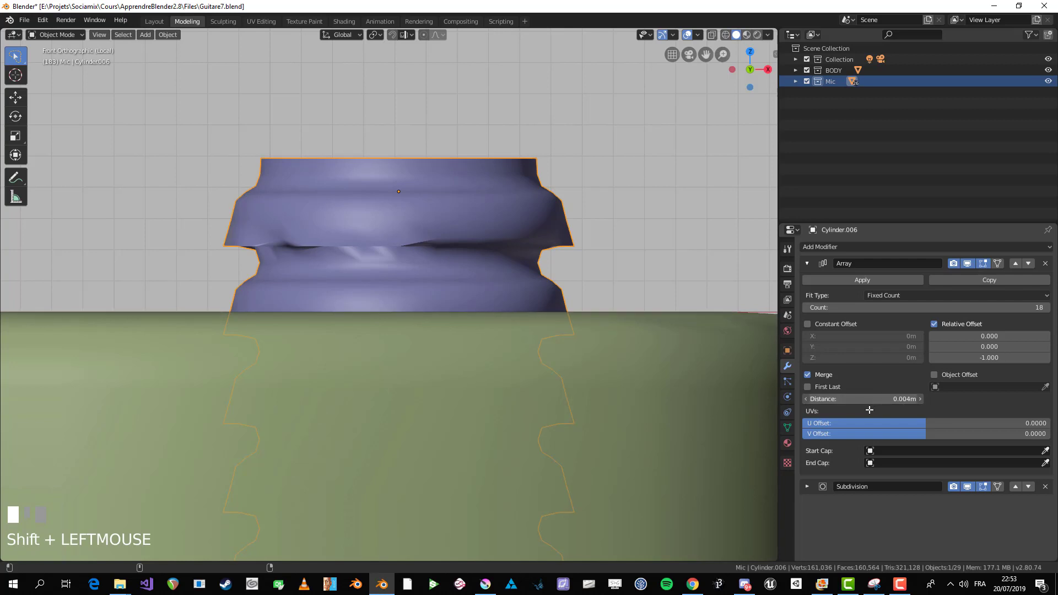
shift+drag(868, 411, 866, 410)
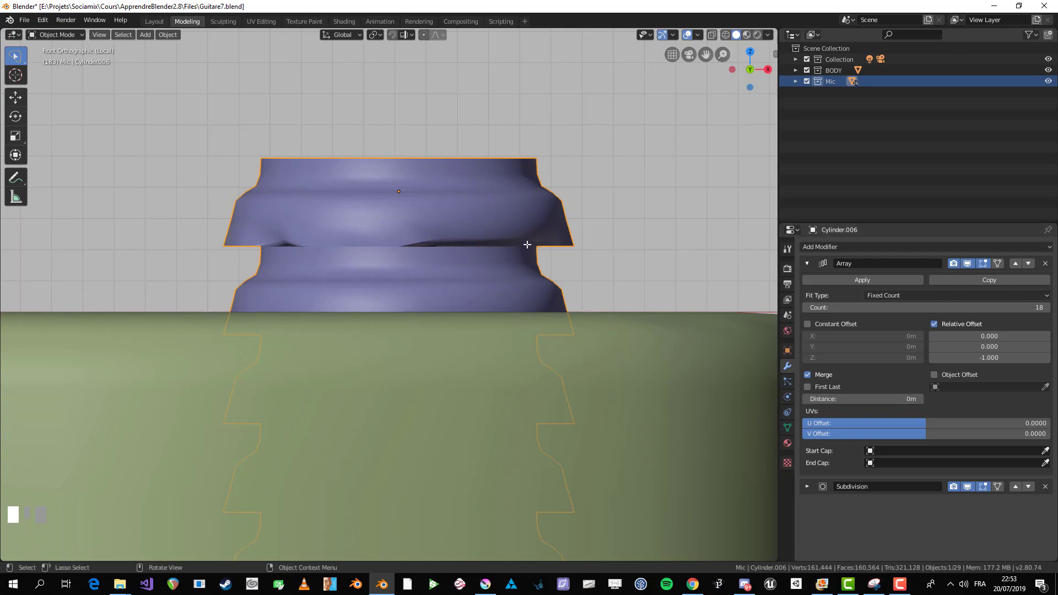
Step: Isolate the ribbed cylinder by hiding all other objects
middle_drag(527, 243, 294, 366)
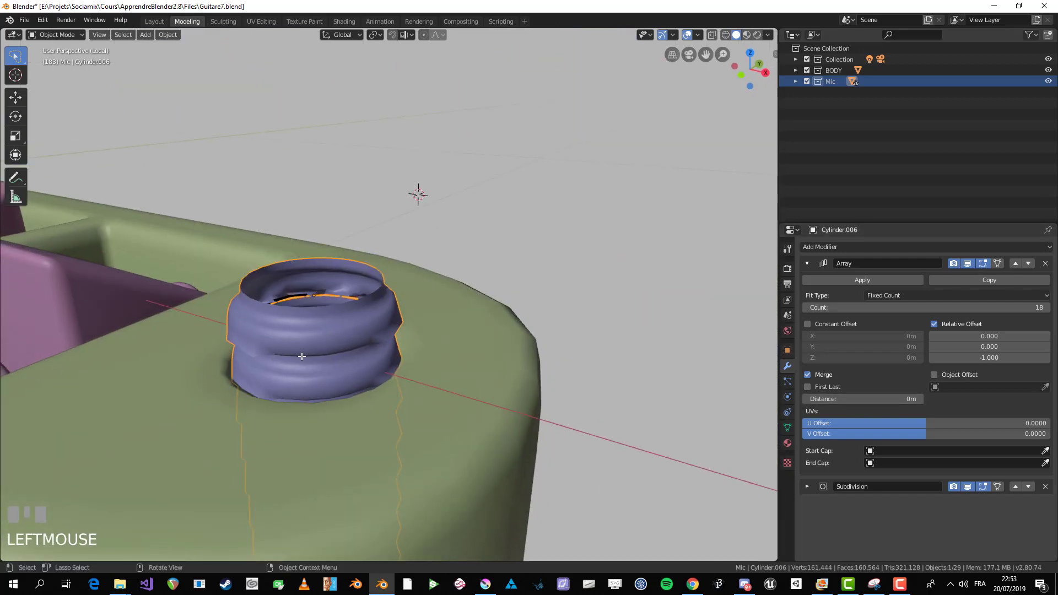
key(shift+h)
scroll(338, 358, down, 7)
key(ctrl+z)
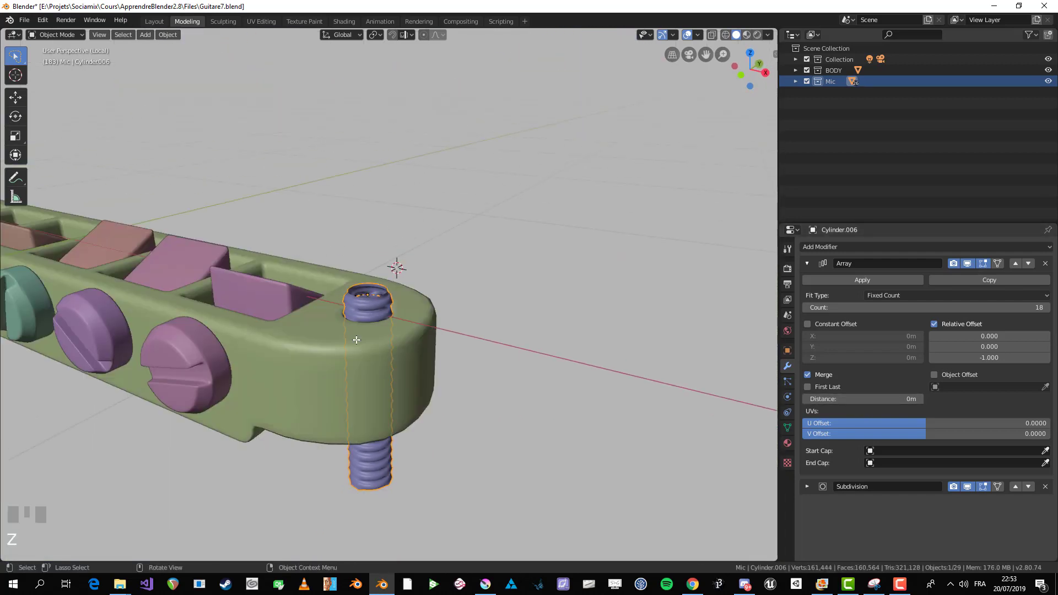
key(shift+h)
middle_drag(370, 319, 458, 298)
scroll(400, 322, up, 6)
Step: Select the whole base ring mesh and merge its vertices by distance
key(Tab)
key(a)
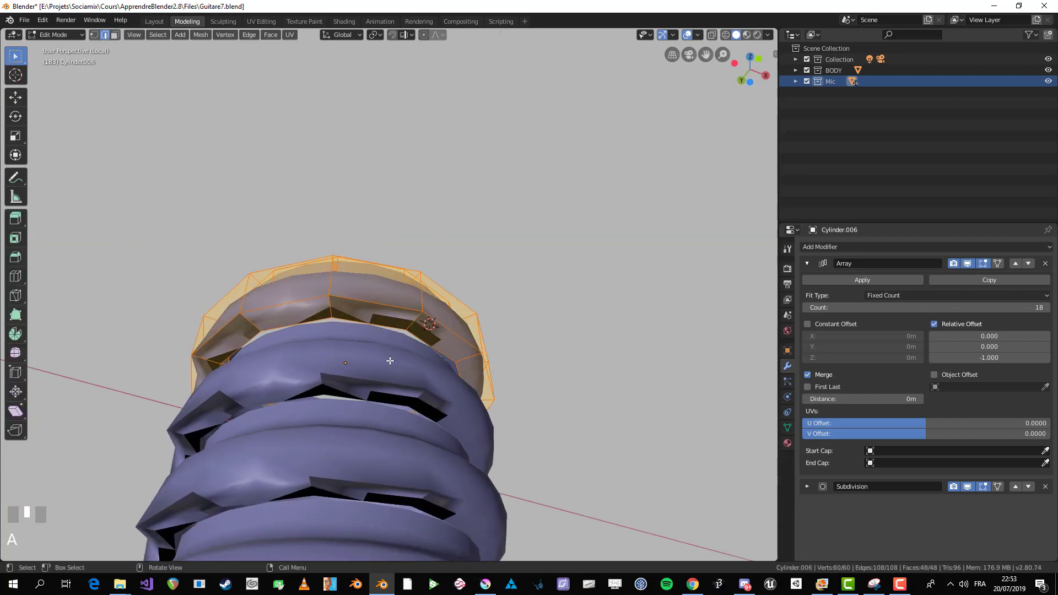
middle_drag(419, 331, 364, 320)
key(alt+z)
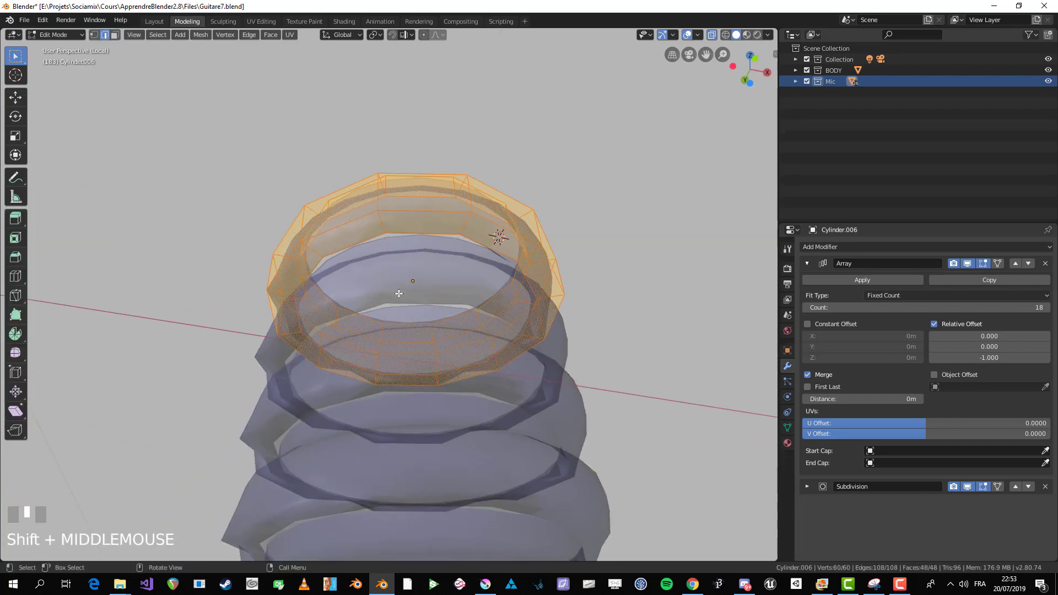
scroll(368, 266, up, 4)
scroll(303, 235, down, 3)
middle_drag(303, 234, 322, 259)
right_click(369, 264)
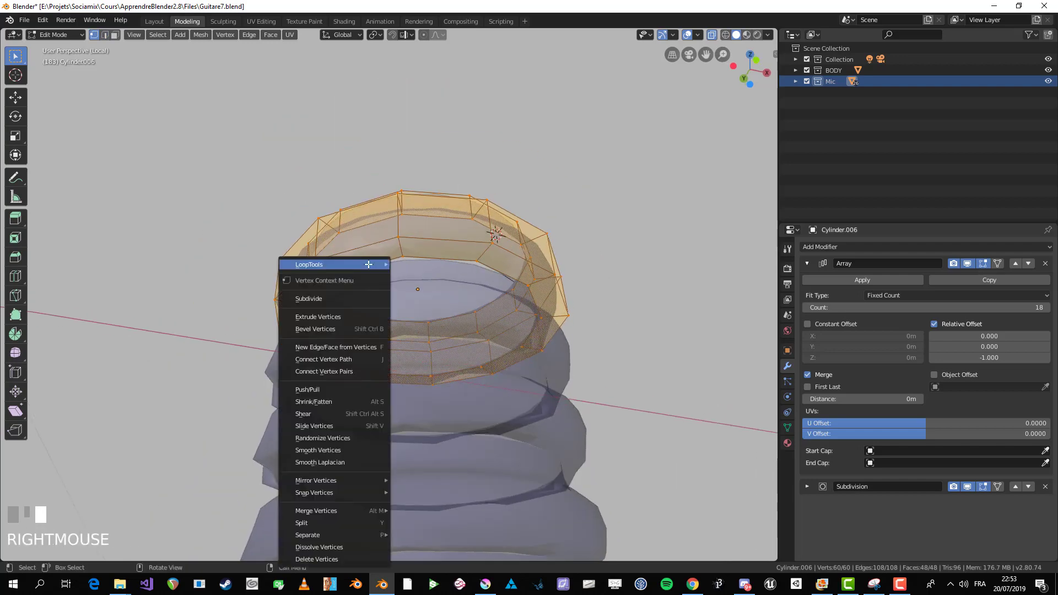
right_click(438, 230)
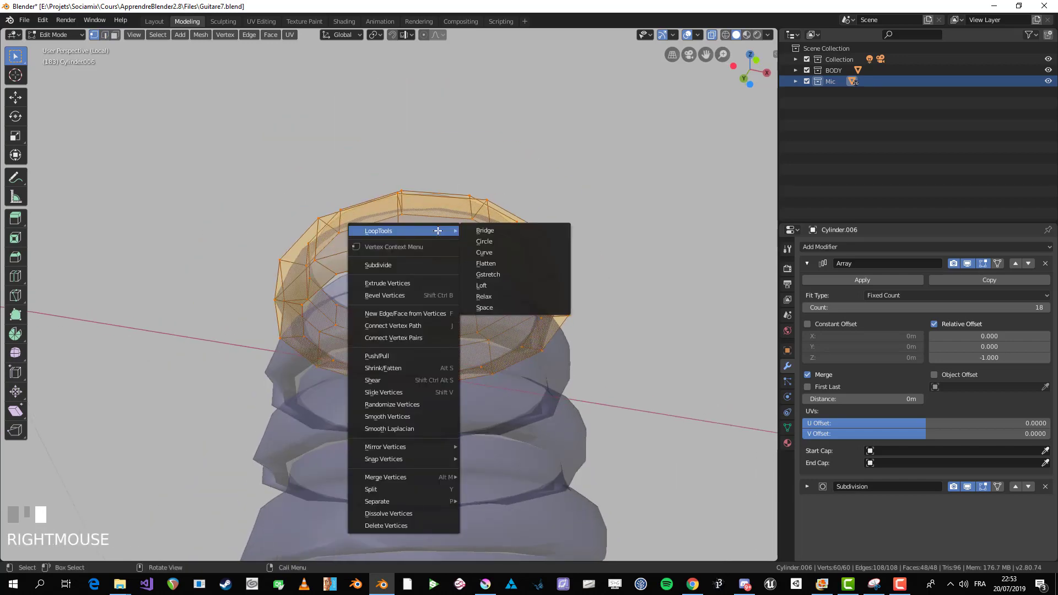
mouse_move(433, 481)
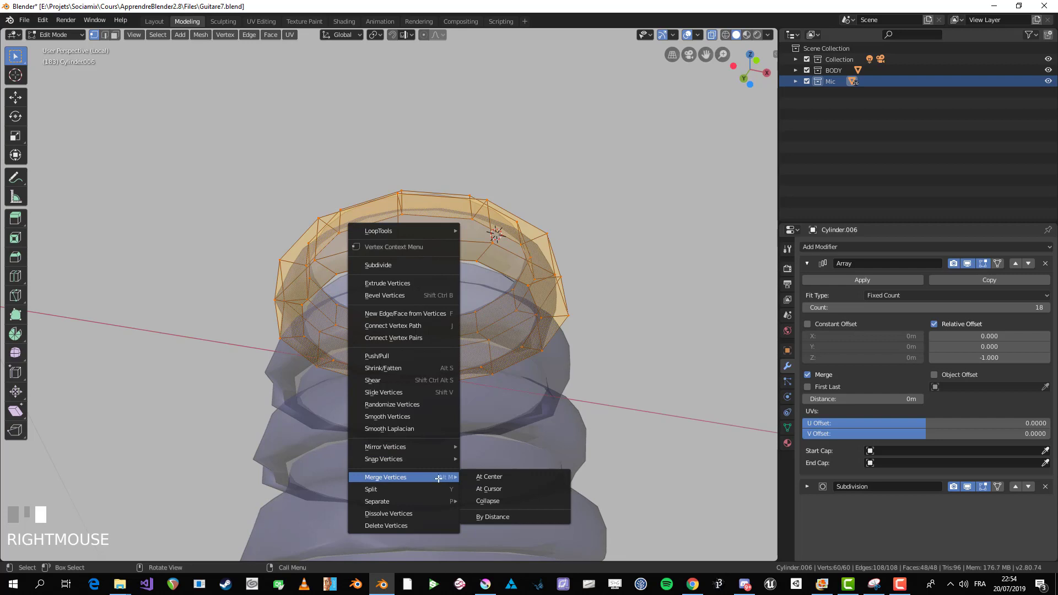
click(491, 517)
Step: Turn off the Array modifier's viewport display and inspect the single base ring in edit mode with nothing selected
key(Tab)
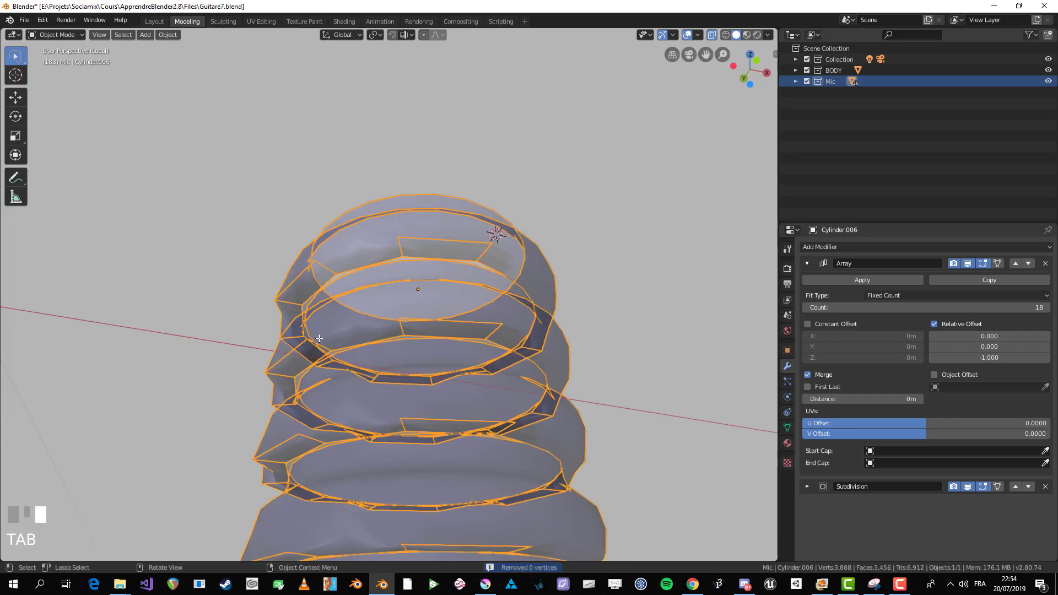
key(alt+z)
middle_drag(386, 353, 466, 338)
key(Tab)
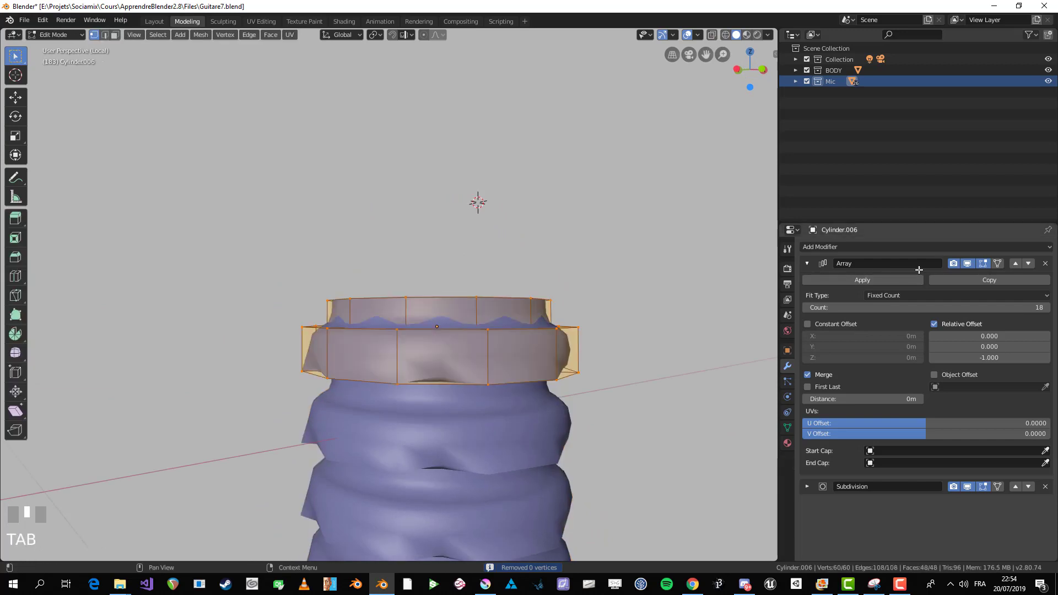
click(969, 265)
middle_drag(441, 287, 392, 336)
key(Tab)
key(Tab)
scroll(425, 300, up, 4)
key(alt+a)
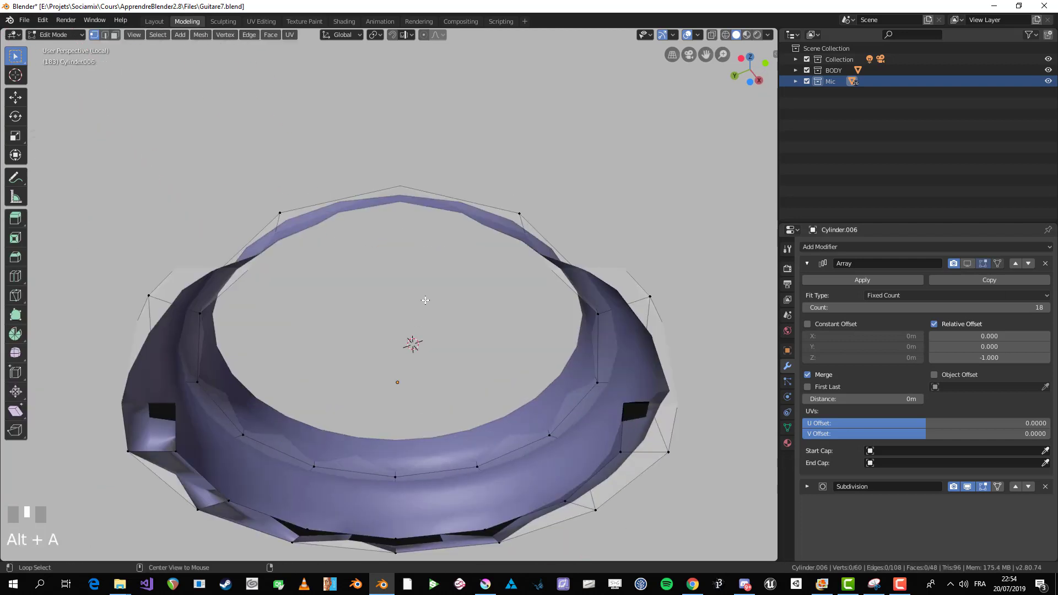
Step: Select one face on the ring's lower edge with X-ray enabled and try moving it
scroll(425, 300, down, 4)
middle_drag(425, 300, 381, 331)
shift+middle_drag(380, 331, 553, 345)
key(alt+z)
click(350, 277)
key(g)
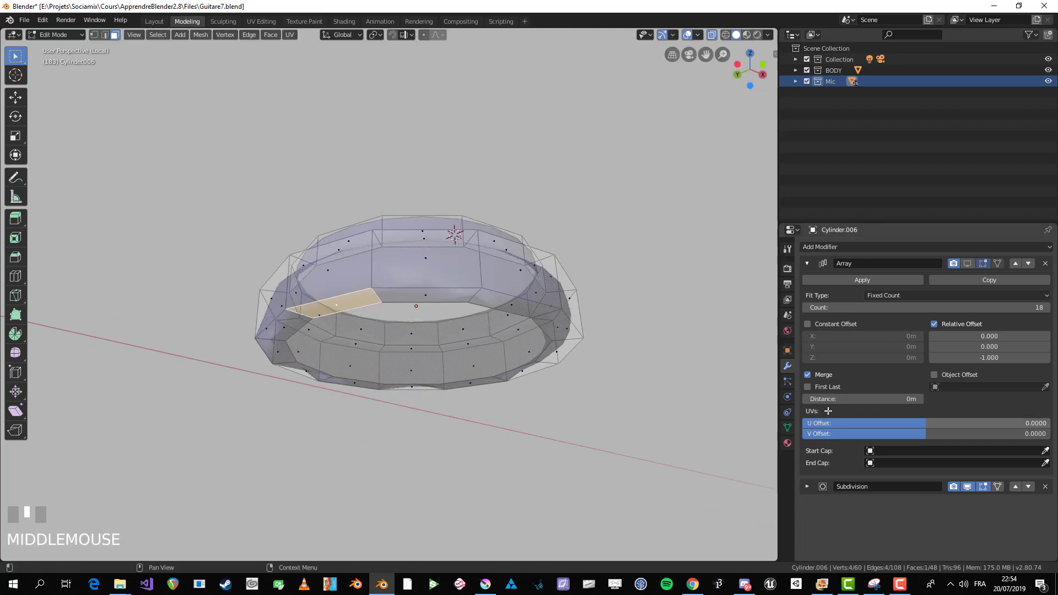
Step: Disable the Array modifier's Merge option and inspect the ring's underside in object and edit mode
click(808, 375)
key(alt+z)
key(Tab)
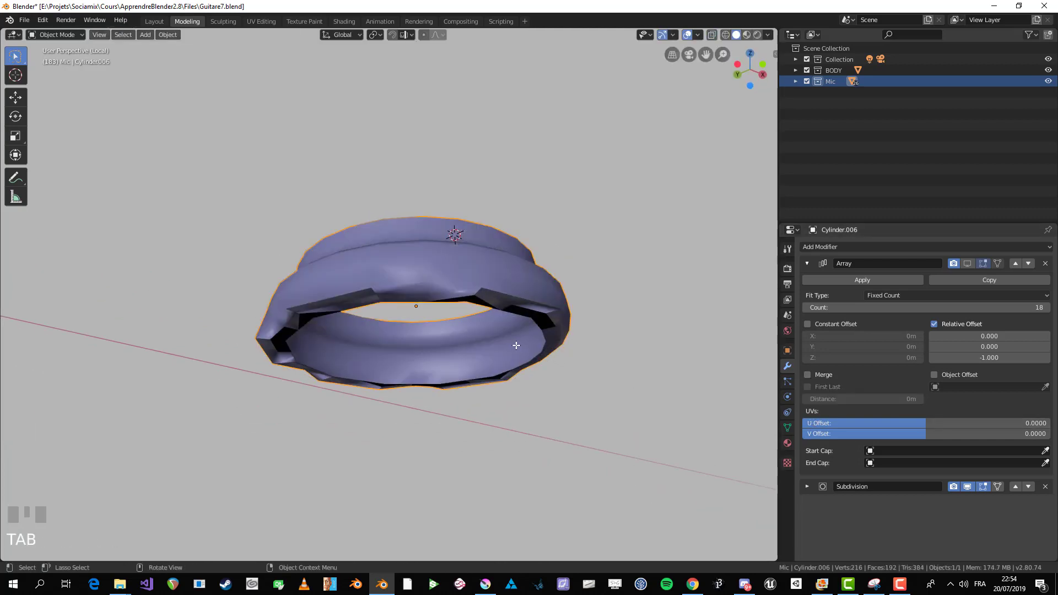
middle_drag(515, 345, 592, 398)
key(Tab)
key(a)
key(alt+z)
key(Tab)
key(alt+z)
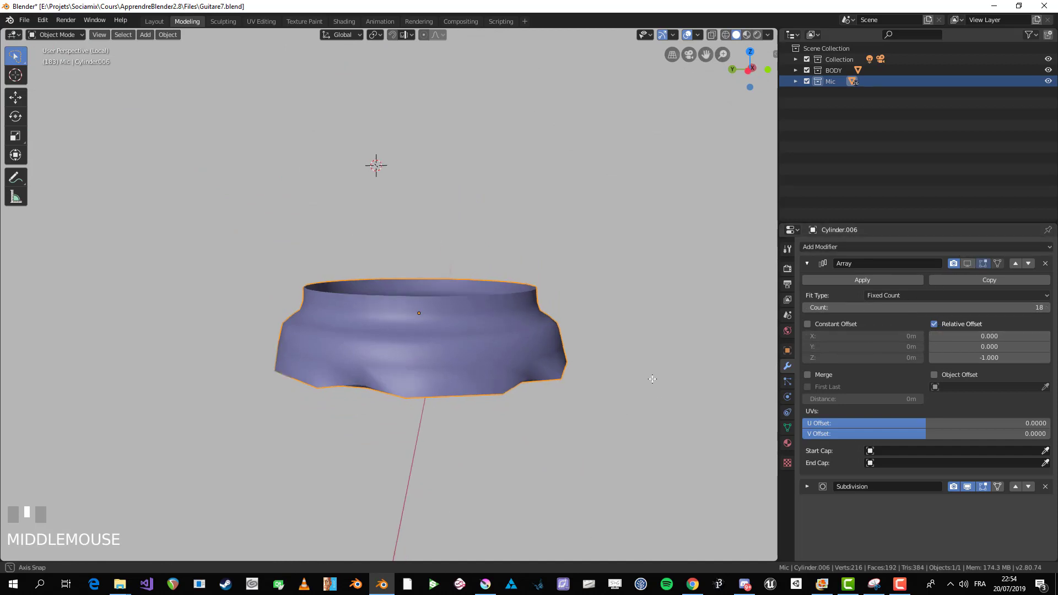
middle_drag(652, 374, 561, 362)
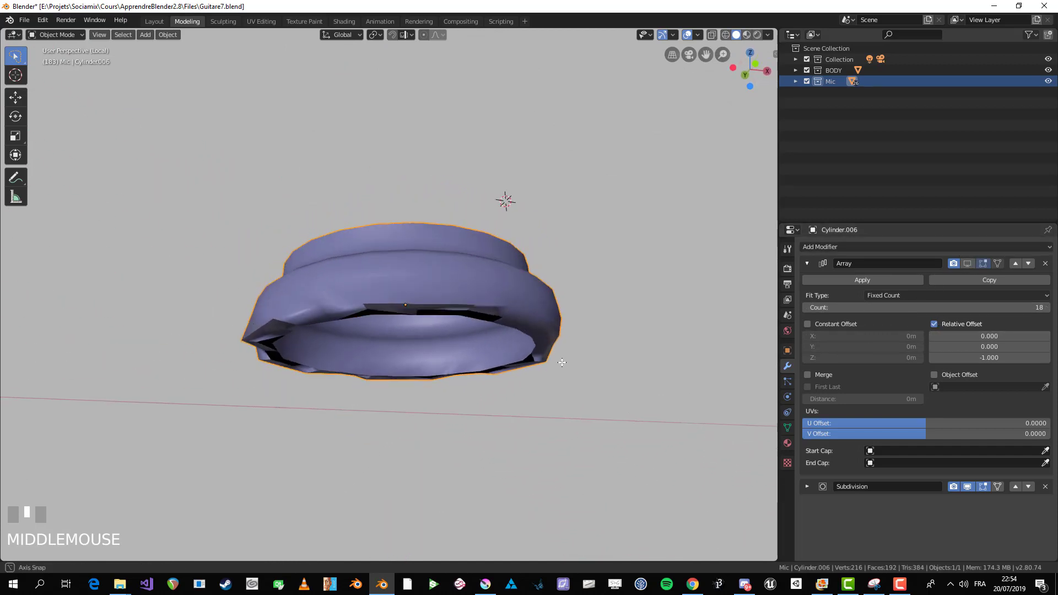
scroll(554, 328, down, 3)
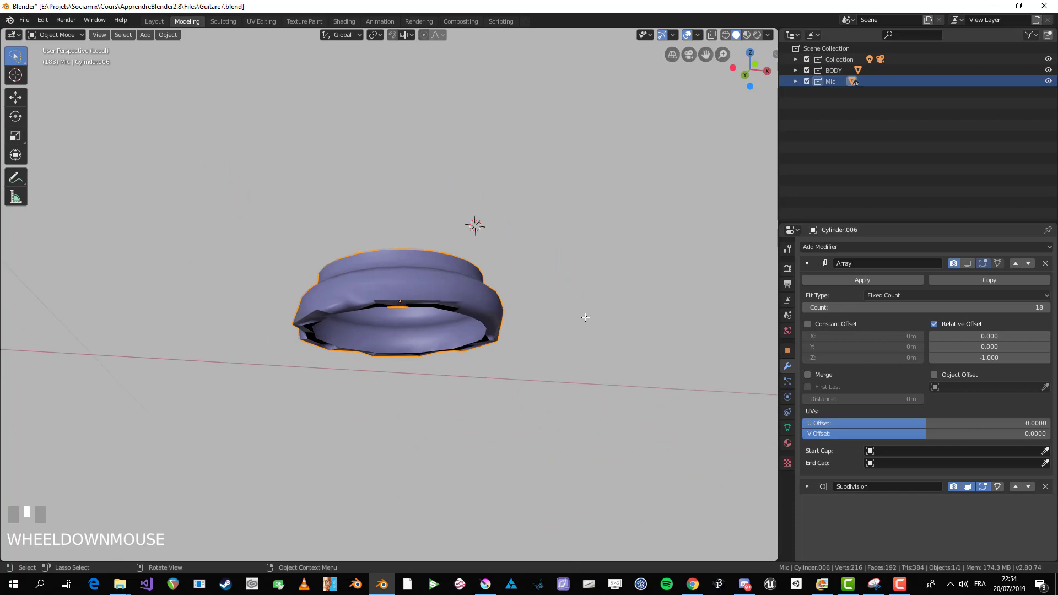
Step: Try applying the ring's scale
key(ctrl+a)
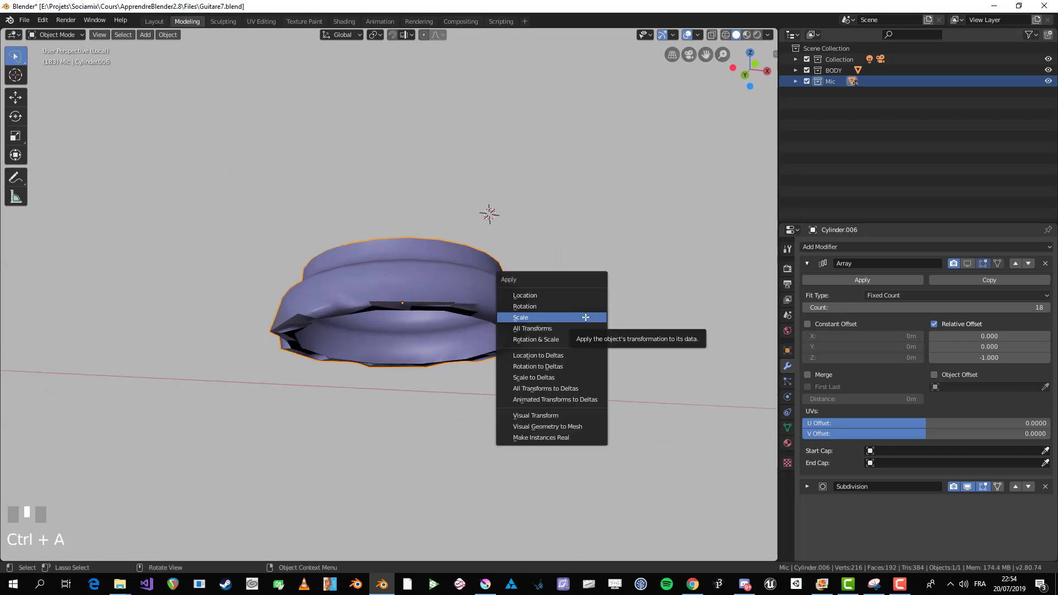
click(586, 314)
middle_drag(585, 314, 493, 318)
key(ctrl+z)
Step: Inspect the ring in edit mode and undo the recent changes back to the Array's Merge option being enabled
key(Tab)
key(alt+a)
middle_drag(319, 267, 330, 177)
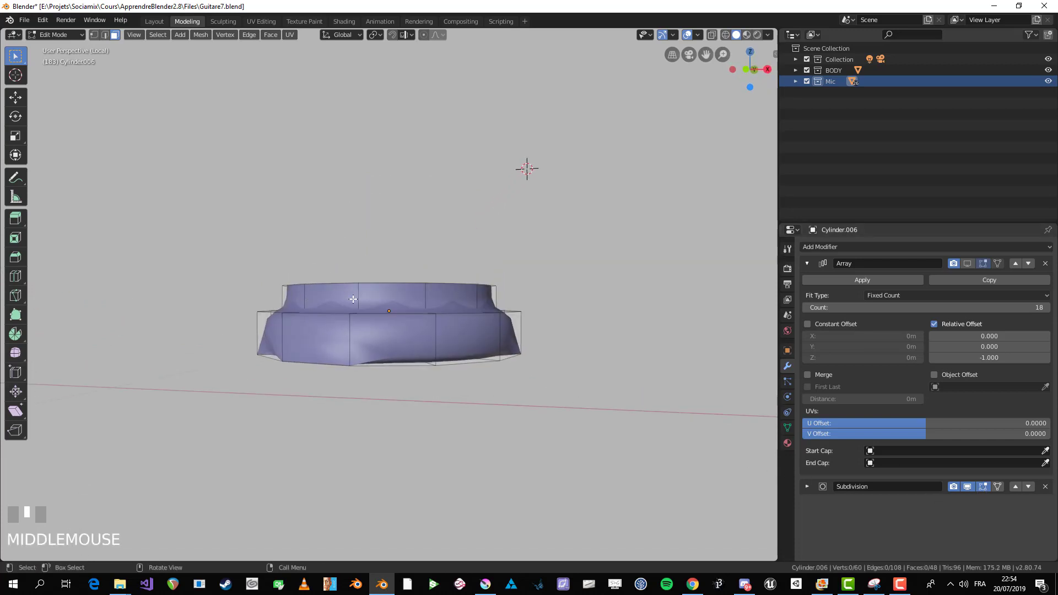
key(Tab)
key(ctrl+z)
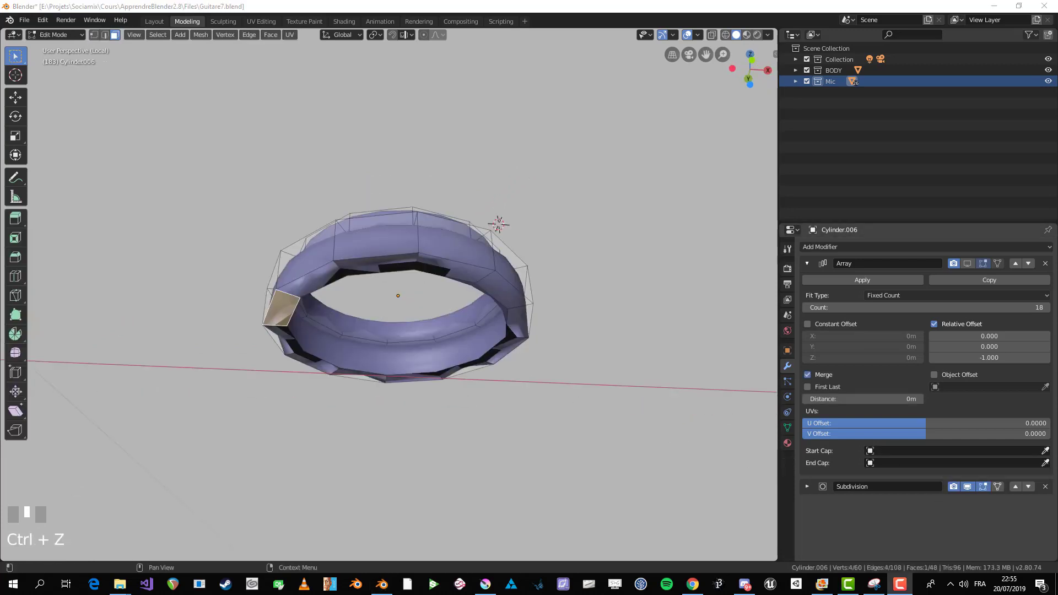
Step: Remove the Array and Subdivision modifiers from the ring and examine its bare mesh in object and edit mode
click(808, 375)
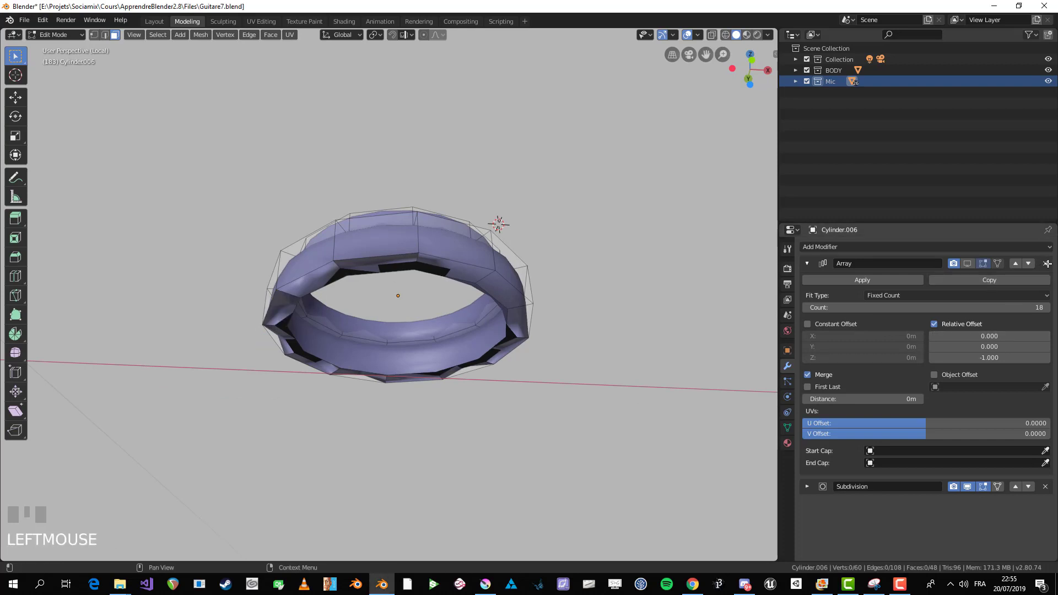
click(1046, 264)
click(1046, 264)
key(Tab)
middle_drag(434, 334, 448, 395)
key(Tab)
scroll(414, 395, down, 11)
key(Tab)
scroll(412, 376, up, 5)
key(Tab)
Step: Delete the loop of faces on the ring's underside
alt+click(450, 308)
alt+click(430, 356)
key(x)
click(432, 352)
key(Tab)
key(Tab)
key(1)
click(444, 357)
key(g)
click(445, 357)
key(Tab)
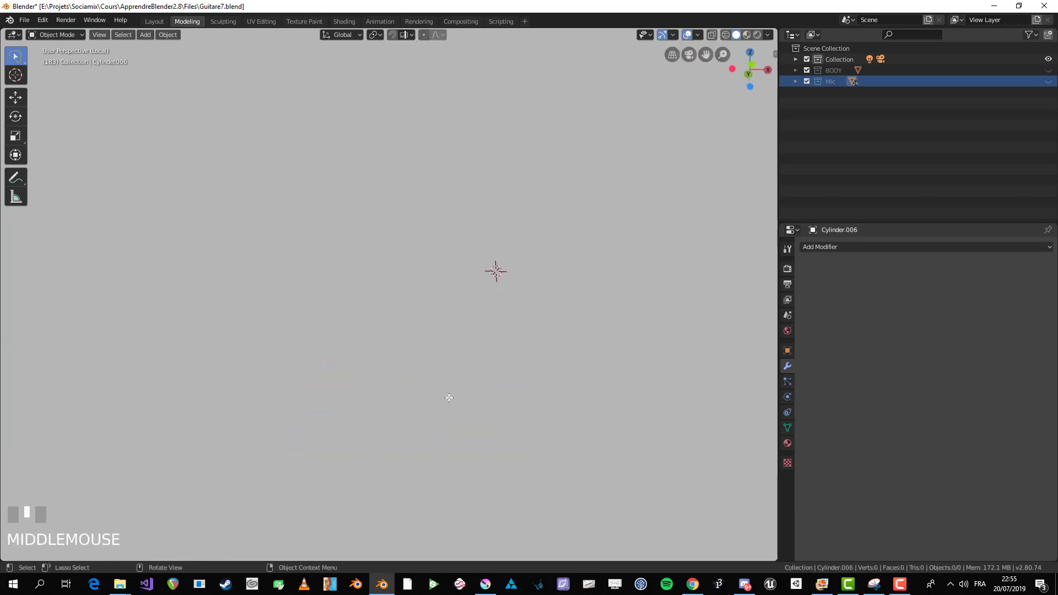
Step: Try to bring the ring back into view by framing it from the front and unhiding objects
key(KP_1)
key(KP_5)
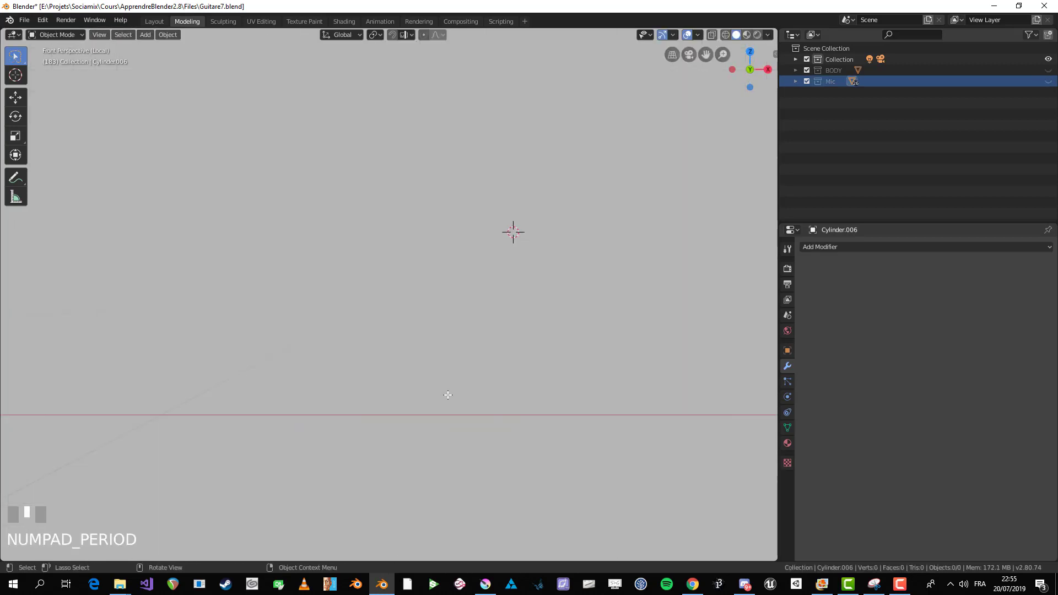
scroll(448, 395, down, 7)
key(Tab)
middle_drag(474, 336, 440, 379)
key(alt+z)
scroll(455, 303, up, 2)
key(alt+h)
scroll(458, 297, down, 1)
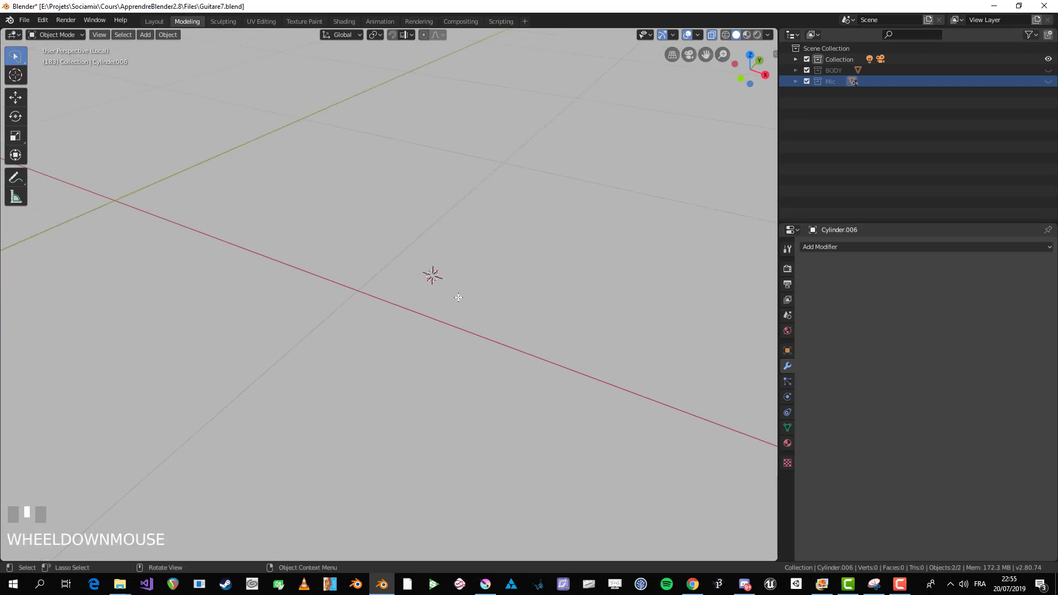
middle_drag(458, 297, 456, 289)
key(shift+h)
scroll(456, 292, down, 1)
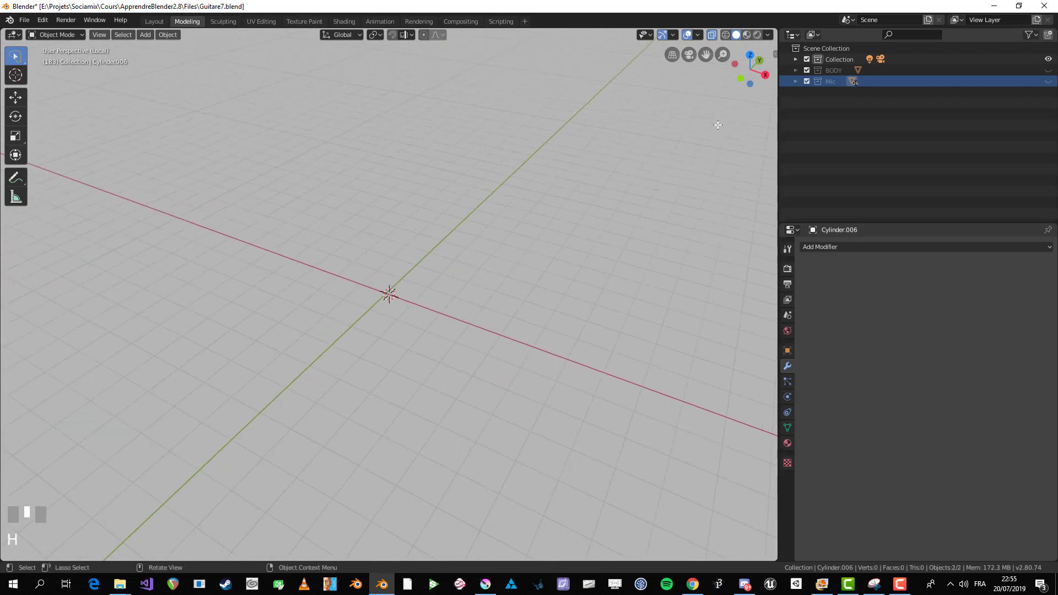
Step: Make the BODY and Mic collections visible again
click(794, 79)
click(794, 78)
click(1048, 81)
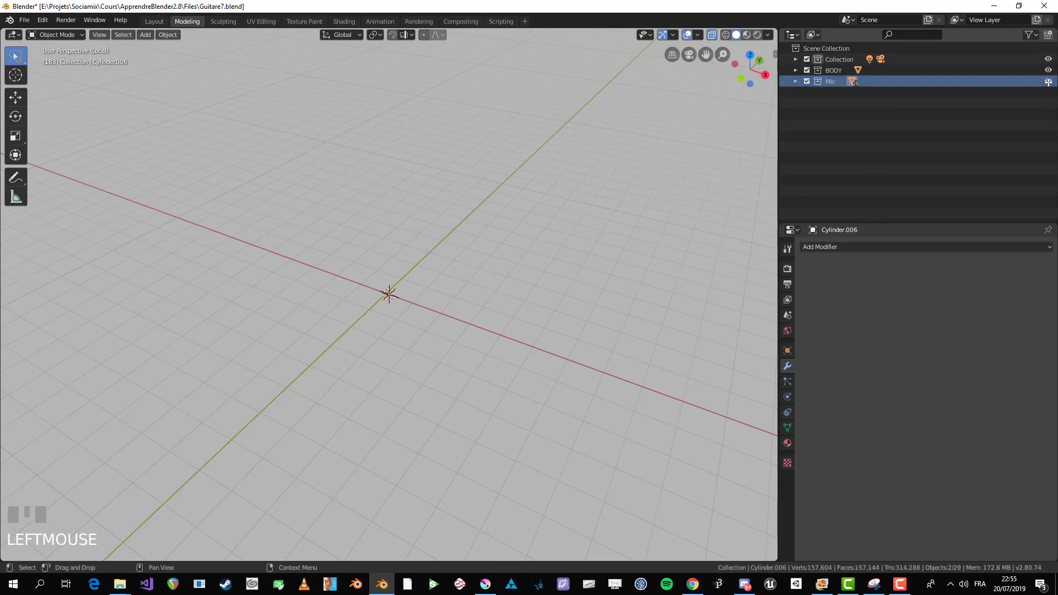
scroll(453, 319, up, 2)
scroll(451, 323, up, 10)
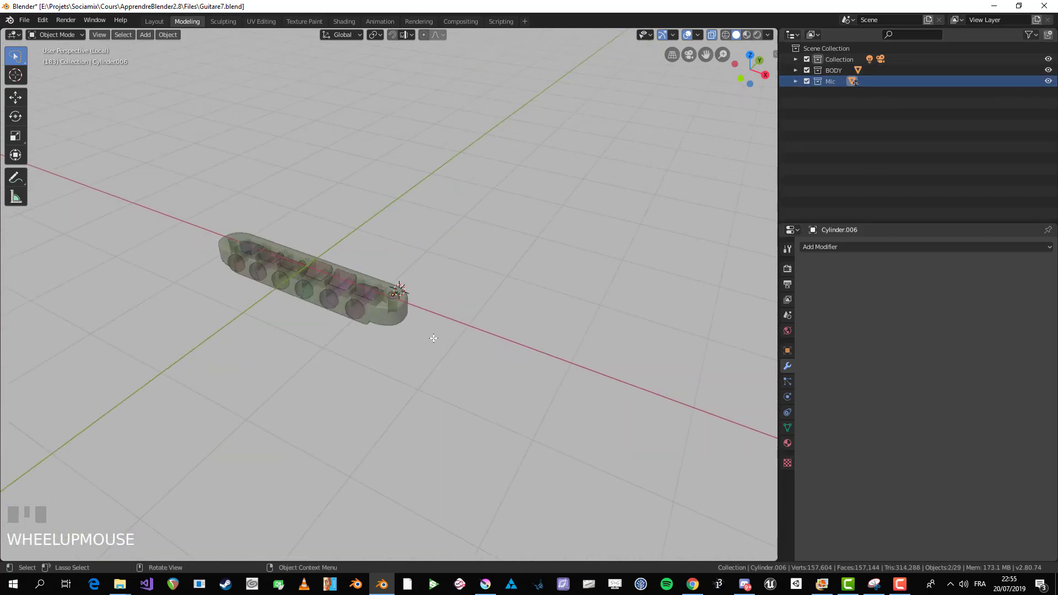
Step: Examine the ring's open underside in edit mode and select its lower outer edge loop
key(KP_1)
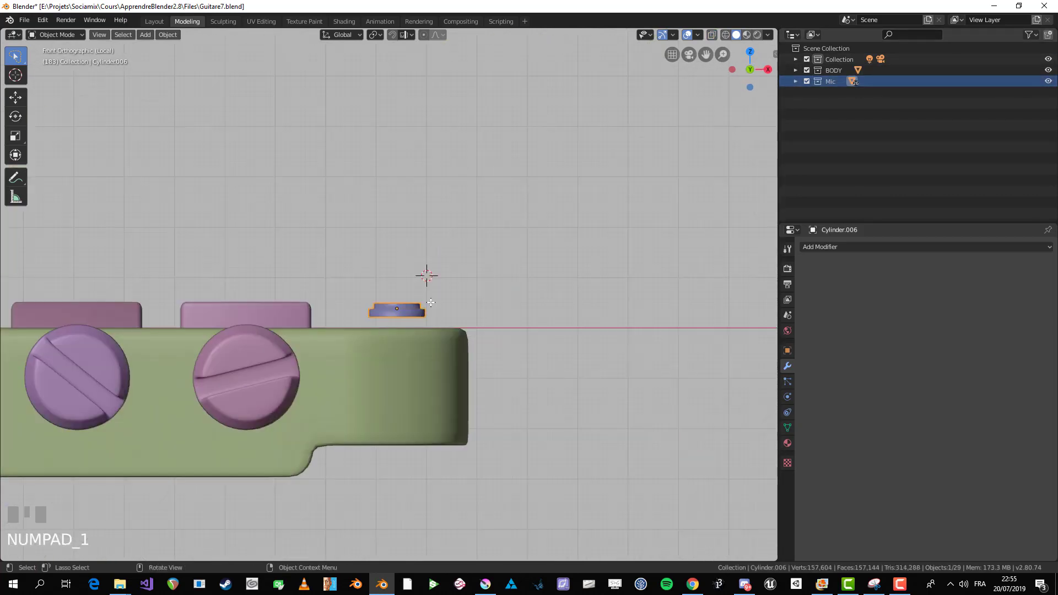
key(Tab)
scroll(451, 348, up, 5)
key(Tab)
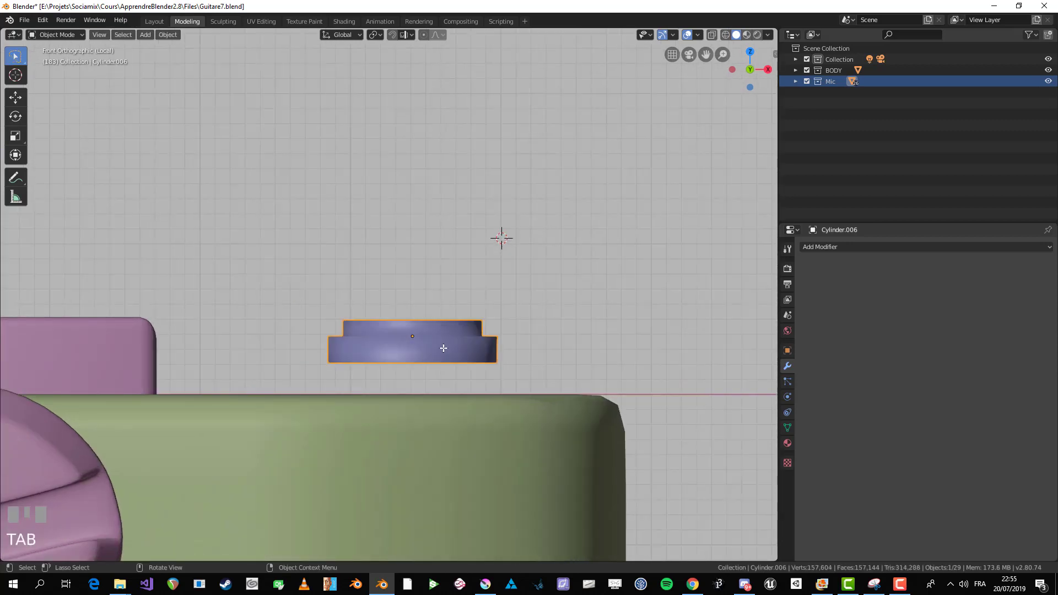
key(Tab)
middle_drag(444, 348, 463, 287)
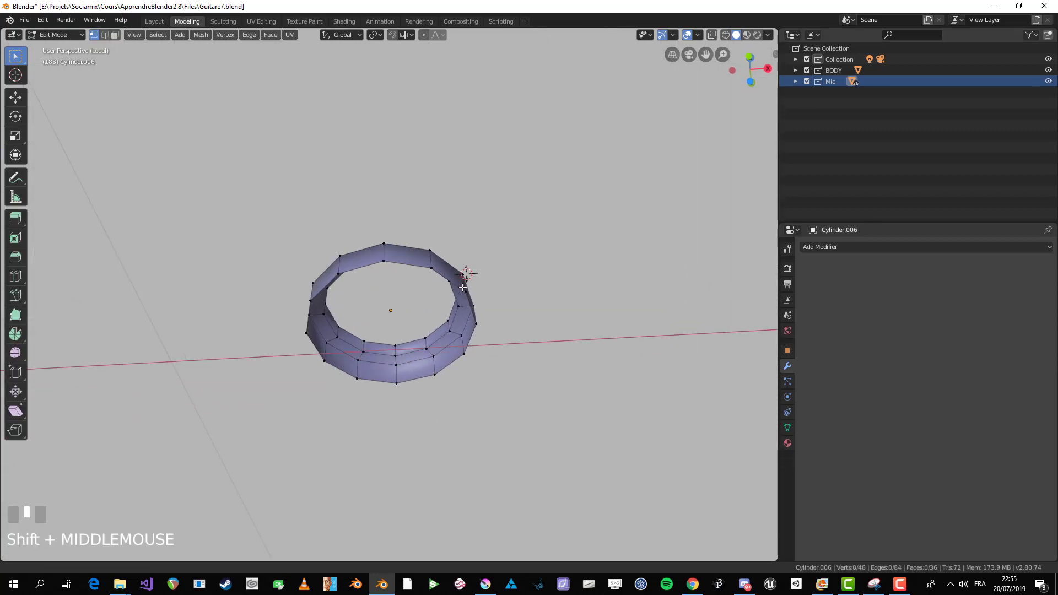
scroll(463, 288, up, 2)
right_click(385, 214)
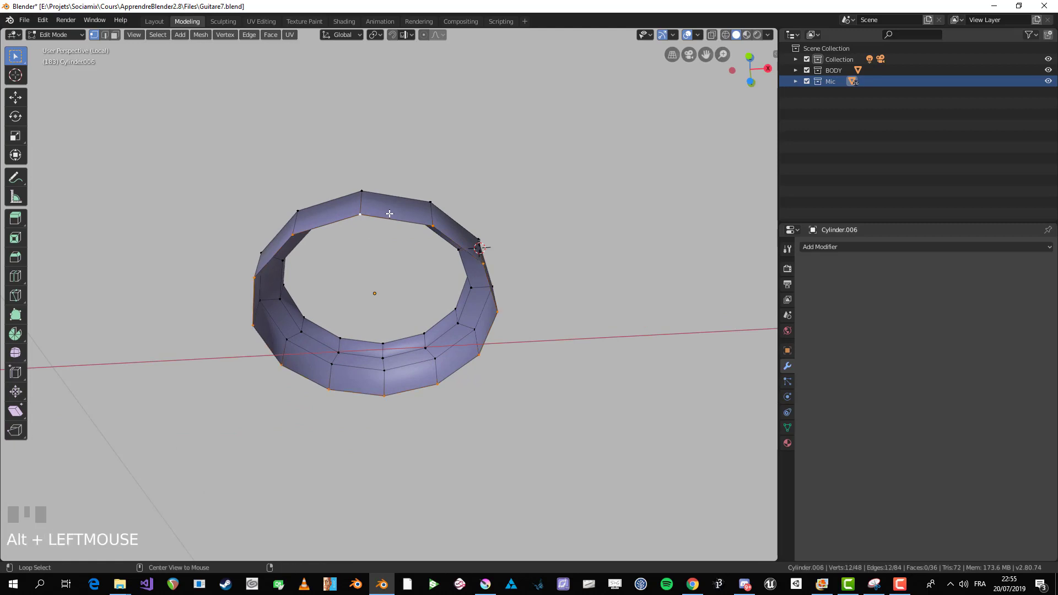
middle_drag(390, 214, 436, 289)
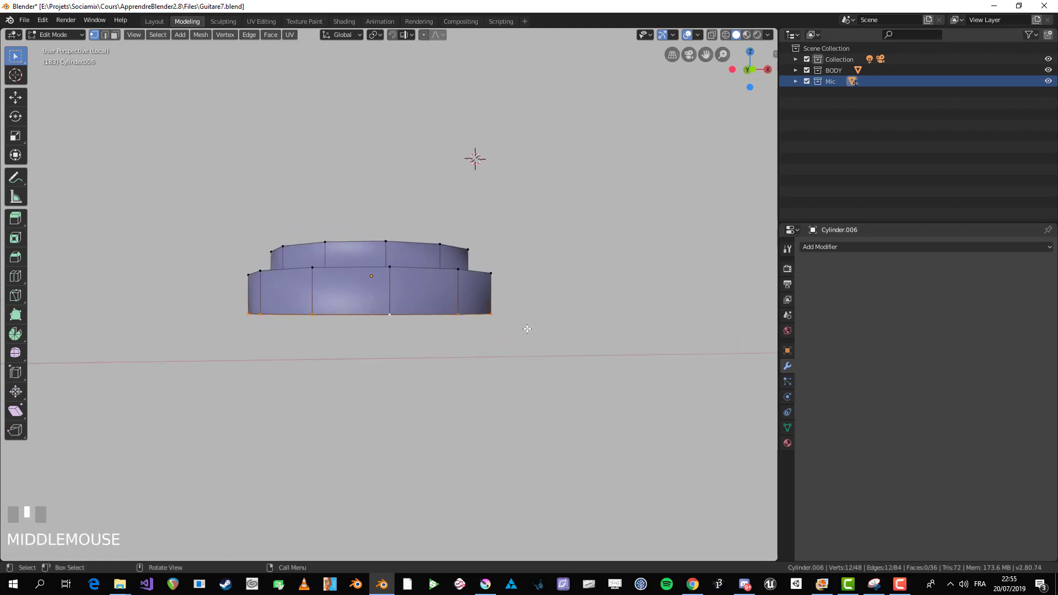
Step: Duplicate the ring's narrow top edge loop and move the copy down about 0.0283 m along Z, level with the bottom edge
middle_drag(498, 305, 403, 265)
key(alt+a)
key(KP_1)
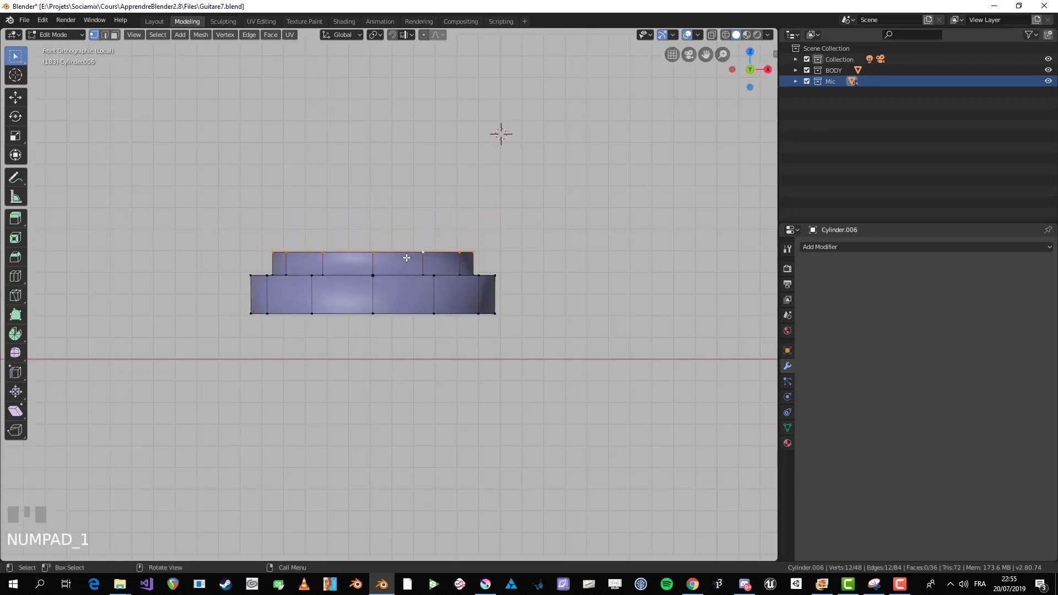
scroll(419, 255, up, 1)
key(shift+d)
right_click(426, 229)
key(g)
key(z)
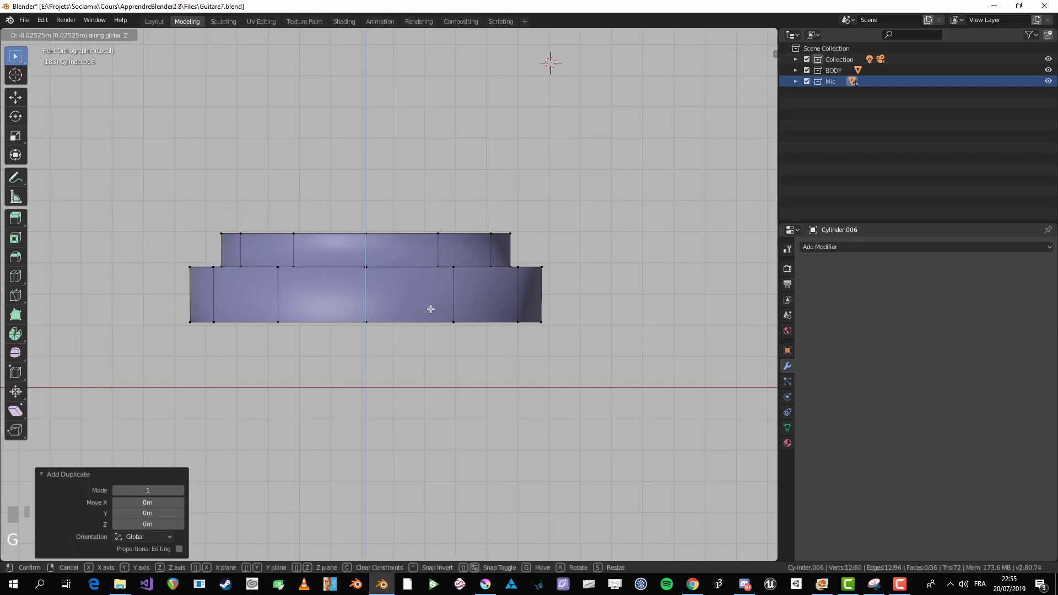
click(431, 316)
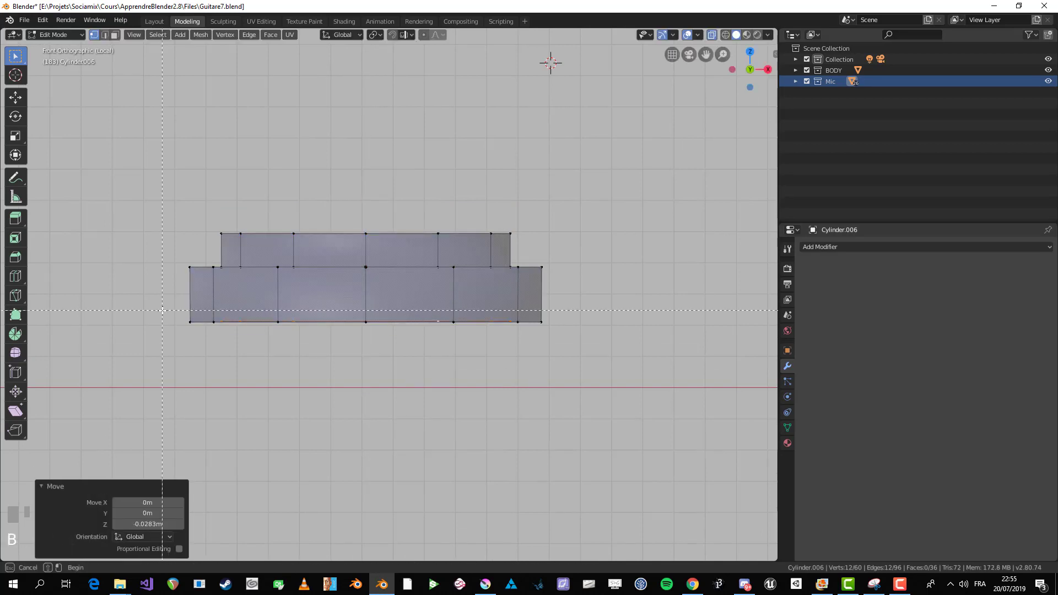
Step: Flatten all vertices along the ring's bottom edge by scaling them to 0 on Z with X-ray enabled
drag(162, 310, 549, 330)
text(sz0)
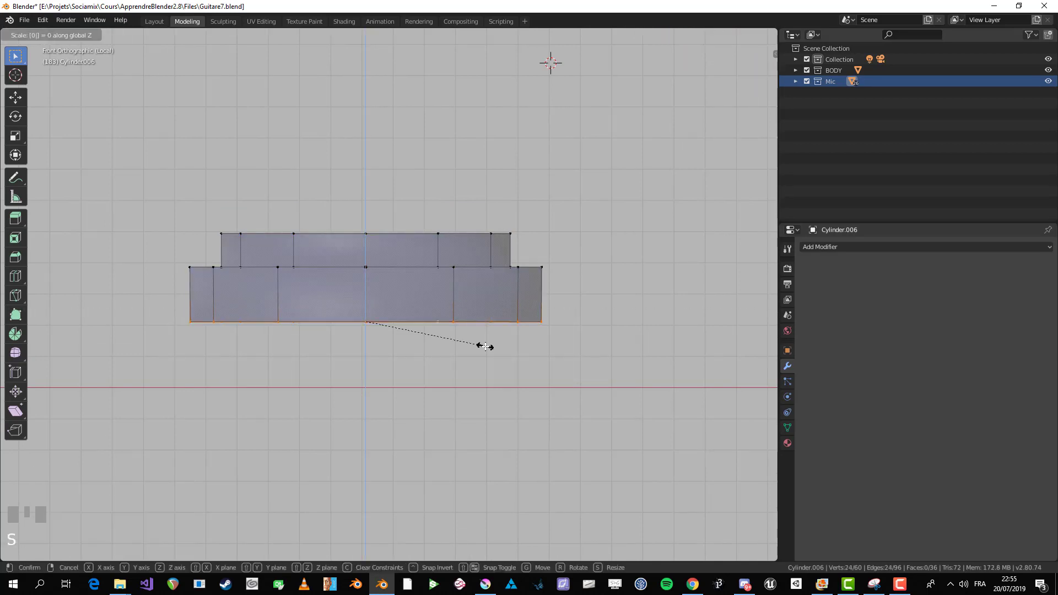
click(485, 346)
middle_drag(484, 348, 407, 312)
key(alt+z)
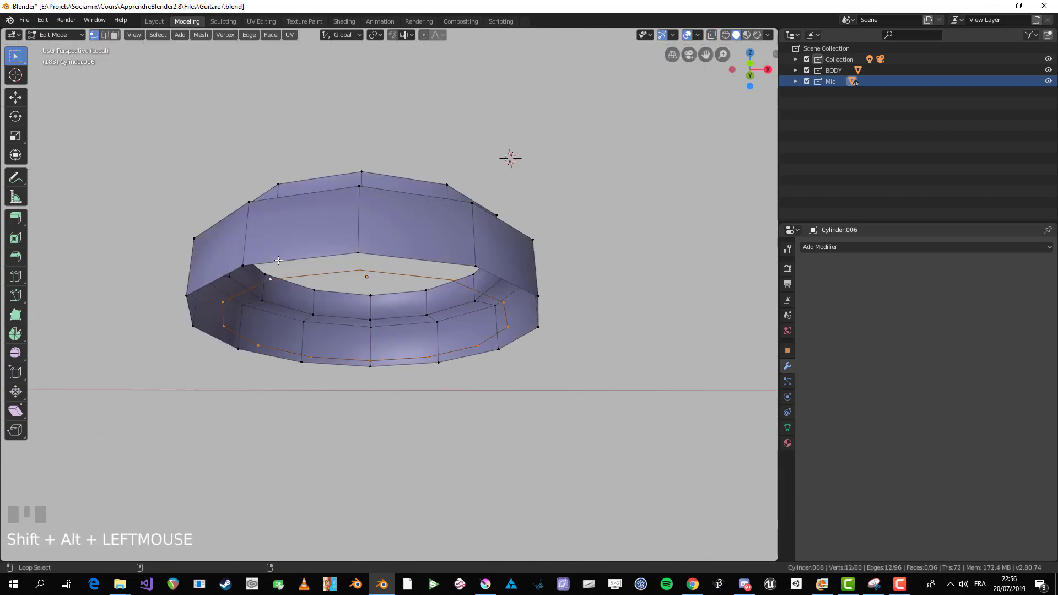
Step: Try closing the underside between the inner and outer bottom loops with Bridge Edge Loops, and undo the bridge
middle_drag(346, 279, 349, 252)
key(w)
right_click(354, 252)
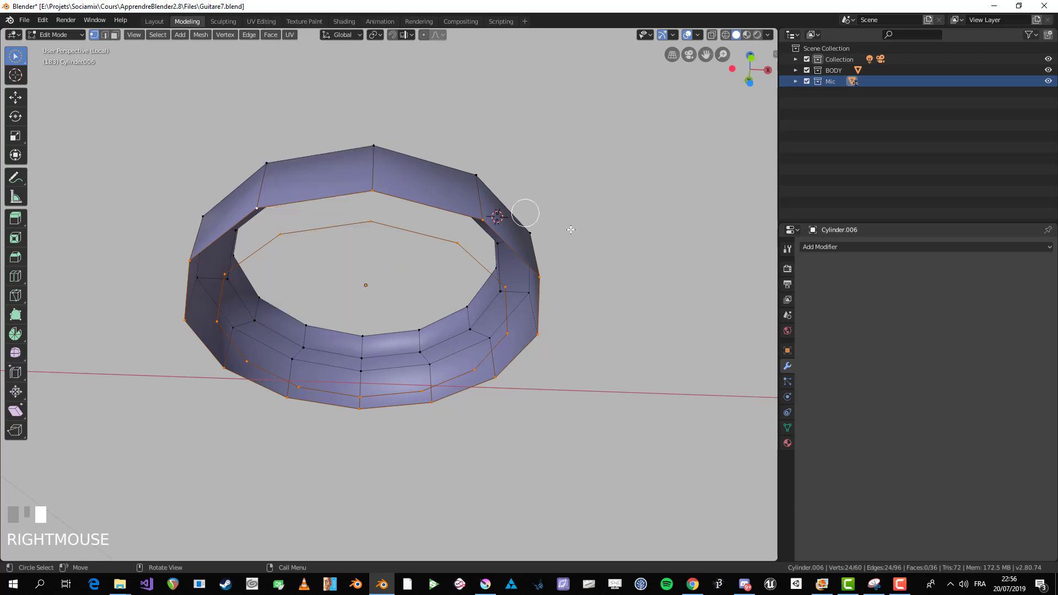
key(2)
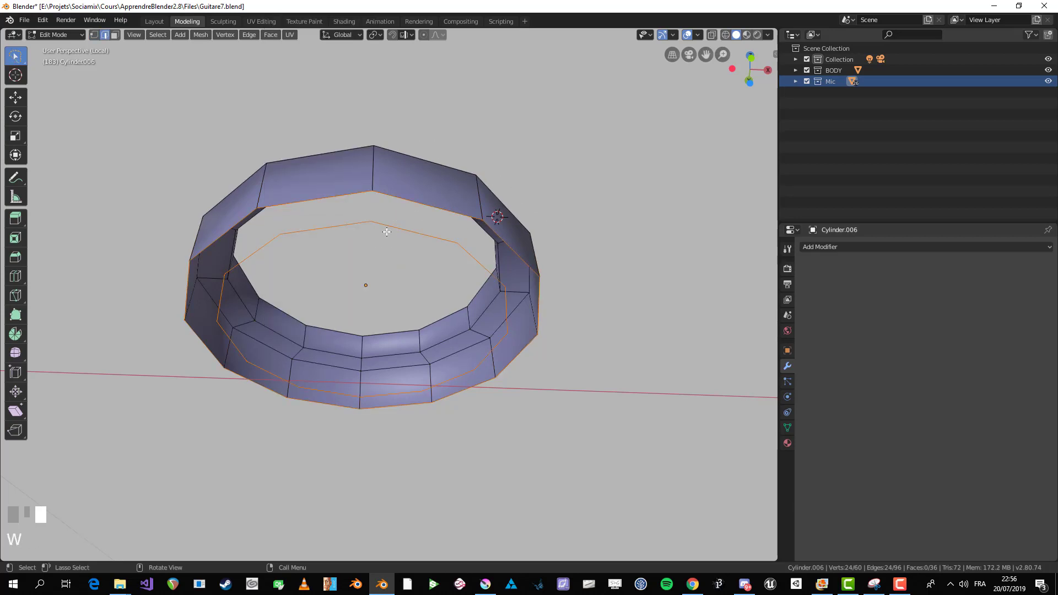
right_click(385, 230)
click(377, 269)
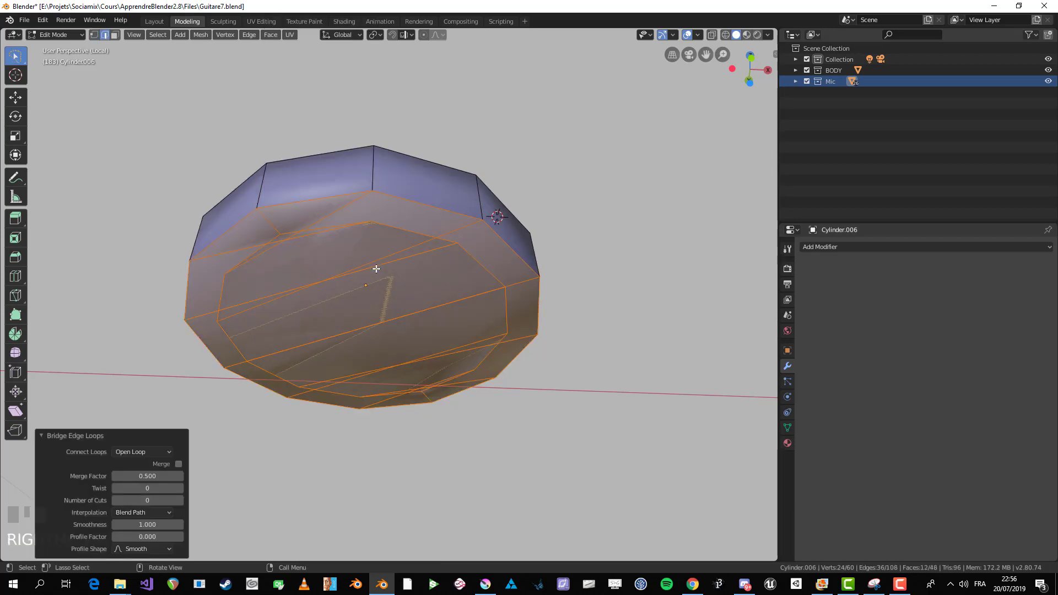
key(ctrl+z)
Step: Fill the gap between the bottom's inner and outer edge loops with faces all around the ring
click(333, 204)
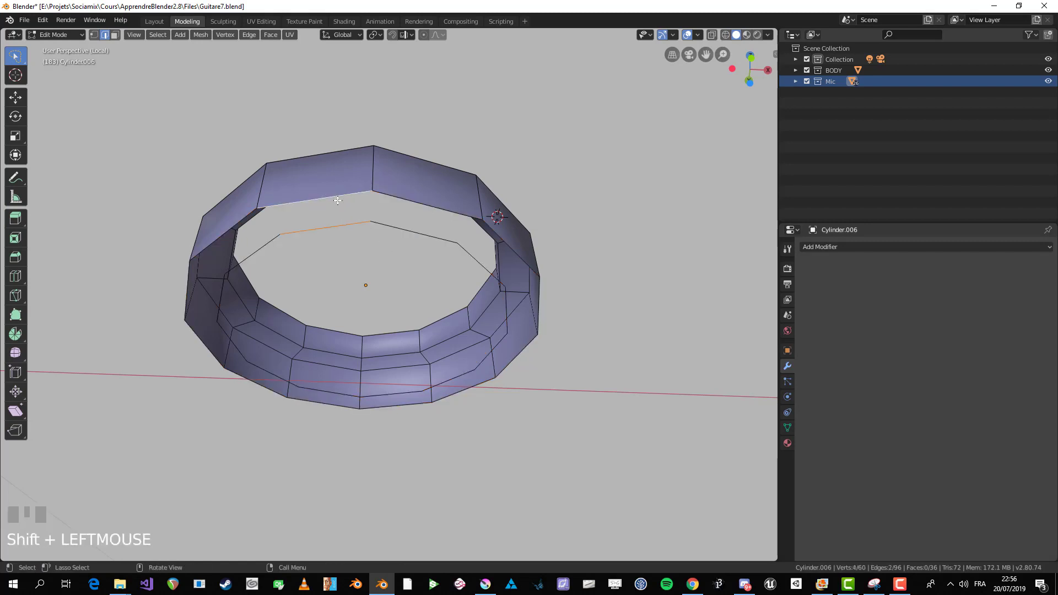
key(f)
key(f)
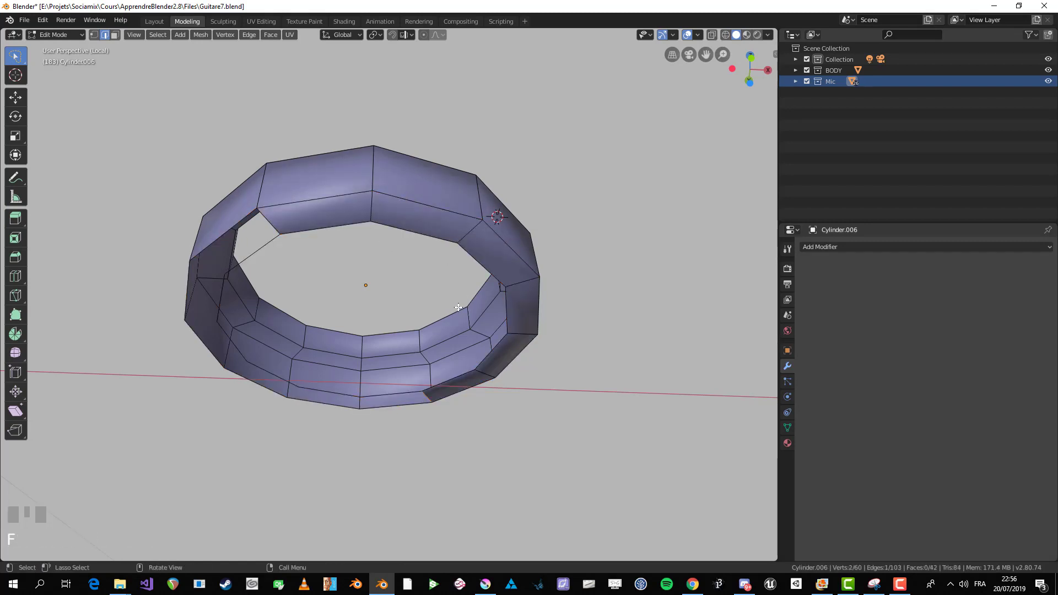
key(f)
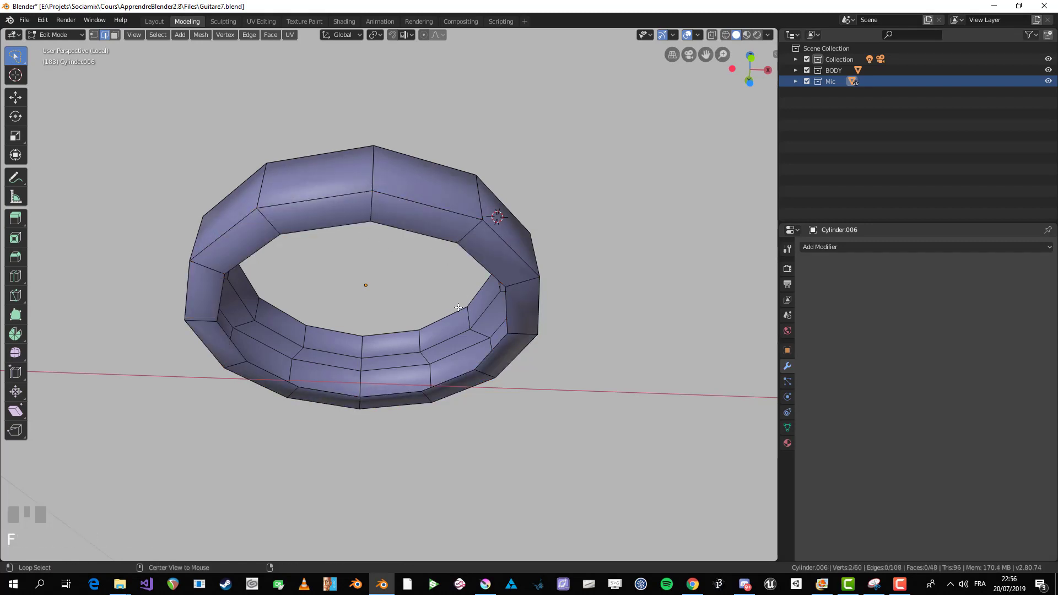
key(Tab)
middle_drag(463, 309, 717, 288)
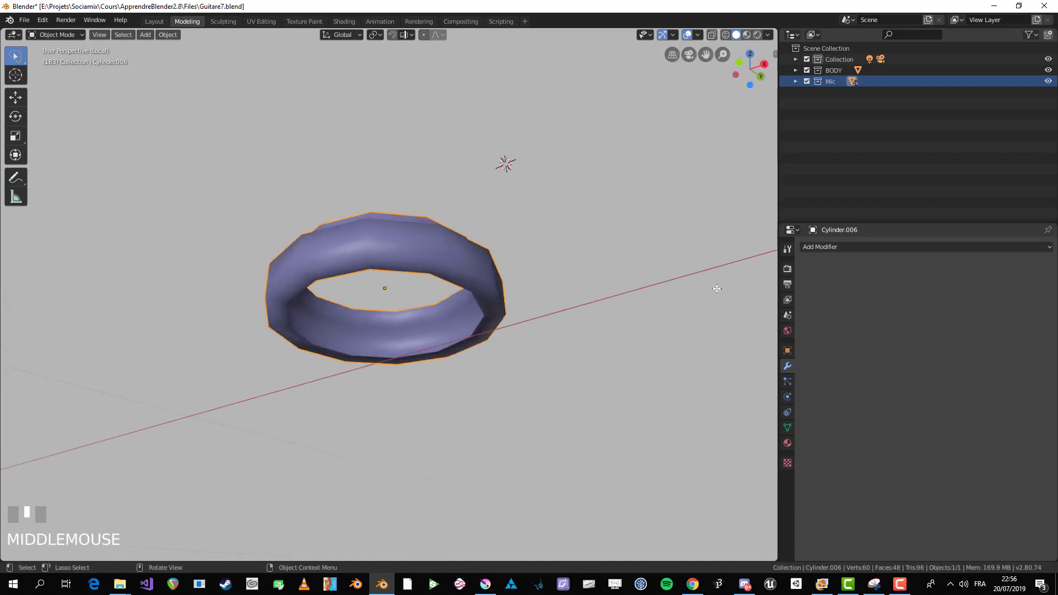
Step: Add an Array modifier to the ring with relative offset X 0, Z -1 and Merge enabled
click(839, 248)
click(837, 272)
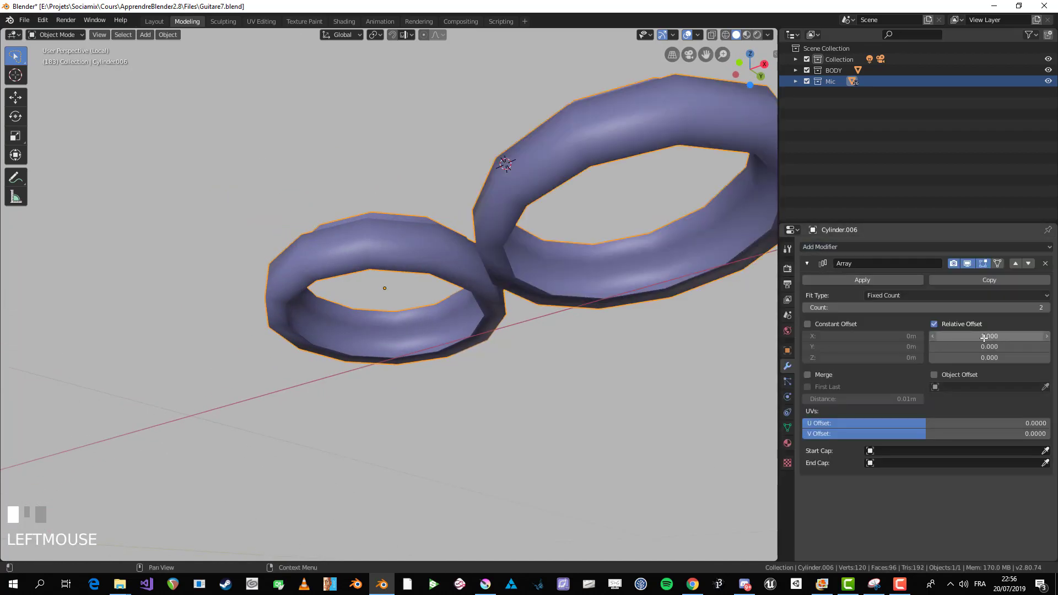
text(0)
key(Tab)
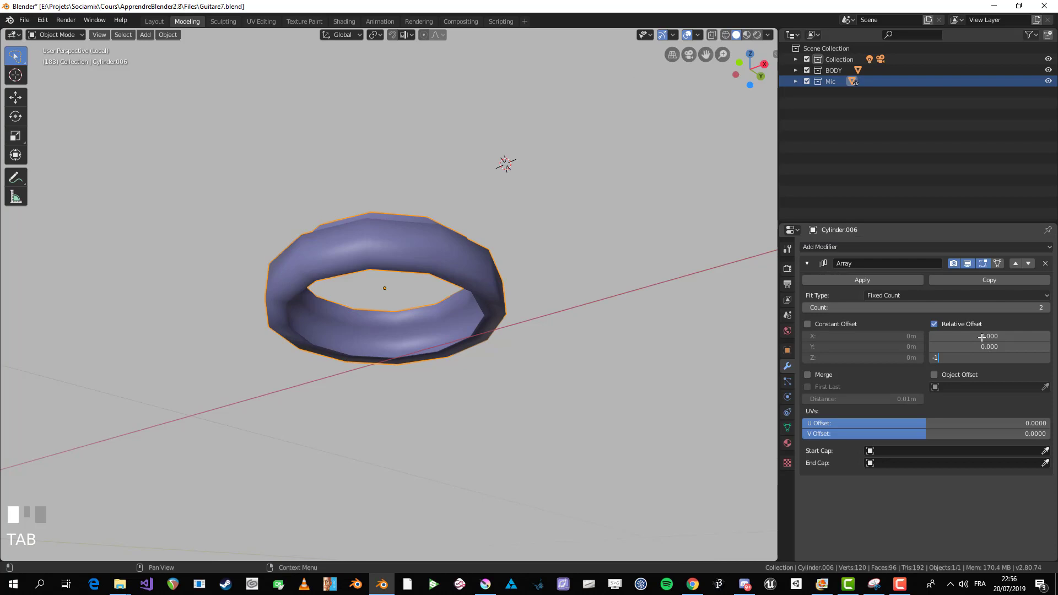
text(-1)
key(Return)
middle_drag(597, 371, 386, 308)
click(808, 375)
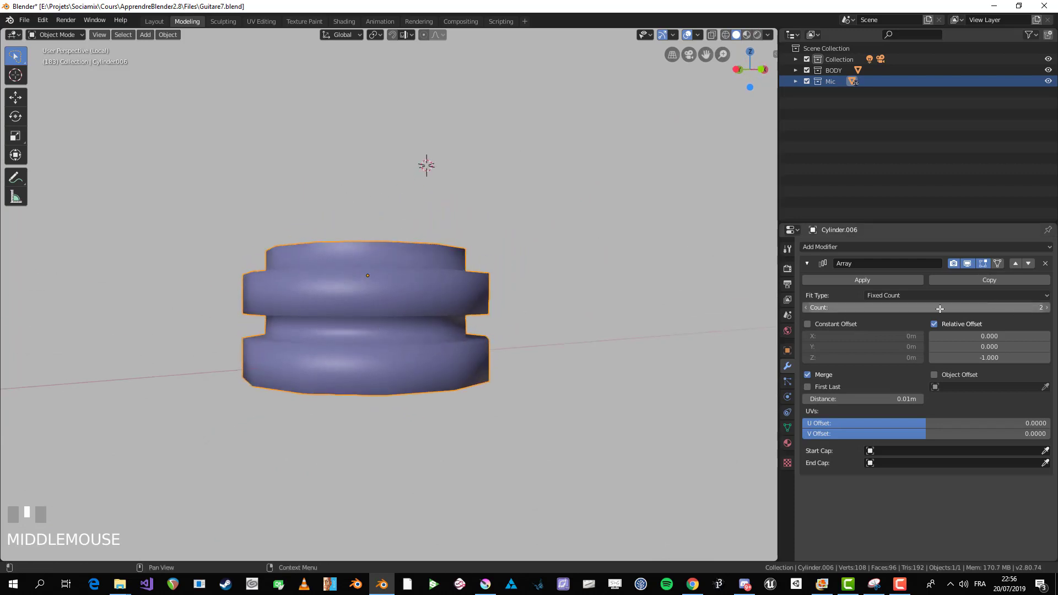
Step: Set the Array count to 20 and check the screw's length against the frame from the front
click(1021, 313)
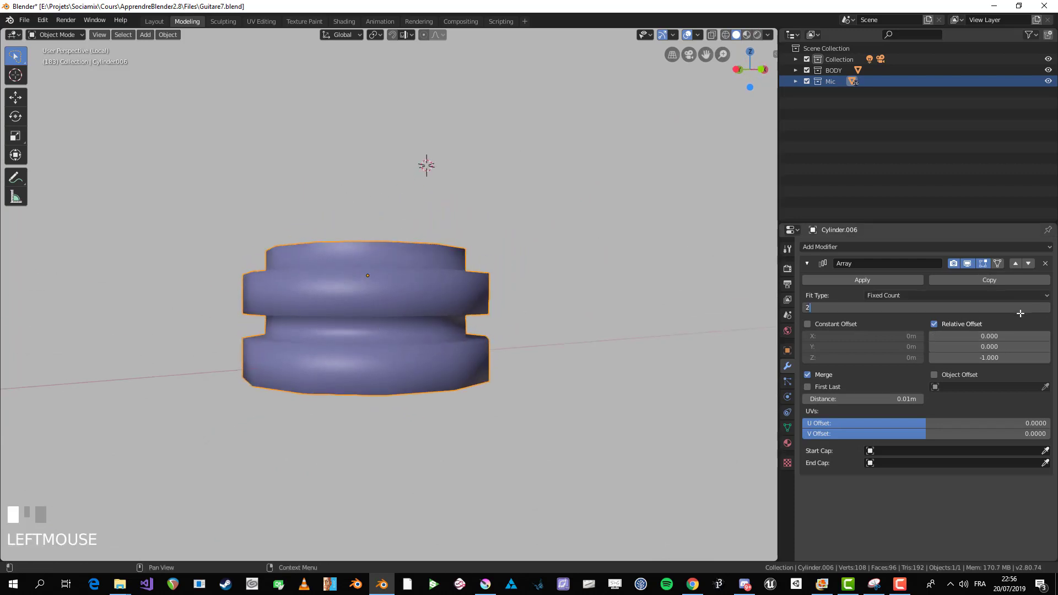
text(20)
key(Return)
scroll(529, 363, down, 12)
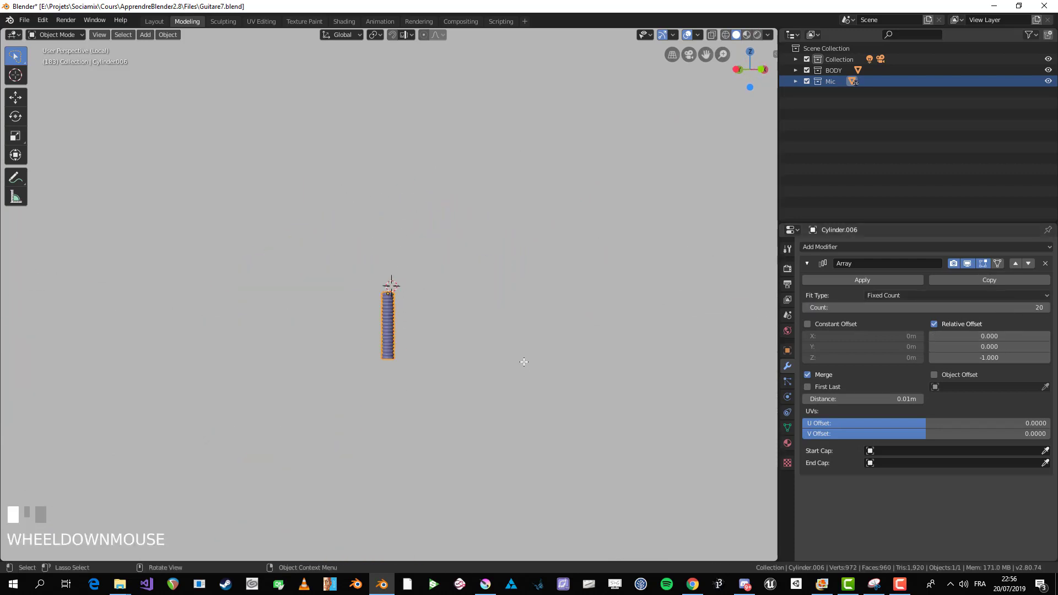
key(KP_1)
scroll(512, 361, up, 6)
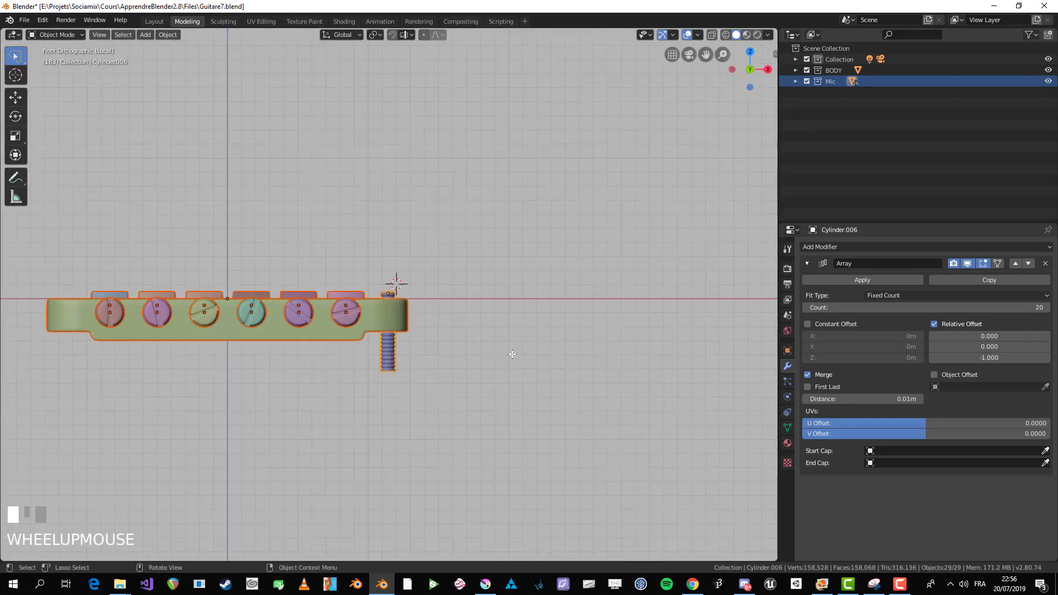
scroll(497, 360, up, 2)
click(383, 445)
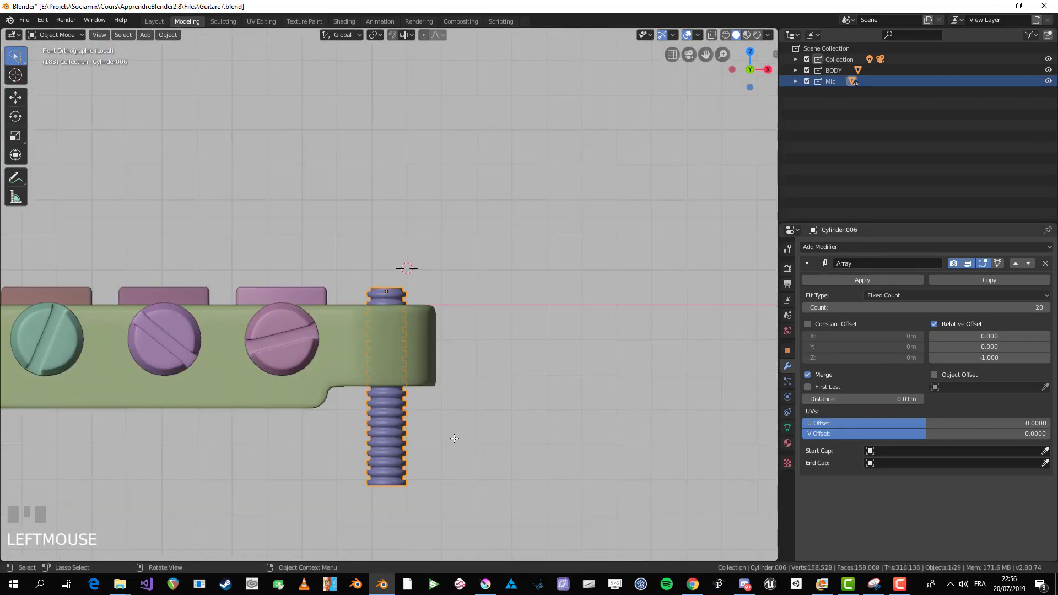
Step: Add a Subdivision Surface modifier to the threaded screw and check its smoothness in the frame's end
click(854, 247)
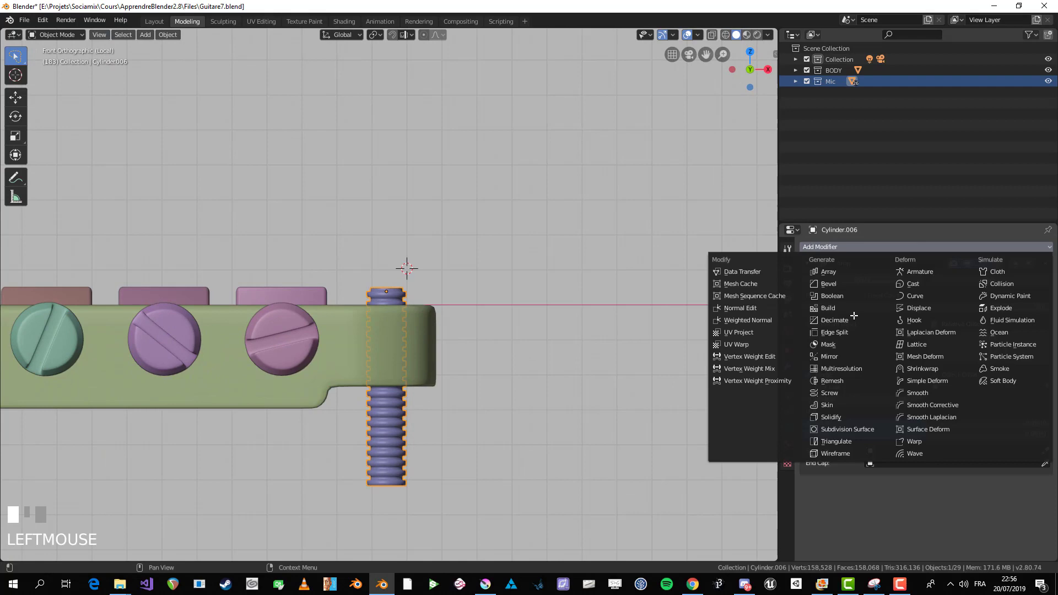
click(870, 429)
scroll(466, 367, up, 1)
middle_drag(466, 367, 459, 396)
scroll(466, 386, up, 3)
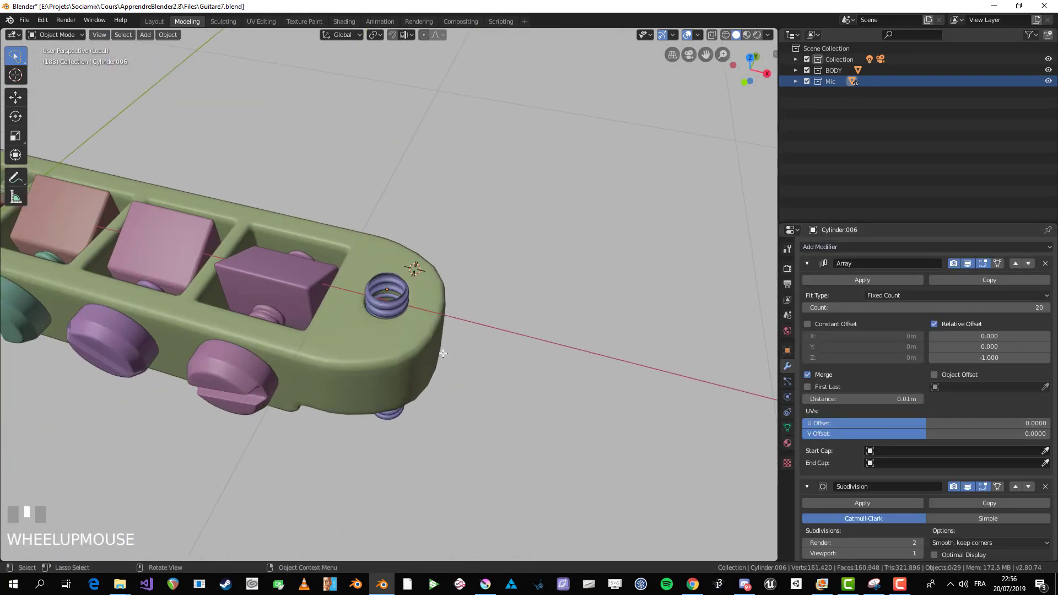
Step: Move the screw about -0.00127 m along X in top view to centre it in the frame's end hole
key(KP_7)
scroll(435, 348, up, 2)
drag(404, 326, 403, 327)
scroll(387, 294, down, 3)
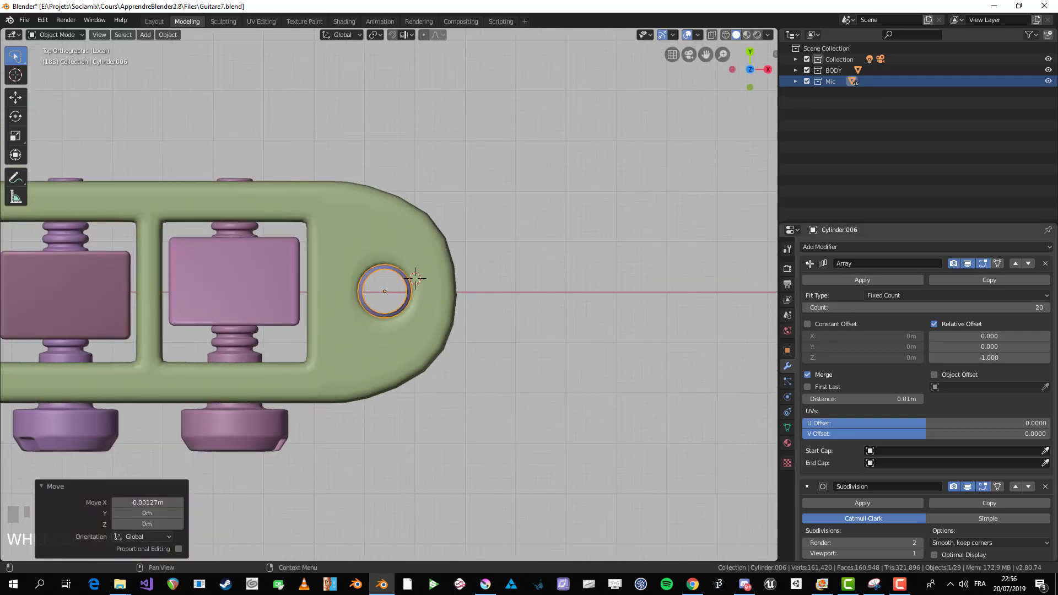
click(837, 269)
click(806, 264)
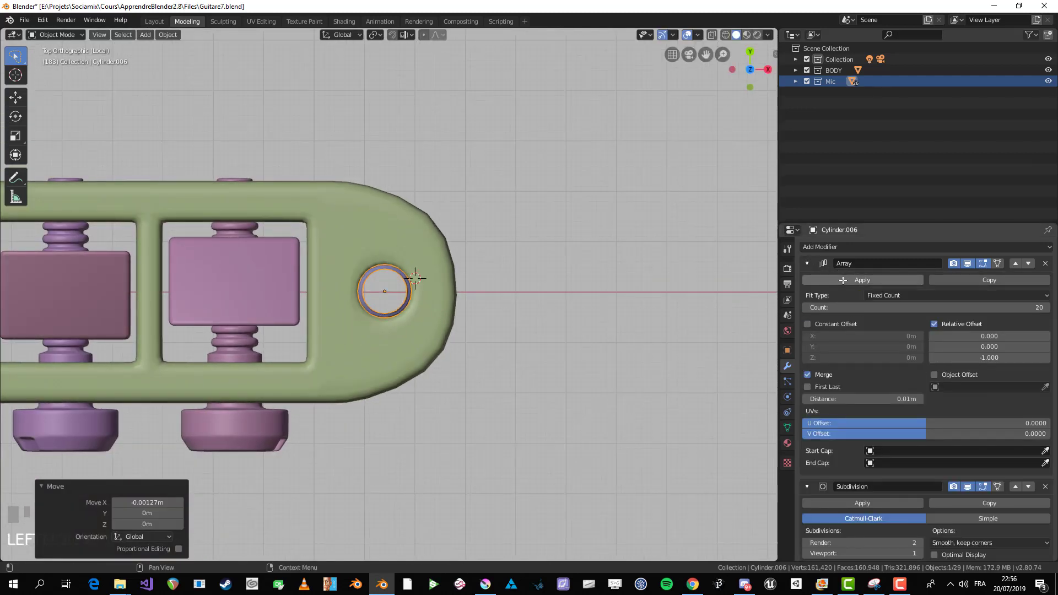
Step: Apply the Array modifier on the threaded screw and check the resulting mesh at its open top end
click(843, 280)
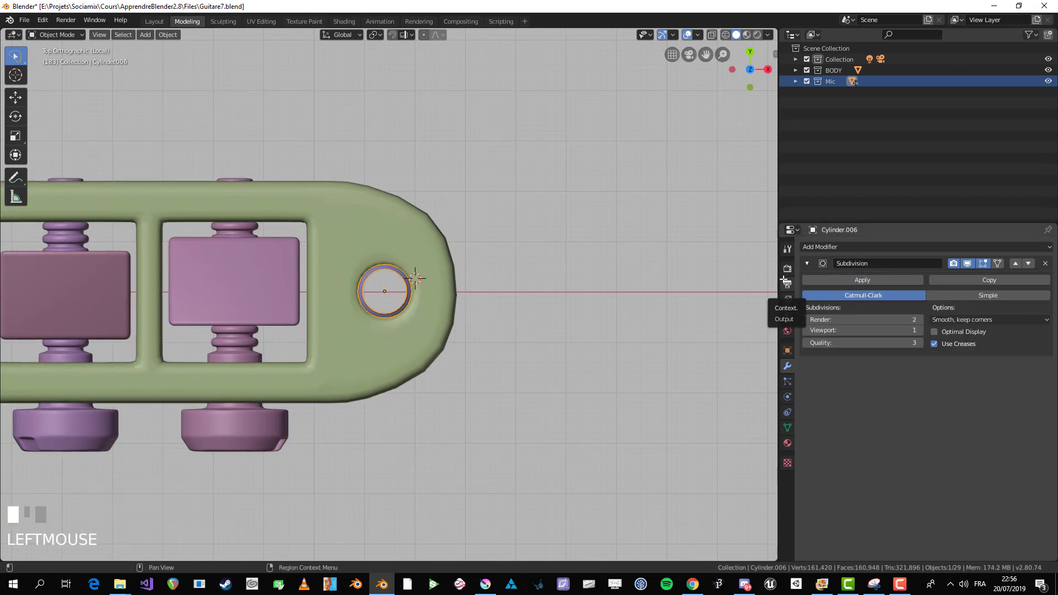
scroll(366, 300, up, 1)
key(KP_1)
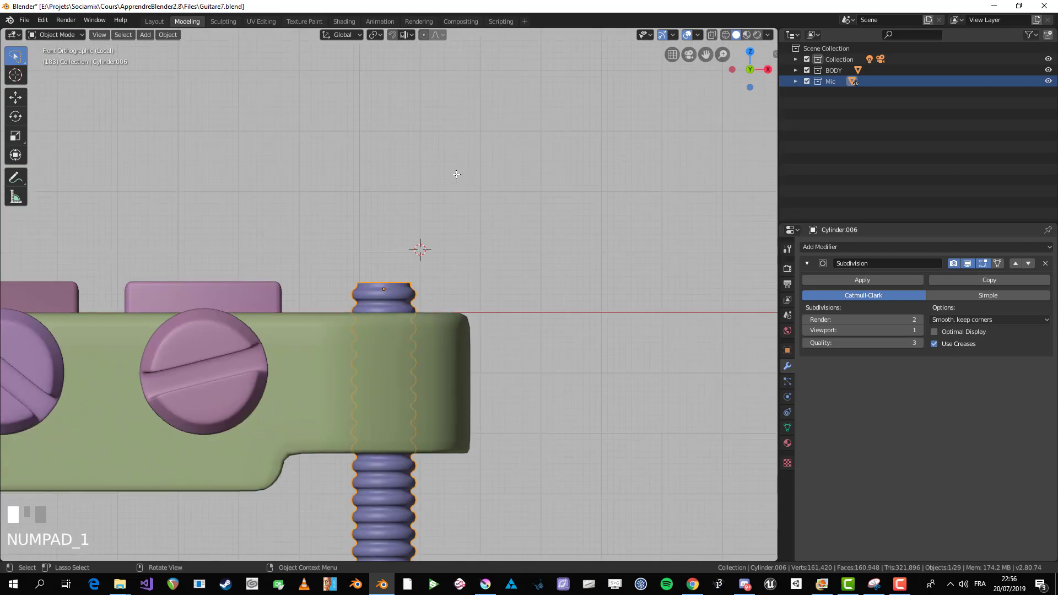
scroll(574, 286, down, 2)
shift+middle_drag(574, 286, 473, 321)
key(Tab)
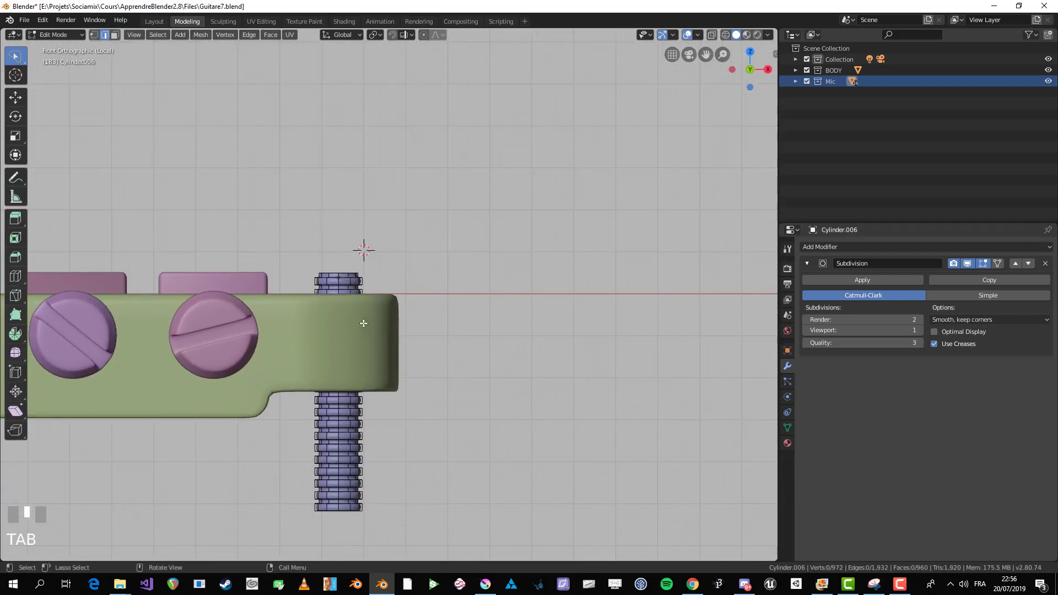
scroll(353, 229, up, 2)
scroll(233, 241, up, 8)
mouse_move(233, 240)
middle_down()
mouse_move(194, 224)
mouse_move(161, 272)
mouse_move(223, 245)
middle_up()
key(Tab)
scroll(222, 245, down, 6)
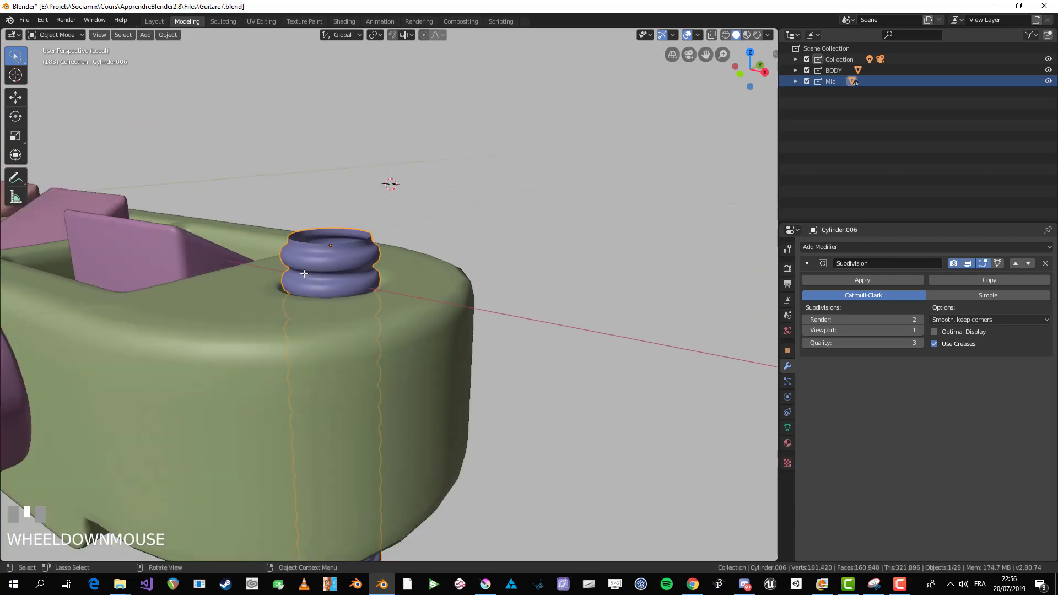
Step: Select the open edge loop at the top of the screw in Edit Mode
scroll(371, 303, up, 4)
middle_drag(371, 303, 292, 270)
key(Tab)
shift+middle_drag(331, 330, 481, 371)
scroll(543, 366, up, 2)
key(1)
key(alt+a)
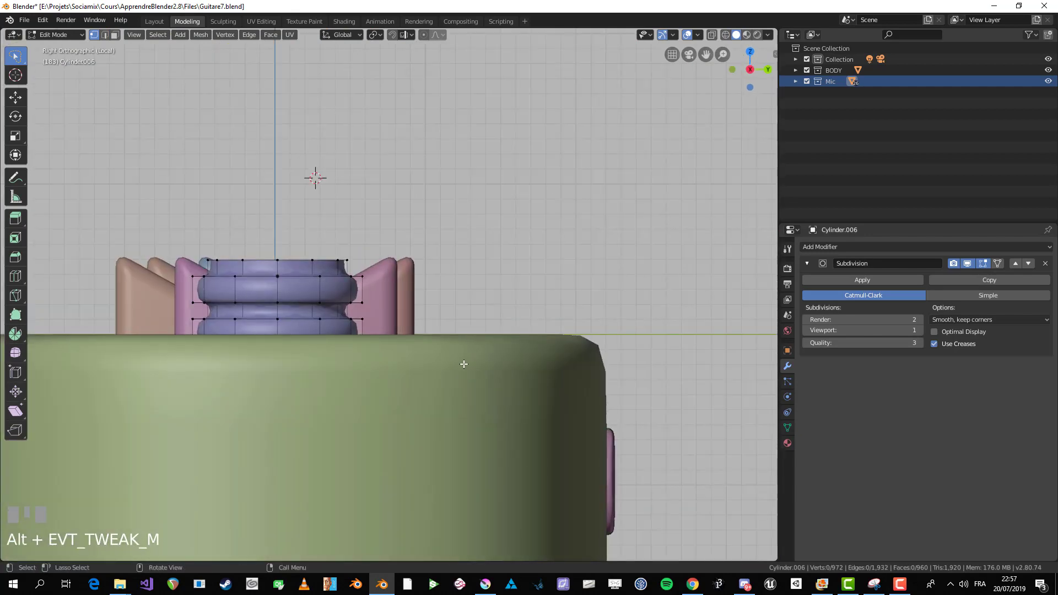
alt+click(255, 257)
shift+middle_drag(256, 258, 399, 291)
scroll(462, 306, up, 2)
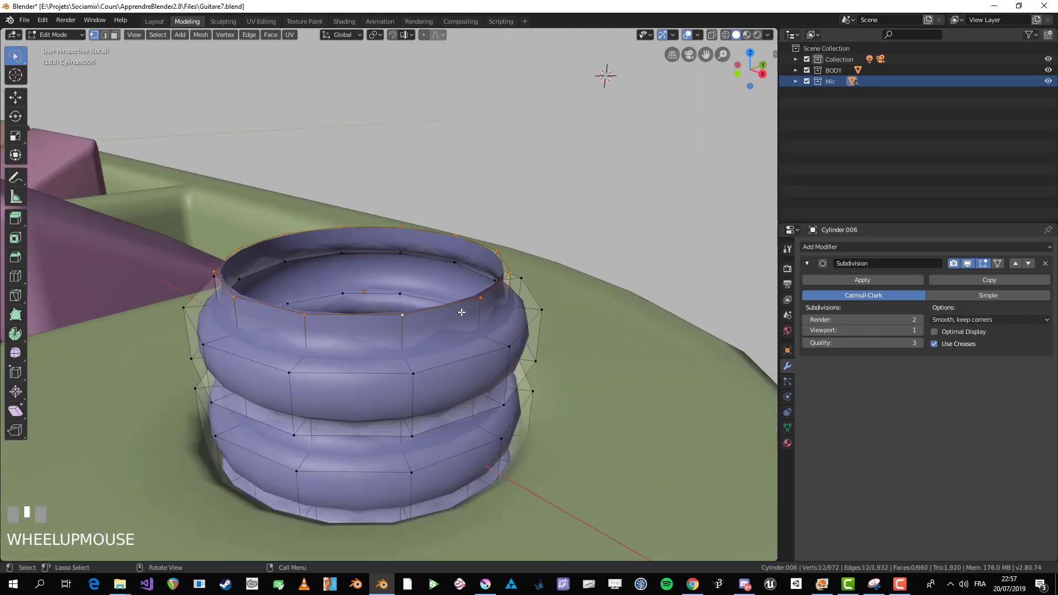
key(e)
right_click(462, 306)
key(ctrl+z)
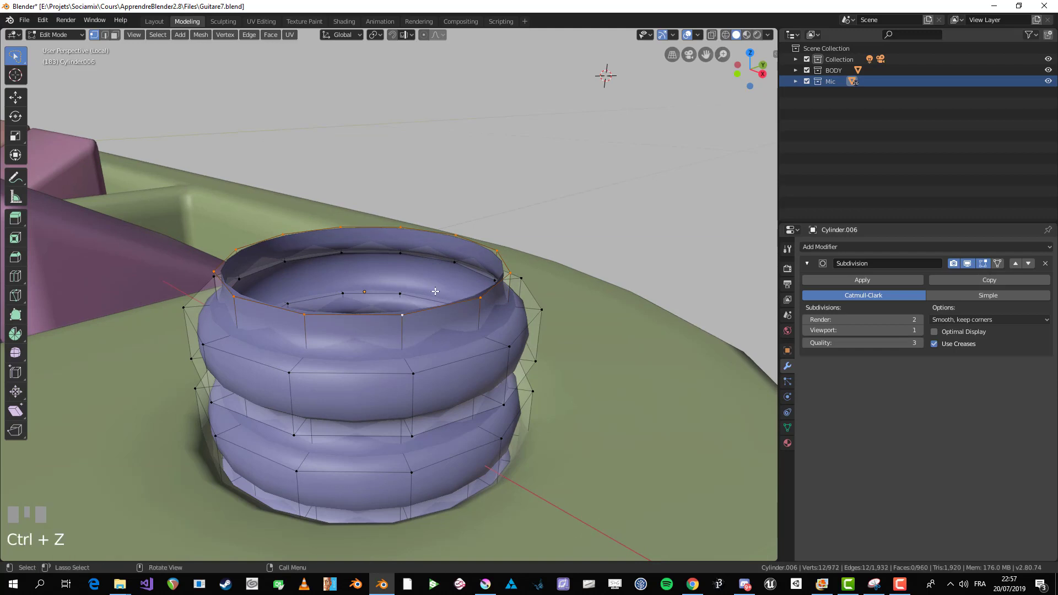
Step: Extrude the screw's top edge loop in place and scale the new loop inward to about 0.771
middle_drag(461, 306, 456, 290)
key(e)
right_click(612, 315)
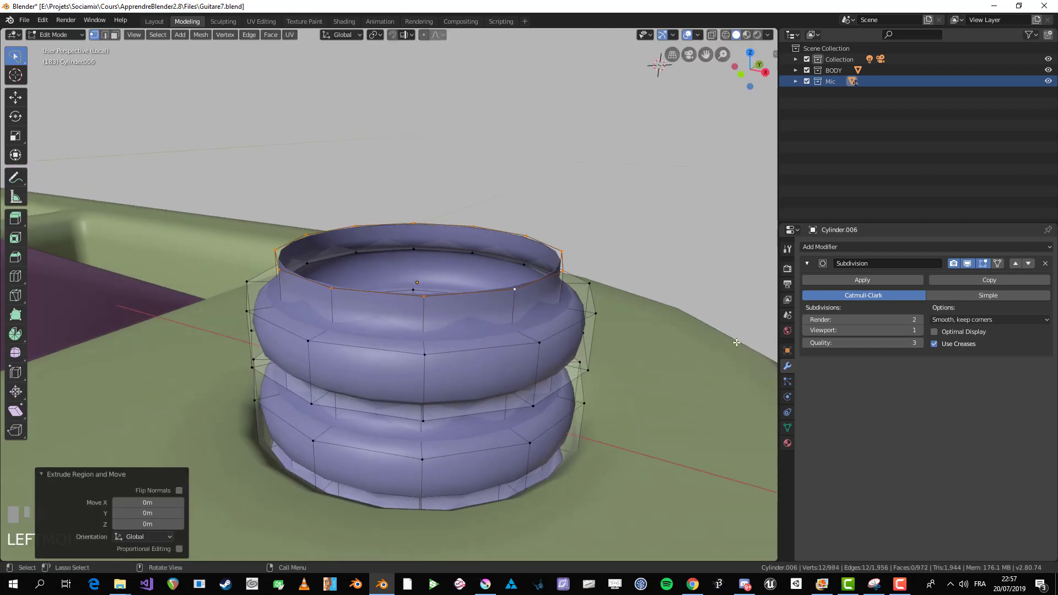
key(s)
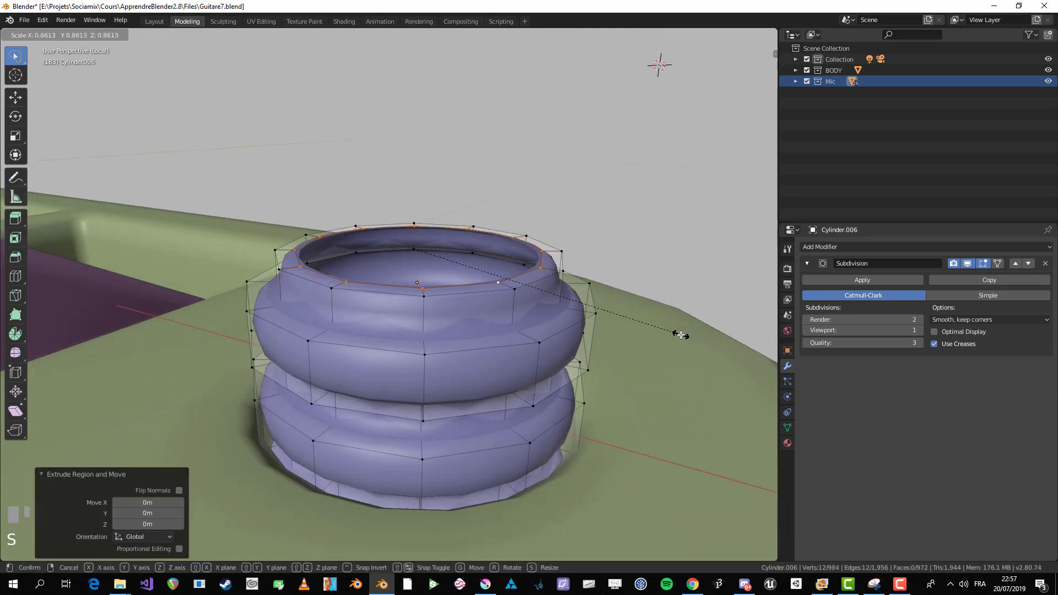
click(654, 336)
middle_drag(653, 337, 561, 281)
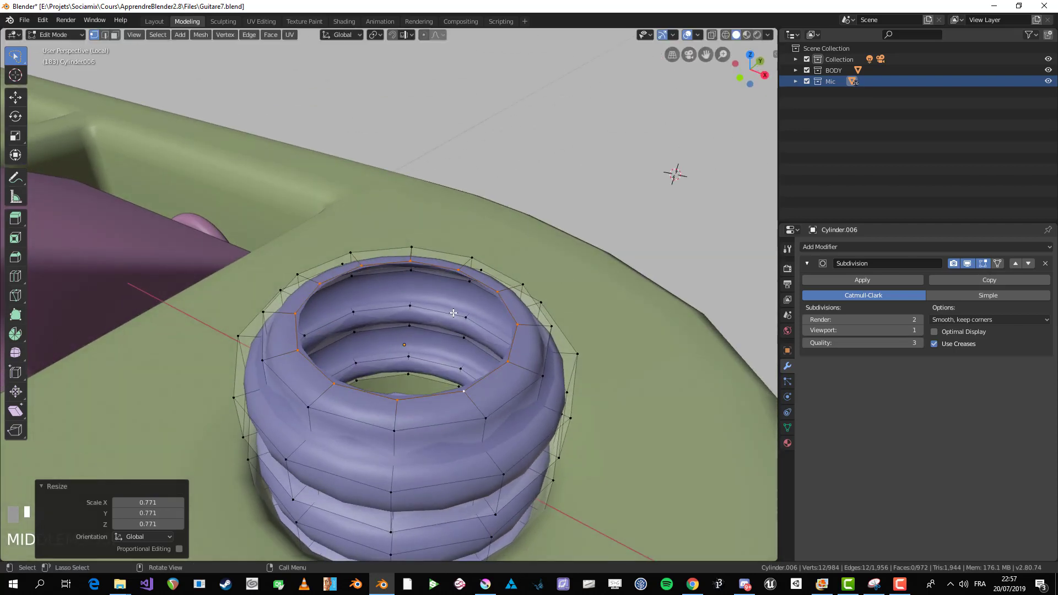
Step: Close the screw's top opening with a Grid Fill using span 3 and offset 6
key(ctrl+f)
click(472, 307)
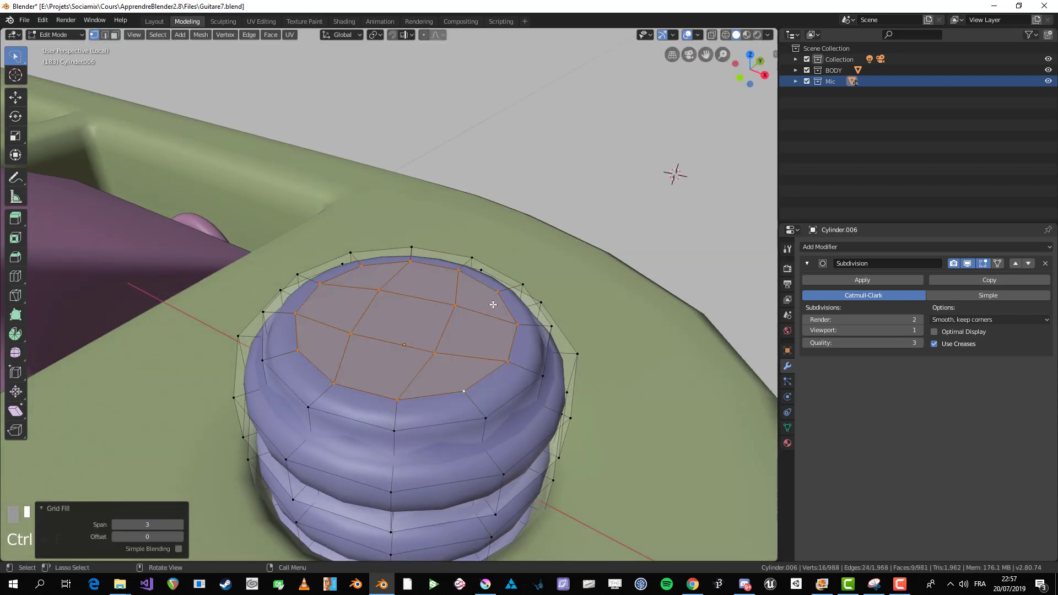
middle_drag(493, 305, 481, 409)
scroll(433, 375, up, 2)
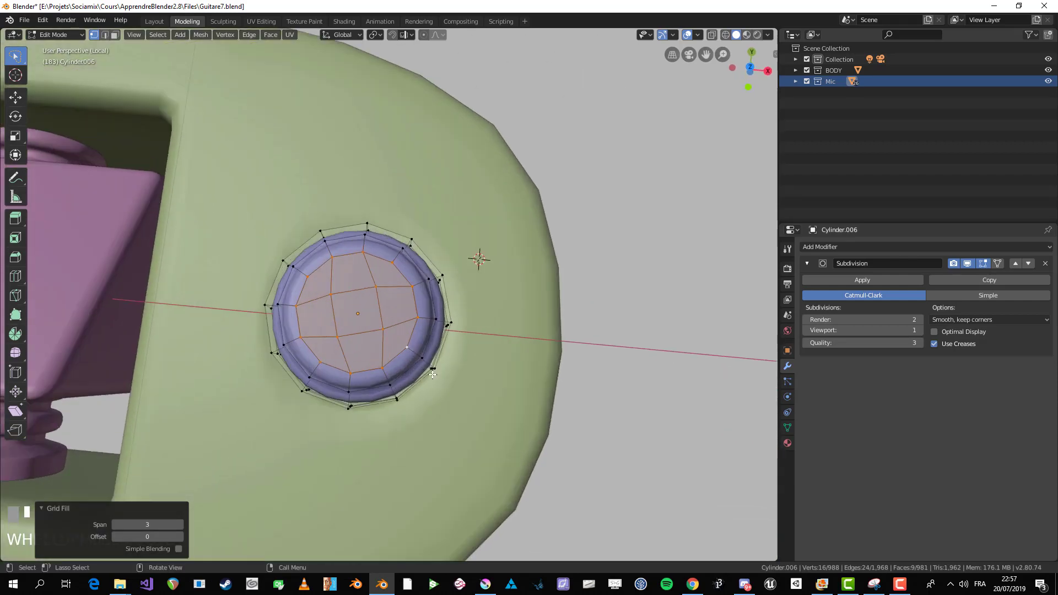
click(183, 536)
click(183, 536)
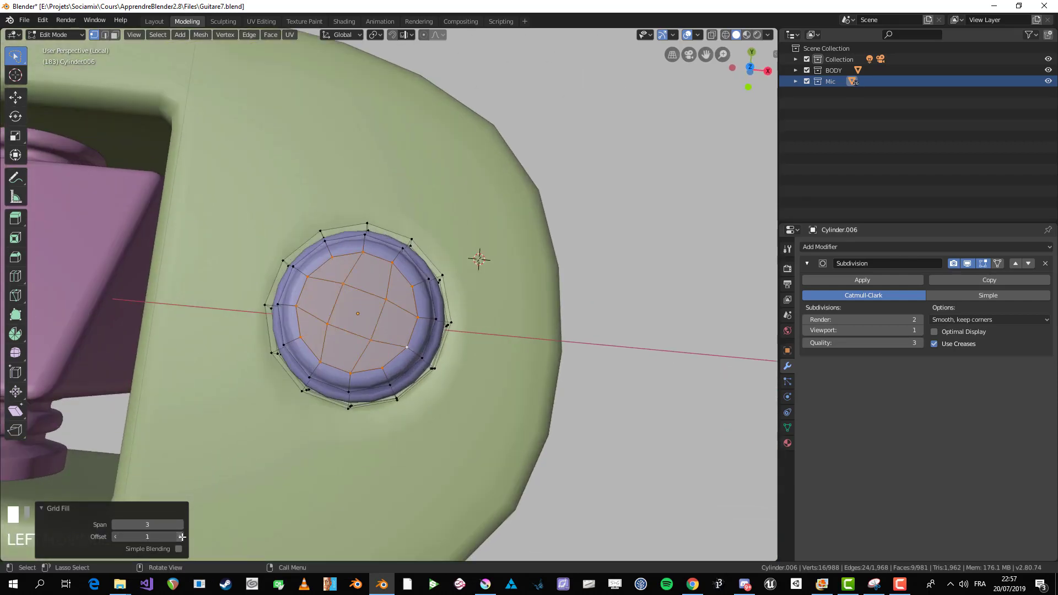
click(182, 537)
click(182, 536)
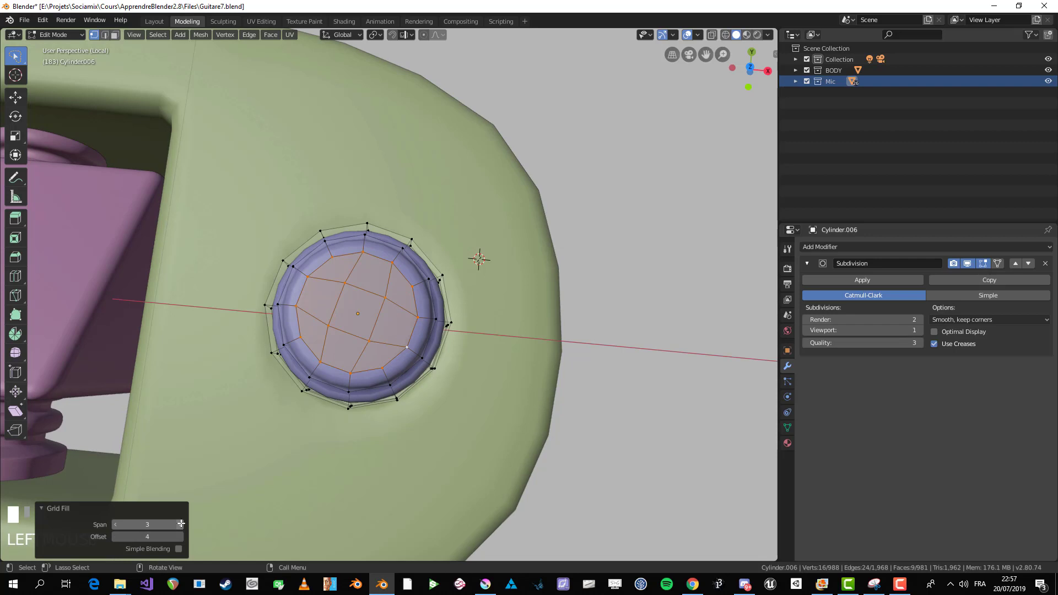
click(183, 536)
click(183, 536)
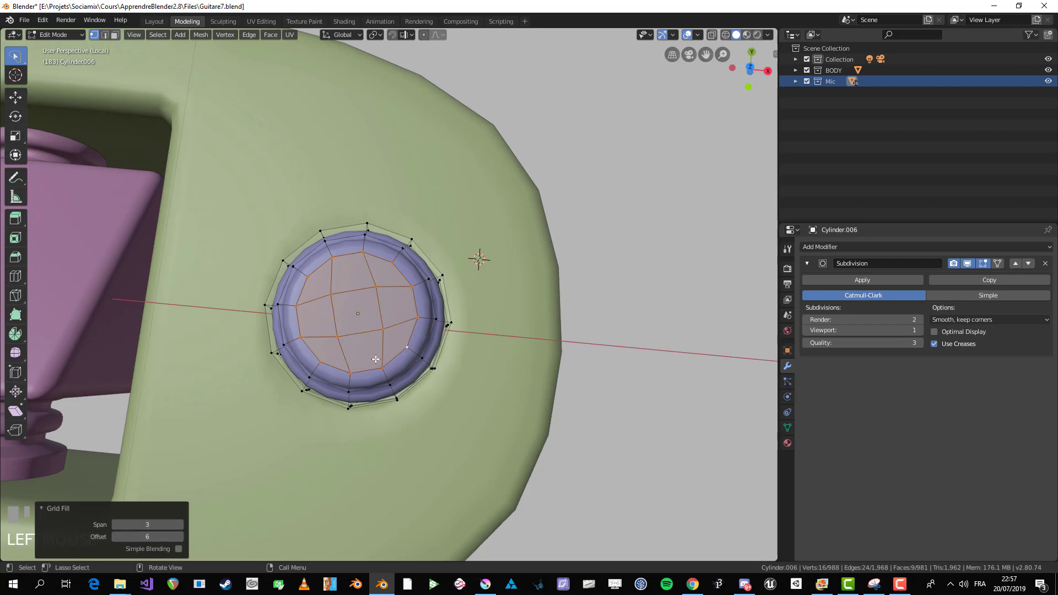
Step: Return to Object Mode and inspect the capped screw top and the lower end below the frame
key(Tab)
scroll(425, 279, down, 5)
middle_drag(425, 279, 421, 225)
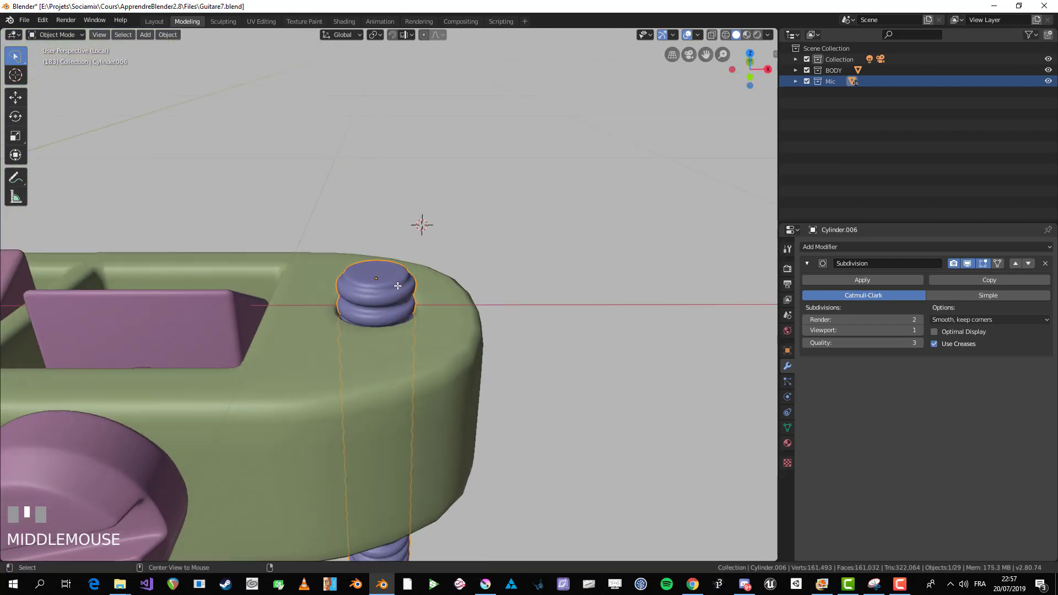
scroll(407, 412, down, 2)
middle_drag(406, 413, 386, 418)
click(389, 398)
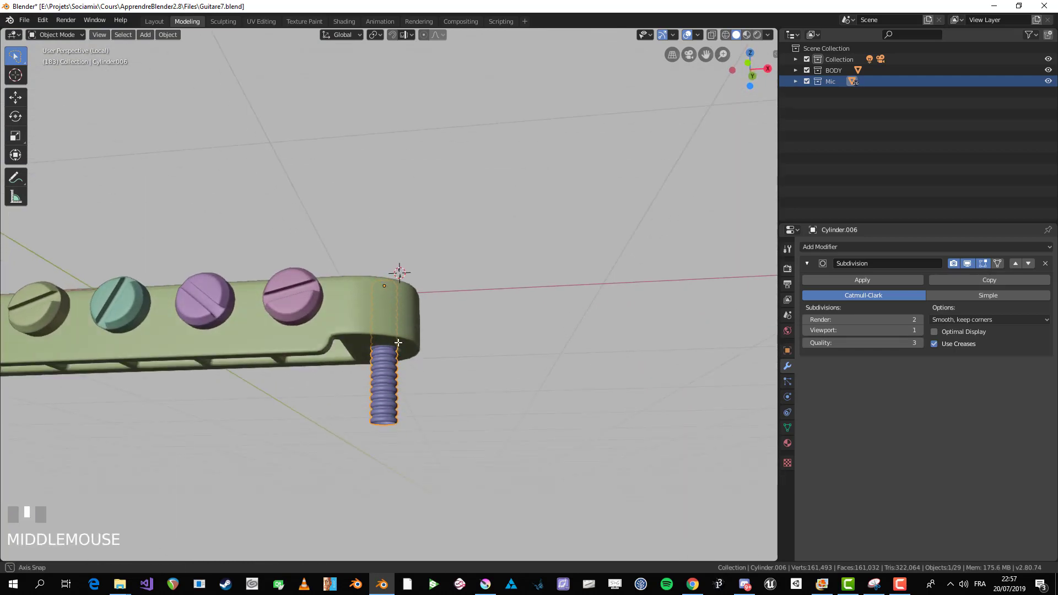
Step: Select the open edge loop at the screw's lower end in Edit Mode
scroll(386, 442, up, 3)
key(KP_1)
shift+middle_drag(406, 253, 437, 114)
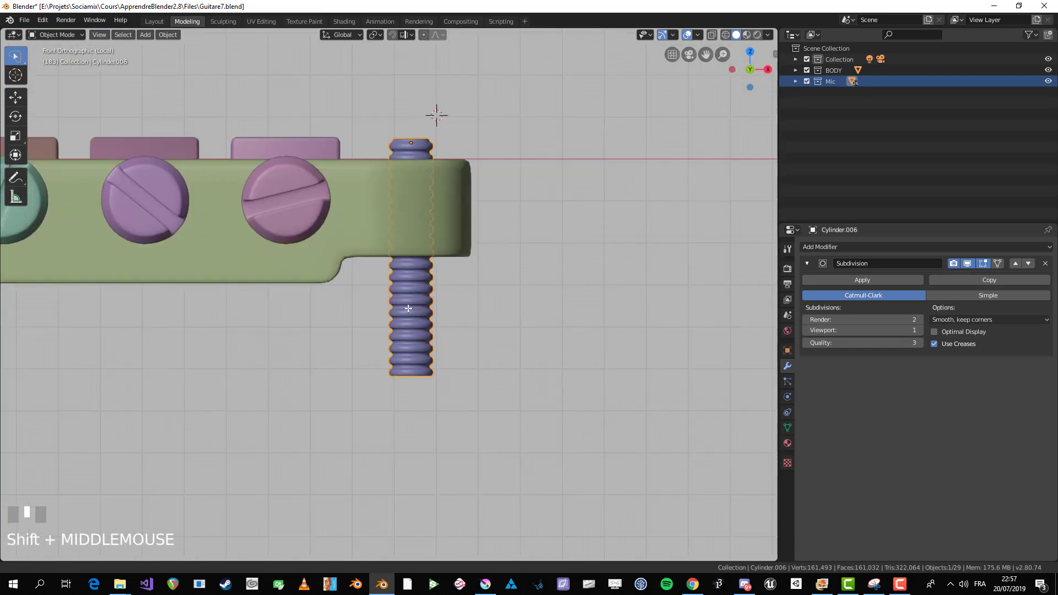
scroll(449, 61, up, 3)
shift+middle_drag(493, 378, 371, 266)
key(Tab)
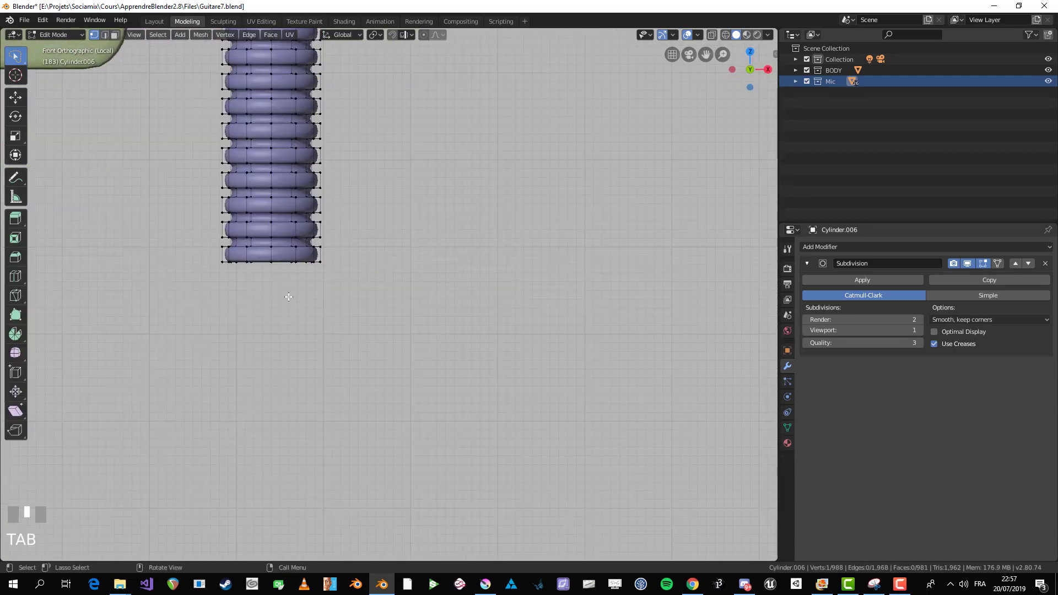
key(alt+a)
middle_drag(264, 279, 258, 250)
alt+click(258, 251)
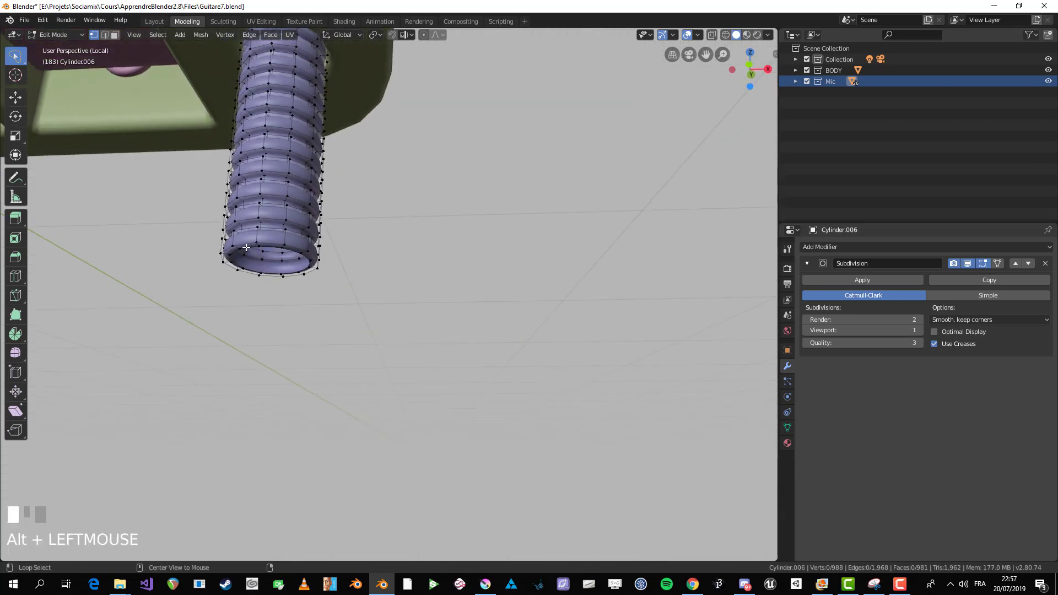
Step: Extrude the lower edge loop and move it about -0.0158 m along Z in front view
key(KP_1)
key(e)
right_click(320, 242)
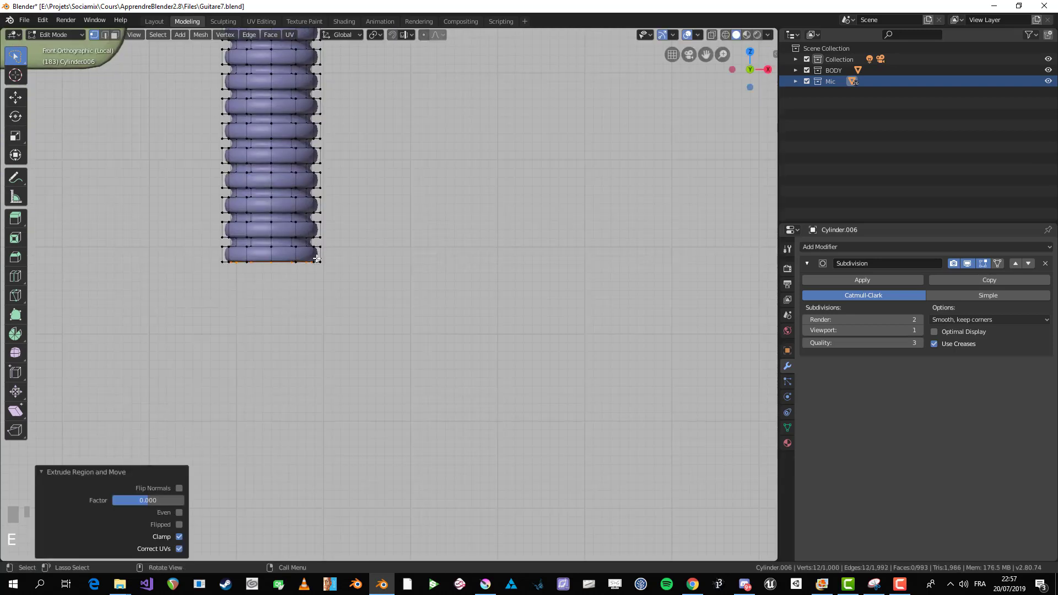
key(g)
click(320, 272)
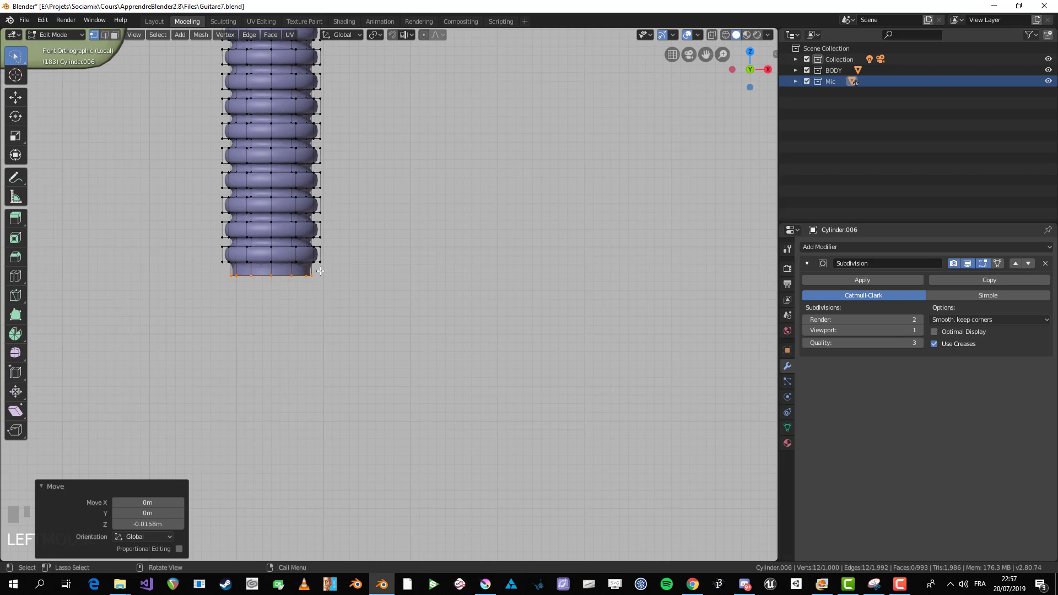
Step: Extrude the screw's lower edge loop once more and move the new loop slightly further down along Z
key(Tab)
scroll(326, 268, down, 3)
key(Tab)
scroll(351, 260, up, 4)
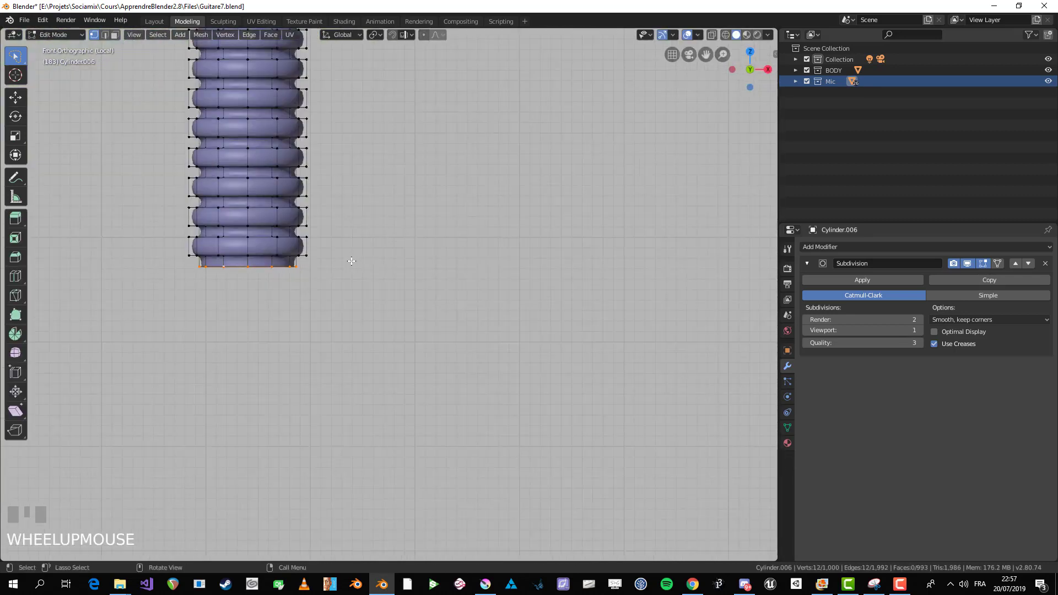
key(e)
key(g)
right_click(353, 274)
key(z)
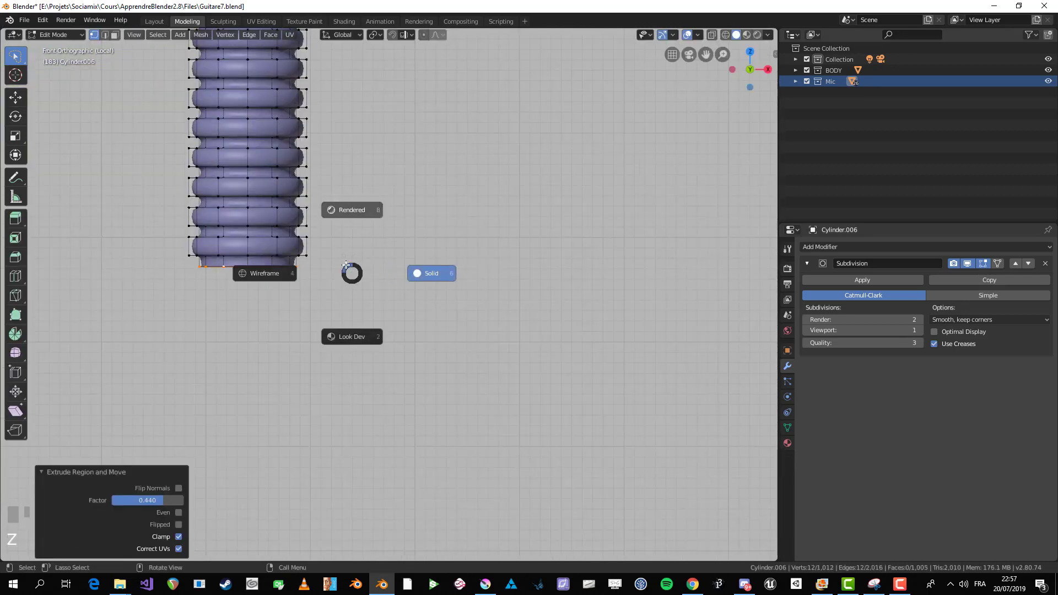
right_click(352, 274)
key(g)
key(z)
click(349, 284)
Step: Leave Edit Mode and check the finished screw's length and position against the whole frame from the front
key(Tab)
scroll(353, 279, down, 3)
key(alt+a)
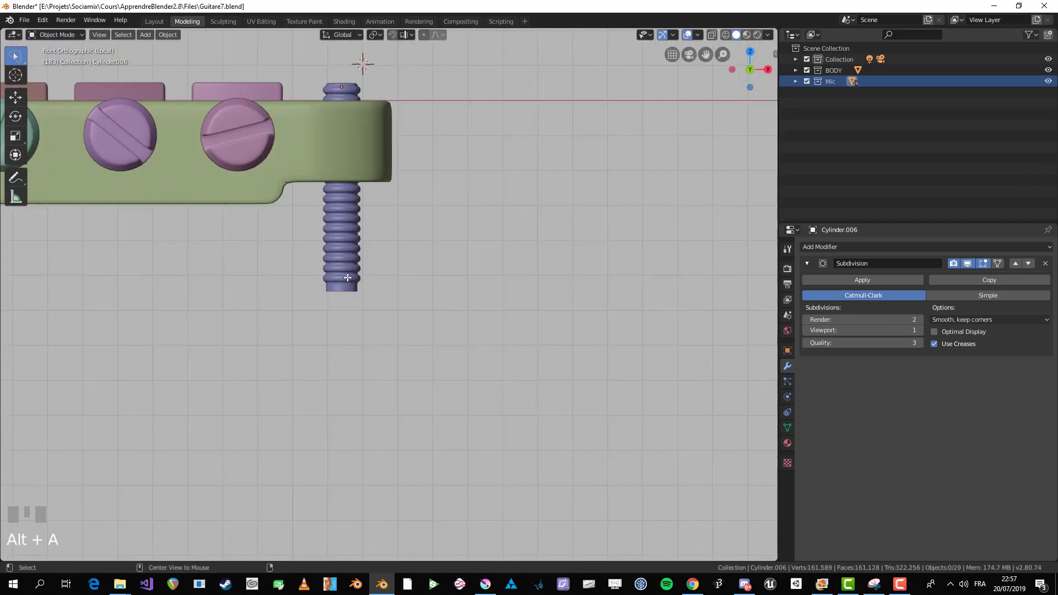
shift+middle_drag(353, 279, 463, 350)
scroll(463, 350, down, 1)
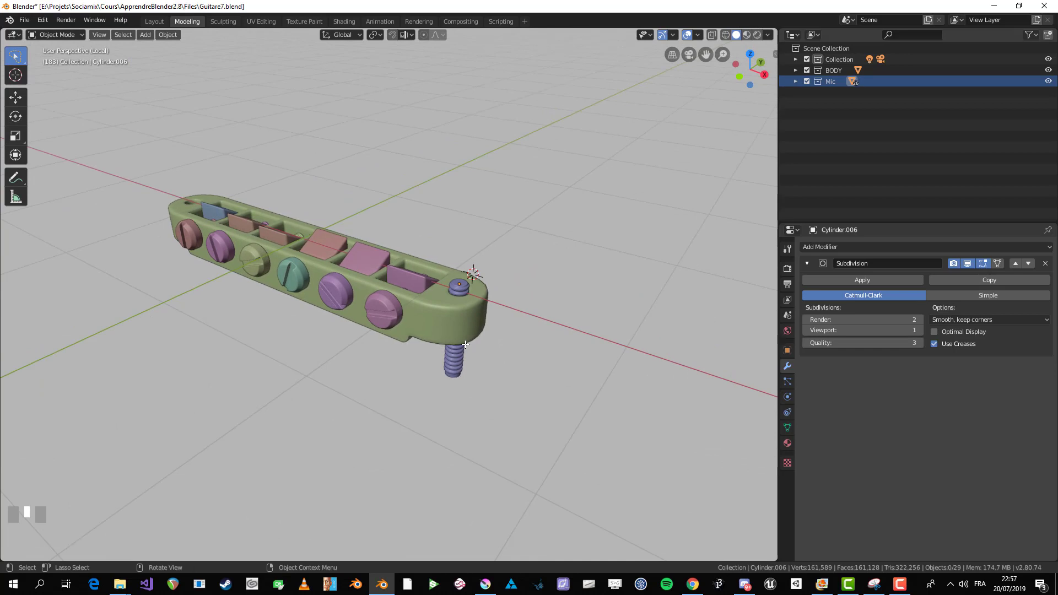
key(KP_1)
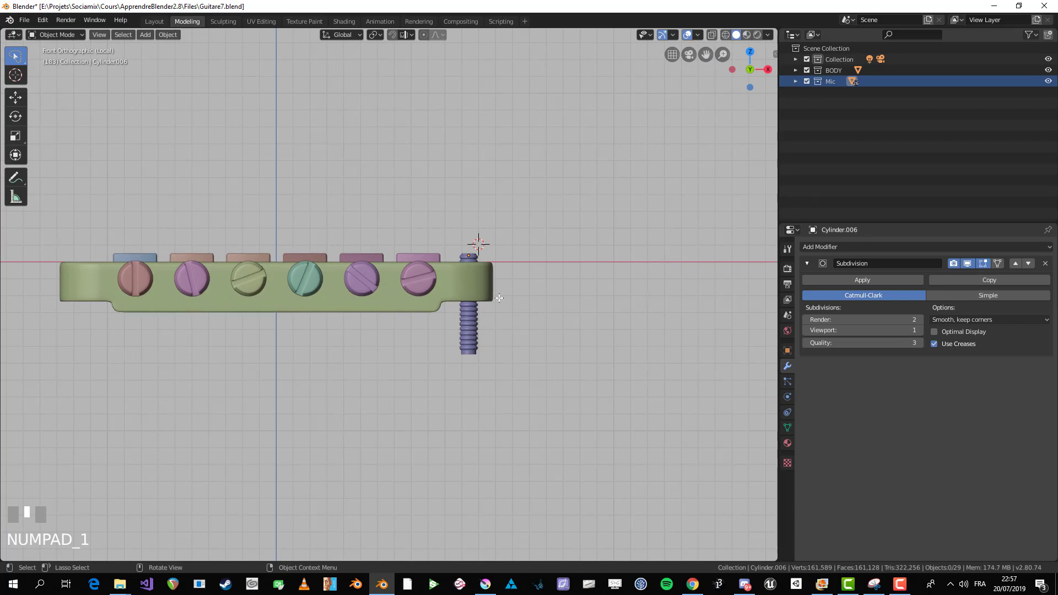
click(469, 330)
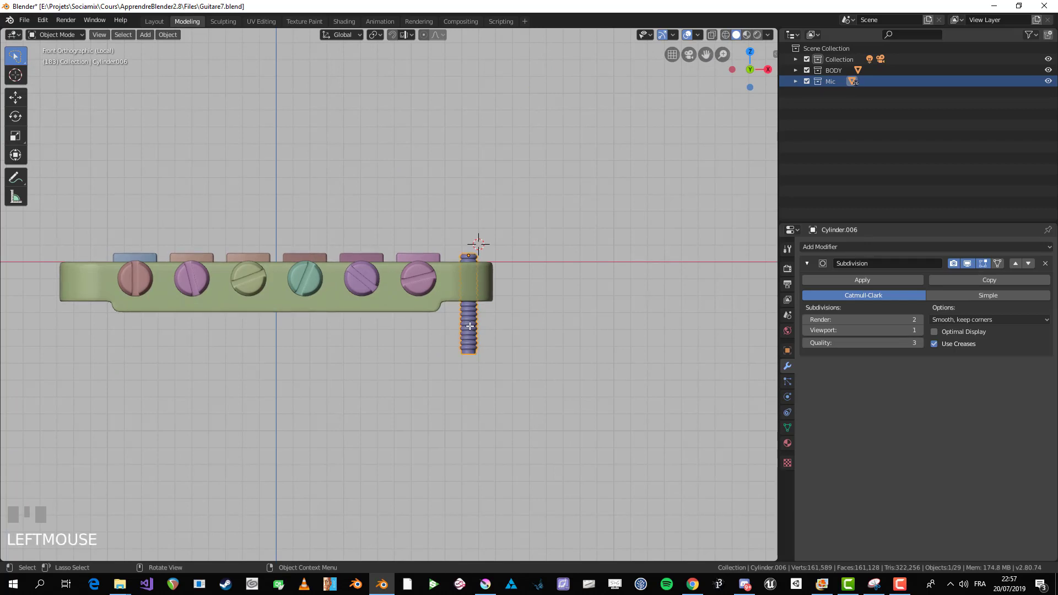
Step: Select all vertices of the frame's rounded end around the screw hole in top view, with X-ray on
click(483, 293)
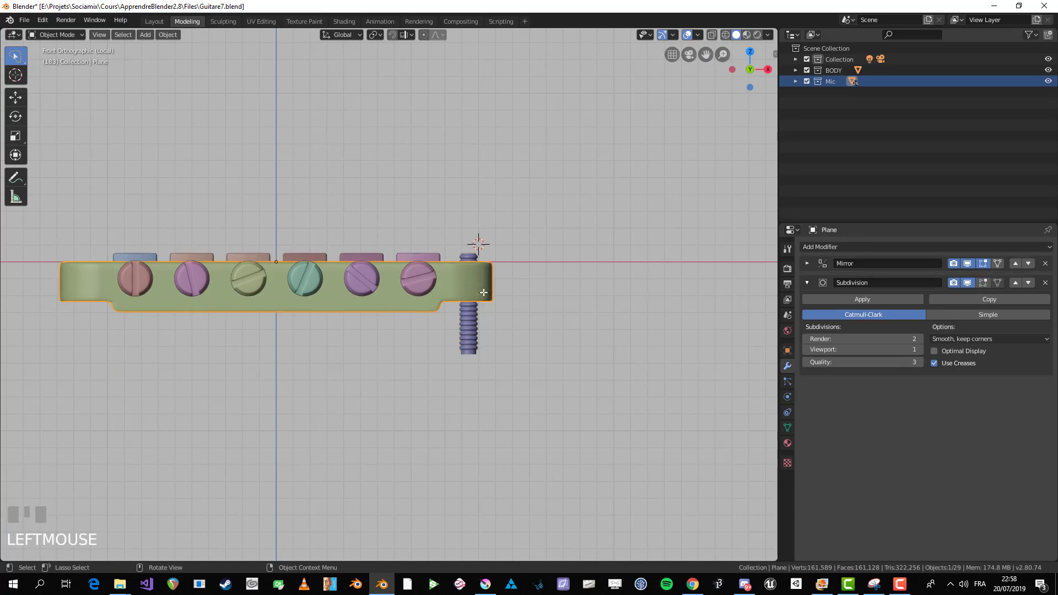
key(KP_7)
key(Tab)
scroll(479, 298, up, 3)
shift+middle_drag(570, 334, 452, 310)
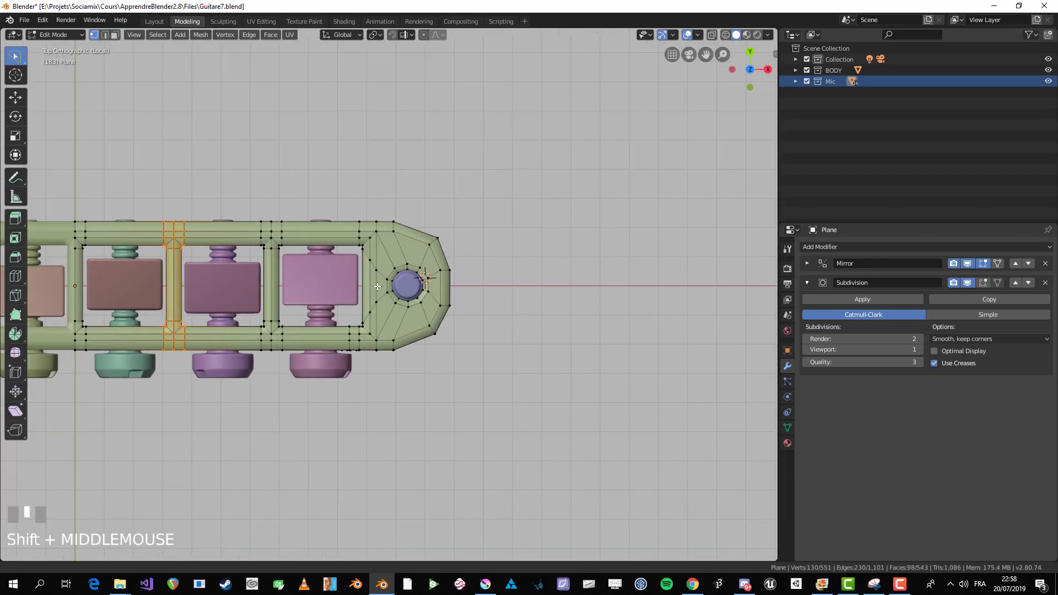
scroll(452, 310, up, 1)
key(alt+z)
key(alt+a)
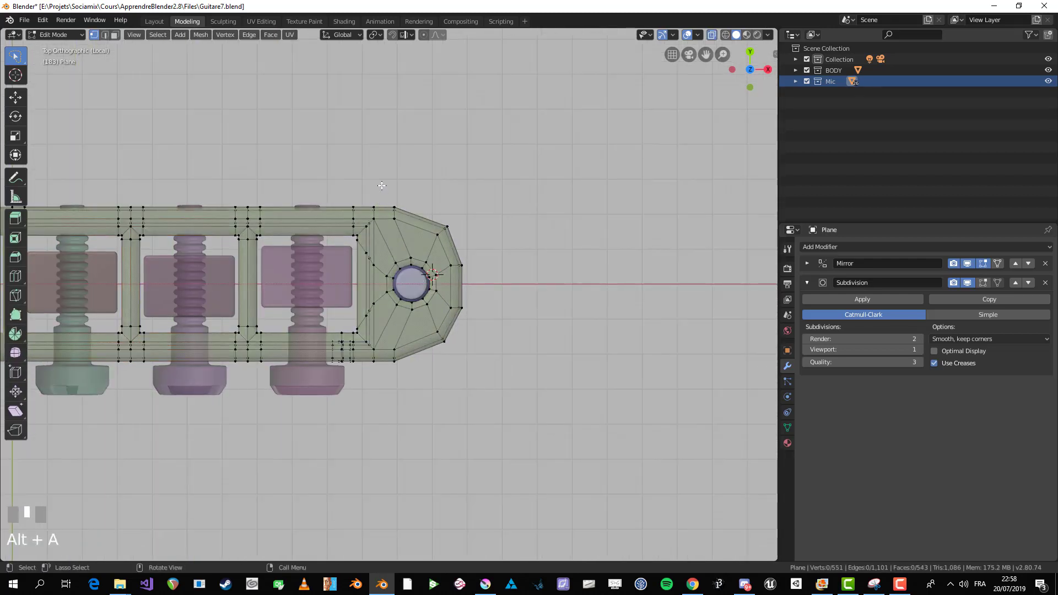
key(b)
drag(381, 186, 499, 421)
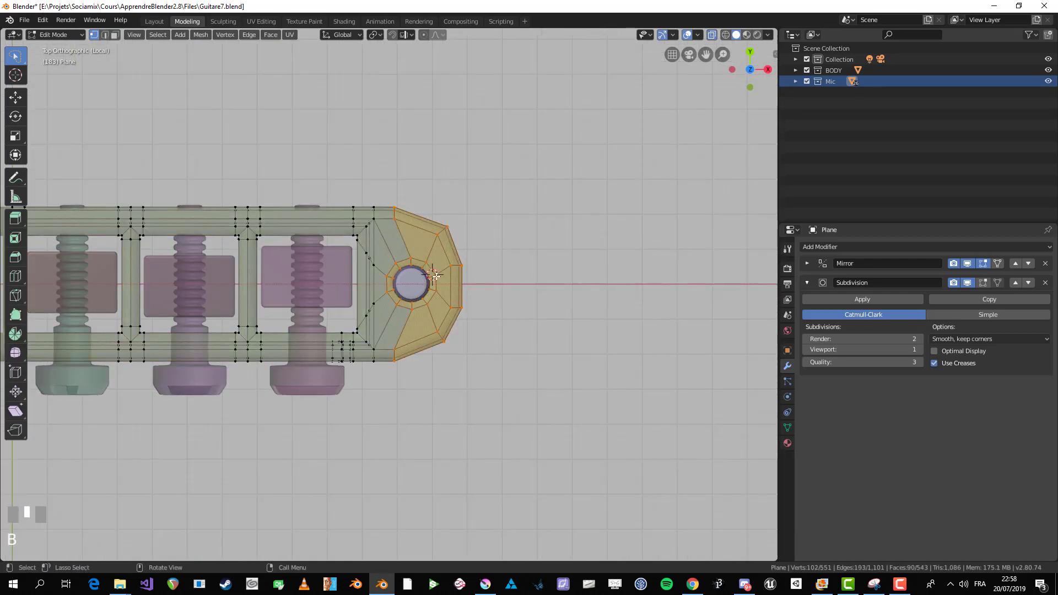
Step: Move the frame's selected rounded end outward about 0.057 m along X
key(Tab)
key(Tab)
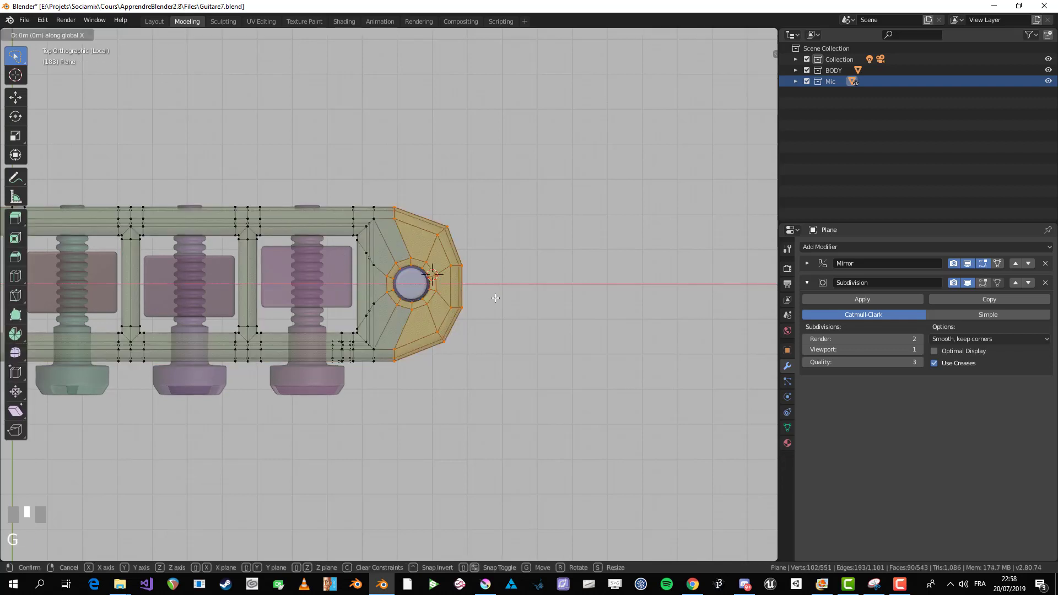
key(g)
key(x)
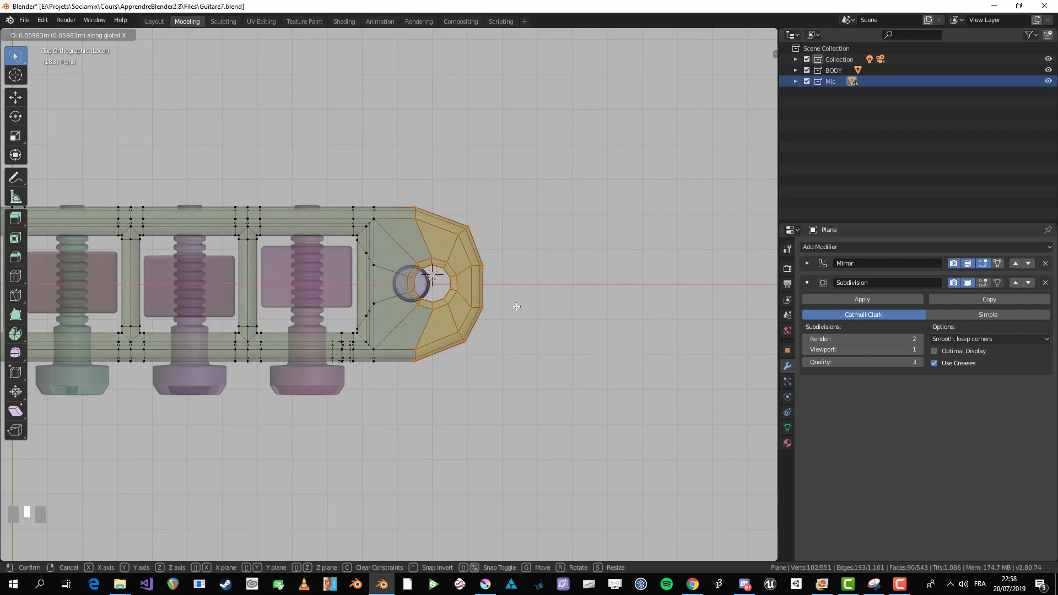
click(515, 306)
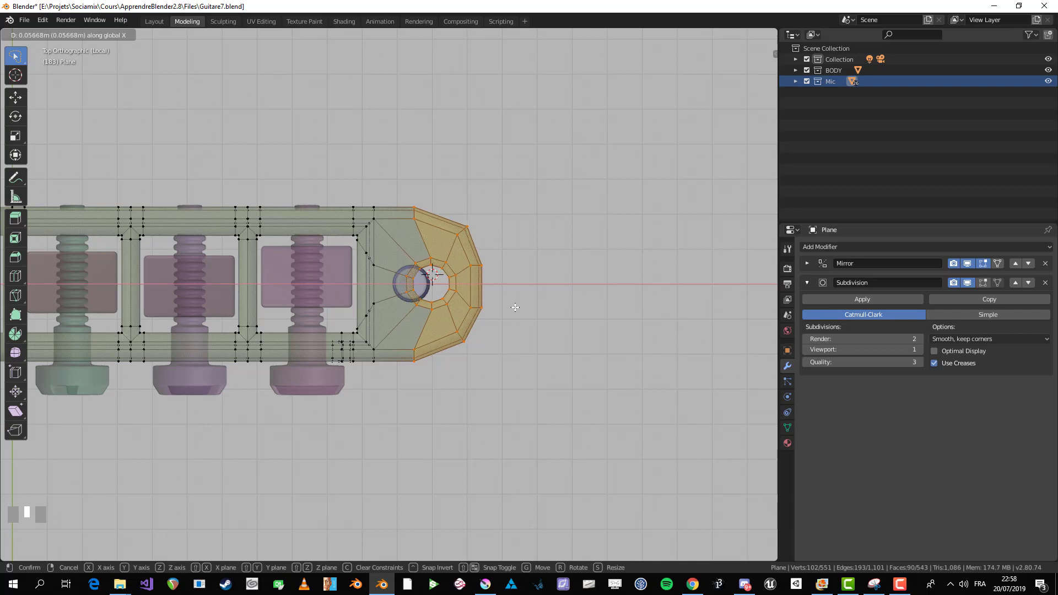
Step: Leave Edit Mode, turn off X-ray, and move the threaded screw along X into the centre of the frame's end hole
key(Tab)
click(429, 289)
key(alt+z)
key(g)
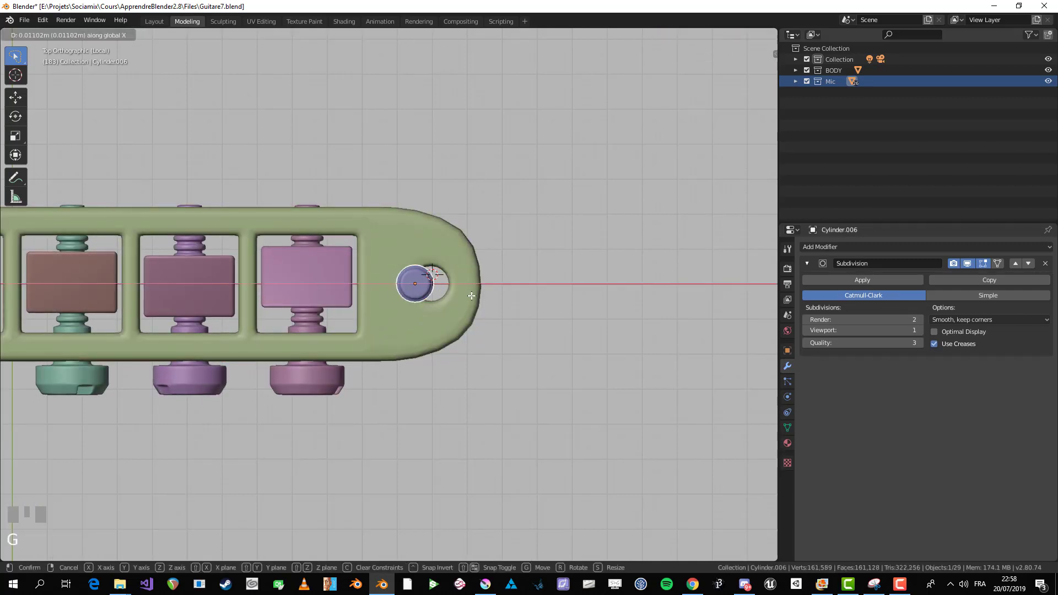
click(483, 295)
click(444, 449)
Step: Place the 3D cursor in the empty area beyond the frame's rounded end in top view
scroll(444, 450, down, 4)
middle_drag(444, 449, 424, 392)
scroll(374, 388, down, 2)
key(KP_1)
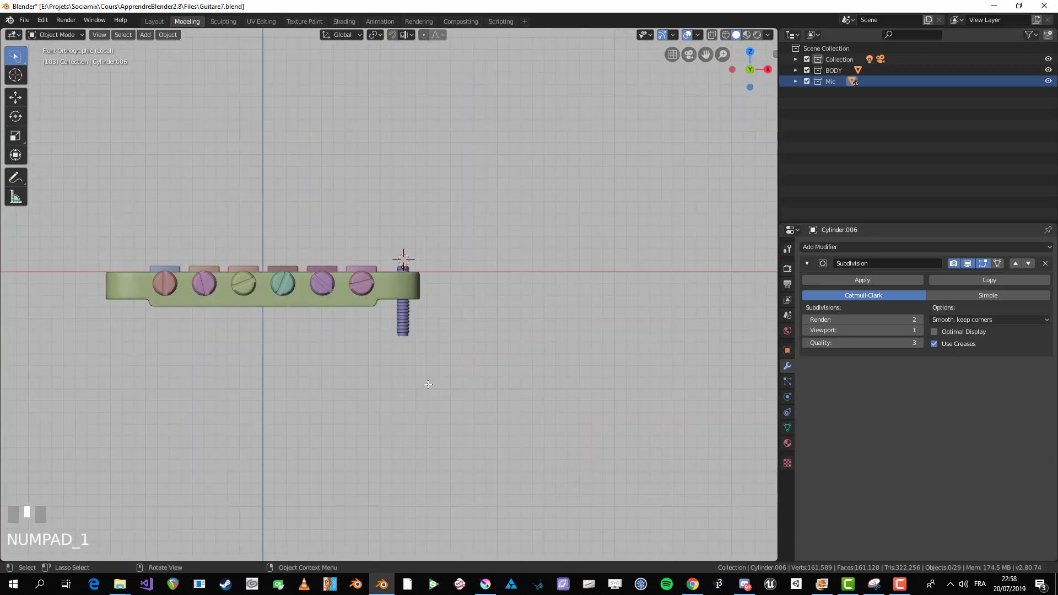
scroll(429, 383, up, 4)
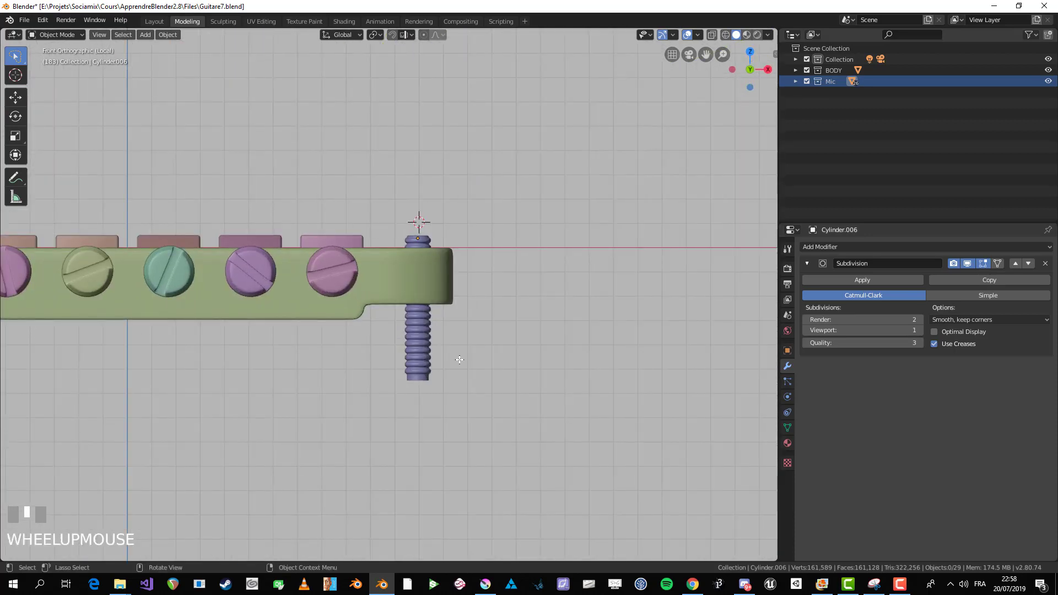
shift+middle_drag(479, 339, 434, 309)
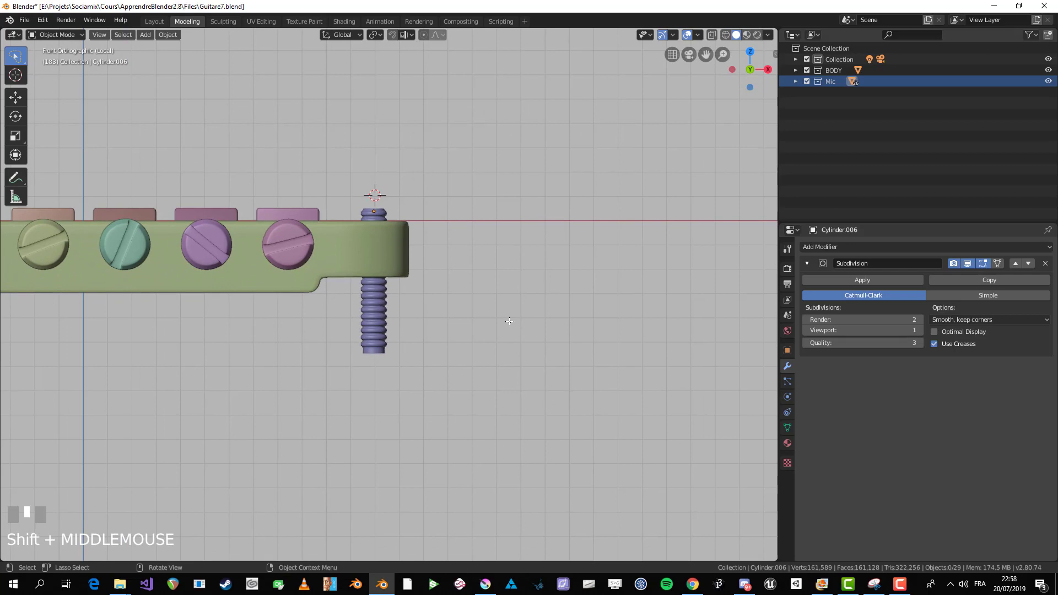
key(KP_7)
shift+middle_drag(498, 315, 453, 255)
click(454, 255)
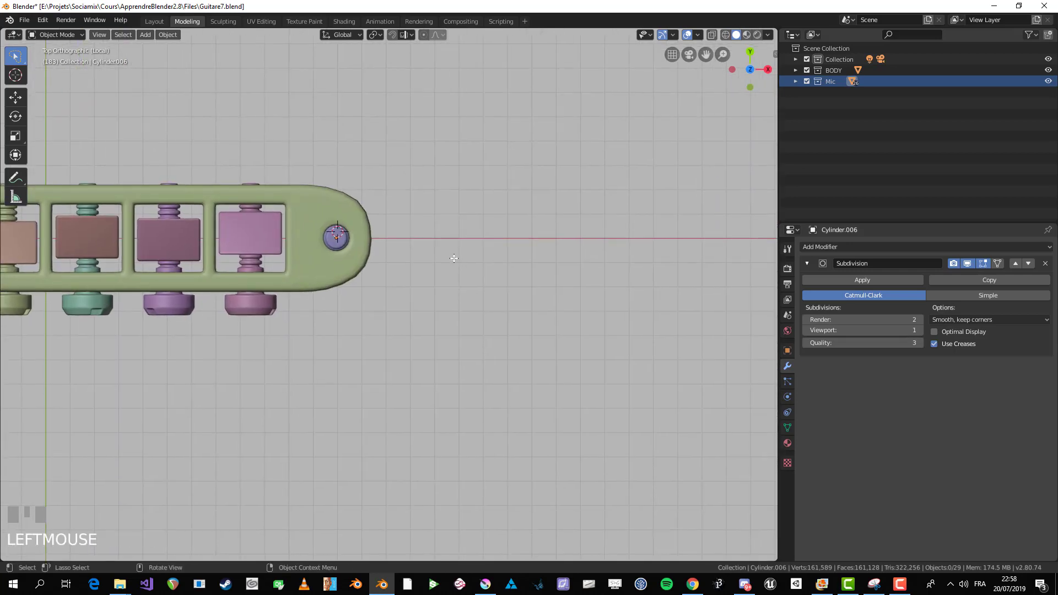
shift+click(473, 275)
shift+right_click(474, 276)
scroll(479, 296, up, 1)
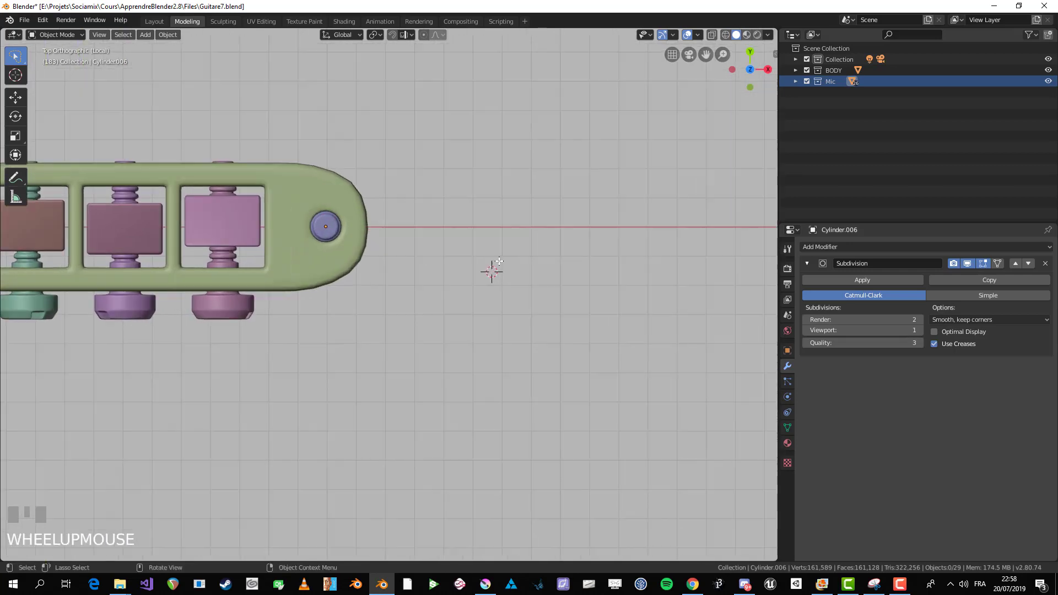
Step: Add a cylinder mesh with 28 vertices at the 3D cursor
key(shift+a)
mouse_move(506, 264)
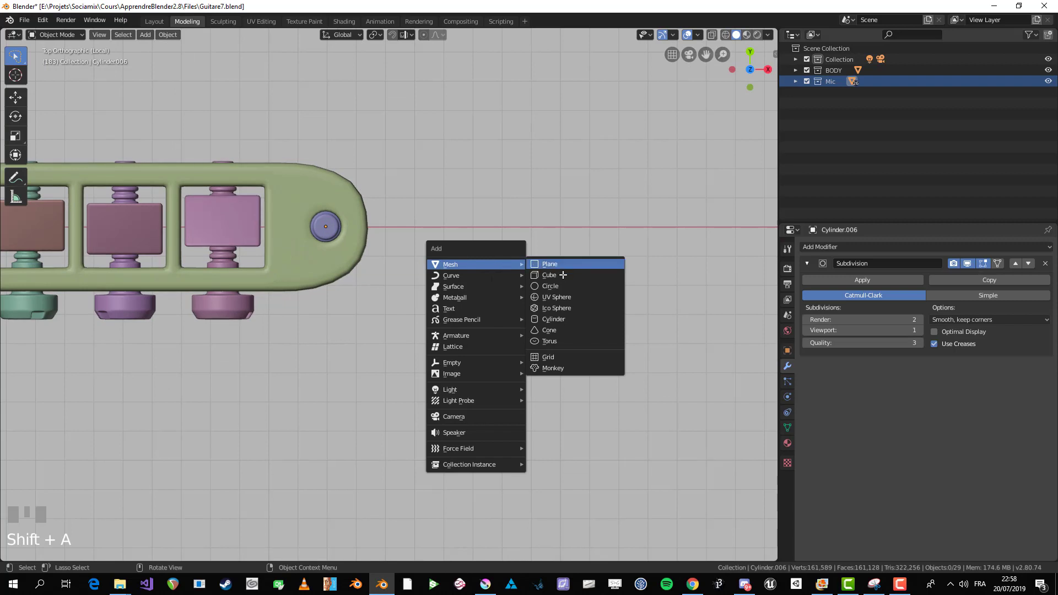
click(580, 319)
click(142, 423)
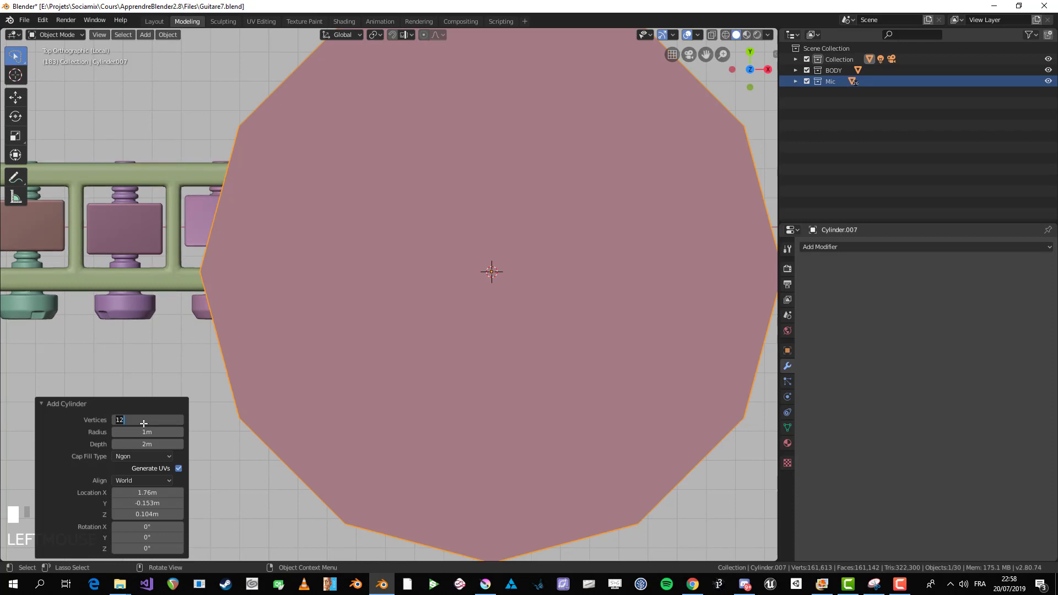
text(28)
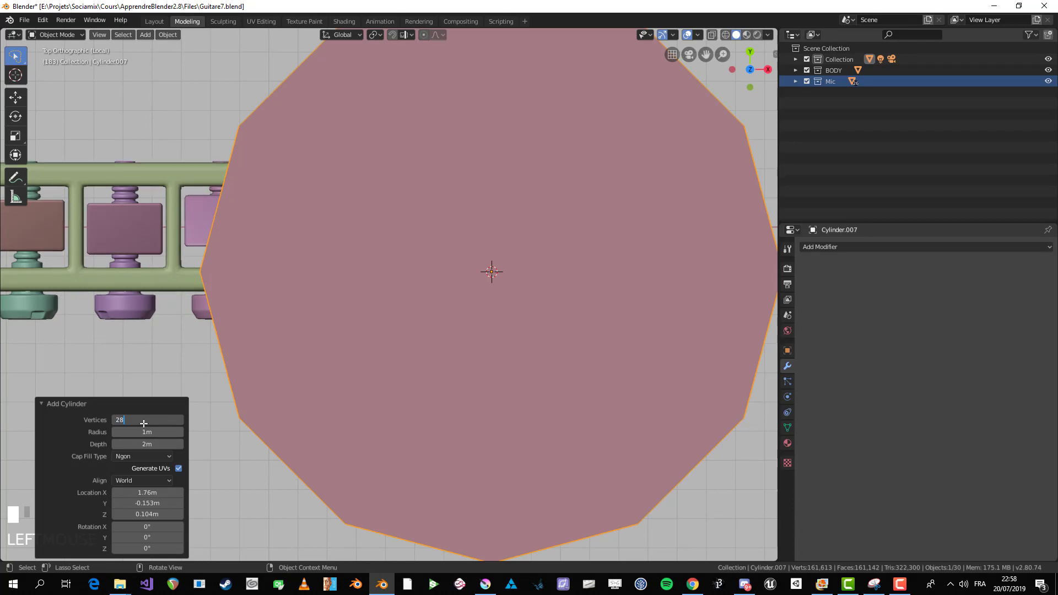
key(Return)
Step: Flatten the new cylinder into a thick disc by scaling its whole mesh down along Z in Edit Mode
scroll(463, 366, down, 2)
middle_drag(463, 366, 497, 283)
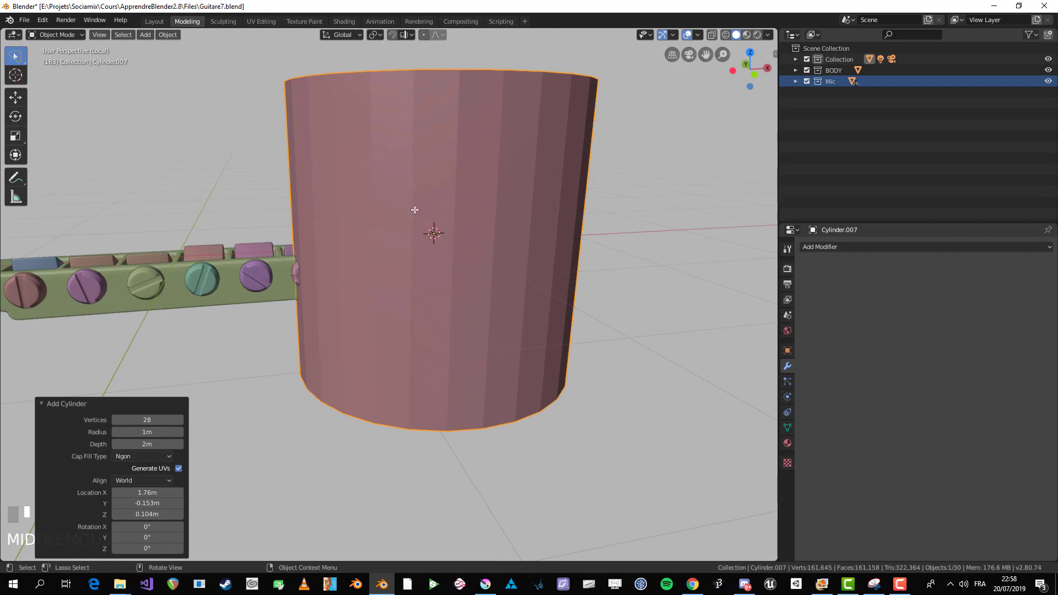
key(Tab)
scroll(437, 125, down, 1)
key(s)
key(z)
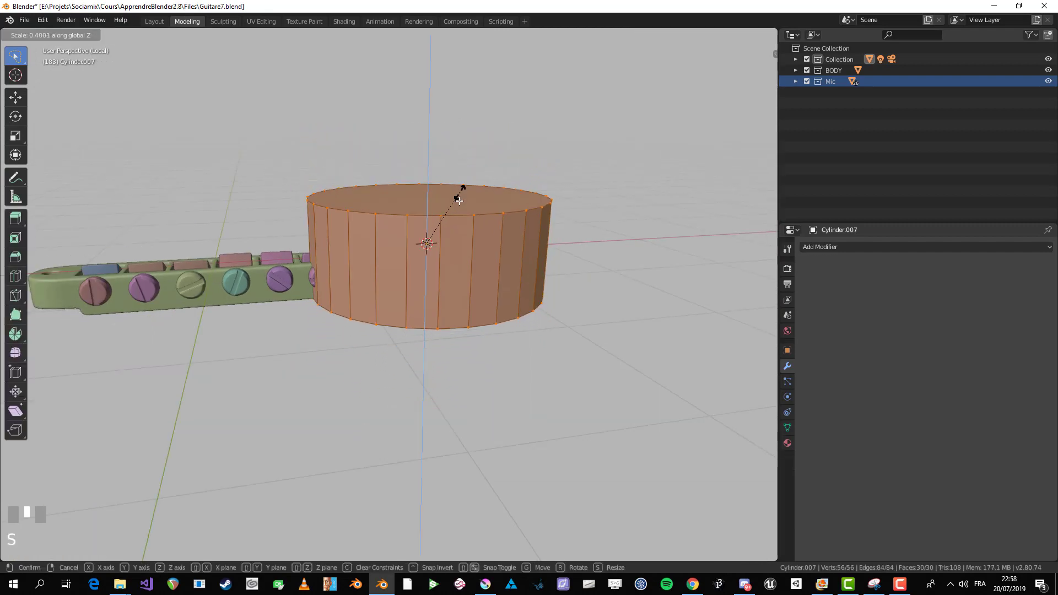
click(450, 243)
key(alt+a)
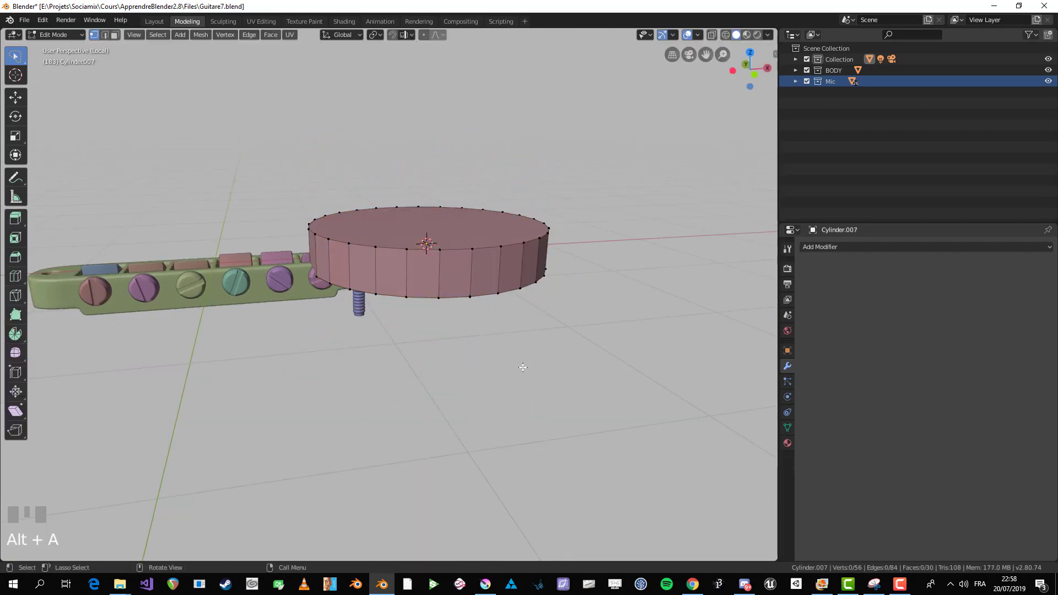
Step: Switch to face selection and select the full ring of side faces around the disc
middle_drag(522, 366, 446, 357)
scroll(430, 300, up, 2)
key(3)
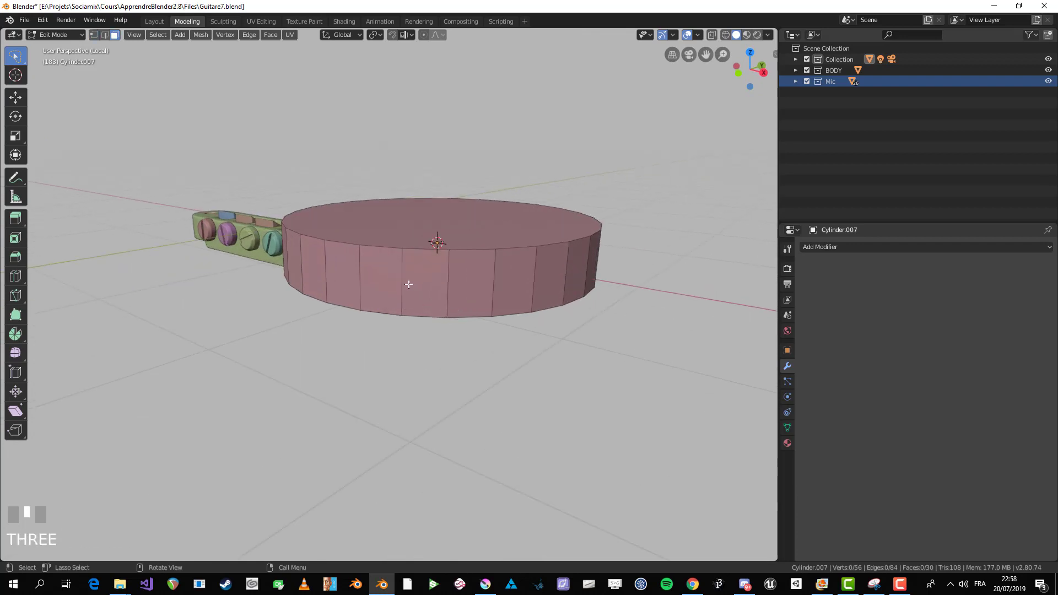
middle_drag(401, 279, 534, 328)
alt+click(408, 279)
scroll(549, 321, down, 2)
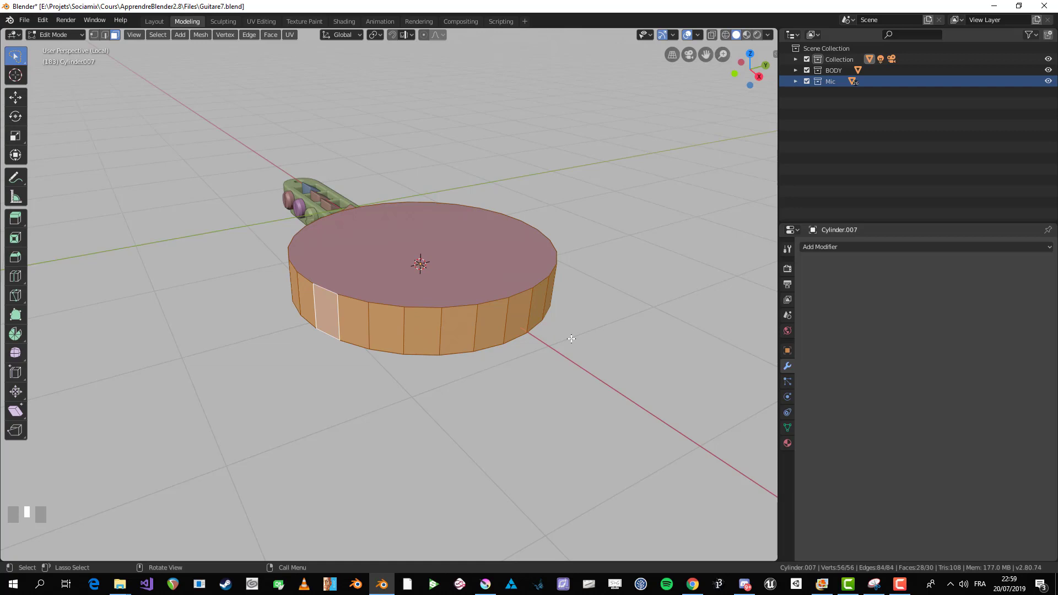
key(i)
key(i)
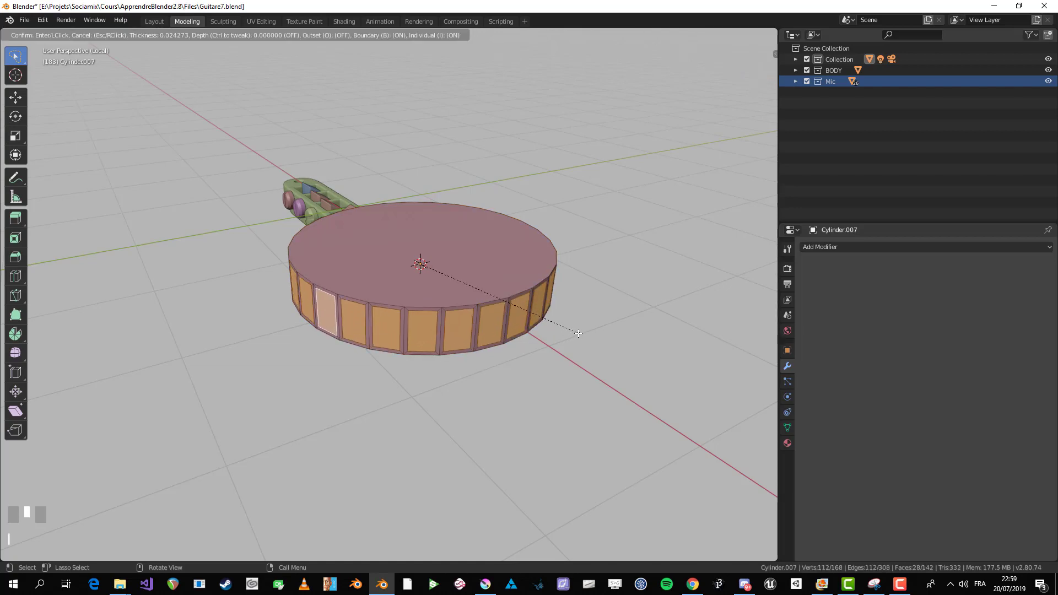
key(Escape)
key(ctrl+z)
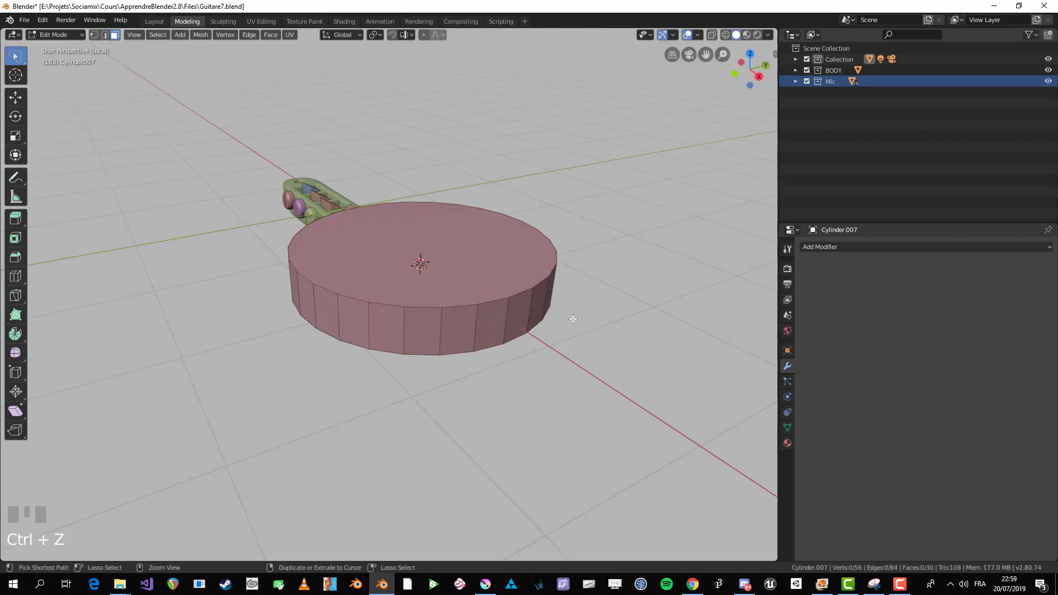
Step: Reselect the disc's ring of side faces and extrude them outward as individual faces by about 0.156 m
middle_drag(573, 318, 537, 356)
alt+click(463, 325)
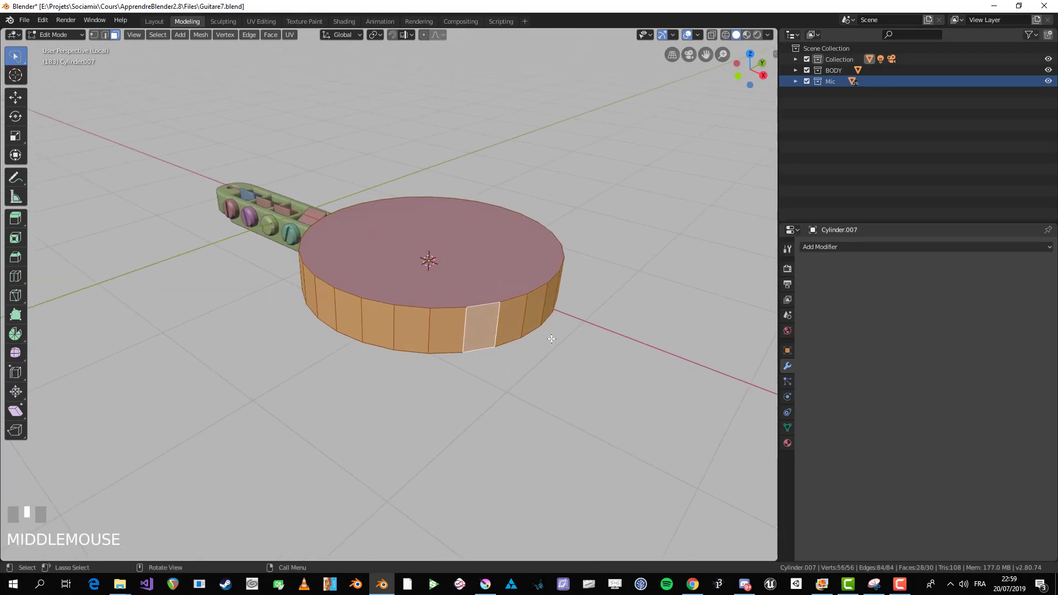
key(alt+e)
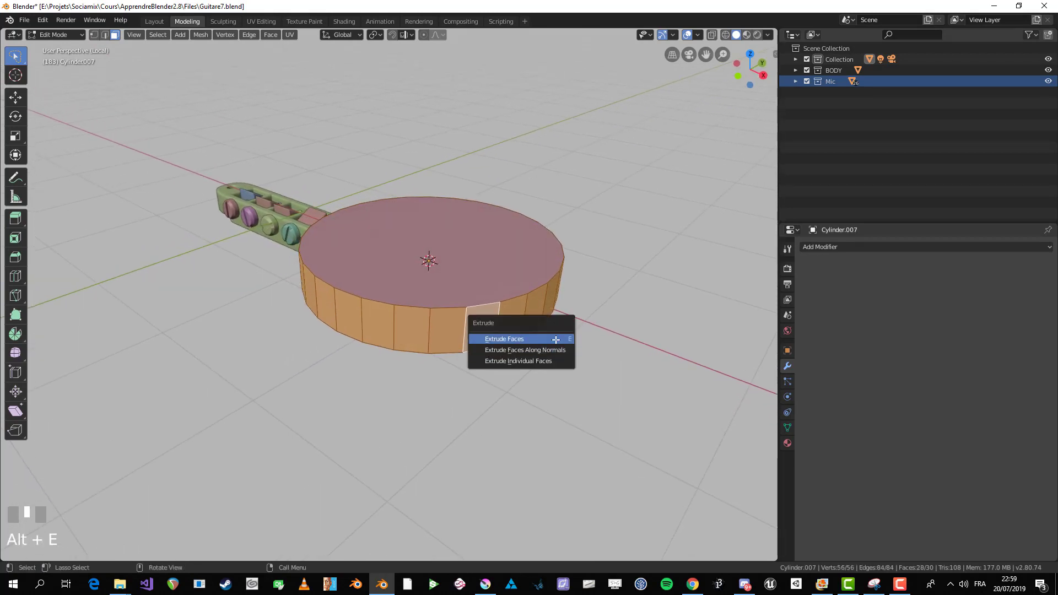
click(556, 339)
right_click(559, 342)
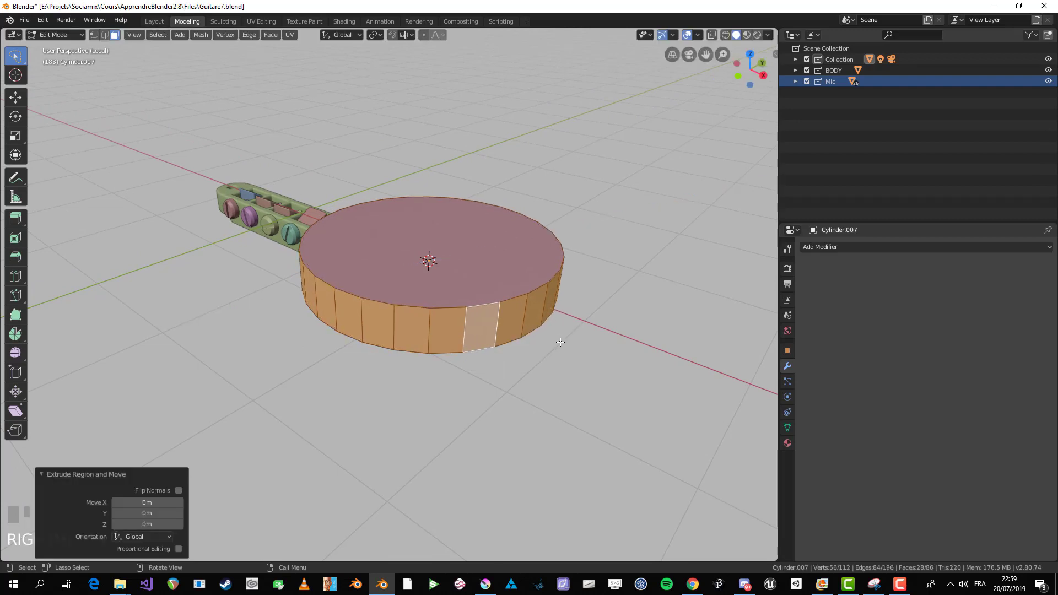
key(ctrl+z)
key(alt+e)
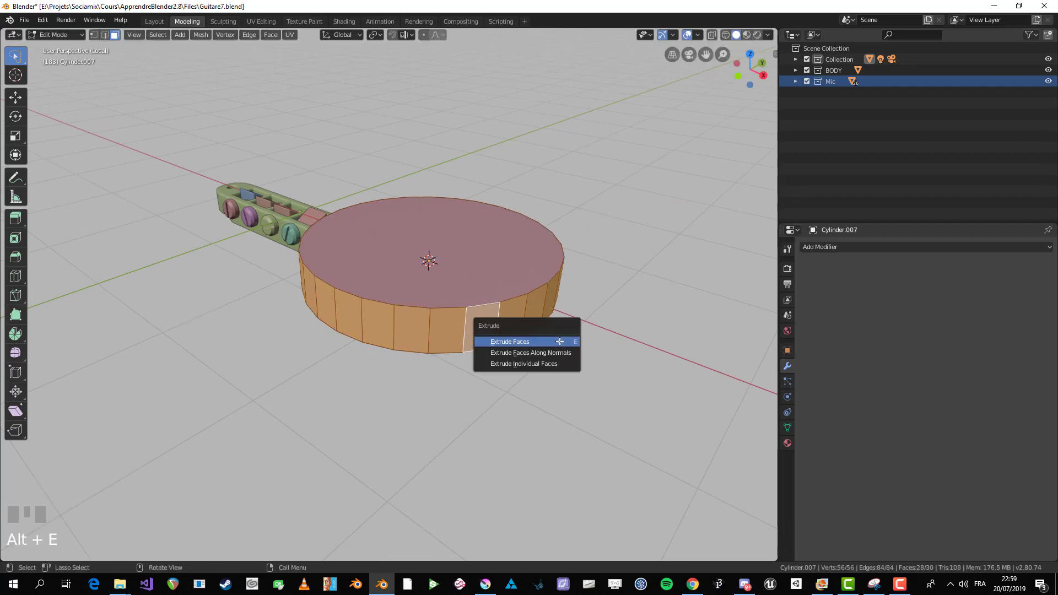
click(526, 364)
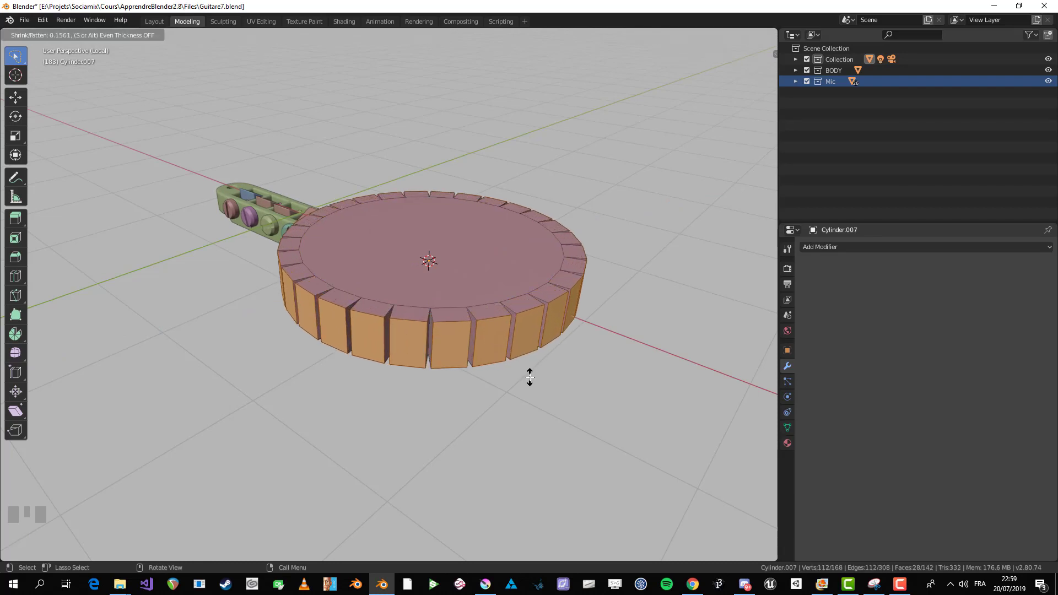
click(530, 378)
scroll(588, 373, down, 2)
key(Tab)
mouse_move(482, 359)
middle_down()
mouse_move(475, 440)
mouse_move(489, 354)
middle_up()
scroll(612, 345, up, 2)
key(Tab)
key(alt+s)
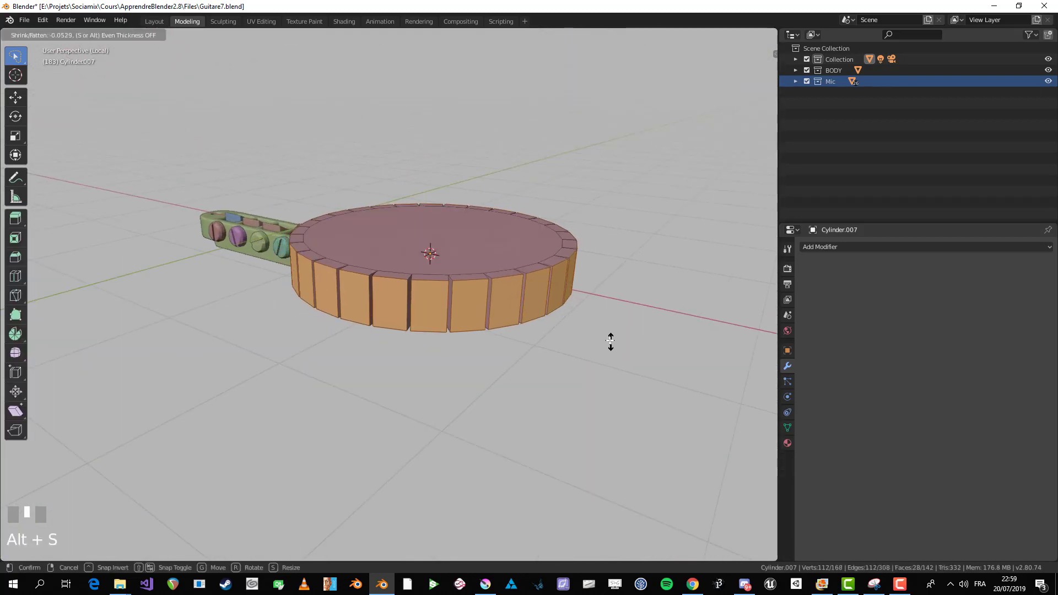
right_click(606, 340)
Step: Scale the extruded outer tooth faces along Z to about 0.89
middle_drag(603, 337, 540, 296)
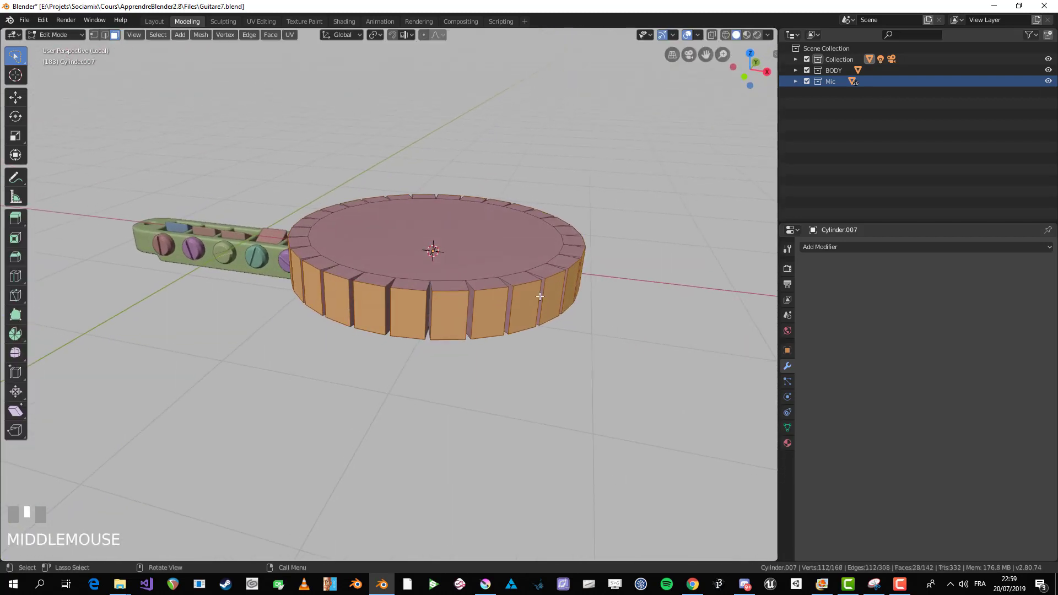
key(s)
key(z)
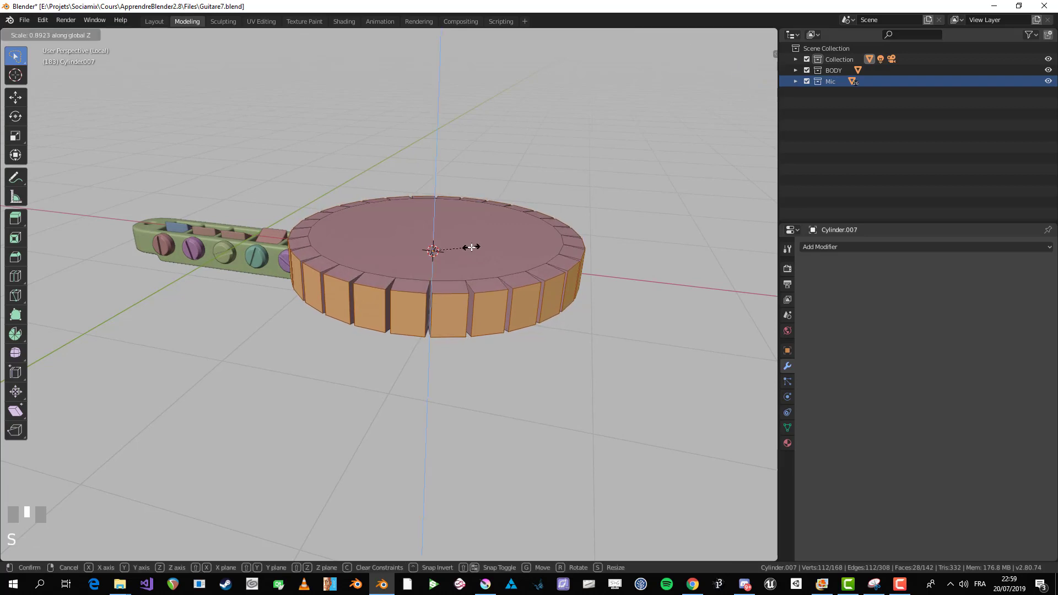
click(472, 247)
Step: Return to Object Mode and add a Subdivision Surface modifier to the toothed disc
key(Tab)
middle_drag(486, 189, 560, 309)
scroll(473, 302, up, 2)
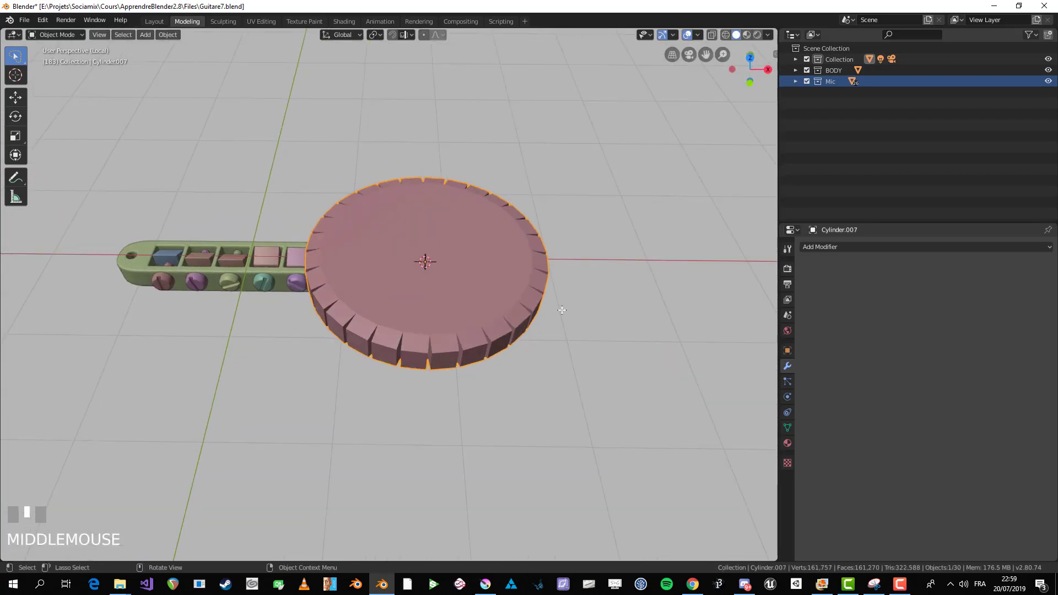
click(874, 248)
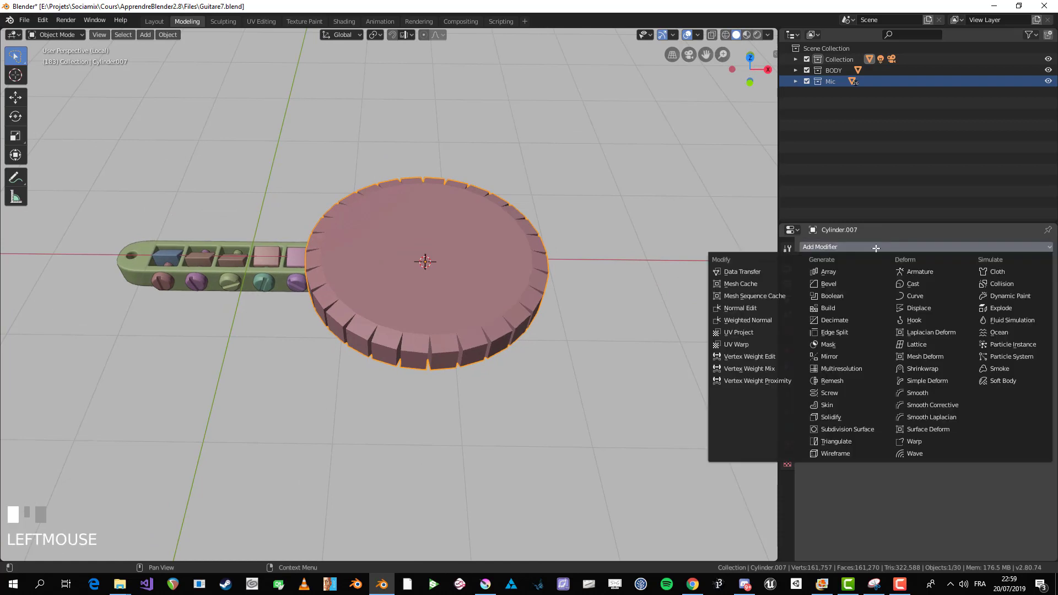
click(840, 429)
Step: Select the disc's top and bottom faces in Edit Mode and inset them by about 0.069 m
key(alt+a)
key(Tab)
middle_drag(397, 309, 469, 314)
key(alt+a)
scroll(437, 307, up, 2)
click(438, 317)
shift+click(464, 146)
scroll(469, 315, up, 2)
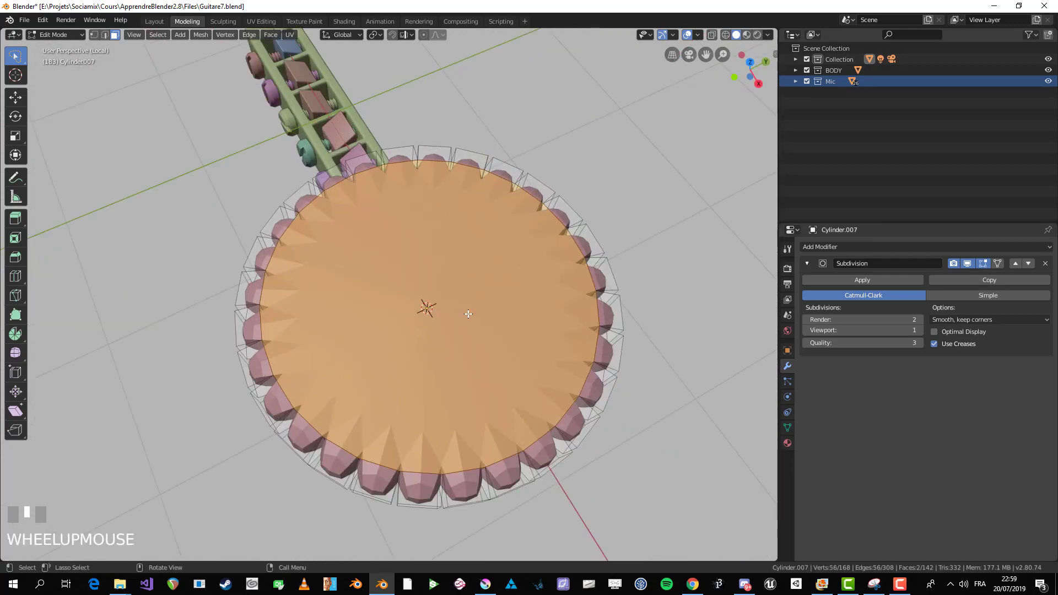
key(i)
click(670, 432)
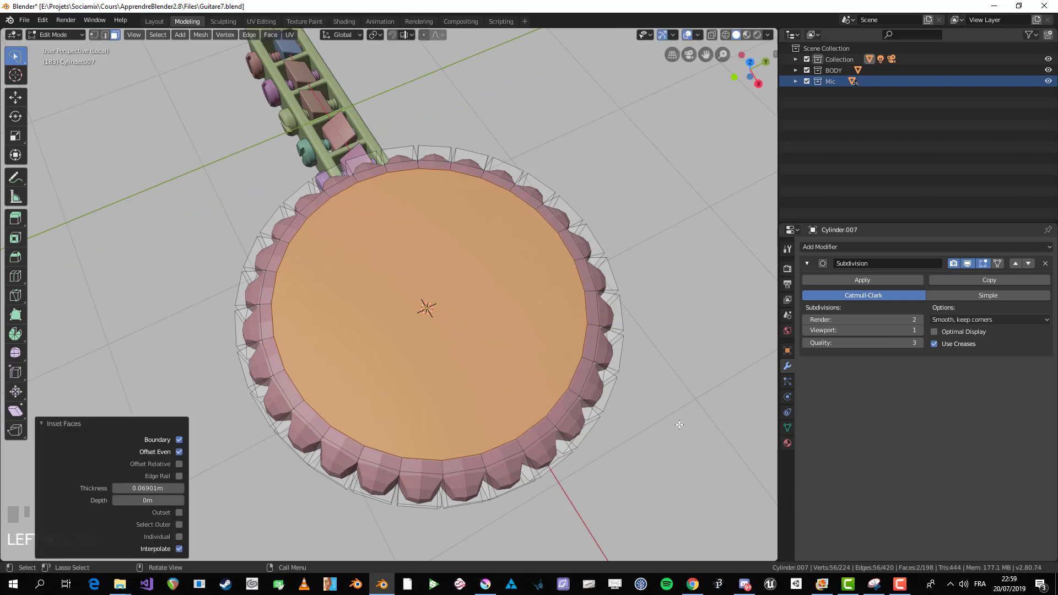
Step: Delete the disc's inset top and bottom faces
mouse_move(477, 338)
middle_down()
mouse_move(470, 328)
mouse_move(484, 332)
middle_up()
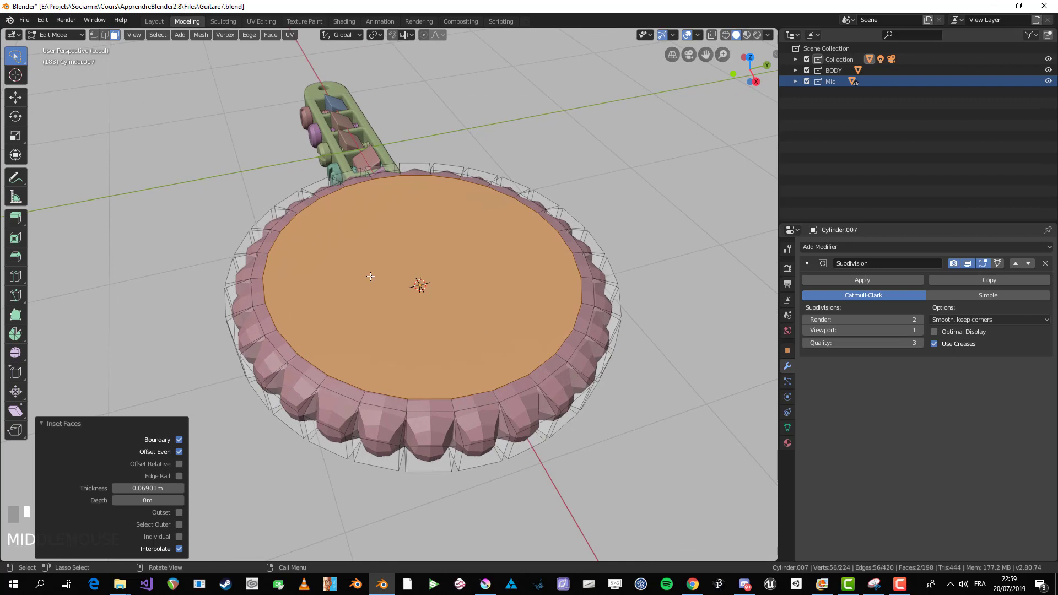
key(x)
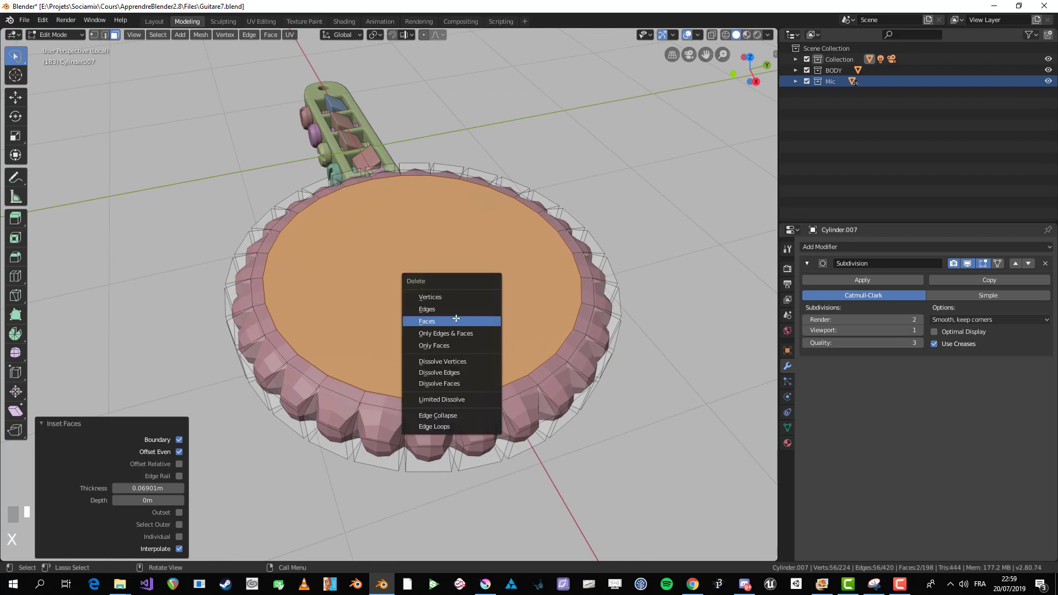
Step: Extrude the disc's large top face in place and merge the new vertices at center
click(547, 313)
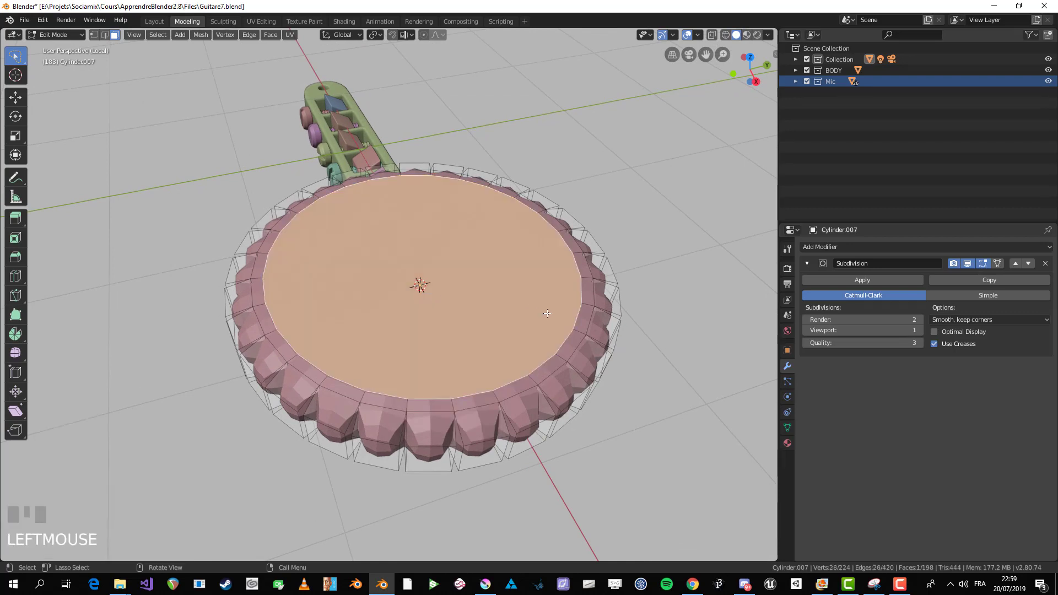
key(e)
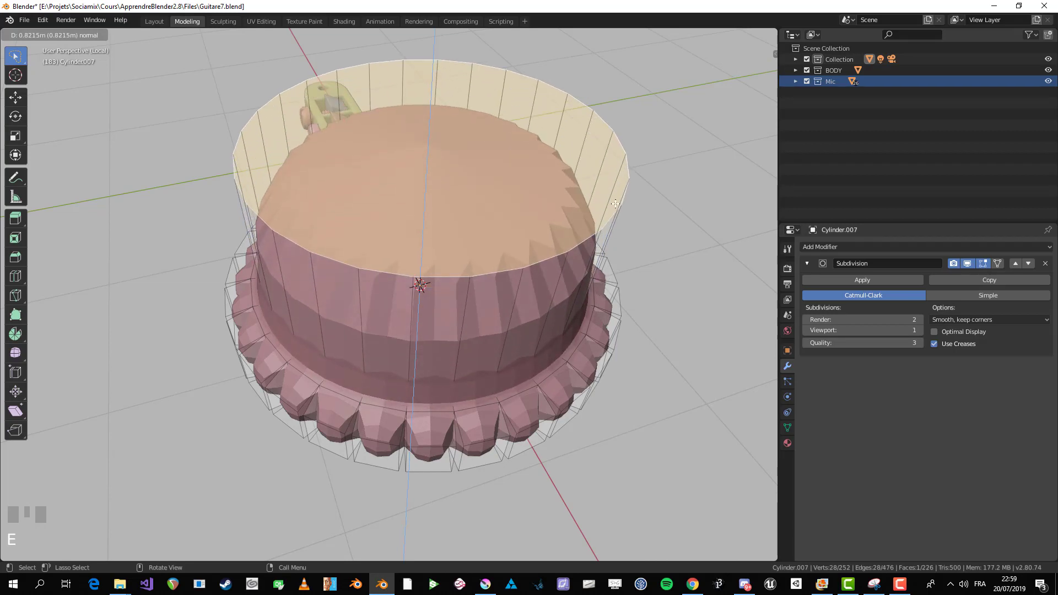
right_click(616, 204)
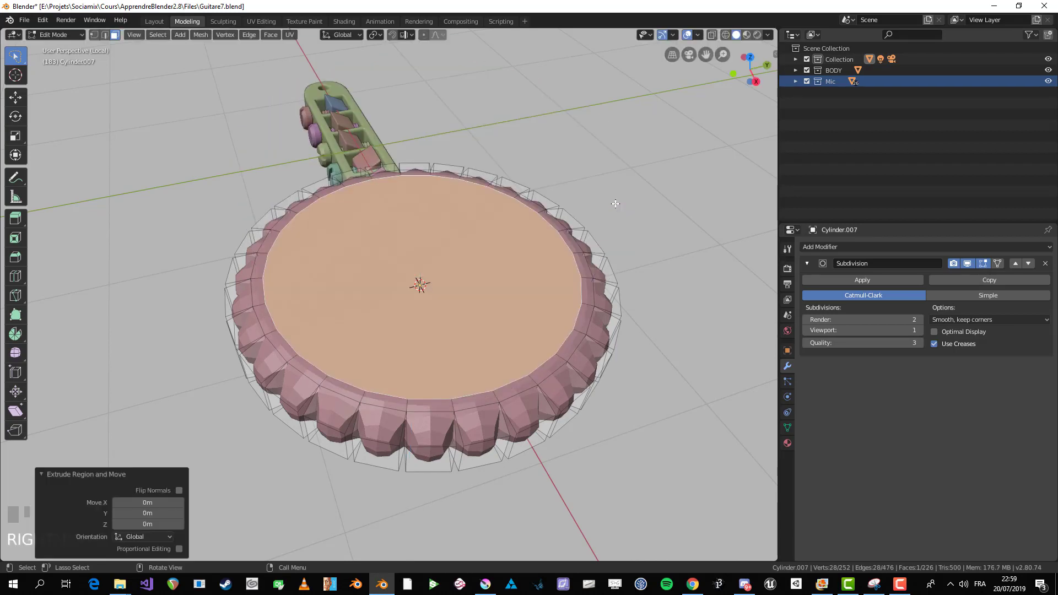
right_click(431, 247)
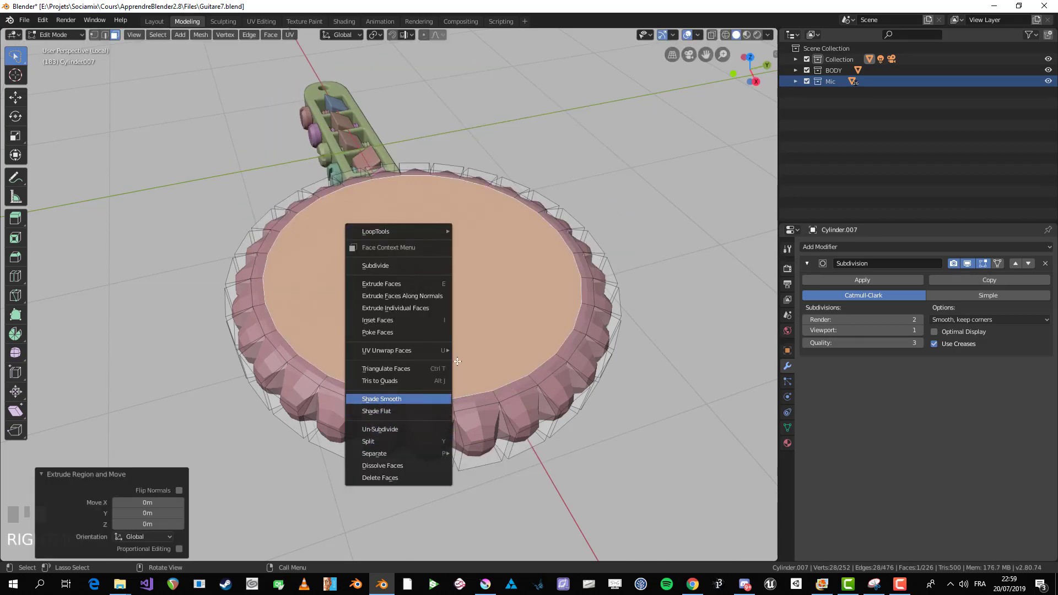
key(alt+m)
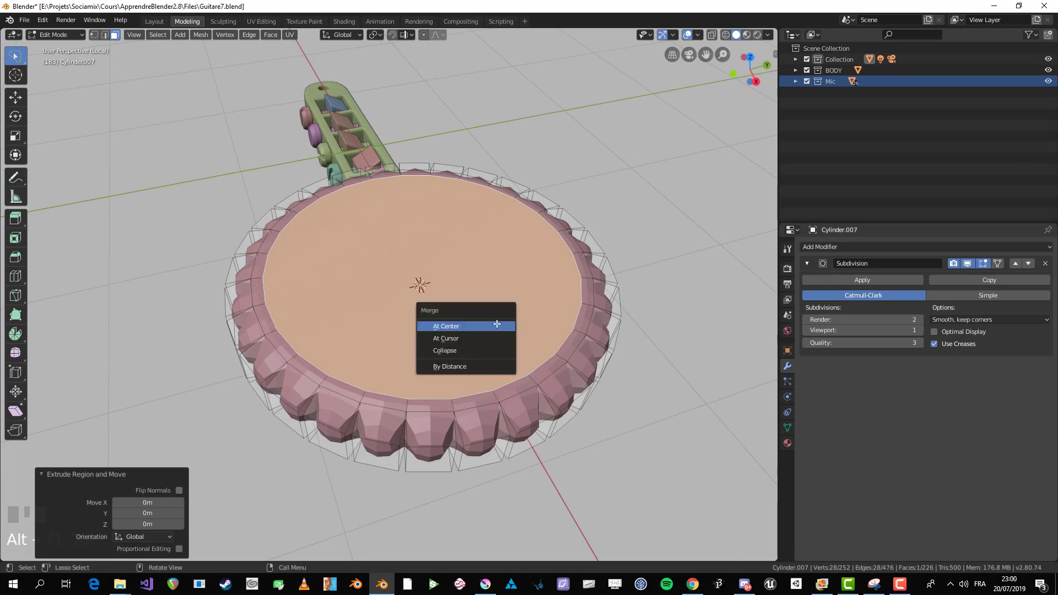
click(497, 324)
Step: Extrude the disc's underside face in place and merge the new vertices at center
scroll(456, 331, down, 2)
middle_drag(456, 330, 358, 300)
scroll(356, 299, up, 2)
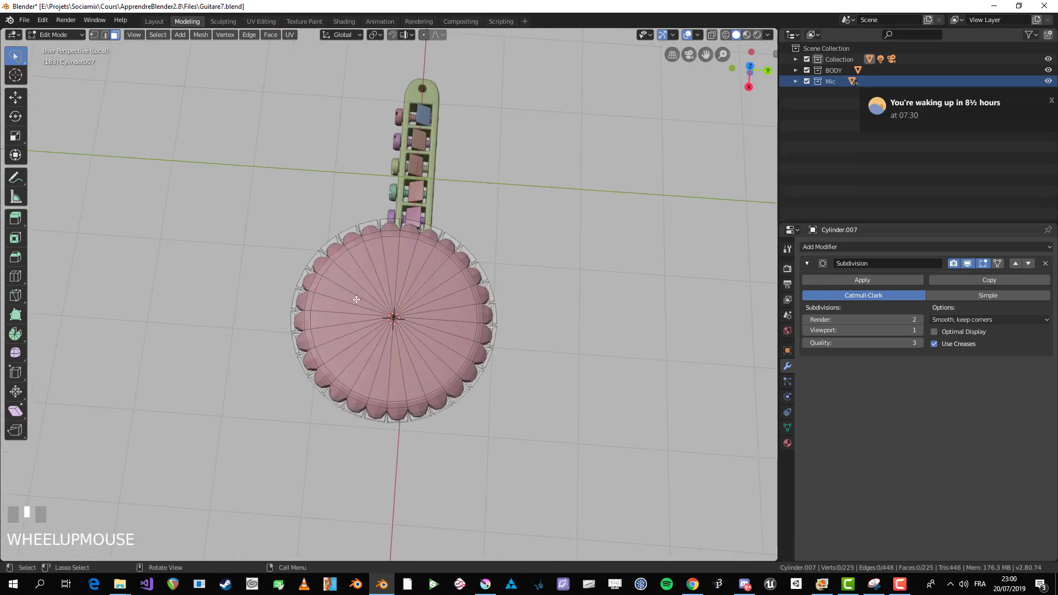
scroll(357, 299, up, 2)
middle_drag(396, 331, 426, 193)
click(426, 193)
scroll(426, 193, up, 3)
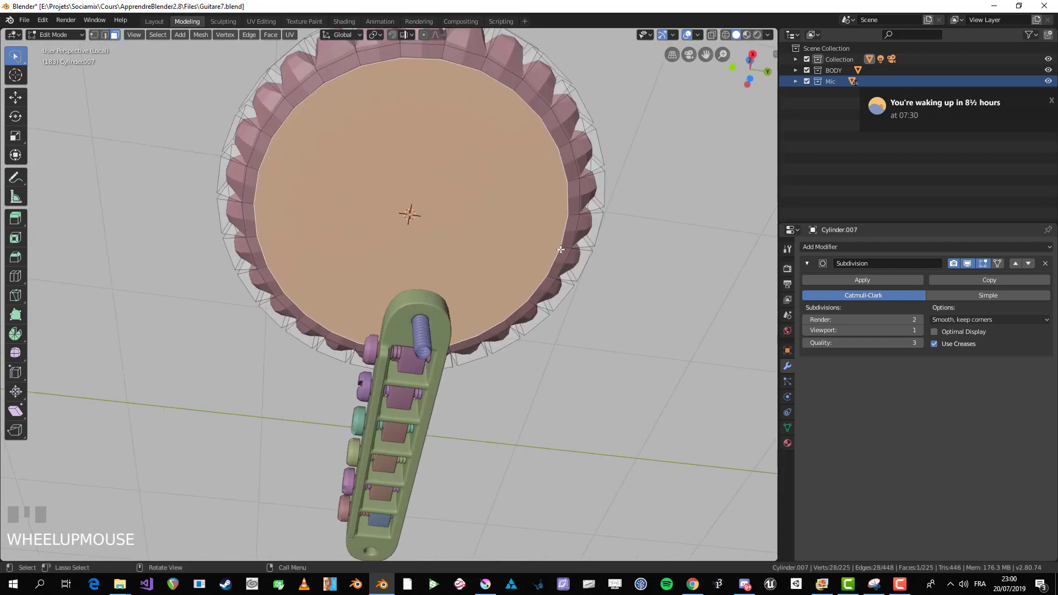
key(e)
right_click(588, 220)
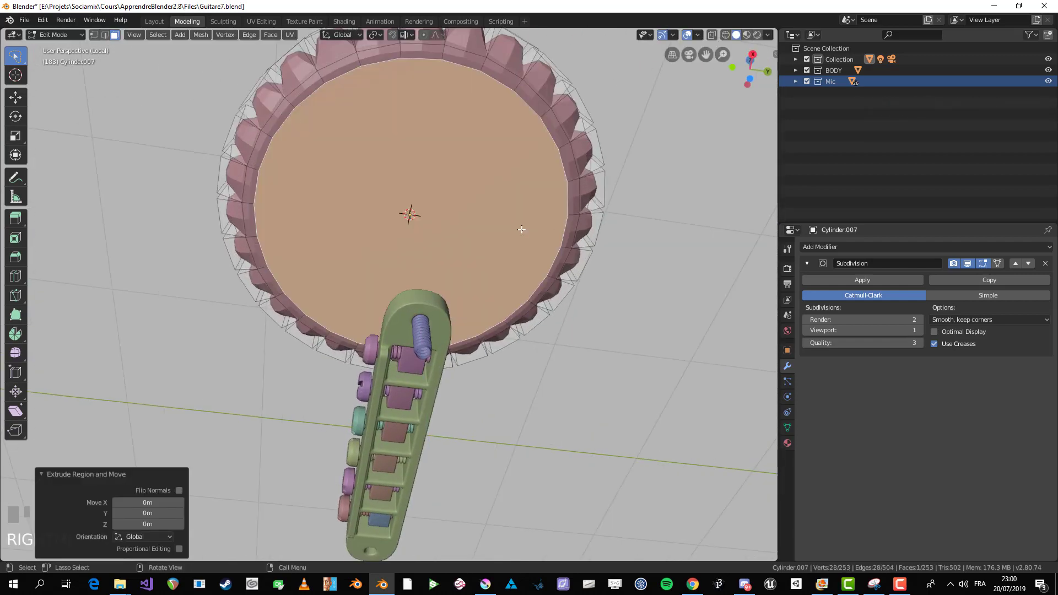
key(alt+m)
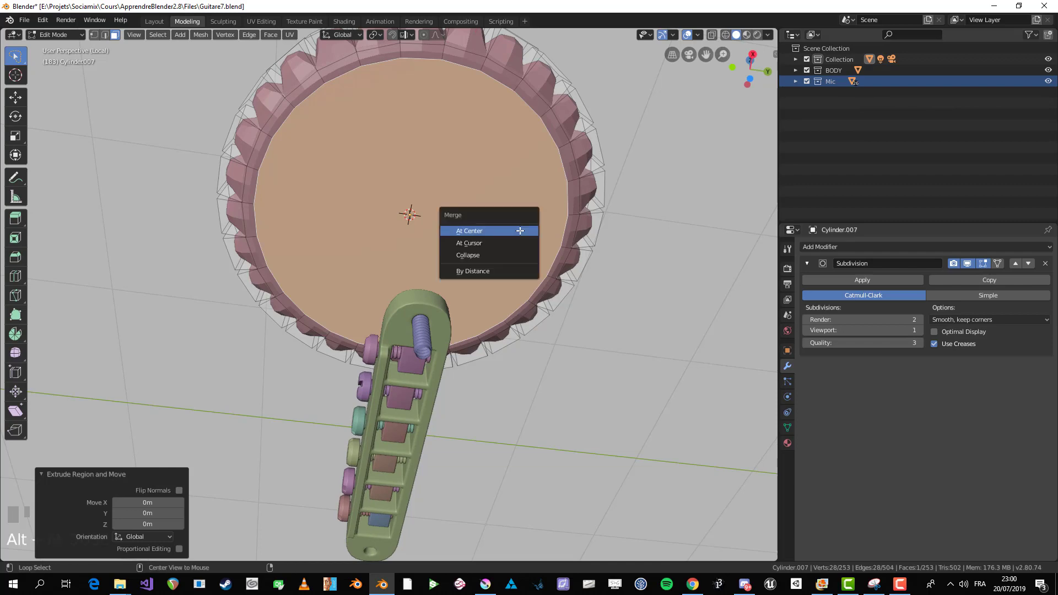
key(Return)
Step: Examine the disc's merged center vertex and its capped faces from above and from the side
middle_drag(399, 176, 397, 232)
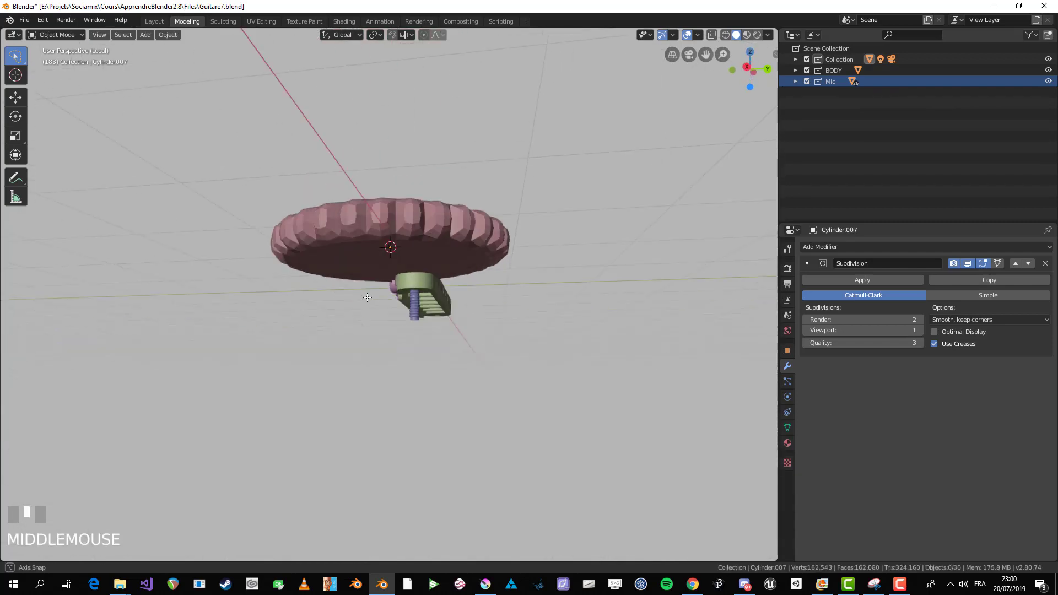
scroll(392, 330, up, 3)
click(391, 335)
key(g)
right_click(383, 340)
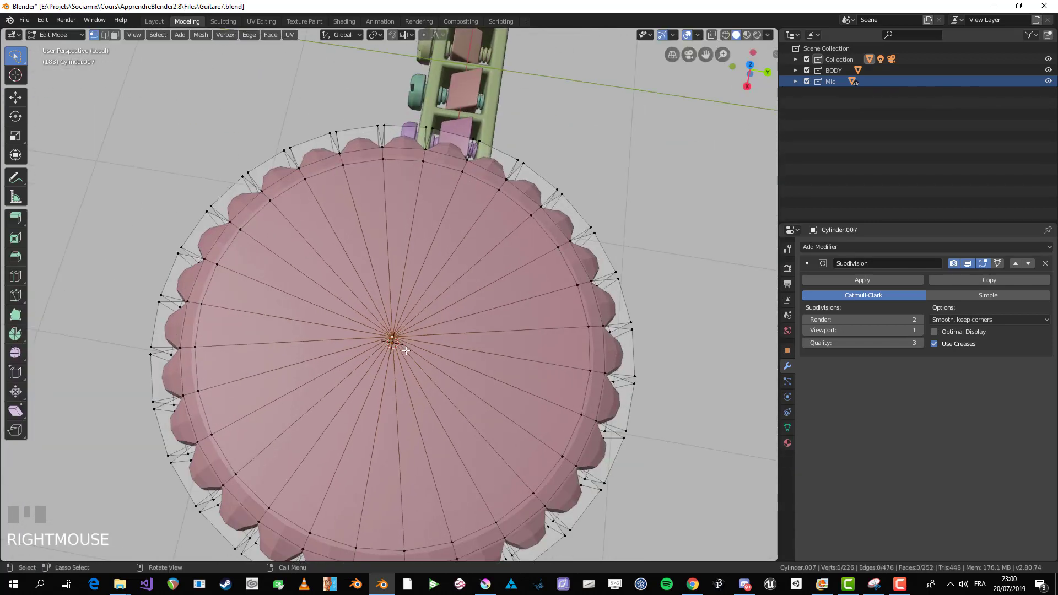
key(Tab)
scroll(386, 352, down, 4)
middle_drag(386, 353, 366, 319)
scroll(392, 373, up, 4)
key(Tab)
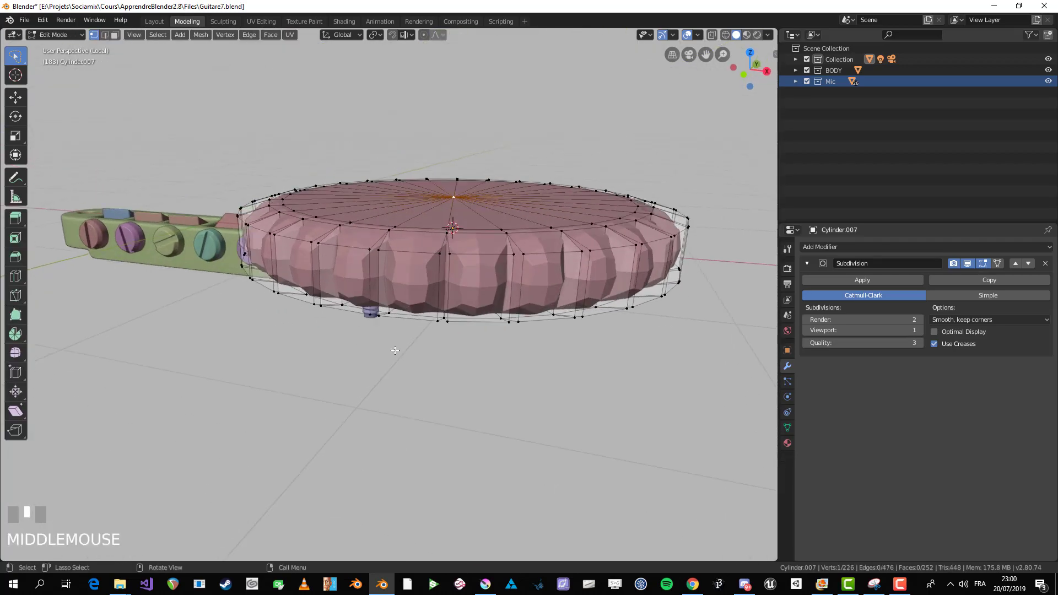
Step: Add two loop cuts around the disc's ridged rim, one near its upper edge and one near its lower edge
key(a)
scroll(359, 314, up, 2)
key(ctrl+r)
click(353, 279)
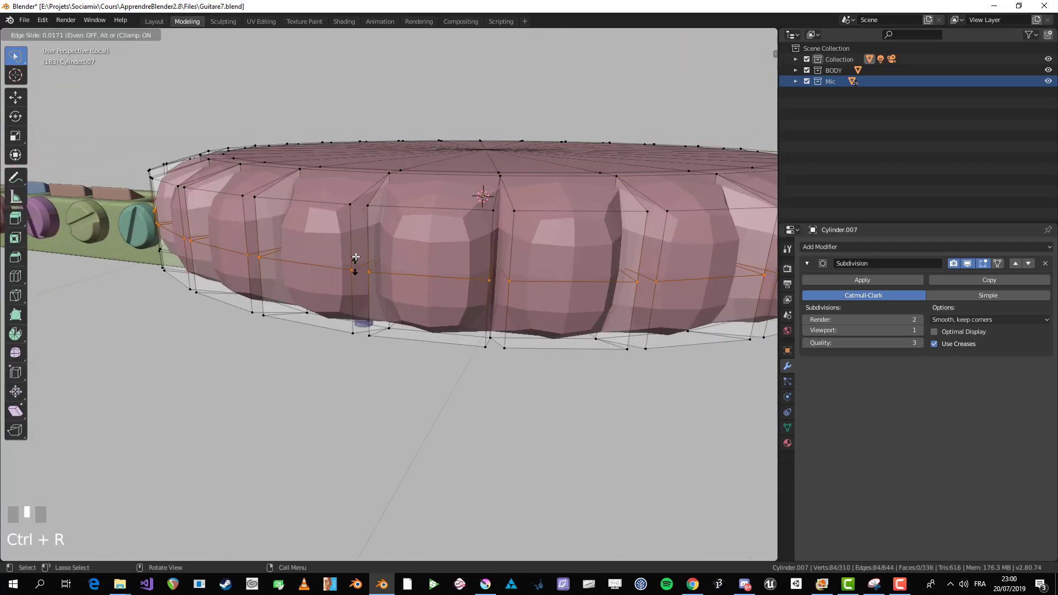
click(359, 234)
key(ctrl+r)
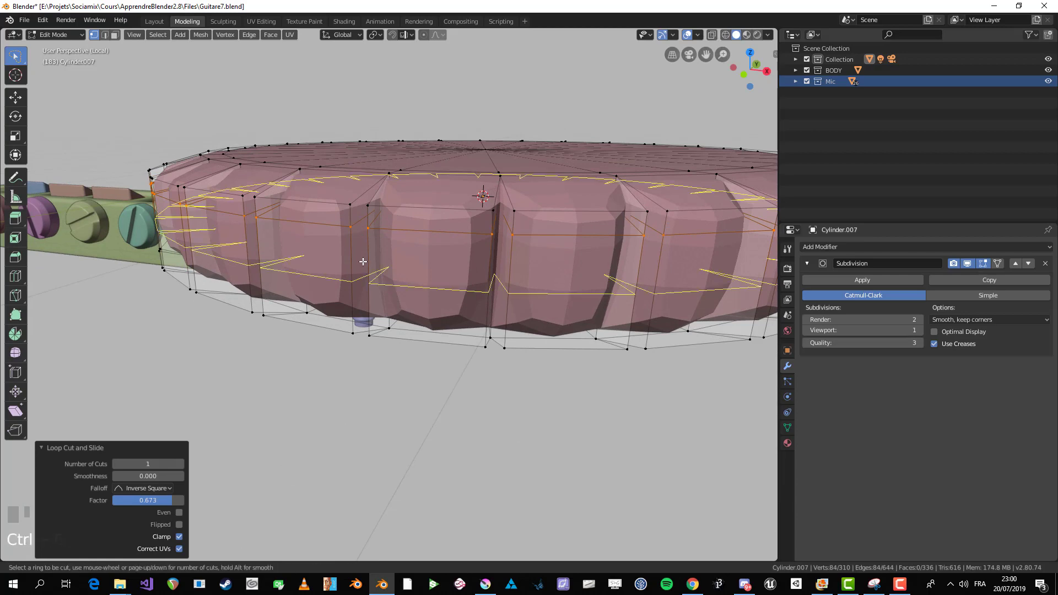
click(361, 254)
click(366, 293)
Step: Return to Object Mode and apply Shade Smooth to the ridged disc
key(Tab)
scroll(366, 292, down, 8)
key(alt+a)
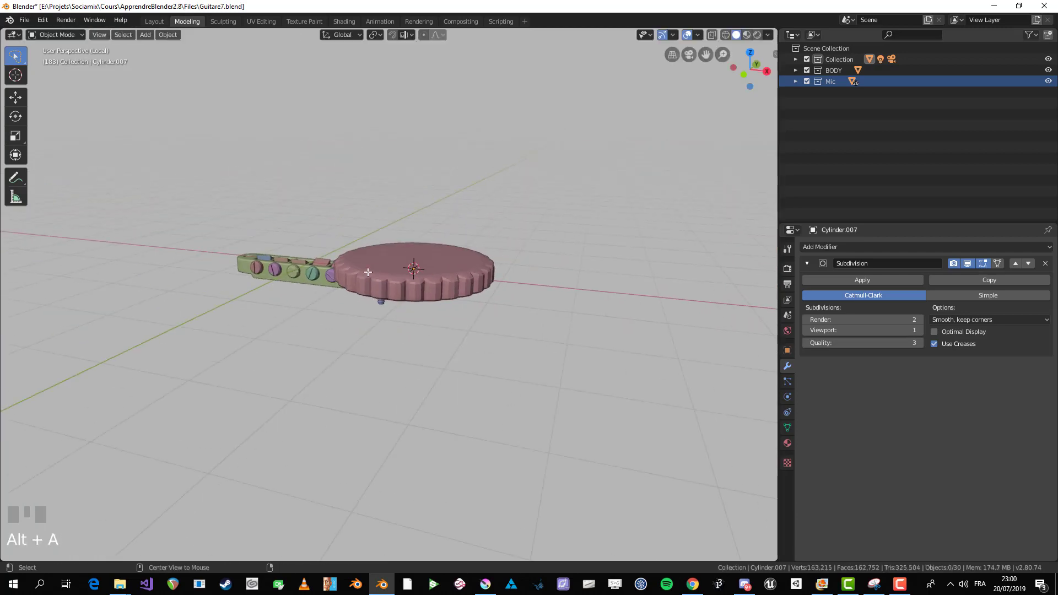
middle_drag(380, 301, 404, 386)
click(406, 331)
scroll(438, 345, up, 3)
scroll(438, 346, up, 2)
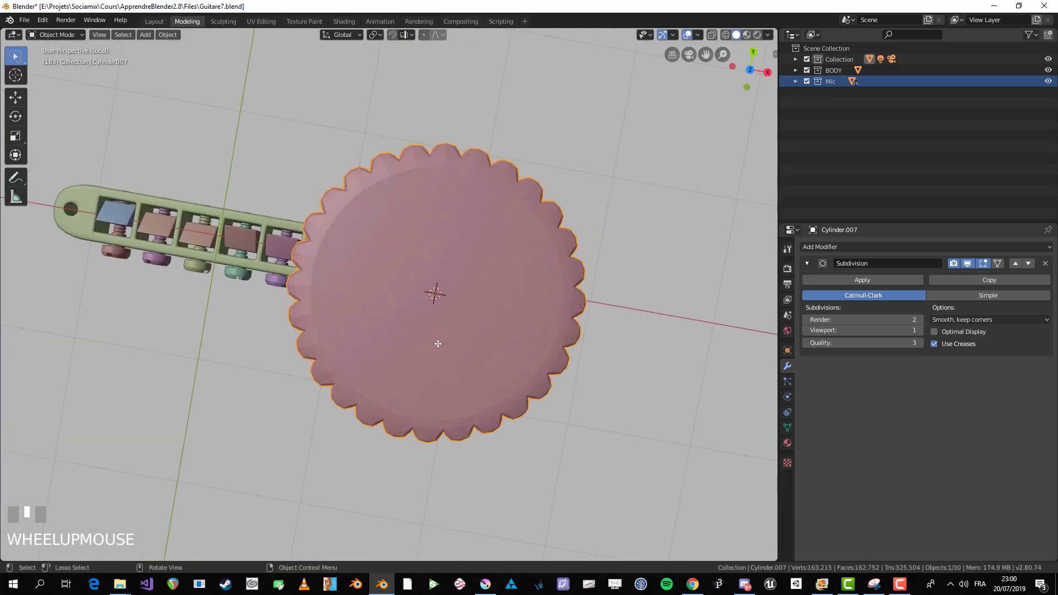
right_click(438, 345)
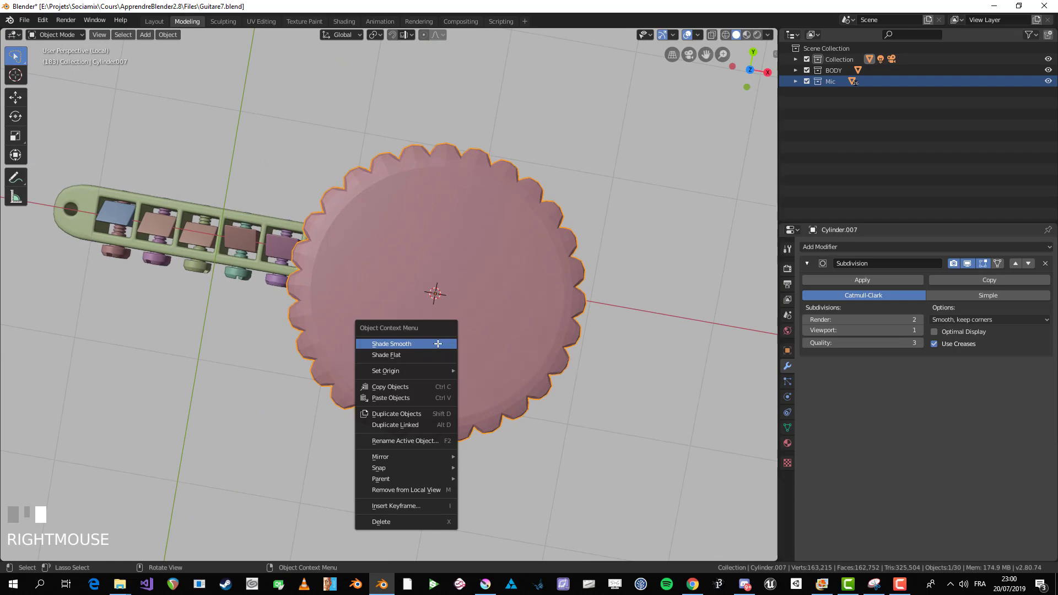
click(439, 344)
Step: Scale the disc by about 0.279 and move it over the bar's rounded end in top view
key(s)
click(484, 326)
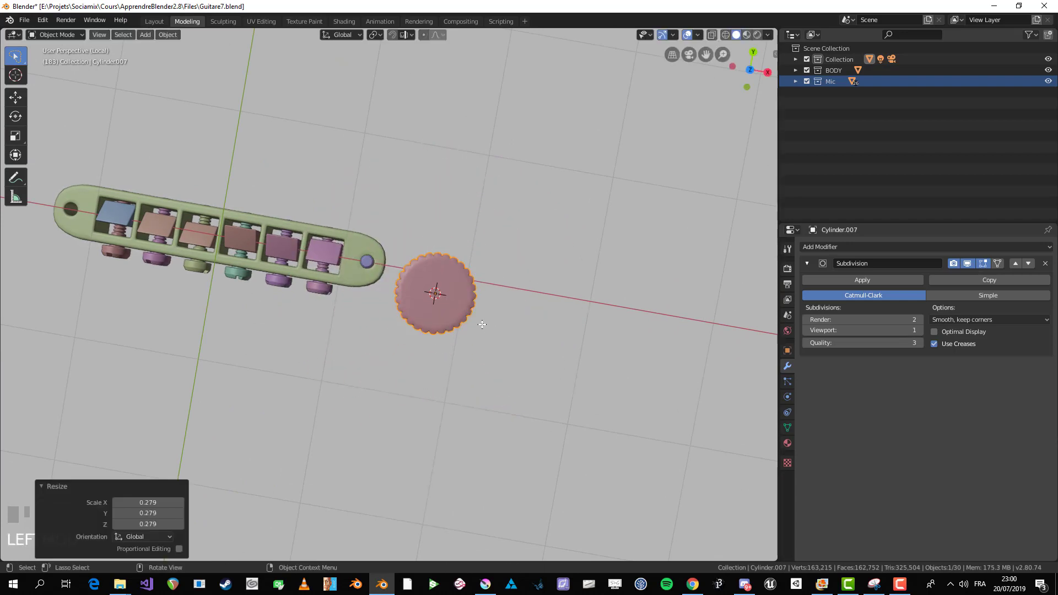
key(KP_7)
scroll(480, 309, up, 3)
shift+middle_drag(480, 295, 605, 349)
key(g)
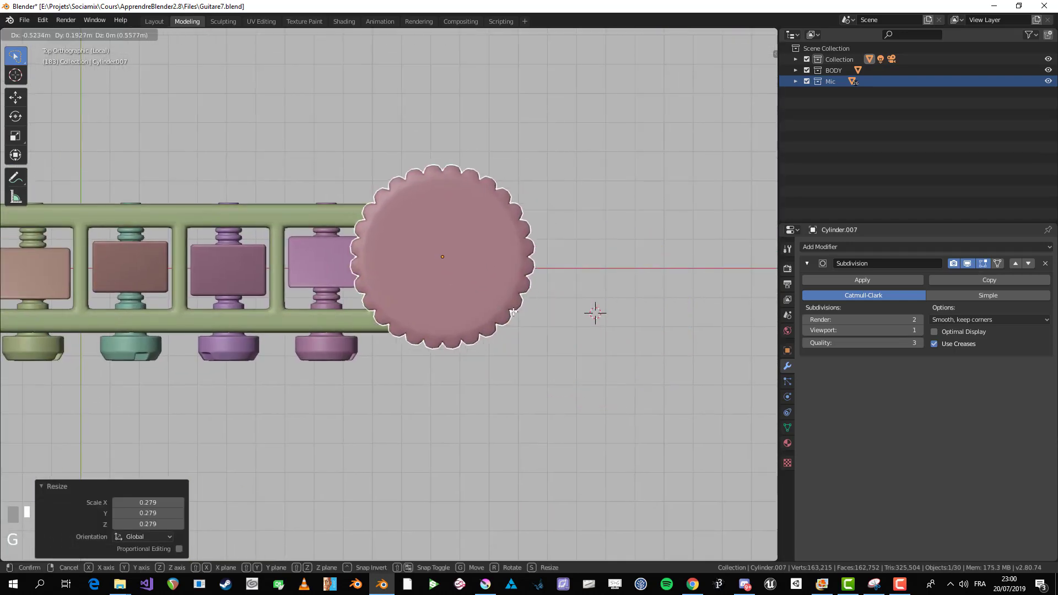
click(432, 309)
Step: Resize the disc by about 0.585 and again by about 1.273, and center it on the bar's axis
key(s)
click(531, 336)
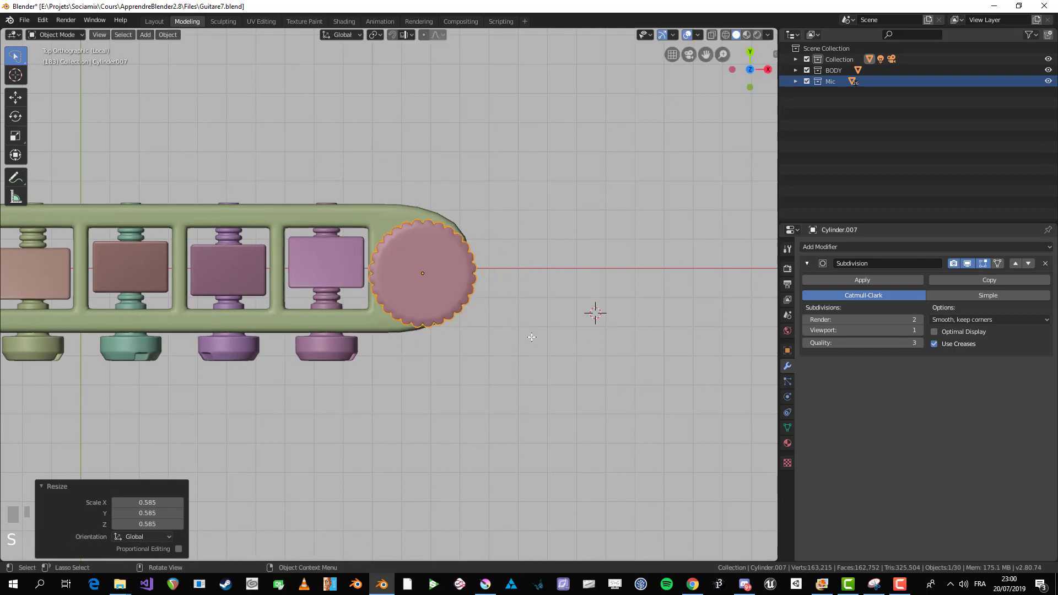
key(s)
click(559, 339)
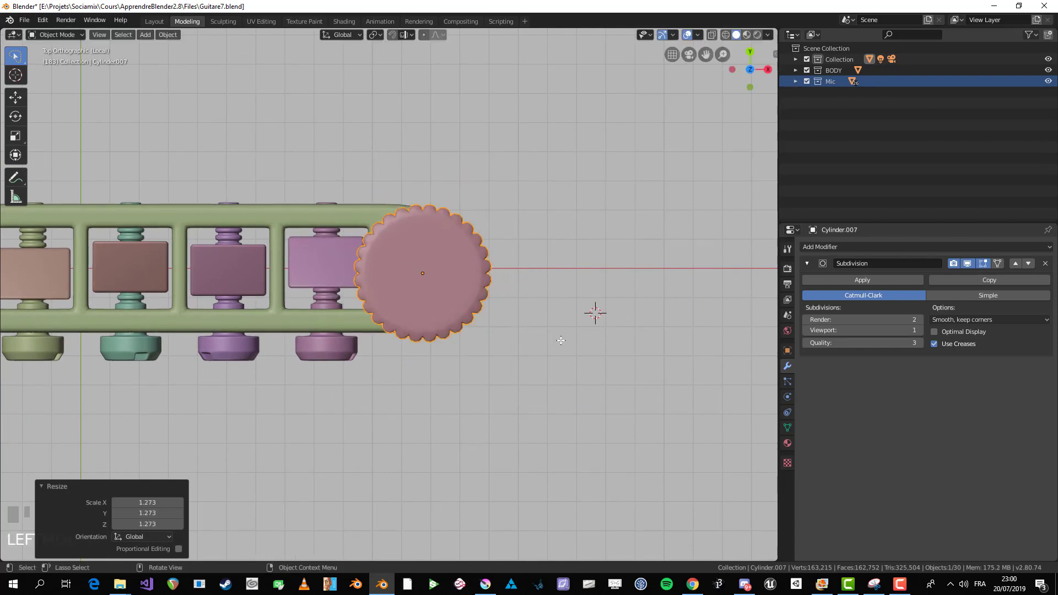
key(g)
click(562, 335)
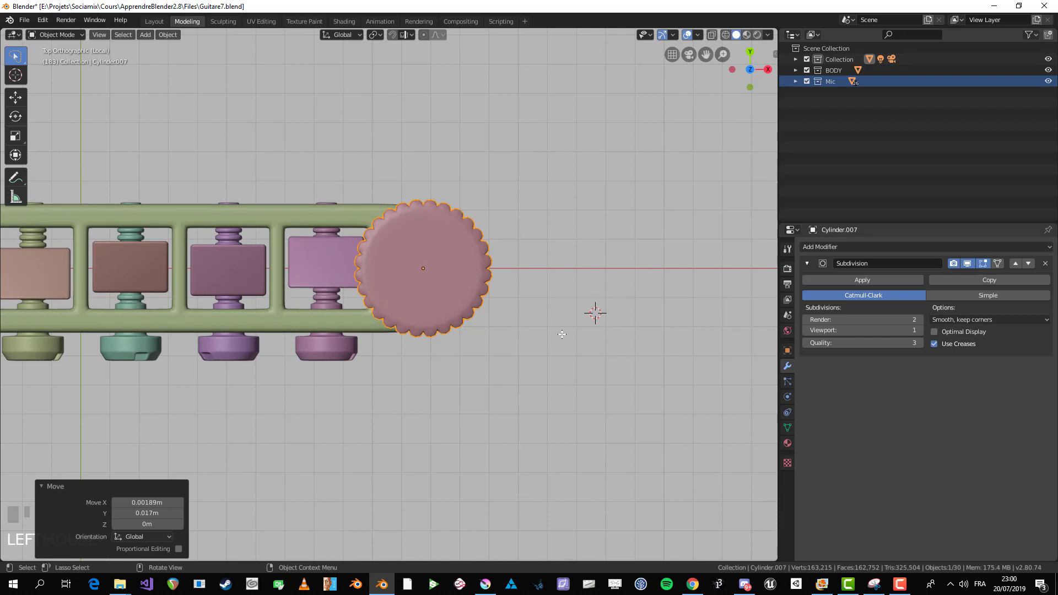
Step: In front view, place the disc under the bar's rounded end, scale it by about 0.918 and center it on the threaded screw
key(KP_1)
key(g)
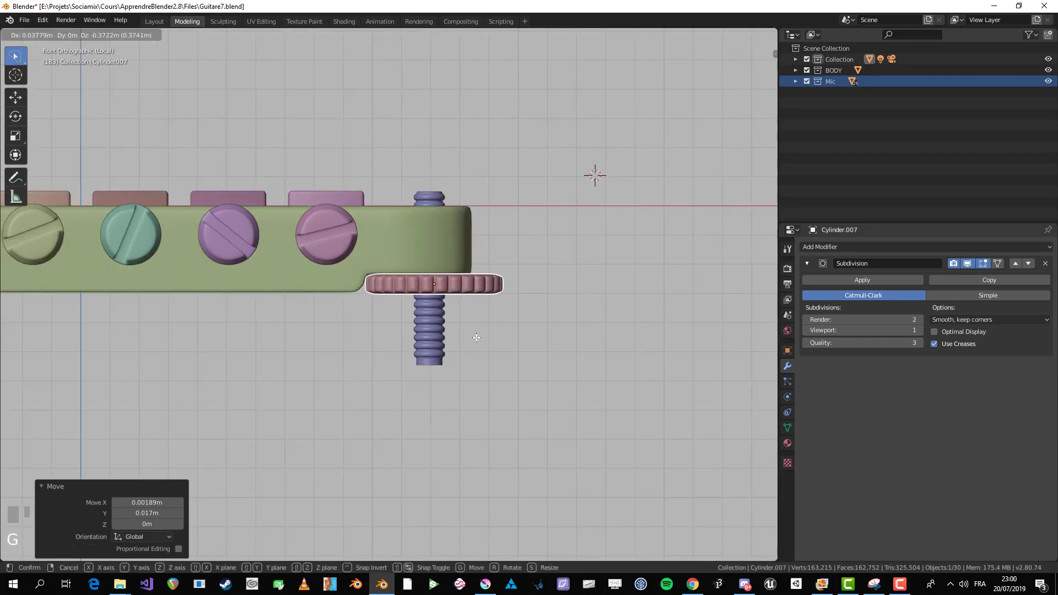
key(s)
click(522, 334)
key(g)
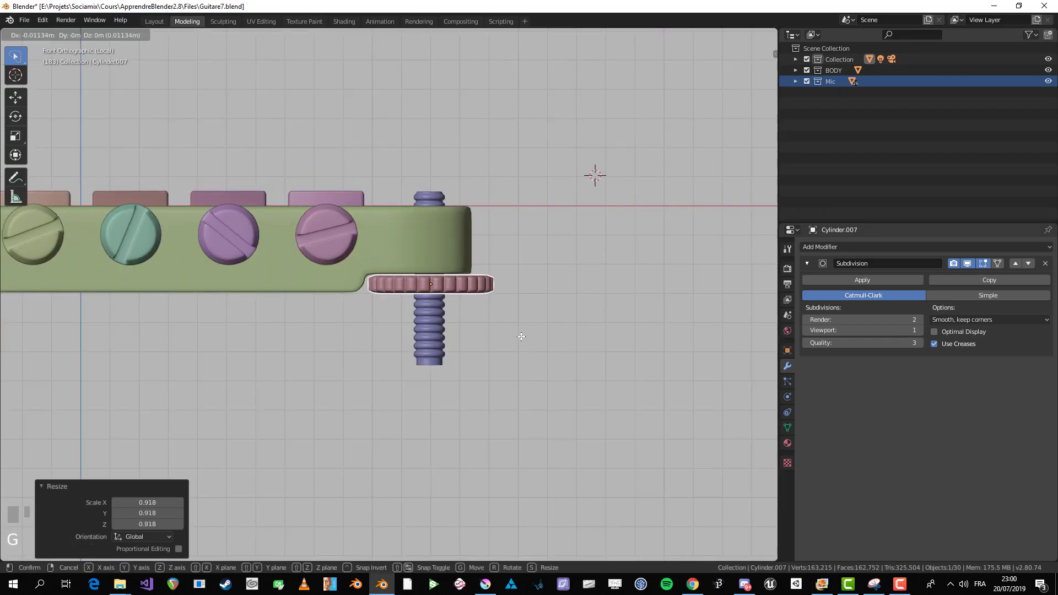
click(521, 334)
Step: Select the threaded screw at the bar's end and snap the 3D cursor to it
middle_drag(522, 333, 465, 343)
scroll(485, 334, down, 3)
key(alt+a)
scroll(445, 337, up, 2)
click(445, 329)
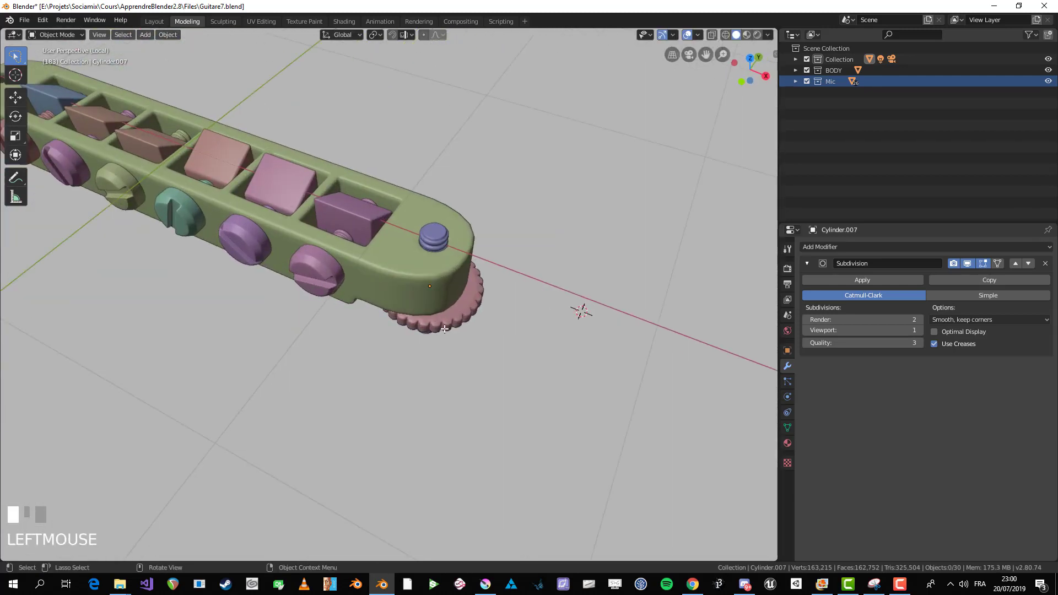
click(427, 227)
click(468, 312)
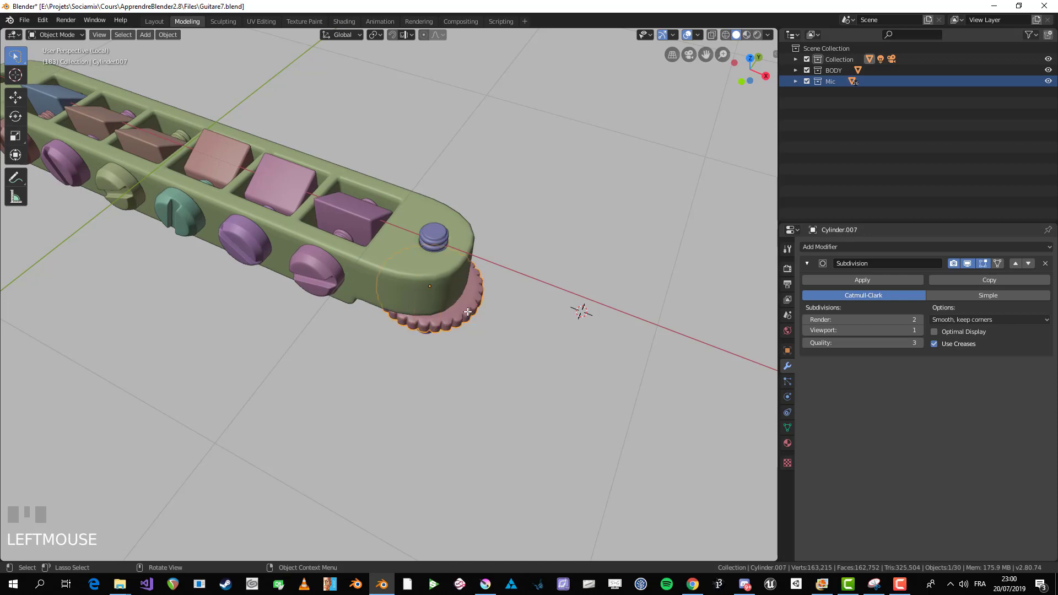
click(431, 242)
middle_drag(430, 242, 453, 265)
click(433, 215)
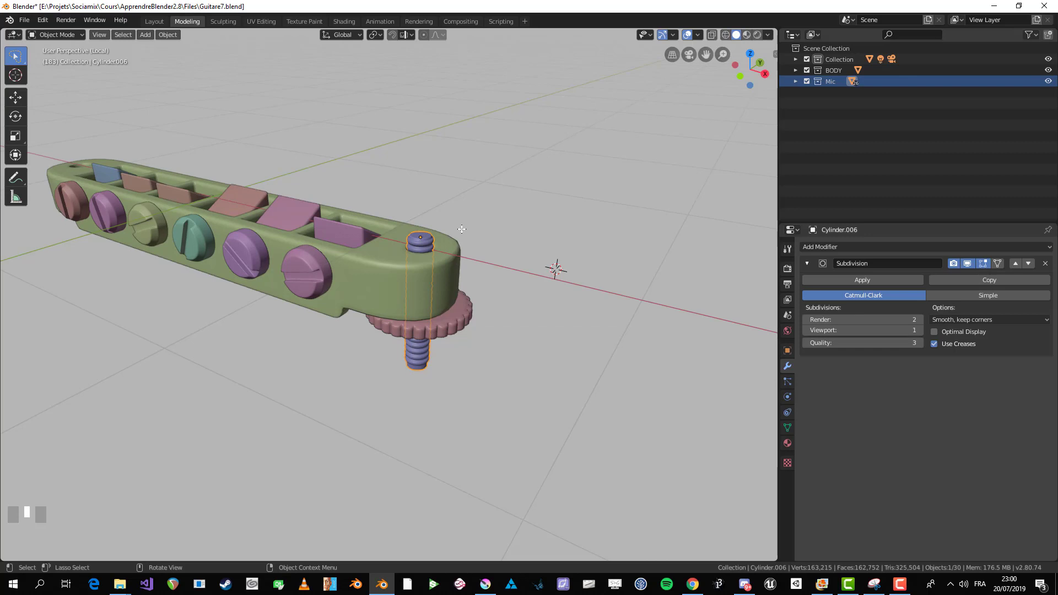
key(shift+s)
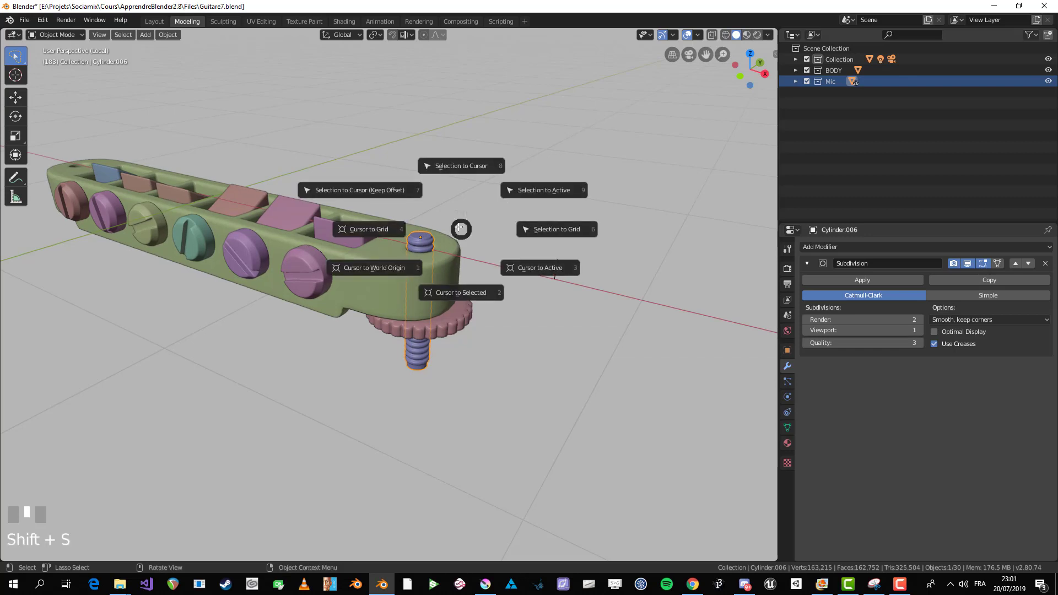
click(465, 292)
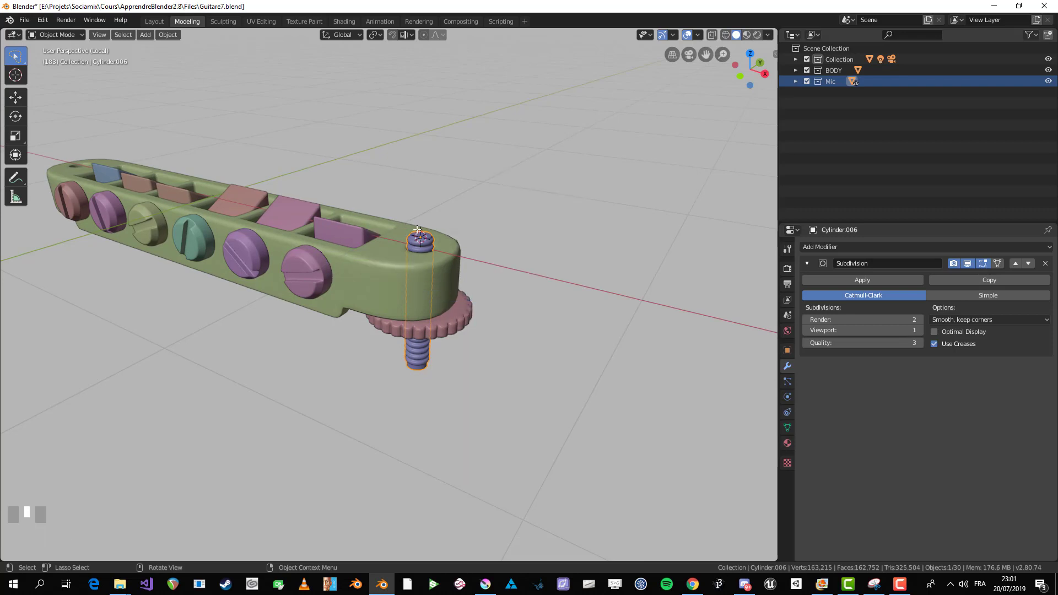
Step: Select the ridged adjustment wheel under the bar's rounded end
click(465, 319)
scroll(493, 282, up, 2)
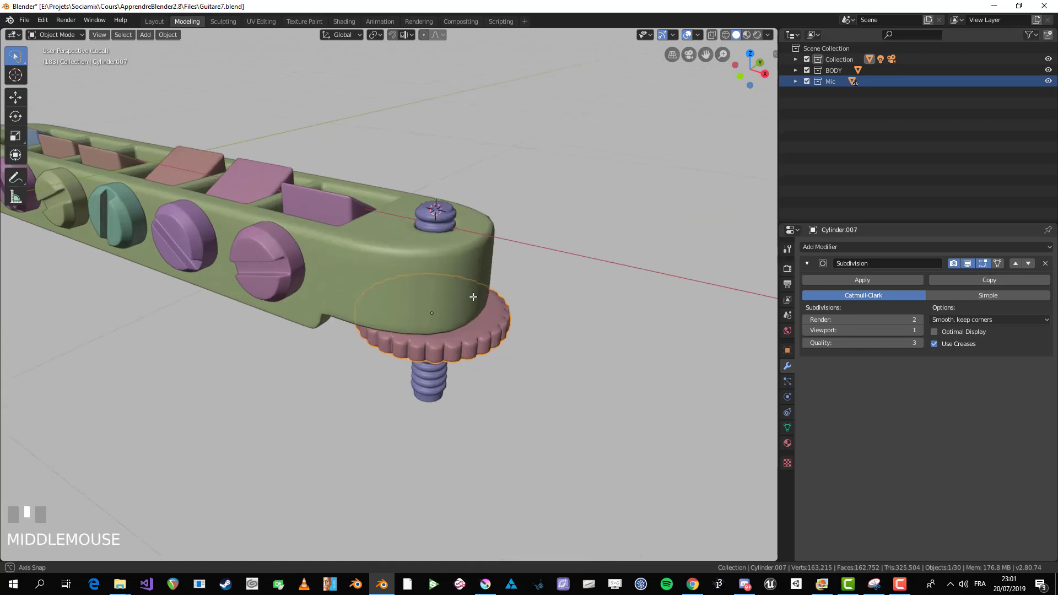
middle_drag(414, 308, 408, 315)
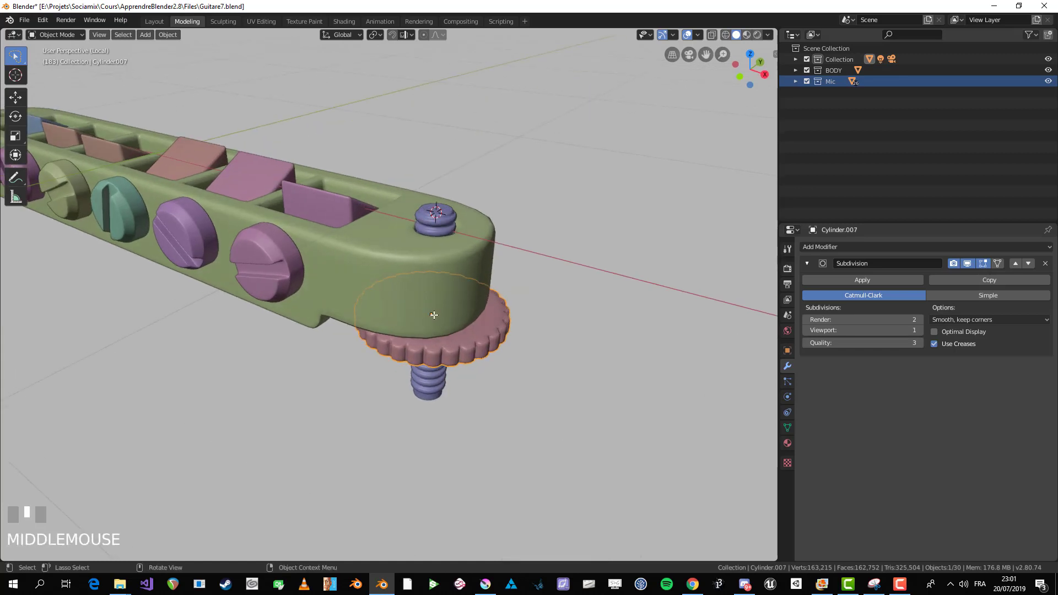
scroll(434, 314, up, 3)
middle_drag(529, 355, 492, 336)
scroll(468, 342, down, 3)
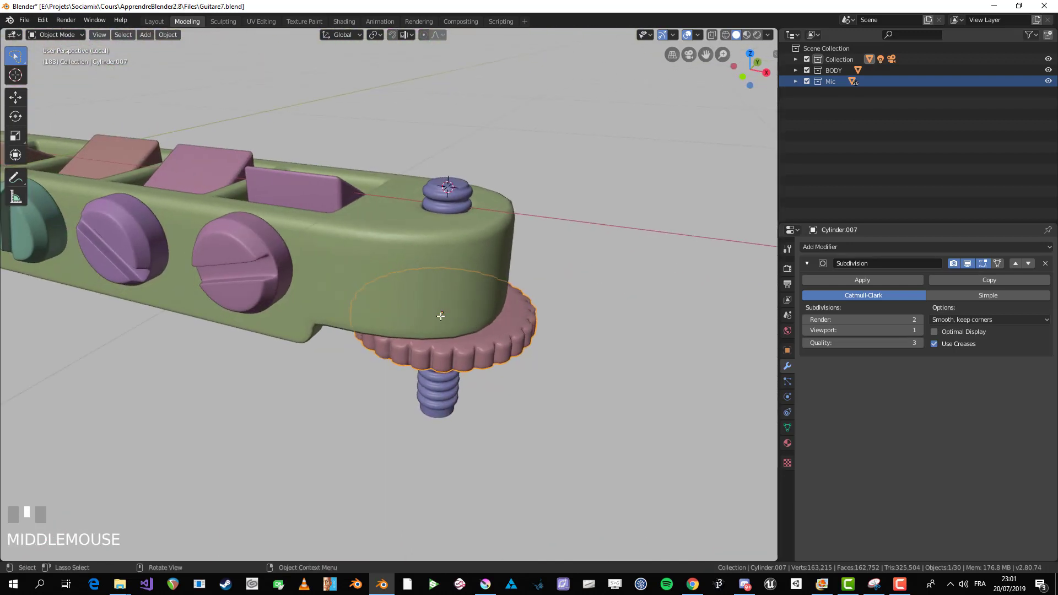
Step: Move the wheel freely off the screw to a spot beside the bar's rounded end
key(g)
click(653, 328)
key(g)
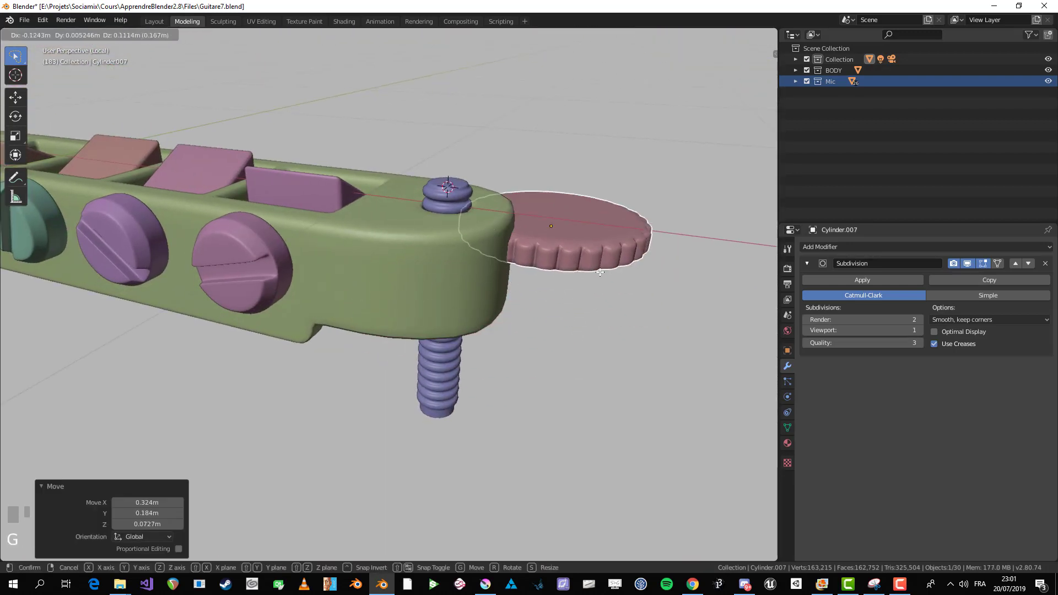
click(635, 297)
key(g)
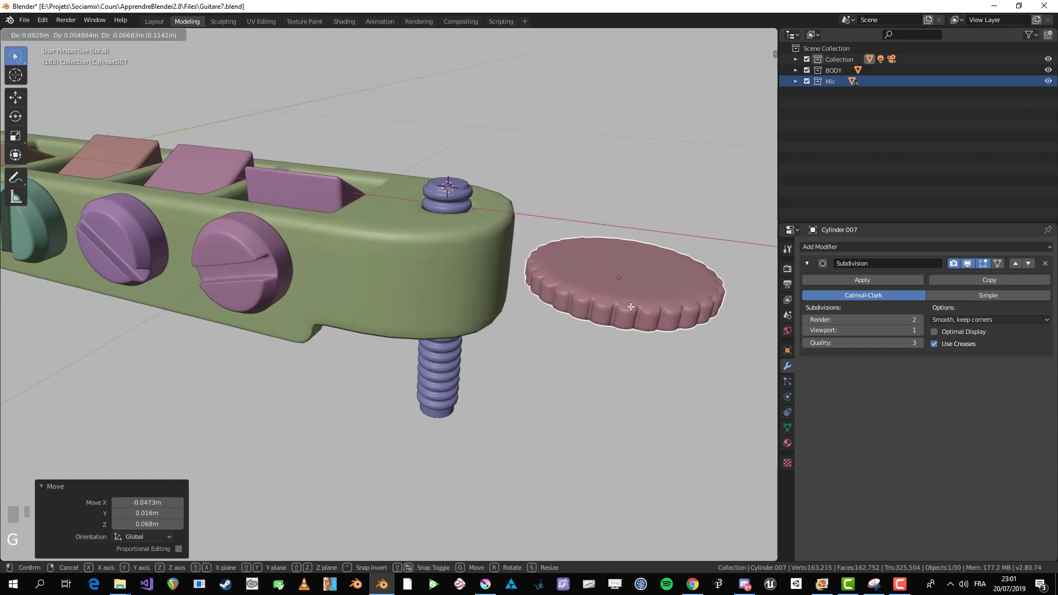
click(623, 294)
key(g)
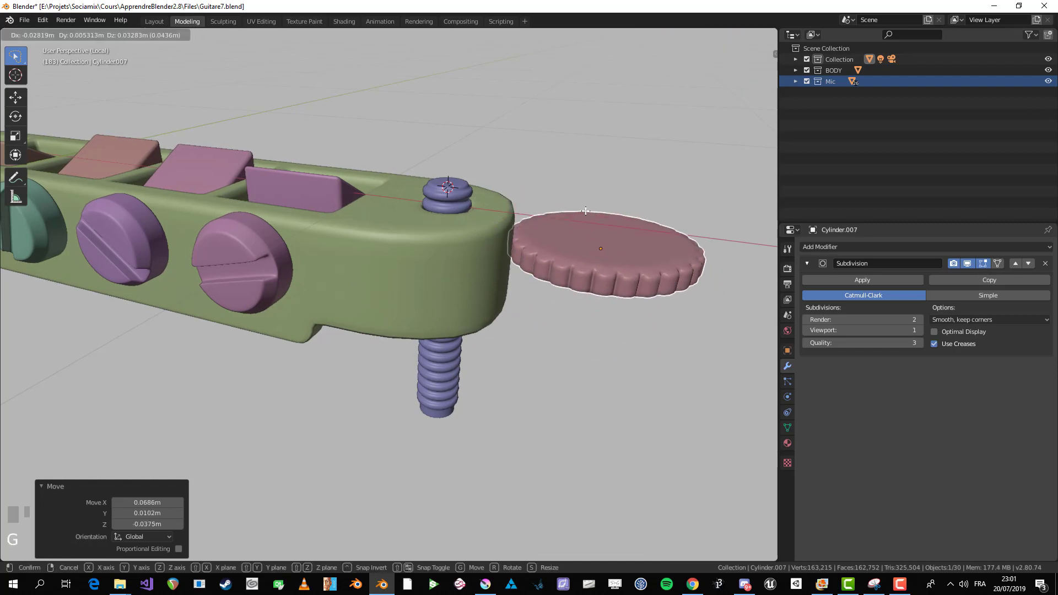
click(662, 240)
scroll(662, 240, down, 1)
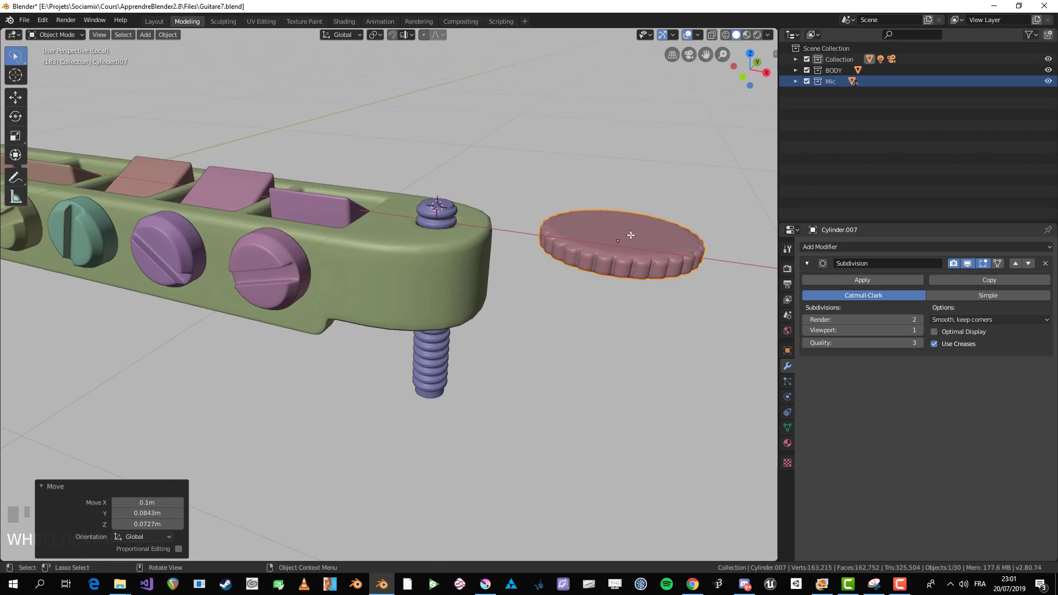
Step: Snap the selected wheel to the 3D cursor on the threaded screw's axis
key(shift+s)
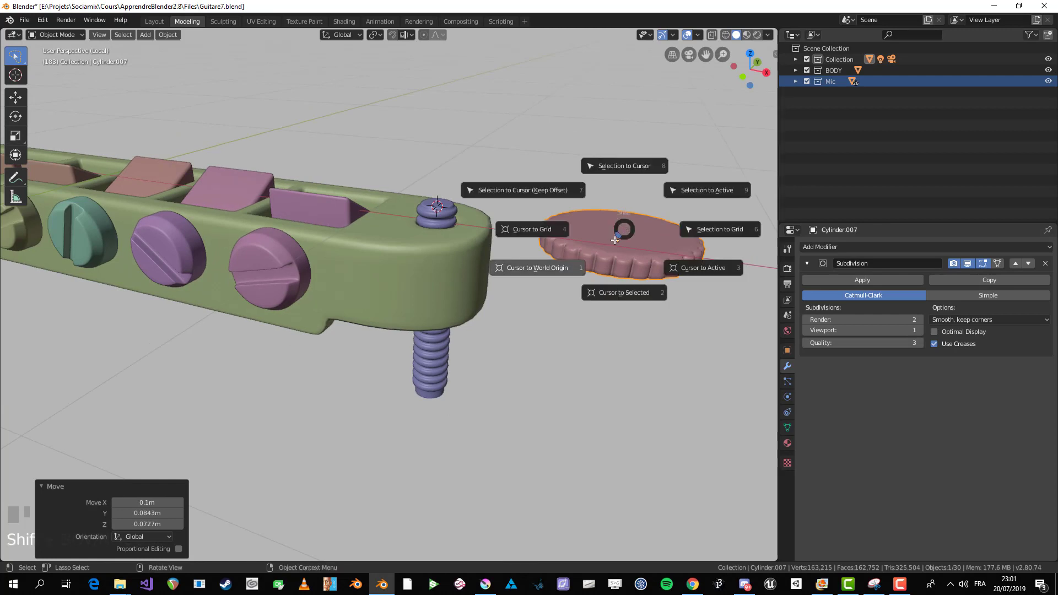
click(632, 168)
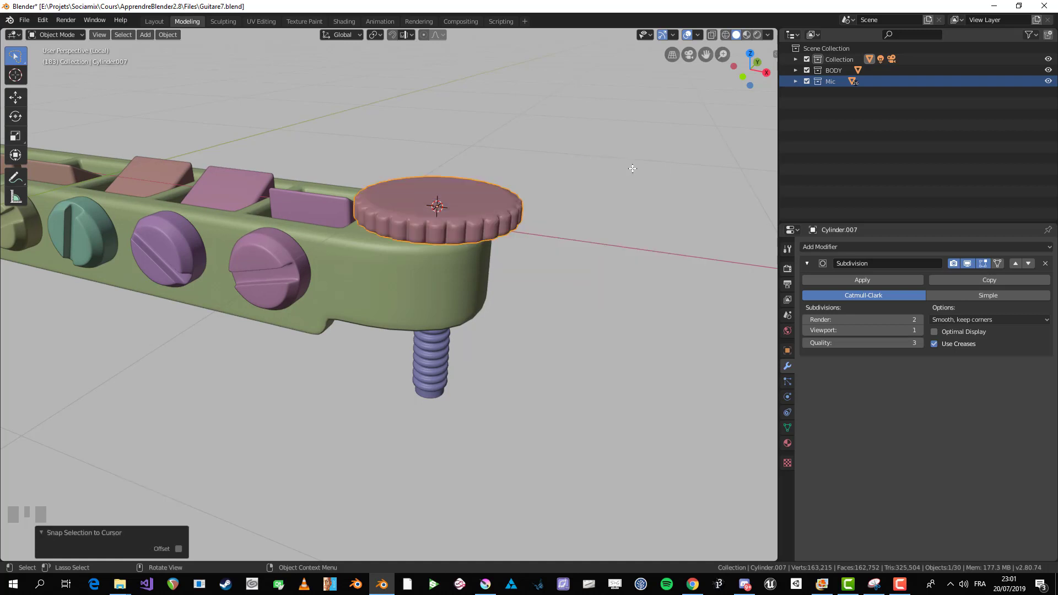
middle_drag(466, 200, 497, 229)
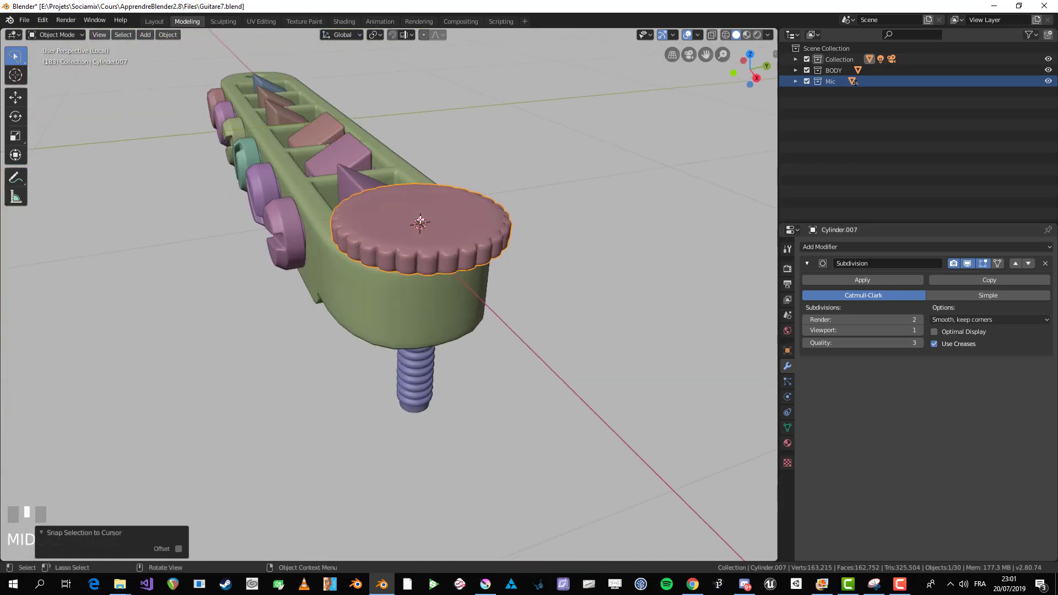
middle_drag(454, 266, 488, 223)
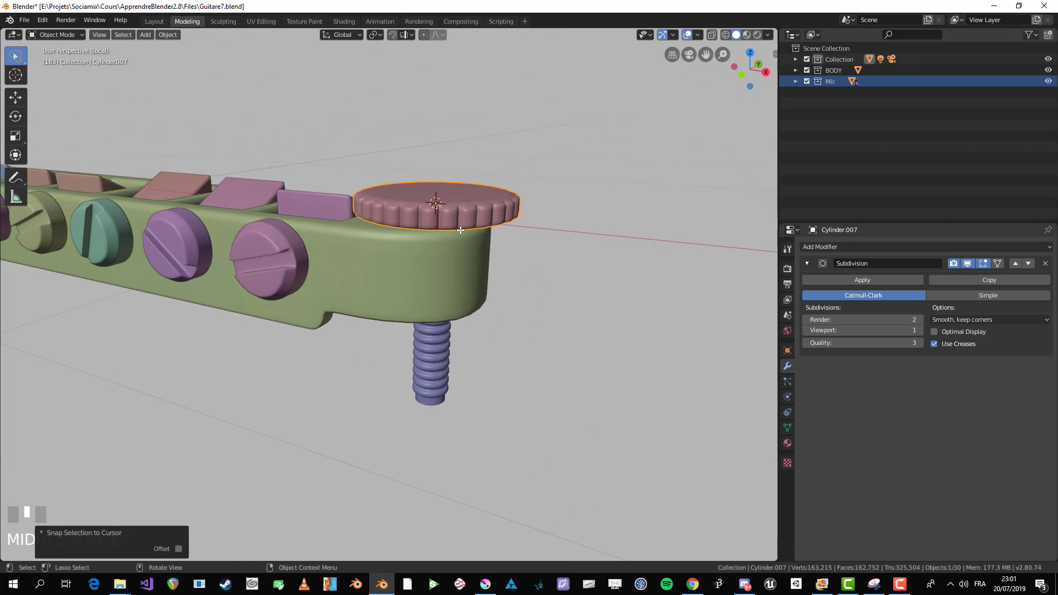
Step: Lower the wheel along the Z axis by 0.357 m so it sits under the bar's rounded end
key(g)
key(z)
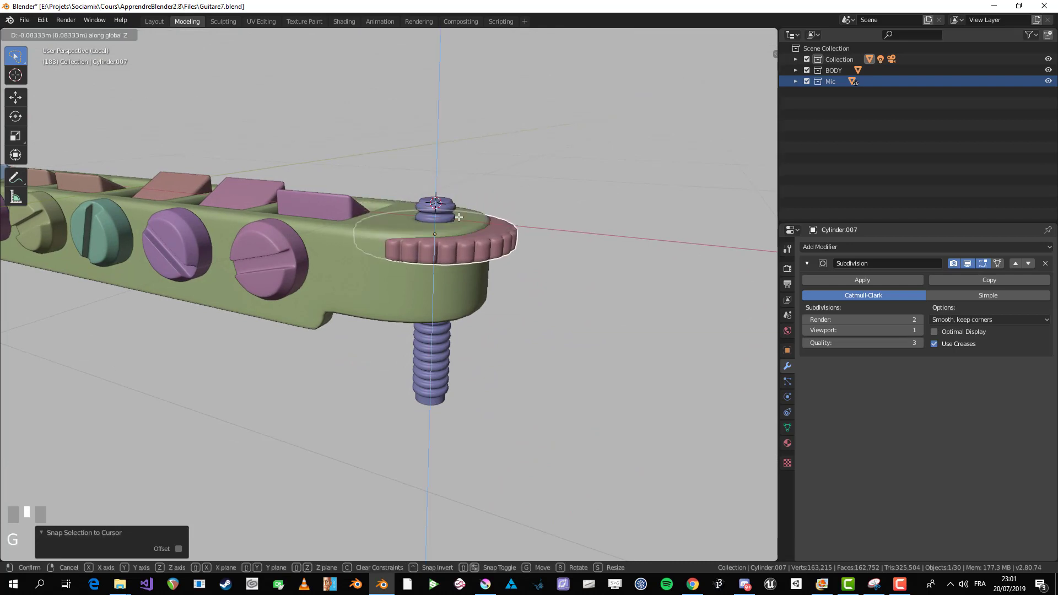
click(452, 304)
scroll(455, 304, down, 5)
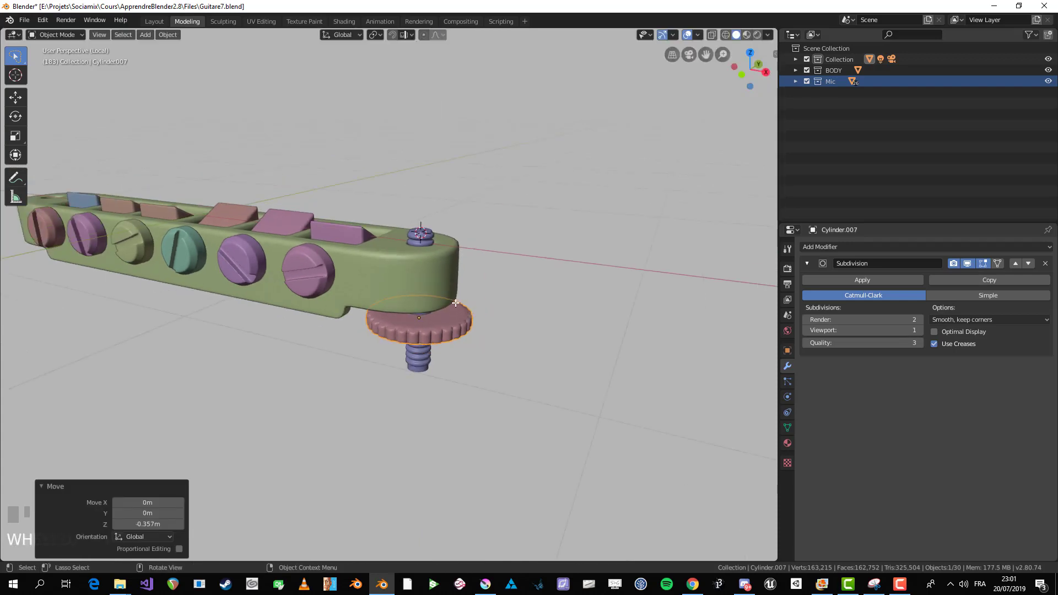
Step: In top view, make a linked duplicate of the wheel and screw, moved about -2.39 m along X to the hole at the bar's other end
middle_drag(458, 309, 528, 332)
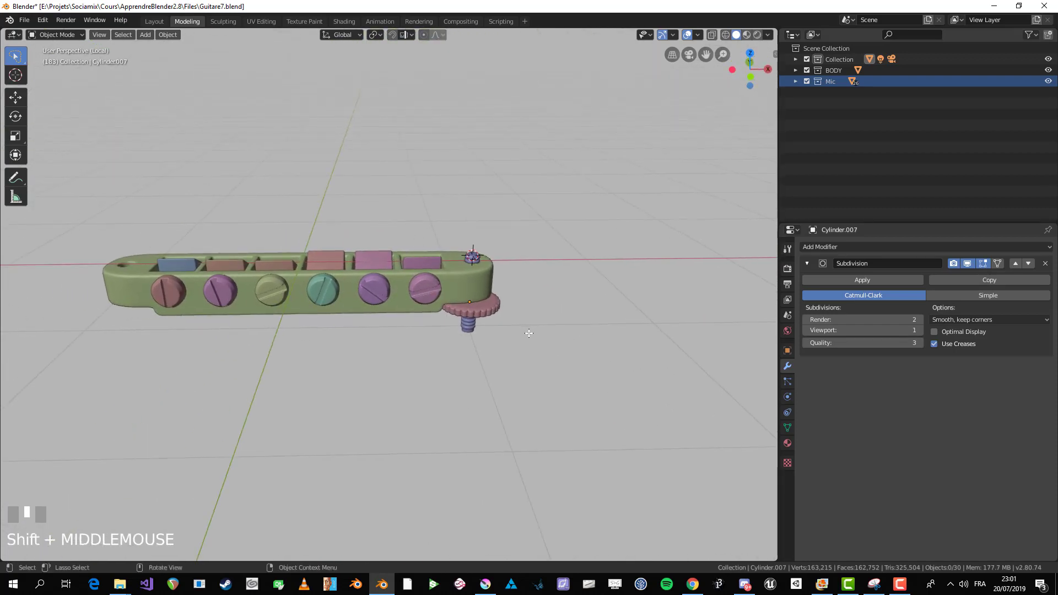
click(485, 312)
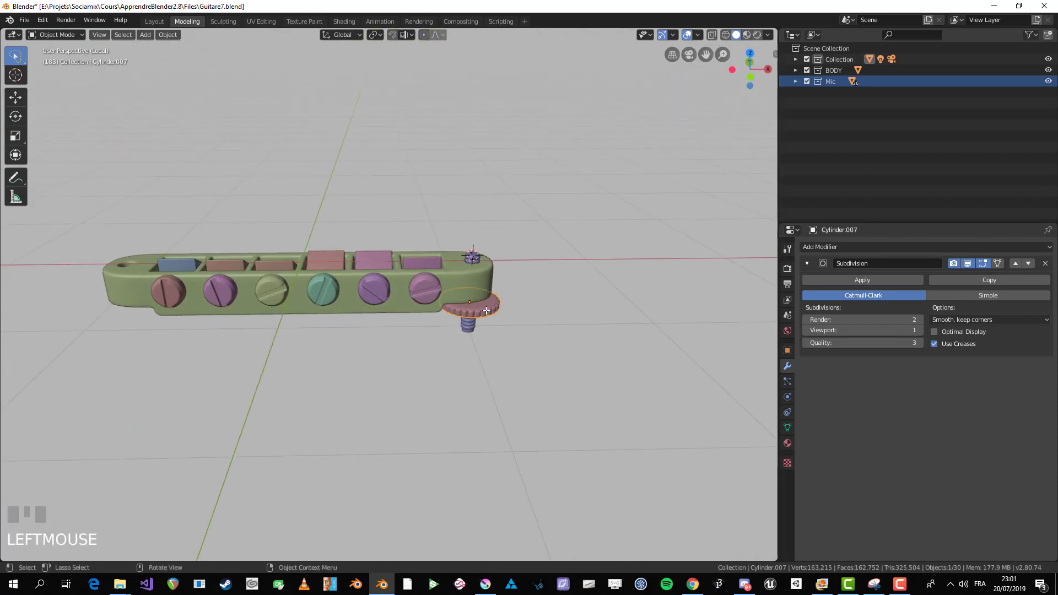
scroll(487, 311, up, 2)
shift+click(502, 339)
key(KP_7)
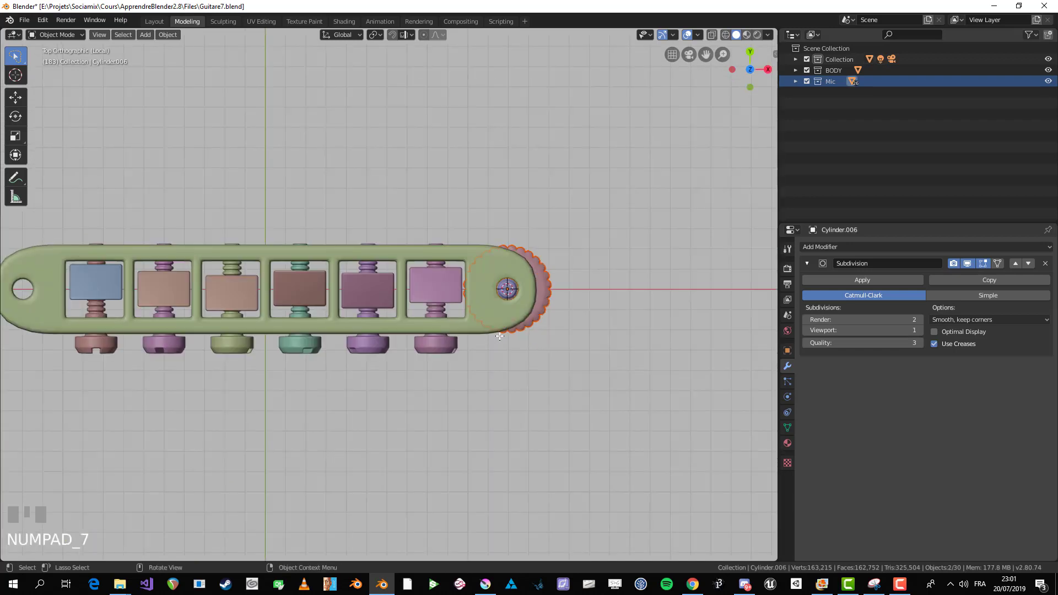
shift+middle_drag(497, 338, 600, 310)
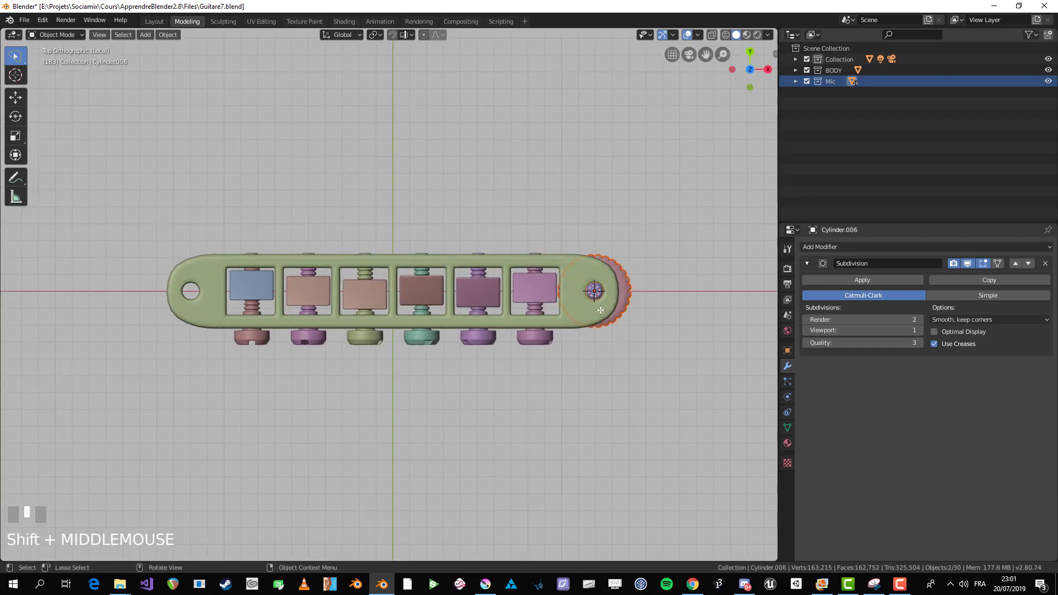
key(alt+d)
key(x)
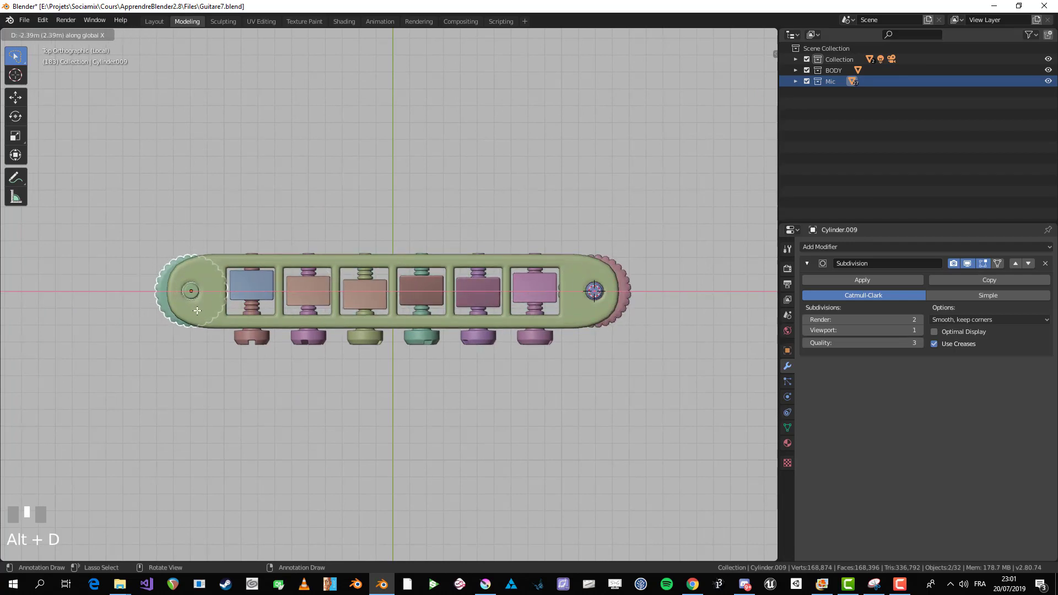
click(196, 312)
scroll(196, 311, down, 2)
Step: Rotate the duplicated wheel around the Z axis in two turns, the second by -9.63°, and clear the selection
middle_drag(197, 312, 442, 336)
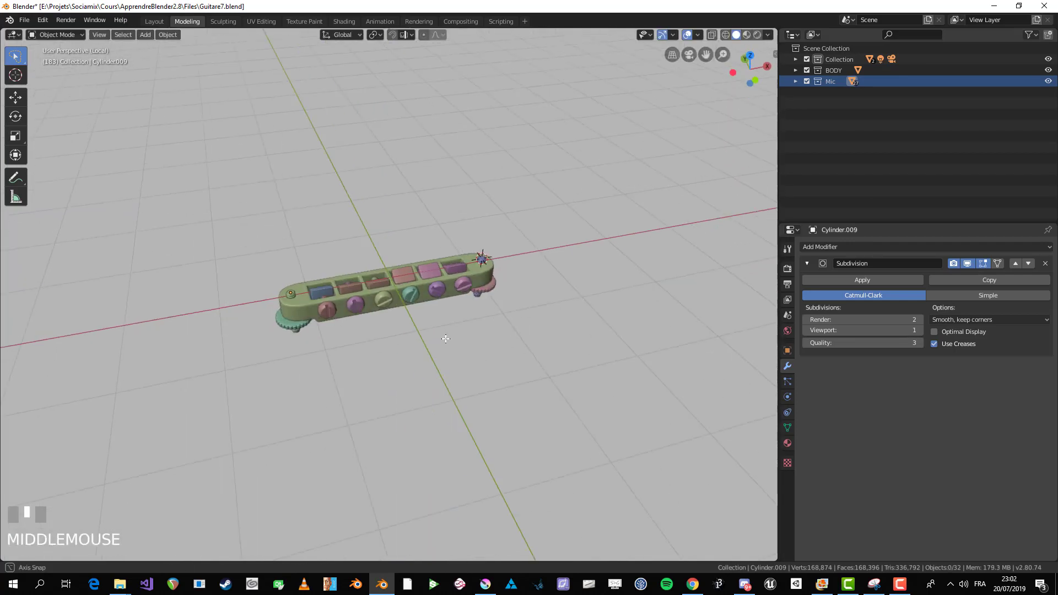
scroll(253, 330, up, 2)
scroll(253, 331, up, 1)
click(225, 333)
key(r)
key(z)
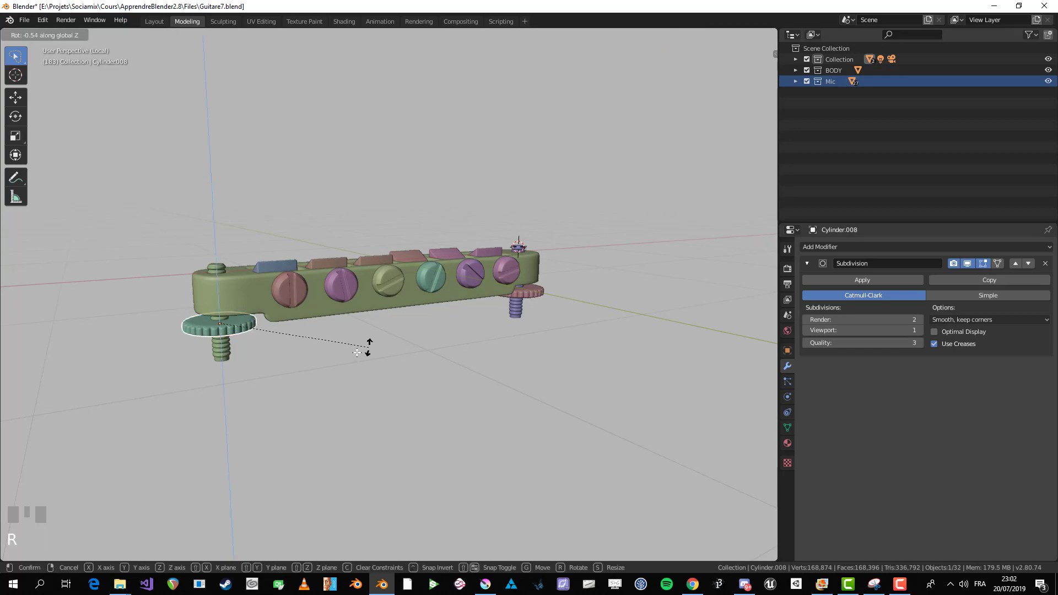
click(310, 354)
key(r)
key(z)
click(293, 363)
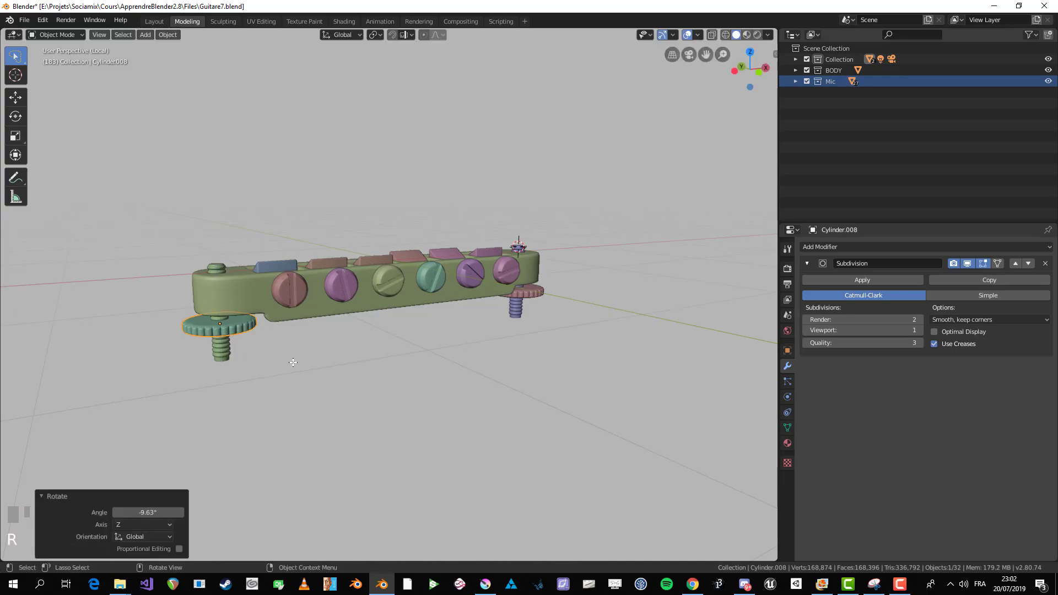
click(529, 300)
scroll(570, 298, down, 3)
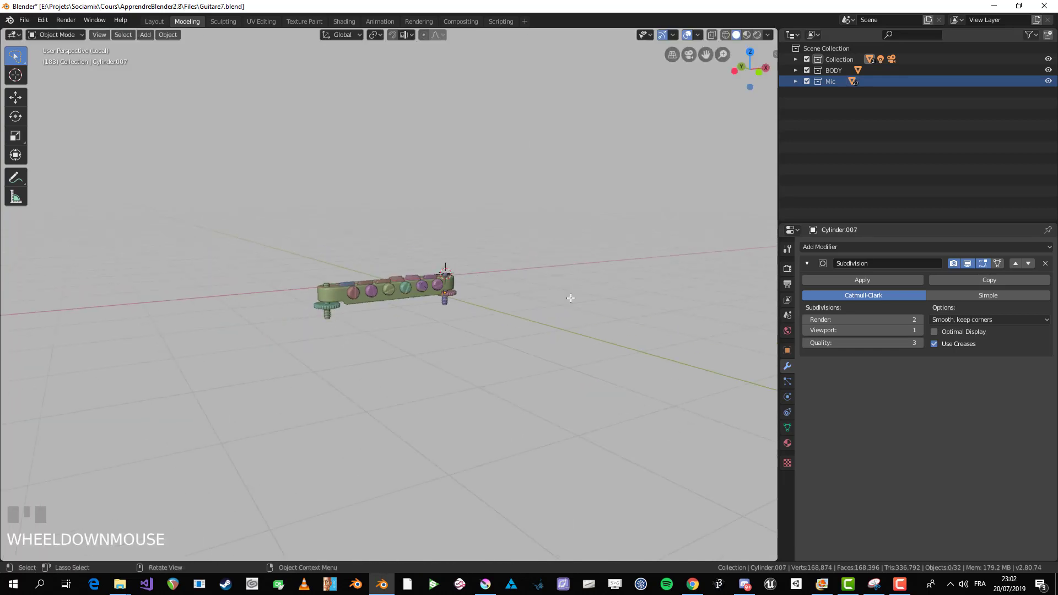
Step: Box-select all the bridge parts and leave local view to show the whole guitar
middle_drag(570, 298, 525, 334)
scroll(485, 348, up, 1)
scroll(542, 332, up, 3)
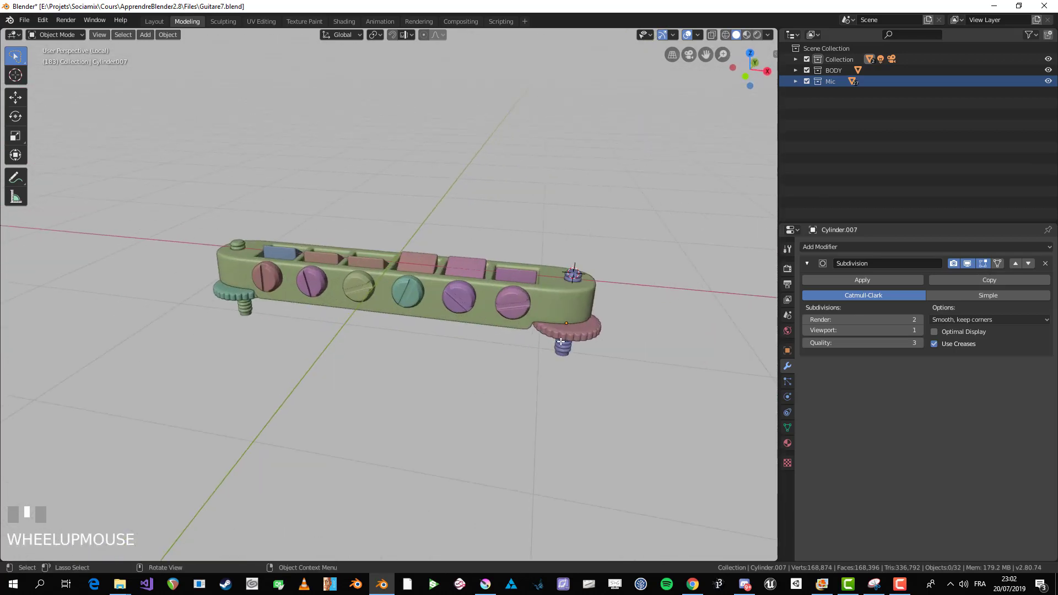
click(561, 342)
scroll(231, 238, down, 1)
key(b)
drag(356, 280, 602, 388)
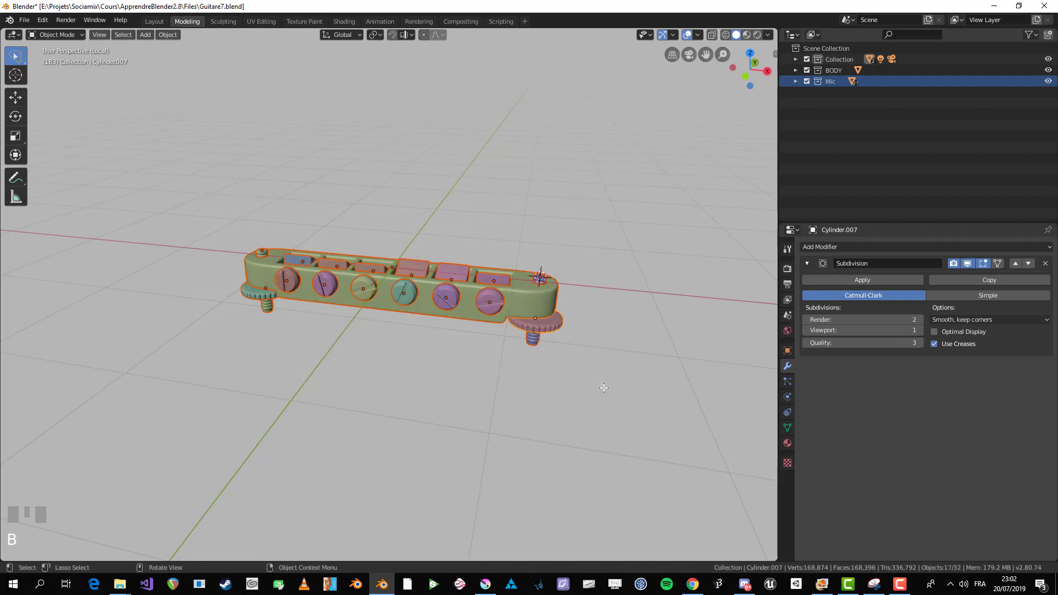
scroll(574, 308, down, 2)
middle_drag(558, 297, 460, 280)
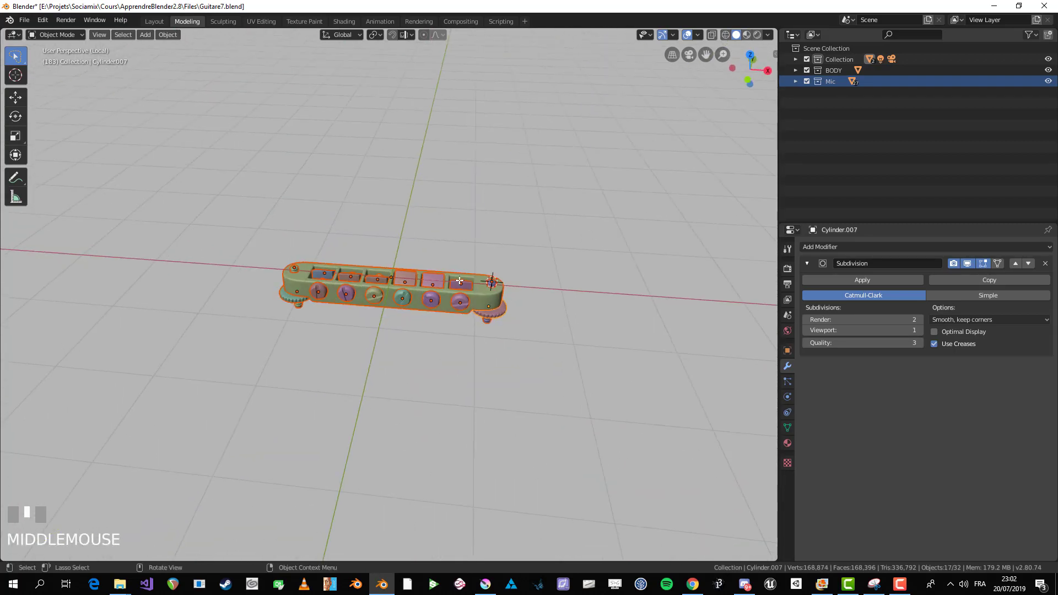
scroll(459, 280, up, 2)
key(m)
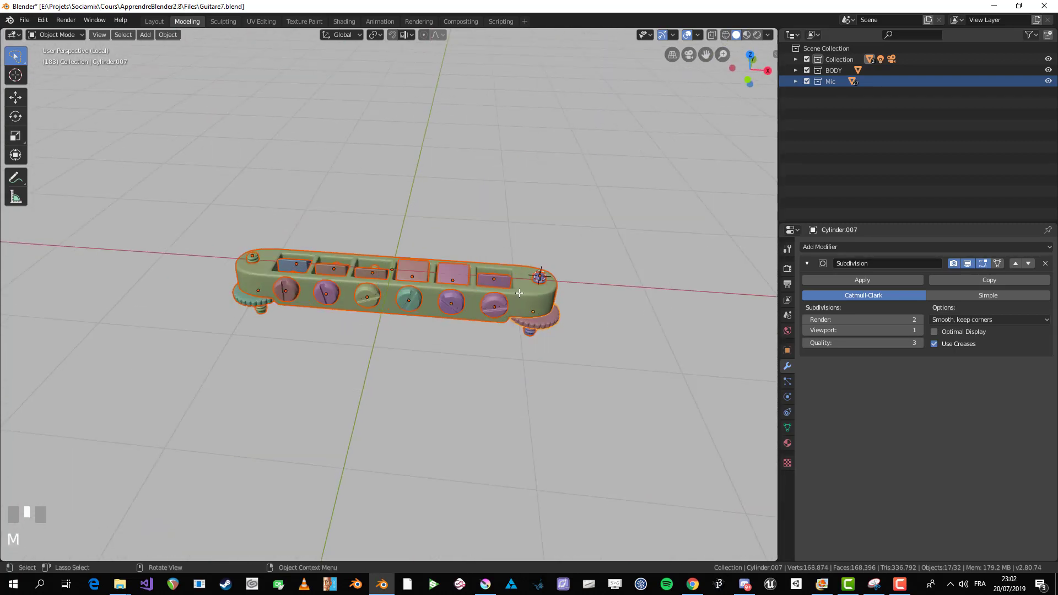
key(KP_Divide)
scroll(425, 274, up, 1)
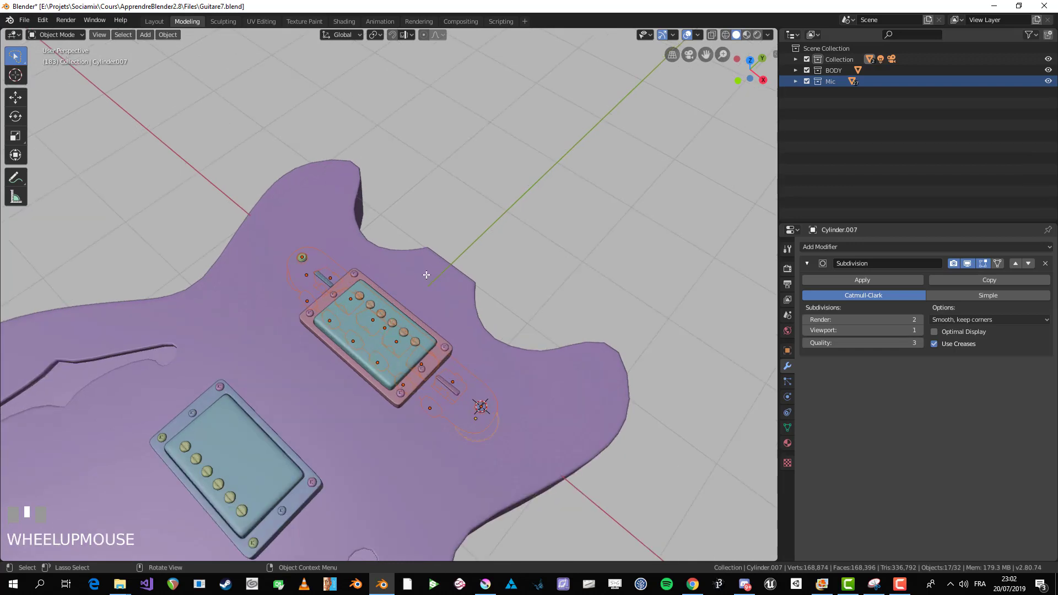
Step: Move the selected bridge parts into a new collection named Chevalet and collapse it in the outliner
key(m)
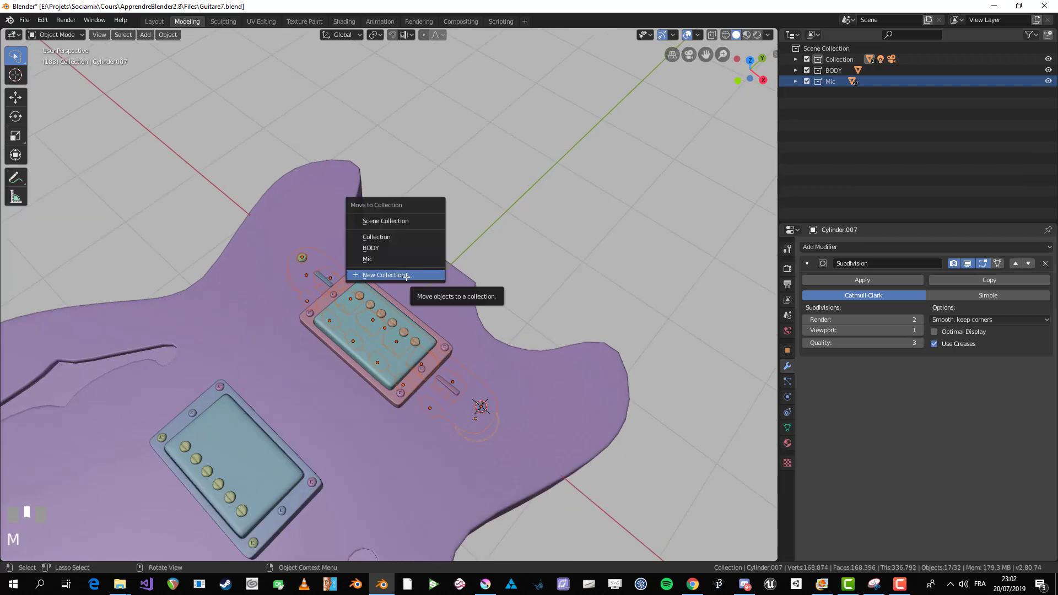
click(407, 275)
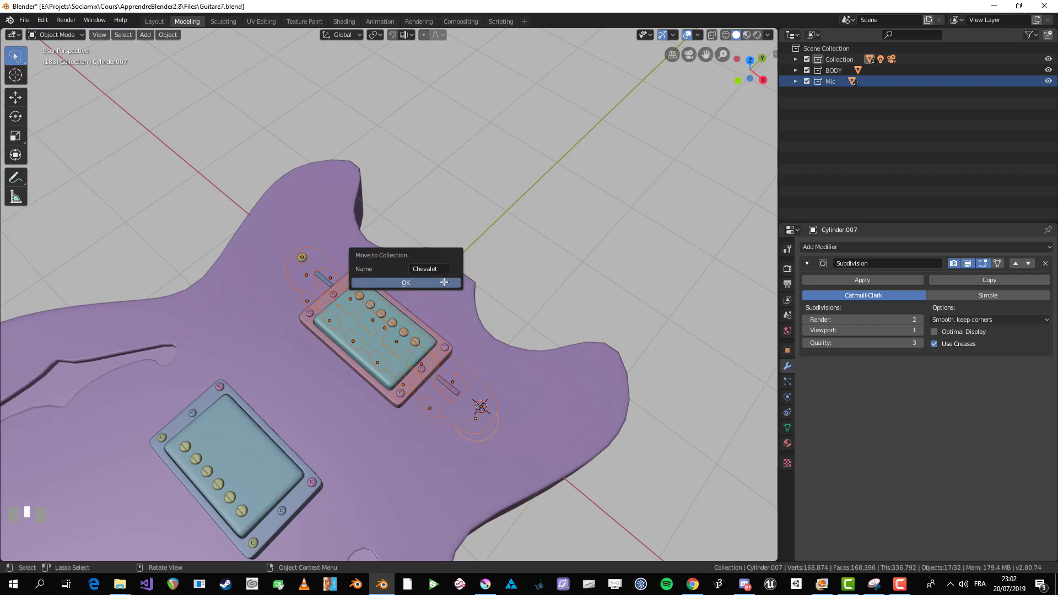
click(444, 283)
scroll(607, 541, down, 3)
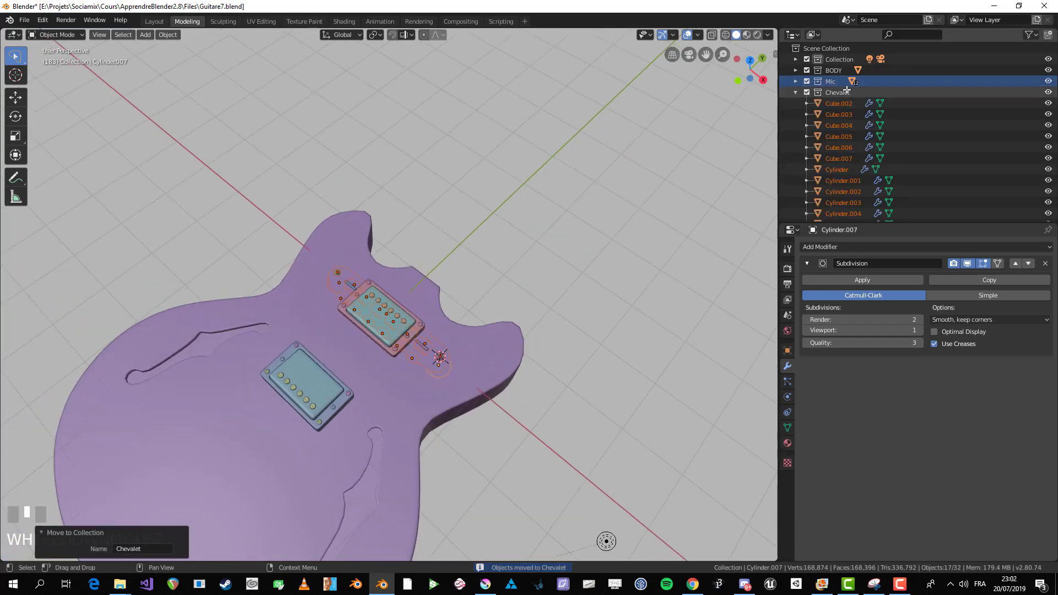
click(798, 92)
click(795, 92)
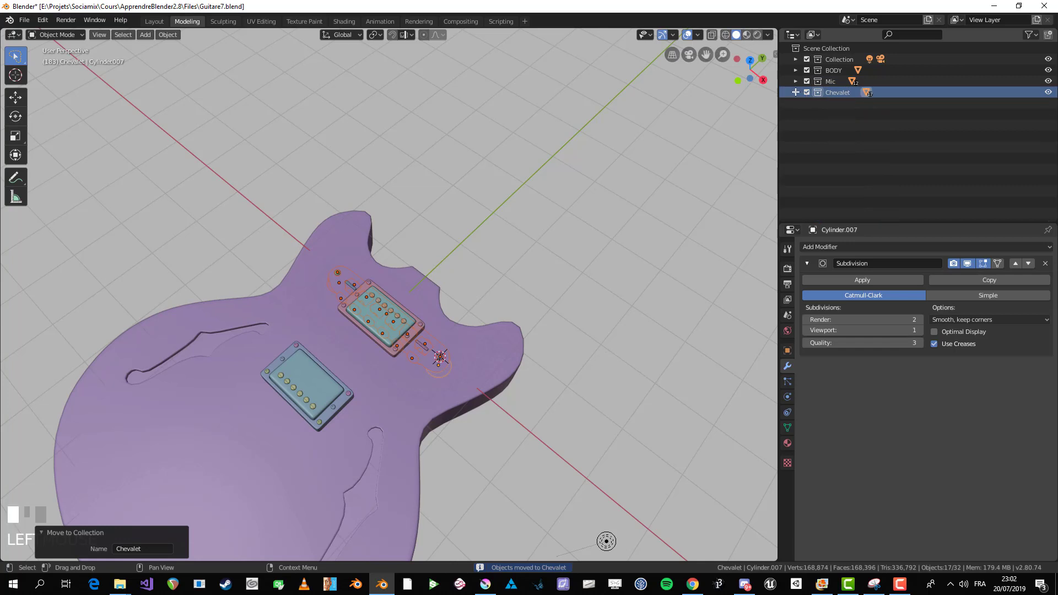
click(795, 92)
click(796, 93)
Step: Raise the whole bridge along Z above the guitar body and scale it by 0.526
middle_drag(386, 287, 358, 290)
scroll(358, 289, up, 2)
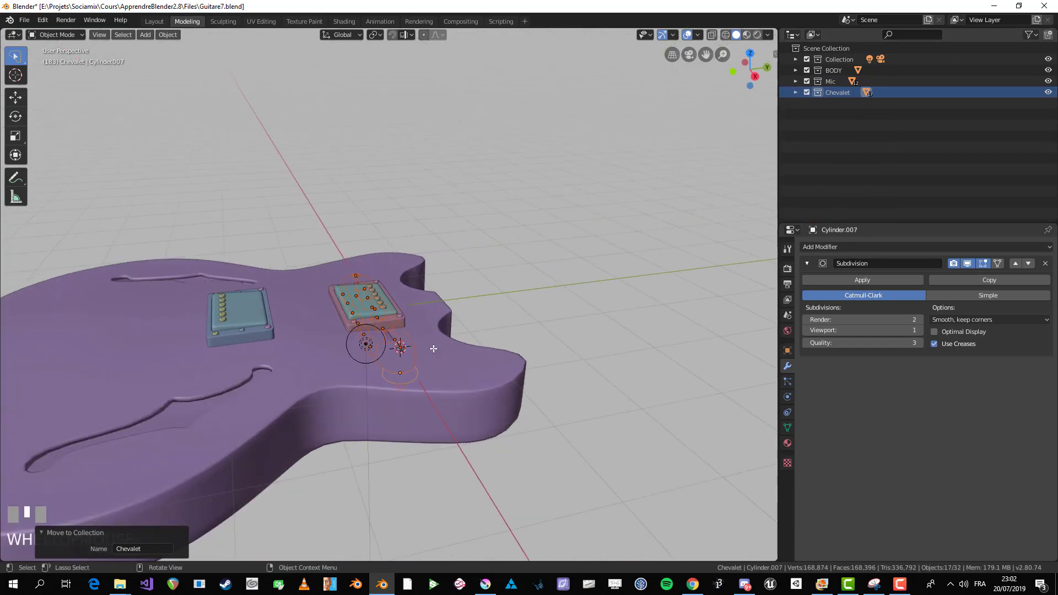
key(g)
key(z)
click(468, 317)
key(s)
click(426, 295)
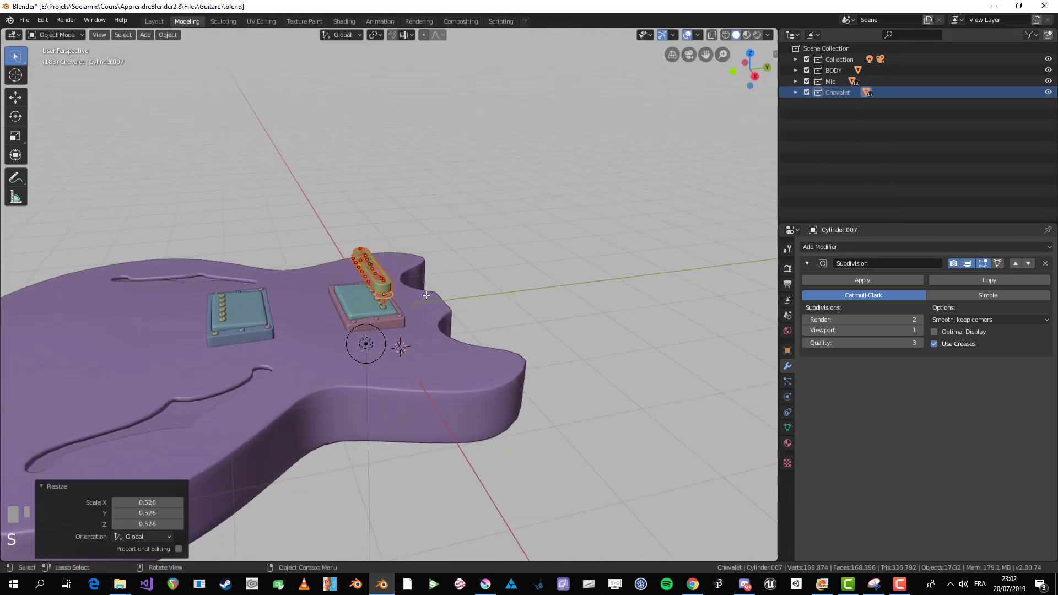
Step: Move the whole bridge along Y by -2.11 m in top view and scale it by 0.809
key(KP_7)
shift+middle_drag(404, 290, 472, 227)
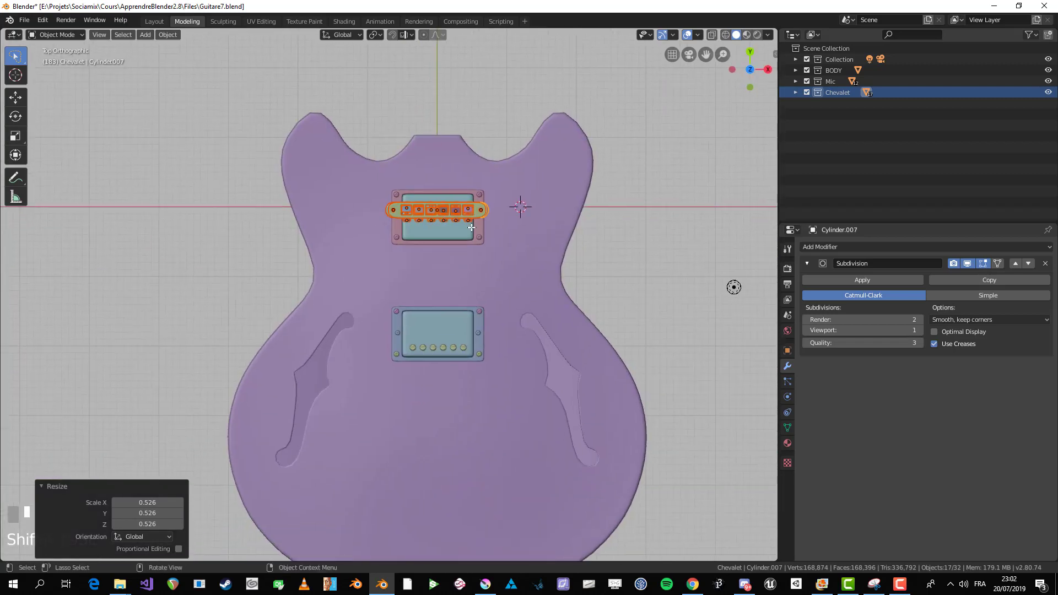
key(g)
key(y)
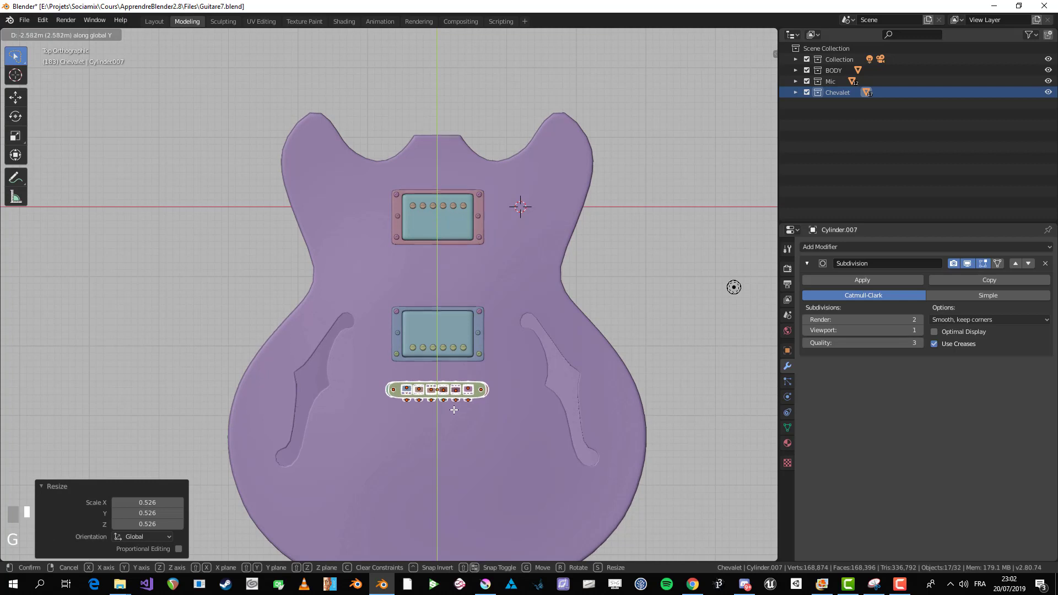
click(458, 377)
scroll(626, 296, up, 8)
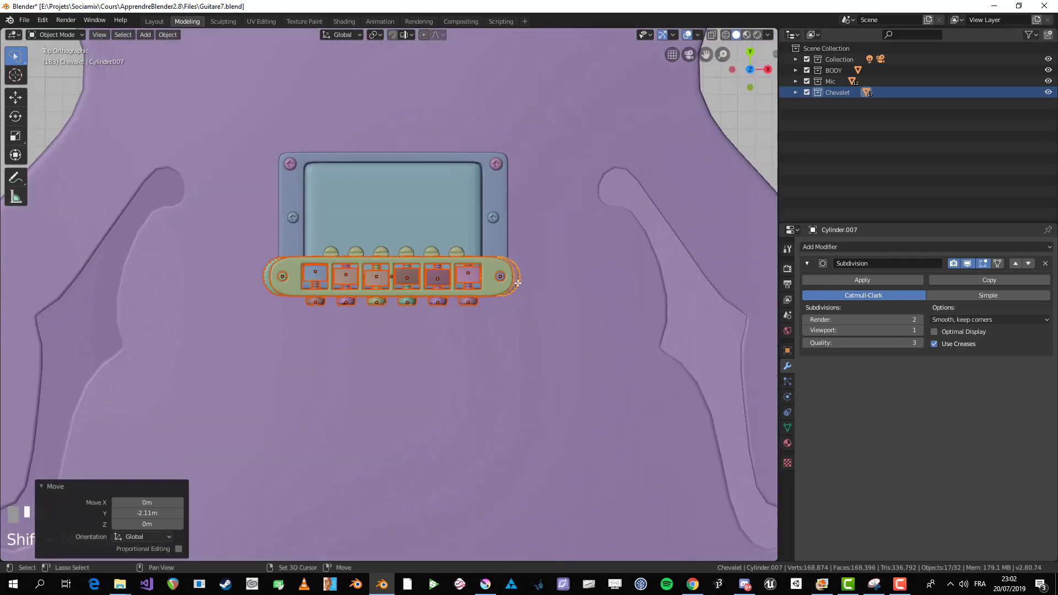
key(s)
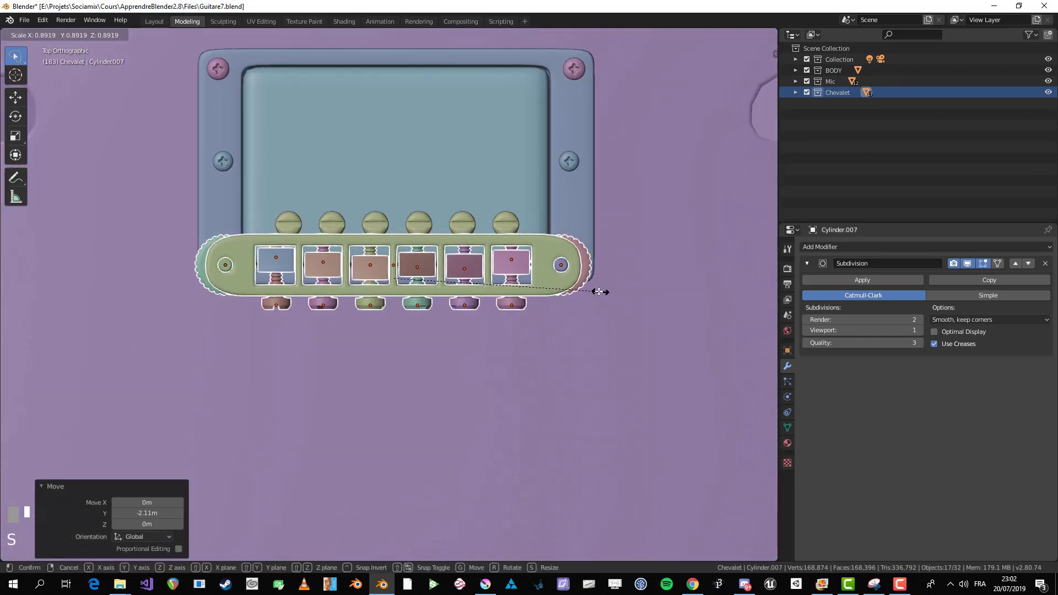
click(582, 290)
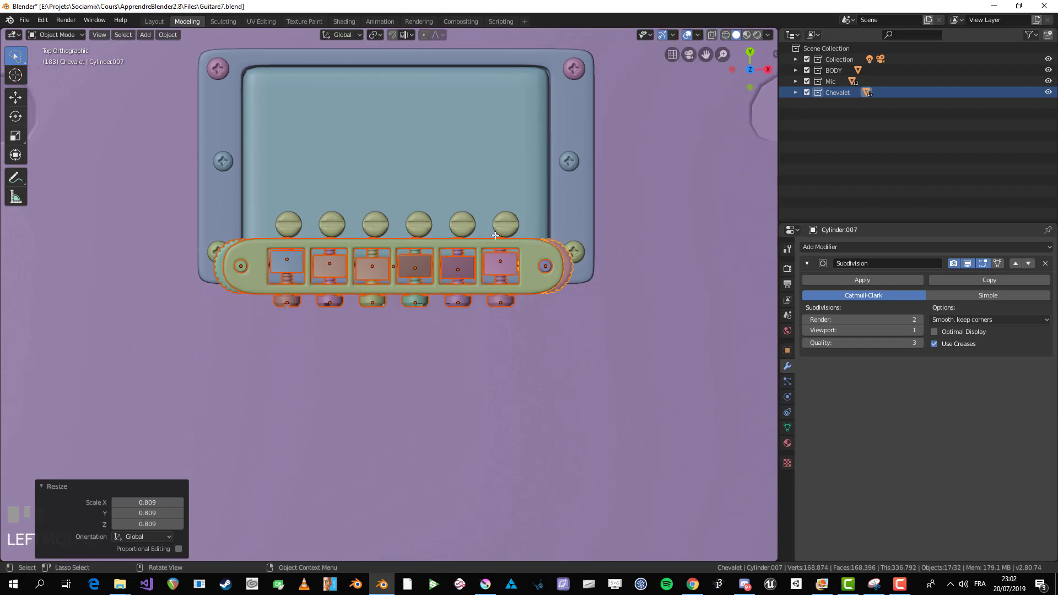
Step: Move the bridge along Y by -0.936 m, then back by 0.314 m, placing it below the second pickup
scroll(369, 258, down, 4)
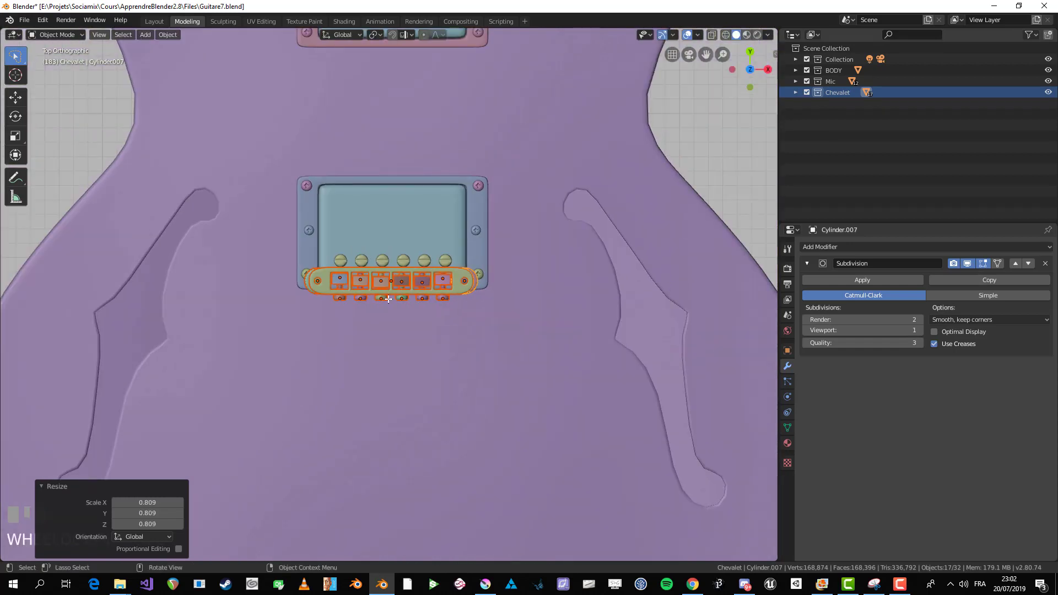
key(g)
key(y)
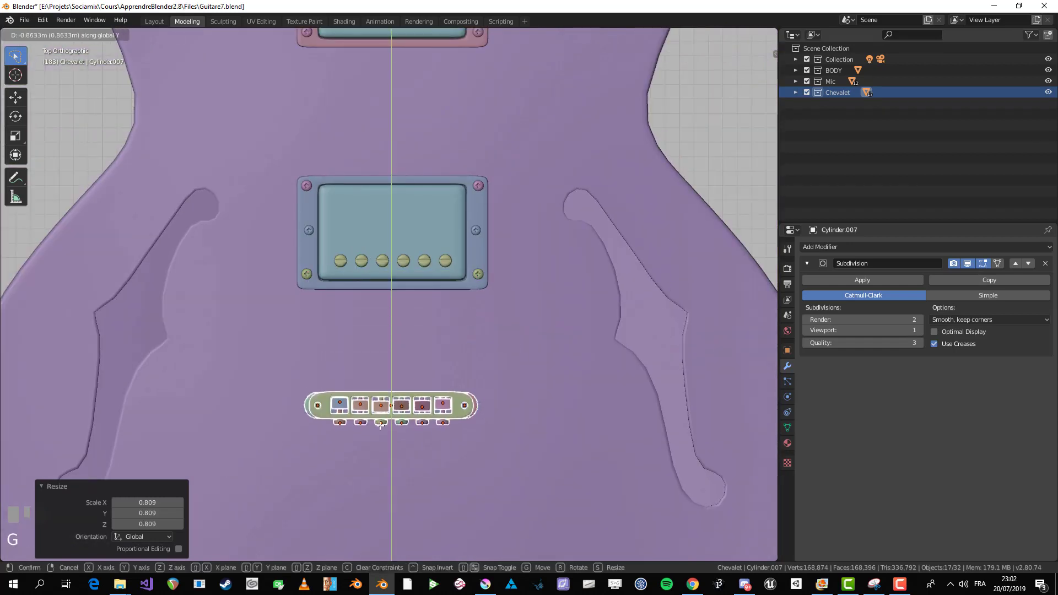
click(382, 435)
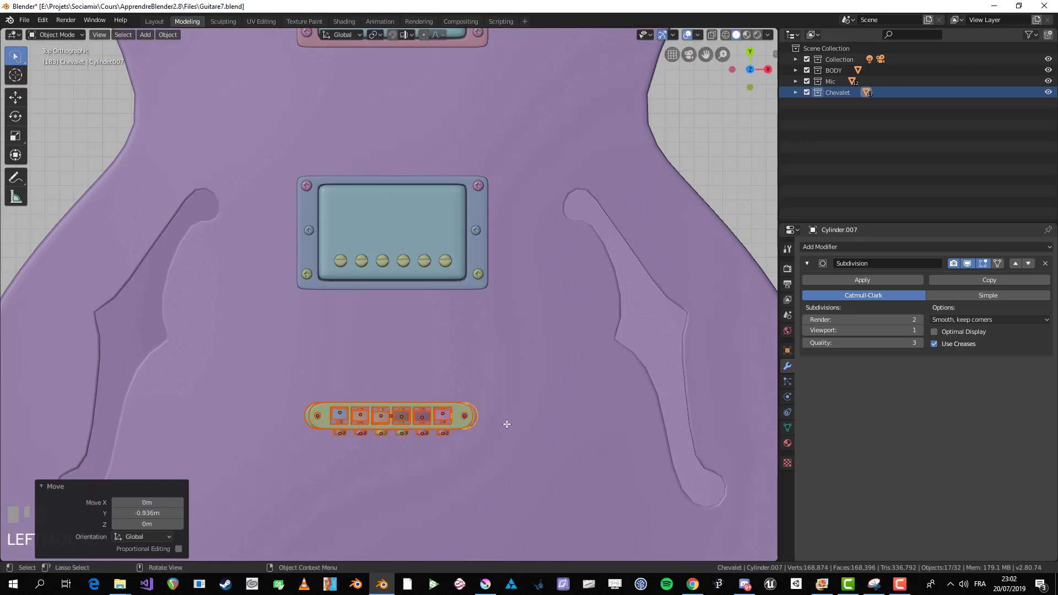
scroll(505, 417, down, 3)
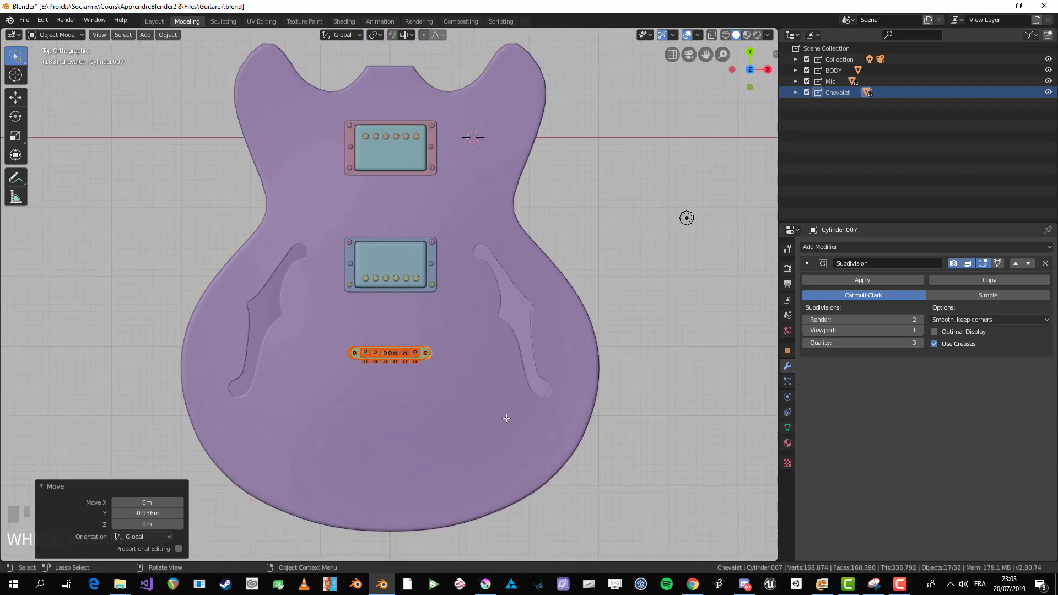
scroll(495, 409, up, 1)
key(g)
click(496, 373)
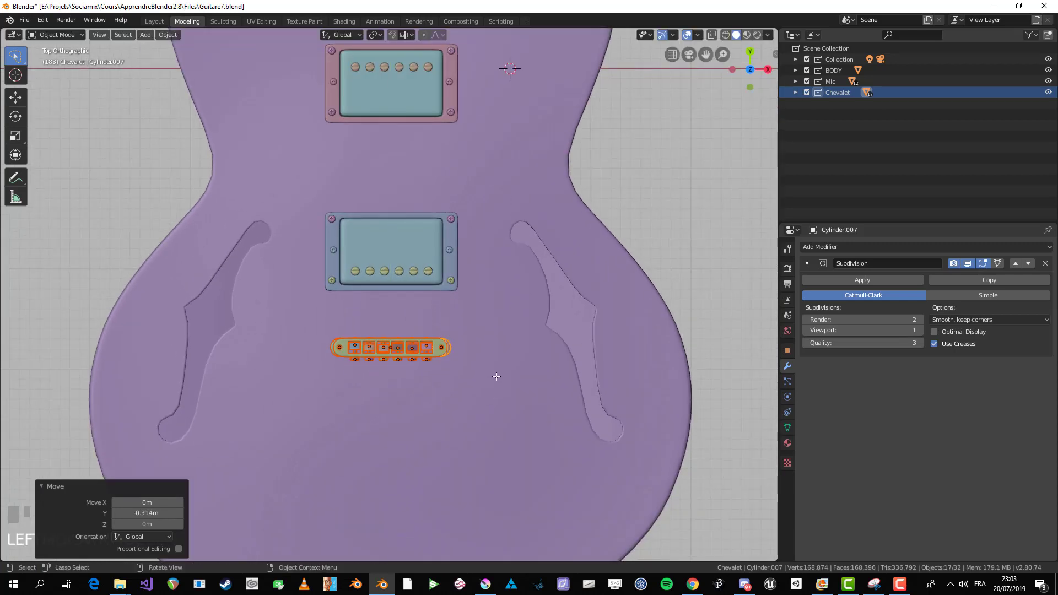
Step: Scale the bridge by 1.295 and move it along Y by about 0.09 m towards the second pickup
scroll(479, 372, down, 1)
scroll(469, 370, up, 1)
key(s)
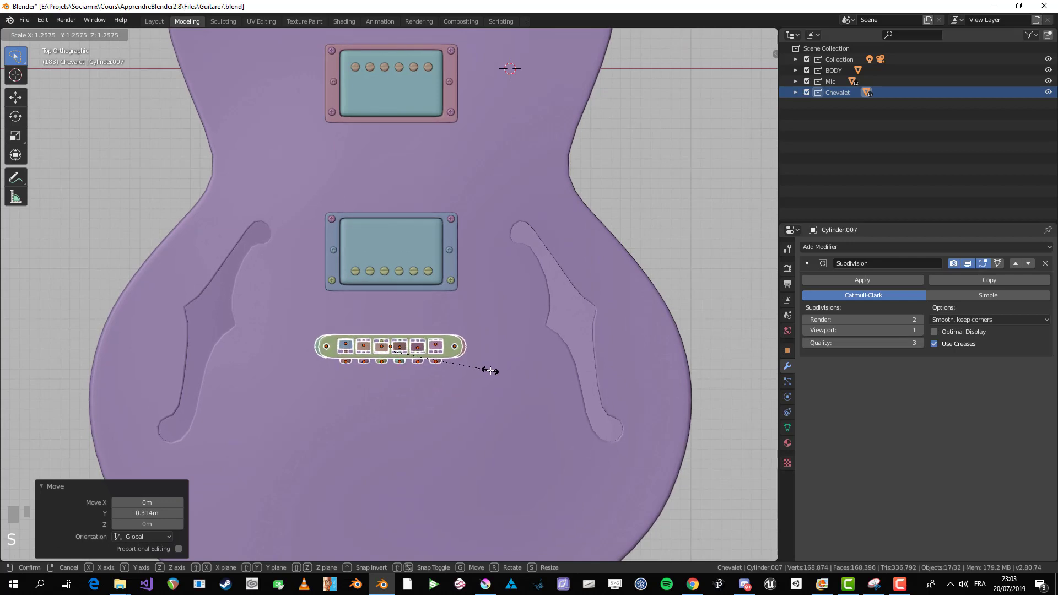
click(491, 369)
key(g)
key(y)
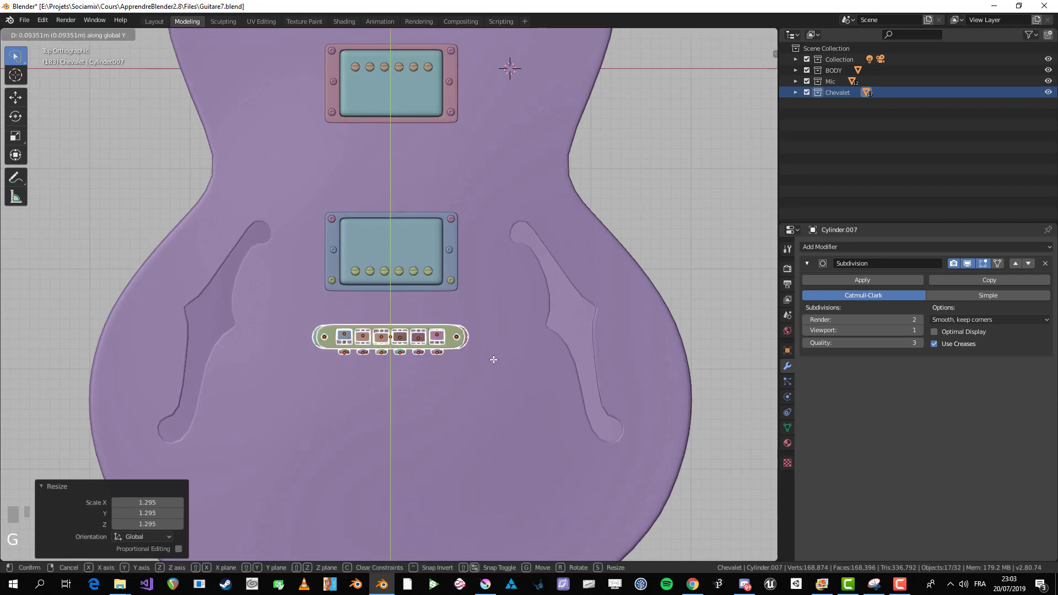
click(494, 360)
Step: Lower the bridge along Z by about 0.32 m onto the guitar body in front view and clear the selection
key(alt+a)
key(KP_1)
key(ctrl+z)
scroll(494, 353, up, 2)
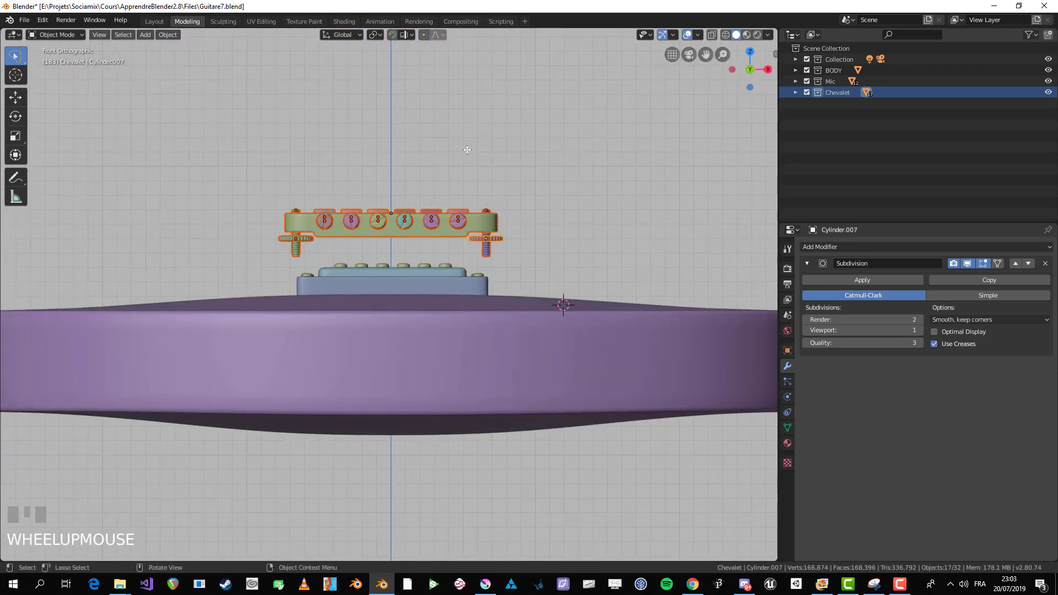
key(g)
key(z)
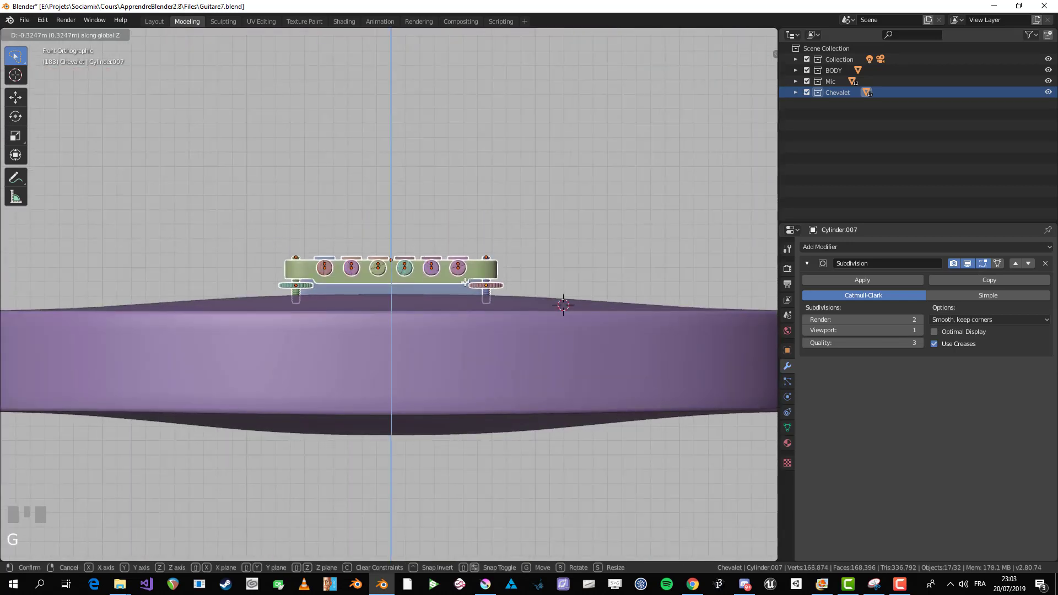
click(466, 283)
key(alt+a)
scroll(486, 248, down, 4)
key(alt+z)
scroll(487, 248, down, 1)
key(alt+z)
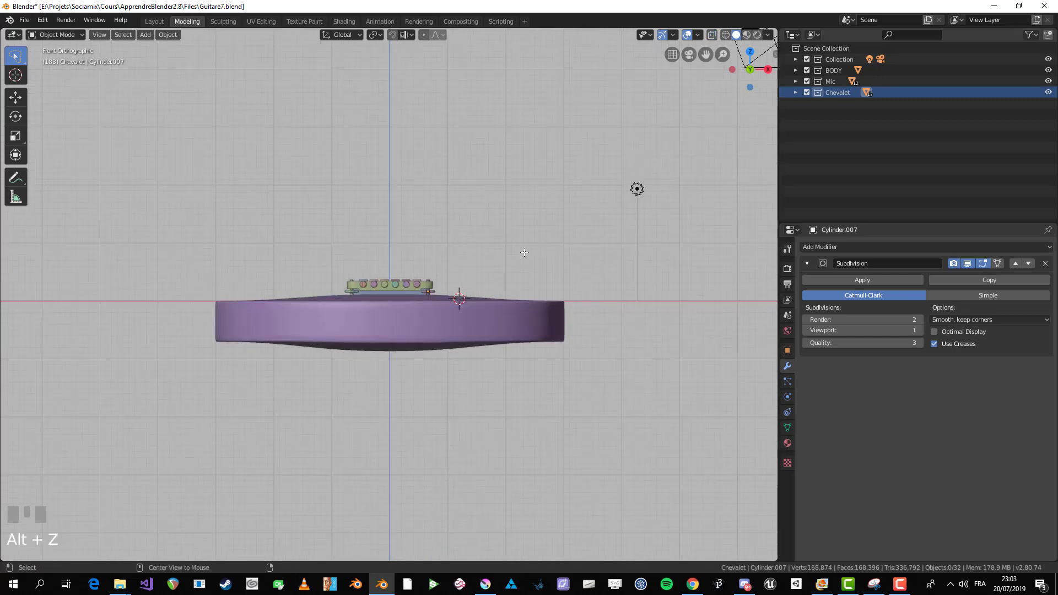
Step: Examine the bridge's placement relative to the pickups and guitar body from several angles
middle_drag(524, 252, 418, 345)
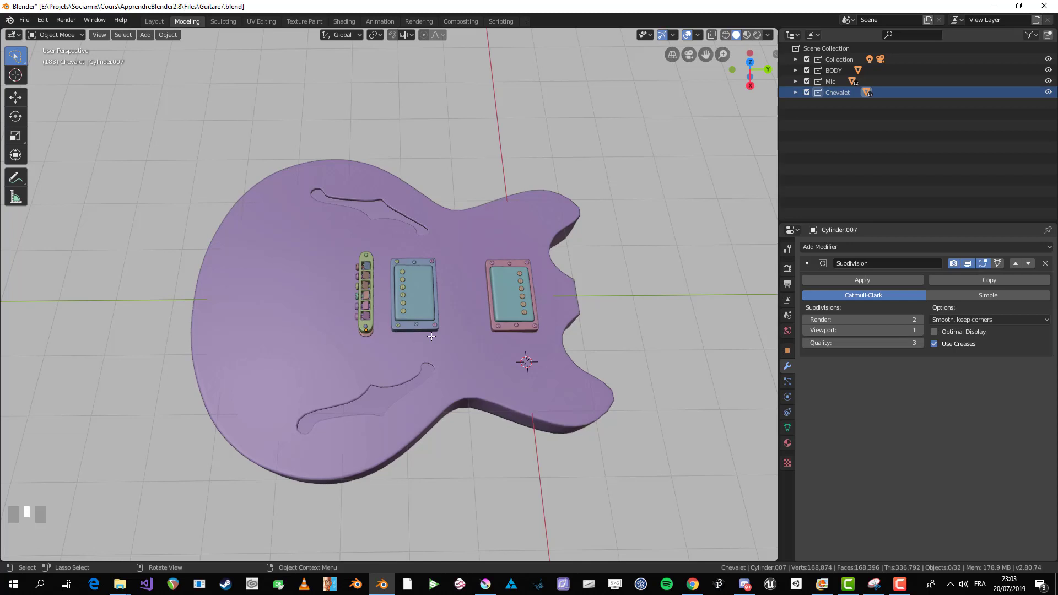
click(822, 587)
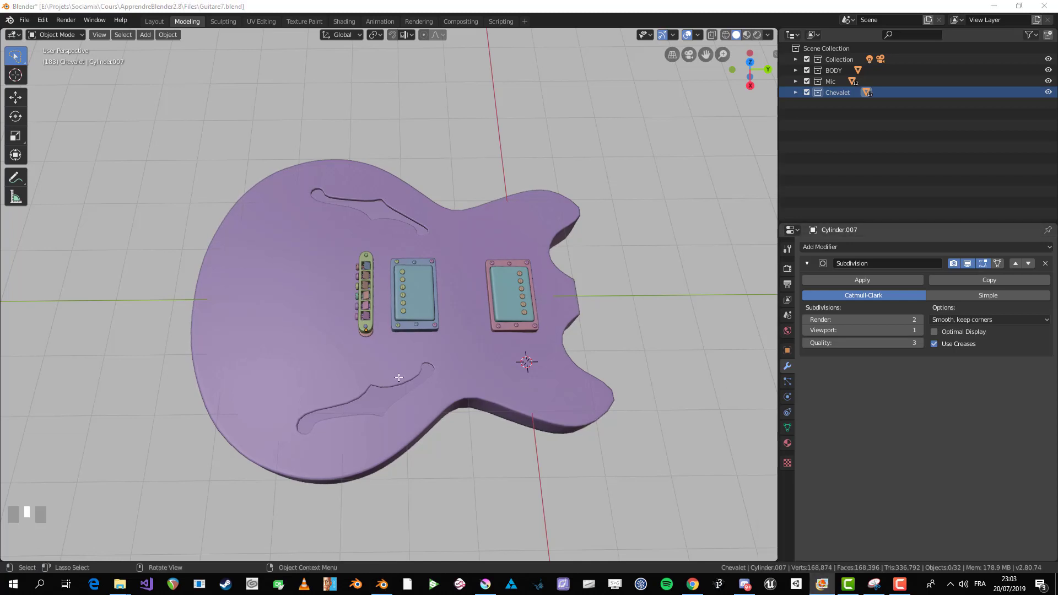
middle_drag(399, 377, 448, 339)
scroll(513, 303, up, 6)
scroll(448, 339, down, 3)
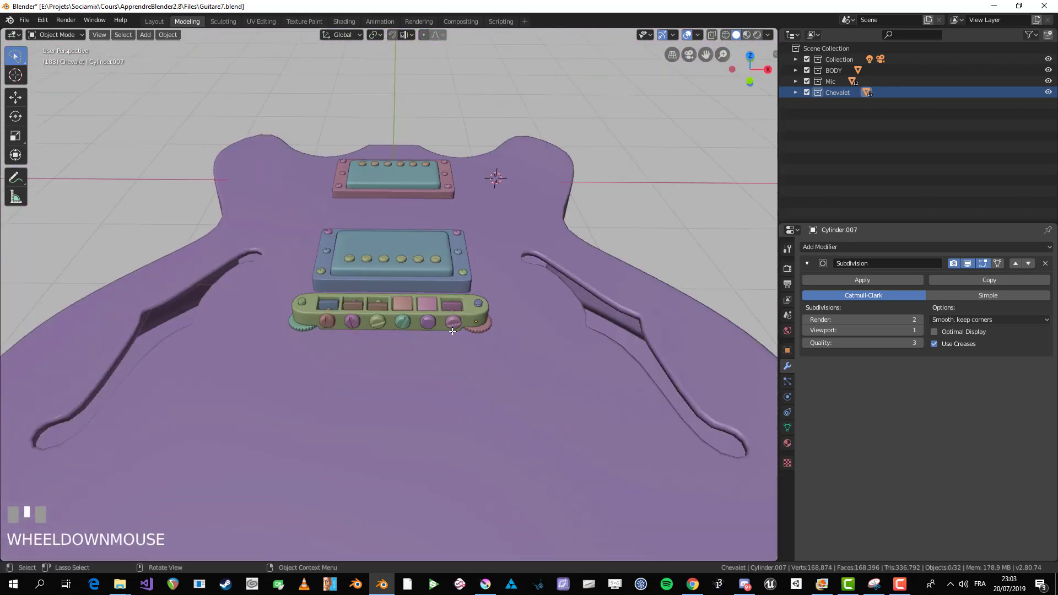
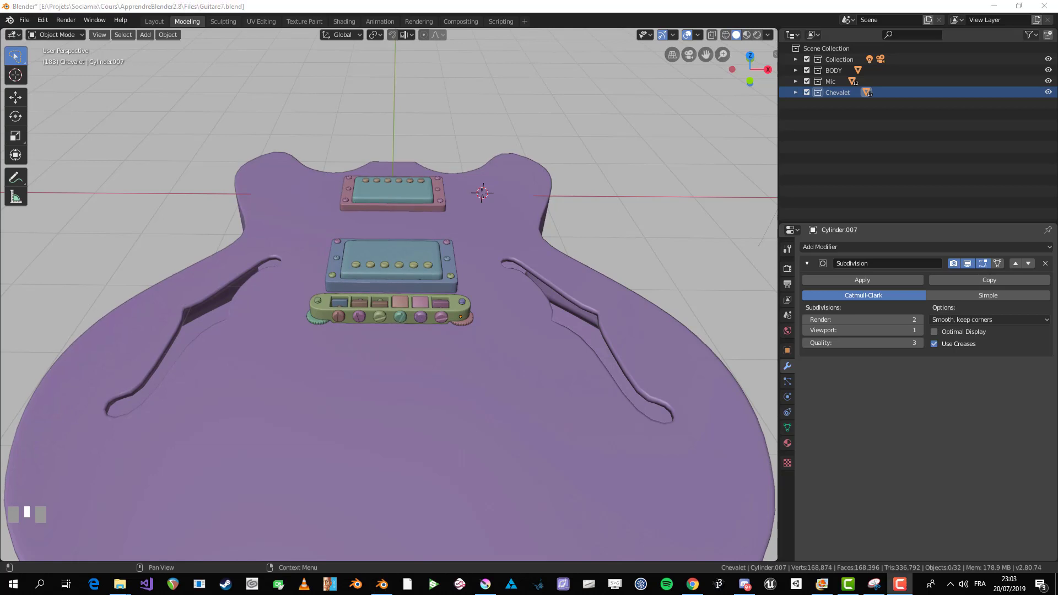
click(436, 283)
scroll(434, 281, down, 3)
middle_drag(382, 154, 385, 201)
key(alt+a)
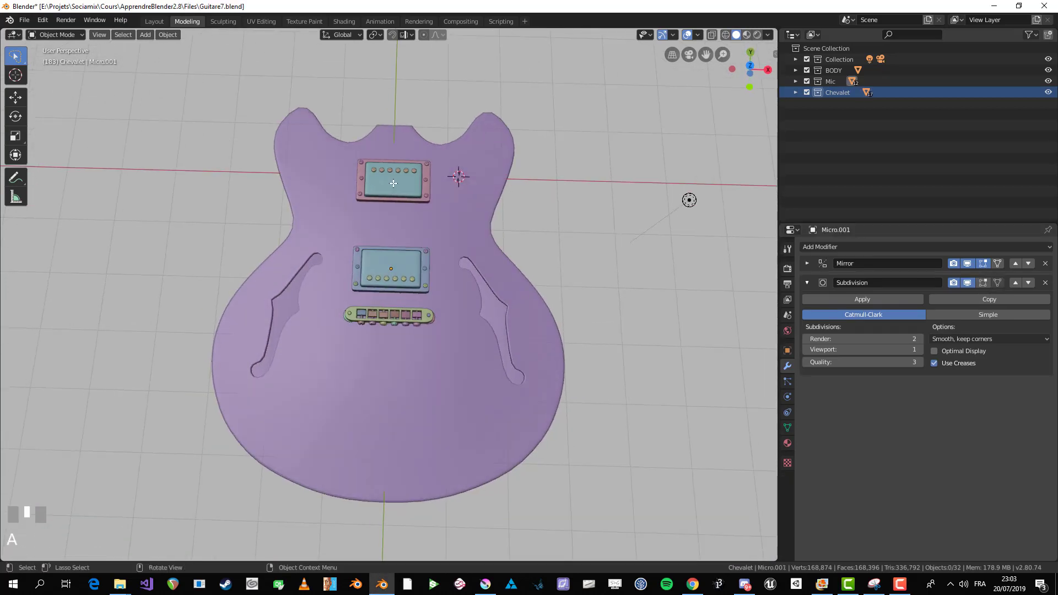
Step: Reset the 3D cursor to the world origin, add a mesh plane there and isolate it in local view
scroll(401, 186, down, 3)
key(shift+c)
scroll(402, 236, up, 1)
shift+middle_drag(388, 257, 450, 284)
key(shift+a)
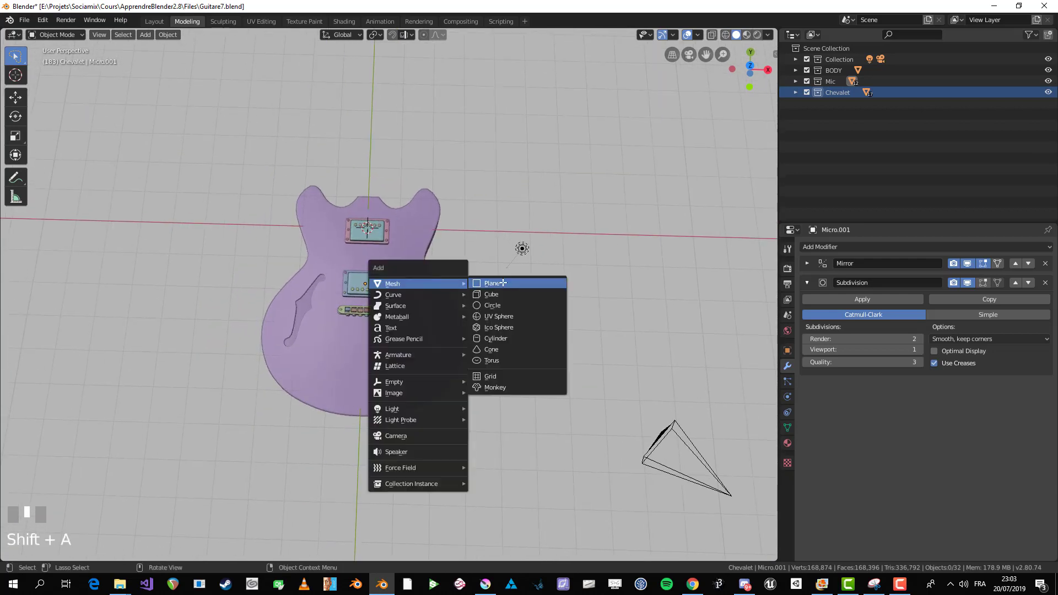
click(502, 284)
key(KP_Divide)
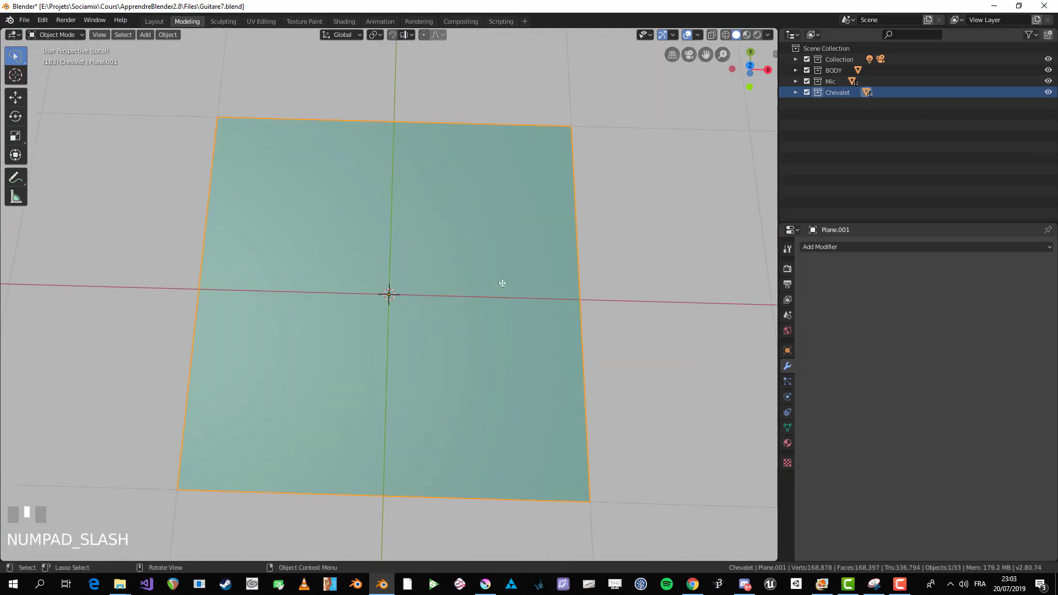
Step: Scale the plane's mesh along Y by about 0.22 into a wide, flat rectangle and clear the selection
key(KP_1)
key(KP_7)
key(Tab)
scroll(482, 267, down, 3)
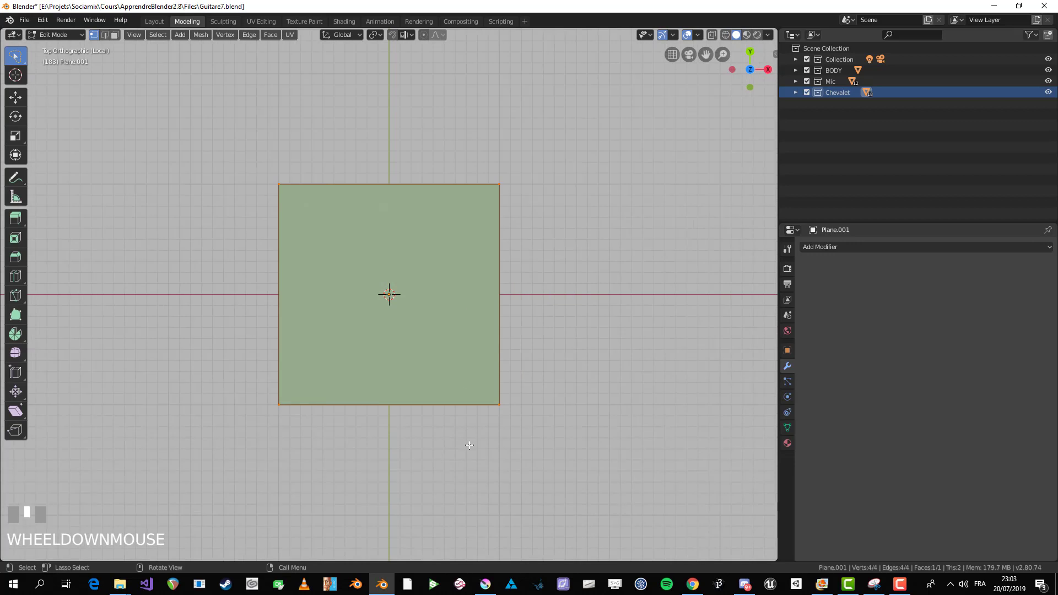
key(s)
key(y)
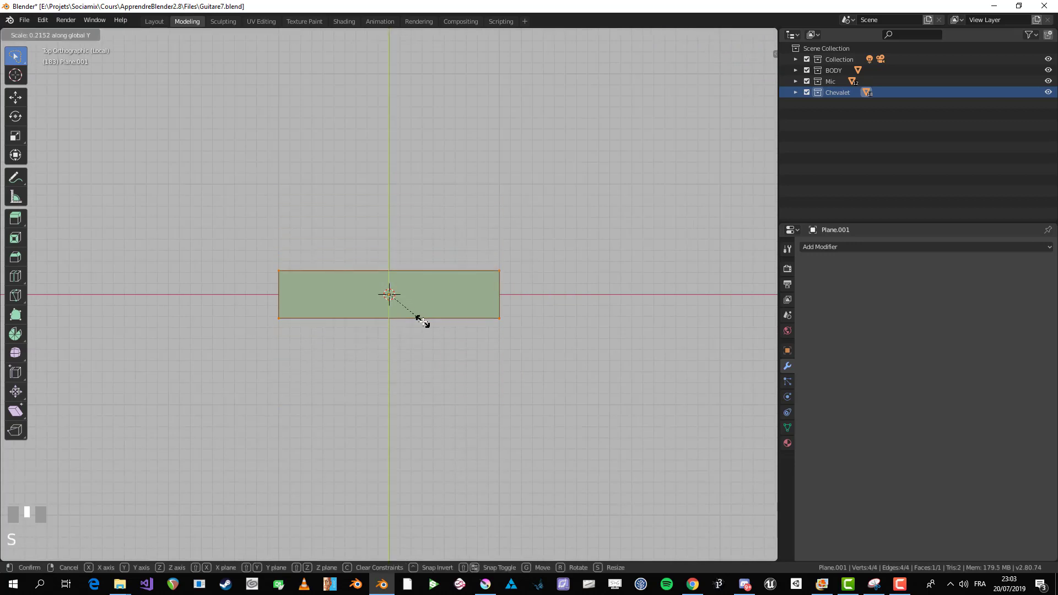
click(423, 323)
key(a)
Step: Cut the rectangle vertically through its centre and delete the vertices of its negative-X half
scroll(388, 258, up, 1)
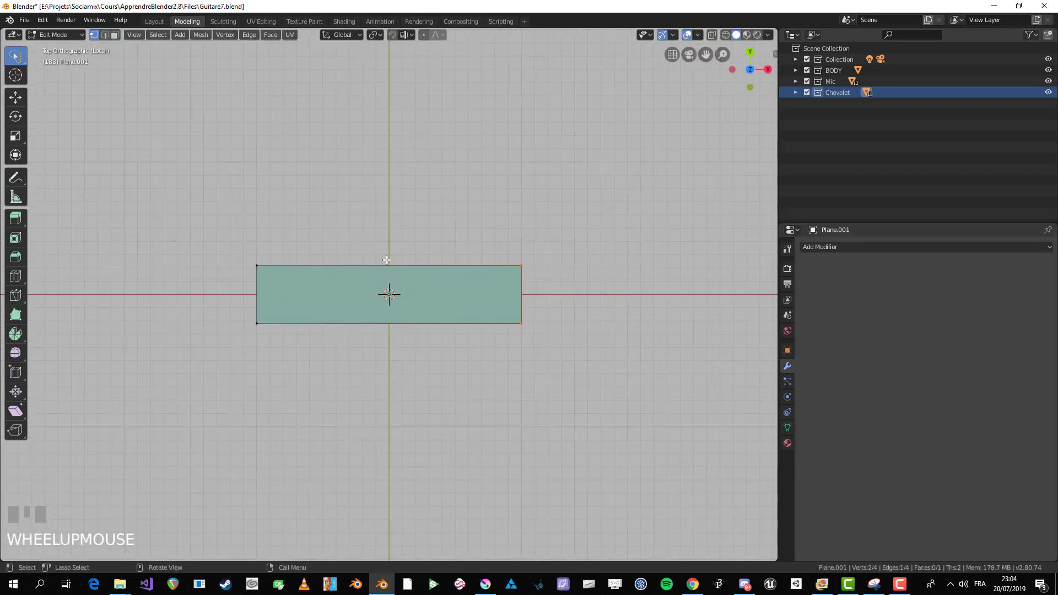
key(ctrl+r)
click(388, 258)
right_click(388, 258)
key(alt+a)
drag(202, 395, 329, 439)
key(x)
click(406, 185)
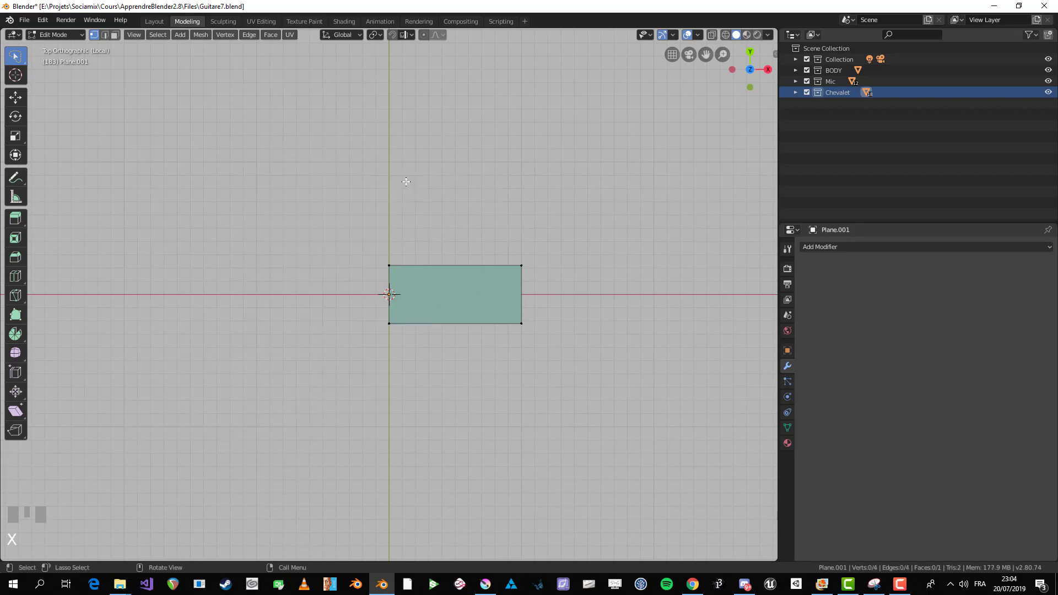
Step: Add a Mirror modifier on the X axis with Clipping enabled to the half rectangle
key(Tab)
click(840, 252)
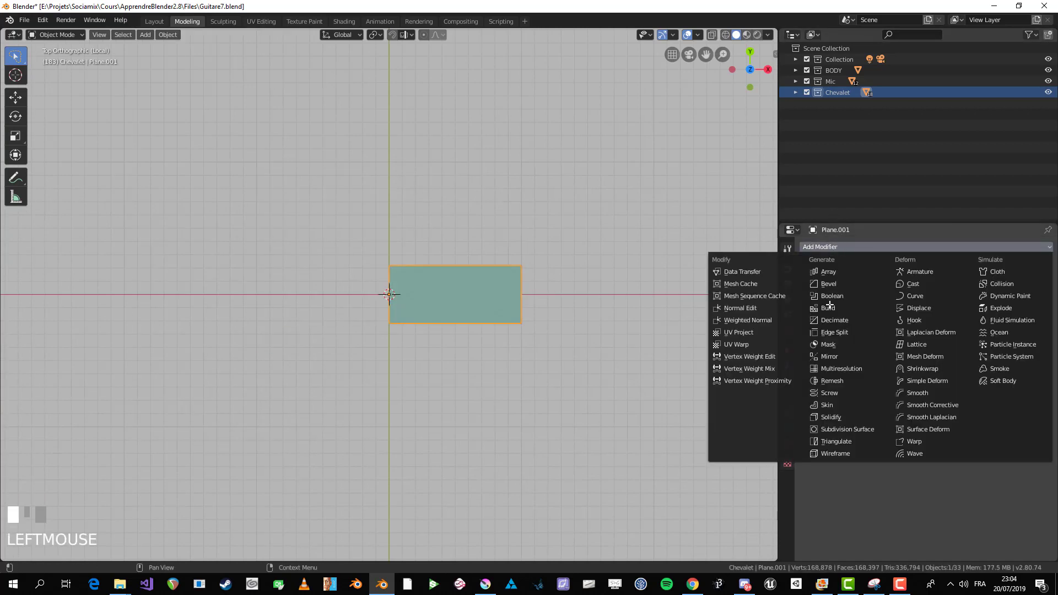
click(836, 346)
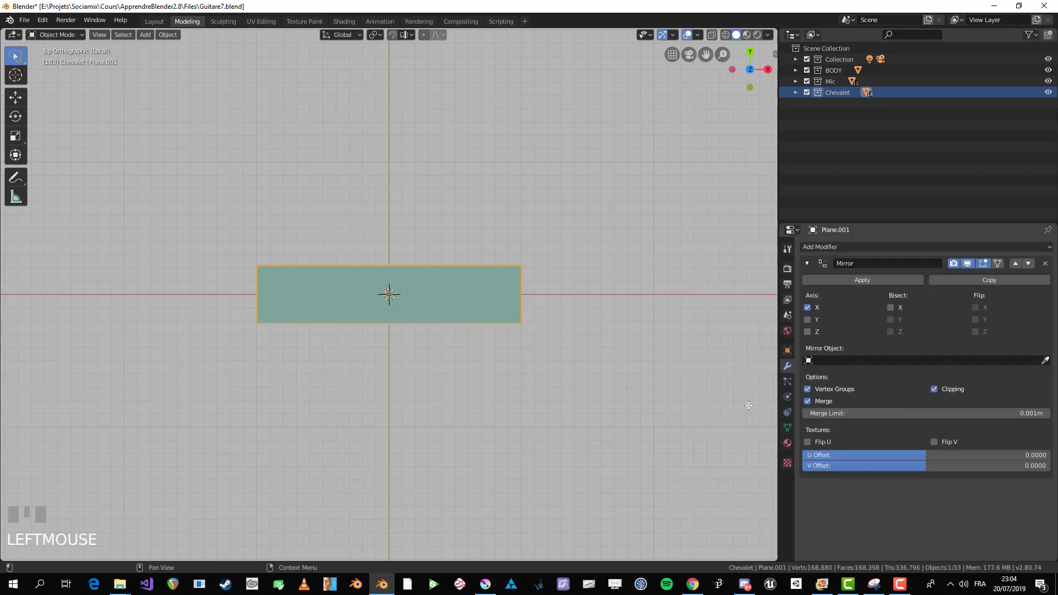
Step: Add two lengthwise loop cuts across the half rectangle and spread them apart along Y
key(Tab)
scroll(557, 265, up, 2)
key(b)
drag(427, 171, 549, 449)
scroll(499, 243, up, 1)
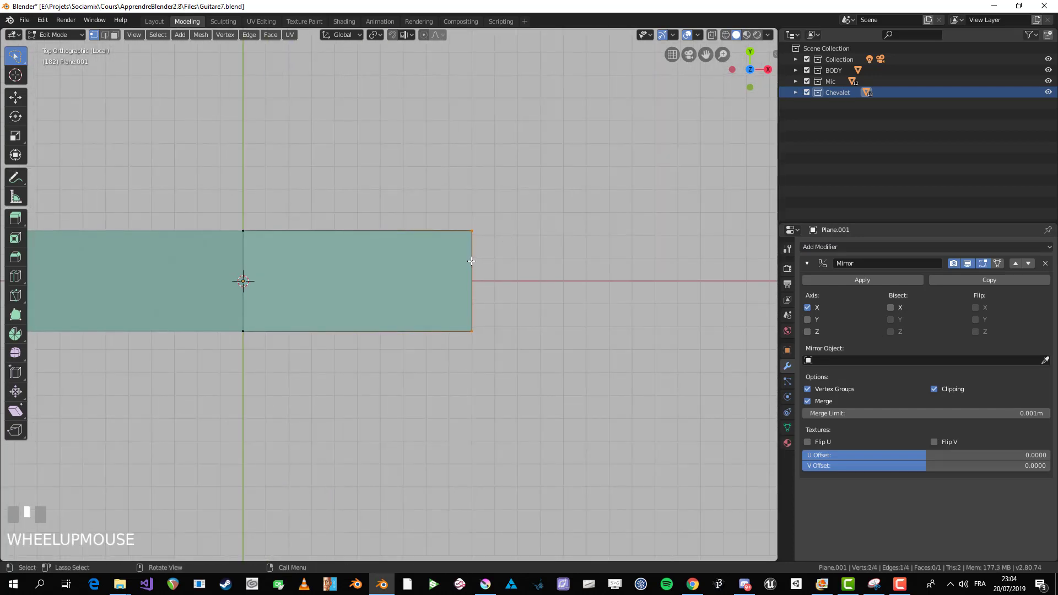
key(ctrl+r)
scroll(241, 281, up, 1)
click(241, 281)
key(s)
key(y)
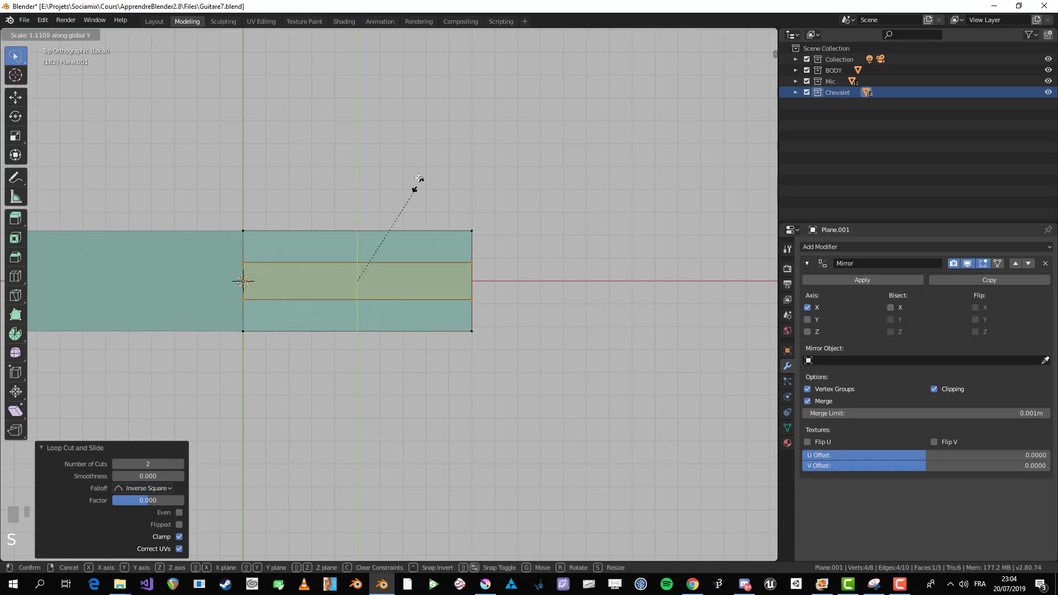
click(430, 116)
Step: Extrude the outer end edges of the half rectangle a short distance outward along X
key(b)
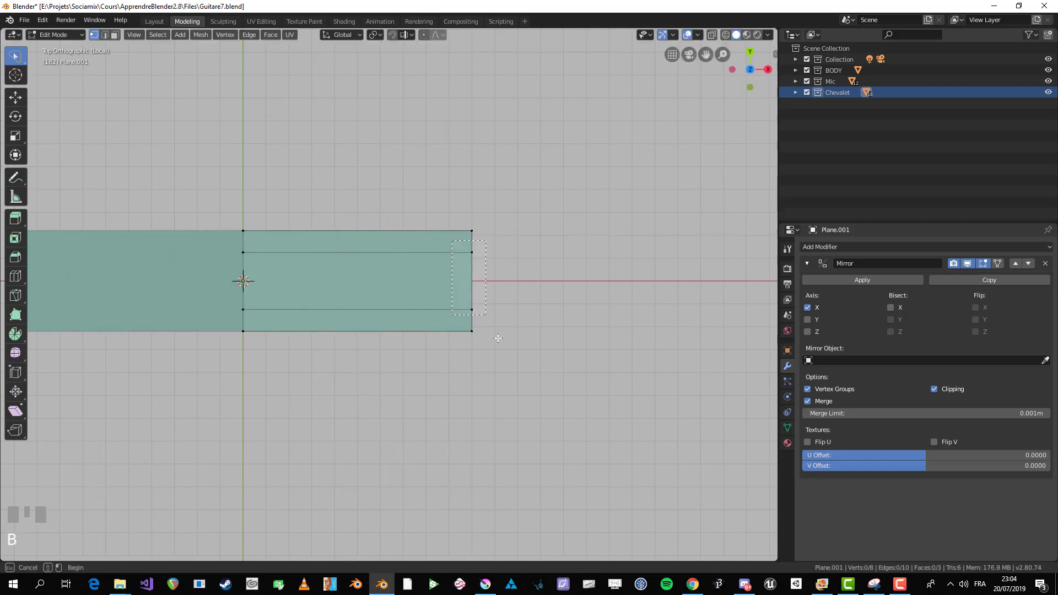
key(e)
right_click(511, 267)
key(x)
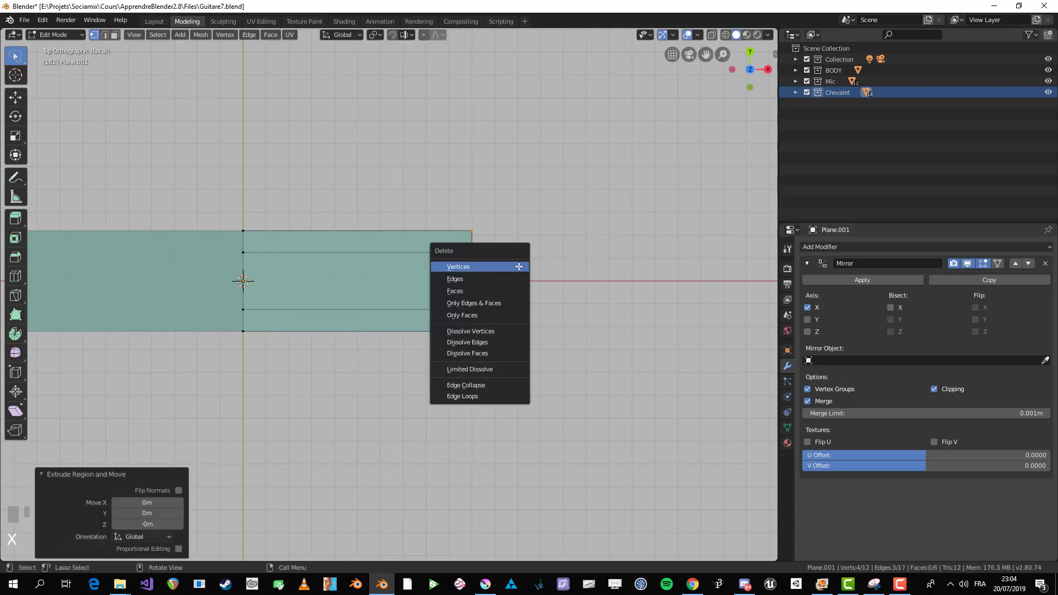
key(Escape)
key(x)
key(Escape)
key(g)
key(x)
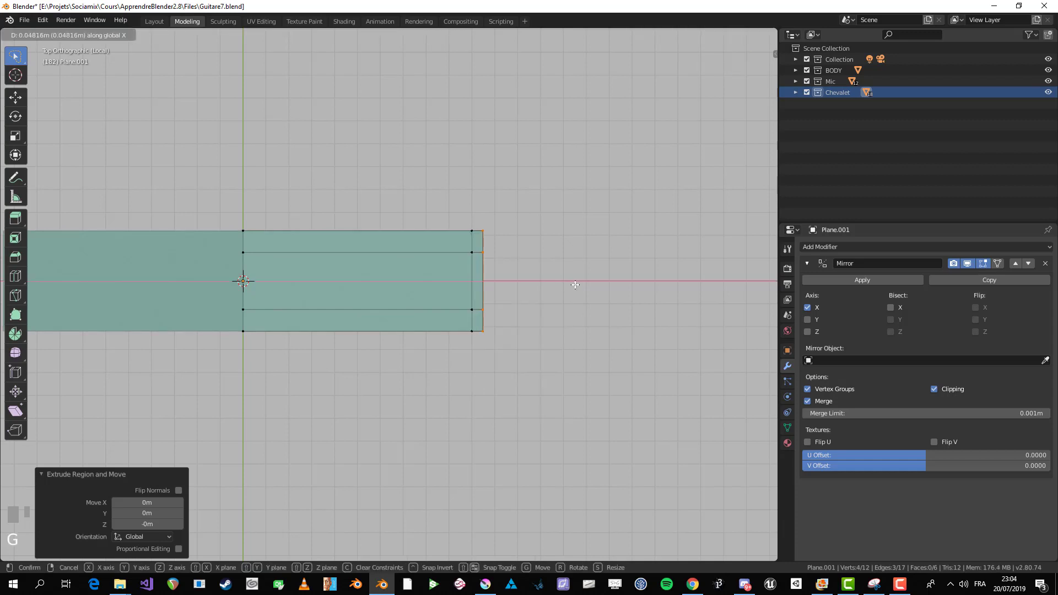
click(580, 285)
Step: Move the two middle vertices of the outer end outward along X to bevel its corners, and leave Edit Mode
key(b)
drag(484, 242, 524, 317)
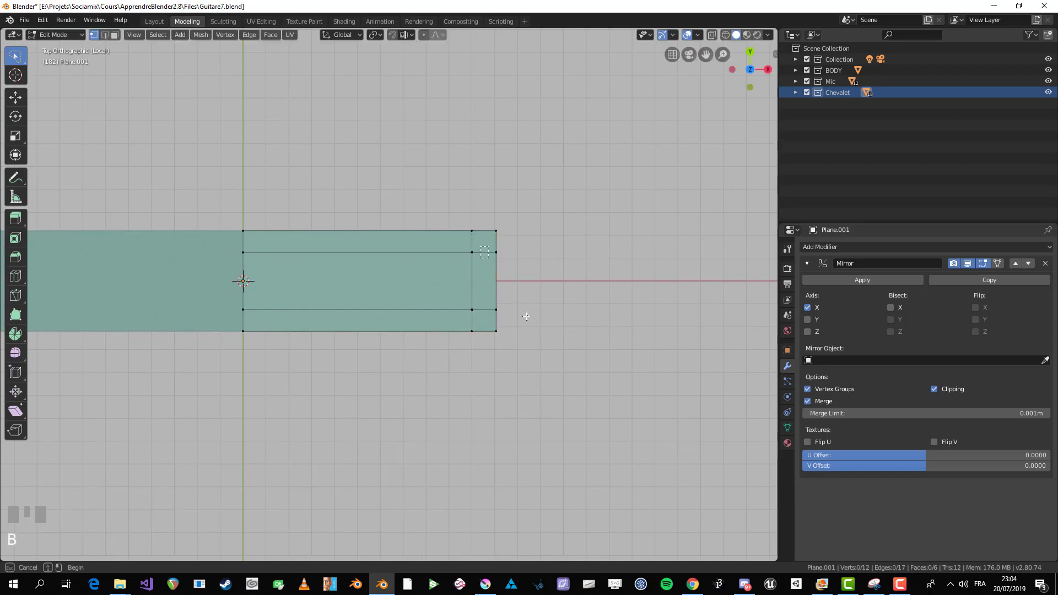
key(g)
key(x)
click(543, 314)
key(Tab)
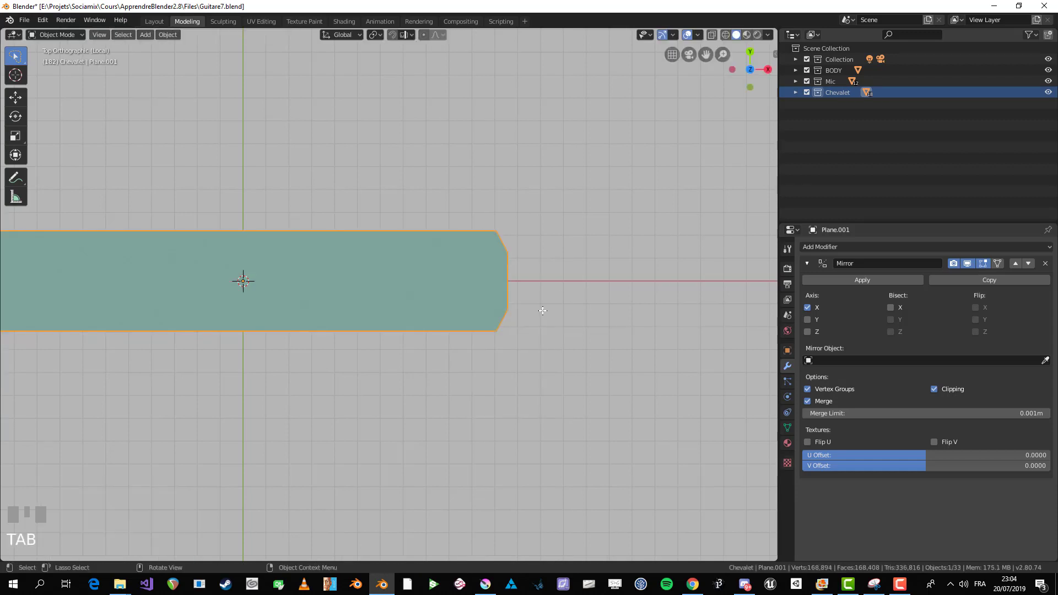
Step: Add a Subdivision Surface modifier to the half rectangle and collapse its Mirror modifier settings
click(848, 246)
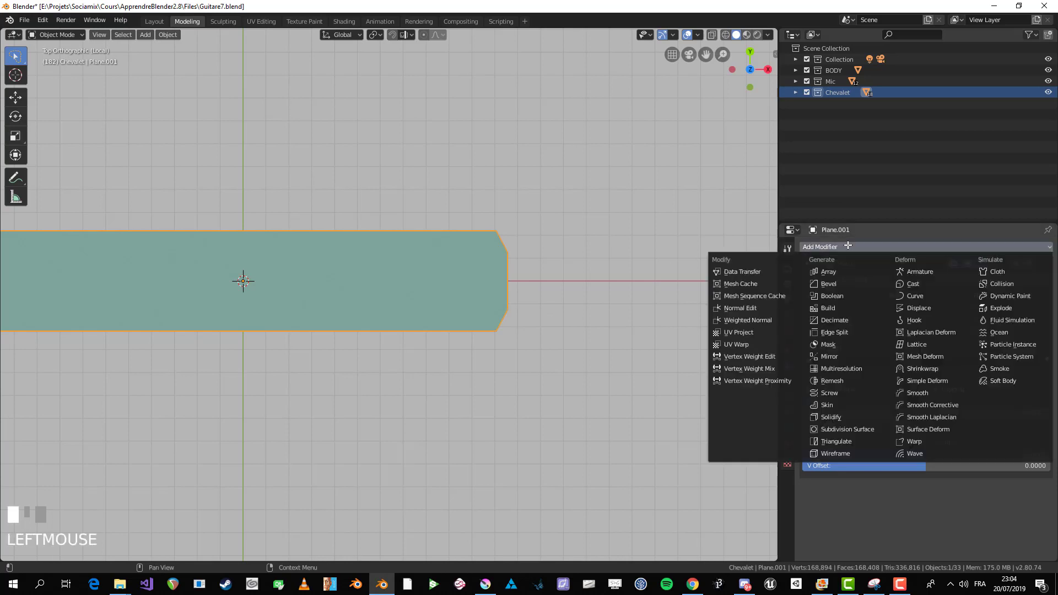
click(839, 430)
click(806, 263)
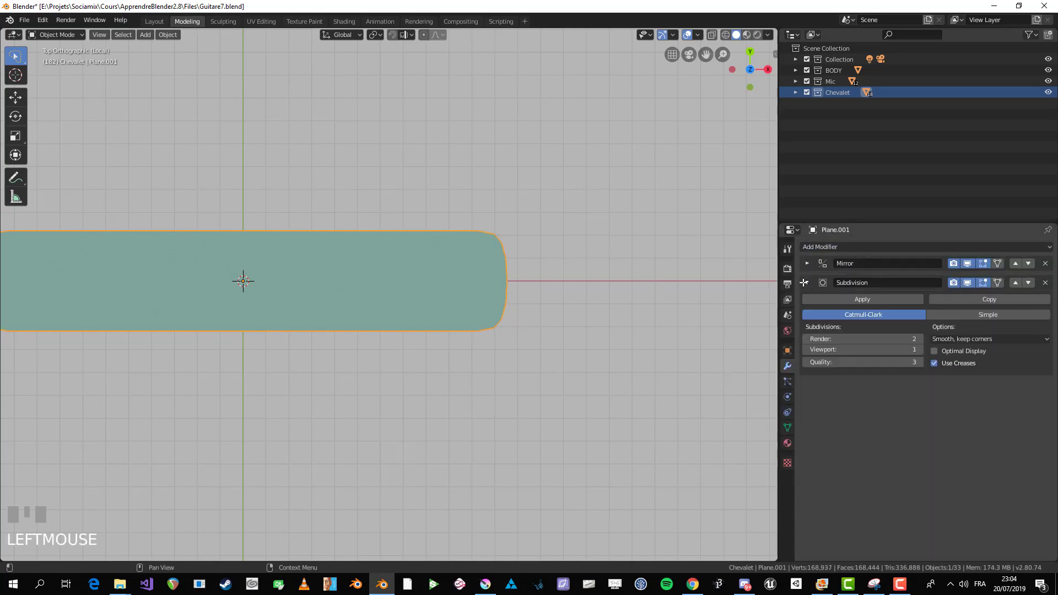
Step: Add a lengthwise loop cut near each long edge of the half rectangle, slid toward the outer edges to tighten the corners
key(Tab)
scroll(494, 241, up, 2)
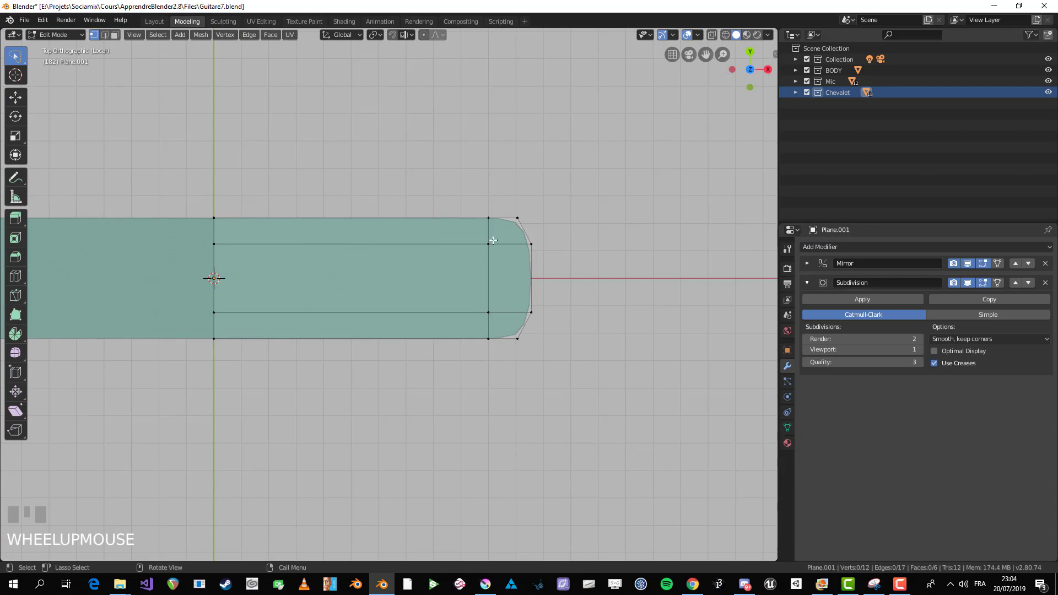
shift+middle_drag(517, 220, 485, 237)
scroll(519, 219, up, 1)
key(ctrl+r)
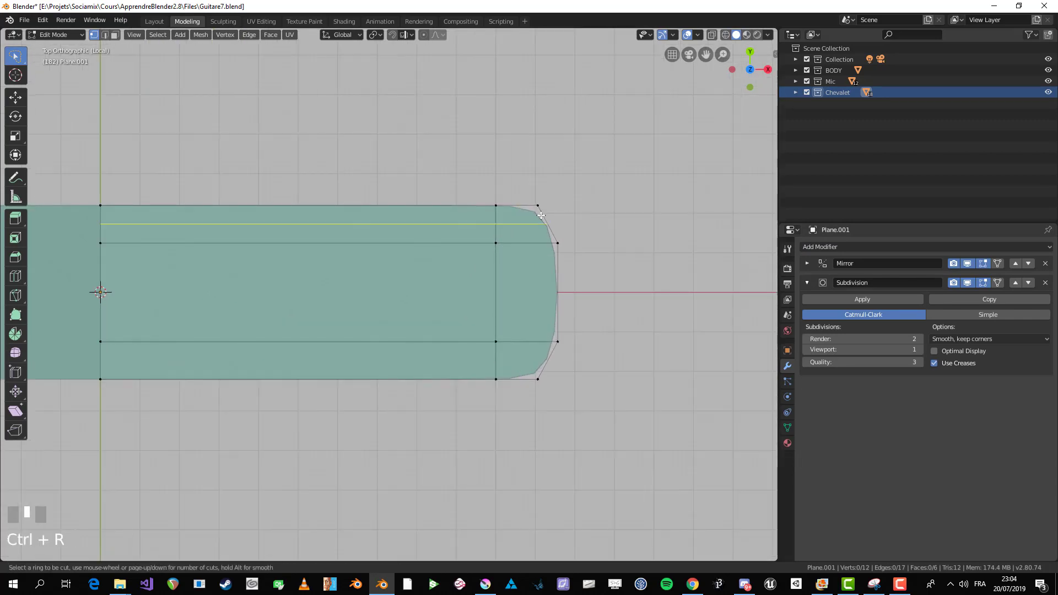
click(538, 215)
click(541, 205)
key(ctrl+r)
click(547, 366)
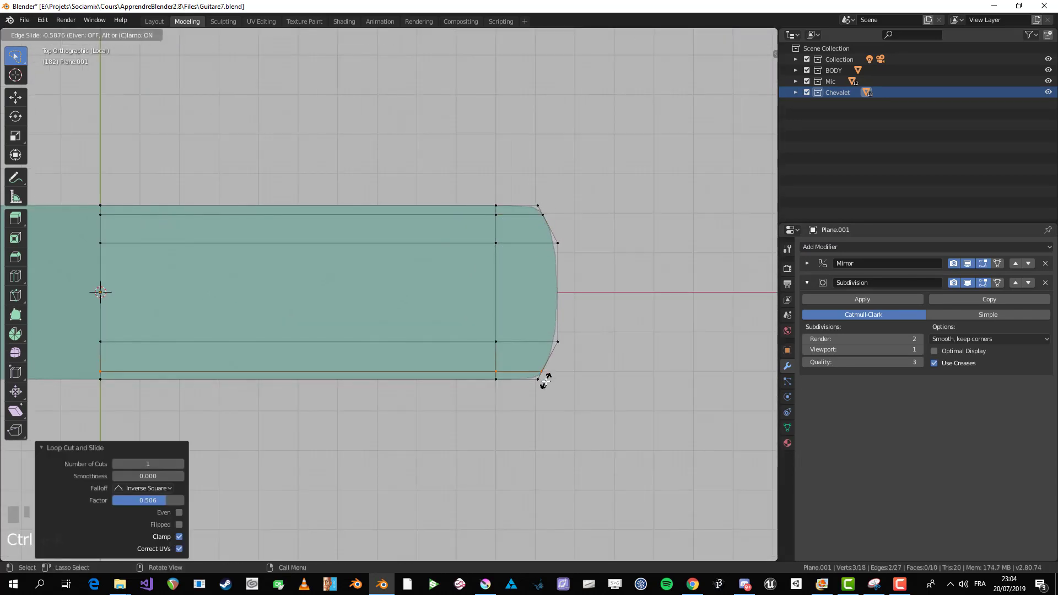
click(543, 377)
key(Tab)
key(Tab)
Step: Add a loop cut across the narrow end section, slid slightly toward the outer end, and deselect everything
key(ctrl+r)
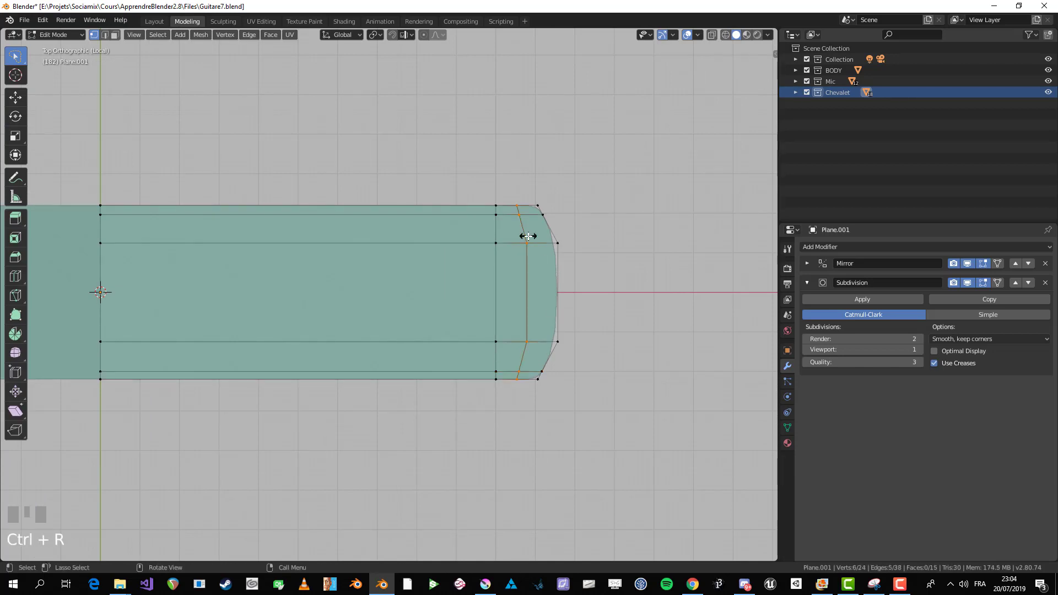
click(530, 237)
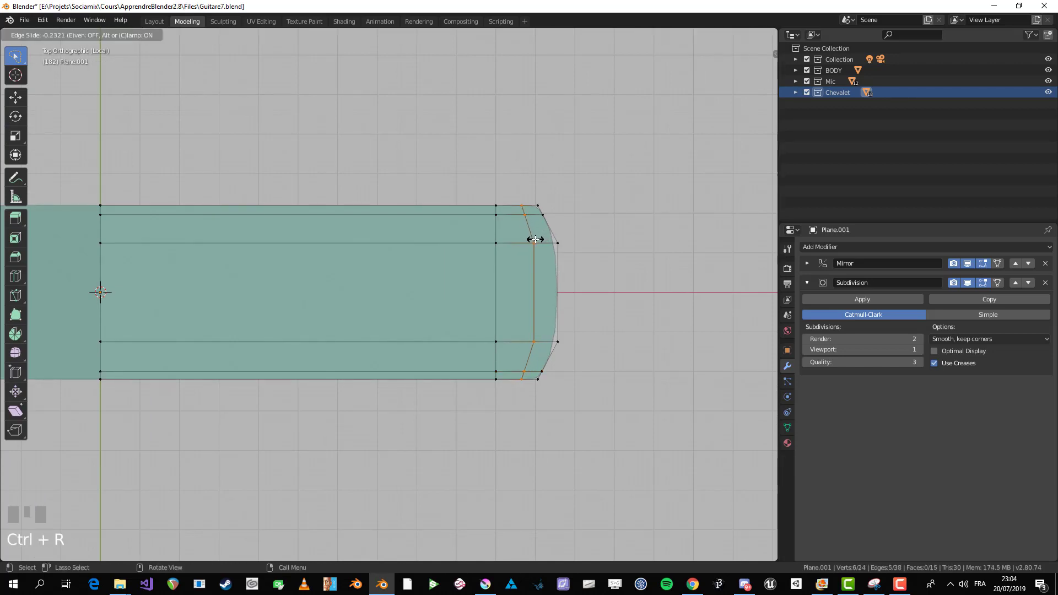
click(535, 240)
key(Tab)
key(Tab)
key(alt+a)
Step: Extrude all faces of the plane downward by about 0.15 m to give the bar thickness
scroll(428, 305, down, 2)
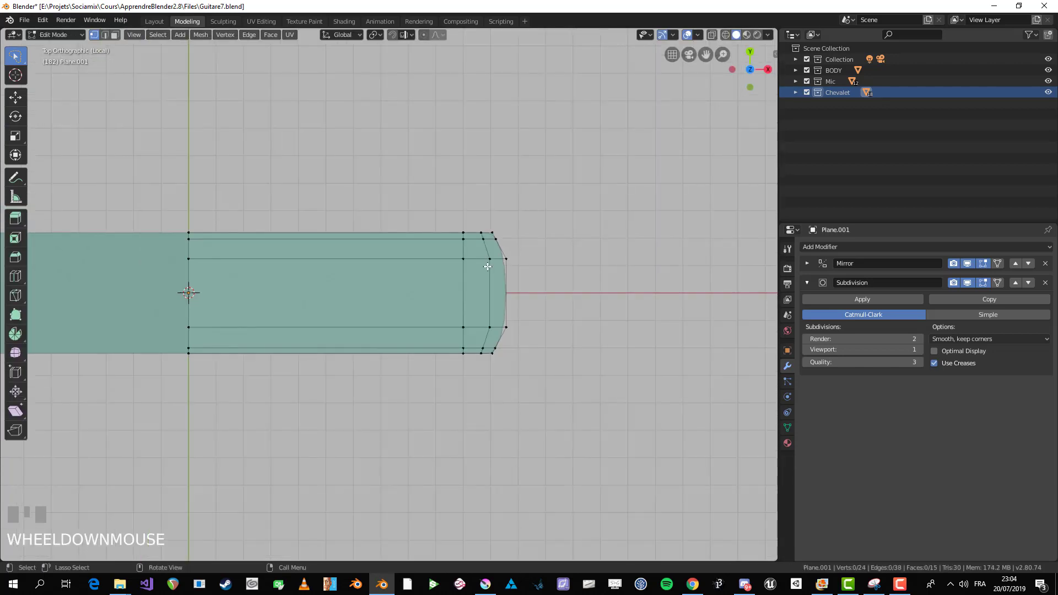
shift+middle_drag(429, 306, 380, 285)
key(a)
key(a)
key(e)
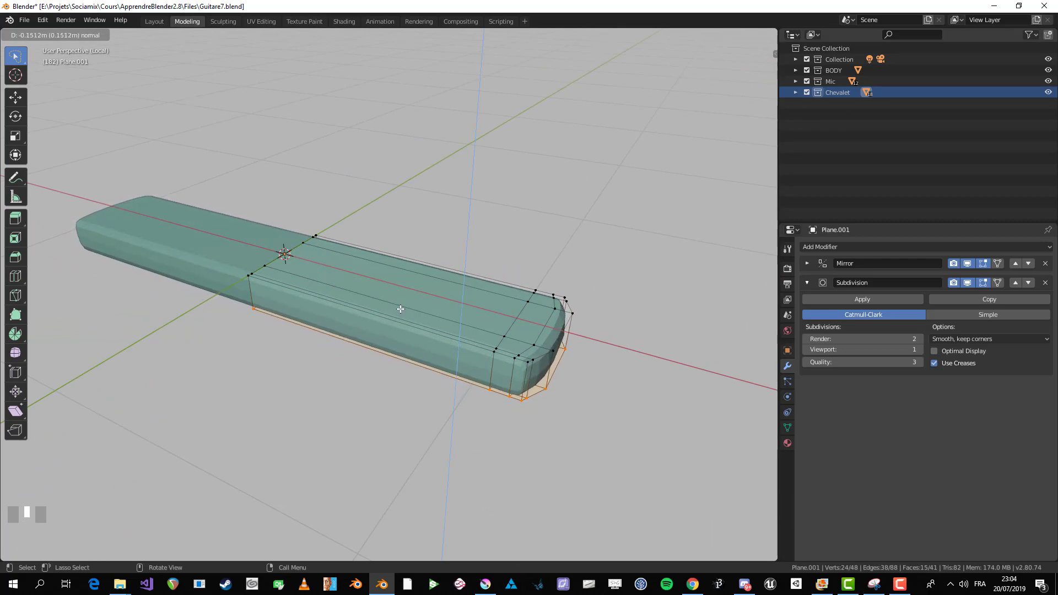
click(399, 311)
key(a)
middle_drag(275, 338, 386, 339)
scroll(437, 340, up, 2)
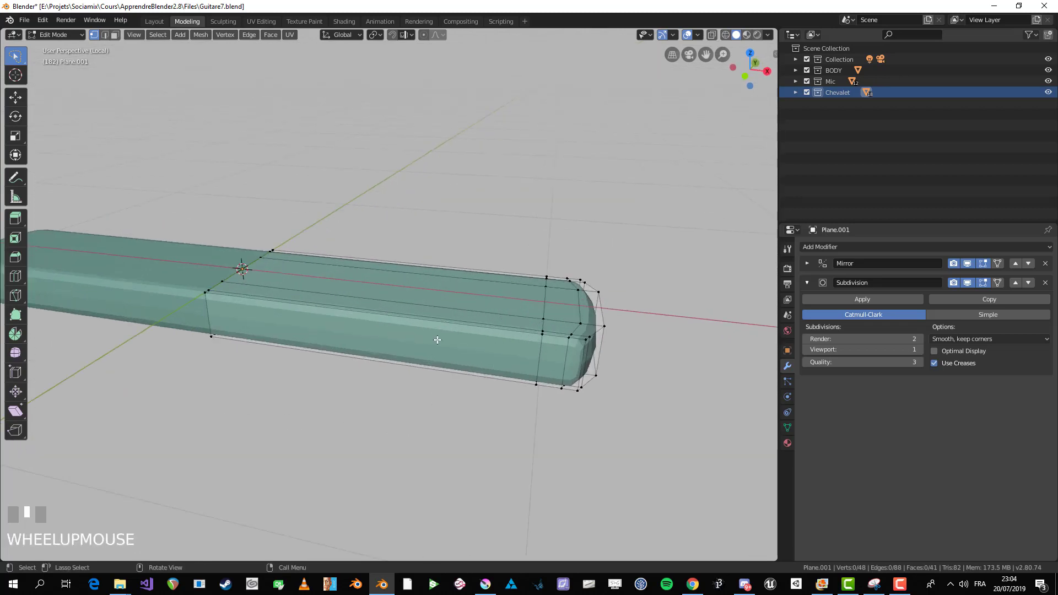
Step: Try to inset only the long front side face by about 0.048 m, and undo the inset
click(531, 354)
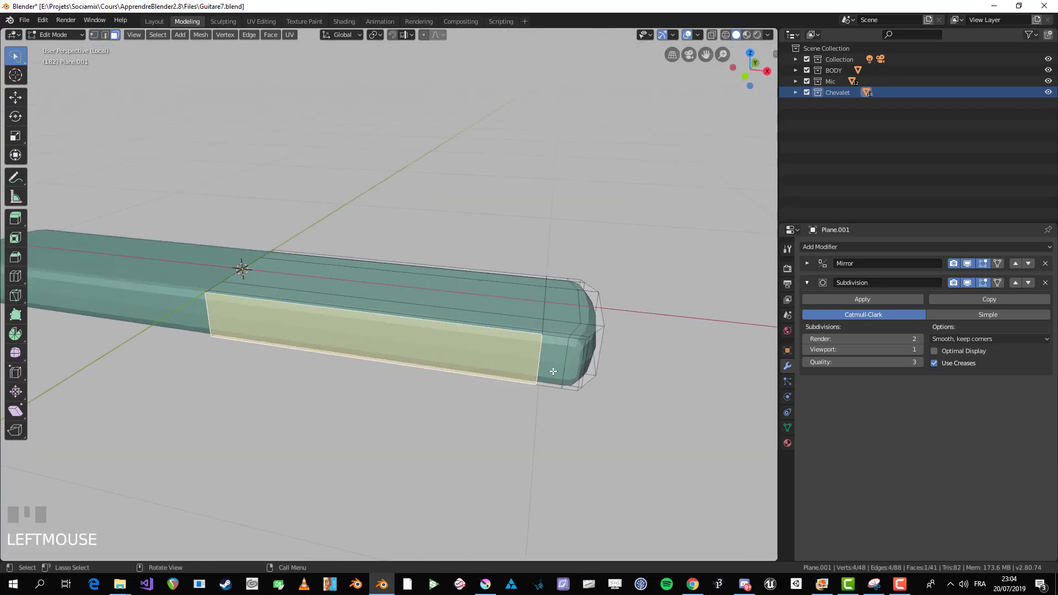
shift+click(547, 364)
key(ctrl+z)
middle_drag(492, 357, 534, 342)
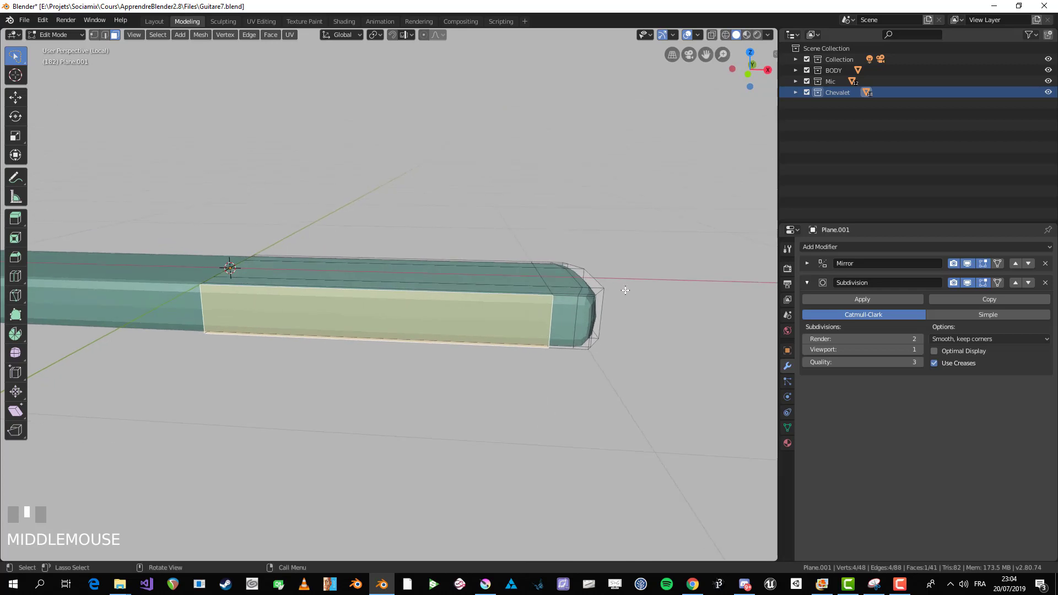
key(i)
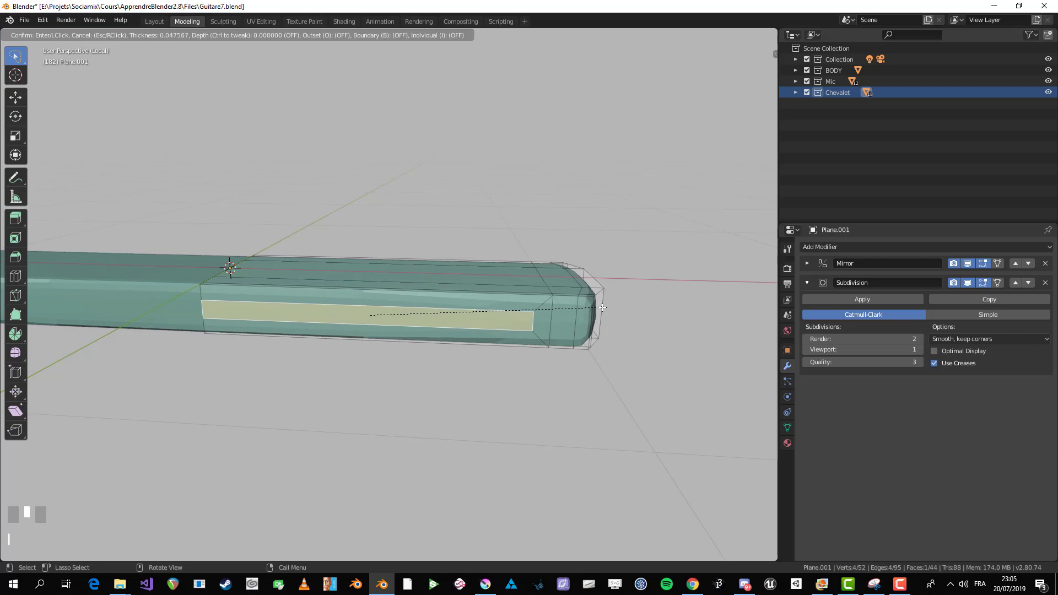
click(602, 308)
middle_drag(603, 308, 413, 307)
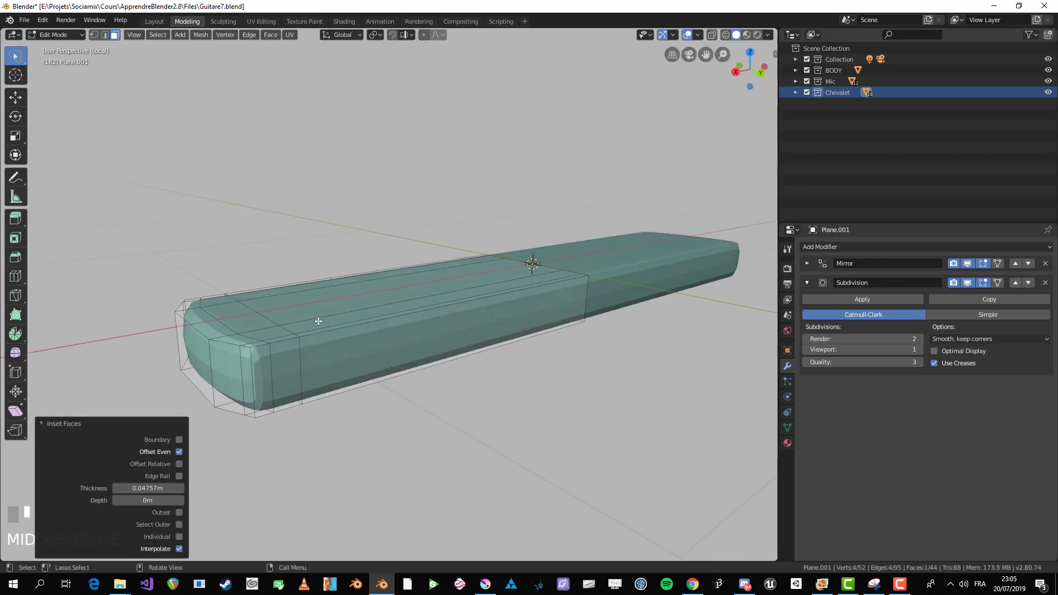
middle_drag(318, 321, 537, 411)
key(ctrl+z)
Step: Inset the long front and back side faces together by about 0.043 m and delete the inset faces
shift+click(406, 333)
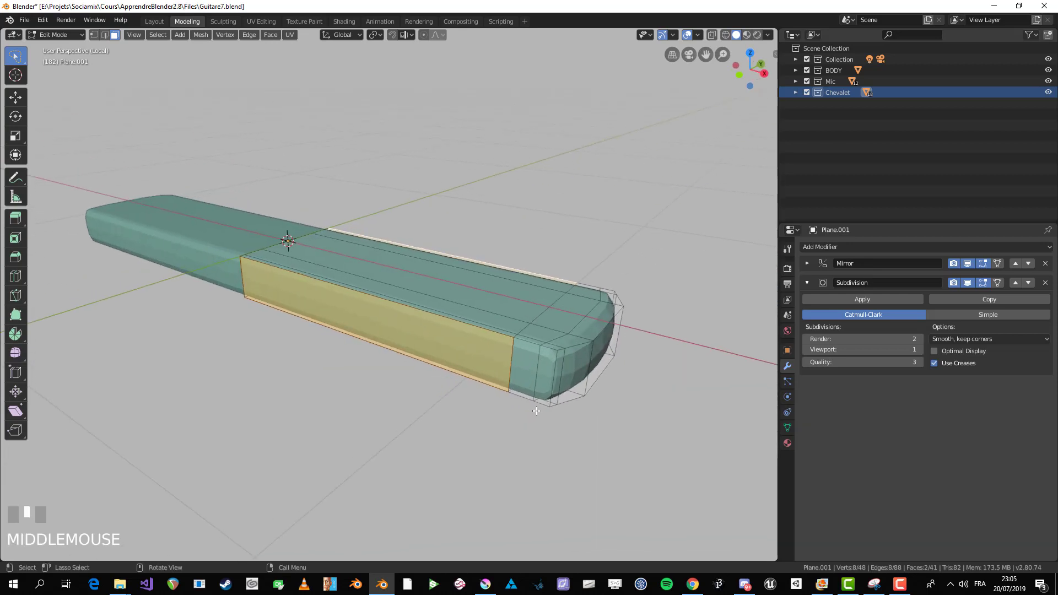
scroll(537, 411, up, 1)
key(i)
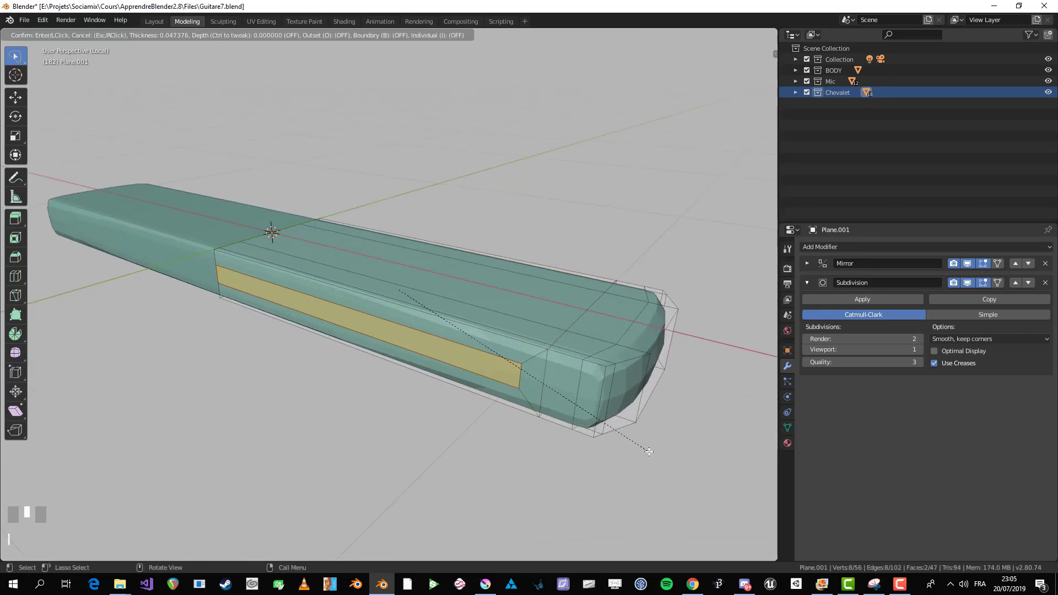
click(652, 452)
key(x)
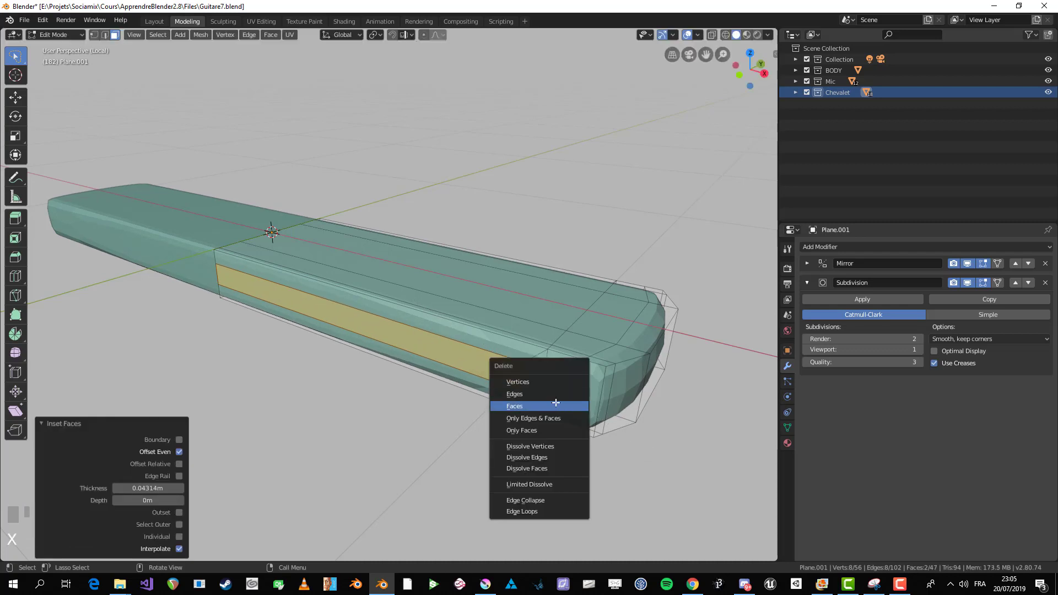
click(556, 403)
Step: Bridge the edge loops of the front and back openings to wall in a slot through the bar
middle_drag(556, 403, 406, 309)
key(Tab)
key(Tab)
alt+click(257, 313)
right_click(408, 312)
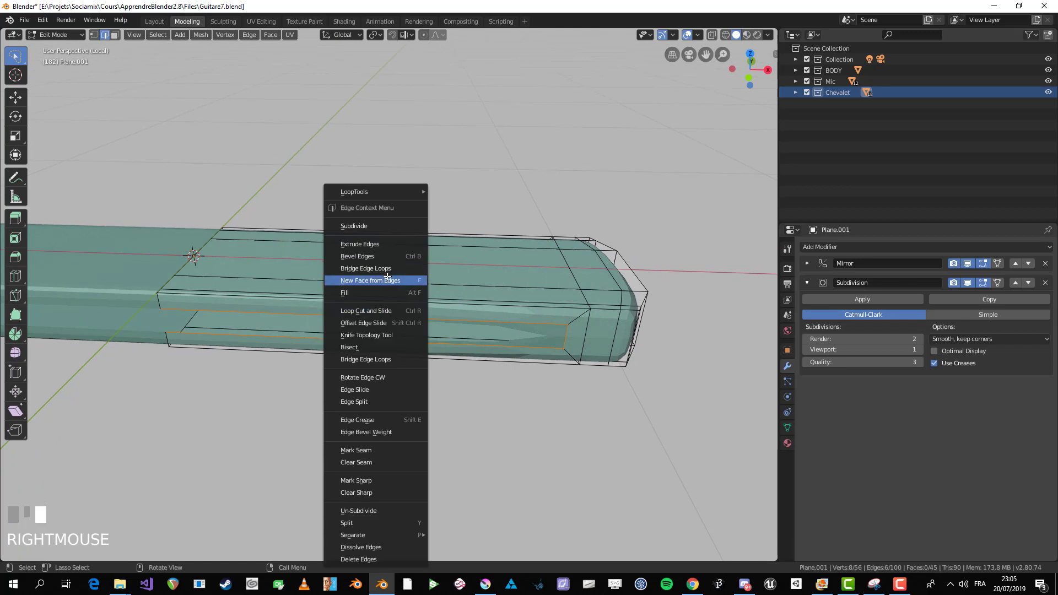
click(366, 269)
key(alt+a)
middle_drag(386, 266, 377, 327)
key(Tab)
key(Tab)
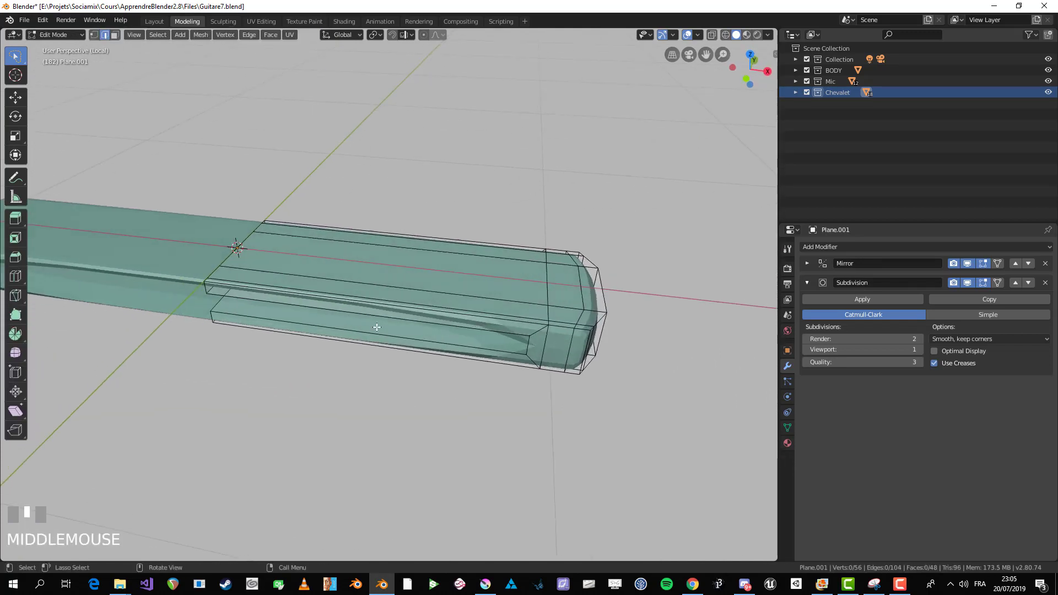
Step: Add a crosswise loop cut to the sections above and below the slot, sliding both close to the slot's end
shift+middle_drag(487, 335, 391, 308)
key(ctrl+r)
click(392, 307)
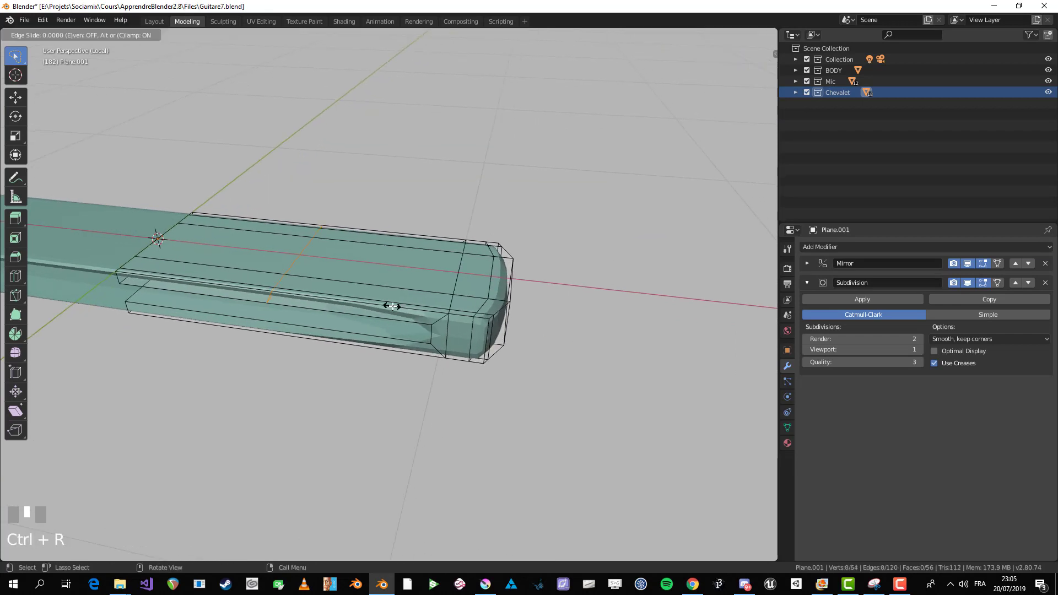
click(542, 335)
scroll(484, 335, up, 1)
key(ctrl+r)
click(401, 357)
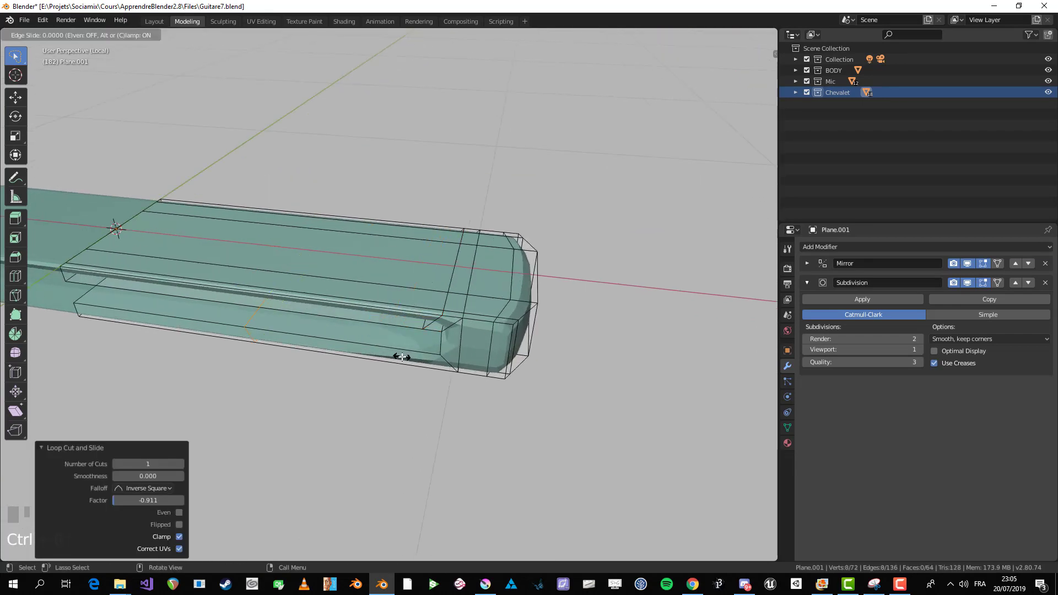
click(572, 394)
key(Tab)
Step: Extrude all top and bottom faces of the bar in place and scale them along Z by about 1.2
middle_drag(516, 357, 400, 344)
key(Tab)
key(alt+a)
key(3)
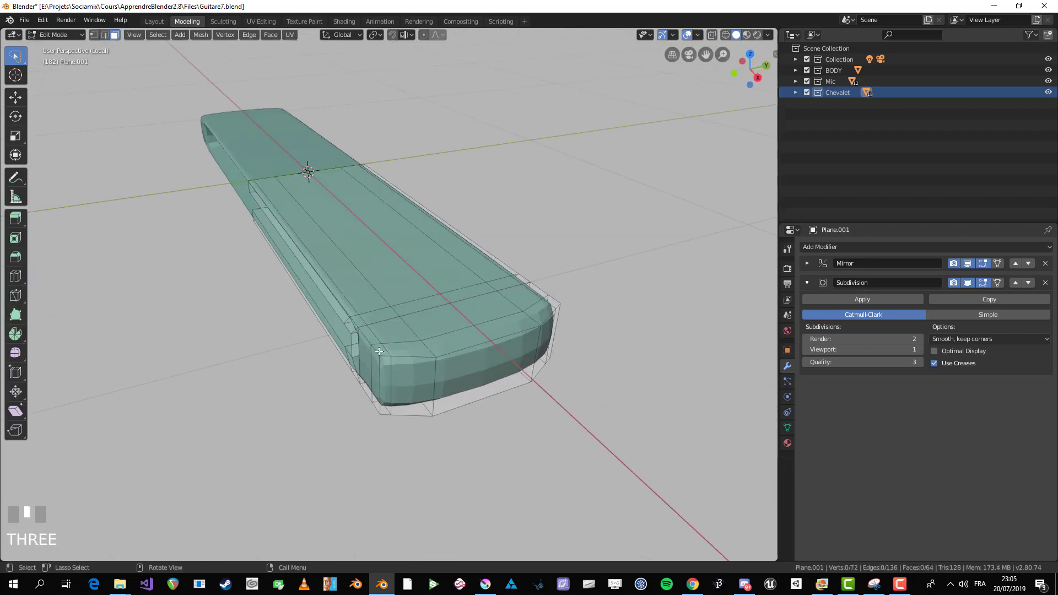
key(c)
mouse_move(376, 318)
mouse_down()
mouse_move(385, 329)
mouse_move(402, 309)
mouse_move(498, 290)
mouse_up()
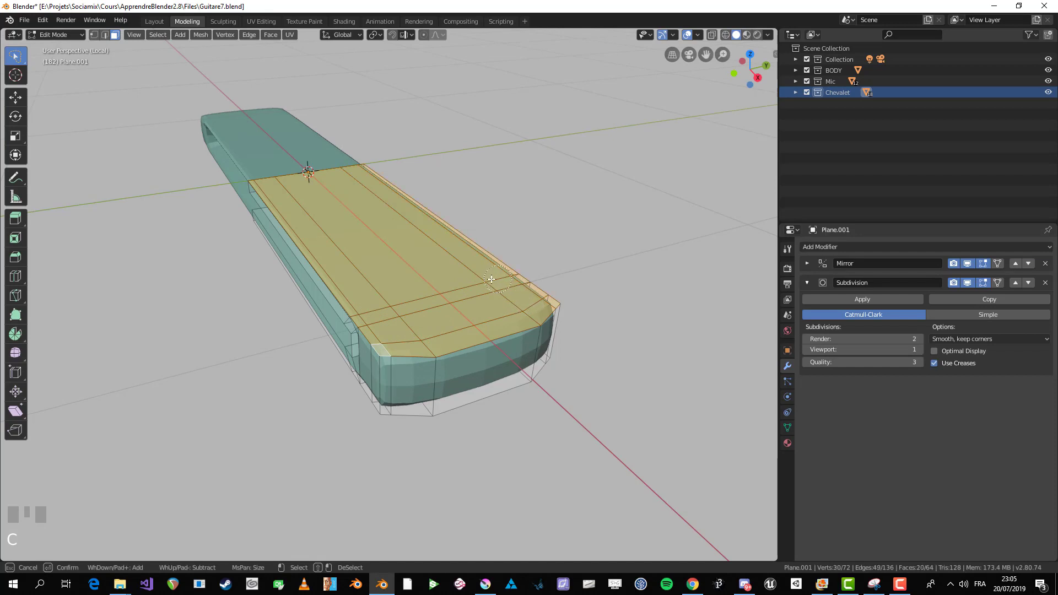
middle_drag(491, 279, 439, 180)
drag(437, 199, 404, 229)
drag(434, 197, 477, 224)
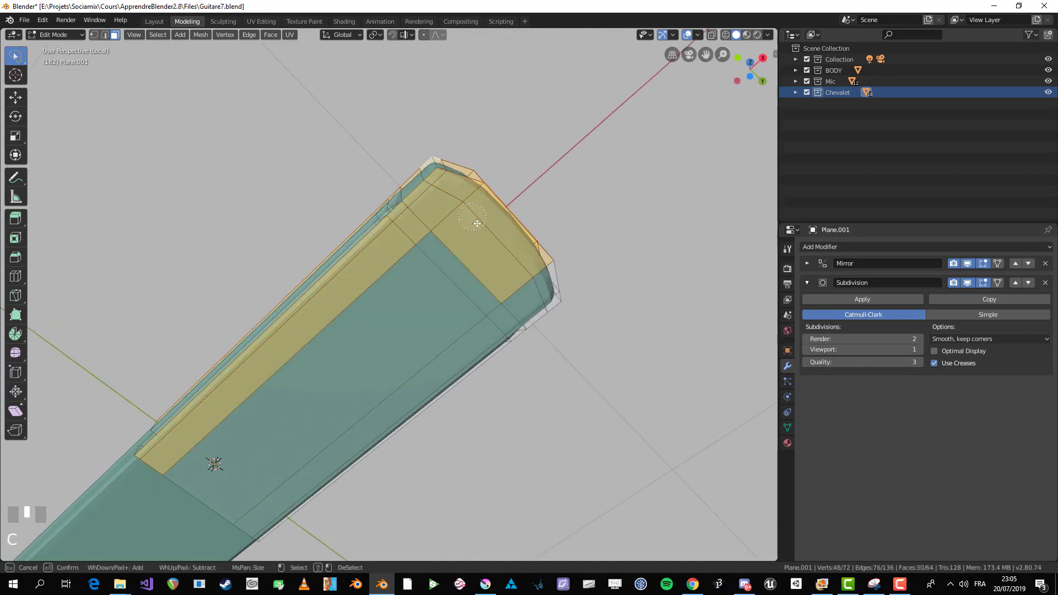
mouse_move(537, 302)
mouse_down()
mouse_move(503, 319)
mouse_move(465, 295)
mouse_up()
mouse_move(465, 296)
middle_down()
mouse_move(486, 272)
mouse_move(391, 342)
mouse_move(366, 338)
mouse_move(425, 349)
mouse_move(508, 342)
middle_up()
key(e)
right_click(507, 302)
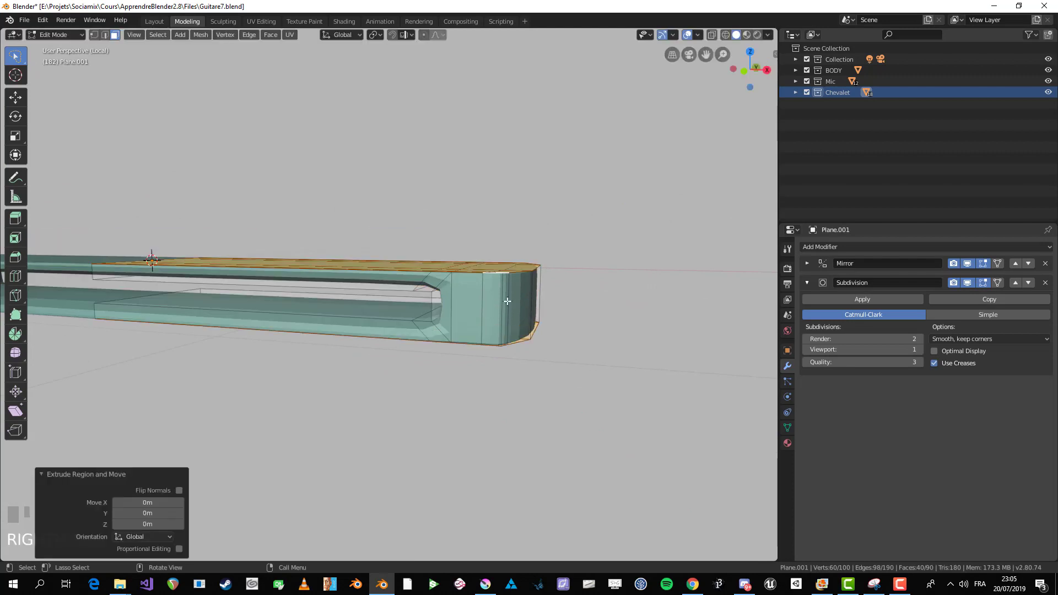
key(s)
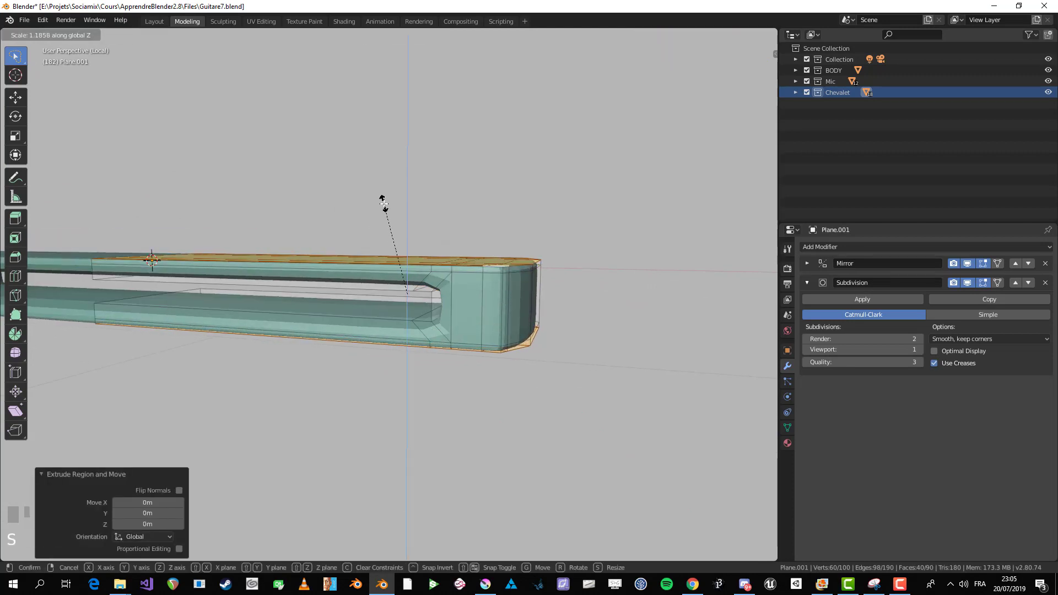
key(z)
click(387, 201)
key(Tab)
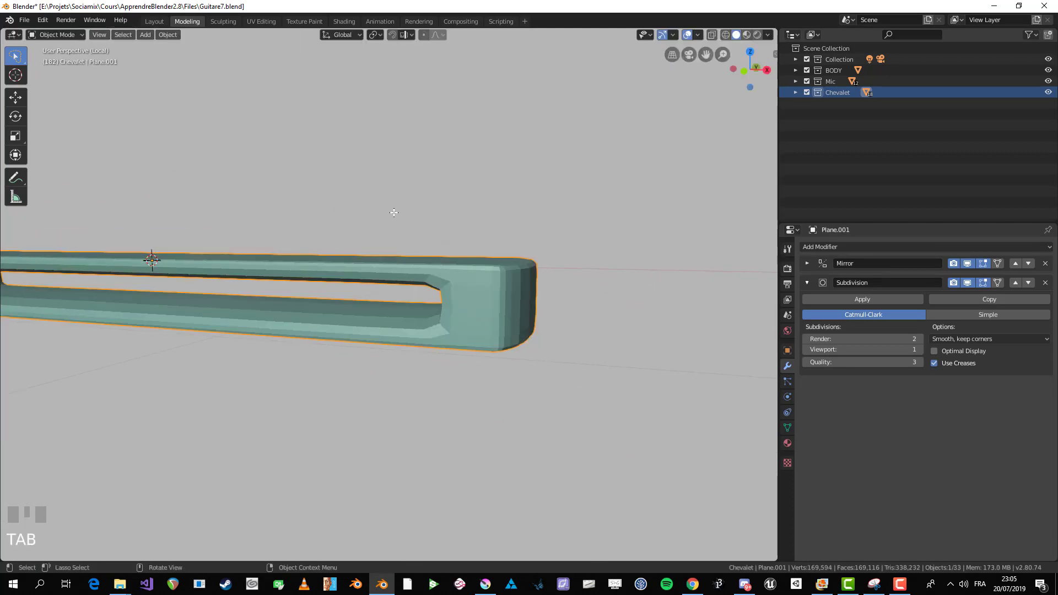
Step: Apply smooth shading to the slotted bar in Object Mode
scroll(392, 213, down, 4)
middle_drag(392, 212, 393, 265)
key(a)
scroll(406, 322, down, 3)
middle_drag(406, 321, 369, 298)
click(369, 297)
scroll(369, 298, up, 3)
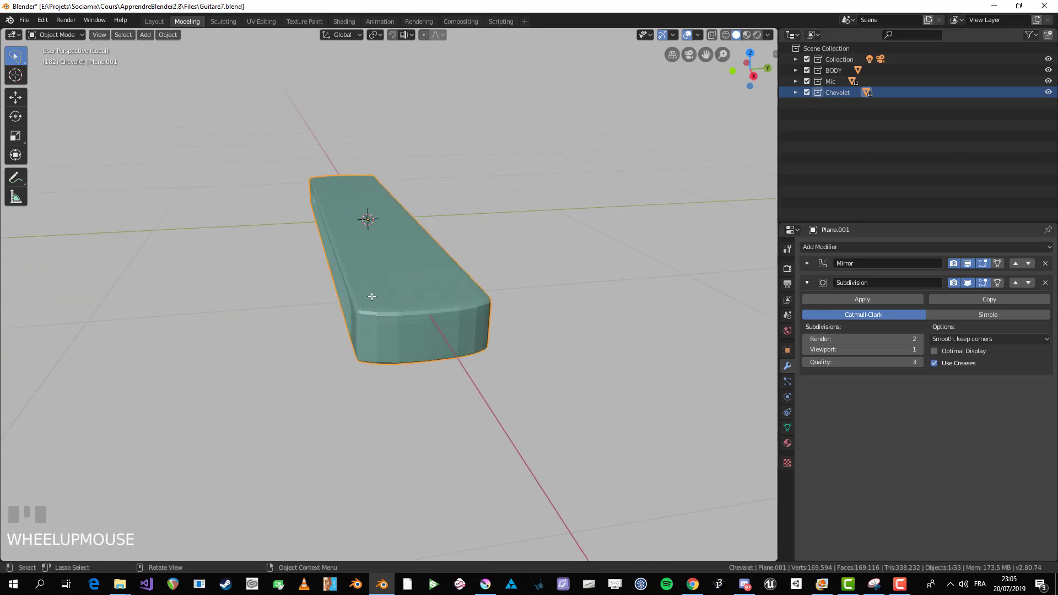
right_click(433, 293)
click(432, 293)
mouse_move(432, 293)
middle_down()
mouse_move(522, 309)
mouse_move(425, 307)
middle_up()
Step: Add two loop cuts around the slot's inner walls and scale them apart along Y toward the openings
scroll(463, 300, down, 2)
key(Tab)
scroll(478, 305, up, 4)
key(alt+a)
key(ctrl+r)
click(424, 309)
right_click(424, 309)
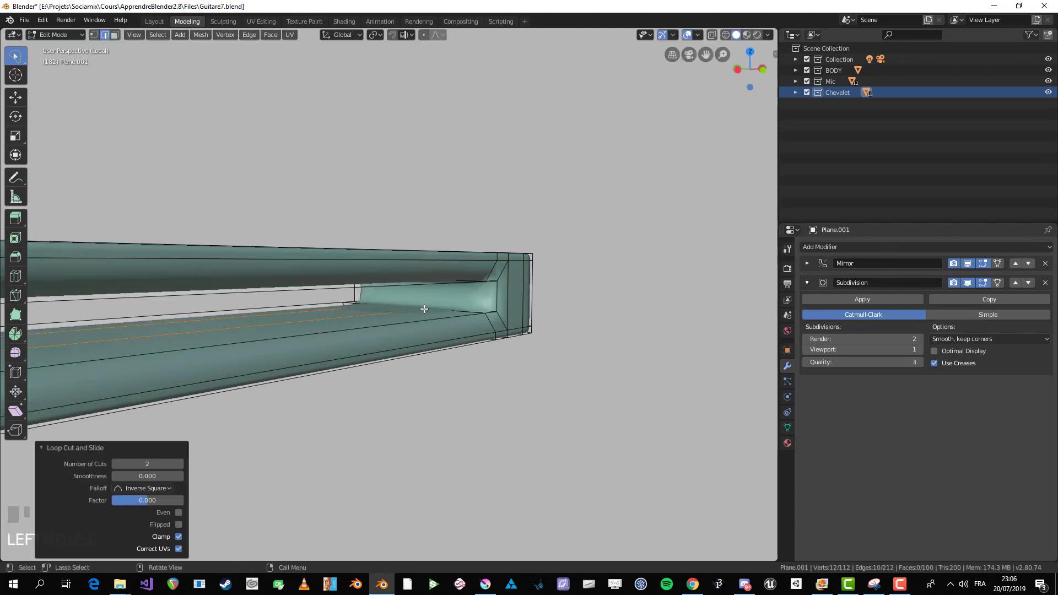
key(g)
key(x)
key(s)
key(y)
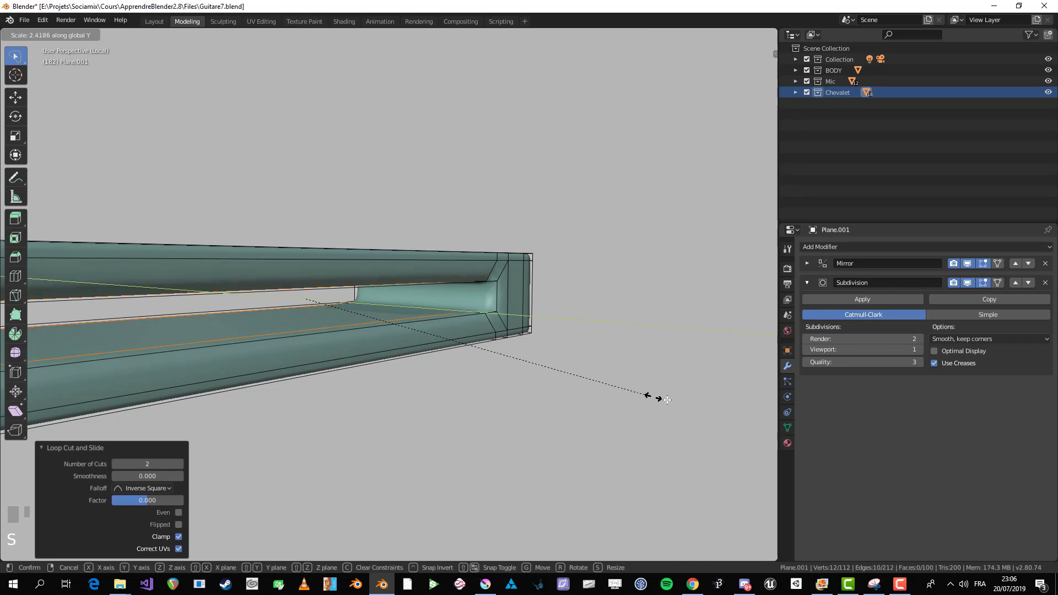
click(697, 401)
scroll(603, 347, down, 2)
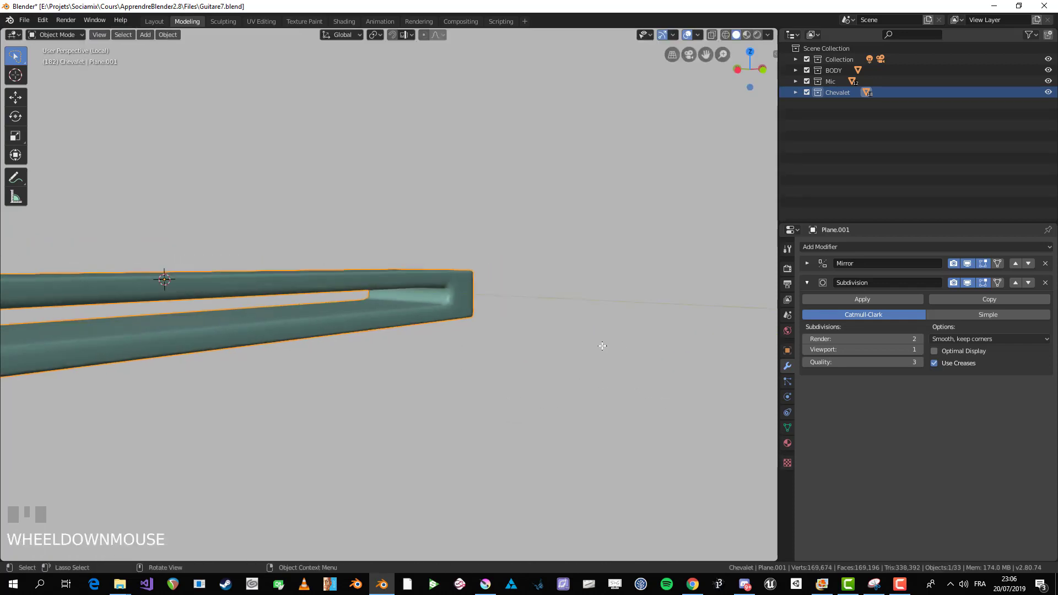
Step: Add a loop cut around the slot opening on each long side, slid toward the slot's rim, and leave Edit Mode
scroll(437, 246, up, 4)
key(ctrl+r)
click(446, 262)
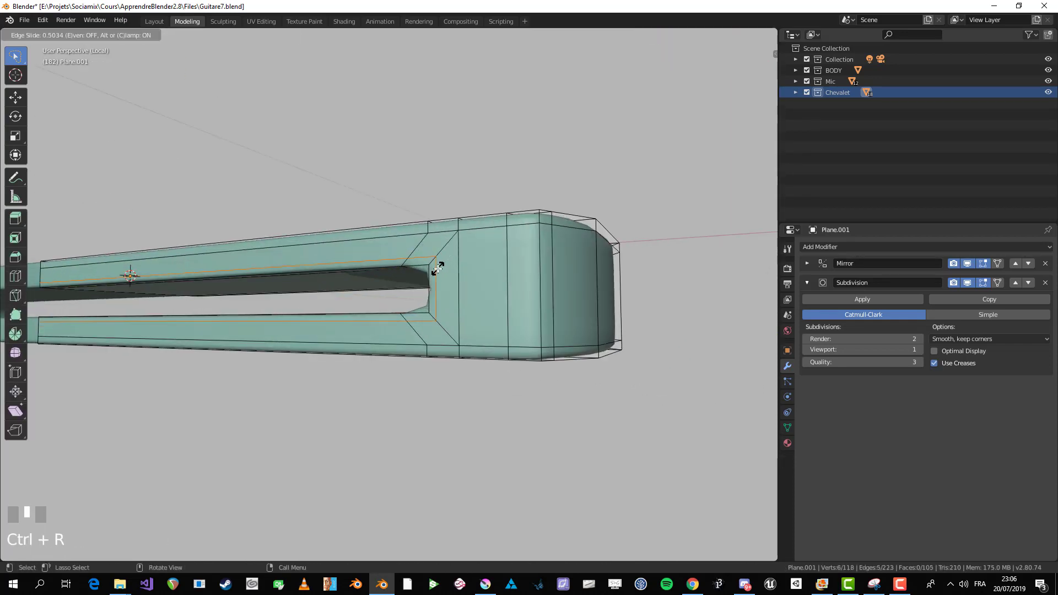
click(440, 268)
scroll(440, 268, down, 2)
middle_drag(441, 268, 331, 298)
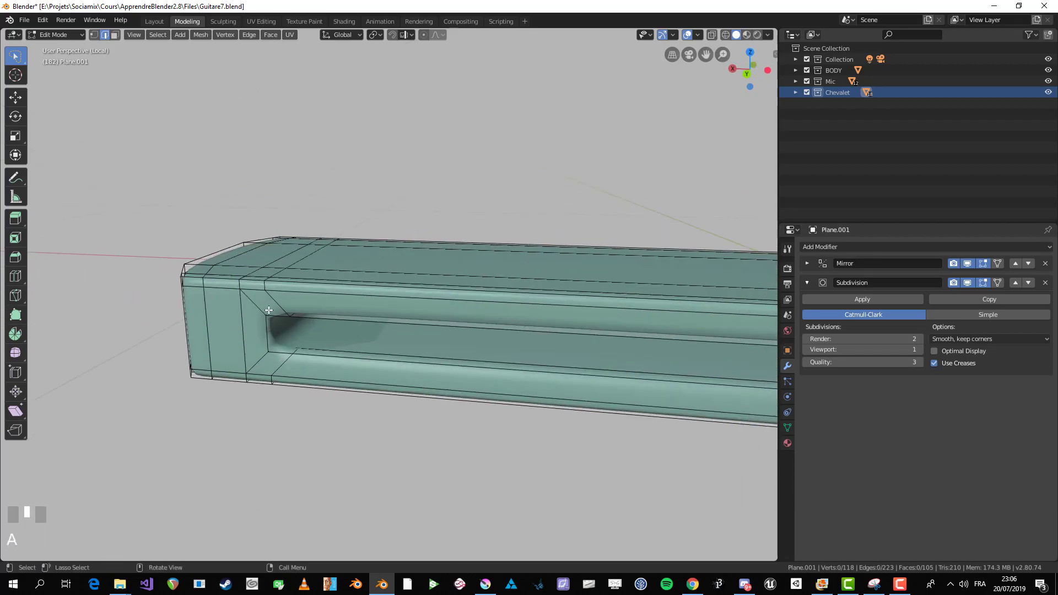
key(ctrl+r)
click(268, 312)
click(264, 313)
key(Tab)
scroll(262, 311, down, 6)
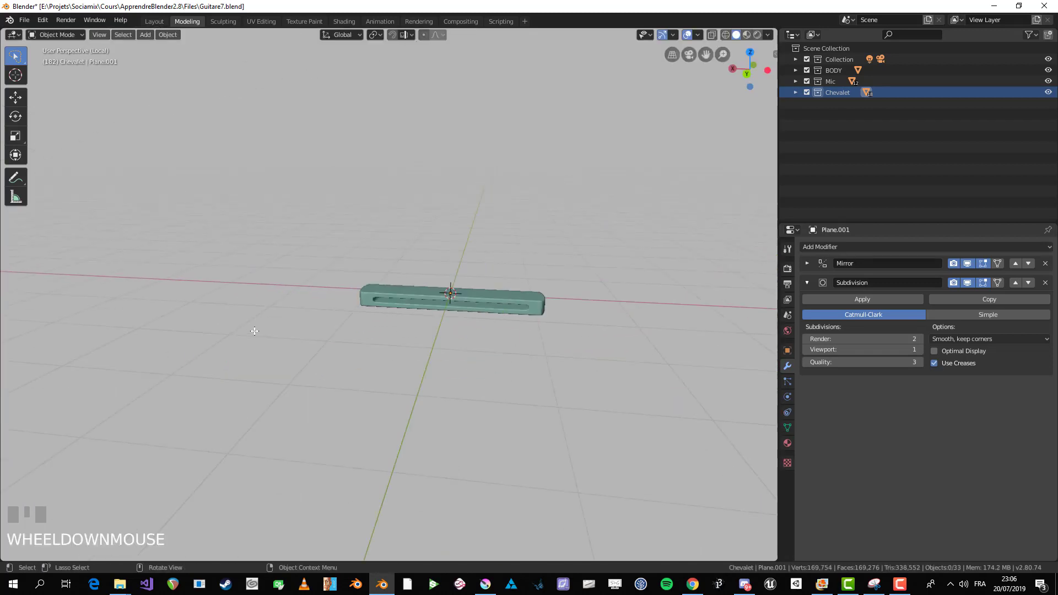
middle_drag(251, 329, 413, 342)
scroll(407, 338, up, 2)
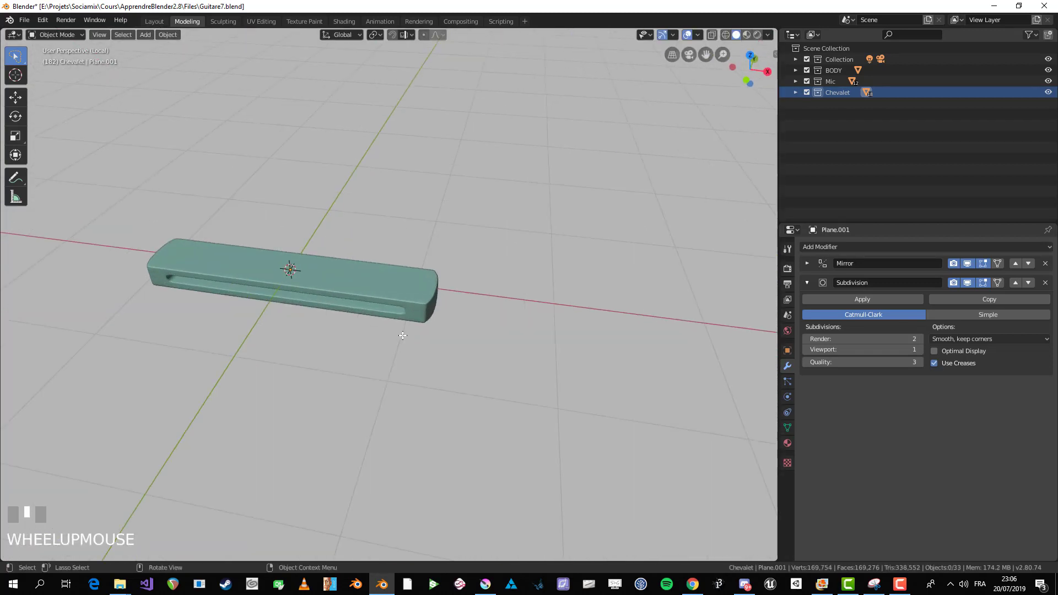
Step: Move the rounded end vertices of the bar outward along X to lengthen the bar, and leave Edit Mode
key(KP_7)
key(Tab)
scroll(482, 269, up, 2)
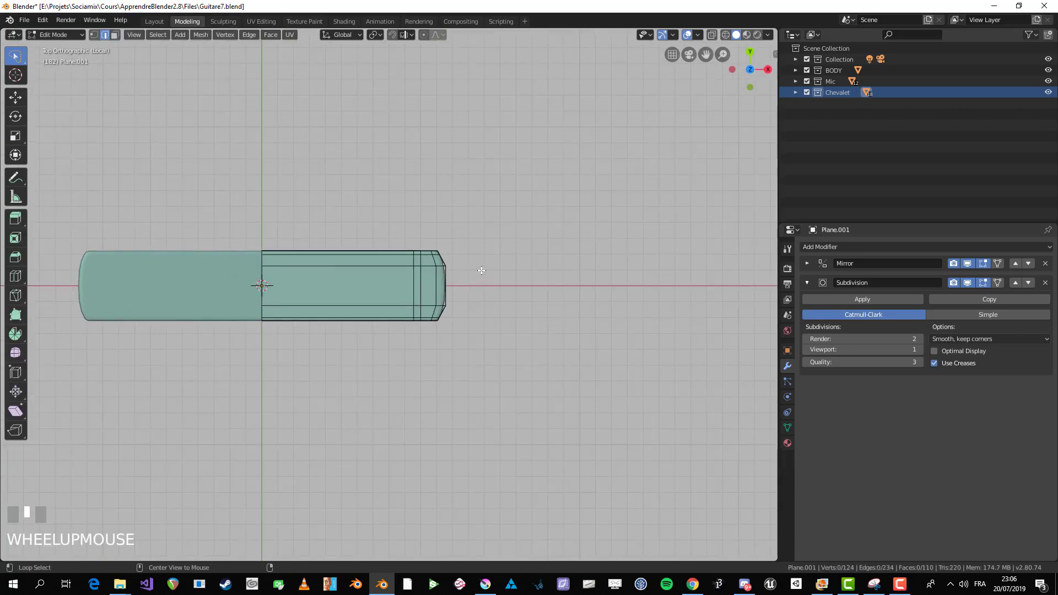
key(1)
key(b)
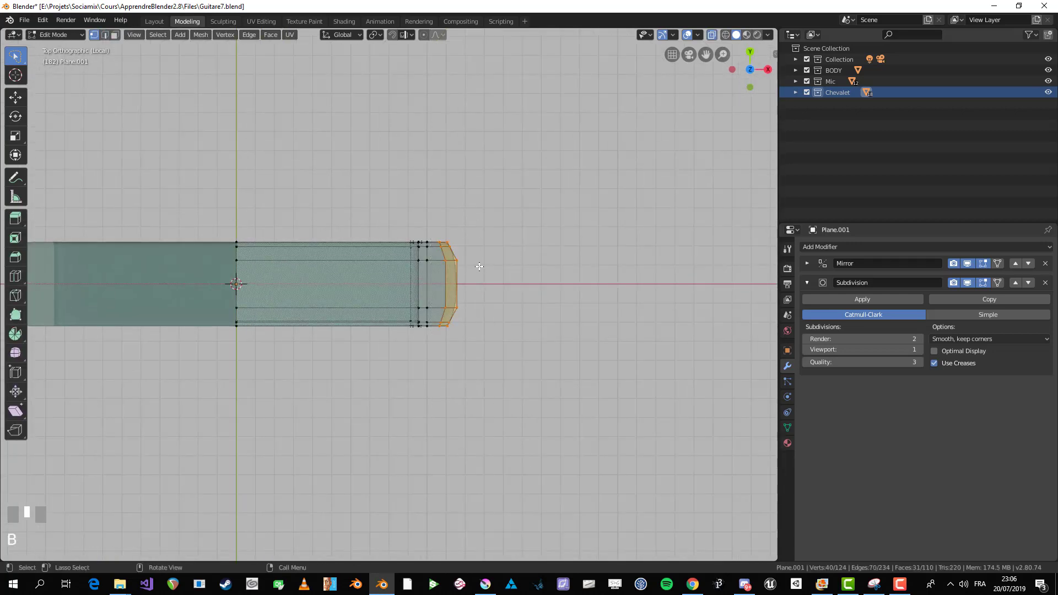
key(g)
key(x)
click(524, 268)
key(Tab)
scroll(505, 276, down, 3)
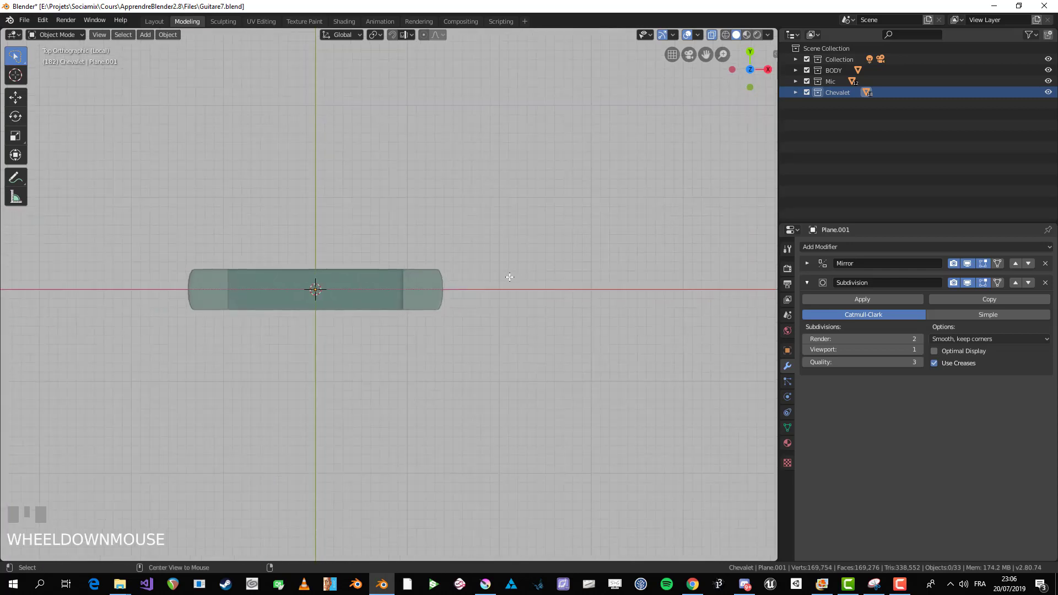
key(alt+z)
Step: Try to raise the top faces above the slot with two upward extrusions of about 0.032 m and 0.057 m
middle_drag(465, 371, 408, 309)
scroll(419, 295, up, 3)
key(Tab)
scroll(417, 292, up, 3)
key(alt+a)
scroll(450, 323, up, 1)
shift+click(386, 308)
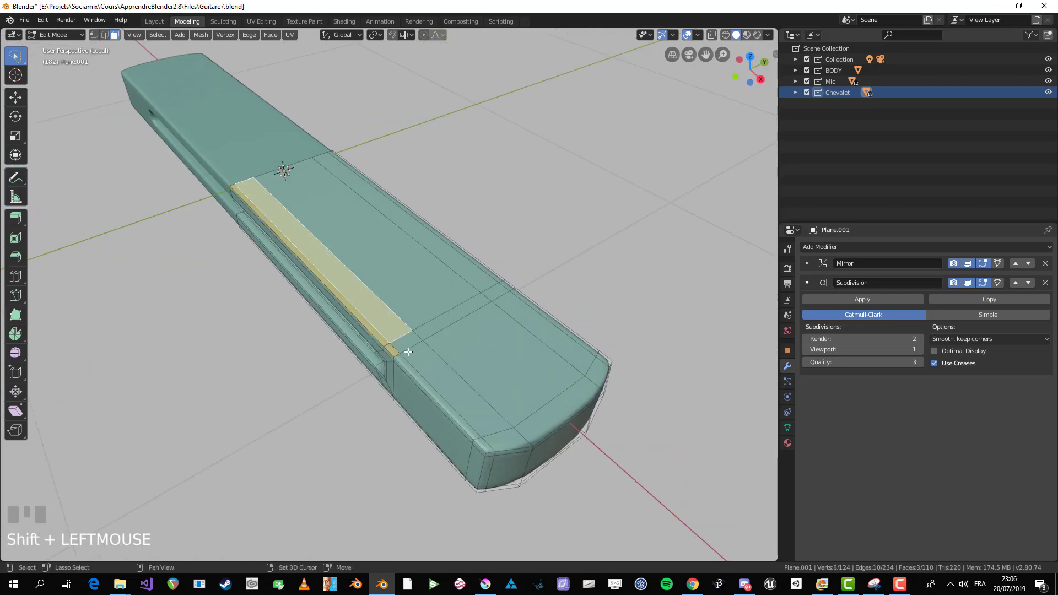
shift+click(488, 277)
shift+click(444, 292)
middle_drag(392, 303, 432, 277)
key(g)
key(z)
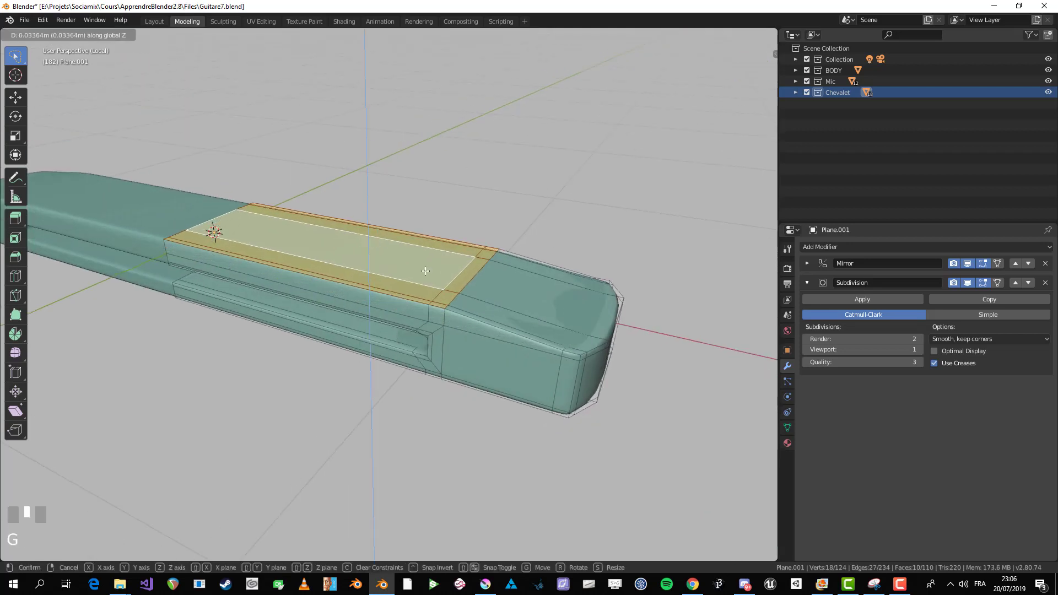
right_click(426, 271)
key(e)
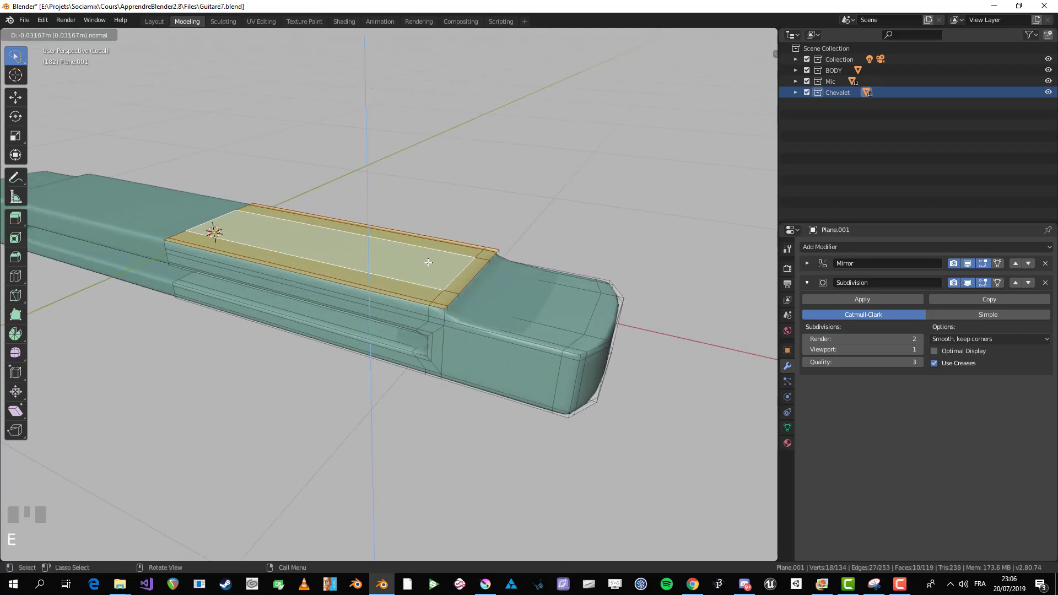
click(433, 259)
Step: Scale the extruded top faces to about 0.77 along Y so the raised block tapers
middle_drag(432, 259, 587, 258)
key(s)
key(y)
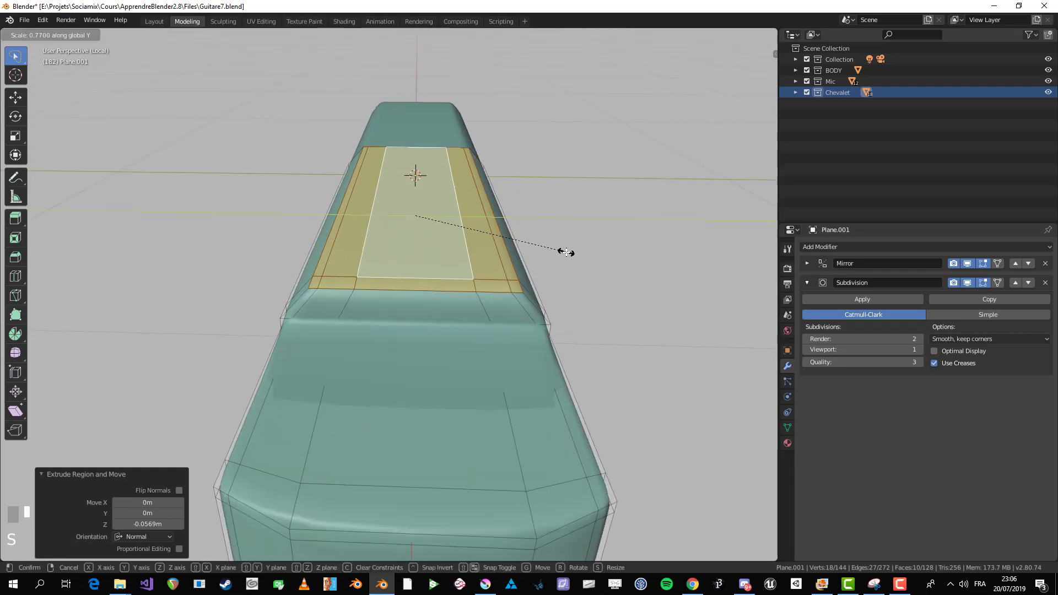
click(566, 252)
key(g)
key(y)
right_click(566, 241)
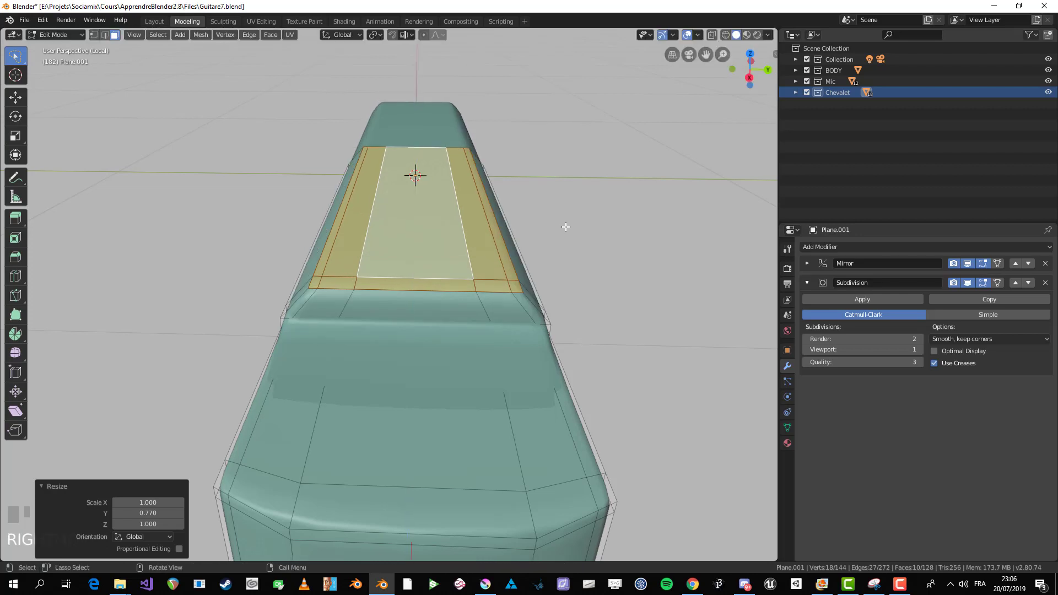
middle_drag(565, 242, 536, 226)
right_click(536, 222)
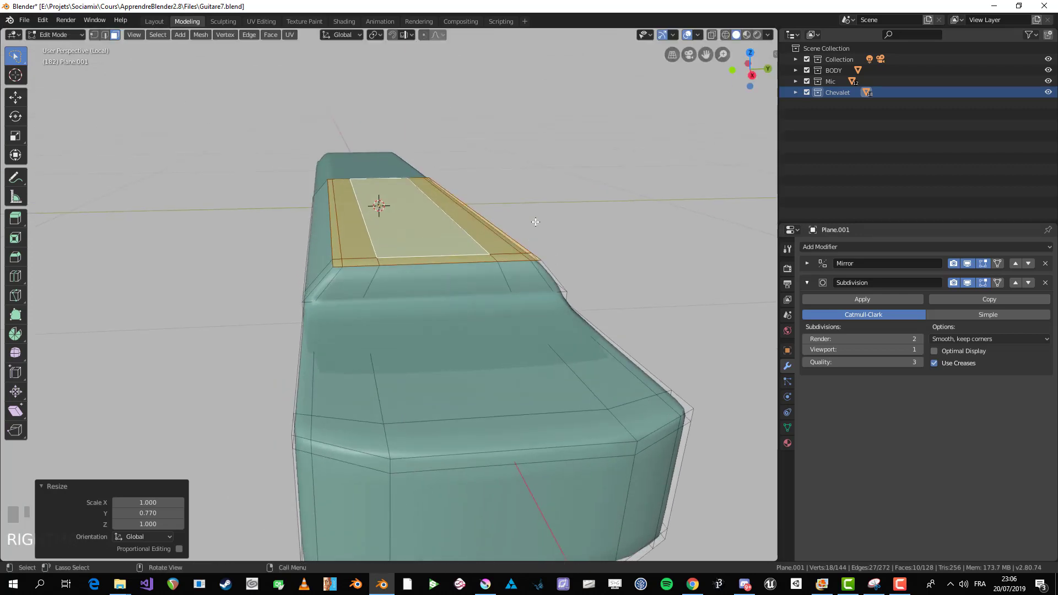
Step: Extrude the block's top faces upward by about 0.018 m and scale them along Y
key(e)
click(537, 214)
key(s)
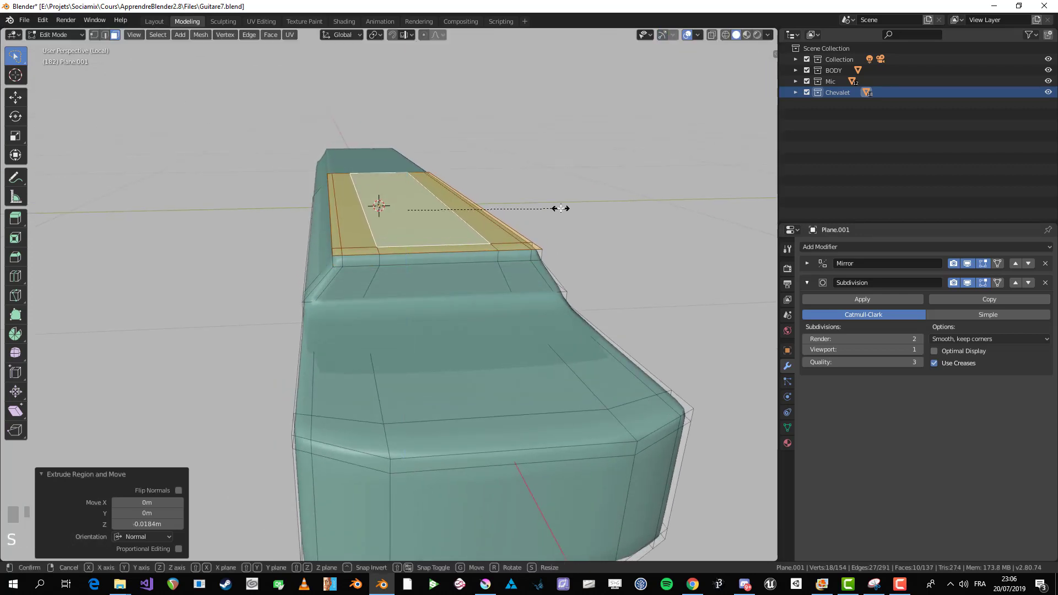
key(y)
click(527, 213)
Step: Examine the raised block with and without its mesh edges, including from the front and side
key(Tab)
middle_drag(522, 215, 347, 297)
key(Tab)
key(Tab)
key(Tab)
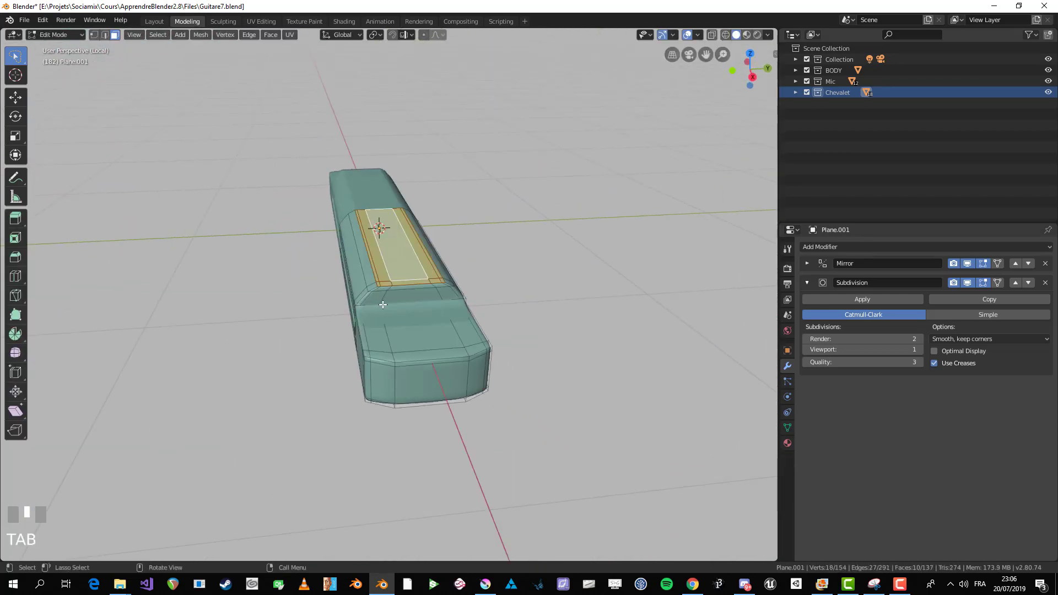
scroll(382, 303, up, 4)
key(alt+a)
scroll(385, 305, up, 2)
key(KP_1)
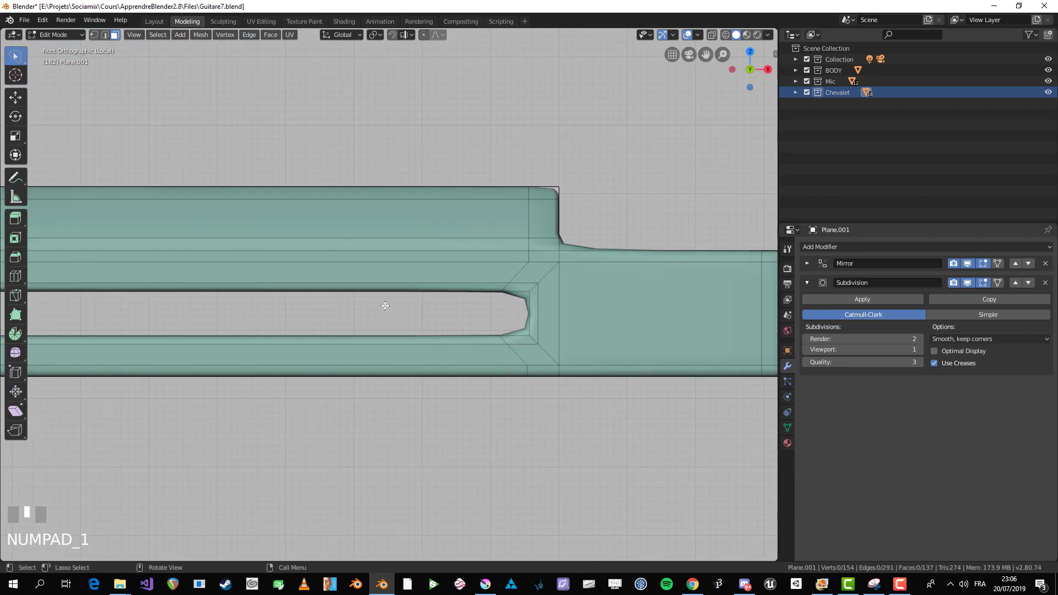
key(KP_3)
Step: Undo the extrusions and scaling of the raised block, back to the flat-topped slotted bar in Edit Mode
key(ctrl+z)
key(ctrl+z)
key(ctrl+z)
key(ctrl+z)
key(ctrl+z)
key(ctrl+z)
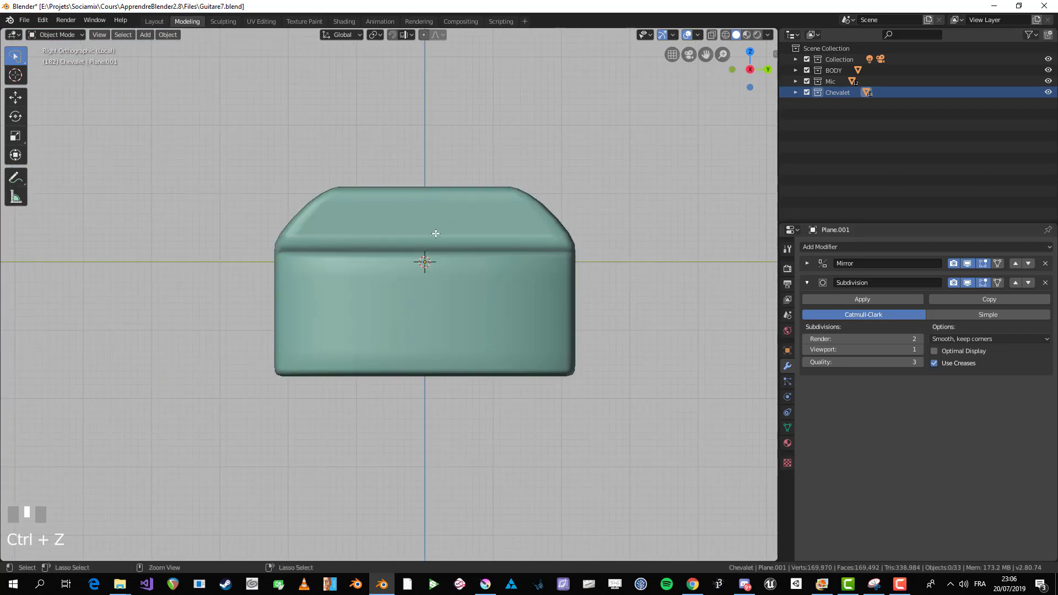
middle_drag(450, 213, 335, 342)
key(ctrl+z)
Step: Select all top faces above the slot, from the mirror line to the slot's end, and try deleting them
key(alt+a)
click(336, 342)
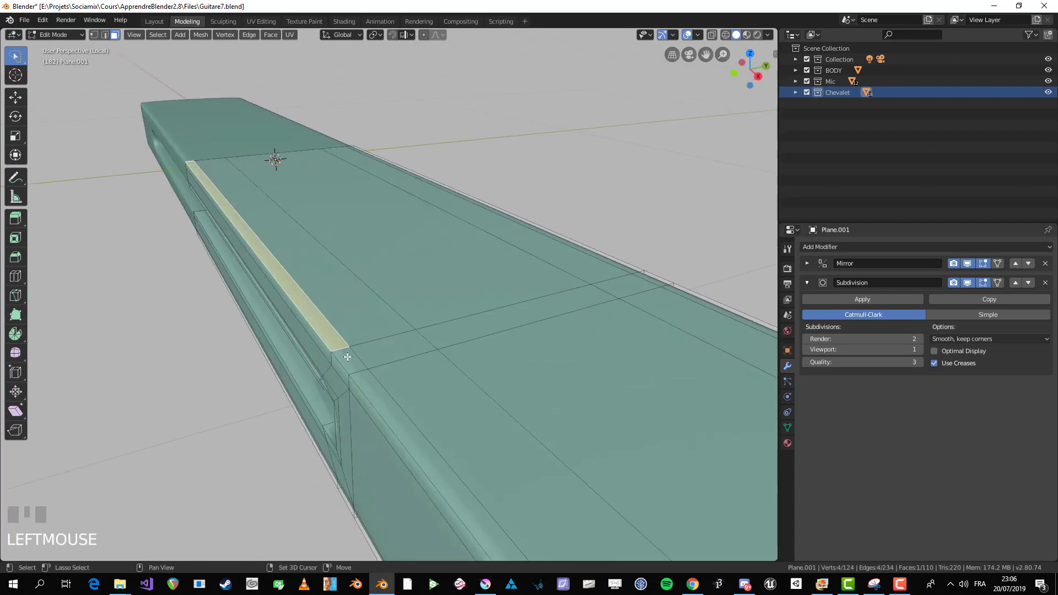
shift+click(349, 358)
shift+click(380, 351)
shift+click(373, 323)
shift+click(407, 317)
shift+click(632, 284)
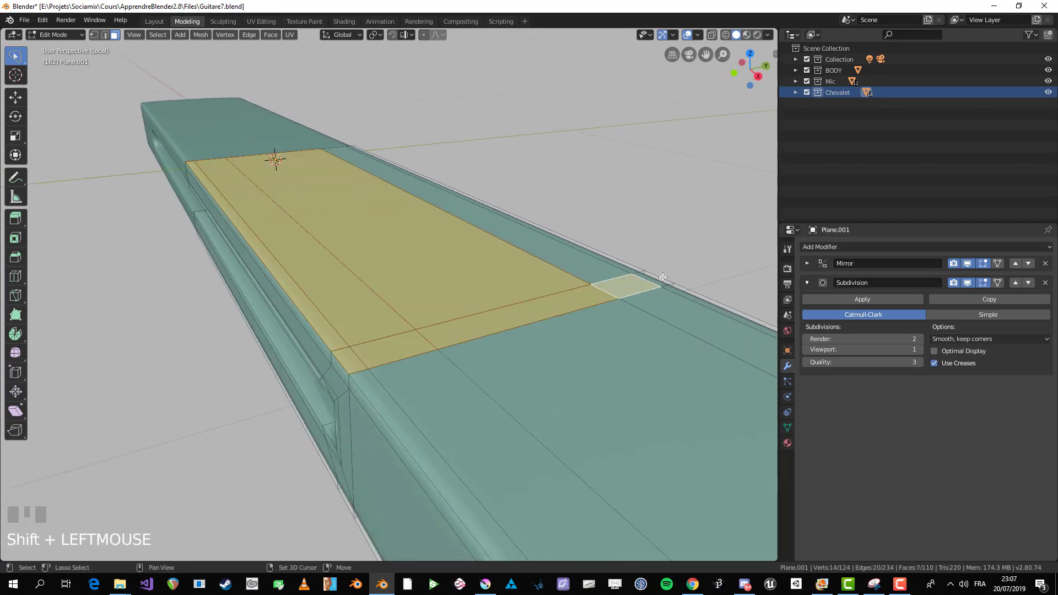
shift+click(650, 278)
shift+click(601, 269)
shift+click(612, 260)
key(x)
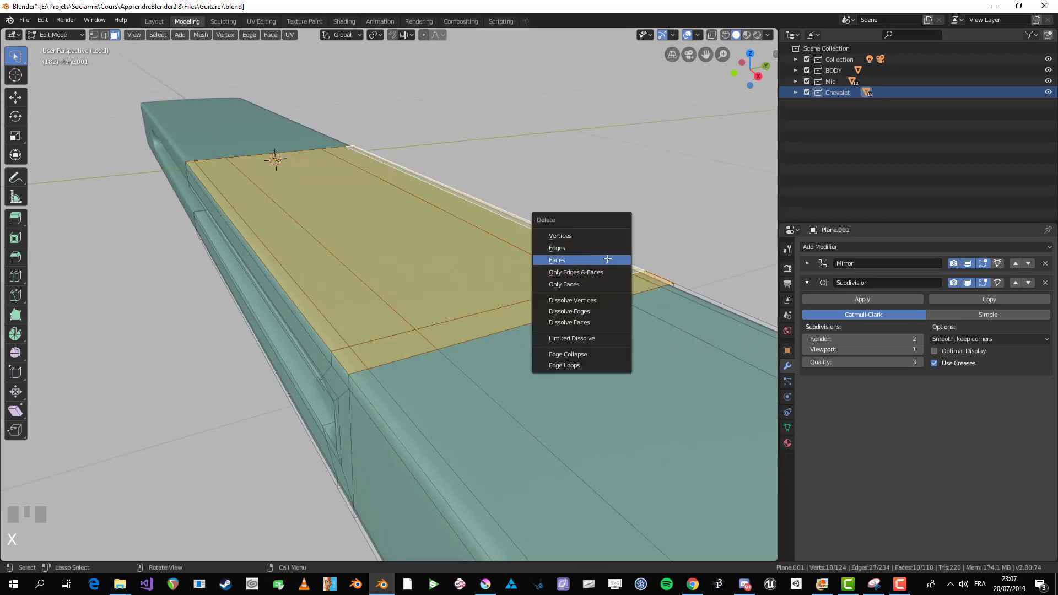
click(612, 260)
middle_drag(612, 260, 419, 333)
key(ctrl+z)
Step: Exclude the two small corner faces at the slot's end from the selection and delete the remaining top faces
shift+click(475, 353)
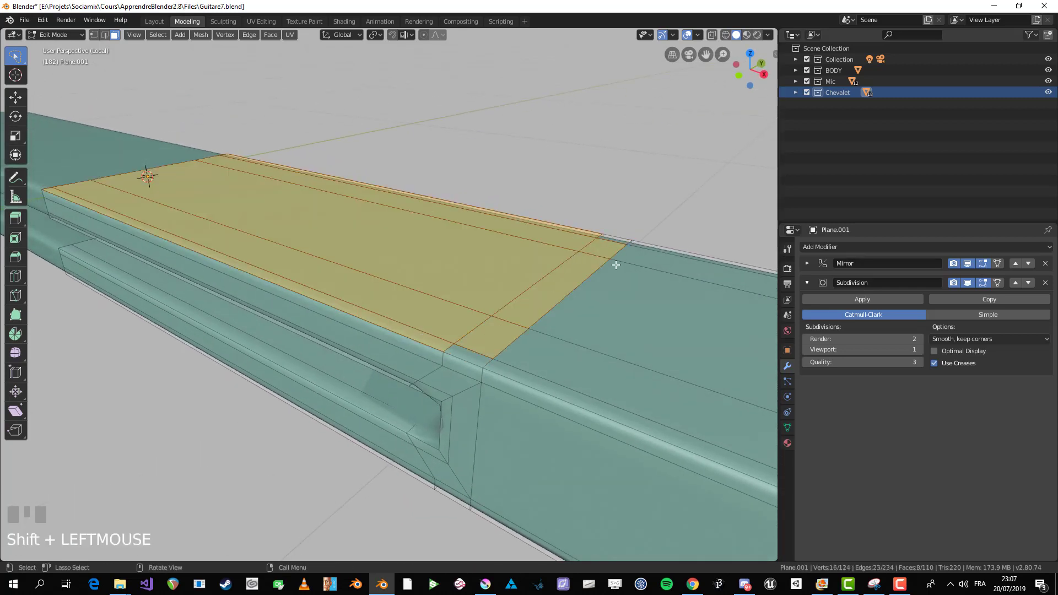
middle_drag(616, 265, 572, 322)
key(x)
click(571, 333)
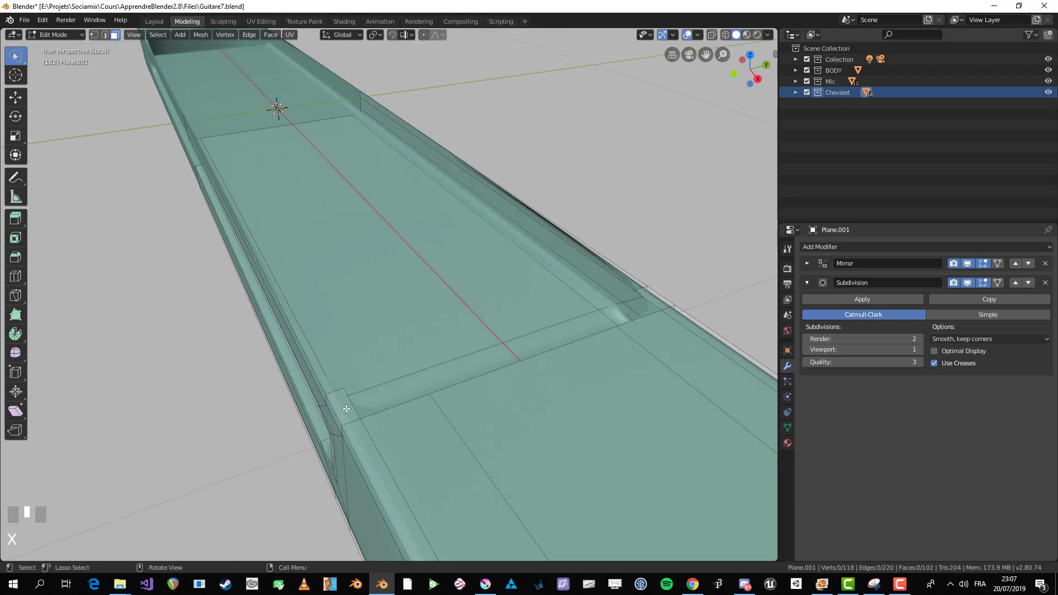
Step: Extrude the small corner face on the negative Y side upward, then rotate and shift it slightly inward to begin an arch
click(347, 404)
shift+click(657, 301)
middle_drag(615, 327, 361, 380)
click(365, 383)
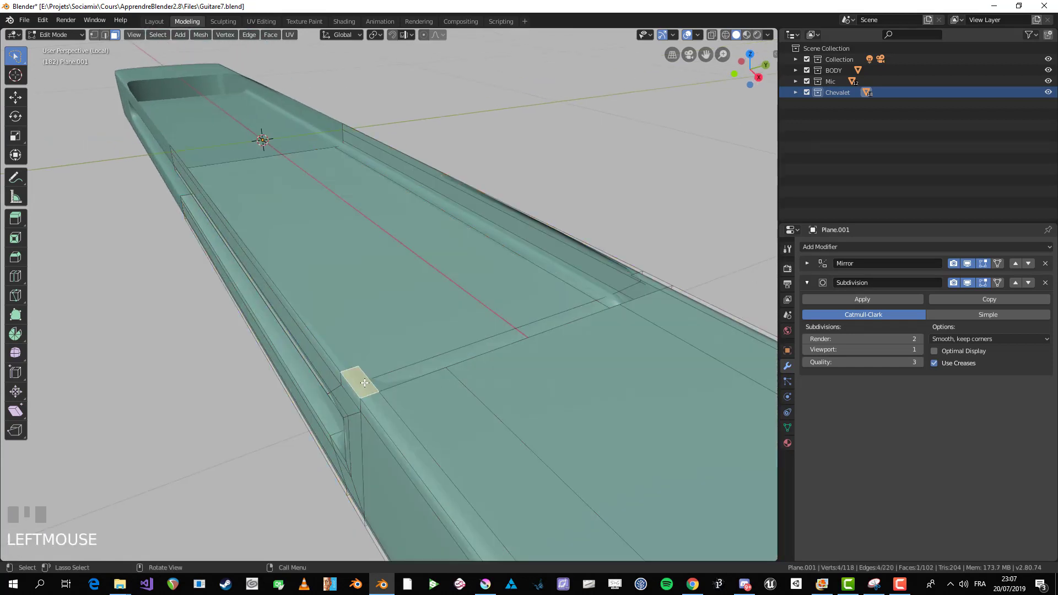
key(KP_3)
key(e)
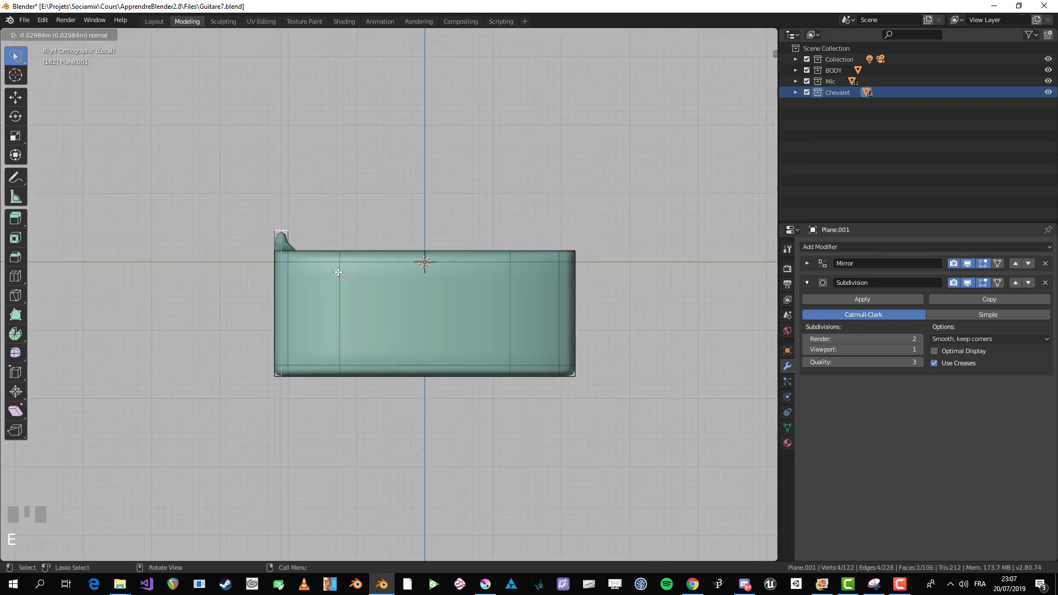
click(337, 251)
key(r)
click(318, 225)
key(g)
click(326, 226)
Step: Continue the arch with two more extrusions, the second about 0.113 m long, rotating the end face after each
key(e)
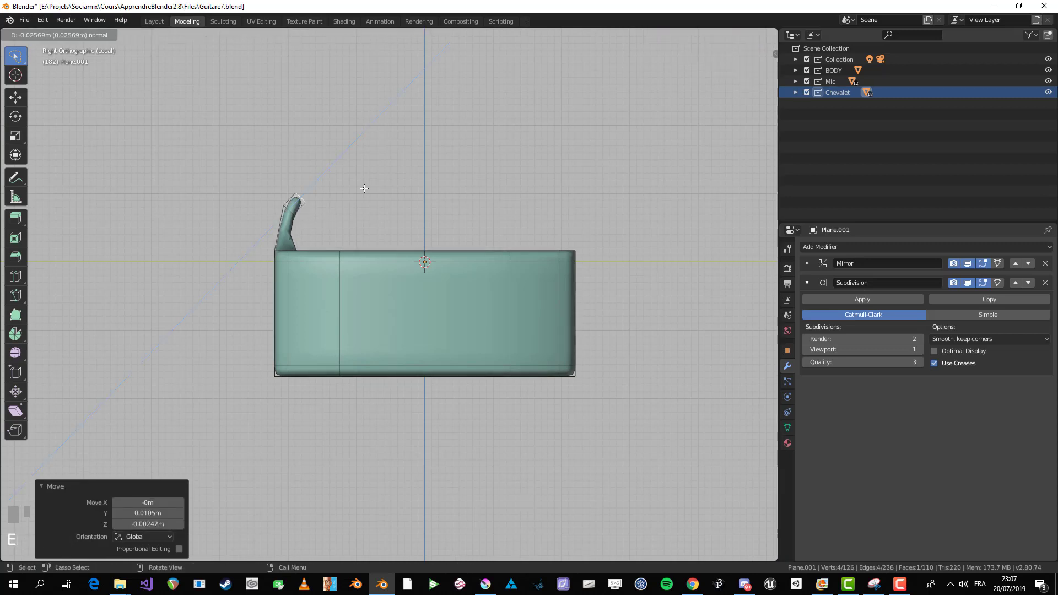
click(398, 152)
key(r)
click(352, 177)
key(e)
click(430, 164)
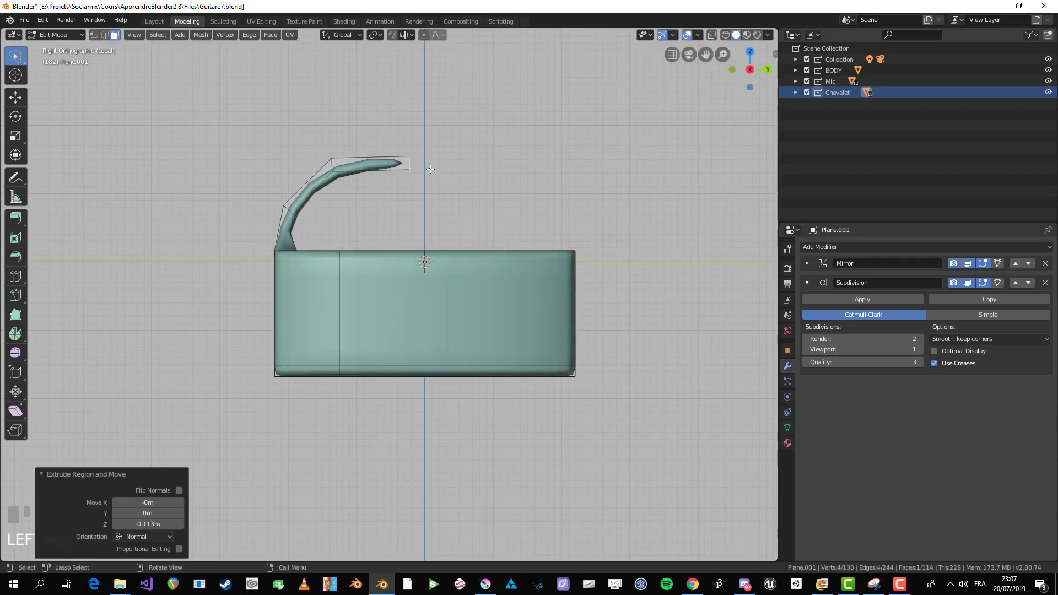
key(r)
click(444, 175)
Step: Extrude the arch across the bar by about 0.138 m and tilt its end face downward
key(e)
click(539, 177)
key(r)
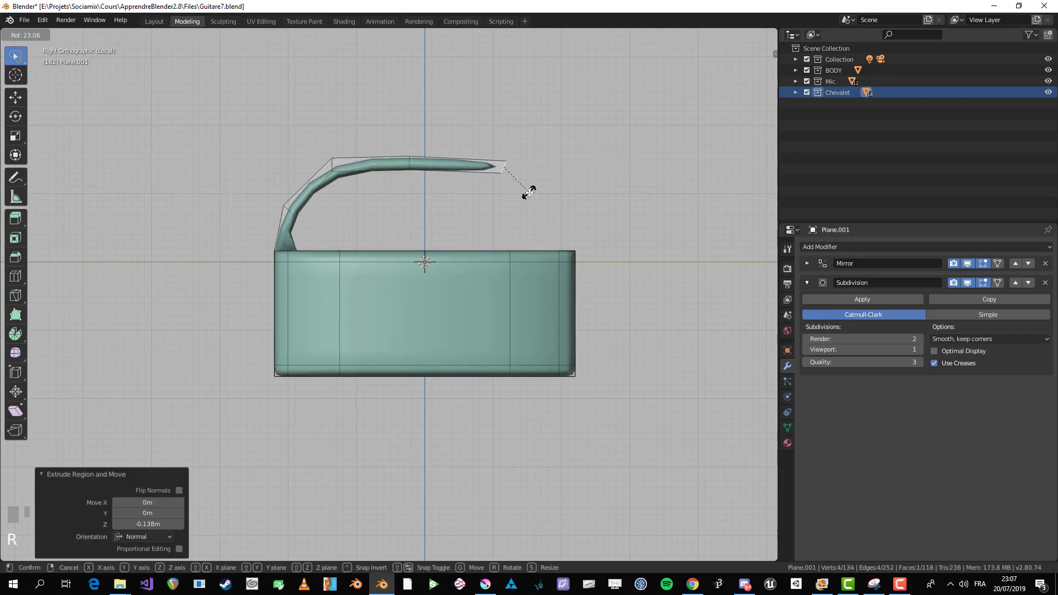
click(530, 189)
Step: Extrude a descending arch segment, move its end about 0.014 m in Y and -0.028 m in Z, and rotate it toward the opposite corner
key(e)
click(545, 190)
key(r)
click(565, 210)
key(g)
click(577, 223)
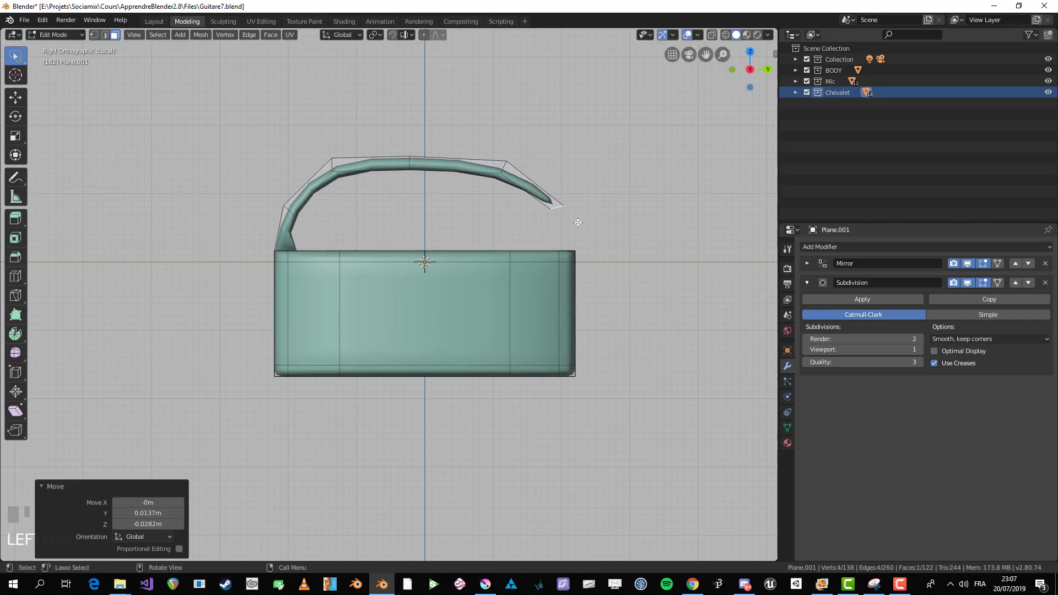
key(r)
click(574, 229)
Step: Delete the arch's end face together with the small corner face on the opposite side of the bar
middle_drag(575, 232, 574, 329)
shift+click(595, 391)
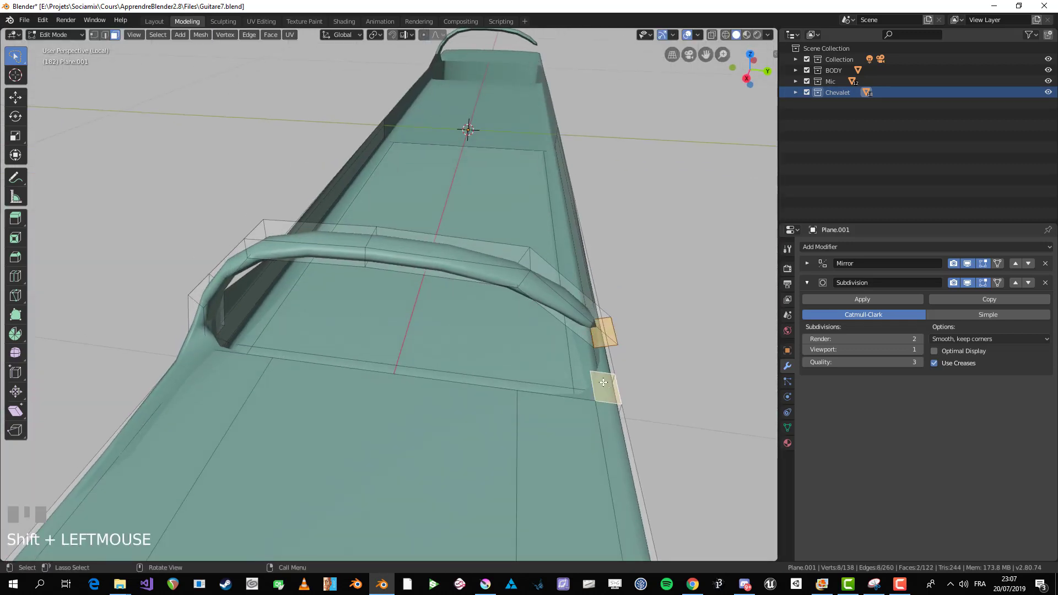
middle_drag(595, 392, 534, 293)
right_click(531, 291)
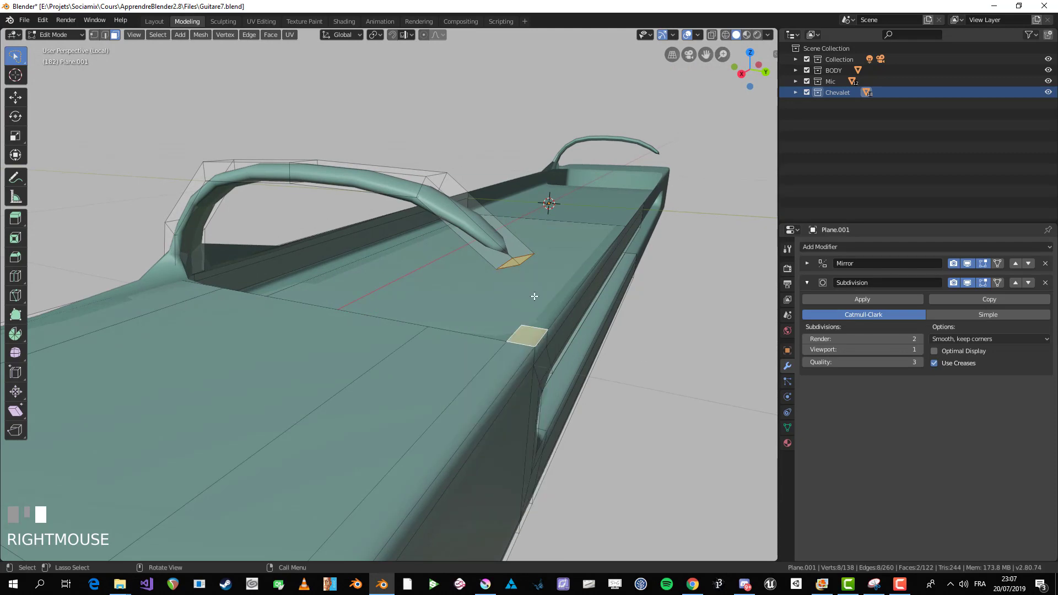
key(x)
click(536, 297)
Step: Fill the first two side faces between the arch's open end and the open corner of the bar
middle_drag(535, 297, 313, 230)
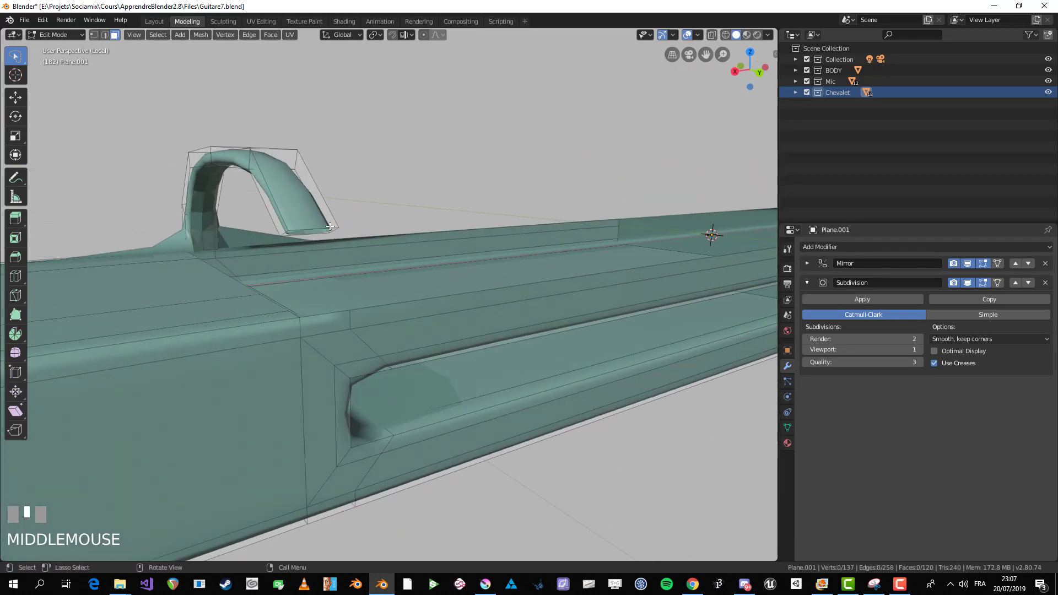
key(1)
middle_drag(325, 318, 334, 321)
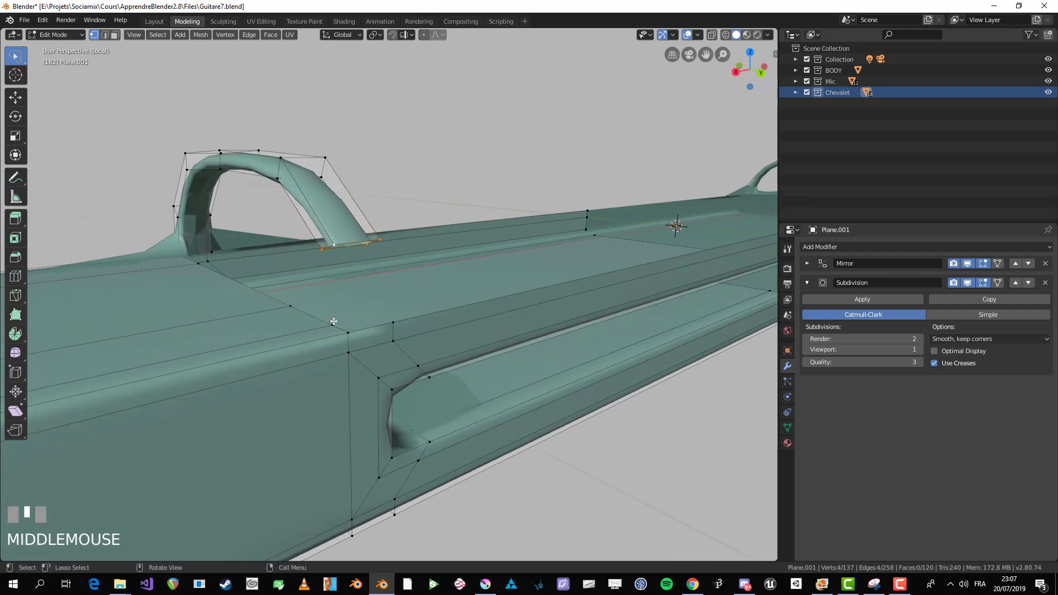
shift+click(331, 324)
key(f)
click(334, 243)
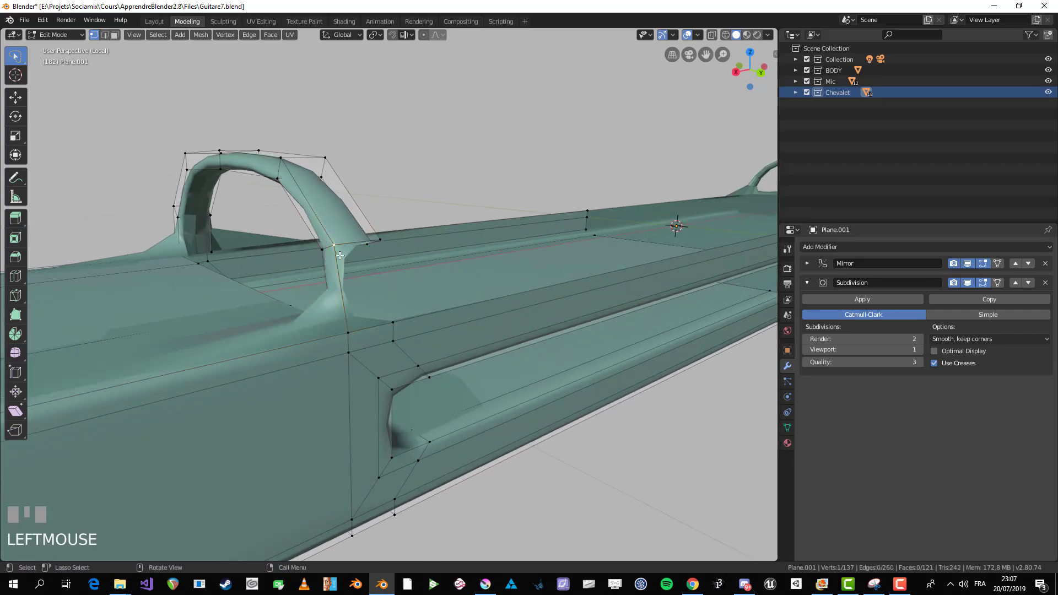
shift+click(349, 333)
key(f)
key(f)
middle_drag(439, 273, 232, 352)
key(ctrl+z)
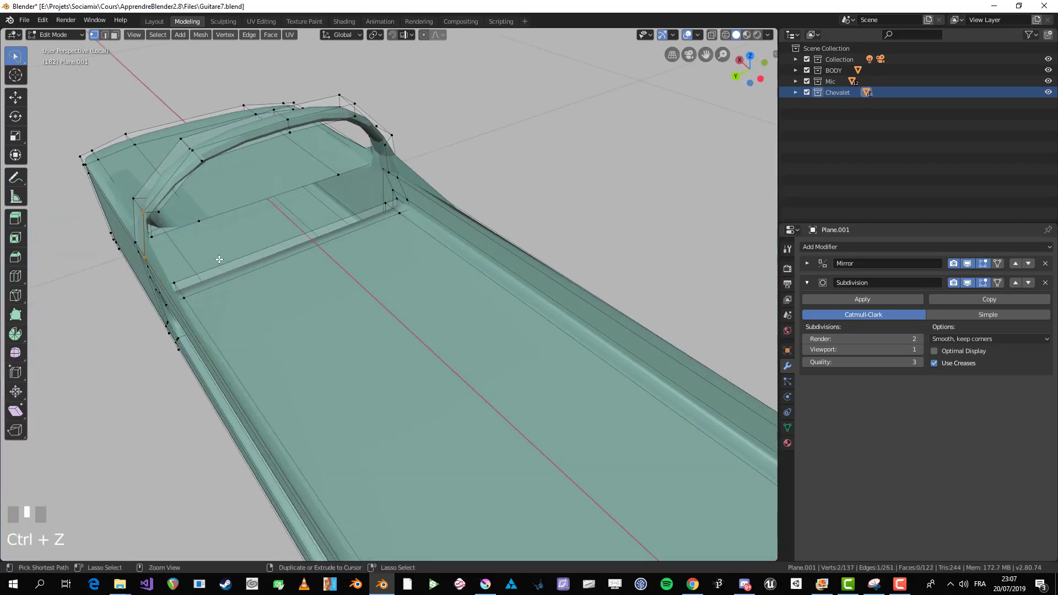
Step: Fill the remaining two side faces between the arch and the bar to close the arch's foot
shift+middle_drag(190, 205, 369, 275)
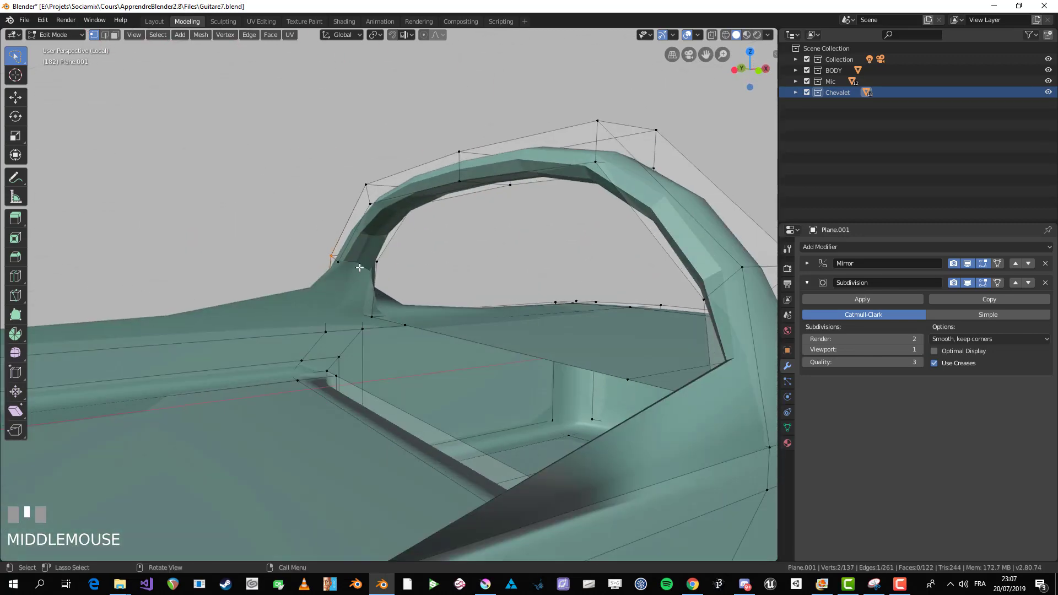
click(369, 275)
key(f)
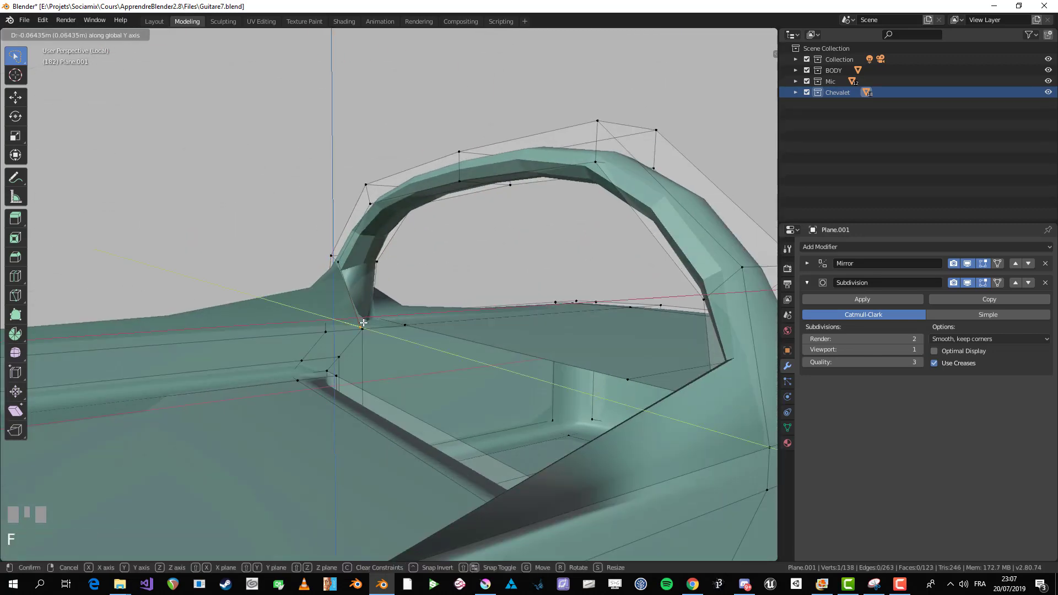
right_click(360, 324)
middle_drag(354, 317, 339, 264)
shift+click(318, 251)
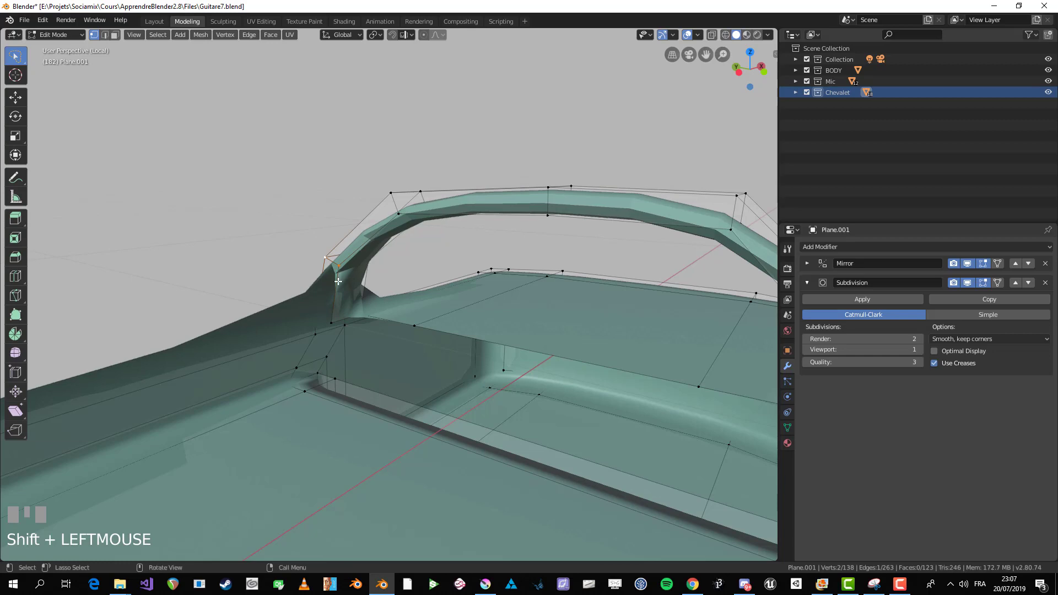
key(f)
scroll(359, 324, down, 6)
middle_drag(359, 324, 677, 348)
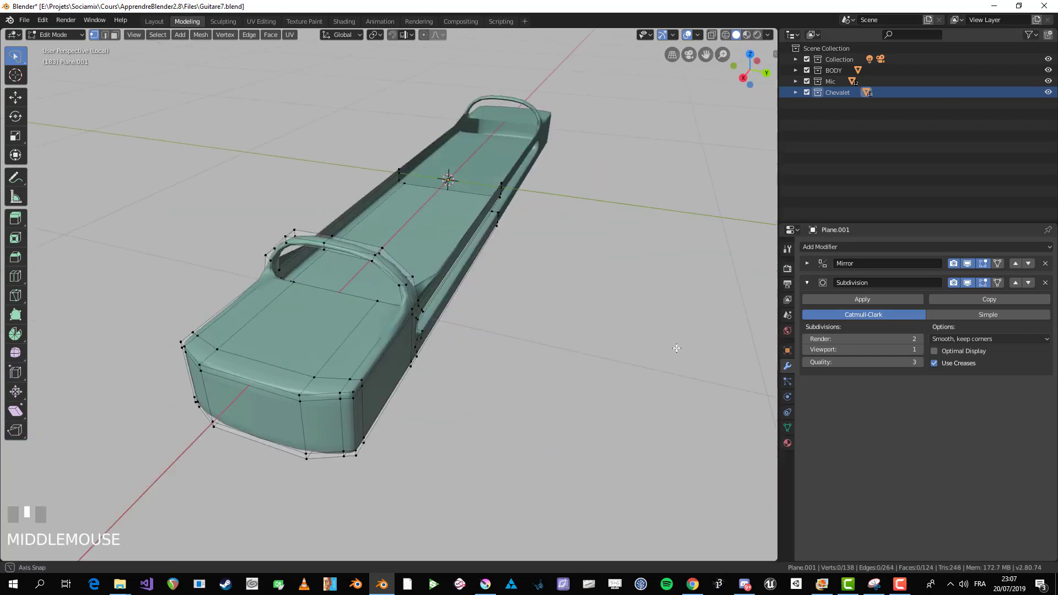
Step: Turn off the Subdivision modifier's display in Edit Mode and switch to face selection
scroll(293, 227, up, 5)
middle_drag(293, 227, 331, 237)
key(3)
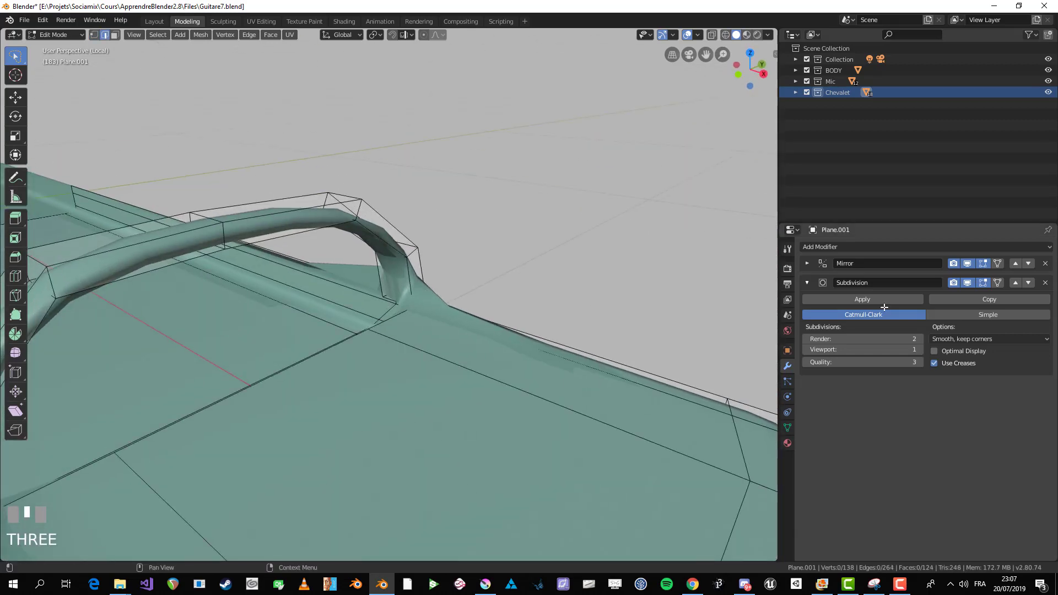
click(984, 282)
Step: Select the full strip of faces on the arch's inner side and delete those faces
middle_drag(386, 287, 475, 245)
alt+click(356, 260)
key(3)
alt+click(354, 264)
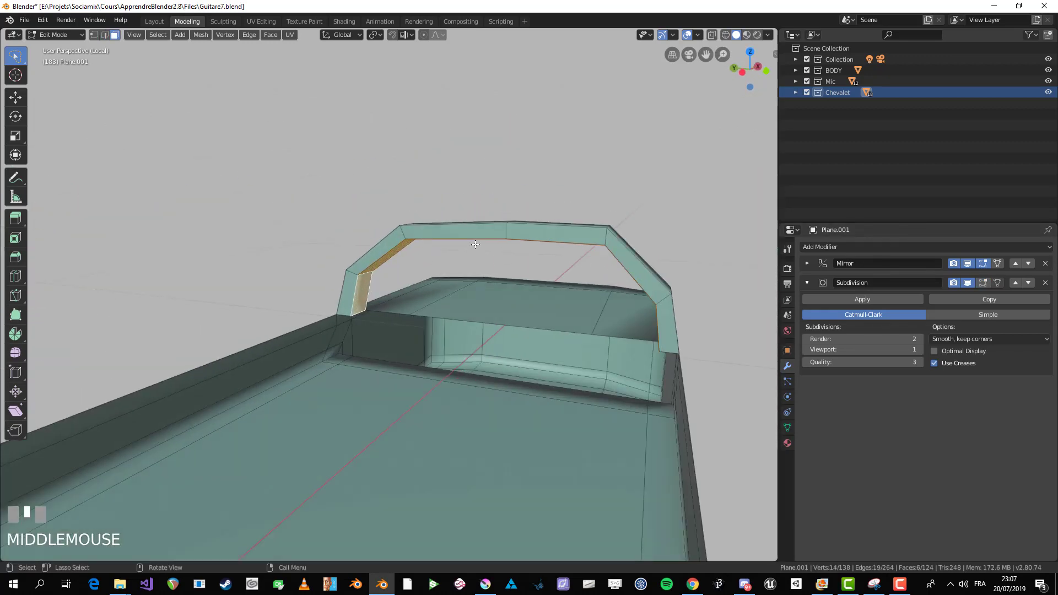
alt+shift+click(607, 239)
middle_drag(607, 239, 461, 274)
key(x)
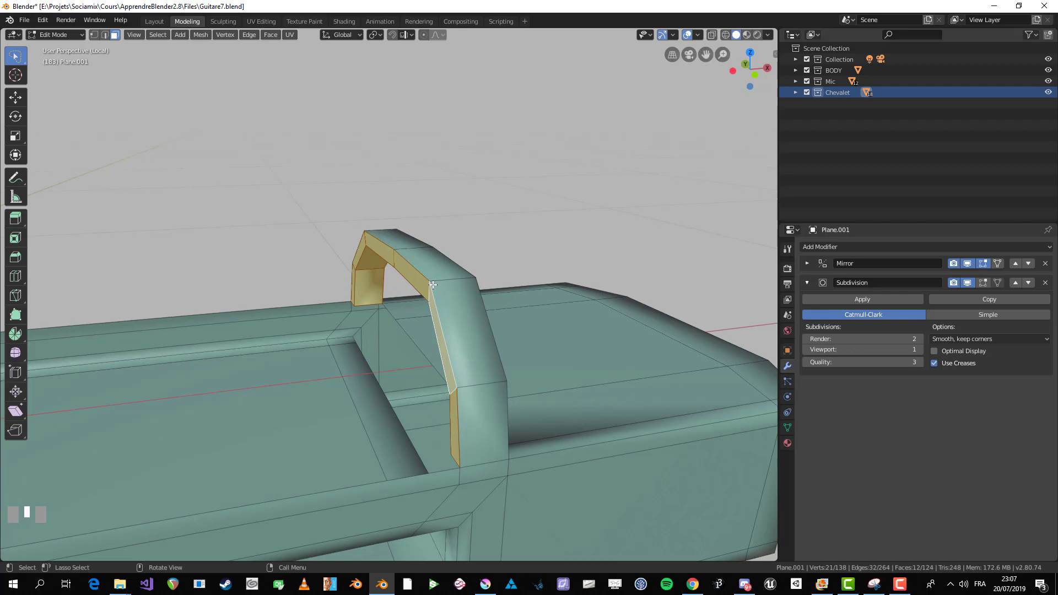
key(x)
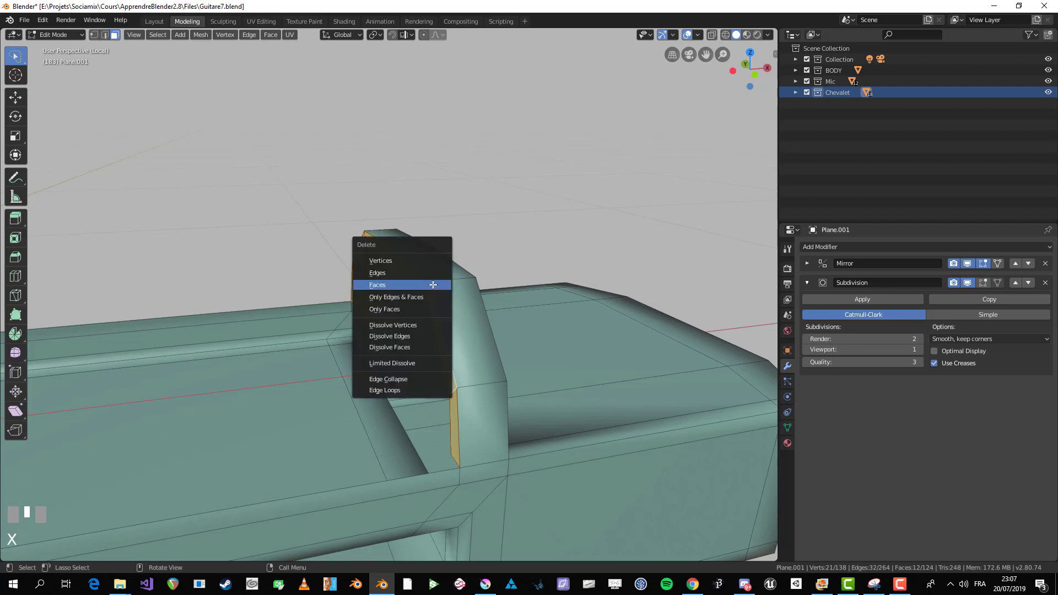
click(394, 285)
scroll(394, 285, down, 3)
middle_drag(394, 285, 295, 349)
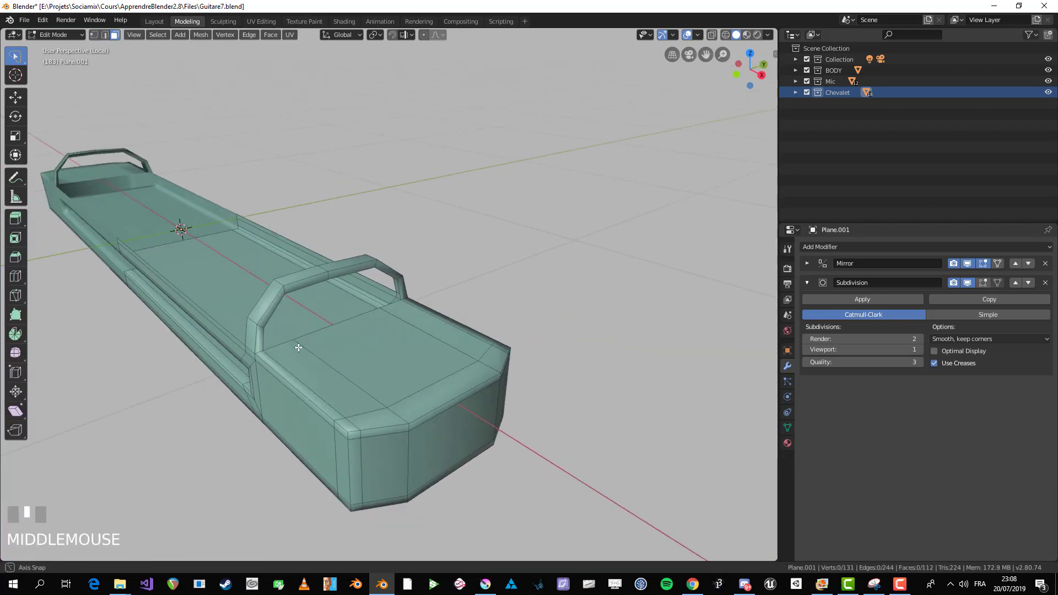
Step: Fill the first corner face beneath the arch, between its foot and the bar's end block
scroll(231, 322, up, 3)
key(3)
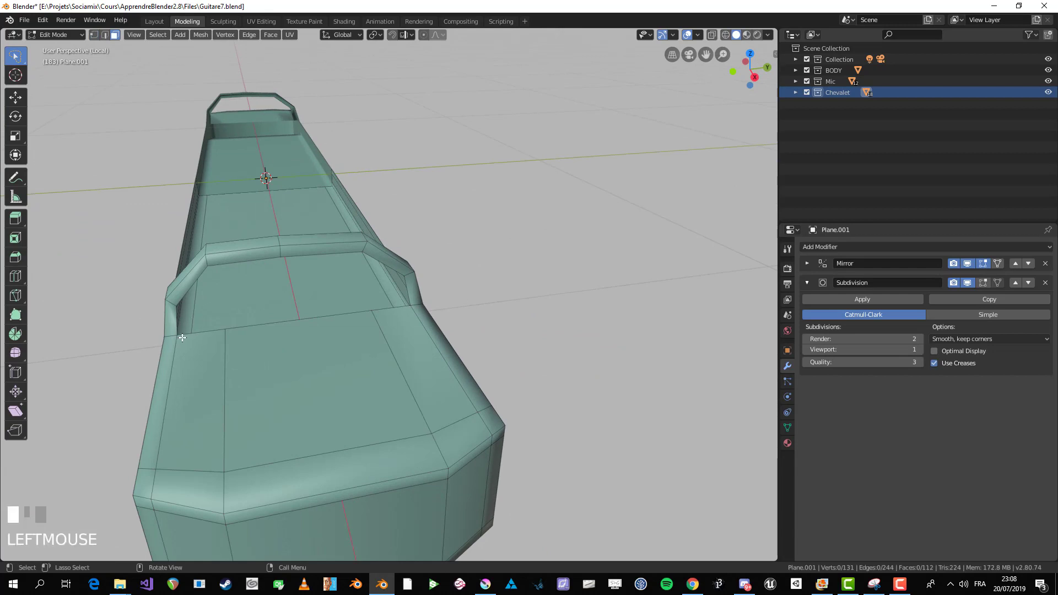
click(176, 322)
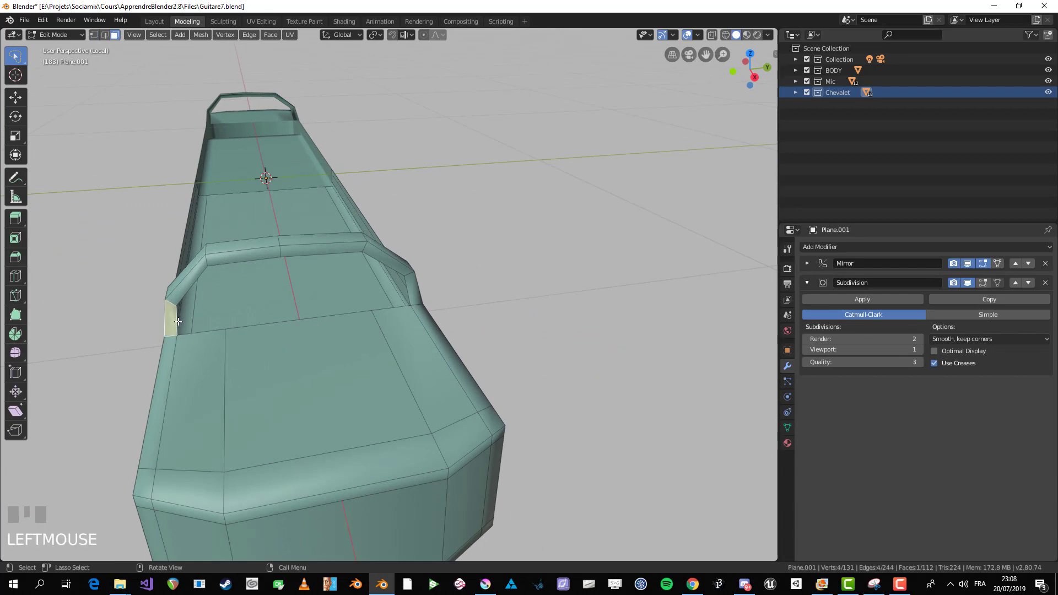
key(2)
click(179, 322)
middle_drag(176, 322, 199, 302)
key(f)
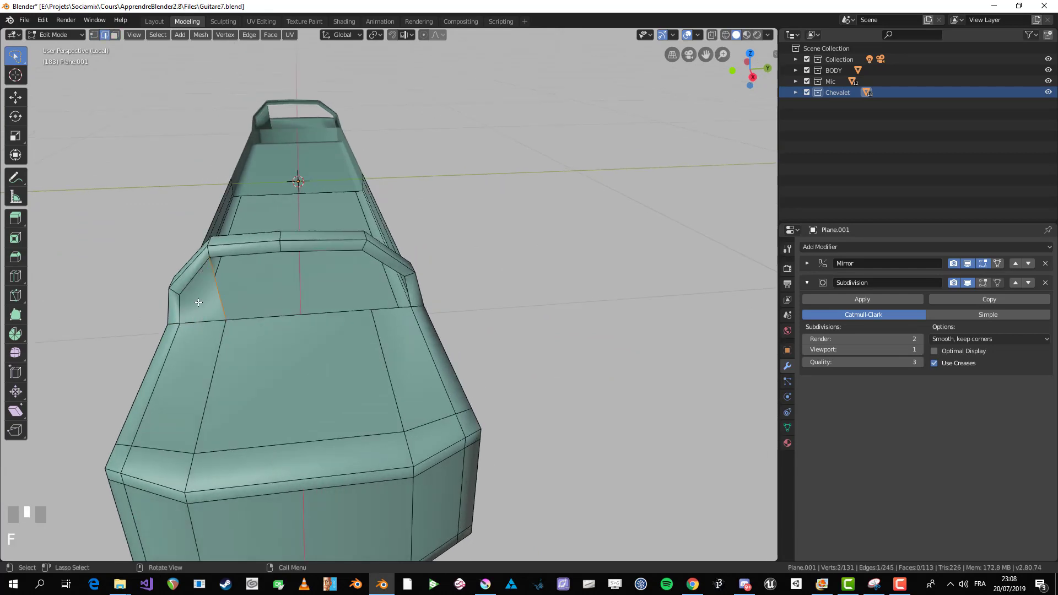
Step: Add one centred loop cut running lengthwise over the bar's end block
scroll(255, 274, down, 4)
mouse_move(324, 339)
middle_down()
mouse_move(246, 444)
mouse_move(330, 330)
mouse_move(339, 344)
middle_up()
key(ctrl+r)
click(340, 346)
right_click(340, 346)
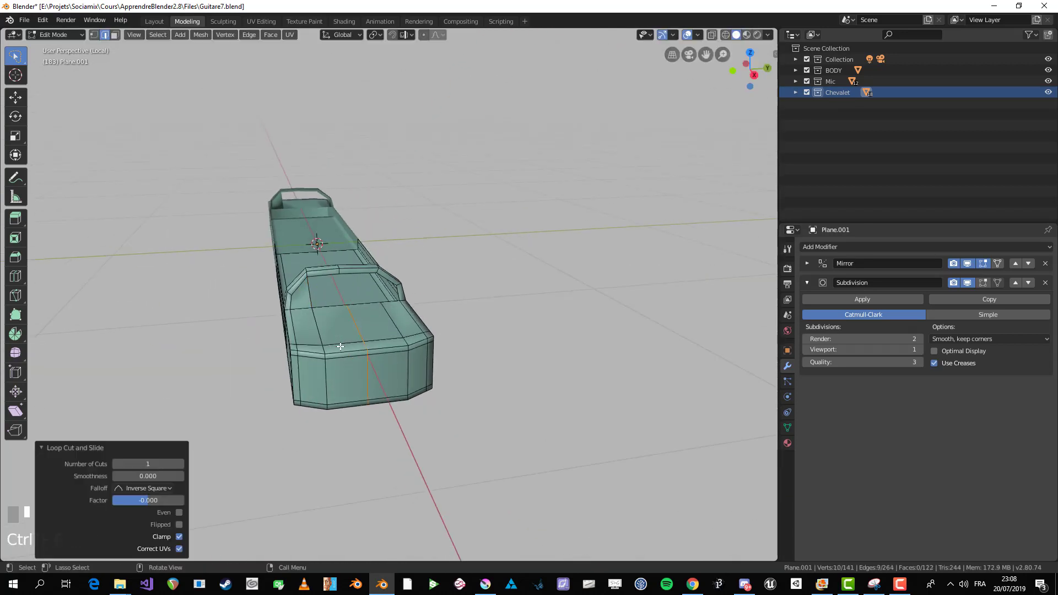
Step: Fill the three remaining faces under the arch to close its opening toward the end block
click(309, 291)
key(f)
key(f)
middle_drag(405, 302, 429, 346)
scroll(389, 309, up, 3)
key(f)
Step: Straighten the end block's central edge loop by scaling it to 0 along Y
alt+click(363, 303)
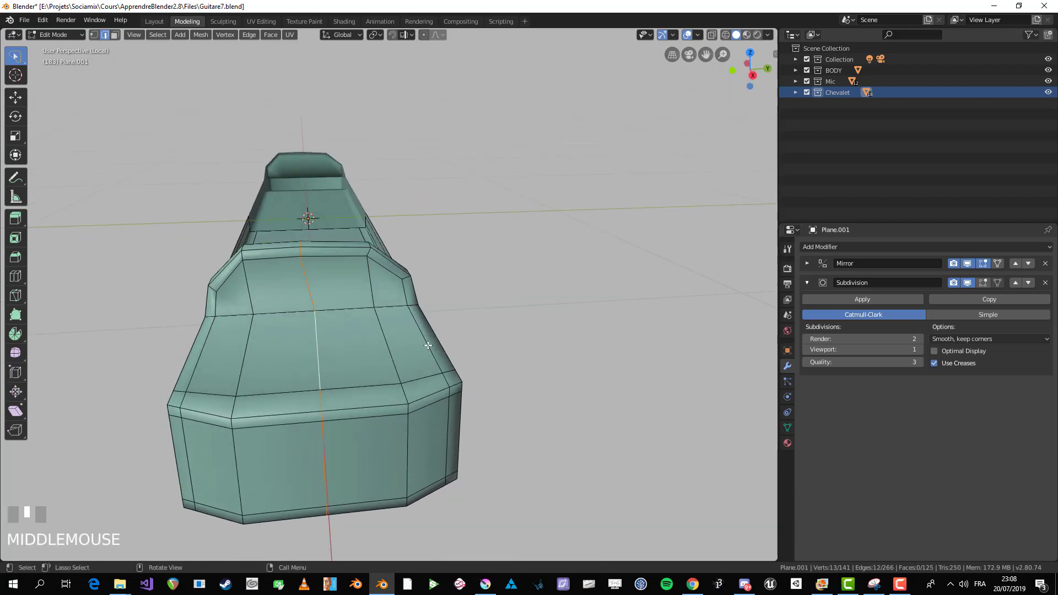
key(s)
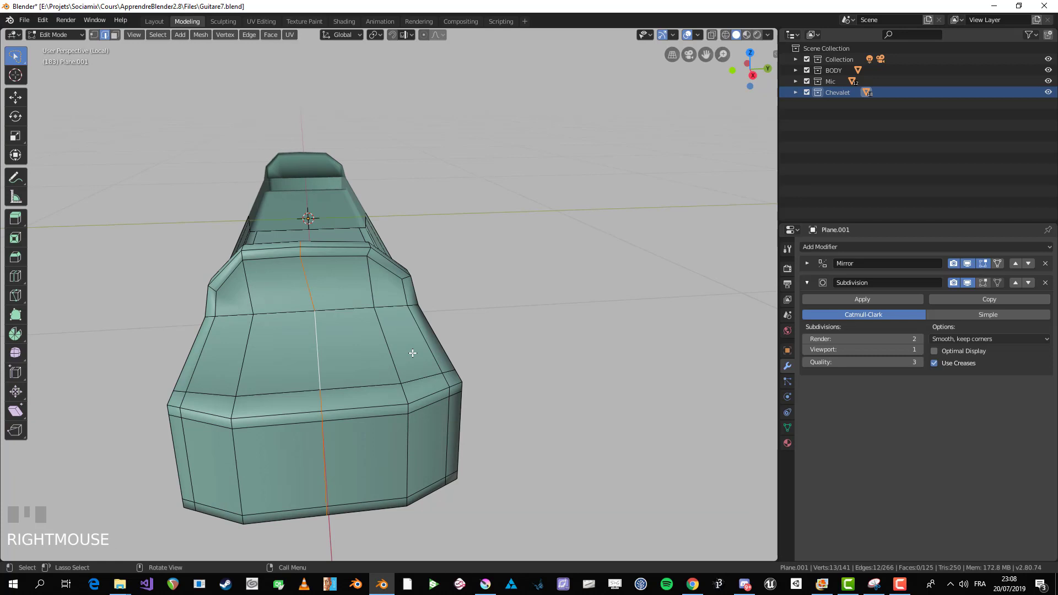
key(s)
key(y)
key(Return)
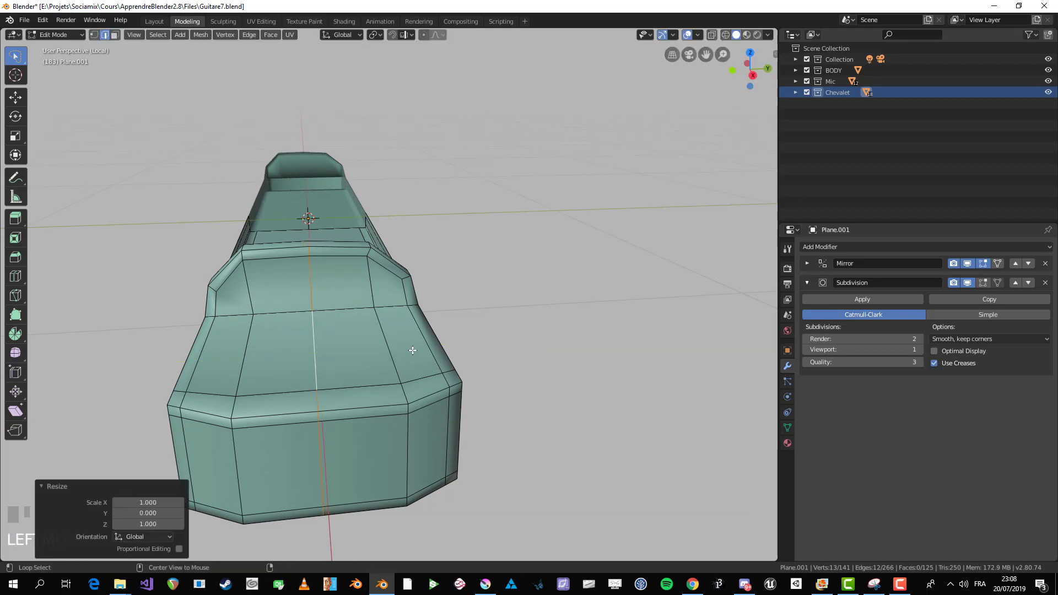
alt+click(386, 358)
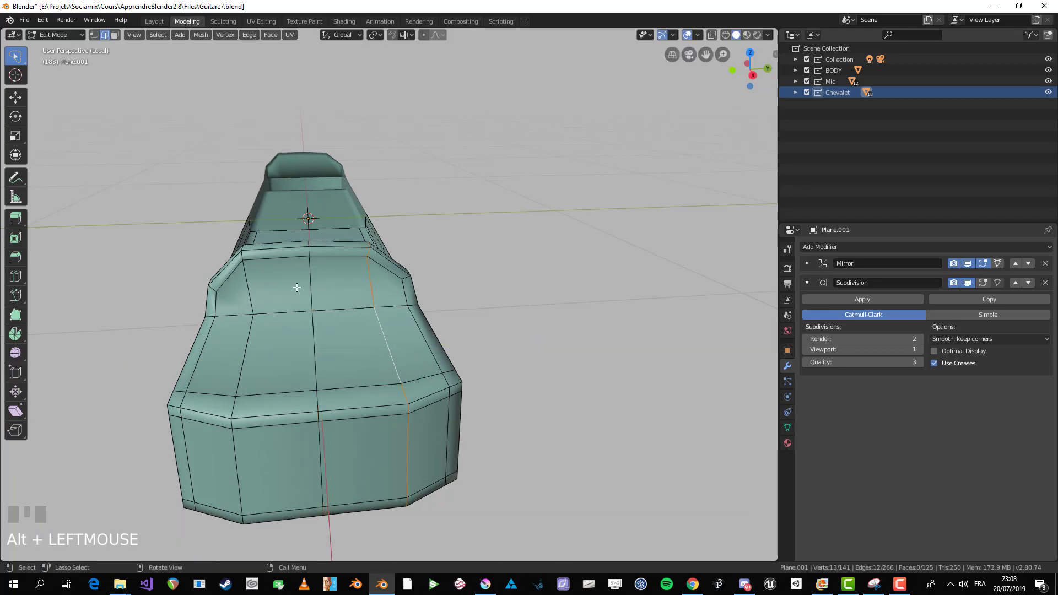
key(alt+a)
Step: Extrude two neighbouring edges from the arch's open inner side and move them along X to the bar's middle
middle_drag(298, 328, 424, 312)
scroll(402, 374, up, 5)
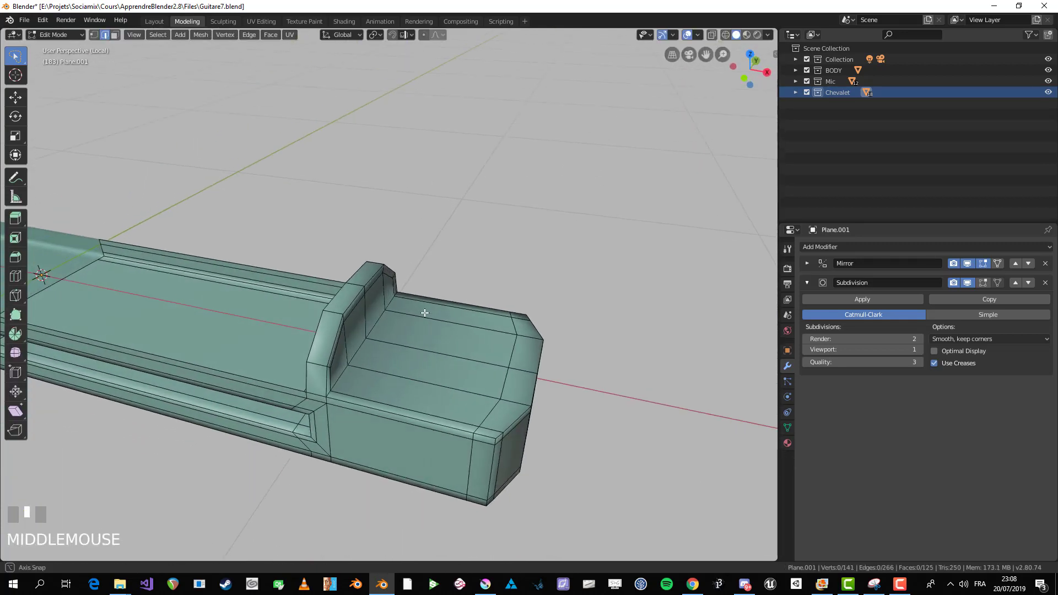
middle_drag(347, 328, 461, 469)
key(1)
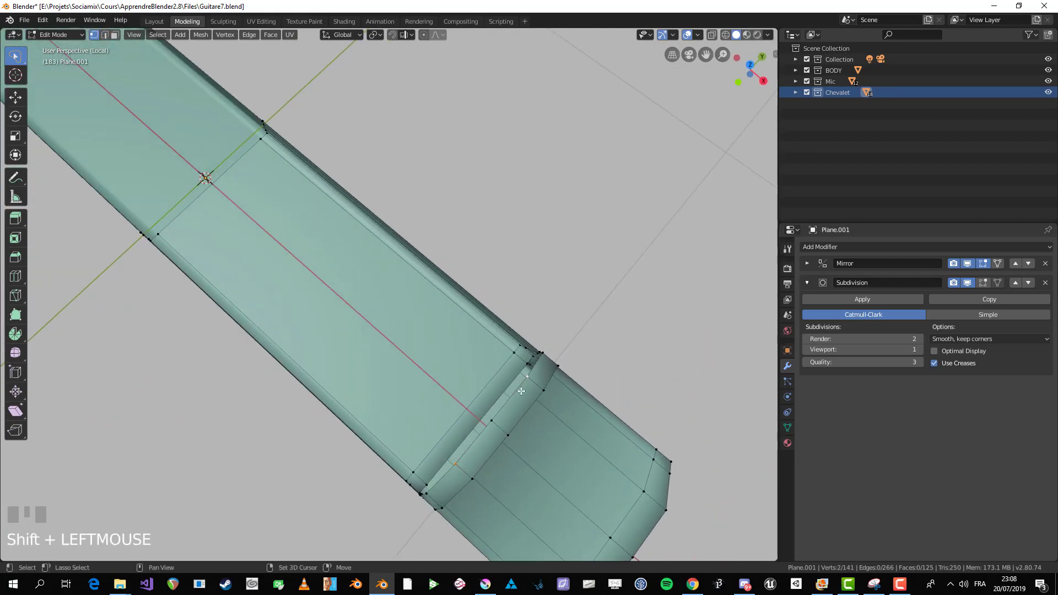
middle_drag(491, 427, 519, 381)
key(e)
click(519, 381)
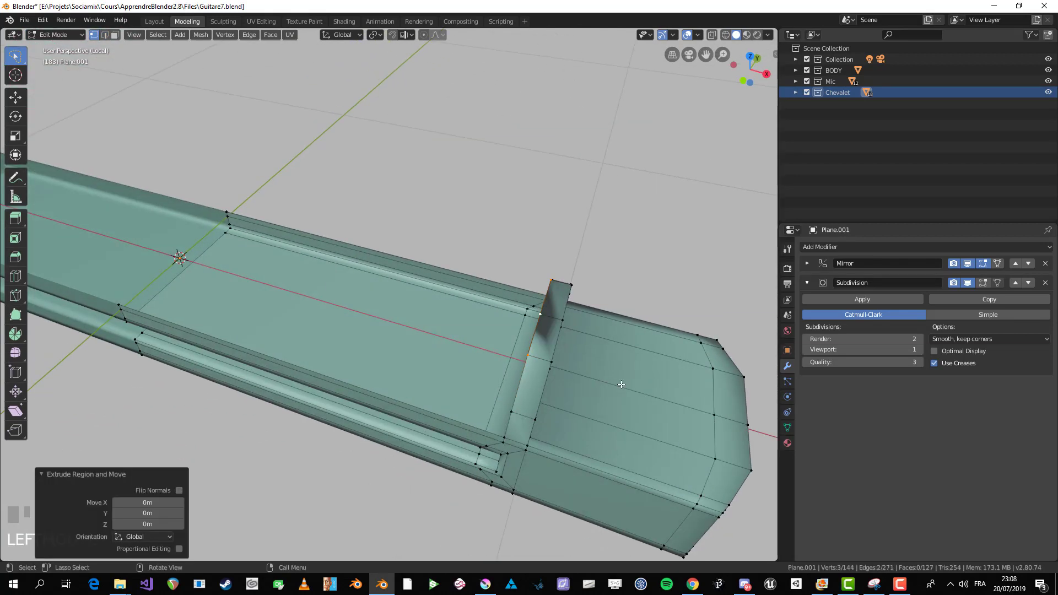
key(g)
key(x)
click(152, 242)
key(alt+a)
scroll(477, 358, down, 1)
middle_drag(475, 358, 503, 310)
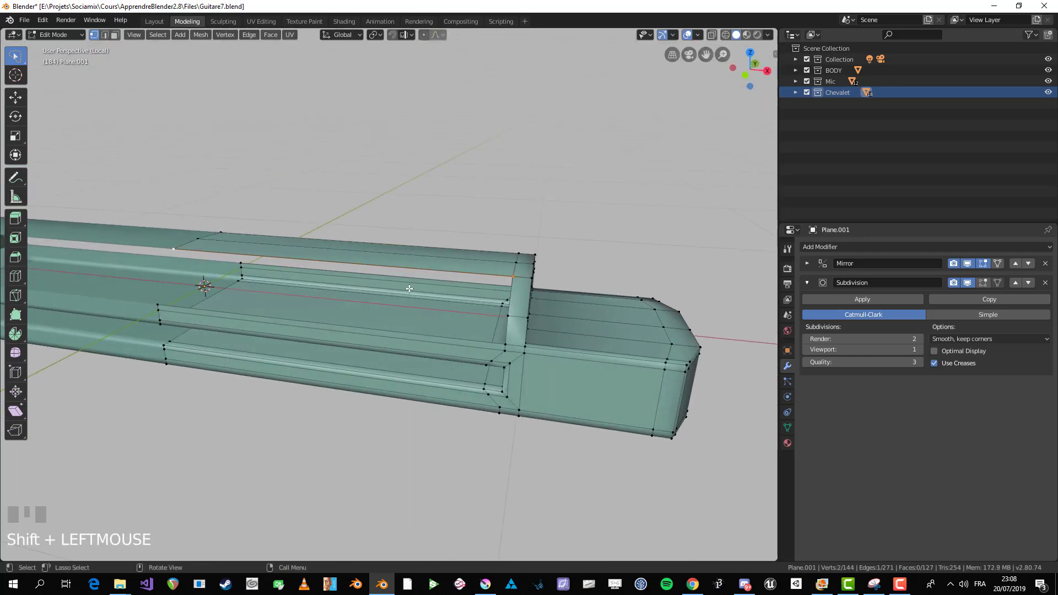
Step: Add the lower side face between the arch's foot and the bar's middle, moving its new corner along X to the middle
middle_drag(451, 287, 299, 243)
key(2)
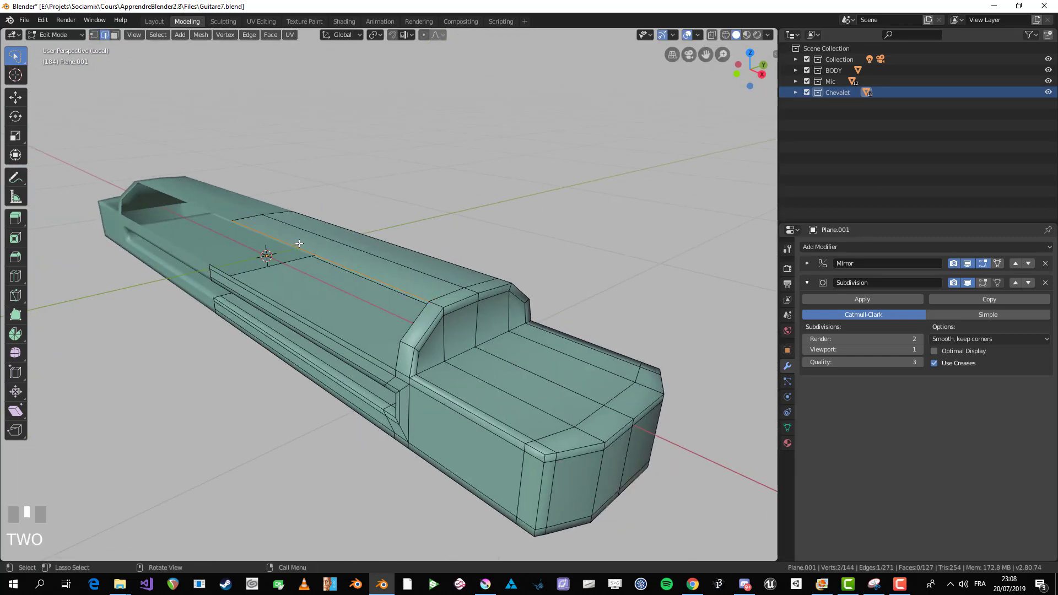
key(1)
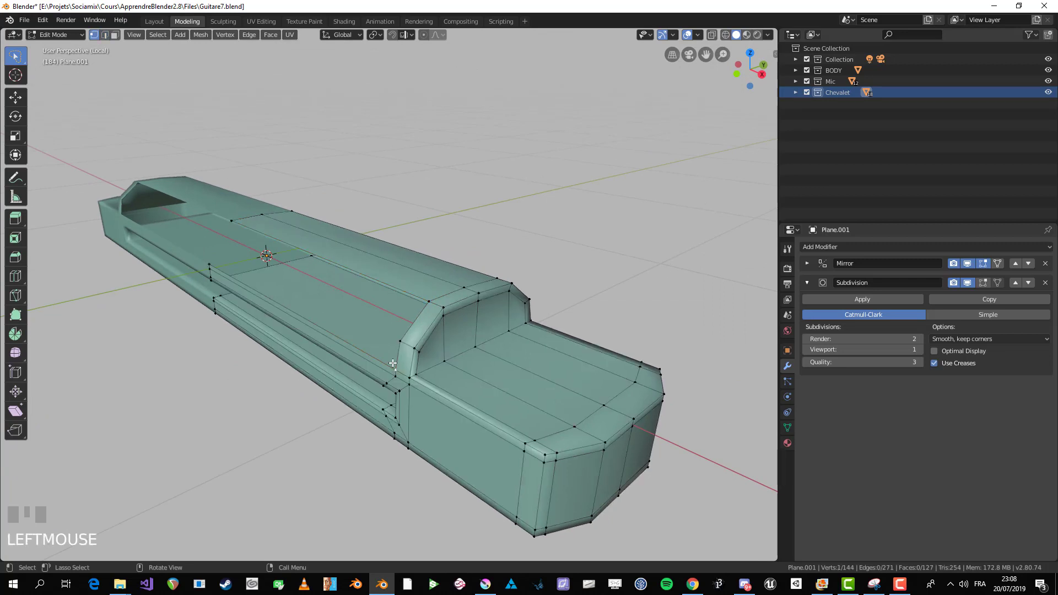
middle_drag(393, 364, 266, 284)
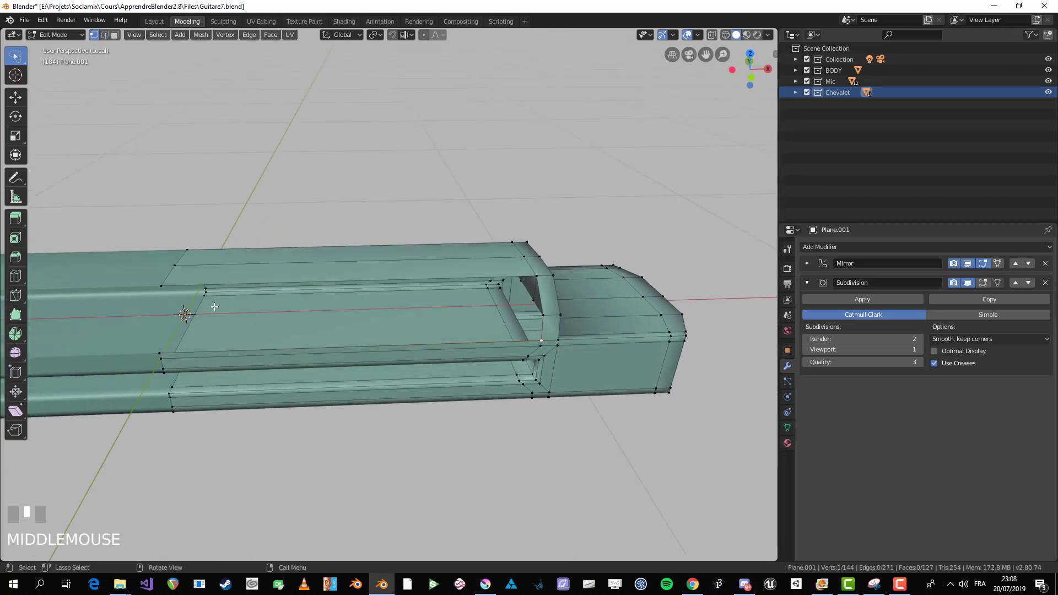
key(f)
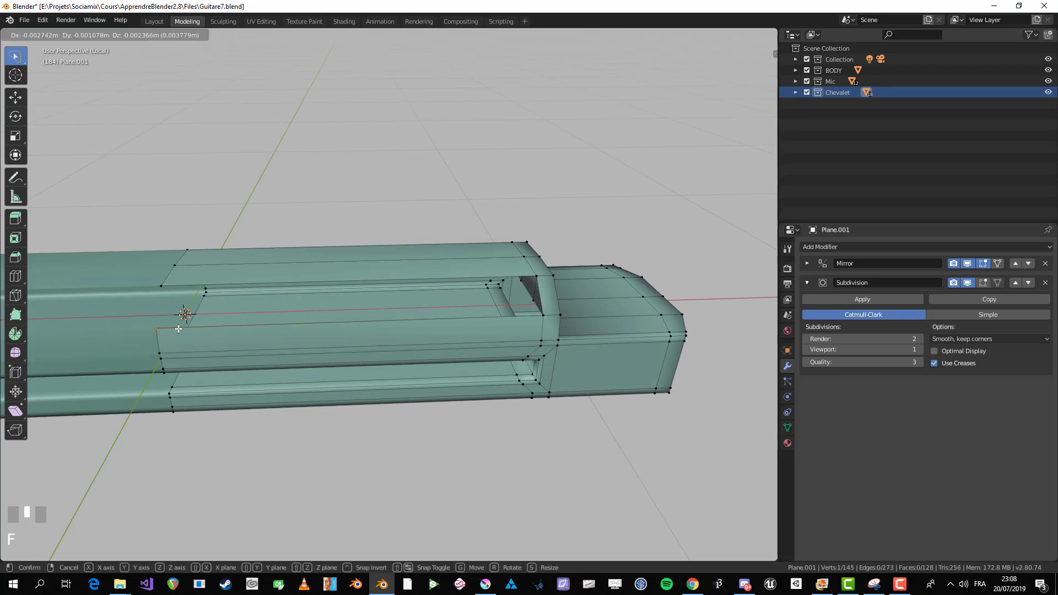
click(223, 335)
key(g)
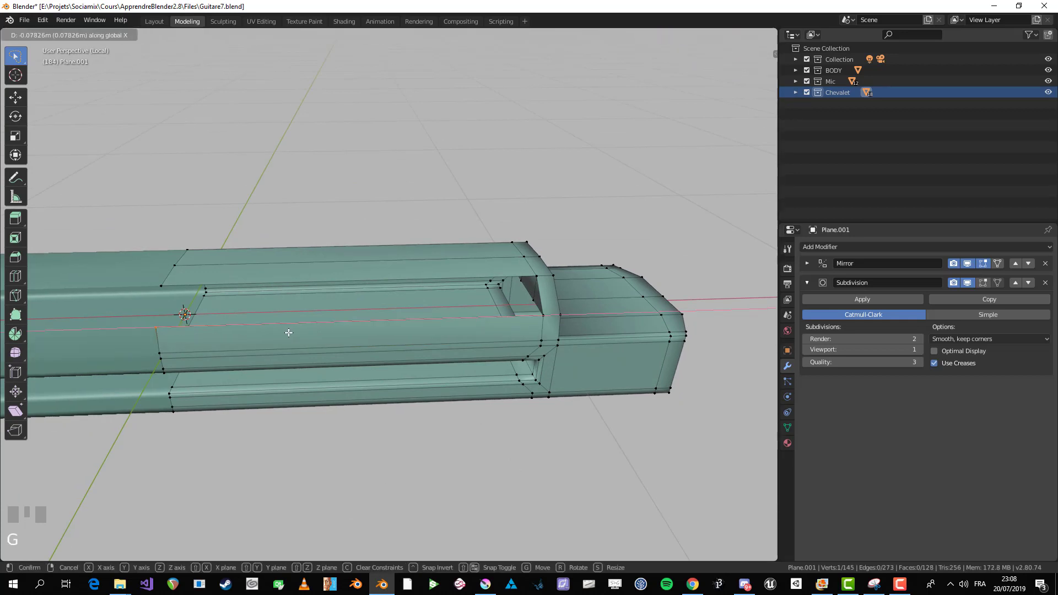
click(314, 326)
Step: Fill the long gap in the cover between the new side face and the extruded strip, and check the part in Object Mode
key(a)
key(f)
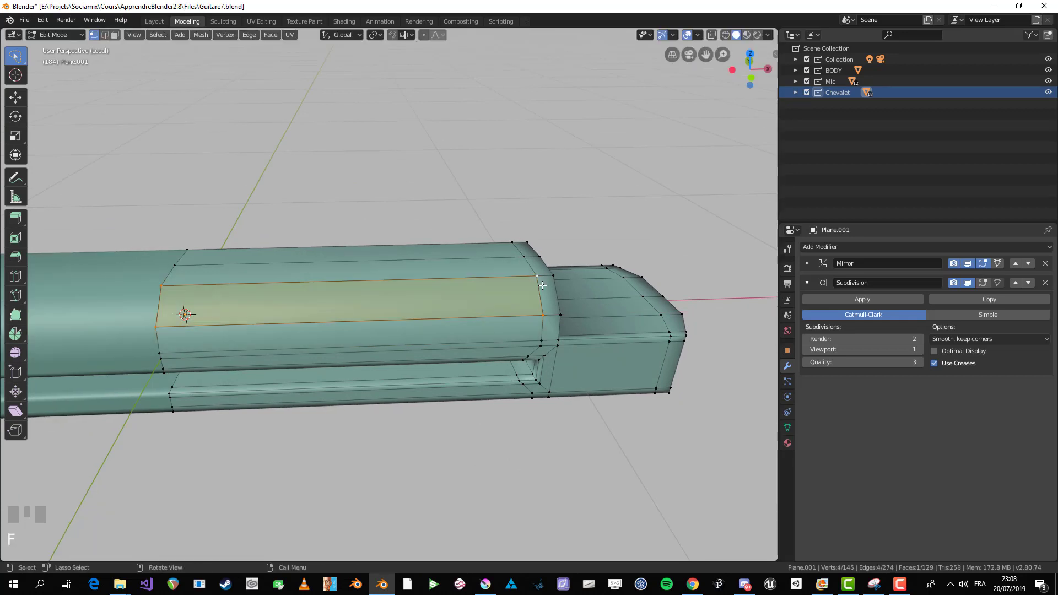
scroll(542, 285, down, 3)
key(alt+a)
key(Tab)
scroll(551, 314, down, 2)
middle_drag(564, 338, 397, 350)
key(Tab)
scroll(397, 350, up, 3)
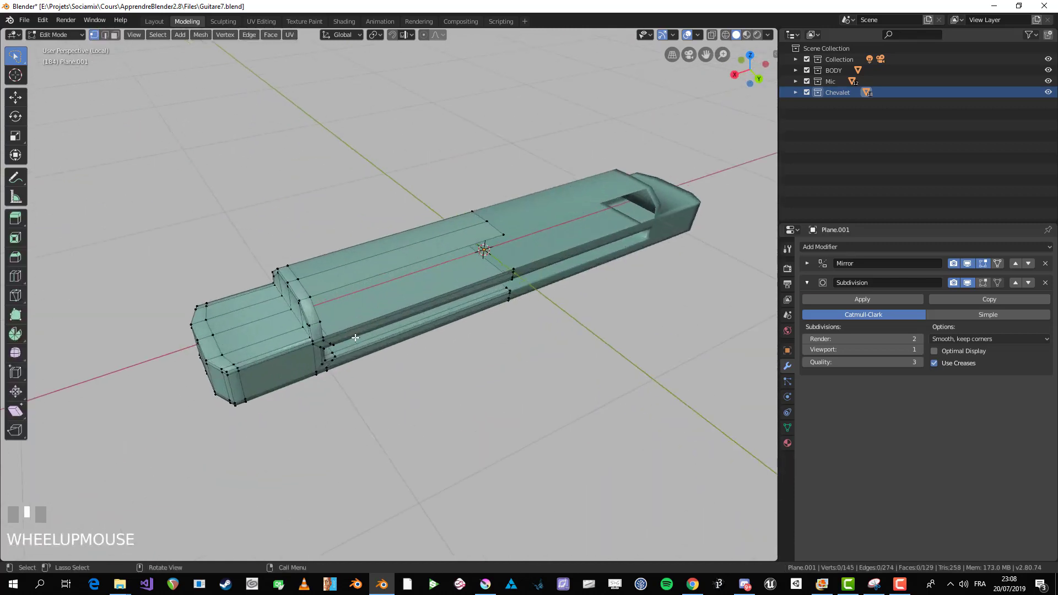
Step: Fill the remaining long faces on the opposite side, between the arch and the bar's middle, to close the cover
key(alt+a)
scroll(218, 381, up, 4)
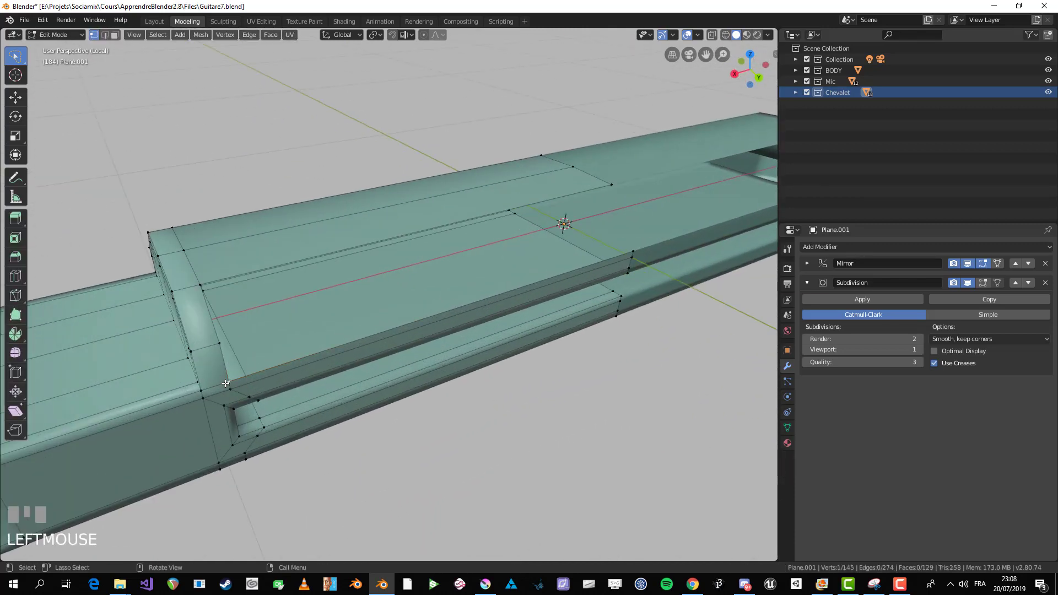
key(f)
right_click(617, 232)
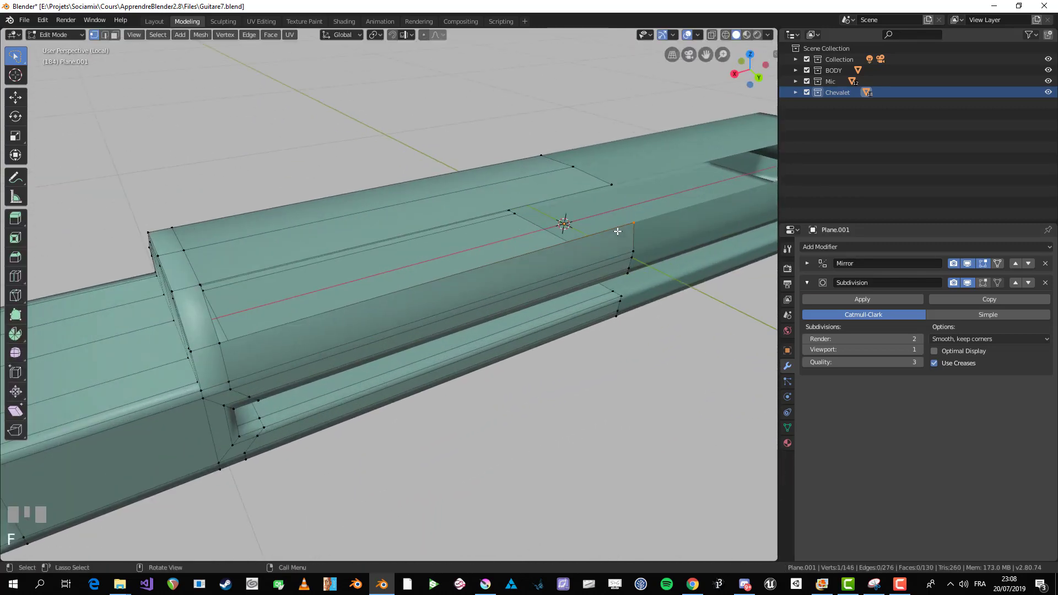
key(g)
key(x)
right_click(653, 222)
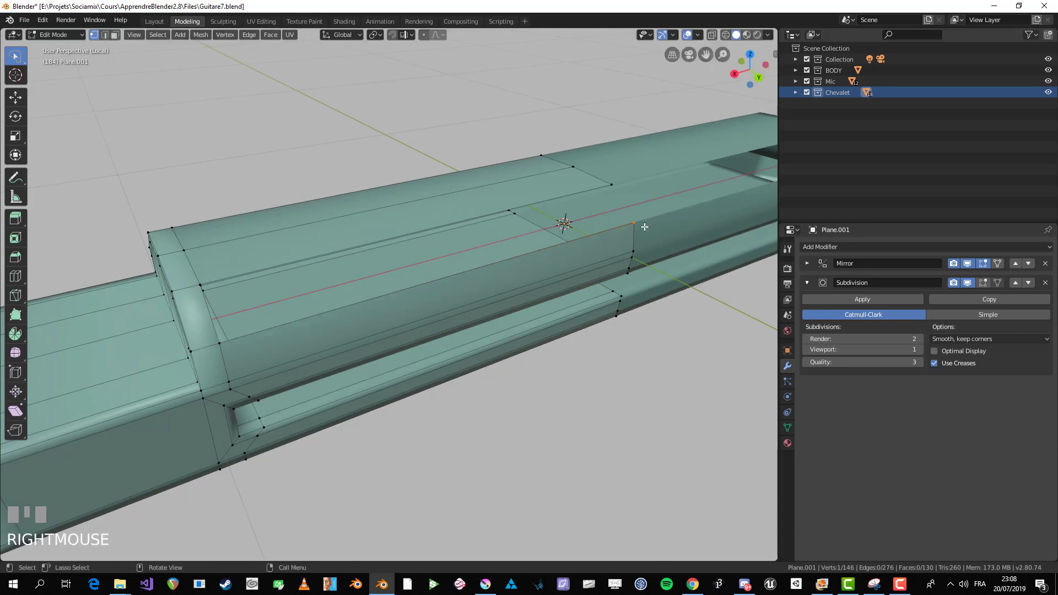
alt+click(231, 341)
middle_drag(231, 339, 515, 321)
Step: Leave Edit Mode and examine the smoothed bar from several angles and distances
key(Tab)
scroll(325, 302, down, 3)
scroll(515, 321, up, 4)
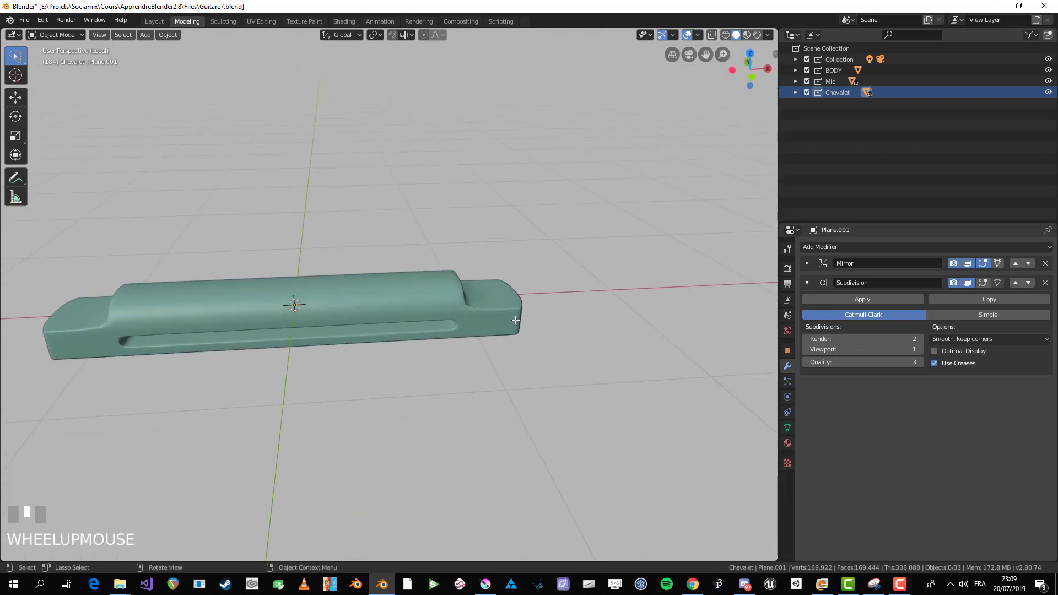
scroll(517, 320, up, 2)
middle_drag(516, 320, 458, 357)
scroll(468, 281, down, 2)
middle_drag(468, 282, 416, 290)
scroll(441, 291, down, 2)
scroll(467, 281, up, 2)
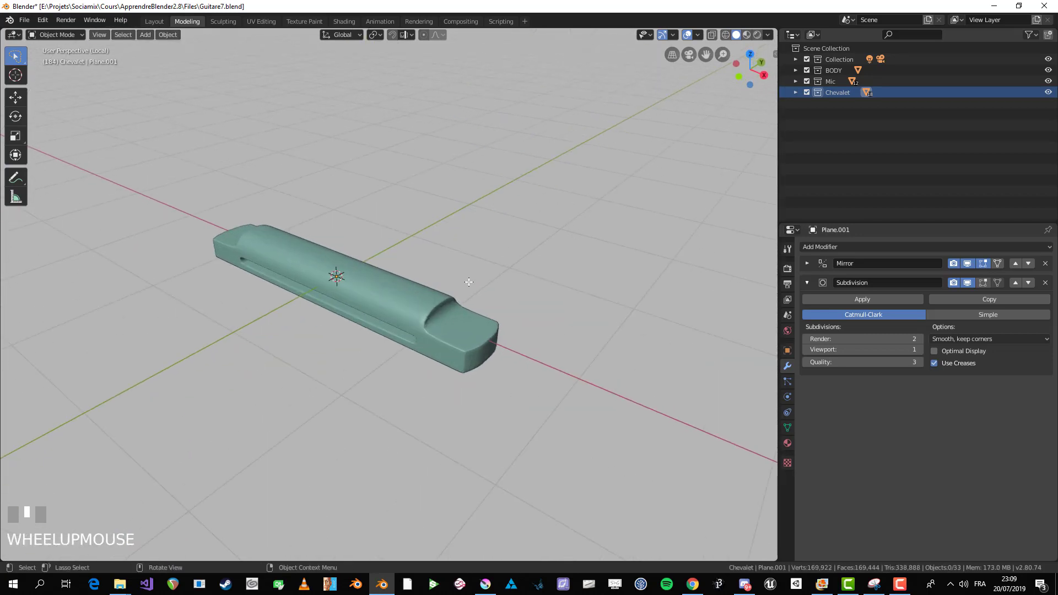
Step: Show the whole guitar again and move the bar about -3.18 m in Y and 0.323 m in Z in the right view
key(KP_Divide)
scroll(413, 222, up, 2)
click(407, 195)
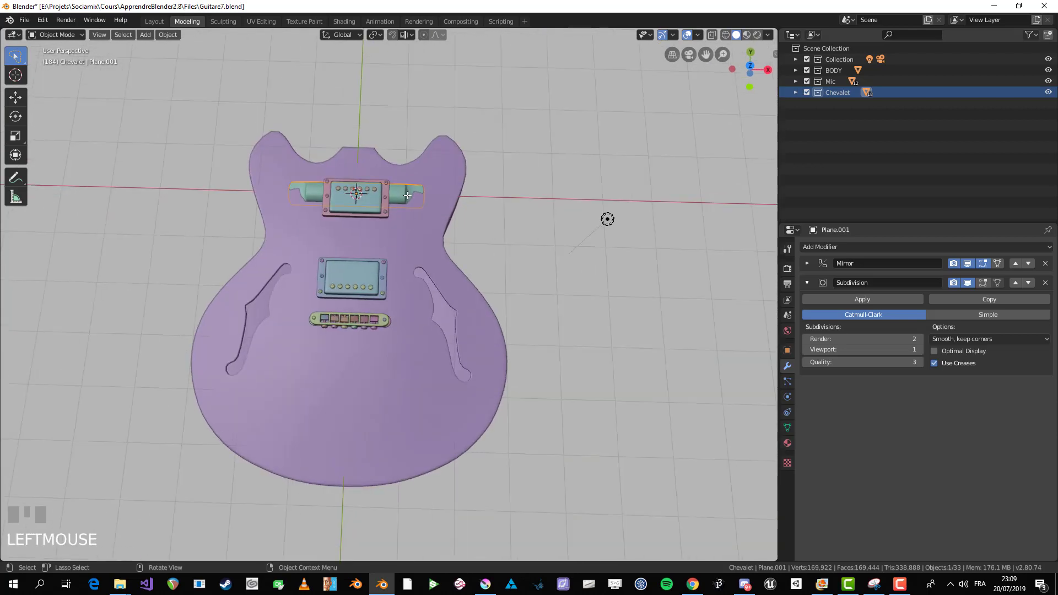
key(KP_3)
shift+middle_drag(551, 386, 627, 430)
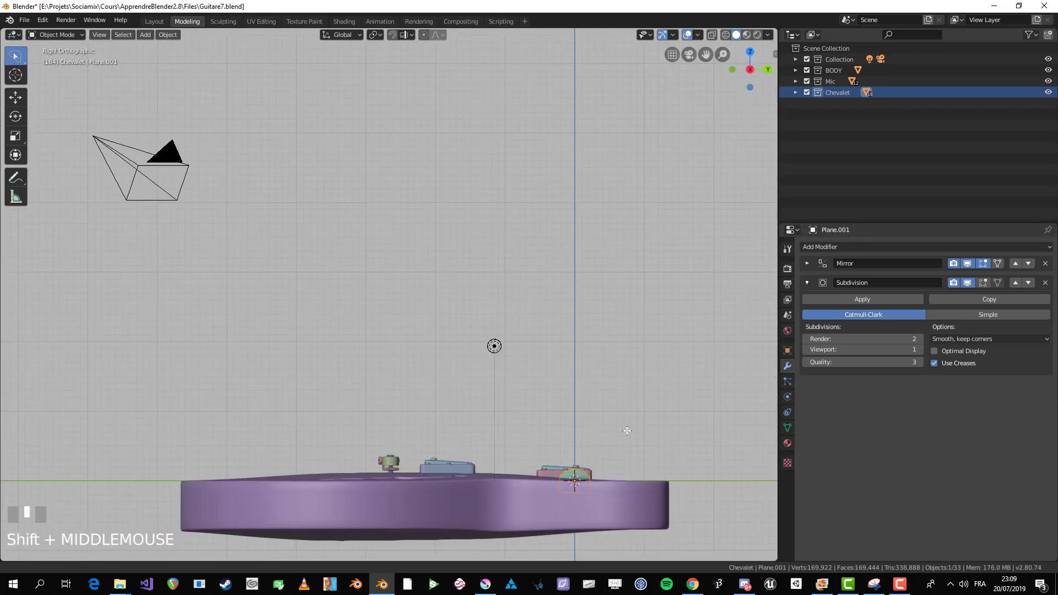
scroll(627, 430, up, 1)
key(g)
click(389, 359)
Step: Shift the bar slightly beside the existing bridge and scale it uniformly to about 0.681
scroll(389, 359, up, 3)
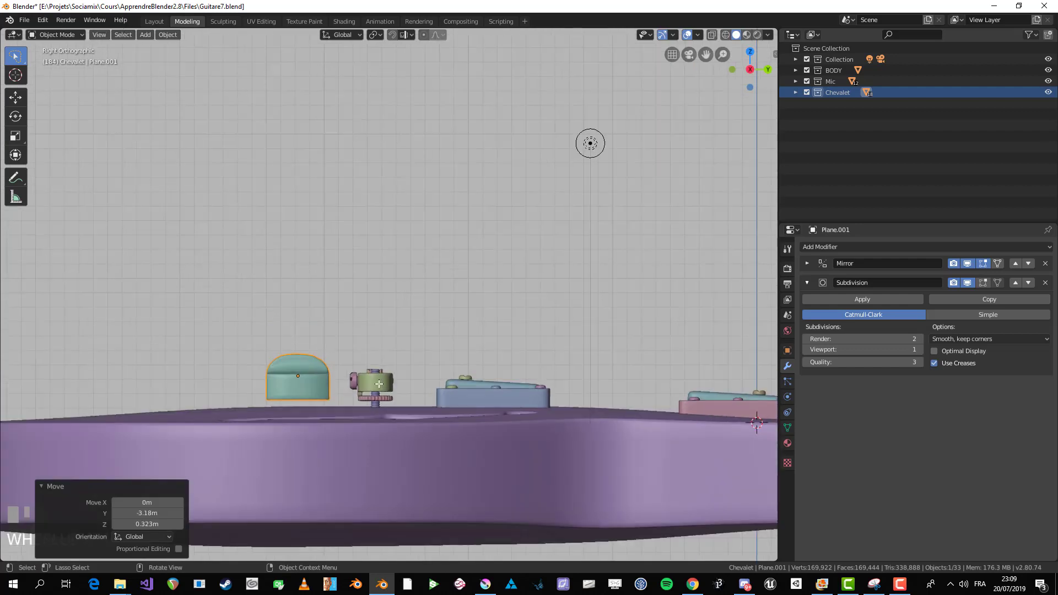
shift+middle_drag(381, 403, 427, 298)
scroll(459, 323, up, 2)
key(s)
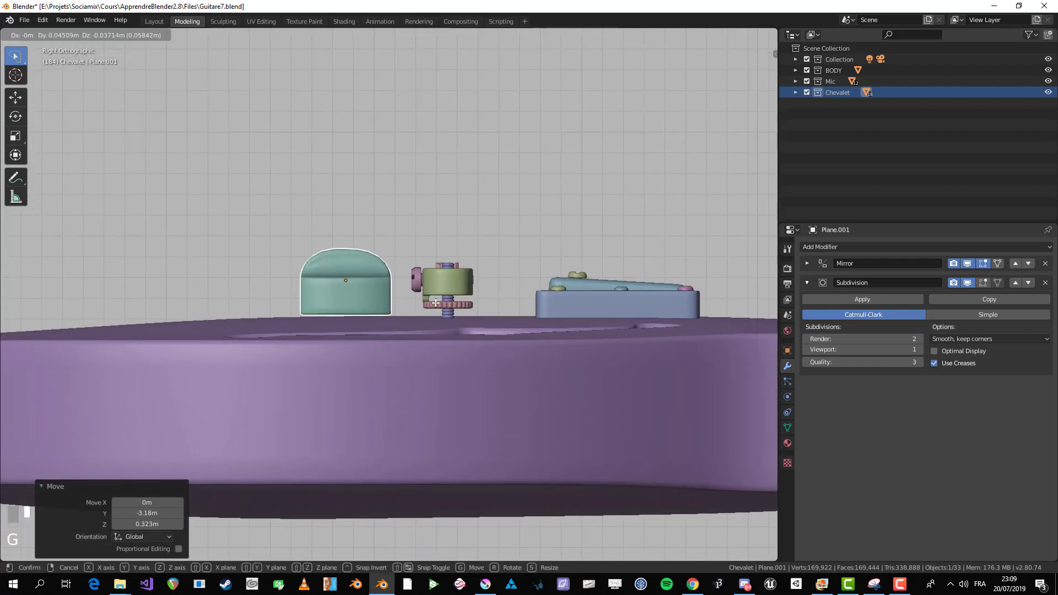
click(429, 298)
Step: Move the bar about 0.0186 m in Y and 0.0239 m in Z, and scale it uniformly to about 1.115
key(g)
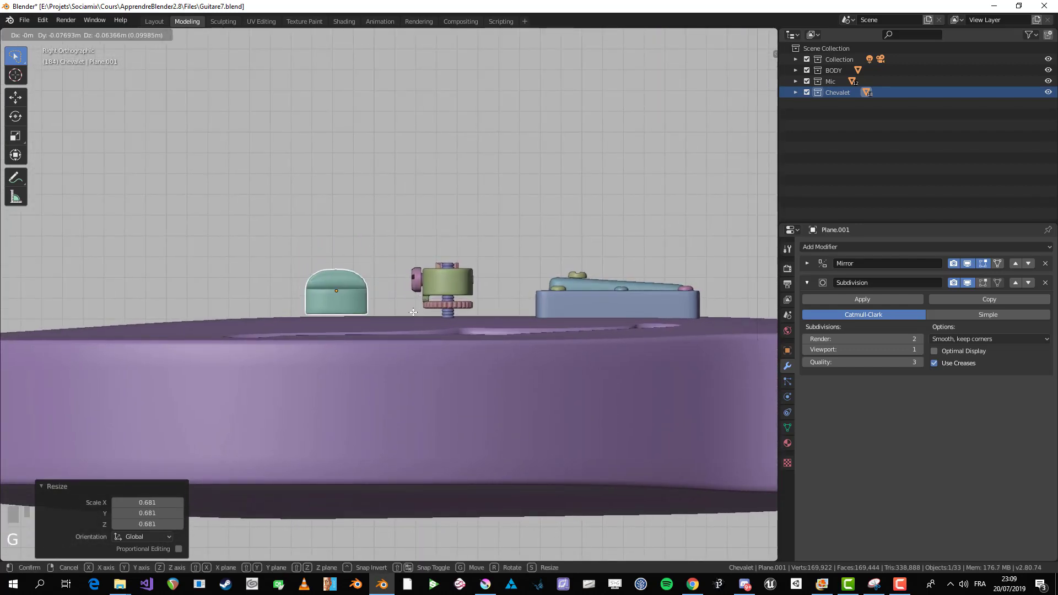
click(424, 309)
key(g)
key(s)
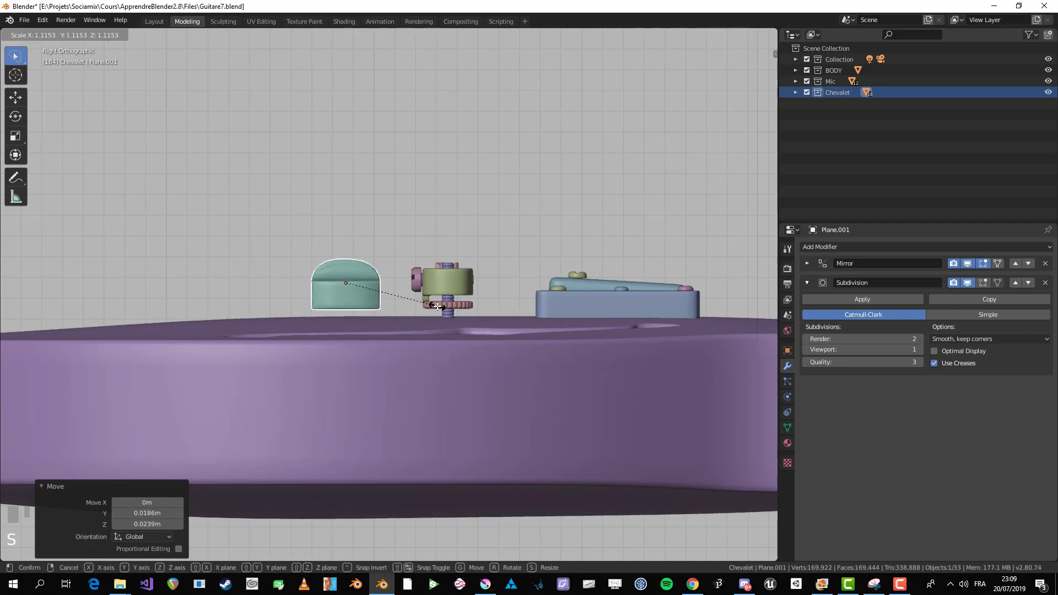
click(426, 303)
Step: Reposition the bar slightly in the top view so it sits just behind the slotted bridge
key(KP_7)
scroll(413, 287, down, 2)
shift+middle_drag(412, 288, 463, 245)
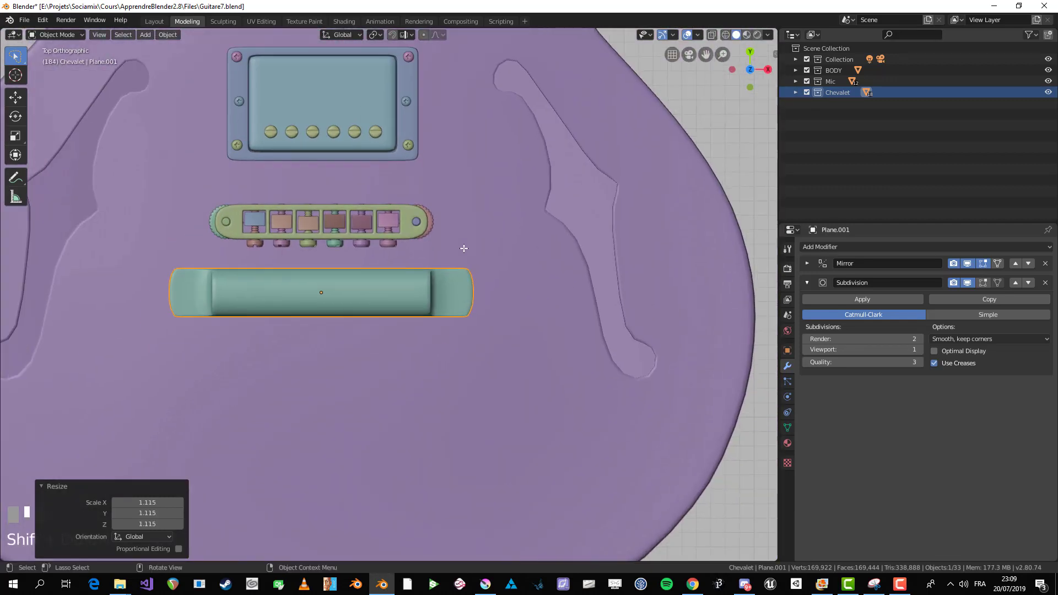
scroll(463, 245, up, 1)
key(g)
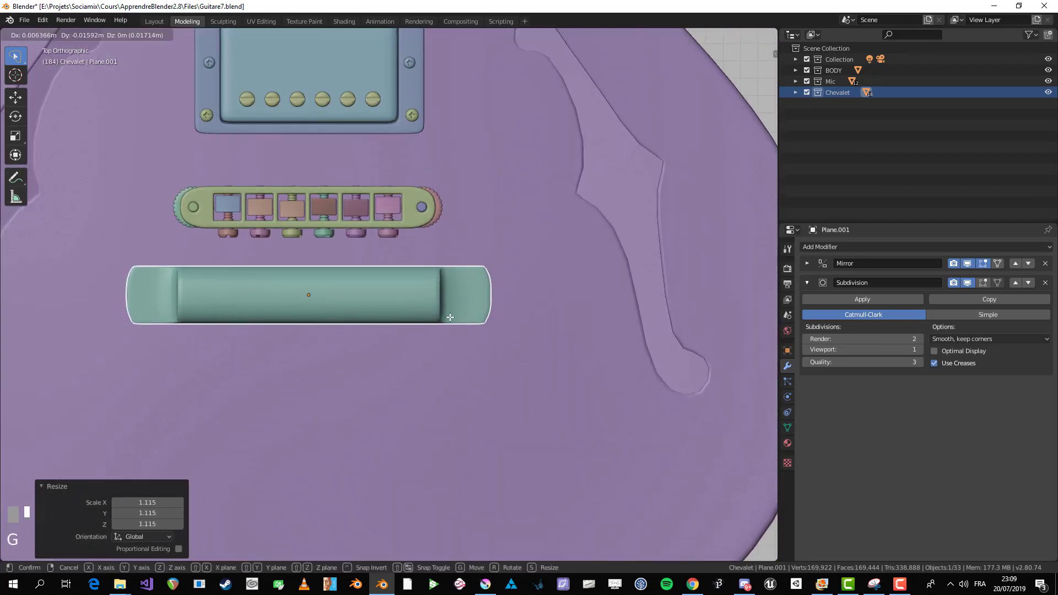
click(449, 318)
Step: Check the bar's proportions on the whole guitar body and scale it uniformly to about 0.926
scroll(450, 315, down, 4)
key(alt+a)
middle_drag(608, 178, 489, 139)
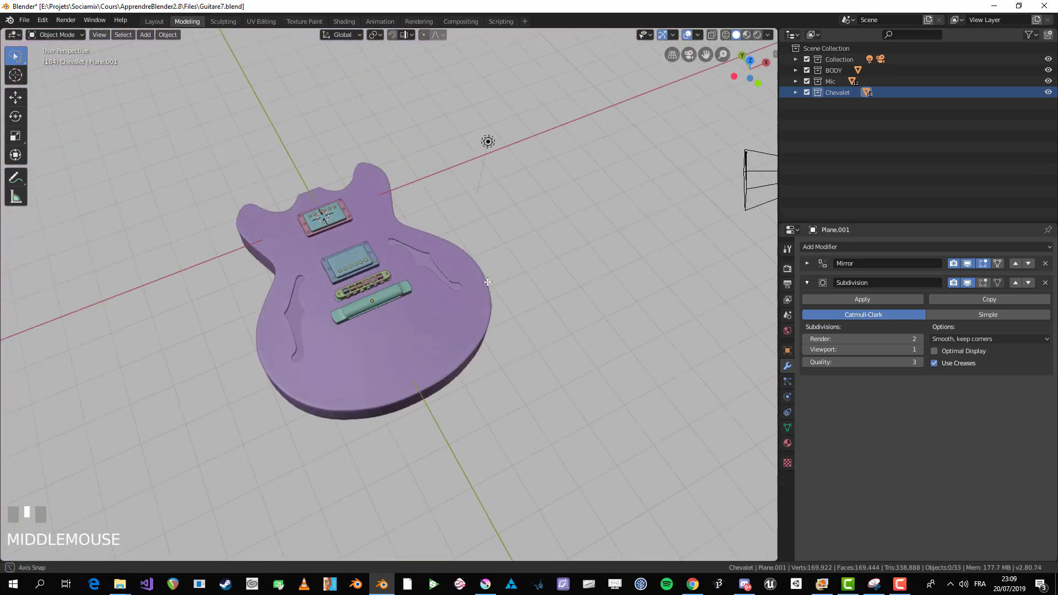
scroll(389, 285, up, 4)
click(388, 284)
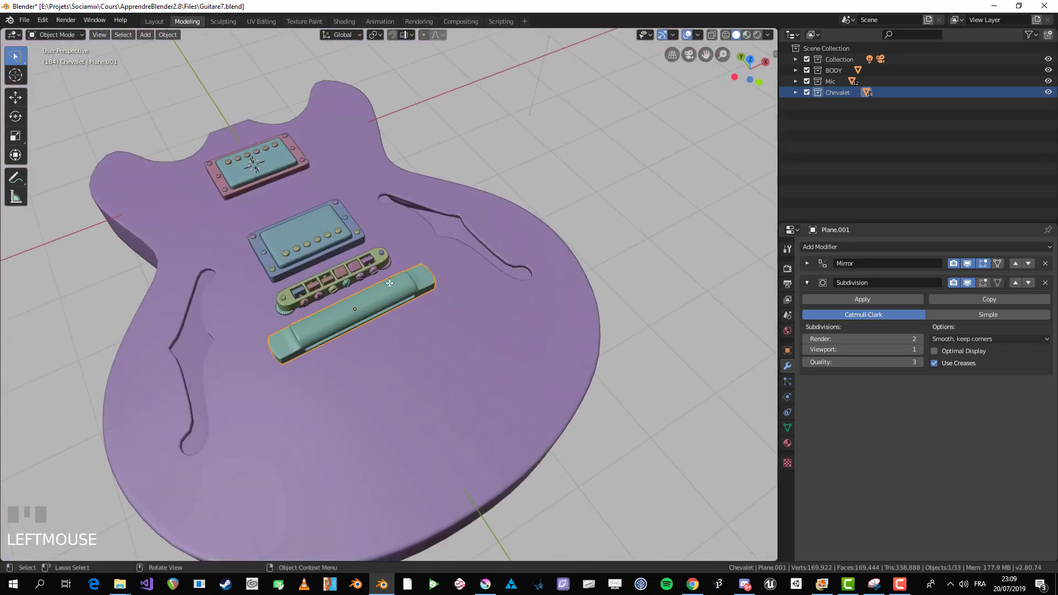
key(KP_7)
scroll(398, 269, up, 3)
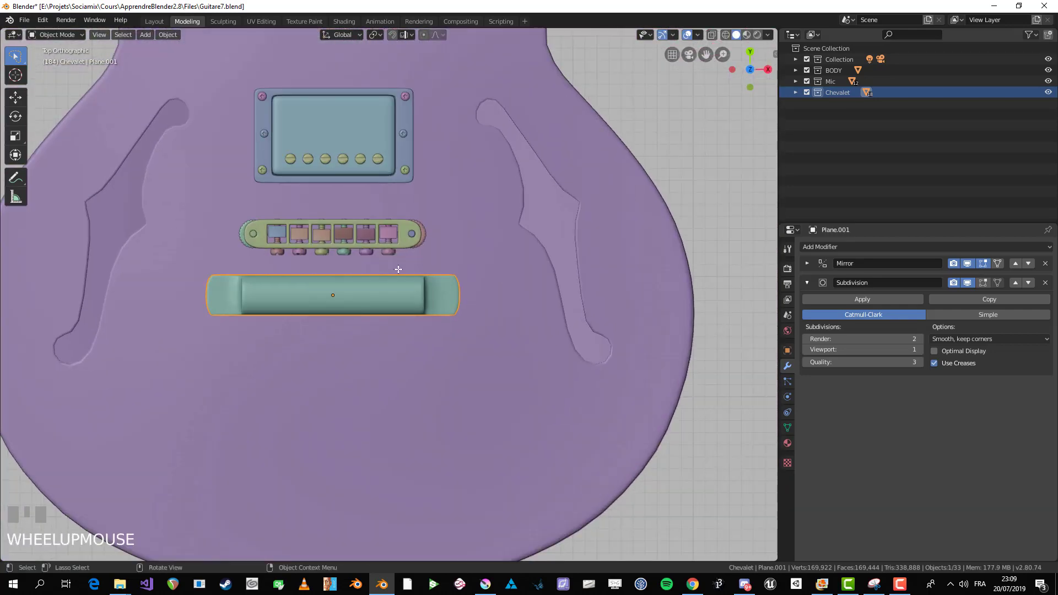
key(s)
click(502, 305)
Step: Move the bar about 0.0619 m up in Z in the front view and scale it uniformly to about 0.88
key(KP_1)
scroll(491, 304, up, 2)
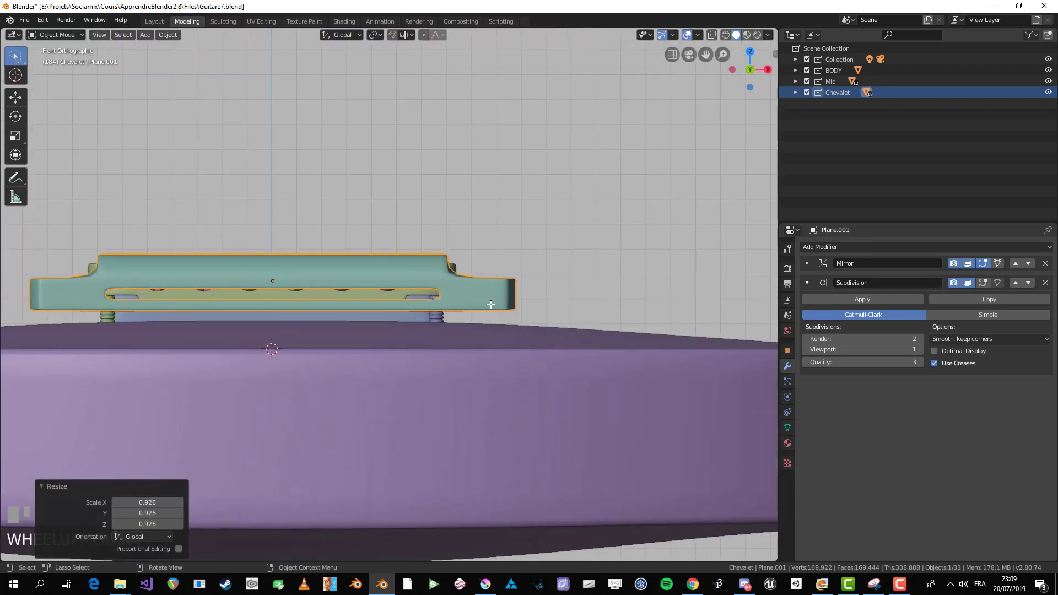
key(g)
click(489, 289)
key(s)
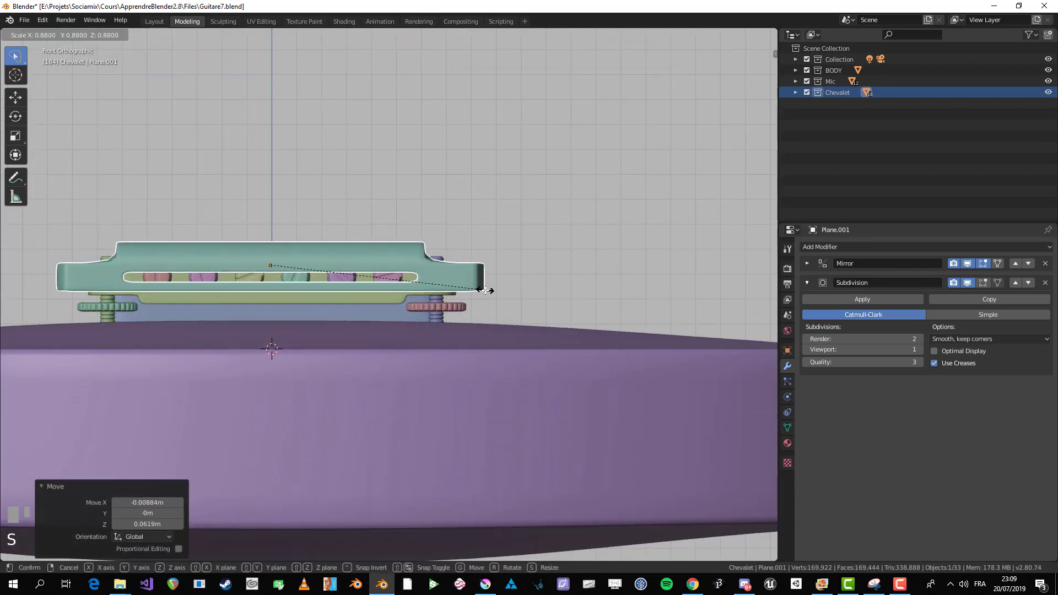
click(485, 290)
Step: Make a linked duplicate of the bridge's right post and place it on the bar's right end, offset 0.0685 m in X and -0.515 m in Y
key(KP_7)
key(alt+a)
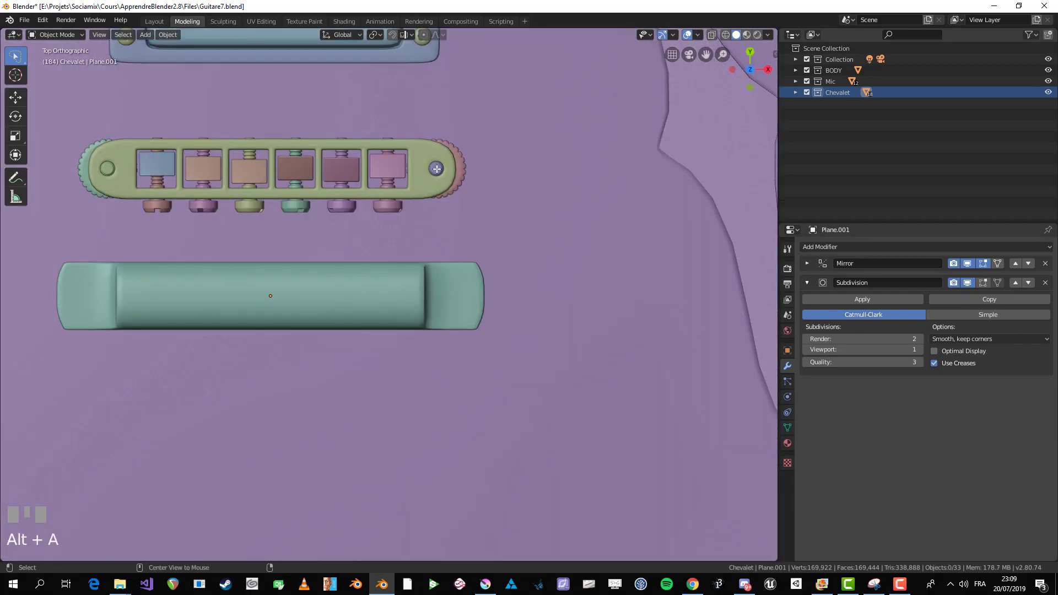
click(443, 172)
shift+middle_drag(463, 188, 524, 161)
key(alt+d)
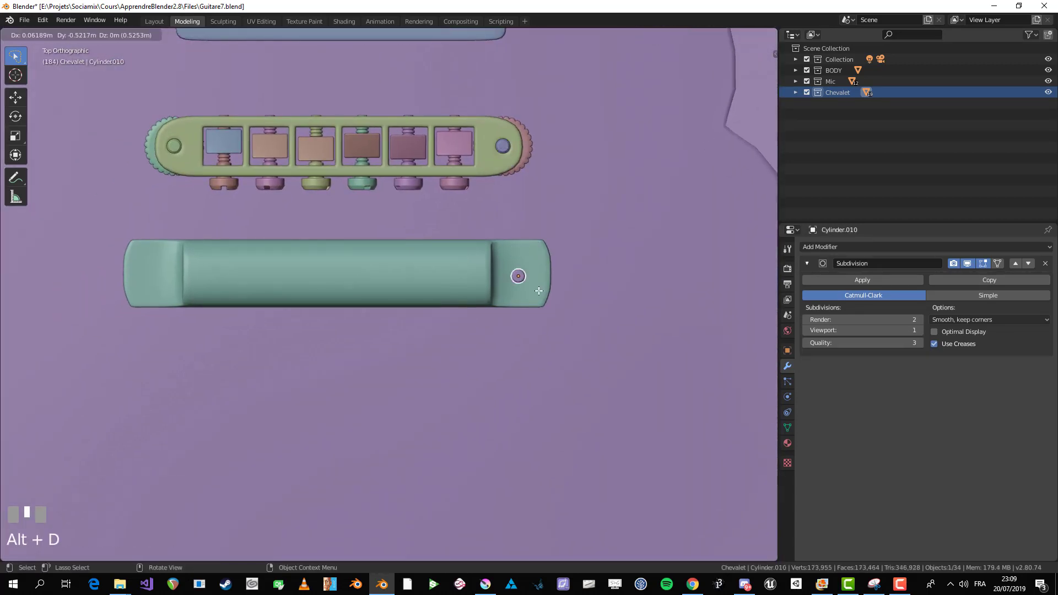
click(541, 290)
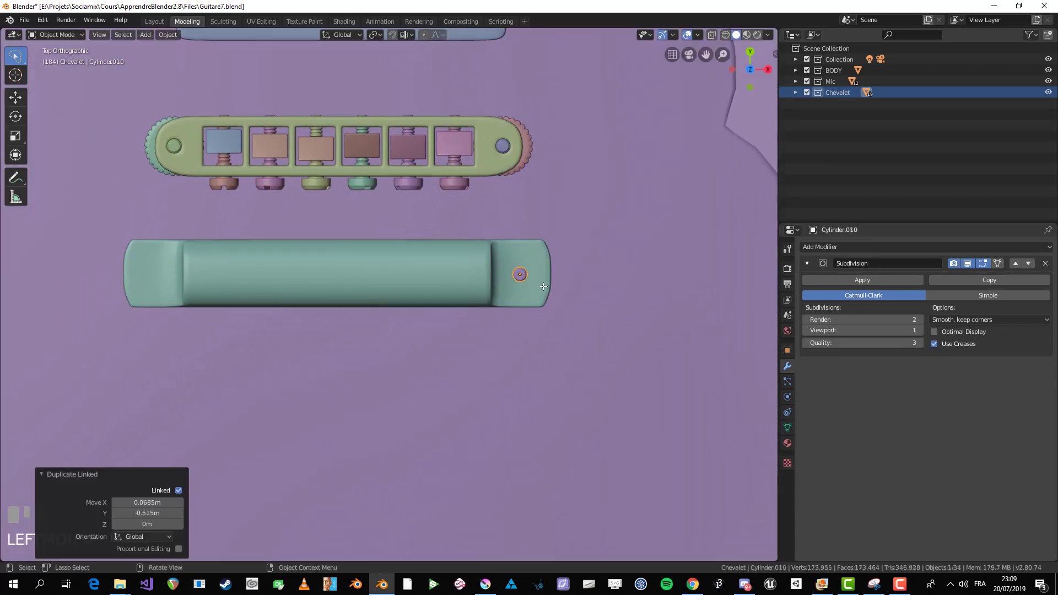
key(alt+d)
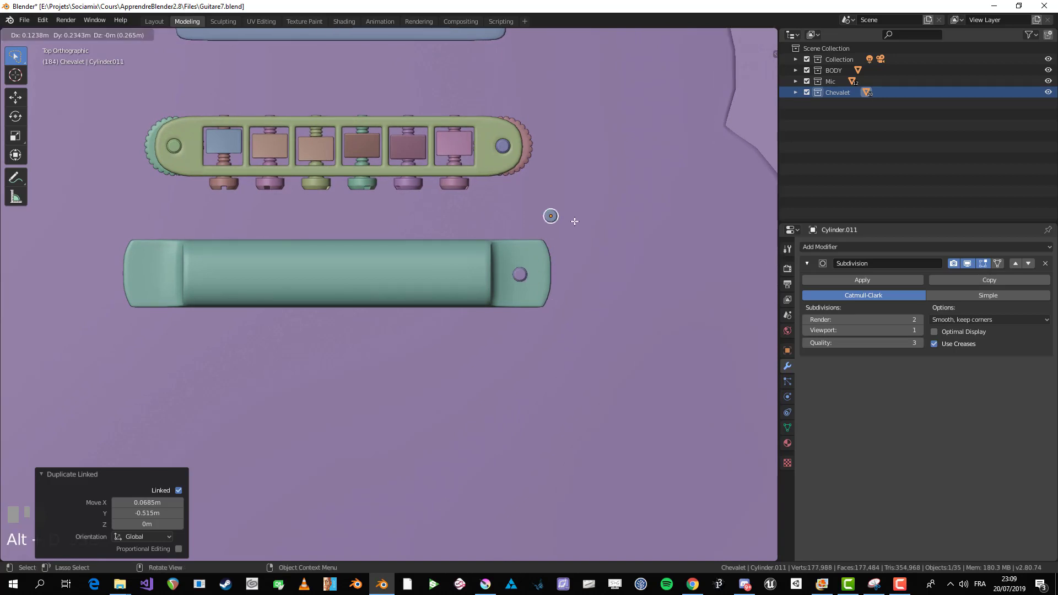
click(184, 303)
key(x)
Step: Delete the post and the knurled wheel at the left end of the slotted bridge
click(174, 148)
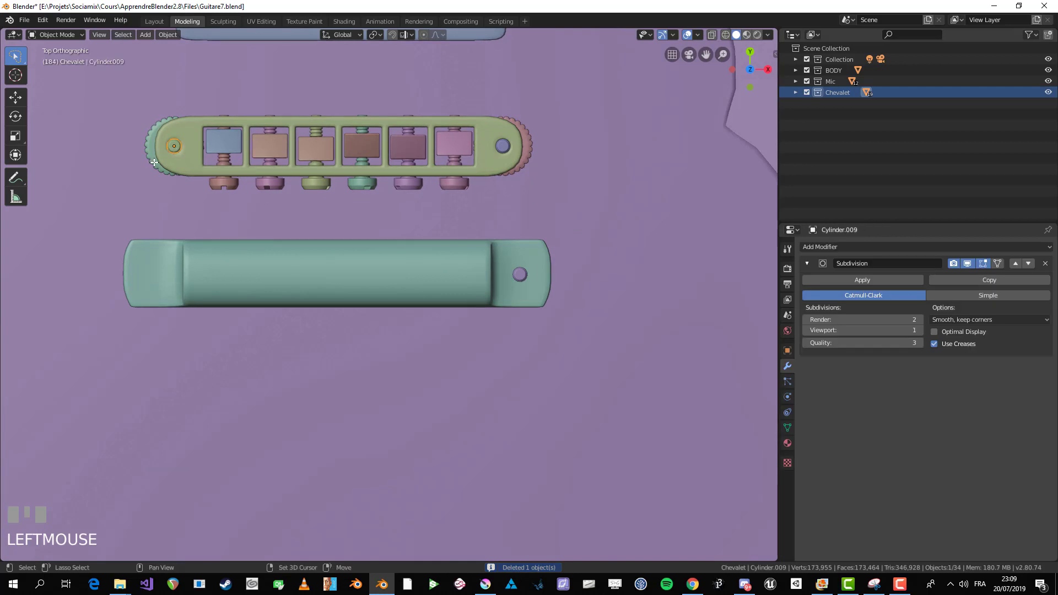
key(x)
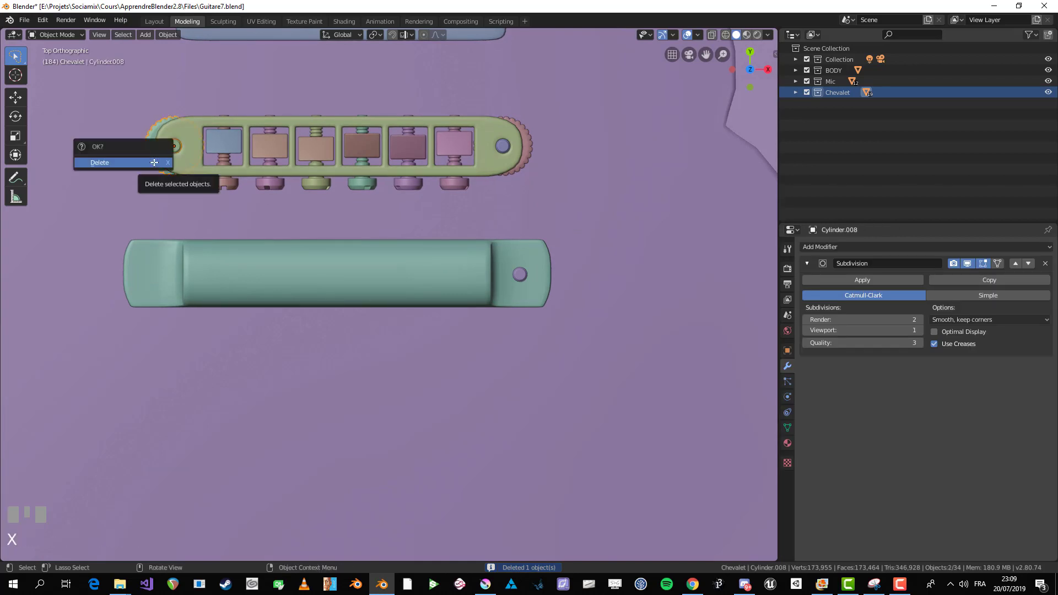
click(154, 163)
click(505, 150)
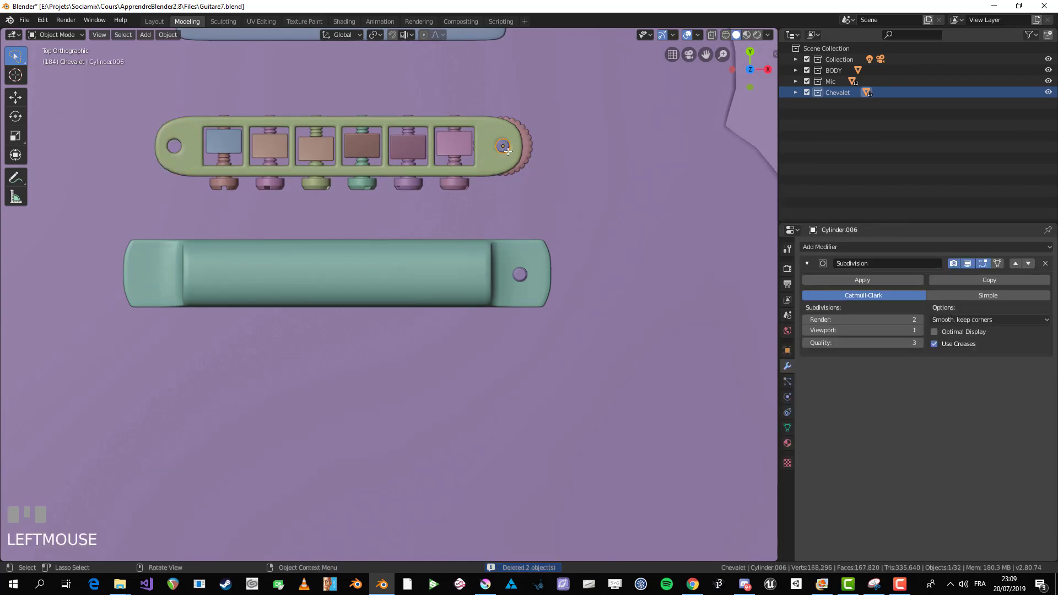
click(843, 247)
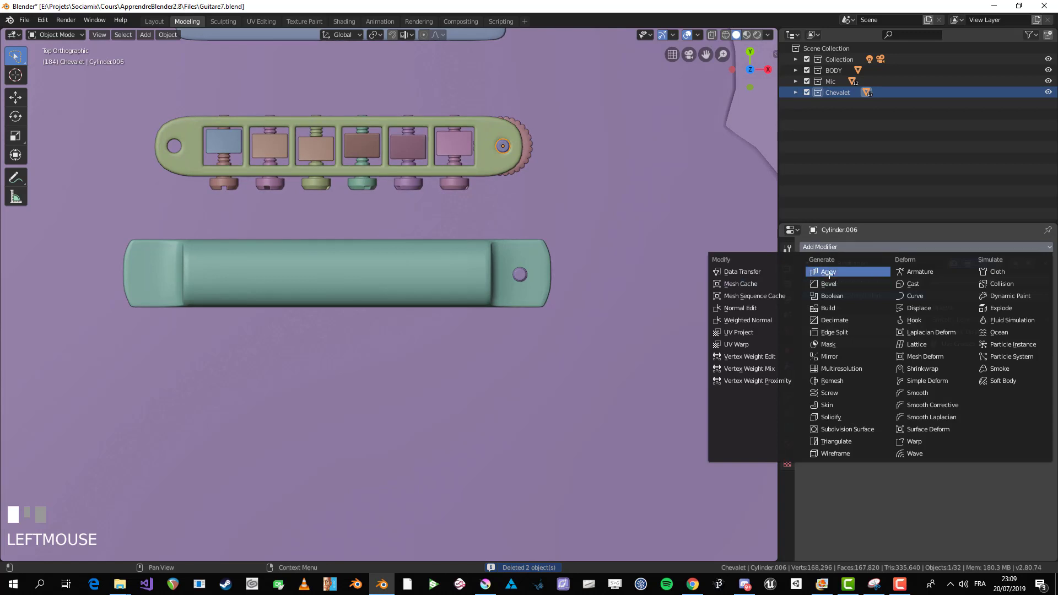
click(825, 272)
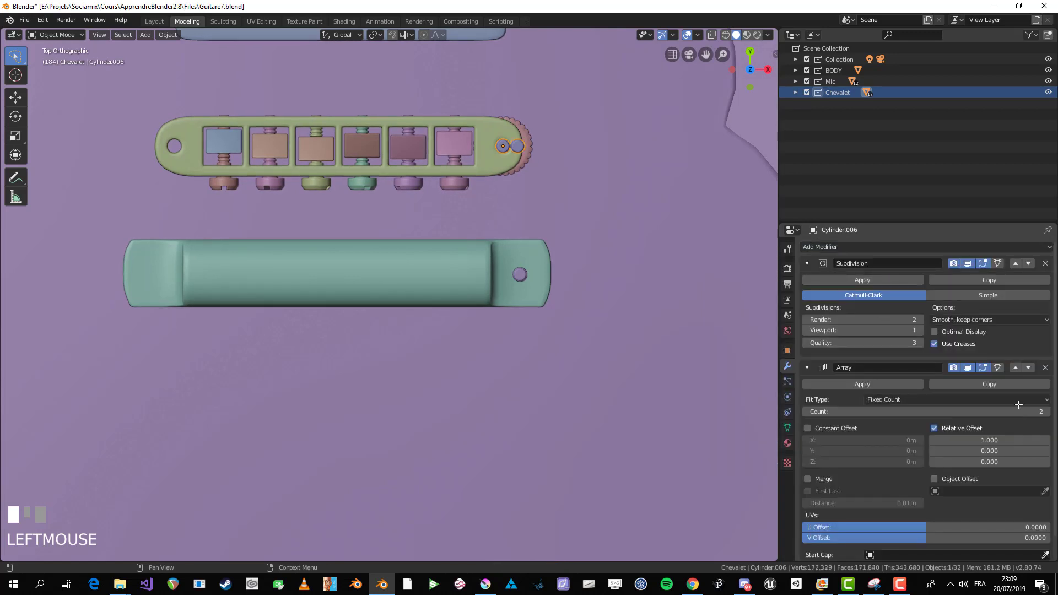
click(1046, 368)
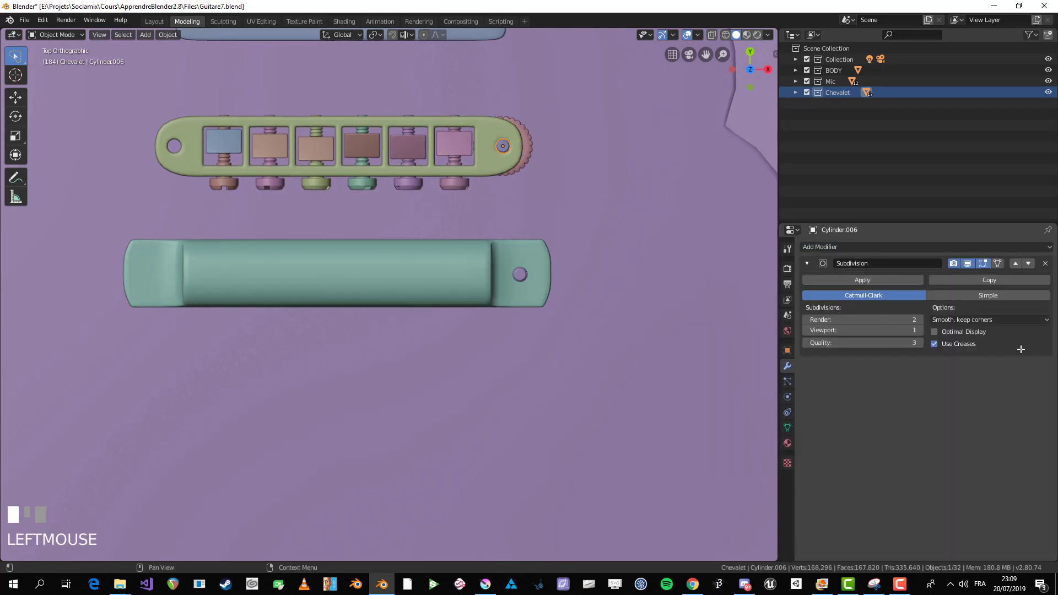
Step: Try to mirror the bridge's right post on X with a Mirror modifier above Subdivision, using the bridge plate Plane as mirror object
click(856, 247)
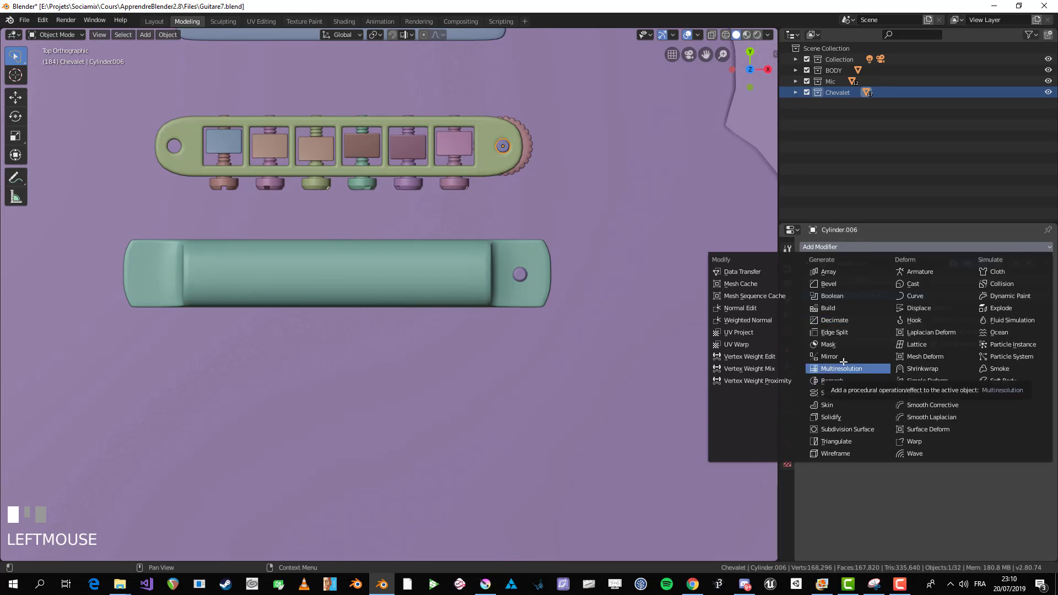
click(844, 358)
click(807, 264)
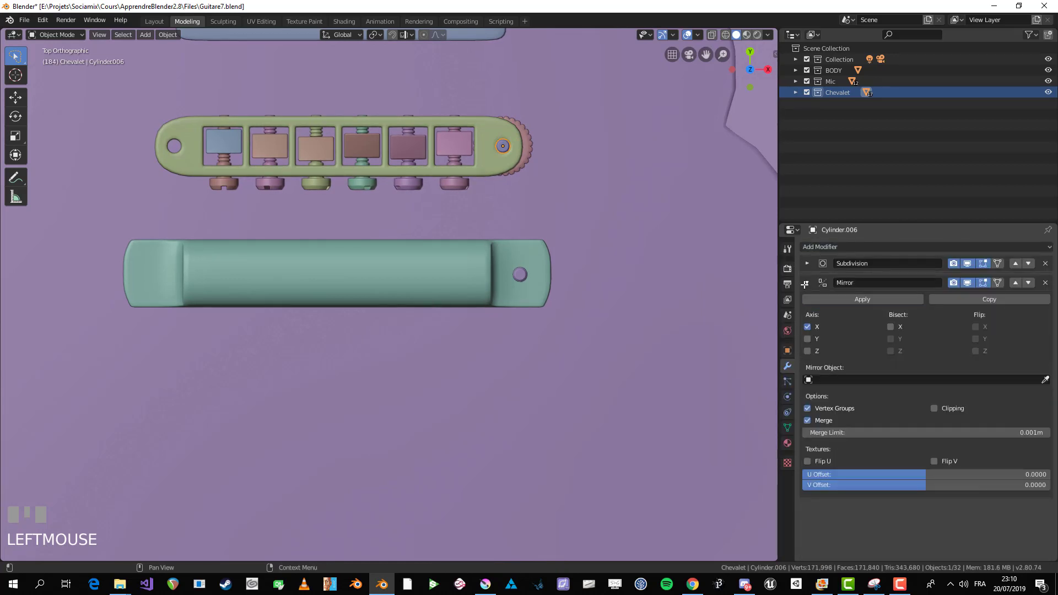
click(806, 283)
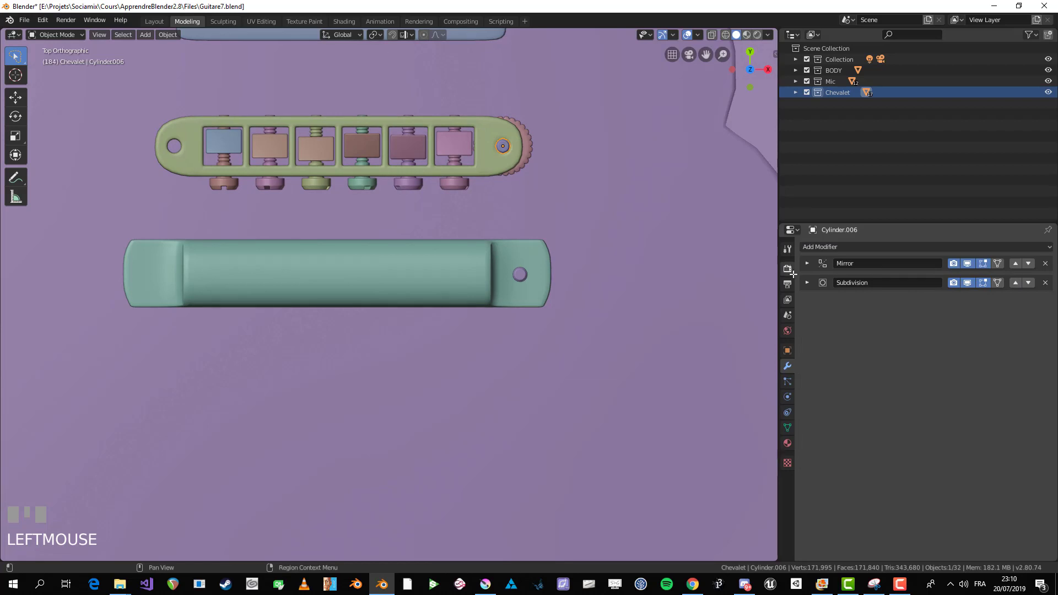
click(808, 264)
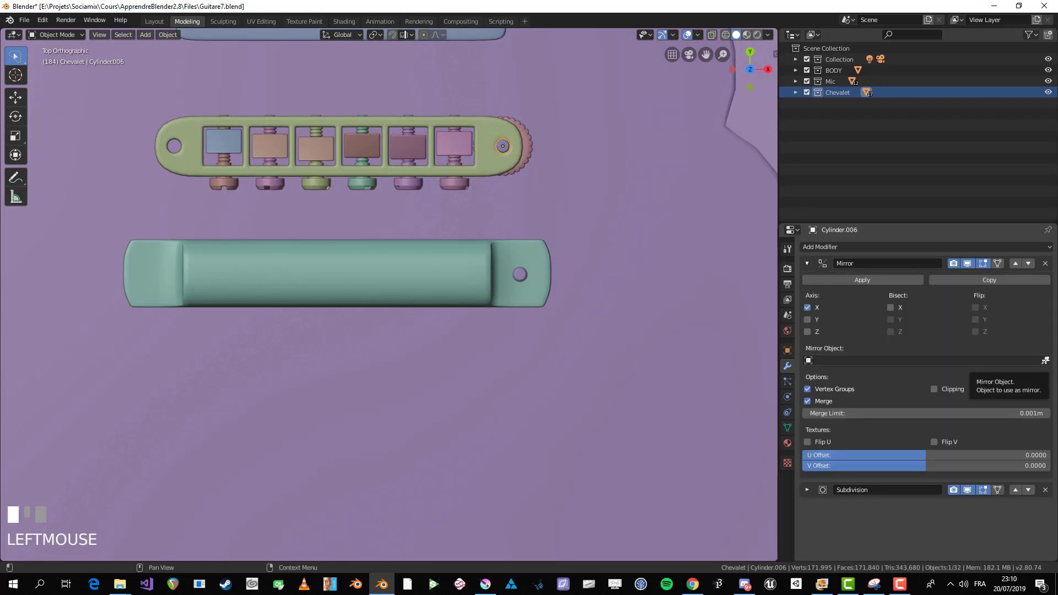
click(1045, 360)
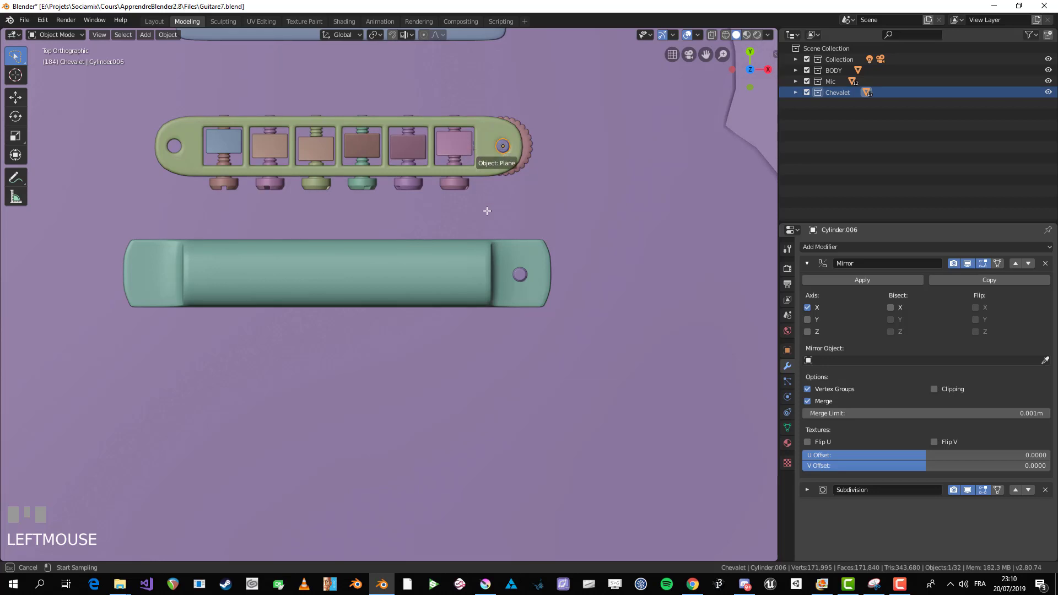
click(485, 165)
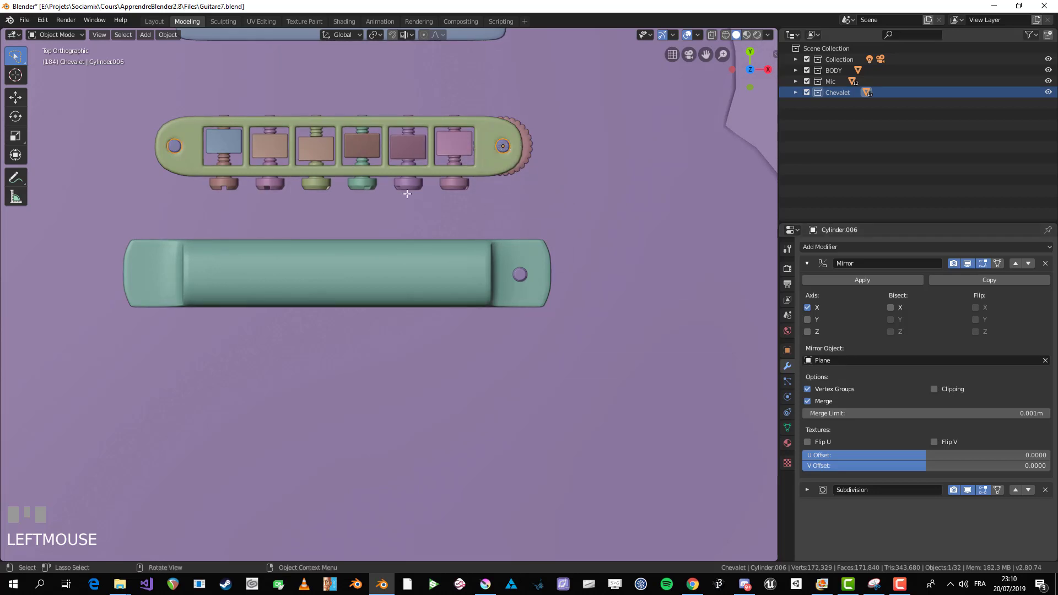
Step: Delete the linked post copy from the bar's right end
click(518, 274)
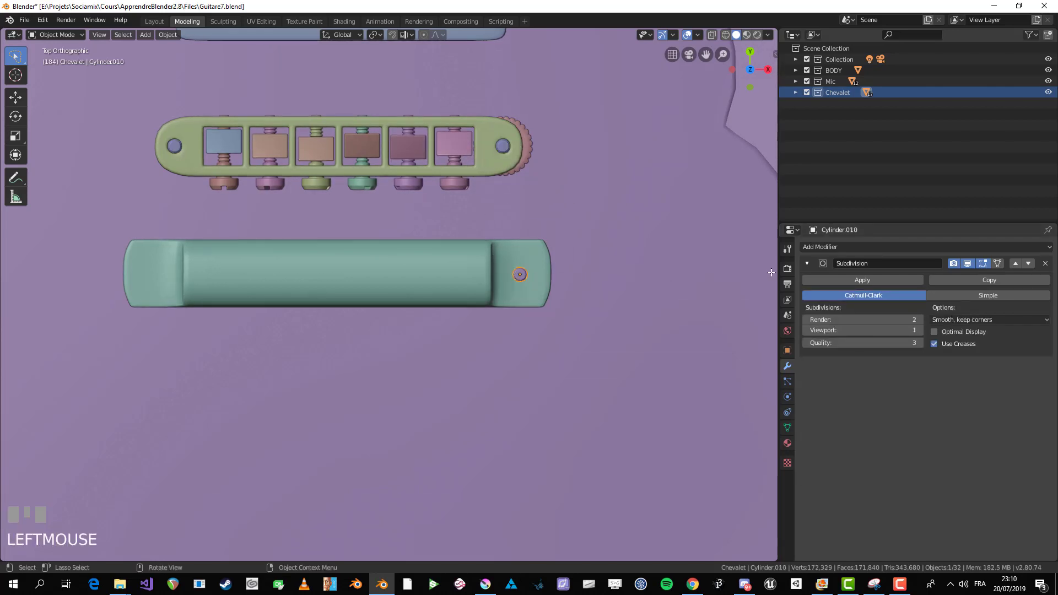
scroll(554, 270, up, 2)
key(x)
click(512, 256)
scroll(506, 157, down, 2)
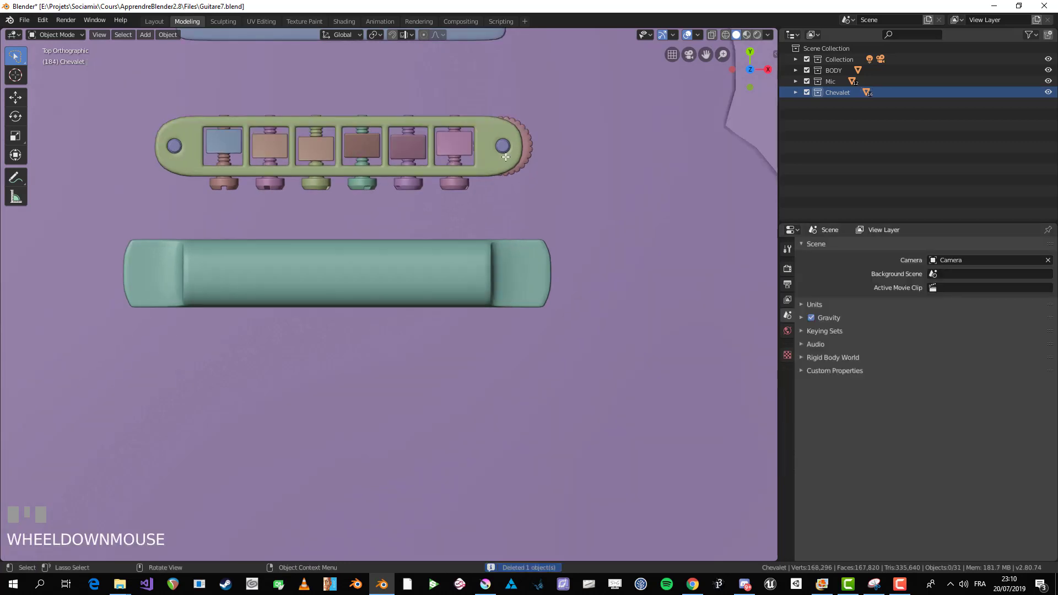
Step: Try to mirror the knurled wheel on X with a Mirror modifier above Subdivision, using the bridge plate as mirror object
middle_drag(421, 176, 378, 145)
click(510, 199)
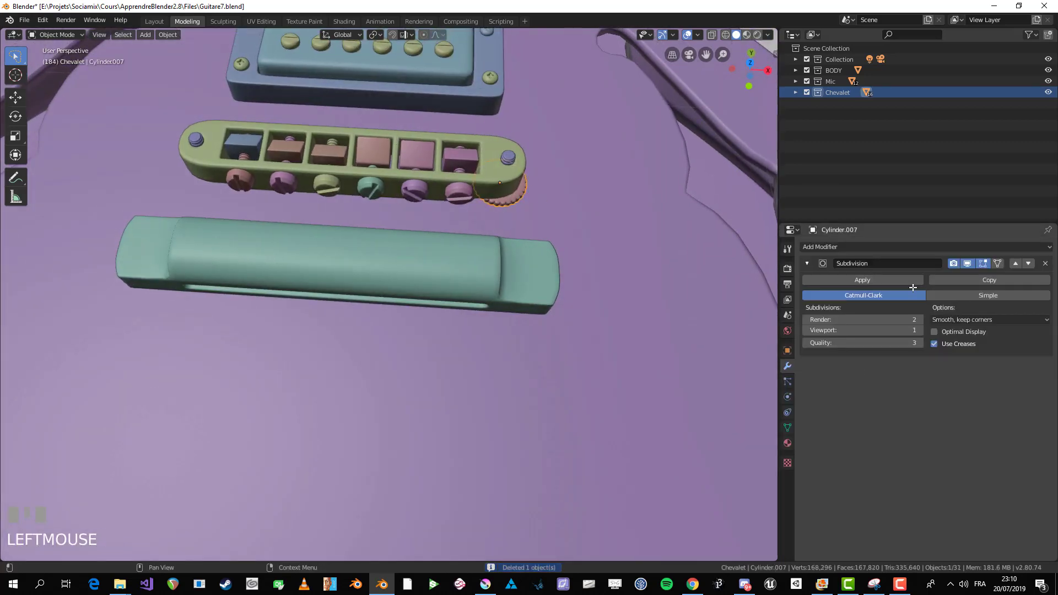
click(843, 246)
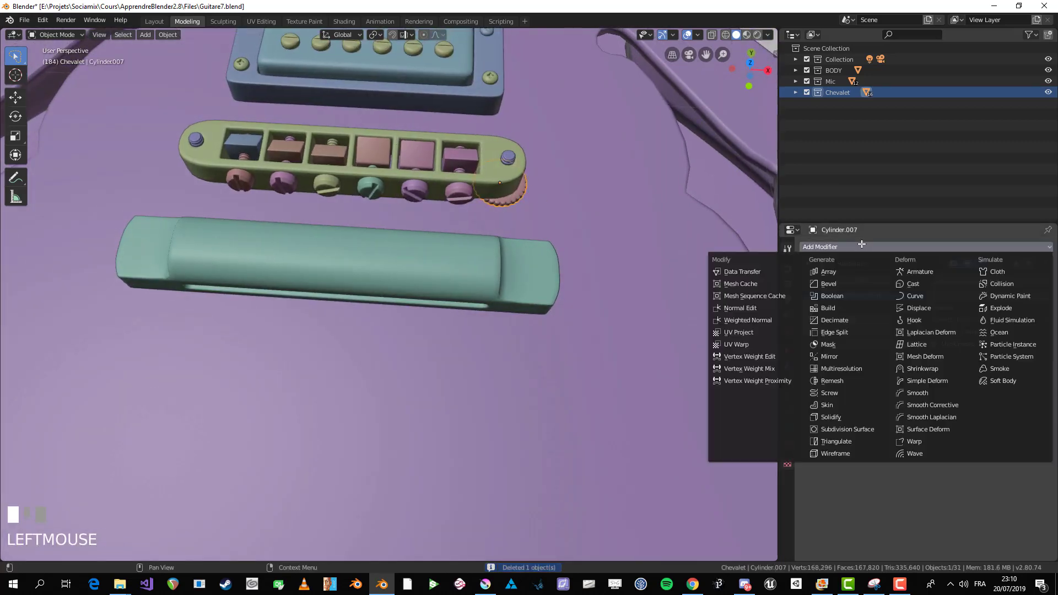
click(829, 357)
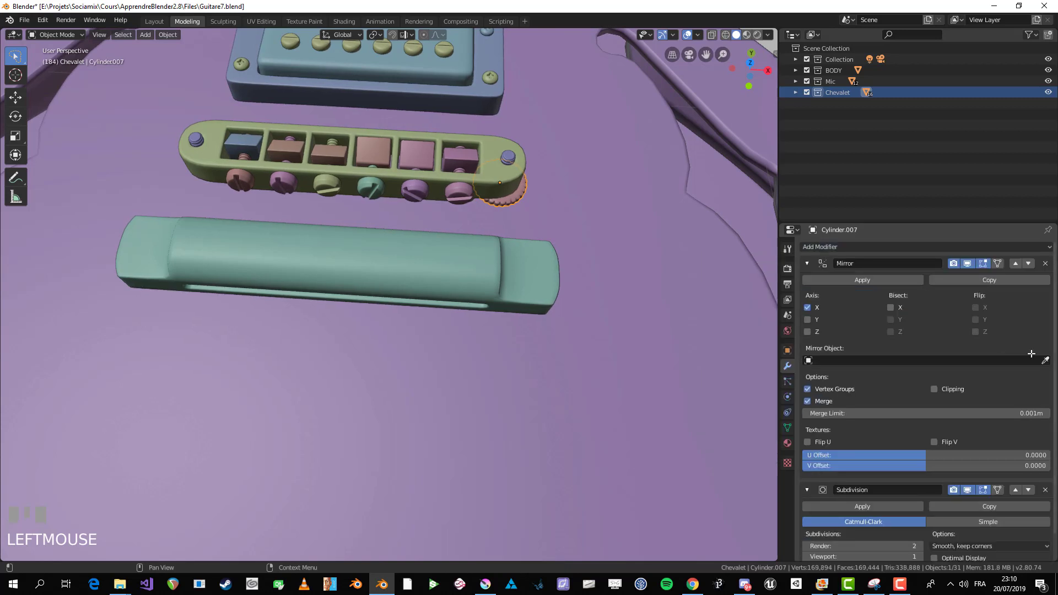
click(1045, 360)
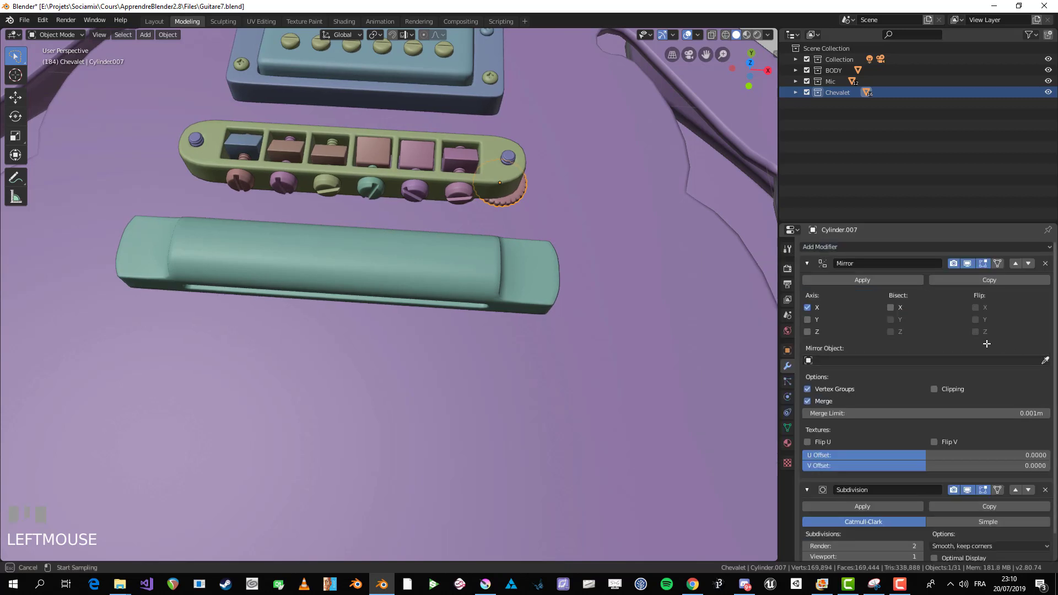
click(493, 177)
Step: Undo the Mirror modifiers on the knurled wheel and the post, and the deletion of the bar's post copy
scroll(492, 177, down, 4)
middle_drag(492, 177, 486, 132)
key(ctrl+z)
key(ctrl+z)
key(ctrl+z)
key(ctrl+z)
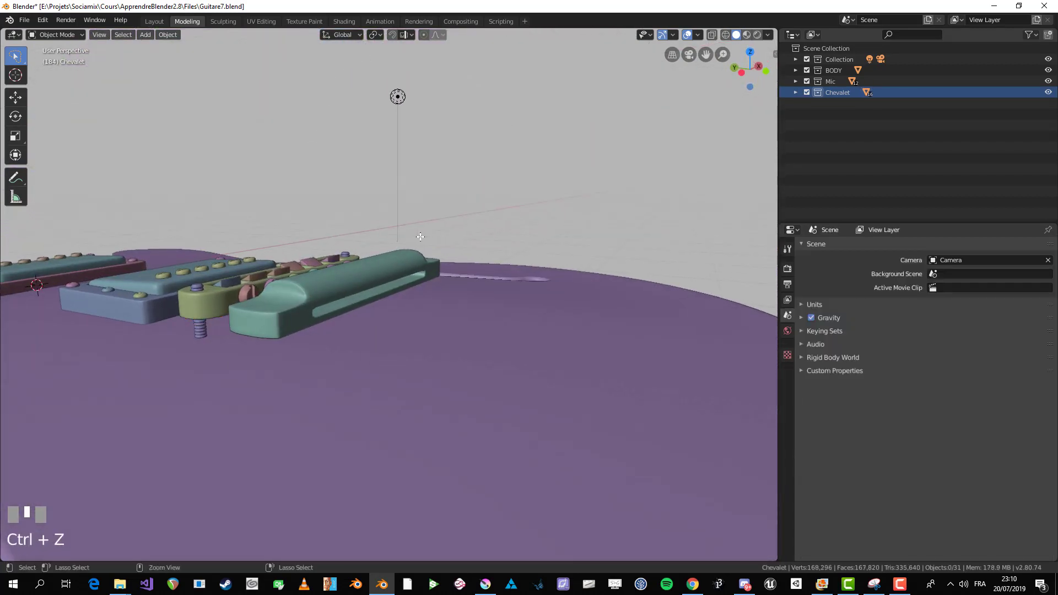
middle_drag(426, 244, 405, 247)
key(ctrl+z)
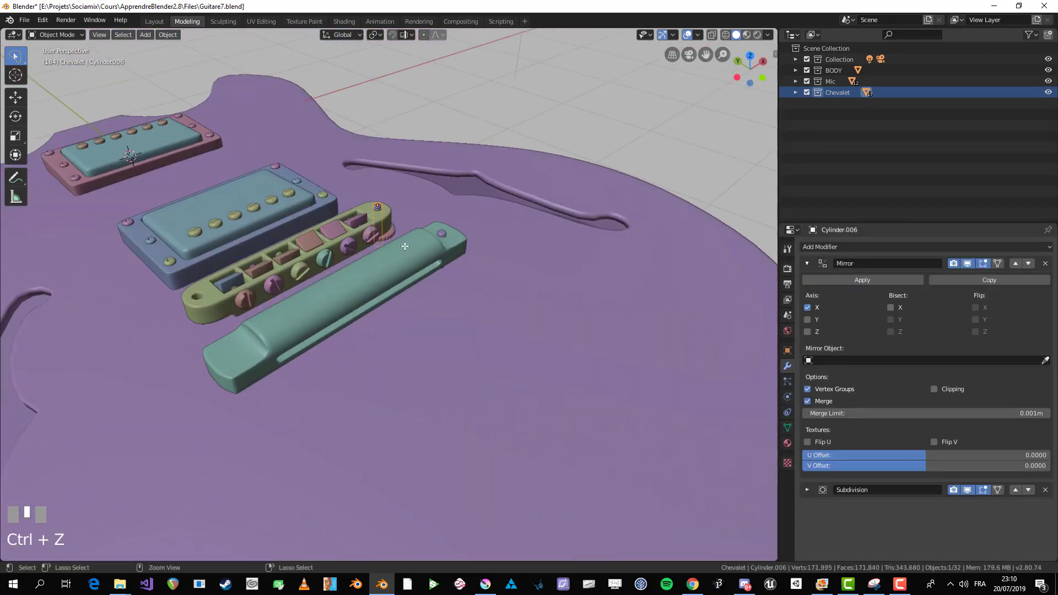
key(ctrl+z)
key(ctrl+z)
key(ctrl+z)
key(ctrl+z)
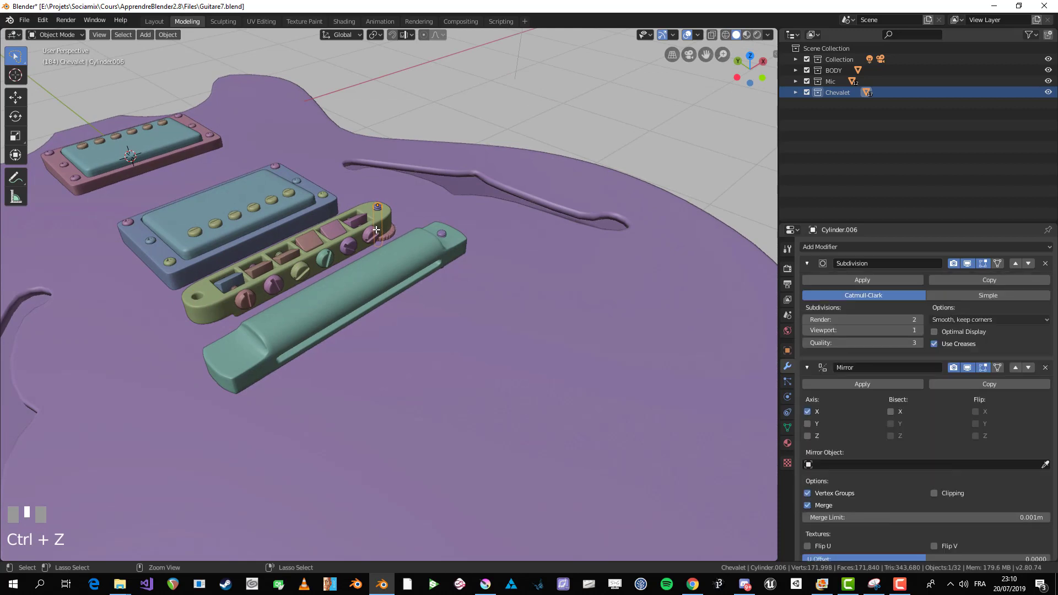
key(ctrl+z)
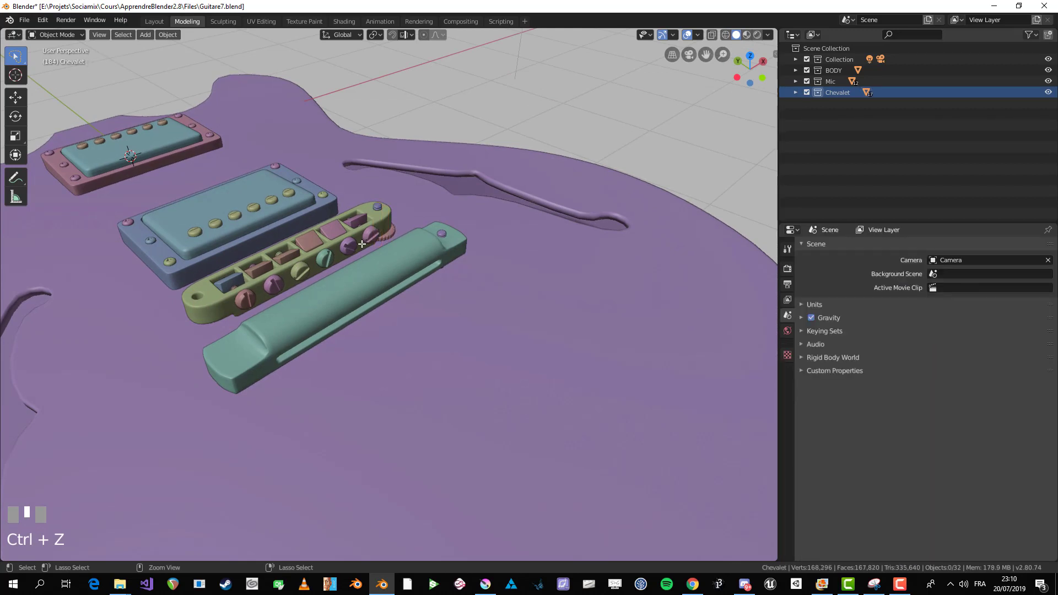
Step: Undo the last removal so the bridge's left post and knurled wheel copies are back, and deselect everything
key(ctrl+z)
key(alt+a)
middle_drag(209, 342, 142, 385)
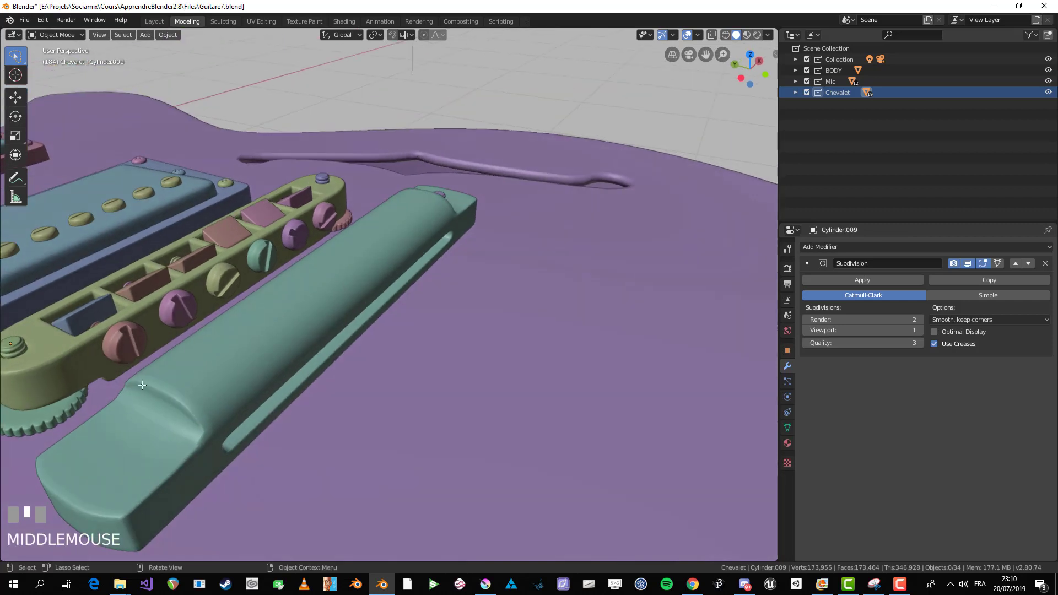
Step: Rotate the bridge's left knurled wheel by about -3.5° and the right one by about 14.8° around Z
scroll(62, 419, down, 2)
click(110, 392)
key(r)
click(143, 415)
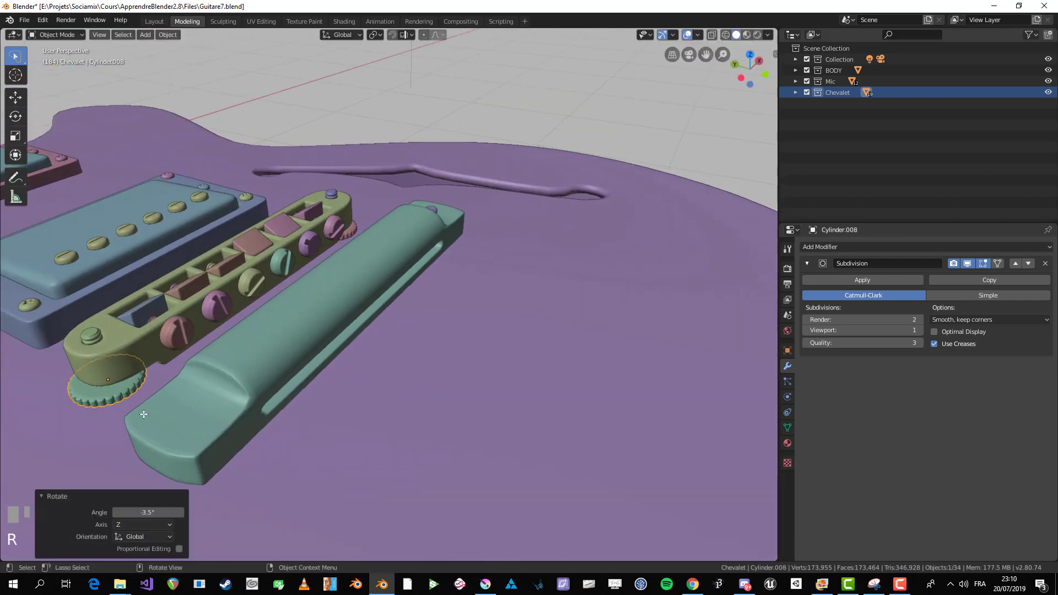
click(350, 232)
key(r)
click(364, 237)
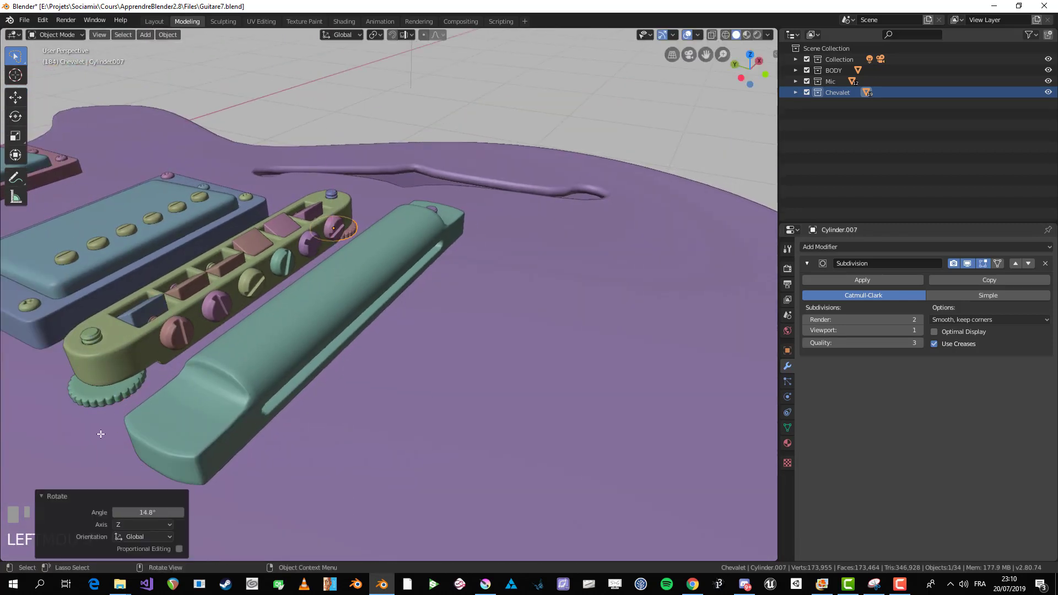
key(alt+a)
Step: Centre the post on the bar's right end in top view
middle_drag(208, 342, 374, 369)
scroll(504, 276, up, 2)
click(505, 273)
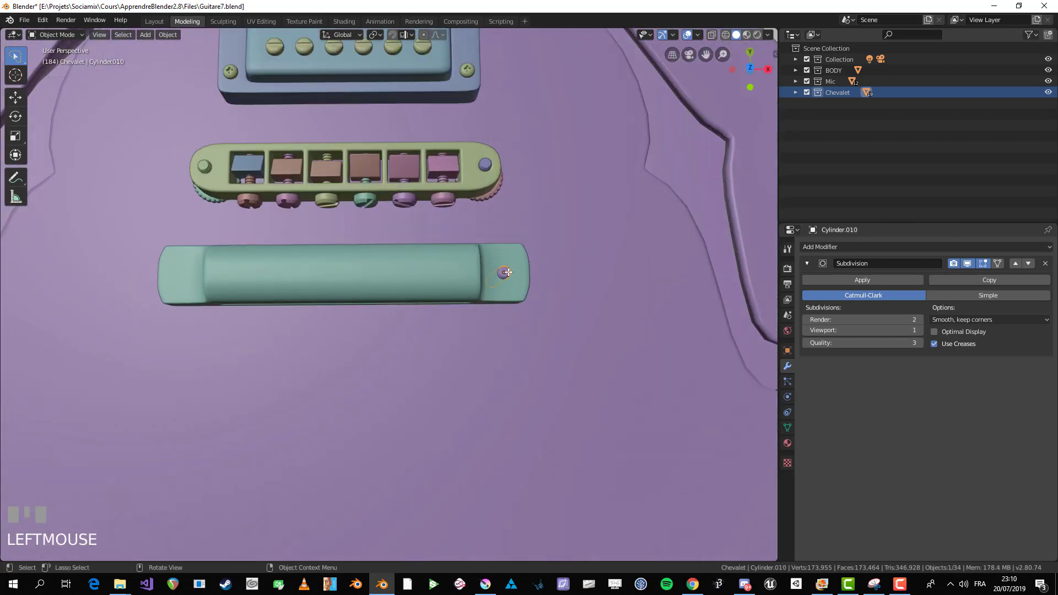
key(KP_7)
scroll(507, 273, up, 1)
key(g)
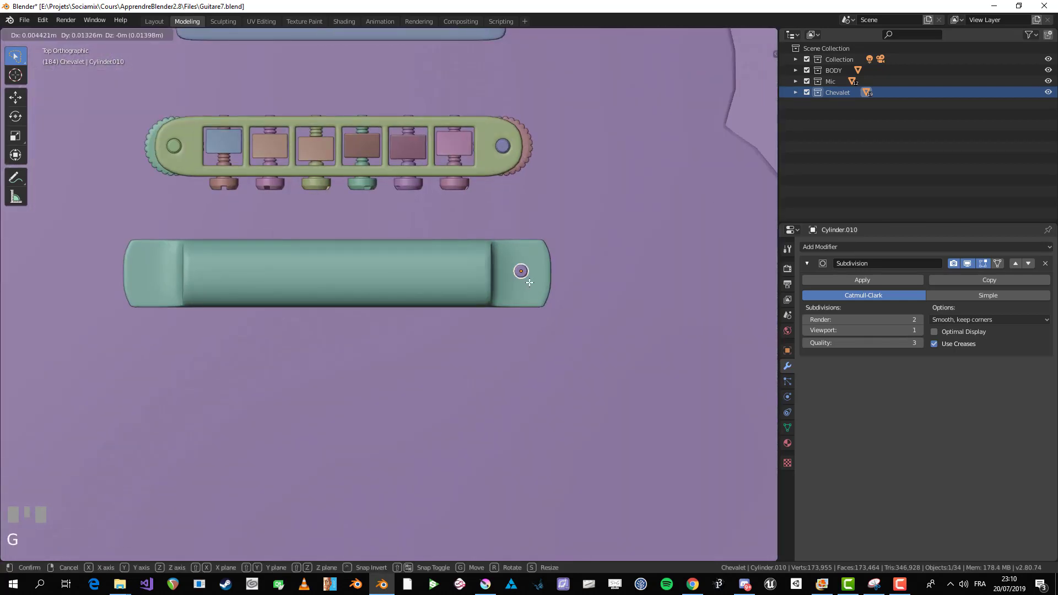
click(528, 285)
key(g)
click(529, 285)
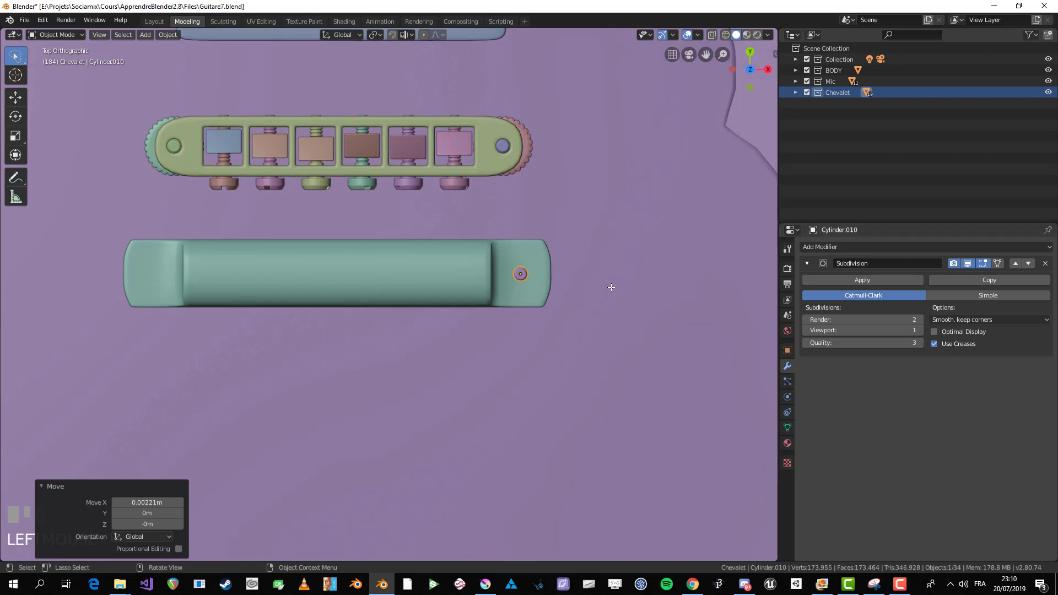
Step: Make a linked duplicate of the right post about 1.474 m along negative X, on the bar's left end
key(alt+d)
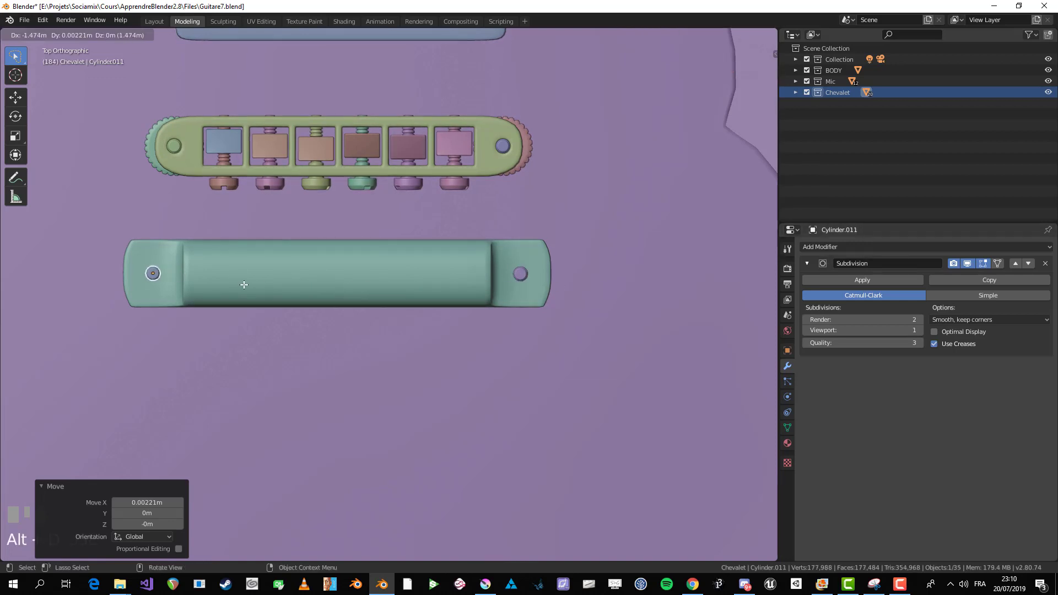
click(246, 285)
scroll(458, 361, down, 4)
middle_drag(458, 362, 404, 285)
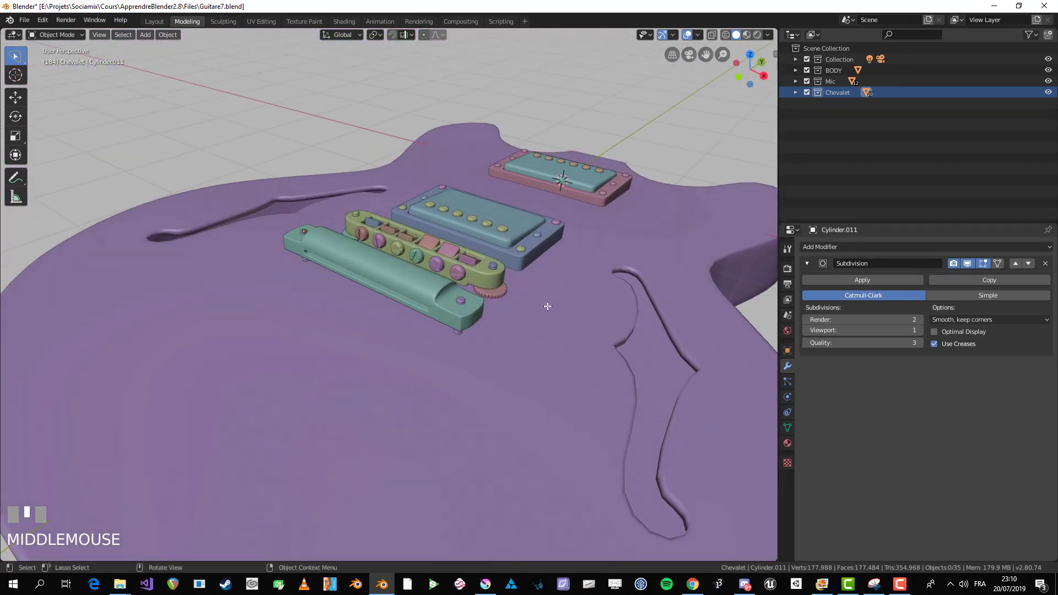
Step: Lower the bar along Z by about 0.048 m so its posts protrude above both ends
click(442, 307)
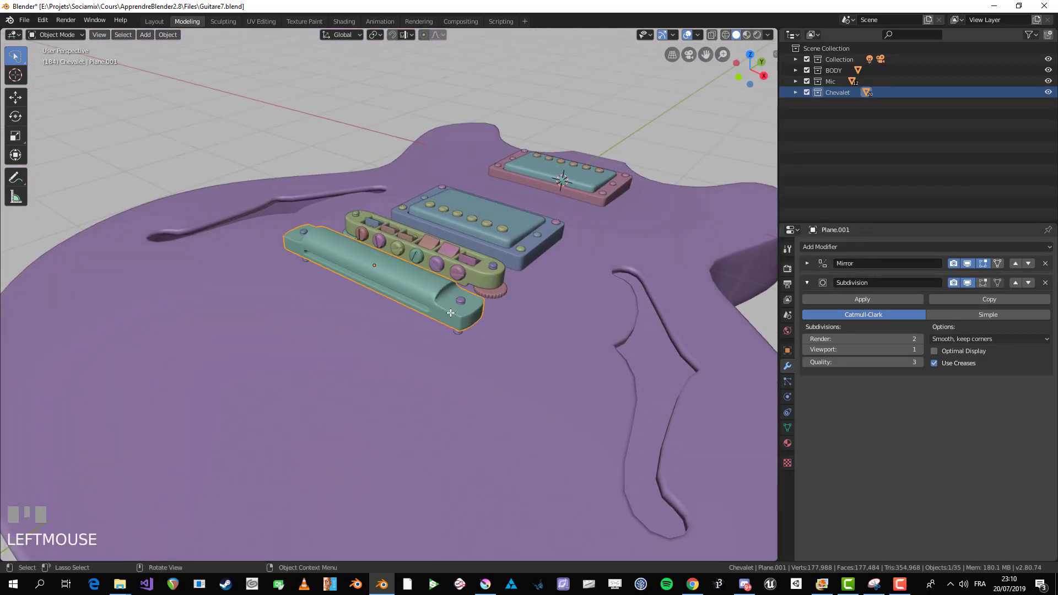
key(KP_1)
scroll(549, 331, up, 2)
key(g)
key(z)
right_click(564, 319)
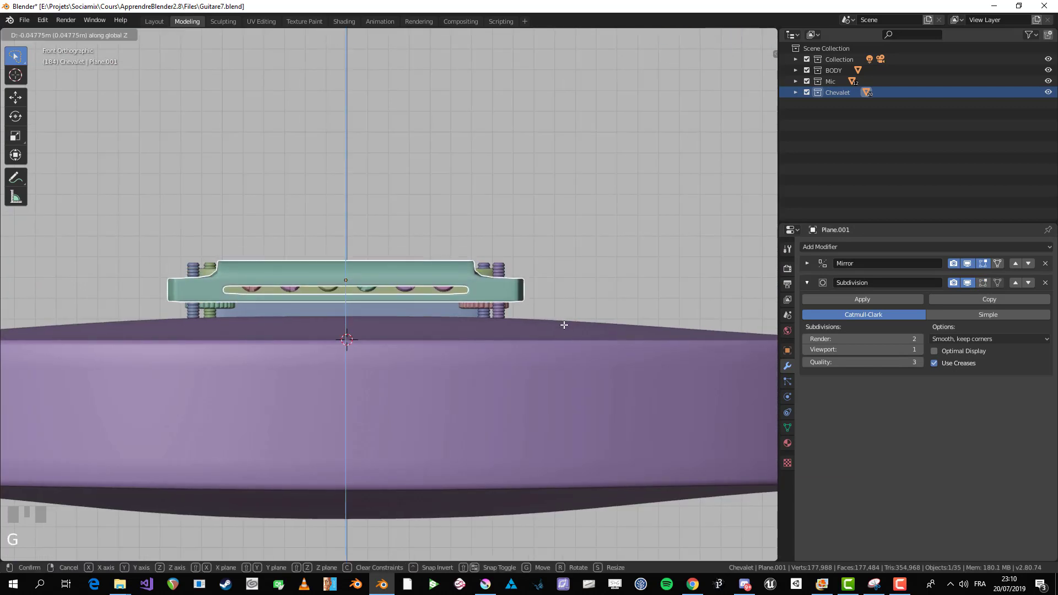
key(alt+a)
Step: Duplicate the teal saddle screw and place the copy in free space above the guitar body
middle_drag(551, 309, 395, 307)
click(494, 224)
key(shift+d)
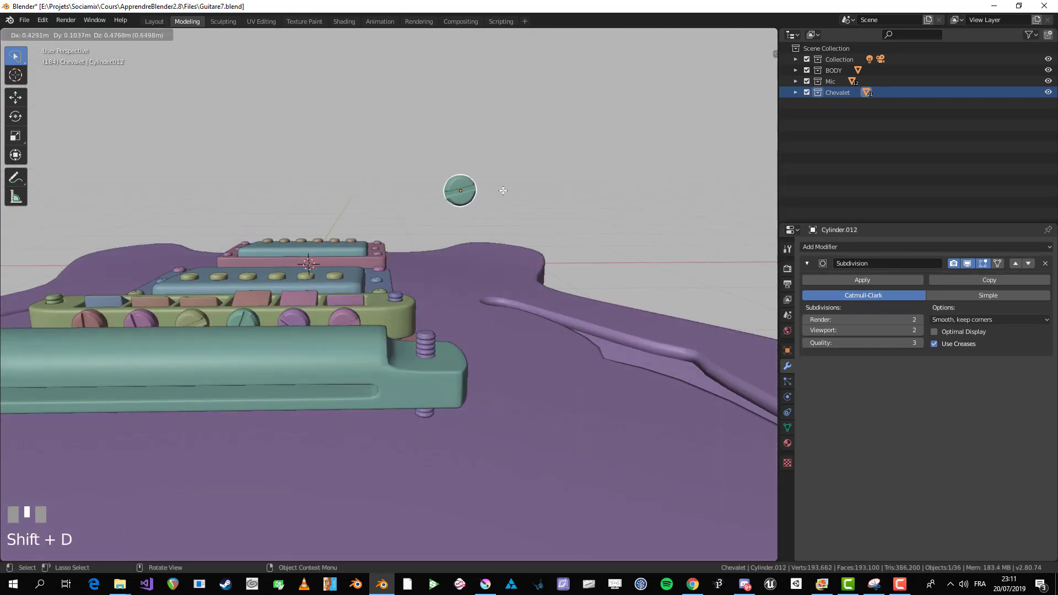
click(526, 181)
middle_drag(527, 181, 429, 237)
Step: Delete the threaded shaft's vertices from the copied screw, keeping only its slotted head
key(Tab)
key(alt+z)
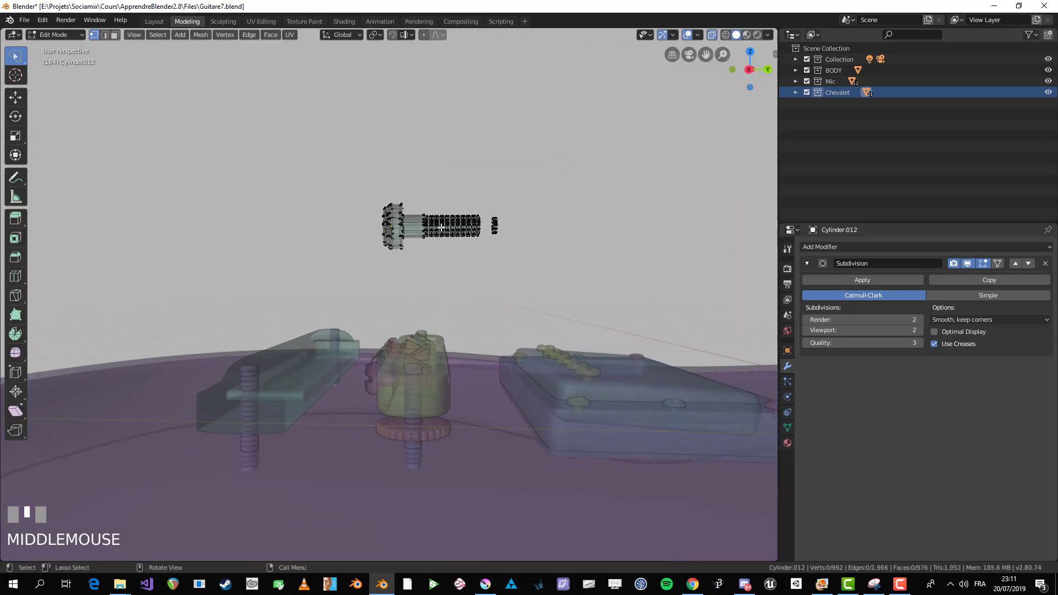
key(b)
drag(427, 193, 547, 256)
key(x)
click(479, 177)
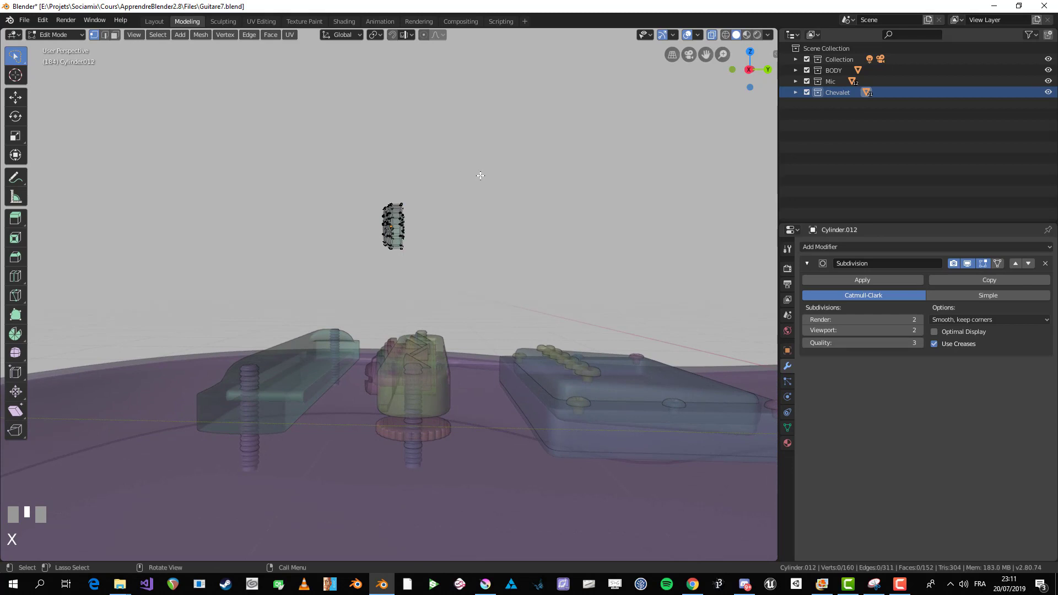
key(alt+z)
Step: Delete the inner vertex loop left around the hole in the screw head's underside
middle_drag(479, 175, 293, 386)
scroll(419, 259, up, 3)
scroll(434, 289, up, 3)
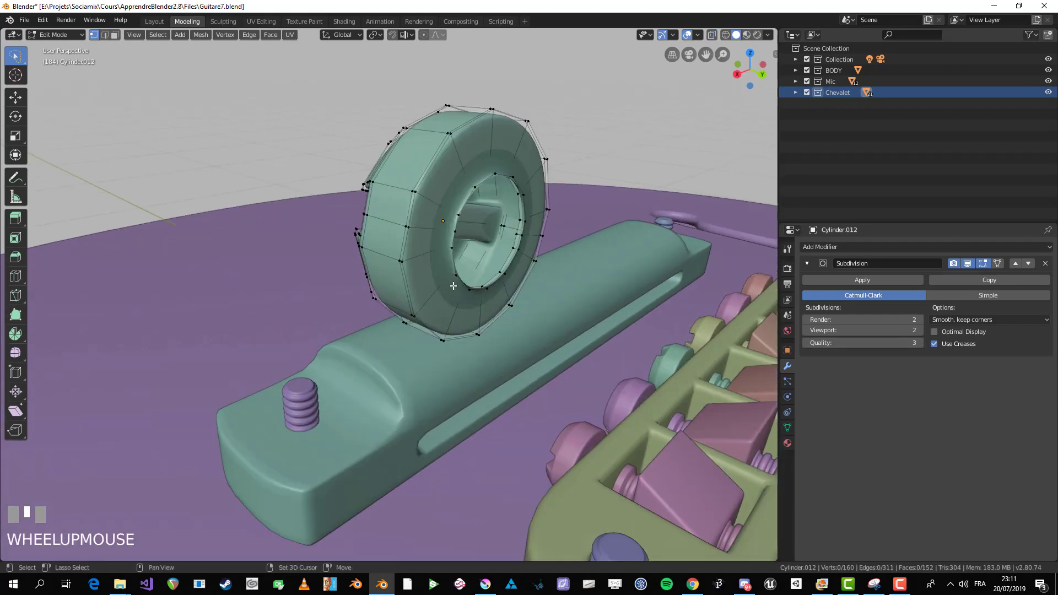
shift+middle_drag(454, 286, 441, 284)
alt+click(421, 279)
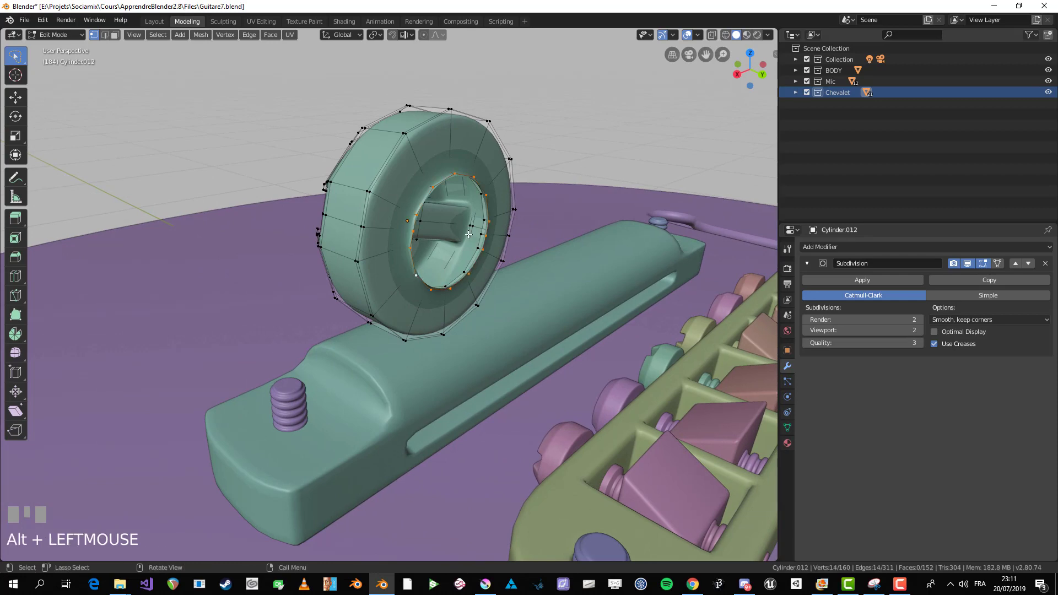
key(x)
click(442, 226)
middle_drag(453, 229, 255, 237)
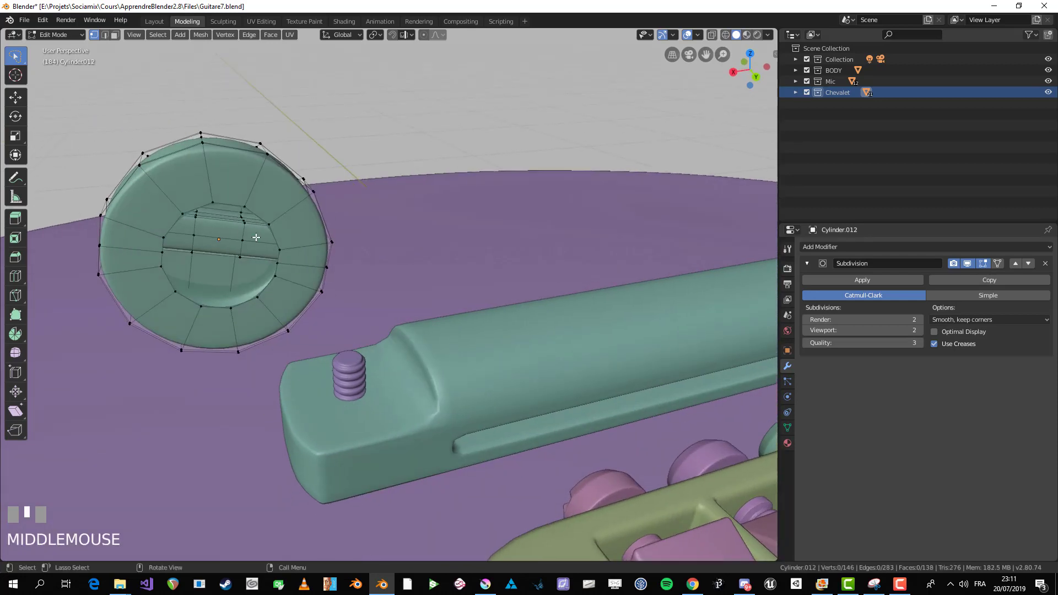
Step: Close the head's underside by extruding the hole's edge loop, scaling it to 0.541 and merging its vertices at center
alt+click(181, 217)
key(e)
click(435, 255)
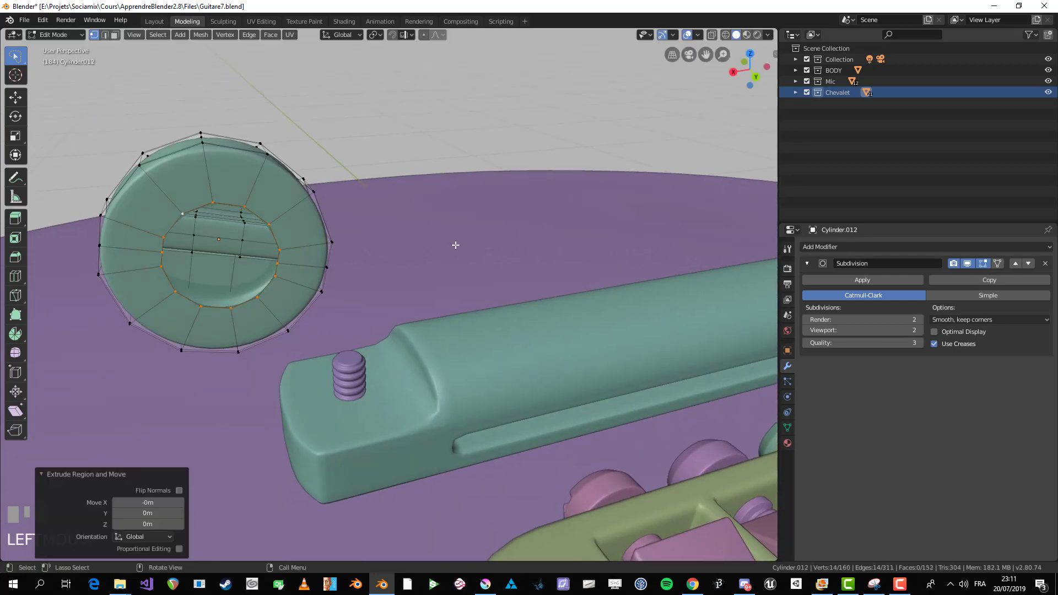
key(s)
click(349, 260)
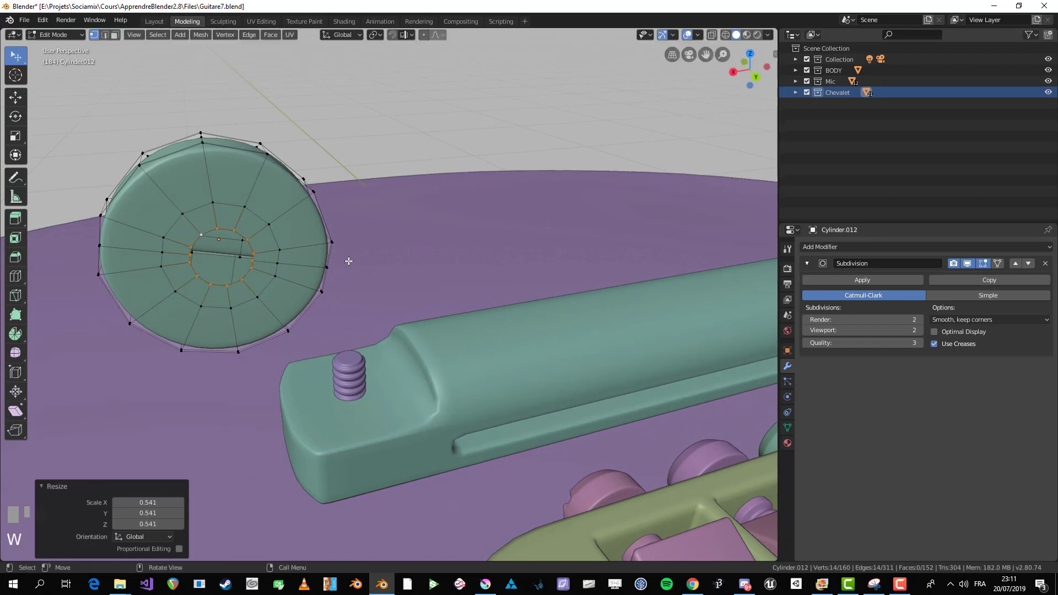
right_click(309, 261)
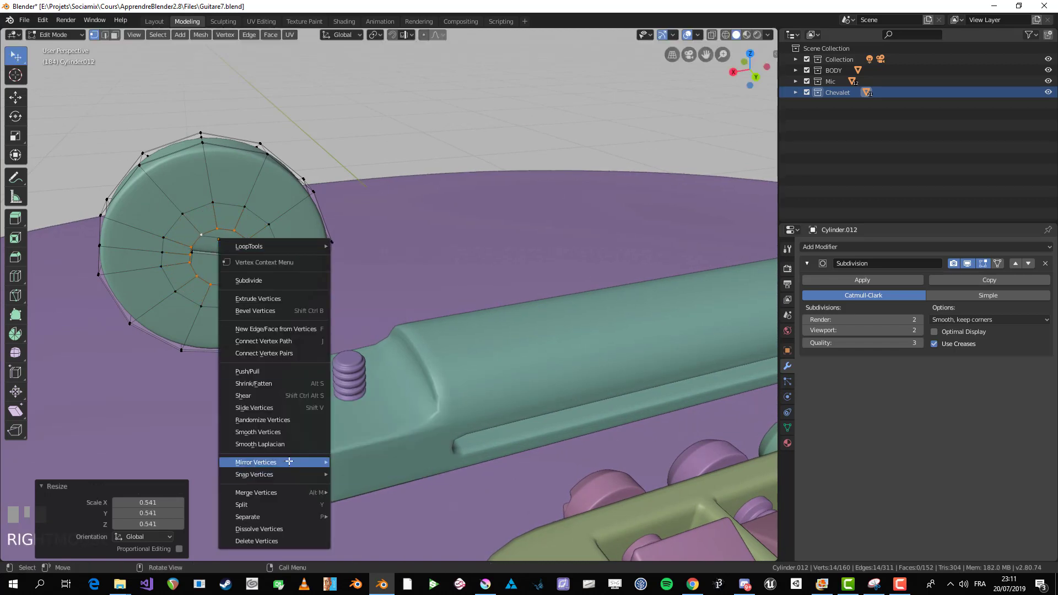
mouse_move(284, 492)
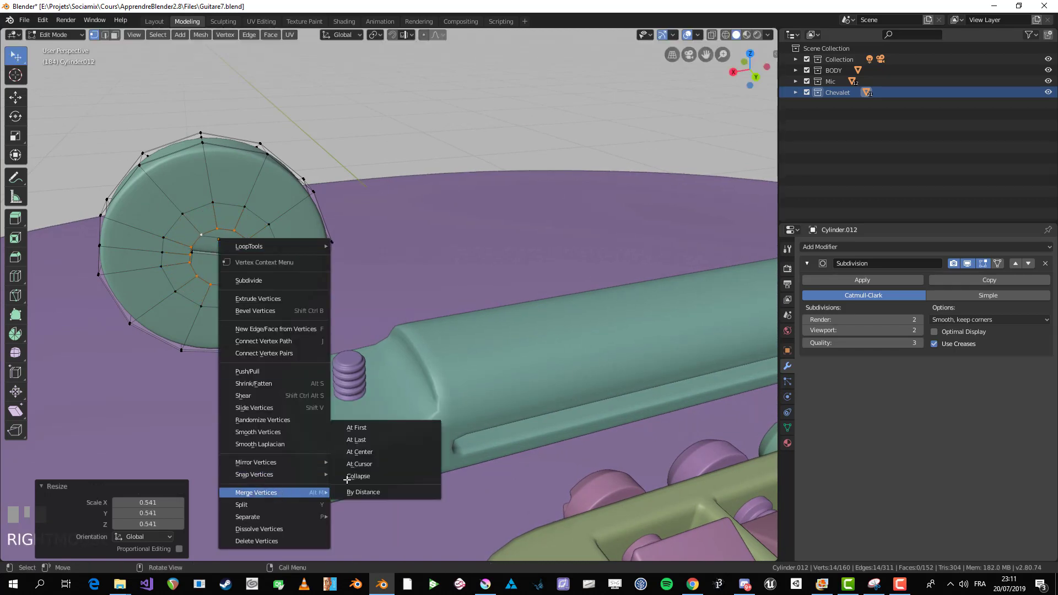
click(365, 452)
key(Tab)
Step: Clear the screw head's rotation and place it on top of the bar's right post in front view
scroll(259, 276, down, 4)
middle_drag(259, 276, 398, 285)
key(g)
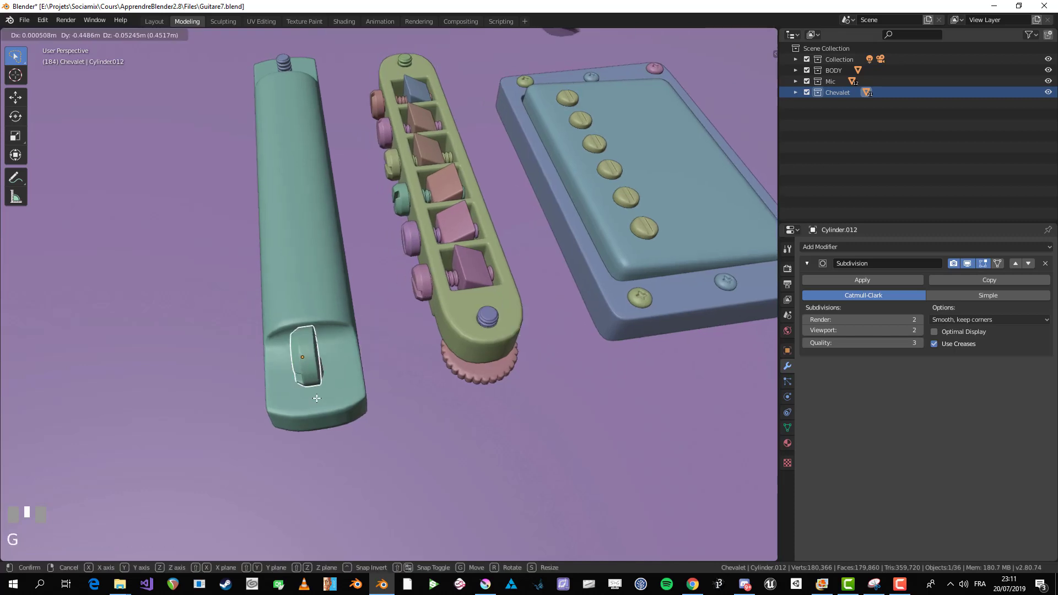
click(319, 392)
key(KP_1)
key(alt+r)
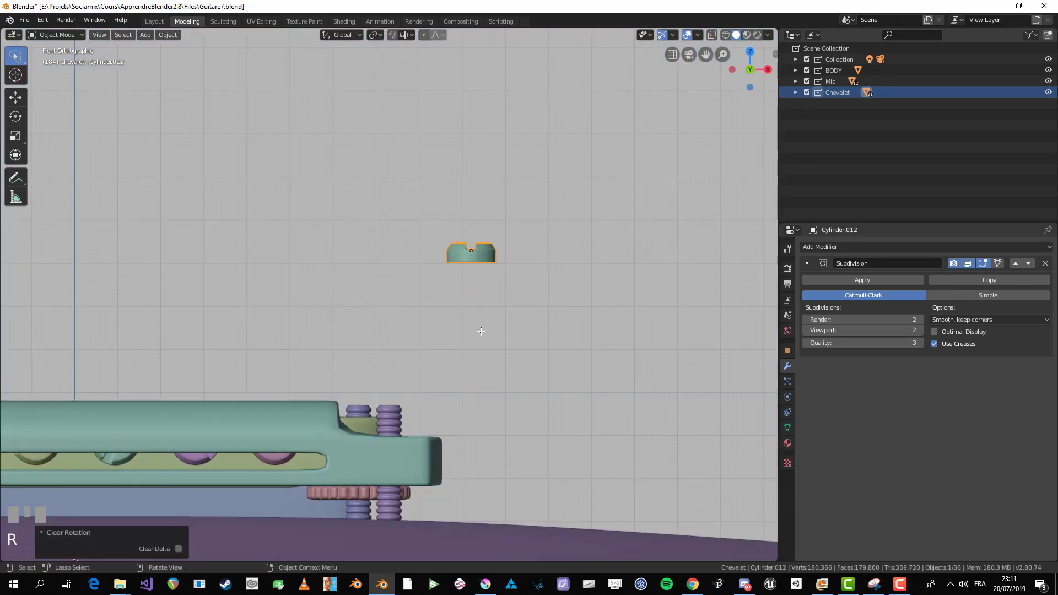
scroll(494, 324, up, 2)
shift+middle_drag(494, 324, 628, 198)
key(g)
click(498, 443)
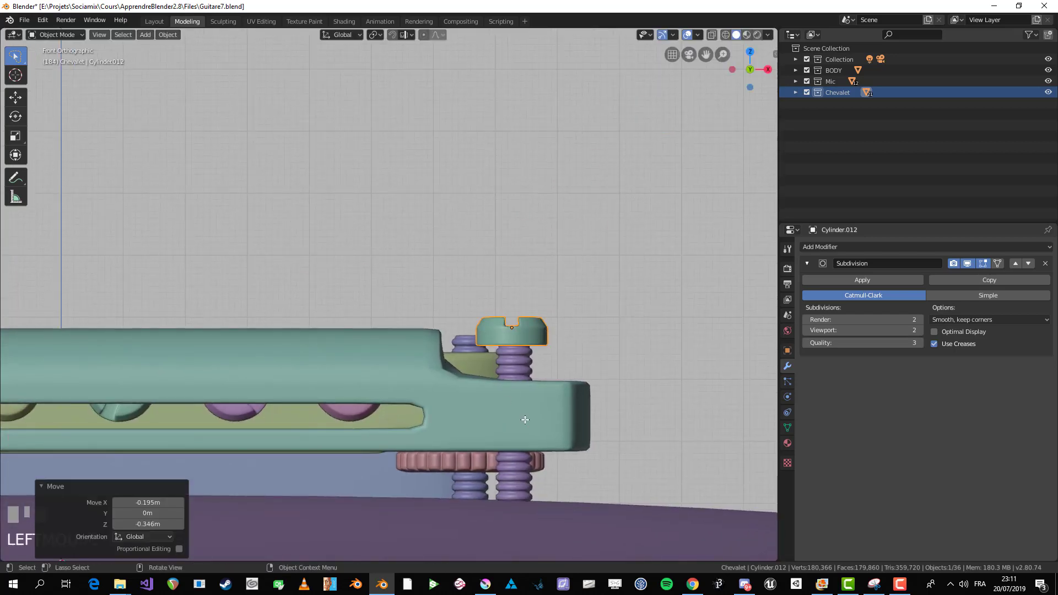
Step: Scale the screw head by about 2.246, then by about 0.833, and reposition it over the bar's right end
key(s)
click(629, 469)
key(g)
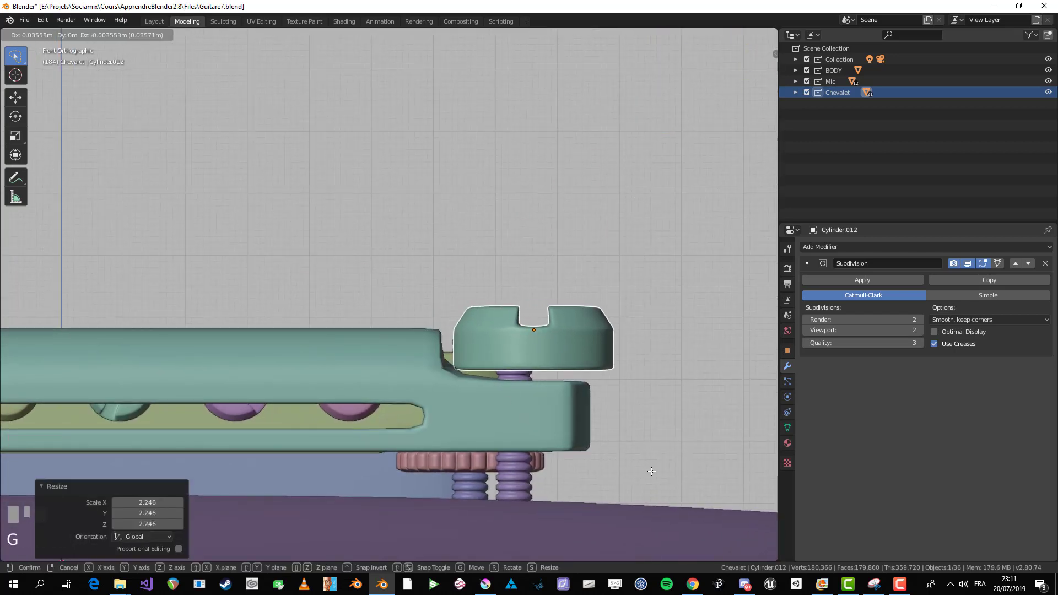
click(634, 451)
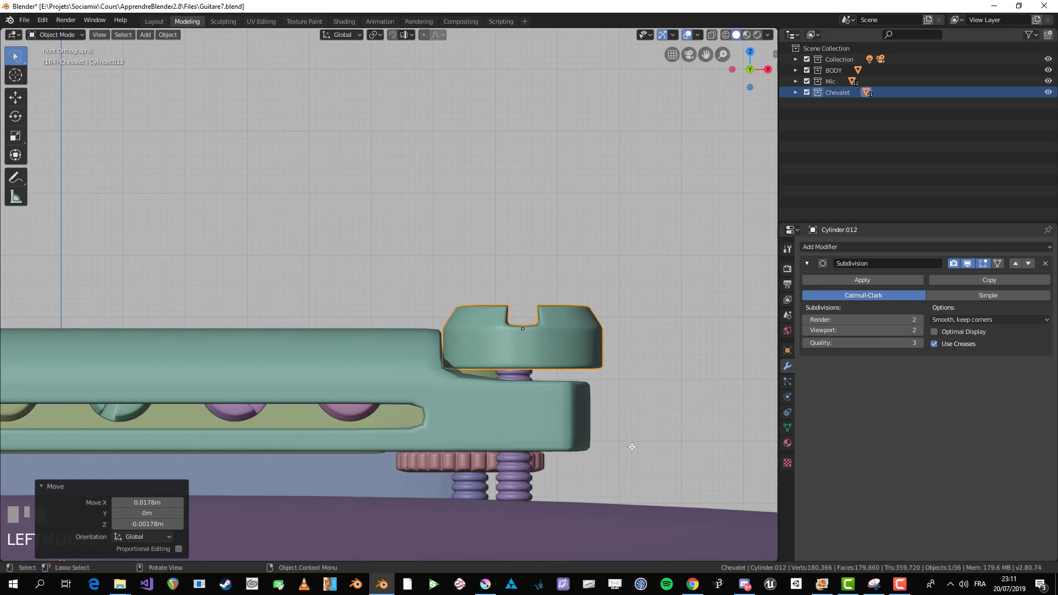
key(s)
click(609, 386)
key(g)
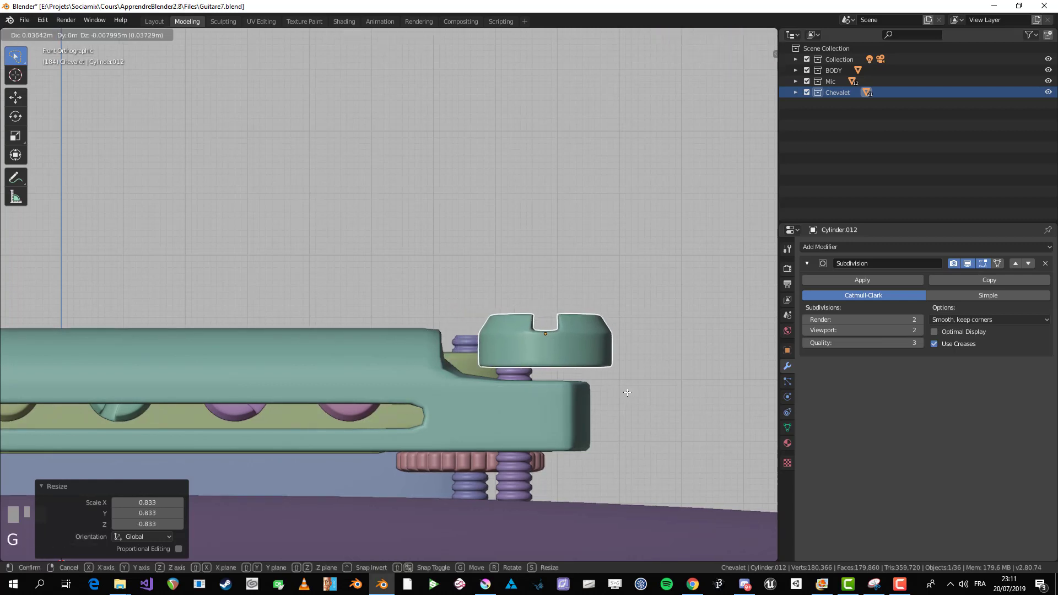
click(612, 398)
scroll(557, 424, down, 1)
Step: Shift the bar's right post about 0.0224 m along X and lower it by about 0.01 m to align under the screw head
click(498, 450)
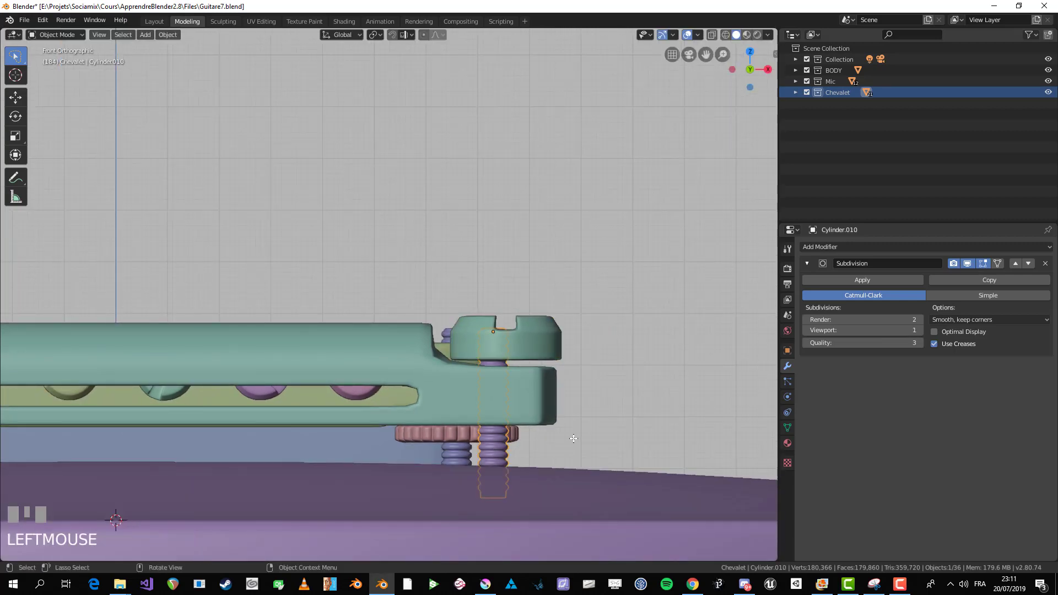
key(g)
key(x)
click(584, 439)
key(g)
key(z)
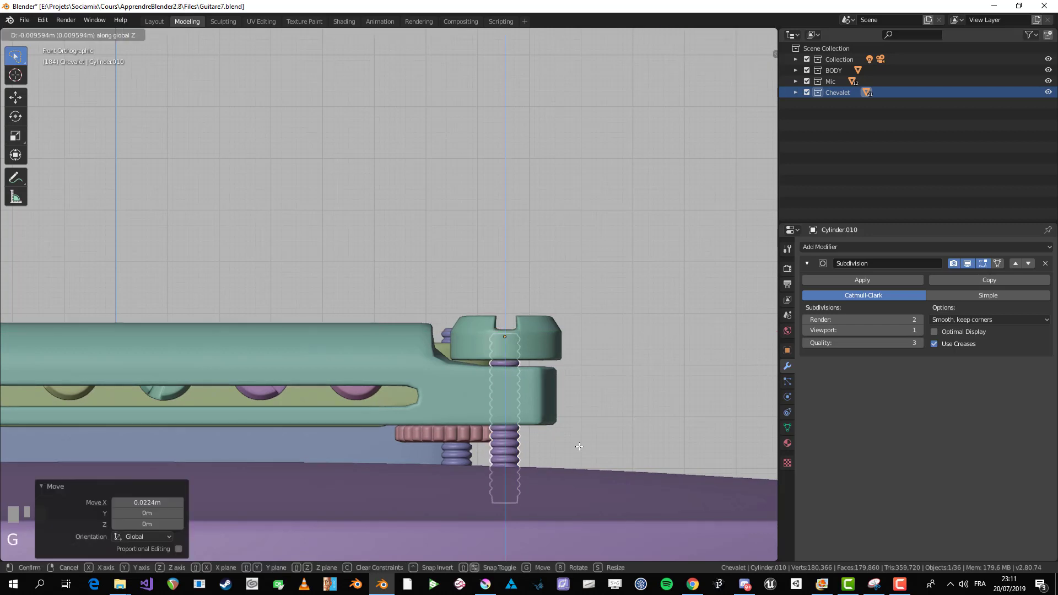
click(580, 454)
scroll(551, 430, down, 4)
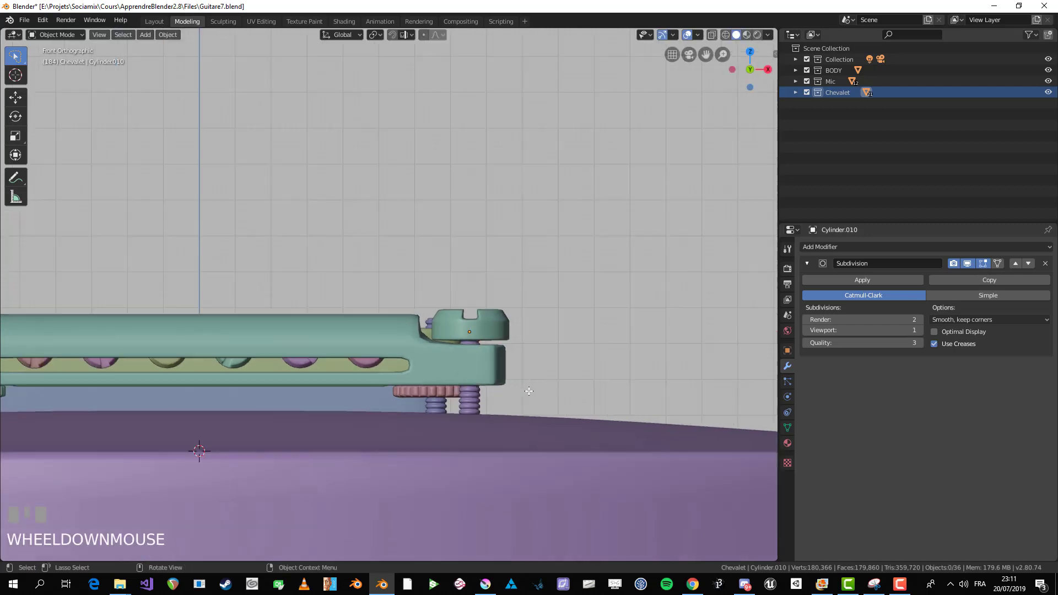
key(alt+z)
key(alt+z)
Step: Scale the screw head by about 1.099, centre it on the bar's end in top view and apply its scale
middle_drag(429, 263, 432, 362)
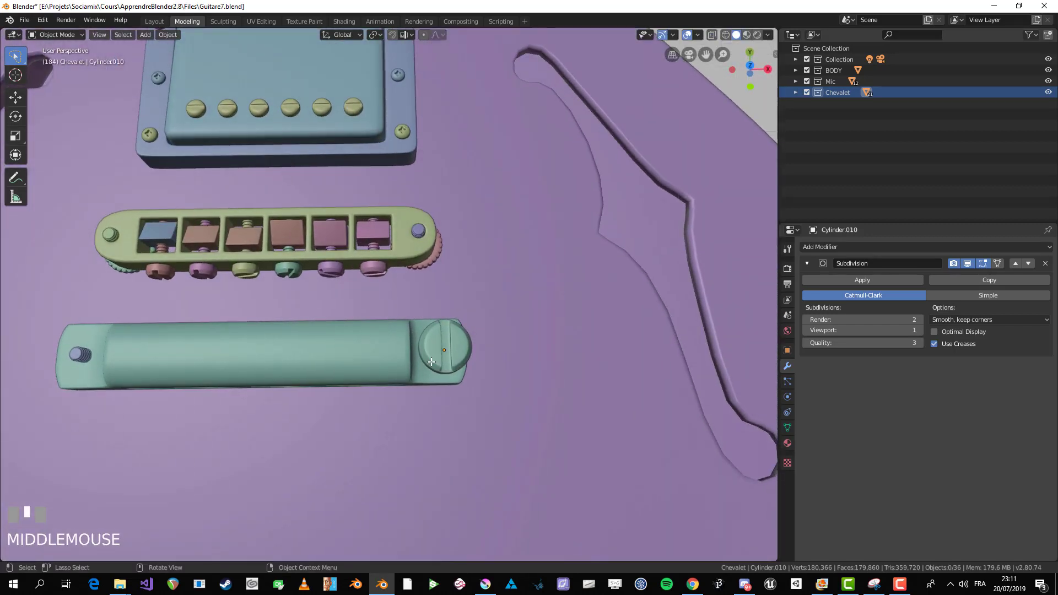
key(KP_7)
scroll(432, 362, up, 2)
click(486, 367)
key(s)
click(518, 366)
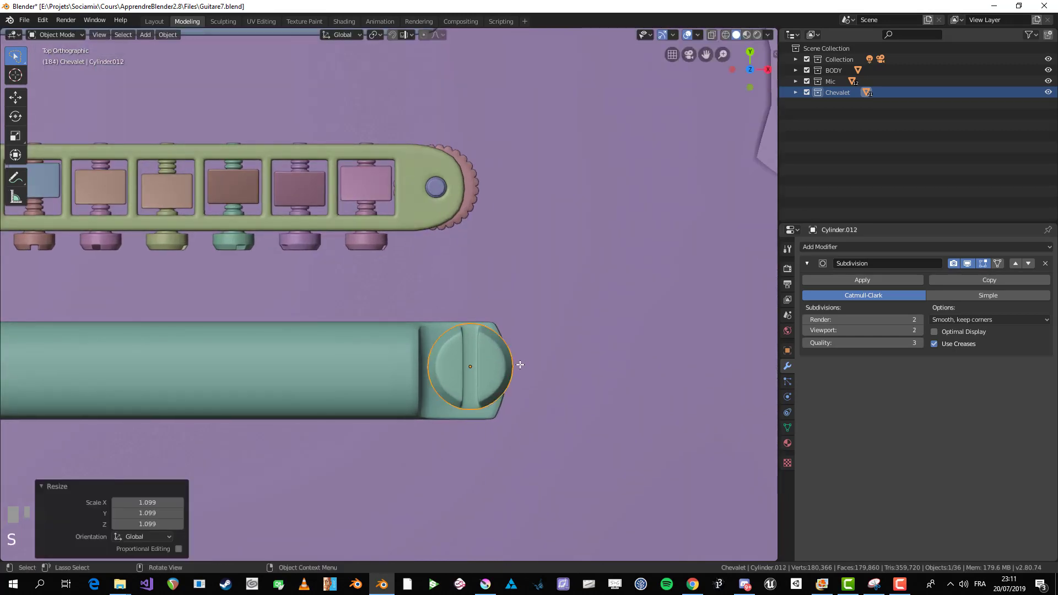
key(g)
click(520, 368)
scroll(520, 369, down, 2)
key(ctrl+a)
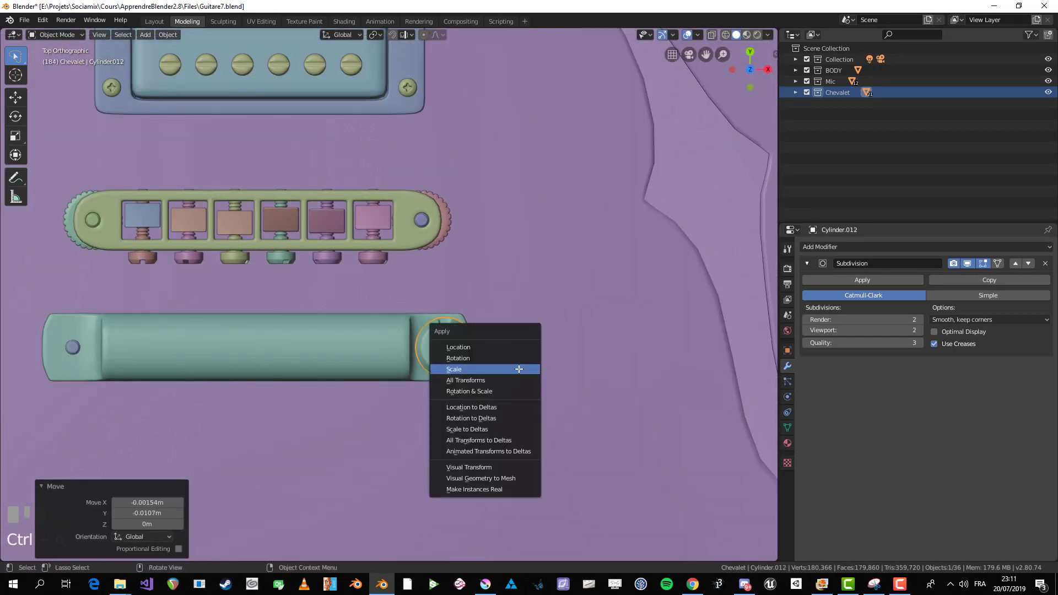
click(519, 369)
Step: Add a vertical edge loop to the bar's flat right end, slid close to the step beside the raised section
middle_drag(520, 369, 418, 309)
key(KP_1)
click(447, 330)
scroll(386, 292, up, 3)
key(Tab)
scroll(359, 274, up, 2)
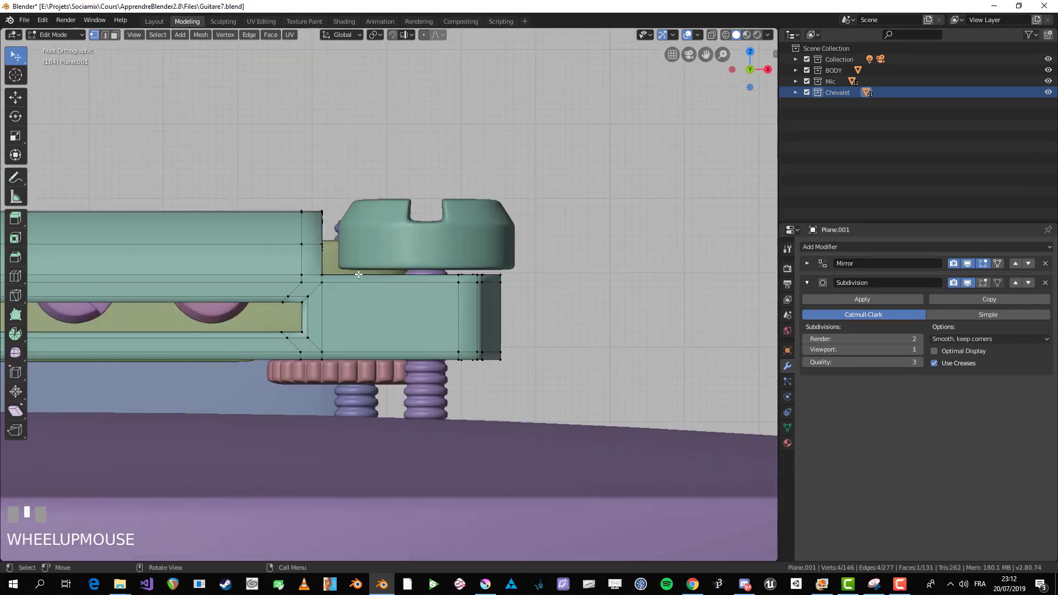
key(ctrl+r)
click(362, 282)
click(309, 289)
key(Tab)
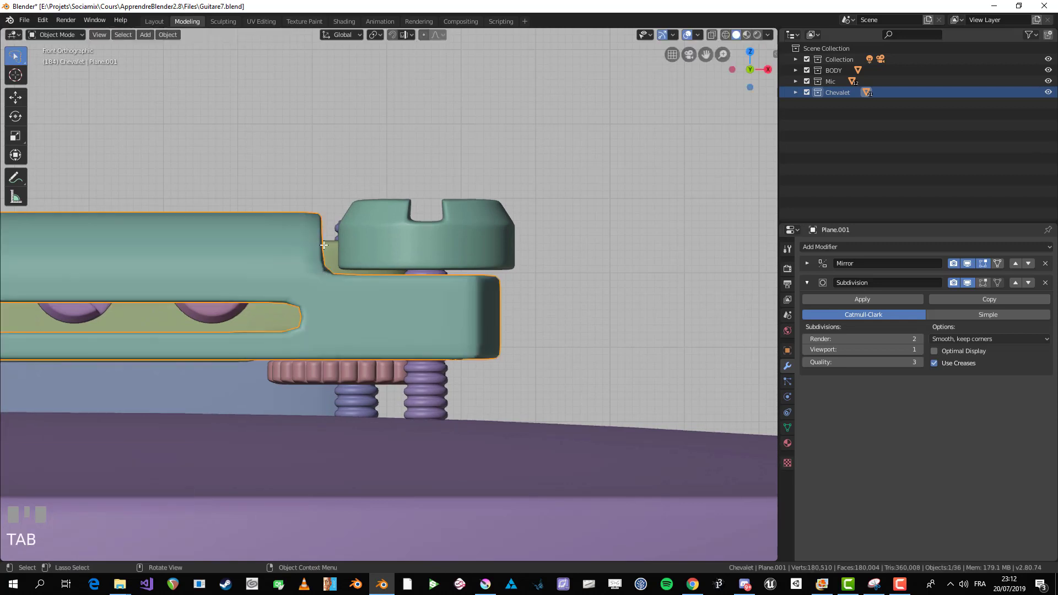
Step: Add a centred horizontal edge loop to the end wall of the rear bar's raised section and deselect everything
key(Tab)
key(ctrl+r)
click(322, 264)
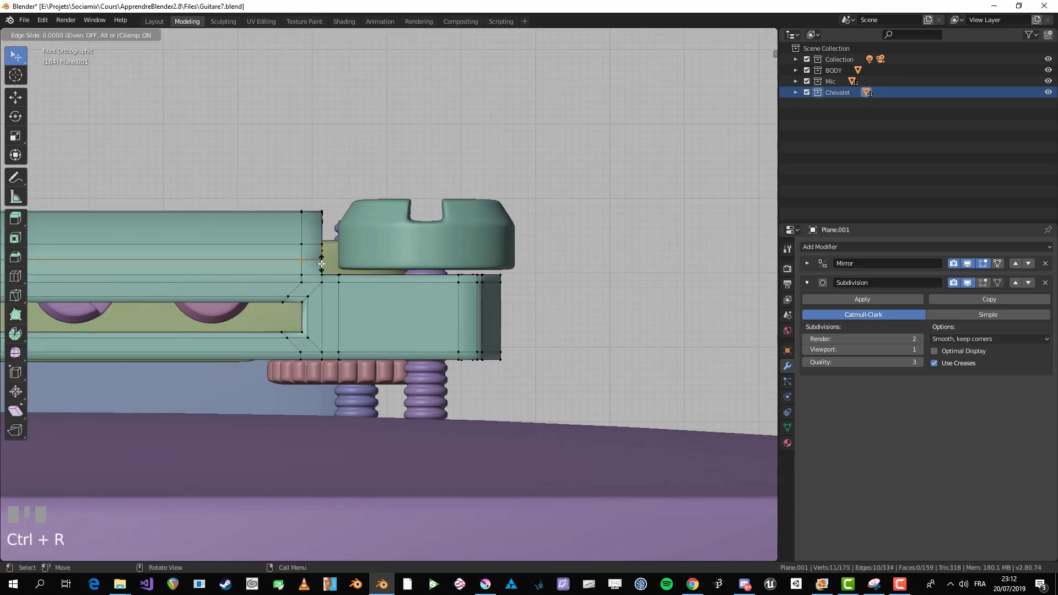
click(321, 263)
middle_drag(322, 263, 447, 342)
key(Tab)
key(alt+a)
scroll(330, 286, down, 3)
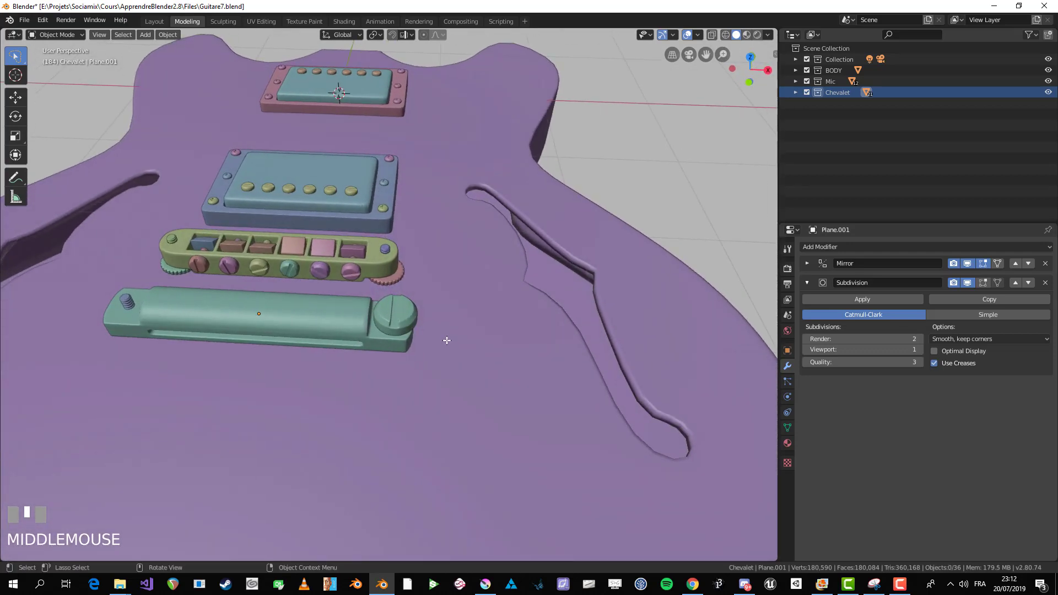
Step: Delete the post at the left end of the rear bar
key(KP_7)
shift+middle_drag(420, 327, 433, 327)
scroll(321, 291, up, 3)
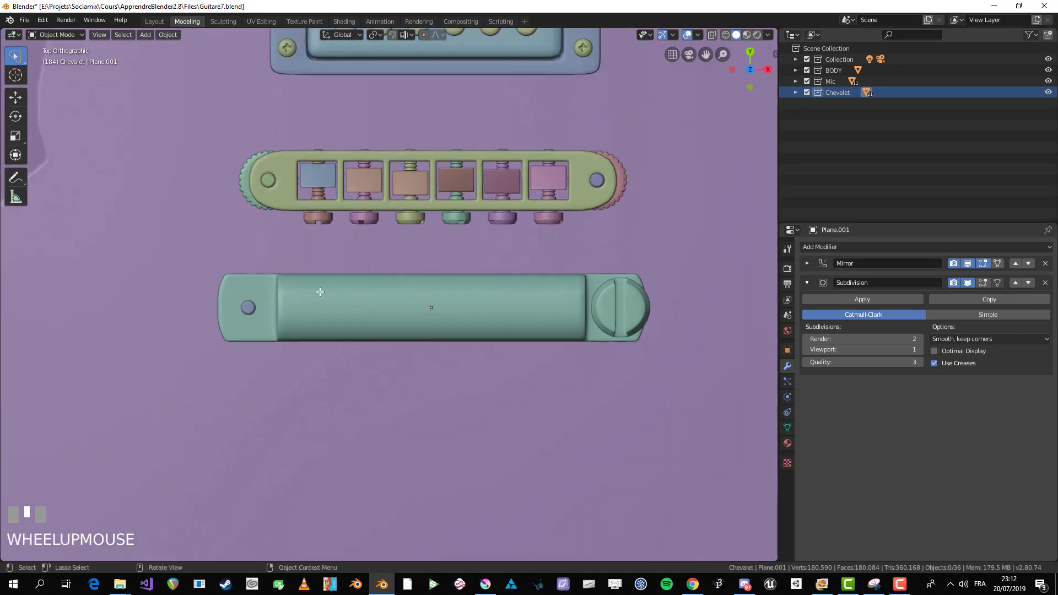
click(244, 305)
key(x)
click(246, 307)
Step: Make linked duplicates of the right post and screw head along X onto the bar's left end, and rotate them -58.2° about Z
middle_drag(247, 307, 603, 349)
click(646, 334)
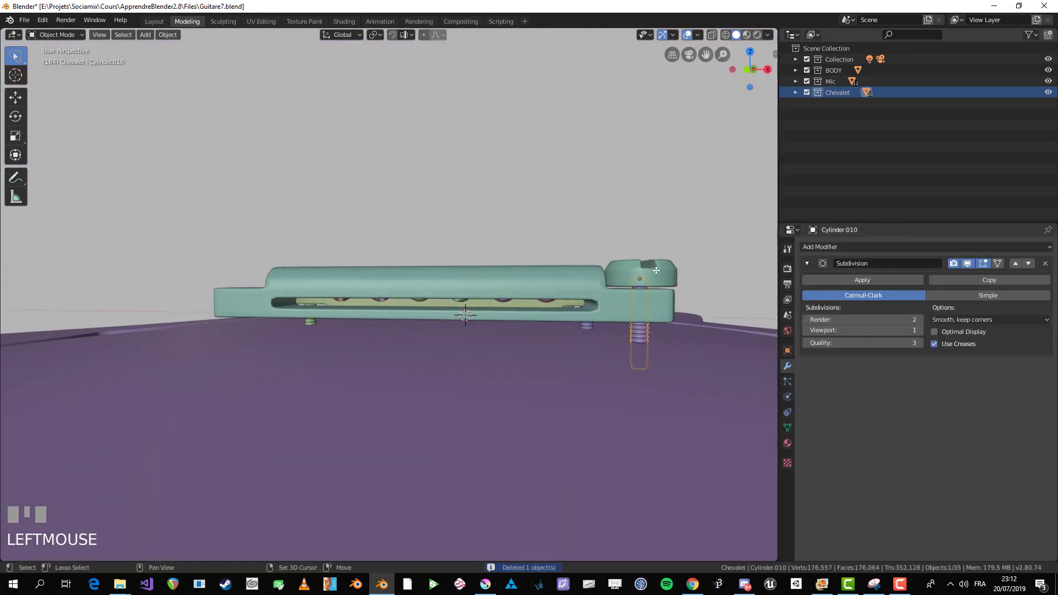
shift+click(652, 271)
scroll(571, 343, down, 2)
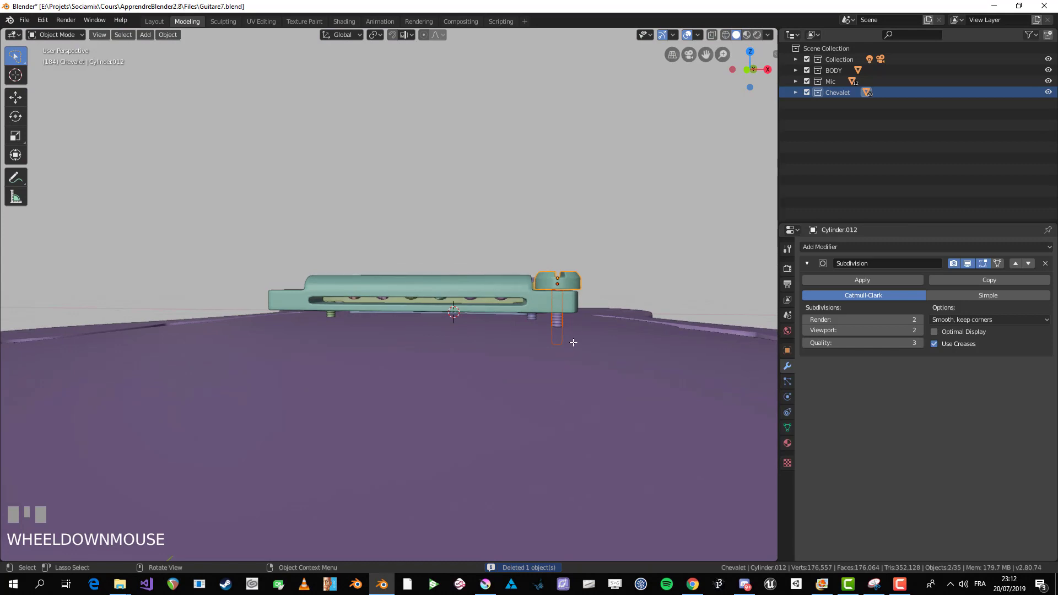
key(KP_7)
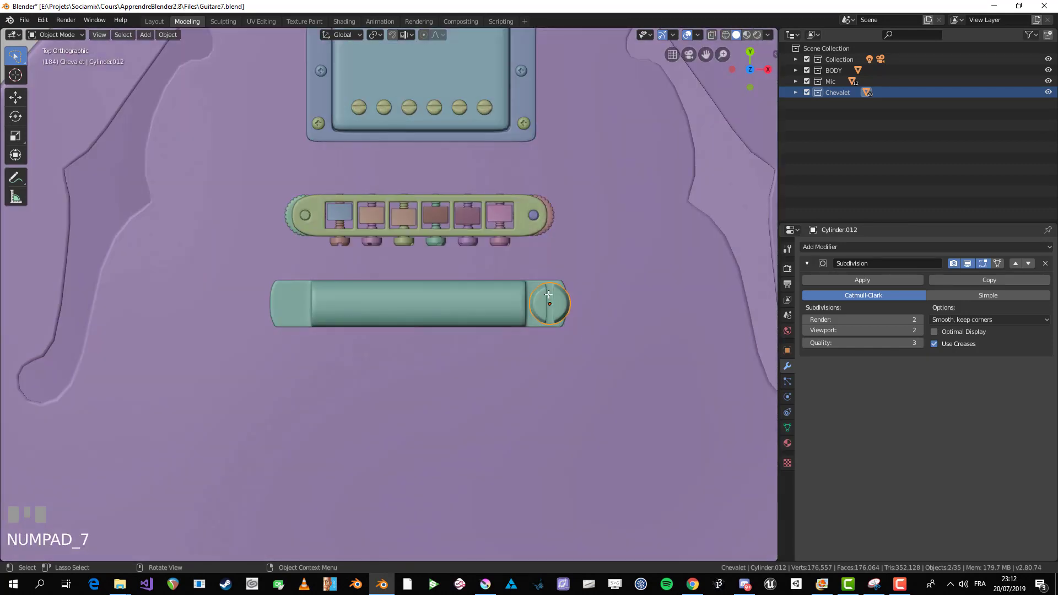
key(alt+d)
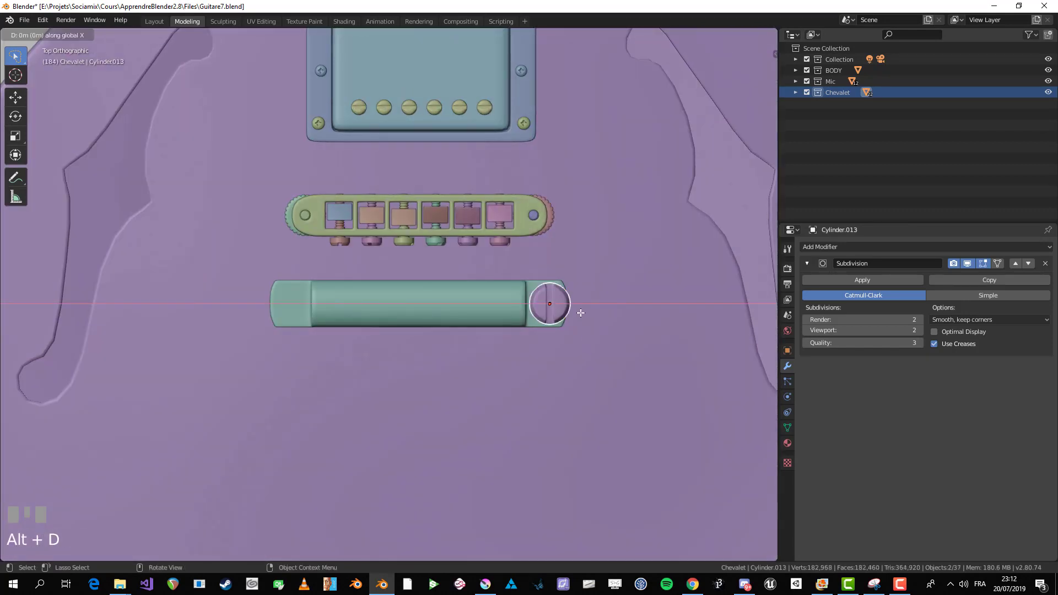
click(320, 314)
key(r)
click(347, 282)
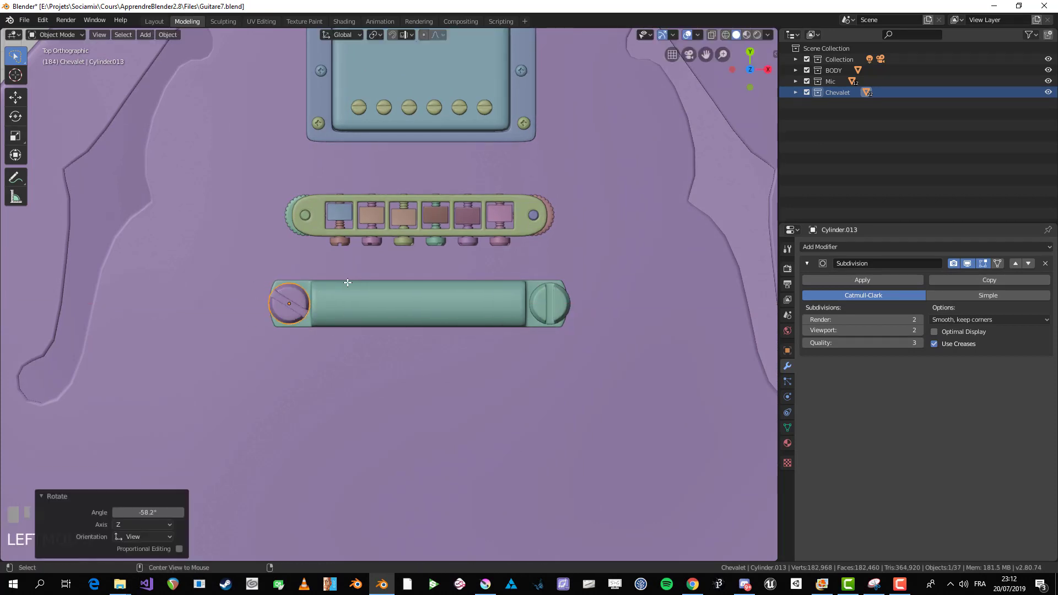
Step: Save the file under the incremented name Guitare8.blend
scroll(348, 283, down, 5)
middle_drag(697, 160, 696, 379)
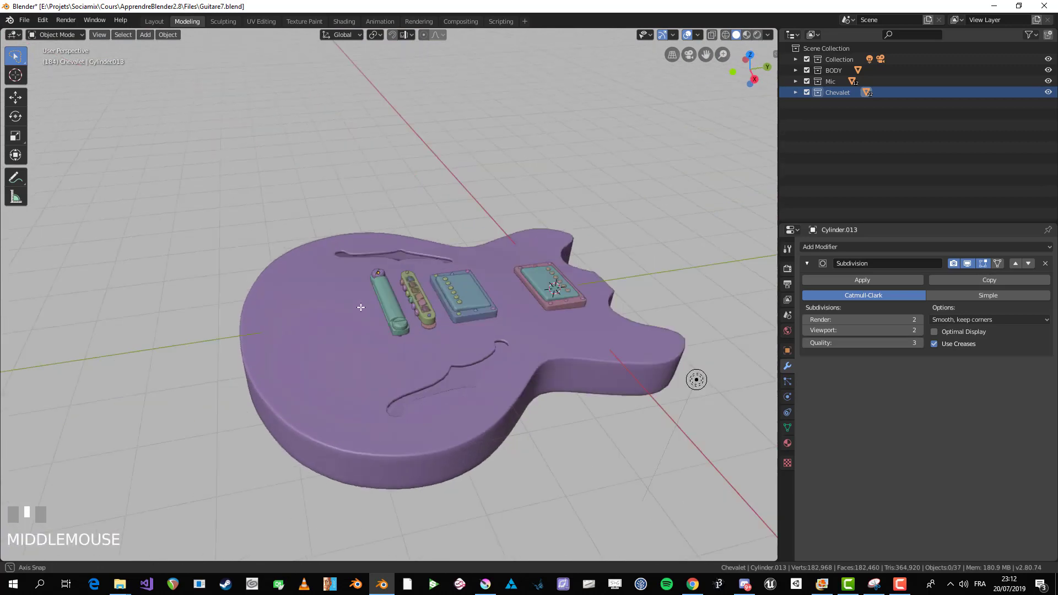
middle_drag(361, 307, 346, 280)
scroll(386, 300, up, 1)
middle_drag(346, 280, 427, 303)
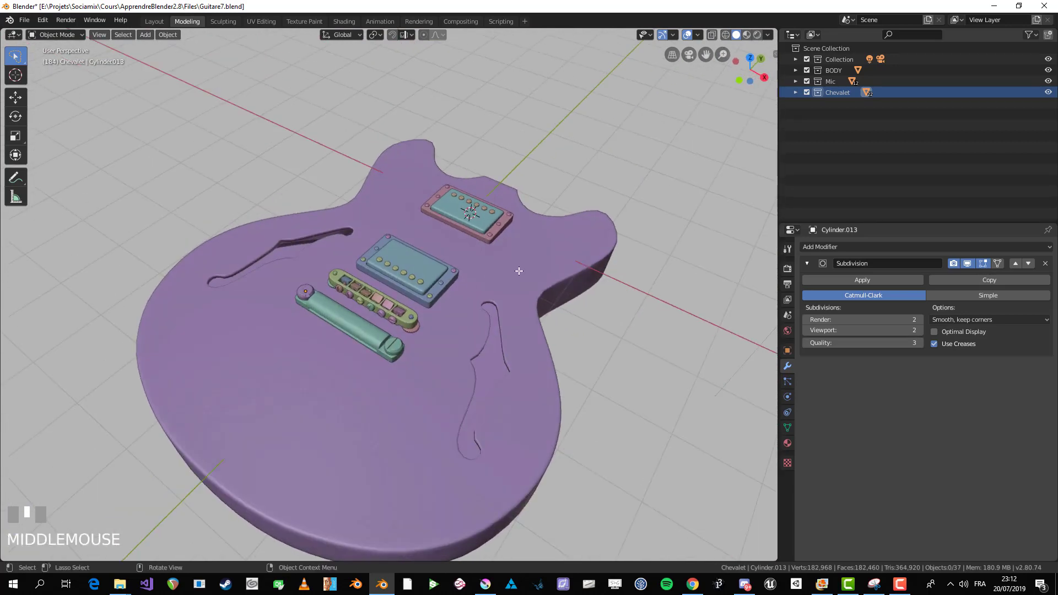
key(ctrl+shift+s)
key(KP_Add)
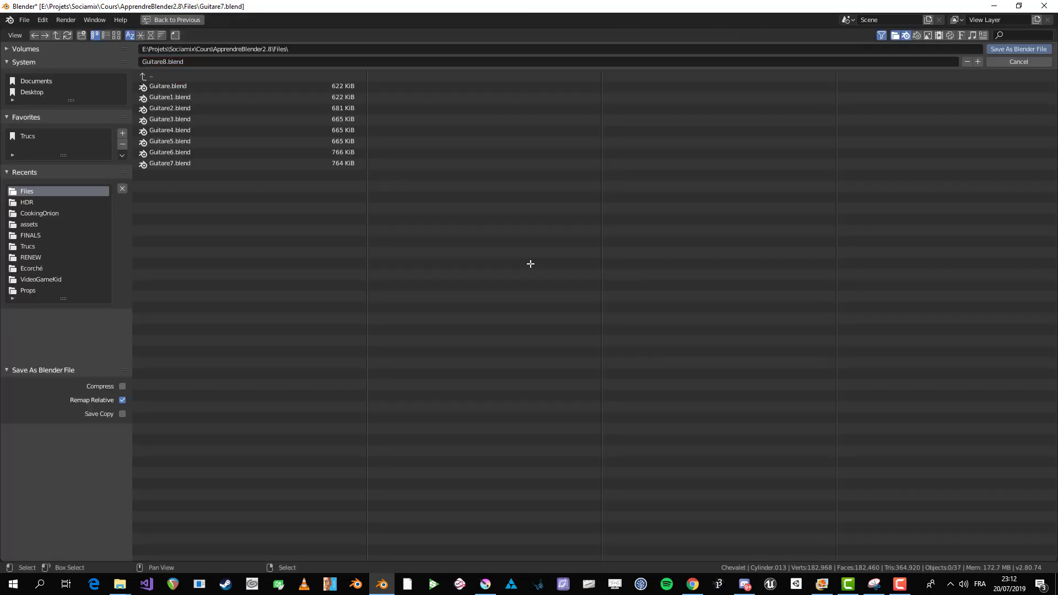
click(1019, 49)
Step: Examine the guitar body with its pickups, bridge and rear bar from several angles
scroll(575, 287, down, 1)
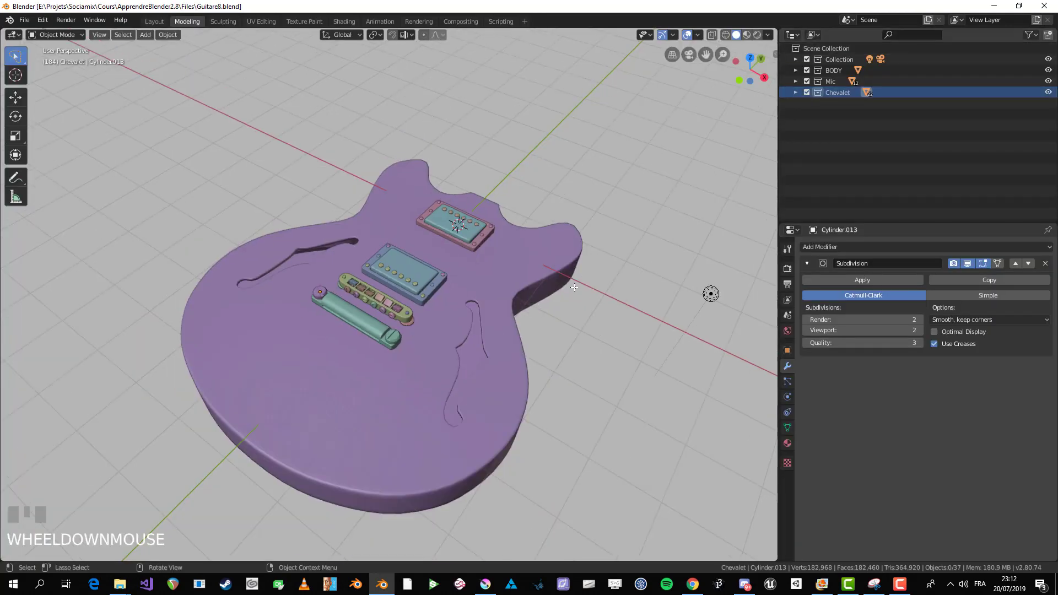
middle_drag(435, 353, 409, 348)
scroll(503, 342, up, 1)
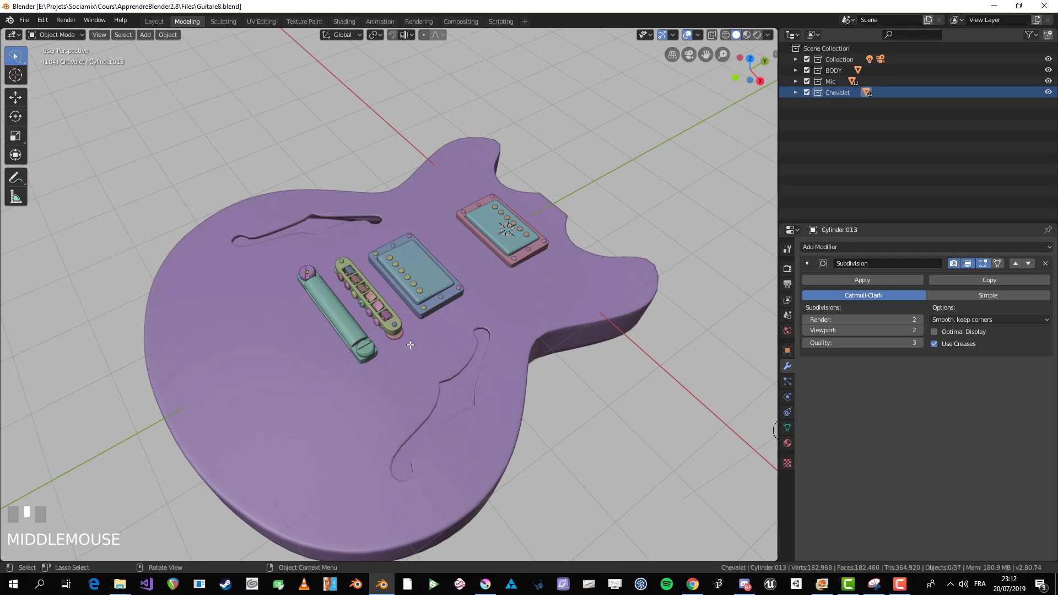
scroll(270, 317, up, 2)
middle_drag(266, 403, 420, 382)
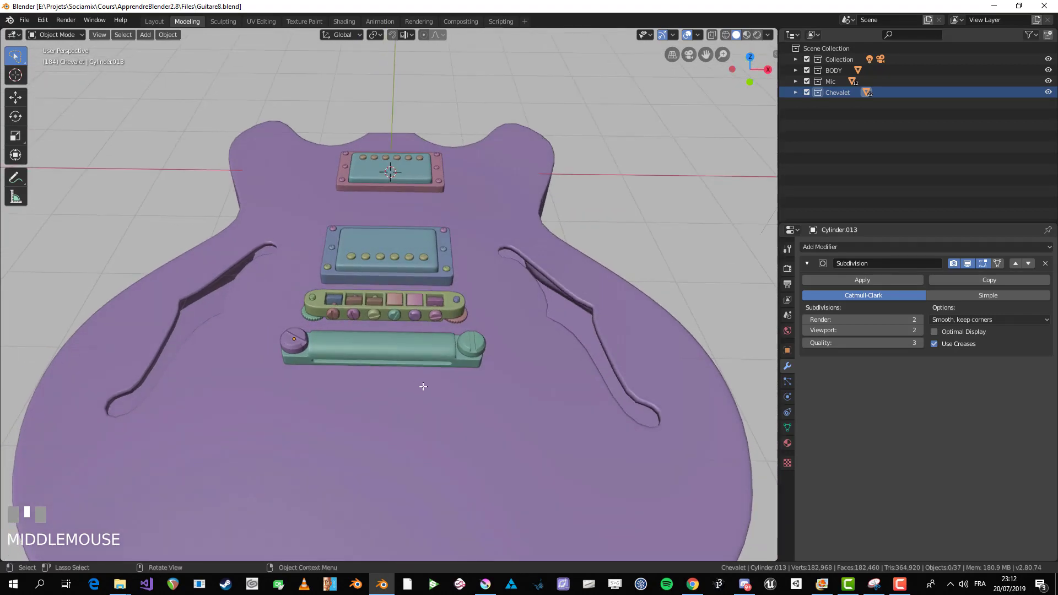
middle_drag(494, 326, 535, 420)
scroll(269, 287, down, 3)
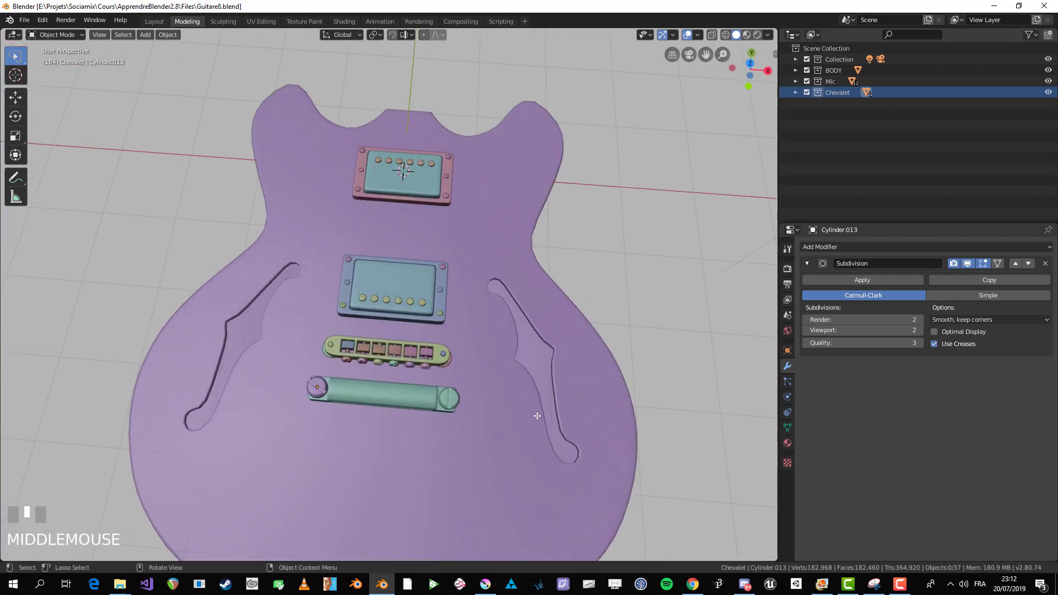
key(KP_4)
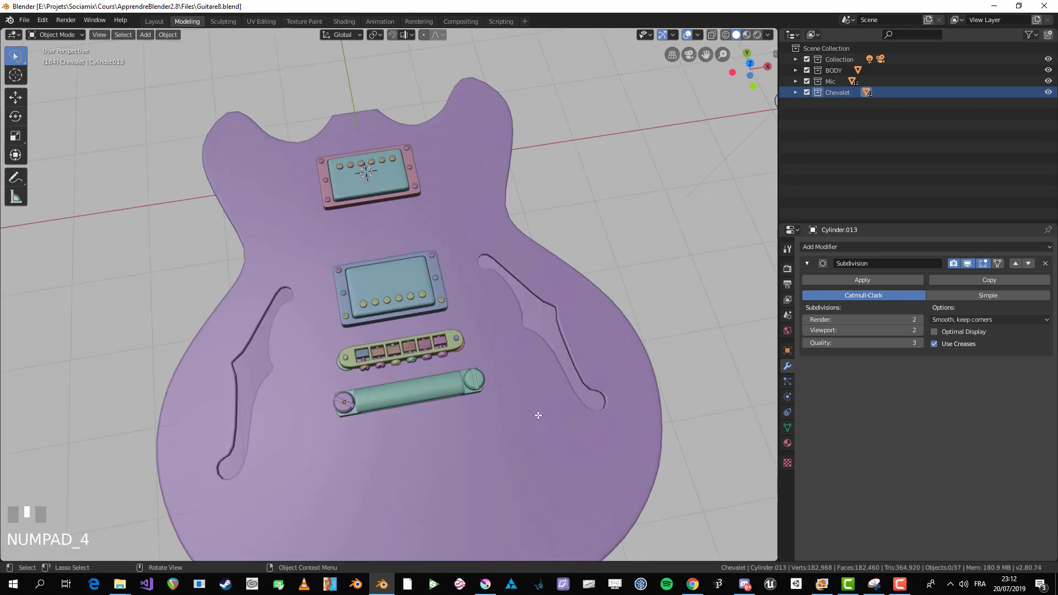
middle_drag(531, 318, 577, 371)
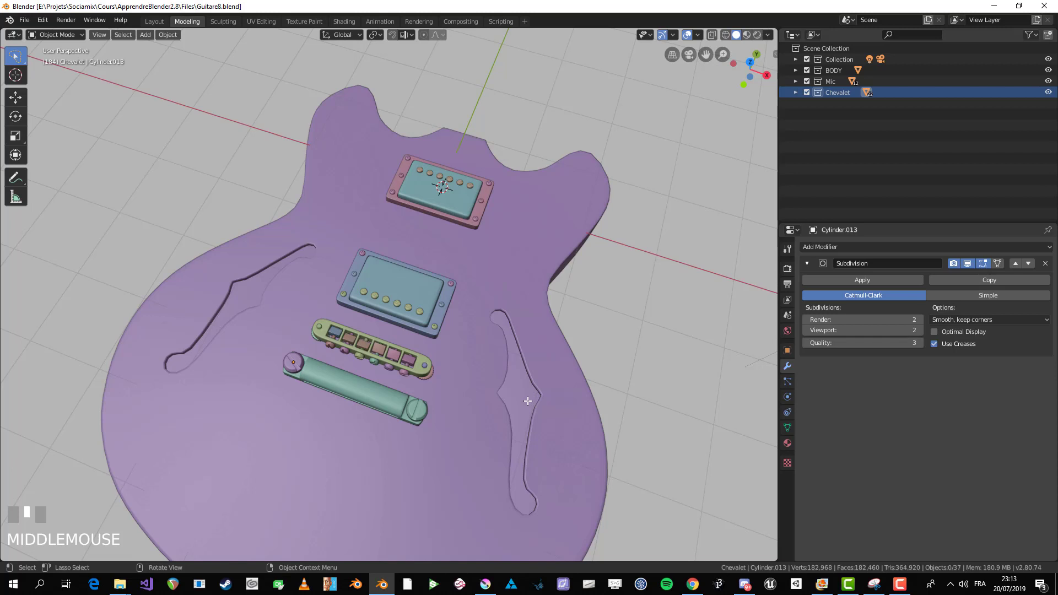
middle_drag(523, 351, 469, 314)
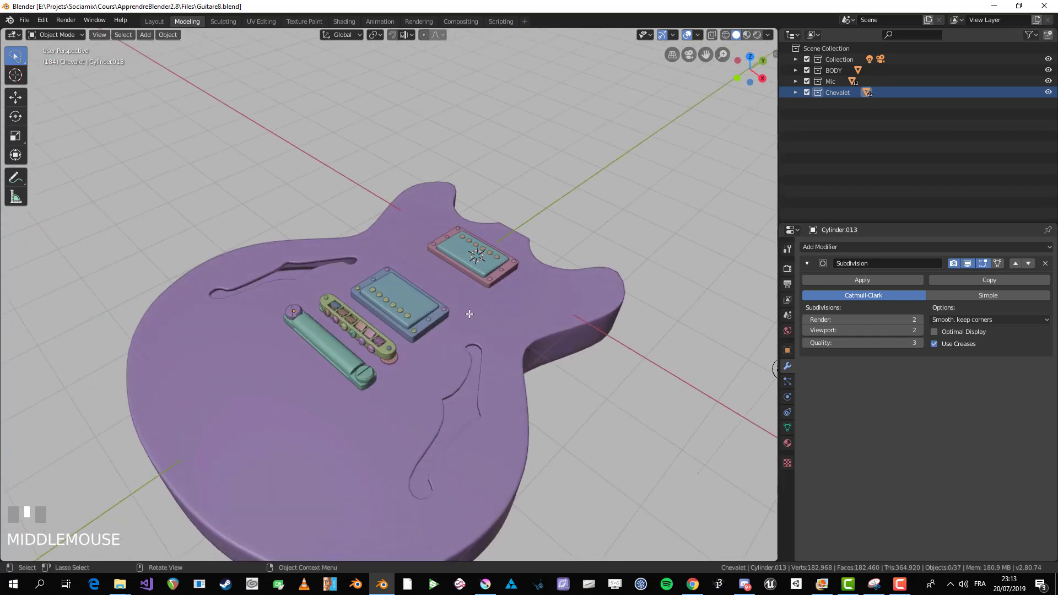
scroll(221, 449, down, 2)
middle_drag(220, 449, 226, 459)
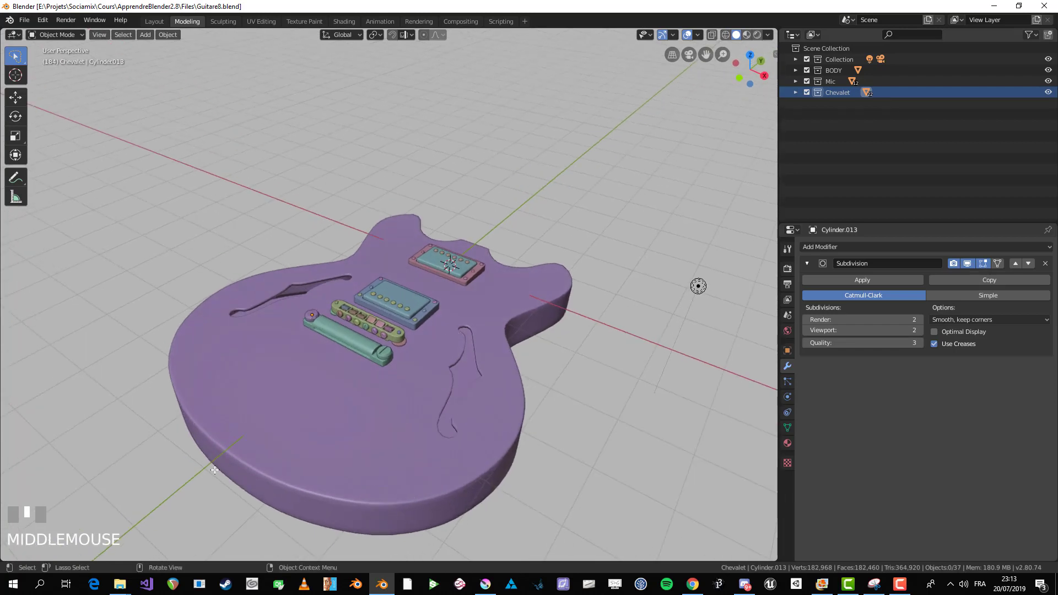
scroll(214, 470, down, 2)
middle_drag(215, 470, 535, 395)
scroll(392, 439, up, 2)
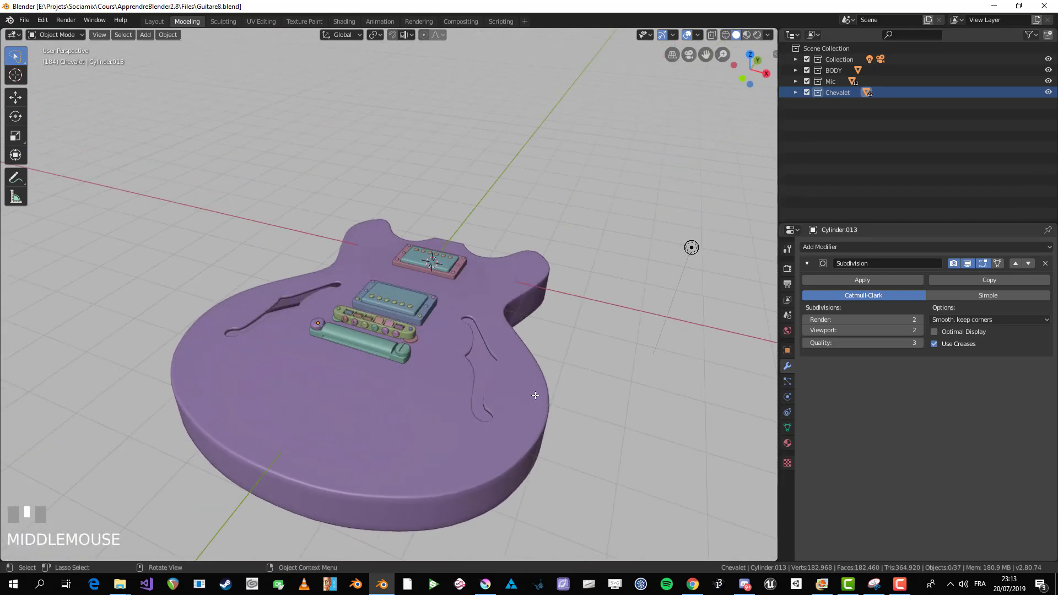
Step: Preview the guitar in Rendered shading
key(z)
click(513, 260)
mouse_move(503, 306)
middle_down()
mouse_move(528, 349)
mouse_move(501, 321)
mouse_move(501, 366)
middle_up()
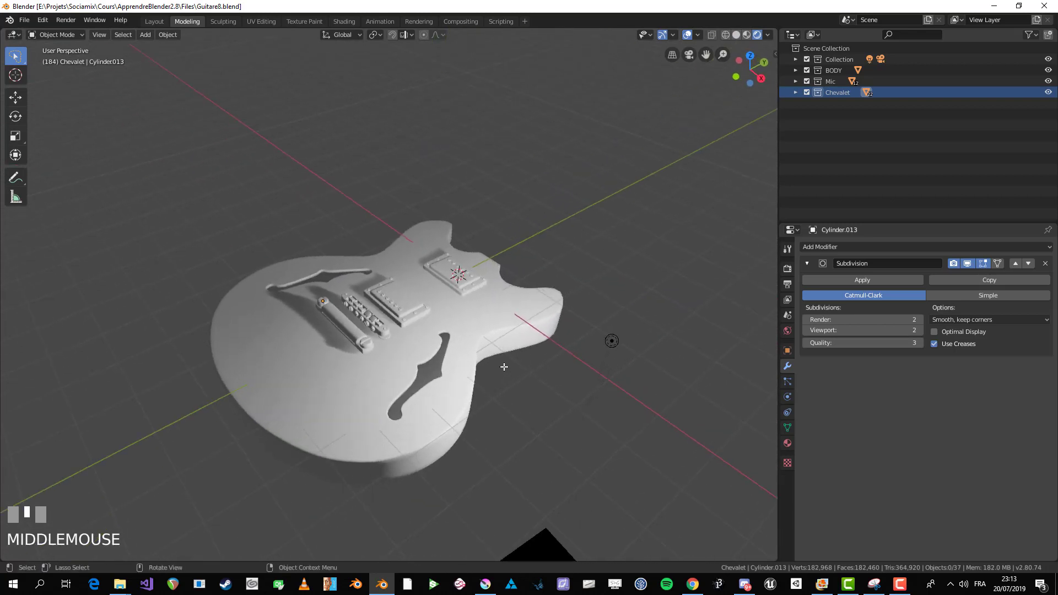
key(z)
key(z)
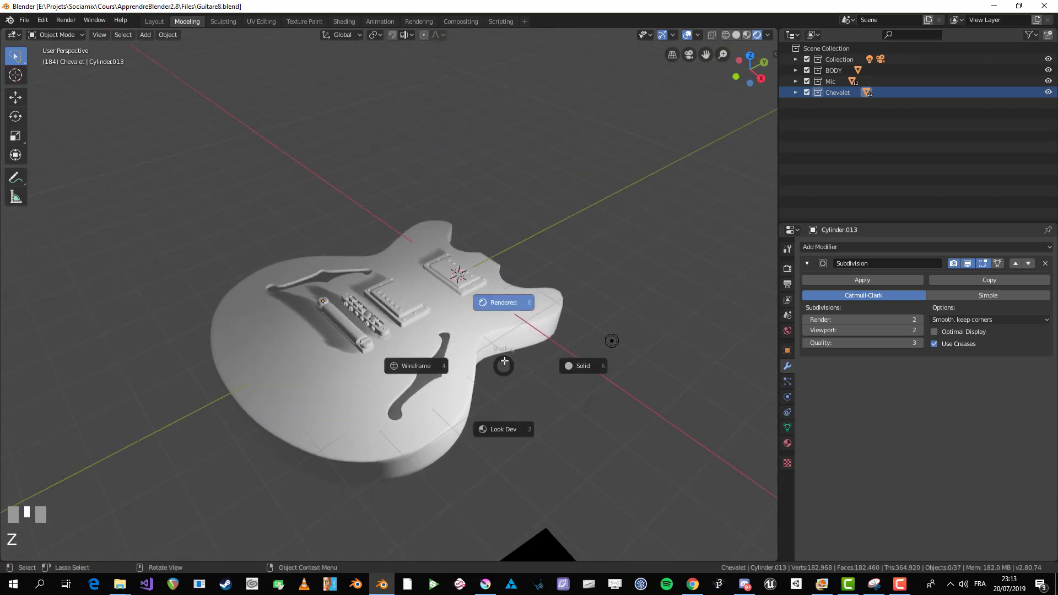
click(501, 301)
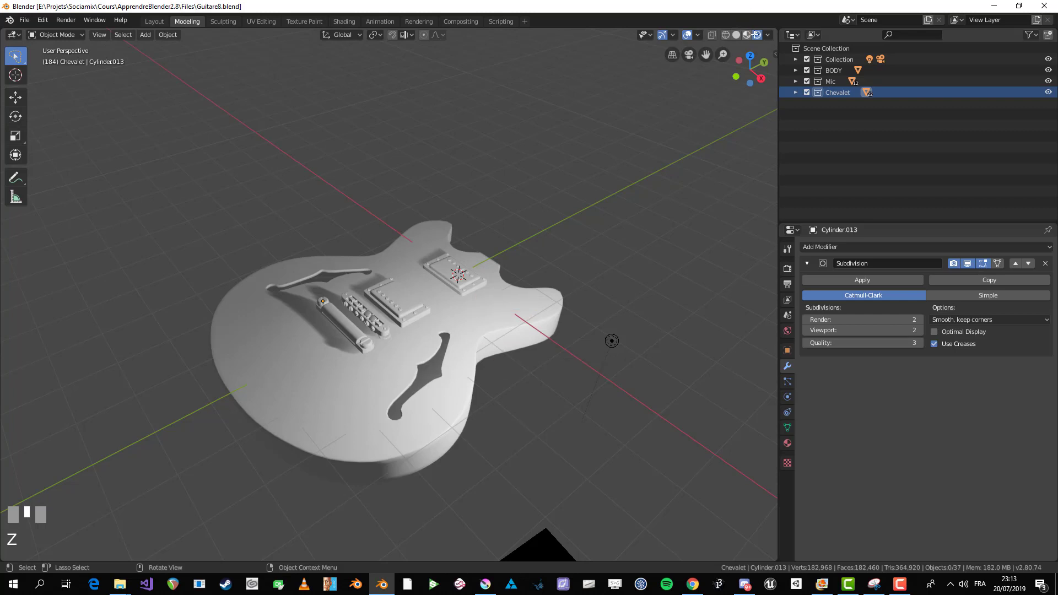
middle_drag(612, 334, 614, 326)
Step: Raise the light in two moves, to about X 3.32 m, Y -0.23 m, Z 3.53 m
click(618, 349)
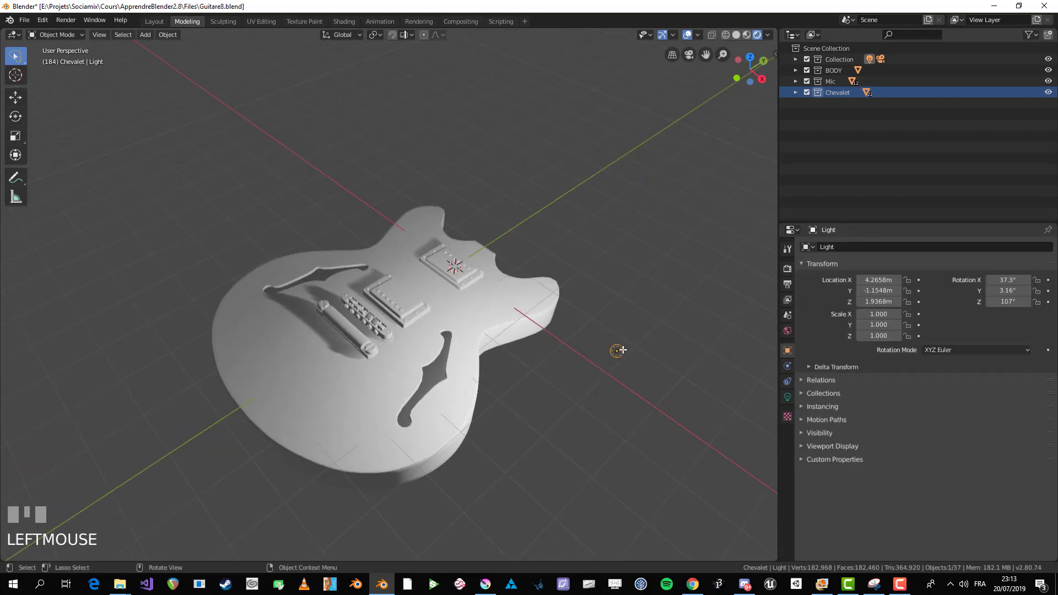
key(g)
click(659, 290)
middle_drag(659, 291, 536, 357)
key(g)
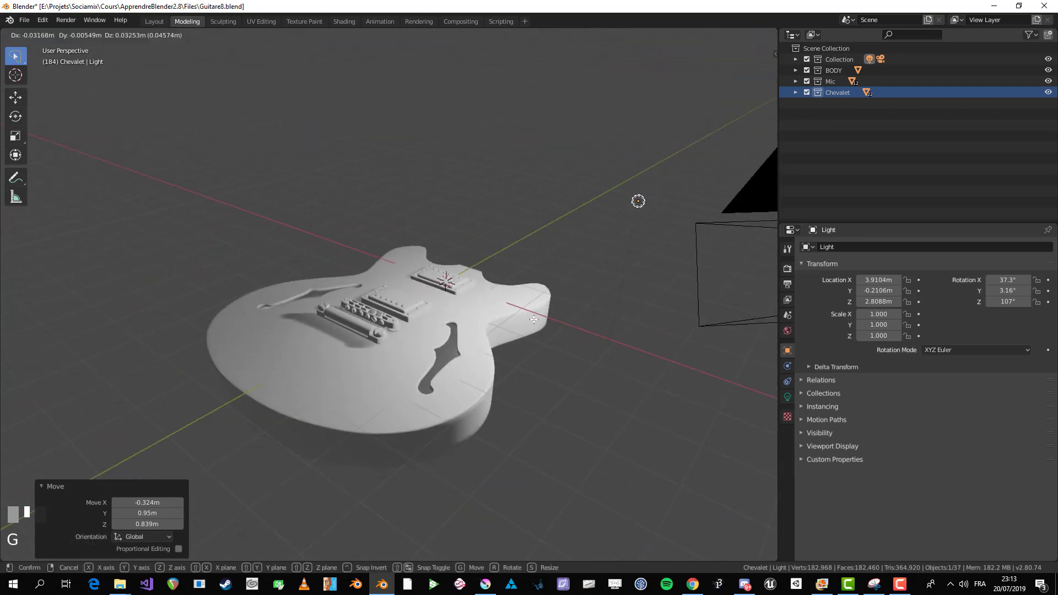
click(508, 274)
mouse_move(508, 274)
middle_down()
mouse_move(392, 255)
mouse_move(371, 298)
mouse_move(457, 257)
middle_up()
Step: Preview the guitar in Look Dev shading and choose a different environment image for its lighting
key(z)
click(456, 318)
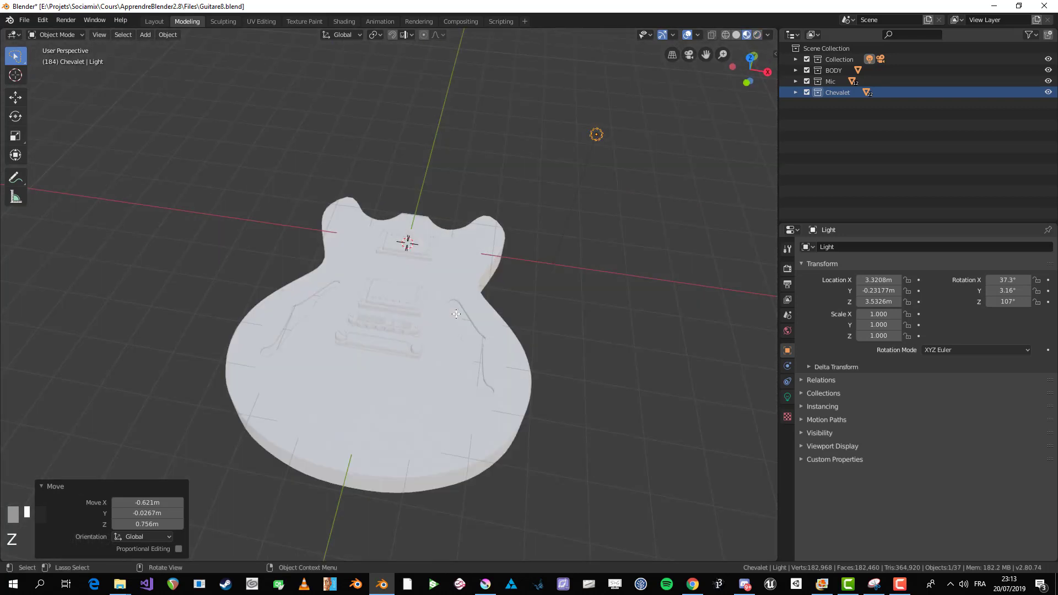
mouse_move(456, 318)
middle_down()
mouse_move(471, 281)
mouse_move(472, 312)
middle_up()
scroll(472, 281, up, 6)
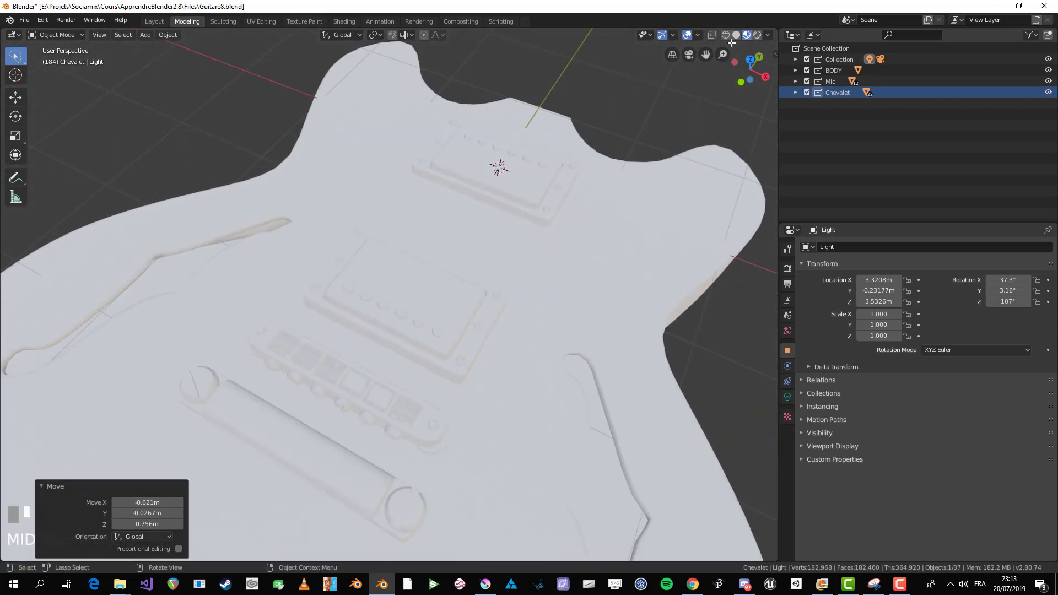
click(771, 35)
click(776, 125)
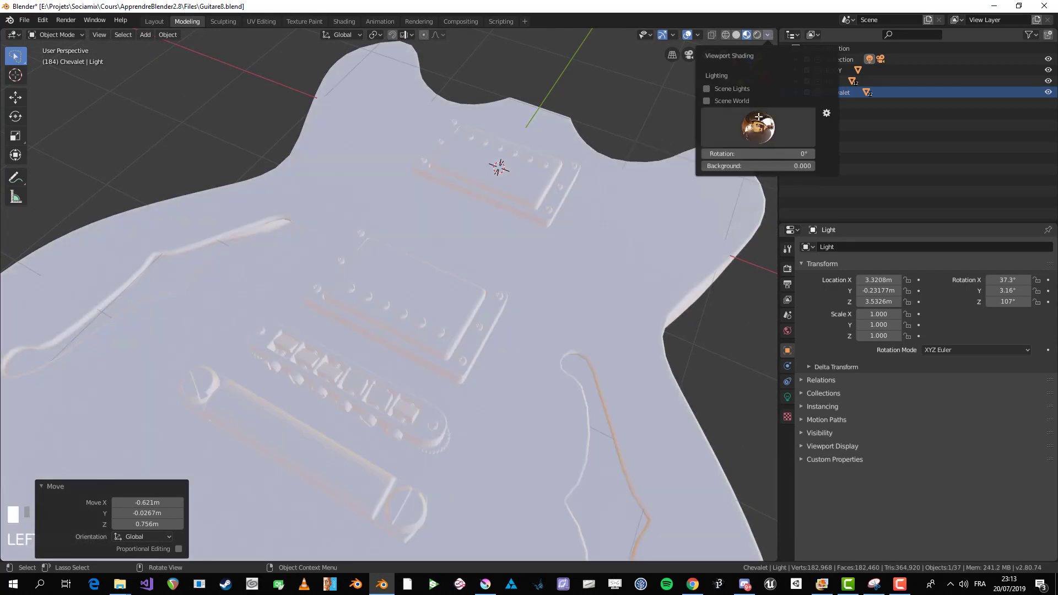
click(758, 127)
click(799, 168)
scroll(561, 286, down, 2)
scroll(530, 237, down, 5)
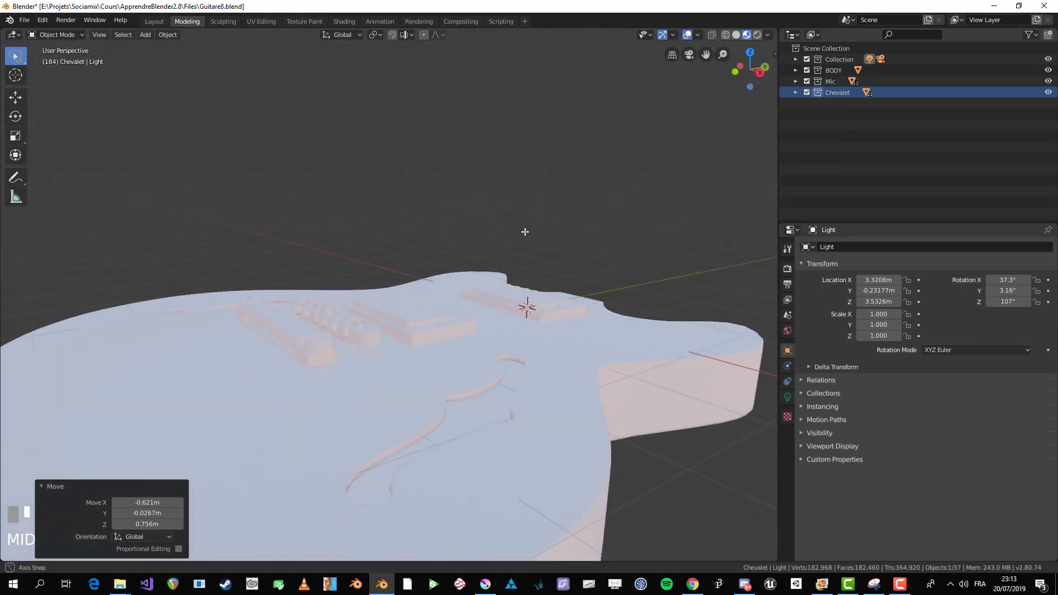
Step: Check the guitar in Rendered shading and return the viewport to Solid shading
click(757, 34)
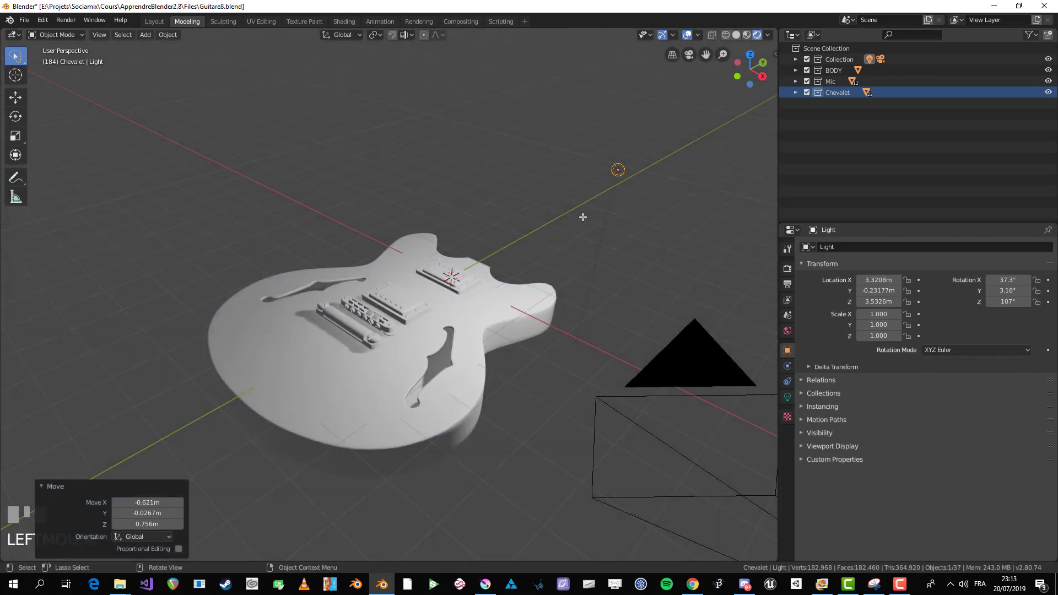
mouse_move(581, 217)
middle_down()
mouse_move(619, 229)
mouse_move(620, 305)
mouse_move(638, 286)
mouse_move(399, 475)
mouse_move(380, 435)
mouse_move(446, 318)
mouse_move(508, 265)
middle_up()
click(736, 35)
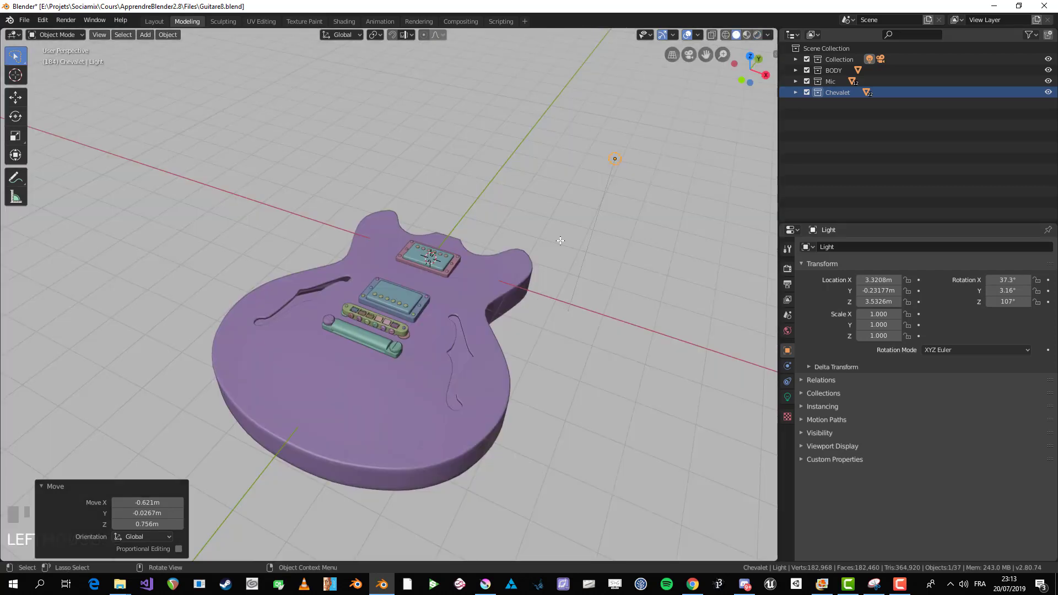
middle_drag(560, 236, 480, 338)
scroll(480, 338, up, 3)
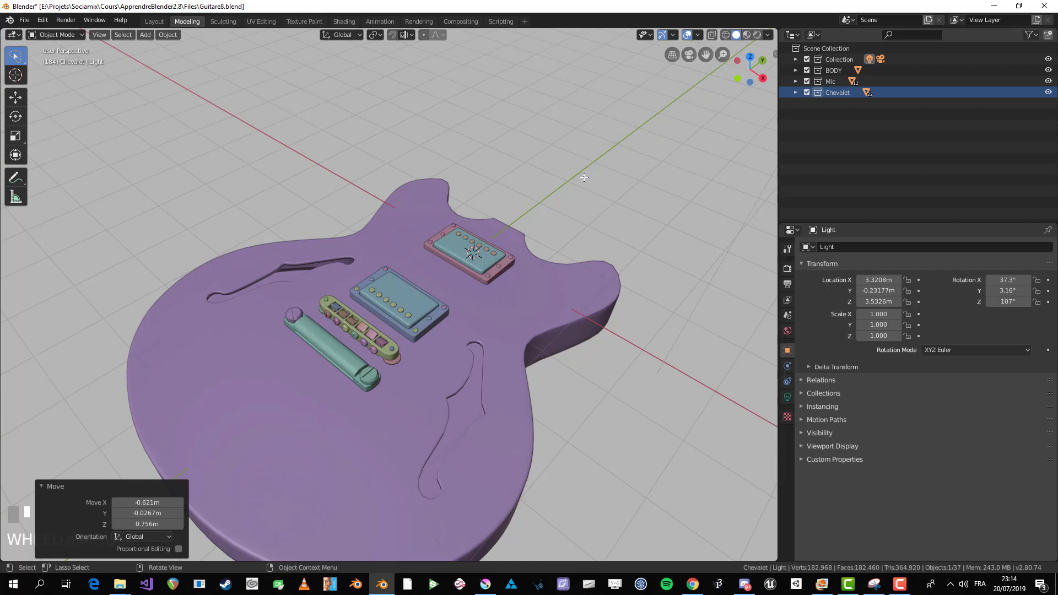
scroll(584, 177, down, 3)
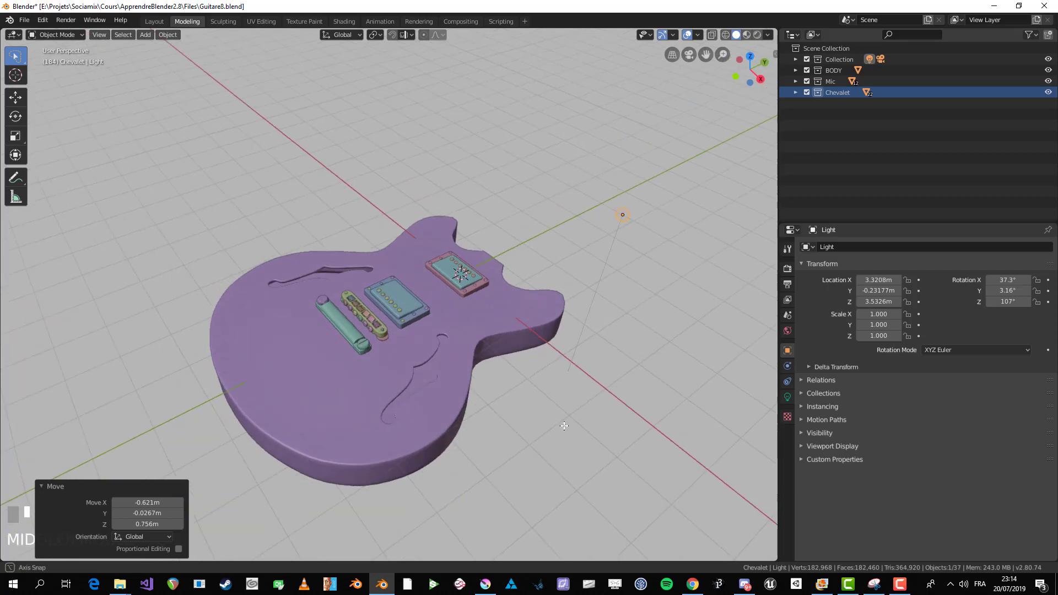
Step: Deselect everything and save the current file
key(alt+a)
scroll(551, 386, up, 2)
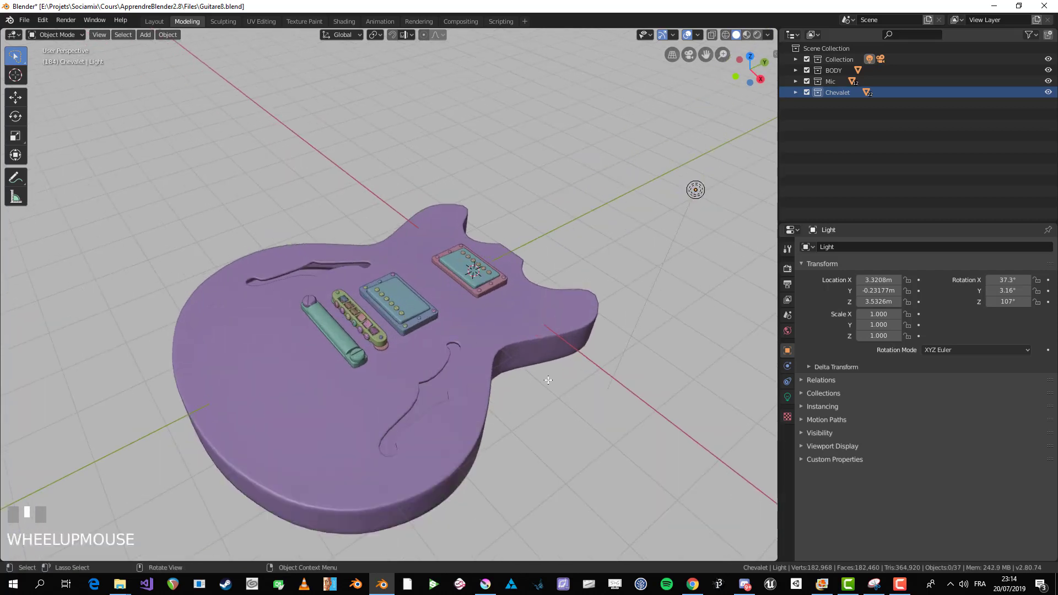
middle_drag(471, 335, 419, 212)
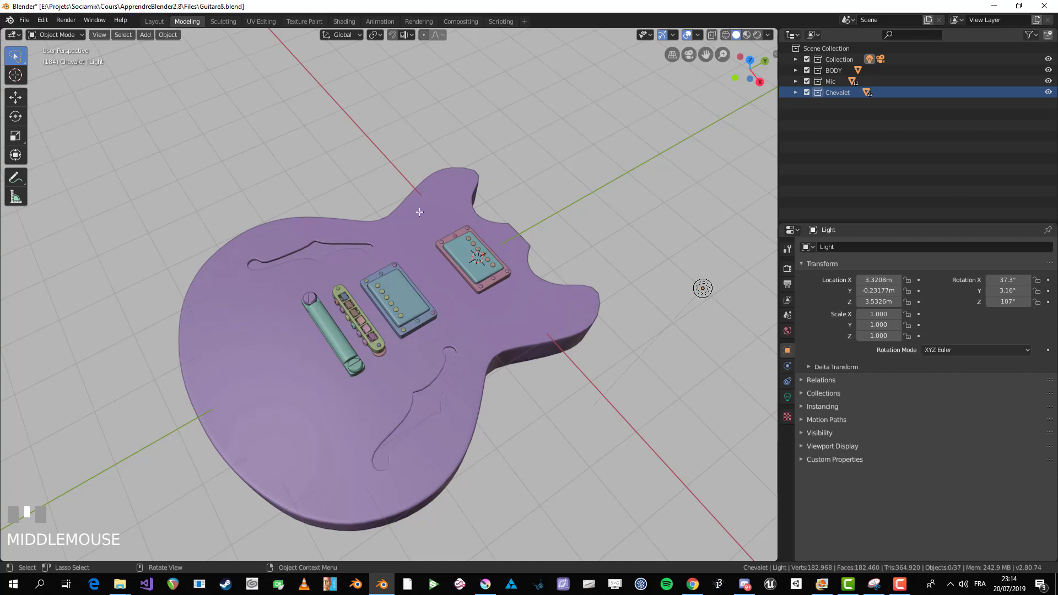
middle_drag(552, 319, 531, 336)
scroll(499, 310, up, 1)
key(ctrl+s)
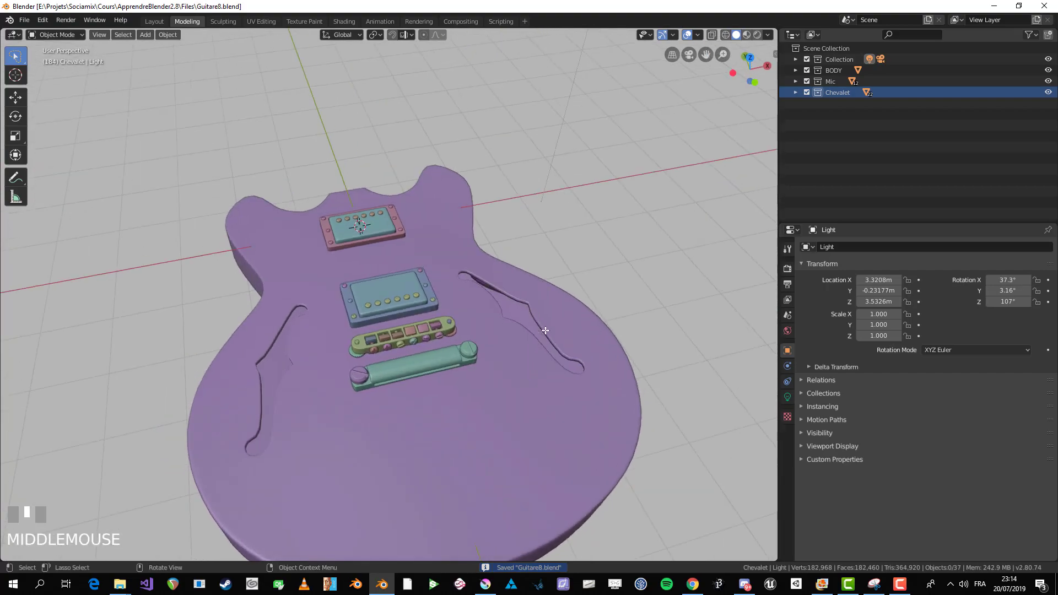